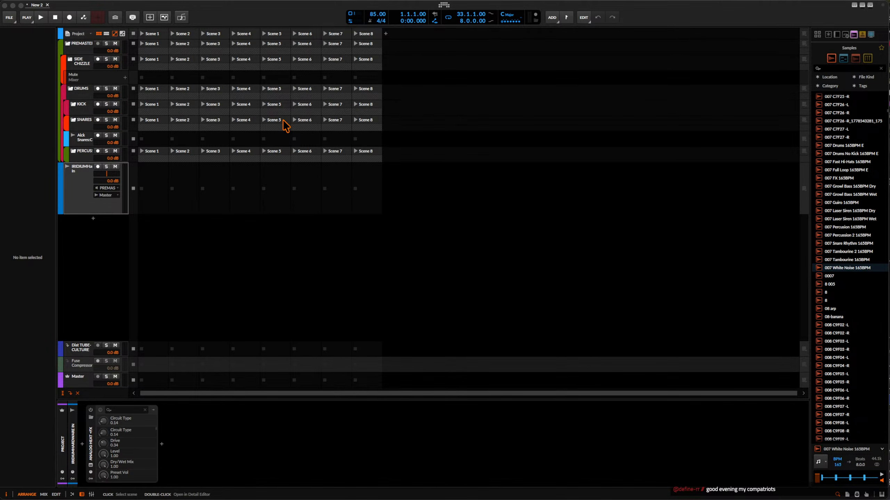
Show the arranger timeline beside the clip launcher, select a range from bar 4.1 to 5.2 on the SNARES track, and clear that selection.
left_click(84, 180)
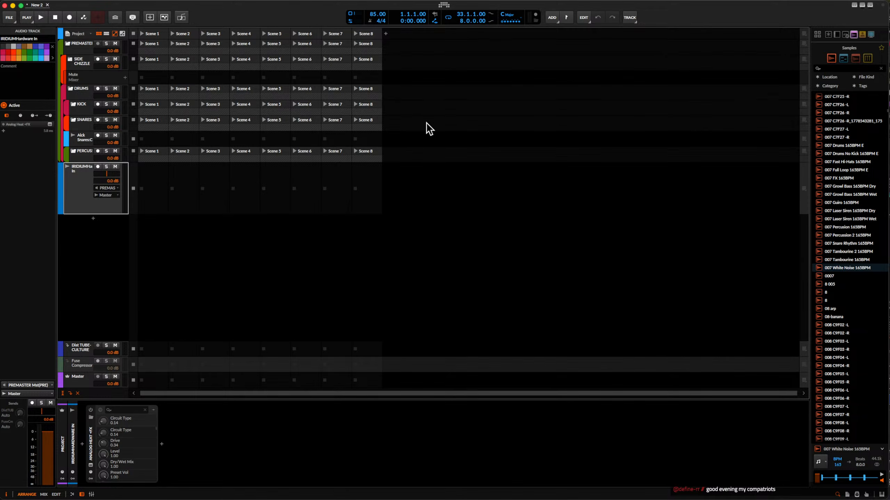
left_click(105, 34)
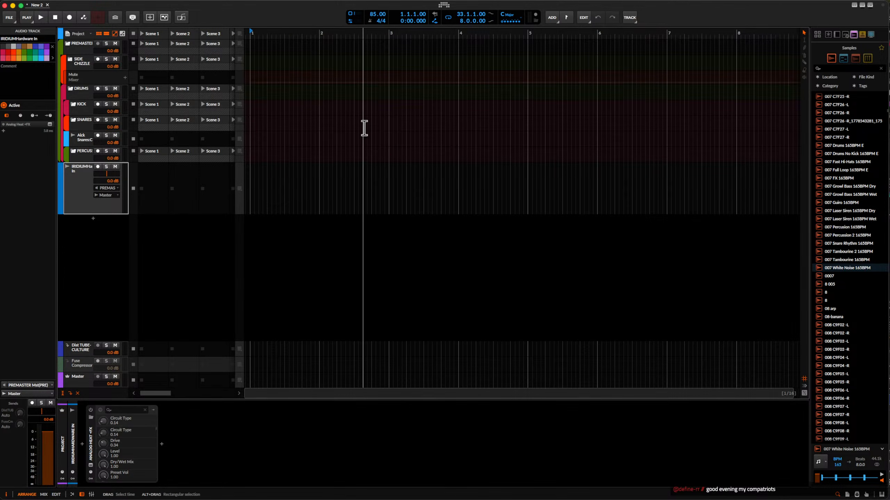
scroll(355, 145, "up", 4)
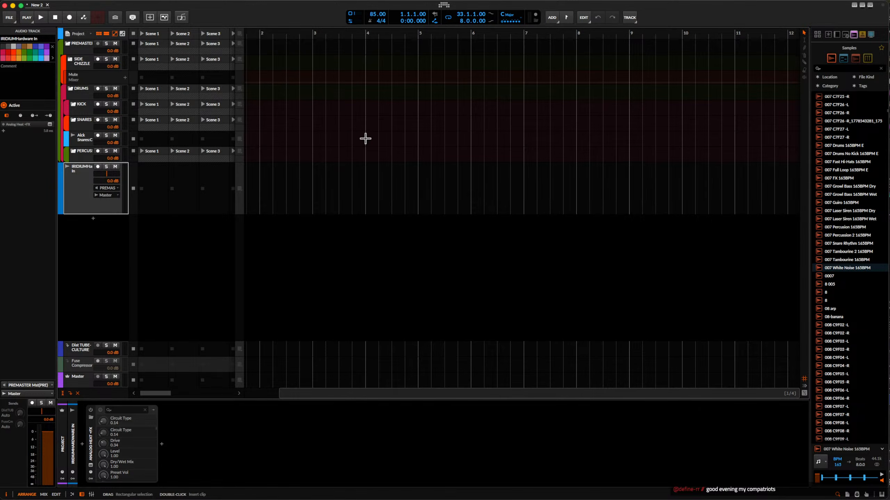
left_click_drag(365, 133, 429, 131)
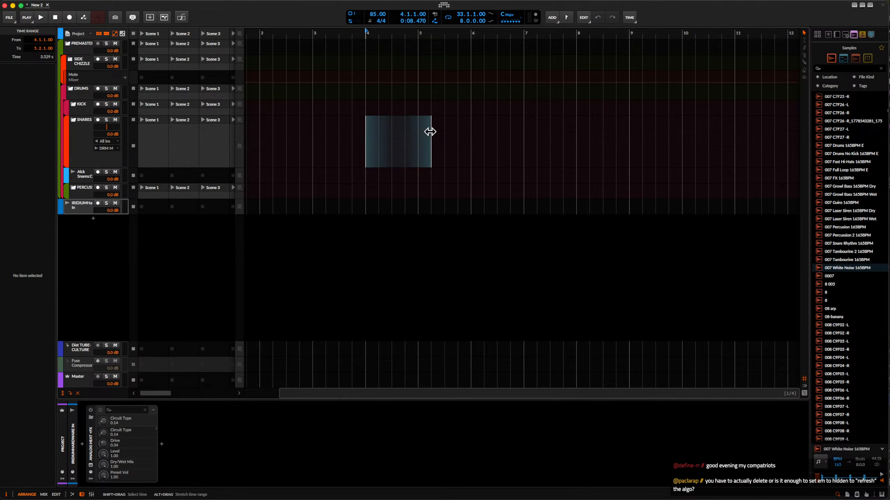
scroll(429, 131, "up", 3)
scroll(434, 134, "left", 3)
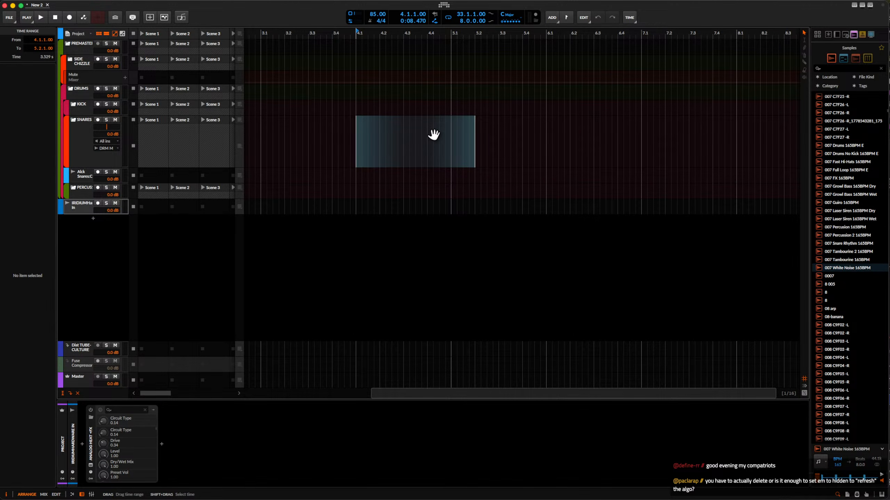
left_click(379, 135)
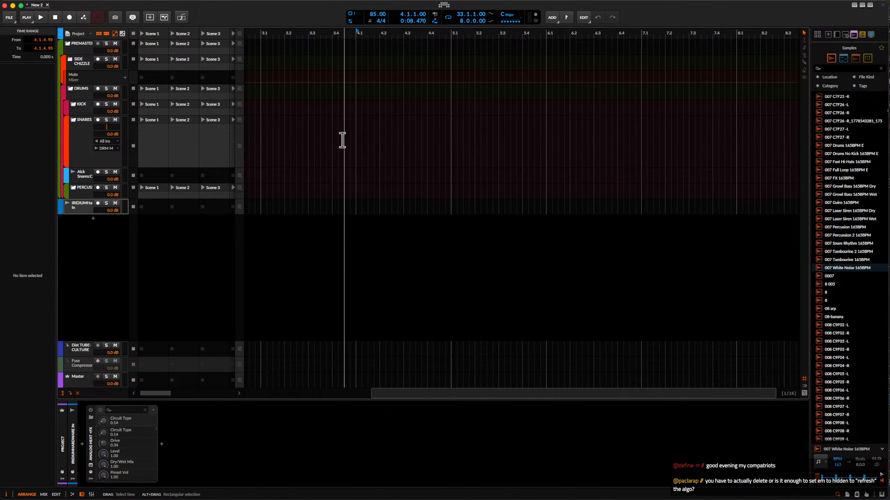
Select bar 4.1 to 5.1 on the SNARES track, inspect its beat grid up close, and hide the arranger timeline.
left_click_drag(354, 139, 451, 143)
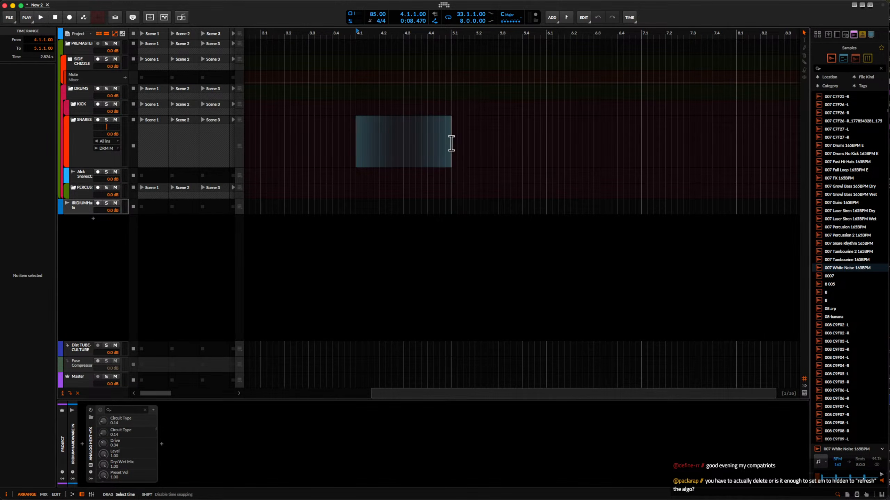
scroll(377, 145, "up", 5)
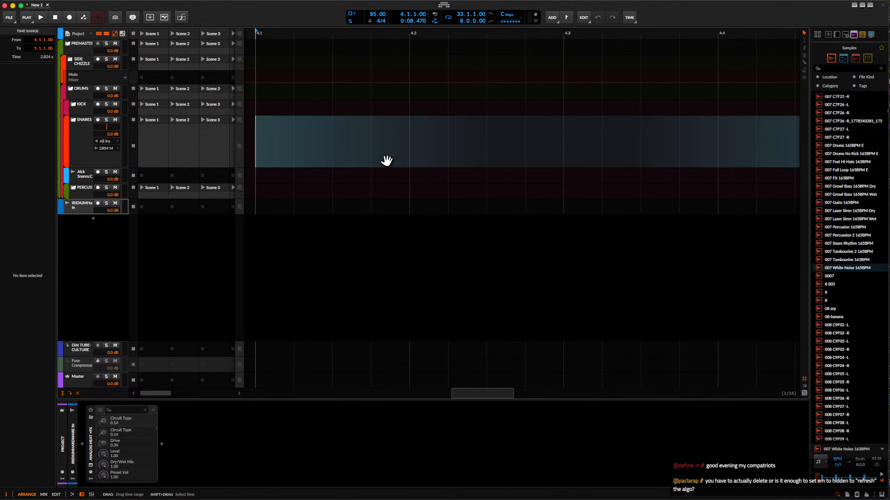
scroll(371, 159, "down", 3)
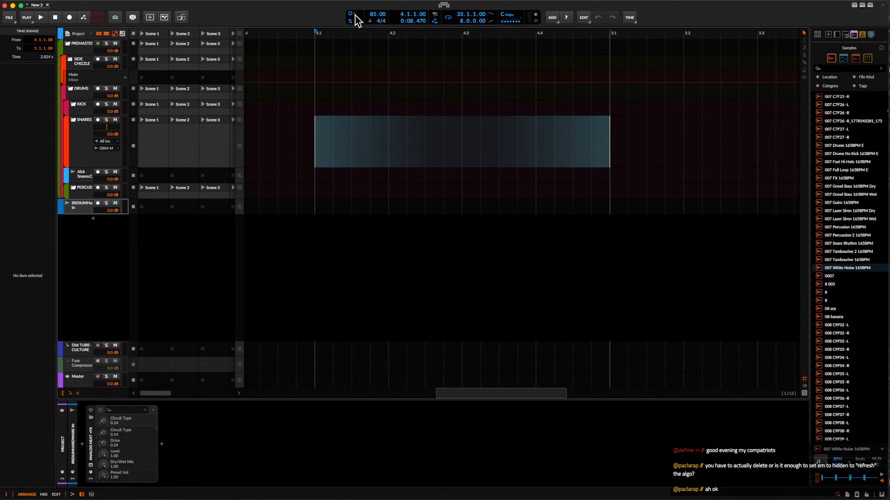
scroll(379, 88, "down", 3)
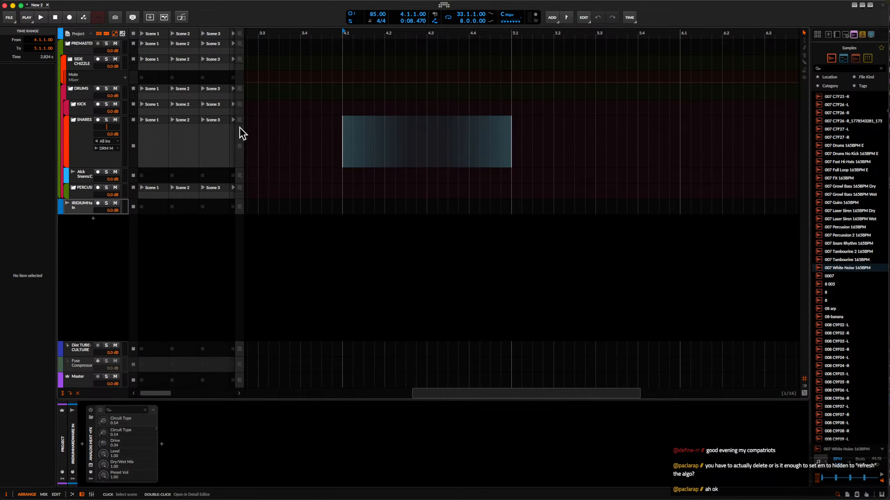
left_click(105, 34)
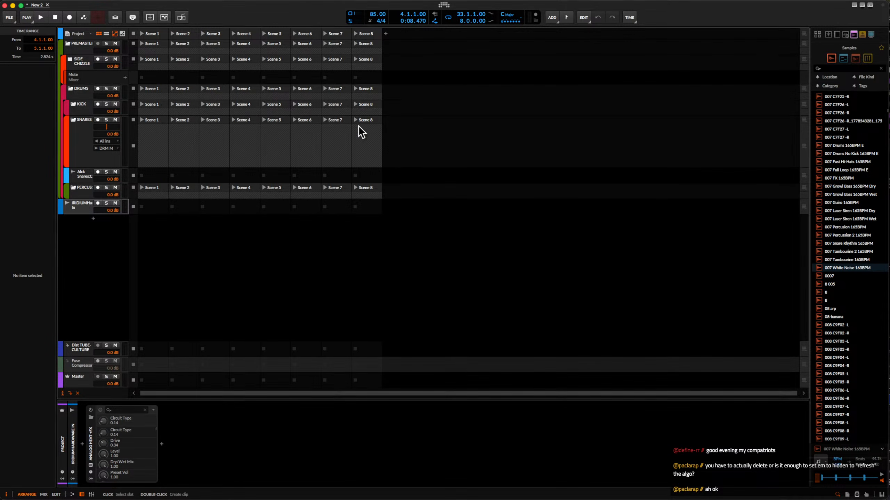
Add an instrument track below the IRIDIUM hardware input track and insert the Polymer synth on it.
left_click(89, 207)
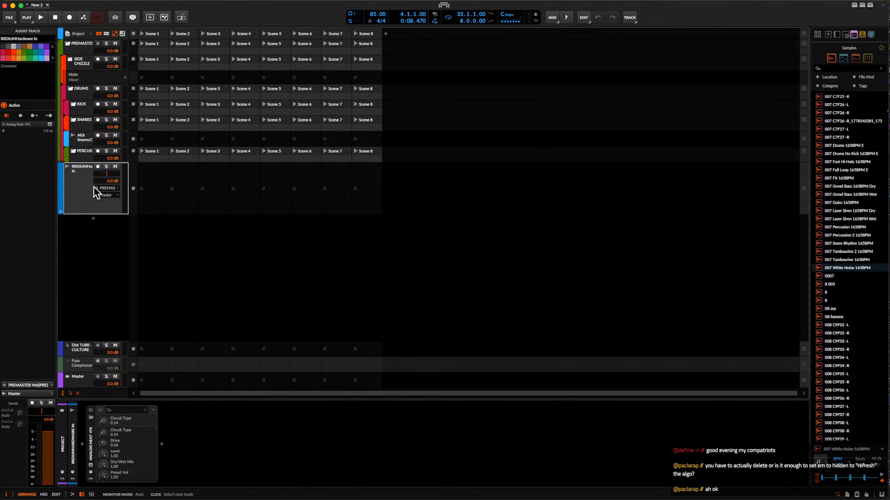
key("ctrl+t")
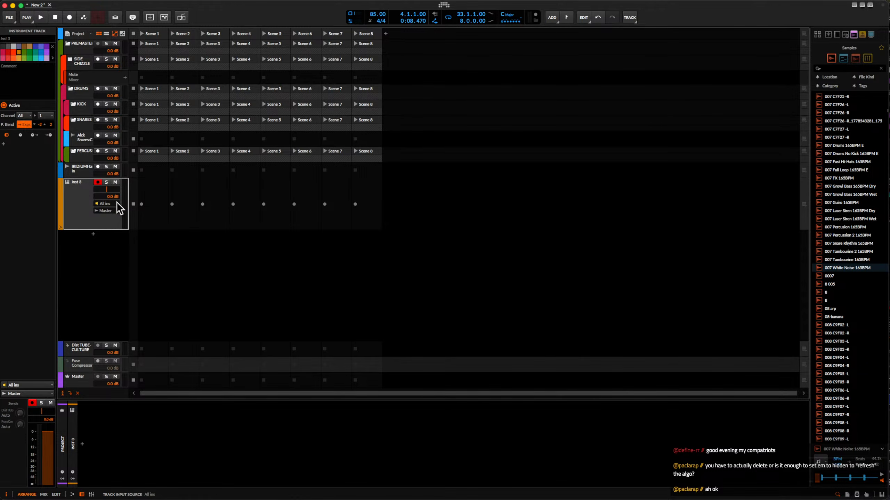
left_click(82, 444)
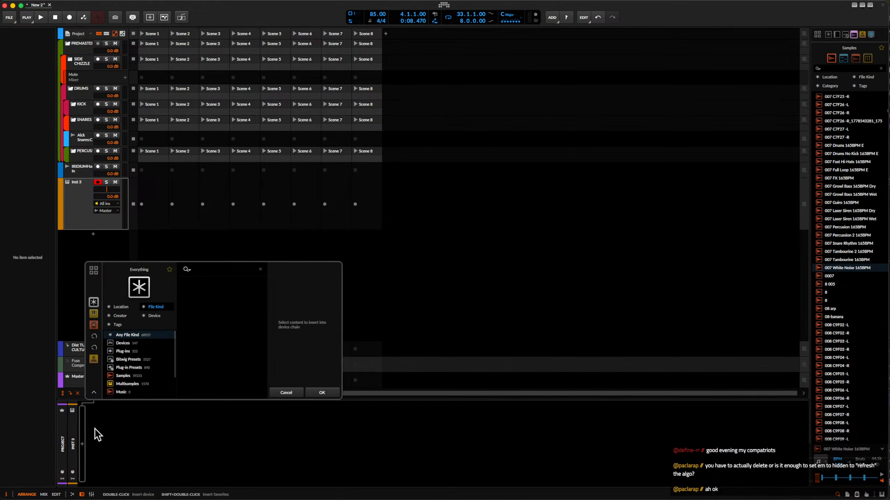
type("polymer")
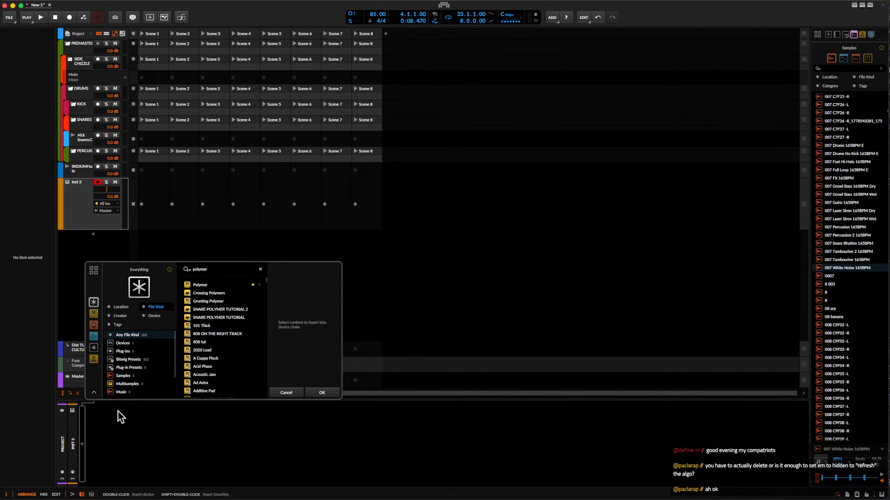
left_click(201, 285)
left_click(323, 392)
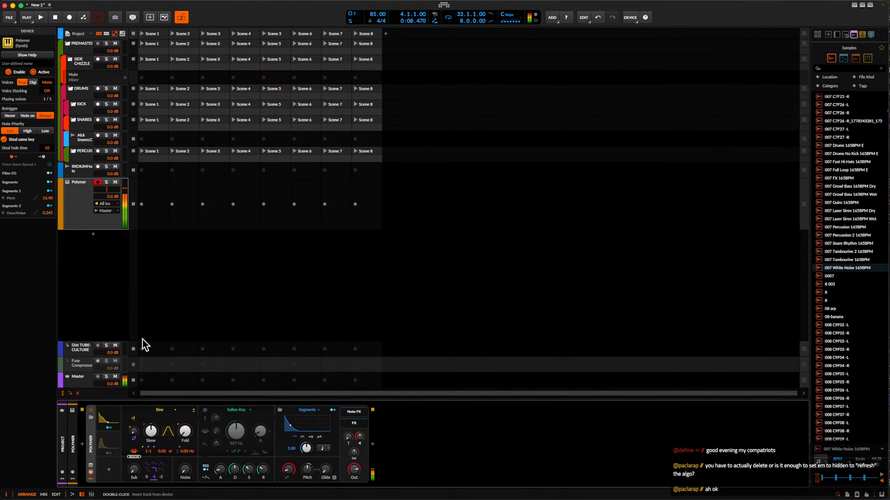
Duplicate Polymer's pitch Segments envelope modulator into the free modulator slot and map the unmapped Segments 3 to Pitch by 13.70.
mouse_move(108, 420)
left_mouse_down()
mouse_move(116, 491)
mouse_move(109, 422)
left_mouse_up()
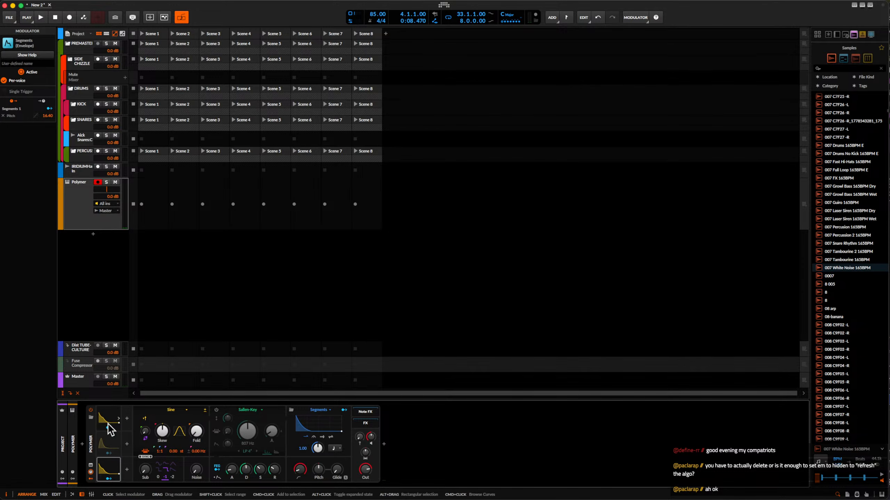
left_click(109, 479)
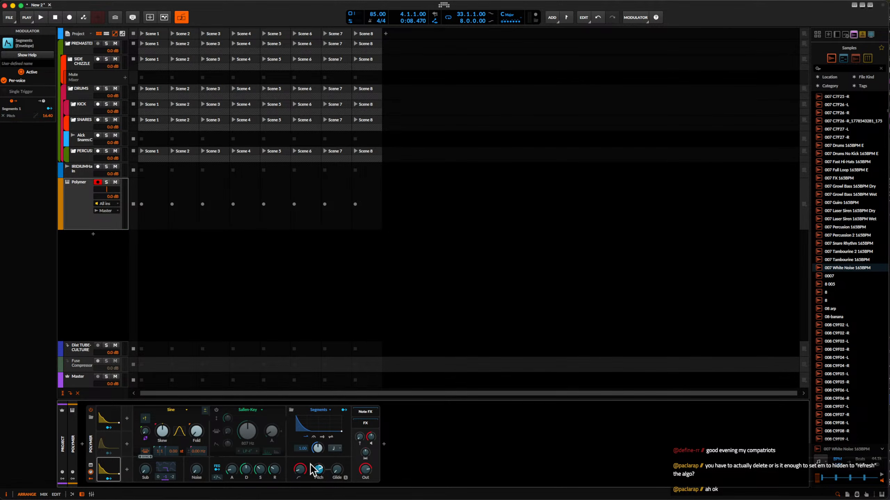
left_click(110, 479)
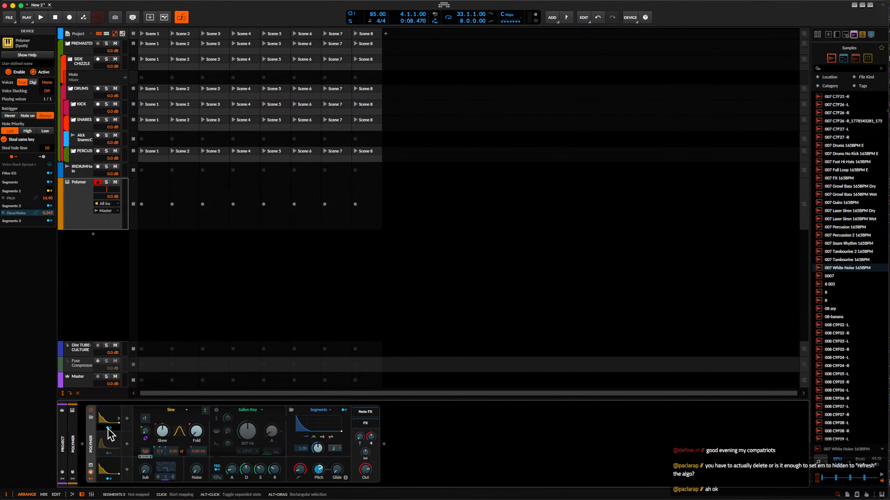
left_click(109, 428)
left_click_drag(318, 470, 290, 477)
left_click(109, 428)
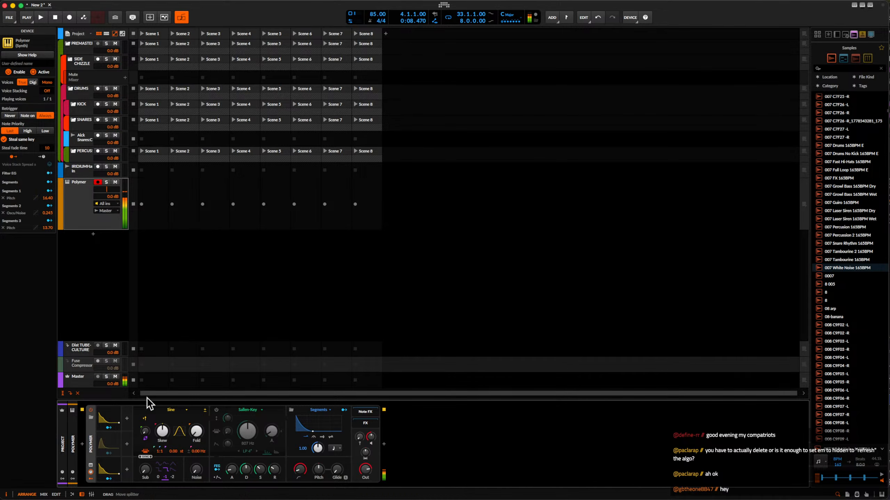
Save the modified Polymer setup as the device's default preset.
right_click(88, 442)
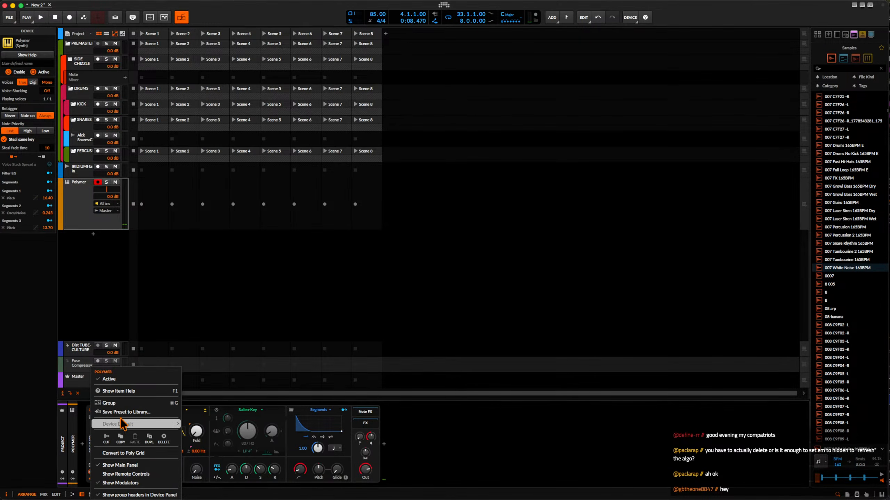
mouse_move(125, 424)
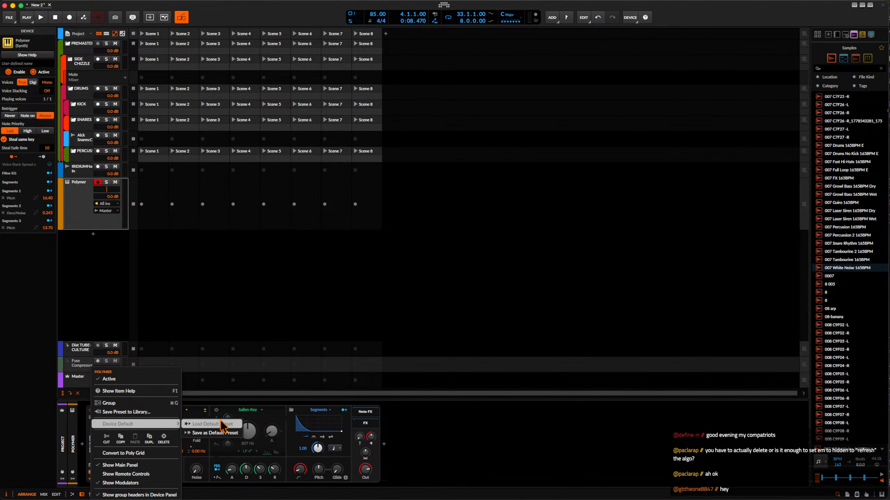
left_click(226, 433)
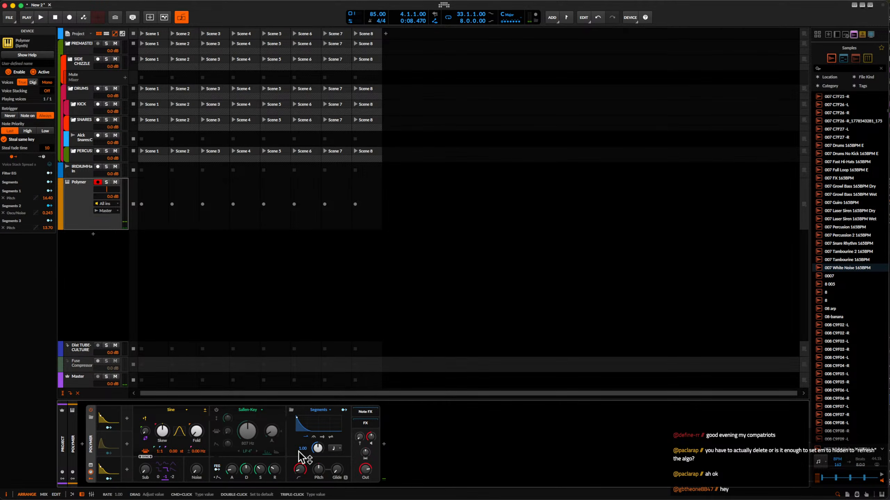
Make the Segments 1 envelope bipolar and move its lower curve point to about three quarters of the length at -32.5 %.
double_click(110, 472)
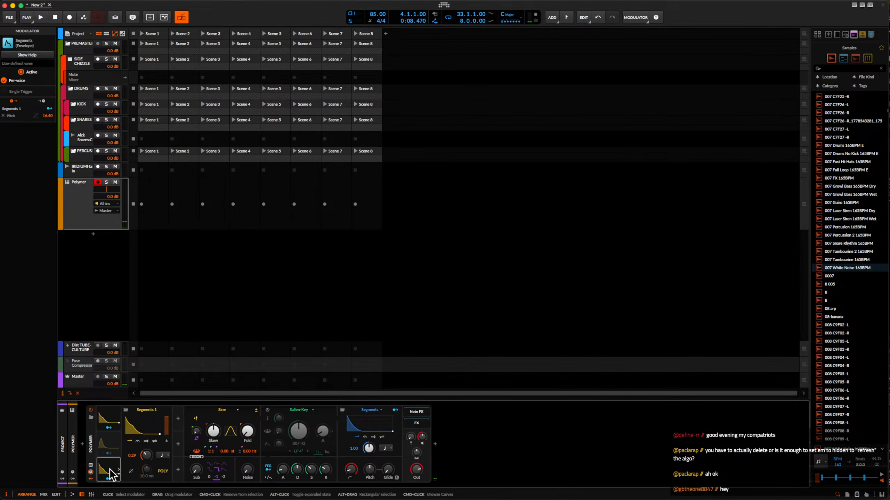
left_click(156, 443)
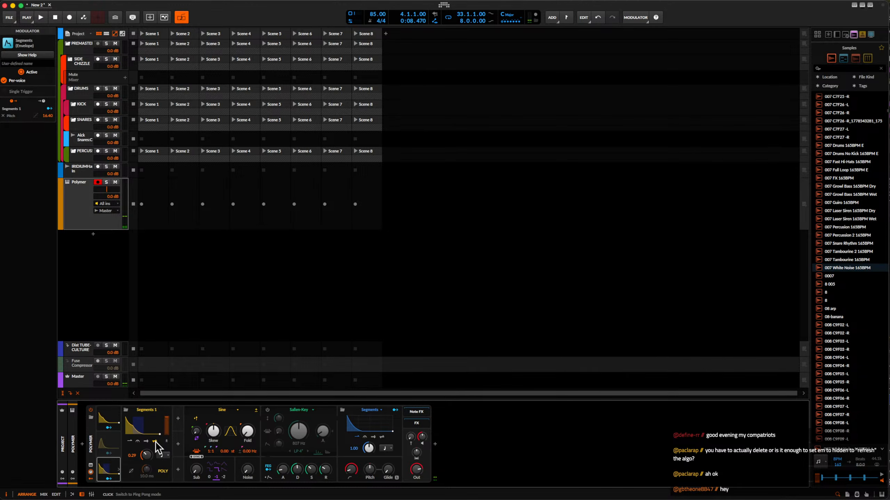
left_click(129, 443)
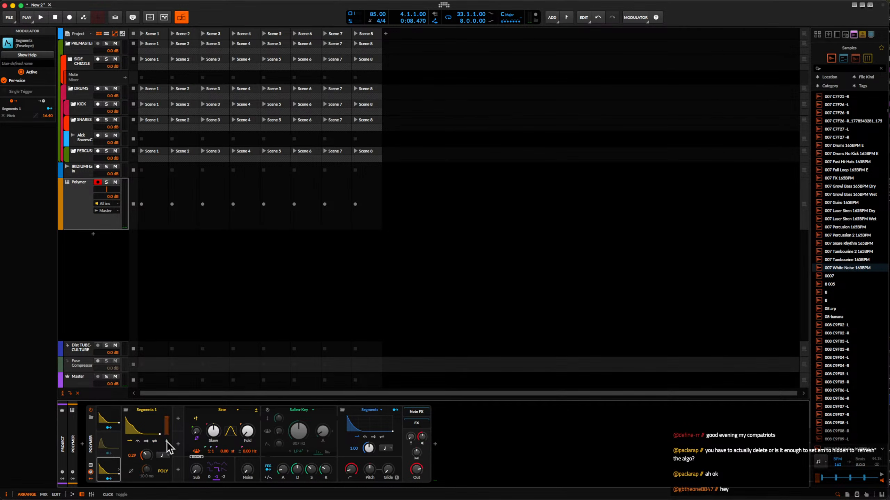
left_click(149, 434)
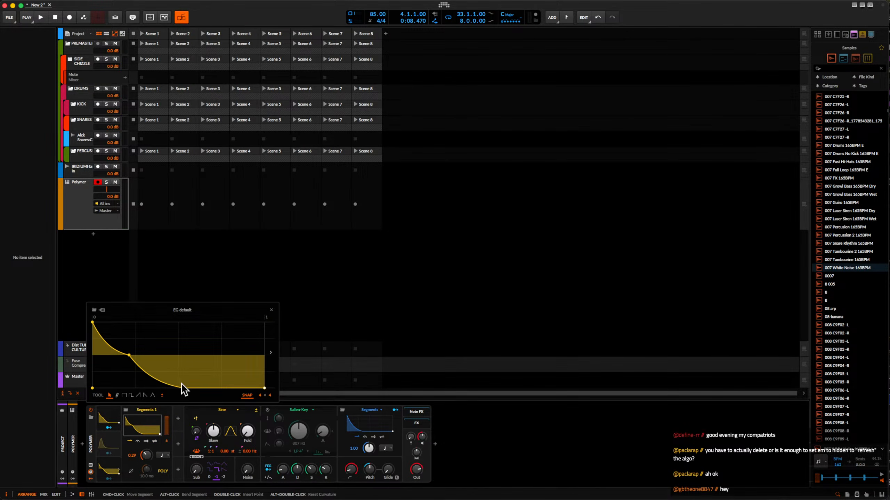
left_click_drag(183, 385, 216, 368)
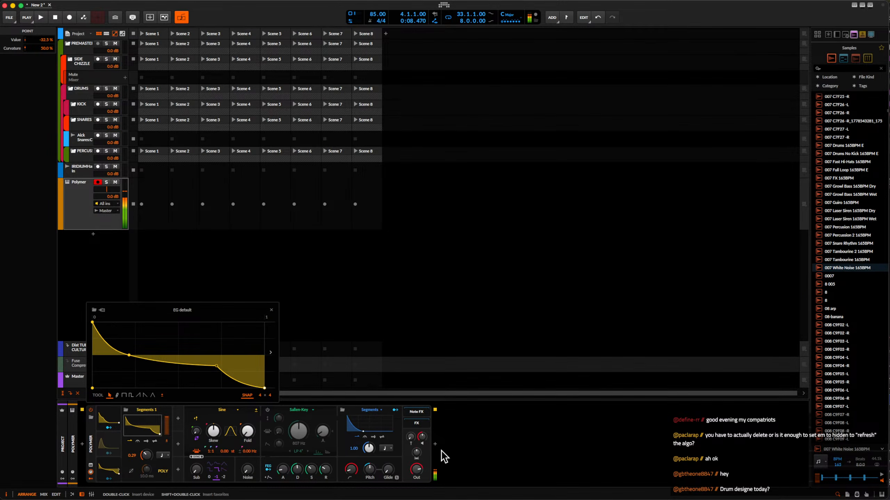
Insert the Filter+ device after Polymer and the Over distortion after Filter+ in the device chain.
left_click(435, 445)
type("FILTER")
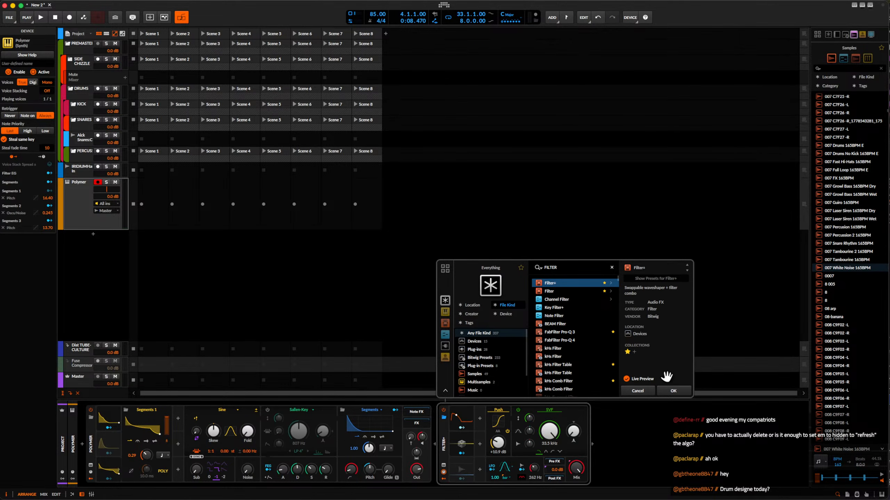
left_click(679, 393)
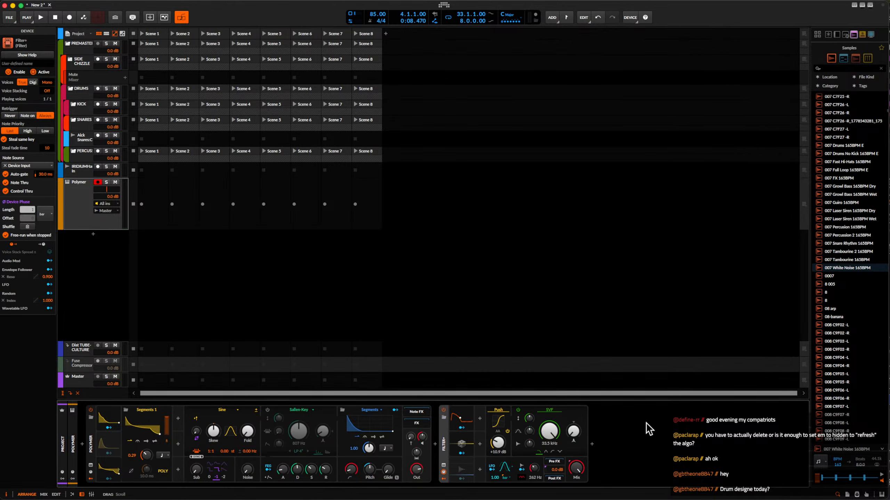
left_click(591, 445)
type("OVER")
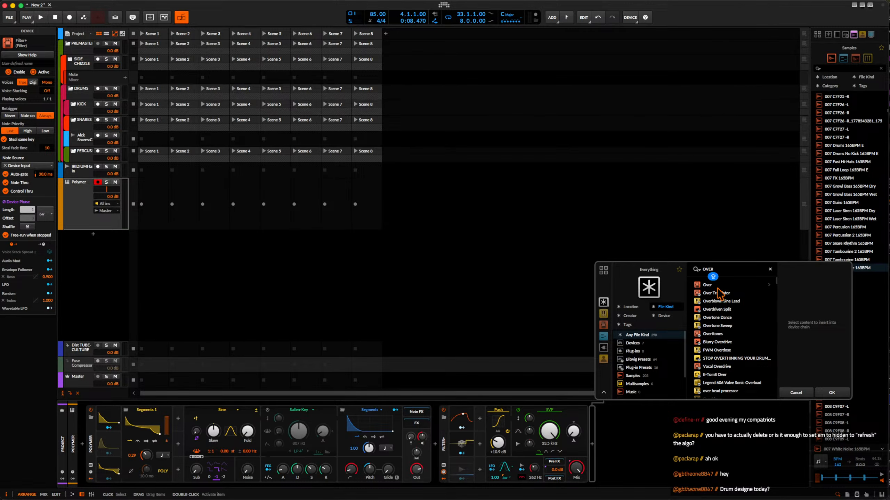
left_click(835, 389)
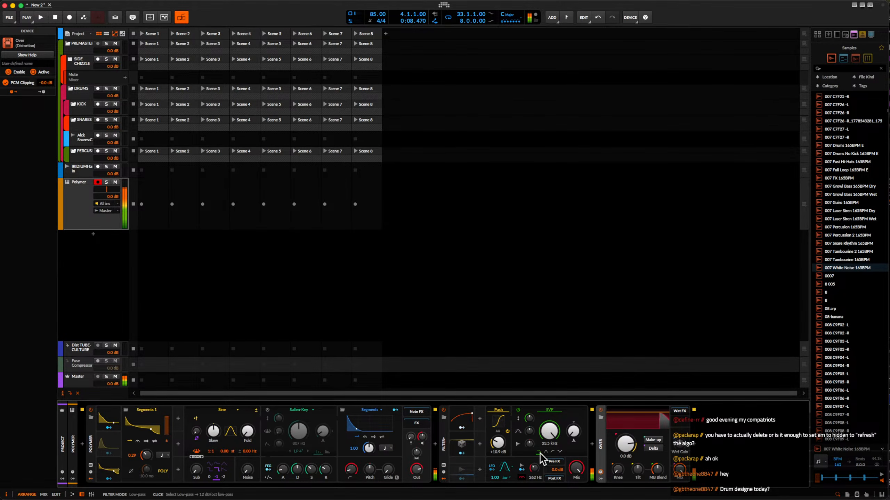
In the Segments 2 envelope curve, lower the peak point to 39.6 % and shift it slightly earlier.
left_click(109, 449)
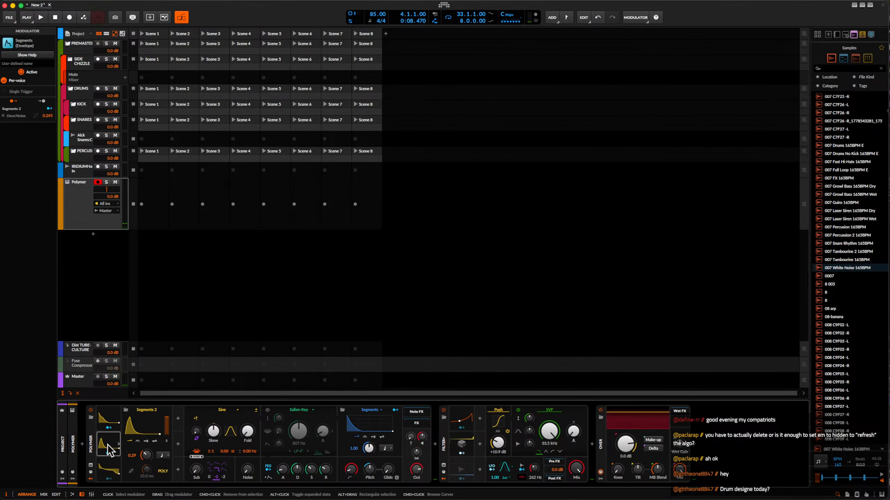
left_click(142, 422)
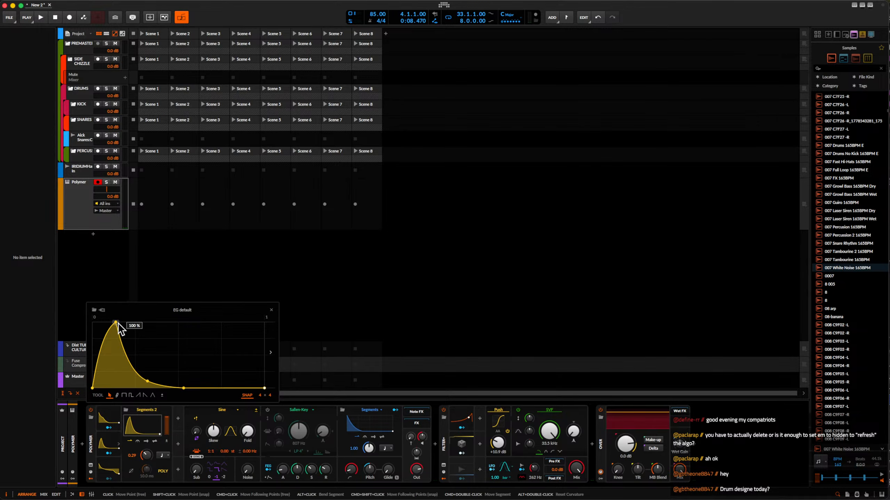
left_click_drag(105, 324, 103, 361)
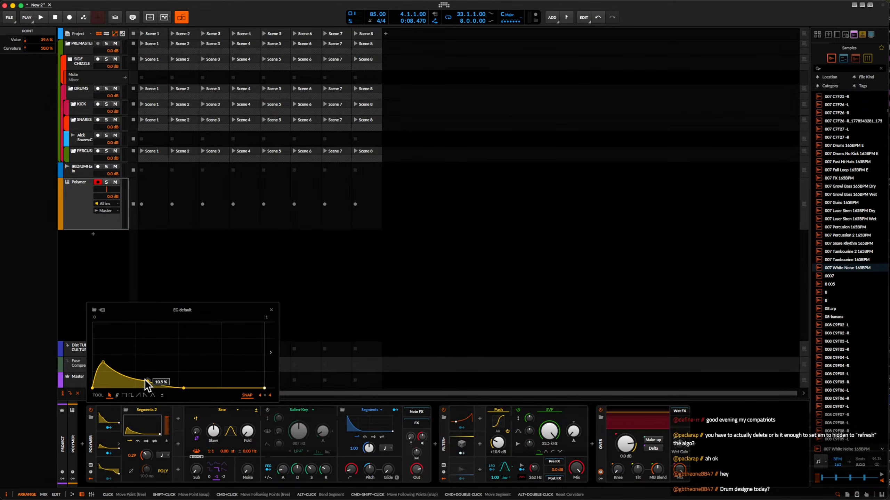
In the Segments 2 envelope curve, shorten the decay by moving its point earlier and lower the peak to 25.0 %.
left_click_drag(147, 383, 103, 372)
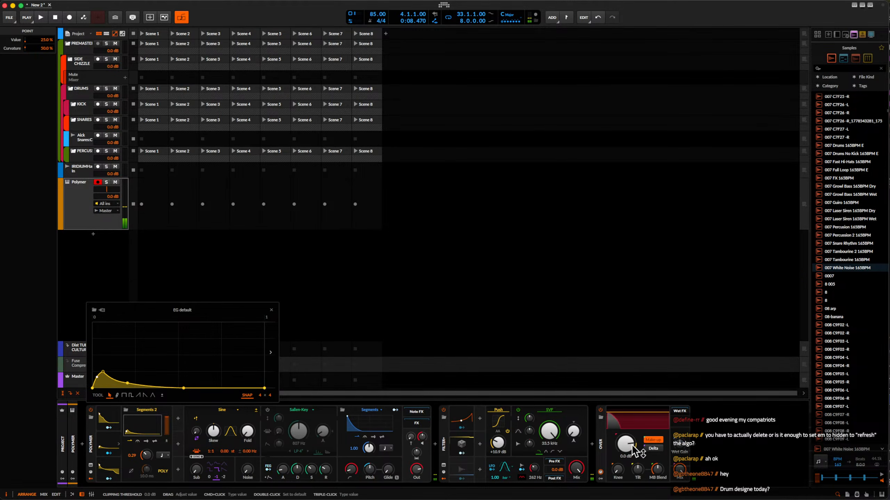
Insert a Replacer device between Filter+ and Over and wrap it in an FX Layer.
left_click(592, 444)
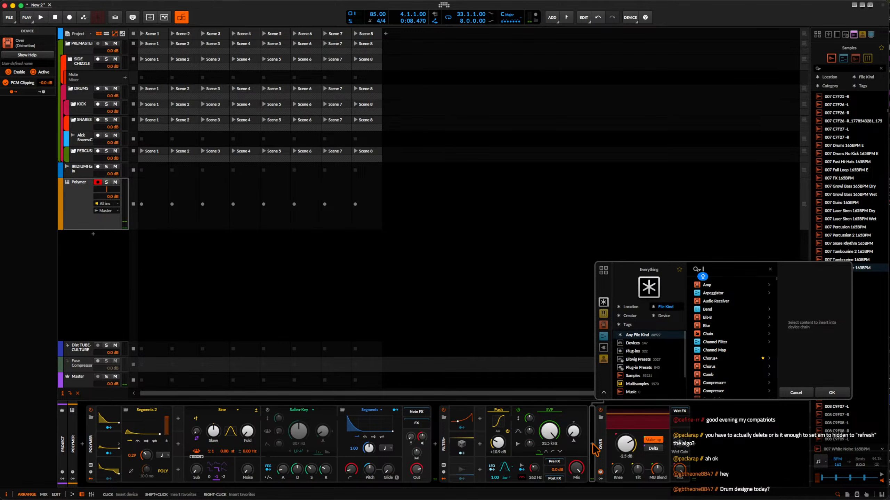
type("REPLAC")
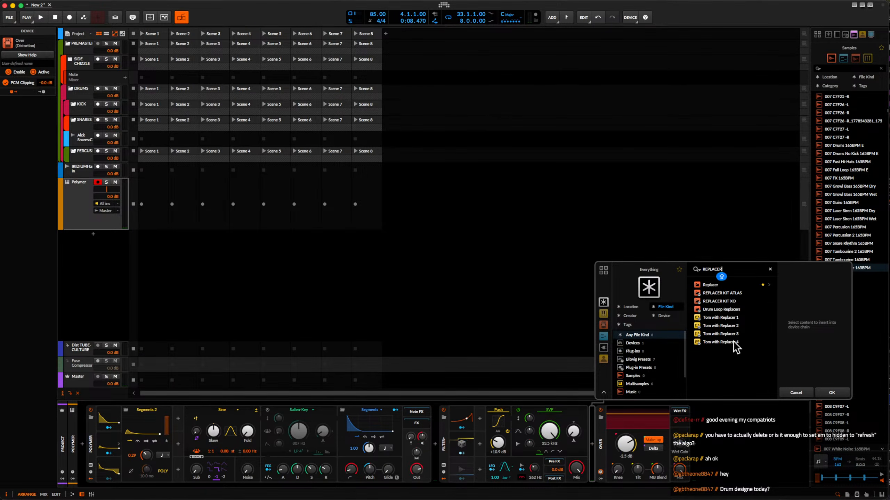
type("ER")
left_click(706, 287)
left_click(829, 390)
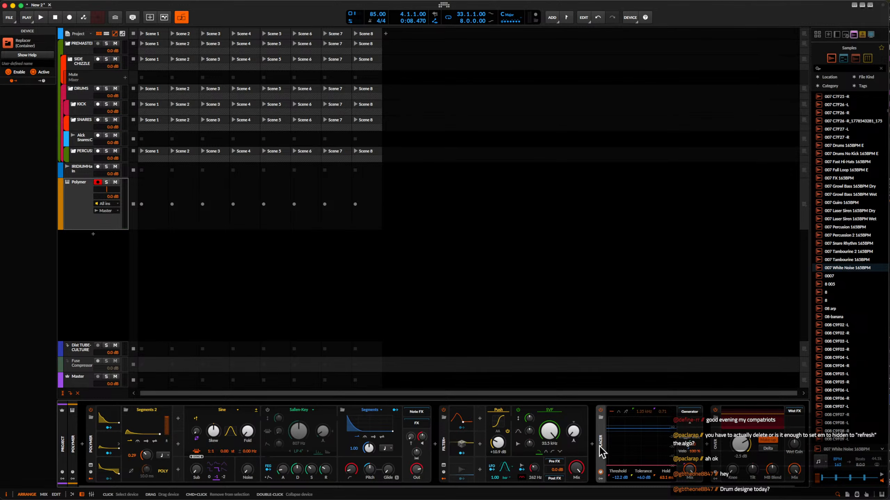
key("super+g")
Search the samples for KICK and load Kick DW No-Front 2 03 into the Replacer's Generator slot.
scroll(635, 419, "right", 4)
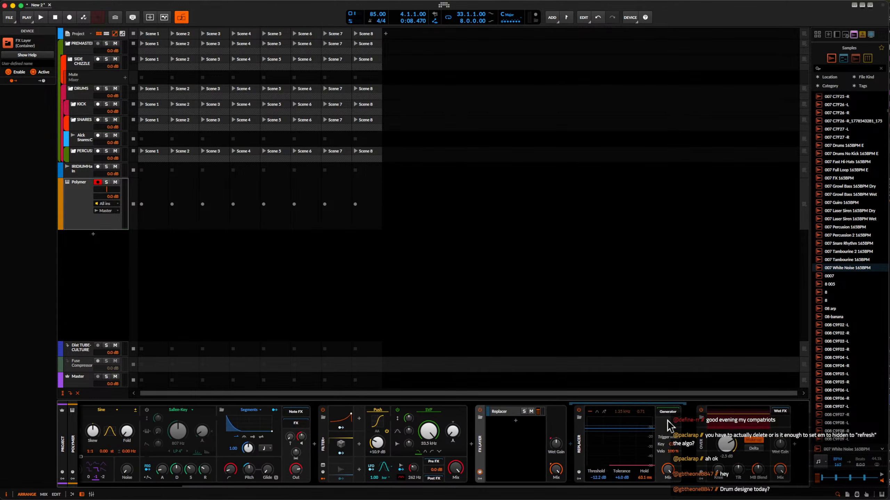
left_click(833, 69)
type("KICK")
scroll(863, 246, "down", 15)
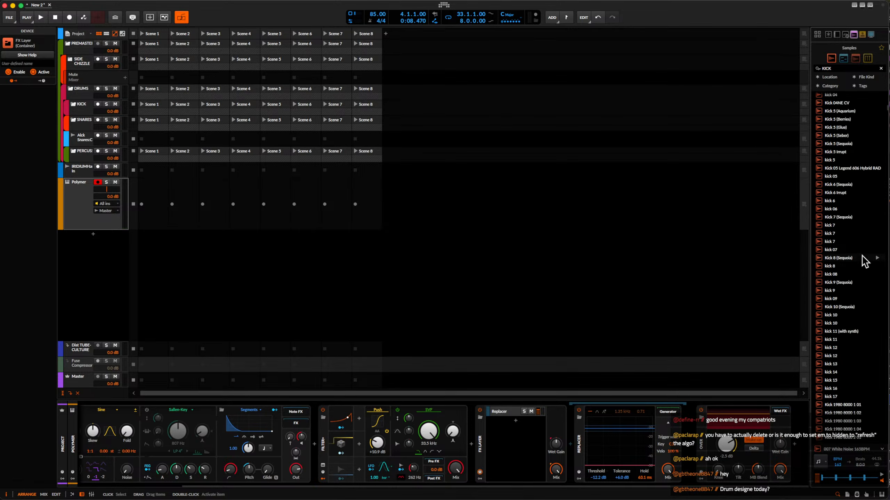
left_click(862, 252)
left_click(844, 333)
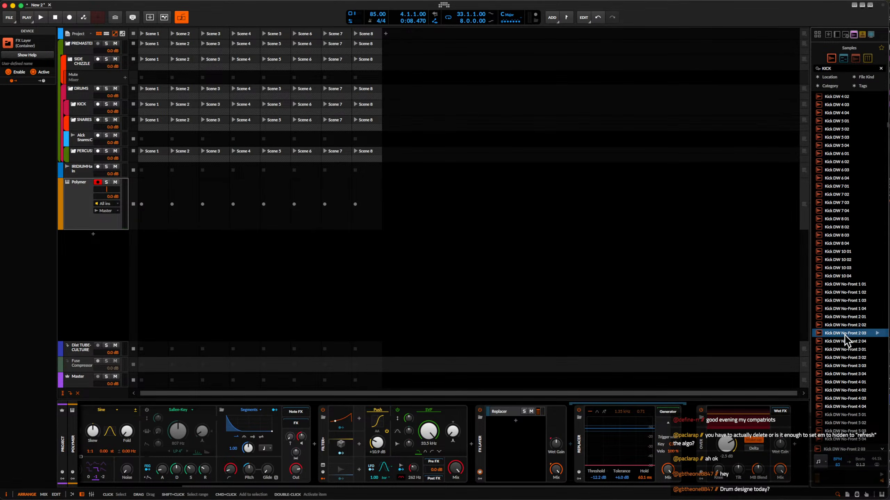
left_click_drag(844, 333, 664, 413)
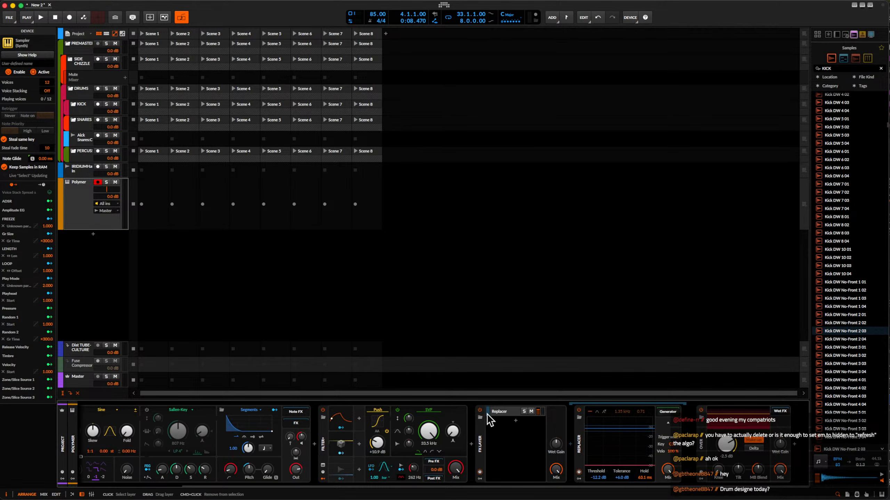
Add an empty second layer to the FX Layer and solo the Replacer layer.
double_click(515, 424)
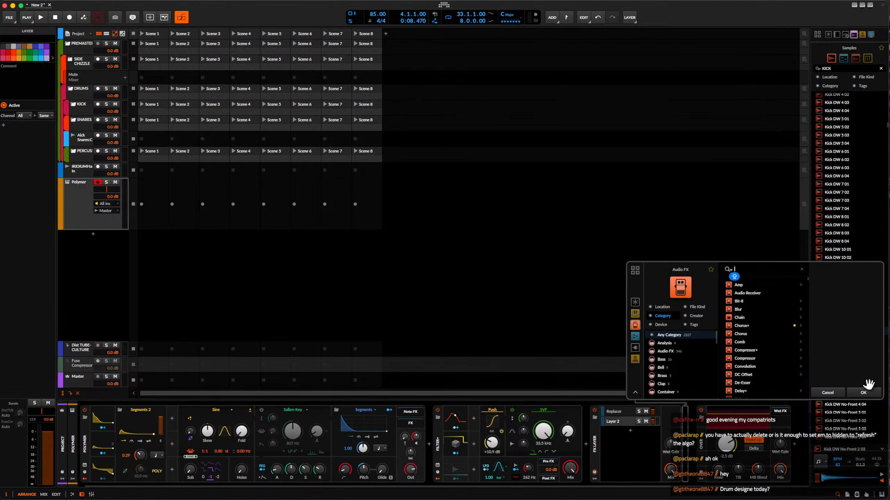
left_click(868, 385)
left_click(639, 412)
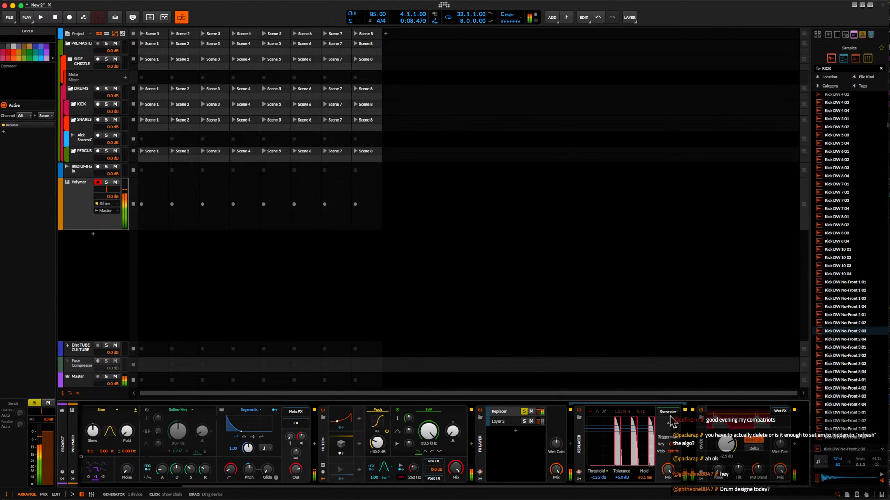
Show the Replacer's Generator chain and duplicate the Replacer layer inside the FX Layer.
left_click(667, 412)
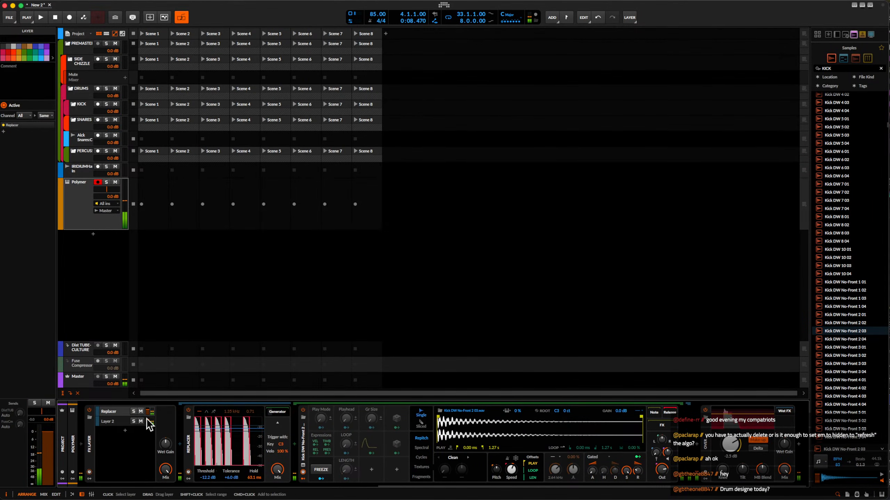
scroll(148, 424, "left", 5)
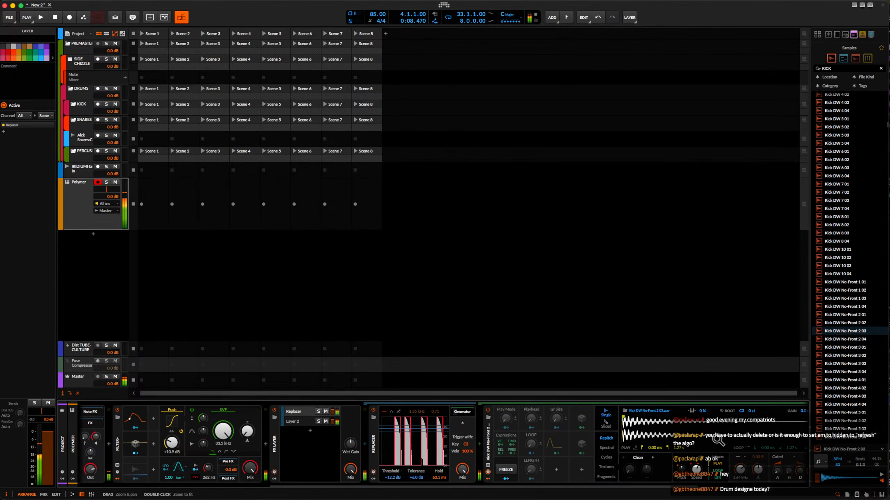
scroll(647, 453, "right", 5)
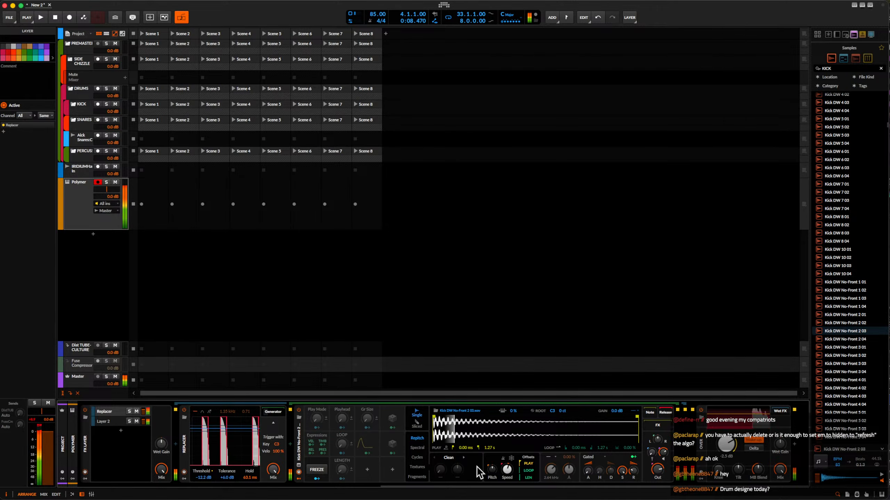
scroll(469, 466, "left", 5)
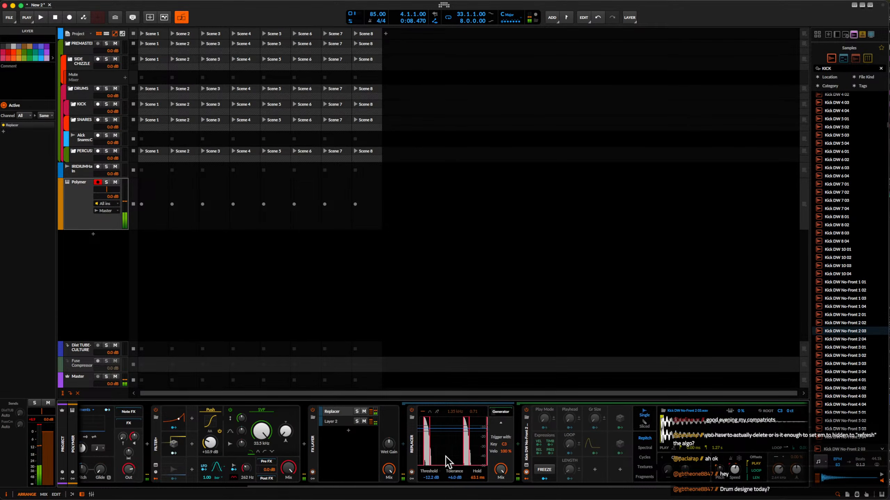
scroll(449, 459, "right", 1)
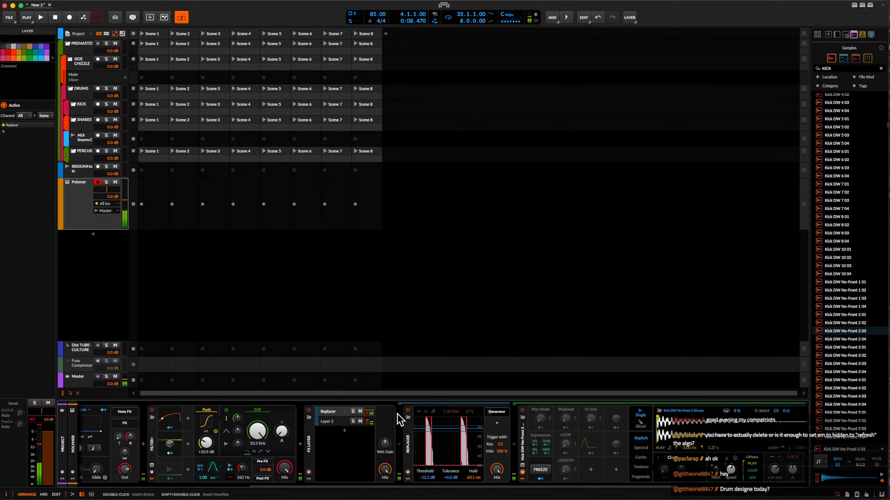
left_click_drag(367, 413, 367, 422)
left_click(344, 432)
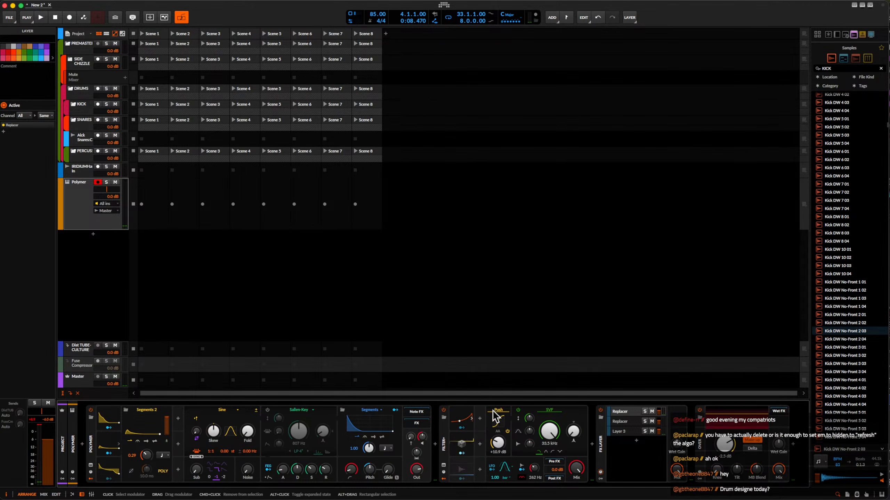
Search the samples for HAT and replace the kick in the first Replacer layer's Sampler with tHat 60.
left_click(625, 411)
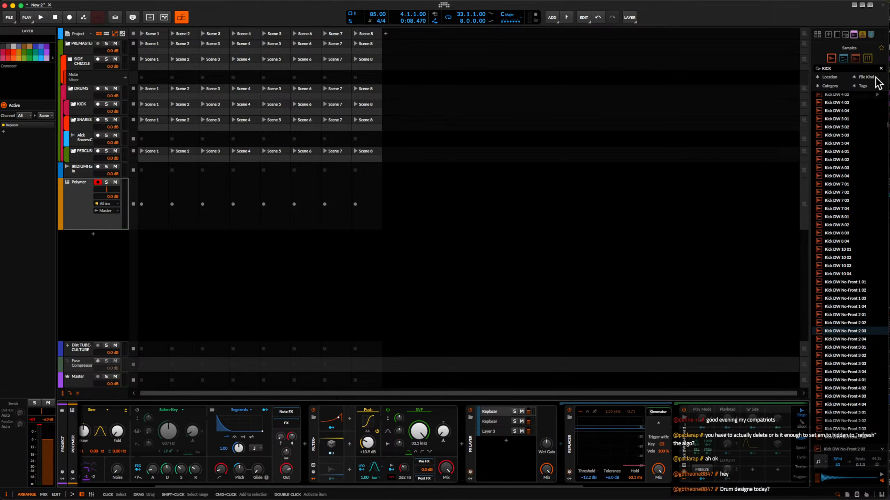
left_click(844, 70)
type("HAT")
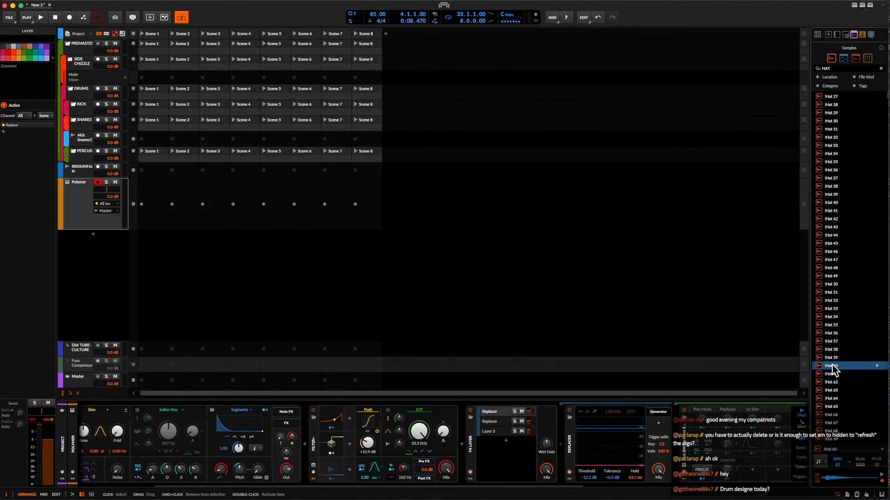
scroll(660, 426, "right", 10)
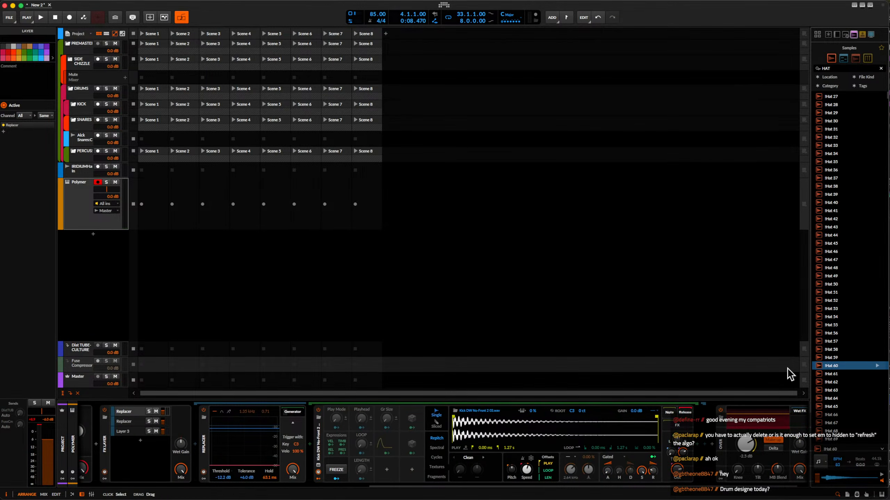
left_click_drag(520, 439, 495, 446)
Set the hat sample's play start to 10.7 ms, lower its playback speed, and solo the first Replacer layer.
left_click_drag(454, 418, 458, 418)
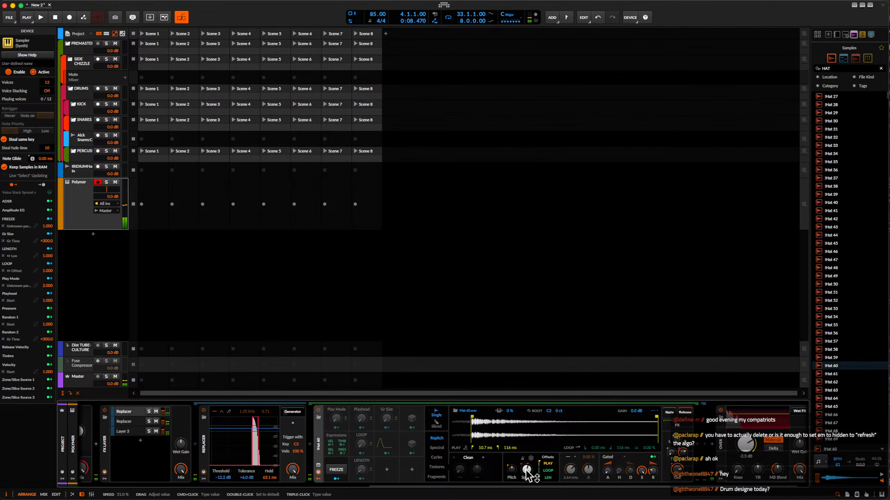
left_click_drag(526, 471, 527, 481)
left_click(148, 412)
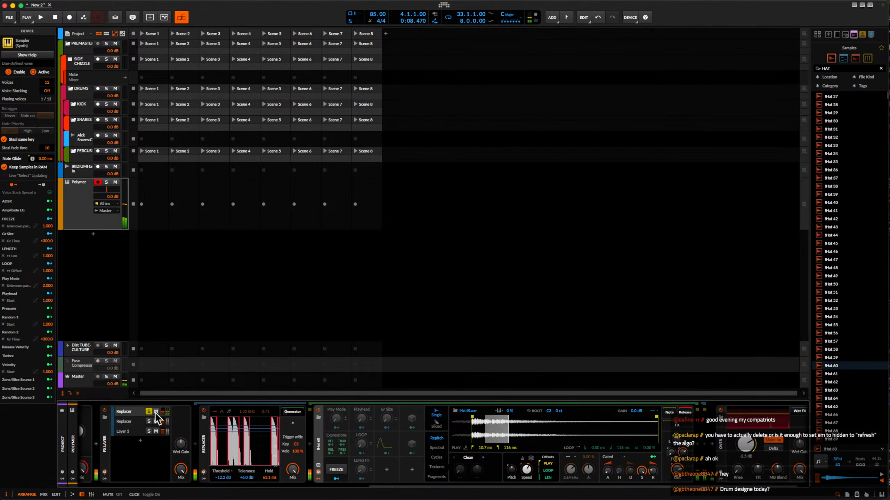
Insert The Glue compressor plug-in between the FX Layer and Over.
scroll(380, 453, "right", 1)
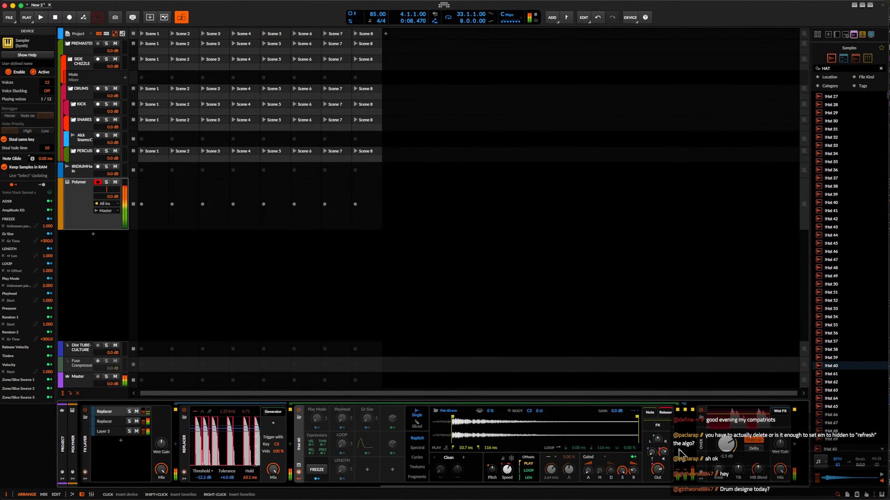
left_click(691, 445)
type("THE")
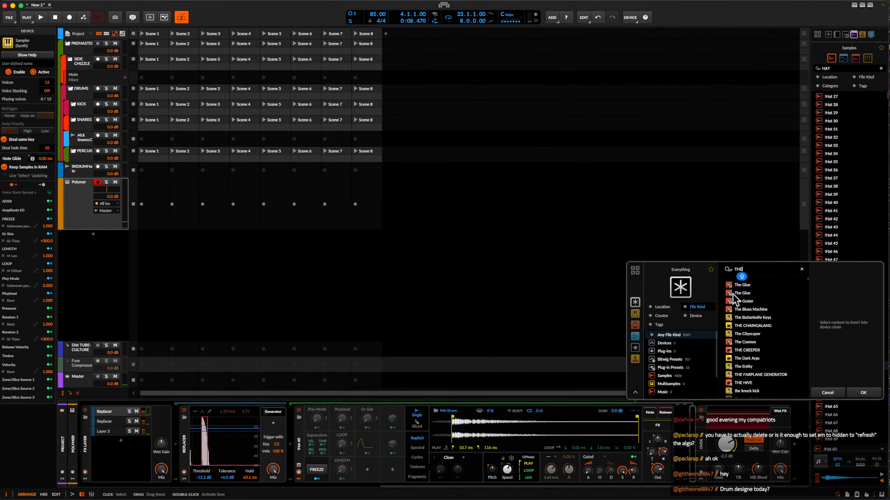
left_click(734, 293)
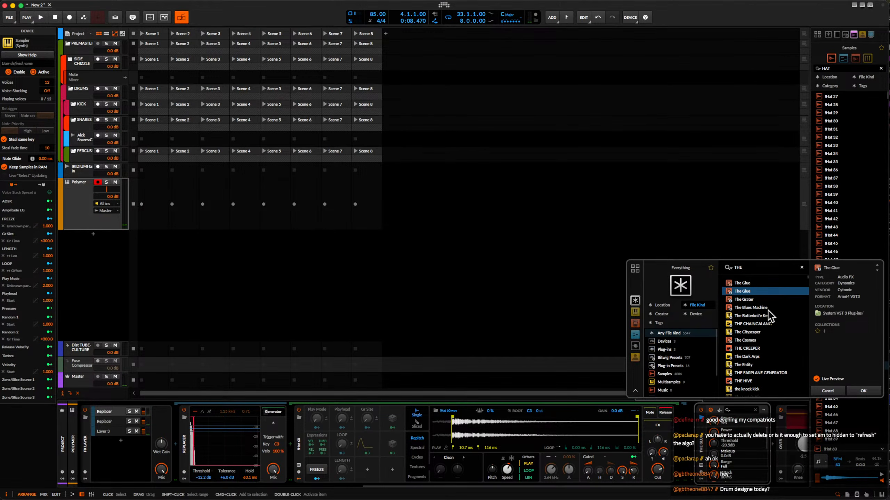
left_click(870, 392)
Set The Glue's threshold to -16.5 dB and raise its makeup gain.
left_click_drag(530, 216, 531, 231)
left_click_drag(596, 230, 598, 202)
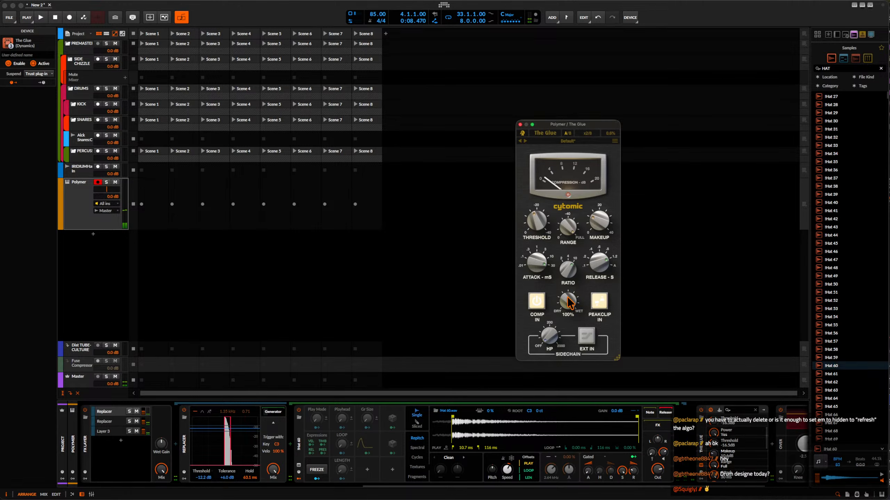
scroll(751, 443, "down", 5)
Insert the Fuse Compressor plug-in between The Glue and Over.
scroll(750, 444, "right", 1)
left_click(757, 446)
type("FU")
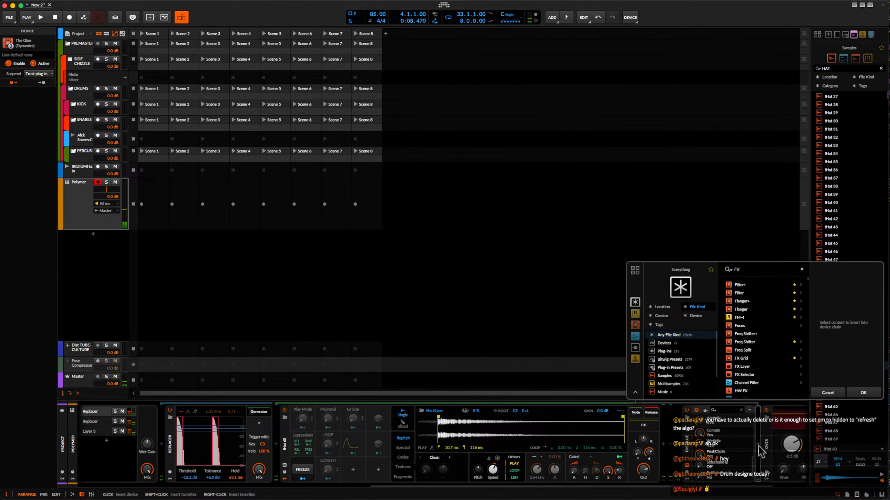
type("SE")
left_click(755, 286)
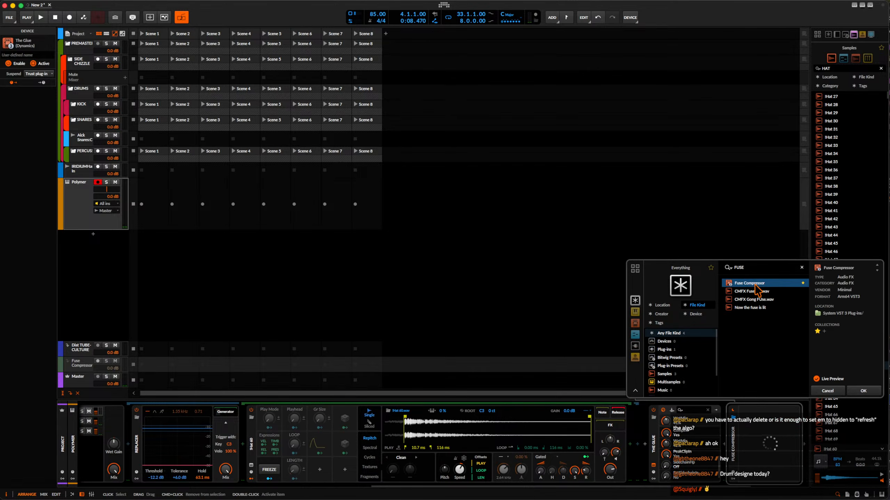
left_click(862, 391)
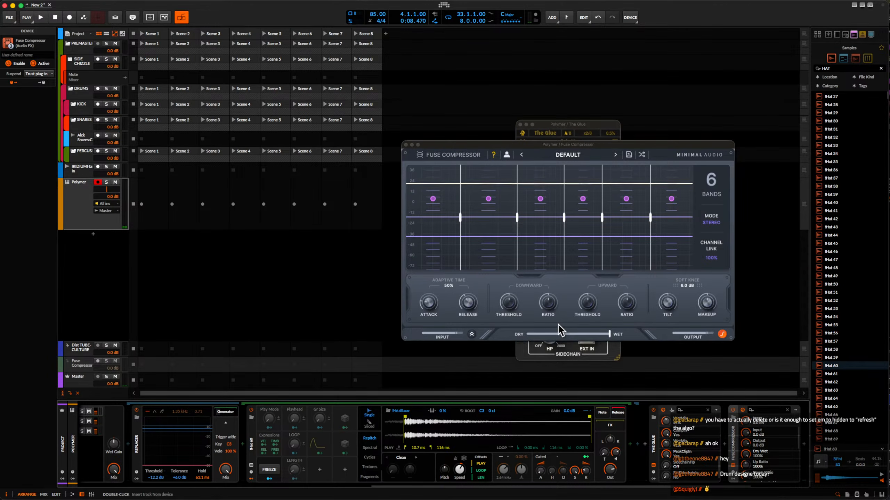
Set Fuse Compressor's downward threshold to 20% and upward threshold to 51%, and adjust its release and upward ratio.
left_click_drag(470, 302, 470, 277)
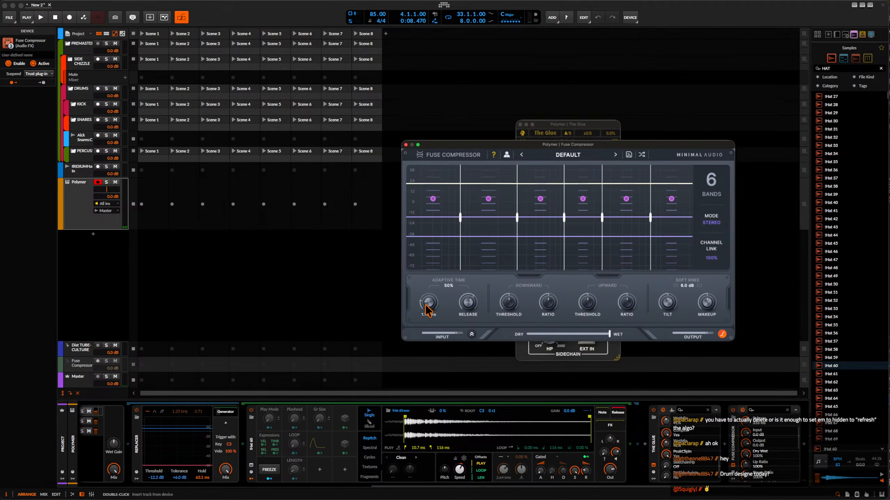
left_click_drag(509, 308, 528, 302)
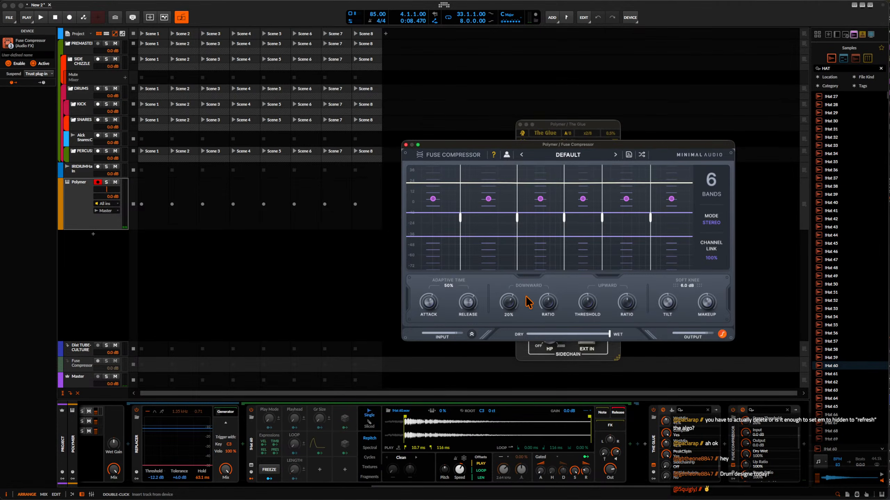
left_click_drag(586, 308, 586, 288)
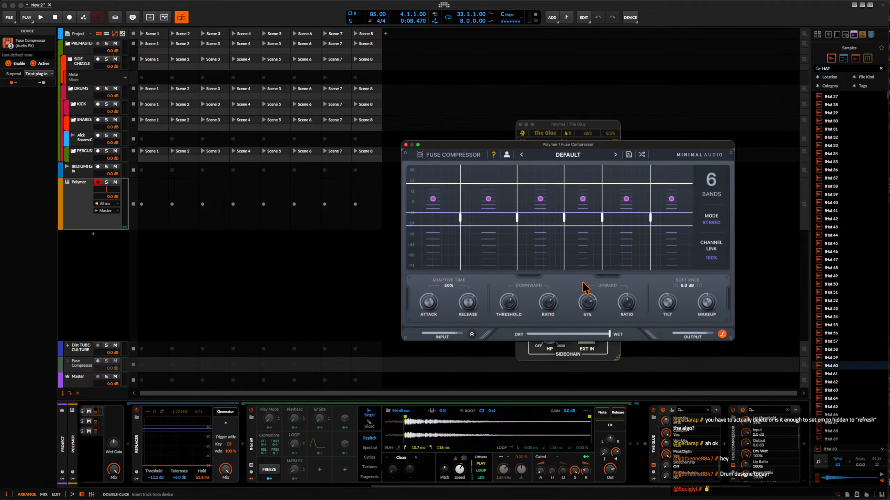
mouse_move(629, 305)
left_mouse_down()
mouse_move(627, 285)
mouse_move(629, 308)
left_mouse_up()
Remove Fuse Compressor from the device chain.
scroll(709, 410, "right", 3)
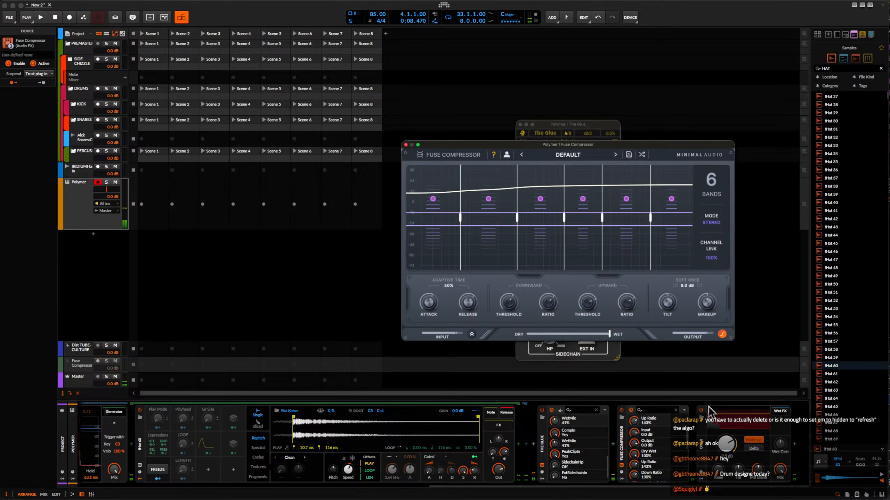
left_click(622, 410)
key("Delete")
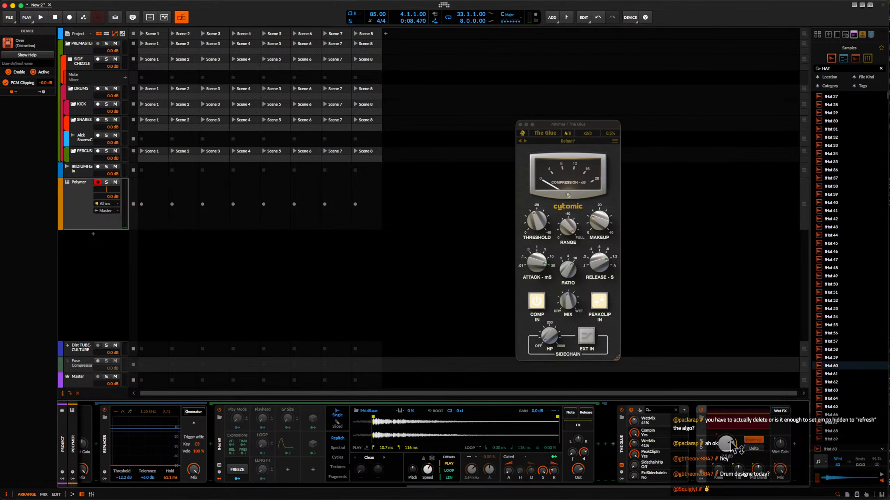
Show the master track's Pro-L 2 window and raise the Push drive in Filter+ to +23.9 dB.
key("alt+super+p")
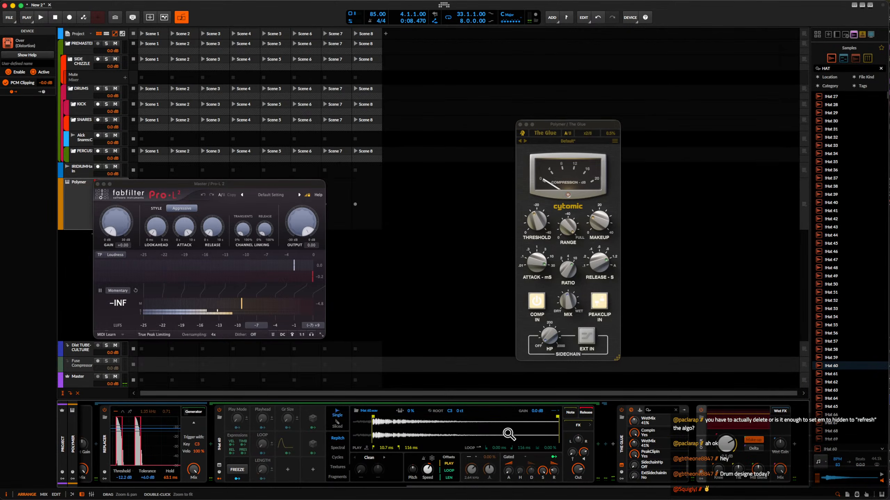
scroll(506, 431, "left", 10)
left_click_drag(245, 444, 245, 405)
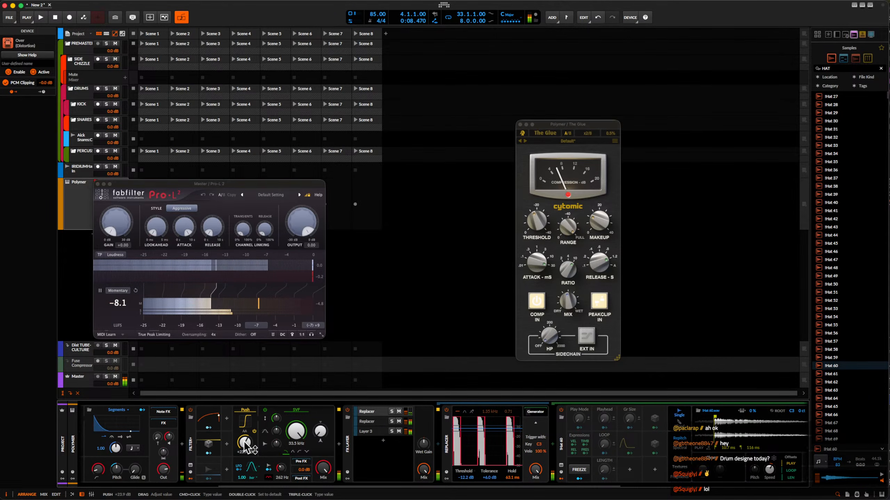
Set the clipping threshold of the Over distortion to -4.5 dB.
scroll(245, 444, "right", 10)
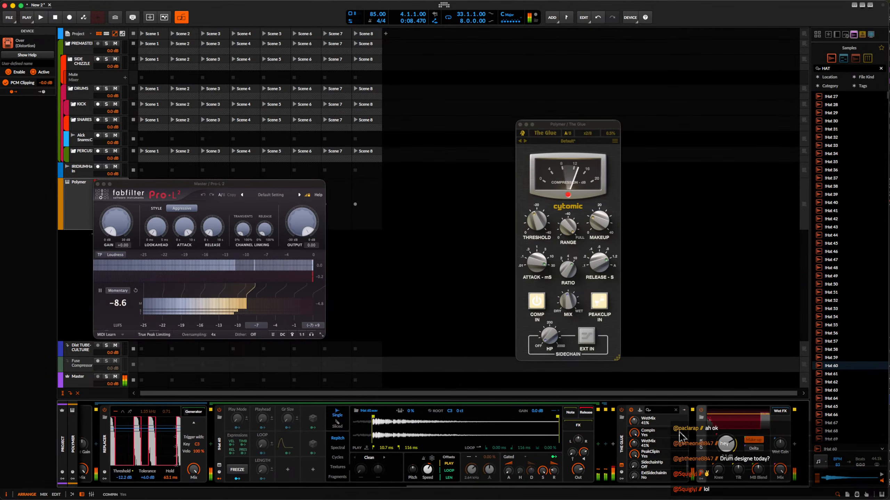
left_click_drag(723, 444, 723, 452)
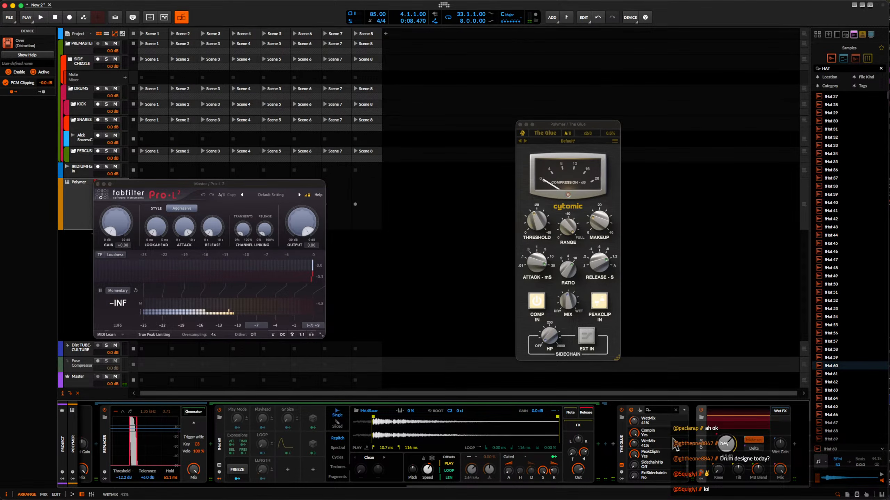
Set the first Replacer layer's volume to -7.0 dB and adjust the playback speed of its hat sampler.
scroll(663, 435, "left", 1)
scroll(476, 452, "left", 4)
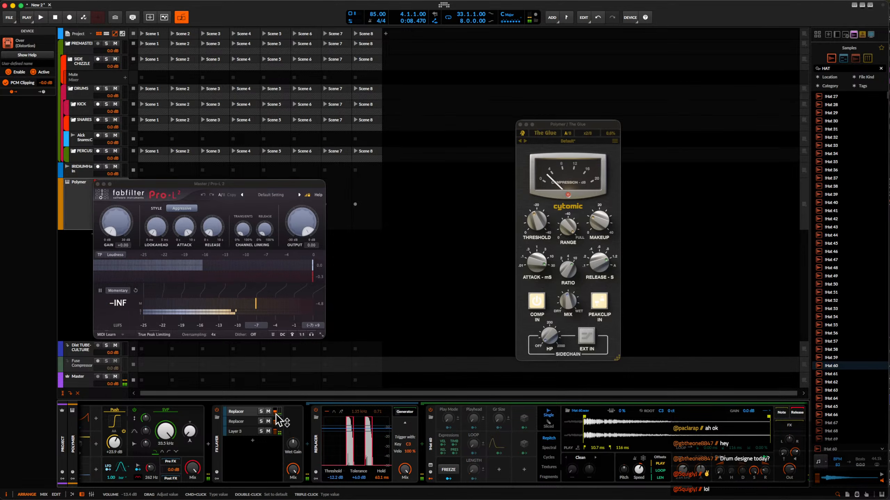
left_click_drag(275, 413, 275, 410)
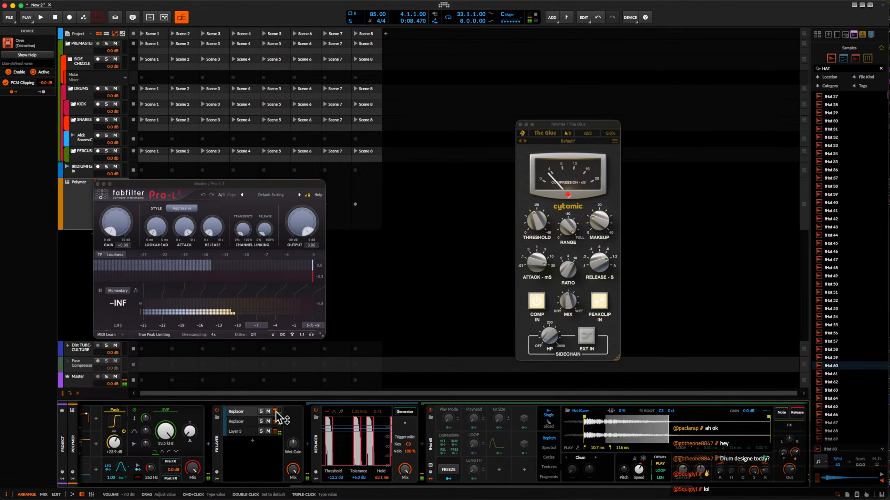
left_click_drag(642, 473, 641, 475)
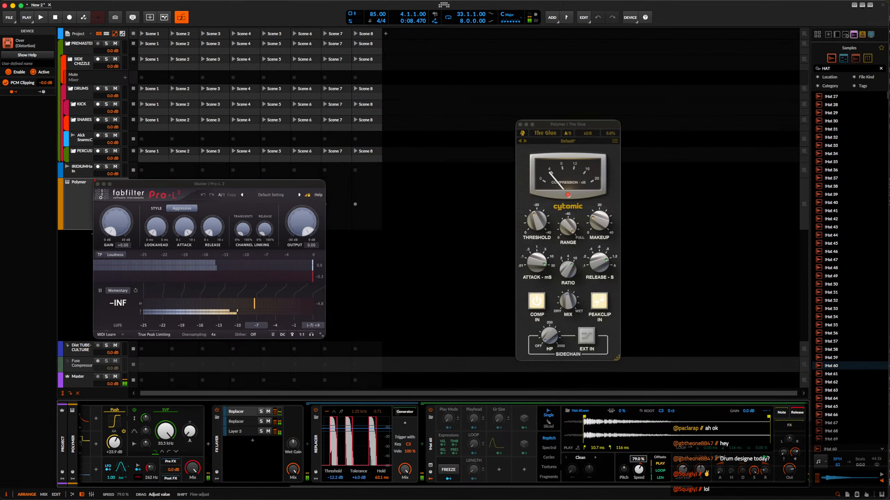
left_click_drag(638, 475, 639, 476)
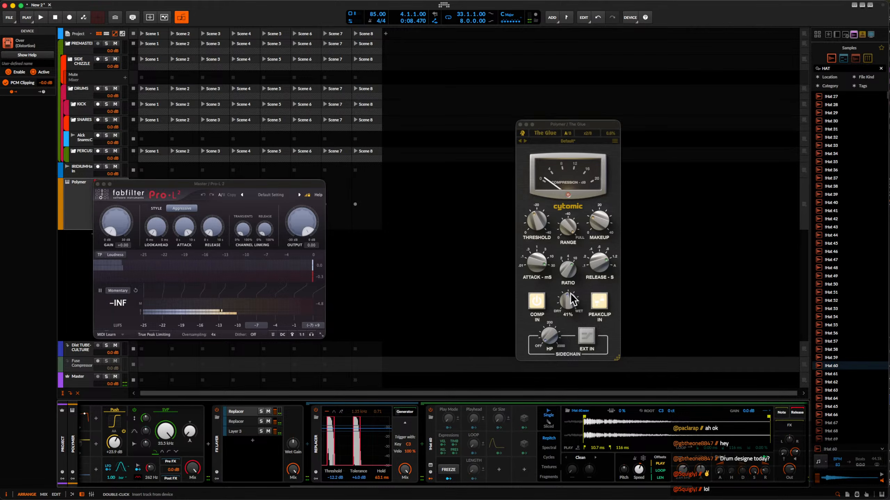
Set The Glue's mix to 100% and its threshold to -13.2 dB.
left_click_drag(566, 300, 559, 255)
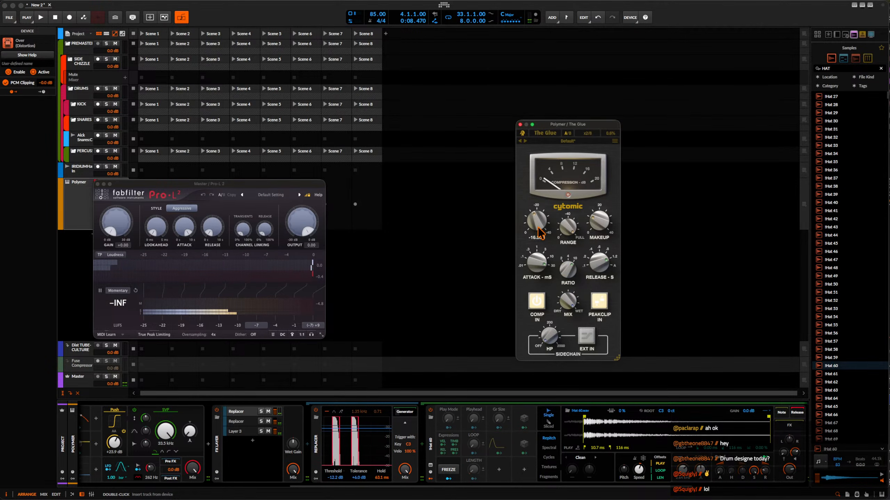
left_click_drag(540, 230, 541, 239)
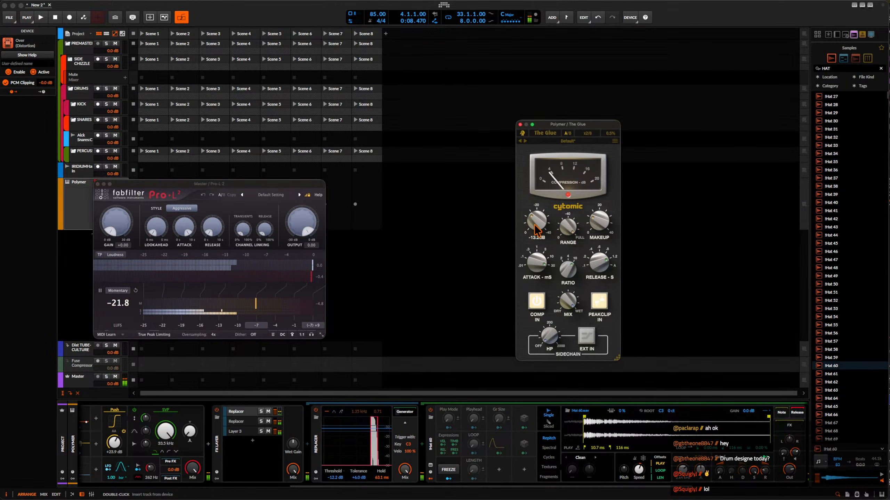
Insert the Pro-Q 4 equalizer plug-in between the FX Layer and The Glue.
scroll(521, 456, "right", 5)
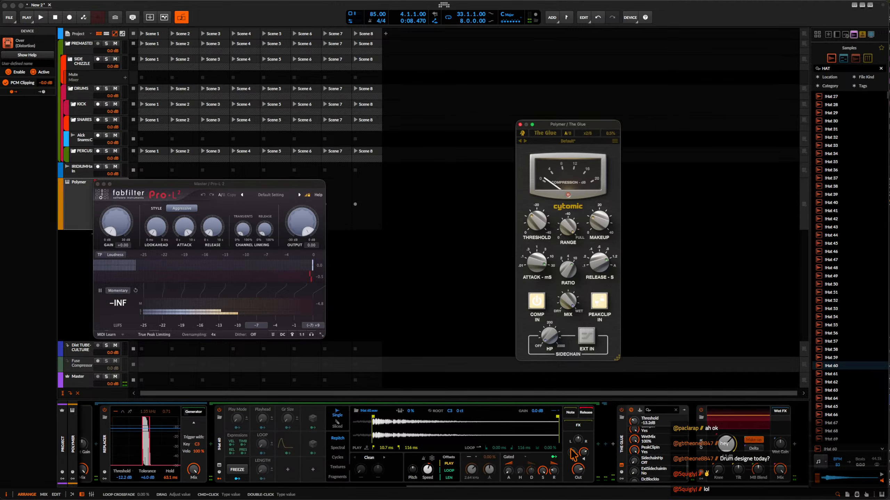
left_click(615, 448)
type("PRO")
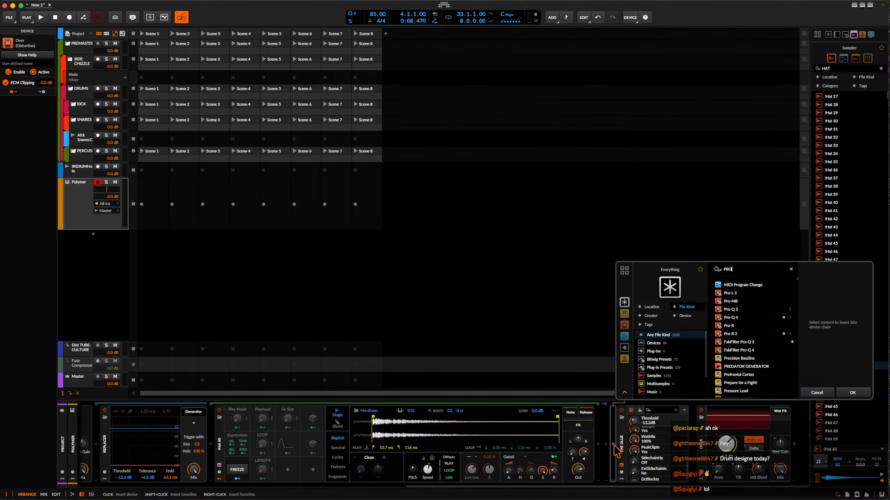
left_click(750, 317)
left_click(850, 390)
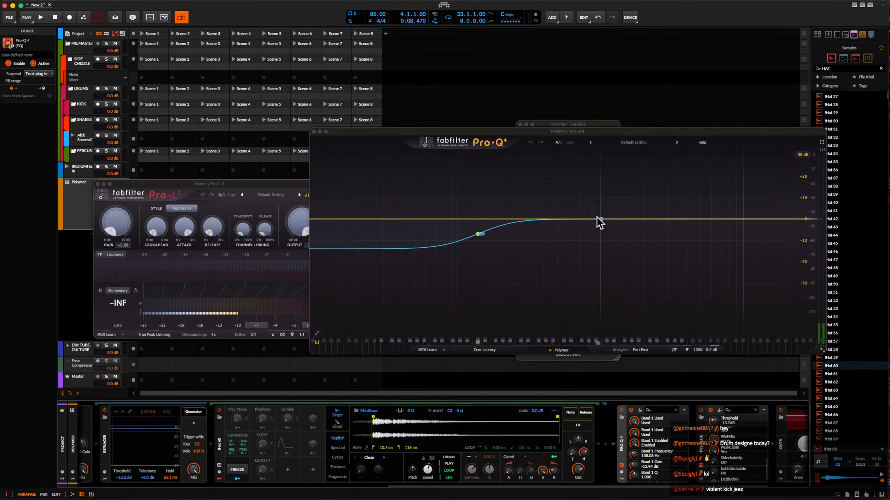
Add a bell boost of about 3.1 dB near 85 Hz and a slight high-frequency cut in Pro-Q 4, and close its window.
left_click_drag(484, 219, 488, 191)
left_click_drag(455, 180, 448, 213)
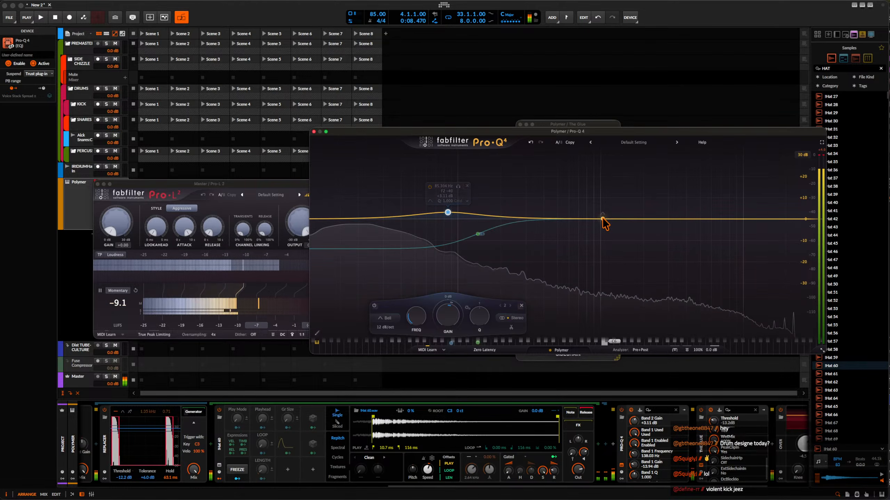
left_click_drag(601, 218, 693, 224)
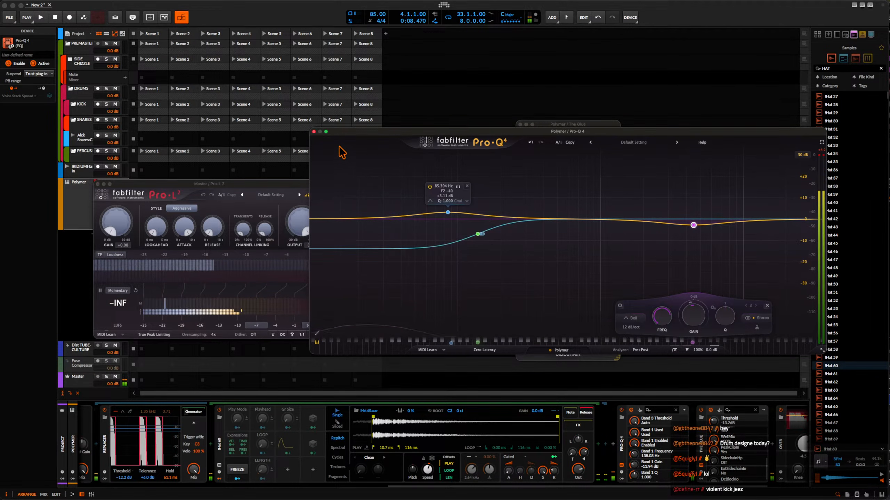
left_click(314, 132)
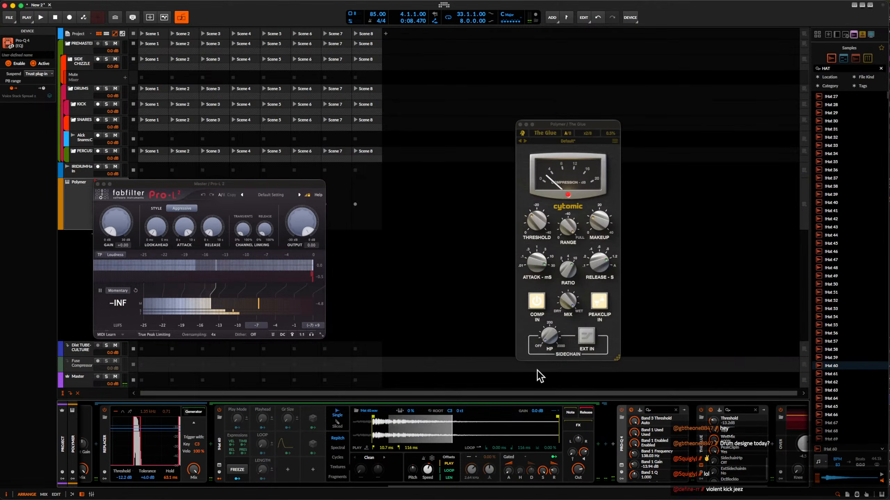
Set Over's clipping threshold to -5.1 dB and close the Pro-L 2 and The Glue windows.
scroll(630, 413, "down", 2)
scroll(630, 413, "down", 1)
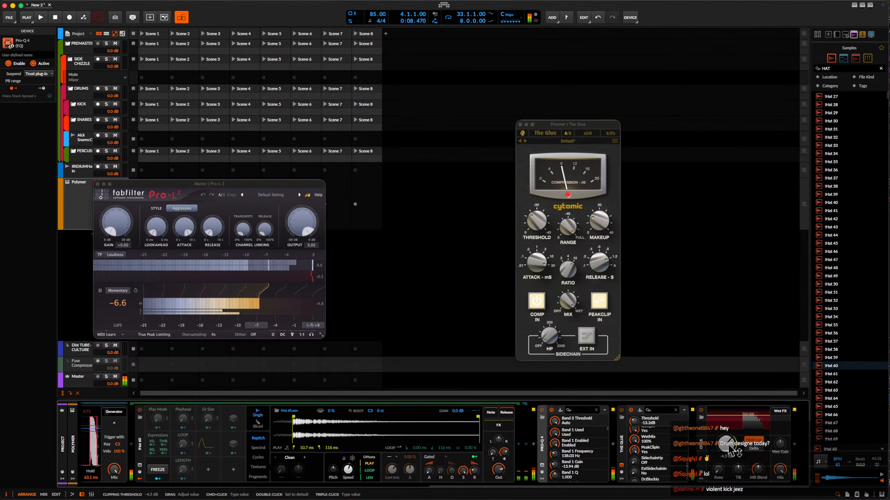
left_click_drag(728, 446, 728, 449)
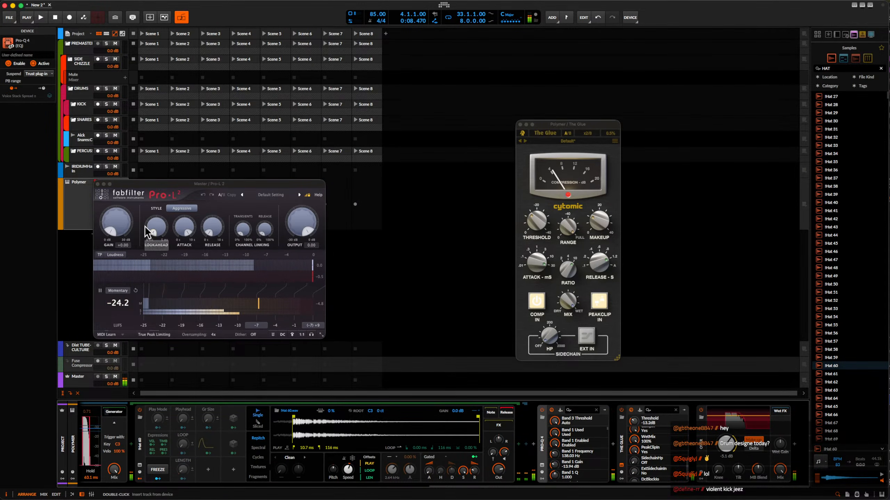
left_click(97, 184)
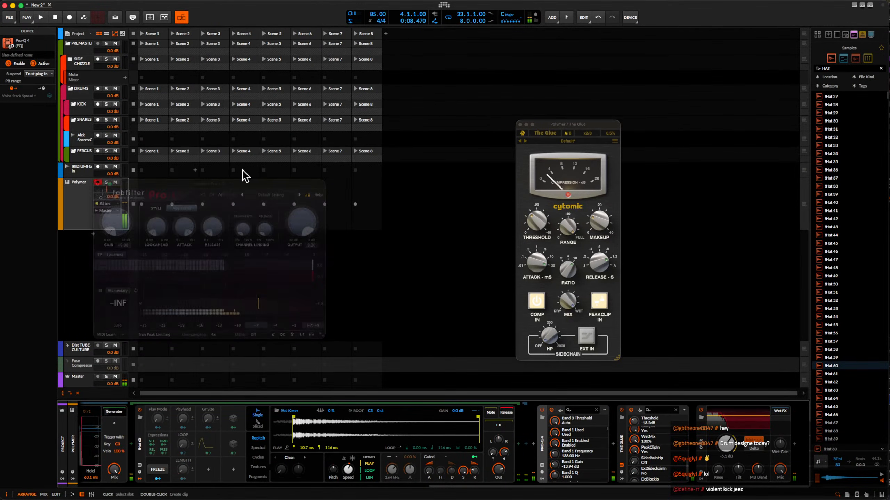
left_click(521, 125)
Bypass the FX Layer to hear Polymer and Filter+ without the Replacer layers.
scroll(342, 433, "up", 3)
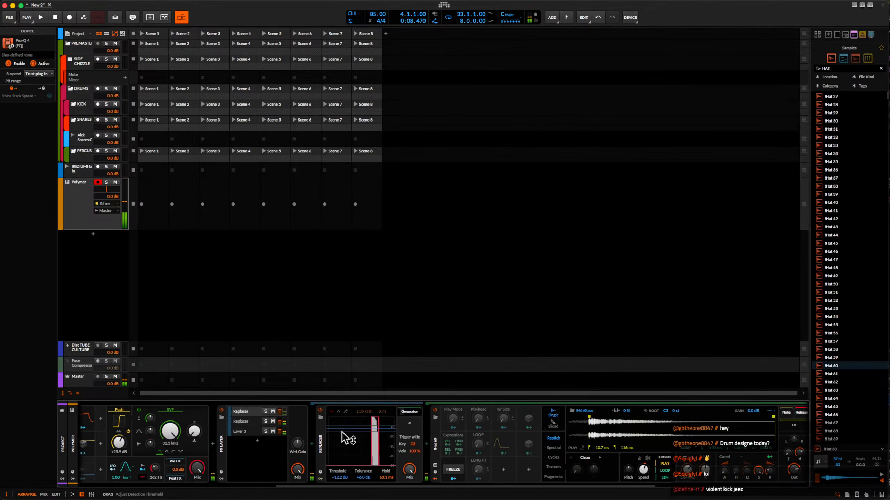
scroll(345, 438, "up", 10)
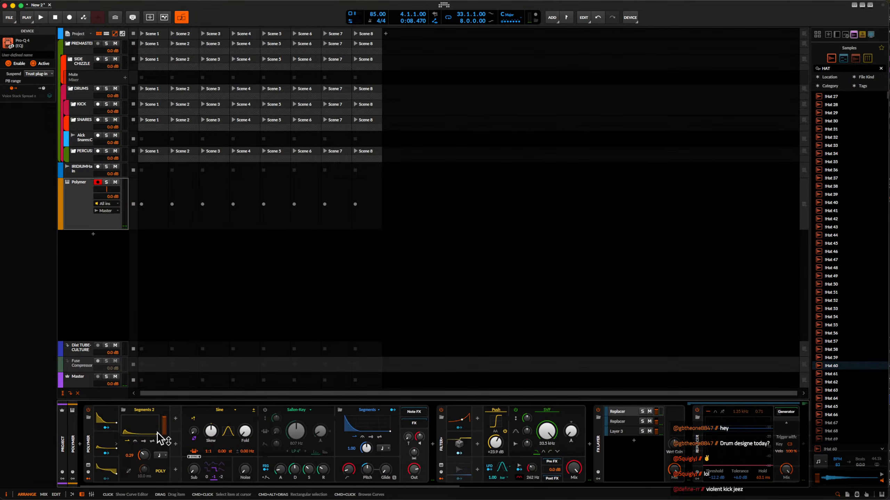
scroll(159, 434, "down", 2)
scroll(159, 436, "up", 1)
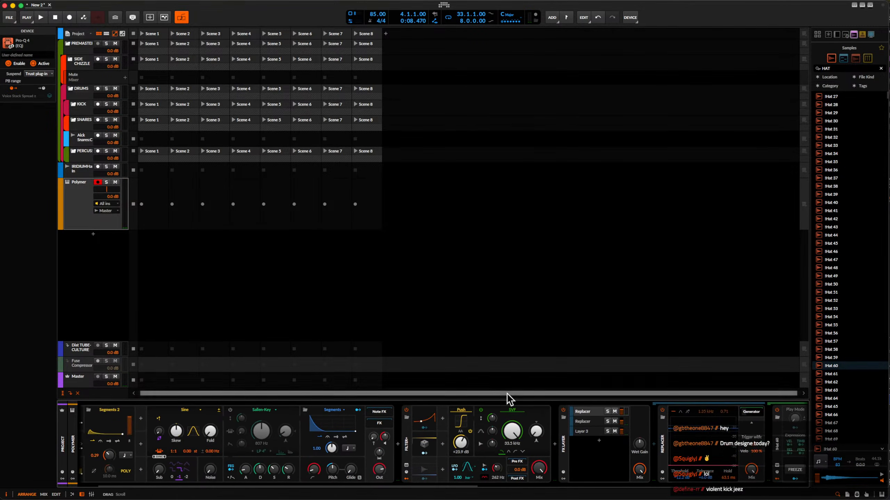
left_click(563, 410)
scroll(277, 453, "up", 1)
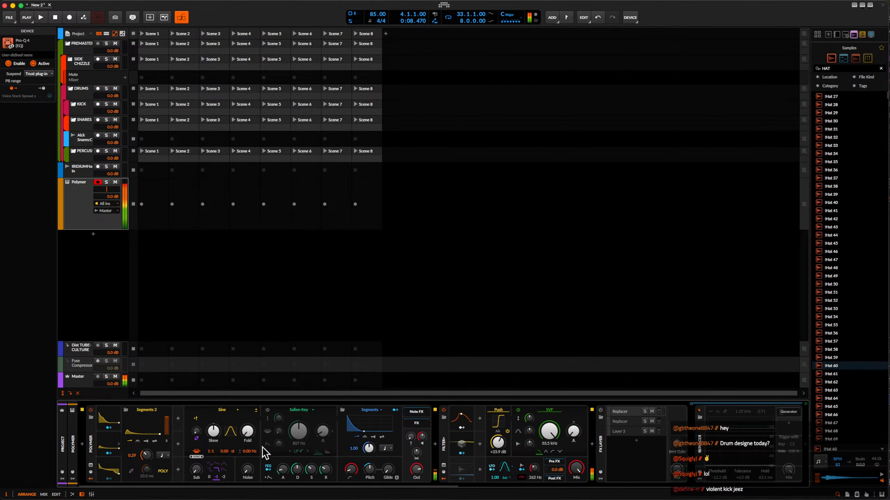
Reshape Polymer's Segments 3 envelope with an earlier middle point and a shorter decay, and set its rate to 0.76.
left_click(110, 473)
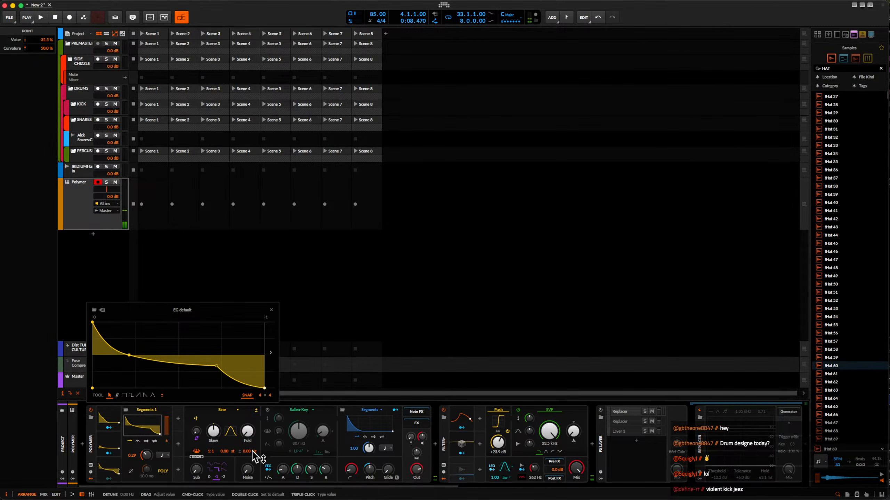
left_click(108, 424)
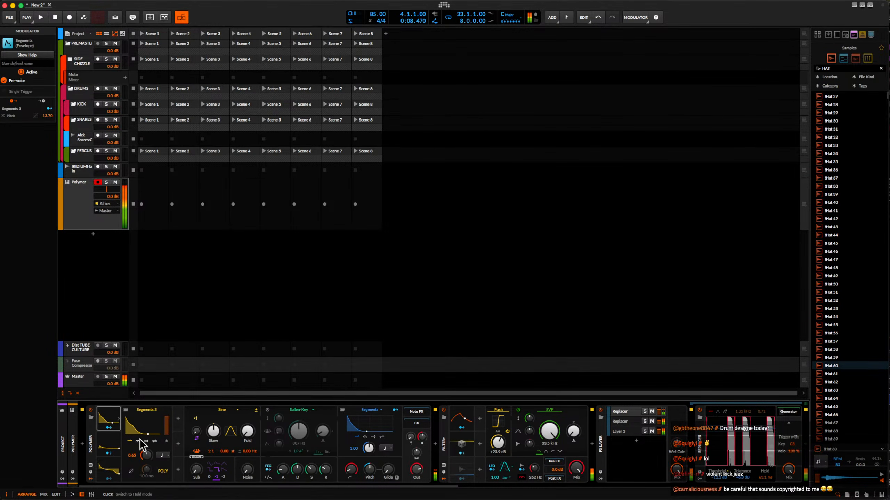
left_click(141, 426)
mouse_move(129, 356)
left_mouse_down()
mouse_move(109, 356)
mouse_move(113, 348)
left_mouse_up()
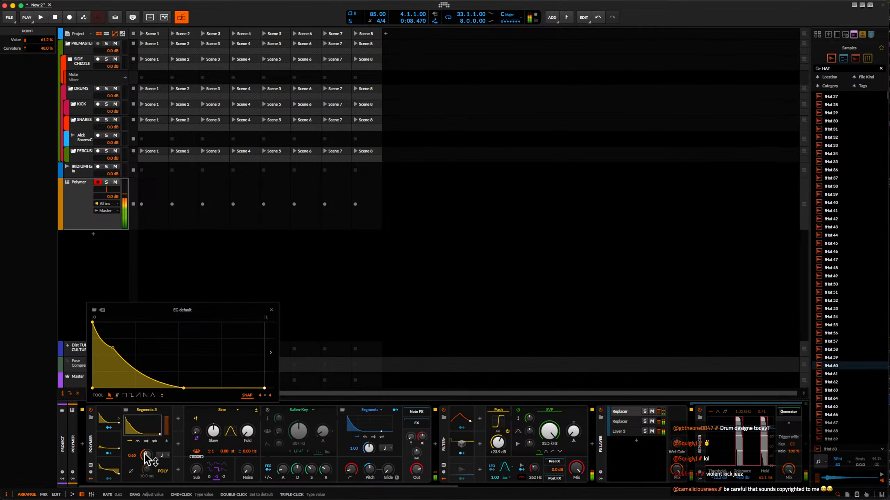
left_click_drag(144, 454, 145, 454)
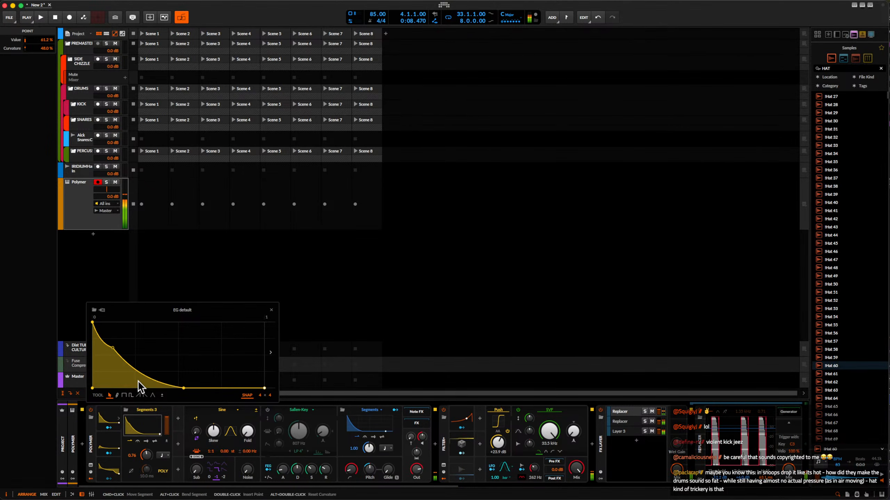
left_click_drag(183, 388, 168, 388)
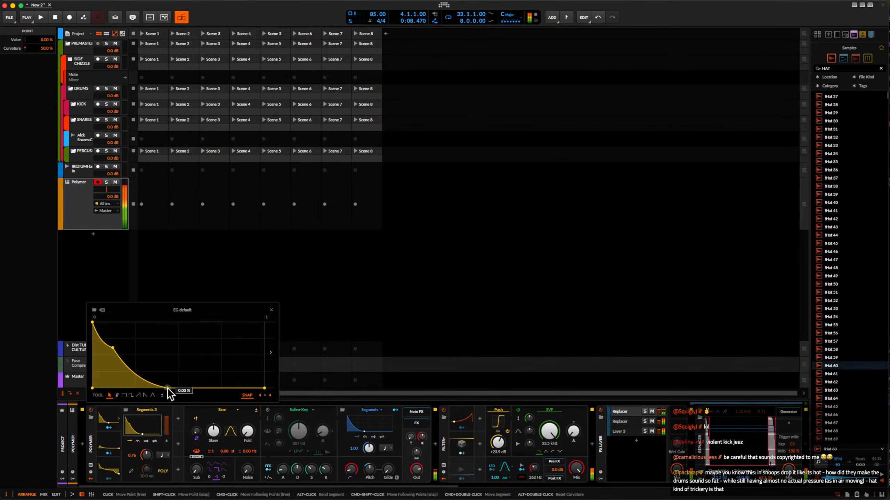
Adjust the amount by which the Segments 3 envelope modulates Polymer's pitch.
left_click(108, 428)
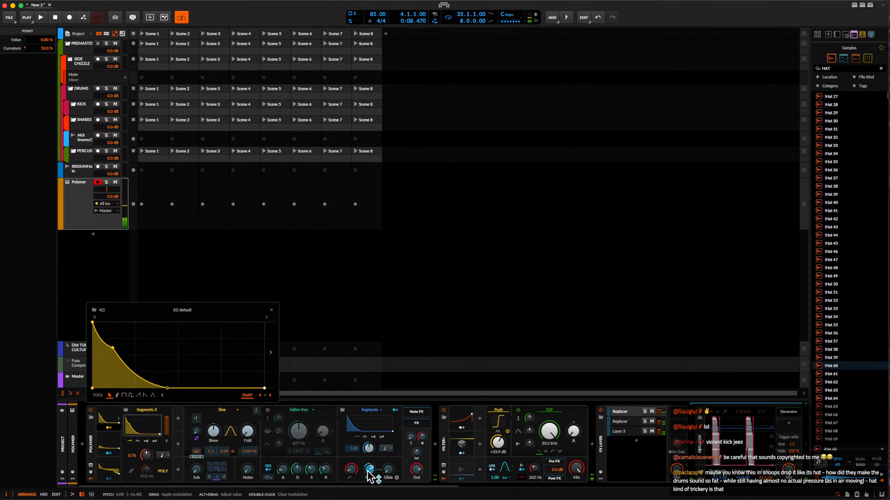
left_click_drag(368, 471, 368, 463)
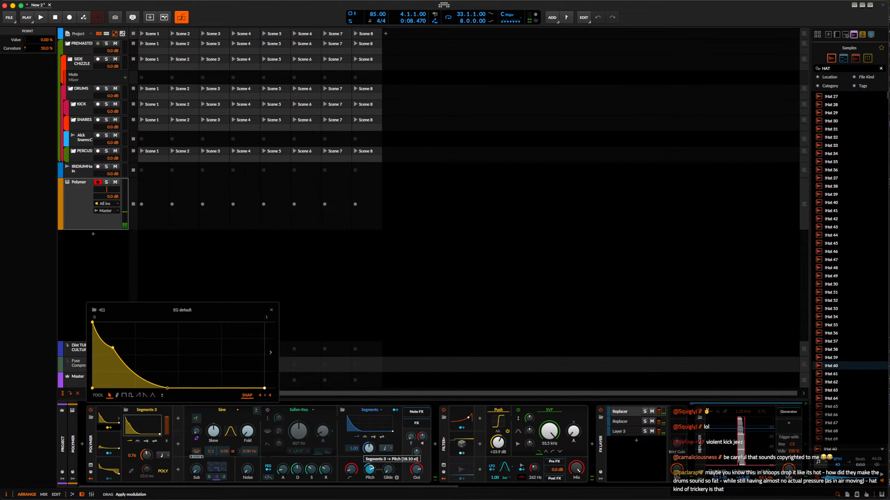
left_click_drag(368, 462, 368, 472)
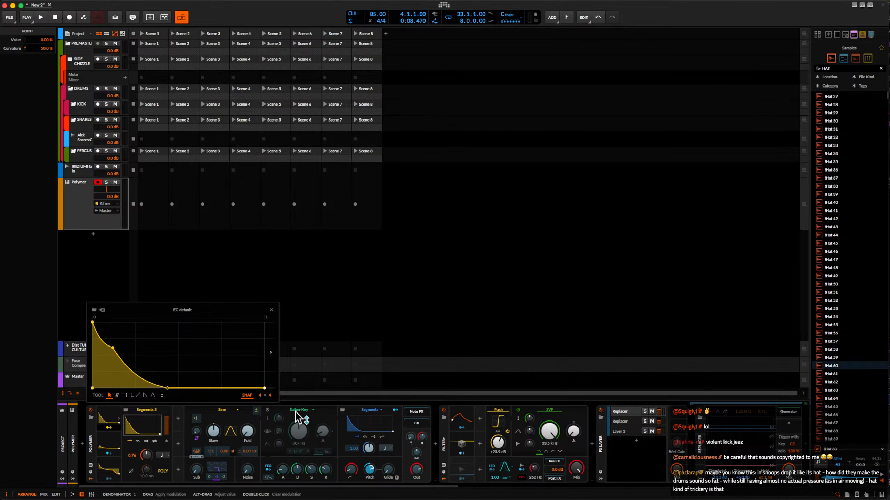
scroll(587, 458, "right", 3)
scroll(586, 451, "right", 3)
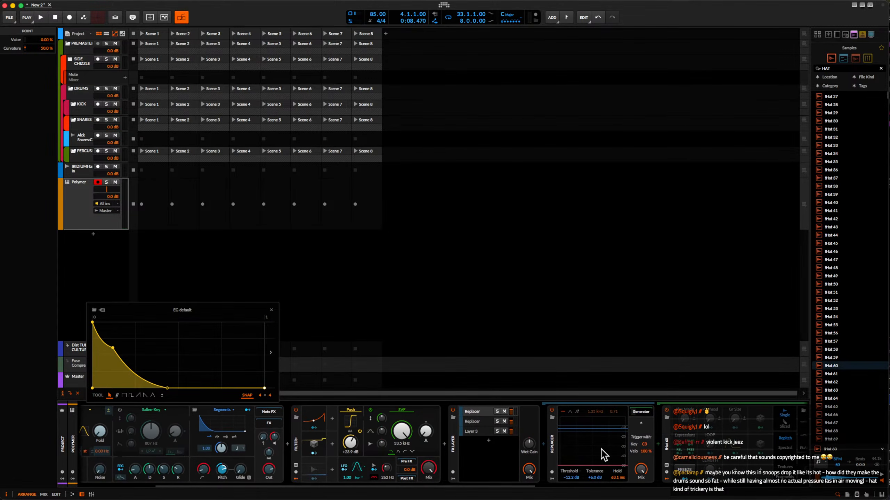
scroll(410, 424, "left", 3)
scroll(202, 447, "left", 3)
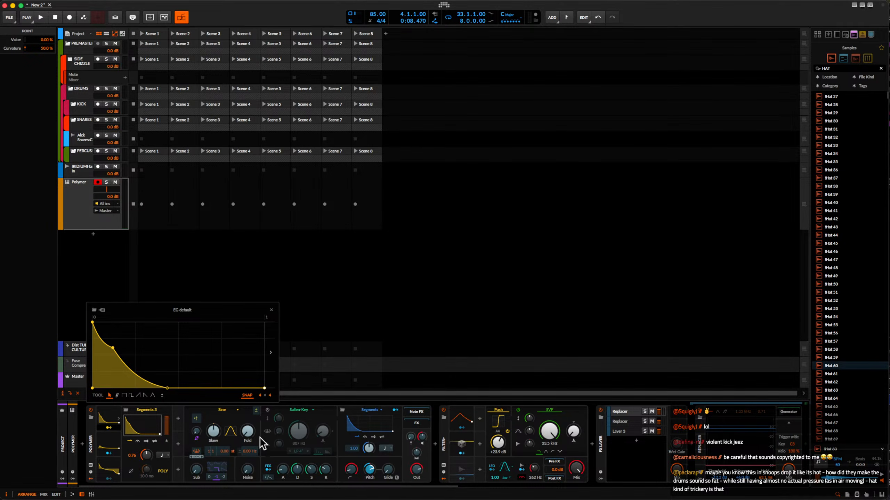
scroll(262, 443, "right", 3)
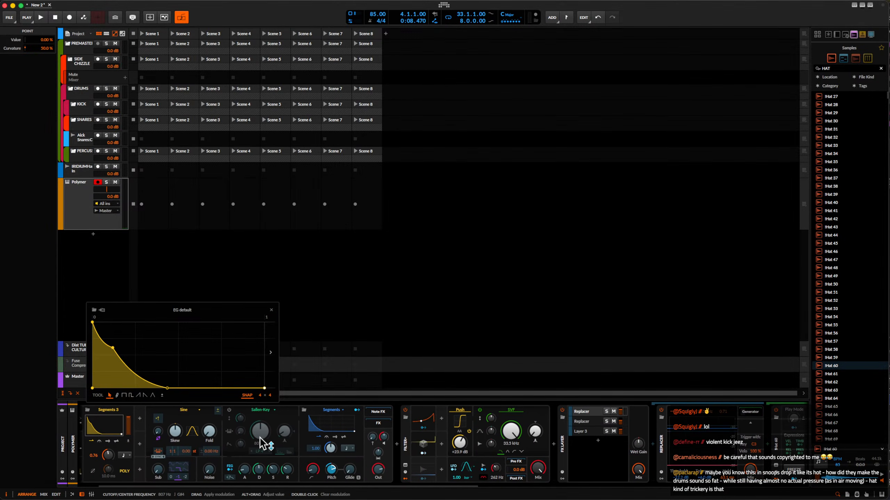
scroll(262, 443, "left", 3)
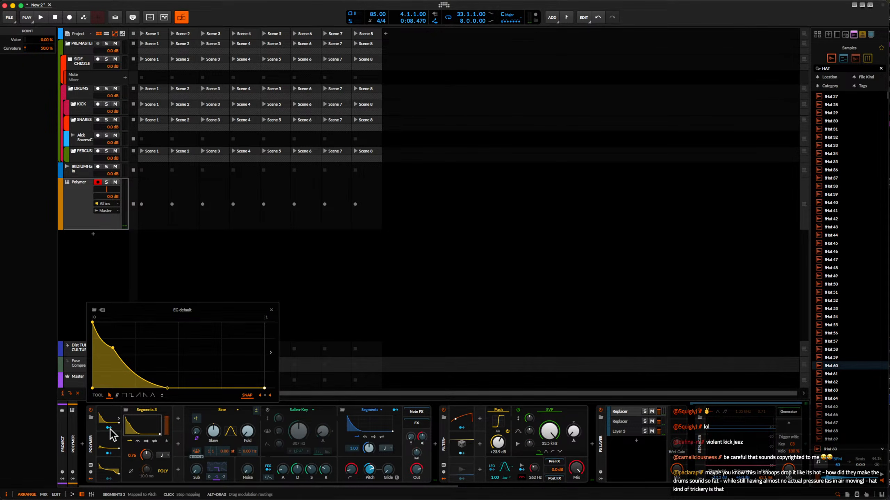
Solo the second Replacer layer in the FX Layer.
scroll(291, 435, "right", 9)
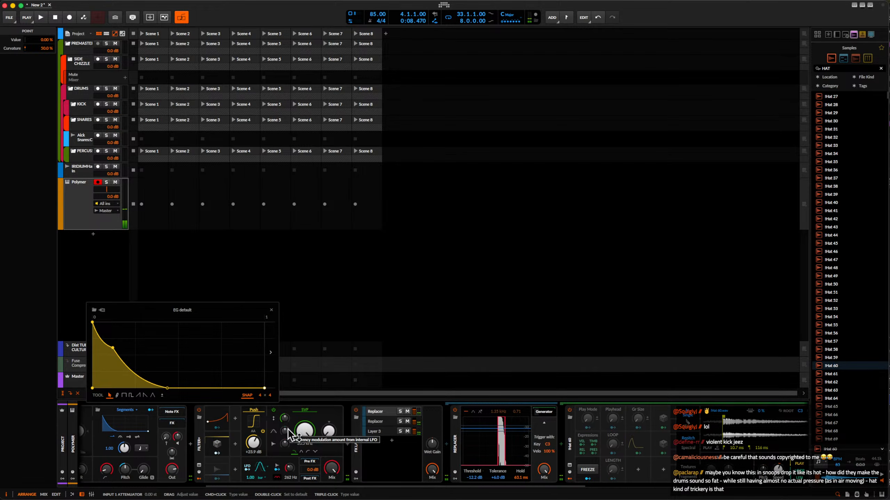
scroll(290, 434, "right", 3)
left_click(361, 422)
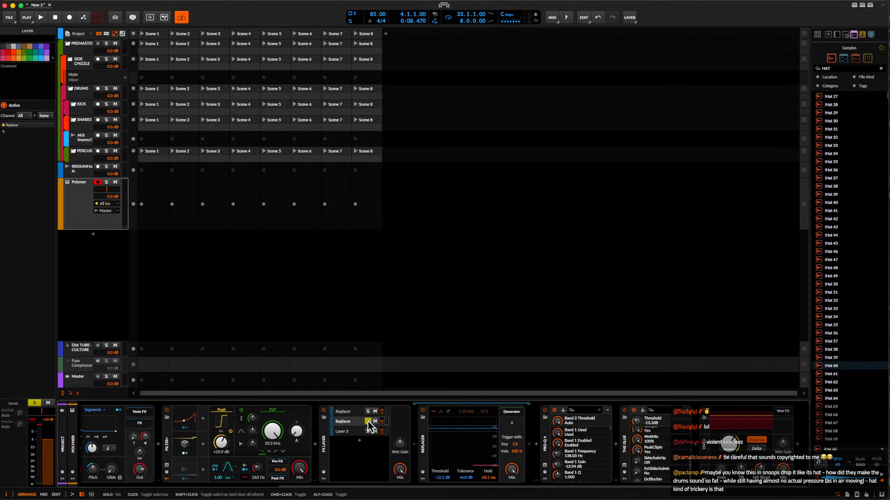
Slow the second Replacer layer's sample to a speed of 30% and un-solo that layer.
left_click(509, 414)
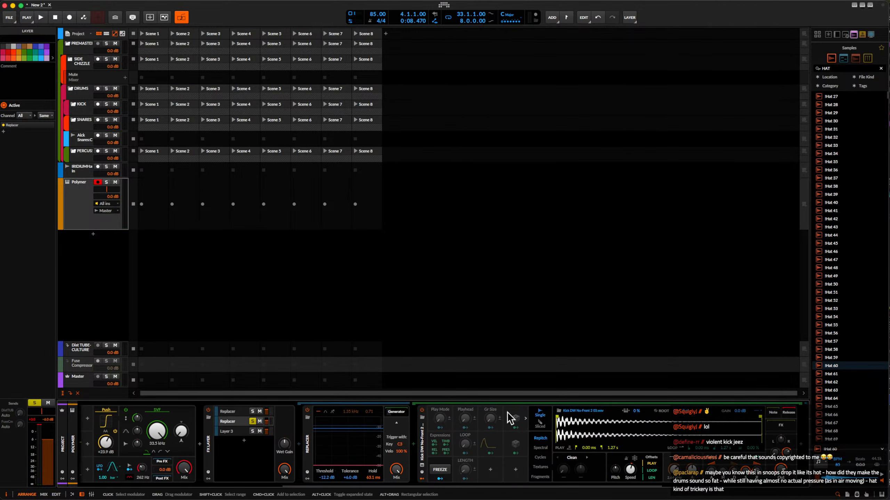
left_click_drag(630, 469, 632, 475)
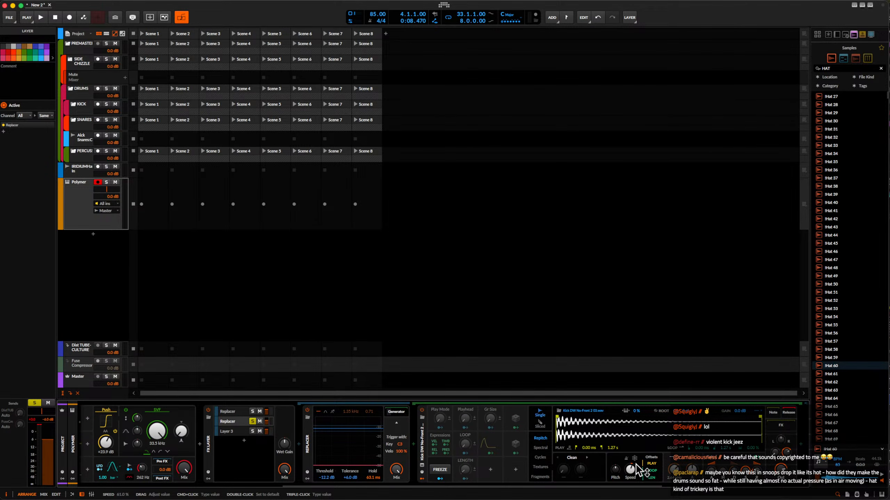
left_click(252, 421)
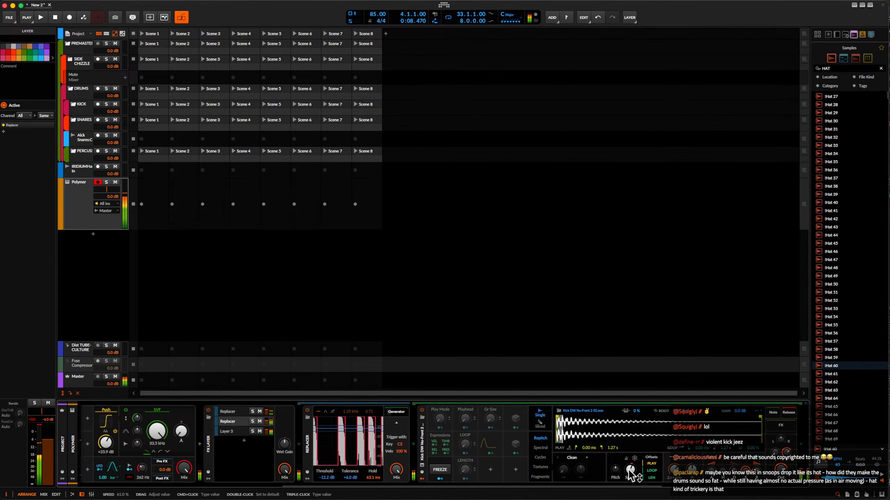
mouse_move(629, 470)
left_mouse_down()
mouse_move(630, 489)
mouse_move(623, 475)
left_mouse_up()
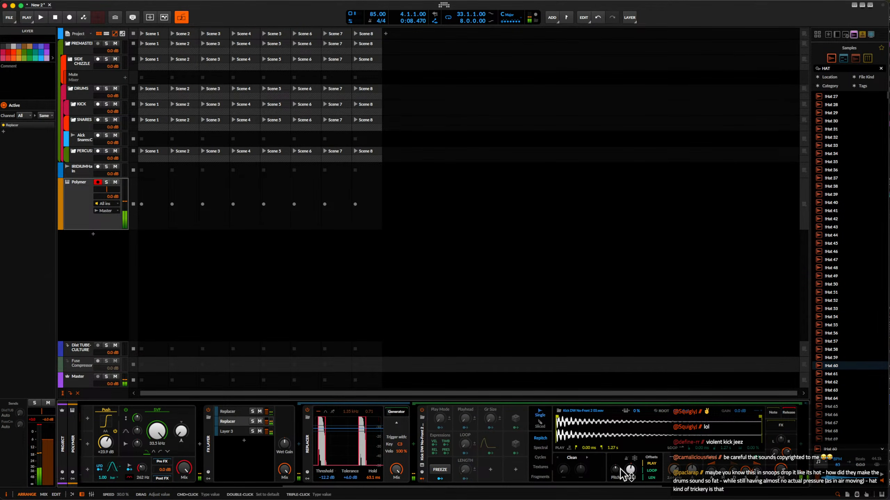
Capture the latest drum hit with Rolling Sampler and place it as an audio clip in the Polymer track's first slot.
scroll(300, 441, "up", 3)
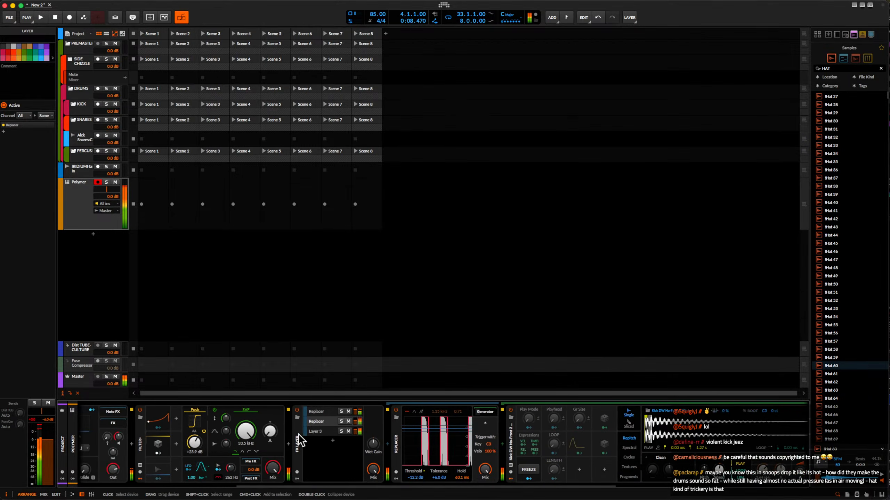
scroll(299, 442, "up", 8)
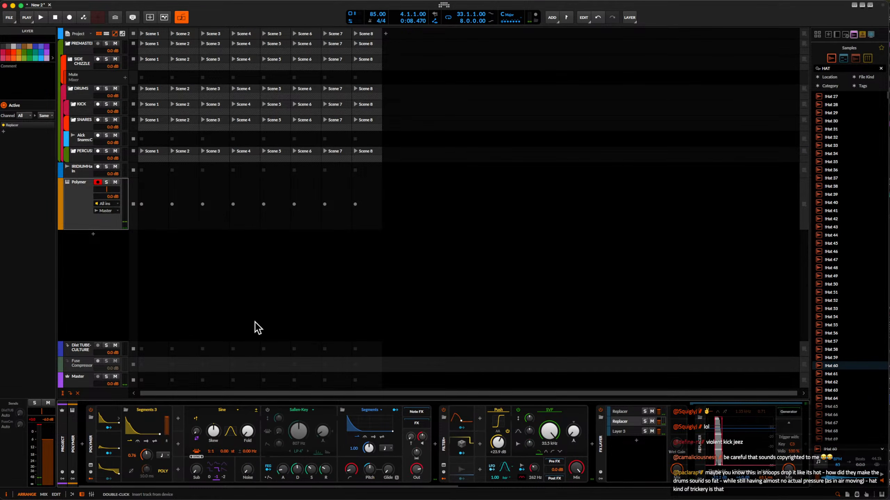
key("alt+super+p")
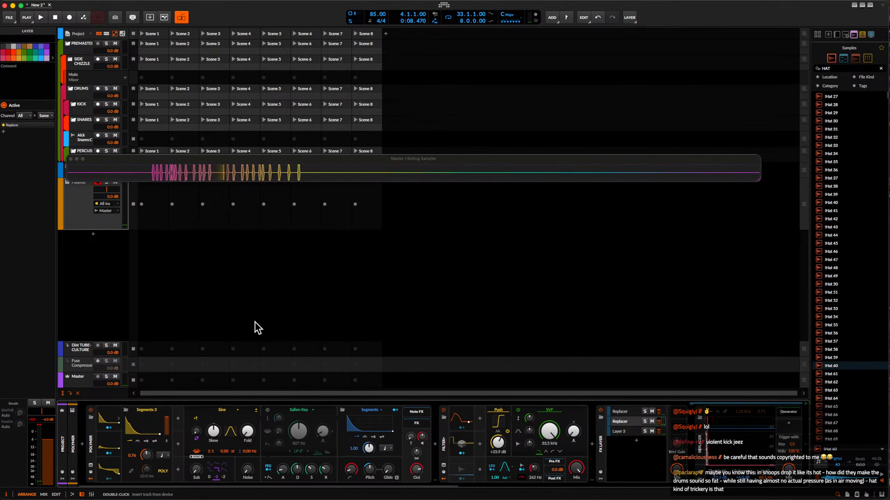
left_click(215, 178)
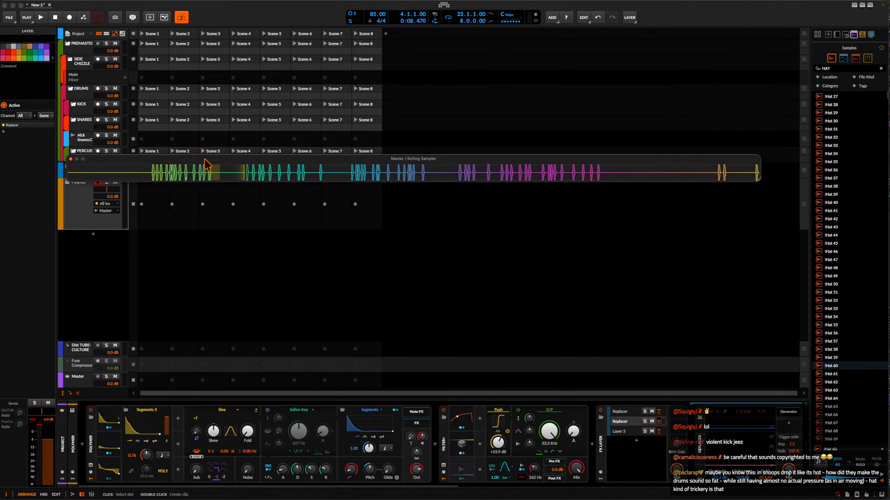
left_click_drag(207, 164, 492, 144)
left_click_drag(297, 204, 163, 199)
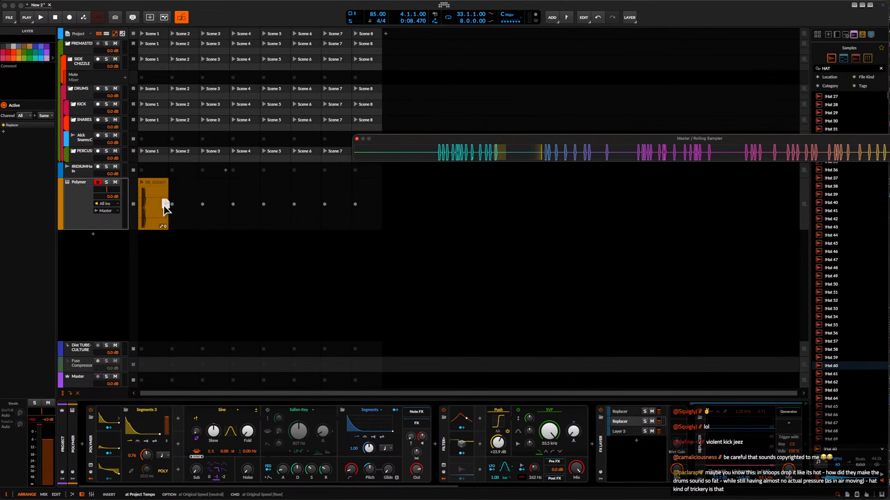
Add an audio track below Polymer, move the captured clip to its first slot and close Rolling Sampler.
left_click(71, 208)
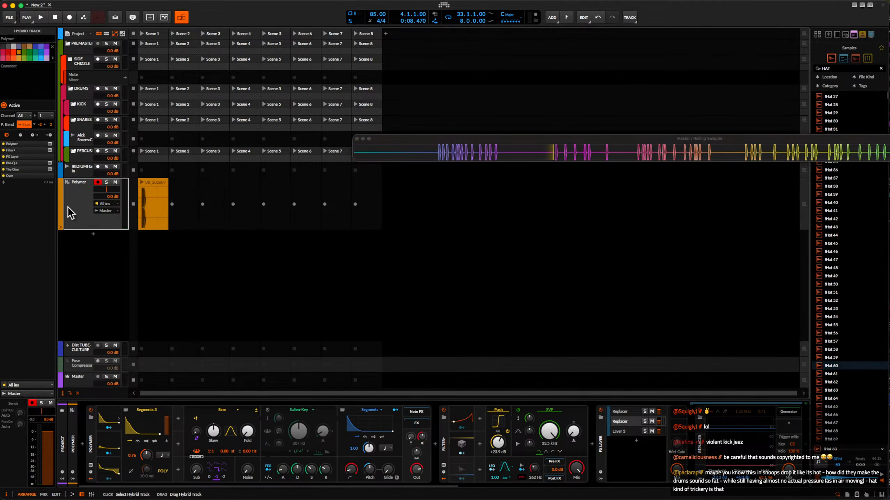
key("super+t")
left_click_drag(150, 181, 151, 239)
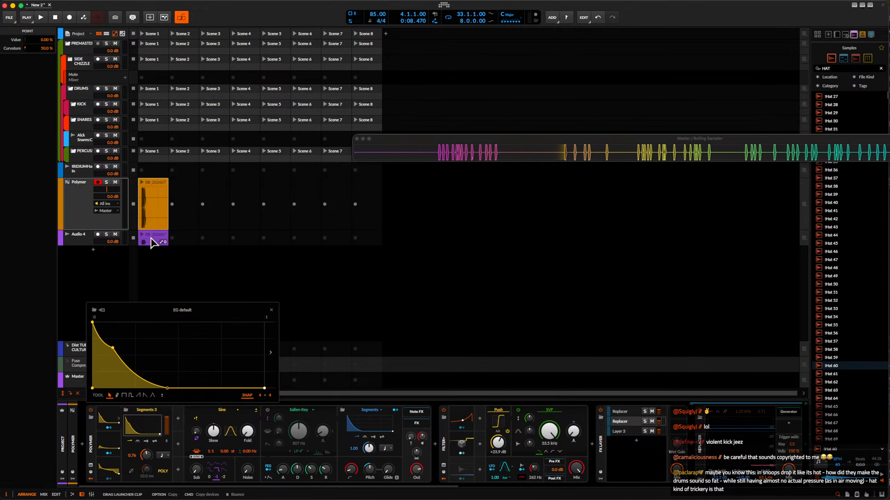
left_click(80, 193)
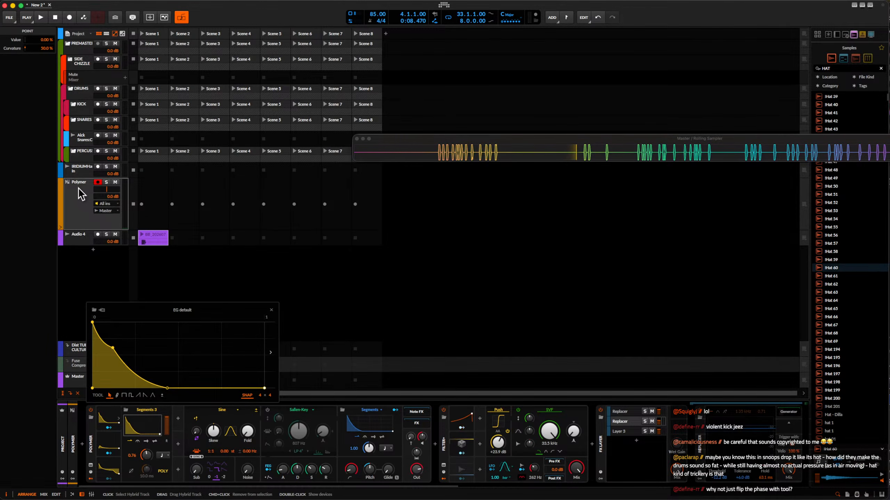
left_click(357, 139)
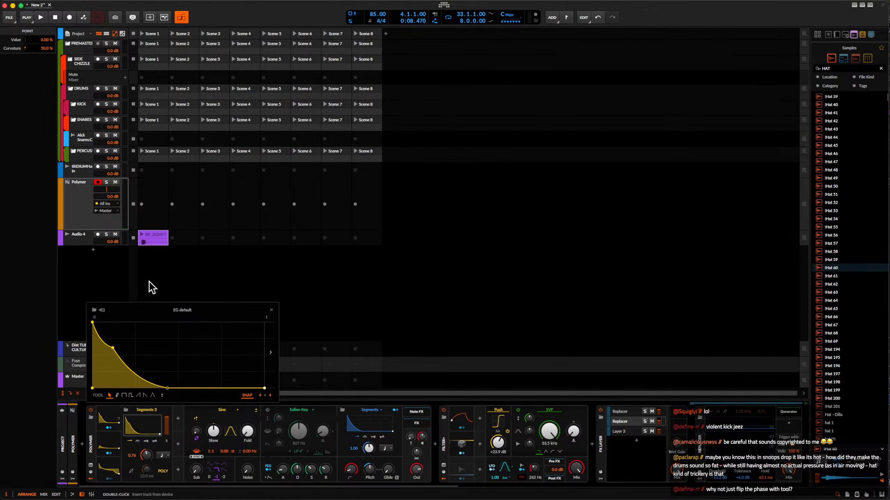
Deactivate the Polymer track and launch the captured clip on Audio 4.
left_click(78, 204)
key("alt+a")
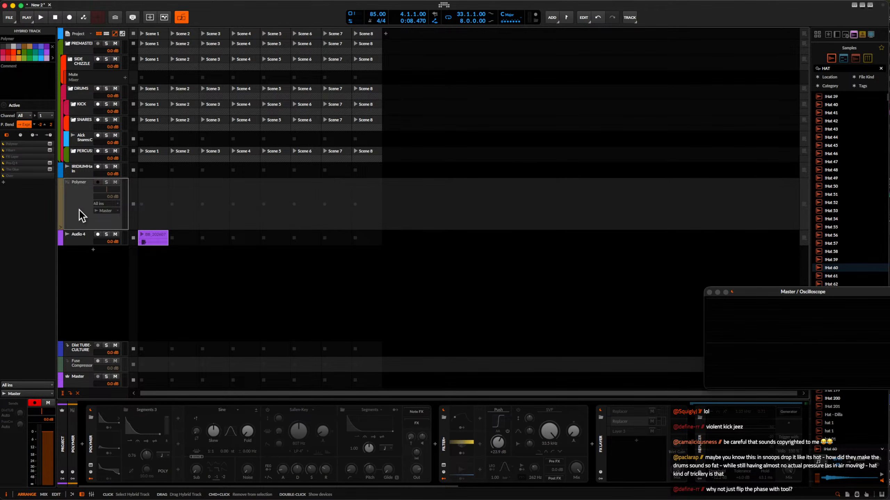
left_click(142, 235)
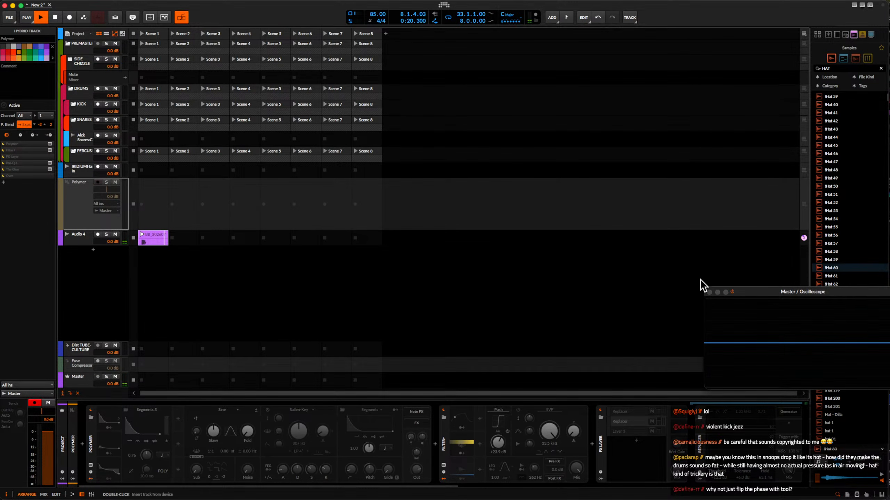
Open the captured clip for editing and cut the silence before the drum hit, moving the hit to 1.1.1.00.
left_click(85, 239)
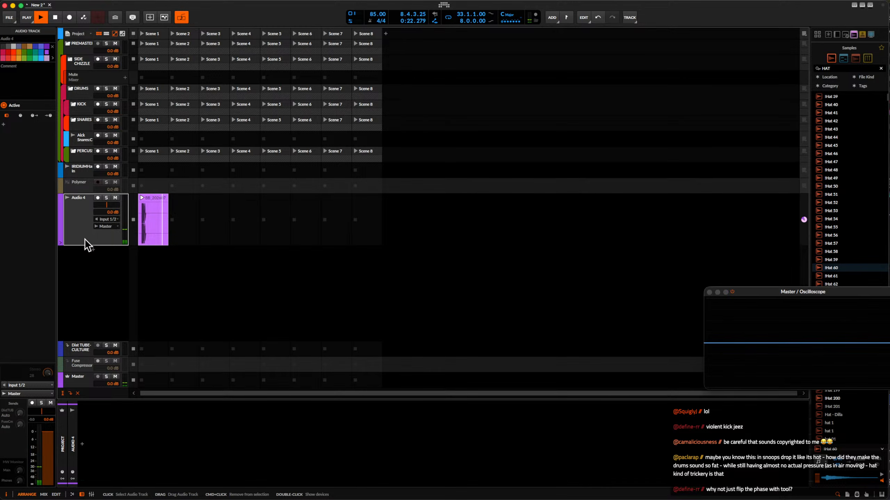
double_click(154, 206)
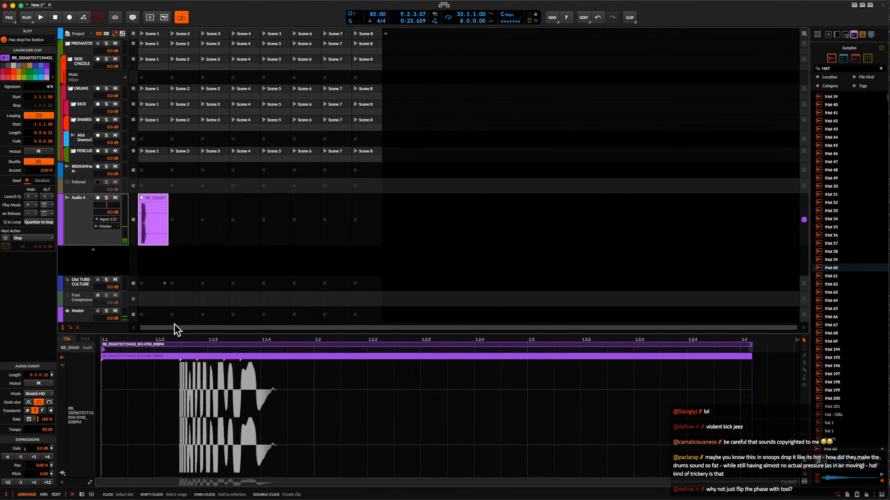
scroll(193, 405, "up", 3)
scroll(194, 405, "left", 5)
scroll(193, 405, "down", 1)
double_click(329, 413)
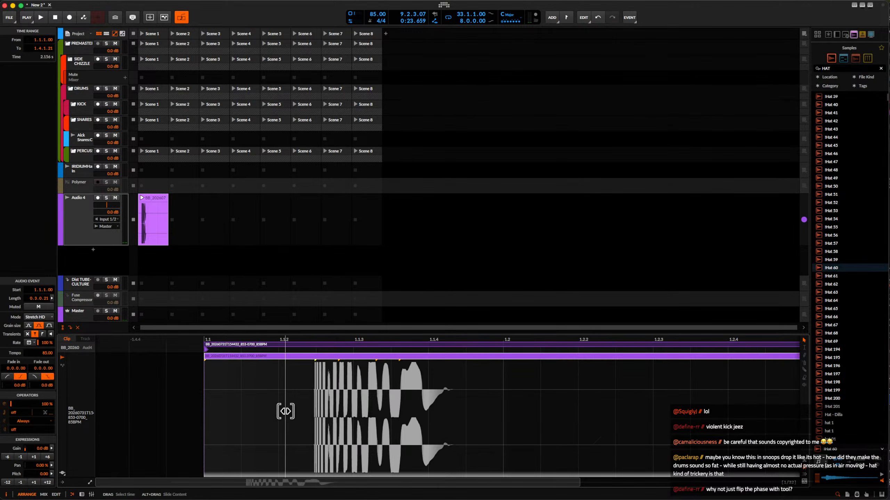
left_click_drag(207, 356, 233, 359)
scroll(232, 359, "down", 3)
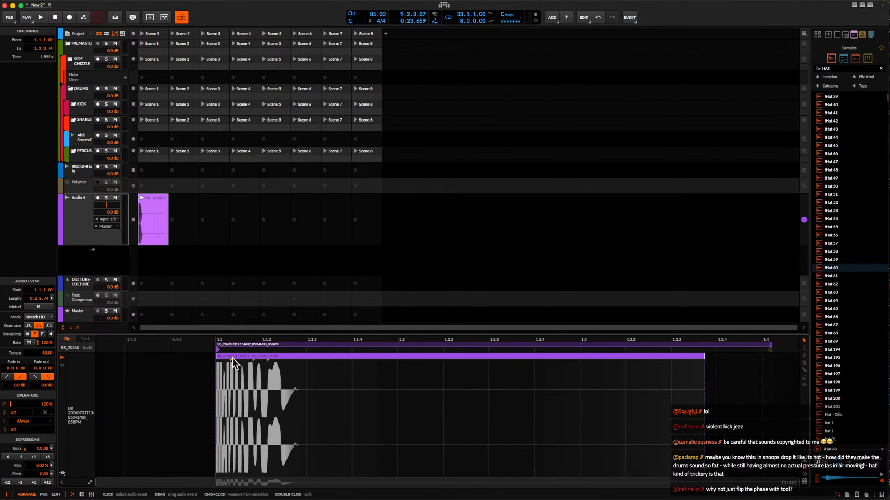
Copy the hit from 1.1.1.00–1.1.3.00 to 1.3.1.00 and extend the clip's loop to one bar.
left_click_drag(215, 414, 231, 413)
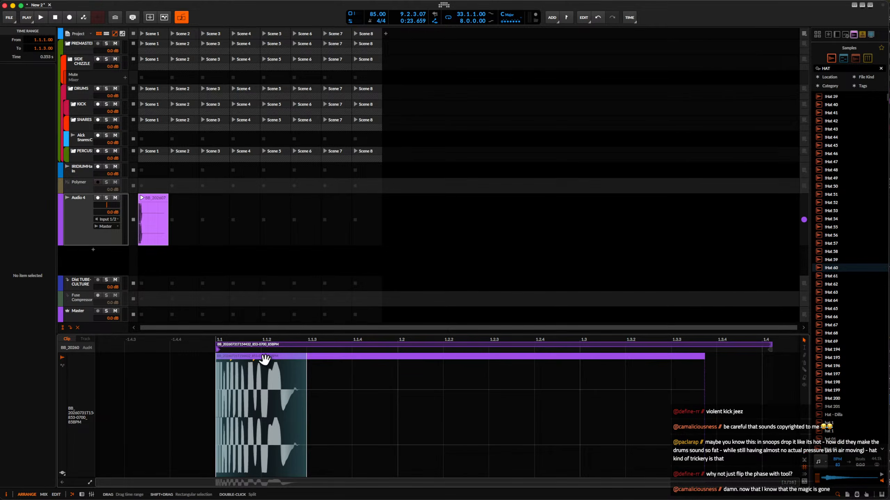
left_click_drag(248, 360, 601, 387)
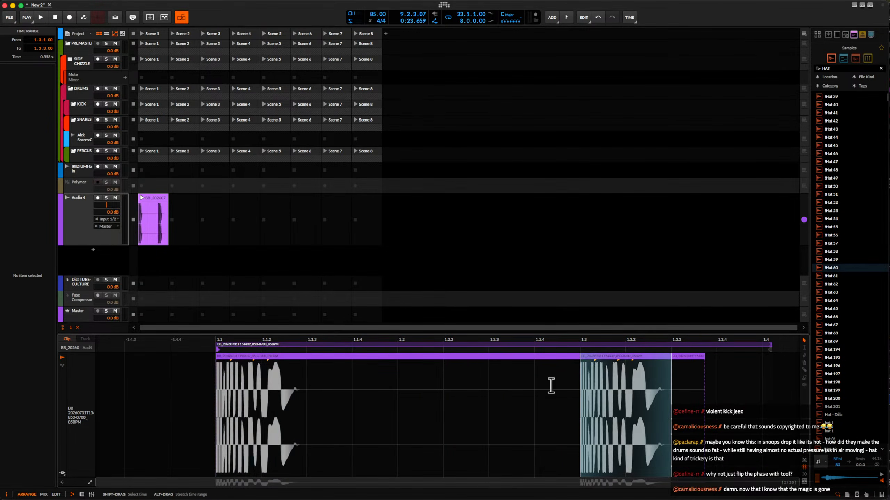
scroll(427, 368, "right", 10)
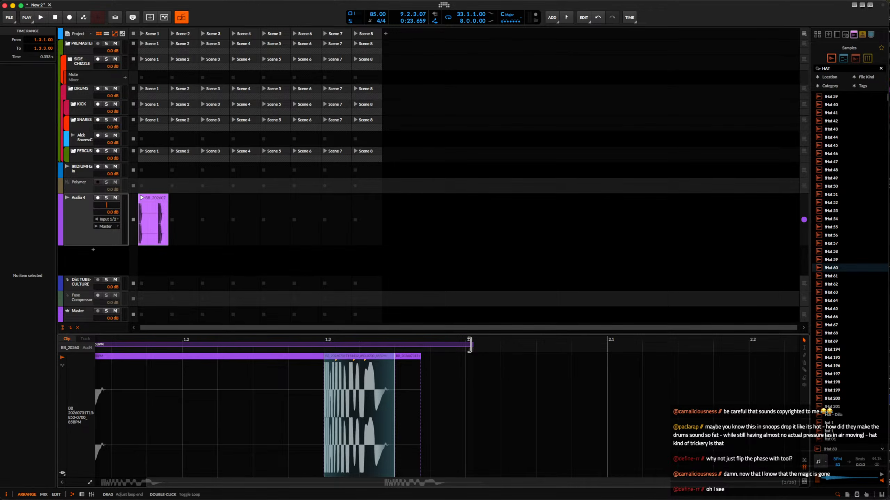
left_click_drag(469, 345, 607, 345)
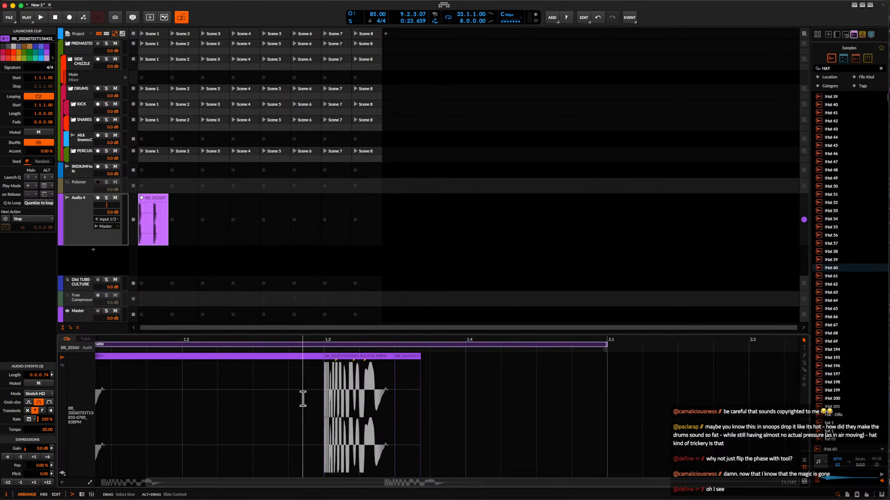
Move the copied hit to 1.3.3.00 and play the clip briefly.
left_click(335, 373)
left_click_drag(332, 374, 404, 373)
left_click(142, 198)
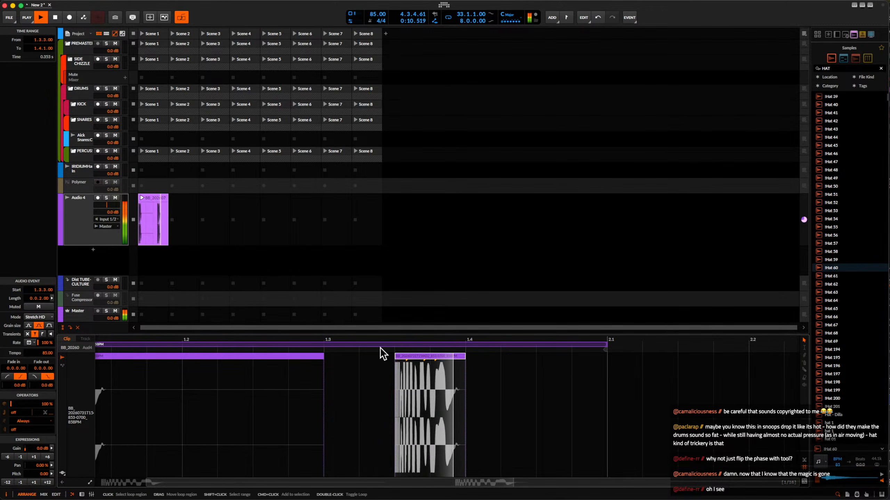
key("space")
Trim the second hit to start at 1.3.3.19 with length 0.0.1.12 and give it a 0.0.0.92 fade-out.
scroll(413, 364, "up", 3)
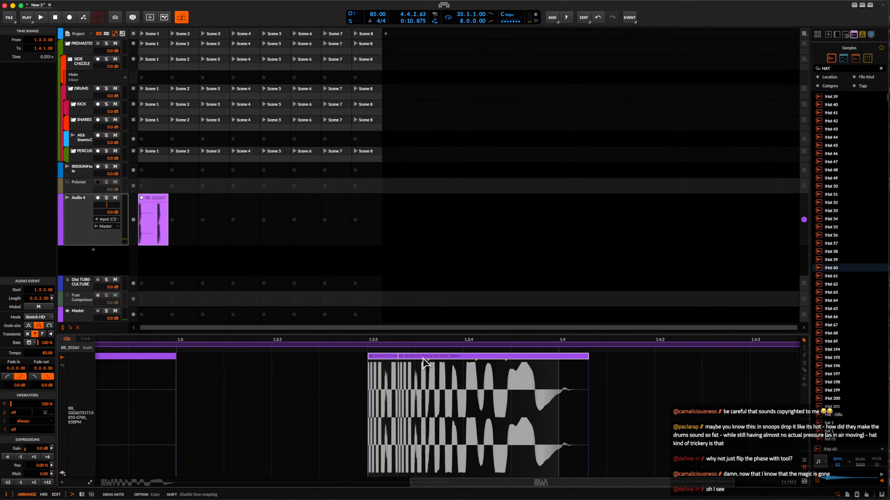
left_click_drag(405, 362, 421, 361)
scroll(421, 362, "up", 3)
left_click_drag(643, 359, 407, 361)
scroll(408, 361, "down", 3)
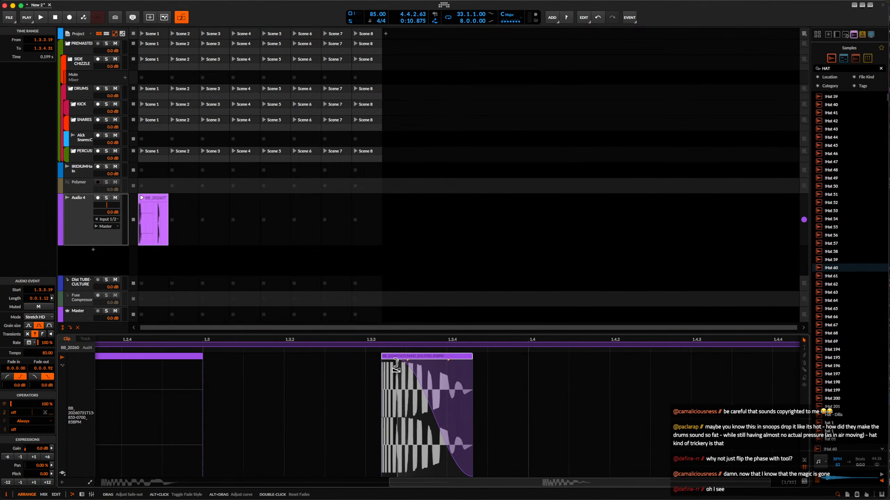
Add an instrument track below Audio 4 and load a Polymer synth on it.
left_click(156, 206)
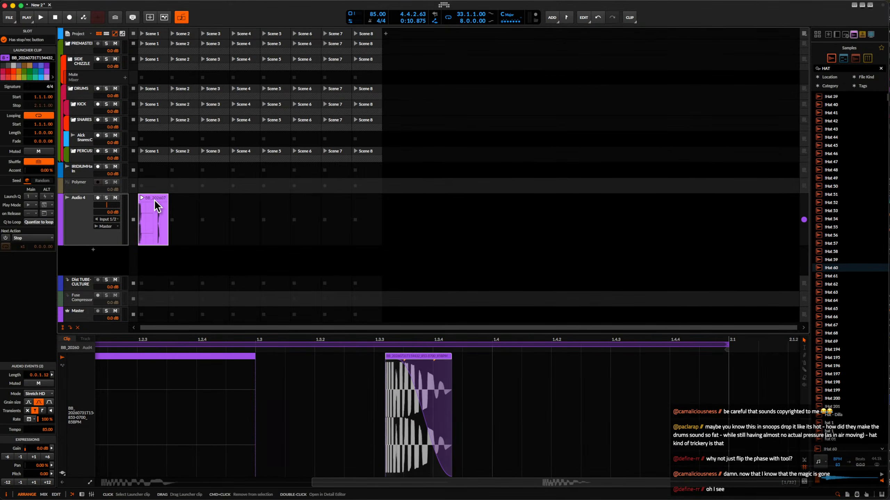
left_click(80, 206)
key("super+t")
double_click(78, 222)
left_click(82, 444)
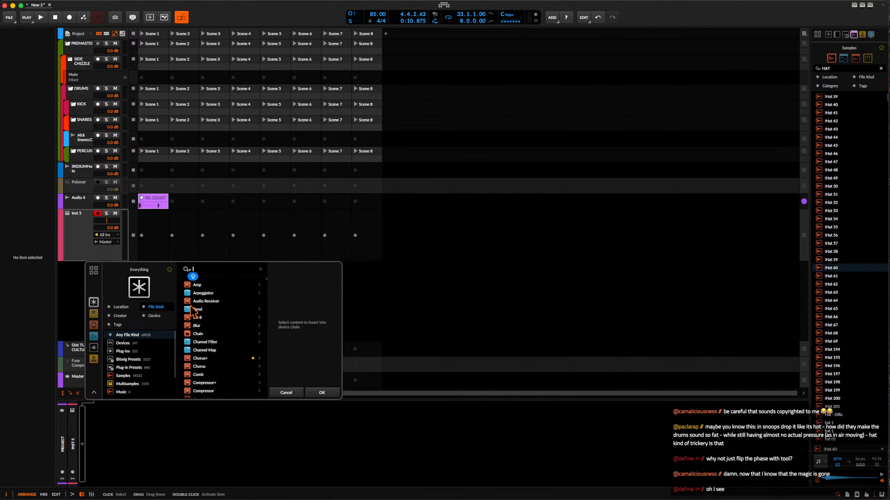
type("POLYMER")
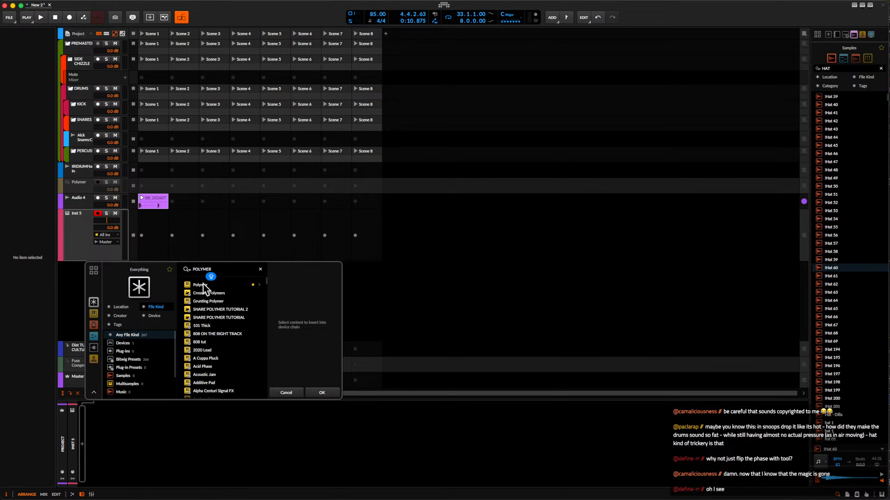
left_click(200, 284)
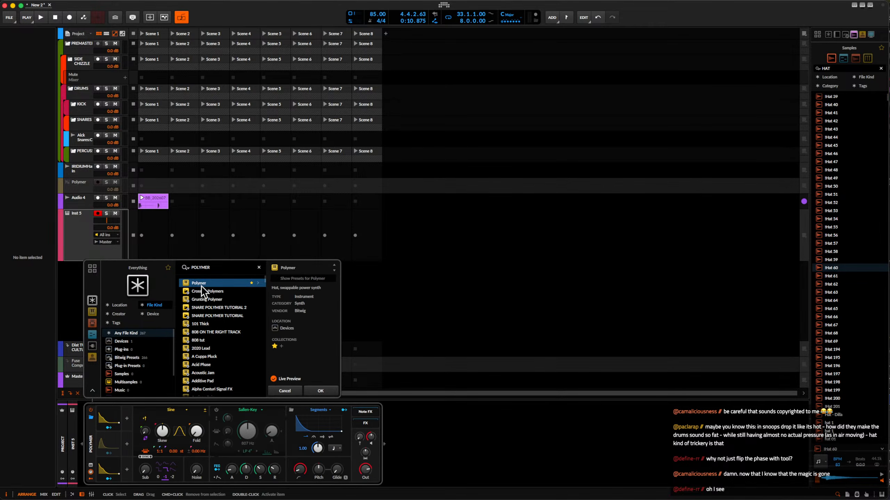
left_click(322, 392)
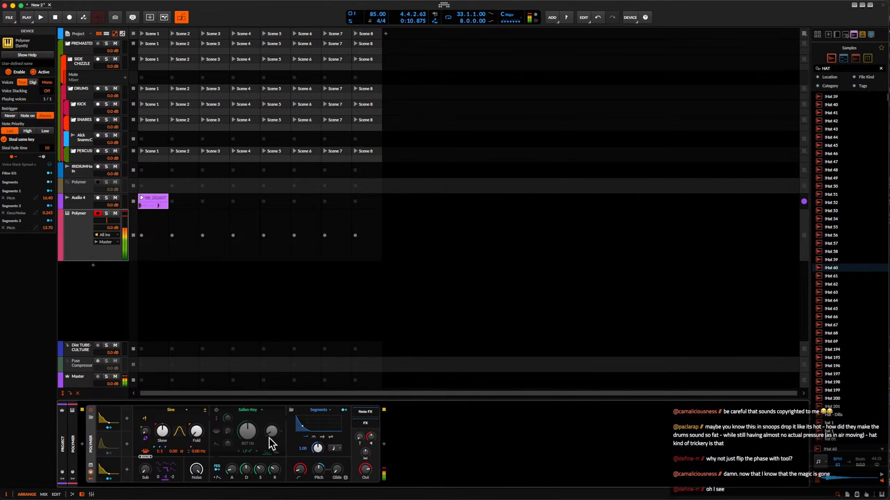
Reshape the new Polymer's Segments envelope with a second peak at 100% and a curved decay, setting its rate to 0.32.
left_click(308, 427)
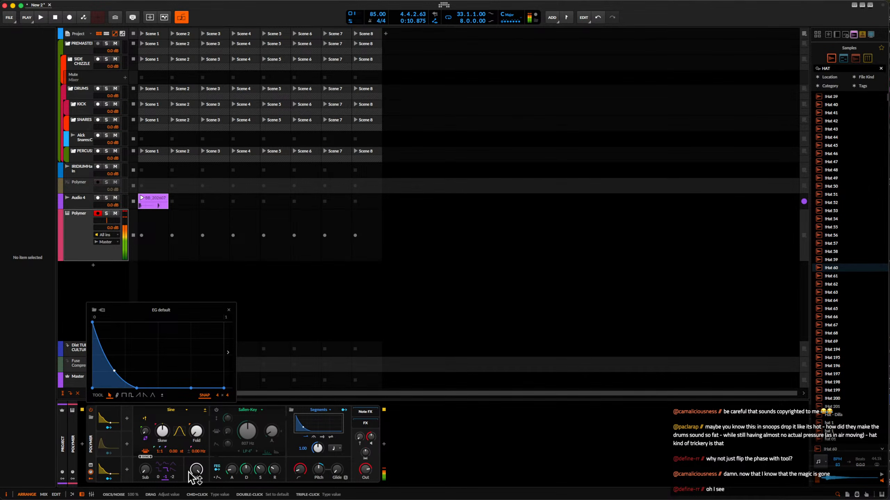
left_click_drag(104, 353, 108, 322)
left_click(116, 390)
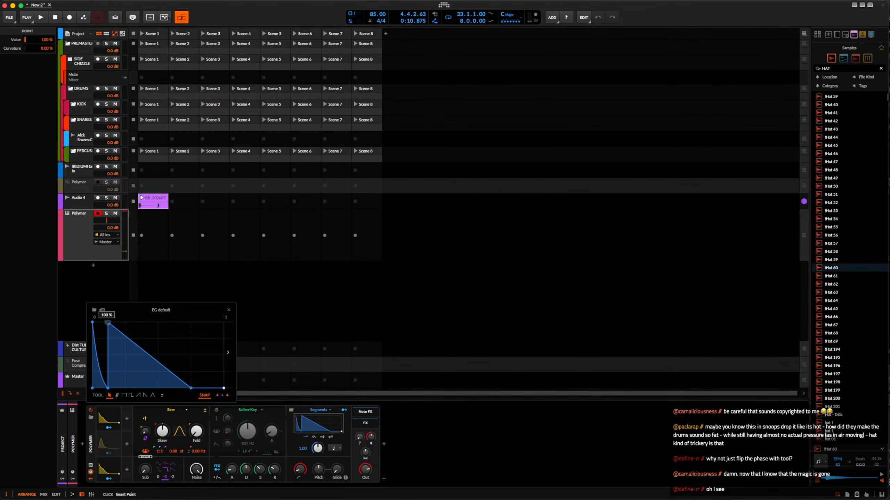
left_click_drag(318, 452, 307, 446)
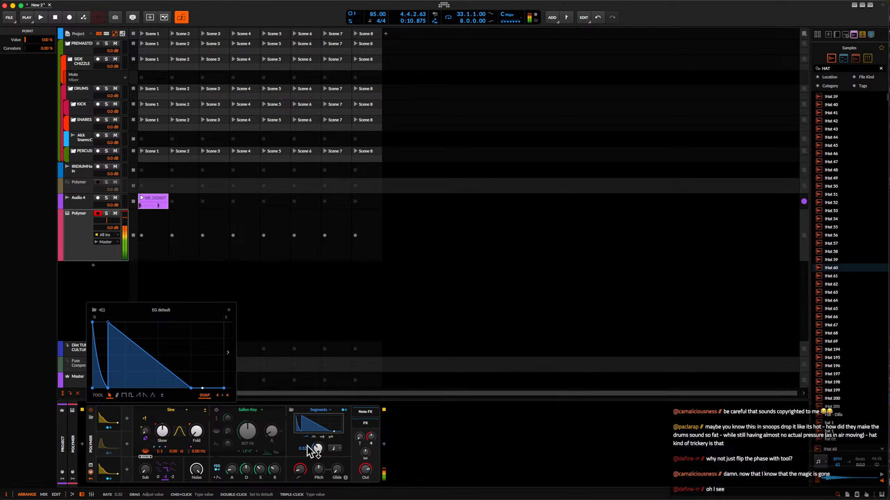
left_click_drag(148, 353, 148, 373)
double_click(148, 373)
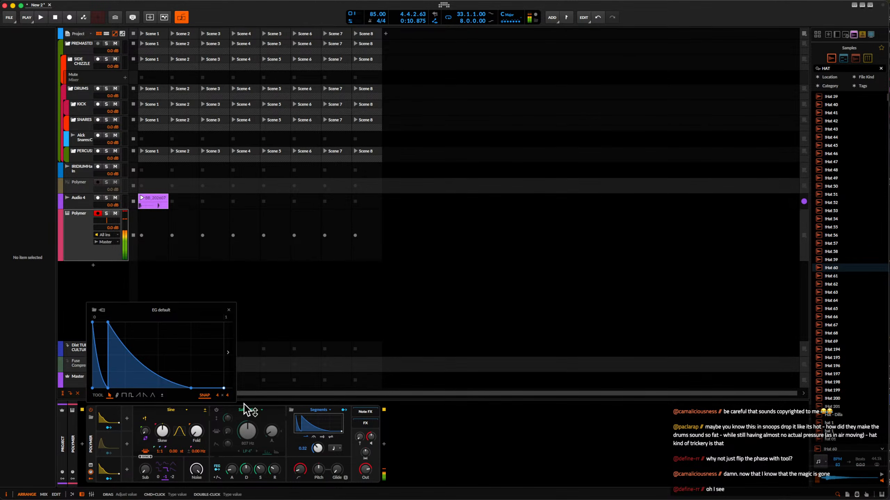
Enable the new Polymer's Sallen-Key filter, switch it to BP 4 mode and set its cutoff to 1.86 kHz.
left_click(216, 411)
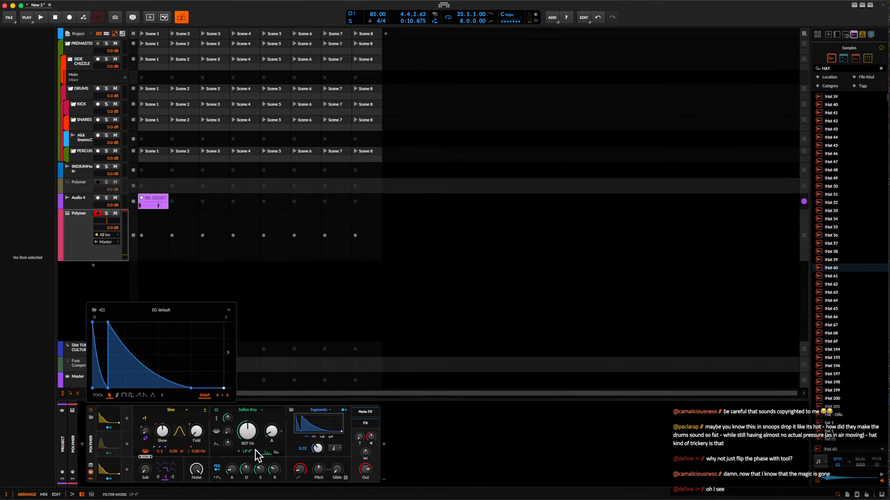
left_click(256, 451)
mouse_move(243, 433)
left_mouse_down()
mouse_move(243, 423)
mouse_move(272, 435)
mouse_move(243, 431)
left_mouse_up()
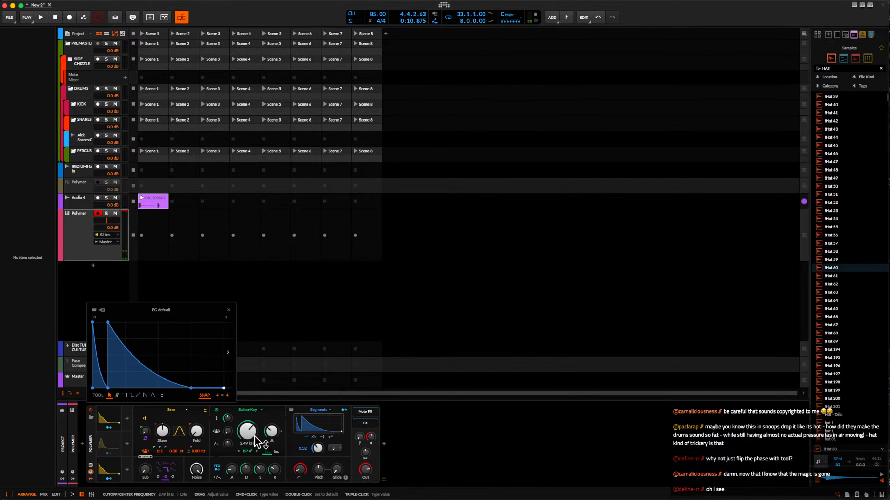
left_click_drag(247, 432, 243, 431)
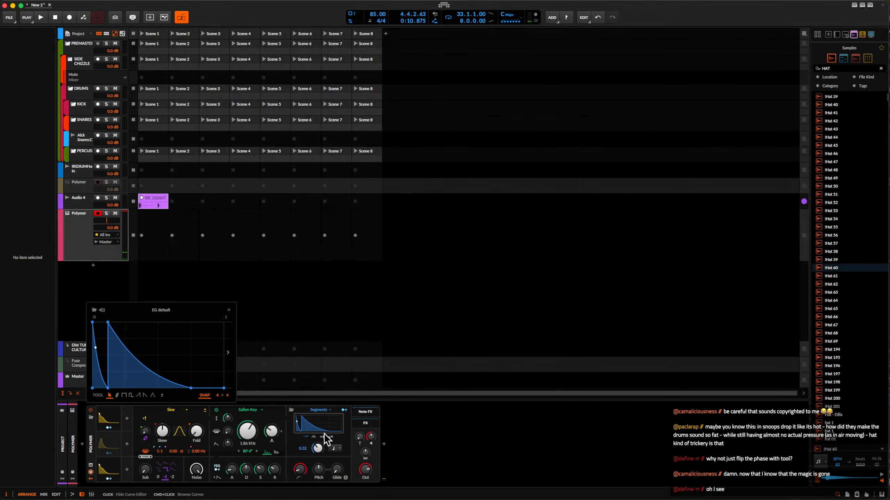
Insert a Filter+ device after the Polymer and raise the drive of its Push waveshaper.
left_click(384, 445)
type("FILTER")
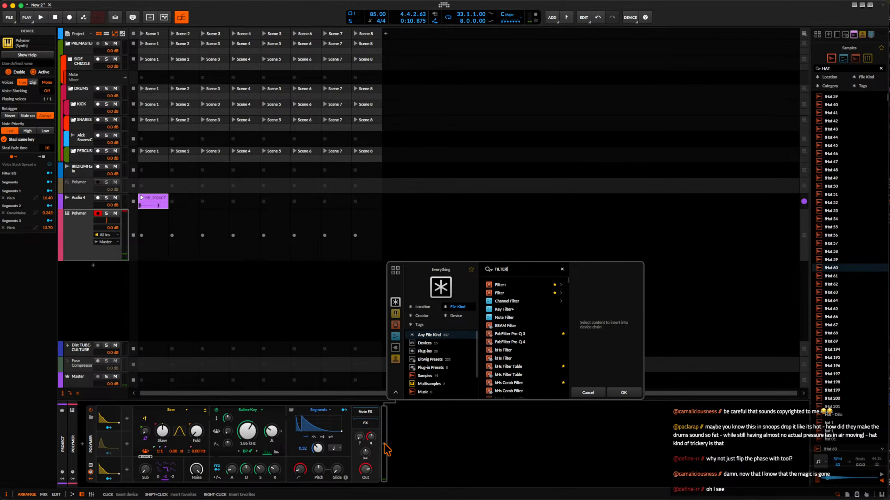
left_click(504, 285)
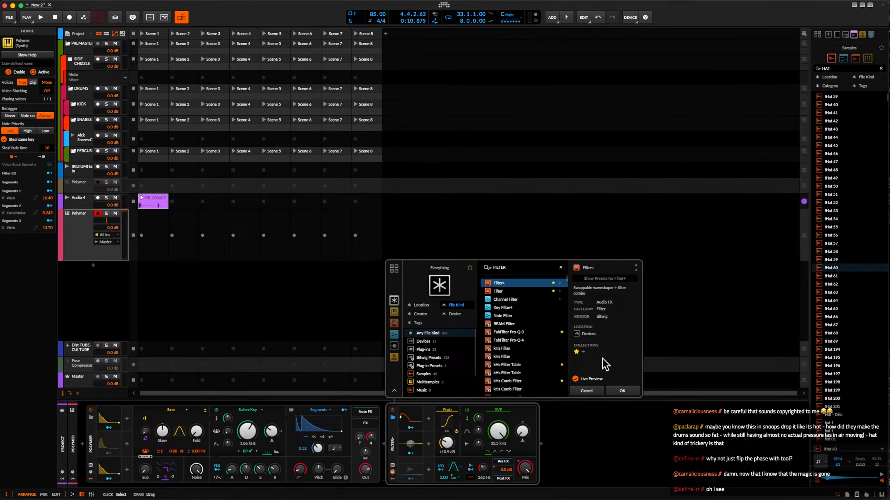
left_click(622, 391)
mouse_move(447, 442)
left_mouse_down()
mouse_move(447, 433)
mouse_move(446, 443)
left_mouse_up()
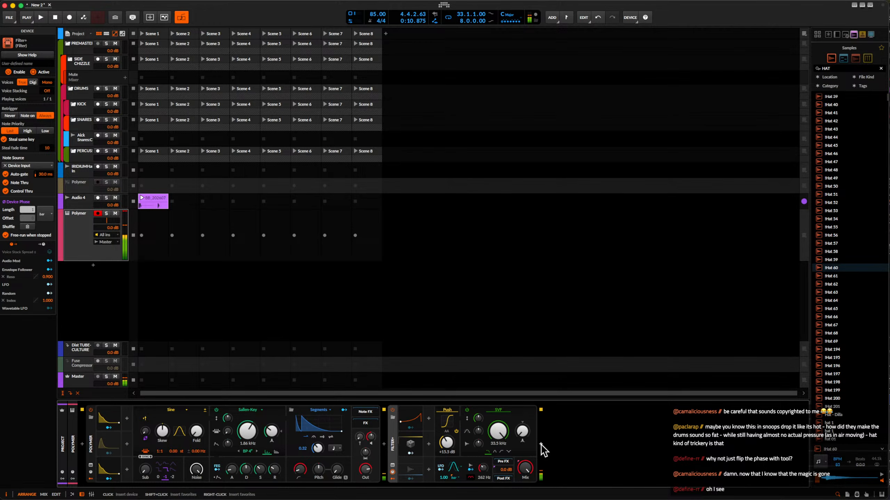
Open Filter+'s Envelope Follower settings, change the SVF filter's mode and lower its cutoff to about 359 Hz.
left_click(540, 444)
left_click(413, 470)
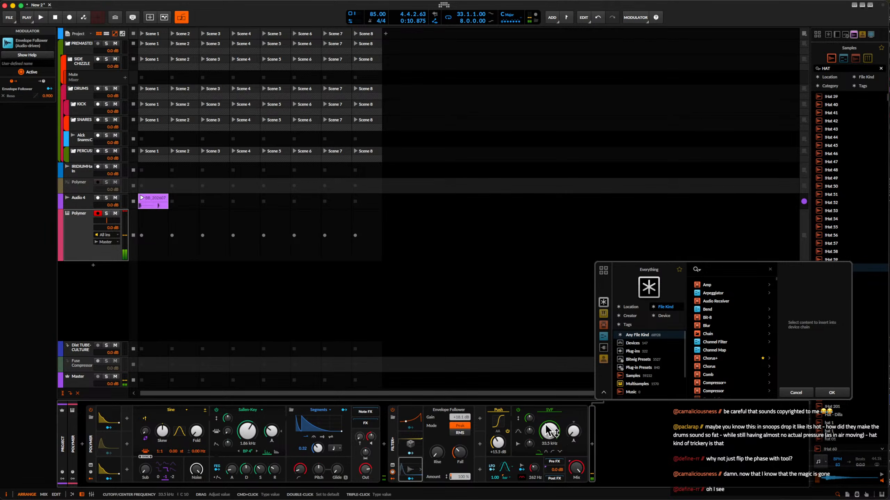
left_click(553, 452)
double_click(550, 435)
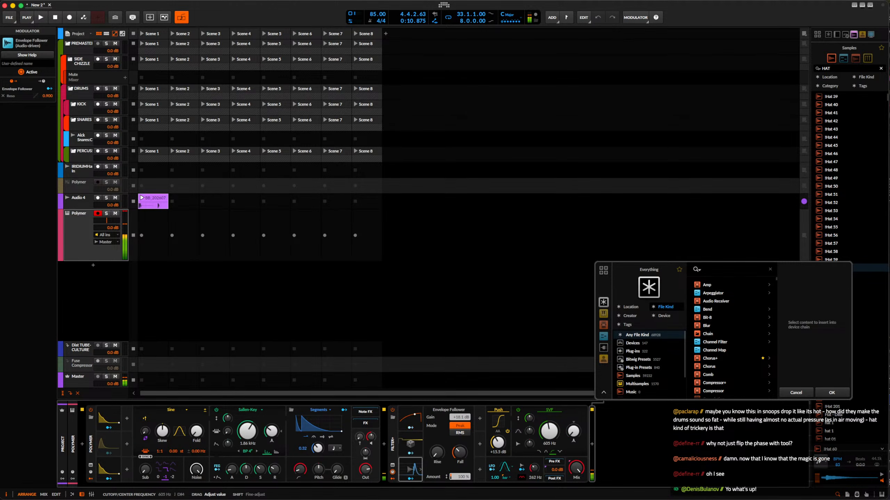
left_click_drag(550, 433, 549, 438)
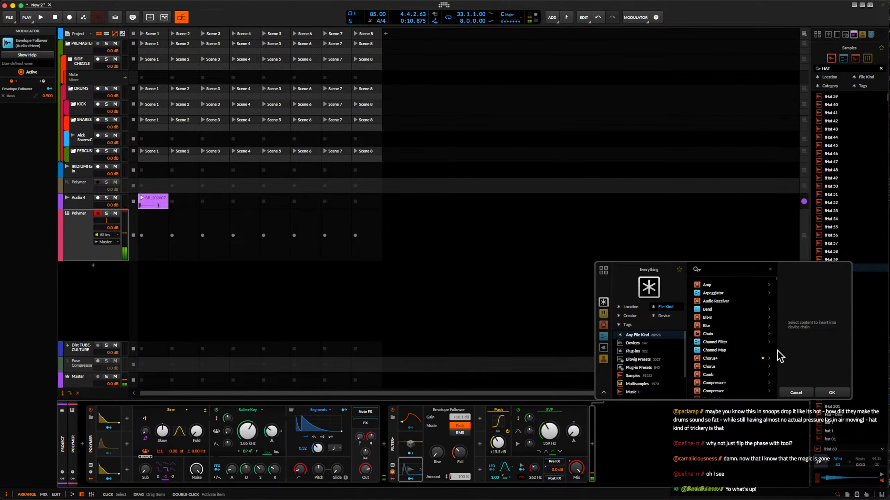
left_click(832, 393)
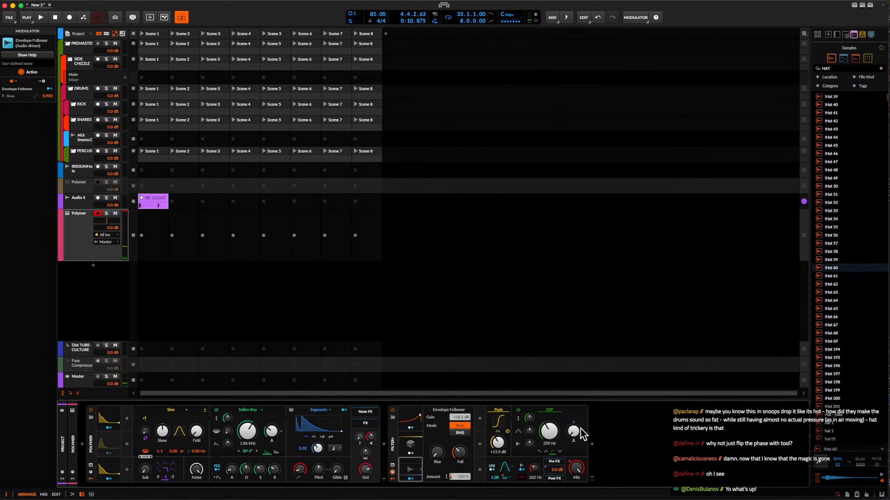
Insert an EQ+ device after Filter+.
left_click(592, 445)
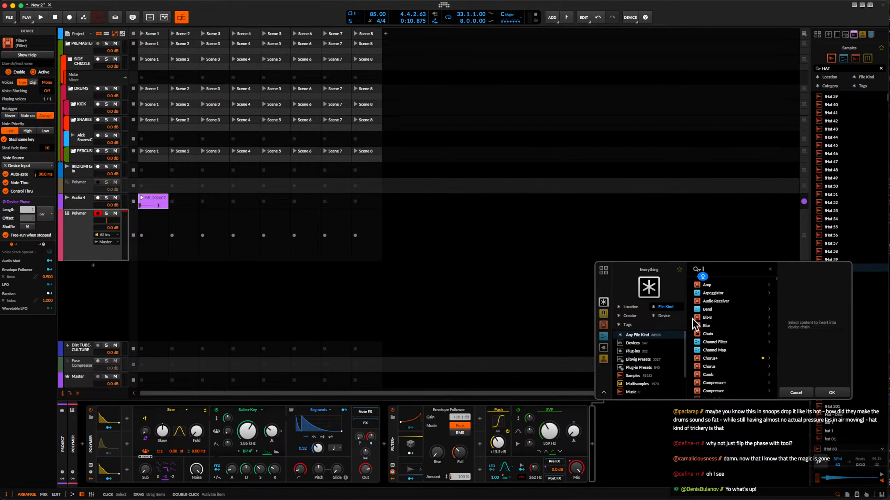
type("EQ")
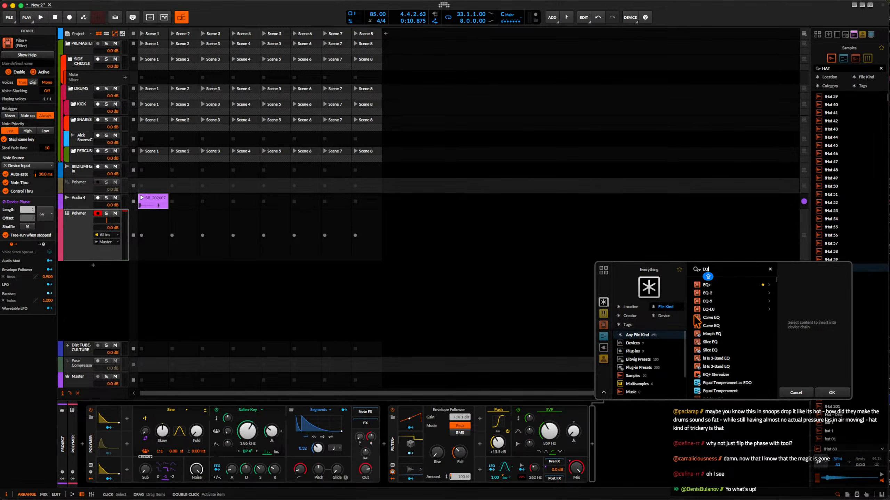
left_click(707, 285)
left_click(831, 392)
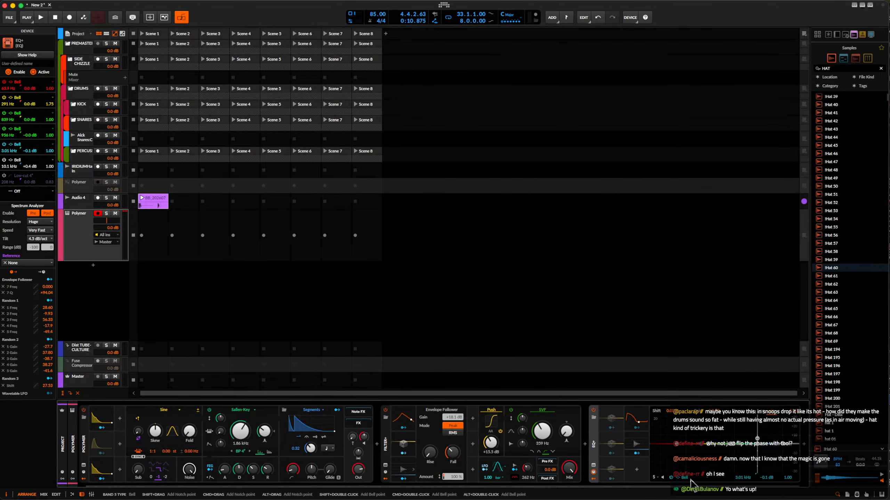
Enable the EQ+ low-cut band and move the band 5 bell to 1.24 kHz with a +6.8 dB gain.
left_click(671, 478)
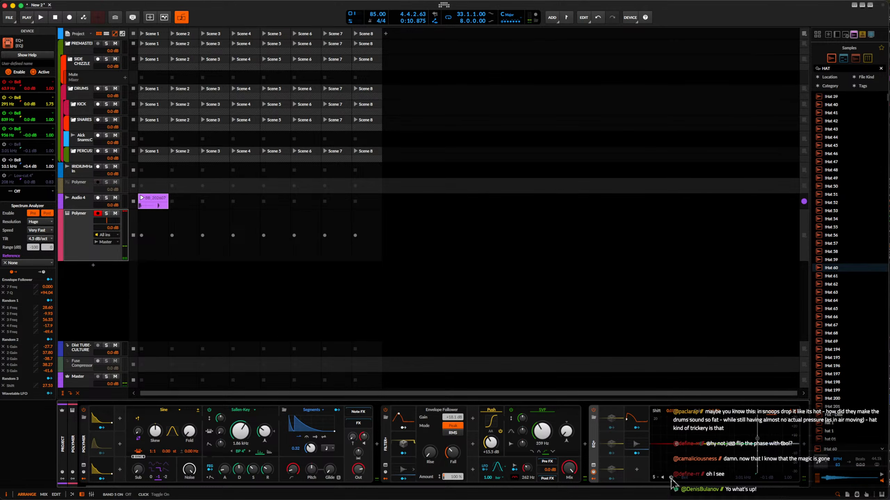
left_click(670, 477)
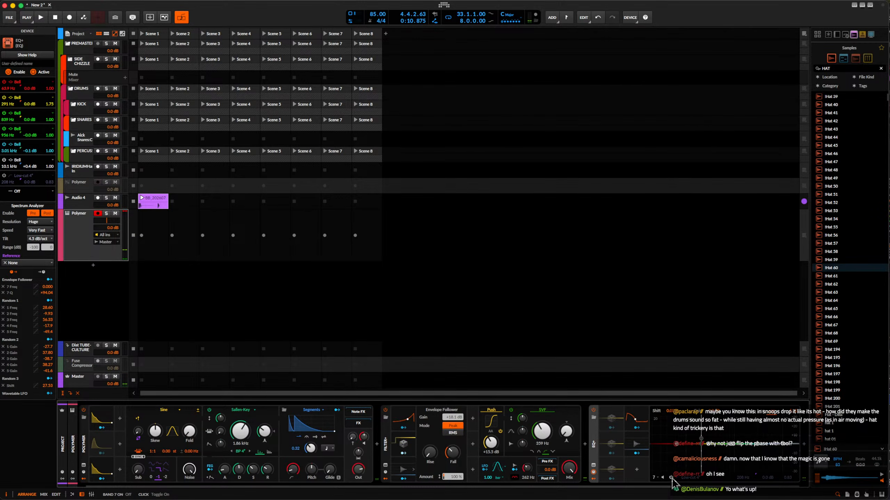
left_click_drag(701, 445, 701, 449)
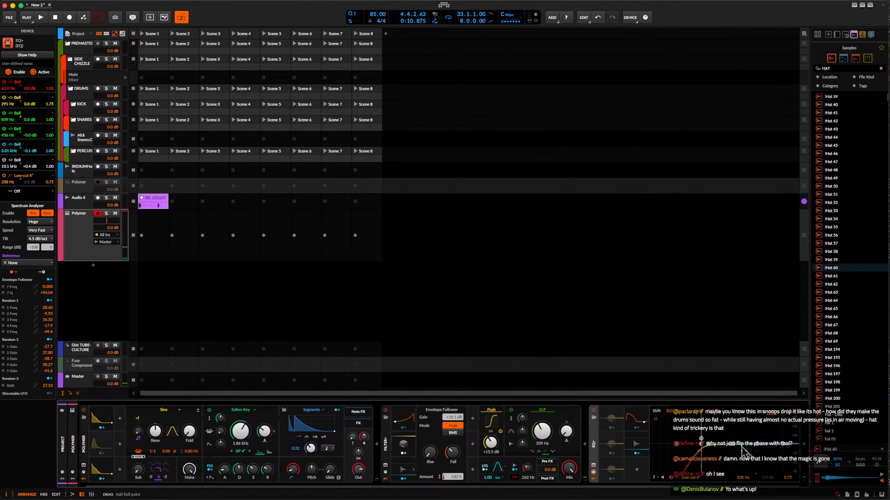
left_click_drag(757, 449, 738, 437)
Move the end of the Polymer's Segments envelope decay slightly earlier, and collapse the EQ+ and Filter+ devices.
left_click(304, 426)
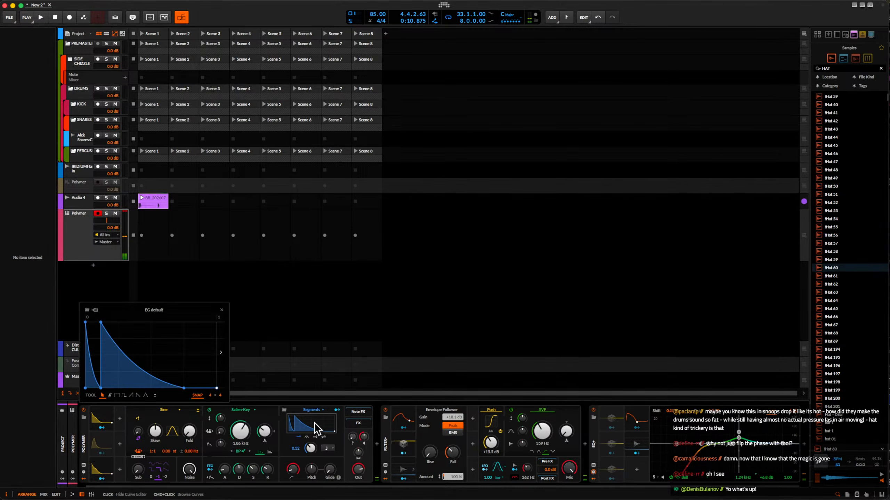
left_click_drag(184, 389, 175, 388)
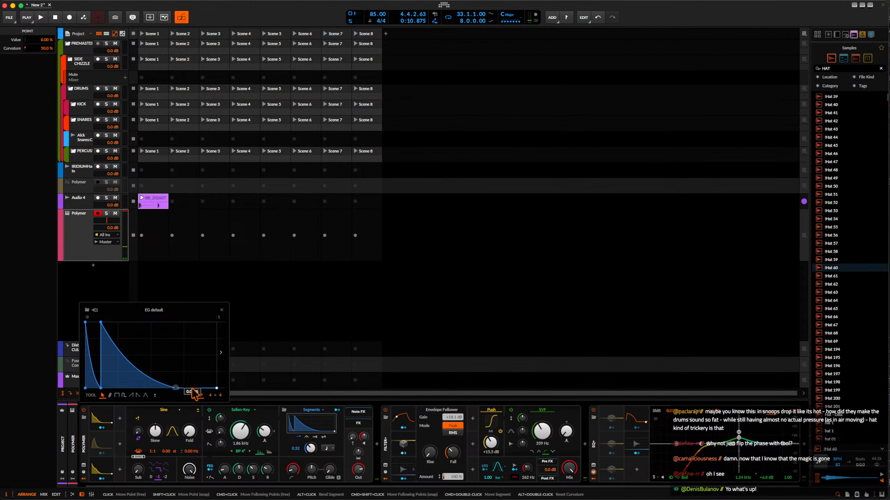
scroll(608, 443, "right", 1)
double_click(584, 439)
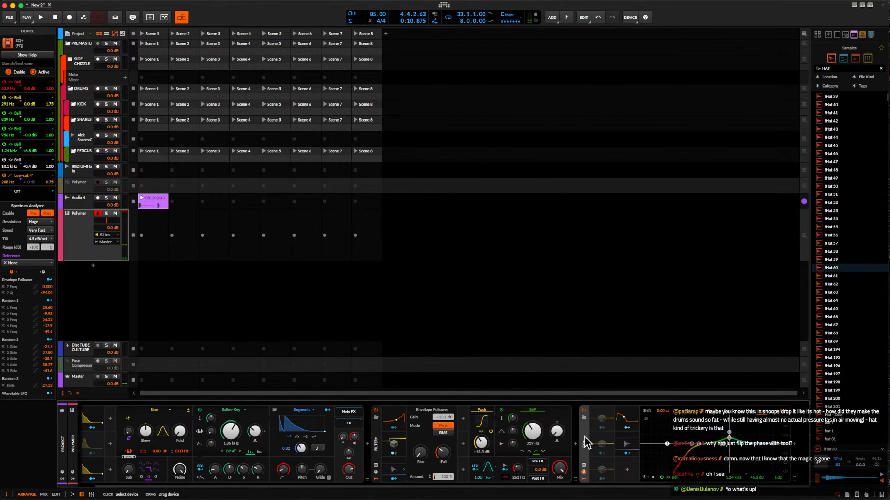
double_click(397, 428)
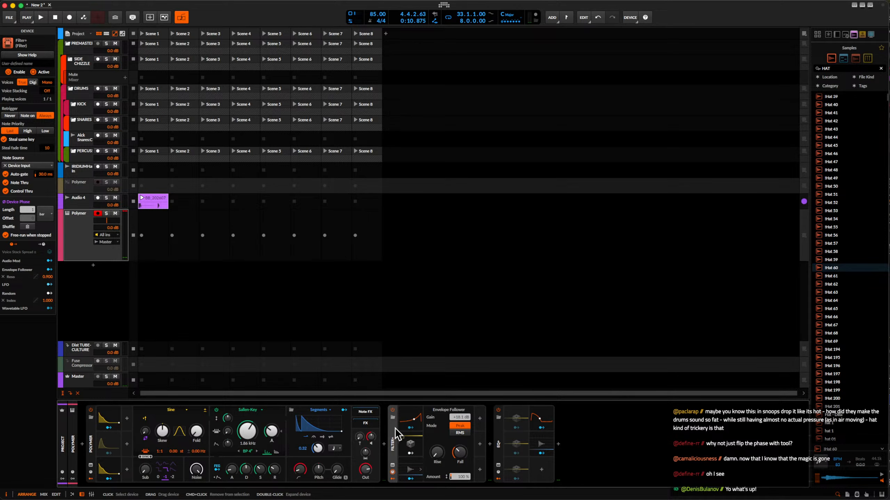
Insert a Vocoder device between Filter+ and EQ+.
left_click(491, 452)
type("vocoder")
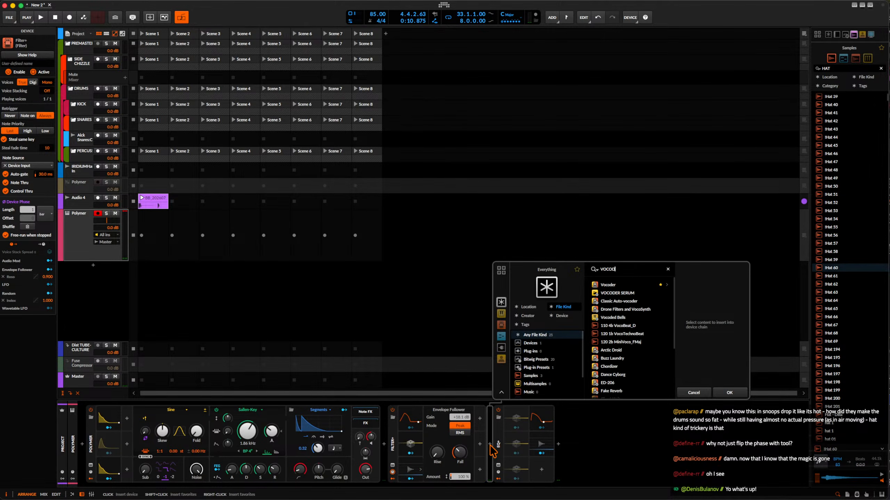
left_click(609, 285)
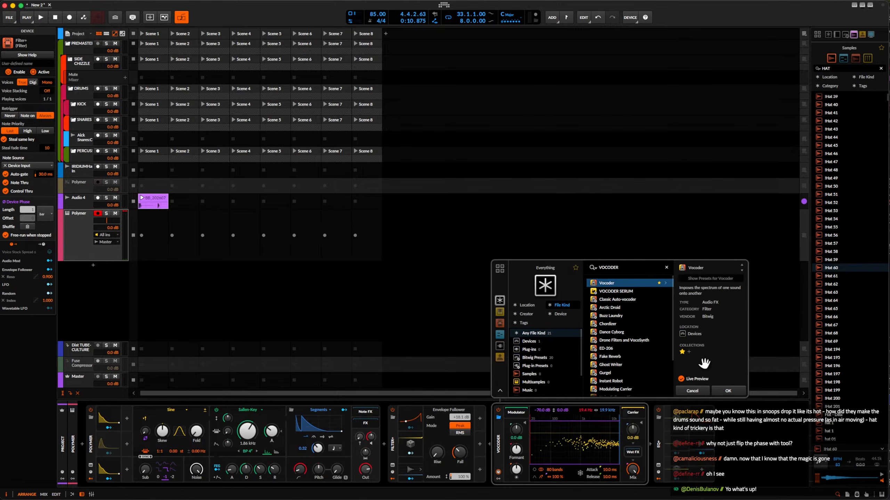
left_click(729, 393)
Group the Vocoder into an FX Layer, add an empty second layer and solo the Vocoder layer.
key("super+g")
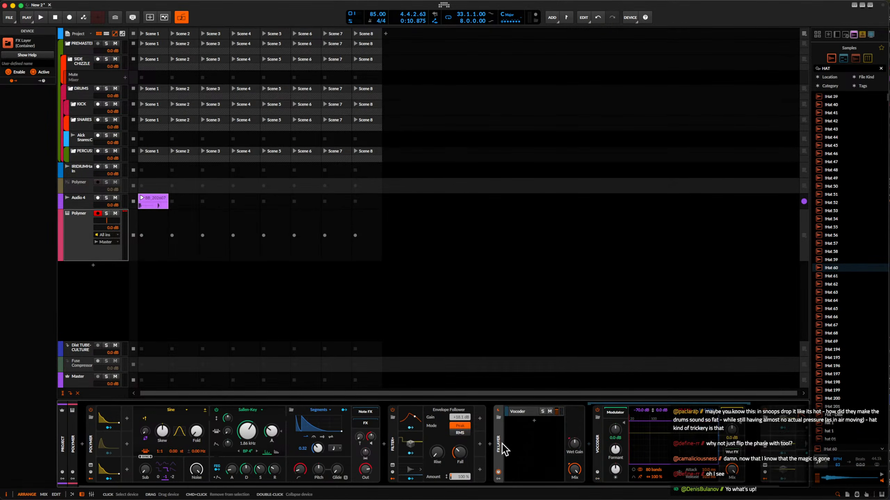
left_click(533, 421)
left_click(836, 395)
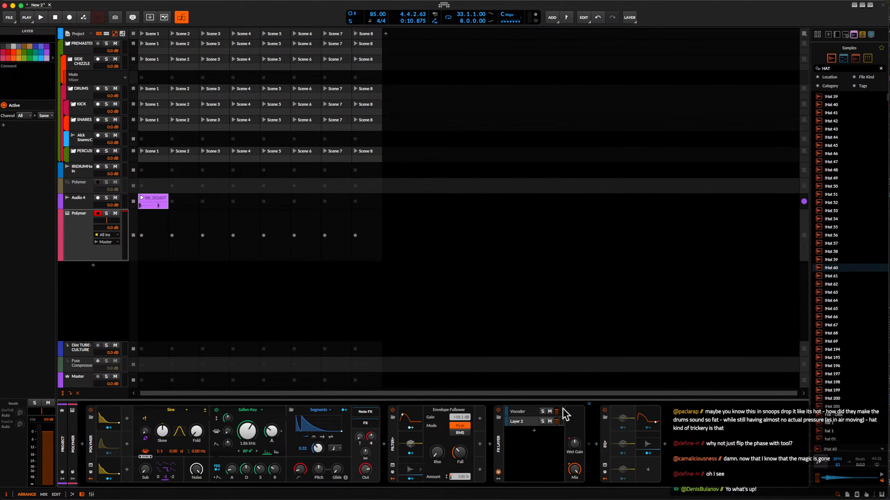
left_click(542, 411)
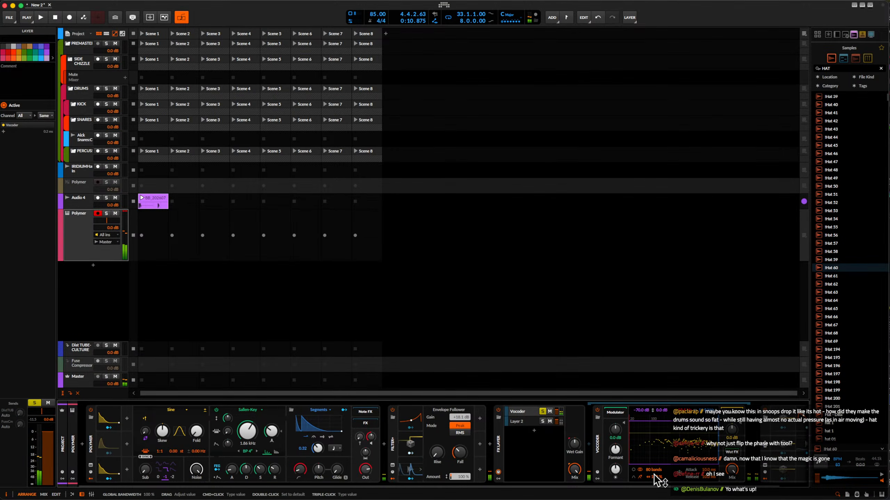
Set the Vocoder to 8 bands with 400% bandwidth and adjust its formant, brightness, carrier gain and attack.
left_click_drag(654, 476, 656, 445)
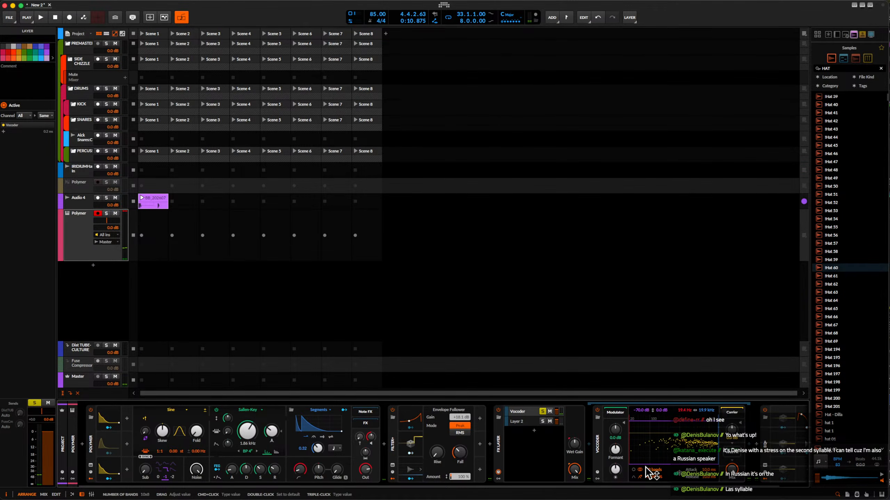
left_click_drag(646, 467, 655, 477)
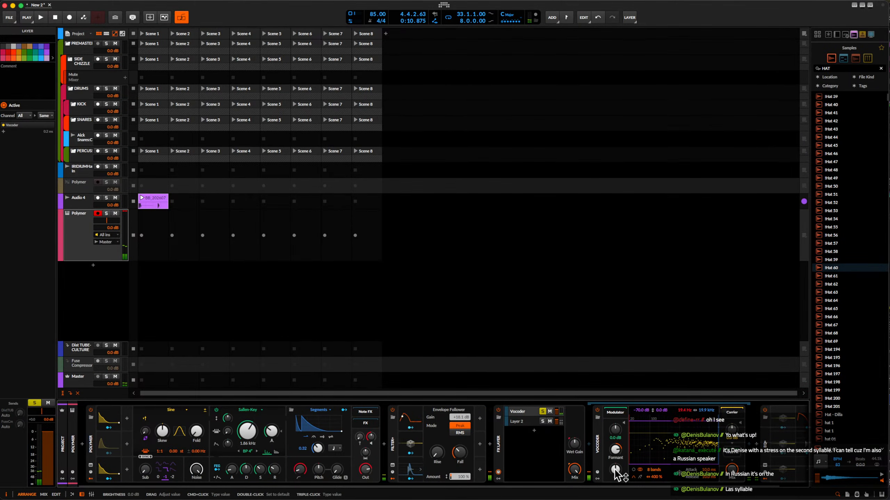
left_click_drag(615, 470, 615, 470)
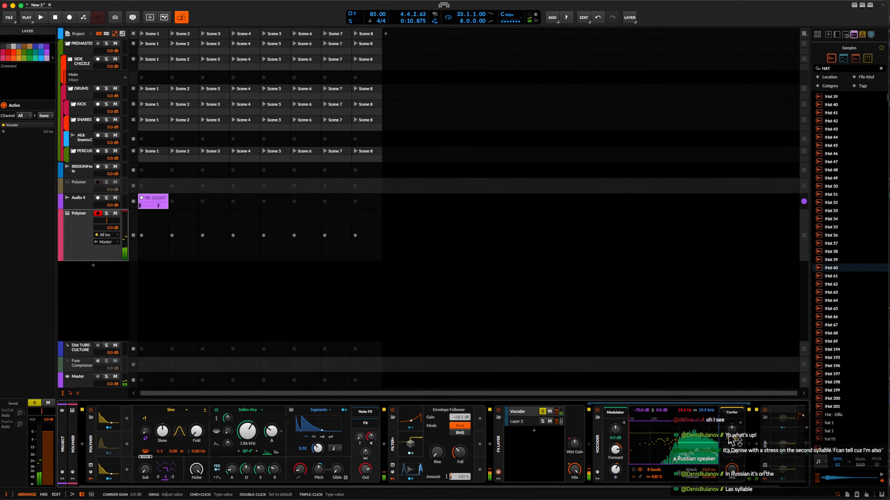
mouse_move(731, 429)
left_mouse_down()
mouse_move(731, 420)
mouse_move(732, 430)
left_mouse_up()
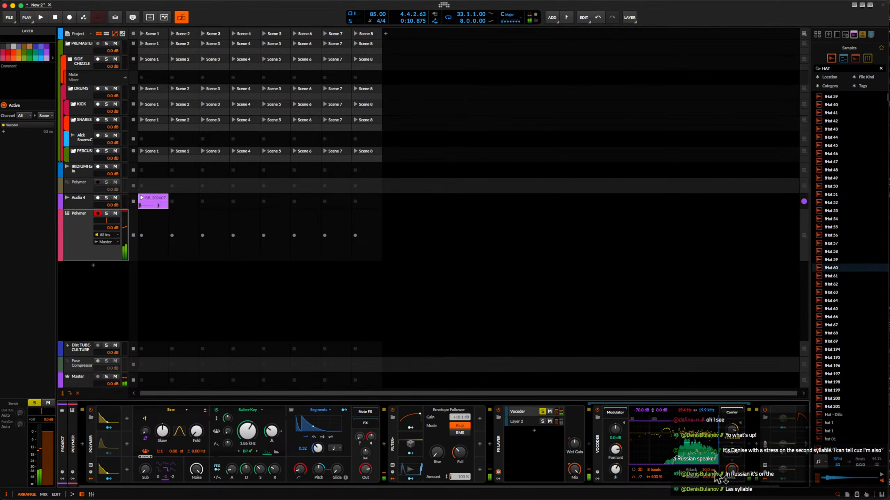
mouse_move(708, 470)
left_mouse_down()
mouse_move(708, 485)
mouse_move(708, 473)
left_mouse_up()
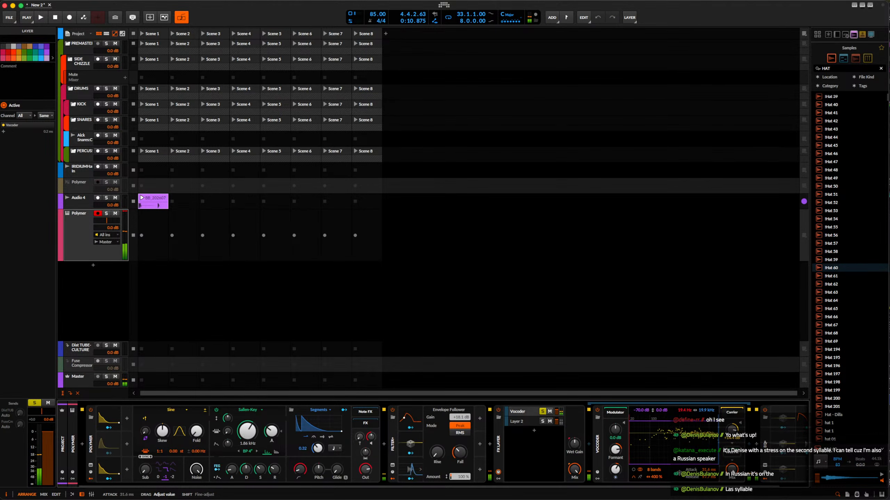
Unsolo the Vocoder layer and raise the Vocoder's lower frequency limit to 150 Hz.
scroll(594, 436, "right", 1)
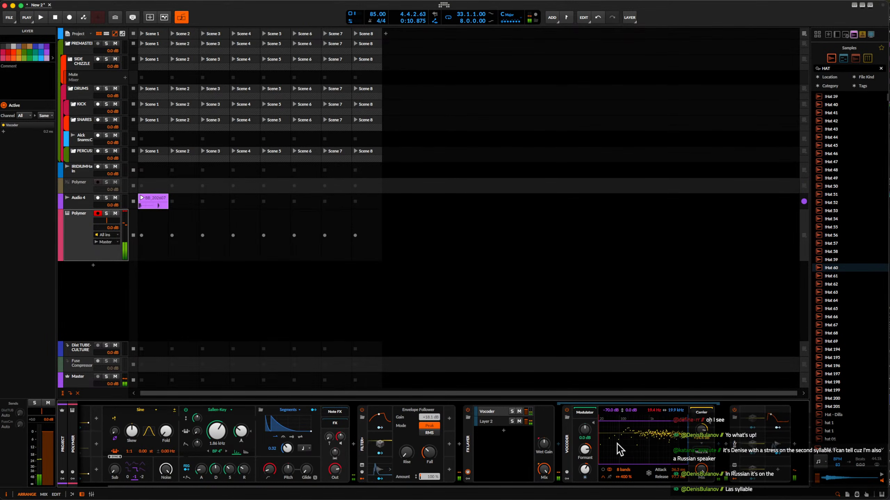
key("Left")
left_click_drag(650, 411, 650, 404)
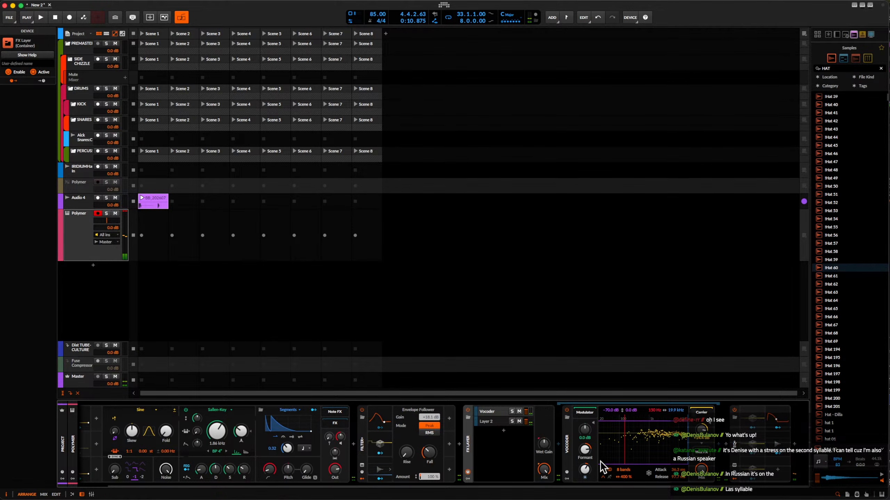
Insert a Time Shift device after the Vocoder inside its layer.
left_click(702, 462)
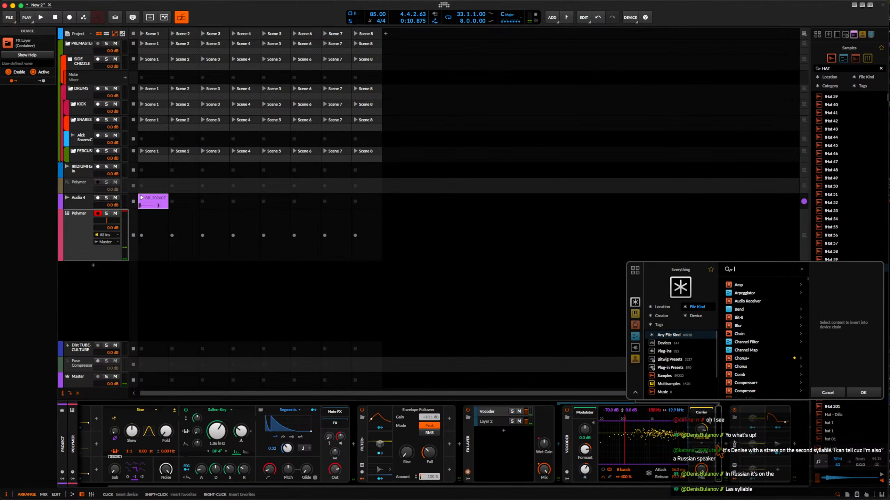
type("time")
left_click(743, 285)
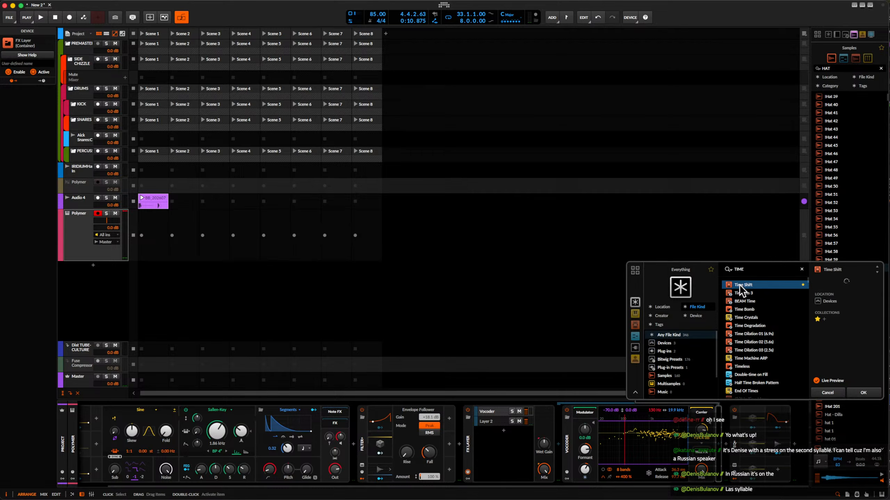
left_click(873, 391)
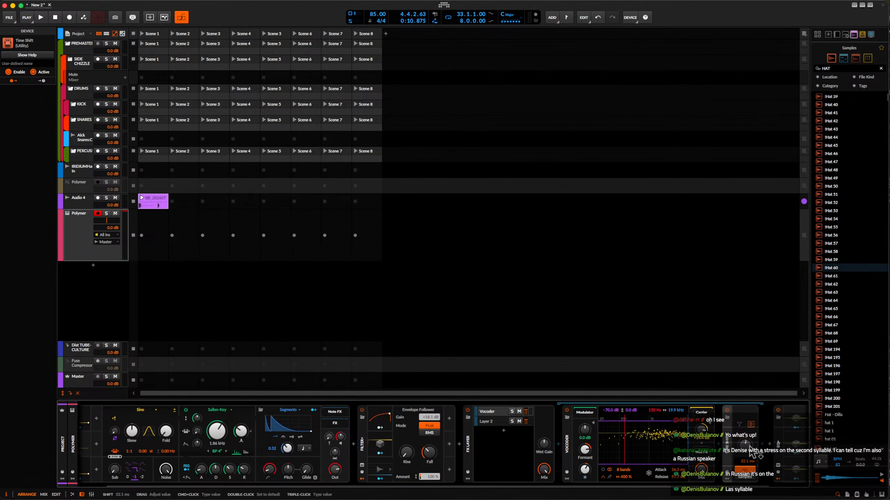
Collapse the Vocoder and the FX Layer in the device chain.
scroll(753, 454, "right", 3)
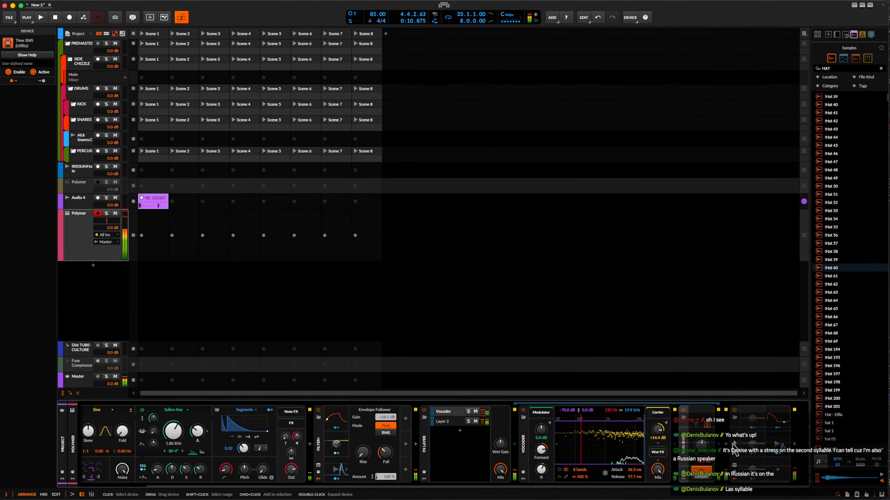
double_click(522, 436)
left_click(500, 440)
double_click(499, 435)
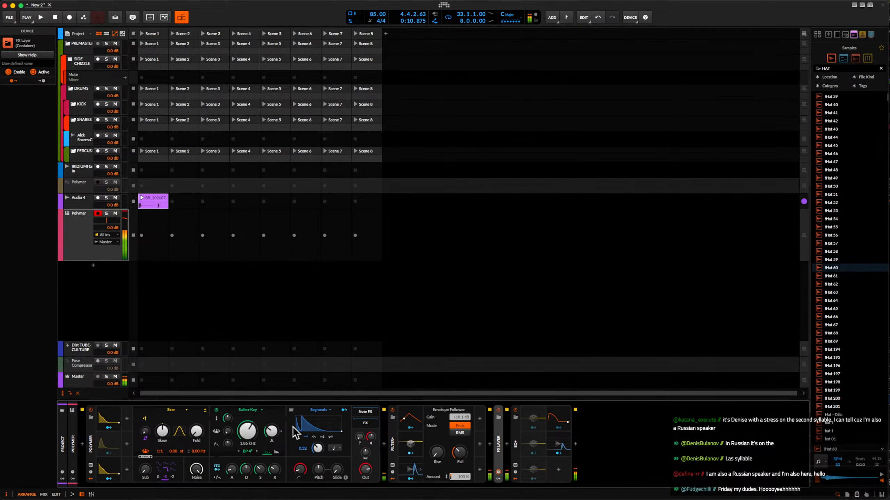
Open Polymer's Segments envelope and reshape its decay tail with an added breakpoint, a raised mid-point and an earlier end at 0%.
left_click(305, 425)
left_click(314, 422)
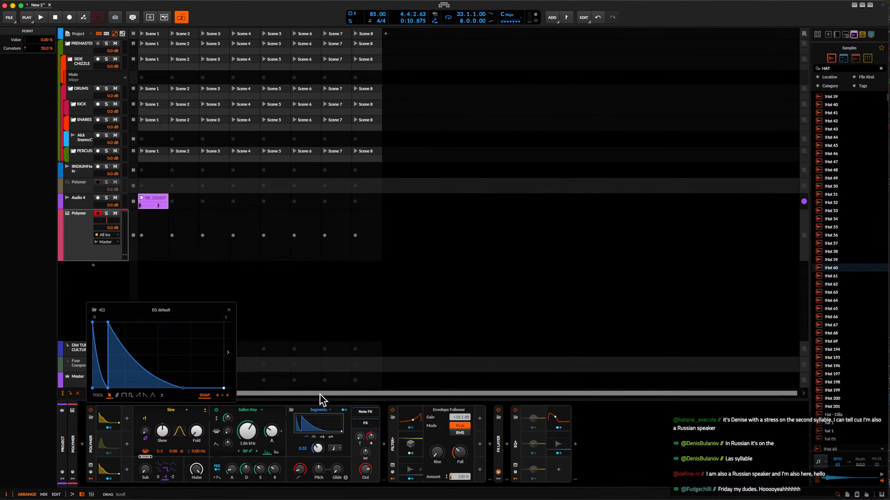
left_click_drag(184, 386, 181, 380)
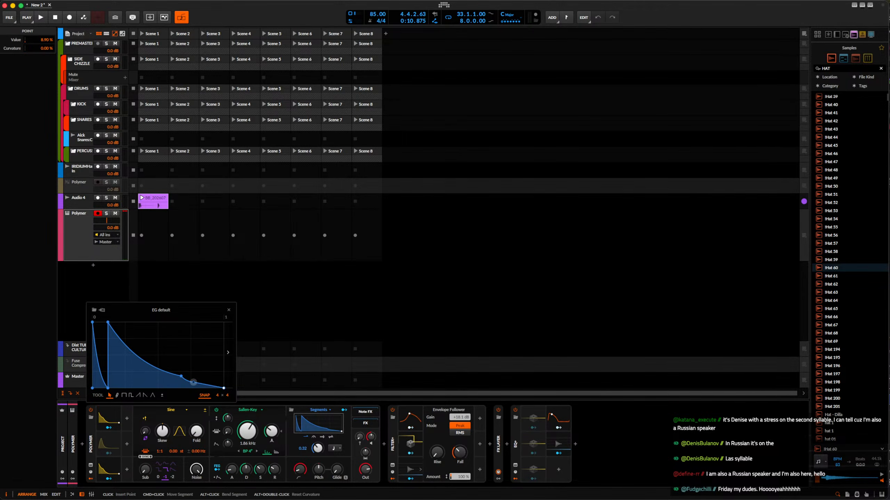
left_click(206, 380)
left_click_drag(209, 376, 210, 388)
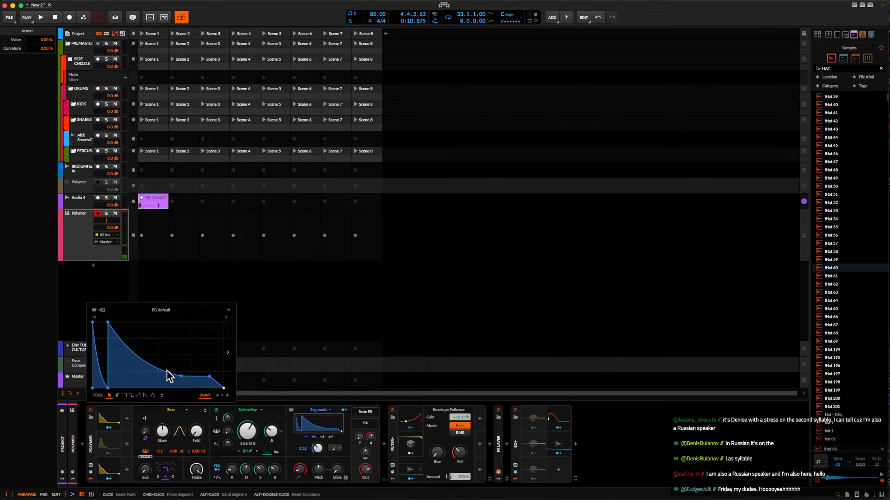
left_click_drag(209, 377, 173, 372)
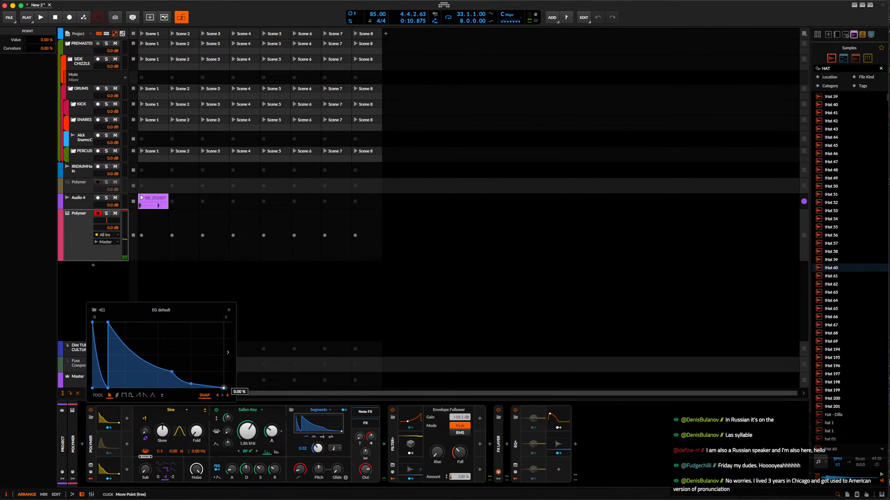
left_click_drag(224, 388, 206, 389)
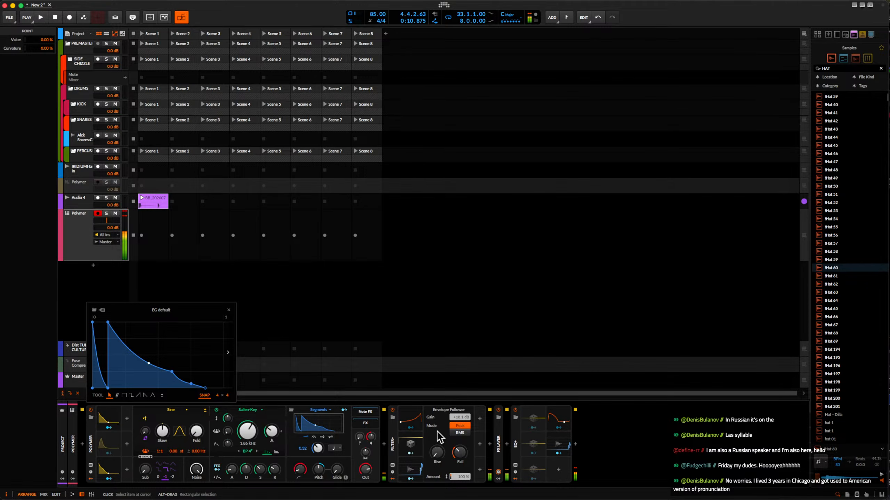
mouse_move(205, 388)
left_mouse_down()
mouse_move(190, 388)
mouse_move(199, 387)
left_mouse_up()
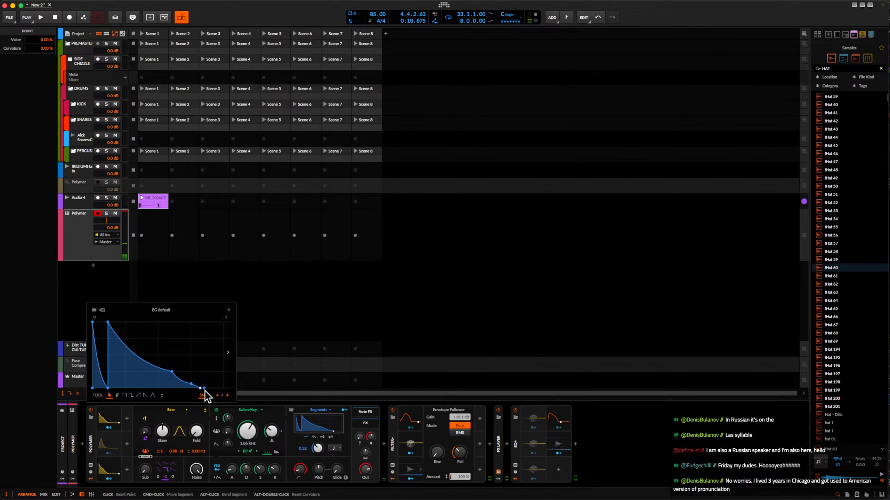
Insert The Glue compressor at the end of the Polymer chain and raise its makeup gain to about 11.7 dB.
left_click(575, 444)
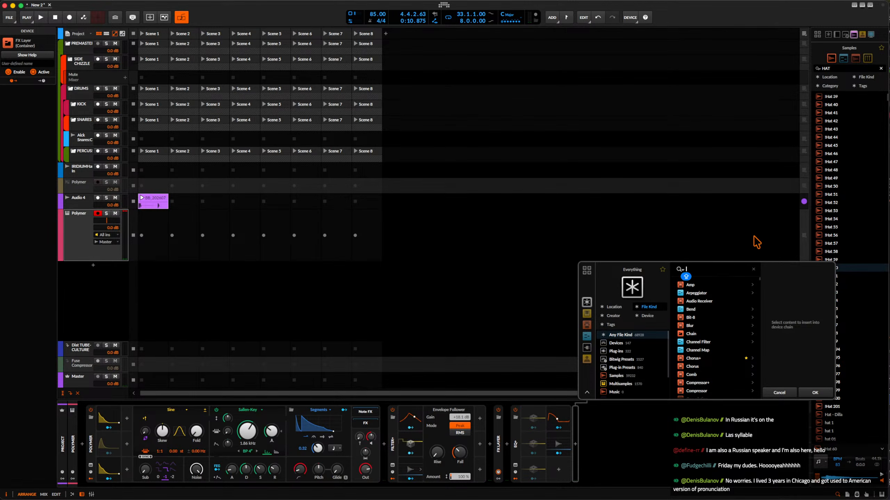
type("THE")
left_click(700, 291)
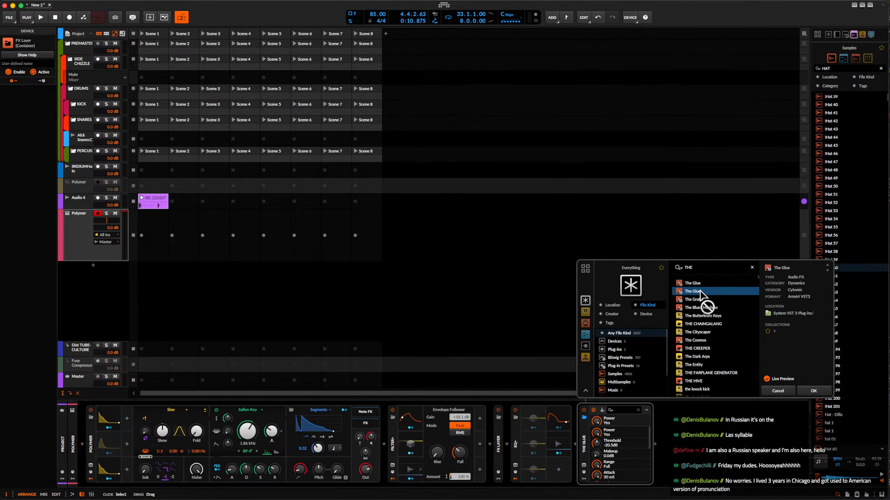
left_click(813, 391)
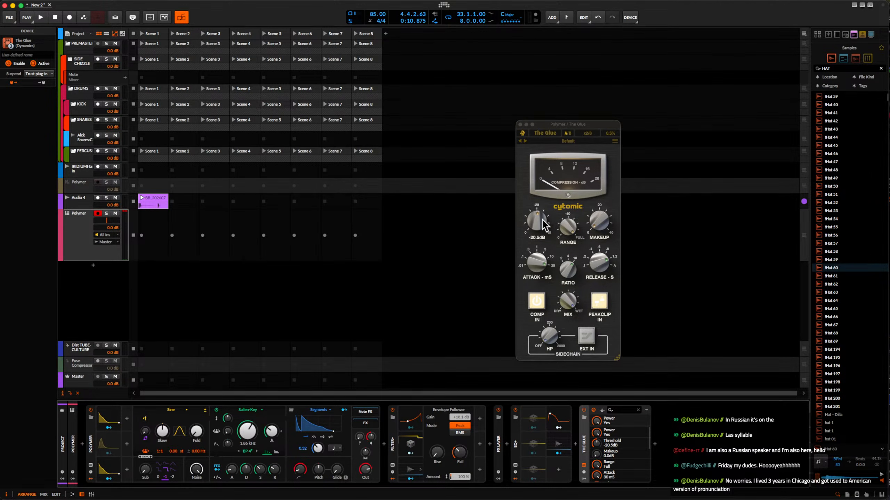
left_click_drag(600, 226, 595, 202)
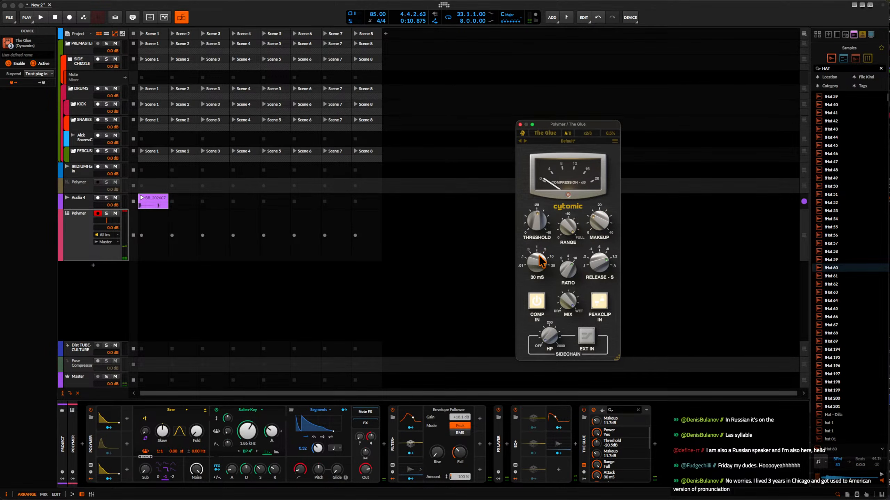
Insert the Dist TUBE-CULTURE plug-in after The Glue.
left_click(654, 445)
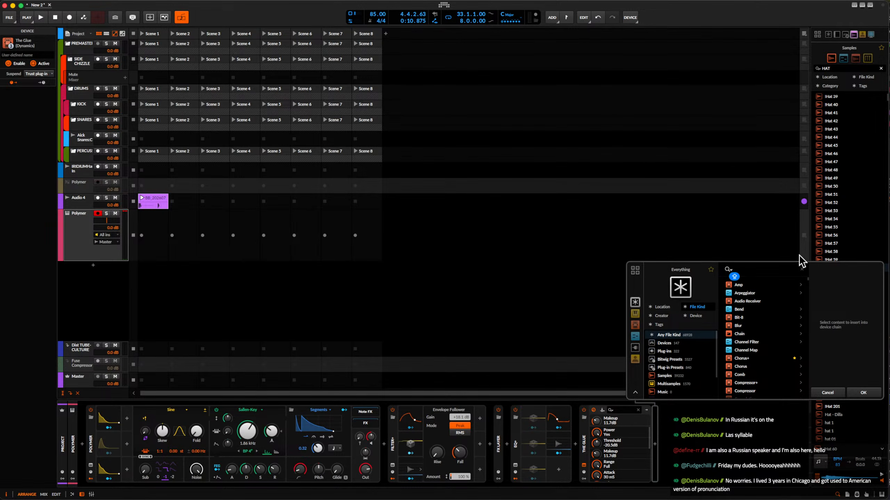
type("DIST")
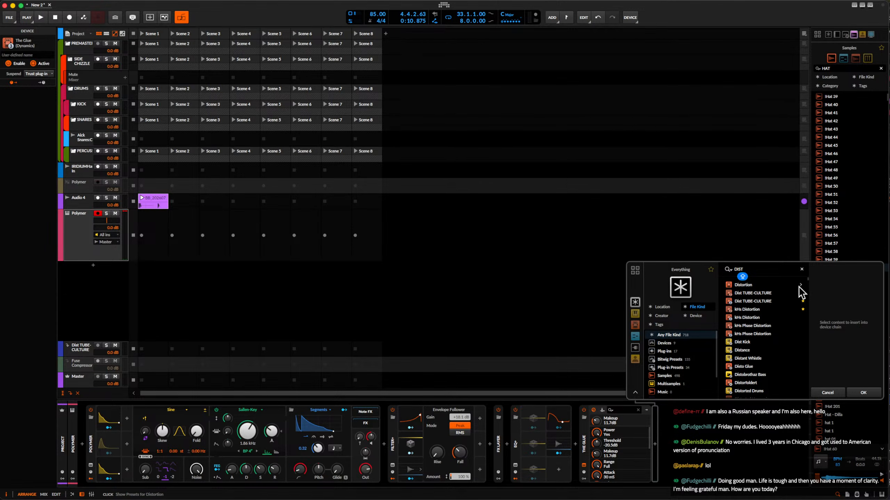
left_click(762, 301)
left_click(871, 389)
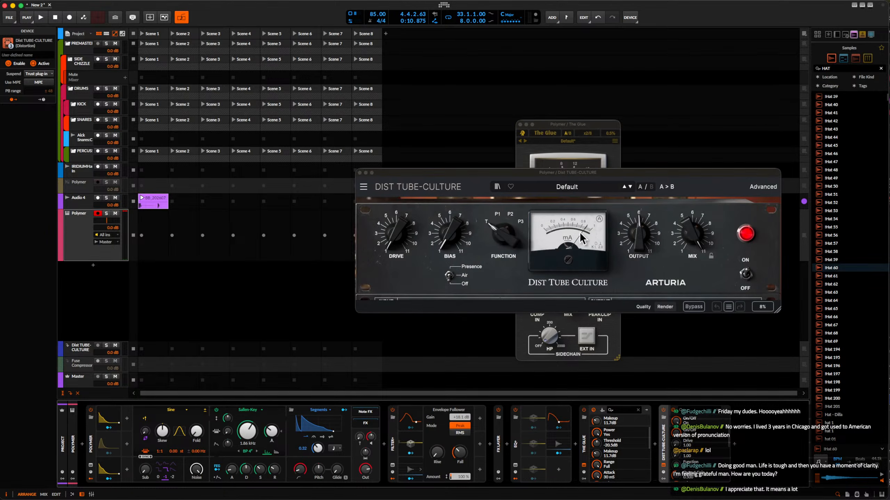
Set Dist TUBE-CULTURE to function P2, drive about 5.84 and mix 33%, and close its window.
left_click_drag(503, 236, 503, 218)
left_click_drag(396, 235, 396, 208)
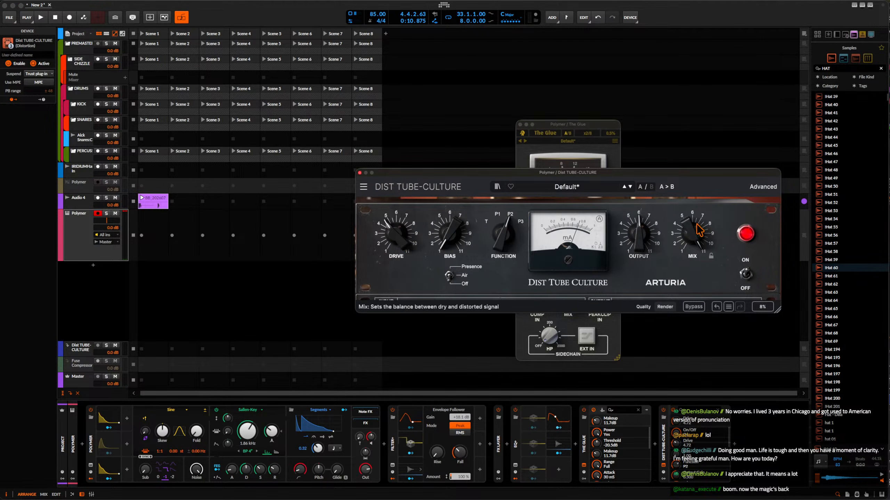
left_click_drag(693, 232, 694, 265)
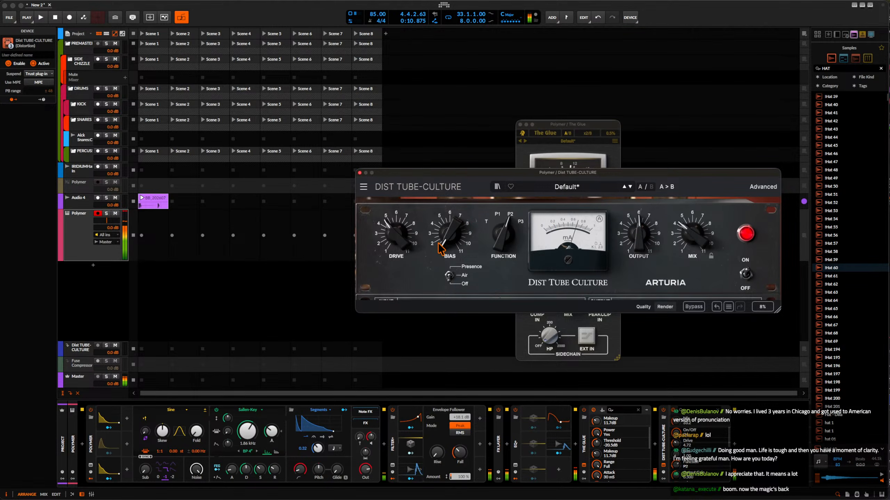
left_click_drag(689, 240, 689, 235)
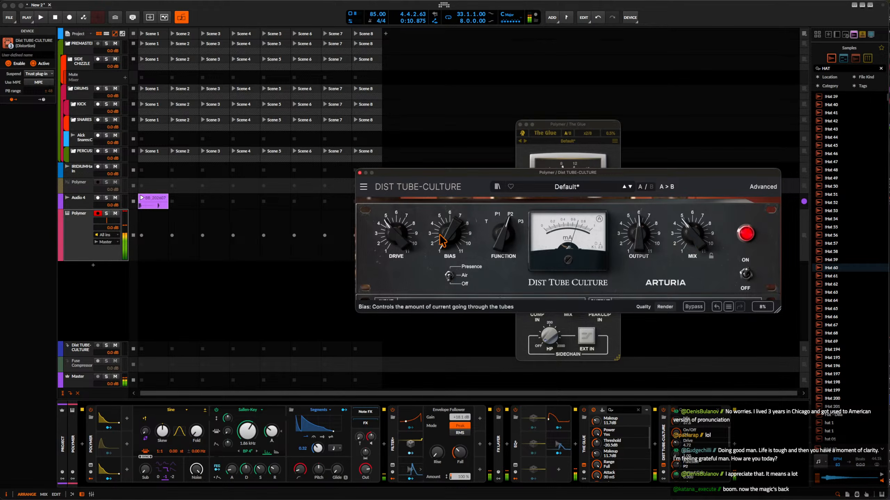
left_click_drag(395, 237, 394, 226)
left_click_drag(696, 231, 695, 236)
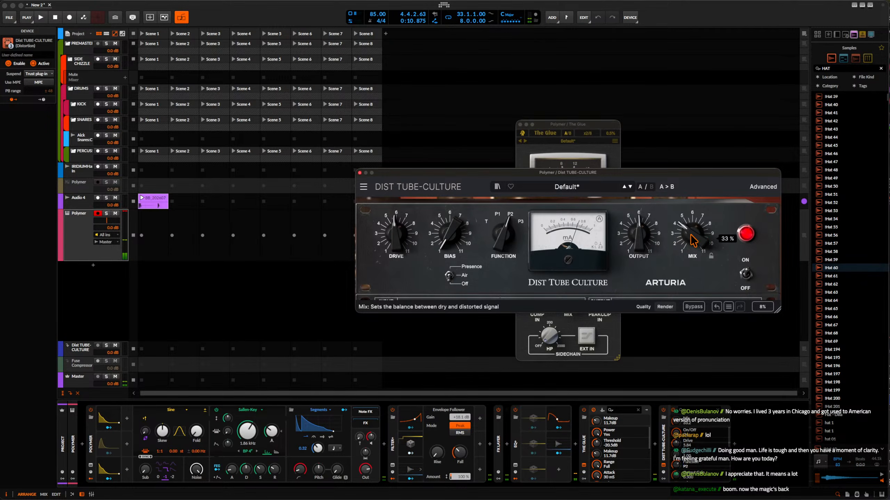
left_click(663, 466)
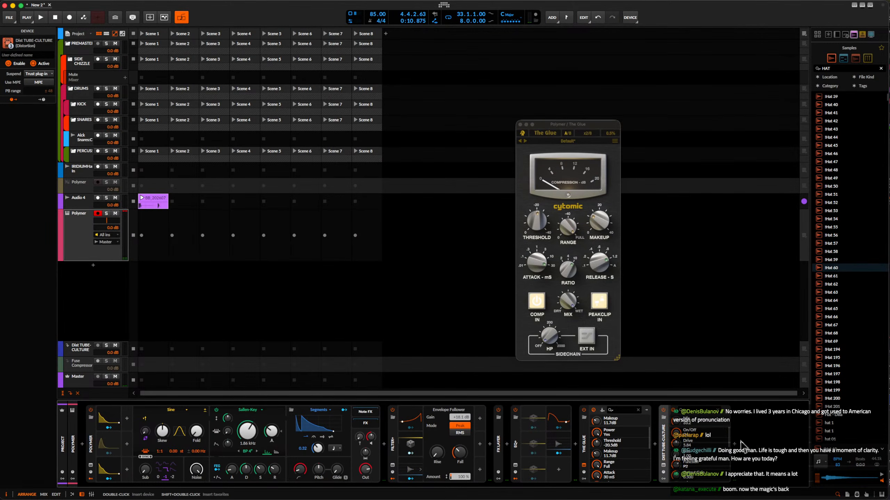
Insert the Fuse Compressor plug-in after Dist TUBE-CULTURE.
left_click(734, 443)
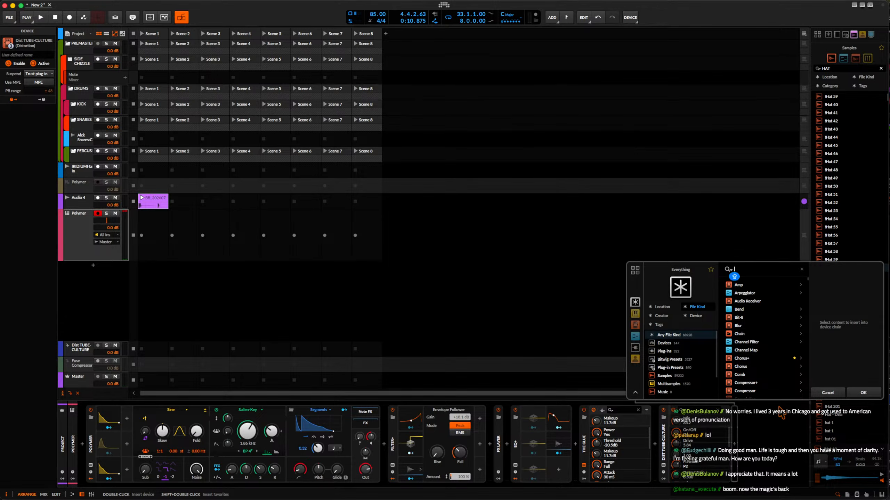
type("fuse")
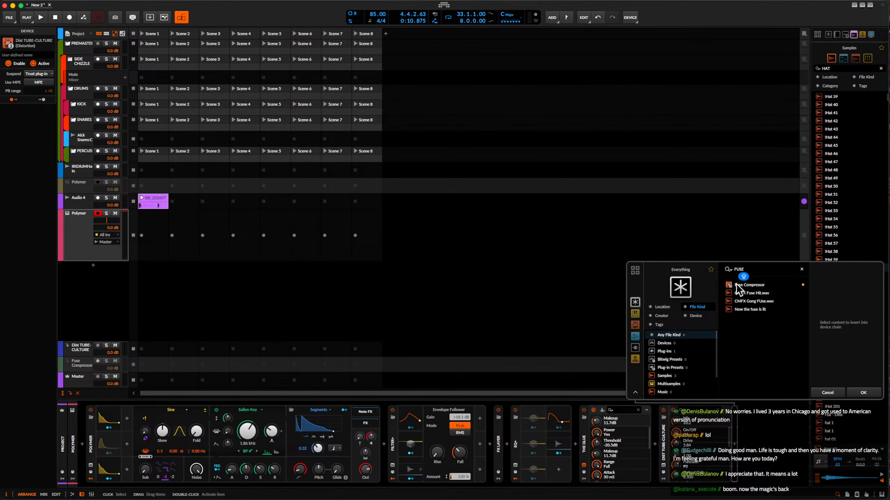
left_click(862, 391)
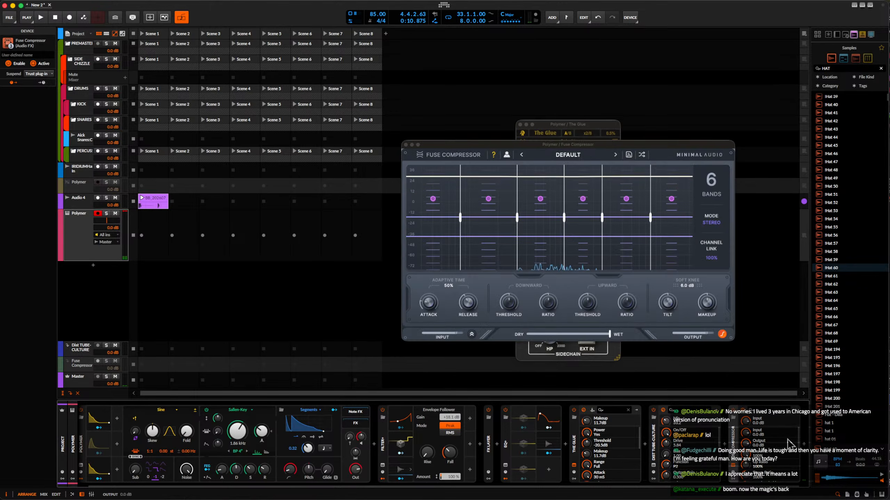
Insert the Over distortion device after the Fuse Compressor.
left_click(802, 448)
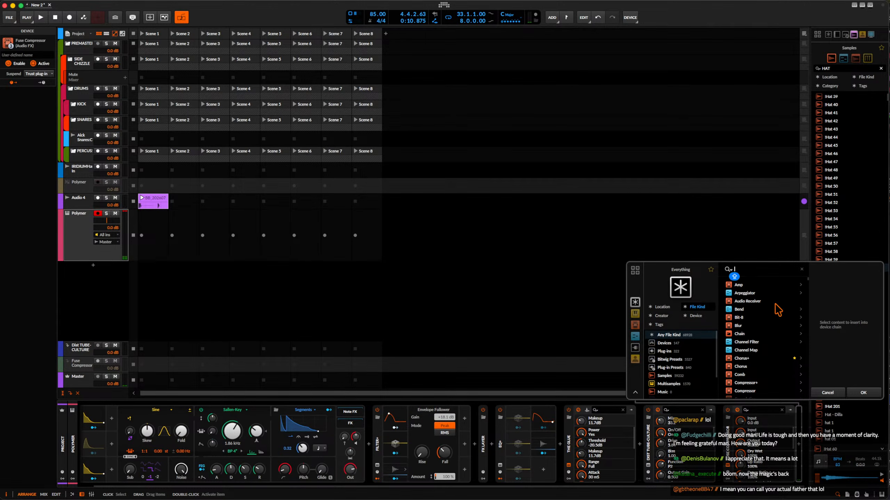
type("over")
left_click(739, 285)
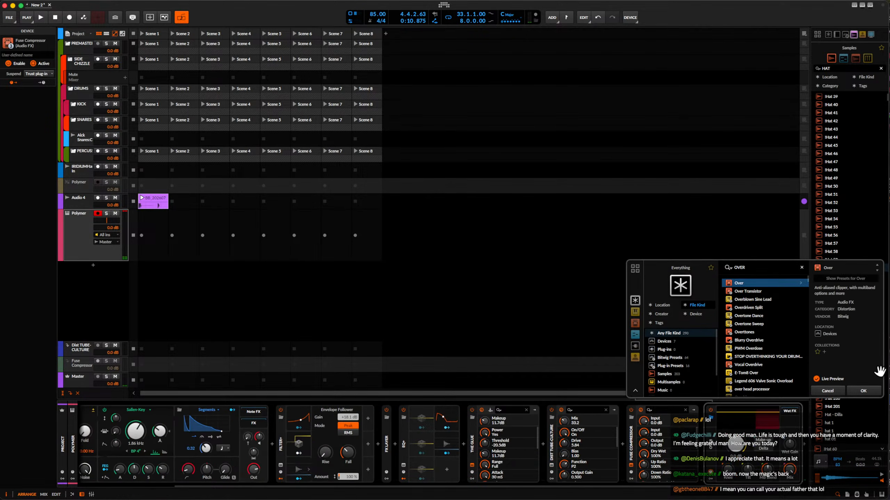
left_click(862, 392)
Insert a Transient Control device between the Fuse Compressor and Over.
left_click(702, 444)
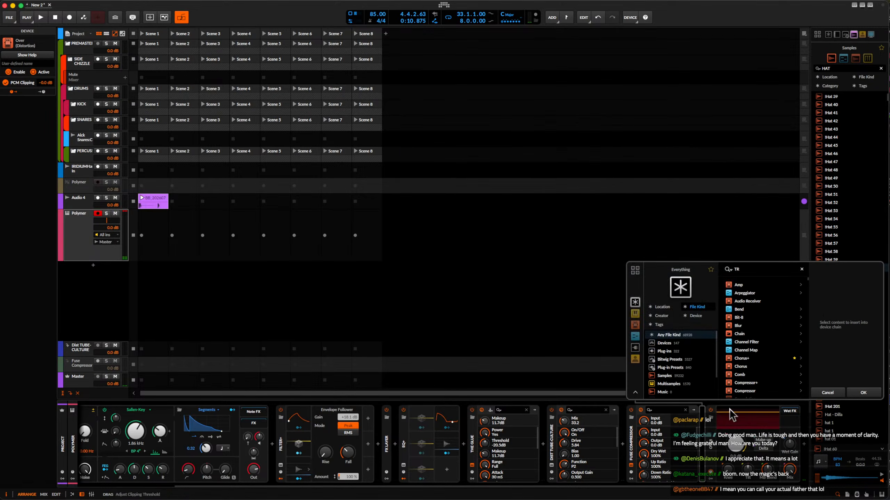
type("tra")
left_click(755, 285)
left_click(855, 391)
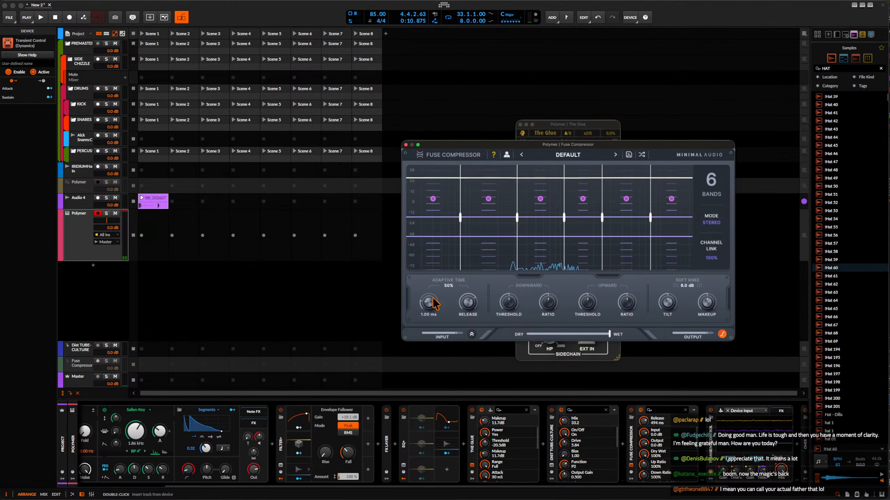
Adjust the Fuse Compressor's thresholds, set the downward ratio to about 147% and the upward ratio to about 148%, and close its window.
left_click_drag(507, 301, 546, 287)
left_click_drag(594, 303, 627, 298)
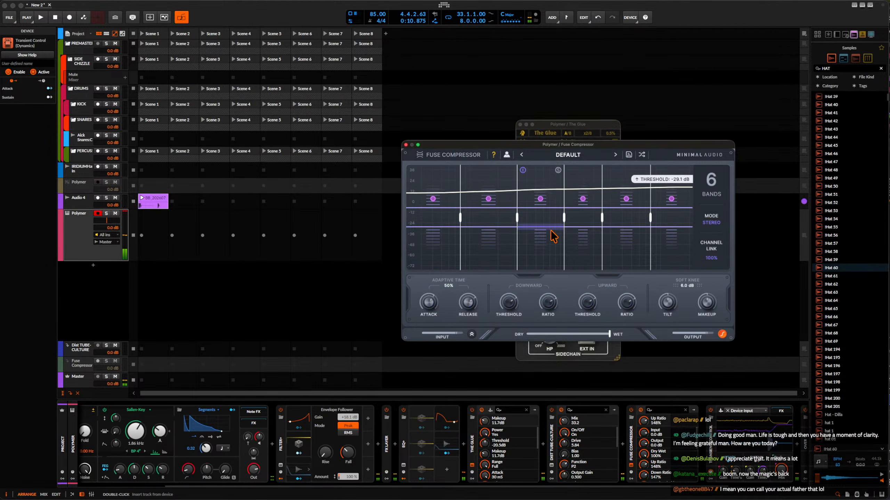
left_click(405, 145)
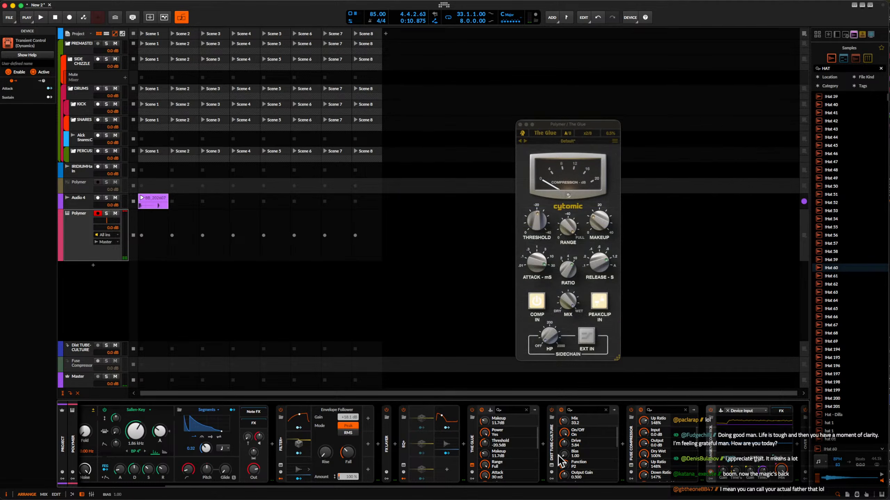
Lower Transient Control's sustain gain and adjust its attack gain and sustain time.
scroll(559, 455, "right", 3)
left_click_drag(695, 478, 695, 497)
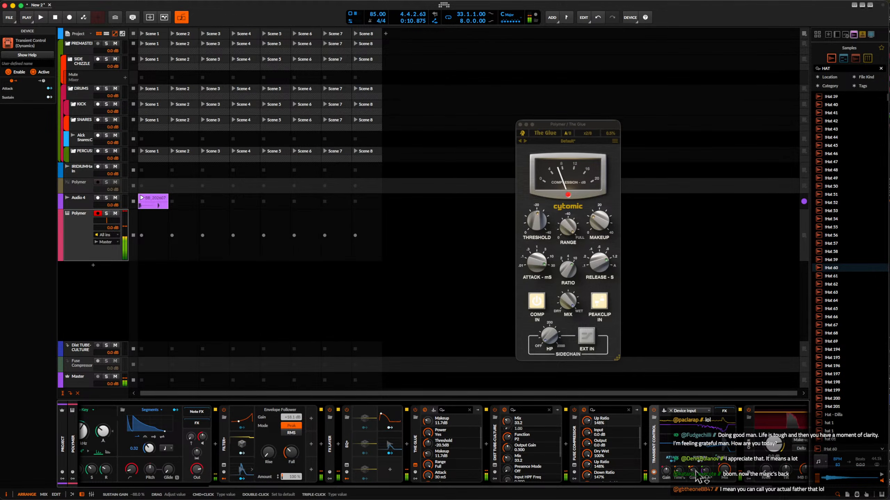
scroll(711, 477, "right", 3)
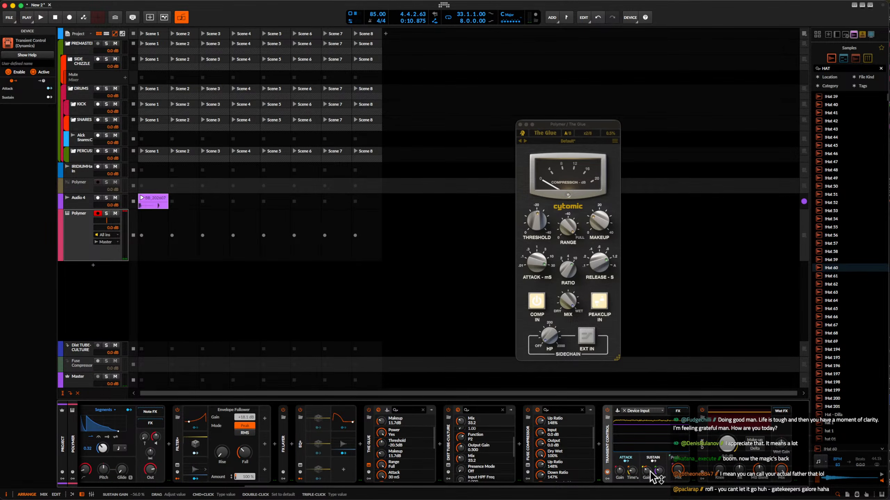
left_click_drag(620, 475, 649, 472)
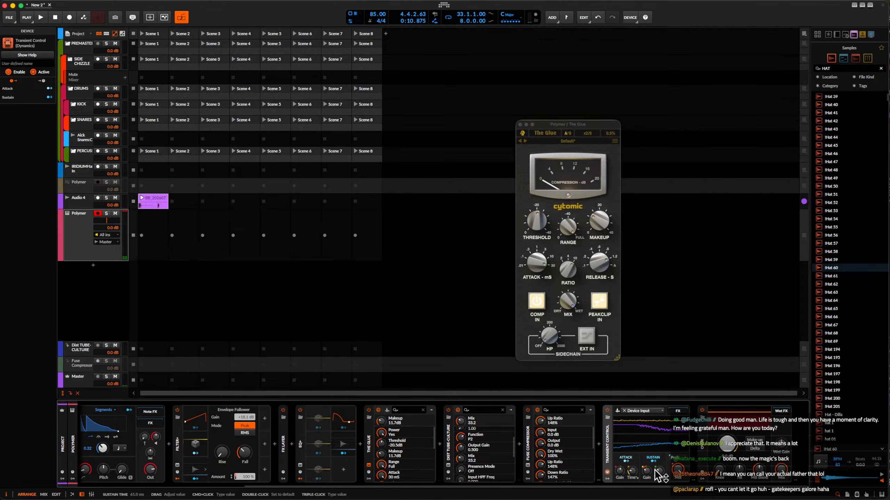
Enable make-up on the Over device and adjust its clipping threshold.
left_click(753, 440)
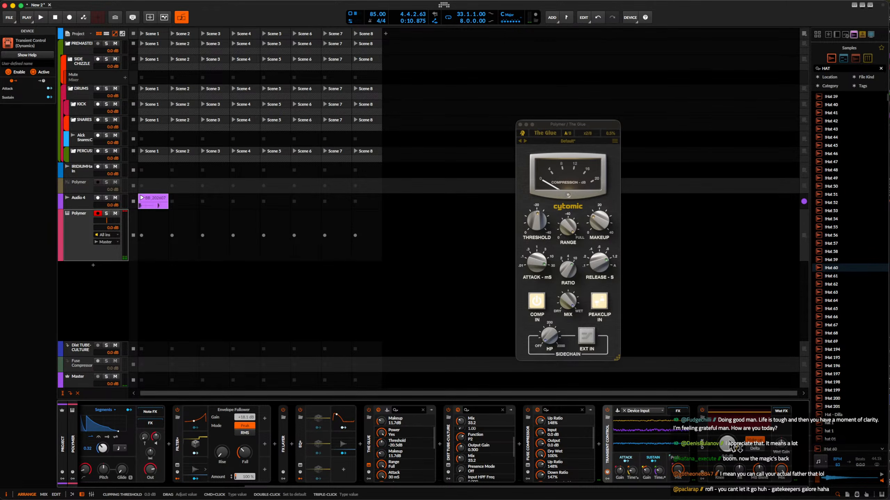
left_click_drag(731, 447, 732, 449)
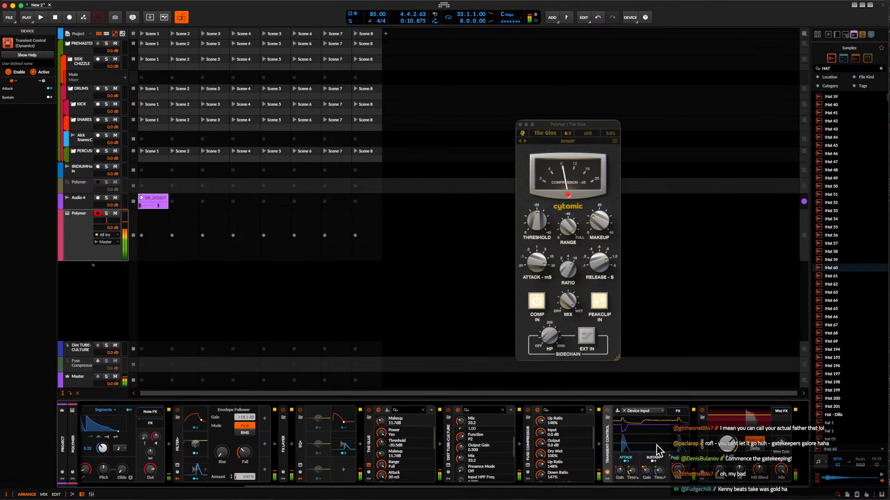
Collapse the Fuse Compressor and Transient Control devices in the chain.
scroll(609, 439, "left", 3)
double_click(605, 443)
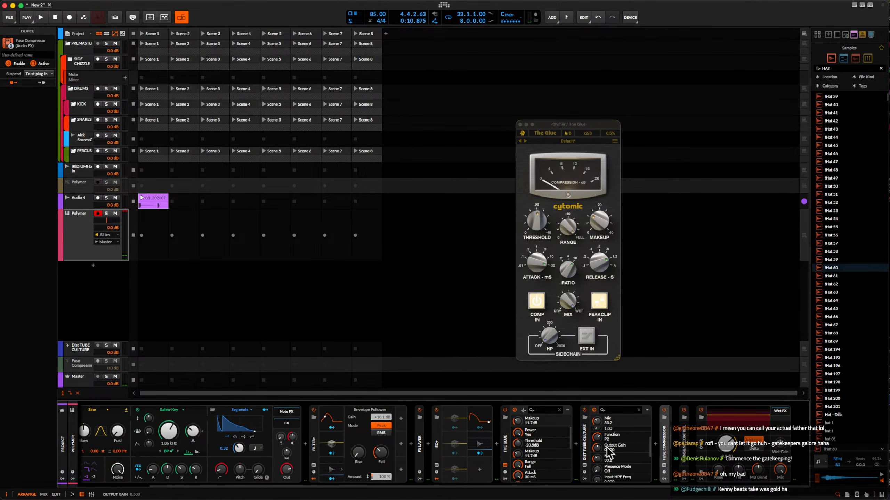
Collapse the Tube-Culture distortion, The Glue and EQ+ devices in the chain.
double_click(589, 444)
double_click(584, 446)
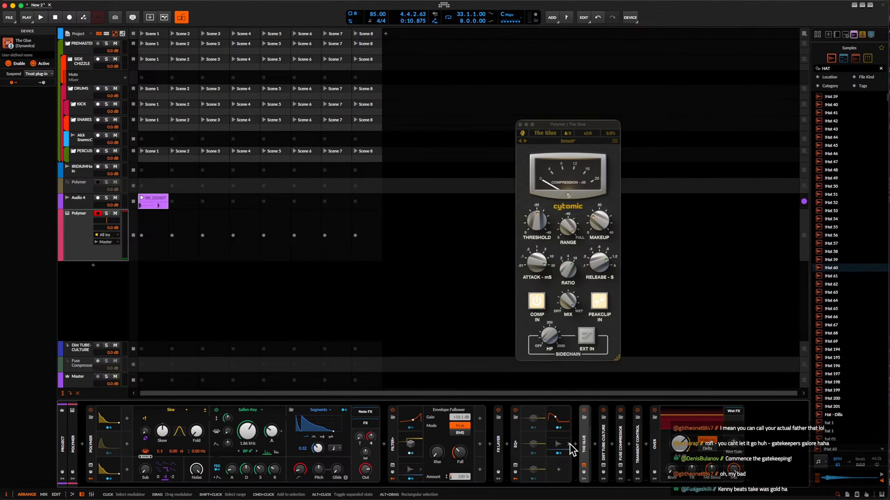
double_click(516, 444)
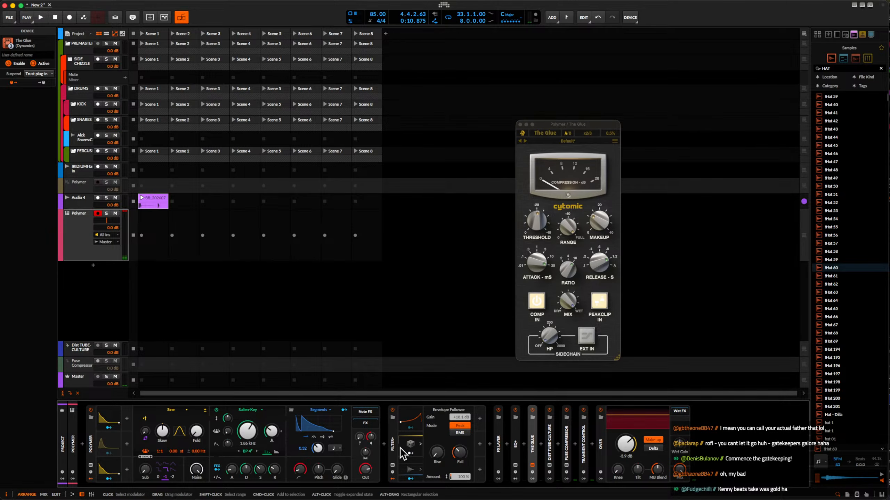
Insert the Pro-R 2 reverb between the vocoder's FX Layer and EQ+.
left_click(506, 444)
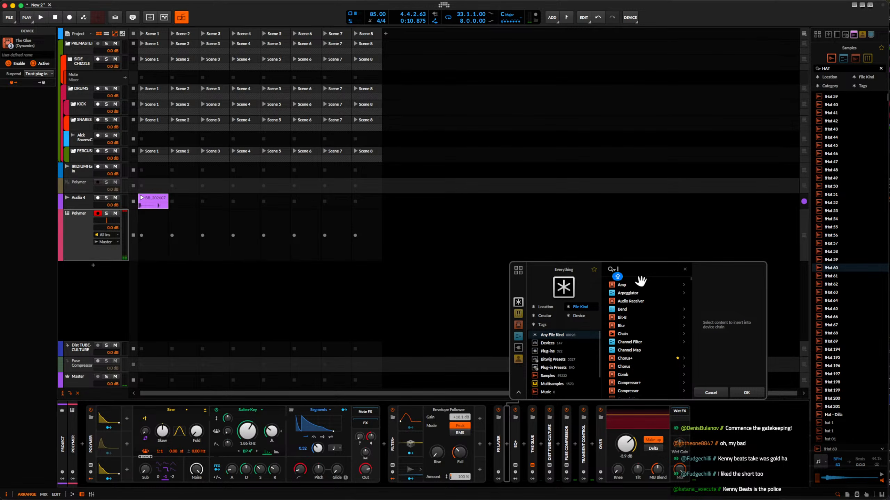
type("pro")
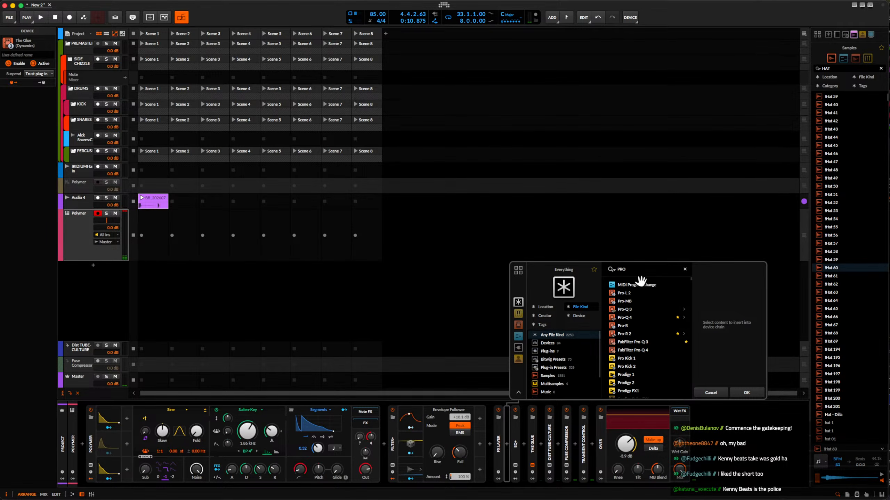
left_click(627, 335)
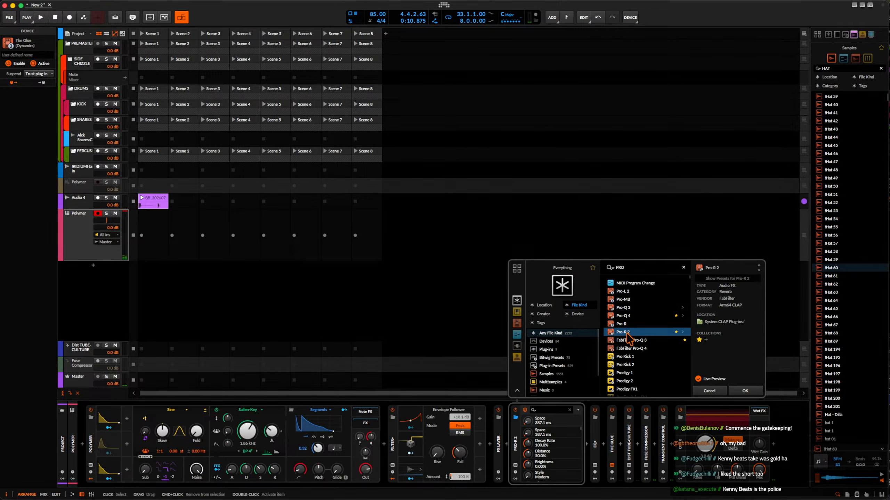
left_click(742, 391)
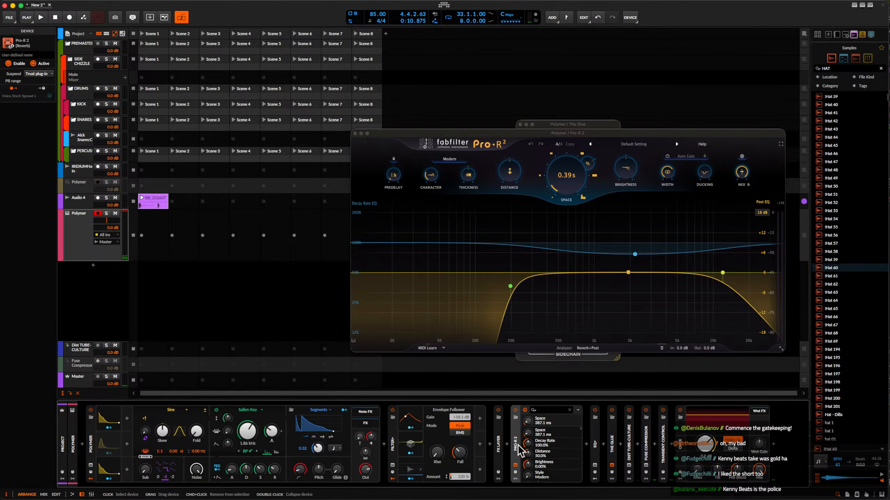
Wrap Pro-R 2 in a new FX Layer and add an empty second layer beside it.
key("super+g")
left_click(550, 423)
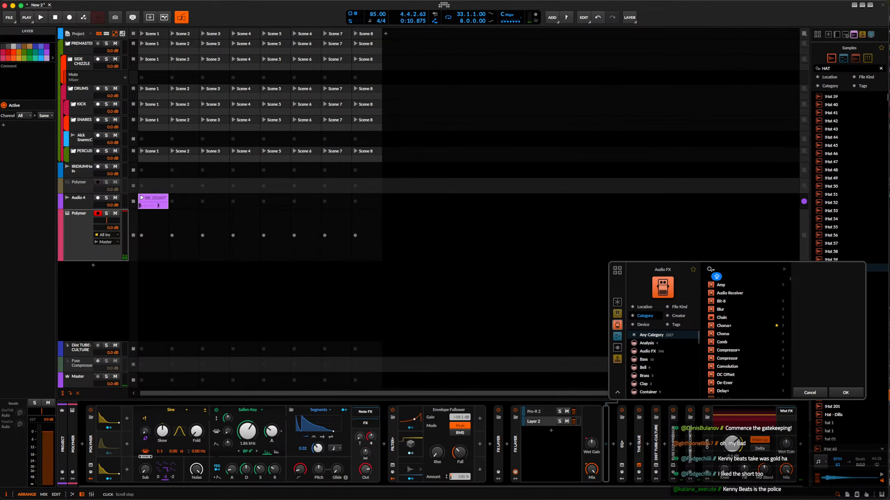
left_click(845, 389)
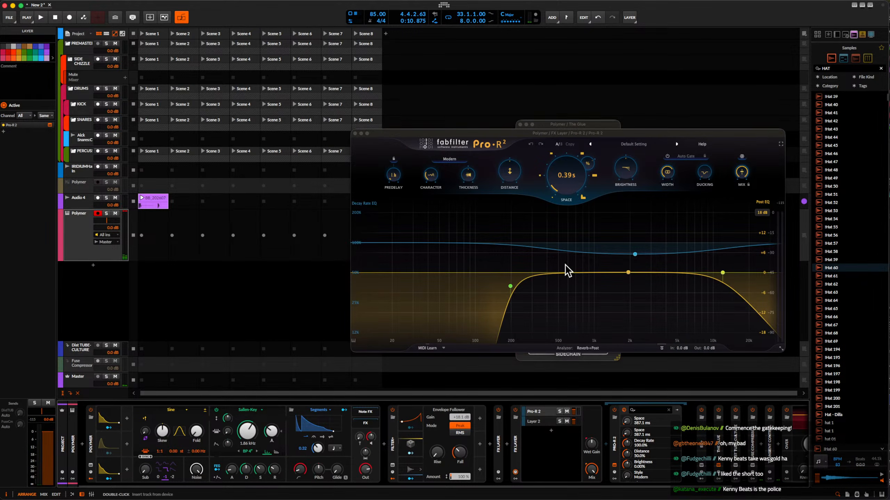
Raise Pro-R 2's Post EQ low cut to about 1 kHz and lower its layer volume to about -12 dB.
left_click_drag(510, 286, 594, 310)
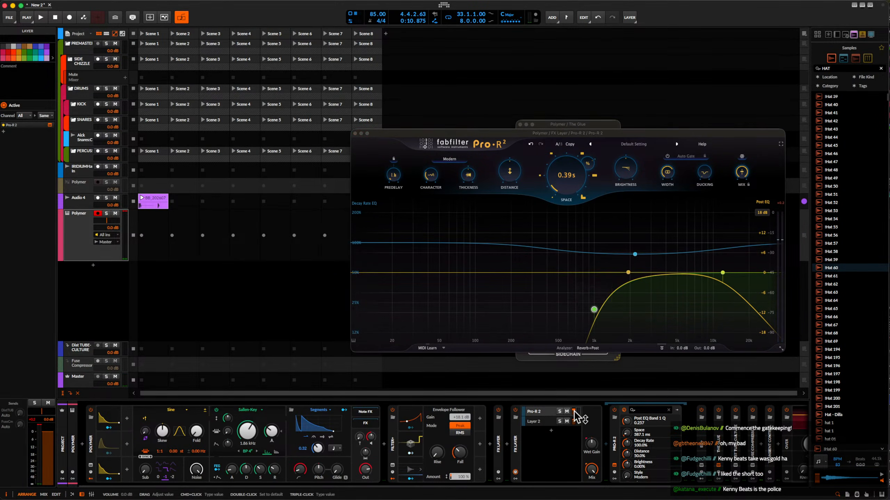
left_click_drag(575, 413, 574, 422)
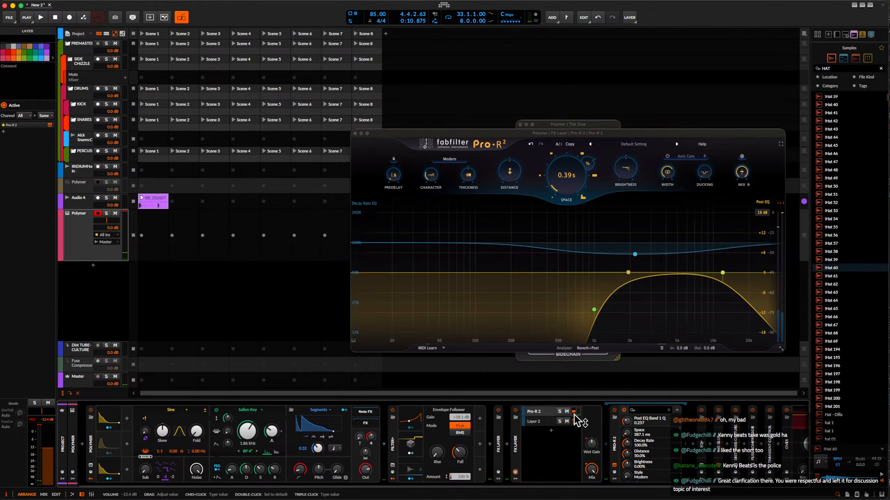
Collapse the reverb's FX Layer and close the Pro-R 2 window.
left_click(517, 435)
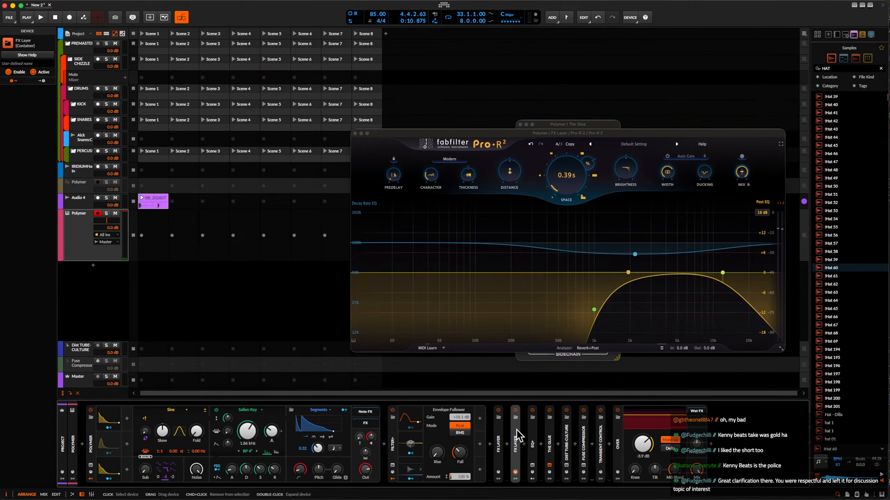
double_click(517, 465)
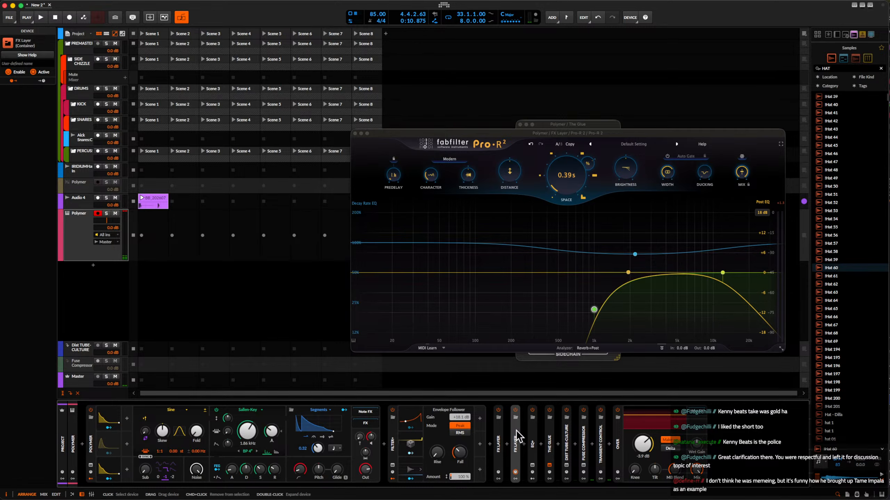
left_click(354, 133)
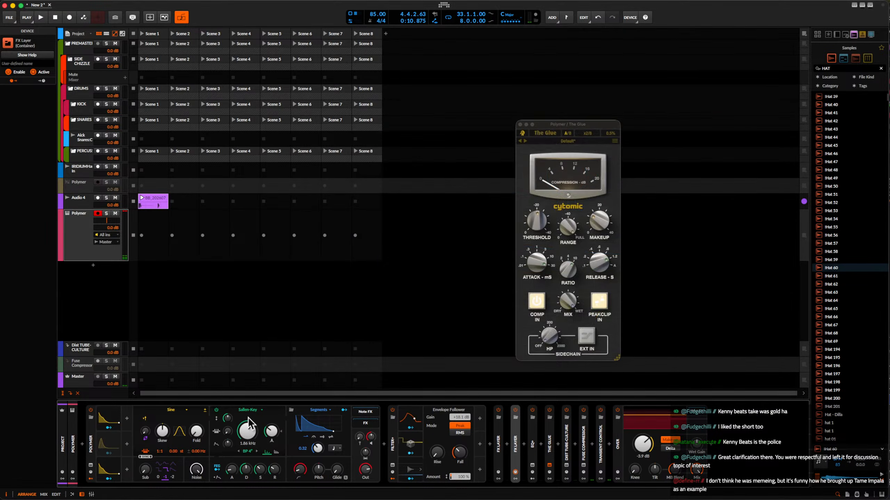
Wrap the Polymer synth in an Instrument Layer.
left_click(92, 437)
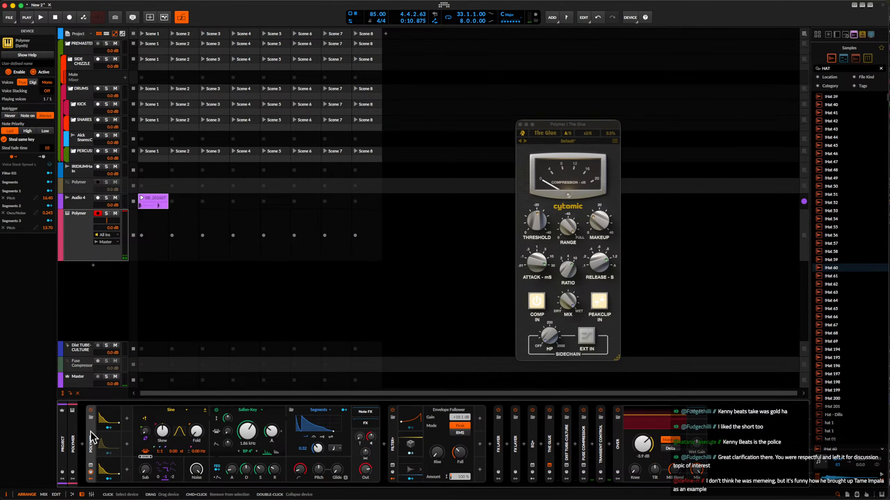
key("super+g")
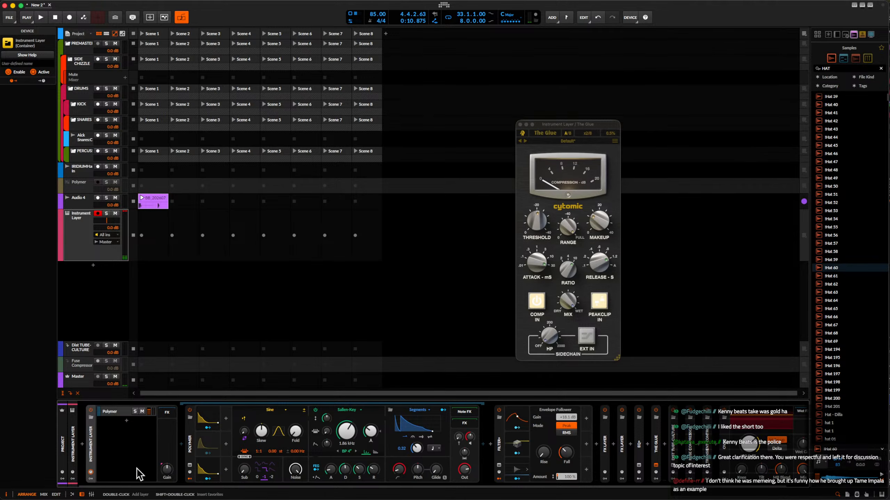
Insert a Convolution reverb between the second FX Layer and EQ+.
left_click(608, 445)
left_click(596, 444)
left_click(806, 390)
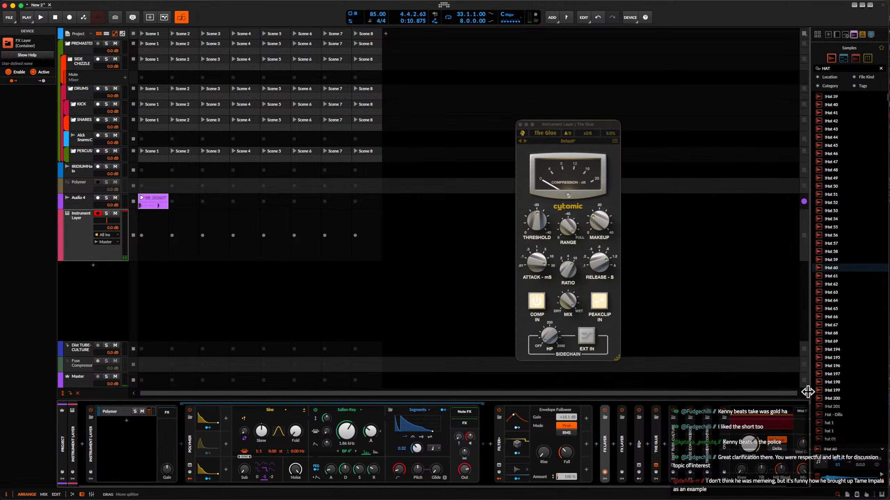
left_click(630, 444)
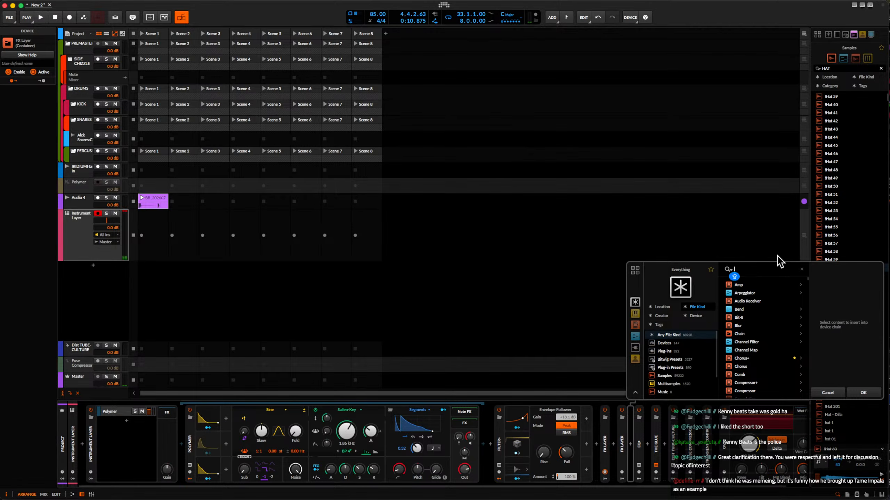
type("convo")
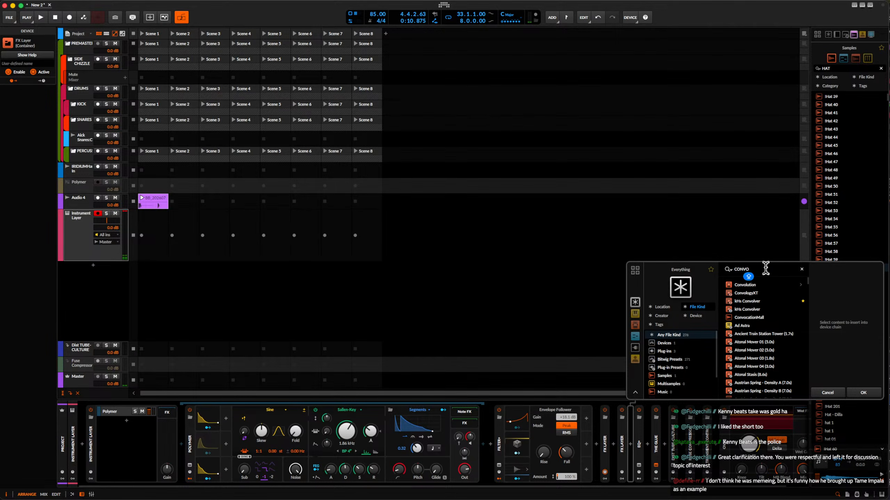
left_click(756, 285)
left_click(863, 393)
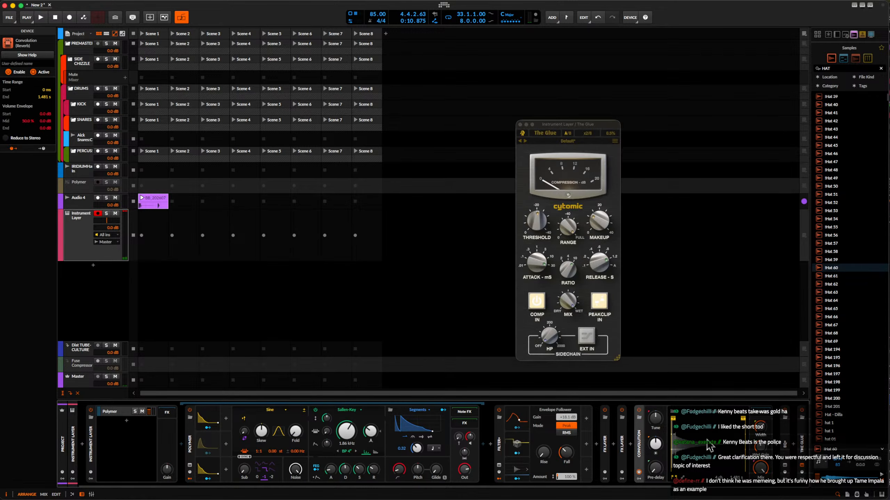
Wrap the Convolution in a new FX Layer and add an empty second layer.
key("super+g")
left_click(674, 422)
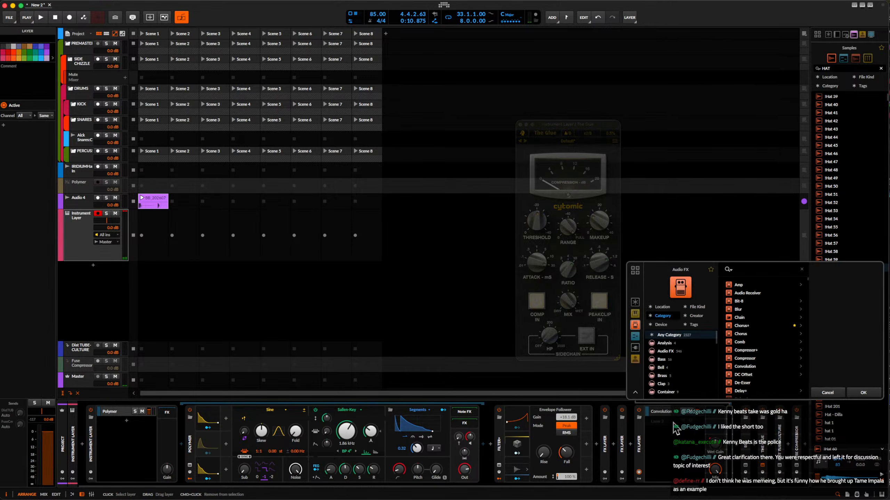
left_click(851, 394)
scroll(669, 417, "right", 5)
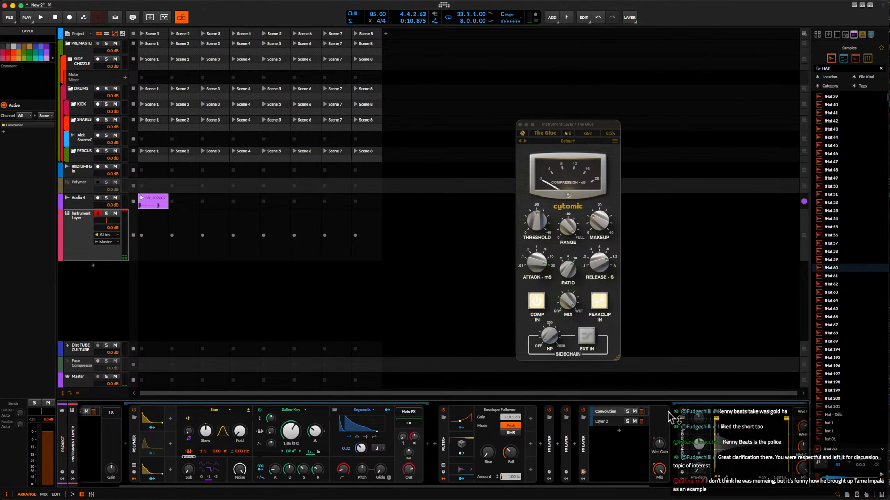
left_click(533, 426)
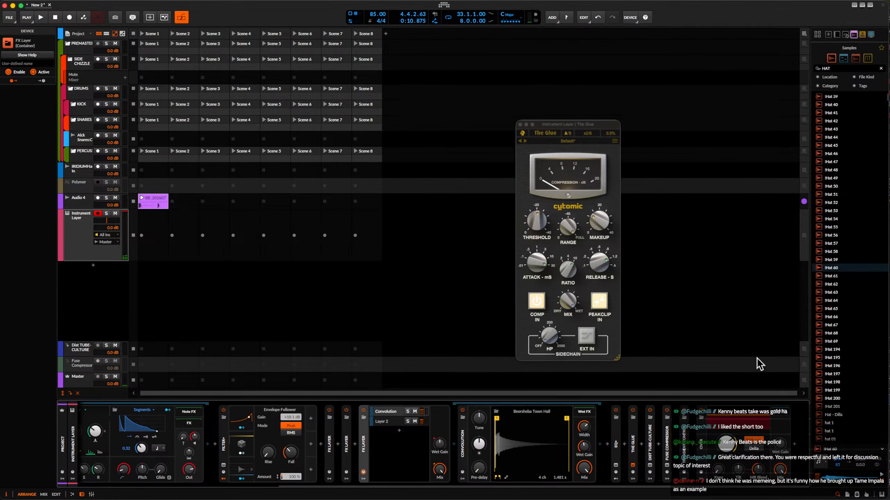
scroll(838, 327, "down", 15)
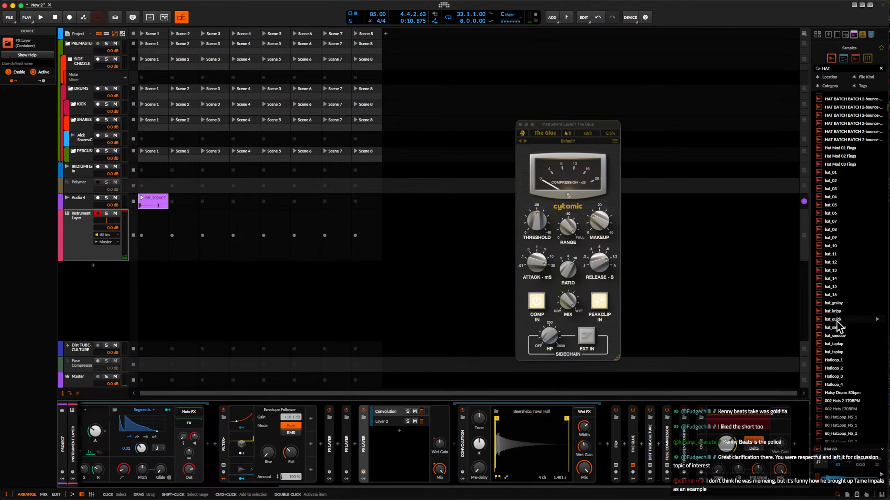
scroll(838, 327, "down", 12)
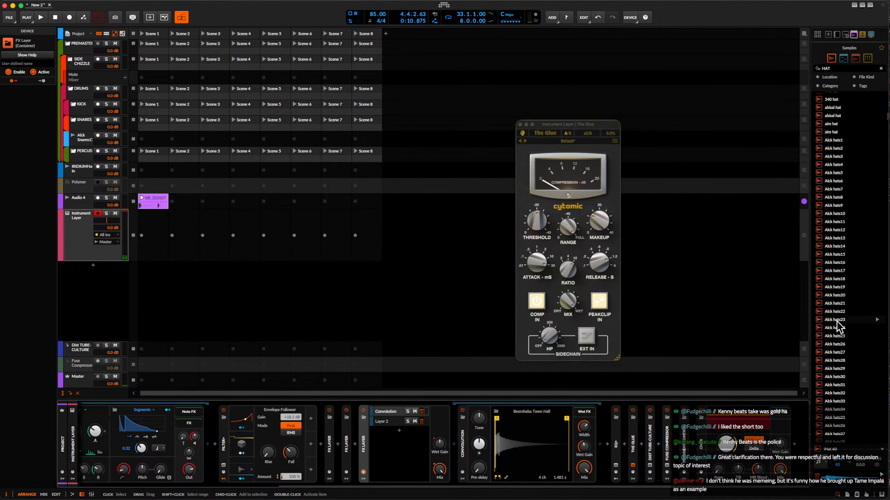
scroll(838, 333, "up", 10)
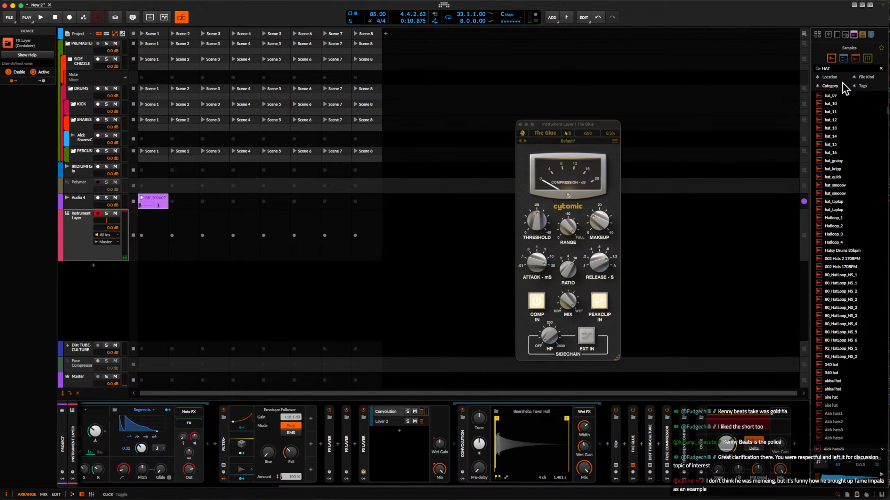
left_click(835, 68)
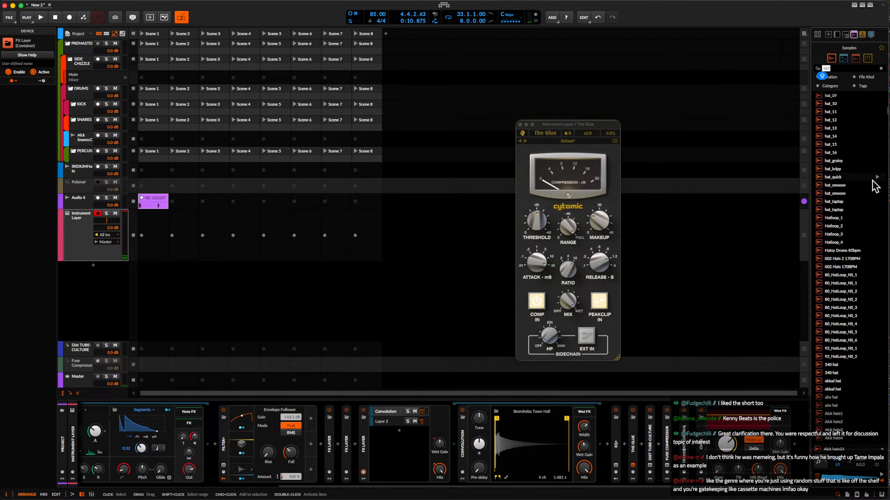
Delete the FX Layer that contains the Convolution.
left_click(367, 434)
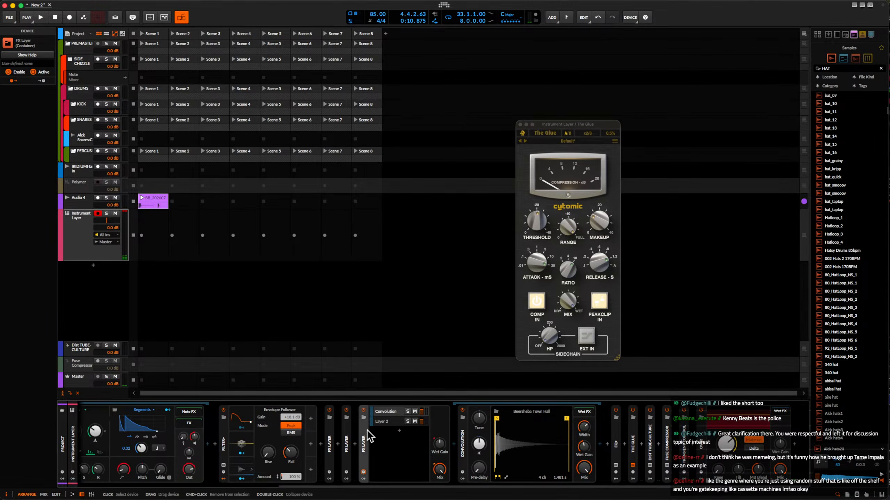
key("Delete")
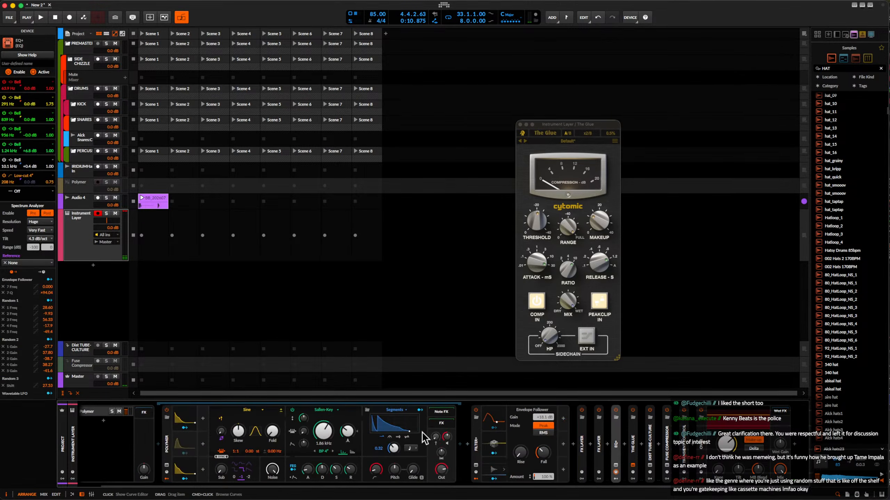
Insert a Mid-Side Split between the two FX Layers.
left_click(589, 445)
type("MID")
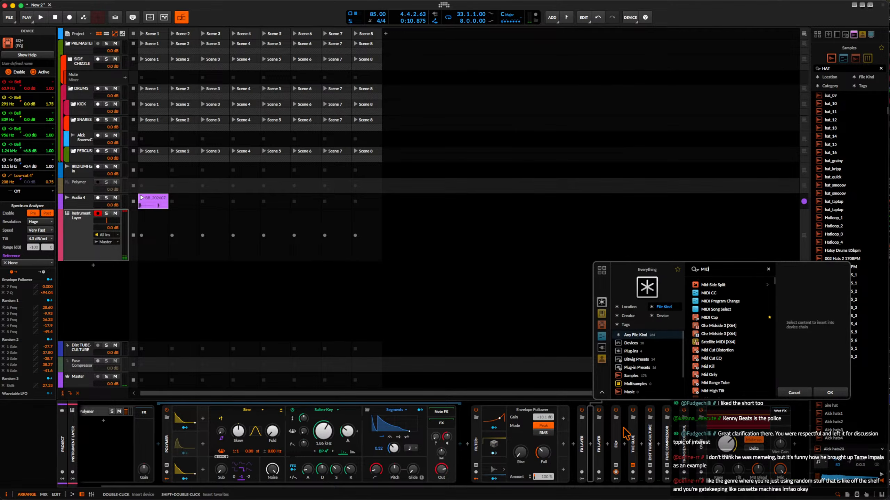
left_click(713, 285)
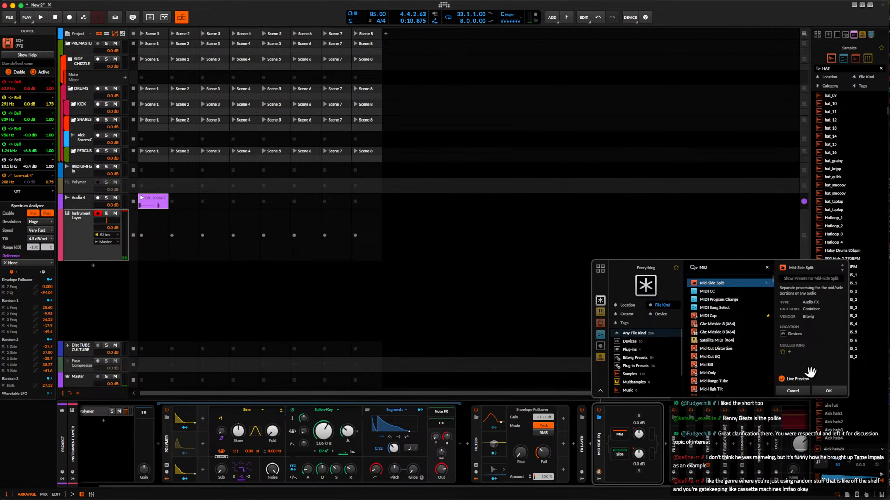
left_click(828, 391)
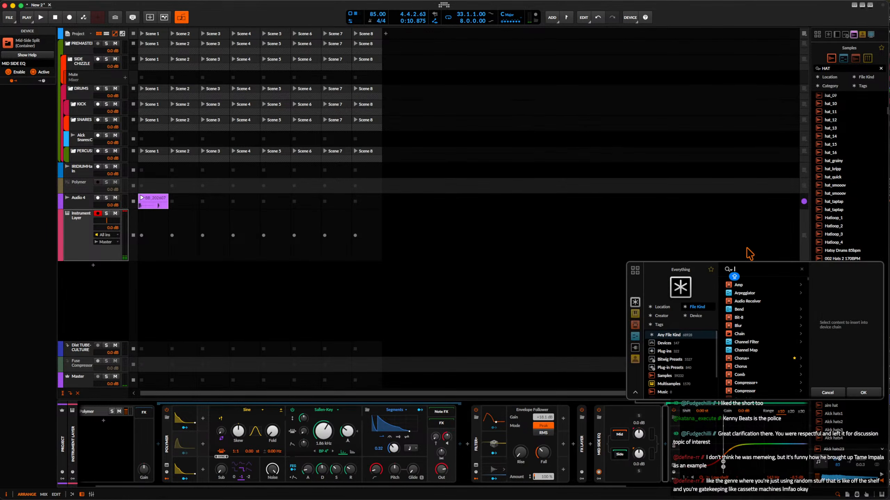
Insert a Convolution reverb before the EQ+ in the Mid-Side Split's side chain.
type("convo")
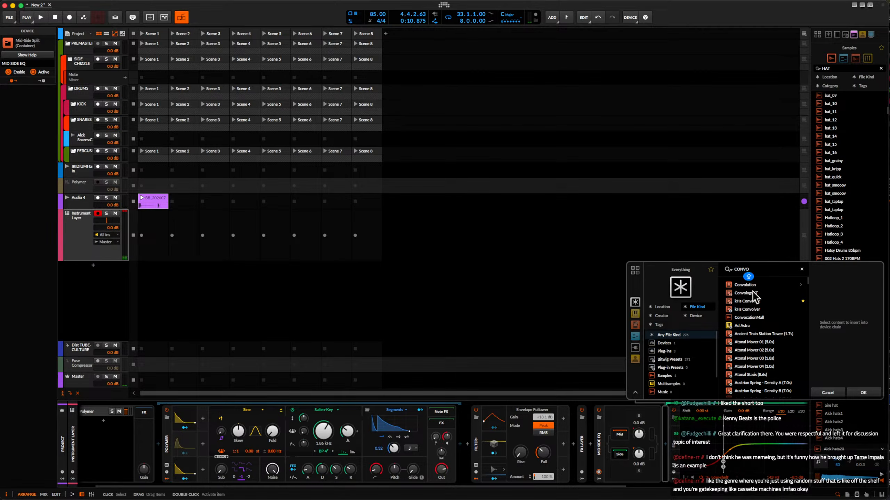
left_click(749, 284)
left_click(862, 391)
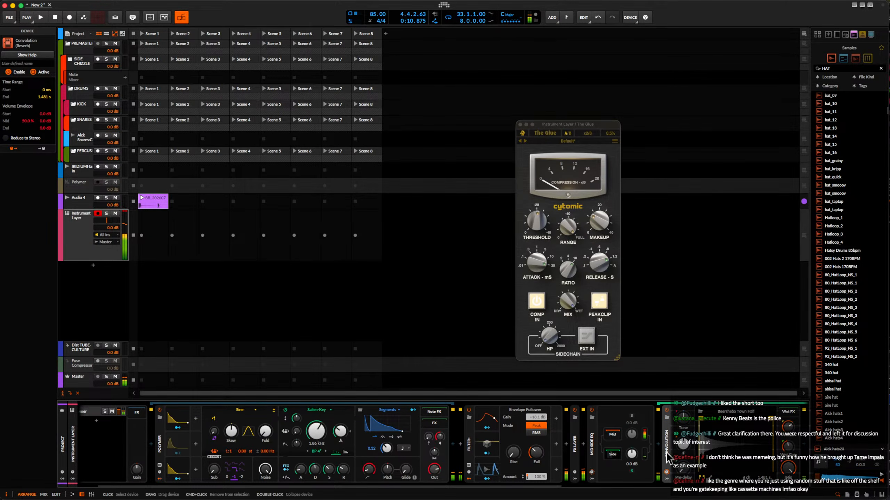
Insert the kHs Bitcrush plug-in between the Convolution and the EQ+ in the Mid-Side Split's side chain.
scroll(661, 451, "right", 5)
left_click(521, 446)
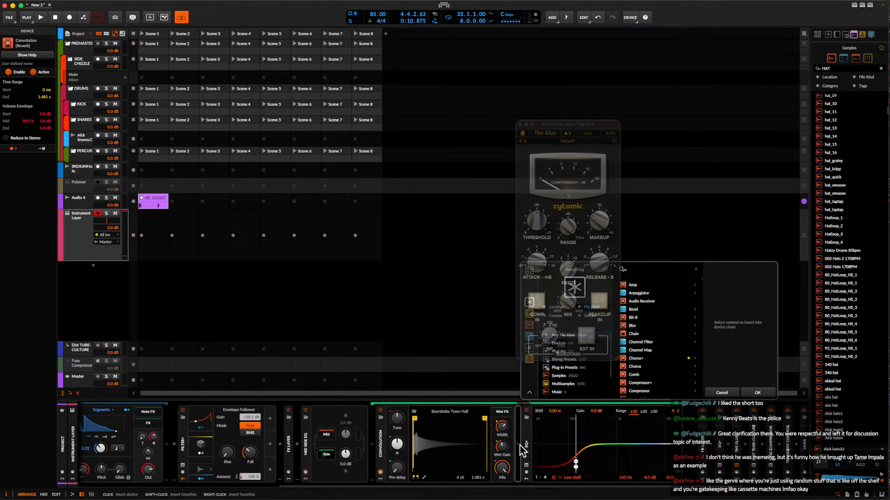
type("bit")
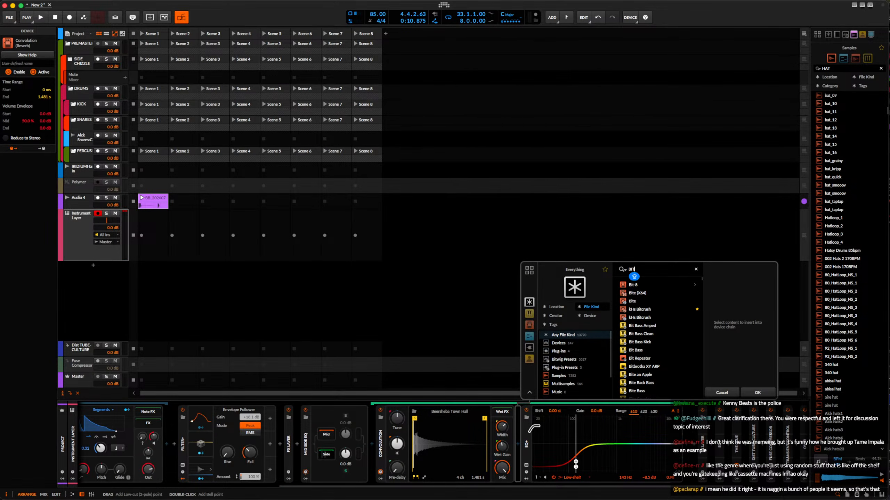
type("b")
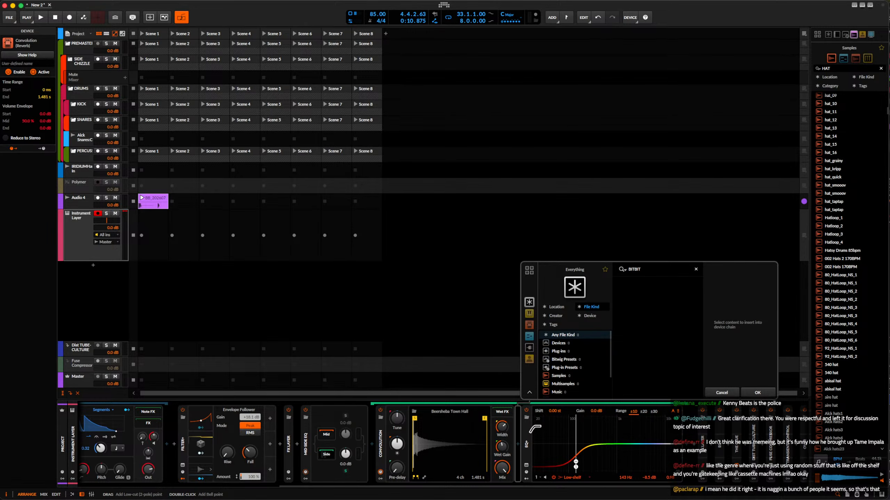
key("BackSpace")
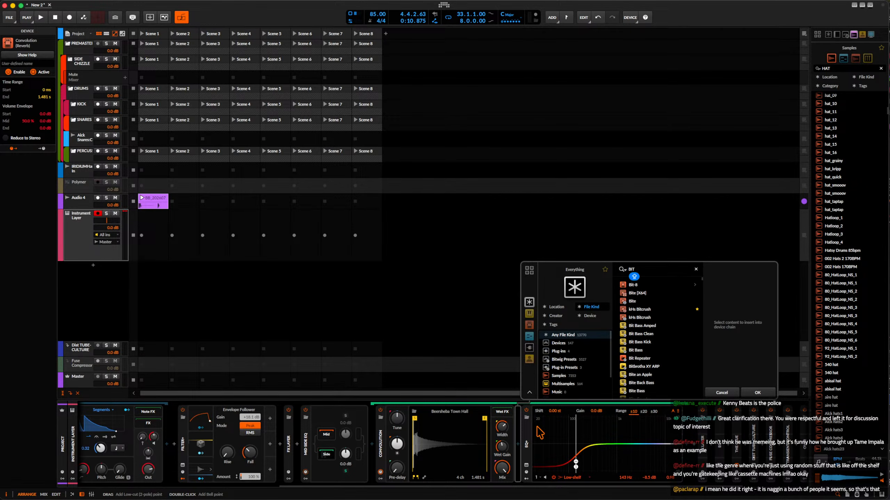
left_click(638, 314)
left_click(757, 393)
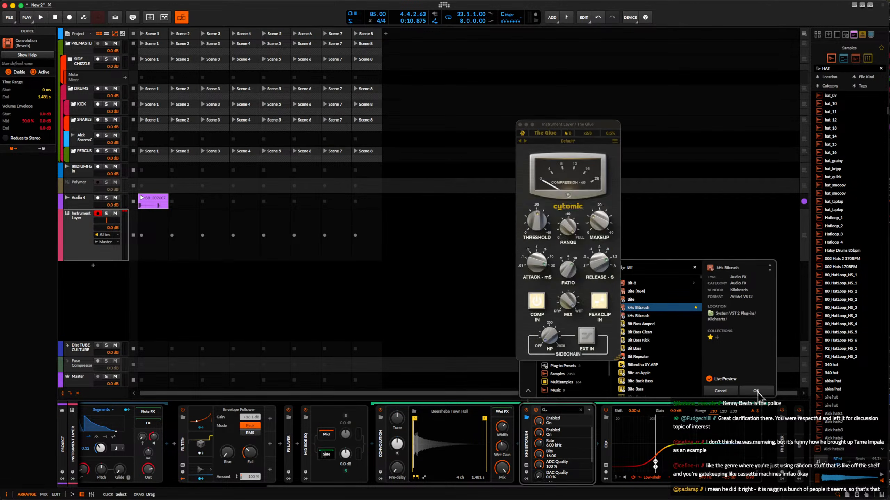
Set the Bitcrush to a 44.1 kHz rate, 5.79 bits and a 66 % mix.
left_click_drag(566, 212, 566, 185)
left_click_drag(567, 246, 567, 284)
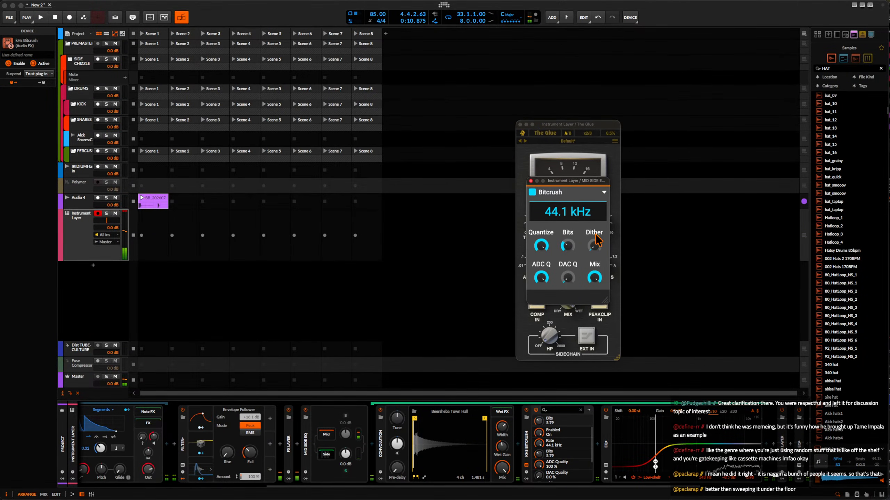
left_click(531, 181)
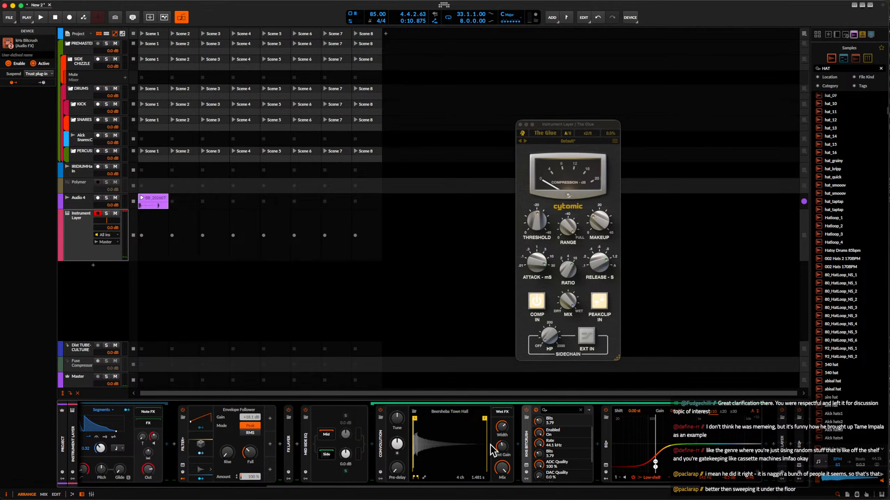
left_click(526, 465)
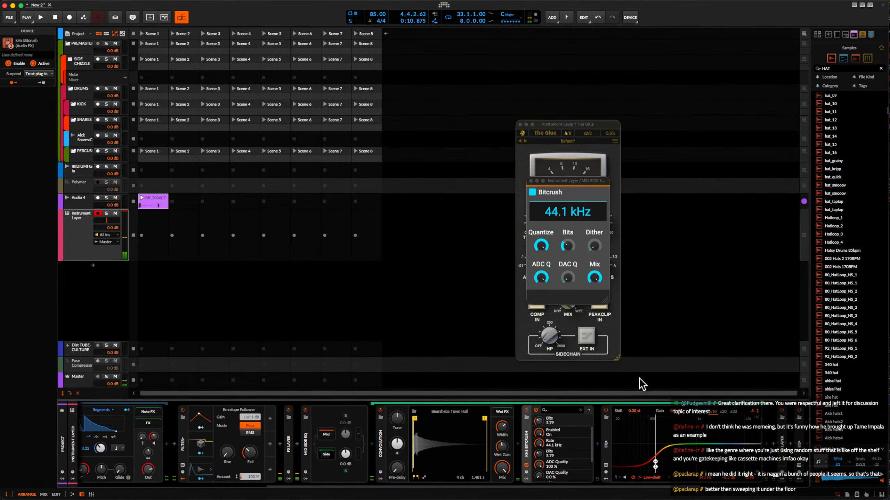
left_click_drag(594, 277, 594, 291)
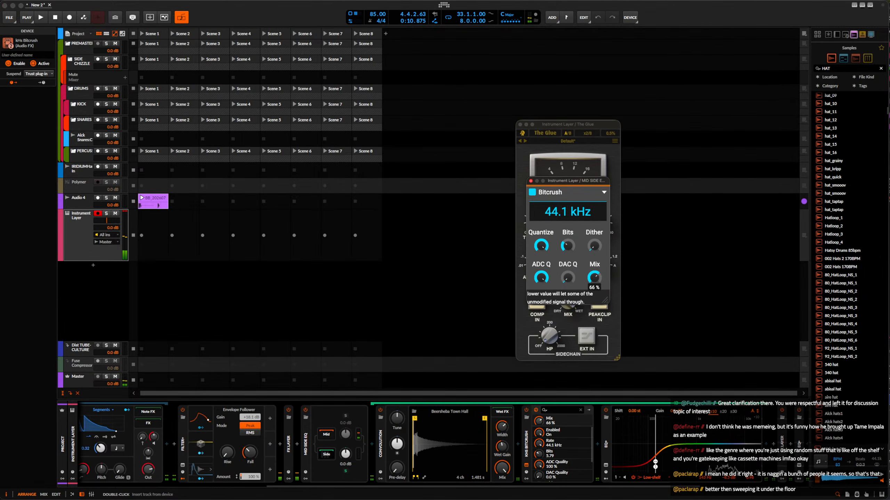
In the side chain's EQ+, shift the low-shelf band higher in frequency and add a bell cut of about -4.7 dB at 751 Hz.
left_click_drag(655, 467, 676, 468)
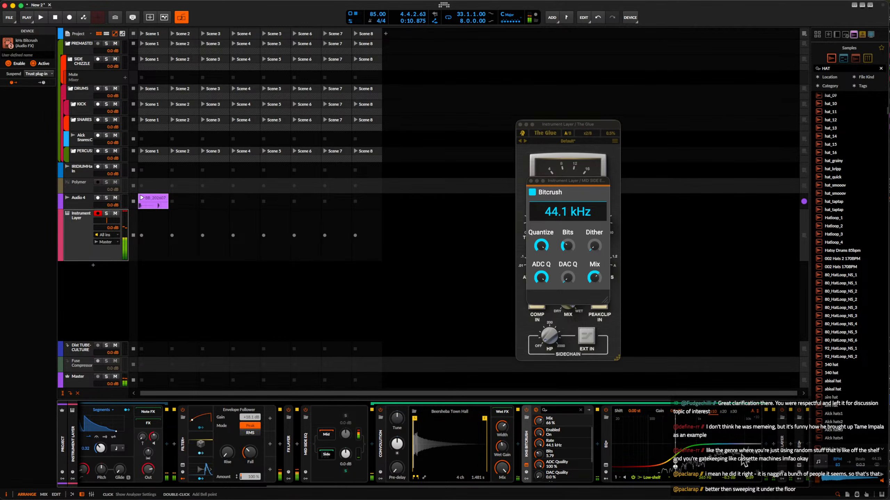
left_click_drag(695, 443, 694, 465)
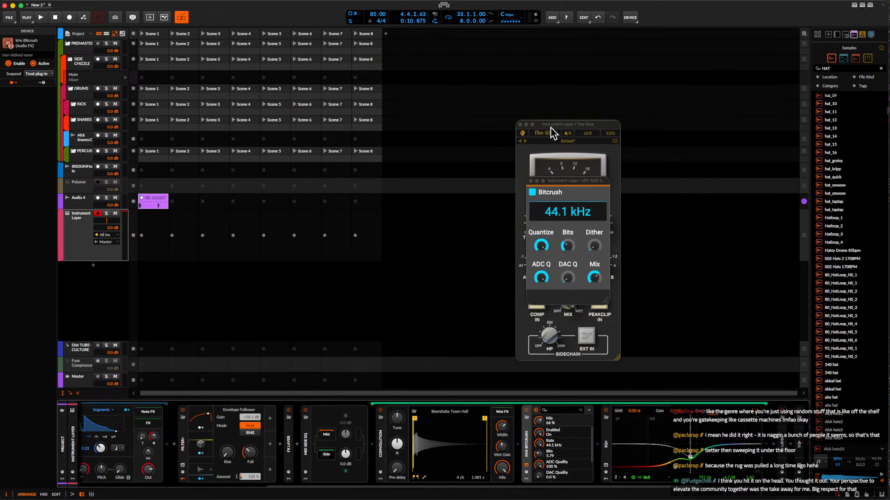
Close the open plug-in windows and collapse the Bitcrush, Convolution and Mid-Side Split devices.
left_click(530, 181)
left_click(527, 124)
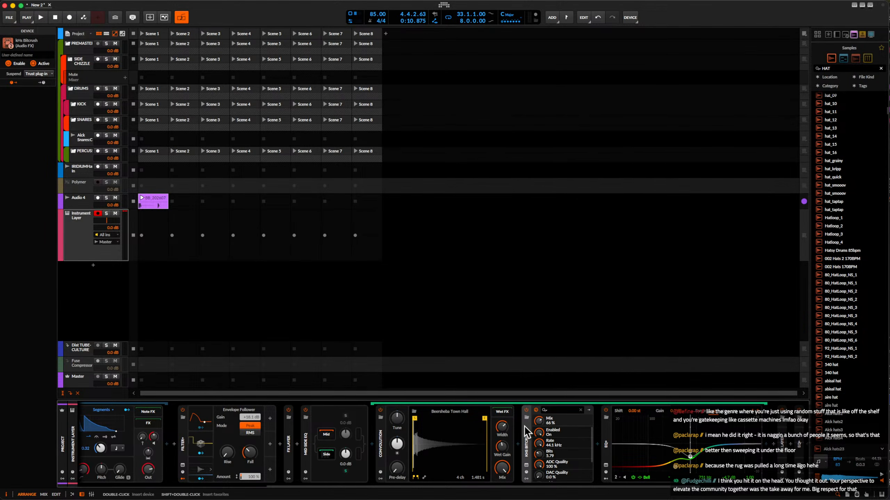
double_click(529, 438)
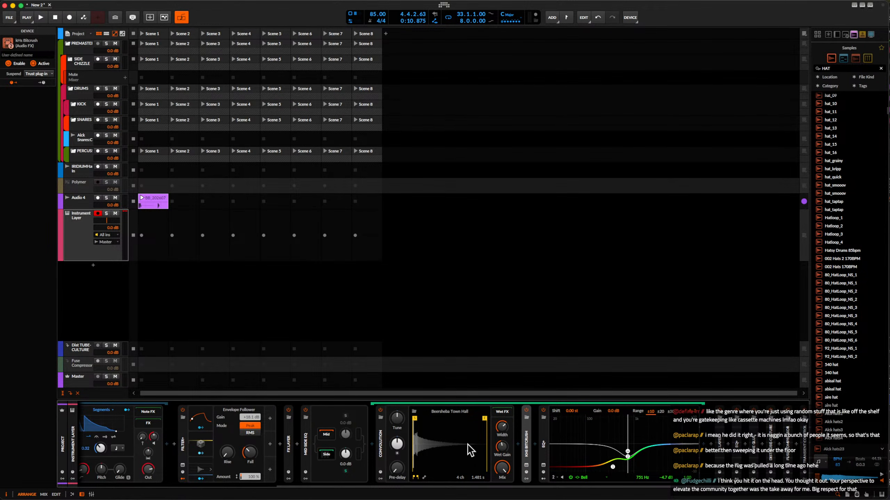
double_click(382, 437)
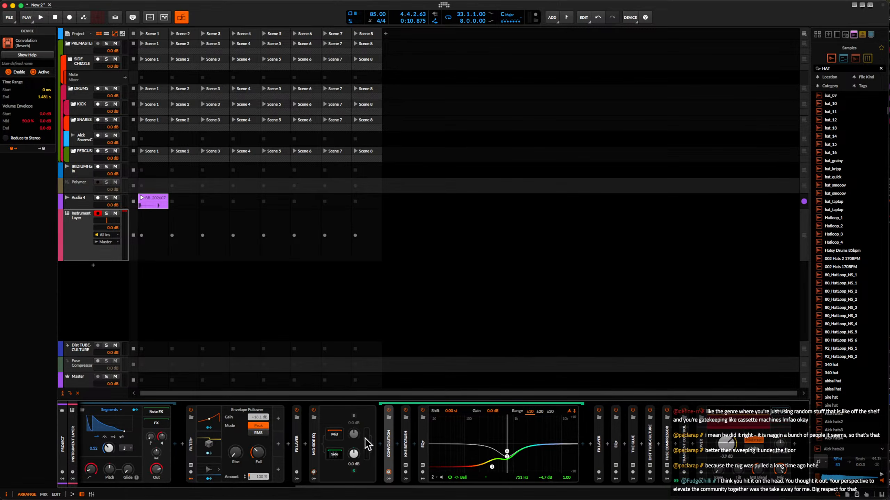
double_click(318, 445)
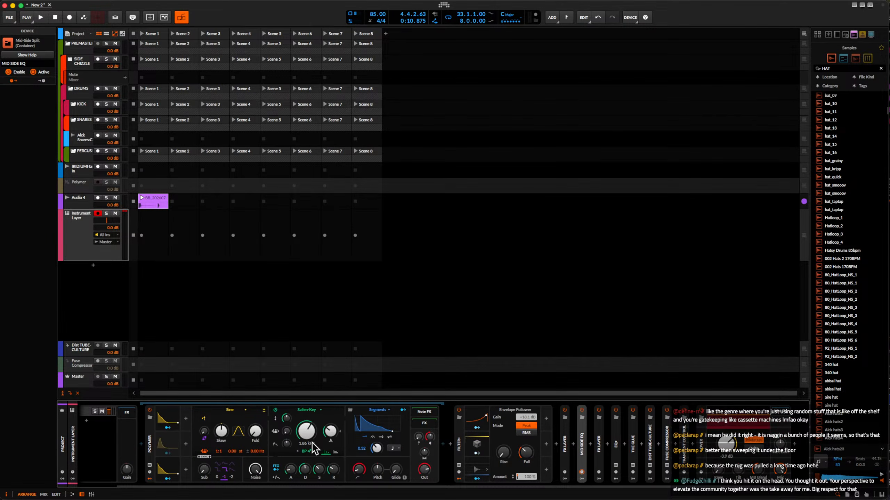
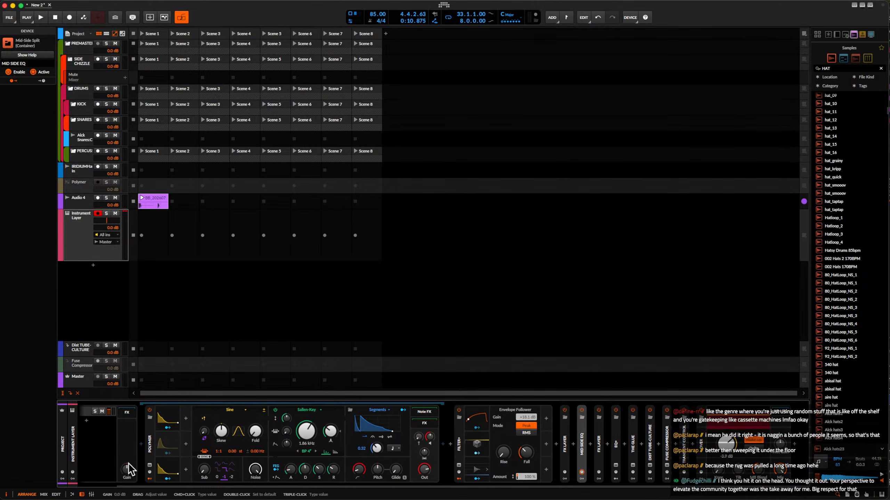
Add a Sampler as a second layer beside Polymer in the Instrument Layer.
scroll(129, 463, "left", 2)
left_click(126, 420)
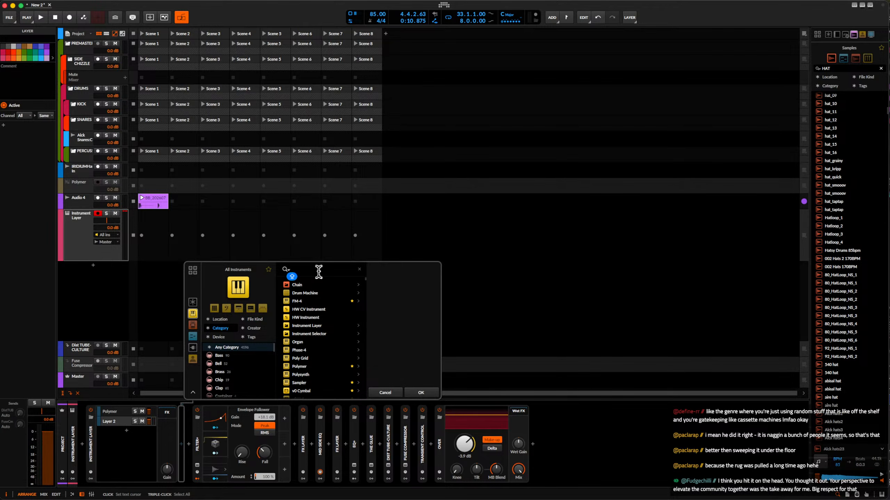
type("sampler")
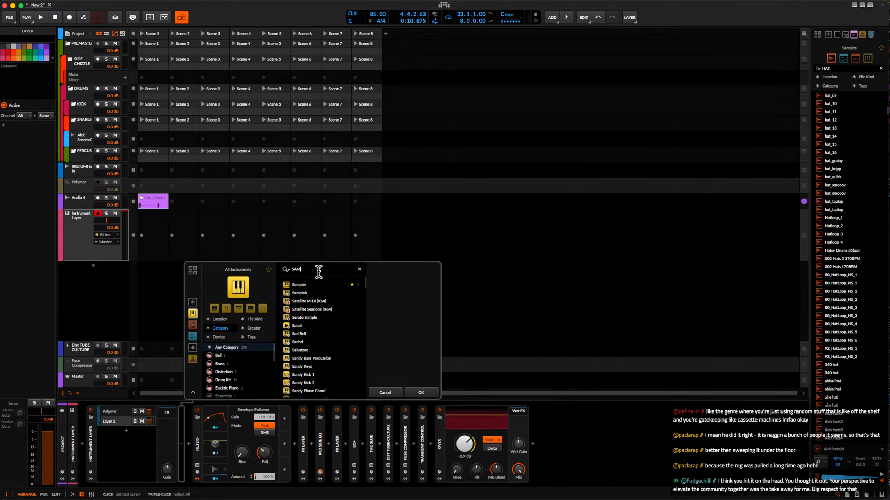
left_click(431, 391)
Create a new instrument track below the Instrument Layer track and insert the Phase Plant synth on it.
left_click(78, 232)
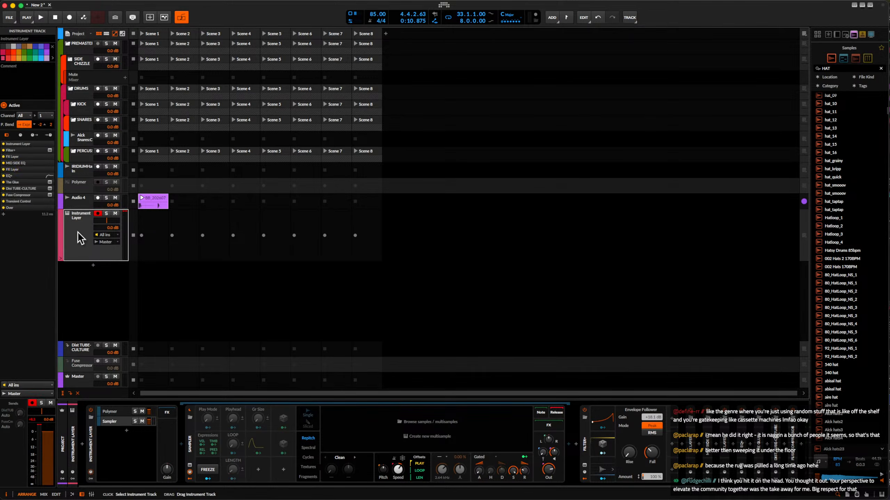
key("super+t")
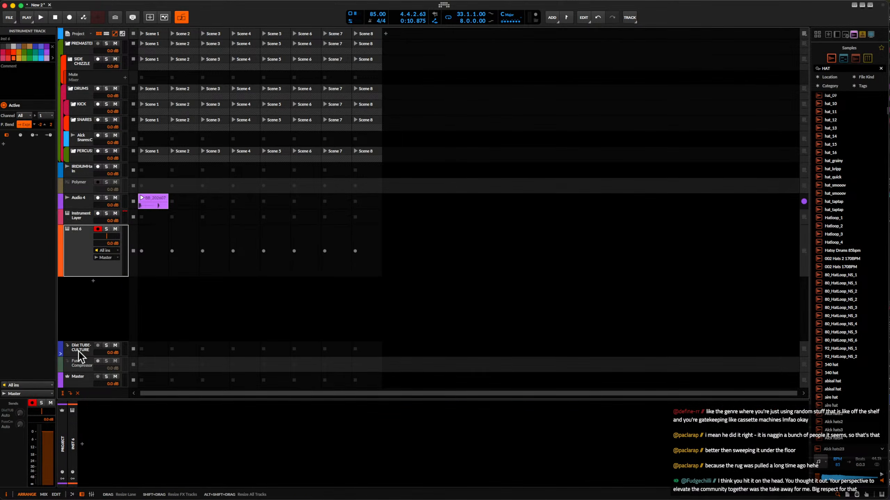
left_click(82, 444)
type("PHASE")
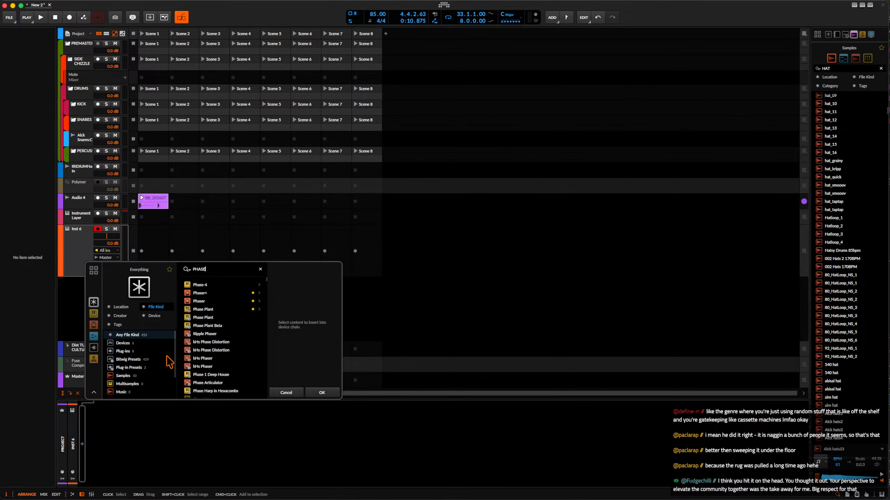
left_click(207, 309)
left_click(320, 390)
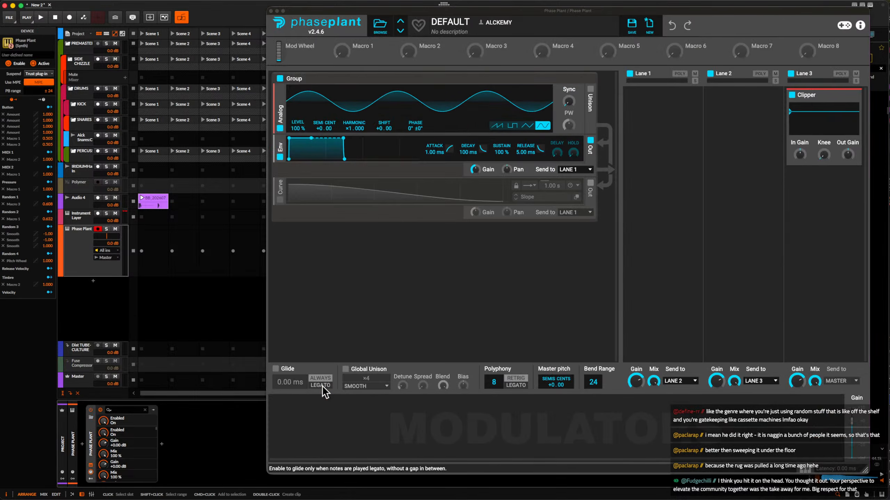
Search the Phase Plant presets for PERC and load the wonky perc preset.
left_click(379, 32)
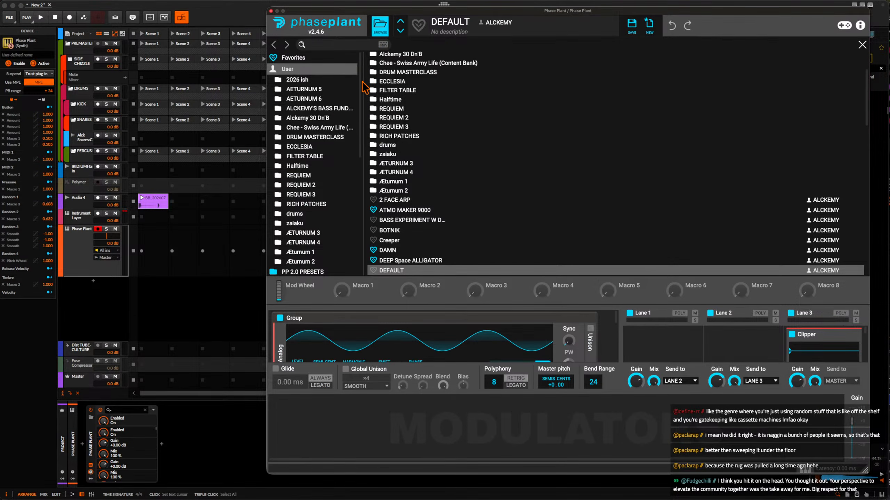
left_click(345, 45)
type("PERC")
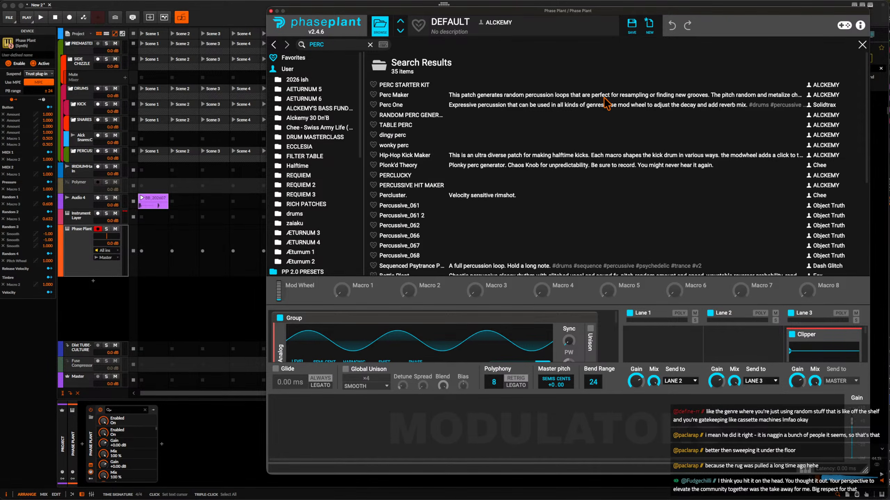
scroll(567, 130, "down", 5)
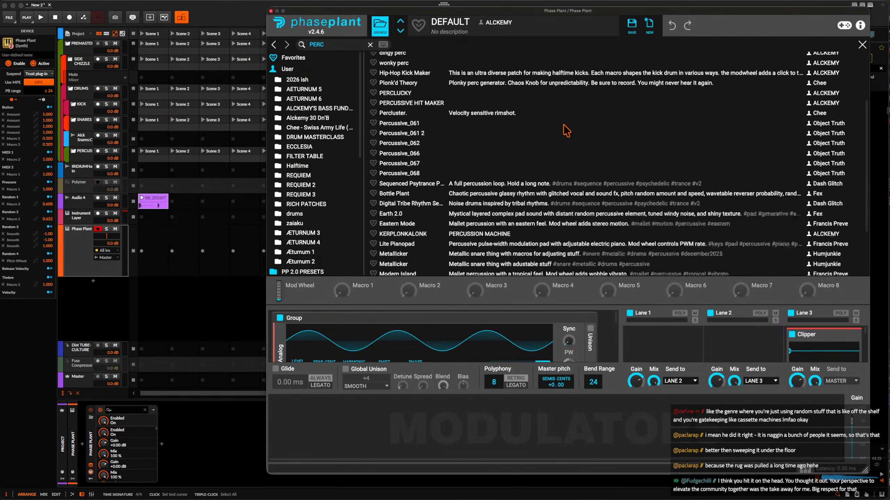
scroll(566, 130, "down", 2)
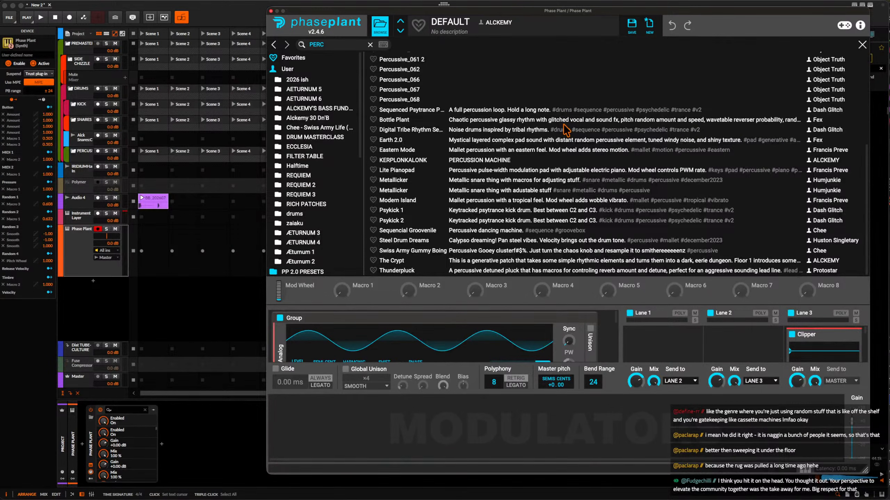
scroll(559, 127, "up", 7)
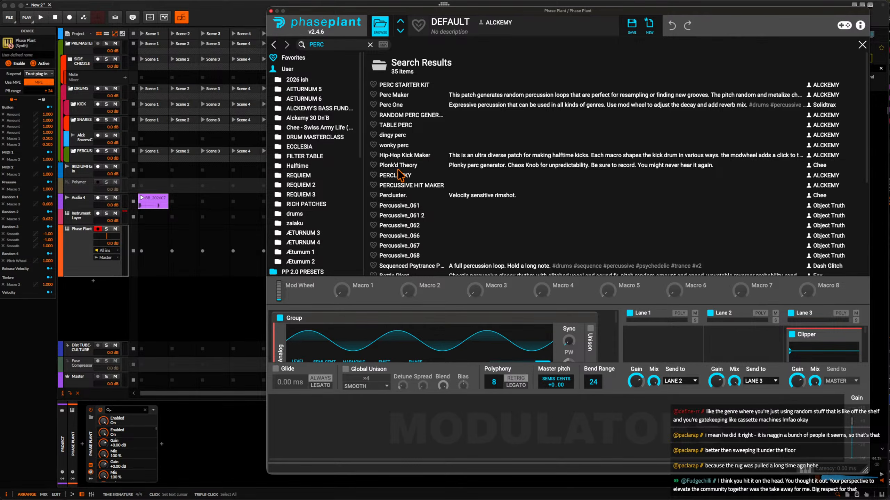
left_click(400, 147)
left_click(379, 27)
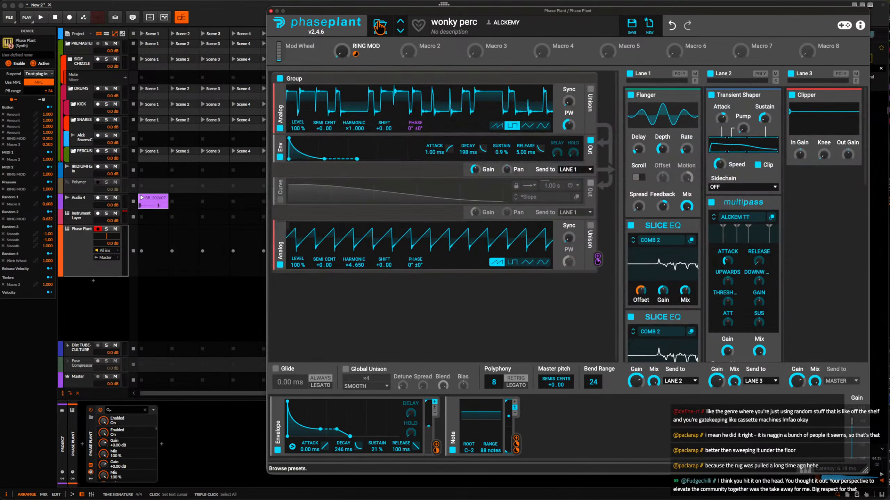
left_click(380, 27)
left_click(380, 26)
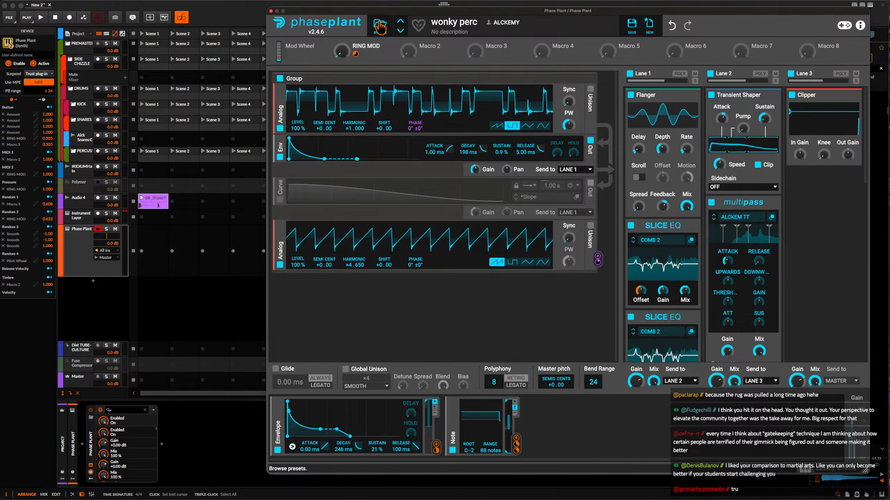
Load the PERCLUCKY preset in Phase Plant and close the plug-in window.
left_click(375, 21)
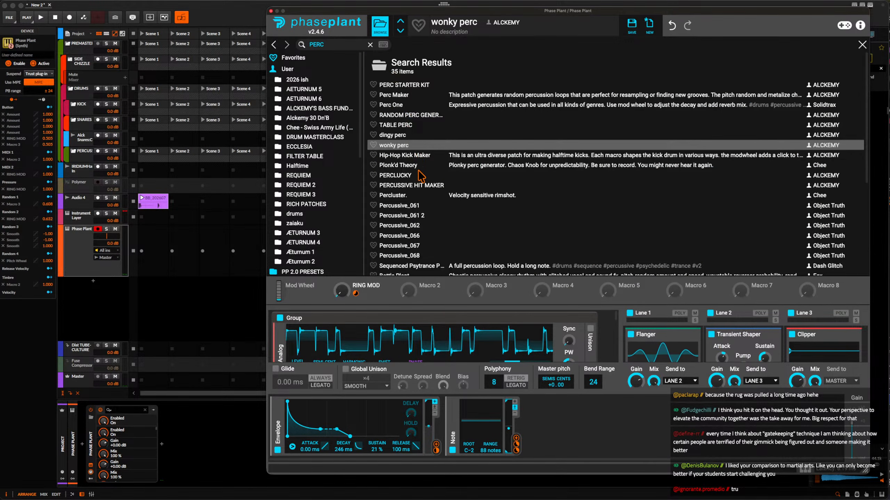
left_click(417, 175)
left_click(385, 28)
mouse_move(418, 60)
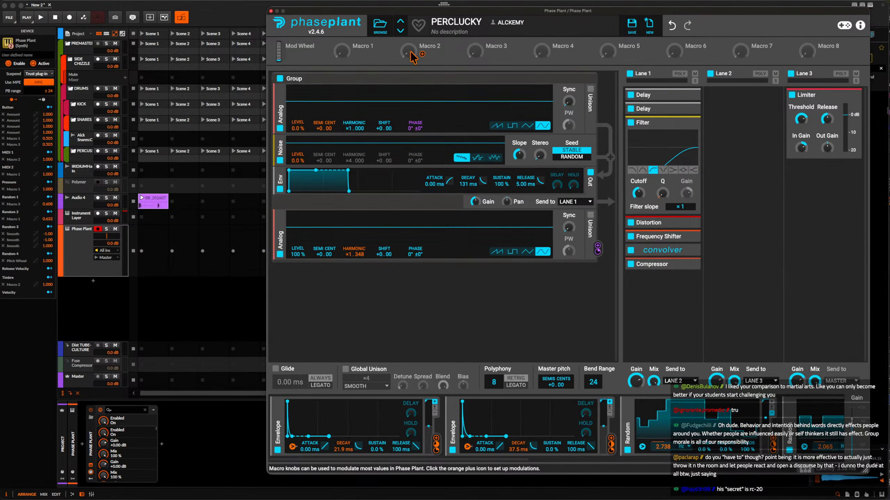
left_click(277, 12)
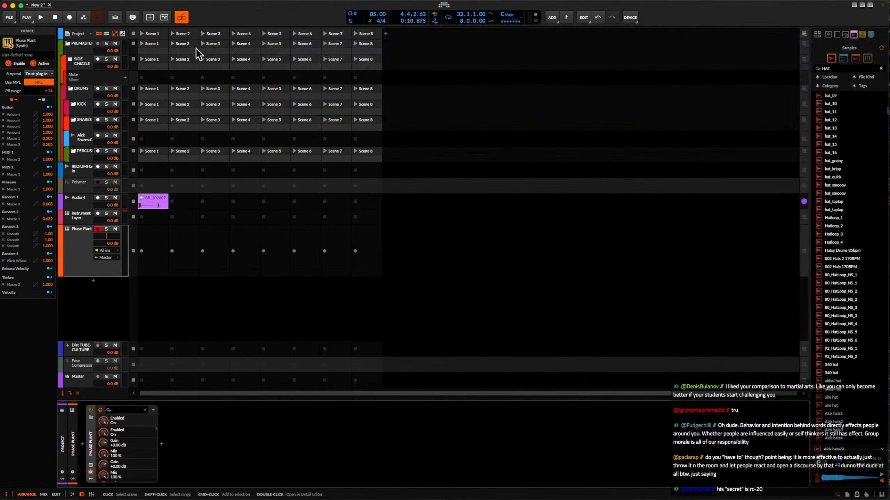
Show the arranger timeline next to the clip launcher and add an audio track below the Phase Plant track.
left_click(84, 64)
left_click(105, 34)
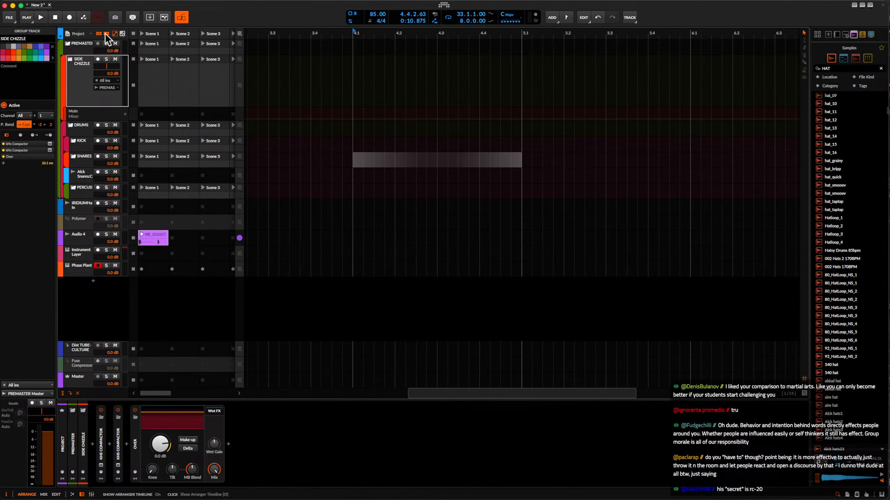
left_click(83, 270)
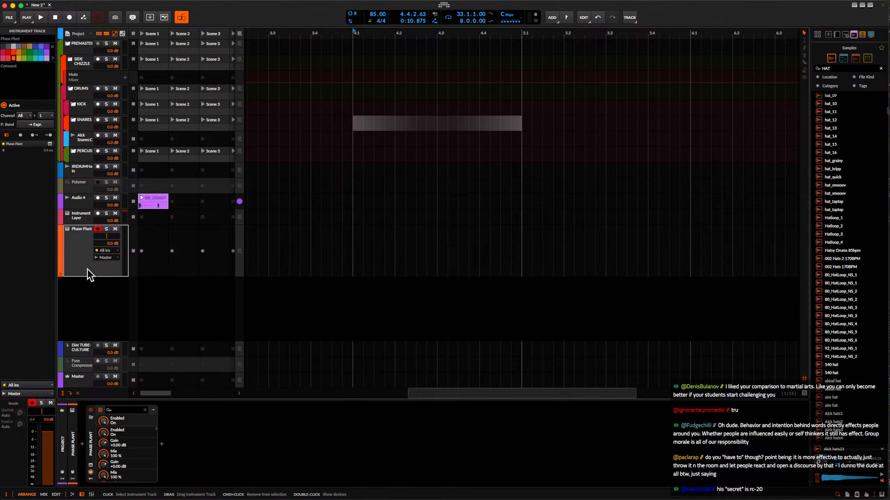
key("super+t")
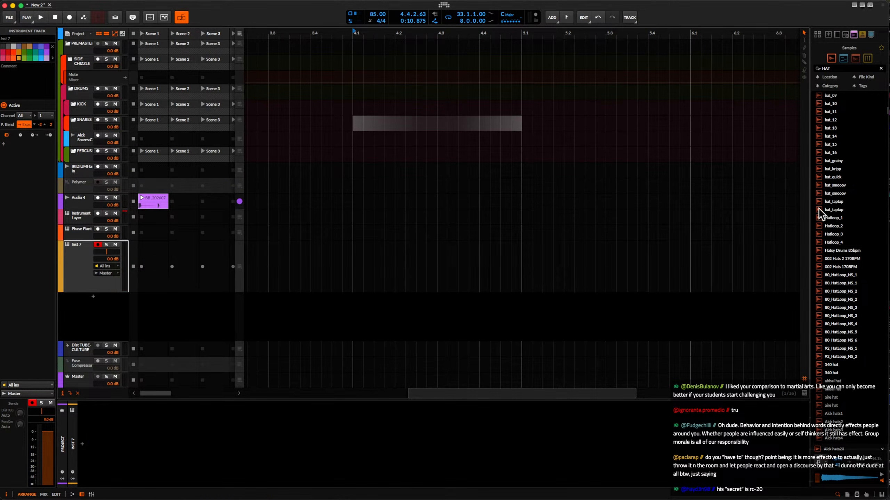
key("super+z")
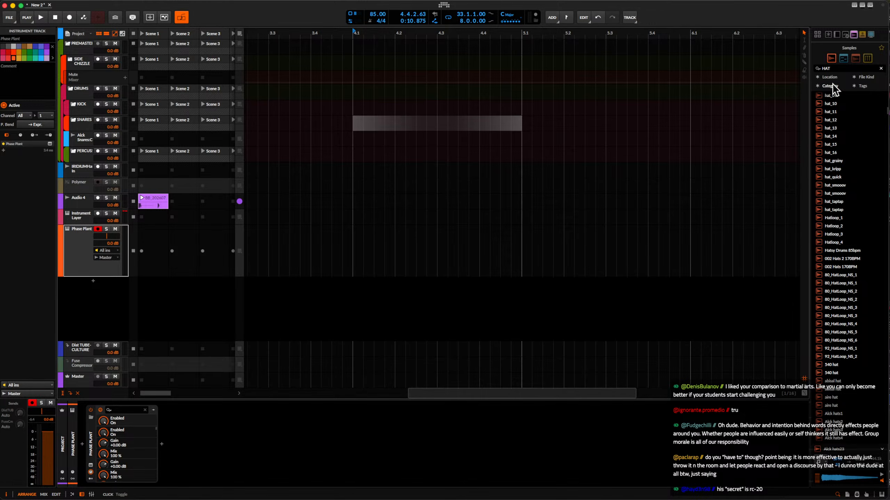
key("super+shift+t")
Search the samples for DRUM LOOP and place ANDROMEDA DRUM LOOP 6 at bar 5 on the new audio track.
left_click(825, 68)
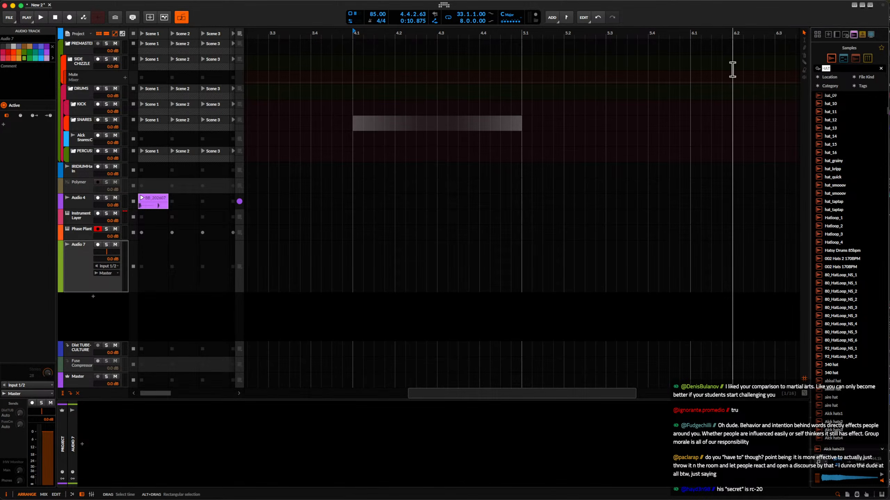
type("LOOP")
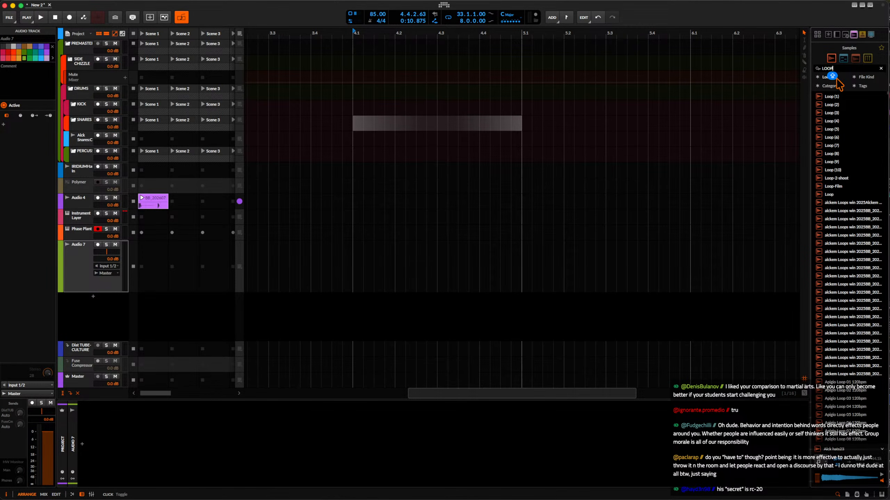
type("DRUM LOO")
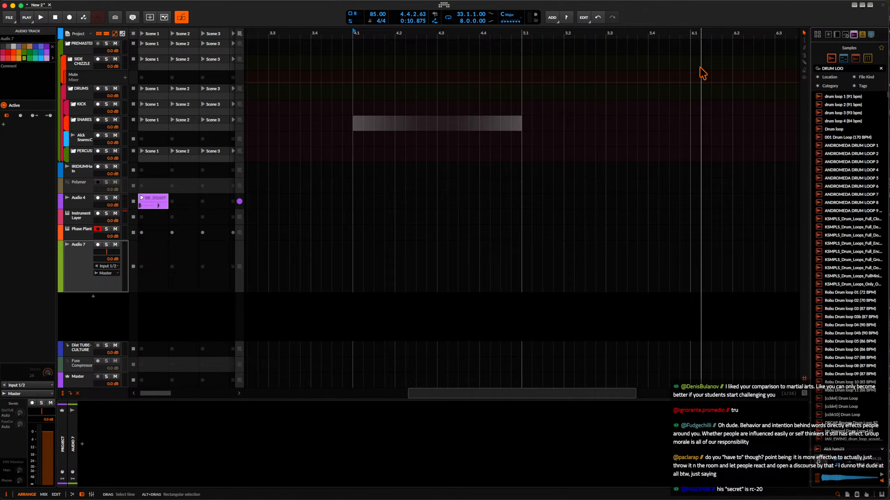
left_click(855, 187)
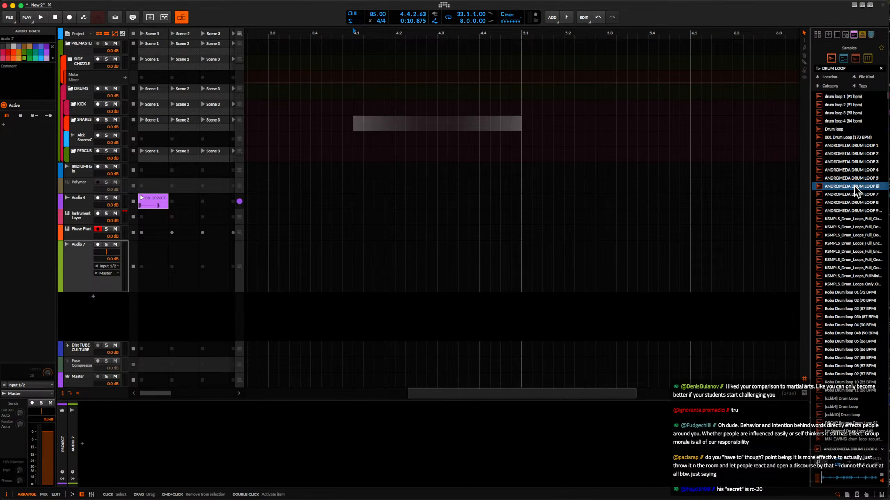
left_click_drag(856, 189, 523, 291)
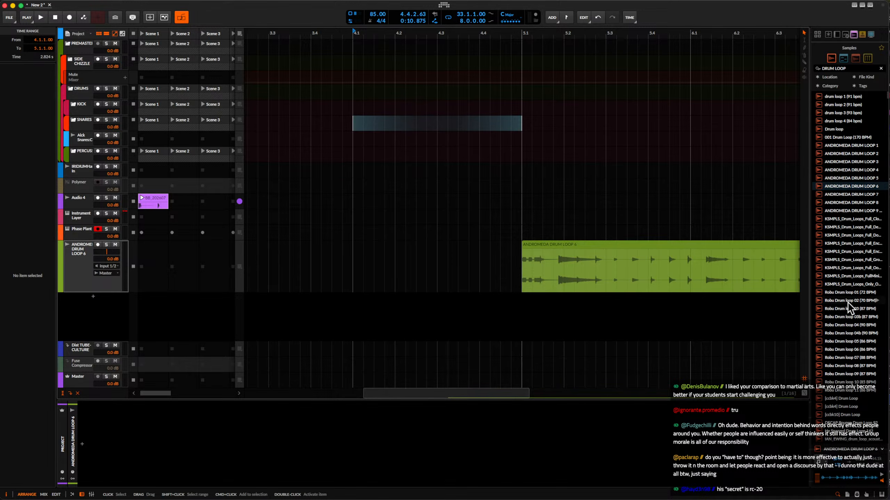
Place Robu Drum loop 03 (87 BPM) at bar 5 on a new track below the Andromeda loop and select its clip.
left_click_drag(847, 311, 525, 308)
scroll(582, 311, "right", 3)
scroll(574, 312, "down", 5)
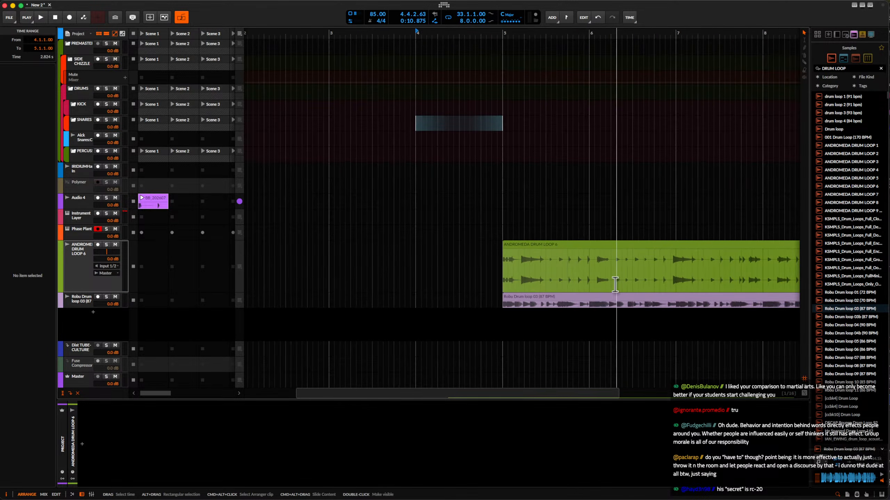
left_click(537, 296)
scroll(539, 297, "down", 3)
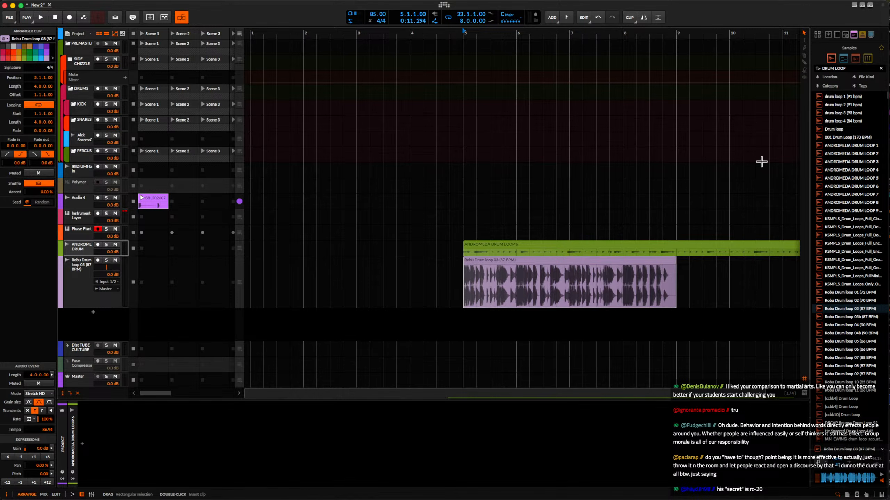
Search the sample library for CHORD, and broaden the search to the single letter Z.
left_click(853, 69)
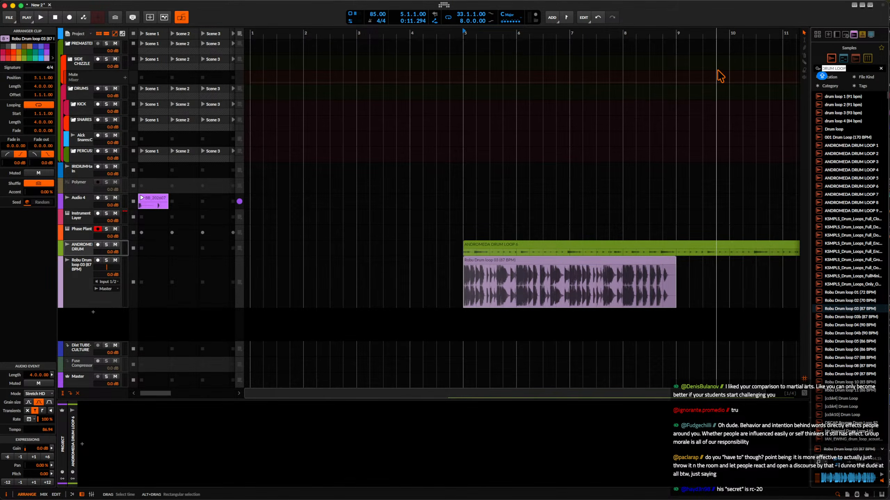
type("chord")
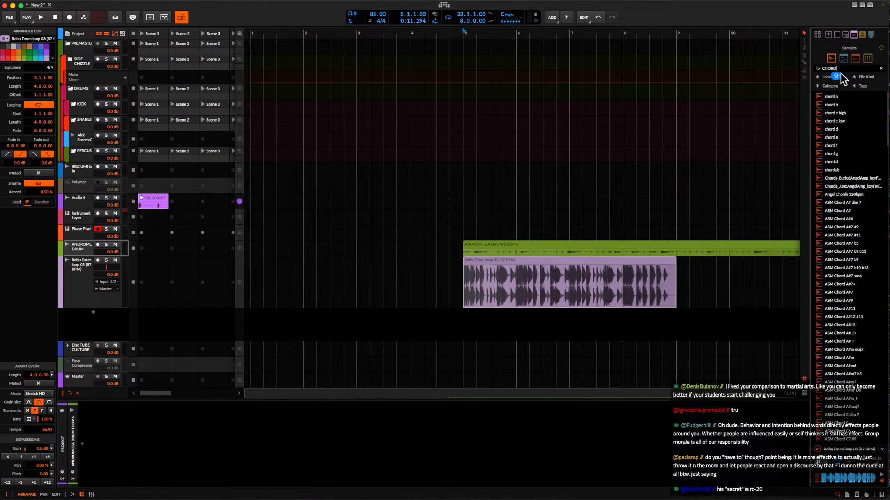
type("zain")
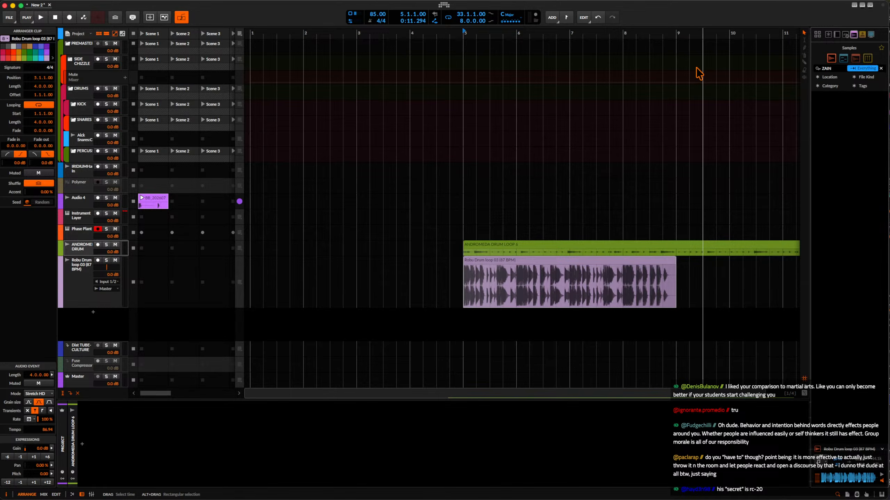
key("BackSpace")
key("BackSpace")
key("BackSpace")
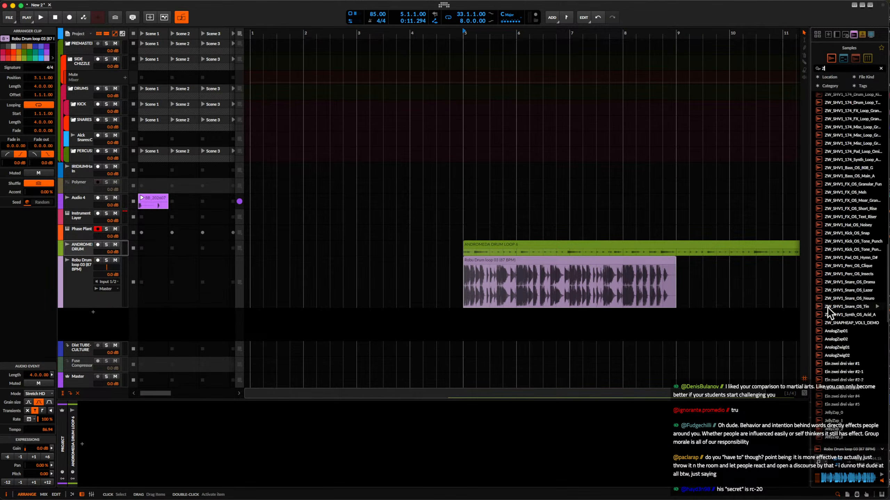
Audition samples in the Z search, including ZW_SHV1 one-shots, ZW_SHV1_174 loops and a DECAP_DTK11_808_zimmer sample.
scroll(841, 309, "up", 6)
left_click(836, 186)
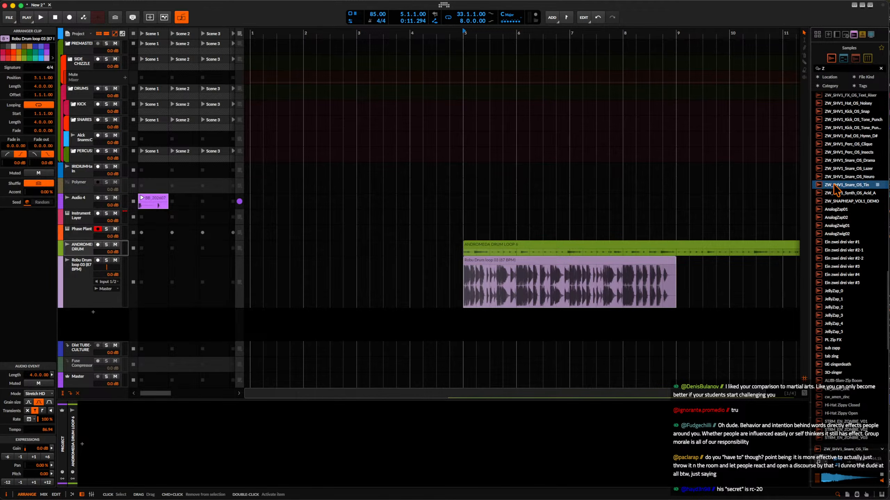
scroll(840, 179, "up", 5)
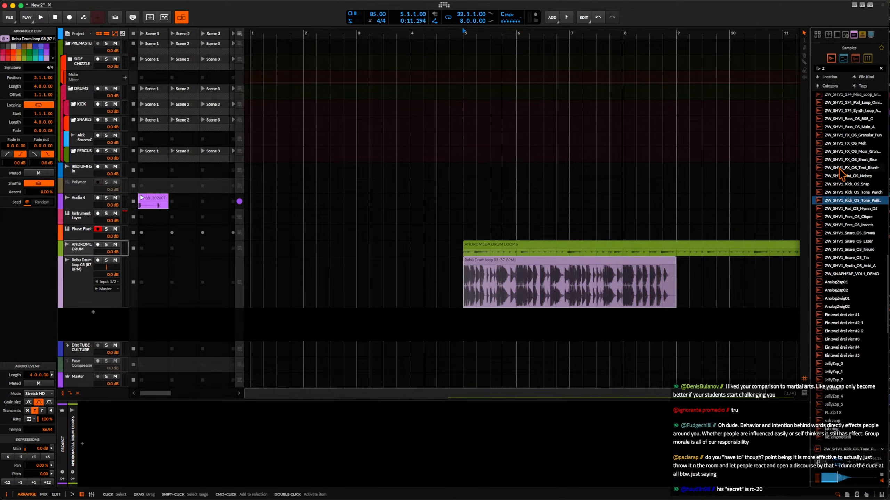
left_click(842, 171)
scroll(841, 174, "up", 3)
left_click(844, 216)
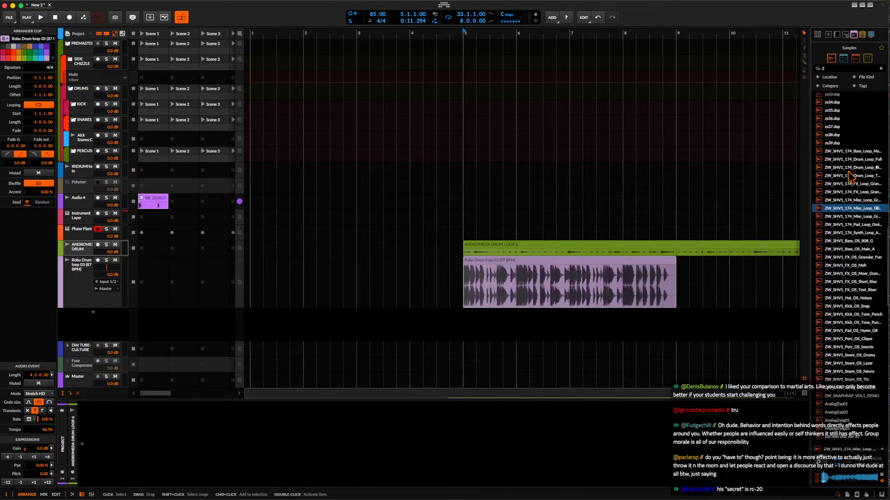
scroll(844, 205, "down", 5)
scroll(843, 205, "down", 10)
left_click(846, 323)
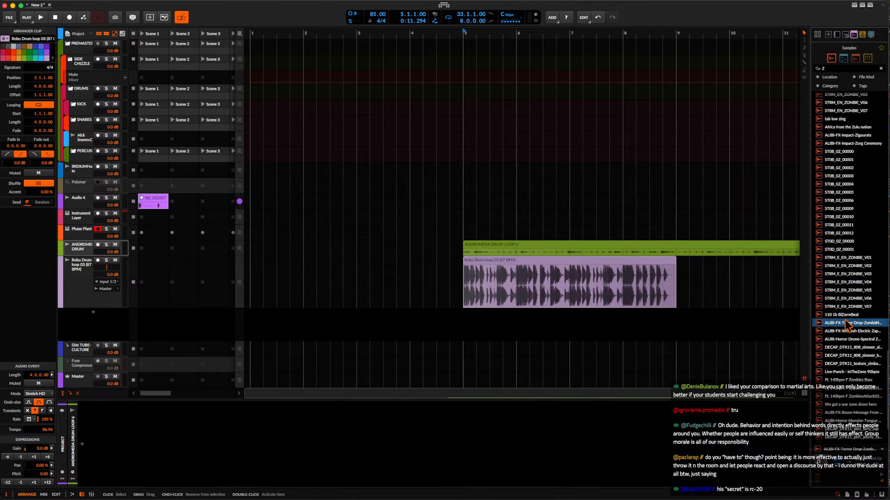
Audition more samples in the Z search, including a DECAP_DTK11_808_zimmer sample and an ALIBI-Horror Monster sample.
left_click(847, 355)
scroll(847, 358, "down", 2)
scroll(847, 358, "down", 2)
left_click(847, 358)
Search the samples for DECAP and place the DECAP_DTK11_80 synth loop at bar 5 on a new track below the Robu loop.
left_click_drag(835, 69, 650, 68)
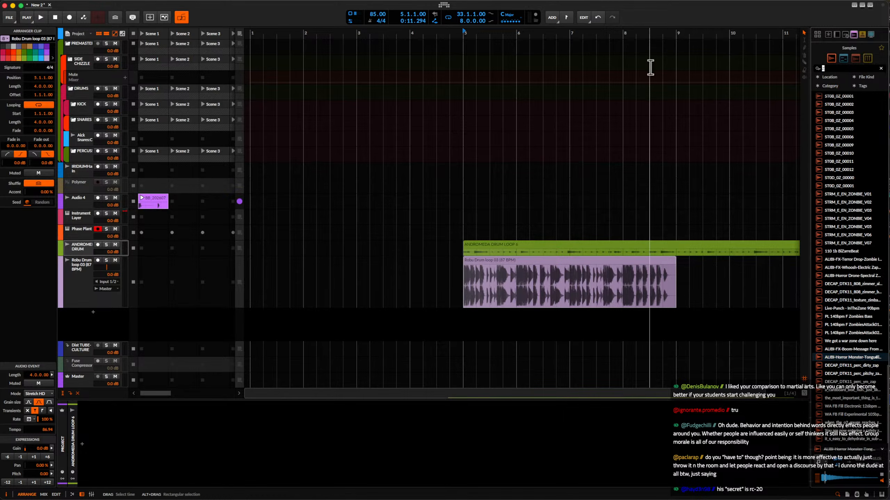
type("DECAP")
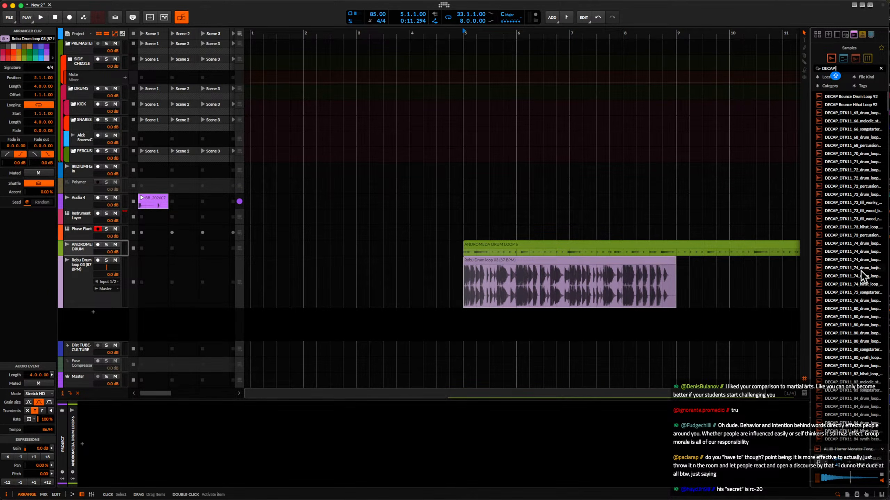
scroll(861, 281, "down", 1)
left_click(850, 354)
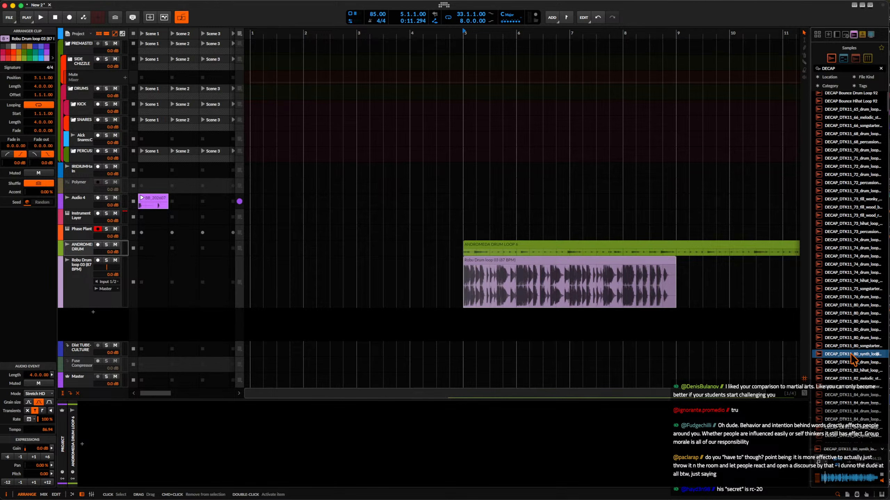
left_click_drag(852, 358, 494, 321)
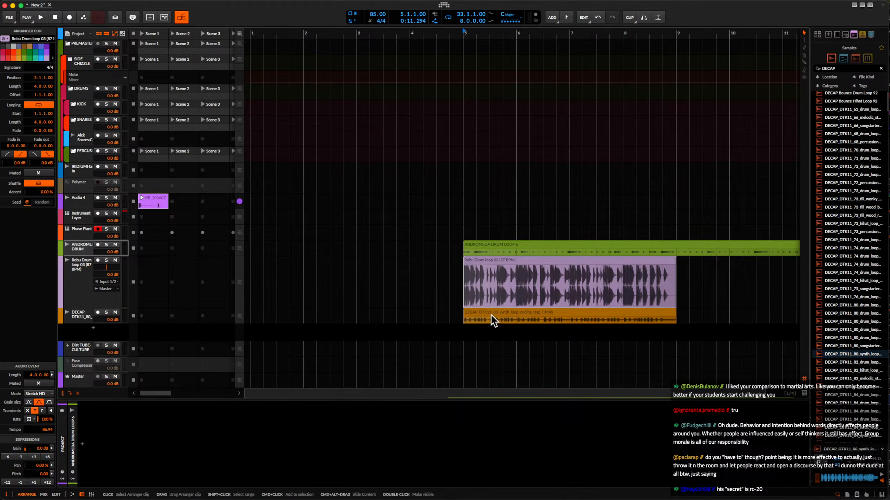
Play the arrangement from bar 5 to hear the Andromeda, Robu and DECAP synth loops together.
scroll(491, 315, "up", 5)
scroll(491, 315, "down", 7)
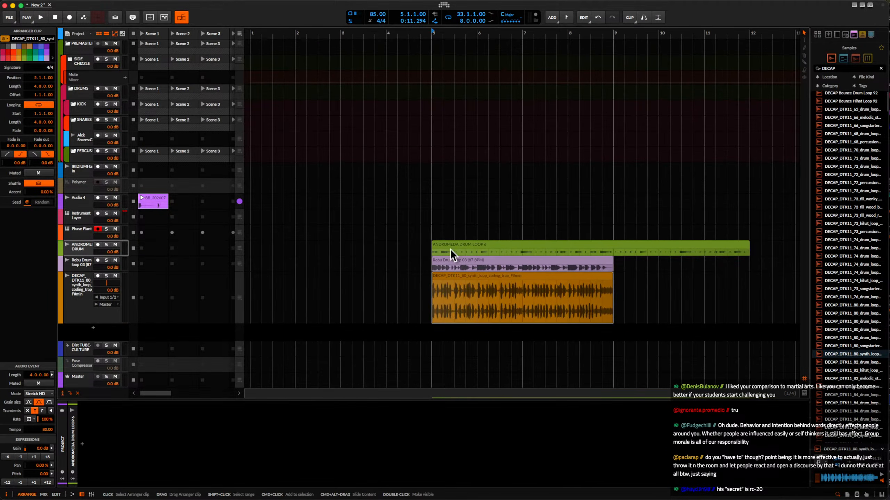
left_click_drag(429, 250, 634, 325)
left_click(647, 290)
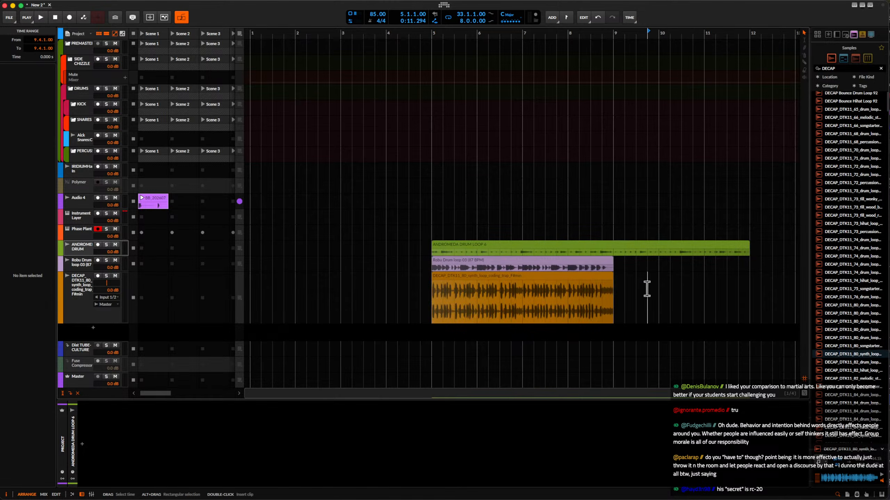
left_click(454, 275)
scroll(455, 274, "up", 2)
key("space")
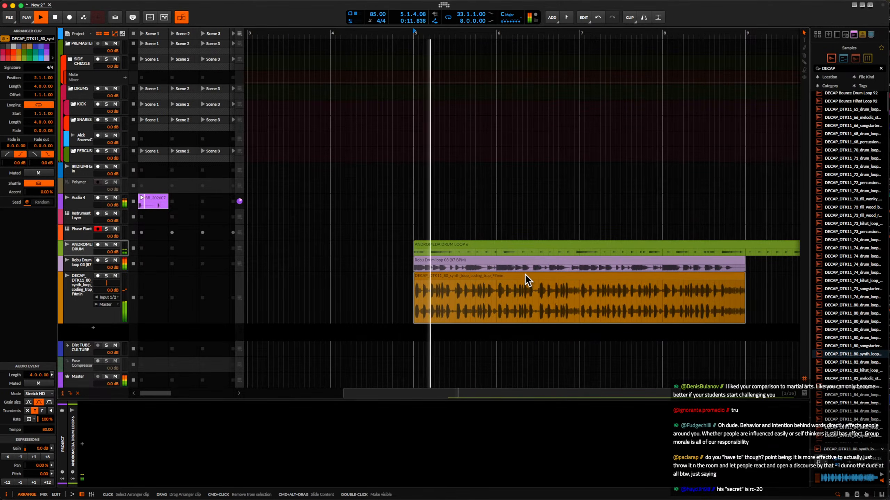
scroll(524, 274, "down", 1)
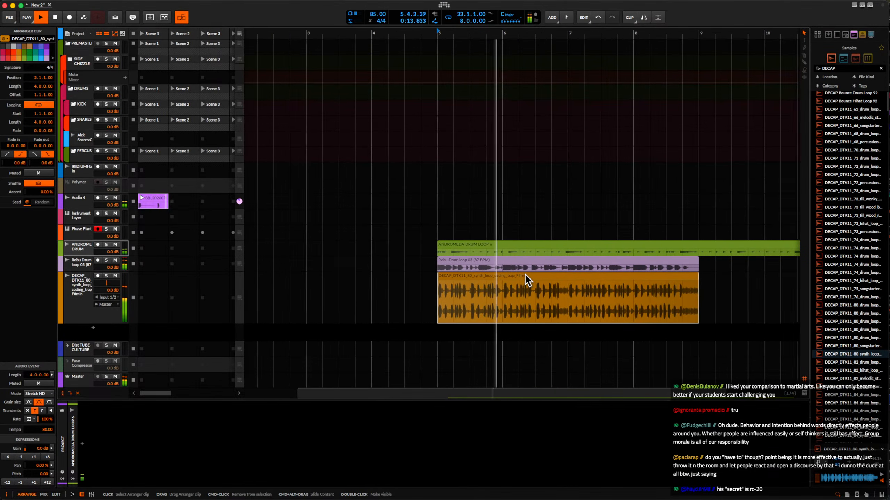
scroll(525, 274, "up", 1)
scroll(524, 274, "down", 3)
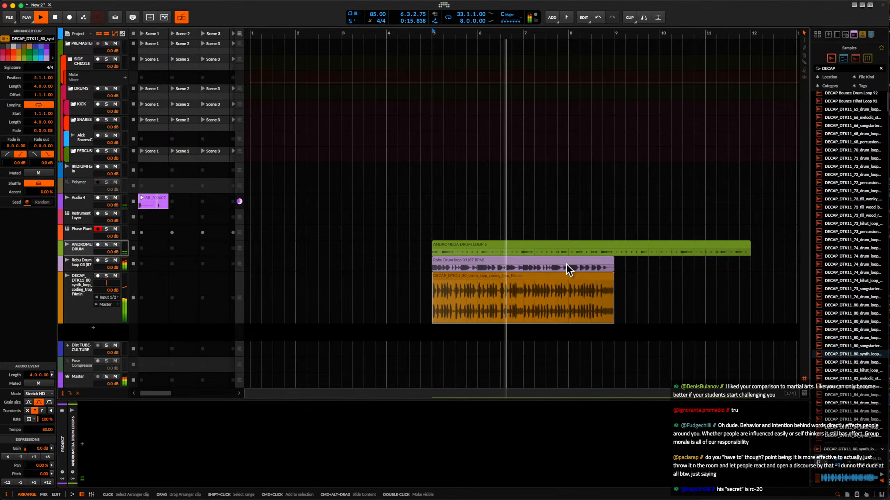
scroll(566, 270, "up", 2)
scroll(566, 269, "down", 1)
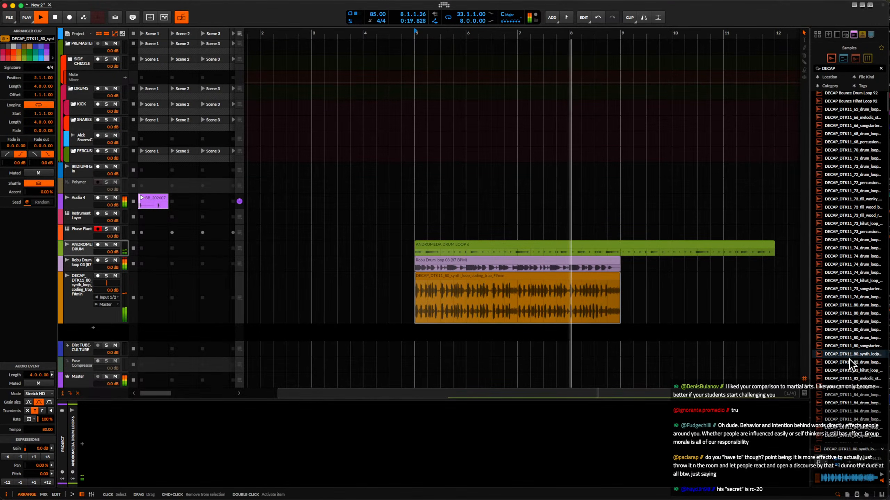
Stop playback and delete the DECAP_DTK11_80 synth loop clip from its track.
key("space")
left_click(557, 282)
key("Delete")
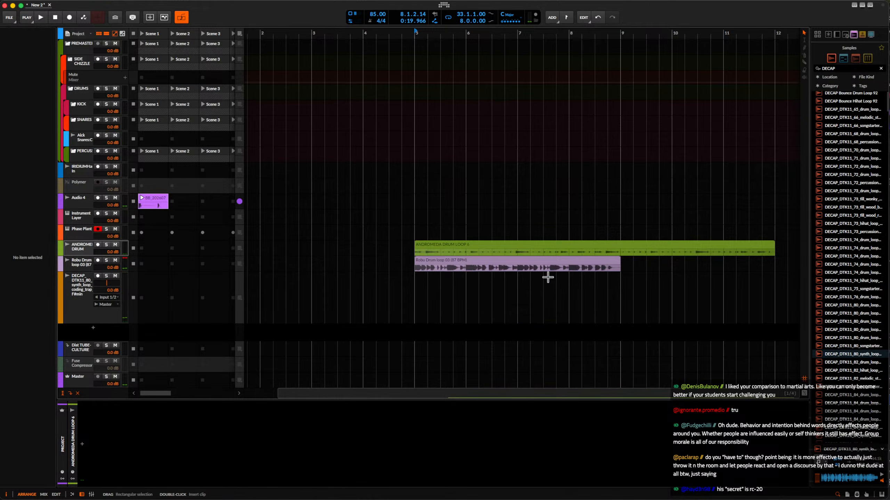
Place the DECAP_DTK11_84 synth bass loop at bar 5 on the DECAP track and play it with the two drum loops.
scroll(841, 385, "down", 1)
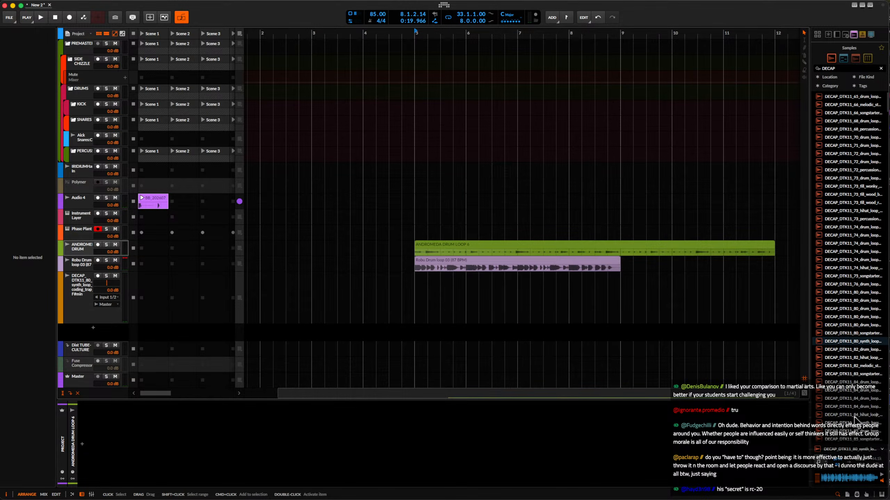
left_click_drag(858, 426, 422, 294)
left_click(469, 280)
scroll(469, 279, "up", 2)
key("space")
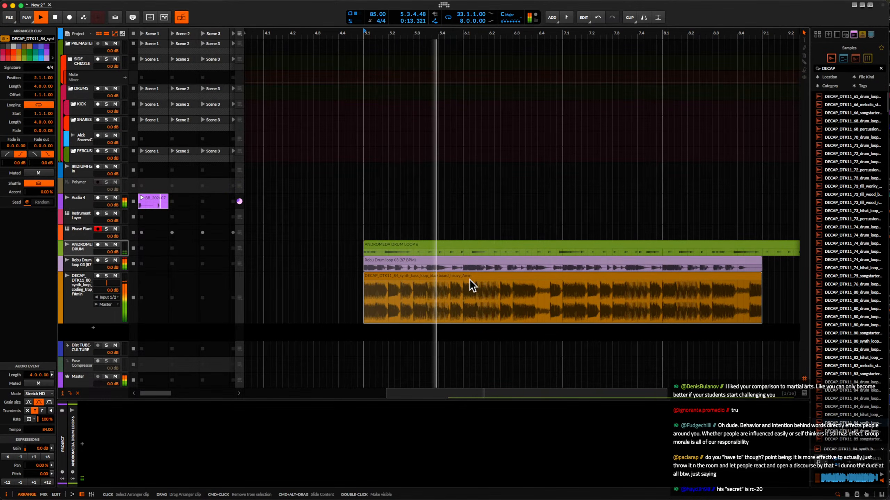
scroll(469, 279, "down", 2)
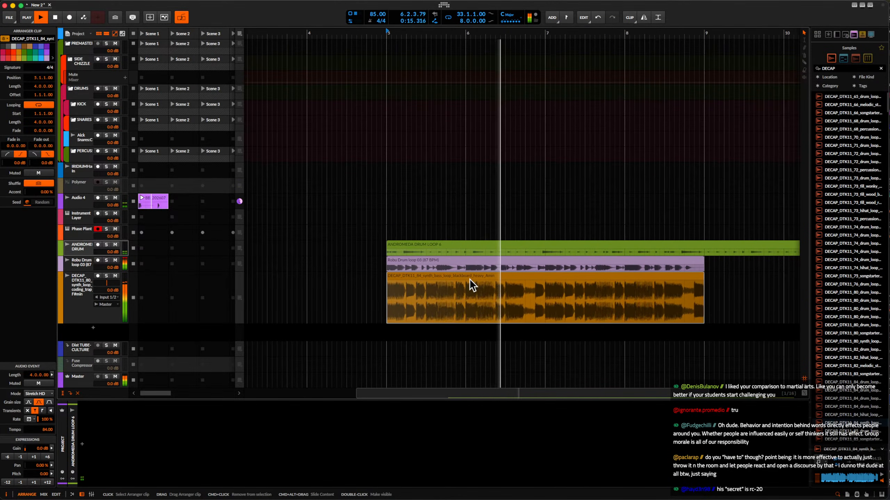
scroll(472, 278, "down", 2)
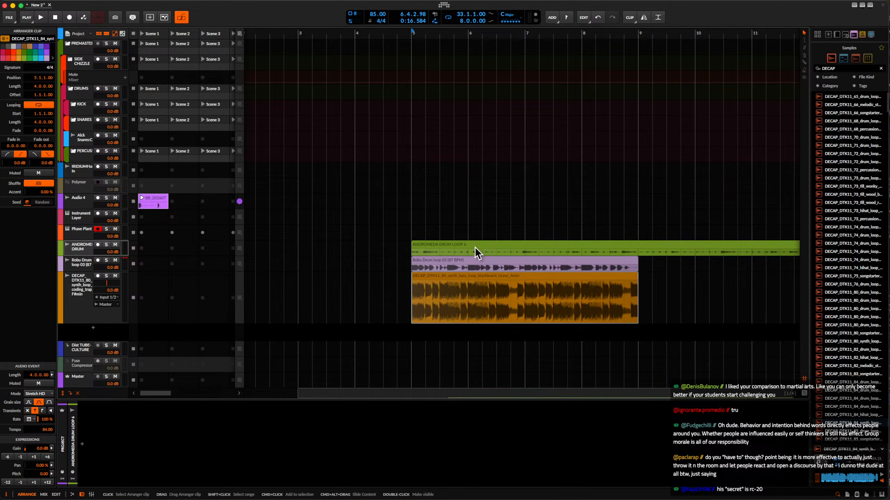
Delete the Andromeda, Robu and DECAP loop clips together from the arrangement by removing the time range that covers them.
left_click_drag(410, 255, 639, 318)
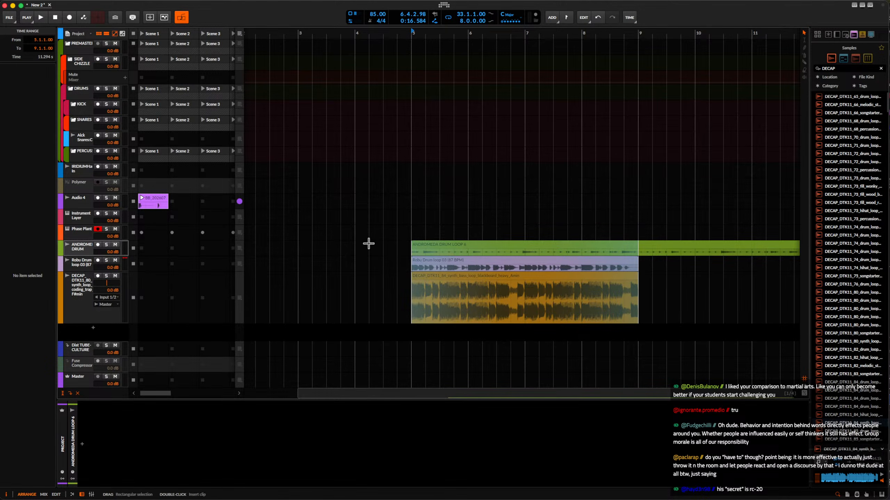
left_click(367, 231)
left_click_drag(368, 222, 795, 380)
scroll(630, 312, "right", 3)
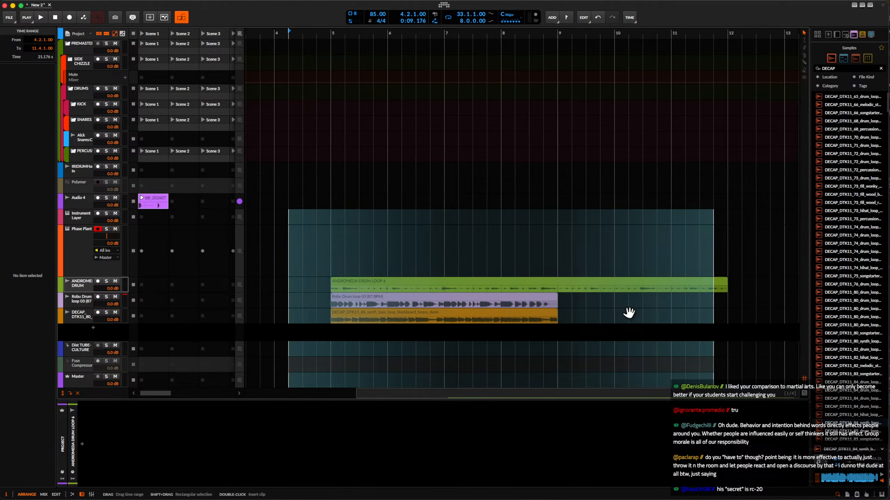
scroll(627, 310, "down", 4)
scroll(868, 256, "down", 15)
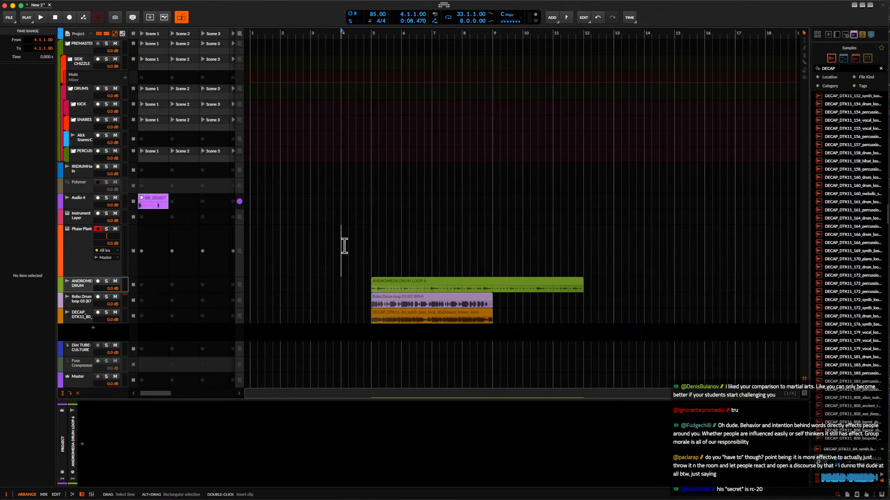
left_click_drag(341, 248, 697, 361)
key("Delete")
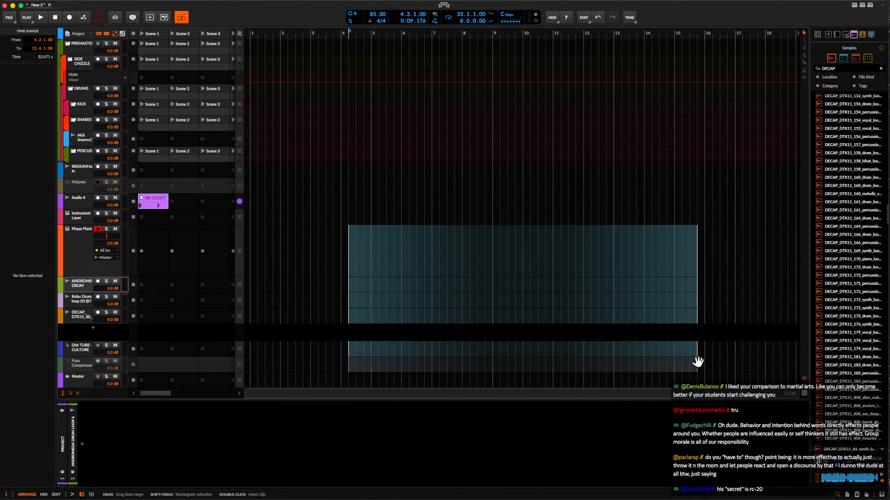
Open the Phase Plant synth from its instrument track and reposition its window over the arrangement.
left_click(86, 246)
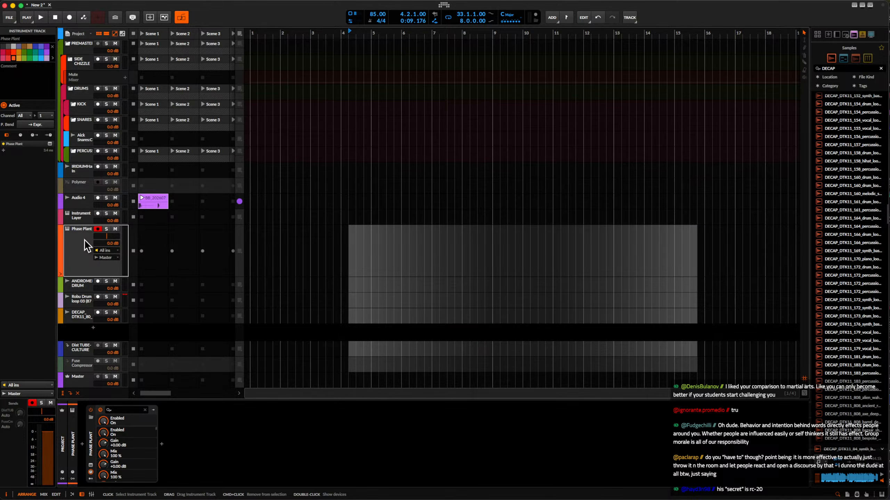
left_click(90, 466)
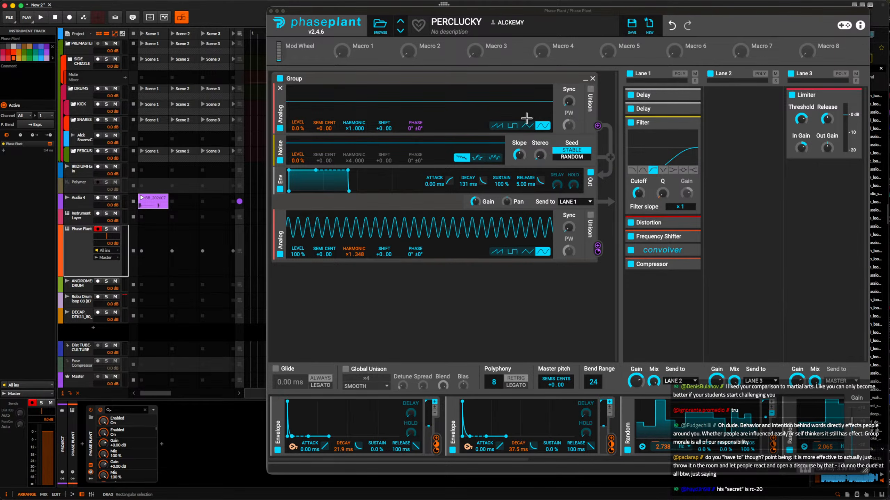
left_click_drag(626, 11, 578, 7)
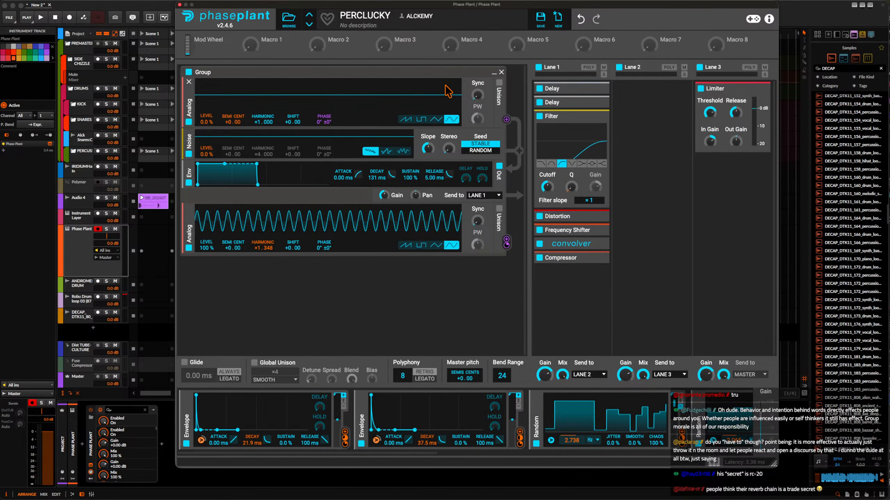
left_click_drag(268, 7, 328, 6)
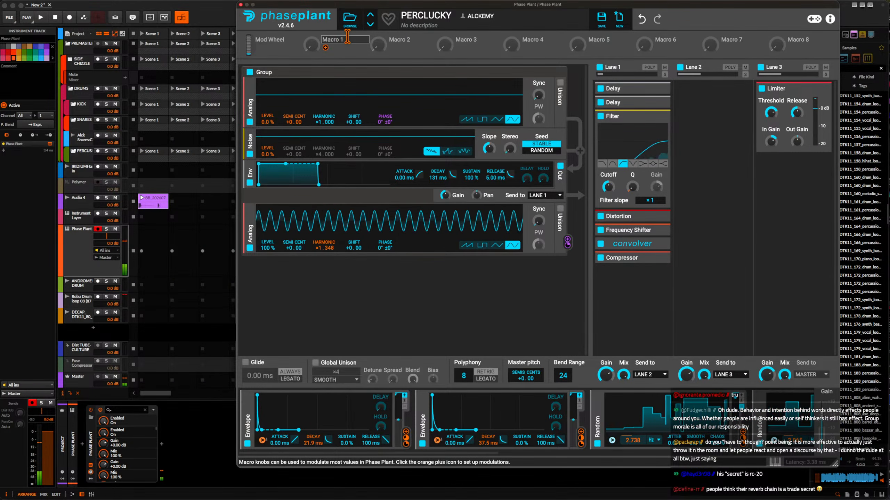
Load the PERCUSSIVE HIT MAKER preset from Phase Plant's PERC search results and close the preset browser.
left_click(349, 18)
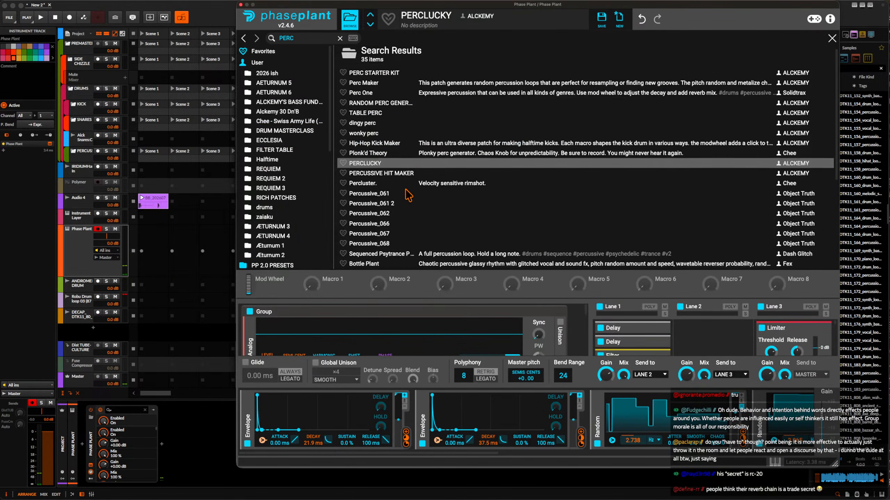
scroll(407, 195, "down", 6)
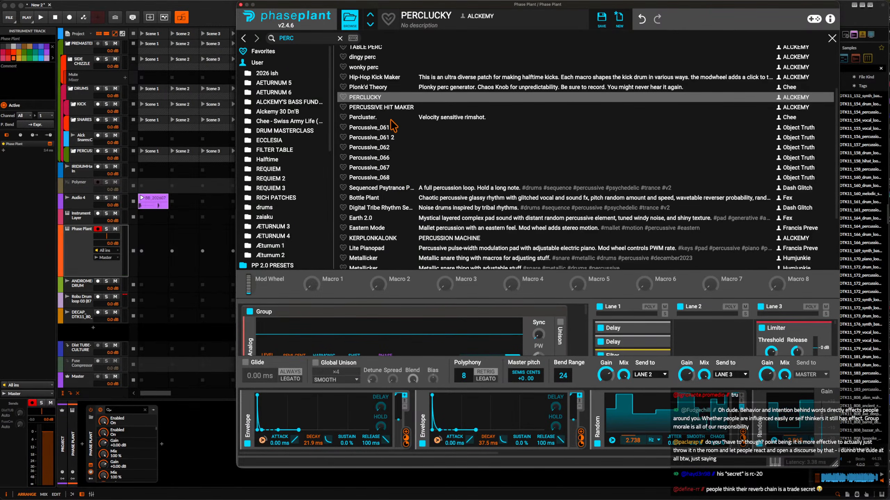
left_click(387, 108)
left_click(349, 22)
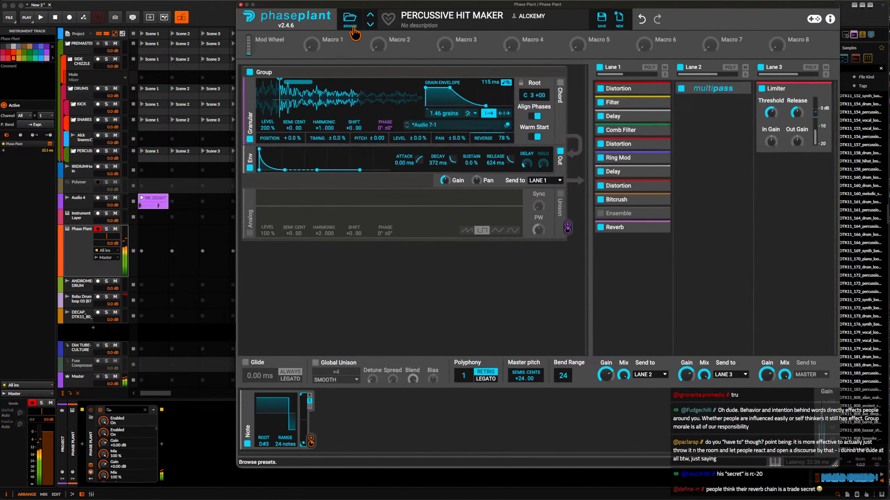
Look through the PERC presets again and load Perc Maker in Phase Plant, then return to the synth view.
left_click(349, 22)
scroll(403, 192, "down", 8)
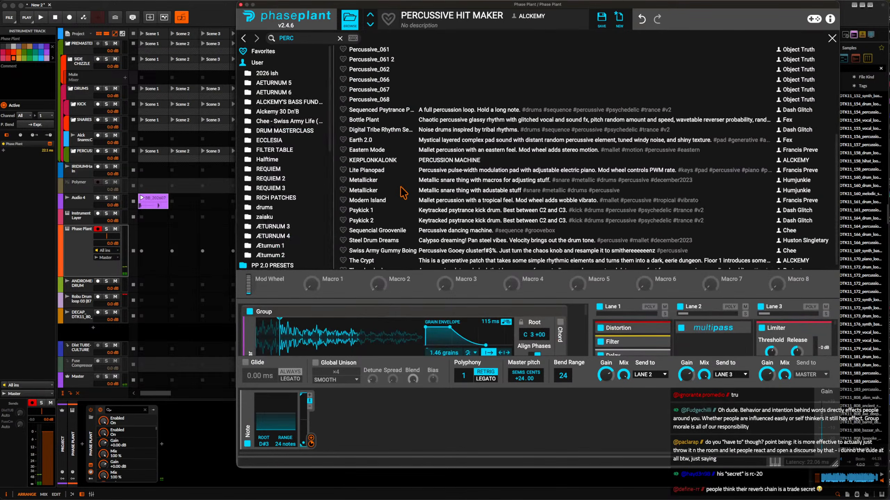
scroll(403, 193, "up", 1)
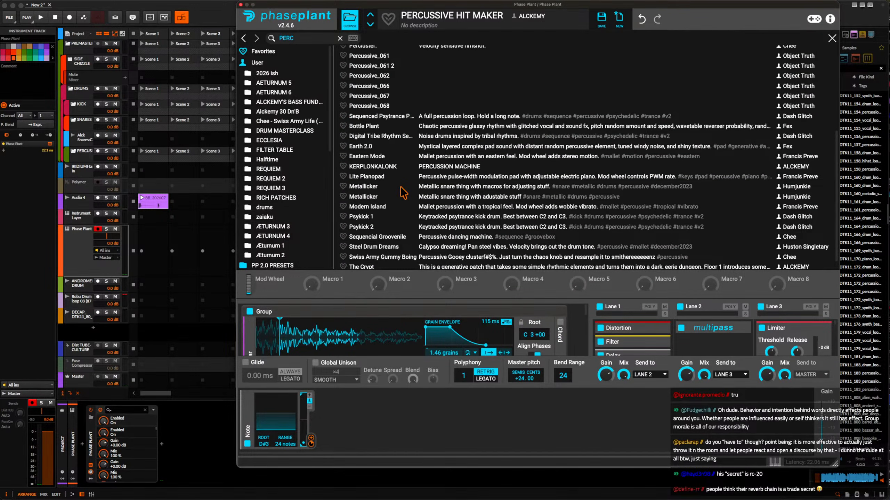
scroll(402, 192, "up", 11)
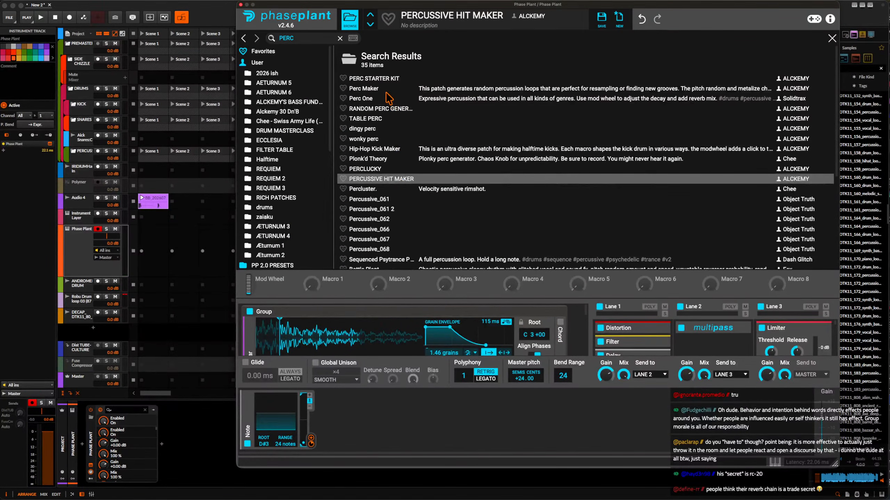
left_click(385, 89)
left_click(350, 19)
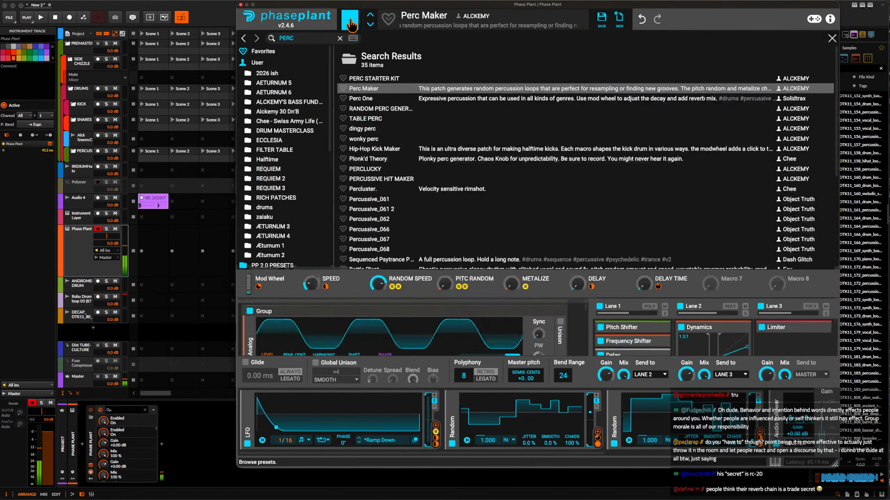
Load the RANDOM PERC GENERATOR preset in Phase Plant and return to the synth view.
left_click(350, 19)
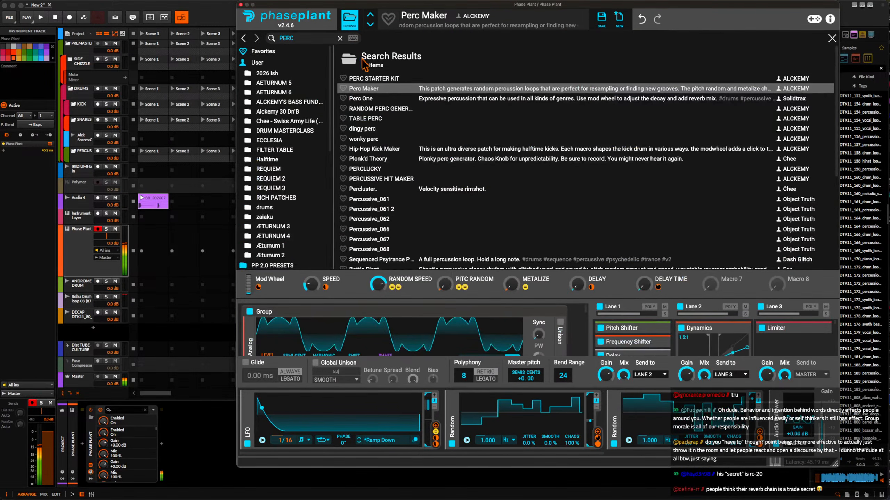
left_click(389, 109)
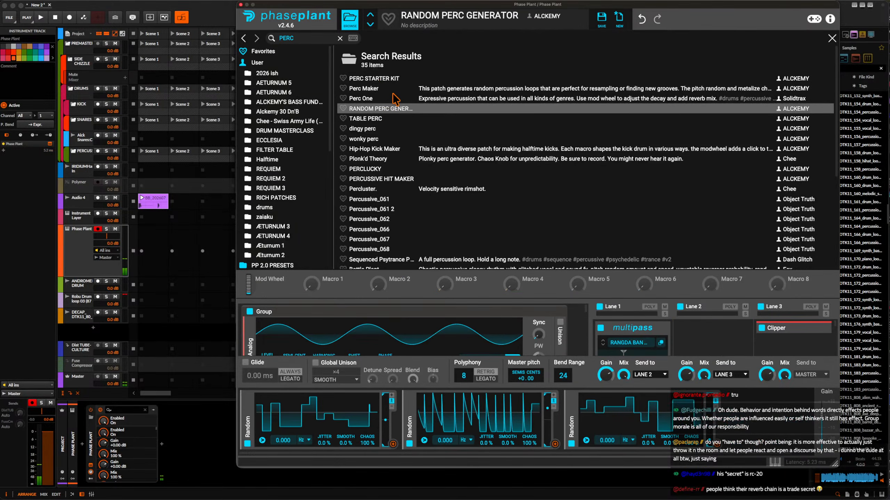
left_click(351, 23)
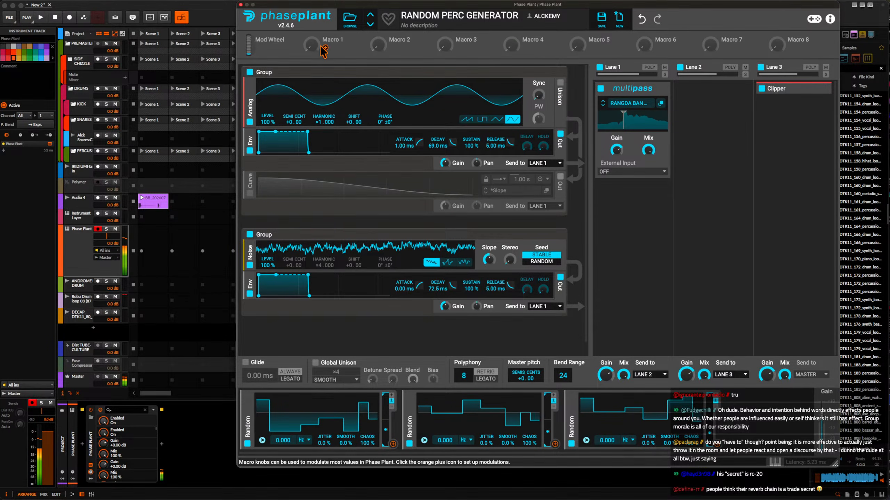
Put the Phase Plant window away and bring up the Rolling Sampler window of the Master track.
left_click(256, 146)
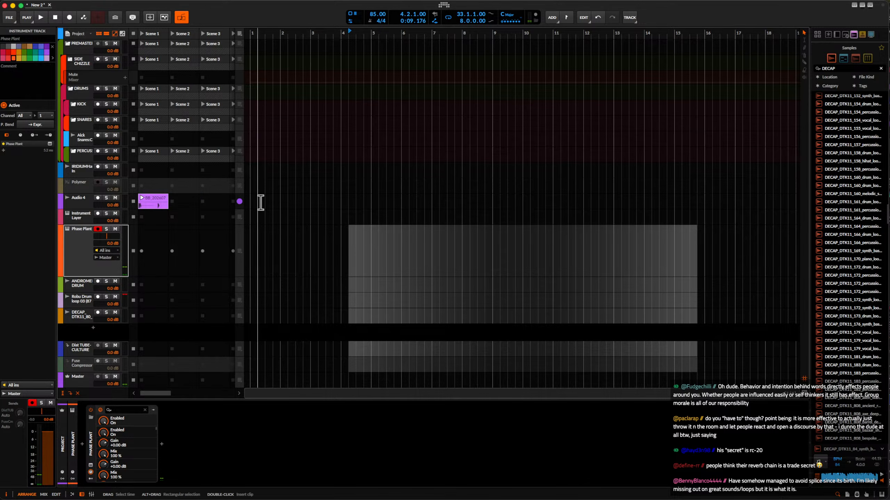
key("super+alt+p")
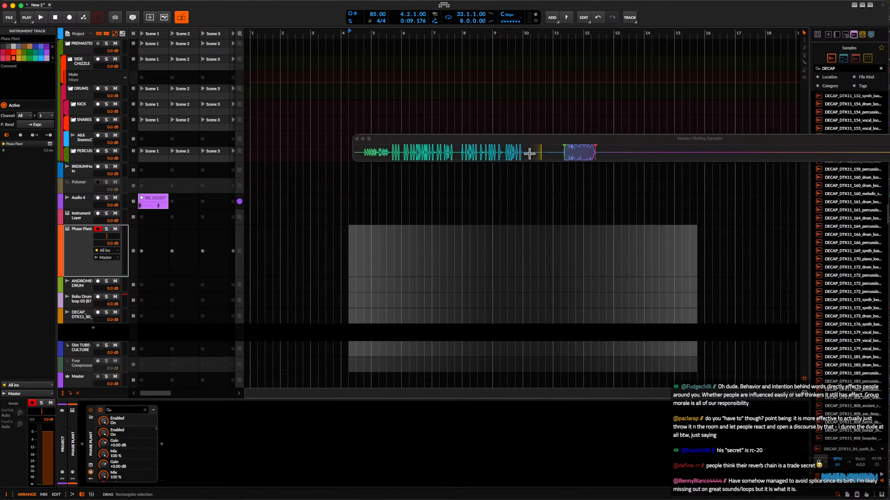
Place the Rolling Sampler recording on the Phase Plant track at bar 9 and add an instrument track below the ANDROMEDA DRUM track.
left_click_drag(529, 153, 492, 260)
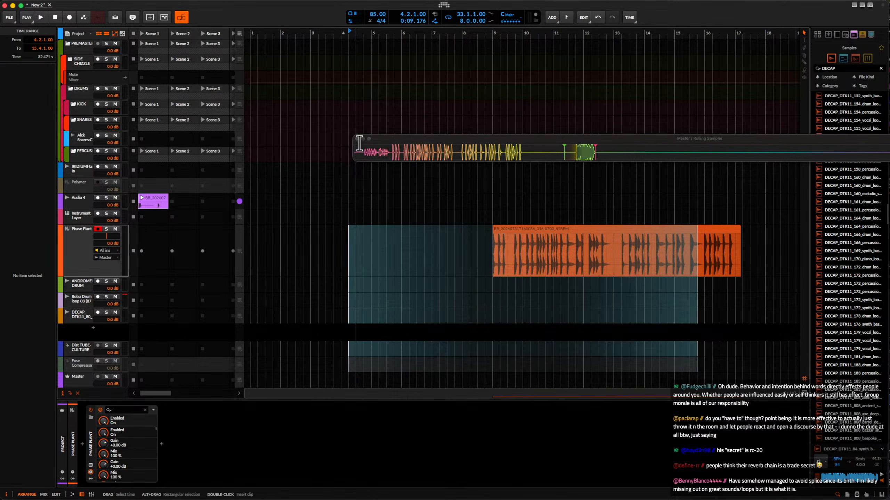
left_click(94, 253)
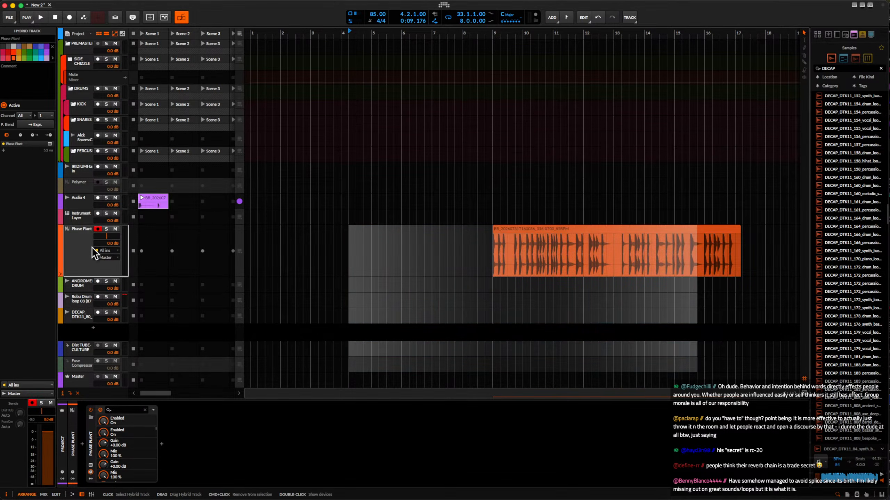
left_click(84, 282)
key("super+t")
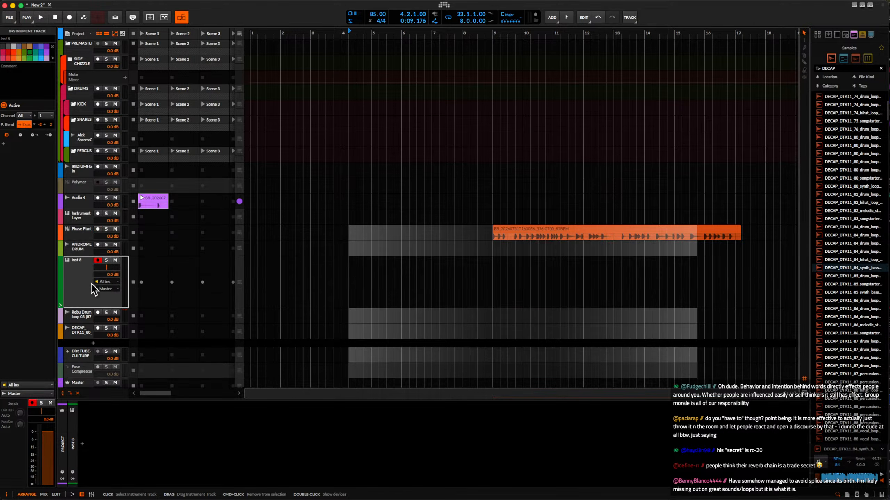
Load the recorded Phase Plant clip into the new instrument track as a Sampler and show that track's device.
left_click(533, 231)
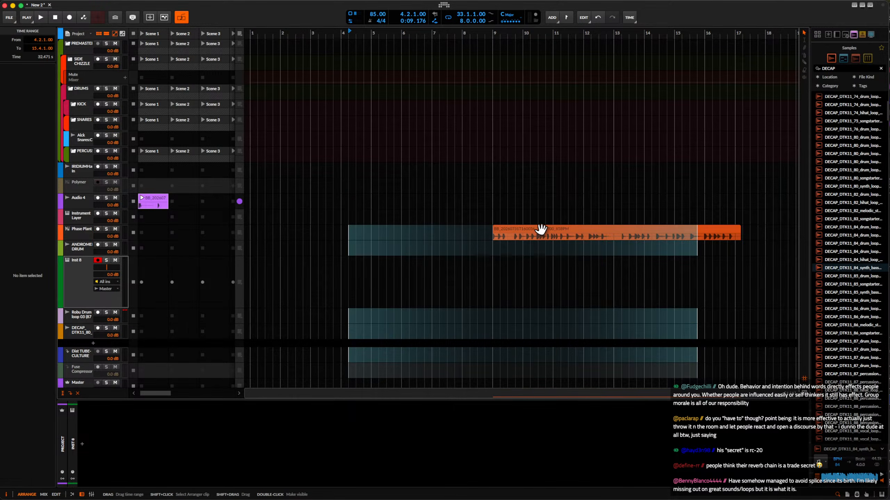
left_click(534, 218)
left_click(535, 230)
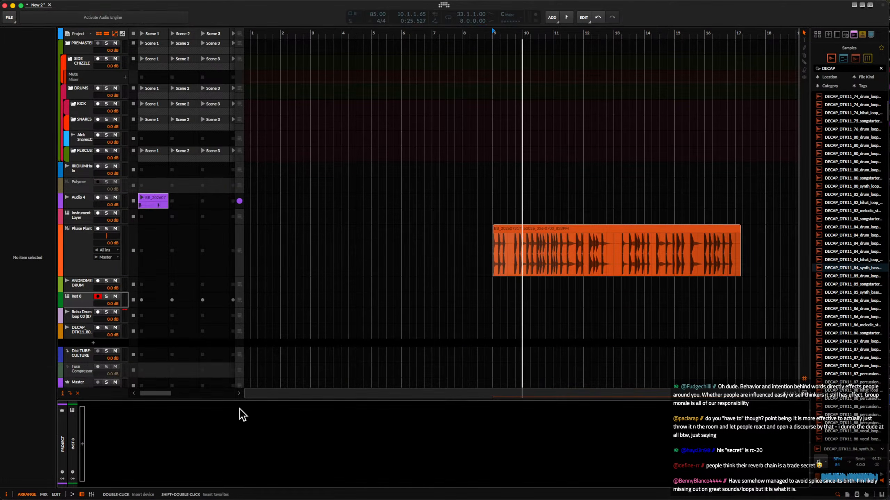
left_click(92, 261)
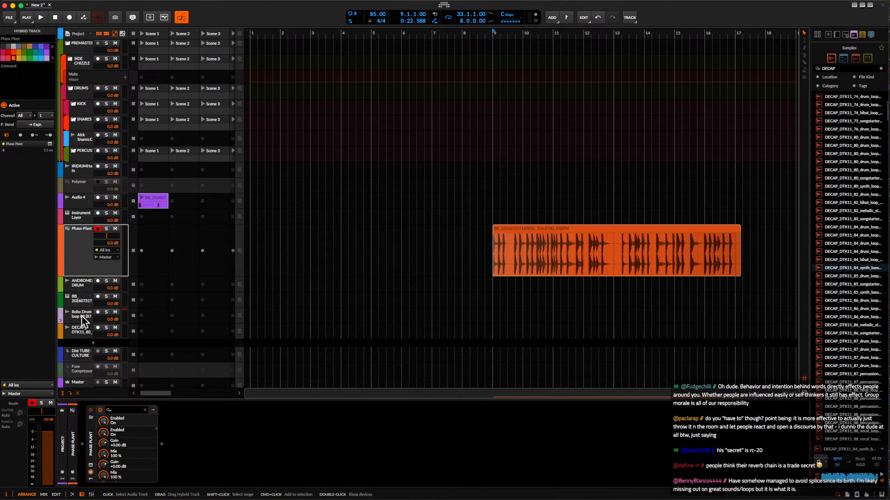
left_click(80, 301)
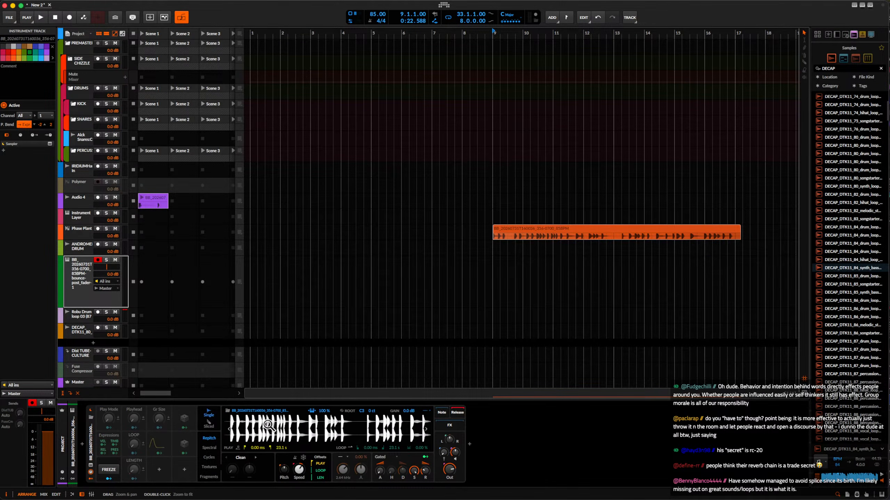
Set the Sampler's key tracking to 0 % for the recorded percussion sample.
scroll(268, 425, "up", 3)
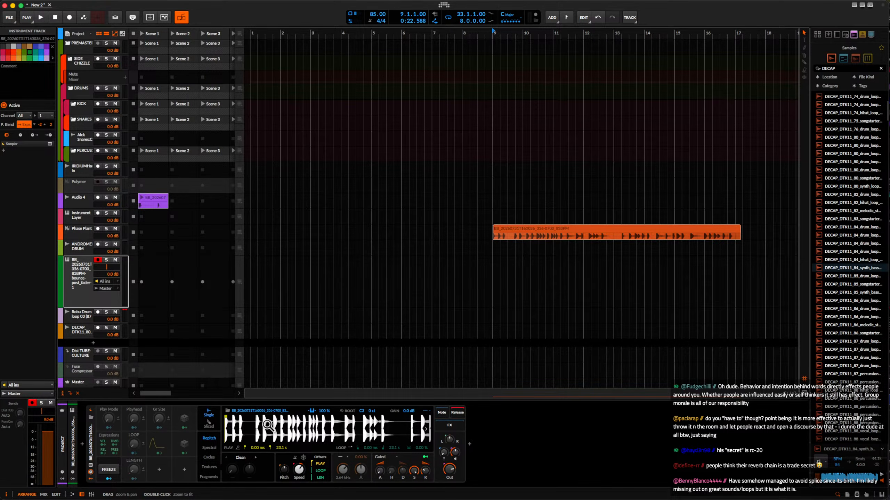
scroll(267, 424, "down", 3)
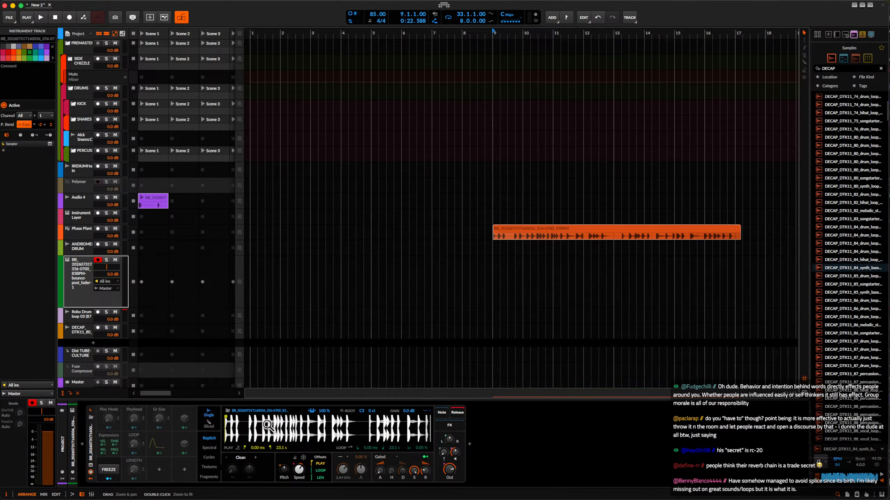
left_click(312, 411)
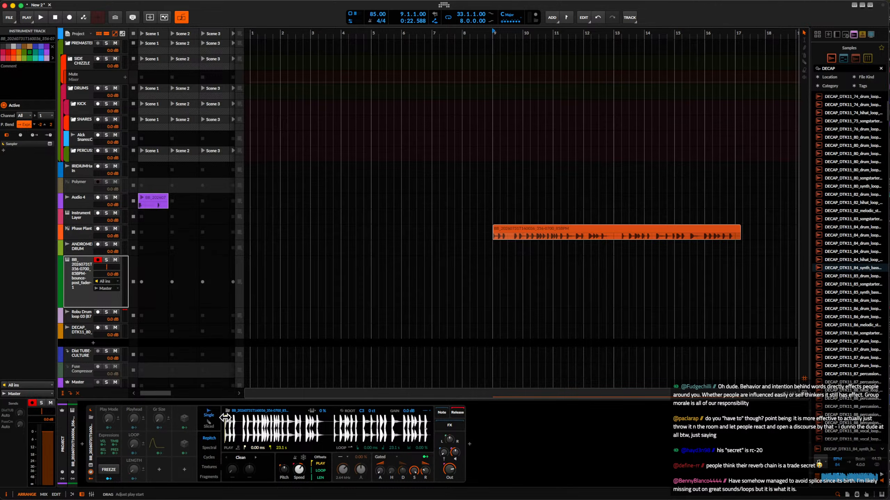
Move the Sampler's play start to the onset of a later percussion hit, at about 3.17 s.
left_click_drag(225, 418, 239, 418)
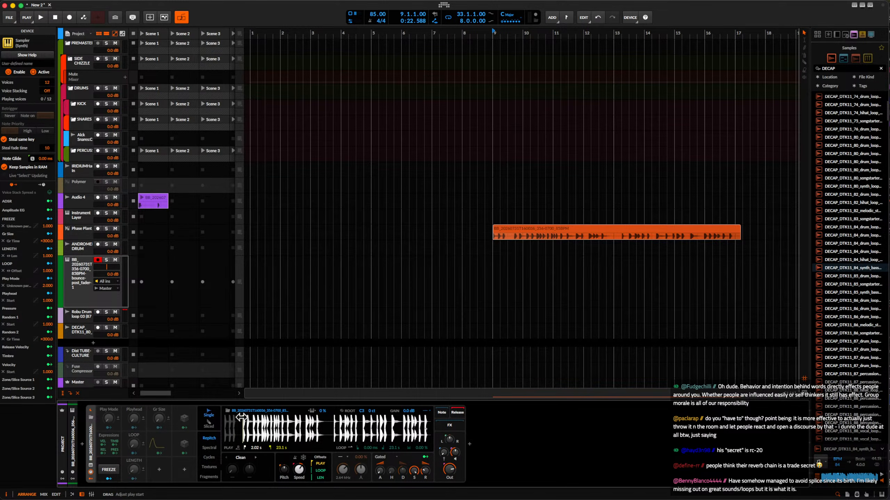
scroll(241, 417, "up", 10)
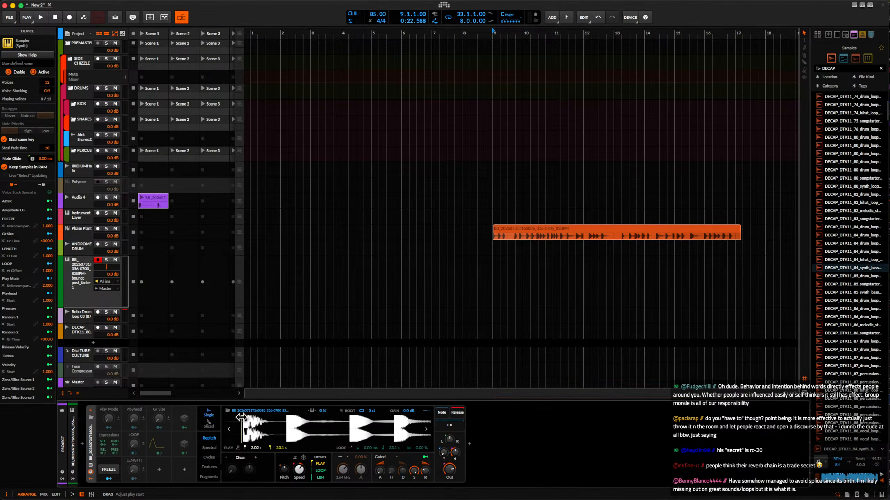
left_click_drag(240, 417, 261, 417)
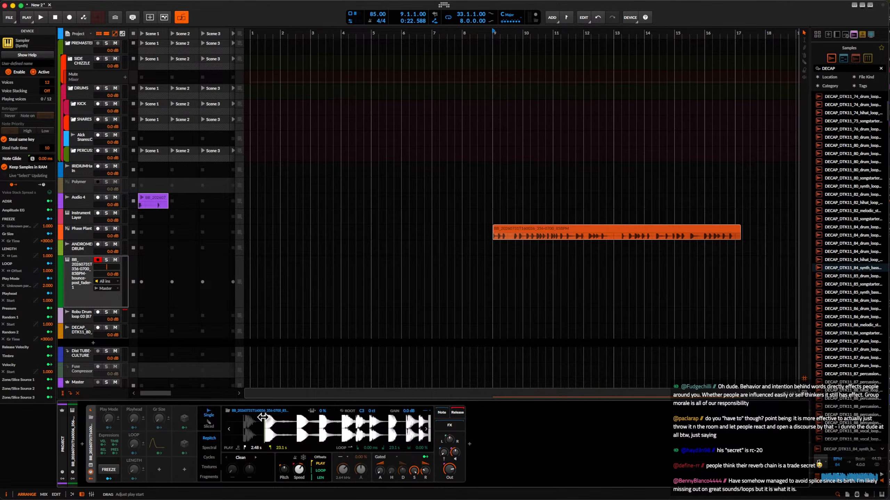
left_click_drag(263, 417, 295, 416)
scroll(294, 417, "down", 3)
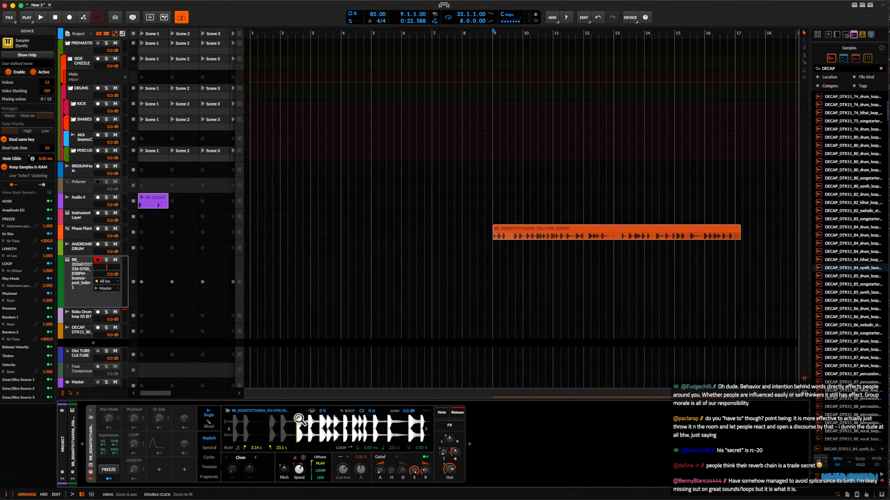
scroll(300, 419, "up", 6)
scroll(300, 417, "up", 10)
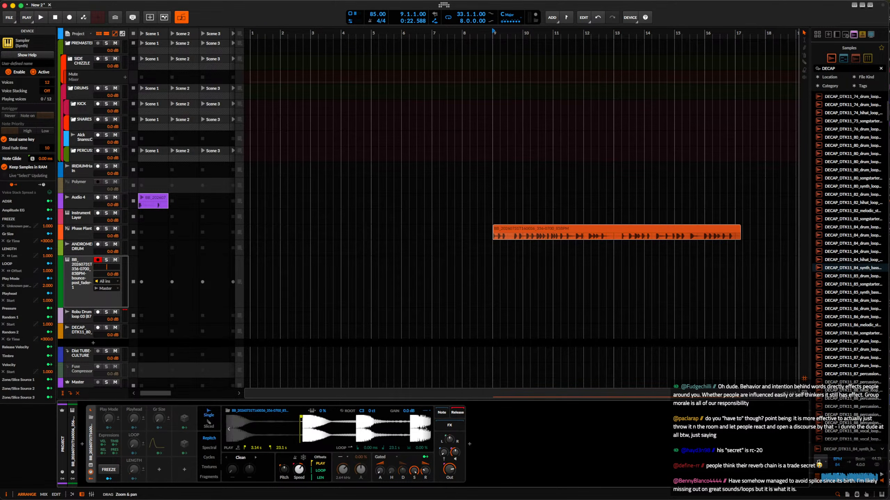
left_click_drag(300, 417, 310, 417)
scroll(310, 417, "down", 5)
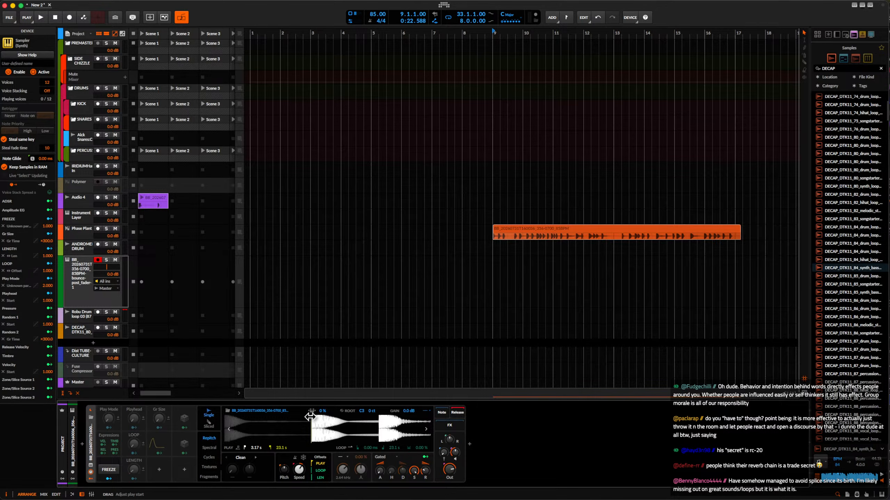
scroll(848, 242, "down", 5)
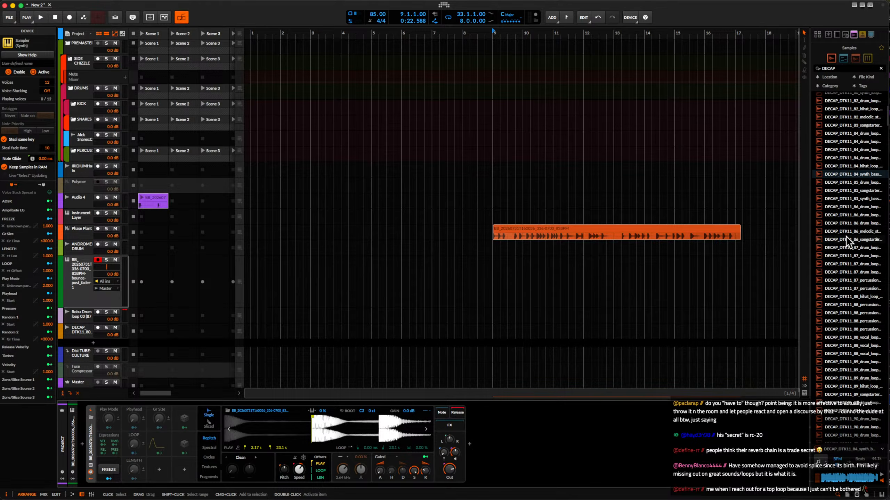
scroll(723, 220, "down", 3)
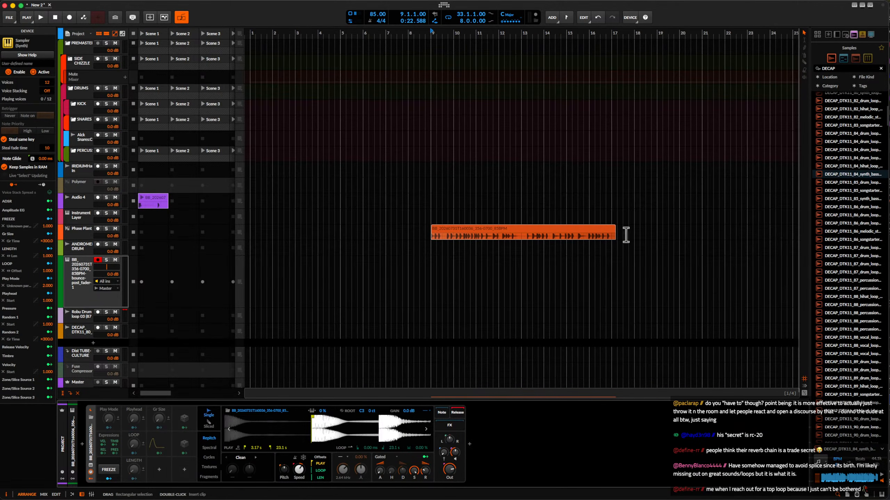
scroll(578, 240, "down", 1)
scroll(578, 241, "up", 4)
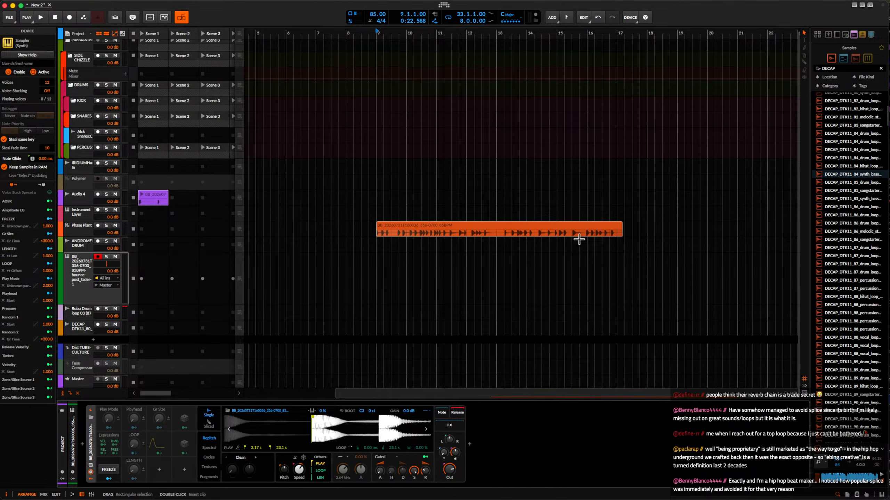
scroll(579, 240, "down", 1)
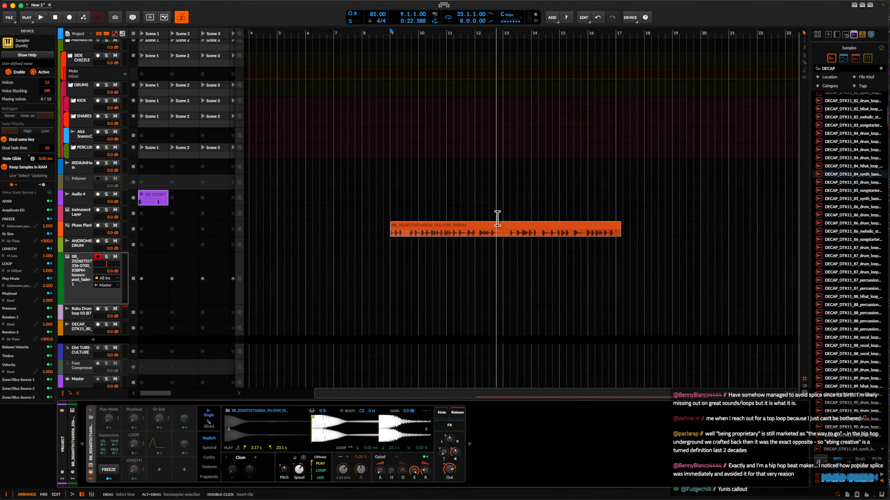
scroll(497, 219, "up", 1)
scroll(497, 219, "up", 1)
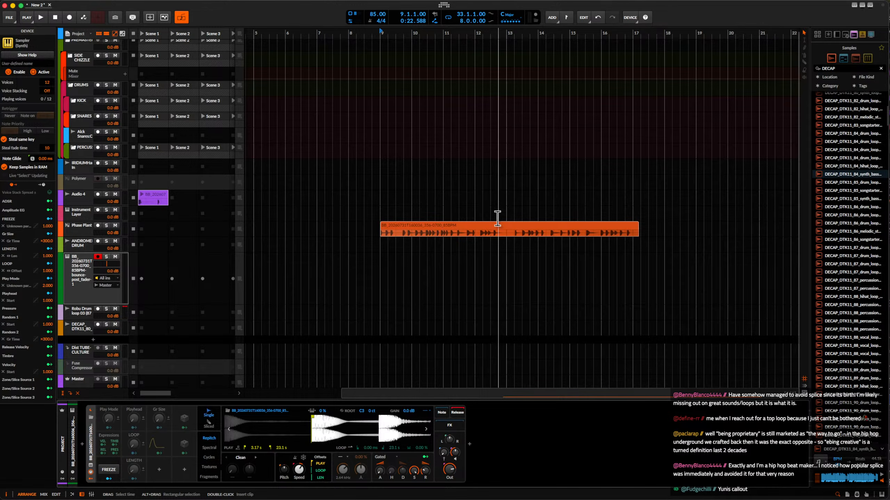
Switch the recorded sample's Sampler to Sliced mode and slice it at Onsets.
left_click(83, 282)
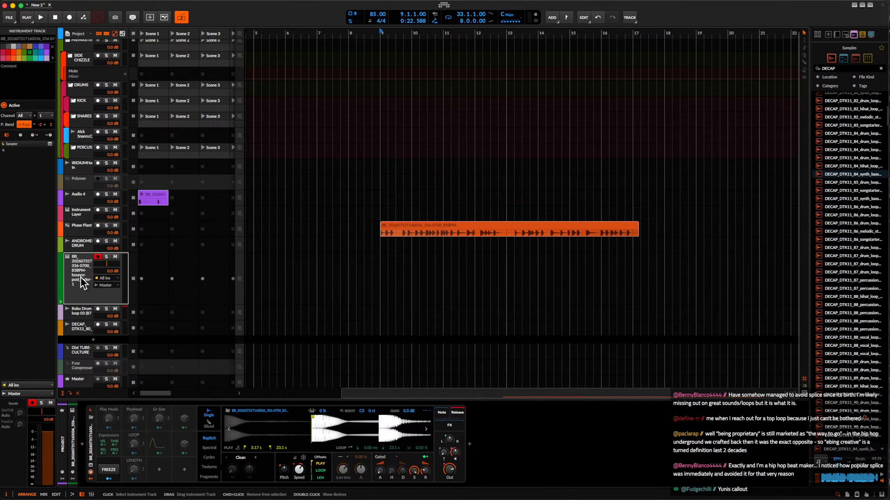
left_click(209, 427)
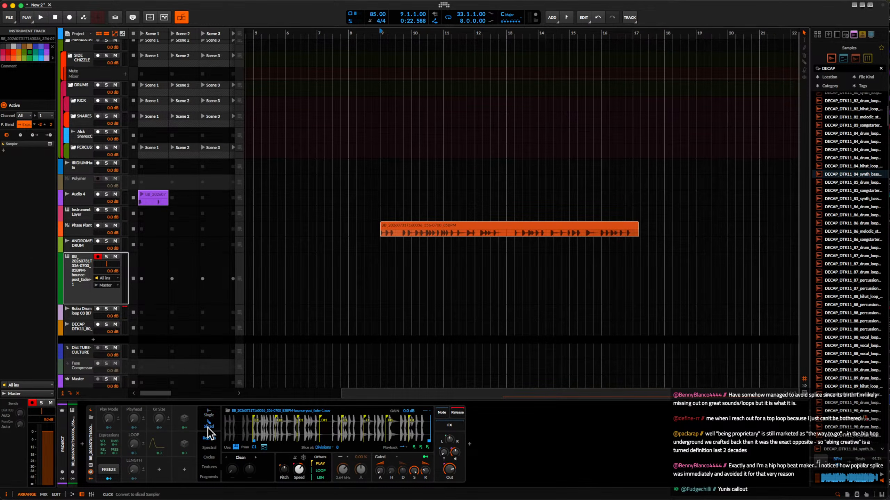
left_click(323, 448)
left_click(344, 471)
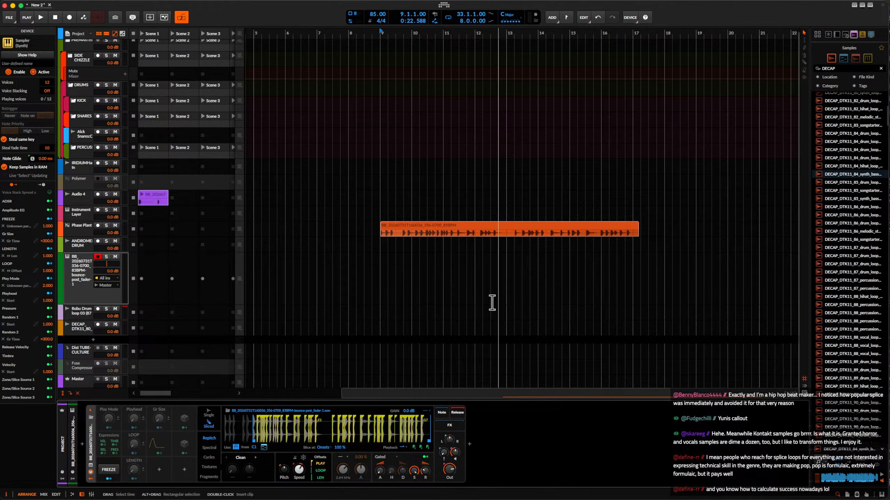
Audition the end of the Phase Plant clip from bar 16 and split out the hit at 16.4.2 as a separate clip.
left_click(482, 300)
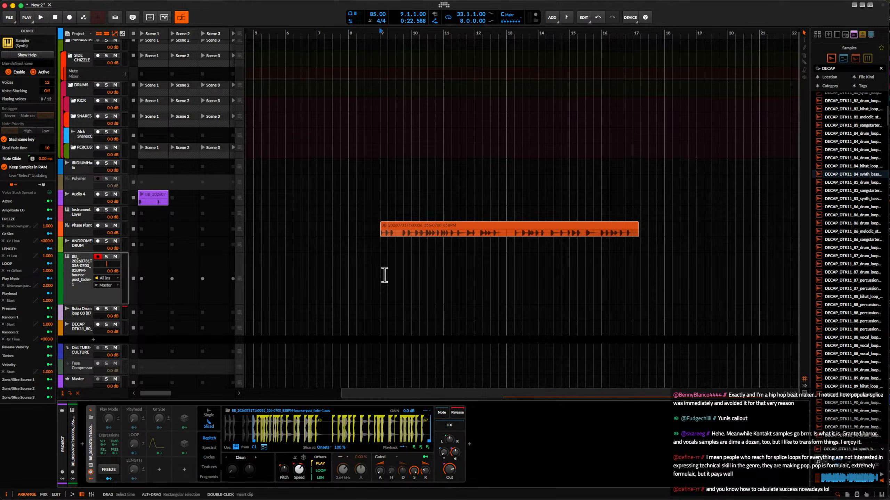
scroll(407, 249, "up", 10)
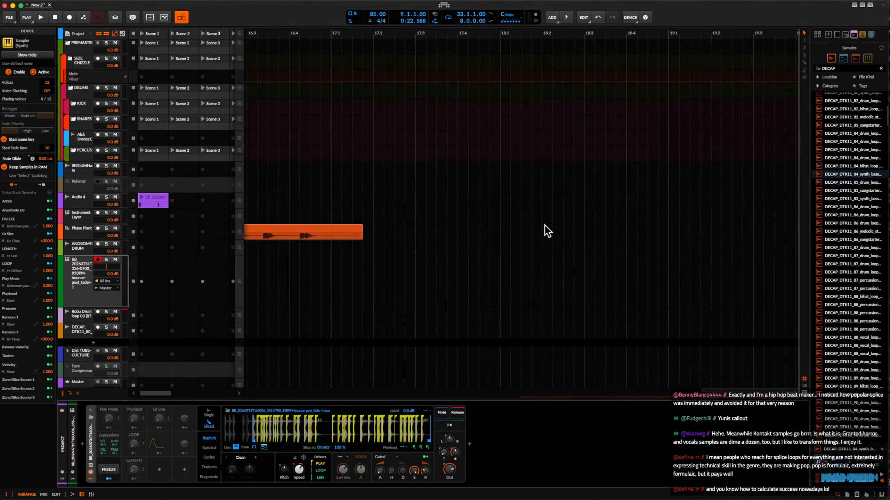
scroll(547, 232, "up", 5)
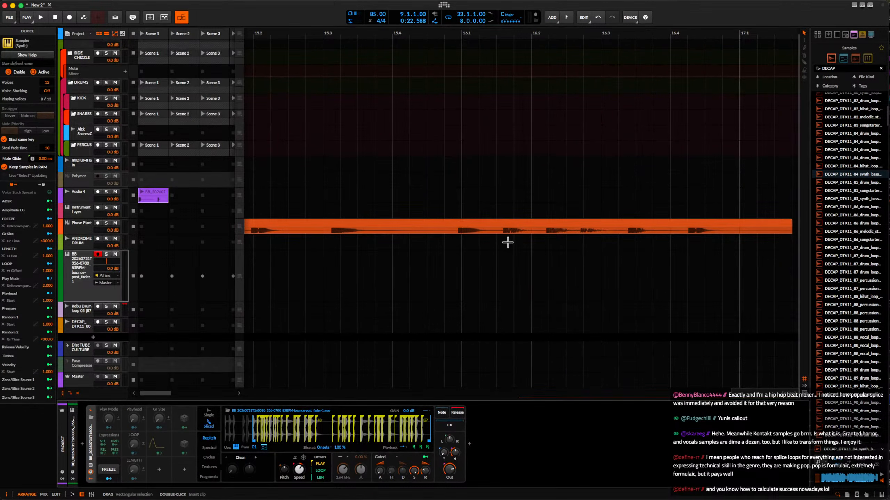
left_click(497, 232)
key("space")
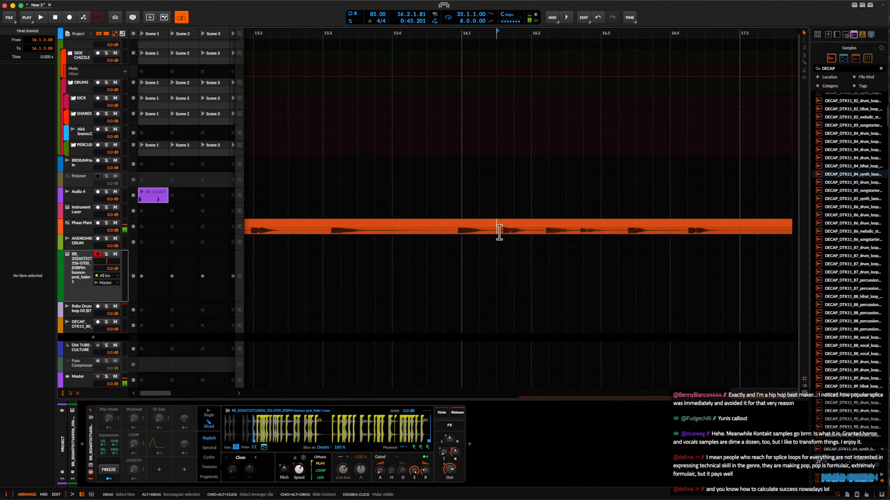
scroll(499, 232, "right", 3)
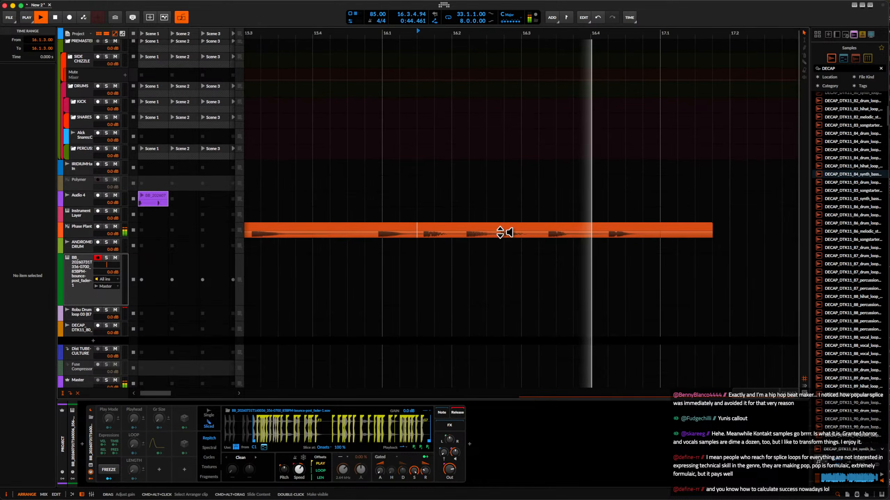
key("space")
scroll(590, 232, "up", 5)
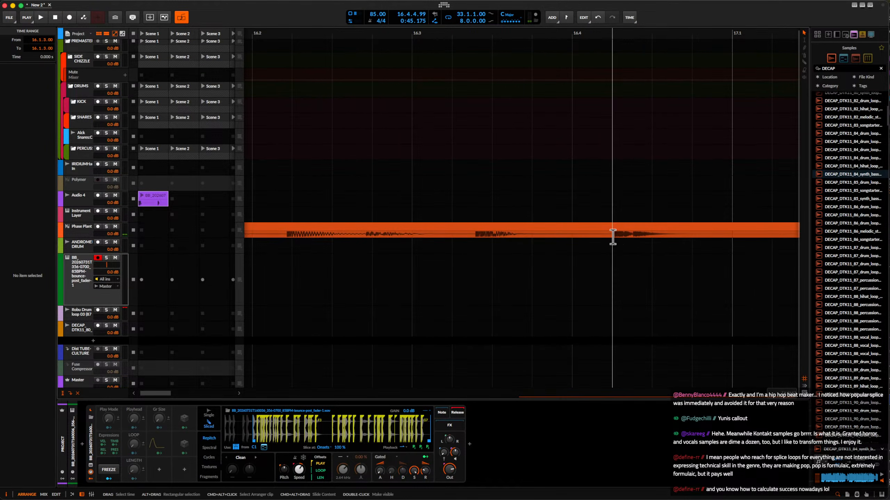
left_click(677, 231)
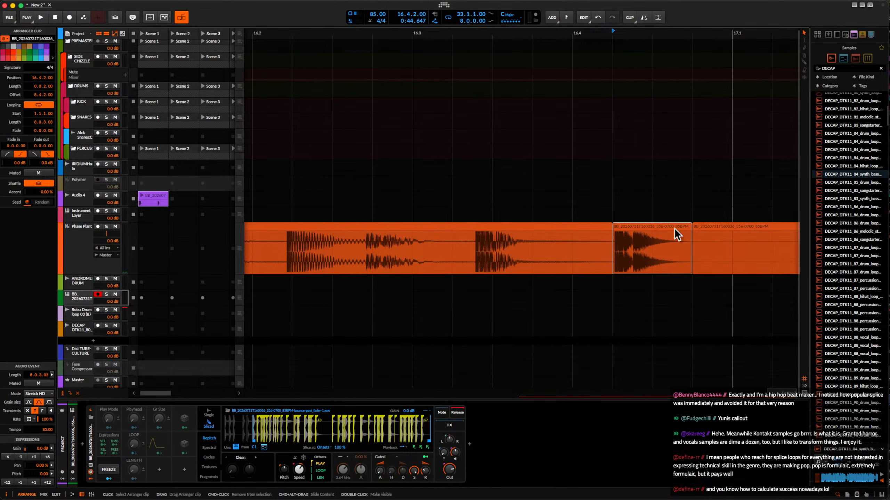
Load the isolated percussion hit into the empty Sampler of the Instrument Layer track.
left_click(74, 219)
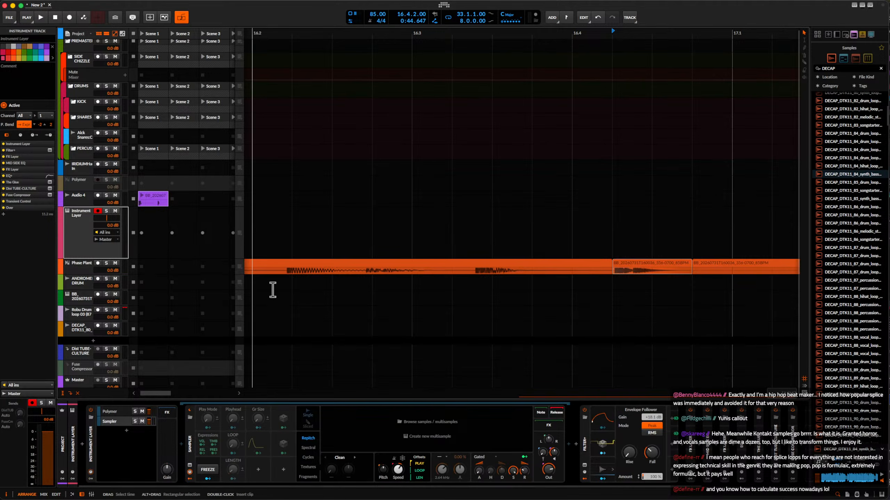
scroll(312, 290, "down", 2)
left_click_drag(556, 268, 408, 428)
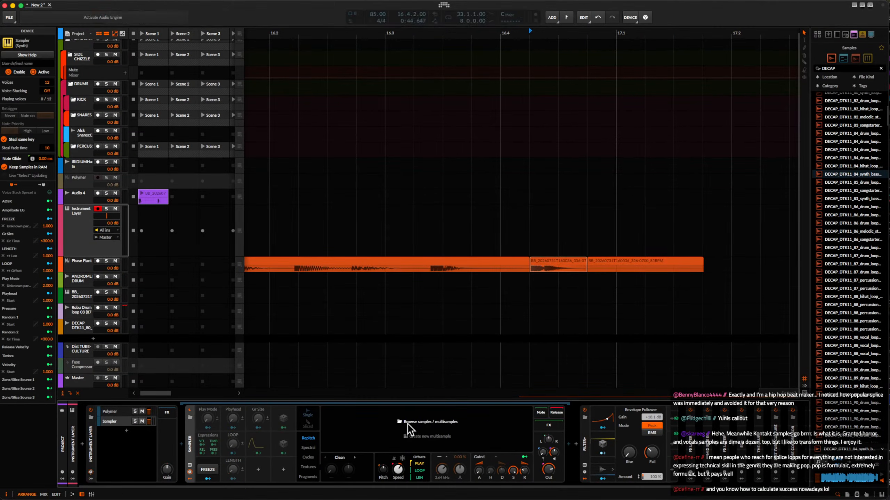
Solo the percussion hit's layer and set its Sampler to 0 % key tracking with a play start of about 14.5 ms.
left_click(136, 422)
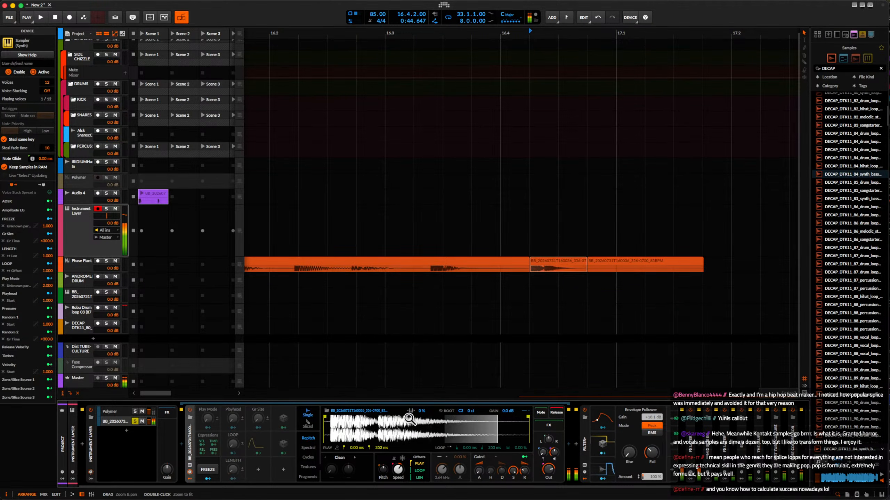
left_click_drag(325, 417, 333, 417)
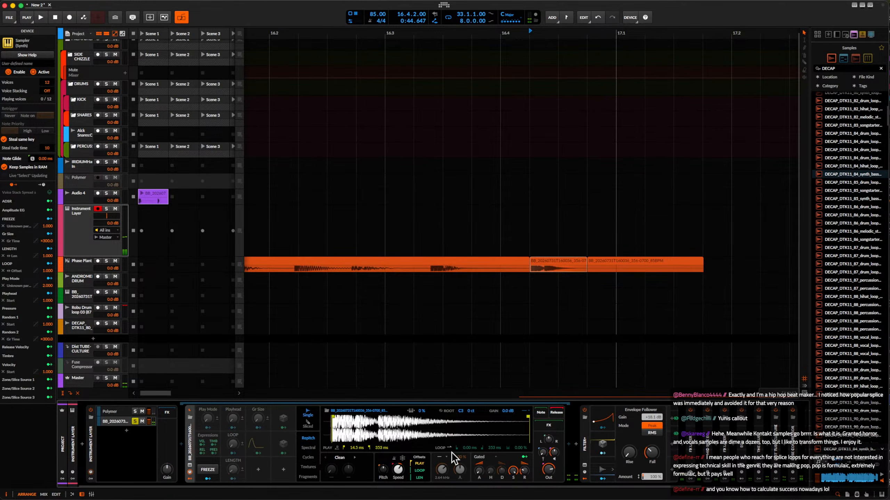
Insert the kHs Bitcrush effect directly after the Sampler in the percussion hit's layer.
left_click(568, 444)
type("b")
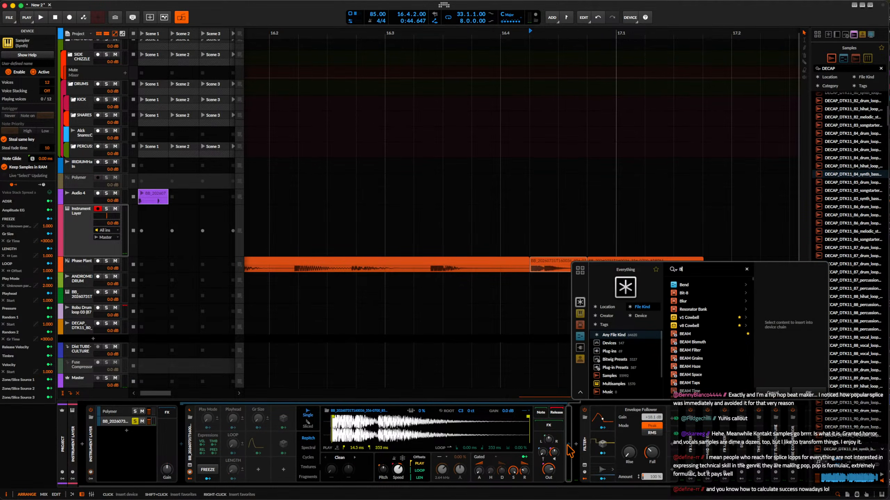
type("it")
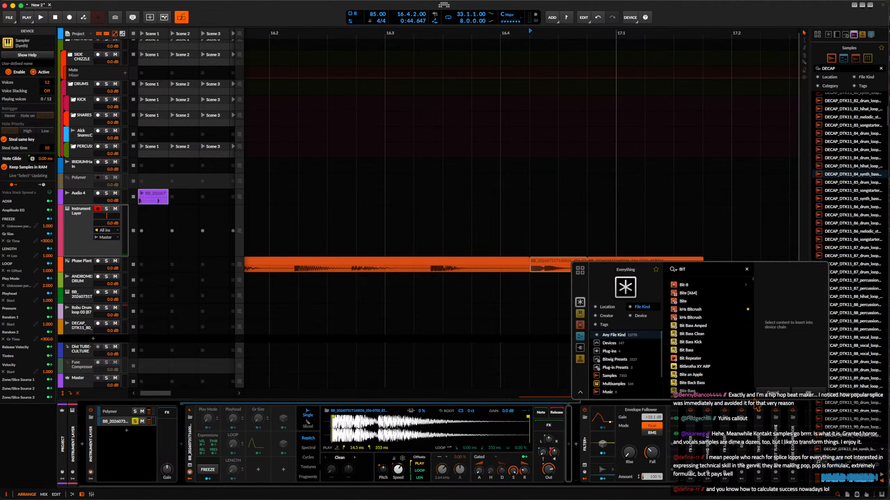
left_click(693, 309)
left_click(804, 392)
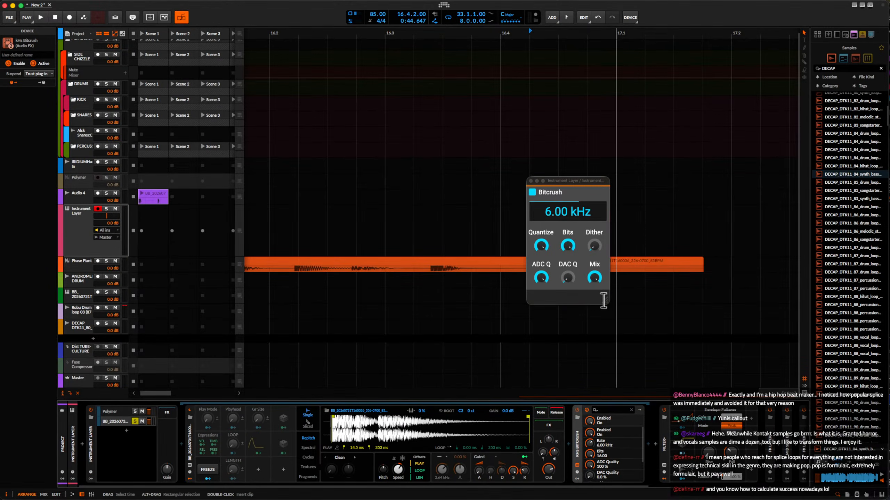
Set Bitcrush to a 44.1 kHz rate with reduced bits and a 33 % mix, and close its plug-in window.
left_click_drag(568, 213, 567, 206)
mouse_move(568, 249)
left_mouse_down()
mouse_move(568, 287)
mouse_move(568, 250)
left_mouse_up()
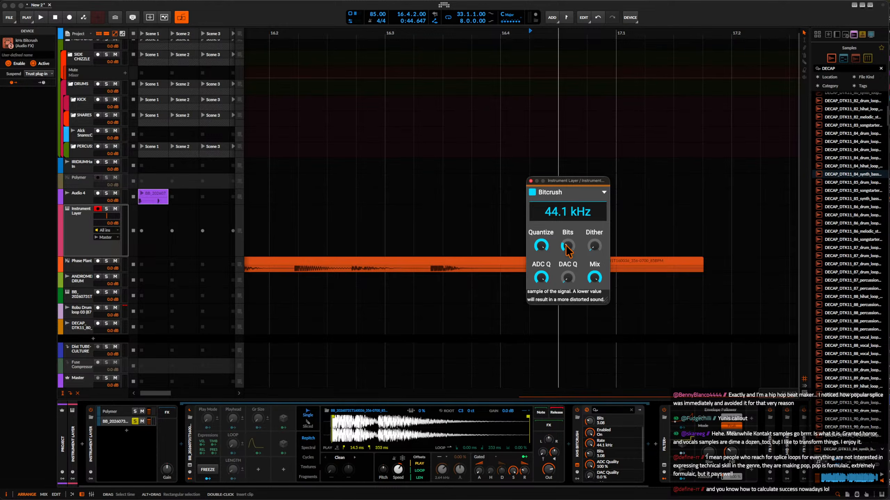
left_click_drag(594, 277, 594, 308)
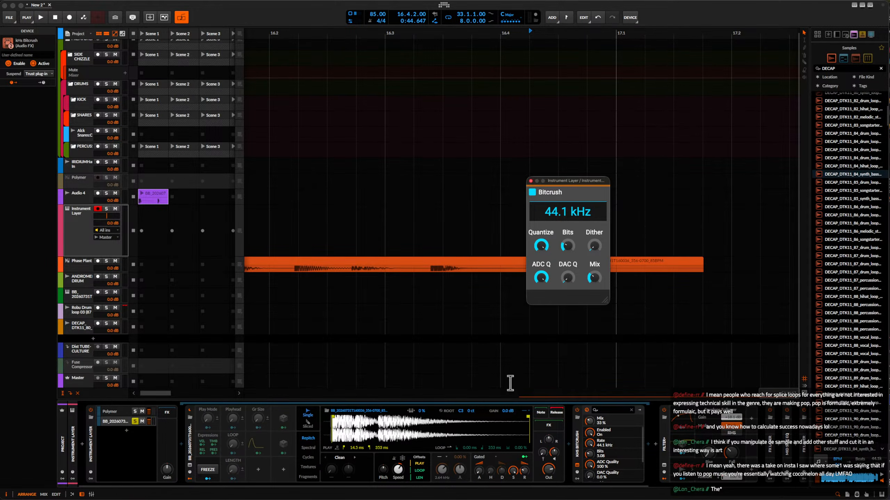
left_click_drag(573, 180, 664, 233)
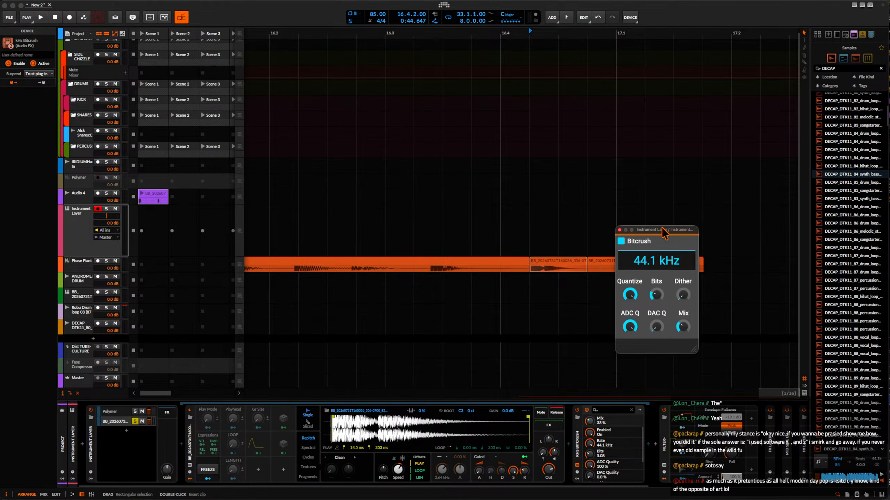
left_click_drag(664, 233, 683, 233)
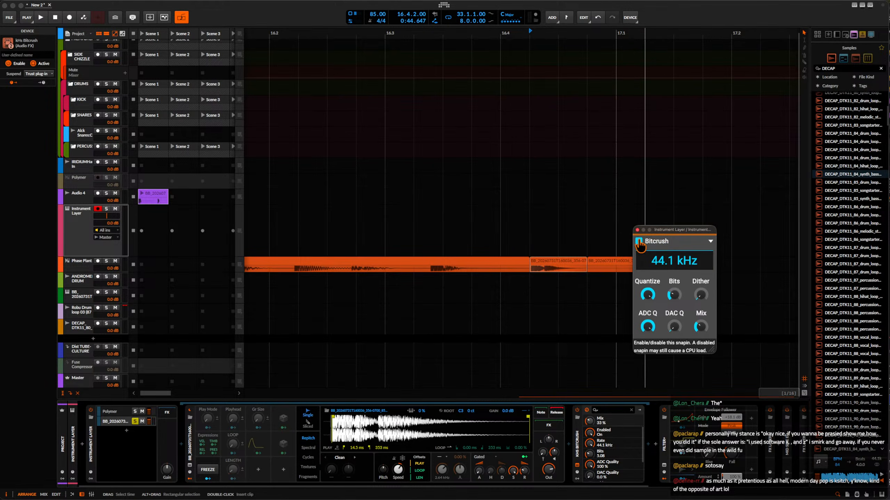
left_click(637, 230)
Delete the leftover clip at 16.4.4 after the isolated hit on the Phase Plant track.
left_click(617, 265)
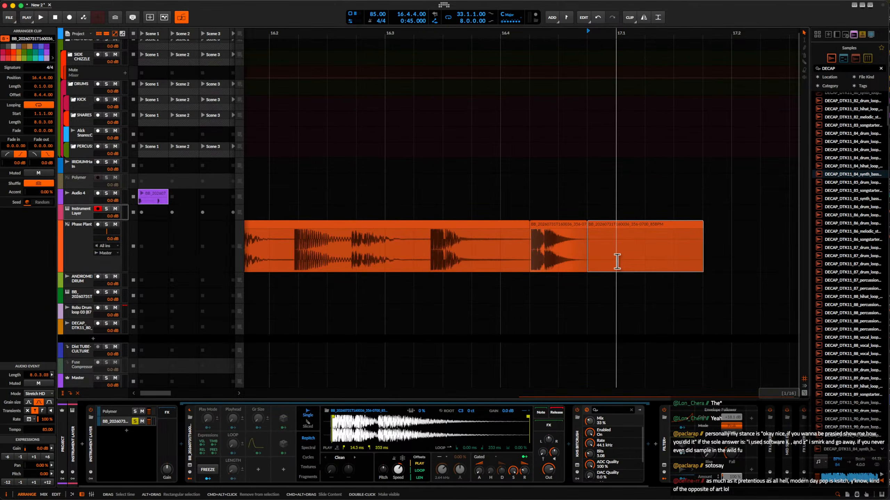
key("Delete")
scroll(473, 282, "down", 2)
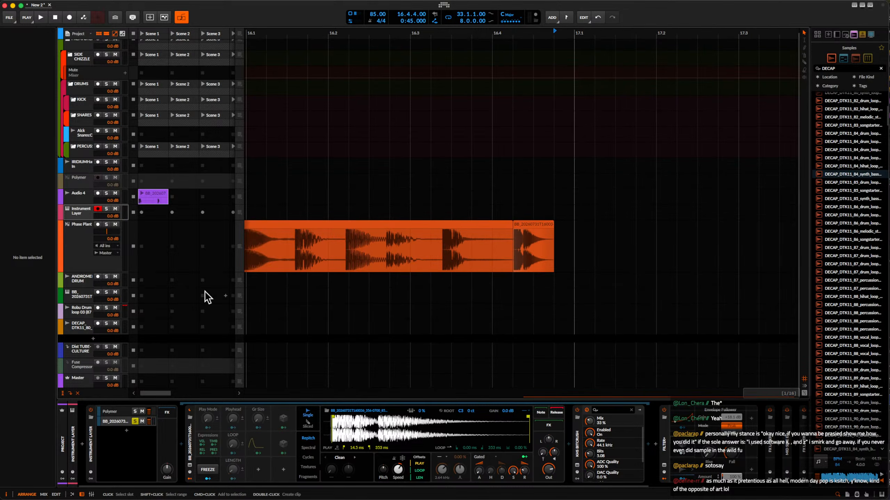
Add an instrument track below the Phase Plant track and load the v1 Hat device on it.
left_click(88, 250)
key("super+t")
left_click(81, 445)
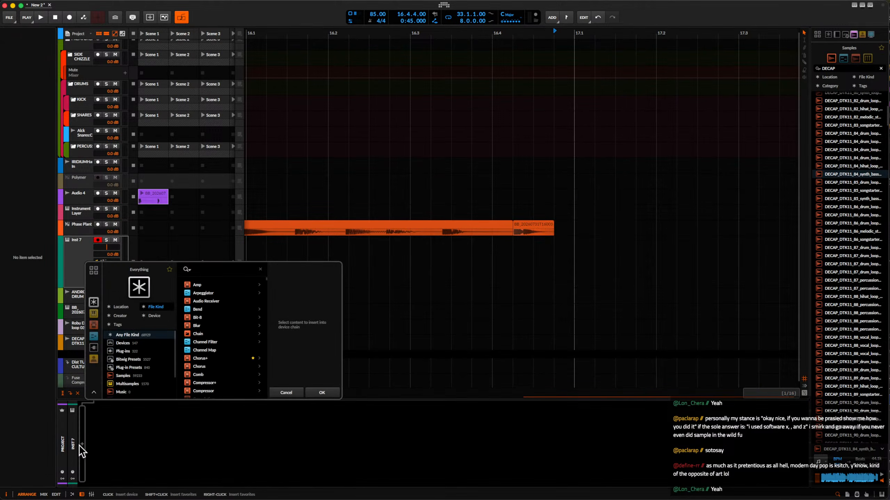
type("HAT")
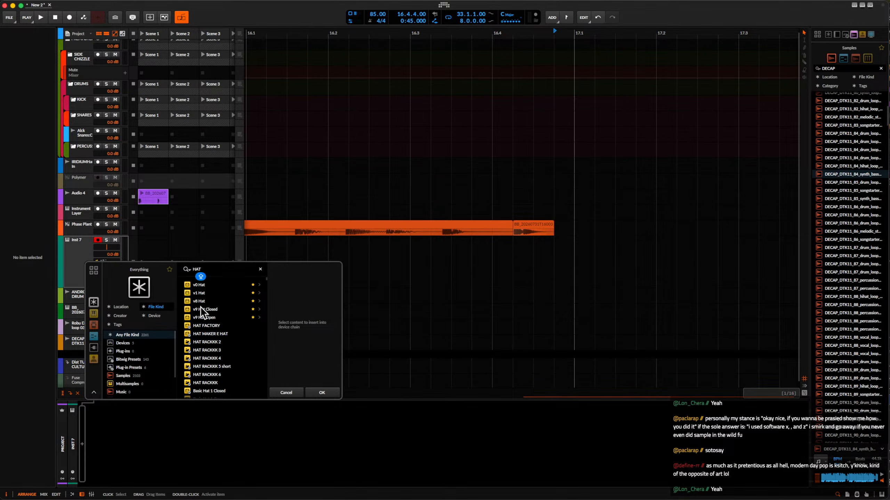
left_click(198, 293)
left_click(320, 390)
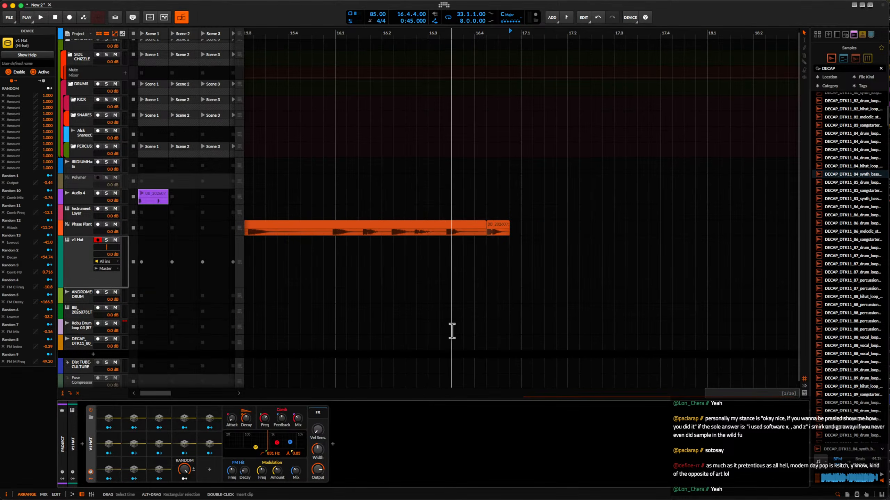
Add an audio track below the v1 Hat track and search the sample browser for HAT.
scroll(452, 332, "down", 2)
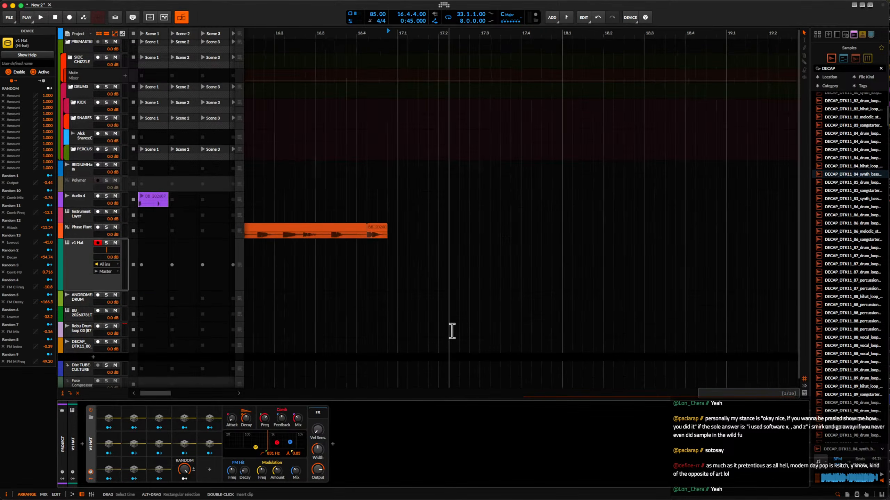
left_click(81, 264)
key("super+t")
left_click_drag(840, 68, 791, 60)
type("HAT")
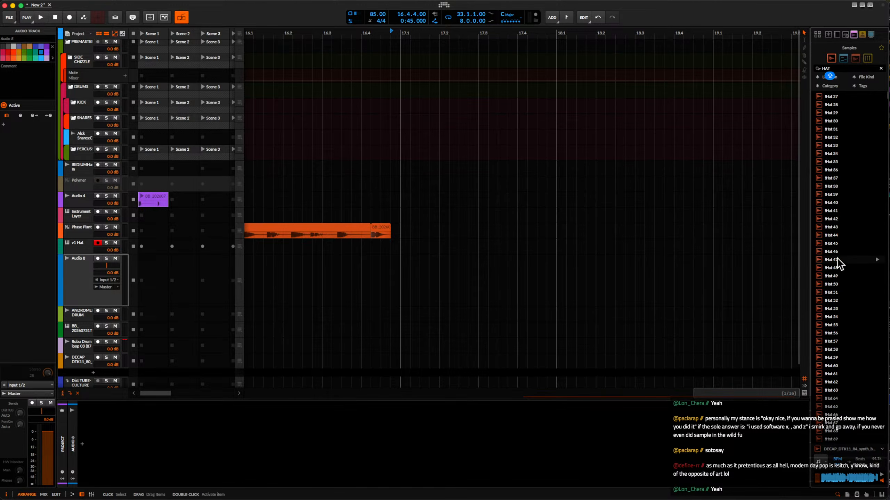
Place the Hat 54 sample at 17.1 on the new audio track, cut it to a sixteenth note and duplicate it in a row.
scroll(838, 281, "down", 1)
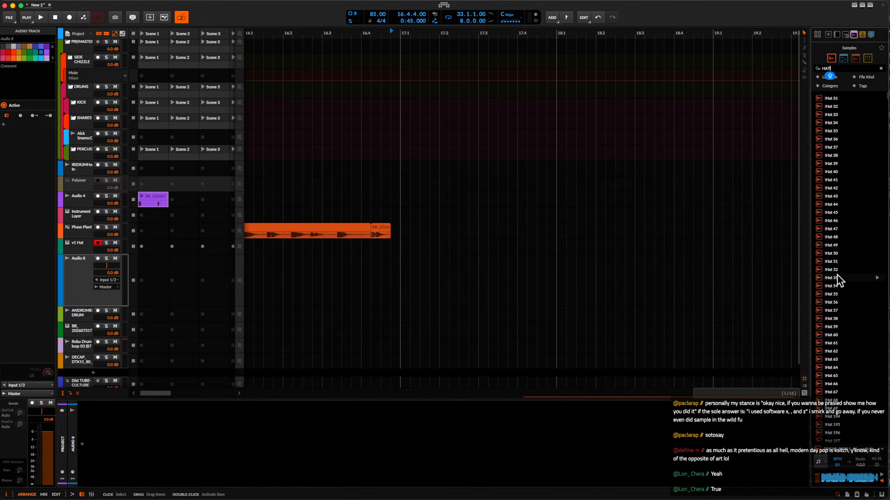
left_click(837, 279)
left_click_drag(838, 285, 413, 281)
scroll(405, 272, "up", 5)
key("super+e")
key("super+d")
key("super+d")
key("super+d")
key("super+d")
key("super+d")
key("super+d")
key("super+d")
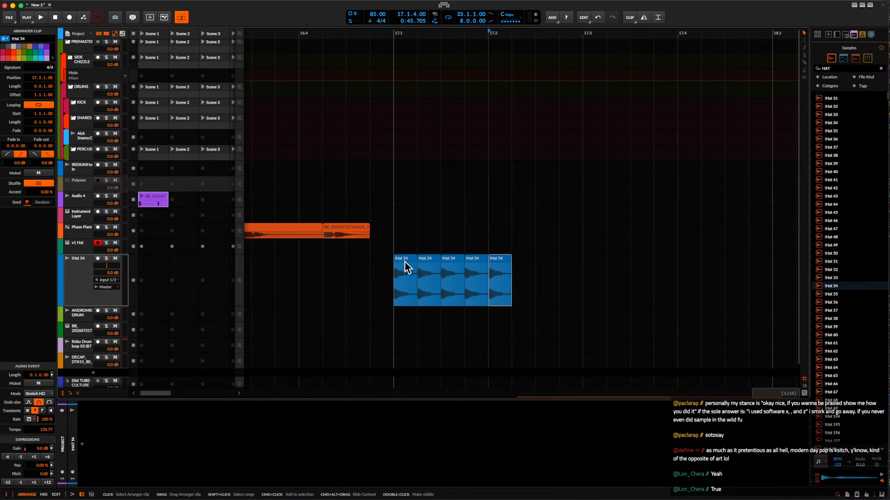
Set the project tempo to 70 BPM and scale all eight hat clips to half their length.
left_click_drag(378, 14, 377, 42)
left_click(406, 263)
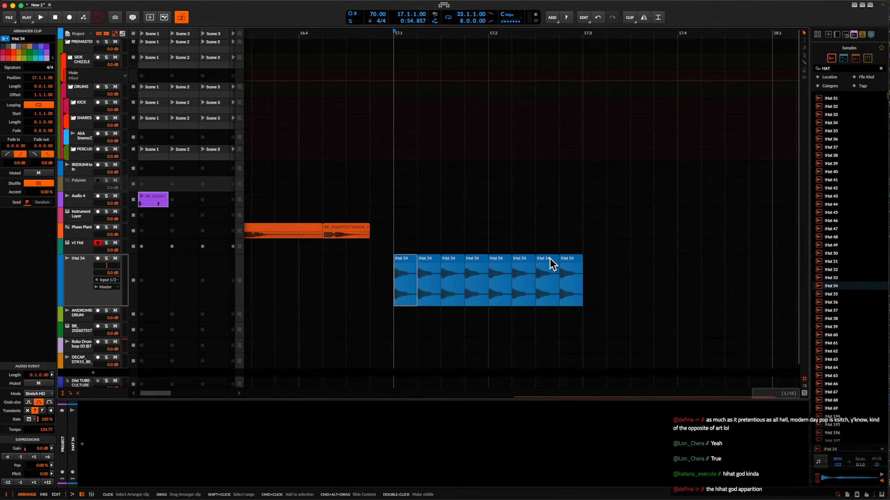
left_click(571, 262, "shift")
key("alt+minus")
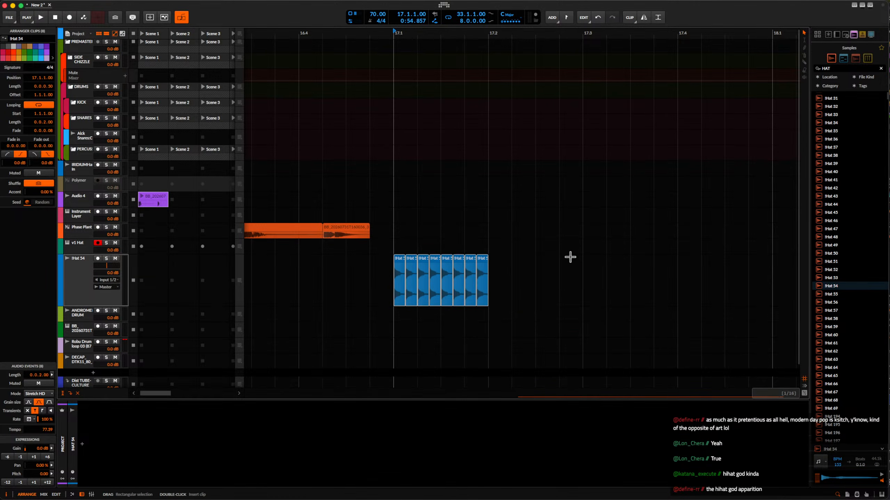
Scale the last four hat clips, starting at 17.1.3, to half their length.
scroll(463, 262, "up", 5)
left_click(463, 260)
left_click(431, 263)
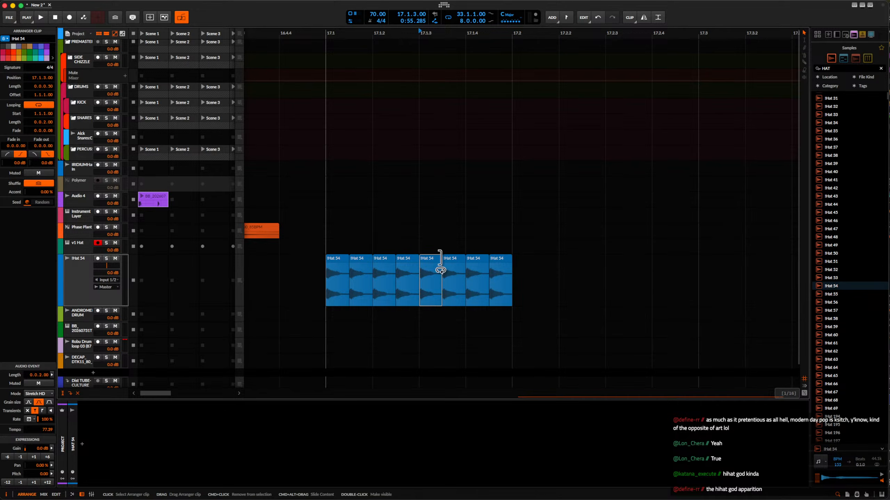
left_click(500, 264, "shift")
key("alt+minus")
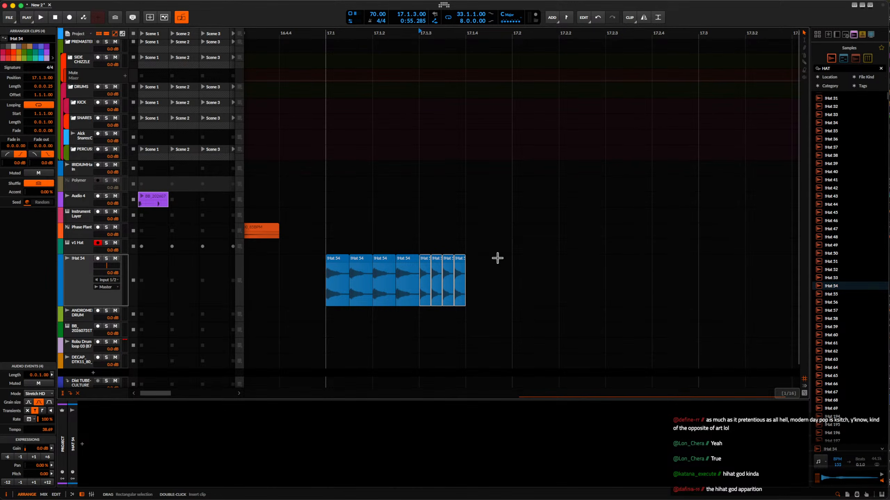
Fill the gap from 17.1.4 to 17.2 with two of the longer hat clips.
left_click_drag(404, 260, 500, 264)
key("super+z")
scroll(501, 264, "up", 3)
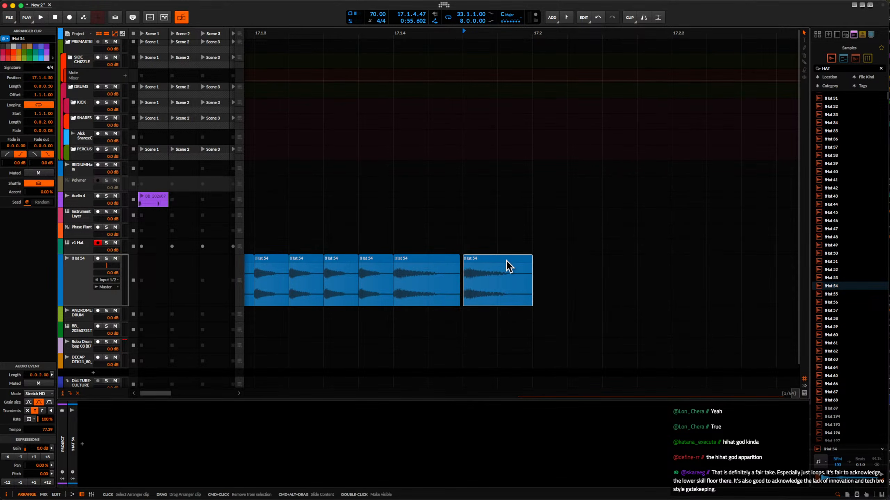
scroll(508, 269, "down", 3)
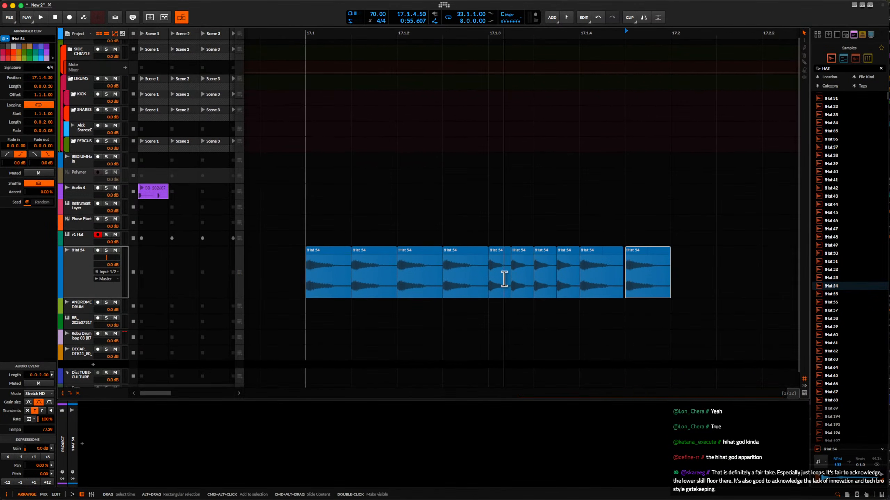
Consolidate the five hat clips from 17.1.3.00 to 17.1.4.50 into one clip and display its Transpose expression in the editor.
left_click_drag(504, 279, 626, 282)
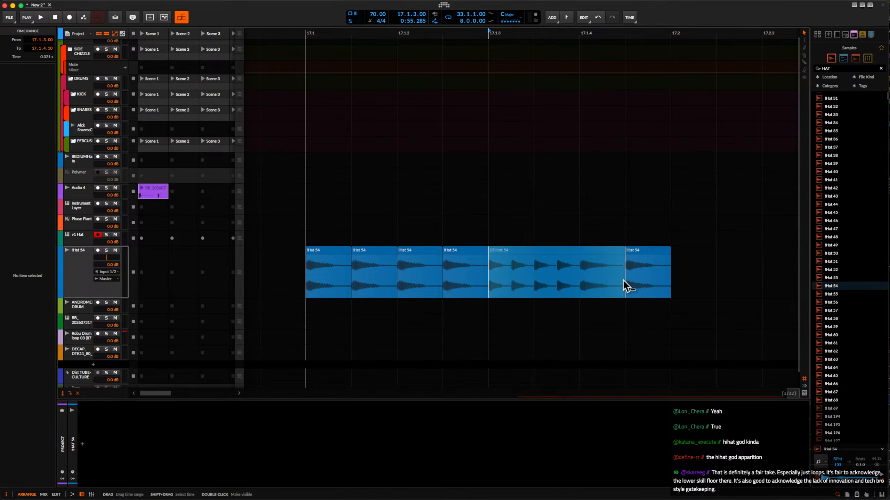
double_click(595, 255)
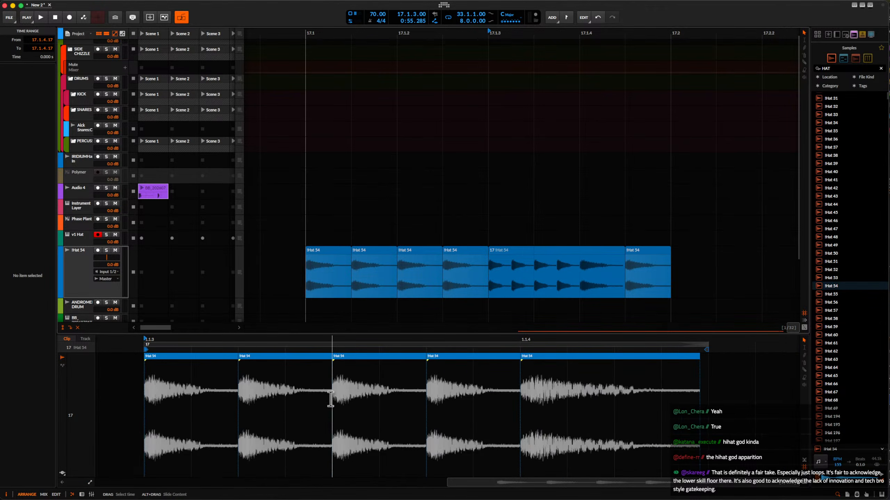
left_click(63, 473)
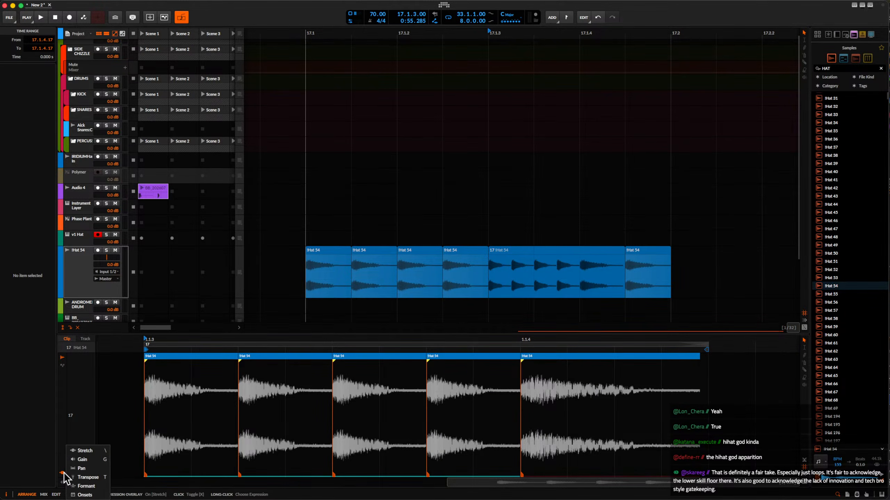
left_click(100, 480)
Add transpose points at the start and end of the consolidated hat clip and raise the end point to about +6.
left_click(142, 418)
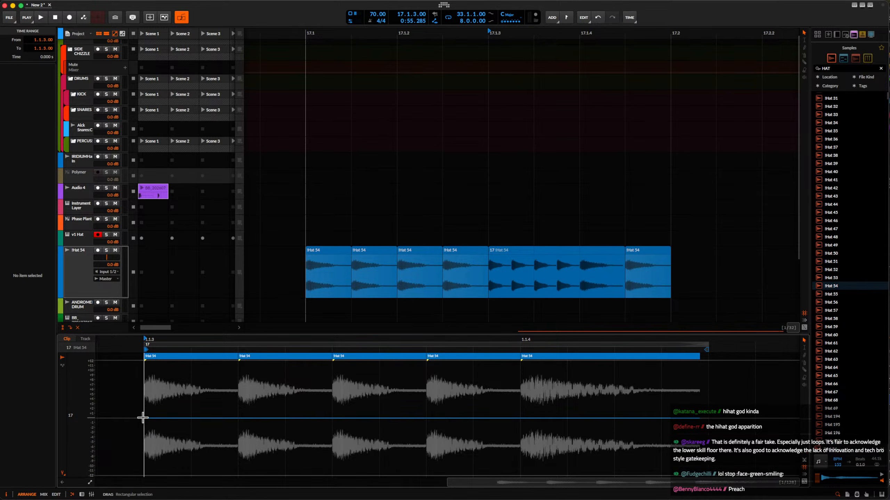
left_click(145, 418)
scroll(145, 419, "down", 4)
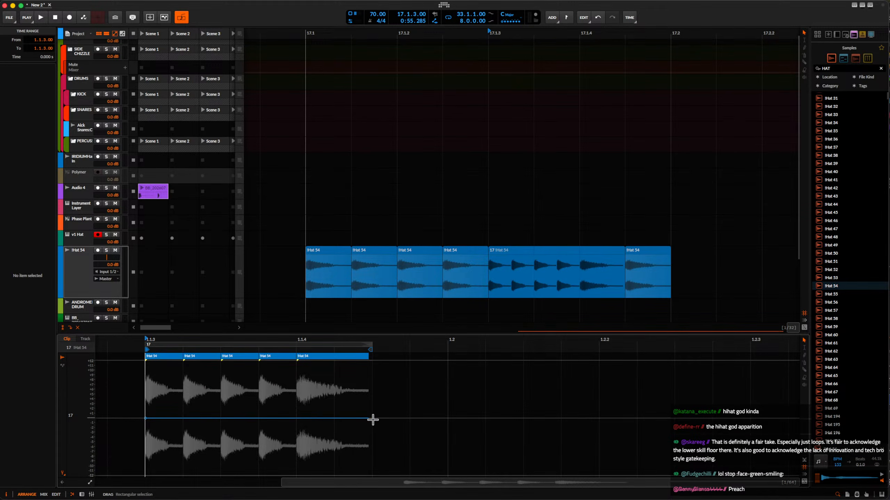
left_click(364, 419)
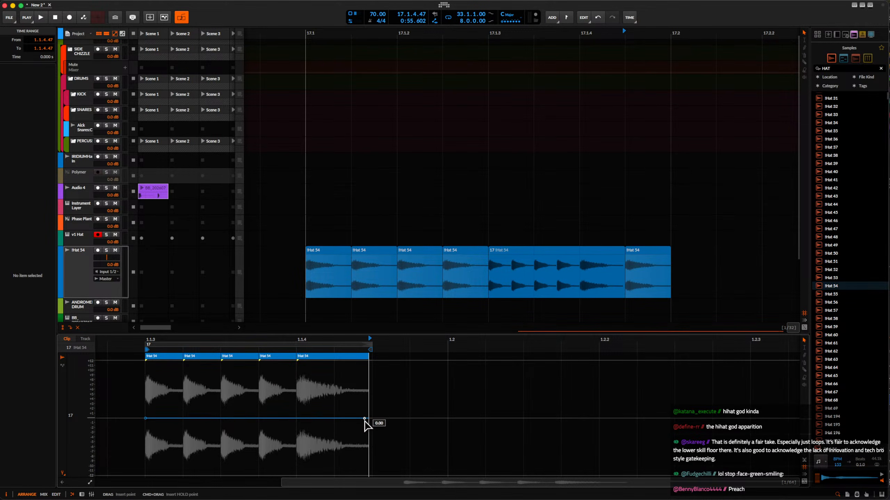
left_click_drag(364, 418, 367, 390)
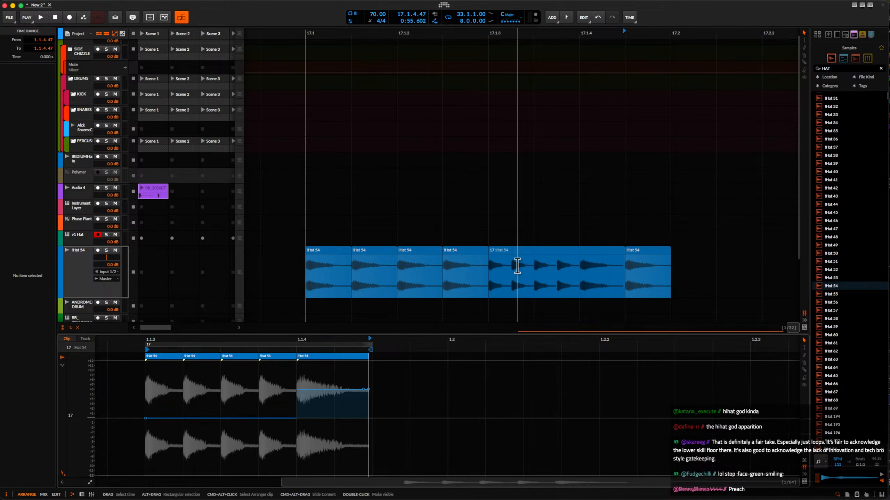
Bounce the consolidated hat clip at 17.1.3 in place to new audio.
left_click(500, 257)
double_click(500, 253)
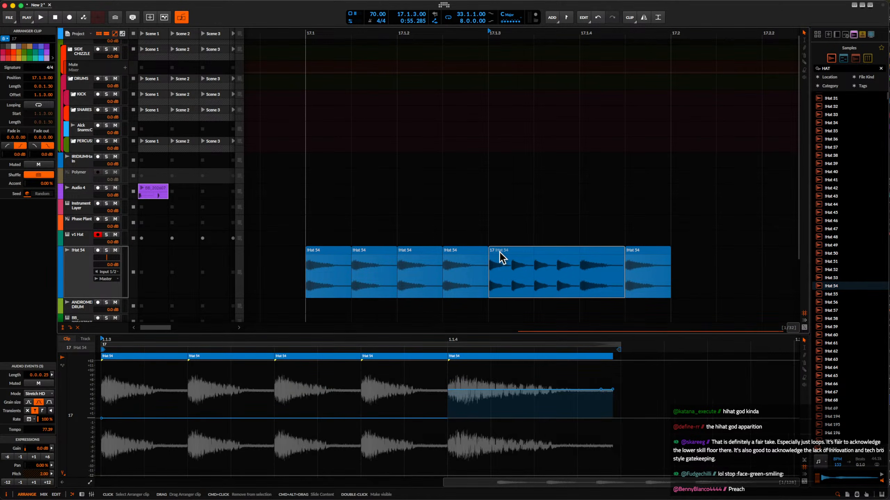
scroll(298, 397, "down", 3)
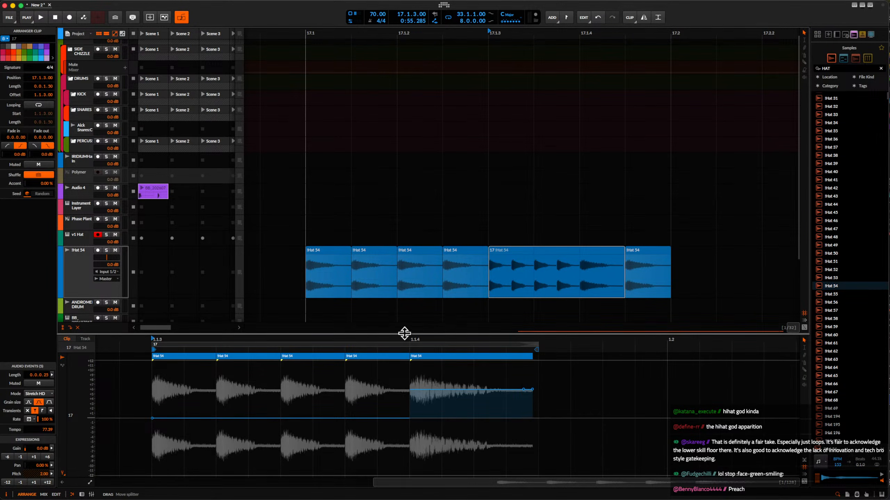
key("super+b")
Draw a rising transpose ramp across the bounced hat clip, from 1.00 at its start to 6.00 at its end.
scroll(150, 421, "down", 5)
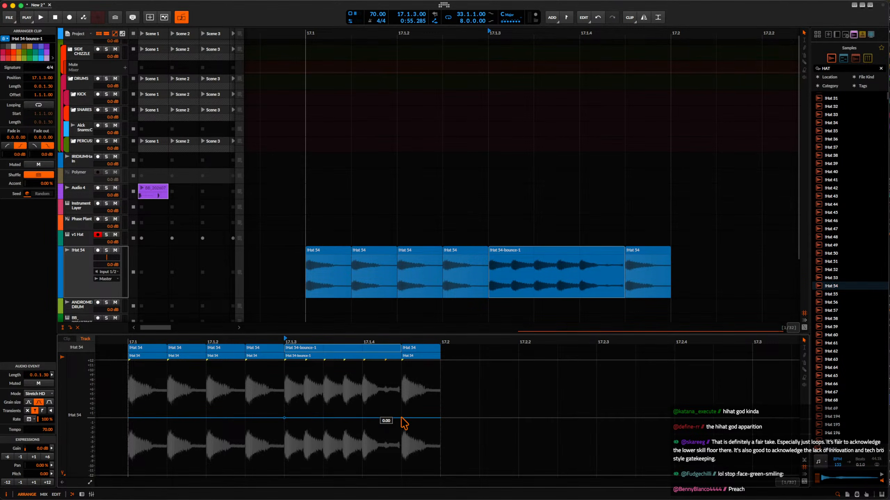
left_click_drag(404, 418, 399, 390)
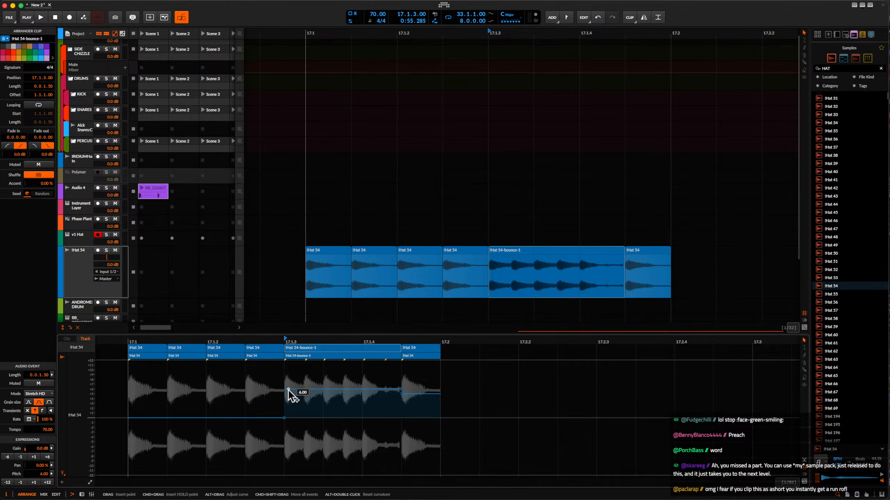
left_click_drag(285, 389, 285, 413)
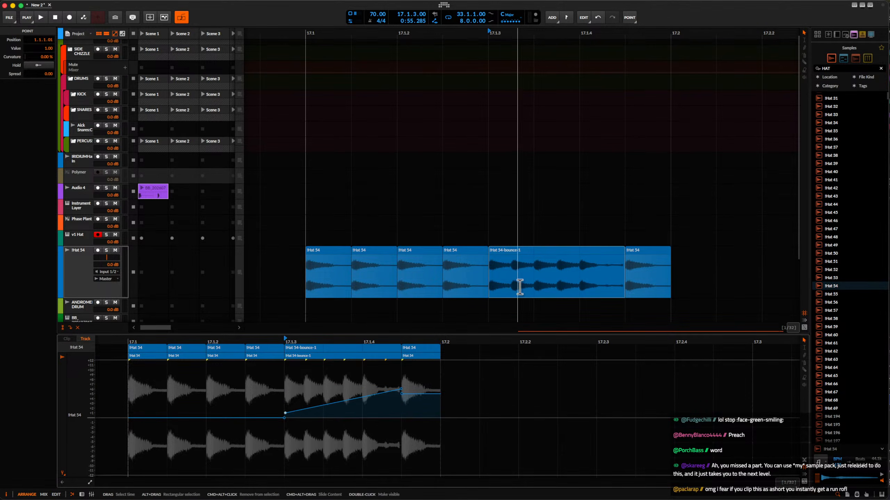
left_click(513, 251)
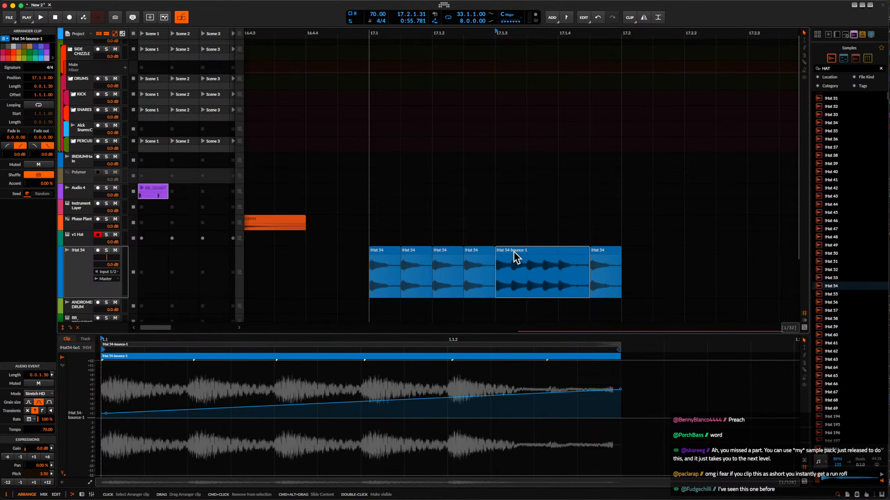
Delete the !Hat 54 track together with its hat clips between 17.1 and 17.2.
scroll(513, 251, "down", 2)
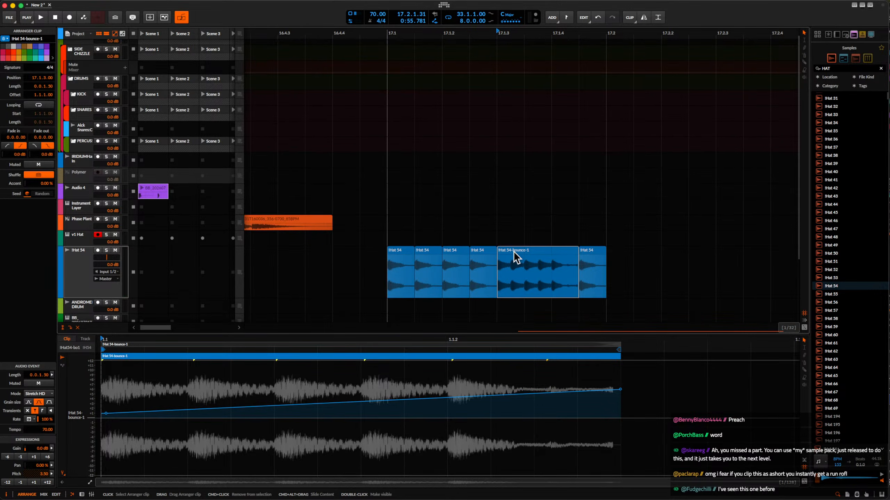
scroll(527, 254, "down", 1)
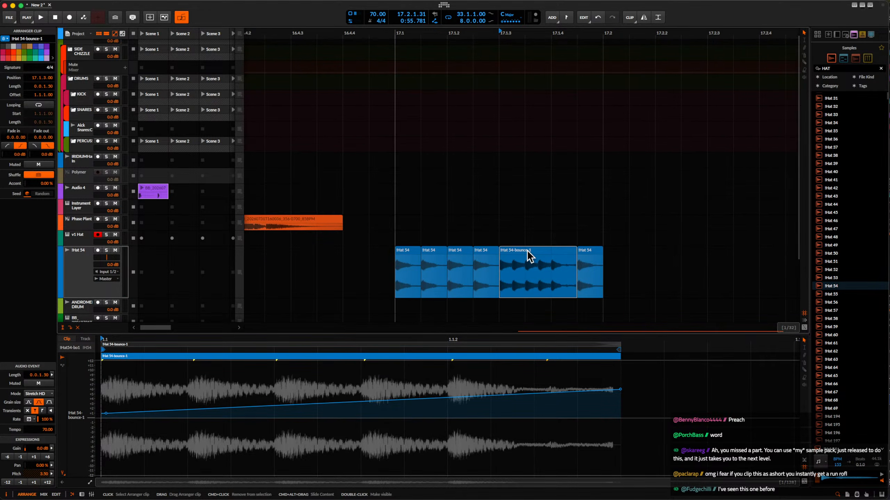
scroll(530, 257, "down", 2)
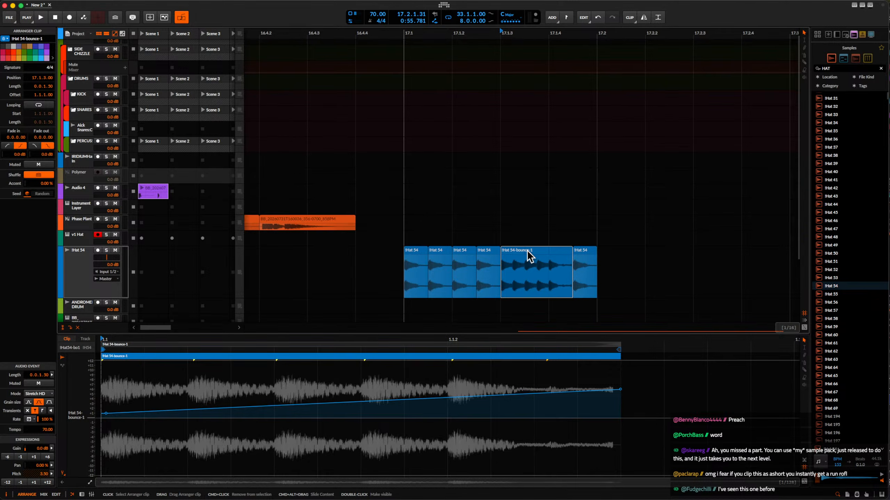
scroll(530, 257, "down", 1)
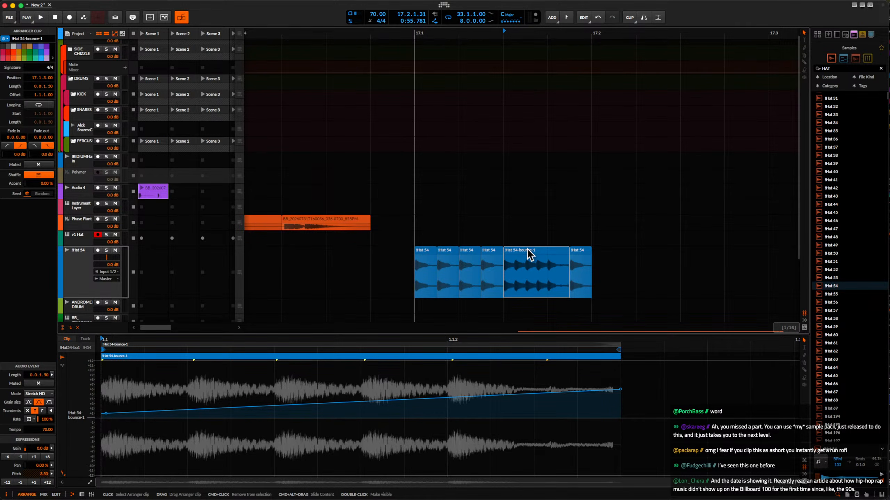
left_click_drag(415, 277, 591, 282)
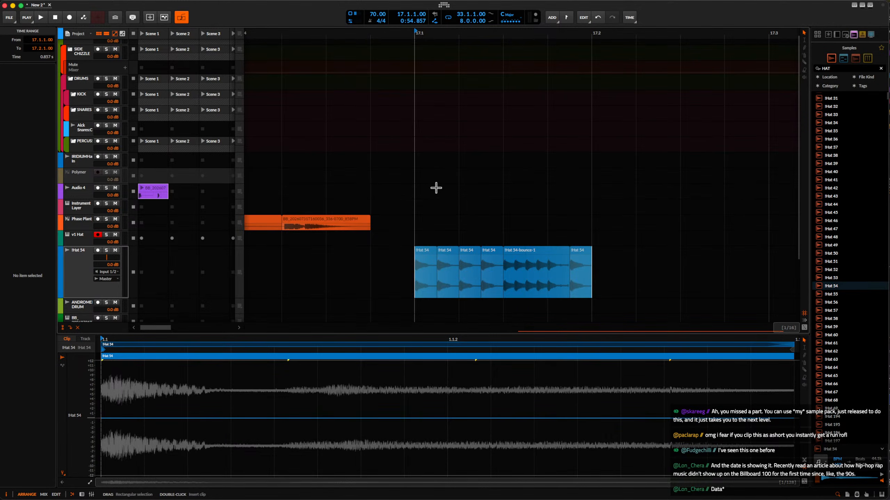
scroll(827, 193, "down", 1)
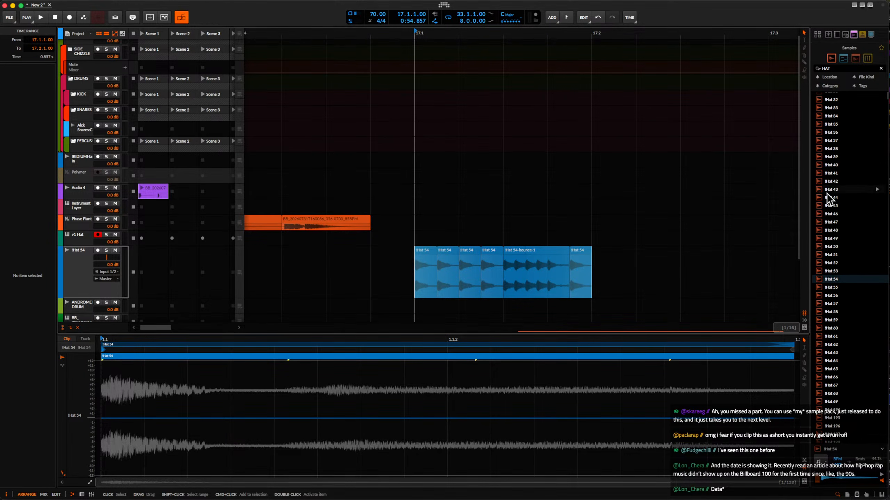
scroll(826, 194, "down", 2)
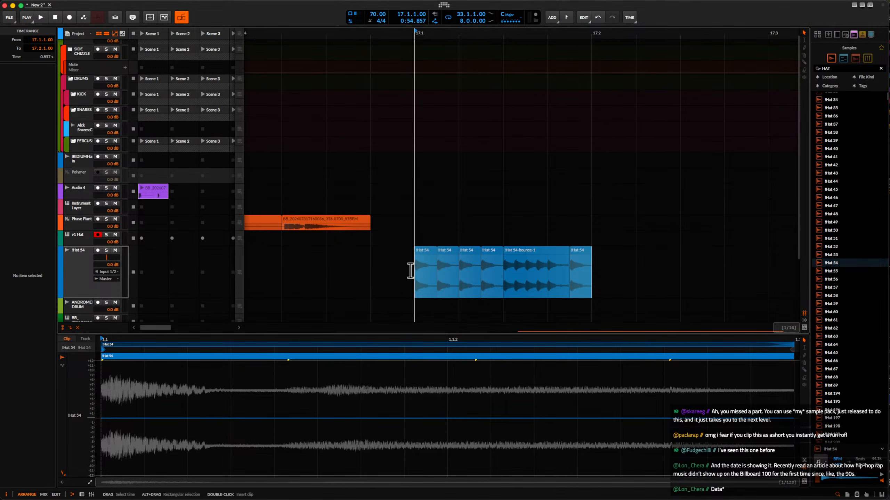
scroll(575, 262, "down", 1)
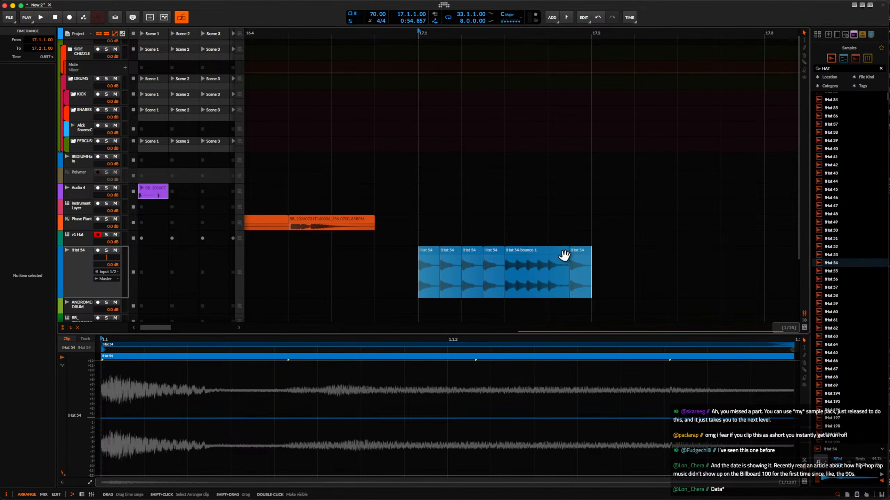
left_click(564, 256)
left_click(75, 265)
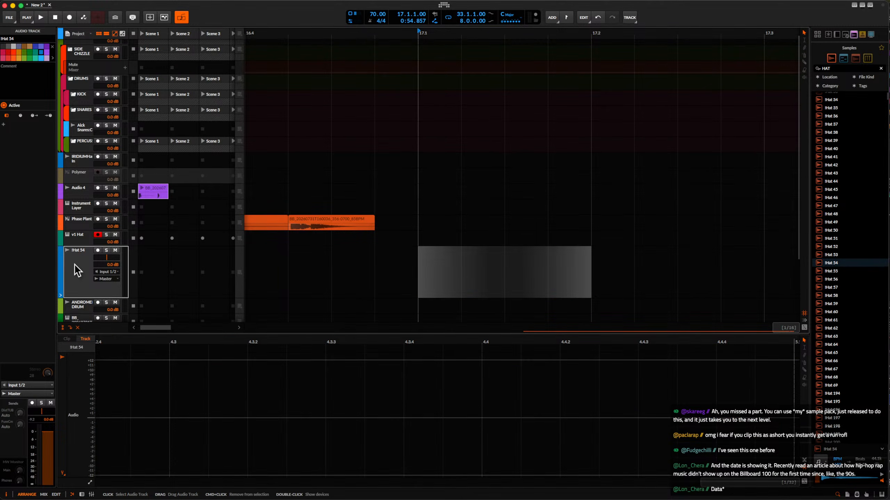
key("Delete")
Show the Instrument Layer track's device chain and select its sample layer below Polymer.
scroll(348, 218, "left", 5)
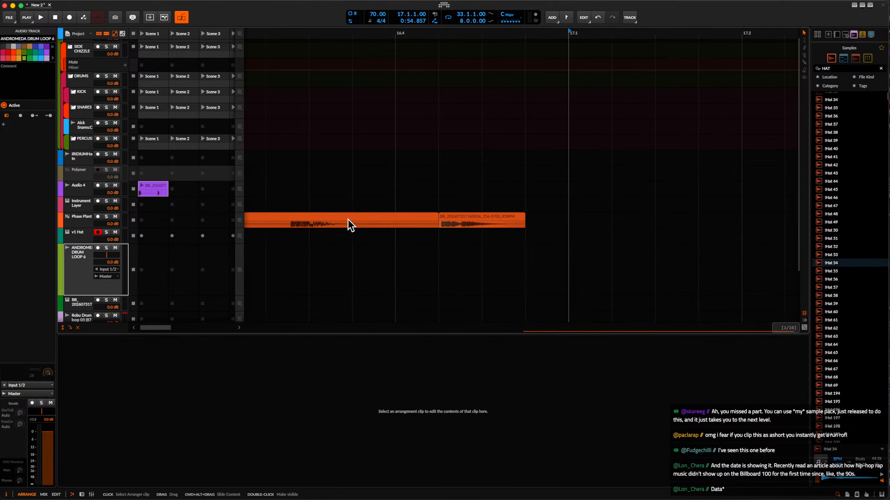
scroll(393, 214, "down", 2)
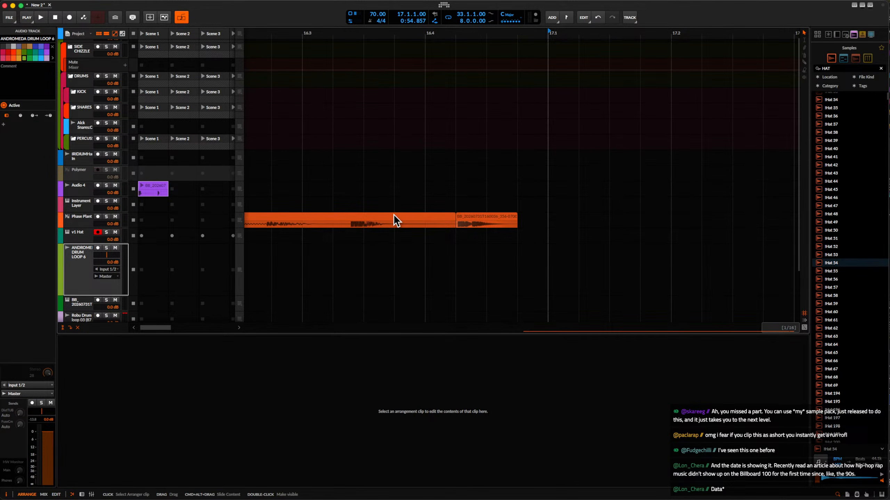
scroll(393, 214, "down", 2)
left_click(84, 210)
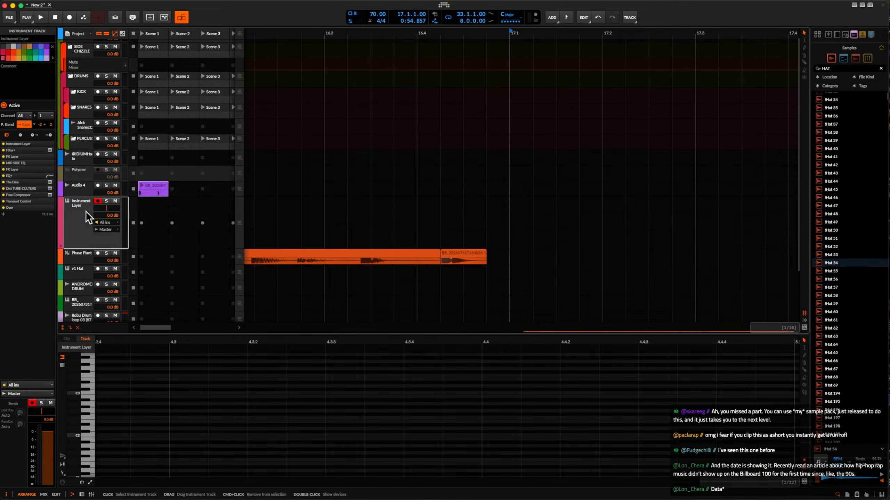
double_click(84, 210)
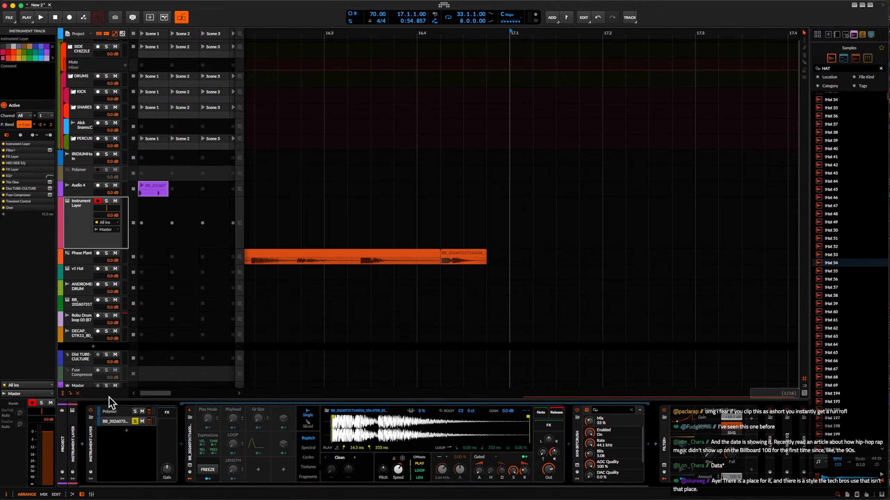
left_click(118, 420)
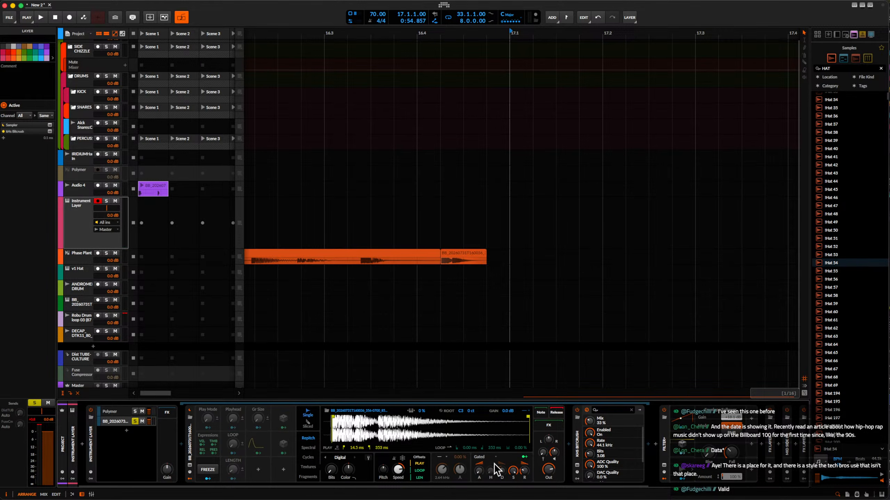
Enable the Sampler's filter in the sample layer and adjust its cutoff frequency.
left_click(438, 457)
left_click(455, 425)
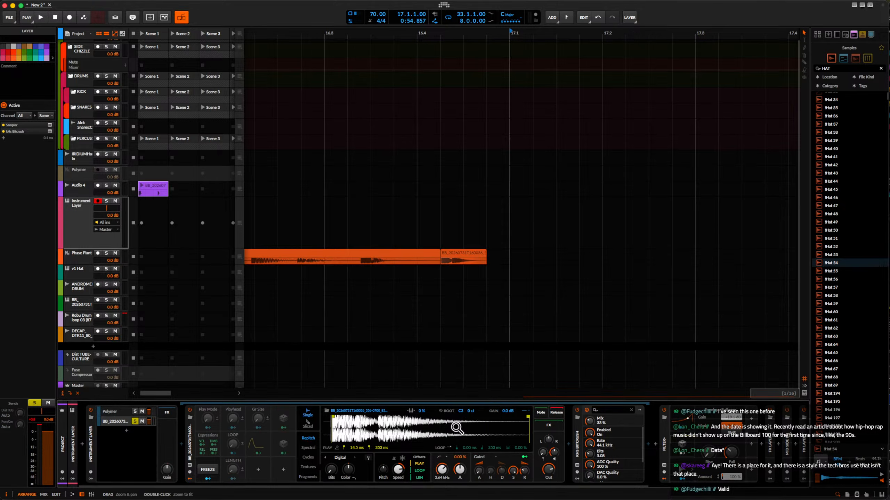
left_click_drag(441, 470, 459, 480)
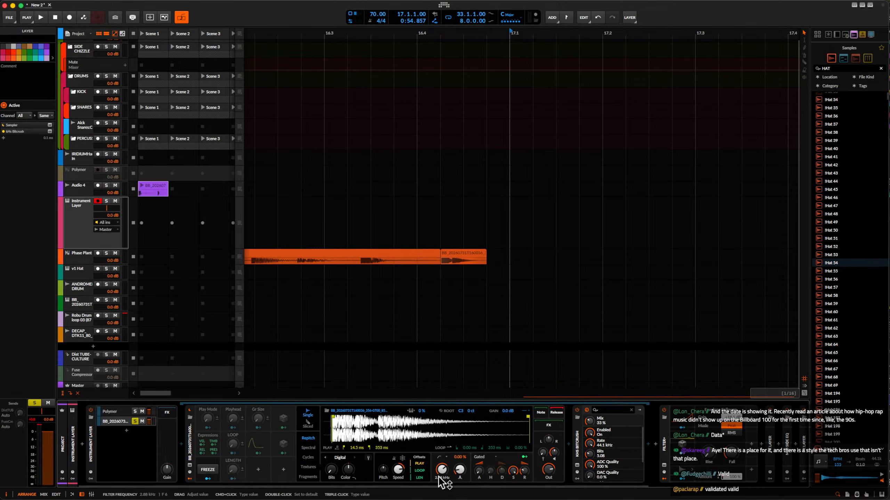
left_click_drag(458, 473, 444, 469)
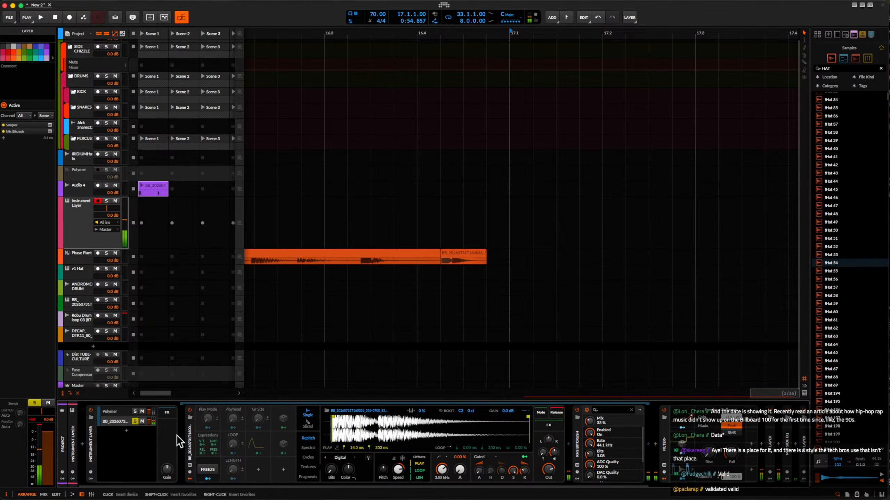
left_click_drag(548, 441, 548, 441)
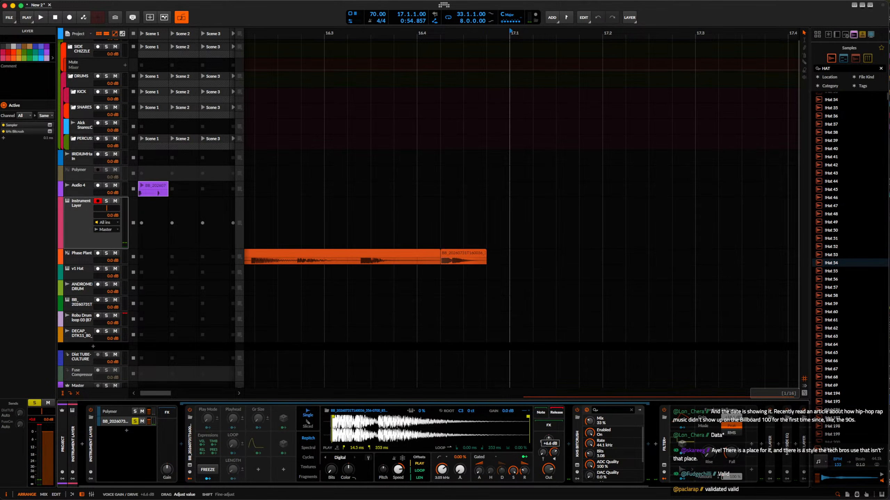
Set the Bitcrush bits to 2.70 and raise the Bits amount of the Sampler's Digital repitch mode.
left_click(576, 465)
left_click_drag(674, 294, 674, 302)
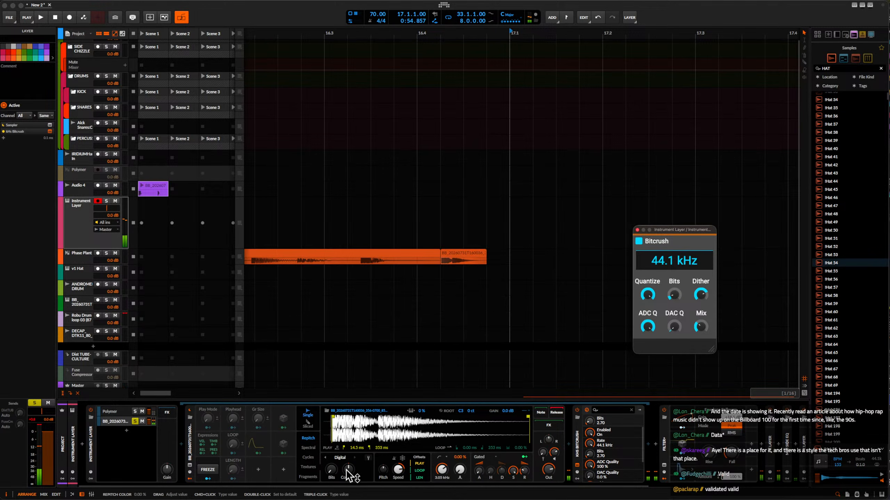
mouse_move(333, 469)
left_mouse_down()
mouse_move(333, 439)
mouse_move(348, 477)
left_mouse_up()
Unsolo the sample layer and look through the Polymer layer and the effects after it: Filter+, FX Layer and Mid Side EQ.
left_click(136, 422)
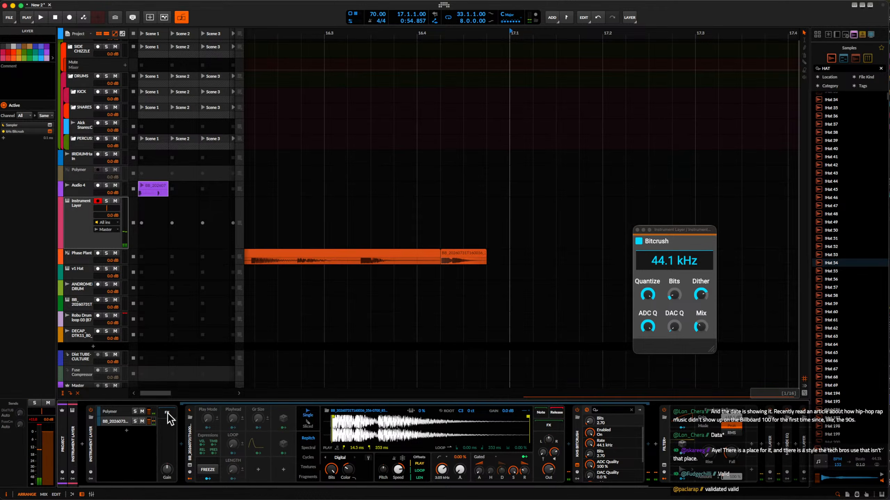
left_click(118, 414)
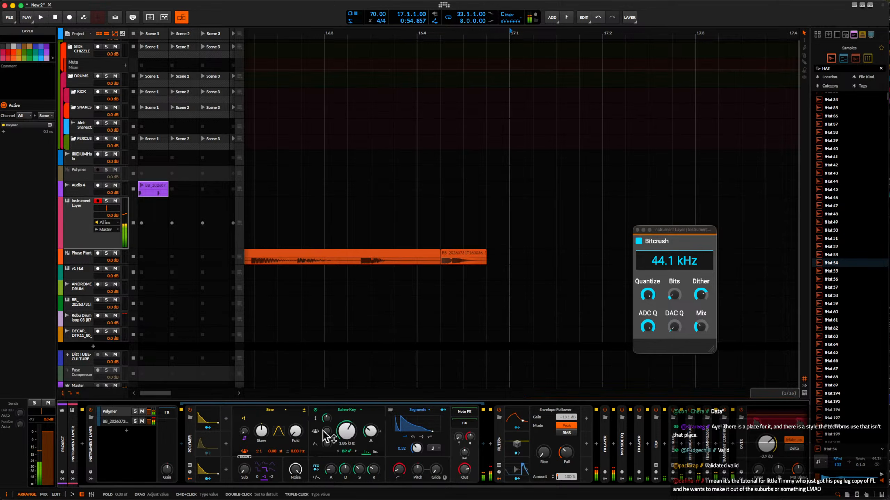
left_click(606, 439)
left_click(608, 439)
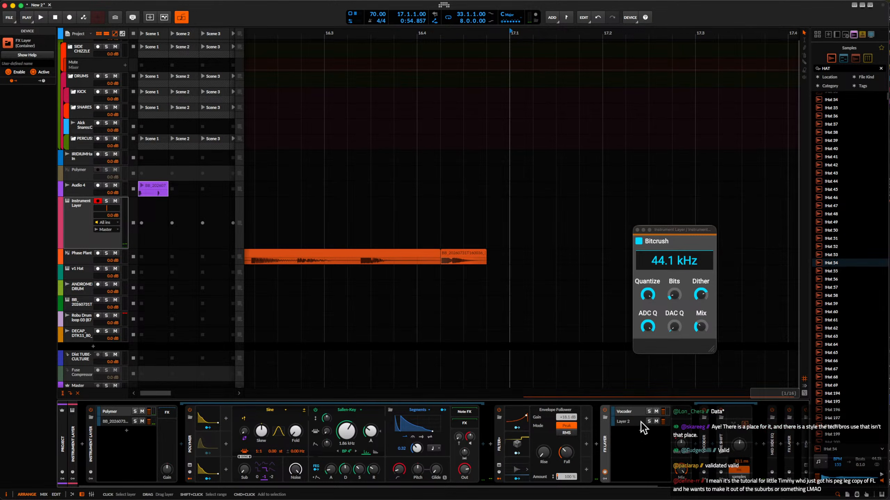
scroll(640, 427, "right", 5)
left_click(681, 447)
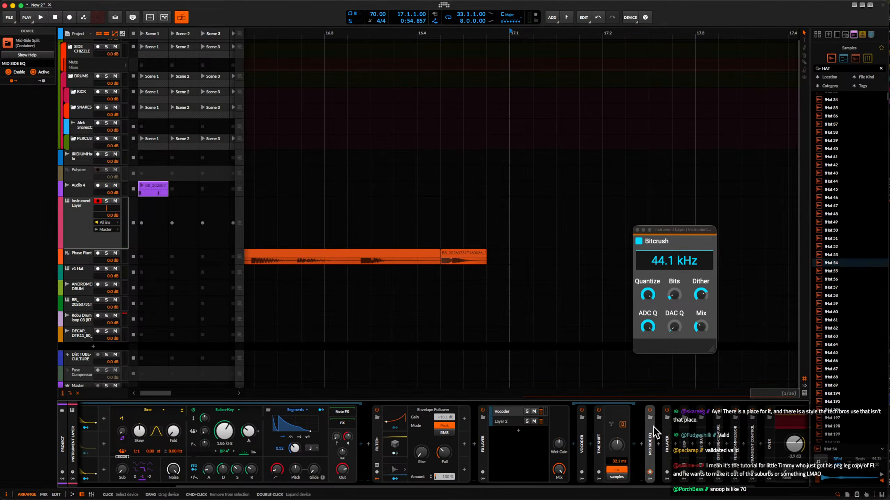
left_click(651, 456)
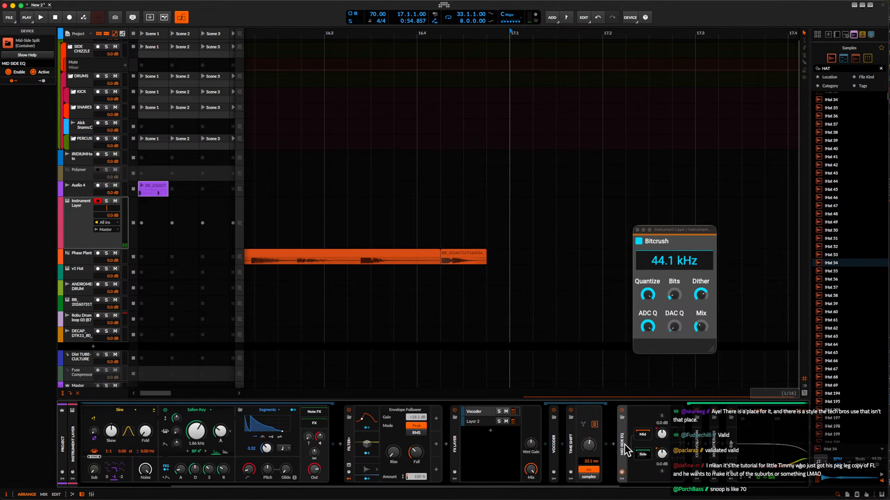
left_click(349, 444)
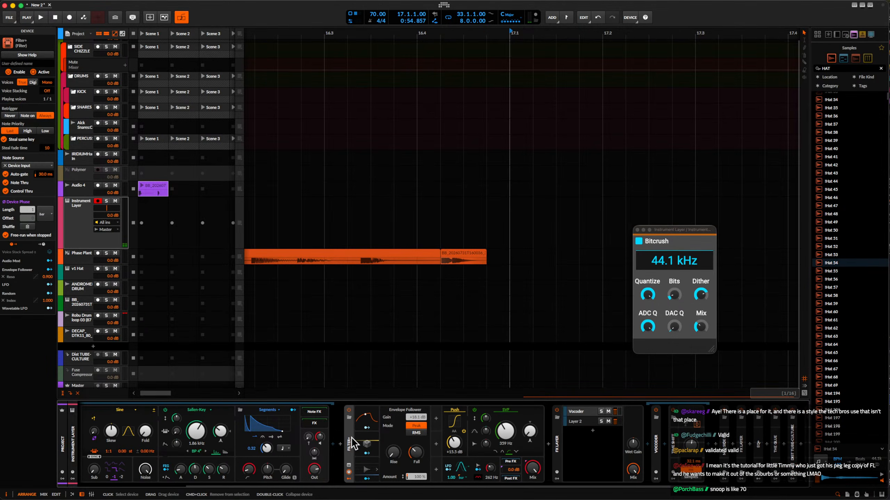
scroll(446, 448, "left", 5)
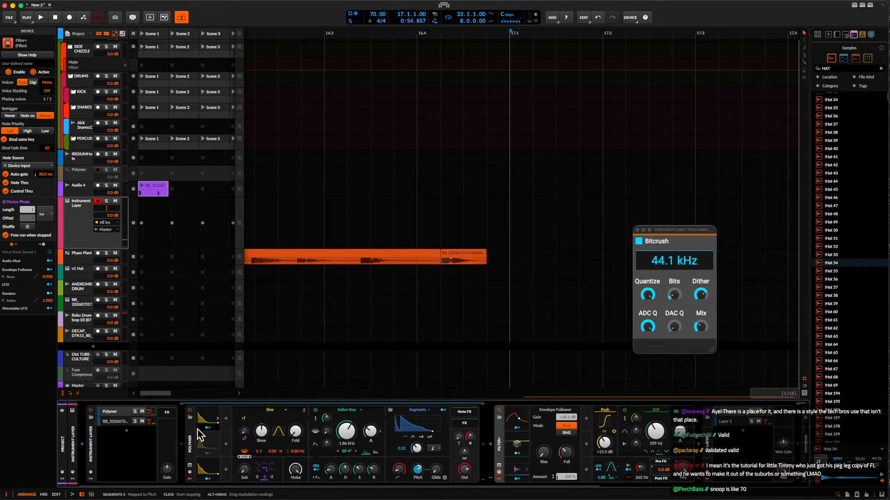
Solo the sample layer, raise its Sampler filter cutoff and lower the layer's volume to about -18.3 dB.
left_click(119, 422)
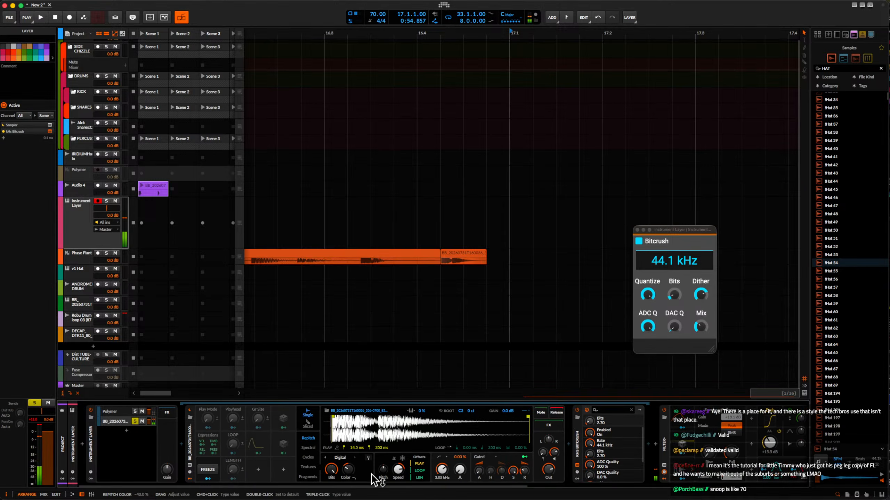
left_click_drag(353, 470, 353, 440)
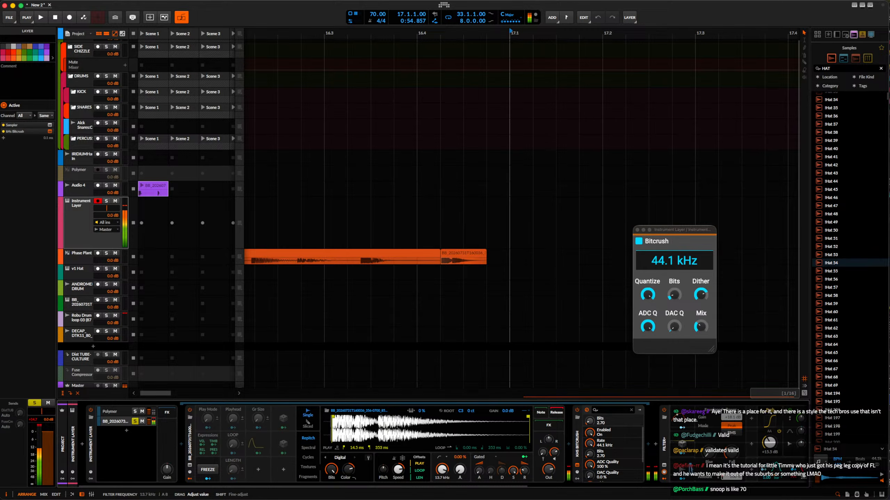
left_click_drag(442, 470, 442, 464)
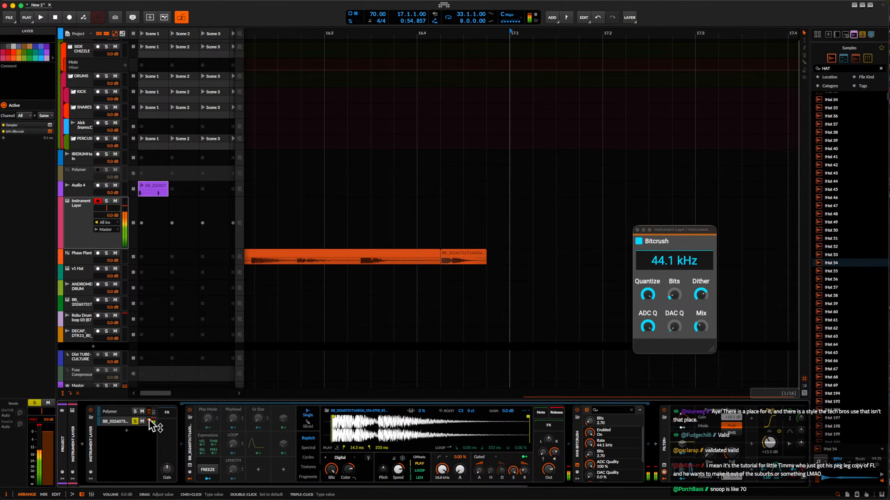
left_click_drag(151, 426, 184, 428)
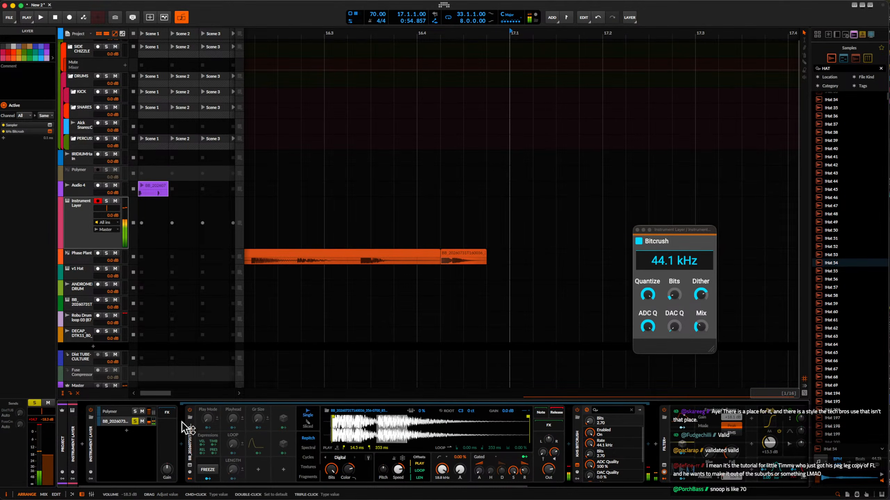
Insert a Time Shift device after Bitcrush on the sample layer and adjust its shift amount.
left_click(647, 451)
type("TIME")
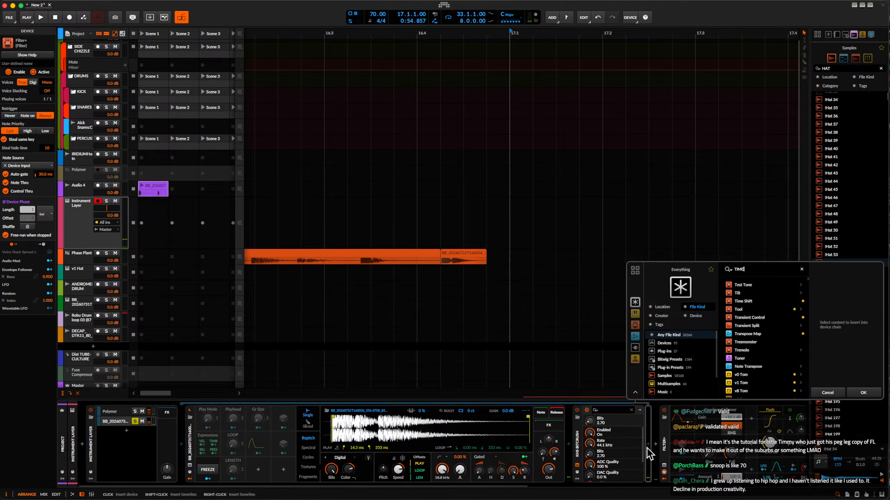
left_click(863, 391)
left_click_drag(674, 446, 675, 454)
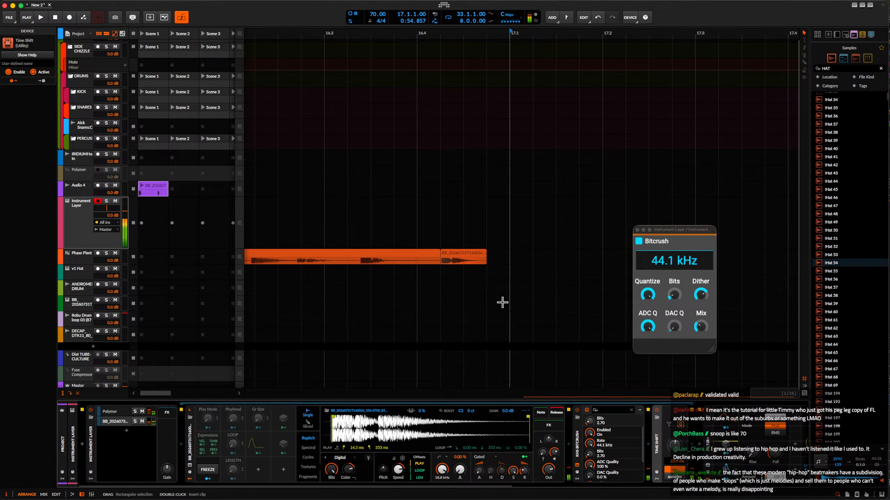
Close the floating Bitcrush plug-in window.
scroll(502, 302, "down", 5)
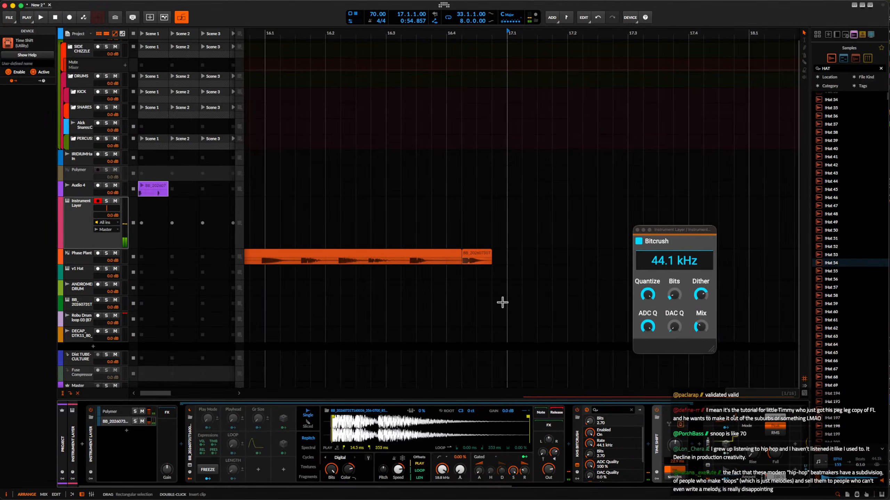
left_click(637, 231)
scroll(245, 235, "down", 1)
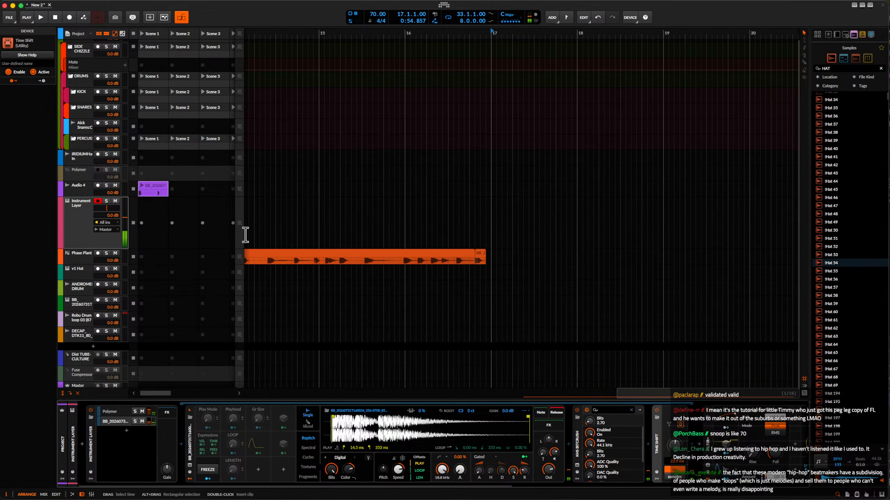
scroll(246, 235, "down", 1)
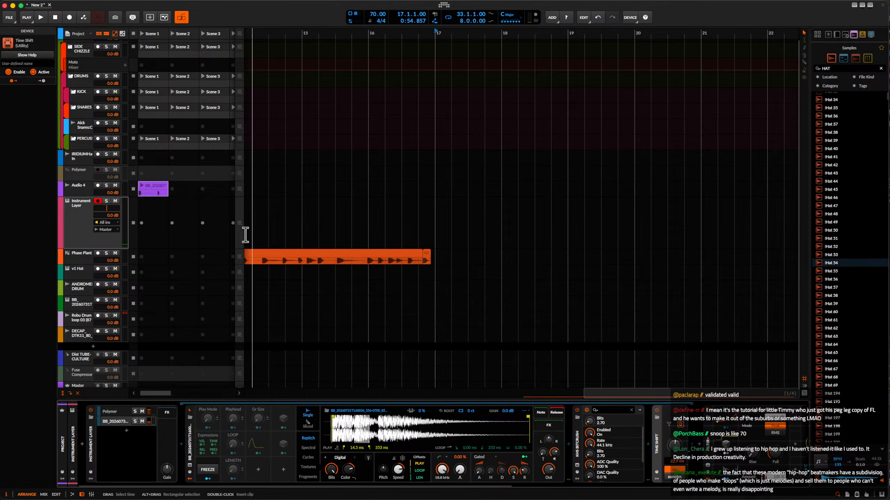
Open Rolling Sampler and place the captured layered hit as an audio clip at bar 18 of the Instrument Layer track.
key("super+alt+p")
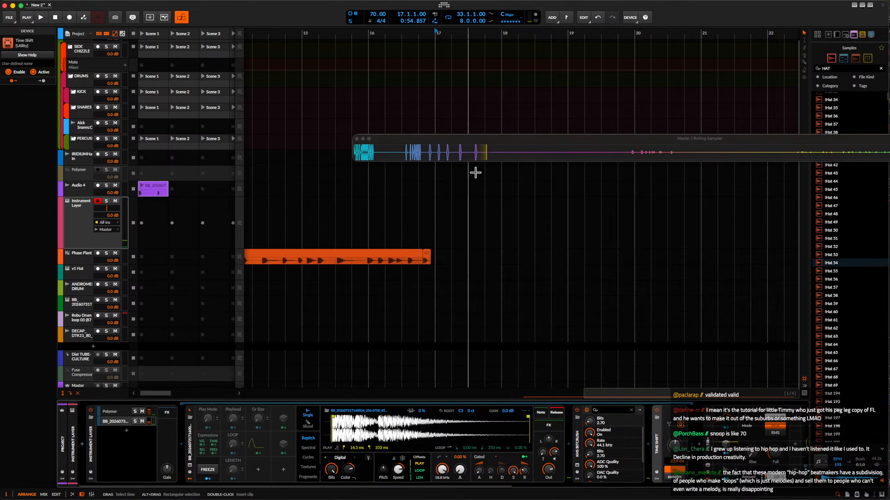
left_click_drag(471, 153, 496, 221)
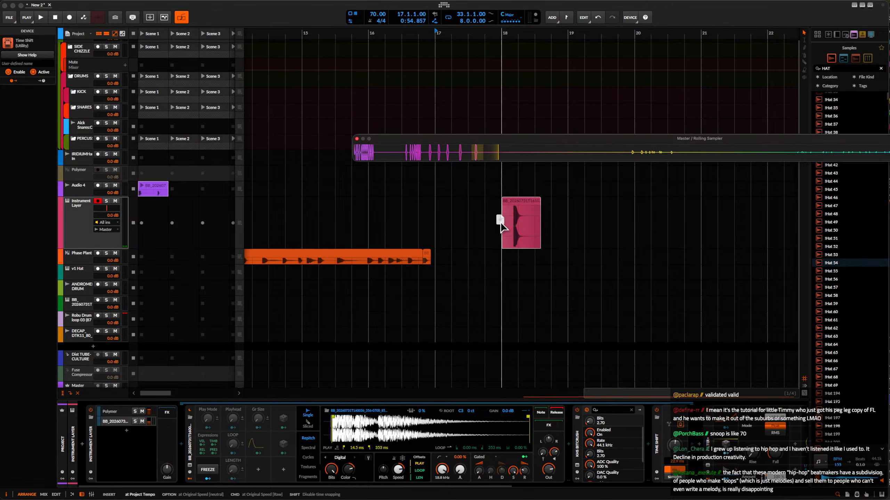
scroll(504, 224, "up", 4)
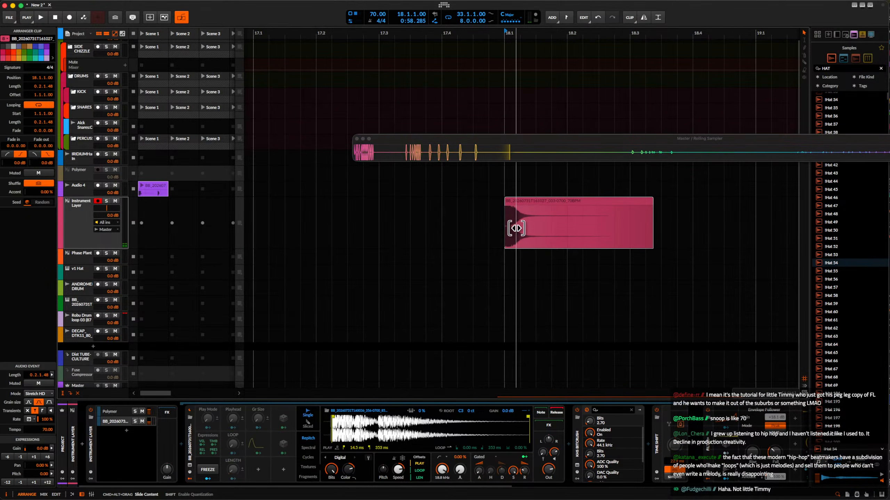
scroll(525, 229, "up", 3)
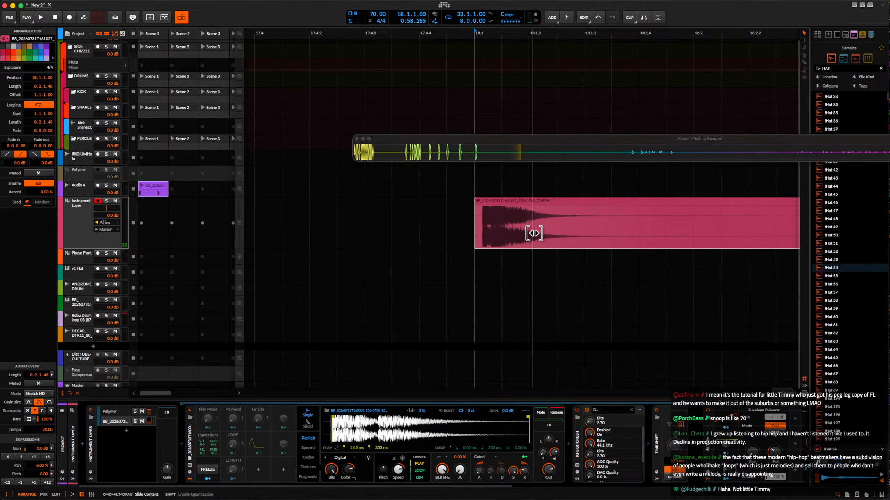
scroll(526, 233, "down", 2)
scroll(525, 234, "down", 1)
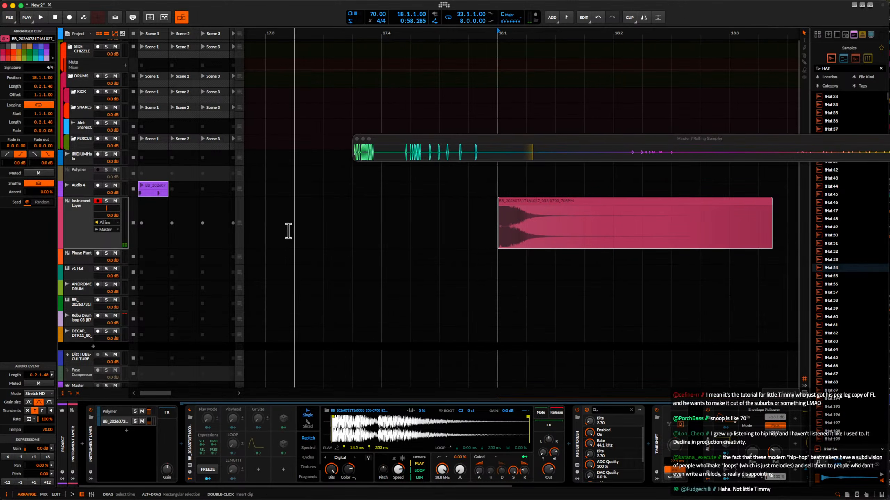
Deactivate the Instrument Layer track and move it together with the Polymer track below the DECAP synth loop track.
left_click(86, 213)
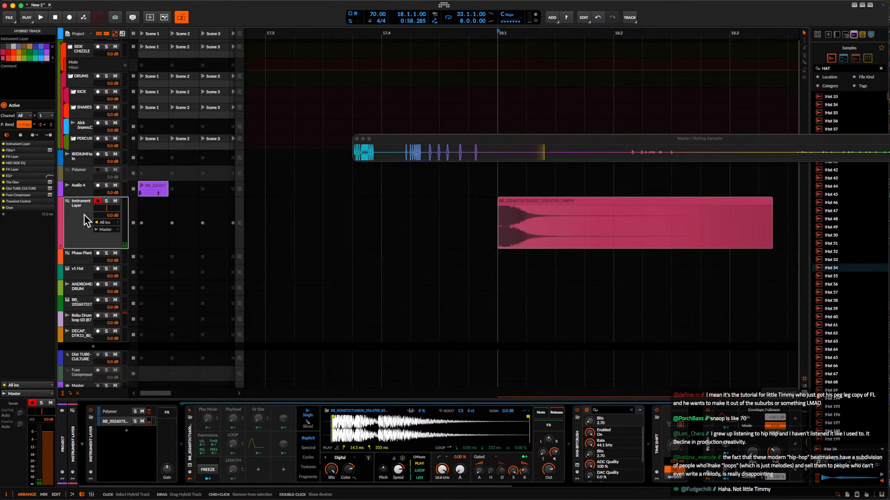
left_click(81, 169)
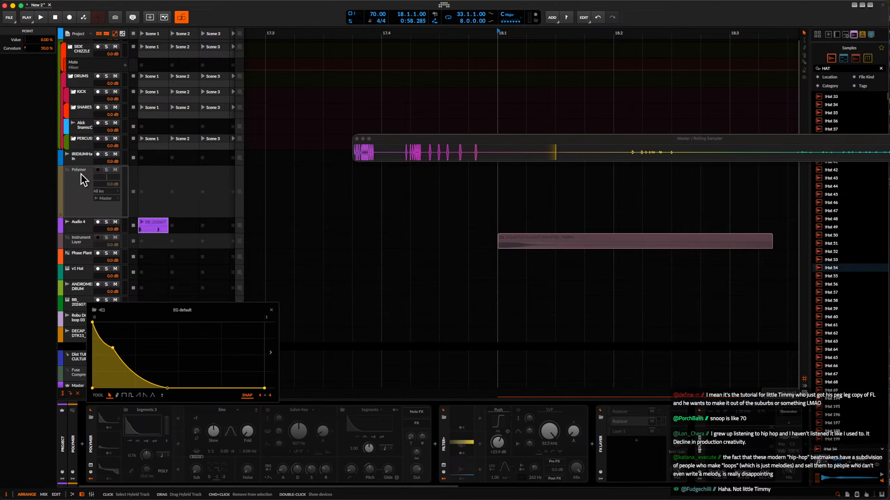
left_click_drag(81, 173, 81, 226)
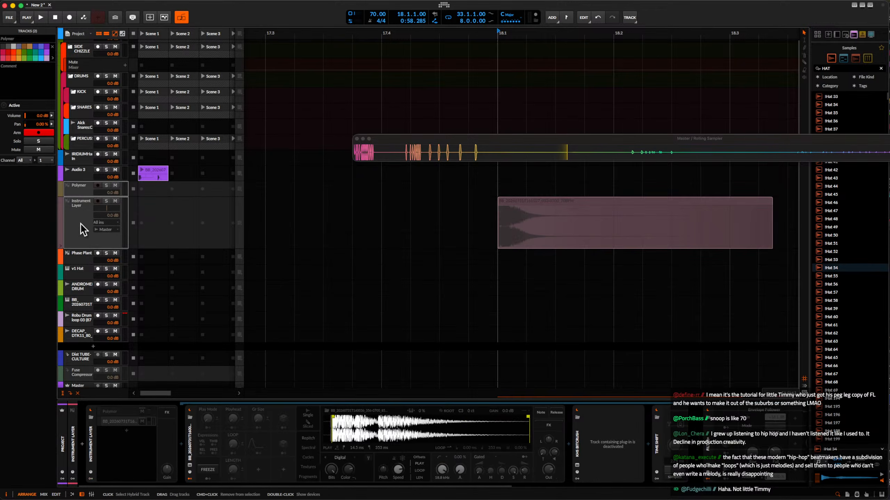
left_click_drag(79, 193, 82, 344)
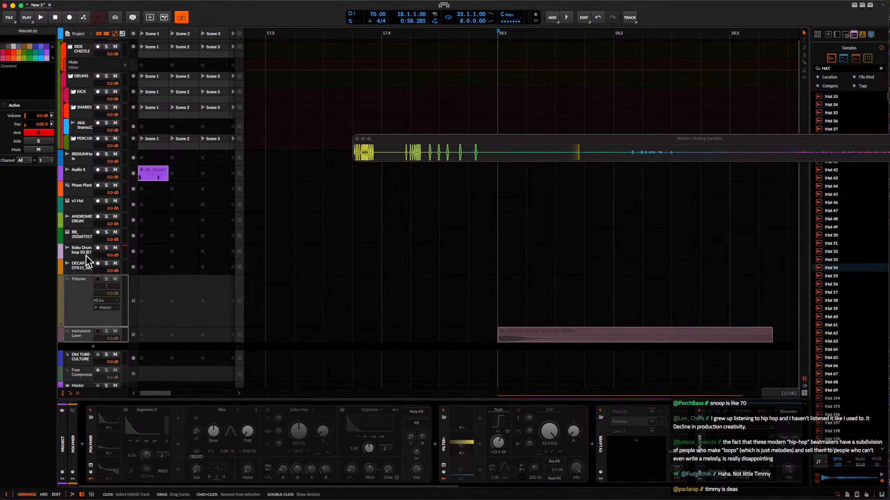
Cut the captured hit's clip out of the Instrument Layer track in the arrangement.
scroll(532, 249, "down", 2)
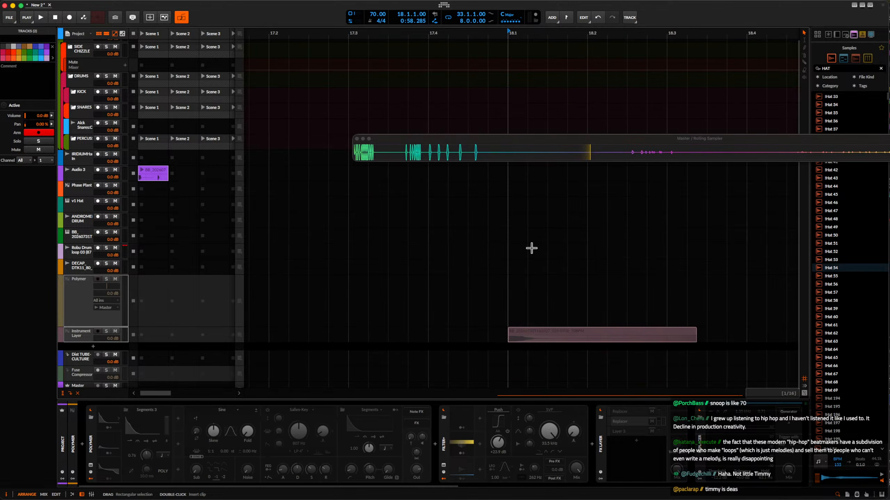
left_click(552, 331)
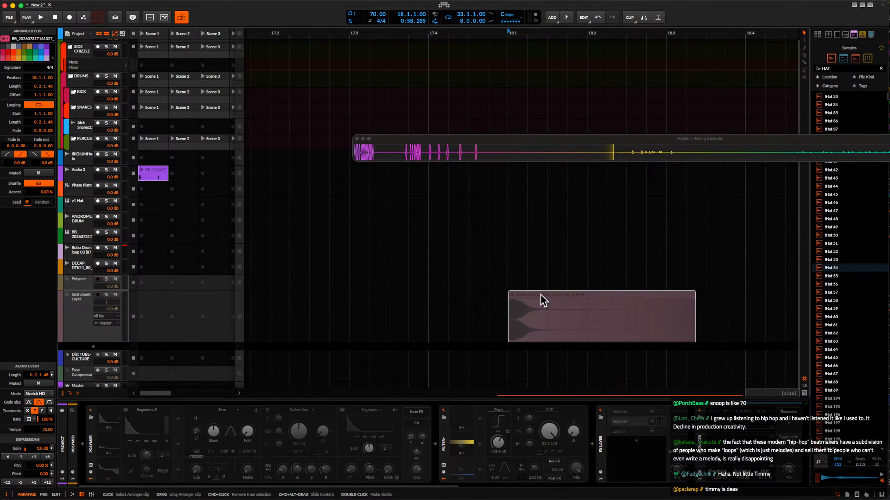
left_click_drag(542, 300, 537, 263)
scroll(538, 262, "down", 5)
key("Delete")
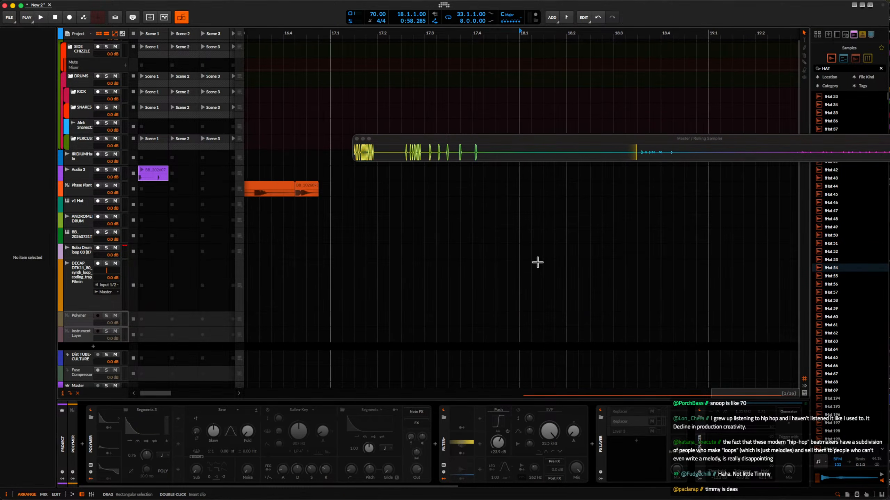
Create an empty clip in the DECAP track's Scene 1 launcher slot.
scroll(537, 263, "down", 3)
scroll(538, 262, "down", 2)
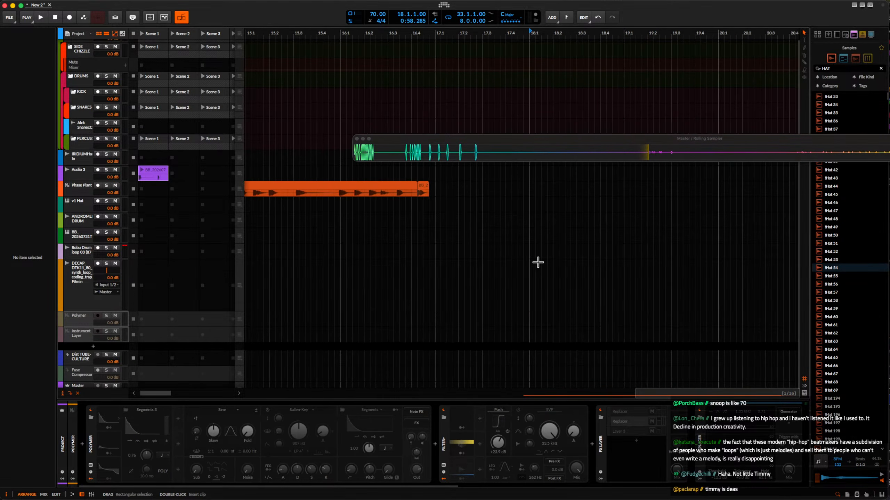
scroll(143, 292, "up", 1)
left_click(153, 282)
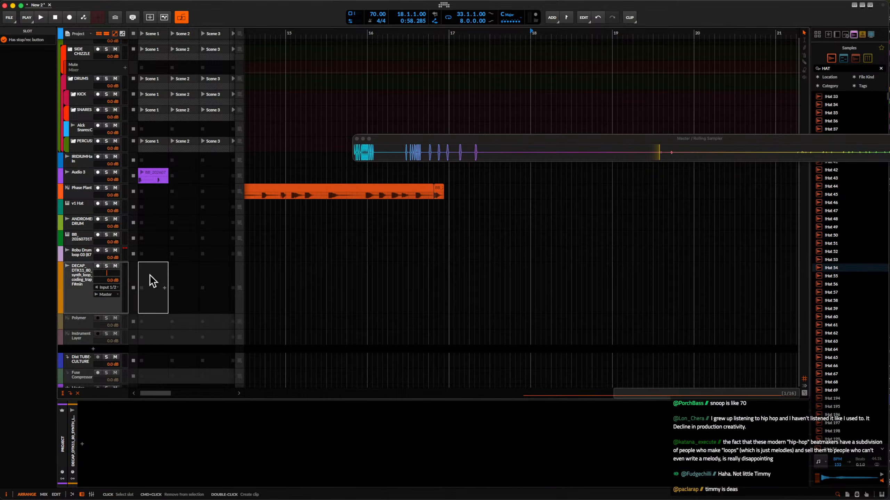
double_click(155, 292)
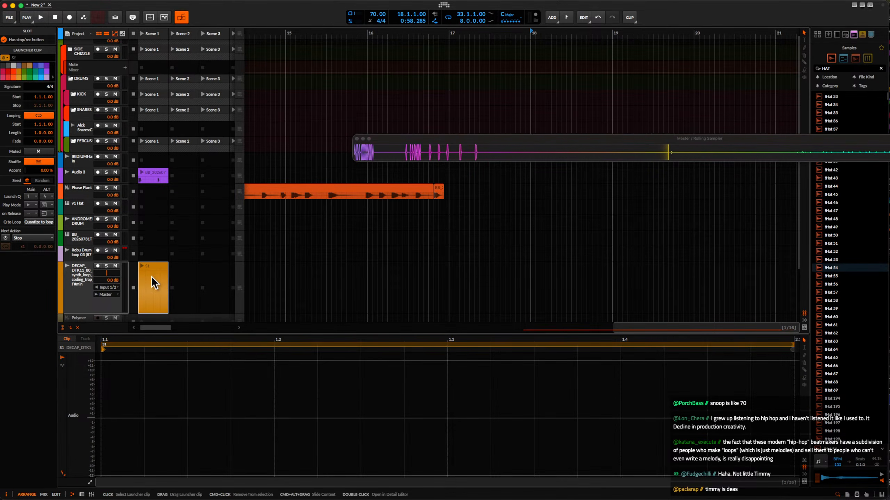
left_click(143, 418)
scroll(147, 421, "down", 2)
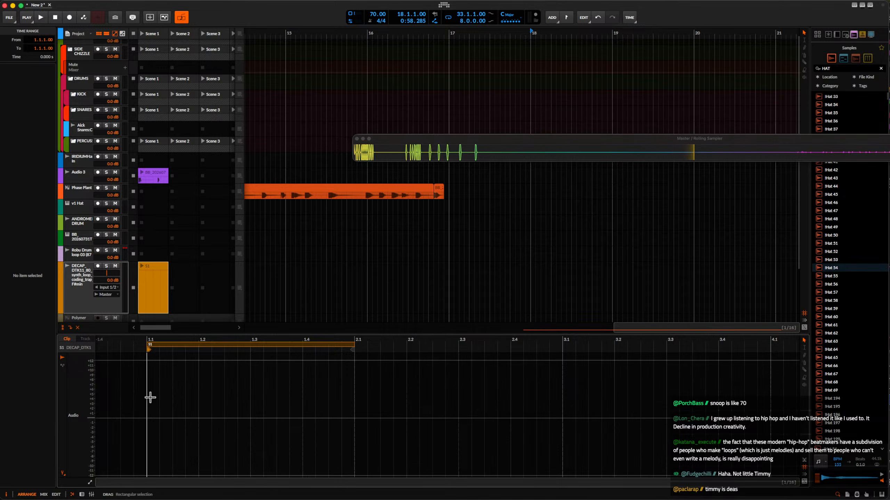
Paste the captured hit's clip at bar 15 of the DECAP track and copy it into the track's Scene 1 slot.
left_click(287, 290)
key("super+v")
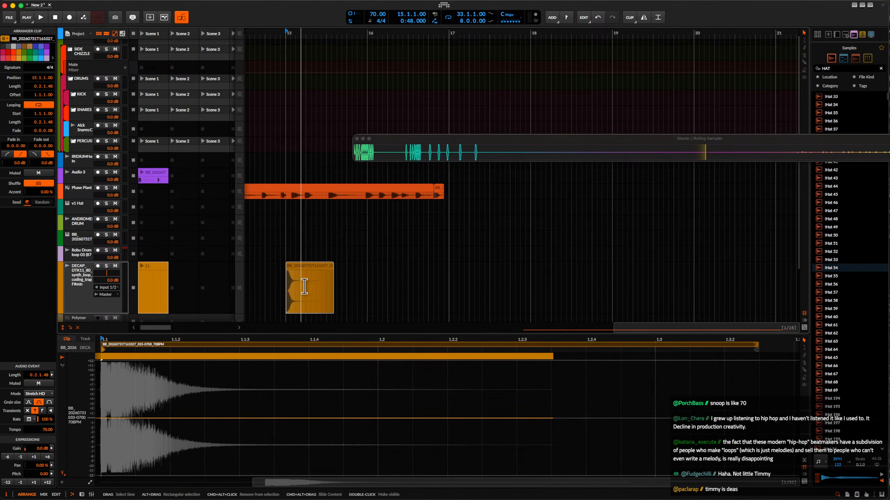
scroll(287, 279, "down", 2)
scroll(287, 275, "left", 5)
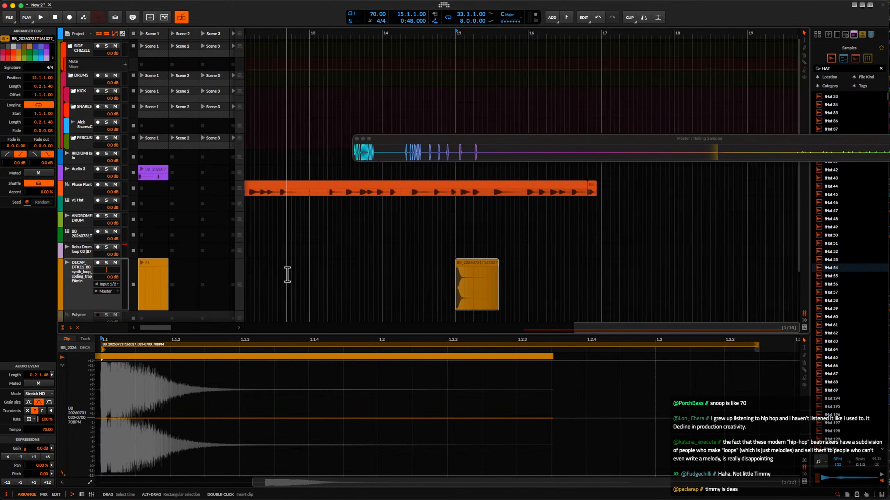
scroll(287, 275, "down", 2)
left_click_drag(429, 264, 160, 266)
Trim the silence before the hit in the arranger clip's audio event and align its transient with beat 1.2.
scroll(214, 375, "down", 3)
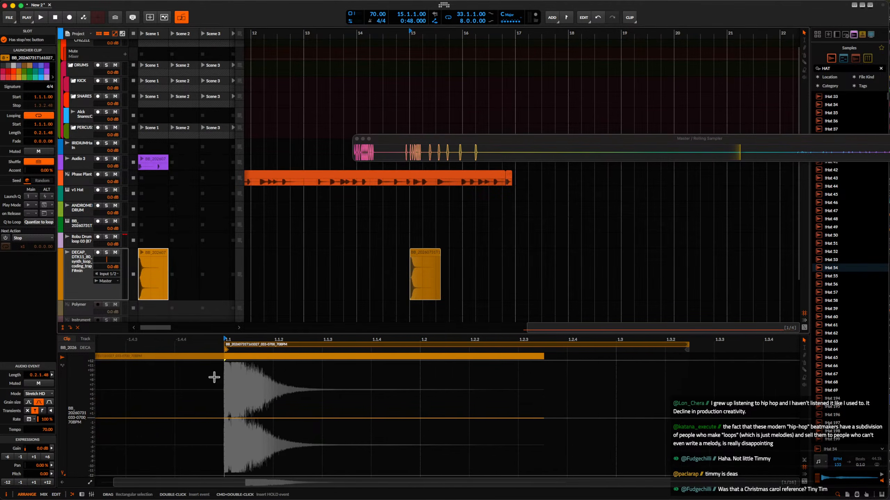
left_click(239, 386)
scroll(240, 386, "up", 3)
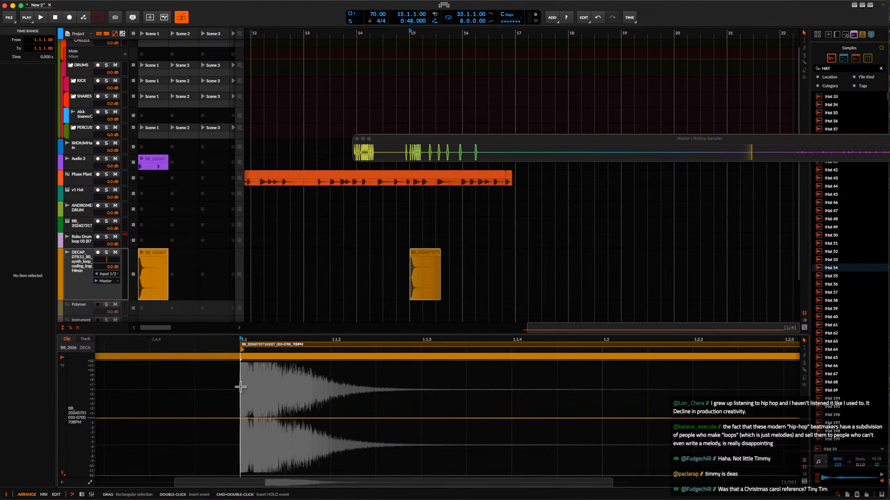
left_click(260, 345)
scroll(259, 344, "down", 3)
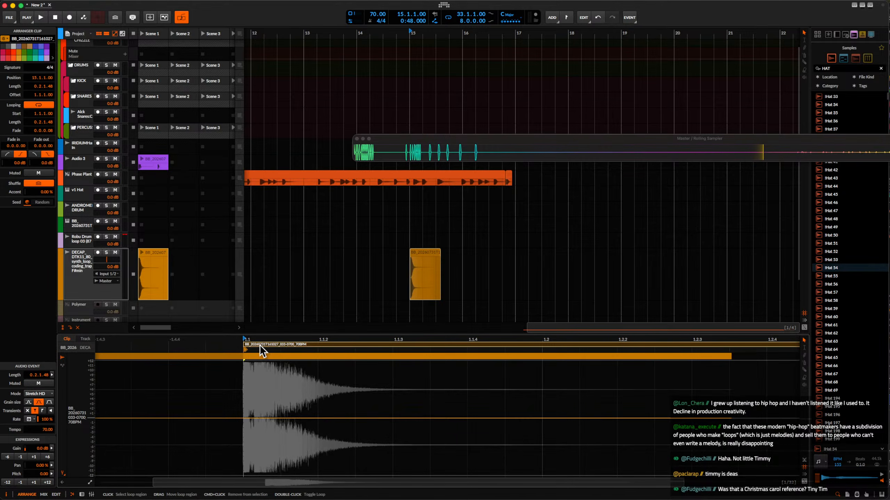
mouse_move(260, 345)
left_mouse_down()
mouse_move(310, 345)
mouse_move(260, 349)
left_mouse_up()
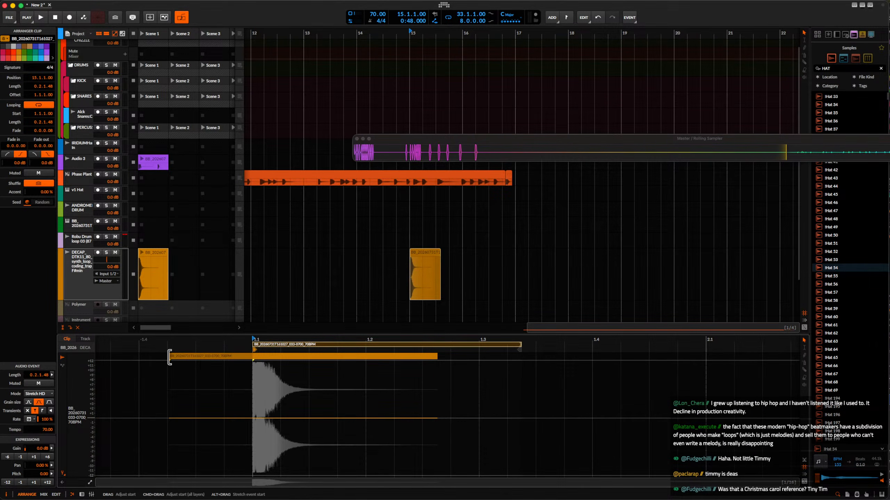
left_click_drag(168, 357, 377, 360)
scroll(377, 361, "up", 6)
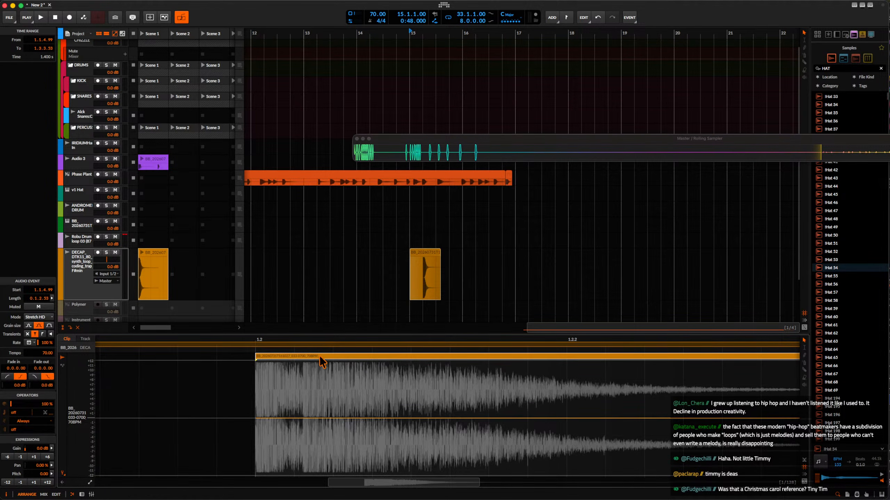
scroll(317, 356, "down", 6)
scroll(317, 356, "down", 1)
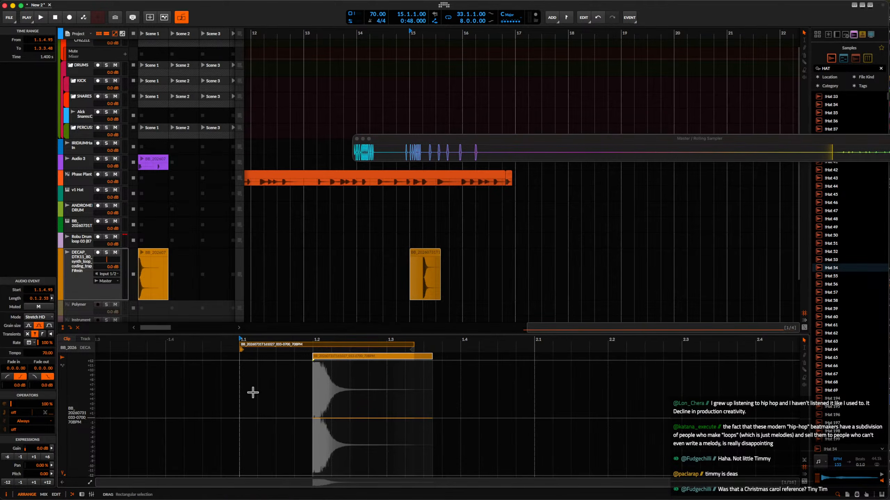
Extend the clip's loop to one bar and duplicate its first two beats into the second half.
left_click(235, 402)
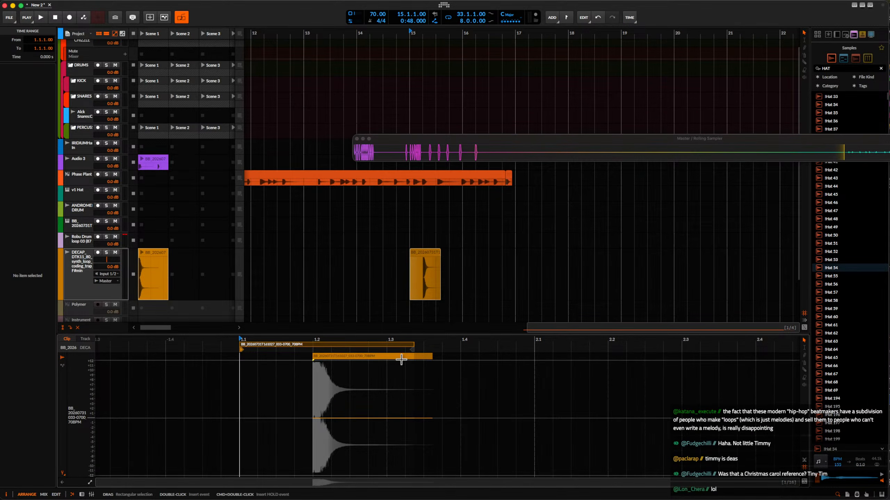
left_click_drag(412, 345, 495, 345)
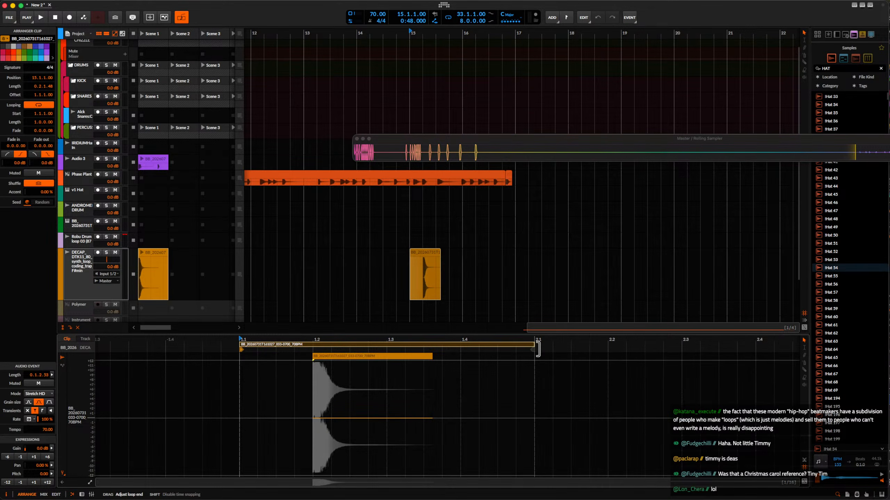
left_click_drag(240, 397, 386, 403)
key("super+d")
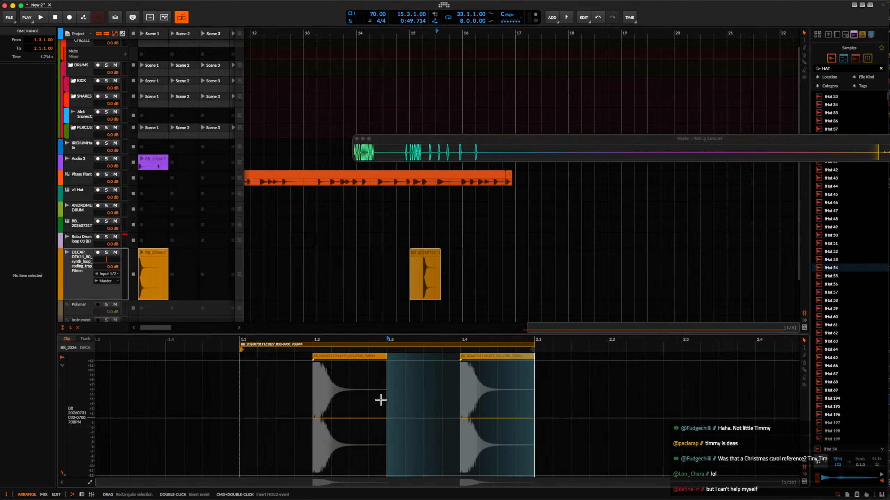
Replace the DECAP track's Scene 1 launcher clip with a copy of the edited one-bar arranger clip.
scroll(419, 391, "down", 1)
scroll(386, 282, "up", 2)
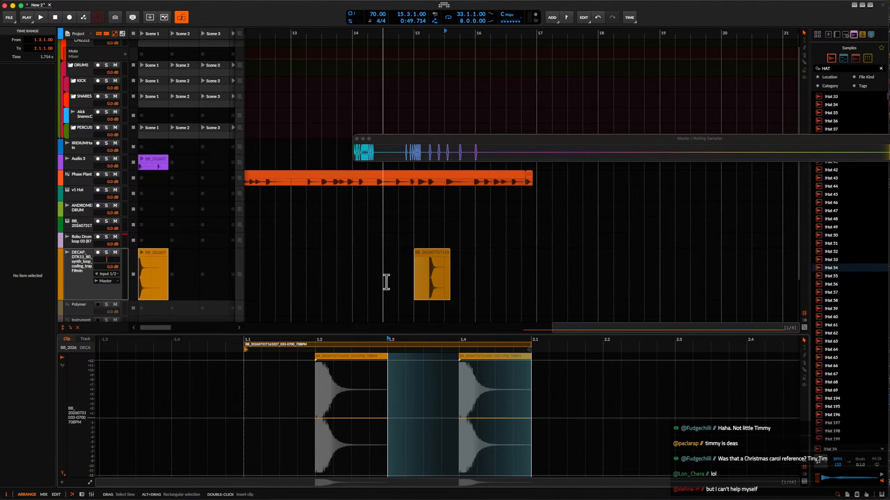
scroll(386, 282, "down", 3)
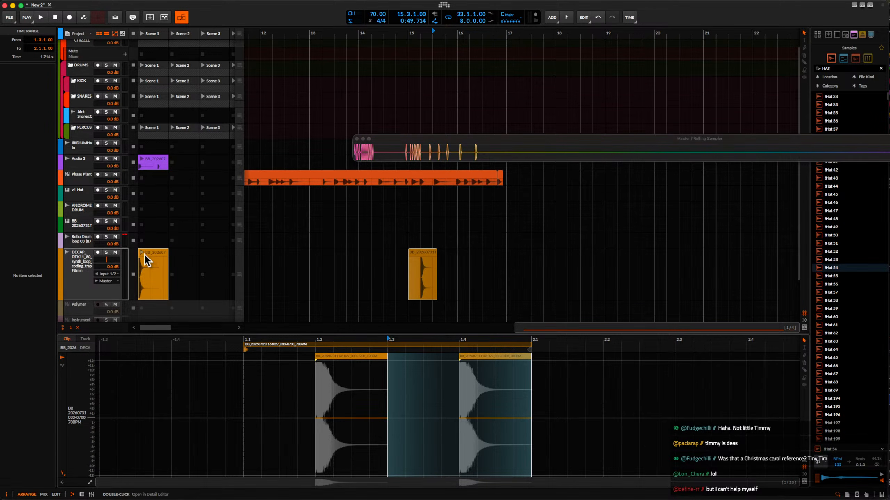
left_click(164, 256)
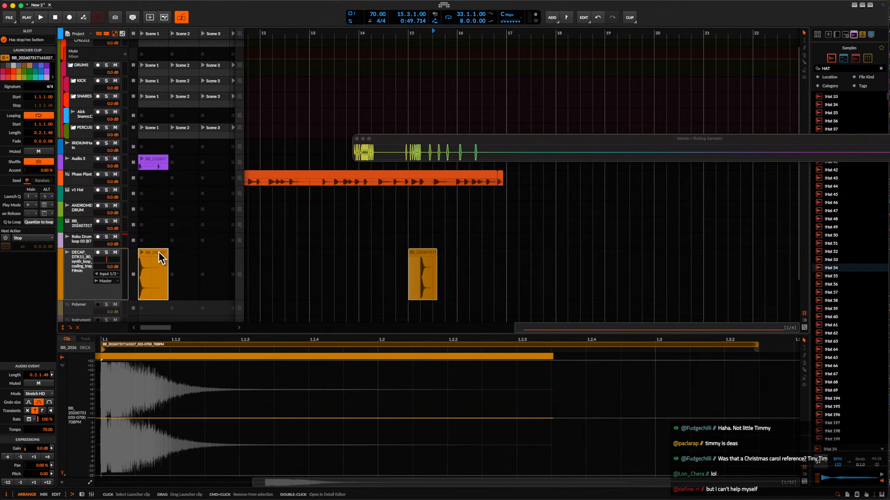
scroll(309, 344, "down", 5)
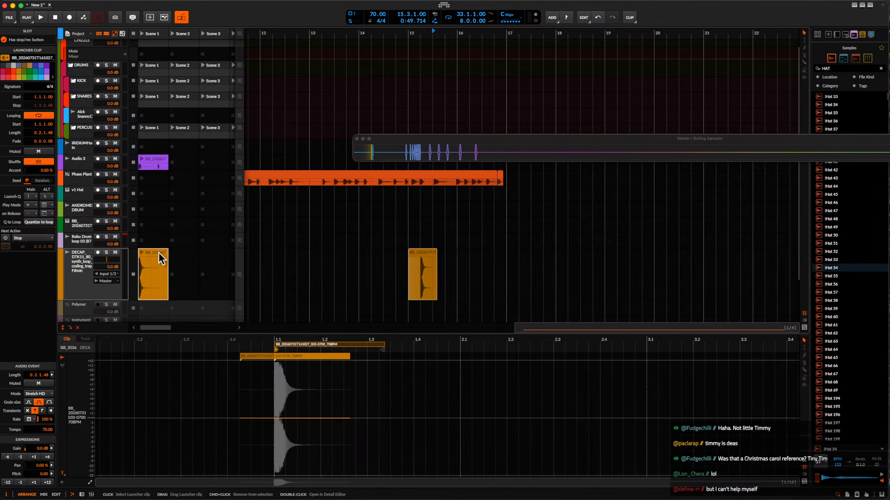
left_click(421, 253)
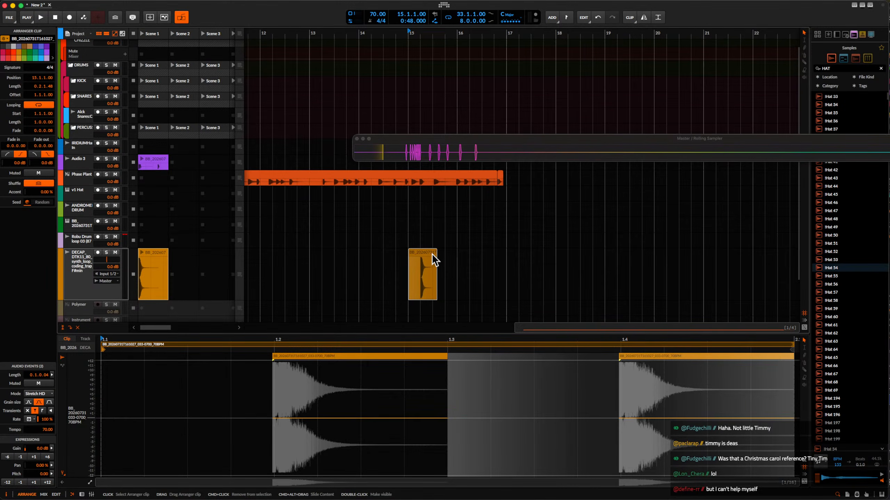
left_click_drag(434, 259, 155, 255)
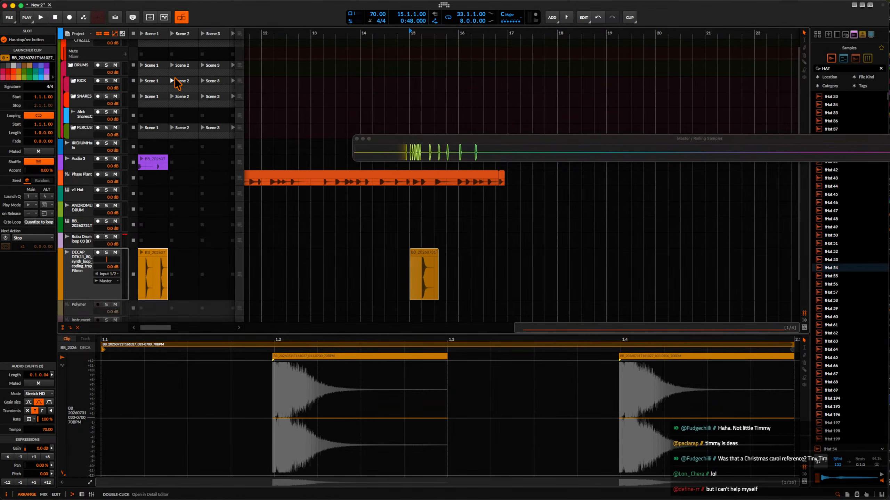
scroll(320, 244, "left", 5)
scroll(319, 244, "up", 1)
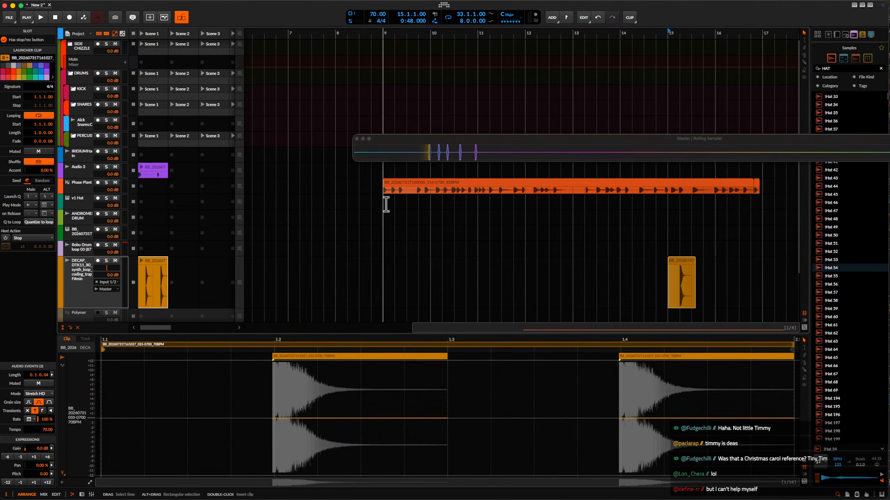
scroll(399, 193, "down", 3)
scroll(423, 195, "down", 1)
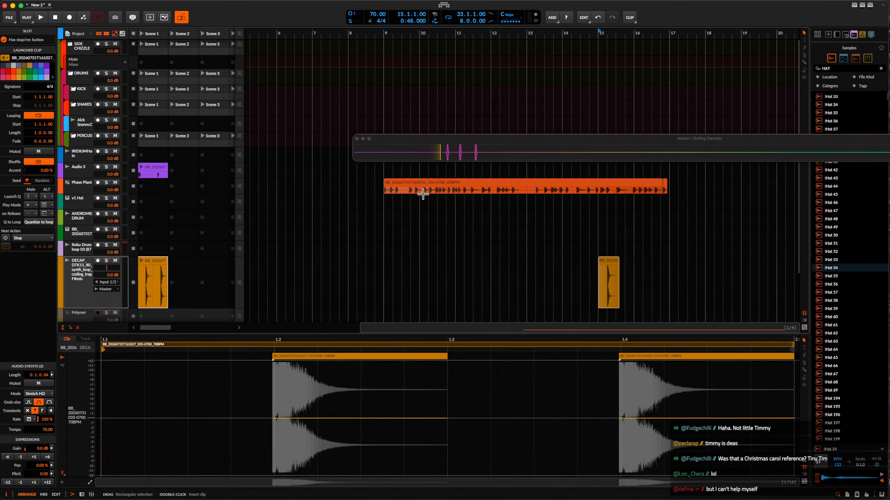
Close the Rolling Sampler window and create an empty clip in Scene 1 of the Sampler track holding the bounced audio.
left_click(356, 139)
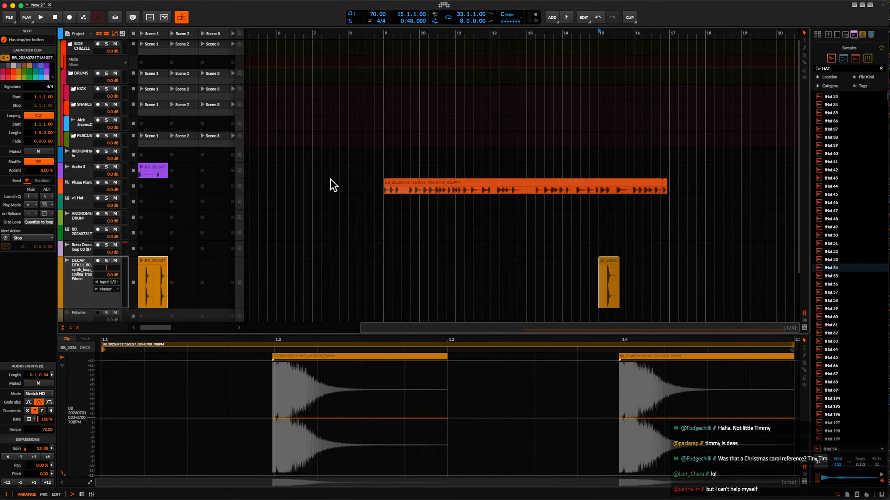
scroll(330, 179, "down", 2)
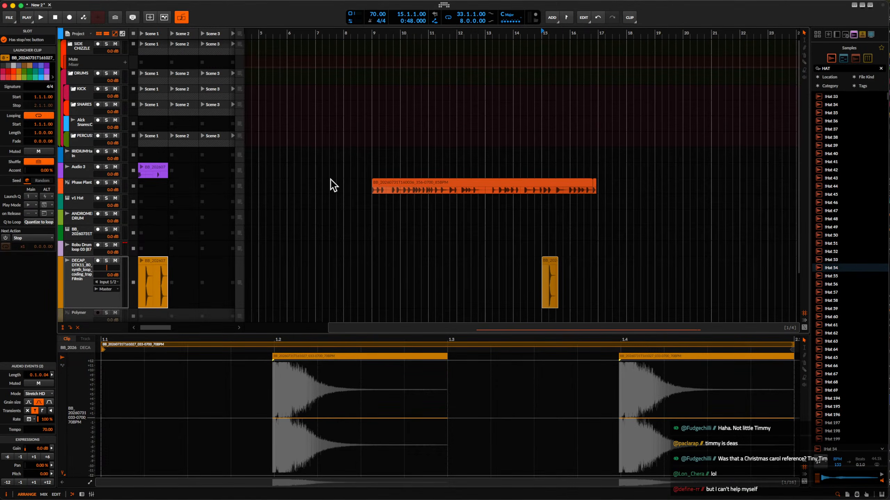
left_click(77, 234)
double_click(77, 239)
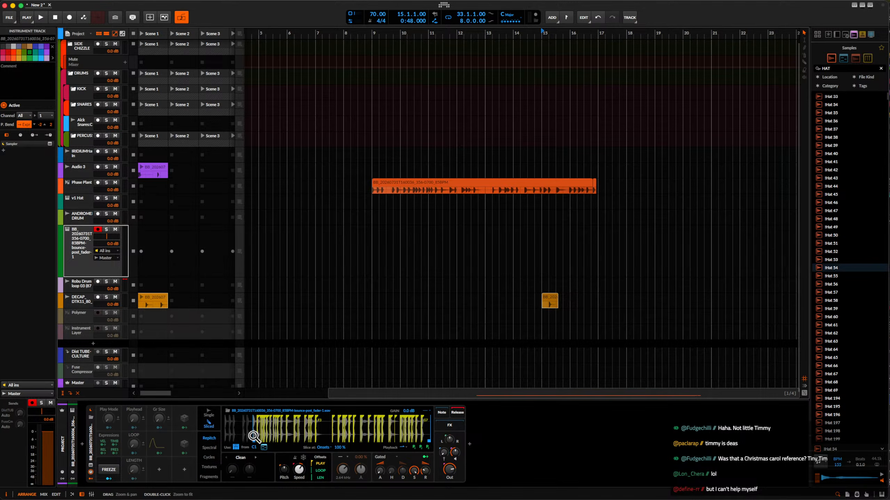
left_click_drag(254, 442, 218, 441)
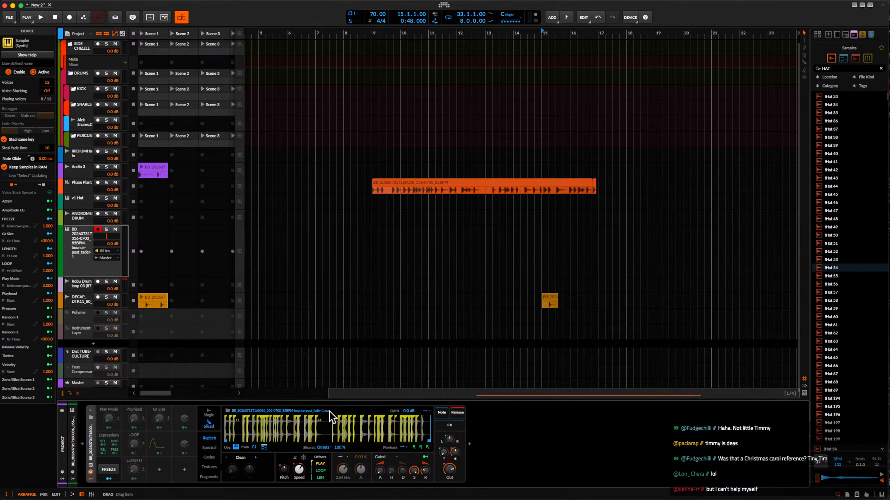
double_click(144, 234)
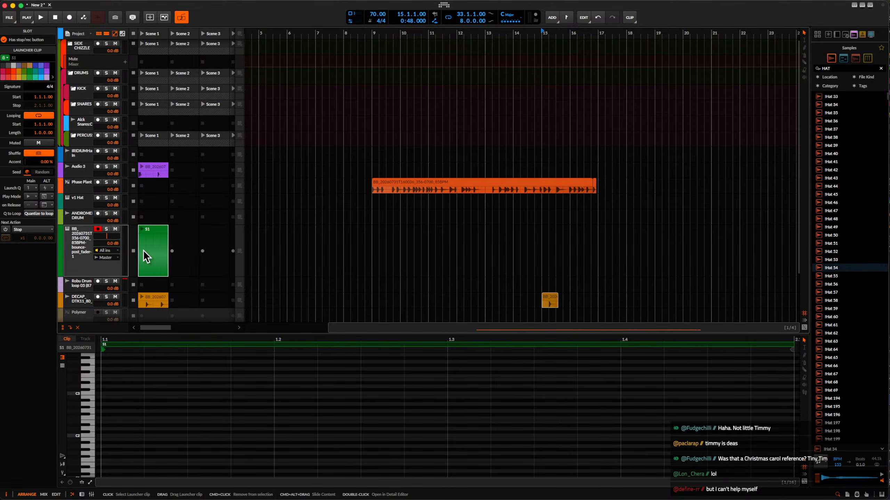
scroll(147, 250, "down", 1)
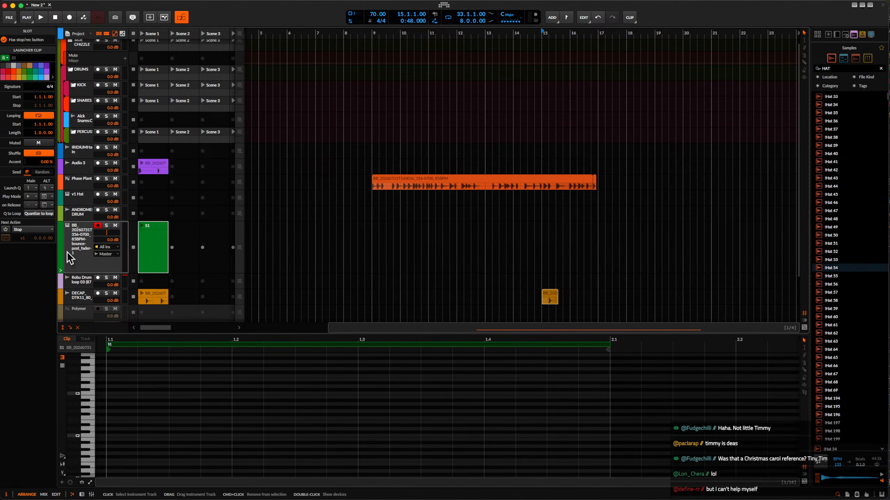
Add a new instrument track, insert Phase Plant on it, and move the plug-in window aside.
key("super+t")
left_click(87, 442)
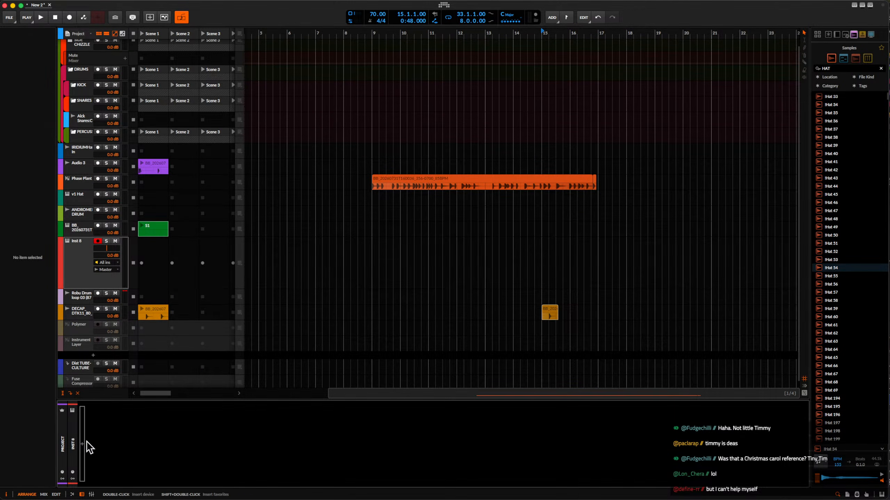
double_click(84, 446)
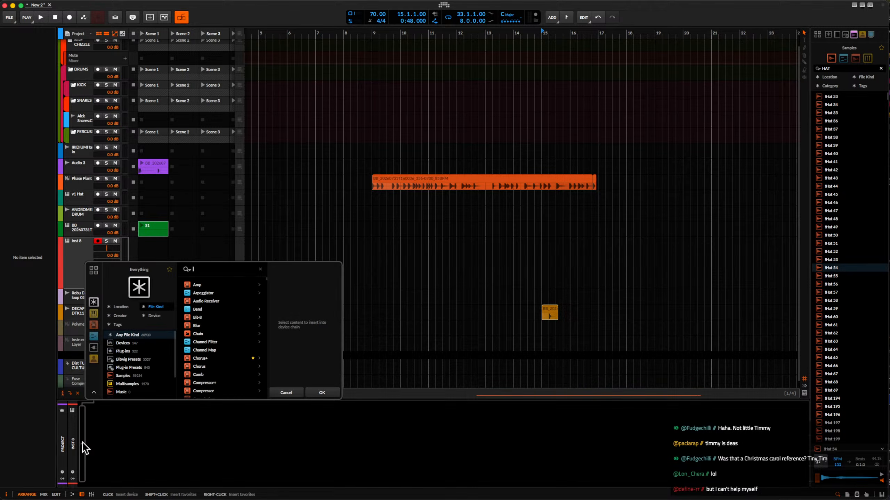
type("phase")
left_click(207, 309)
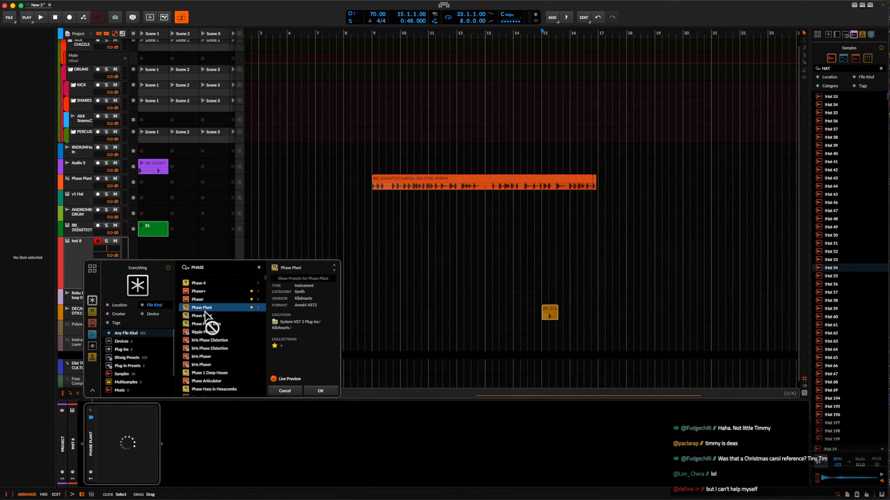
left_click(316, 392)
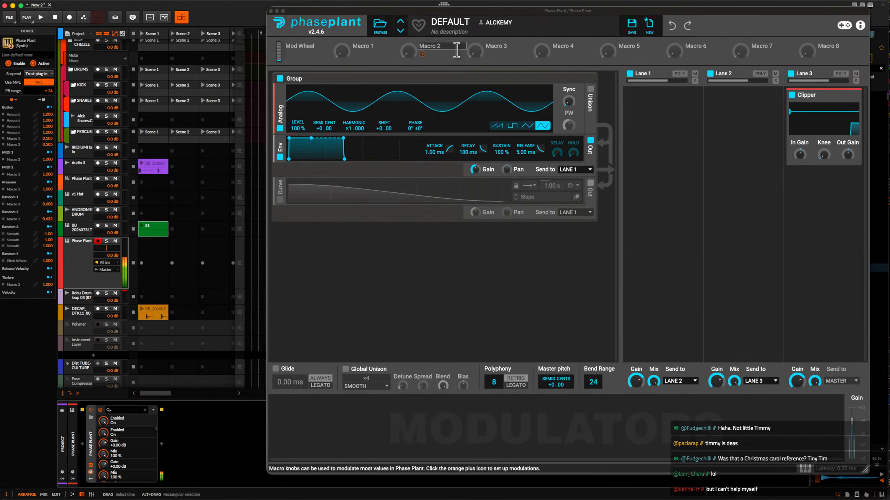
left_click_drag(458, 12, 209, 10)
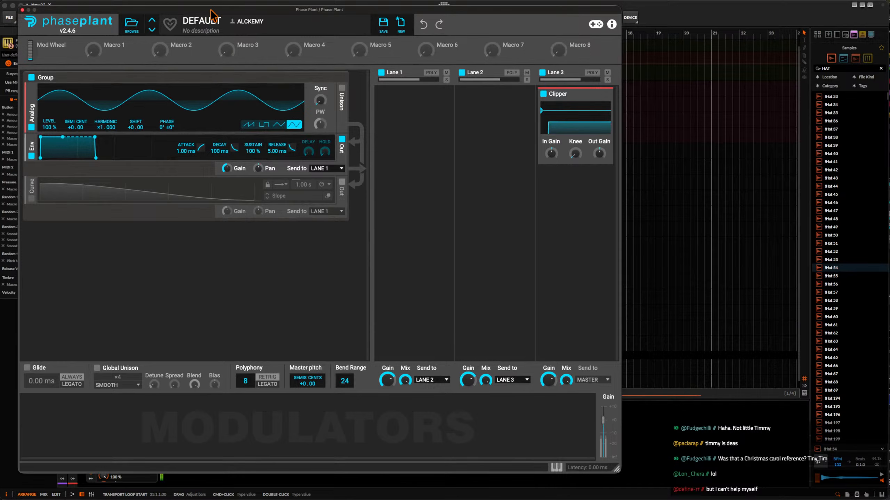
Switch the Analog oscillator to a saw wave and add a Shaper Table effect to Lane 1.
left_click(248, 125)
left_click(402, 100)
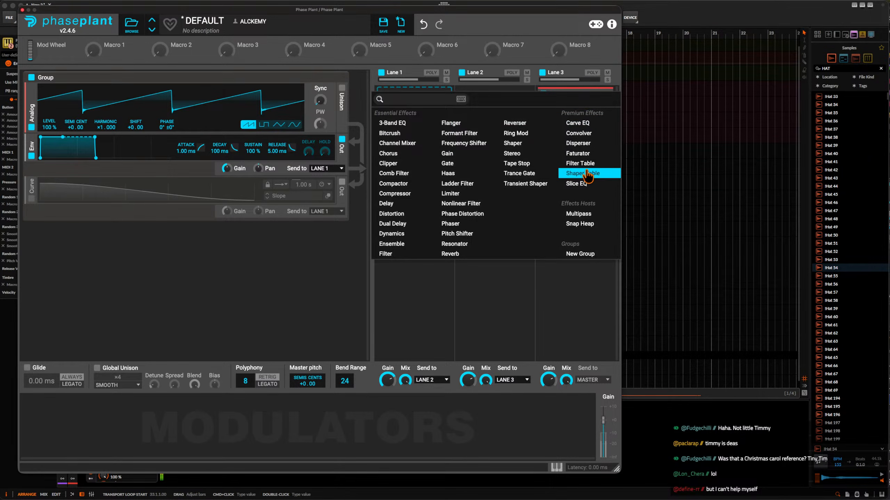
left_click(575, 171)
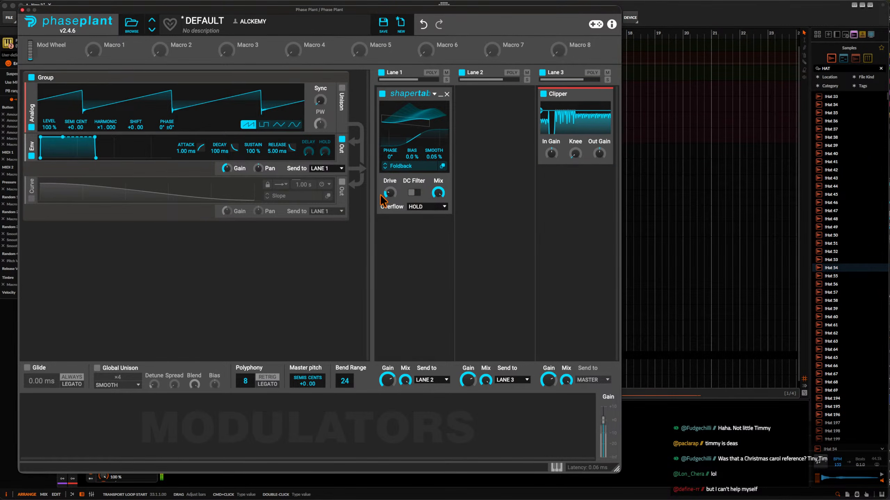
Add a notch Filter after the Shaper Table in Lane 1, with a ×2 slope and a lower cutoff.
left_click(408, 243)
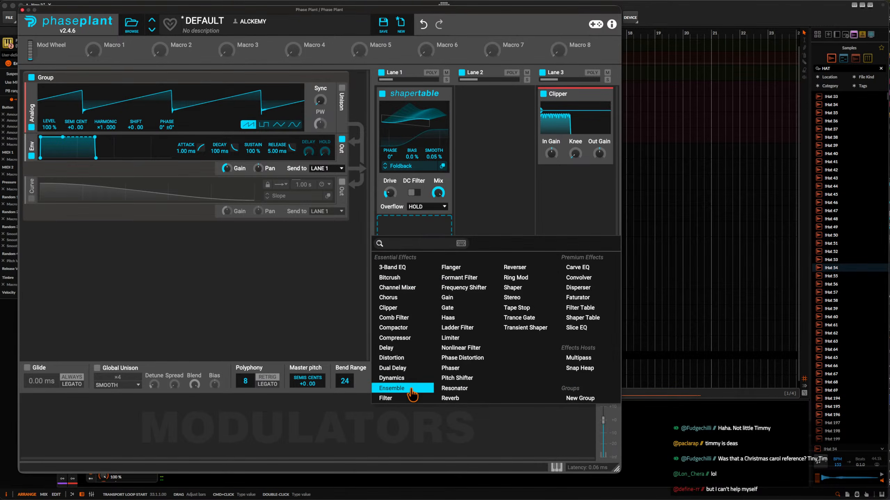
left_click(391, 396)
left_click(414, 269)
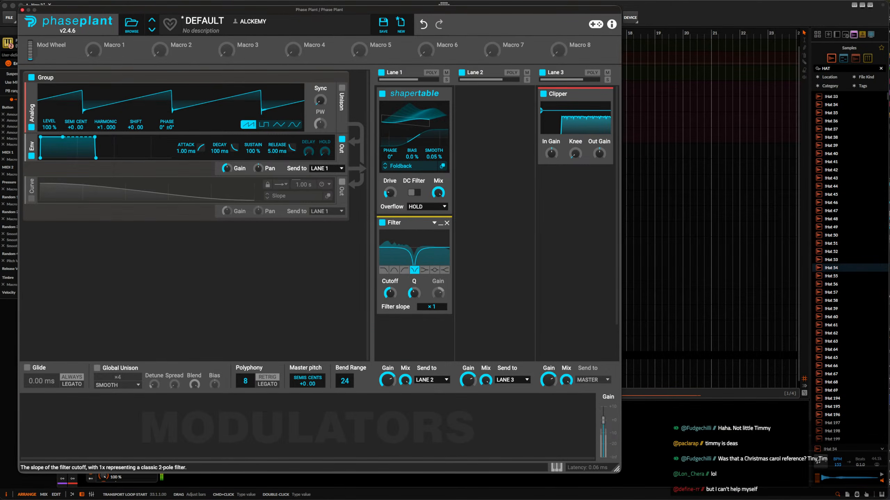
left_click_drag(389, 293, 390, 307)
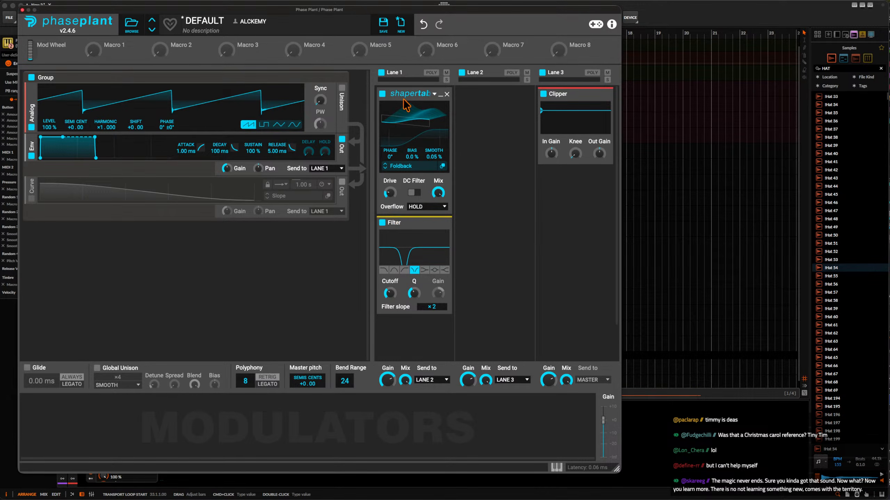
Duplicate the Shaper Table below the Filter and load BROKEN DOLLS from the ALCKEMY'S BESTIARY folder into the copy.
left_click_drag(406, 94, 406, 331)
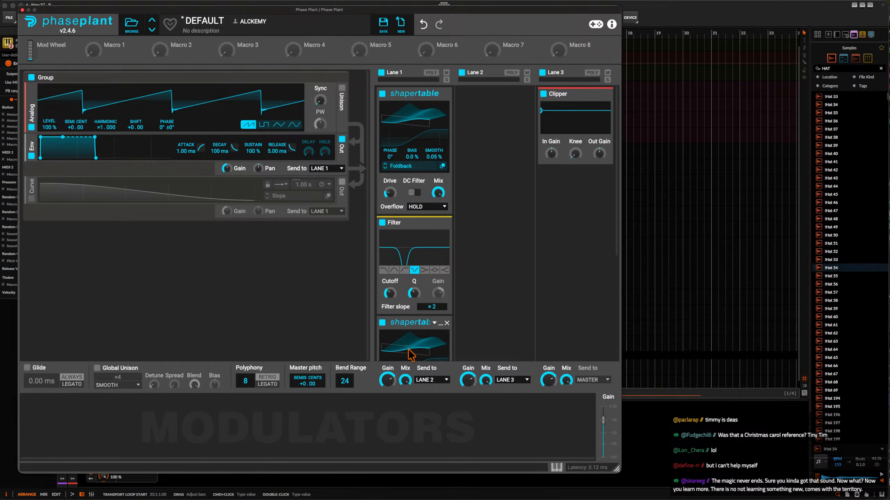
scroll(406, 331, "down", 2)
left_click(404, 327)
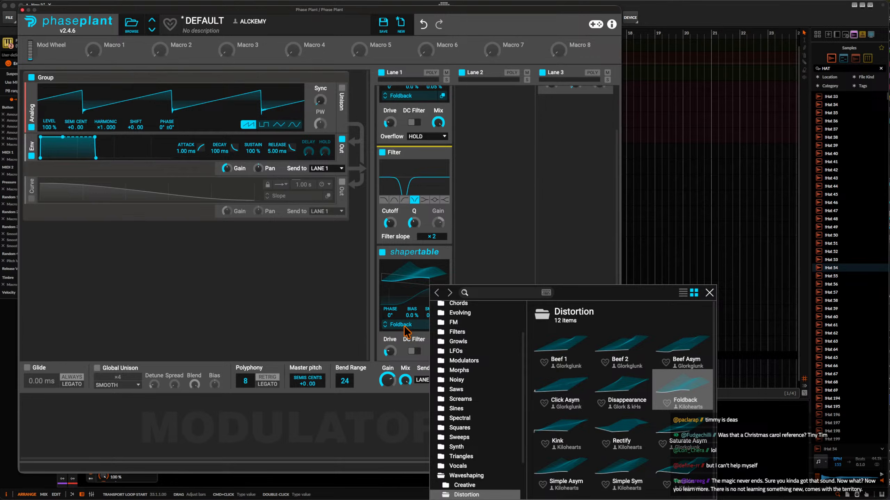
scroll(459, 335, "up", 3)
left_click(454, 319)
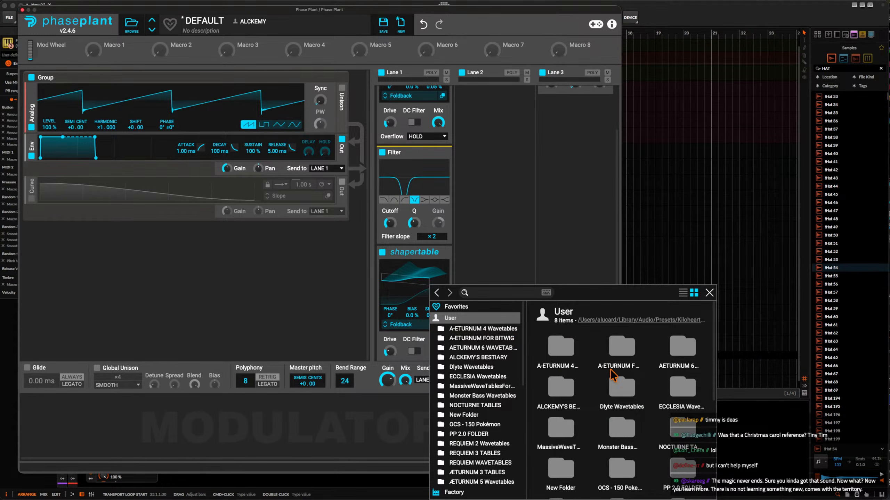
left_click(561, 386)
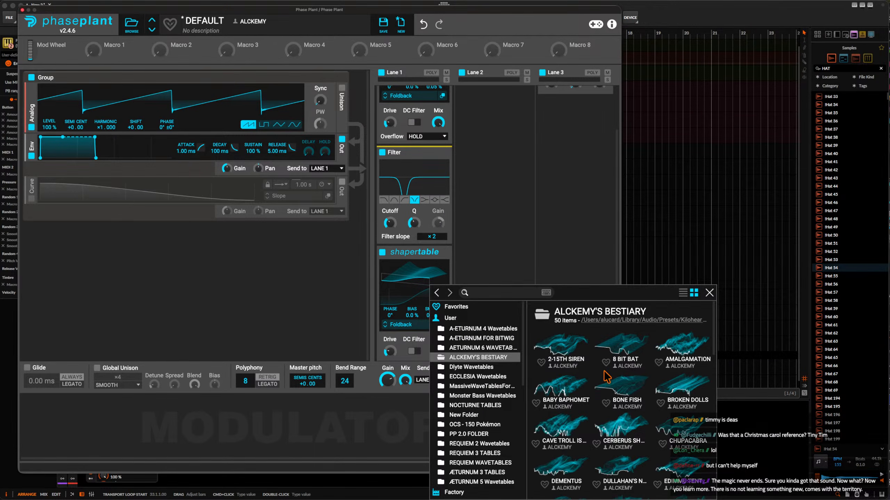
left_click(674, 388)
Reduce the mix of the BROKEN DOLLS Shaper Table to 31%.
left_click(416, 292)
scroll(416, 290, "down", 4)
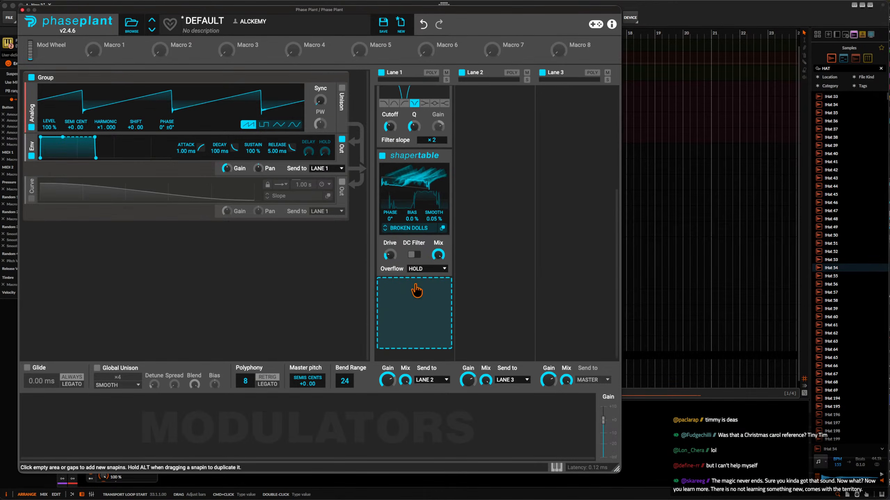
left_click_drag(438, 255, 438, 287)
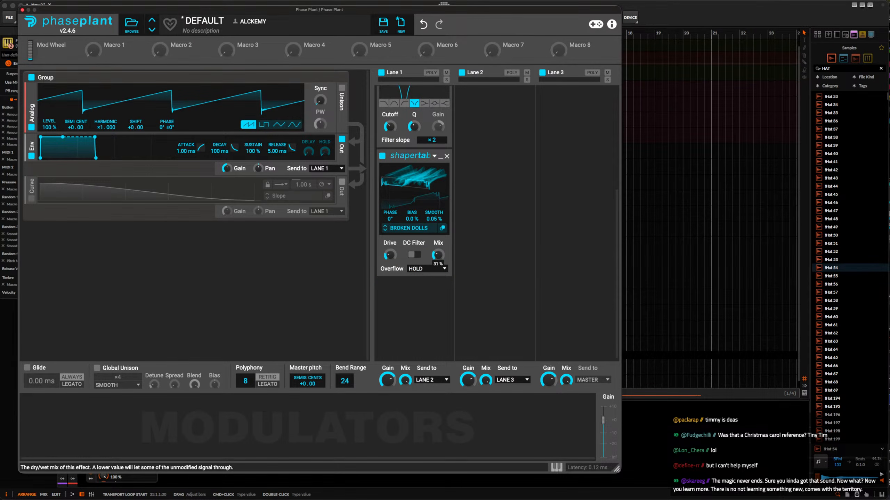
Add a Multipass to Lane 2 followed by a Shaper Table.
scroll(438, 267, "up", 4)
left_click(485, 127)
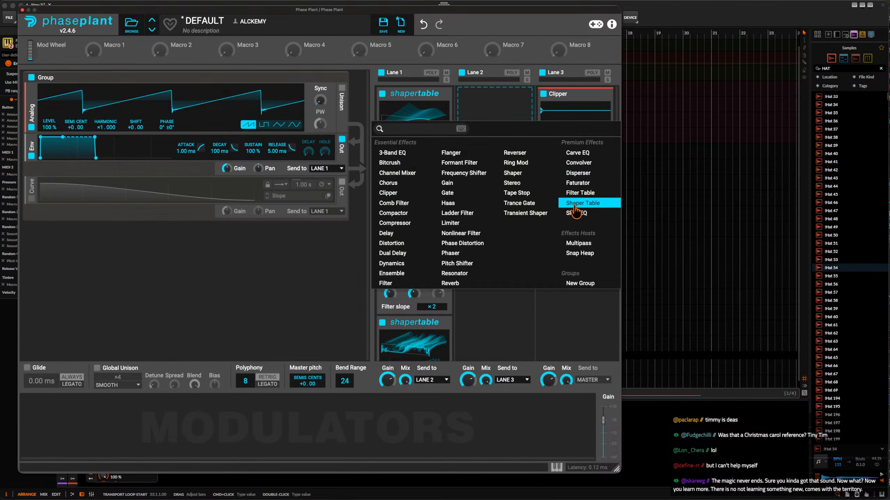
left_click(579, 242)
left_click(494, 228)
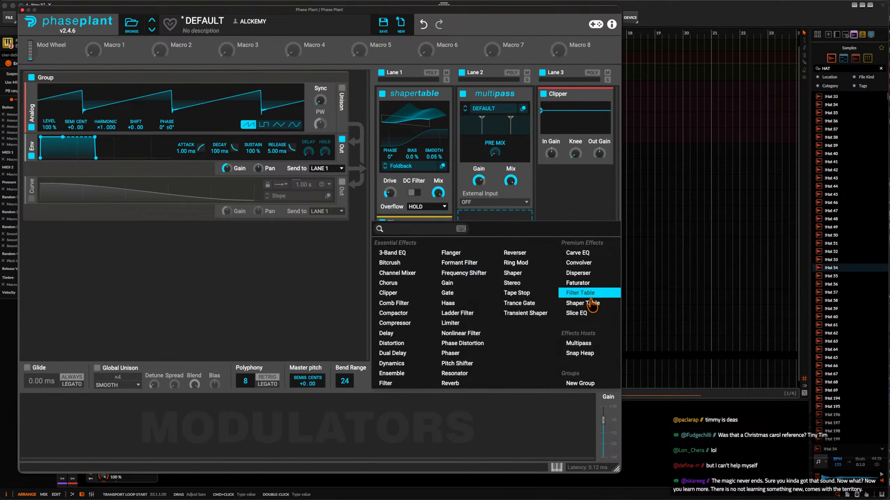
left_click(589, 303)
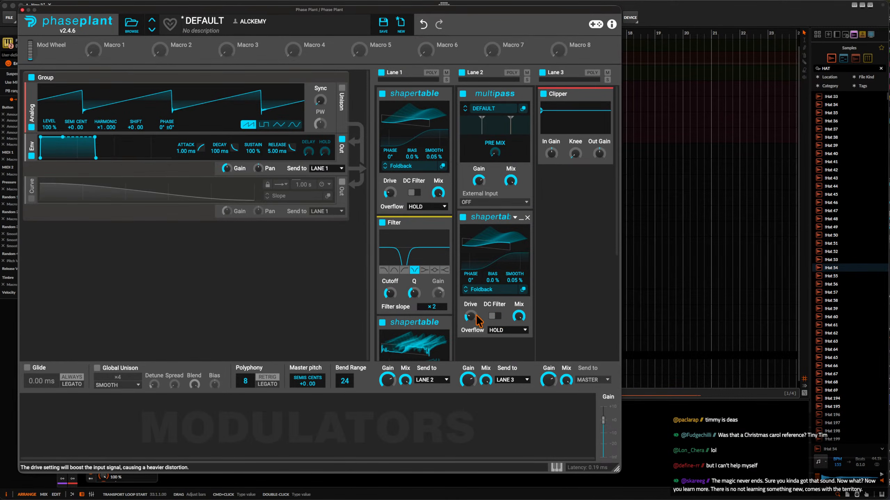
Add a Ring Mod after the BROKEN DOLLS Shaper Table in Lane 1.
scroll(442, 252, "down", 3)
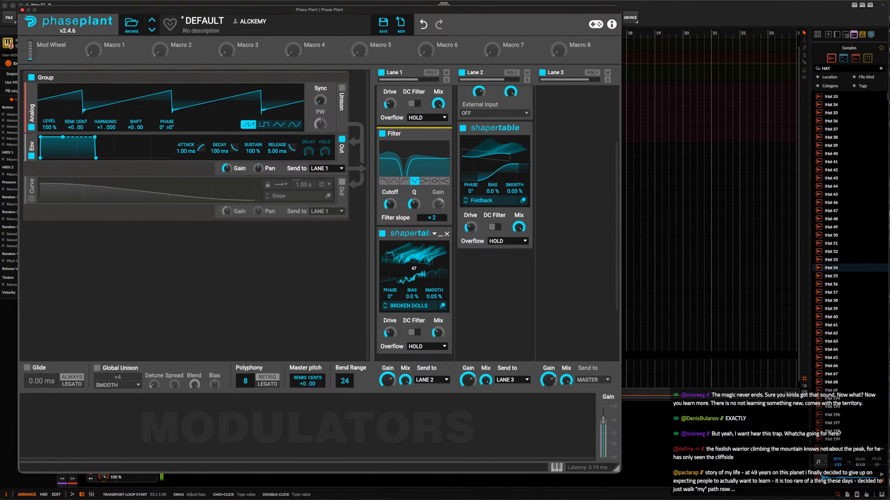
scroll(408, 265, "down", 2)
scroll(409, 269, "down", 3)
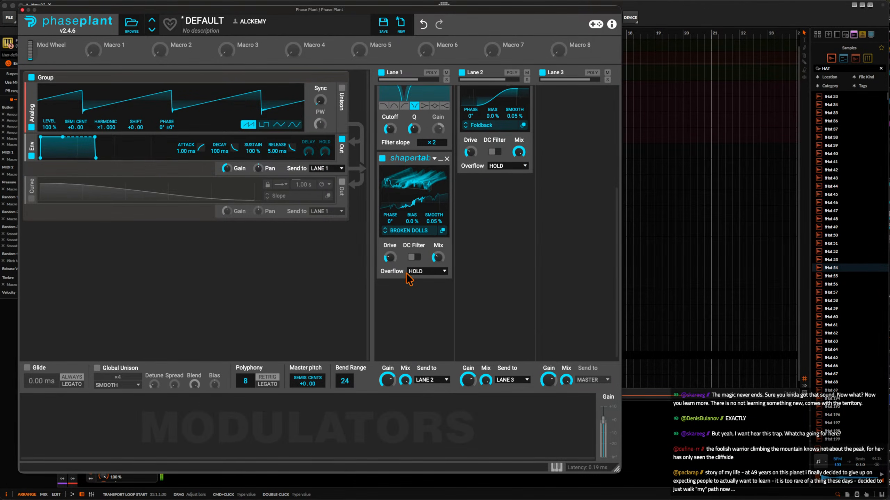
left_click(405, 284)
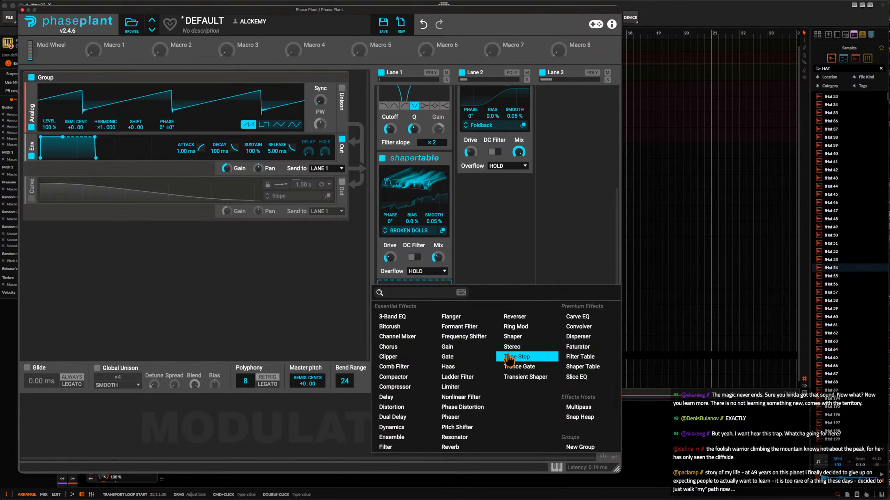
left_click(515, 326)
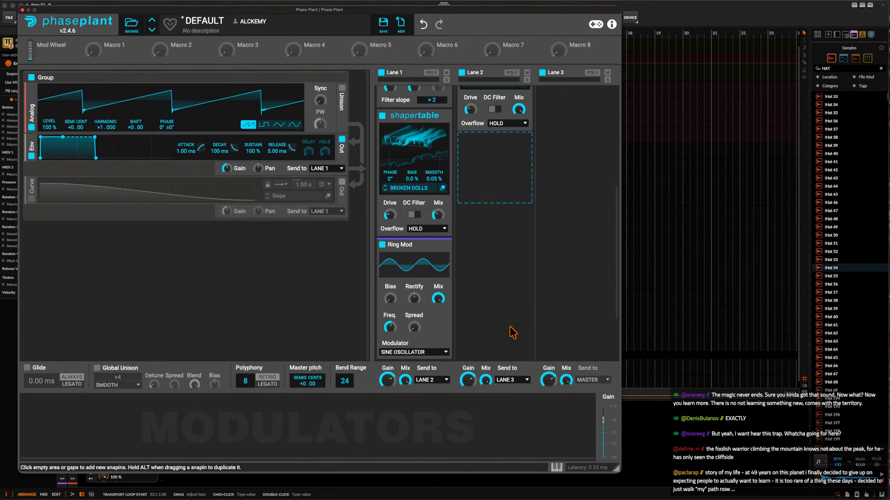
Set the Ring Mod's modulator to Band-Pass Noise, lower its mix, and raise its frequency.
left_click(408, 352)
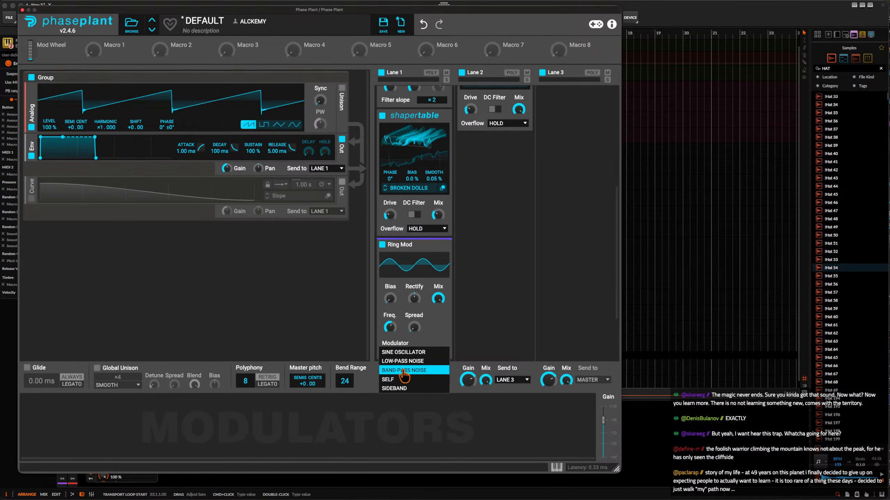
left_click(404, 370)
left_click_drag(438, 298, 438, 305)
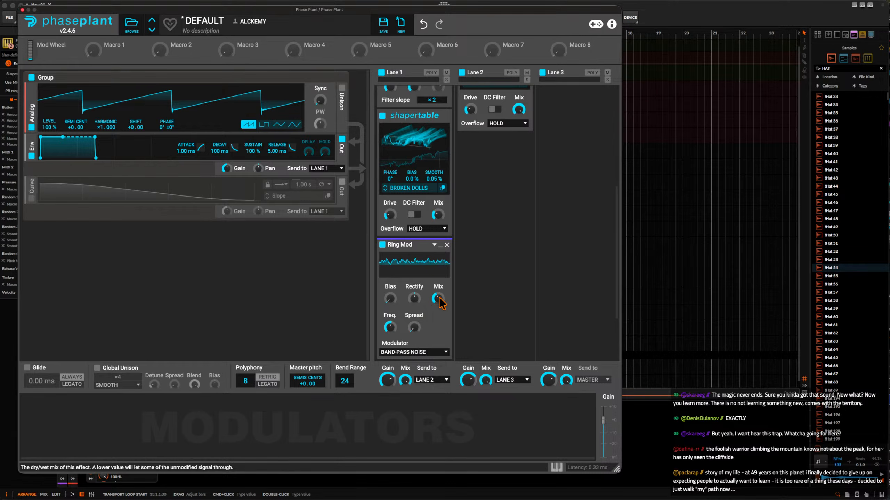
left_click_drag(390, 328, 389, 322)
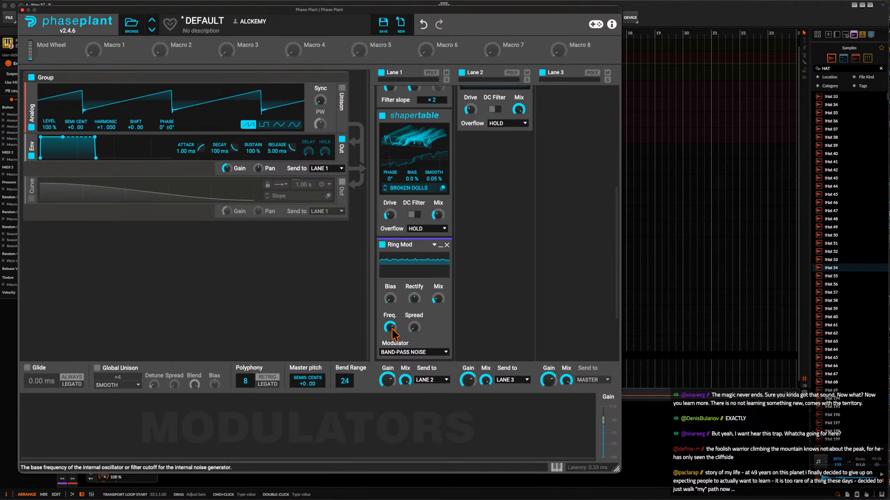
Collapse both Shaper Tables and the Filter in Lane 1, leaving the Ring Mod expanded.
scroll(392, 329, "up", 3)
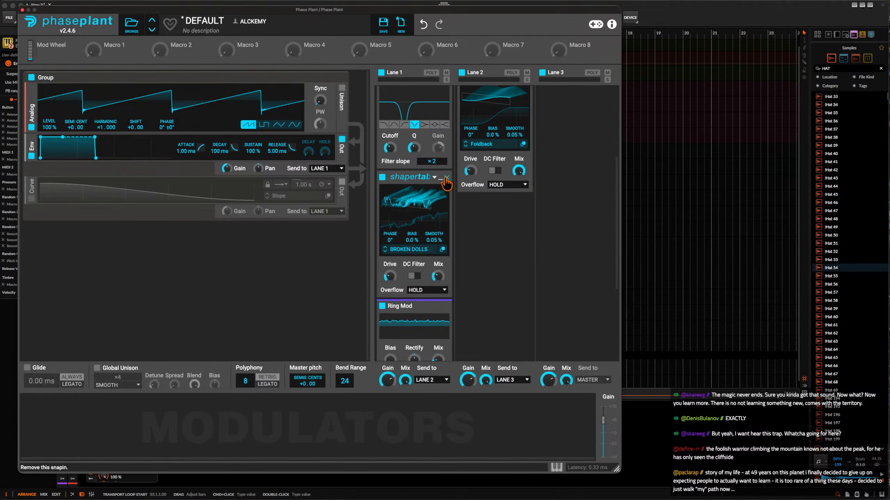
left_click(441, 179)
scroll(442, 179, "up", 5)
left_click(440, 224)
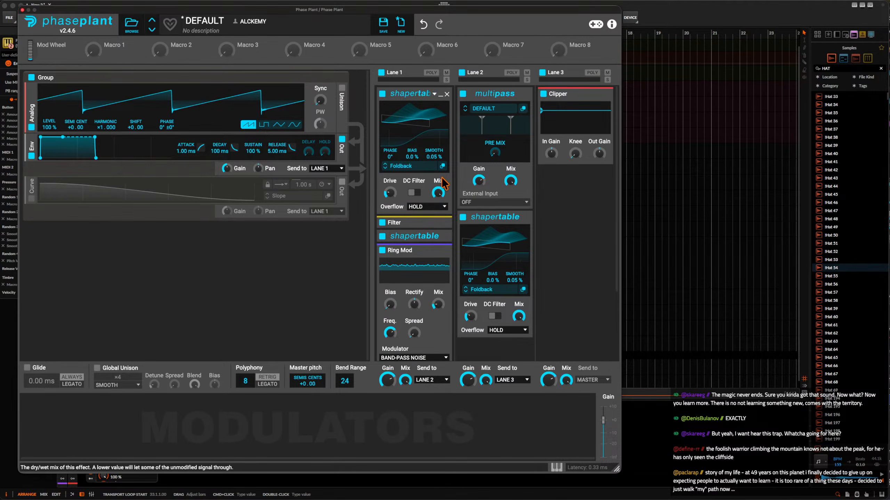
left_click(436, 94)
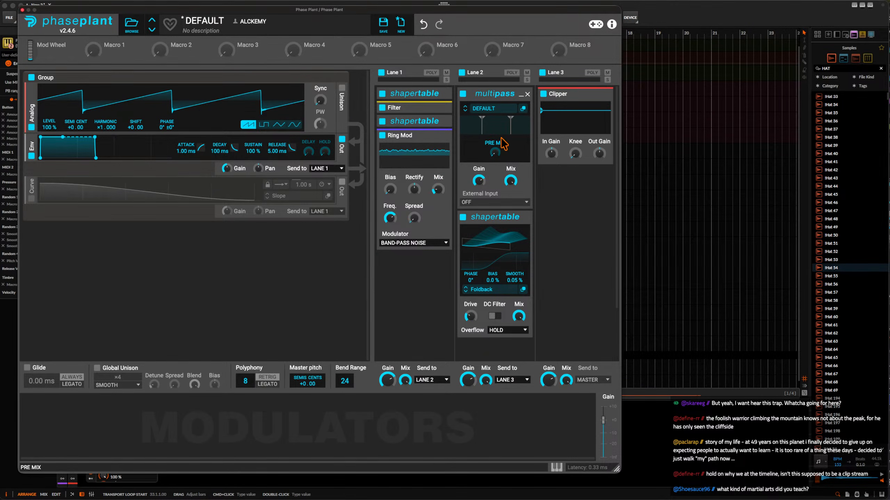
Load the ALCKEM TT user preset into the Lane 2 Multipass and shift the plug-in window to the screen corner.
left_click(493, 112)
scroll(630, 169, "up", 5)
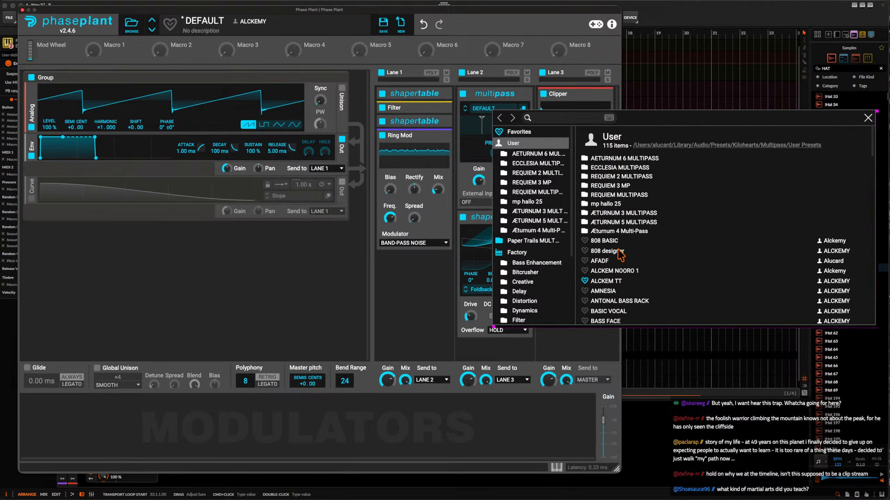
left_click(614, 281)
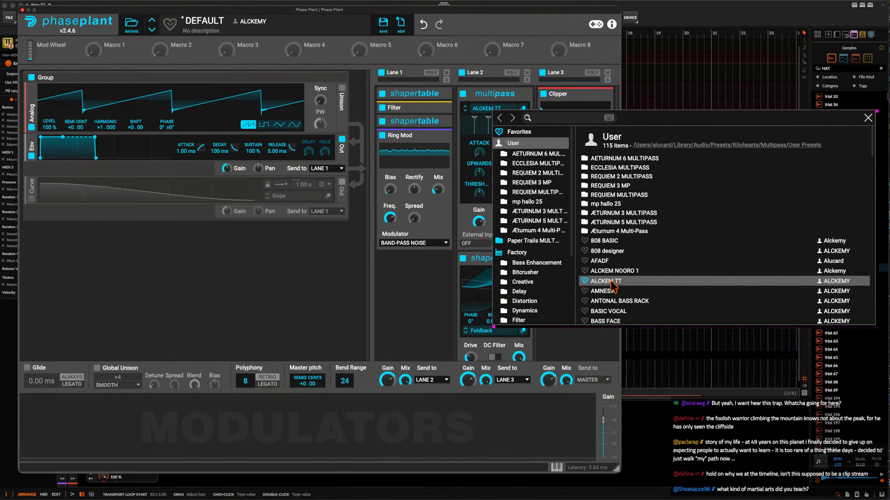
left_click(485, 96)
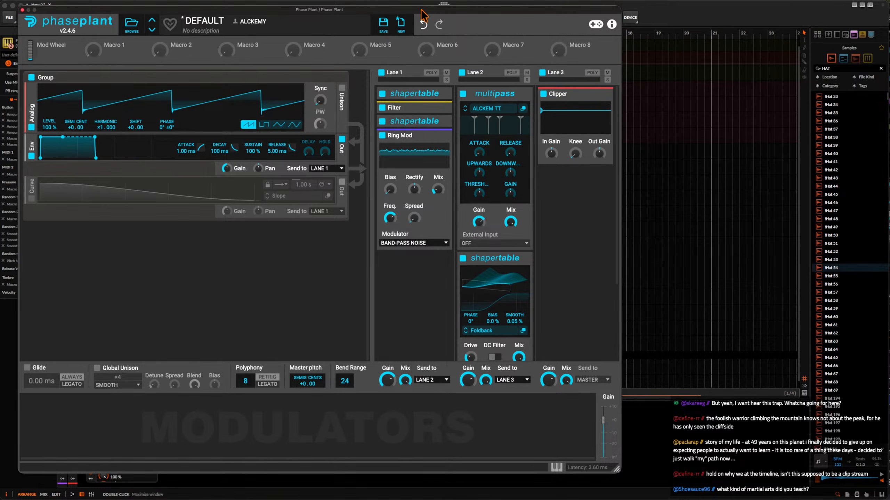
left_click_drag(431, 12, 415, 6)
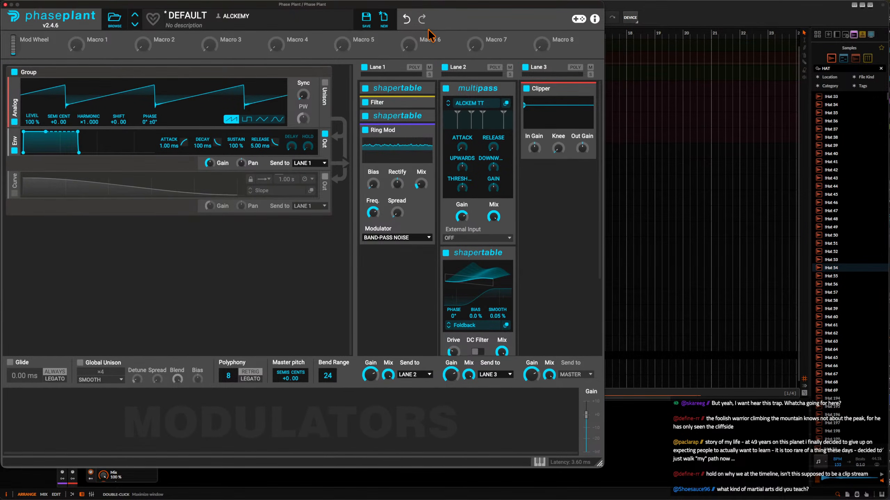
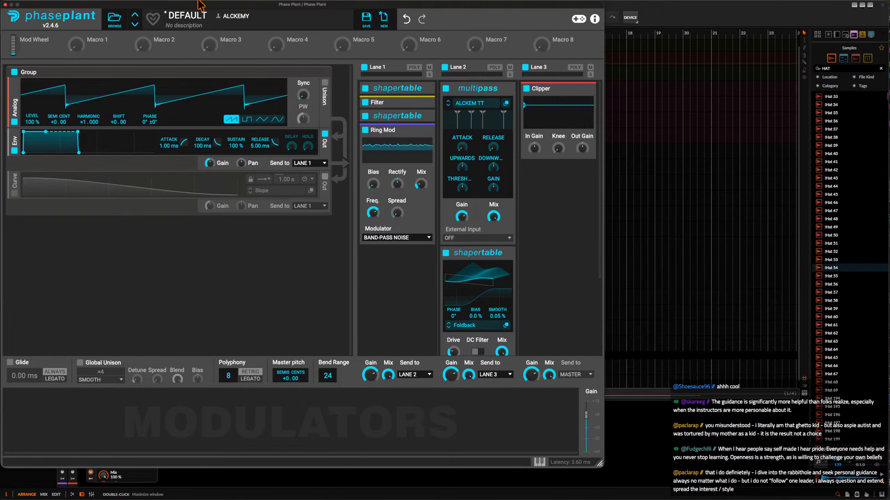
Expand the Filter and the BROKEN DOLLS Shaper Table in Lane 1 and review the lane's effect settings.
left_click_drag(192, 5, 195, 5)
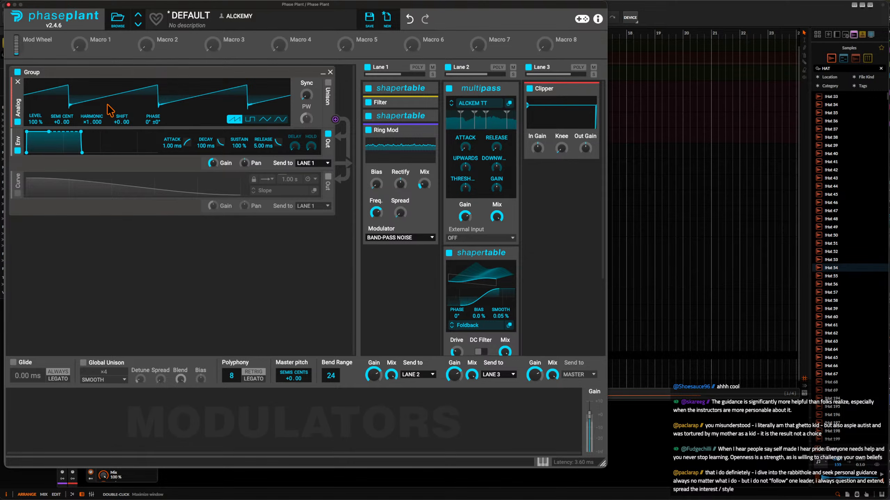
left_click(427, 103)
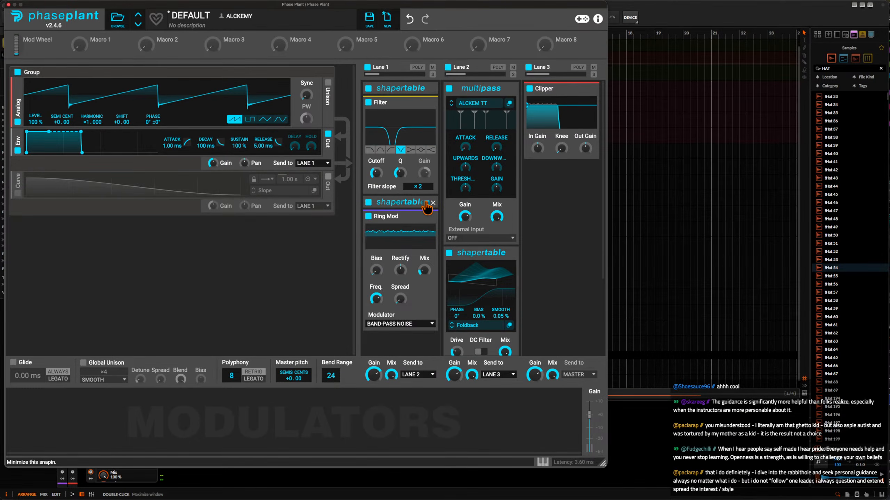
left_click(427, 203)
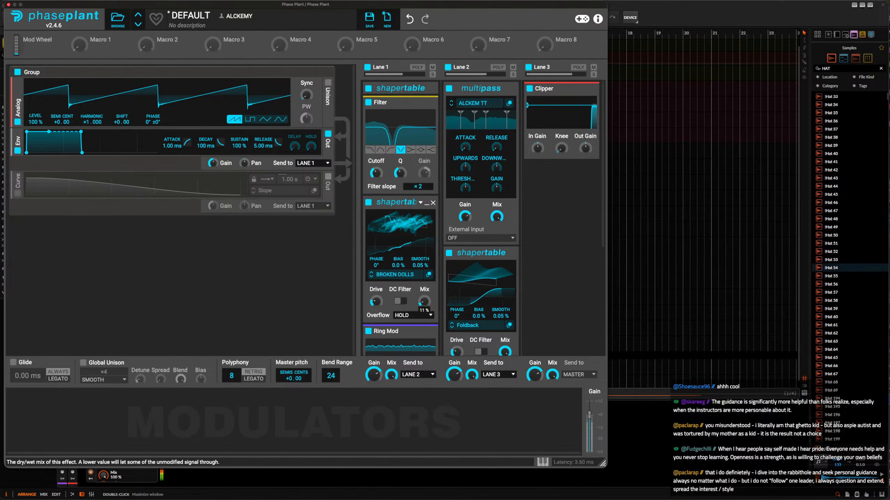
scroll(460, 224, "down", 2)
scroll(461, 225, "down", 8)
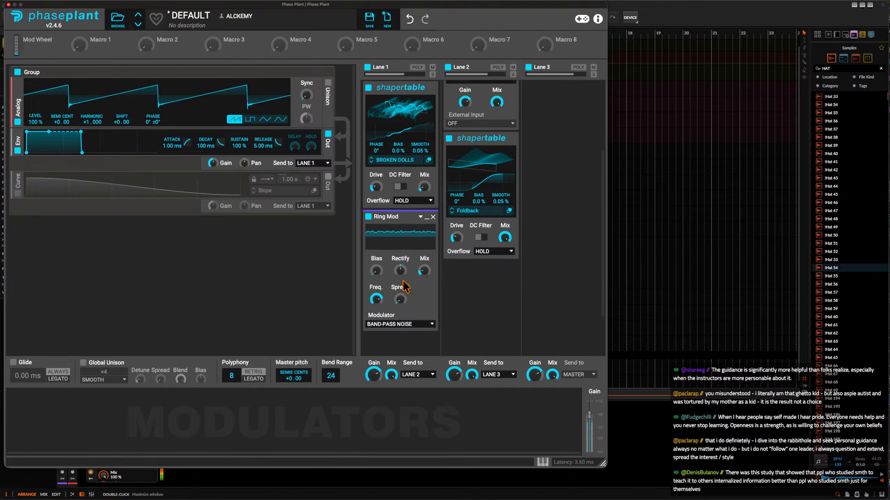
scroll(470, 224, "up", 6)
scroll(470, 224, "up", 3)
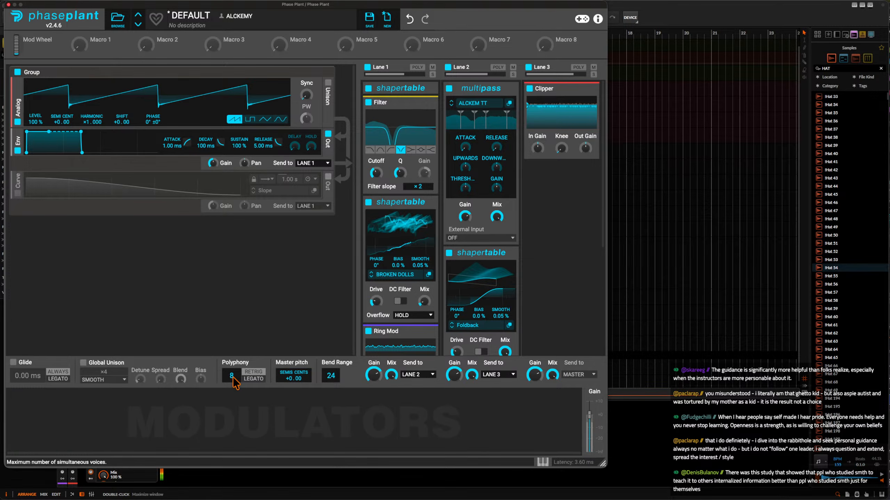
Set the polyphony to 1 voice with Legato and enable a 106 ms Glide in Legato mode.
left_click_drag(232, 378, 230, 403)
left_click(14, 363)
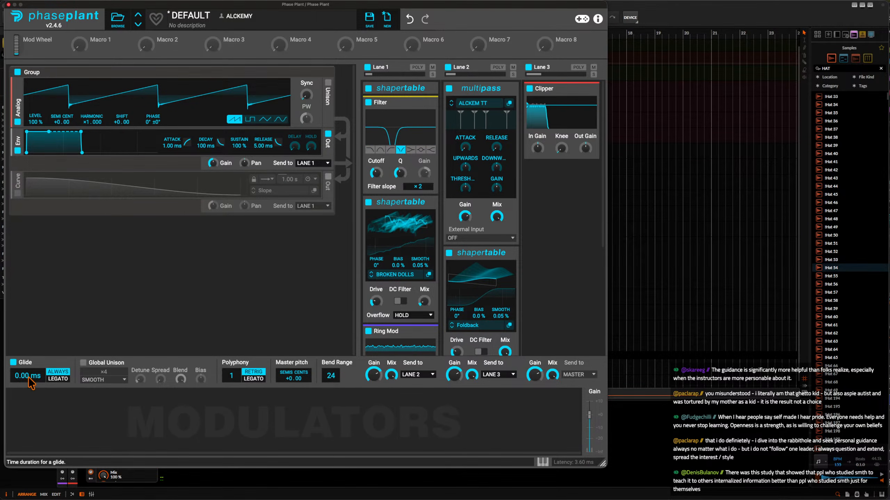
left_click_drag(27, 376, 31, 382)
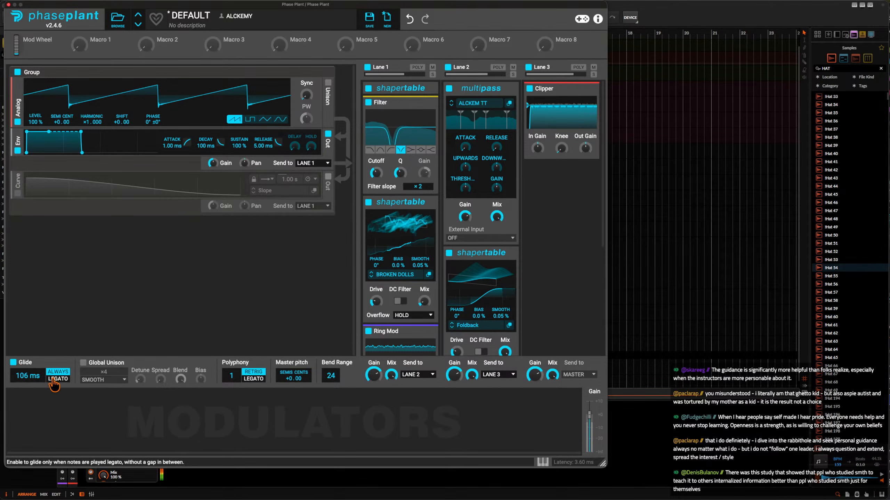
left_click(58, 378)
left_click(254, 379)
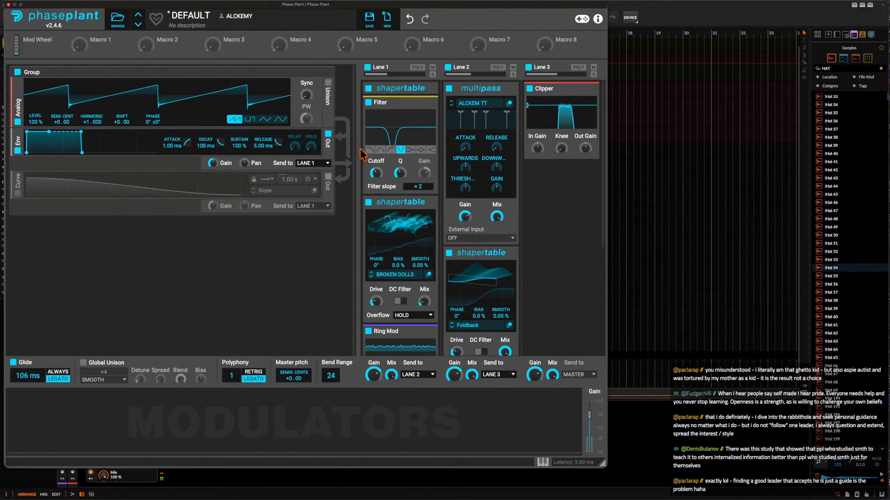
Insert a Multipass between the BROKEN DOLLS Shaper Table and the Ring Mod in Lane 1, and open its editor.
scroll(390, 145, "down", 5)
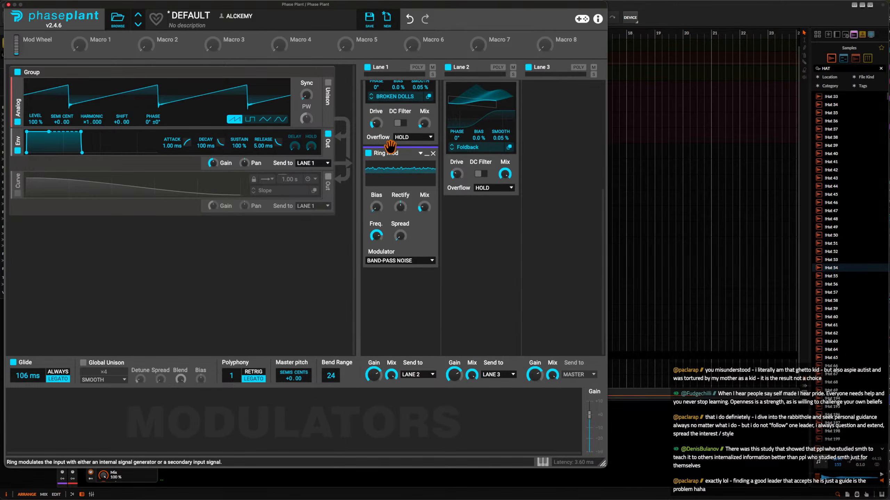
left_click(390, 145)
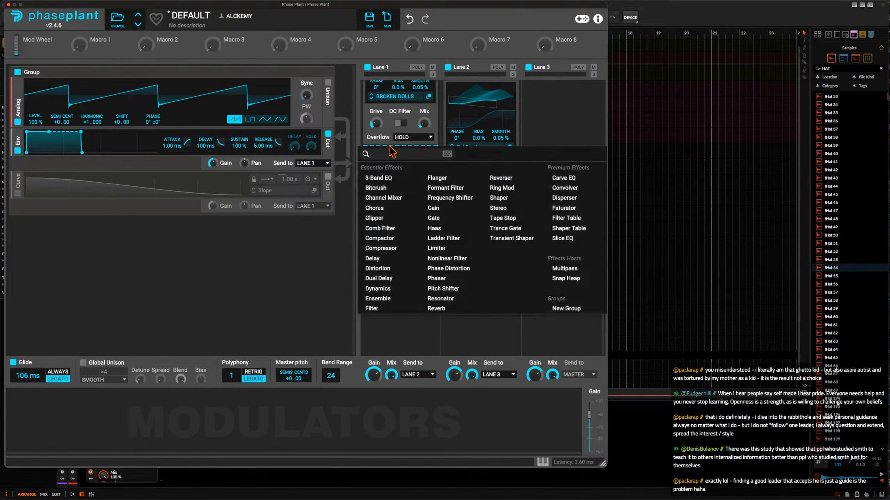
left_click(565, 270)
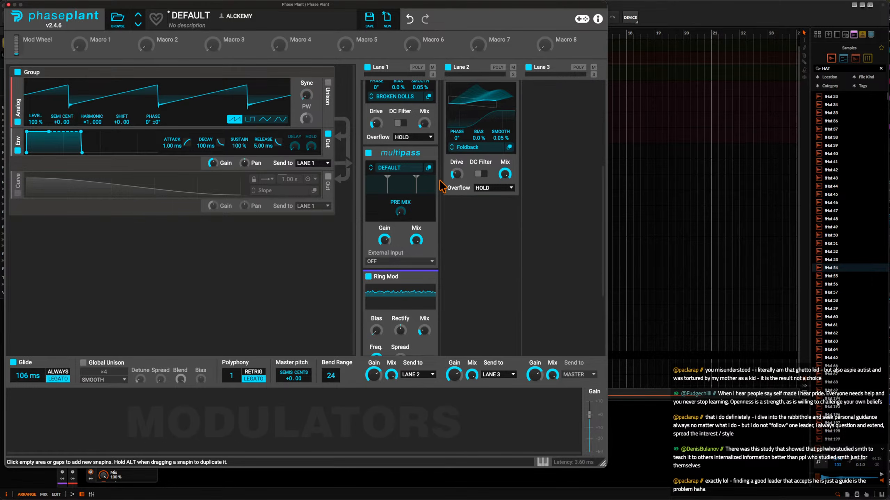
left_click(429, 168)
left_click_drag(500, 178, 162, 25)
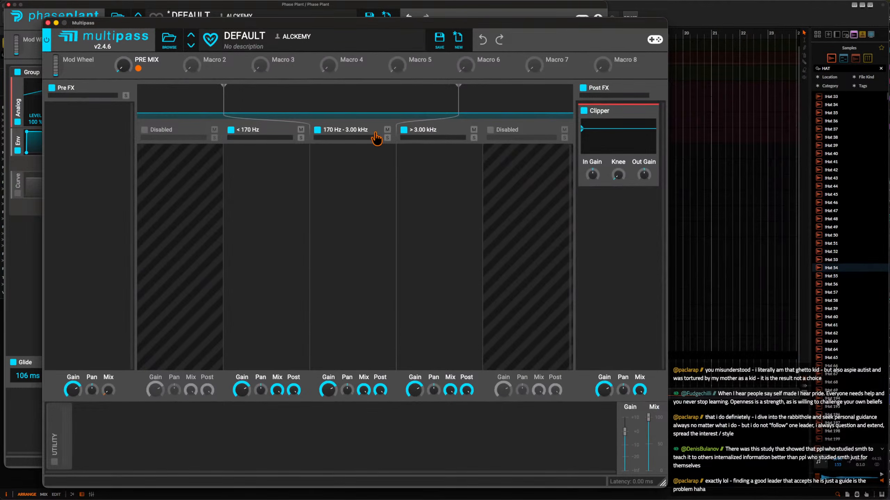
Reduce the Multipass to two bands split at 1.46 kHz and add a Shaper Table with DC Filter off to the upper band.
left_click(403, 130)
left_click(347, 196)
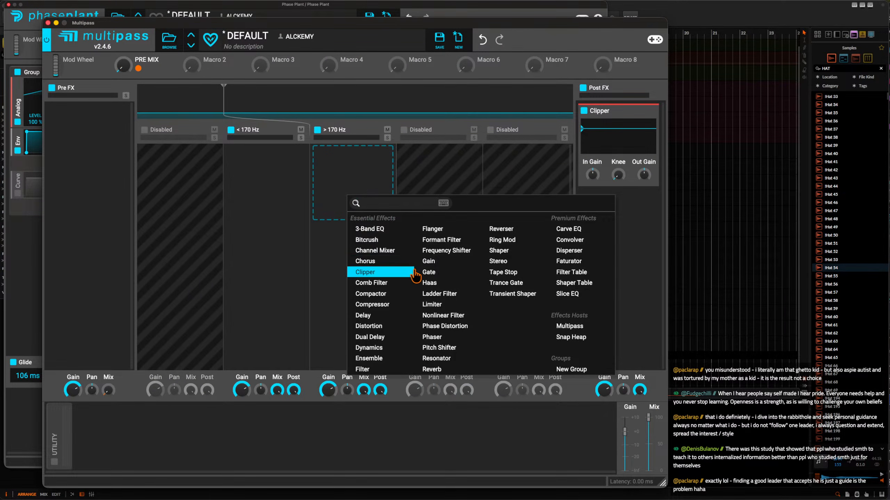
left_click(565, 284)
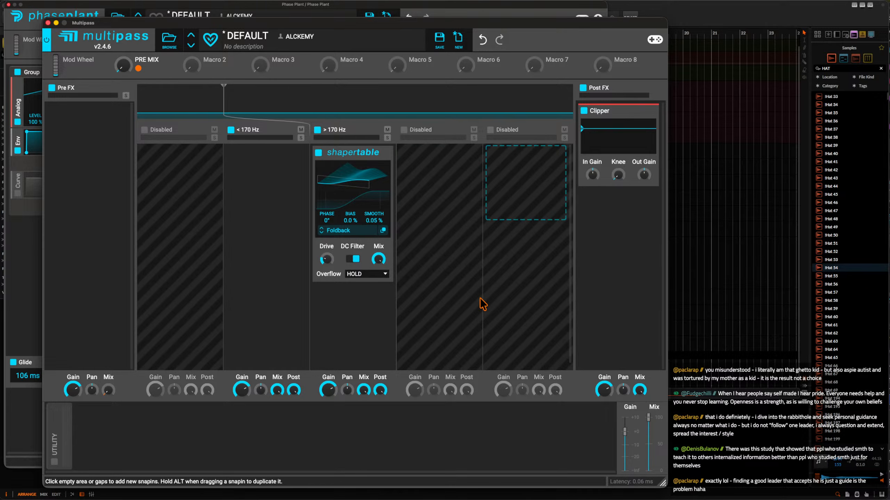
left_click(353, 259)
left_click_drag(226, 116, 408, 118)
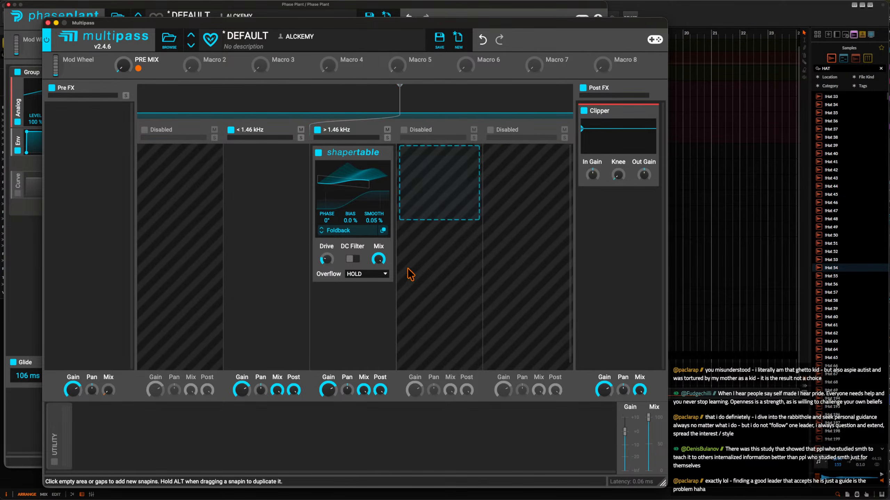
Load the factory Acoustic wavetable Harmonica into the upper band's Shaper Table and set its mix to 70%.
left_click(347, 232)
scroll(421, 312, "up", 5)
left_click(405, 285)
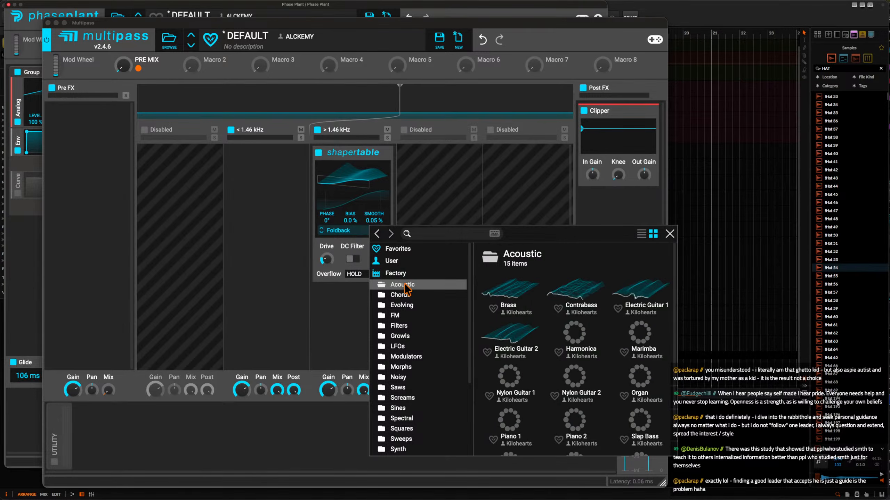
left_click(566, 336)
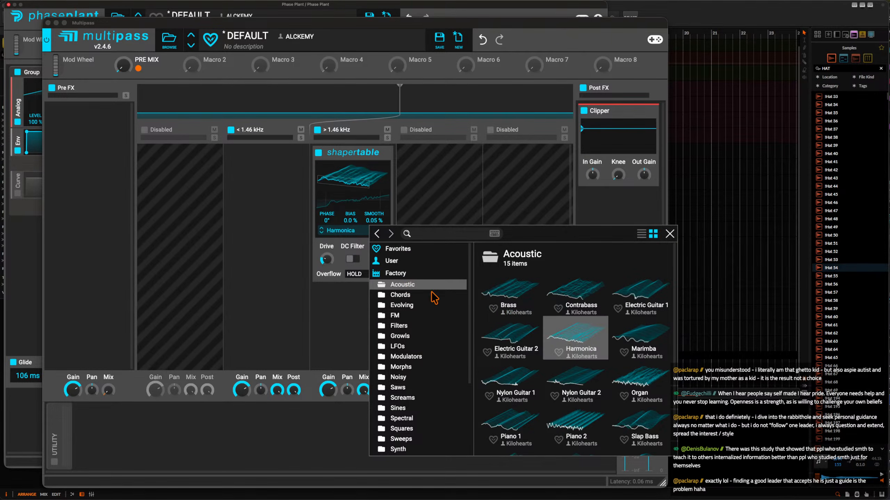
left_click(365, 197)
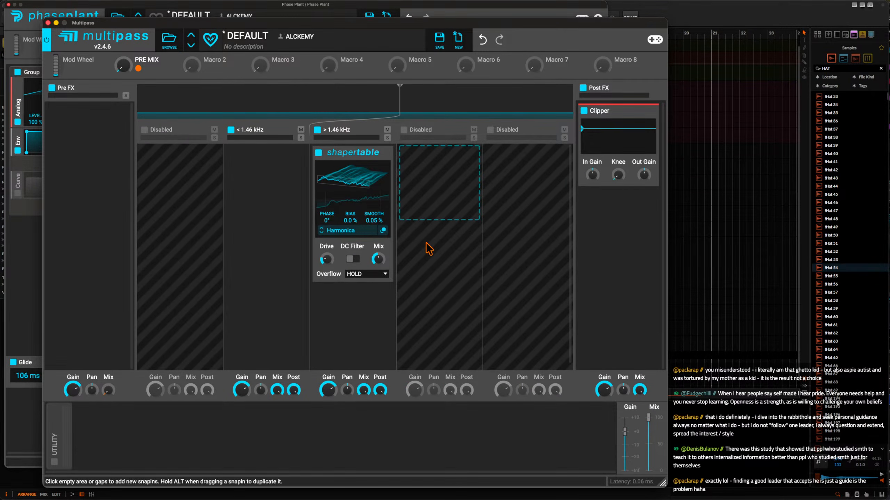
left_click_drag(377, 259, 377, 228)
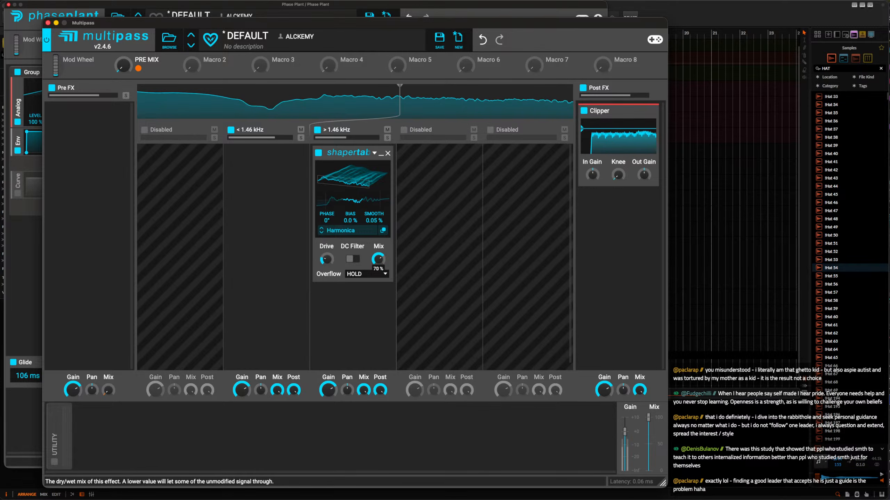
Add a Convolver below the Harmonica Shaper Table and load the Old Church impulse response from Spaces Real.
left_click(350, 302)
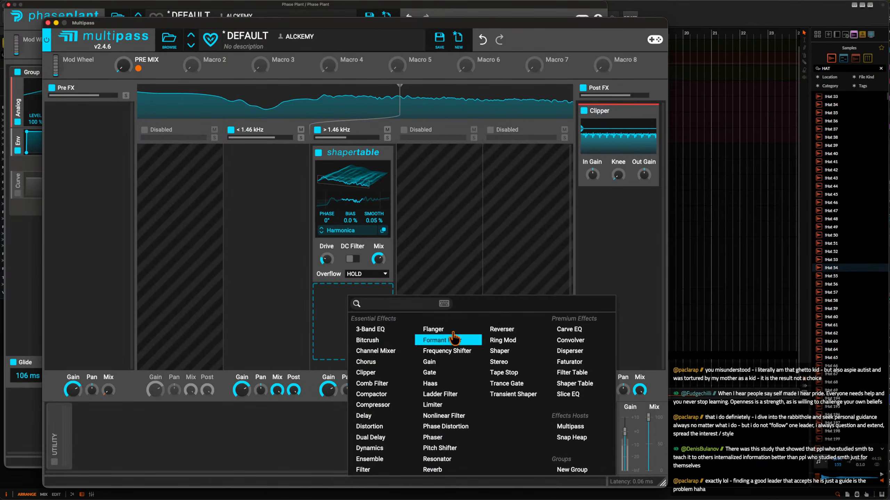
left_click(565, 339)
left_click(347, 311)
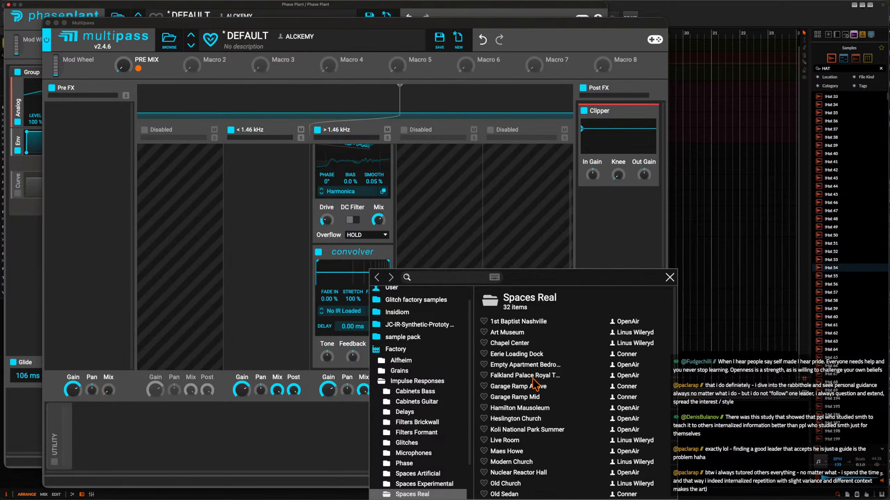
scroll(534, 382, "down", 3)
left_click(507, 437)
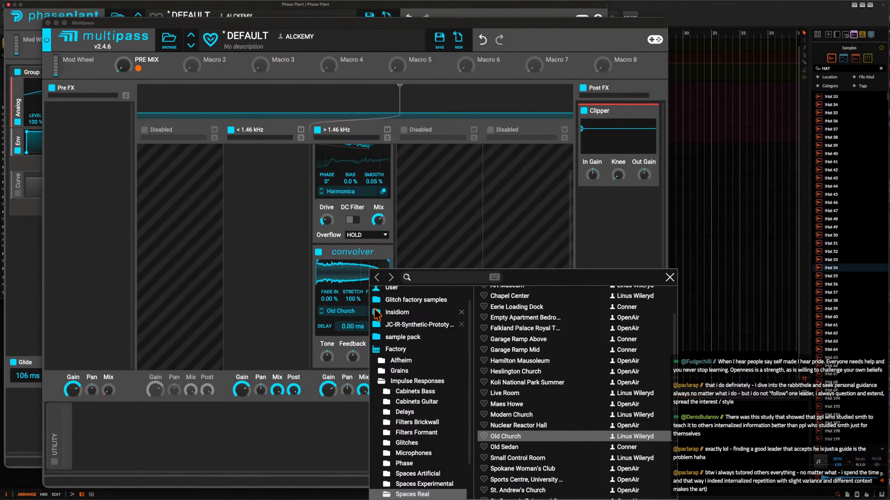
left_click(354, 276)
Set the Convolver's Stretch to 14% and lower its mix.
left_click_drag(372, 297, 396, 252)
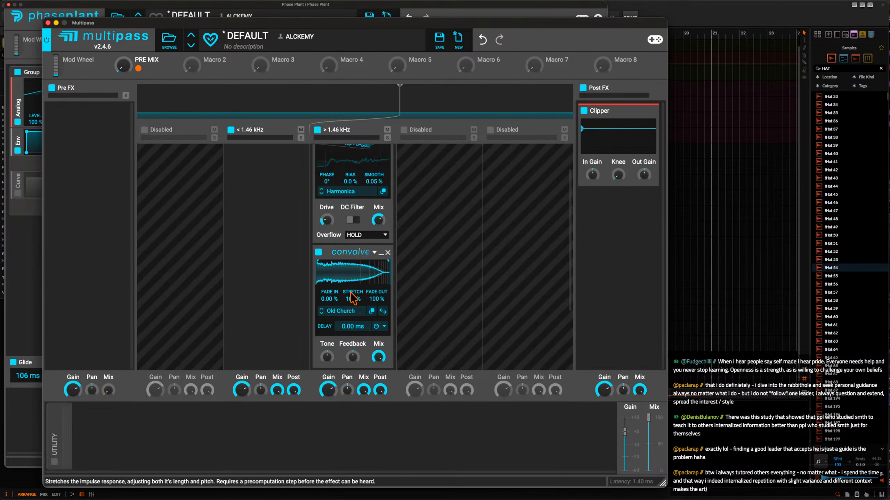
left_click_drag(353, 273, 353, 273)
scroll(355, 302, "down", 5)
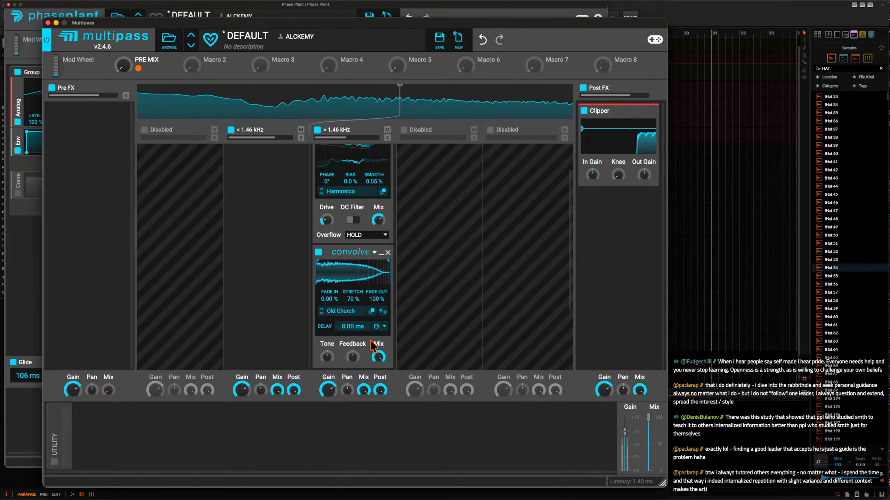
left_click_drag(379, 357, 379, 377)
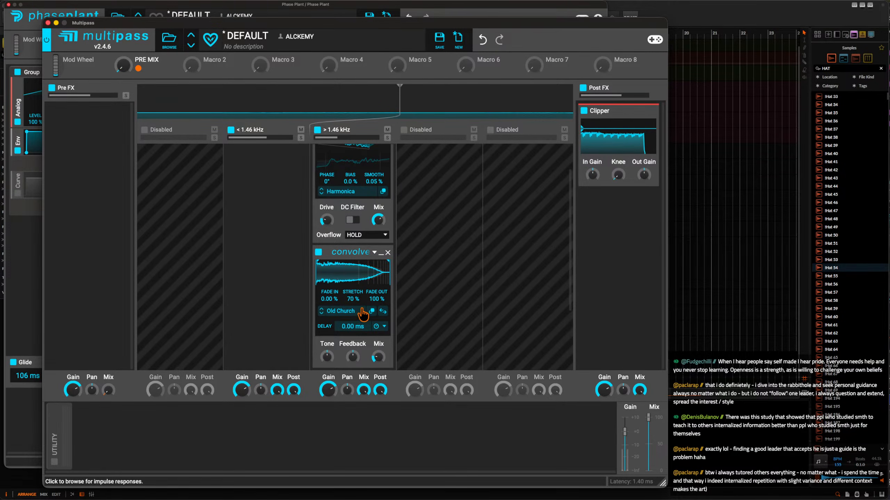
left_click_drag(353, 300, 351, 306)
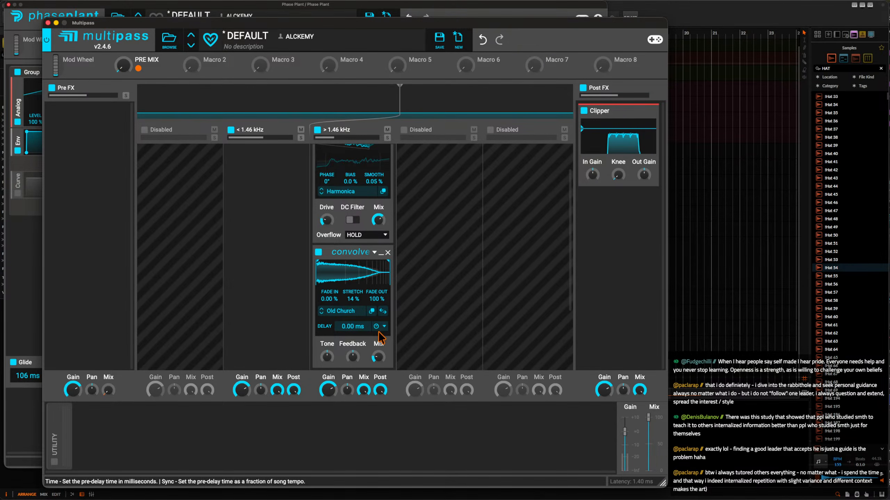
left_click_drag(378, 358, 379, 353)
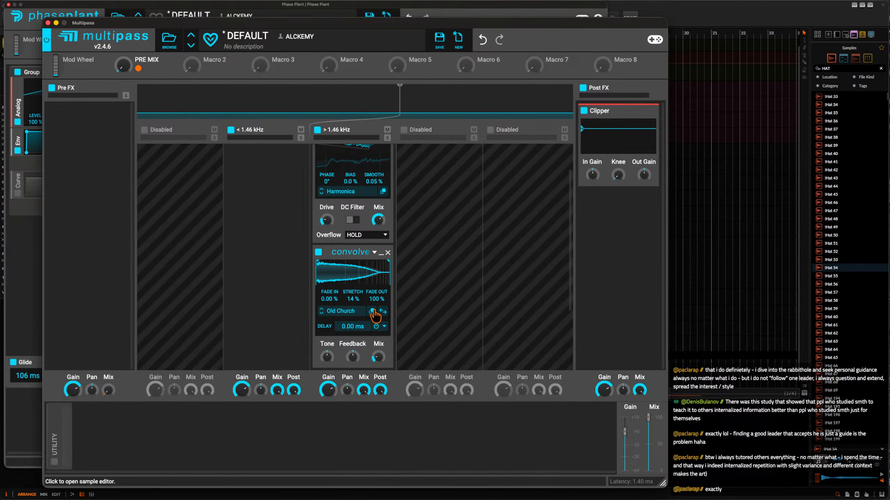
Switch the Convolver's impulse response to Old Sedan and collapse the Convolver.
left_click(321, 313)
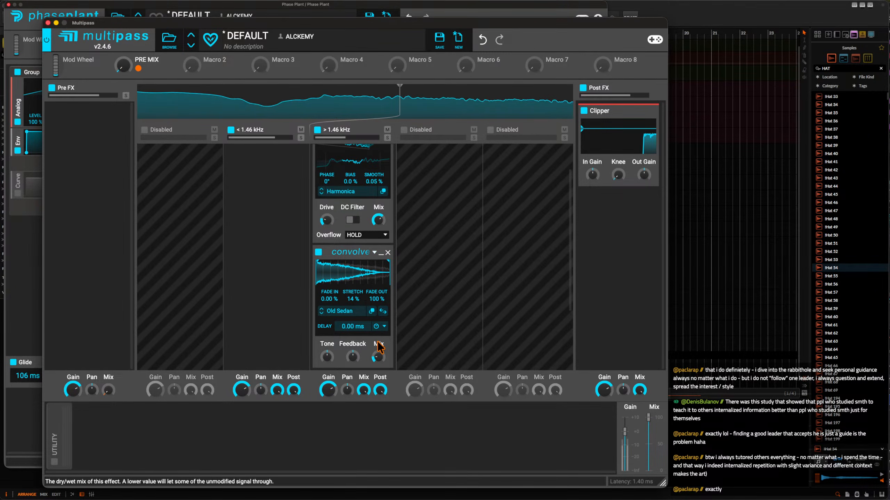
left_click(381, 253)
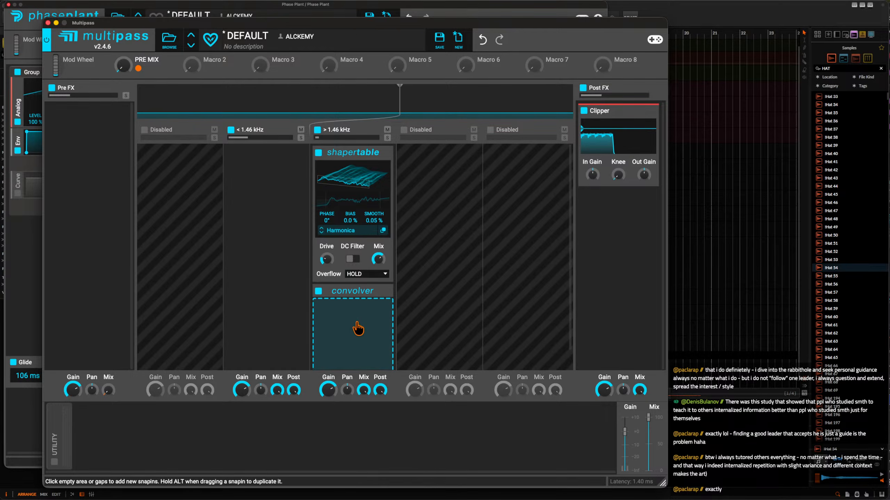
left_click(353, 321)
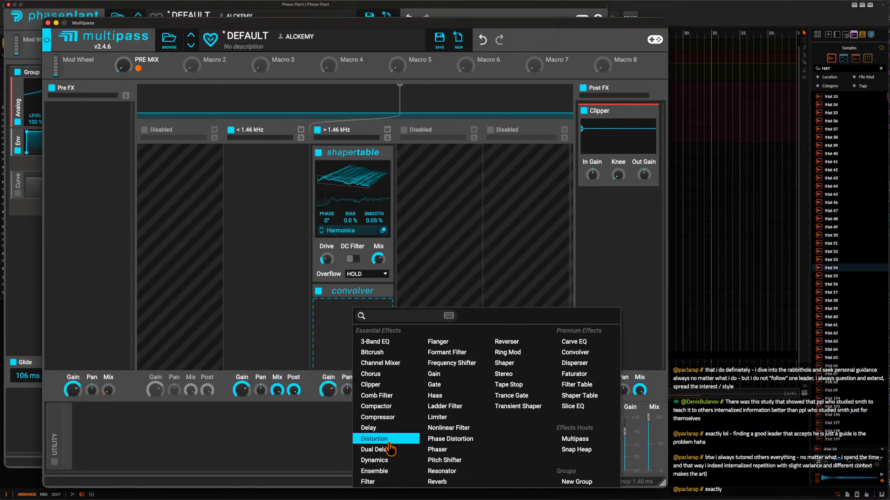
left_click(374, 449)
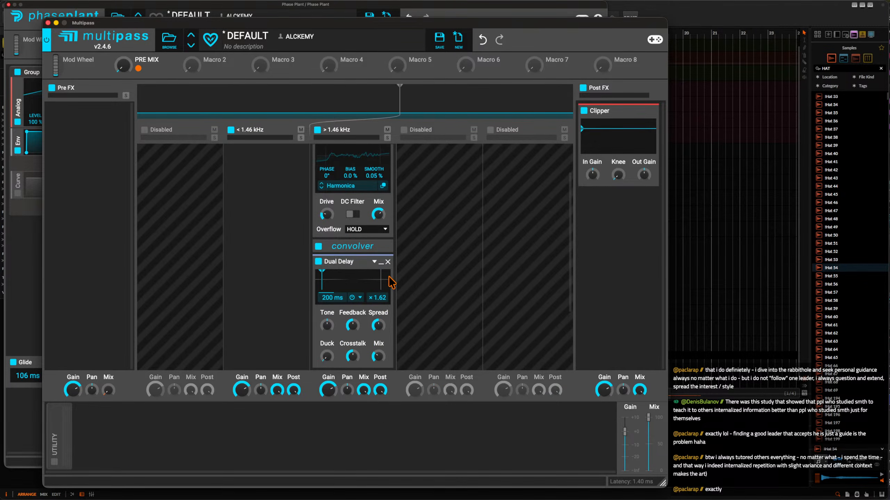
left_click(387, 262)
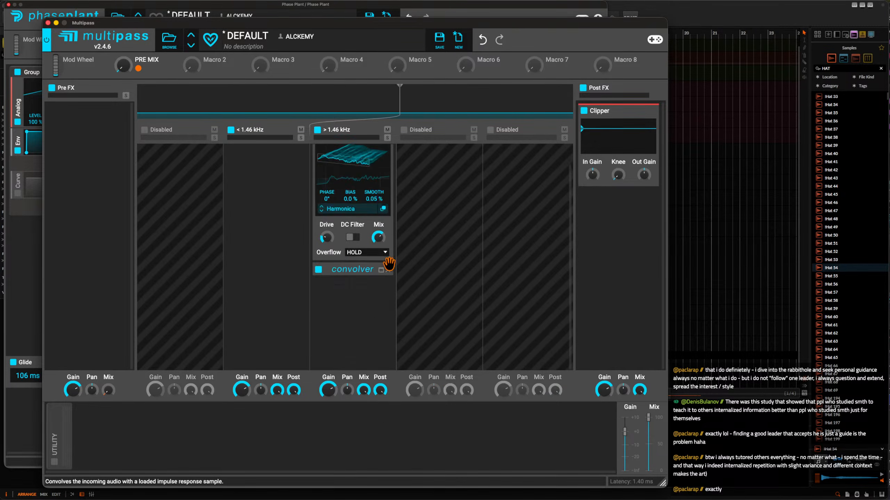
Close the Multipass editor and collapse the Filter, BROKEN DOLLS Shaper Table, Multipass, and Ring Mod in Lane 1.
left_click(48, 24)
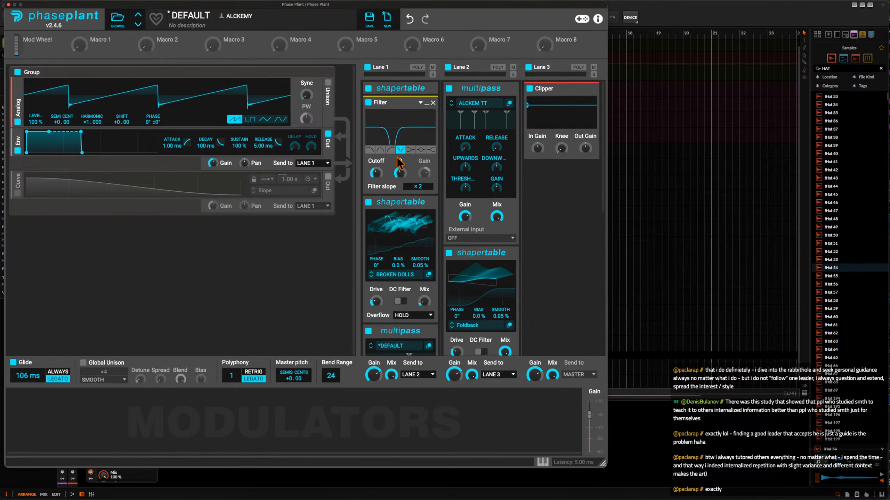
left_click(427, 103)
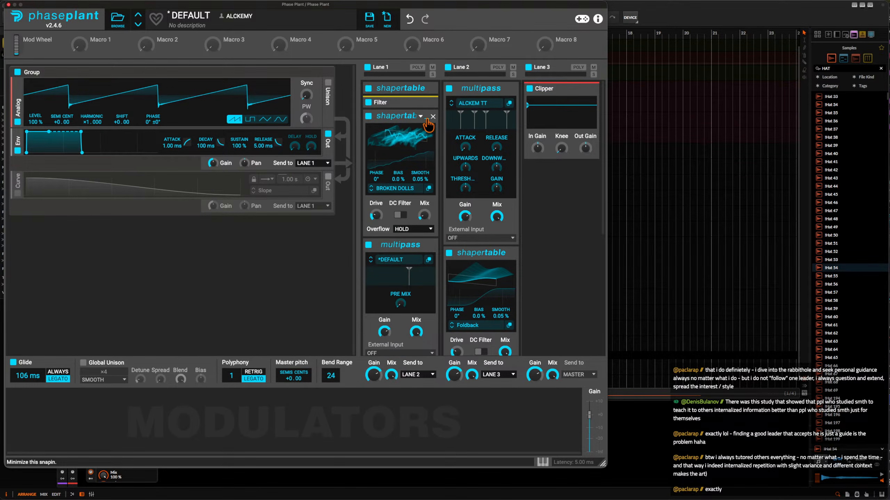
left_click(427, 118)
left_click(426, 131)
left_click(427, 144)
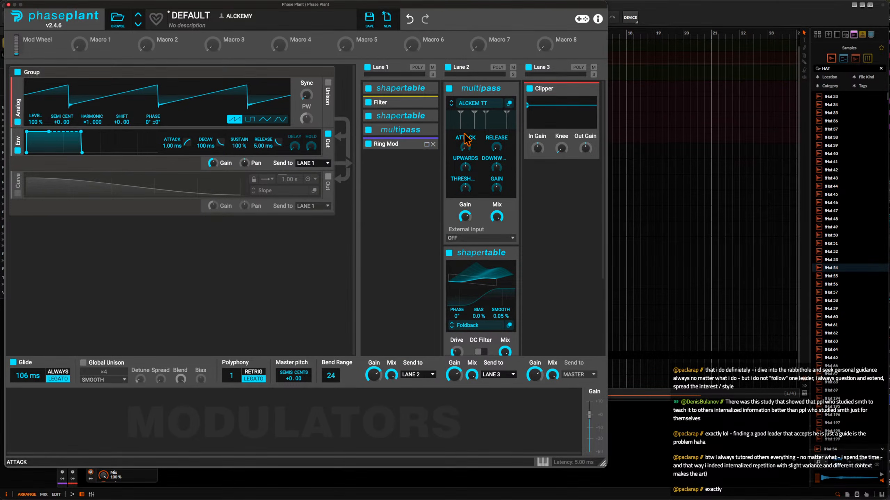
Collapse the Multipass and Shaper Table in Lane 2 and close the Phase Plant window.
left_click(507, 89)
left_click(506, 102)
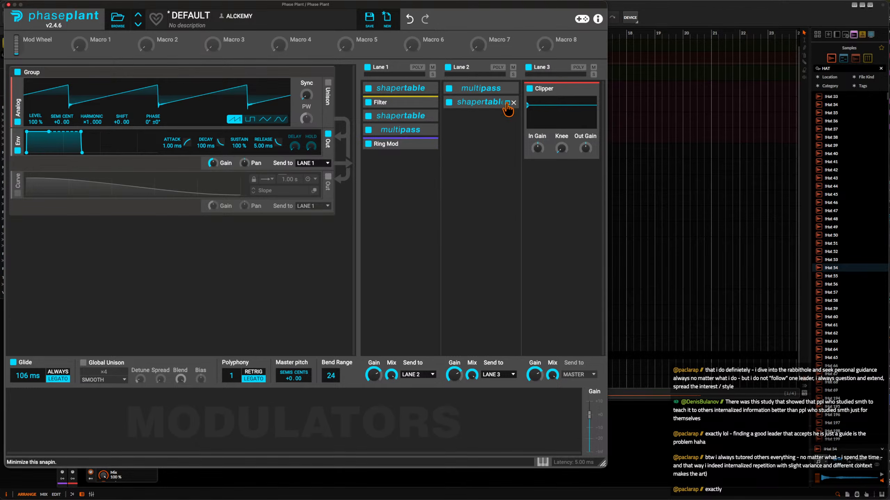
left_click(8, 5)
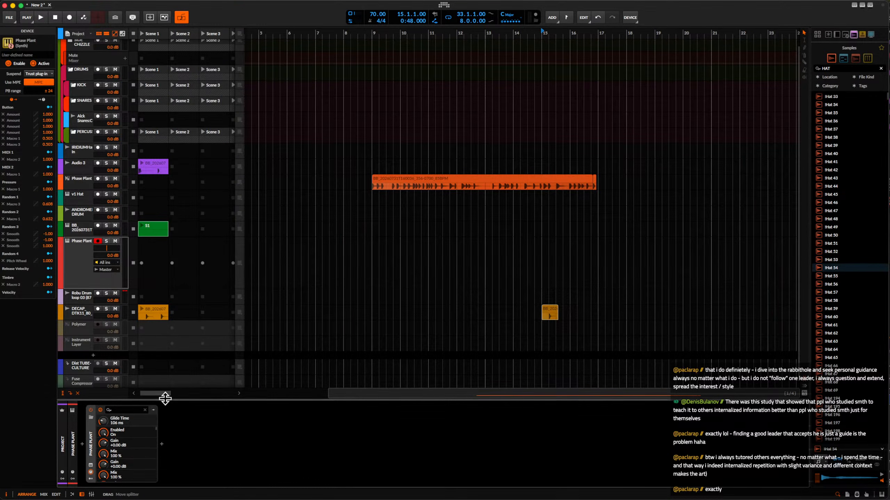
Add the Over distortion device after Phase Plant in the device chain.
left_click(161, 444)
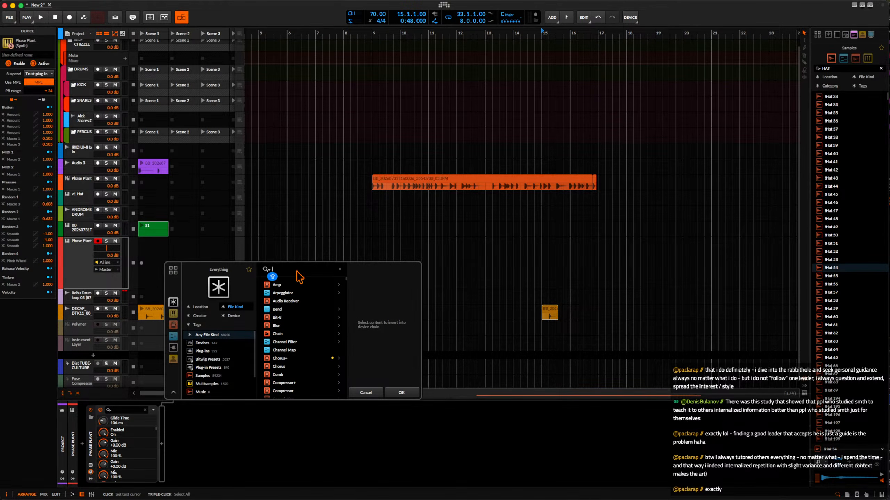
type("over")
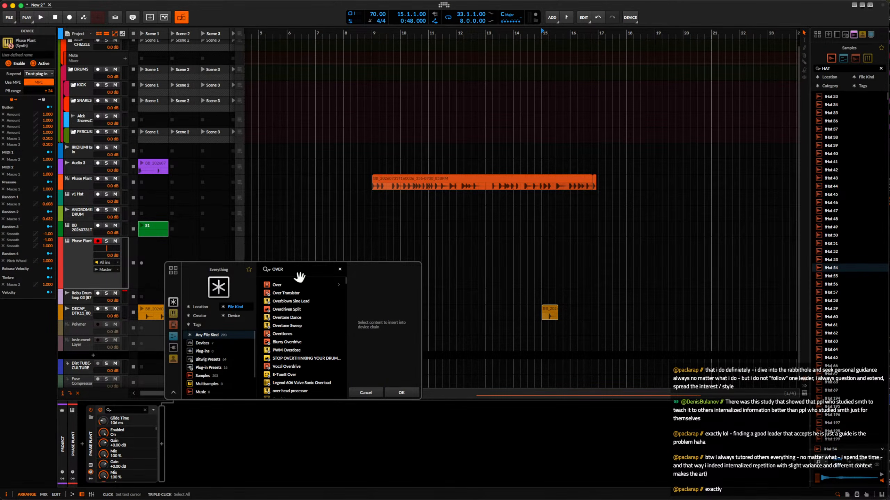
left_click(281, 287)
left_click(401, 390)
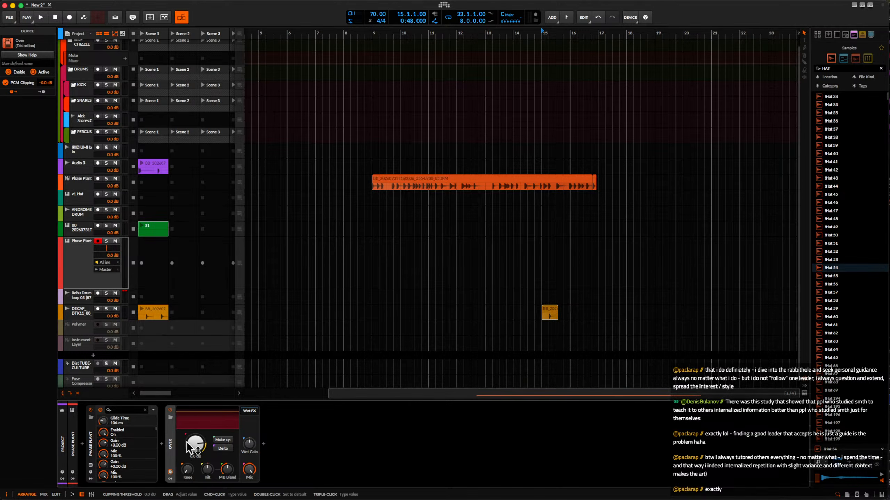
Insert the Fuse Compressor plug-in between Phase Plant and Over.
left_click(165, 450)
type("fuse")
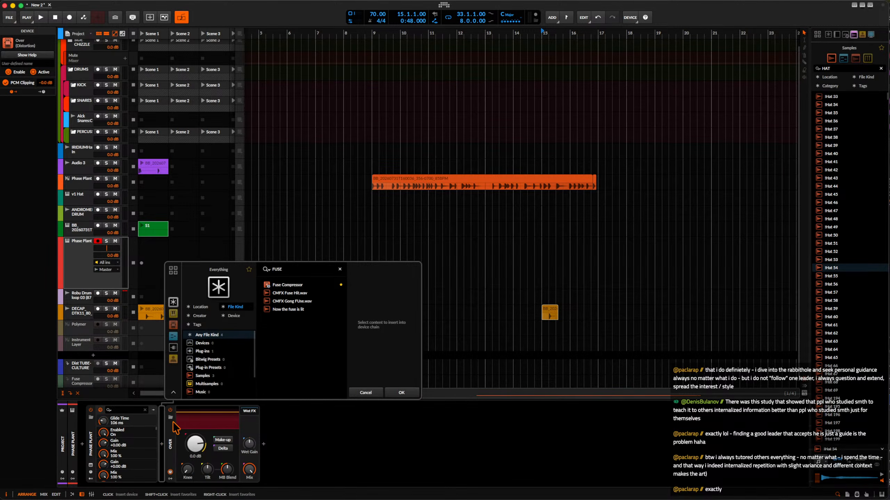
left_click(292, 284)
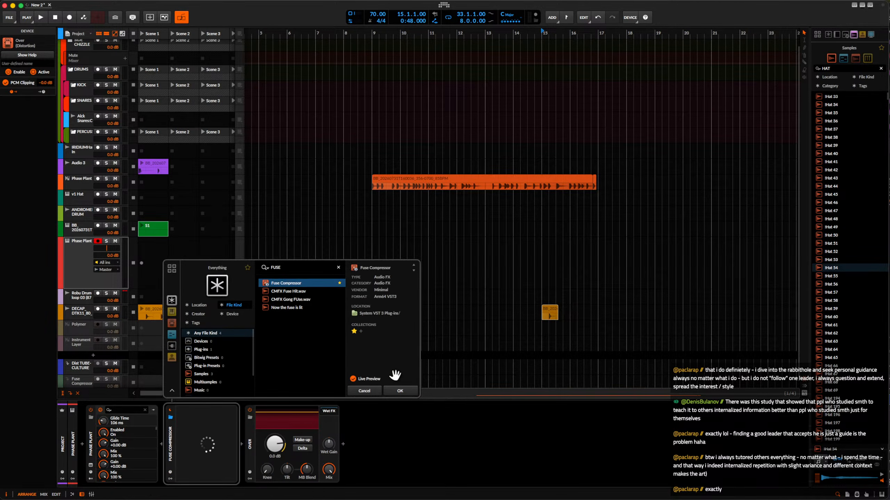
left_click(409, 391)
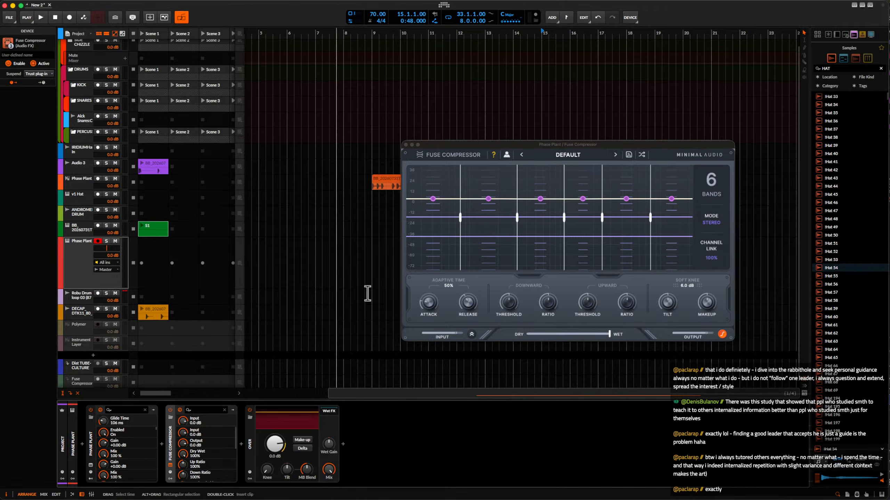
Lower the Fuse Compressor's release and attack, raise its thresholds, and set the down ratio to 141% and the up ratio to 144%.
left_click_drag(468, 302, 462, 352)
left_click_drag(426, 298, 425, 326)
left_click_drag(512, 302, 633, 290)
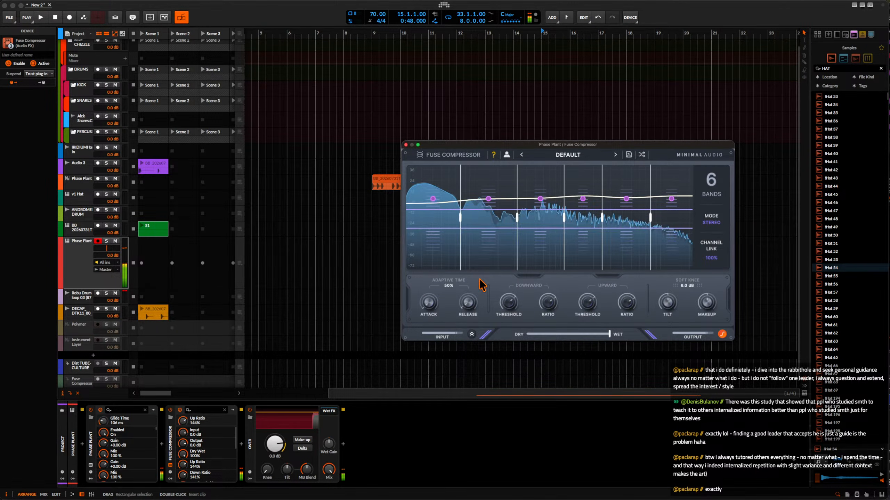
Lower the compression thresholds of the second, third and fourth bands in the Fuse Compressor.
left_click_drag(546, 221, 544, 286)
left_click_drag(497, 226, 490, 255)
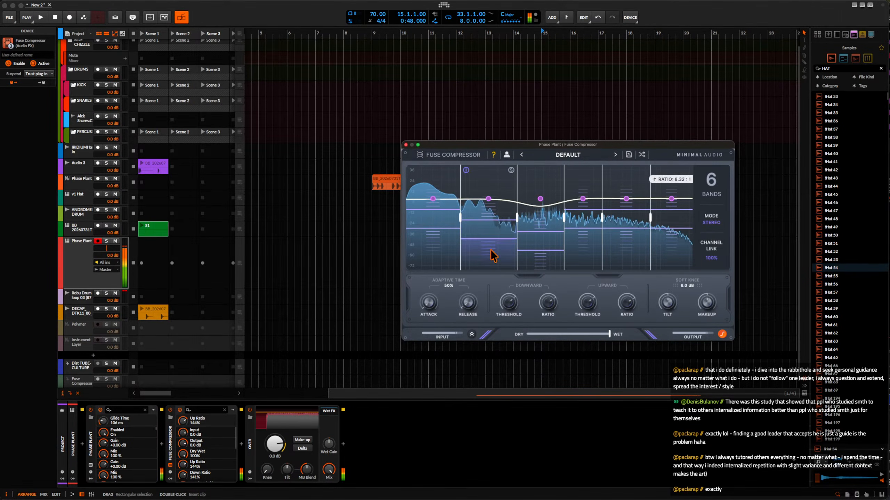
left_click_drag(586, 224, 583, 277)
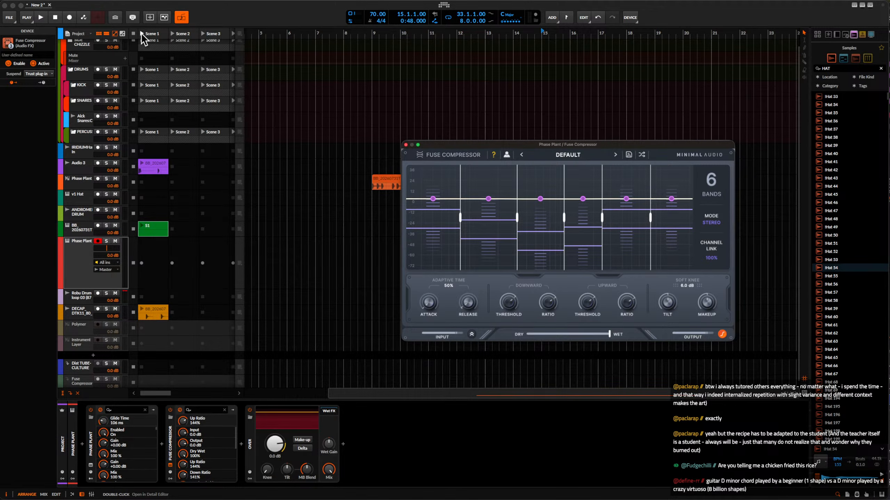
Audition Scene 1 with the green launcher clip opened, and set the project tempo to 85 BPM.
left_click(141, 34)
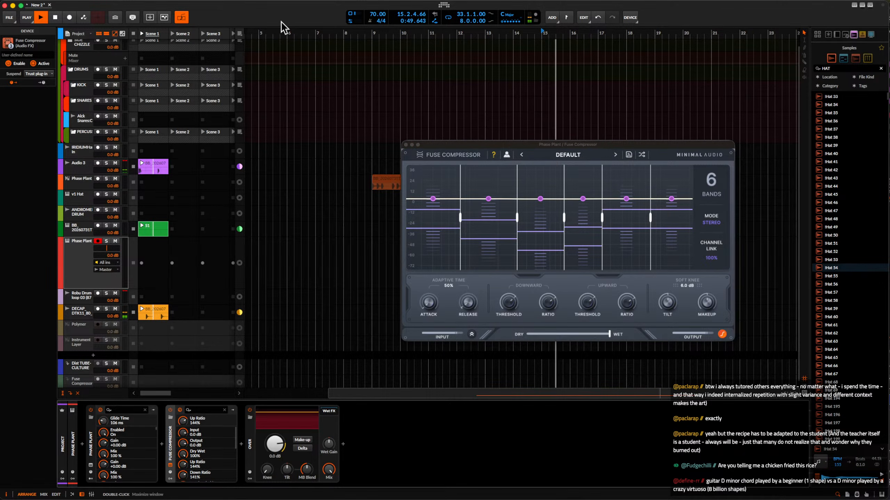
left_click(151, 227)
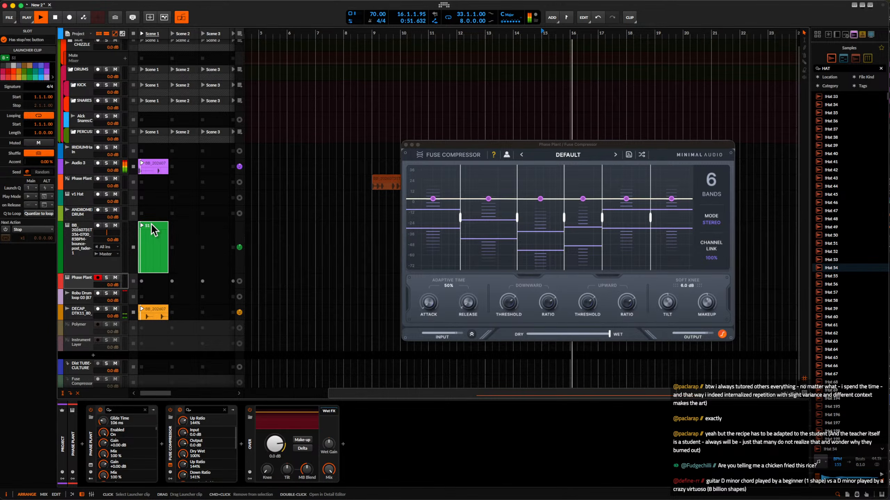
key("space")
double_click(151, 235)
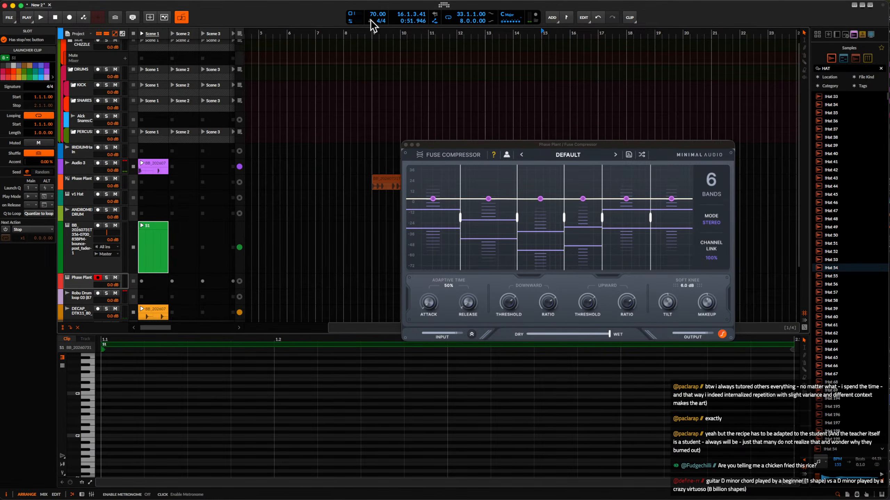
left_click_drag(371, 20, 370, 10)
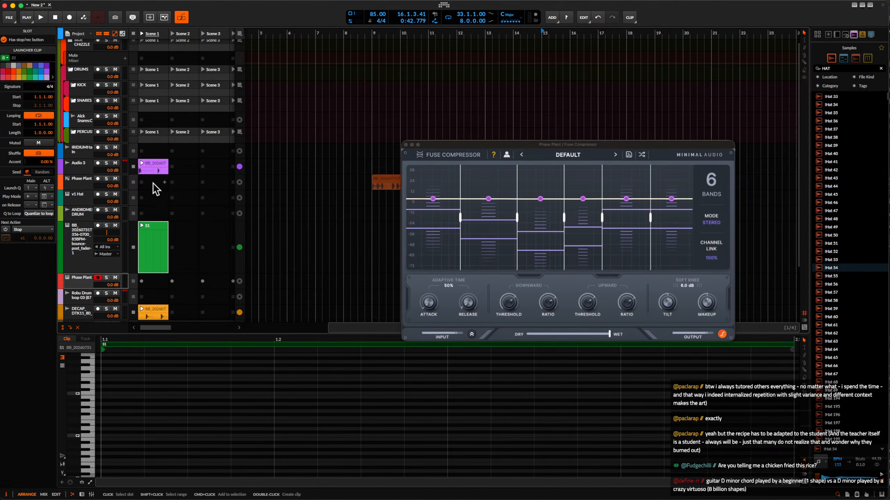
Play the launcher clips at the new tempo and examine the Audio 3 and DECAP clips and the Audio 3 device chain.
left_click(152, 169)
key("space")
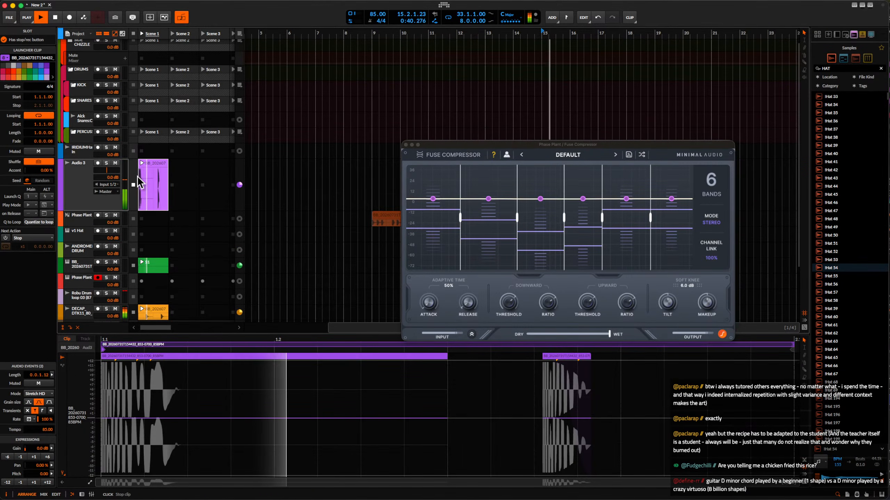
left_click(152, 313)
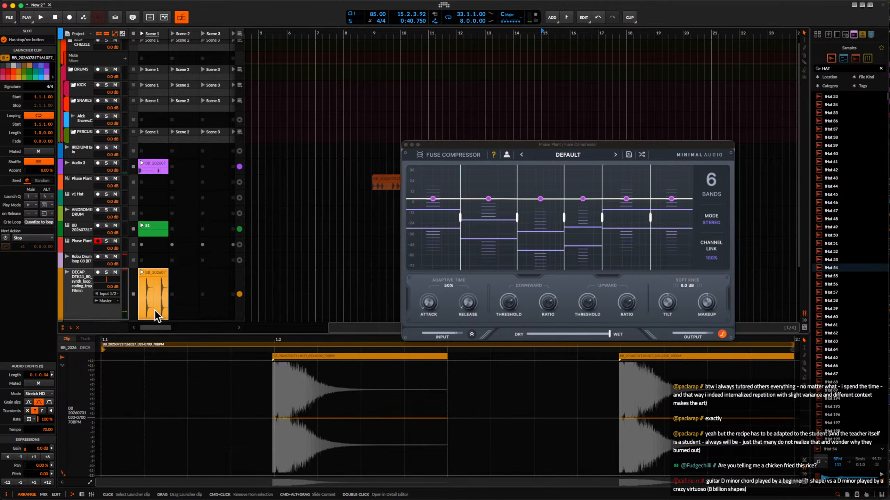
left_click(150, 167)
key("space")
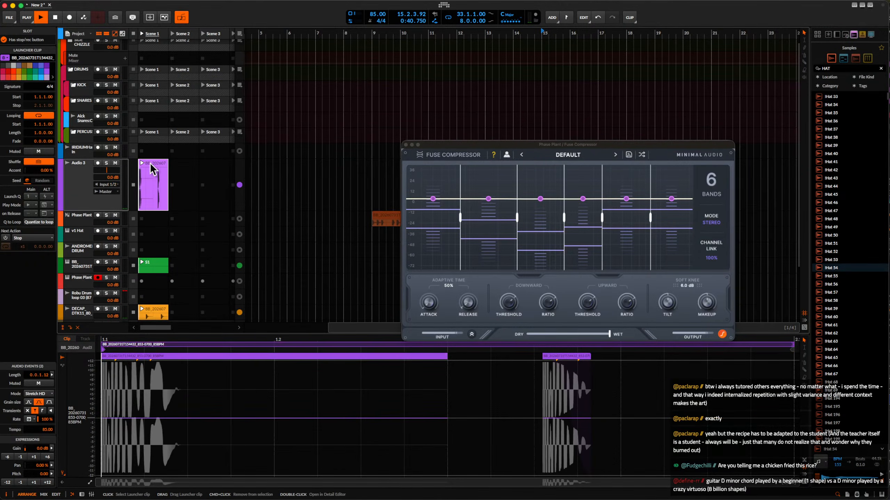
double_click(86, 173)
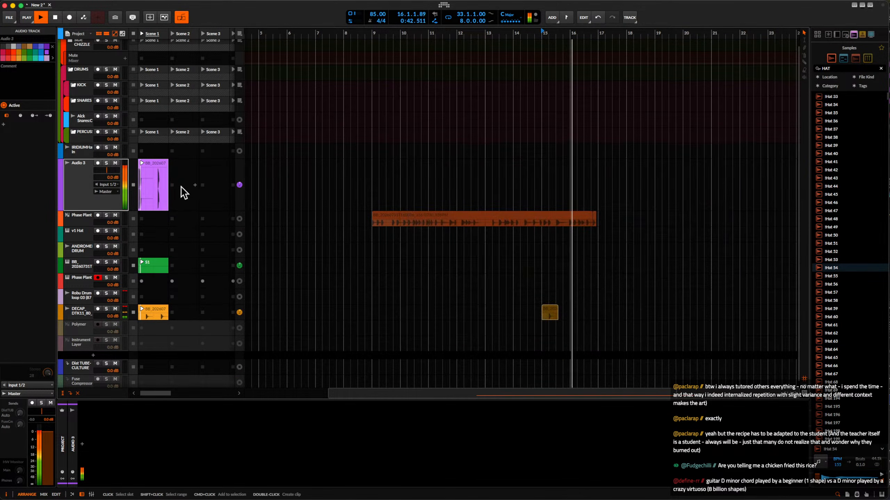
Move the second audio event in the Audio 3 clip earlier so it starts at 1.3.3.08.
left_click(155, 169)
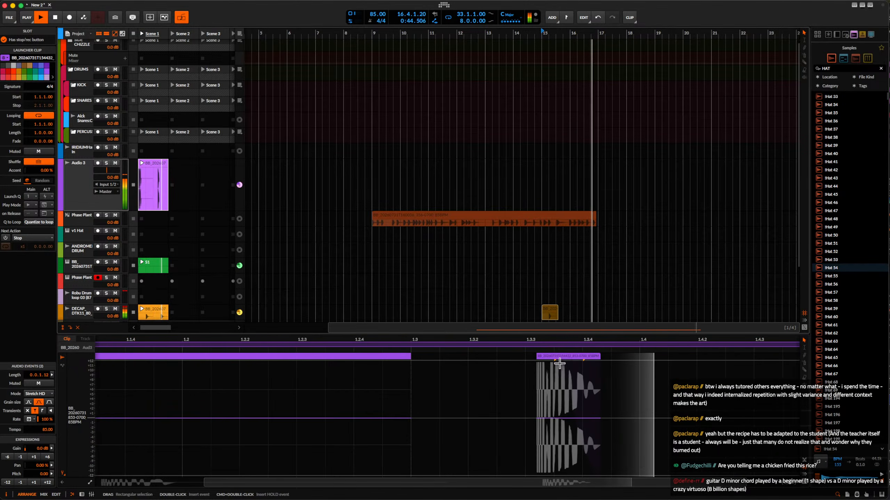
left_click(548, 356)
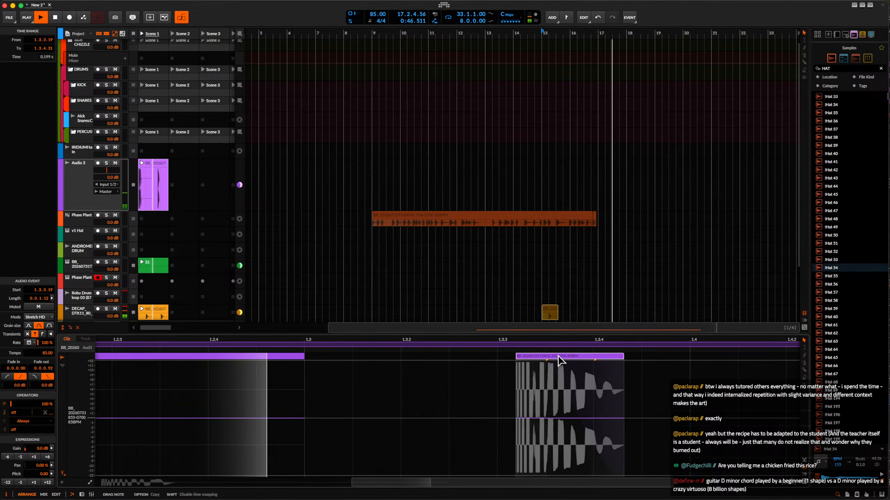
left_click_drag(561, 356, 535, 357)
scroll(538, 356, "up", 3)
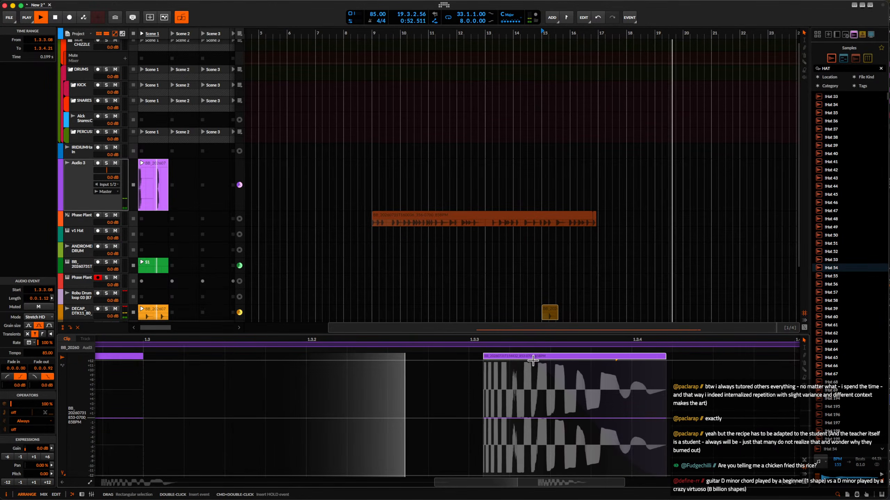
scroll(577, 355, "down", 2)
scroll(401, 359, "down", 5)
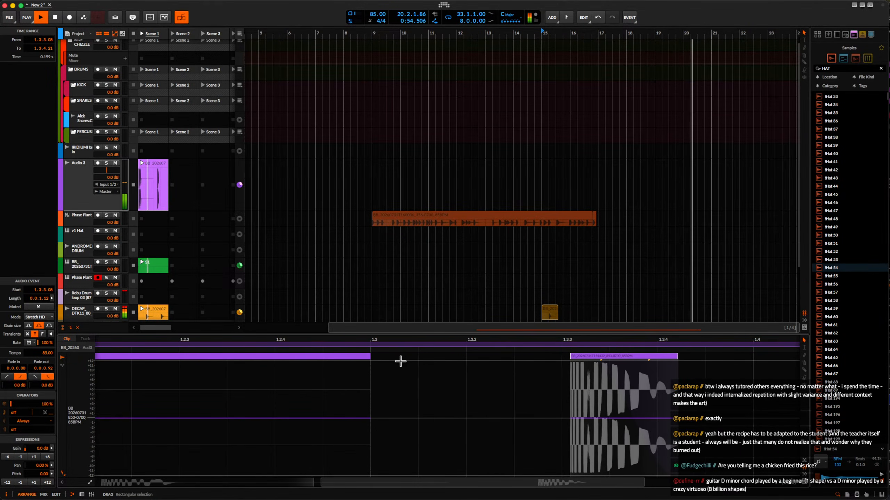
scroll(407, 361, "down", 1)
scroll(425, 362, "up", 3)
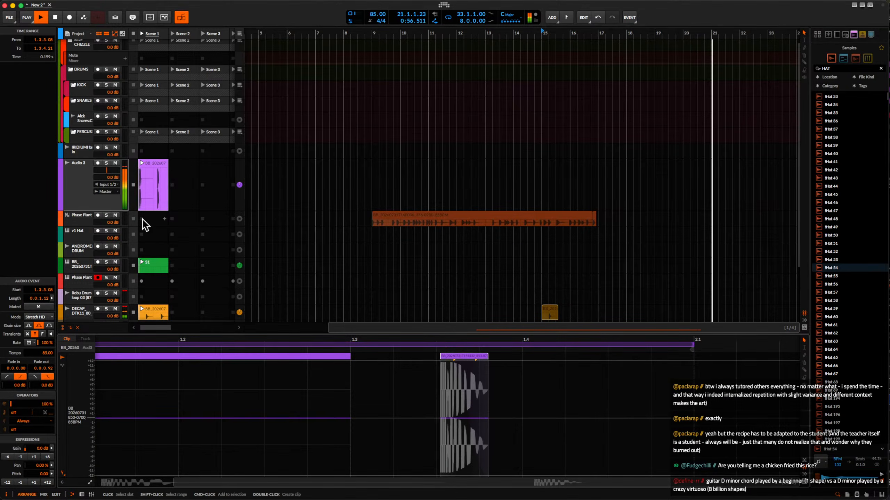
Stop playback and add a new instrument track below the green BB bounce track.
left_click(80, 183)
scroll(89, 297, "down", 5)
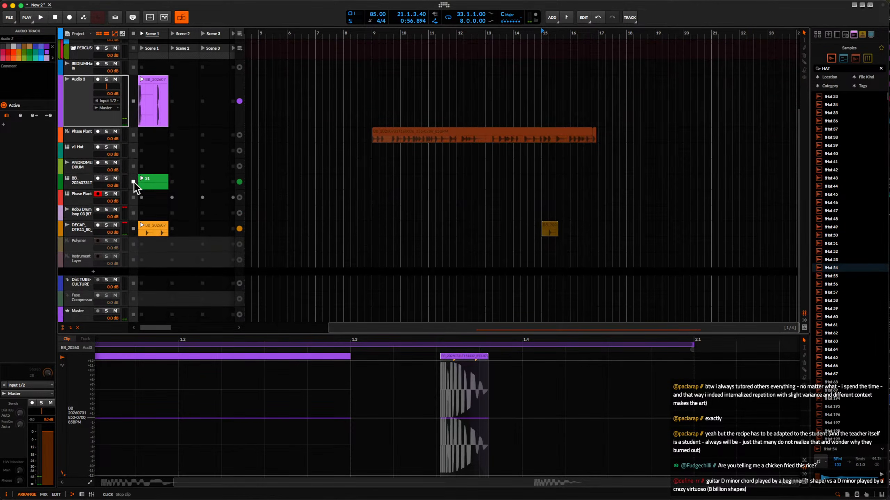
left_click(82, 182)
key("super+t")
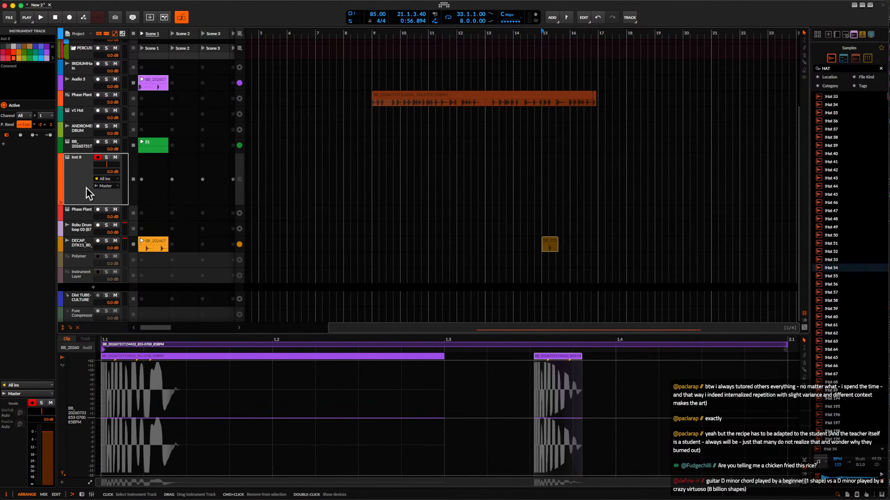
Create an empty clip in the v1 Hat track's Scene 1 slot and open it for note editing.
left_click(83, 163)
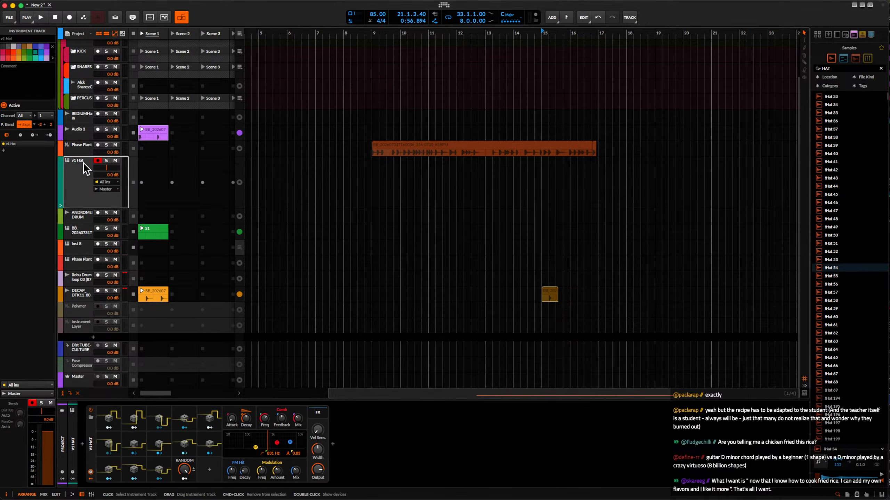
double_click(159, 188)
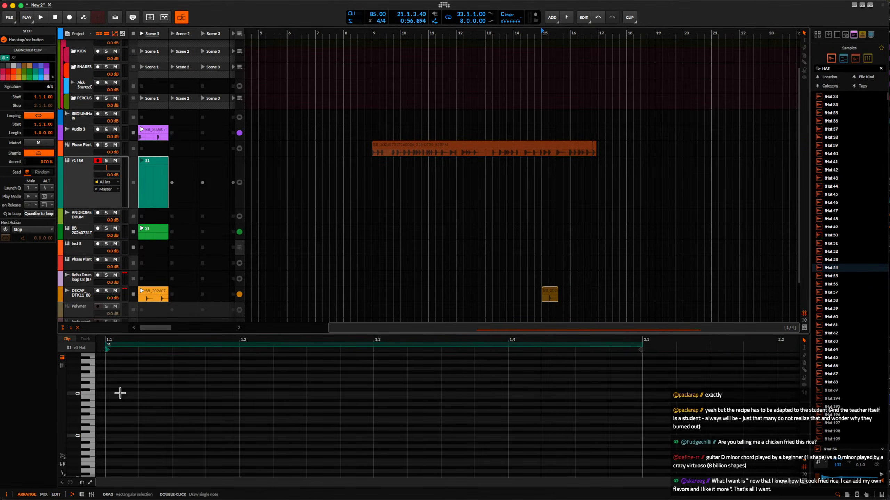
double_click(73, 201)
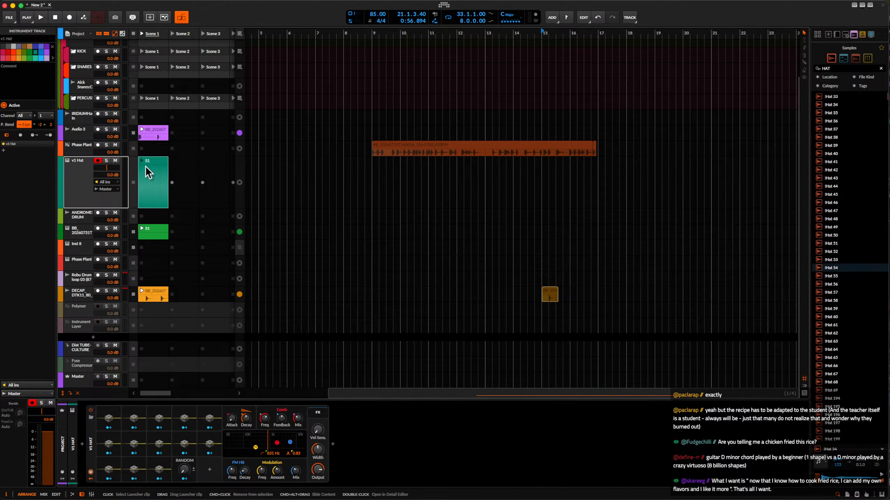
double_click(152, 172)
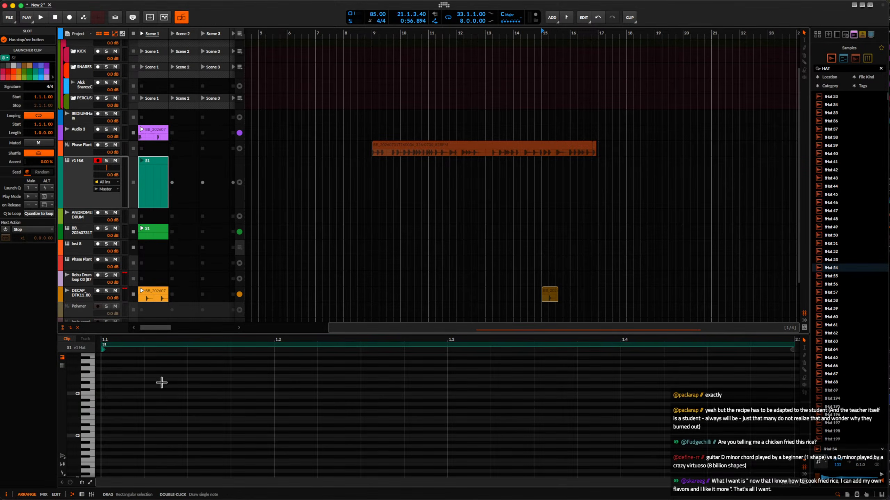
Draw two sixteenth C2 notes in the v1 Hat clip, starting at 1.1.1.00 and 1.1.3.51.
scroll(120, 436, "down", 2)
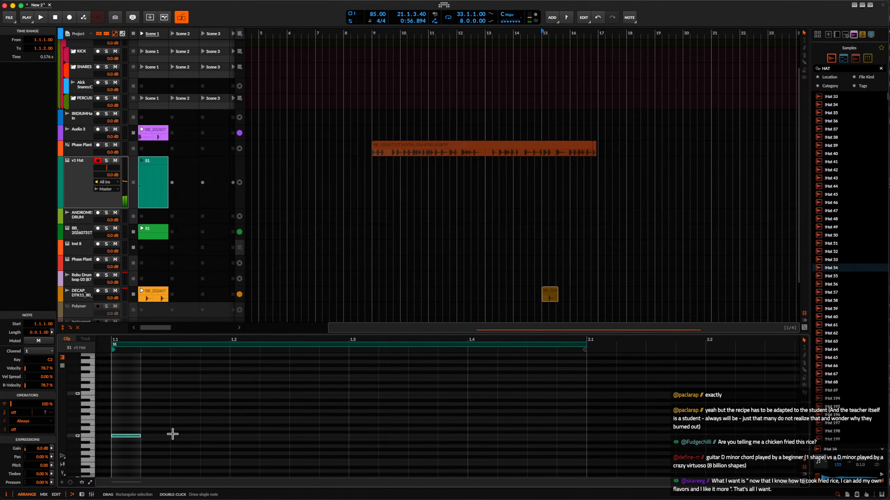
double_click(184, 436)
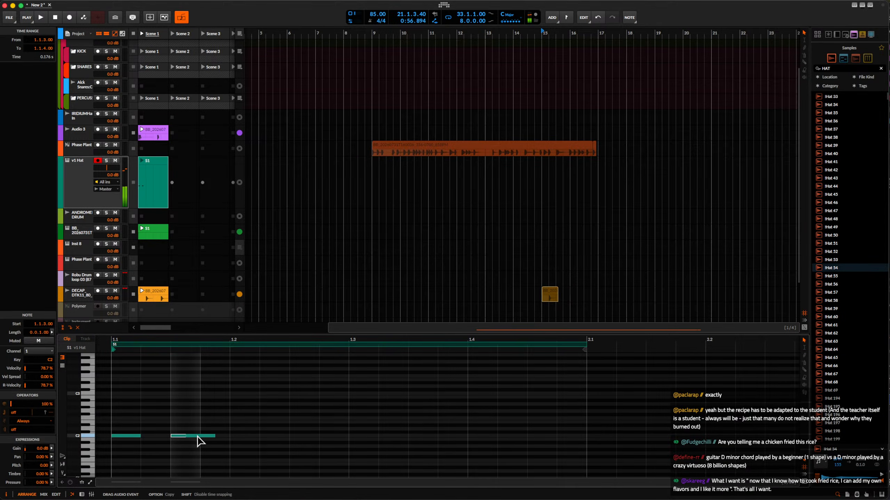
left_click_drag(197, 441, 199, 440)
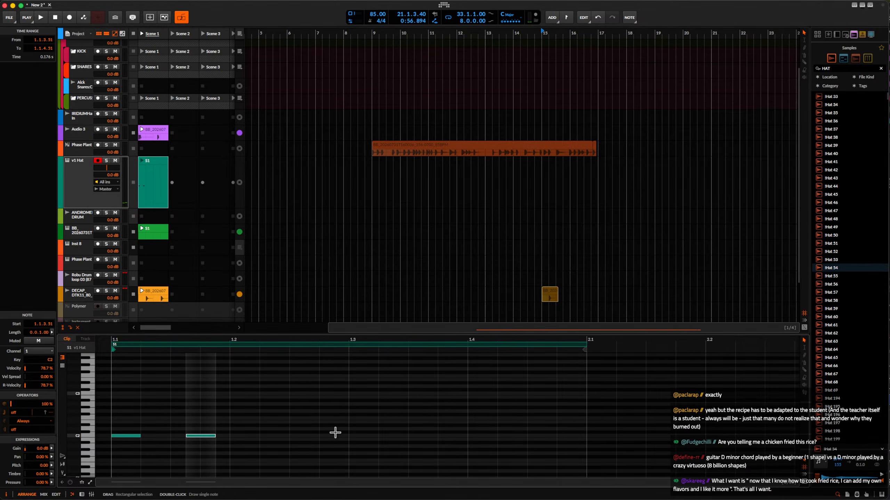
Draw three consecutive sixteenth C2 notes in the v1 Hat clip, shift them to start at beat 1.4, and select the last two.
double_click(369, 435)
double_click(392, 432)
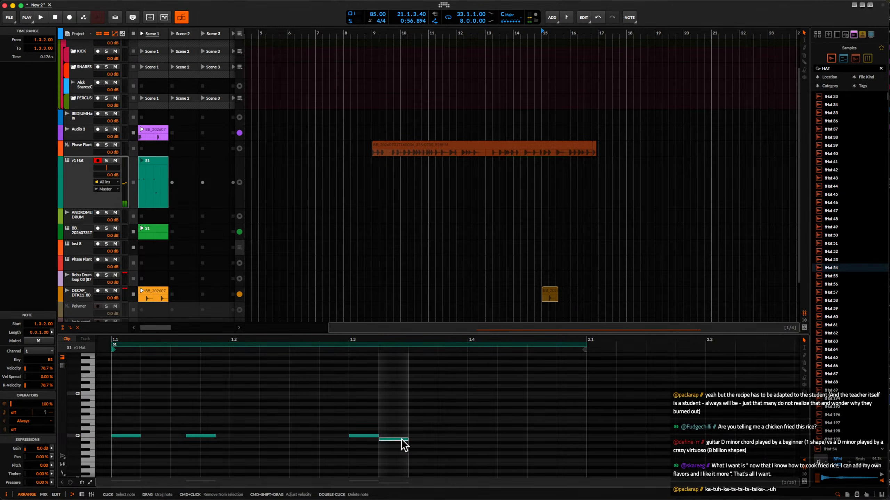
double_click(421, 436)
mouse_move(361, 419)
left_mouse_down()
mouse_move(459, 462)
mouse_move(488, 436)
mouse_move(558, 438)
left_mouse_up()
left_click(511, 427)
scroll(512, 427, "up", 3)
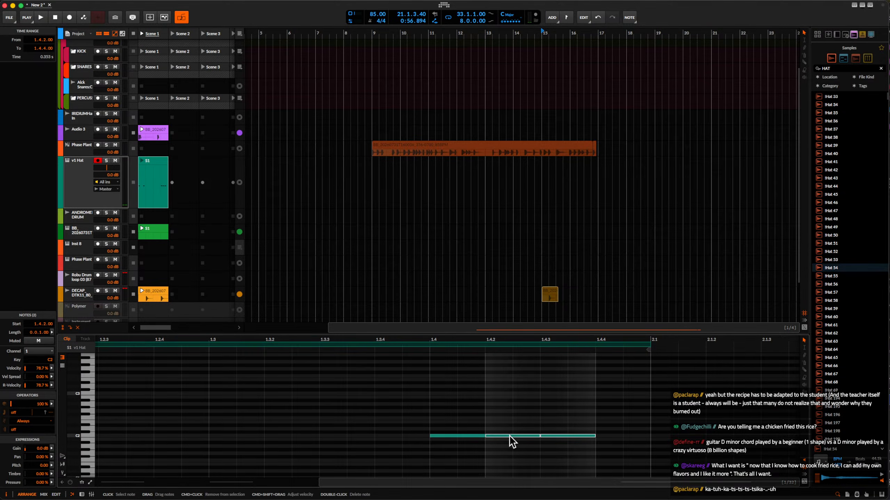
Spread out the last two C2 notes in the v1 Hat clip, the final one starting at 1.4.3.50, and draw a sixteenth C2 note at 1.2.3.00.
key("Right")
left_click(574, 436)
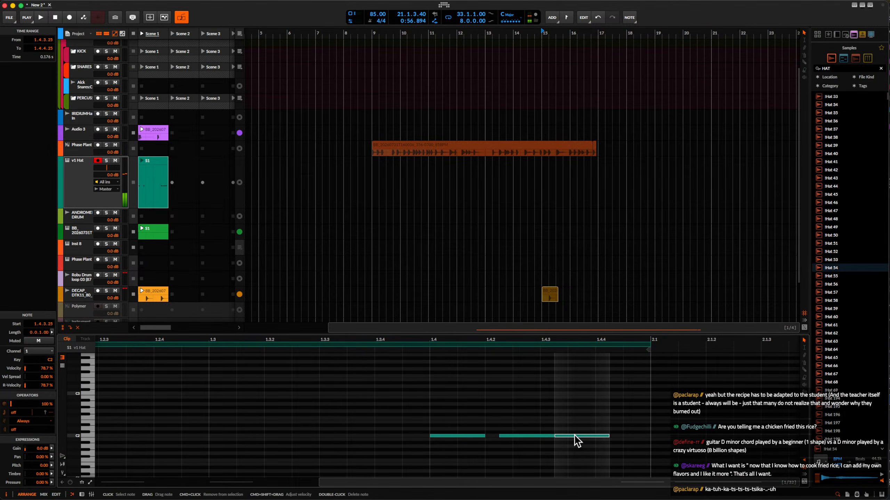
key("Right")
scroll(588, 442, "down", 3)
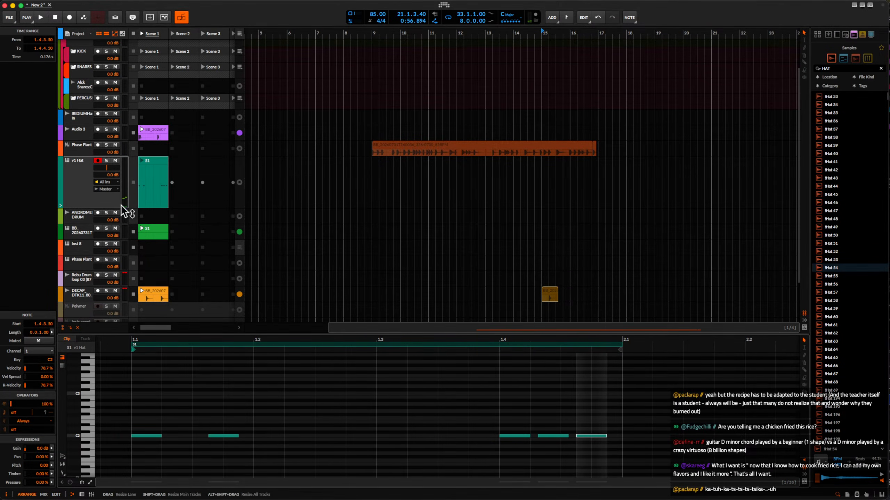
left_click(82, 178)
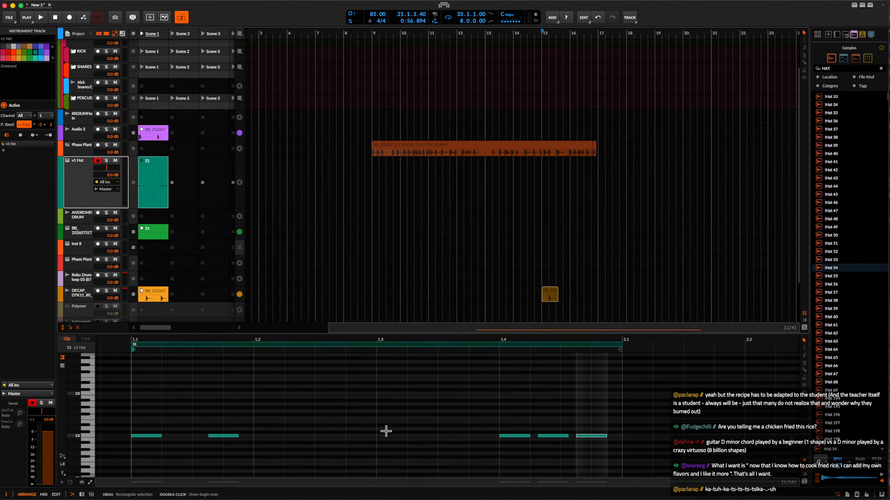
double_click(324, 429)
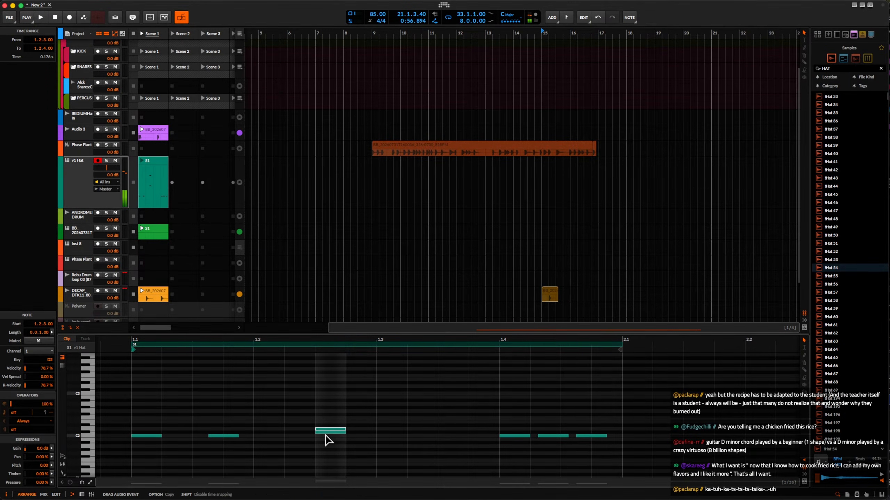
Solo the v1 Hat track and launch its S1 clip.
left_click(98, 161)
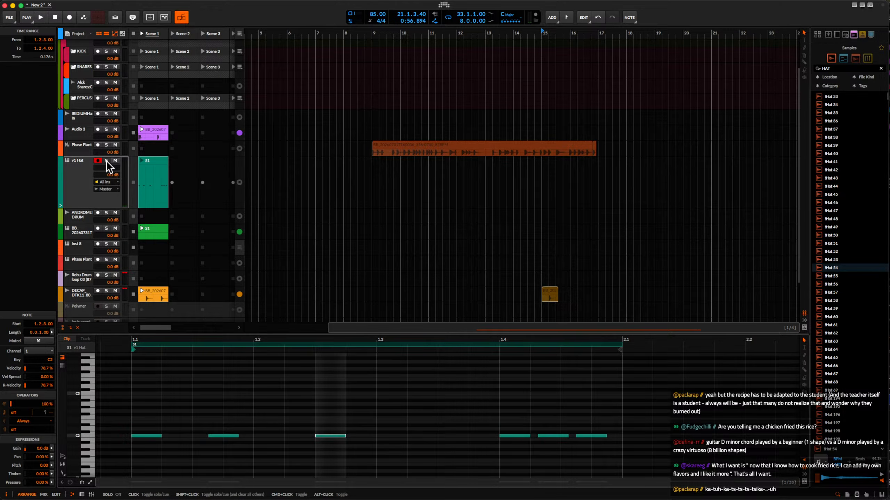
left_click(142, 160)
left_click(149, 168)
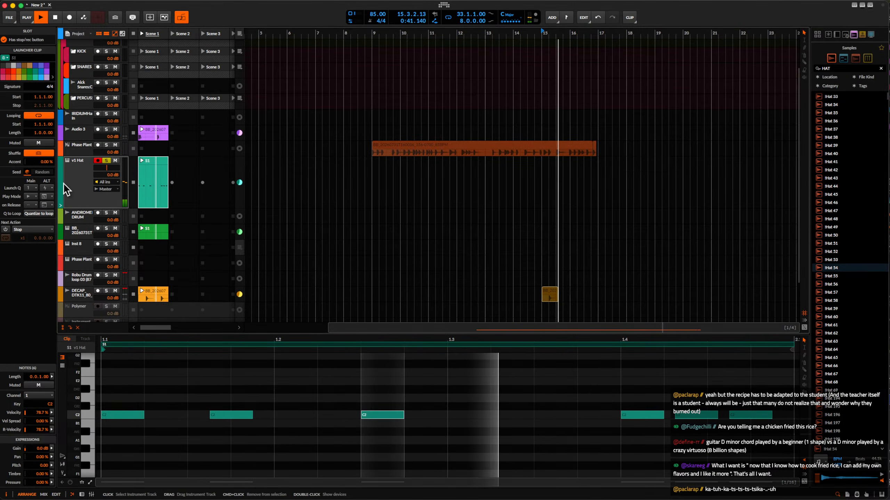
Show the v1 Hat track's devices and adjust the hi-hat instrument's Decay time during playback.
double_click(79, 179)
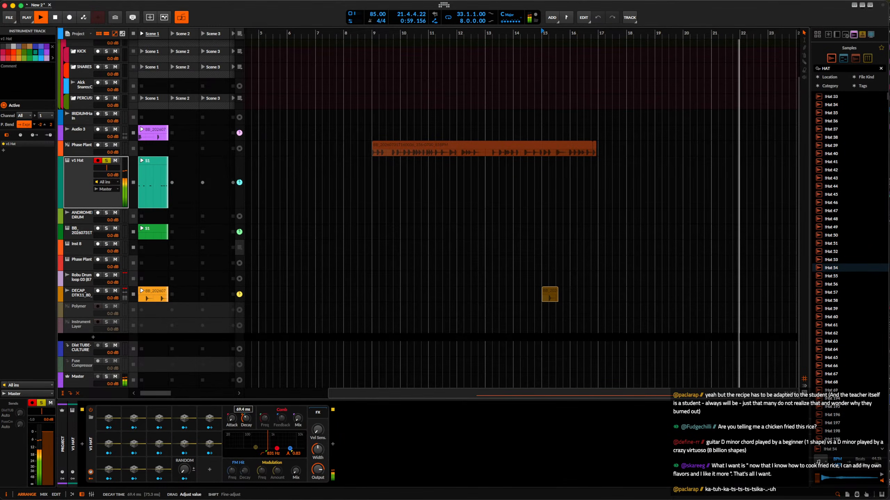
left_click_drag(247, 422, 247, 428)
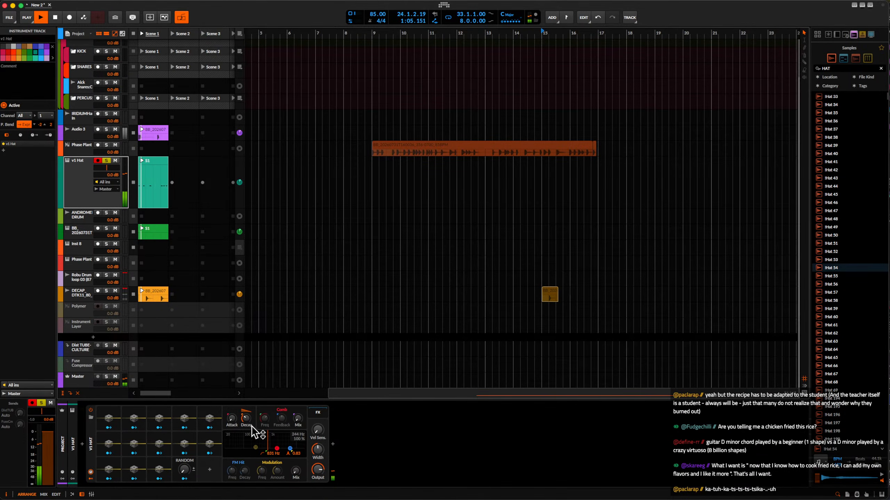
left_click_drag(256, 433, 255, 435)
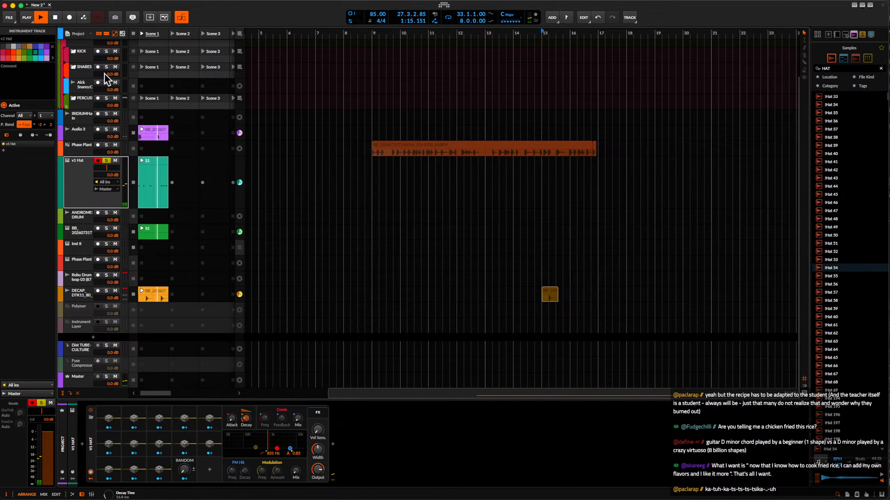
Make short test recordings of the playing launcher clips into the arranger, restarting from bar 15, and stop the transport.
left_click(69, 17)
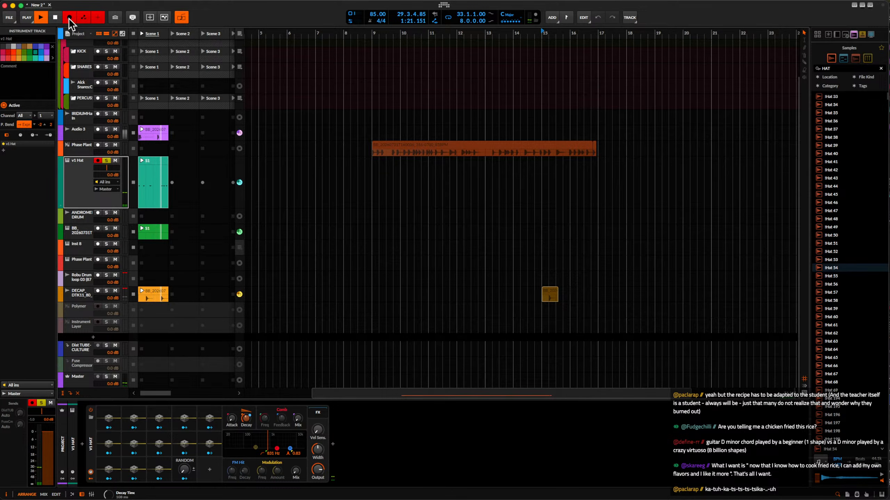
left_click(70, 18)
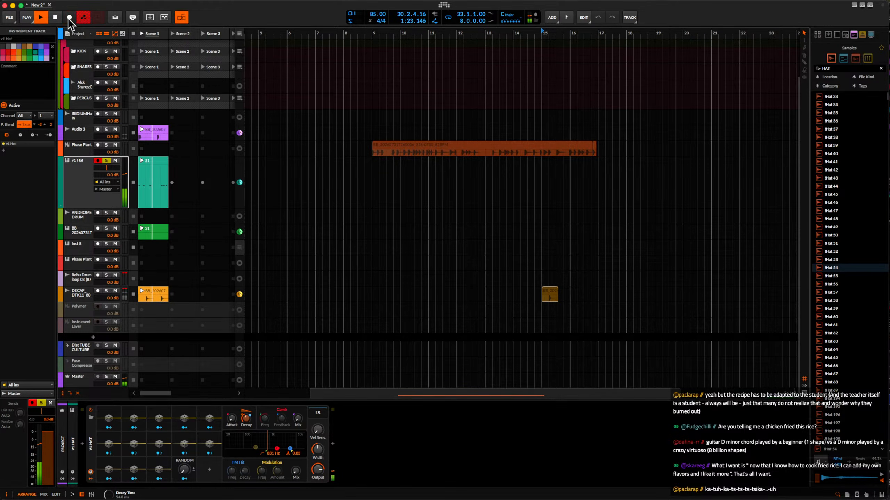
key("space")
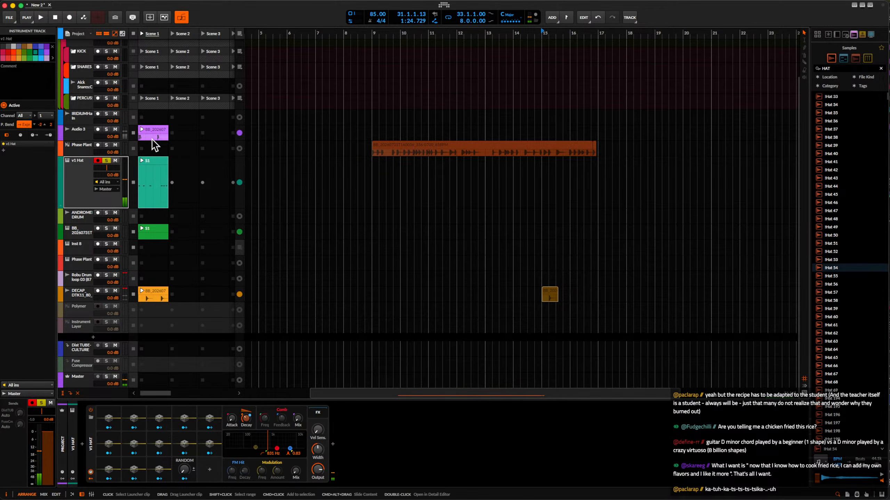
key("space")
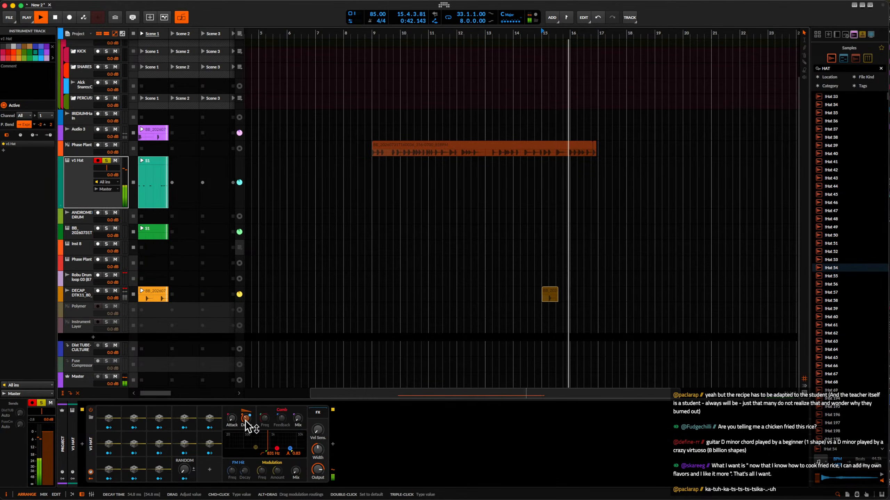
key("space")
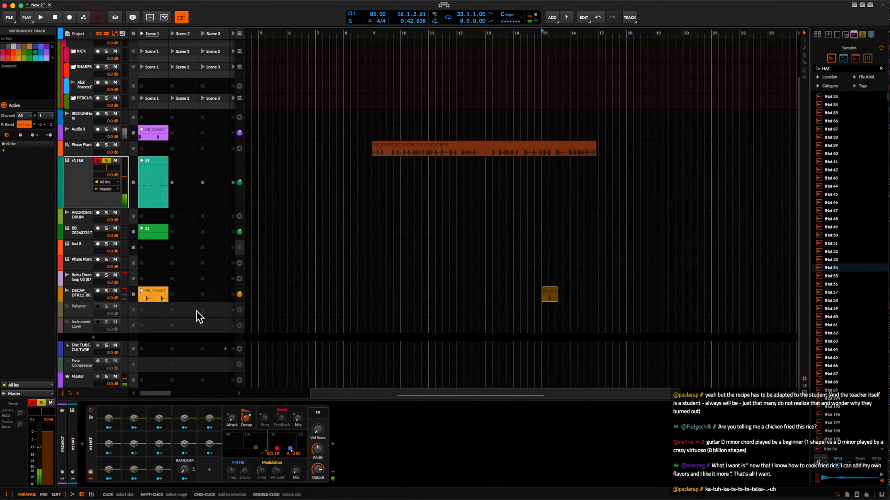
left_click(70, 16)
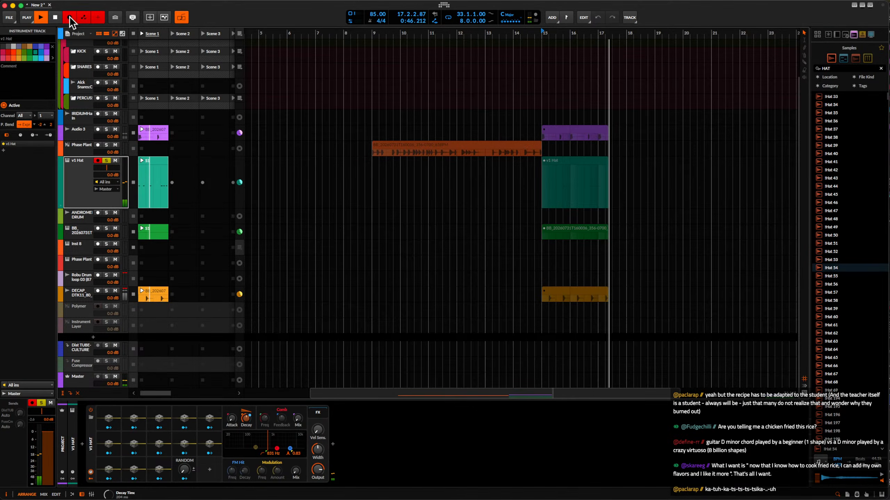
left_click(69, 16)
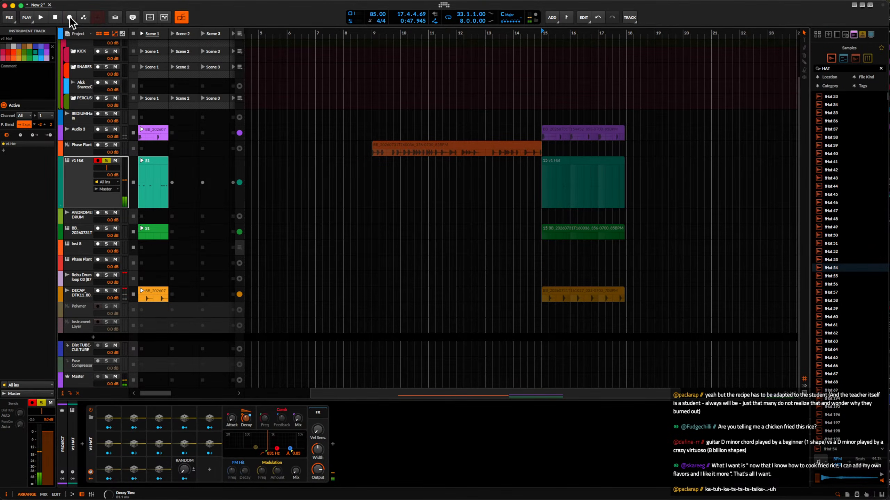
Insert the Over distortion device after the hi-hat instrument in the v1 Hat device chain.
left_click(154, 167)
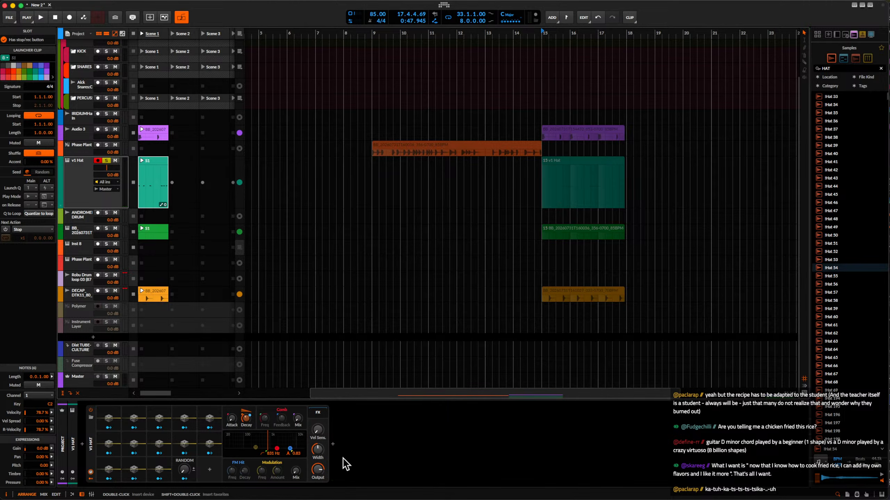
left_click(333, 445)
type("iover")
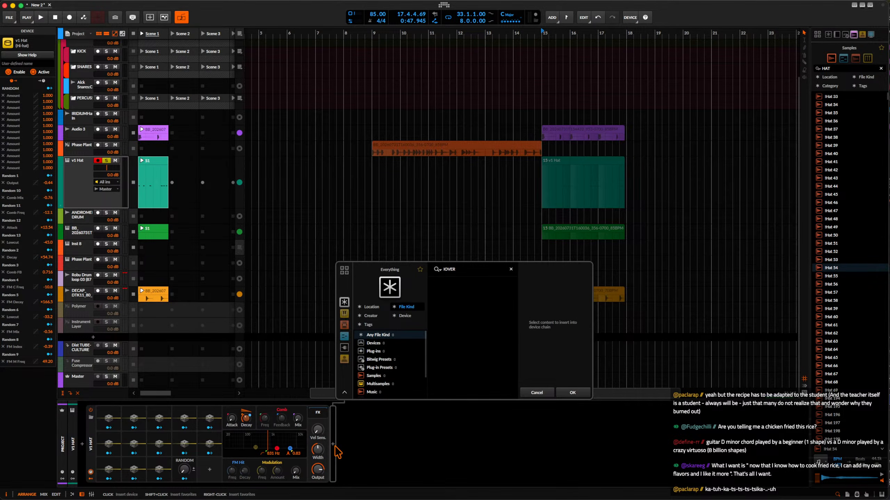
key("BackSpace")
key("BackSpace")
key("BackSpace")
type("over")
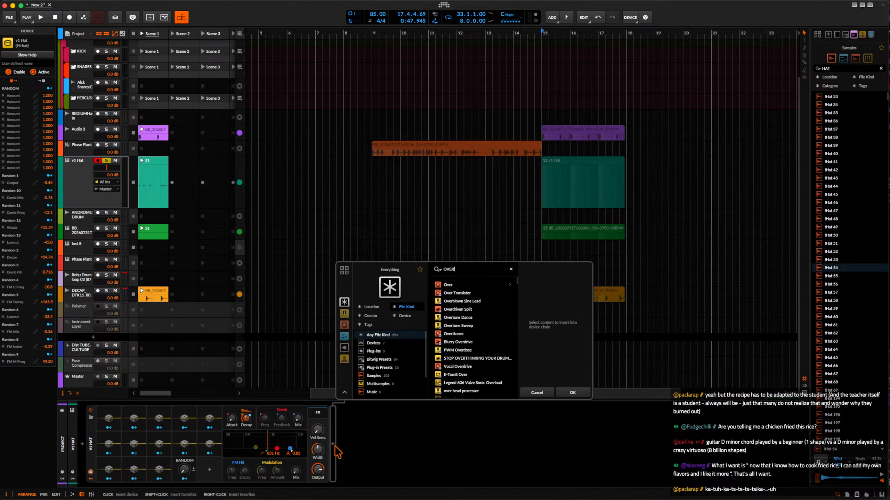
left_click(572, 393)
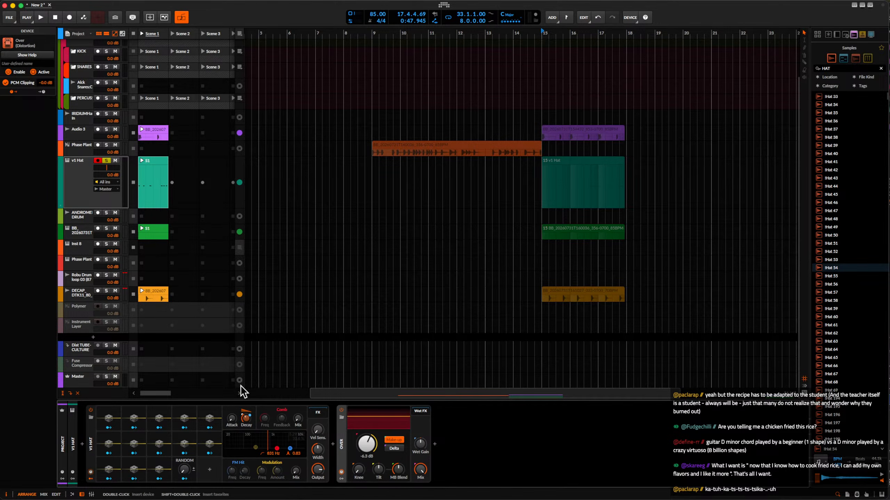
Copy the v1 Hat S1 clip into the Scene 2 slot and open the copy for note editing.
left_click(154, 170)
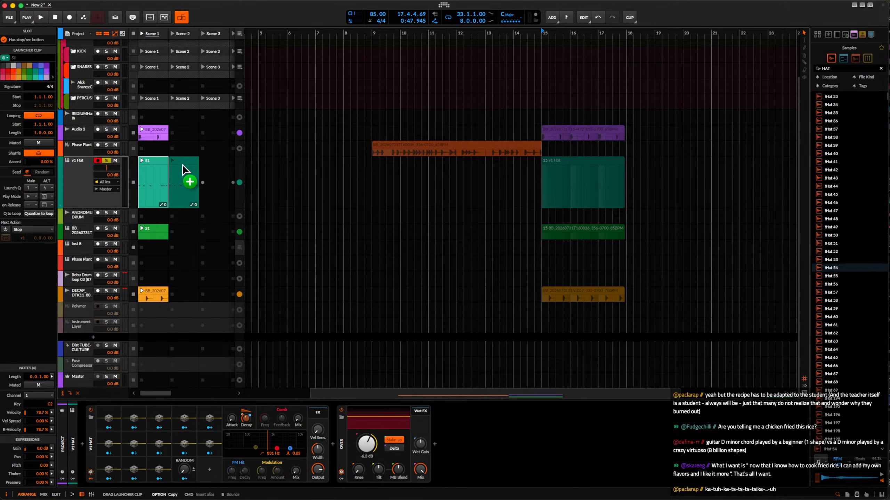
mouse_move(182, 164)
left_mouse_down()
mouse_move(156, 164)
mouse_move(203, 176)
mouse_move(184, 169)
left_mouse_up()
double_click(183, 170)
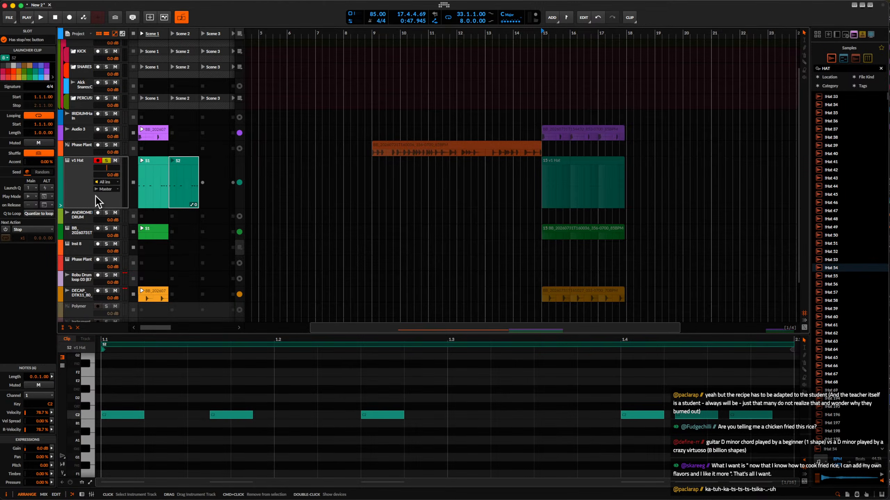
Draw a sixteenth C2 note at 1.3.1.00 in the Scene 2 hat clip and delete the note at beat 1.4.
scroll(254, 435, "down", 3)
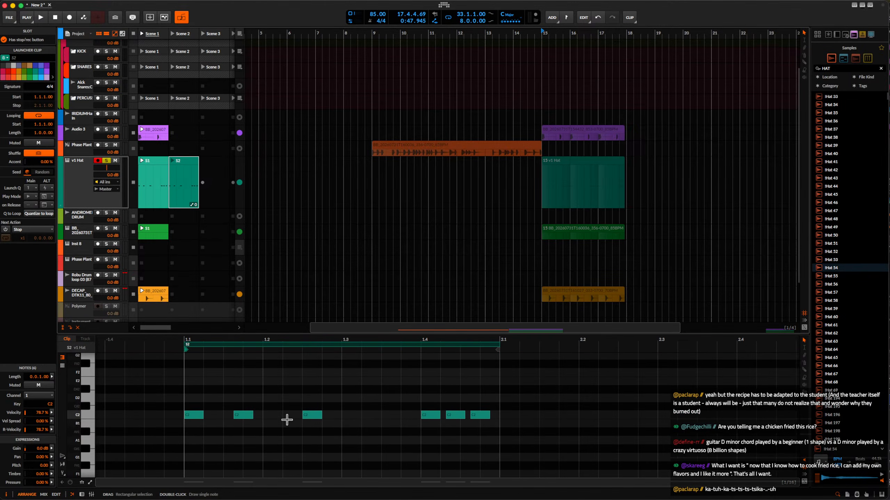
double_click(347, 416)
scroll(356, 418, "up", 2)
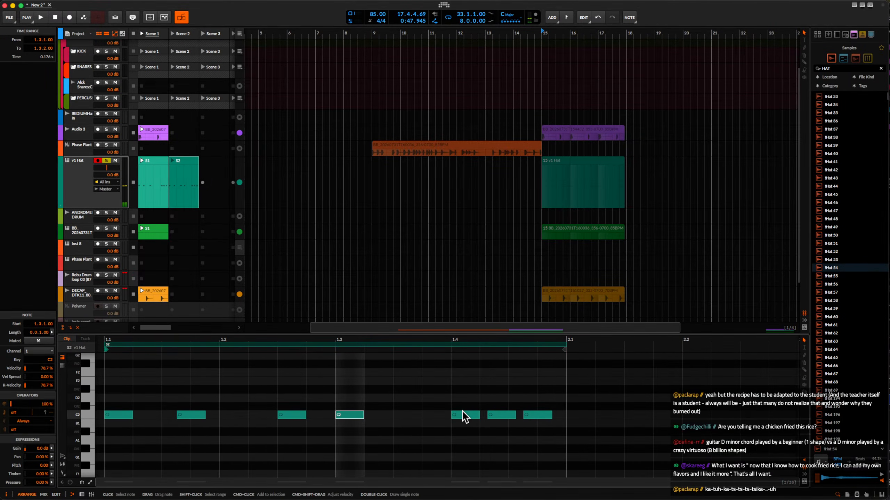
left_click(468, 414)
key("Delete")
Draw a sixteenth C2 note at 1.3.3.00 in the Scene 2 hat clip and shift it to start at 1.3.3.38.
left_click(411, 416)
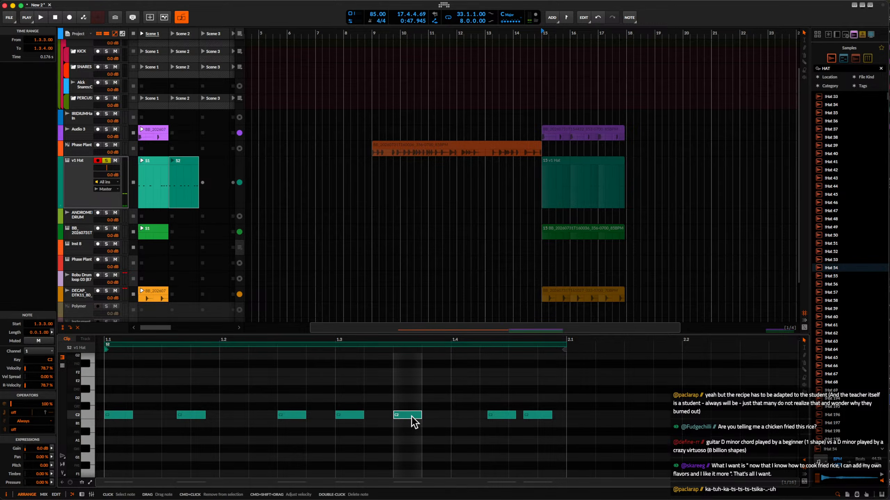
left_click_drag(420, 416, 422, 417)
scroll(422, 417, "up", 3)
scroll(552, 410, "down", 2)
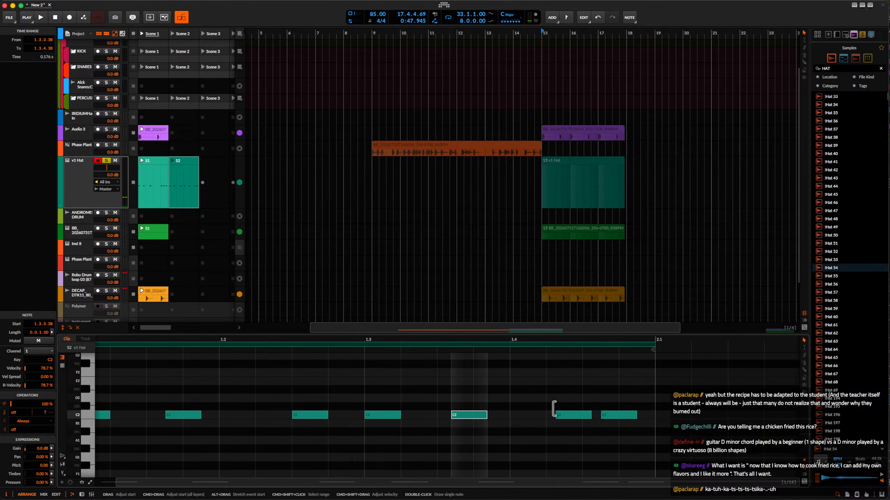
scroll(330, 400, "down", 2)
Audition the v1 Hat S1 clip with the track's devices open, briefly arming automation writing, and stop playback.
left_click(143, 161)
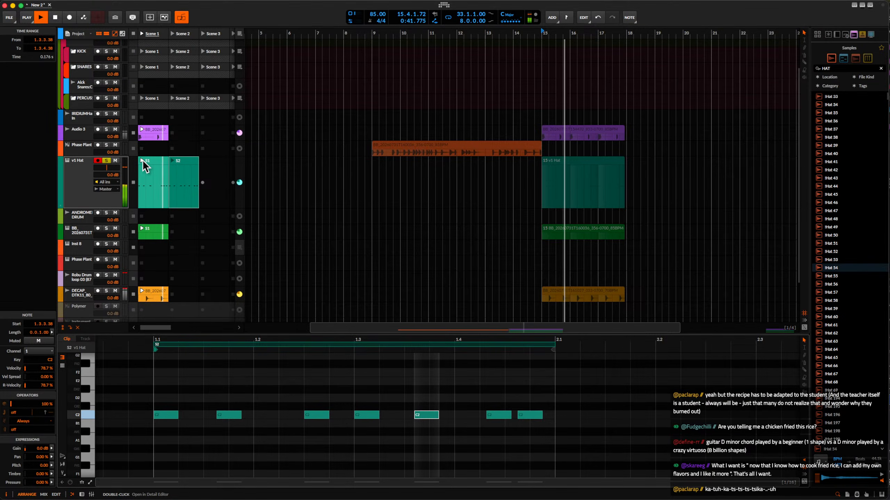
key("space")
double_click(84, 179)
key("space")
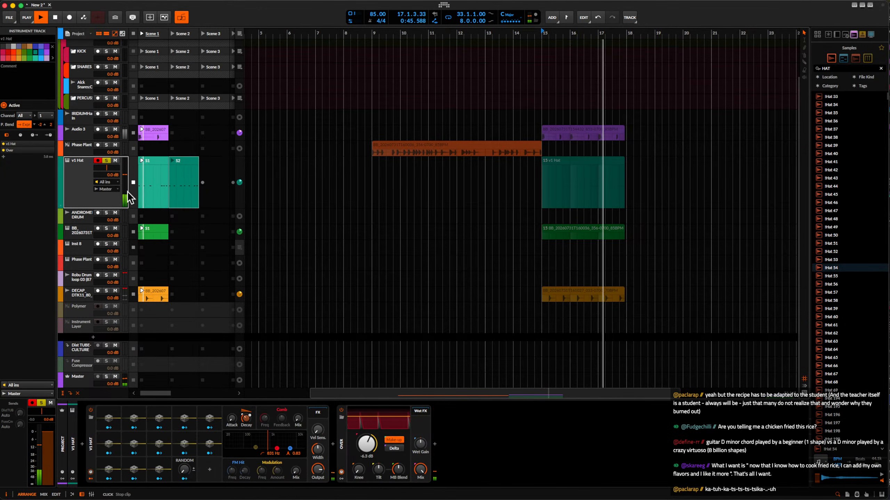
left_click(83, 17)
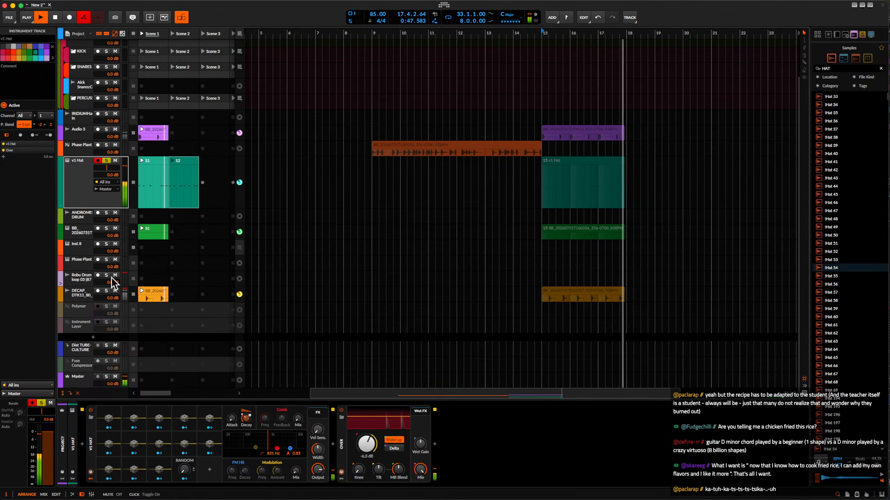
key("space")
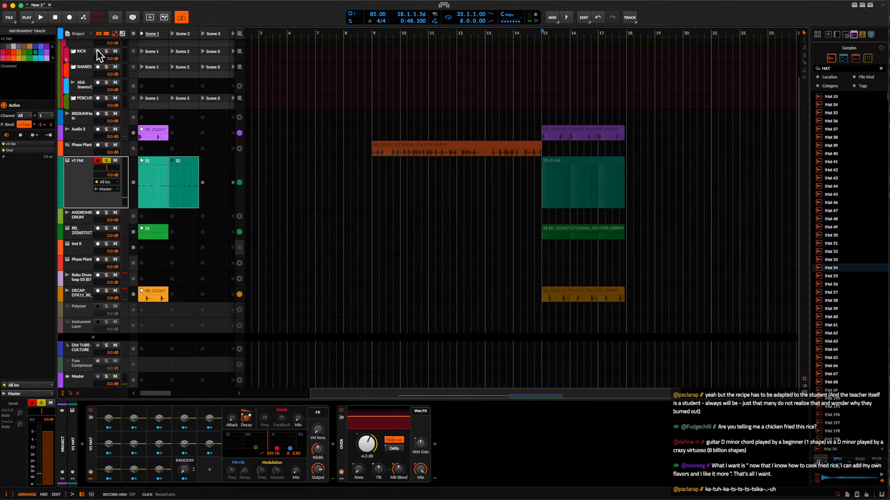
Record the launcher clips into the arranger in two takes, from bar 15 with hat clip S1 and from about bar 20 with hat clip S2.
left_click(69, 18)
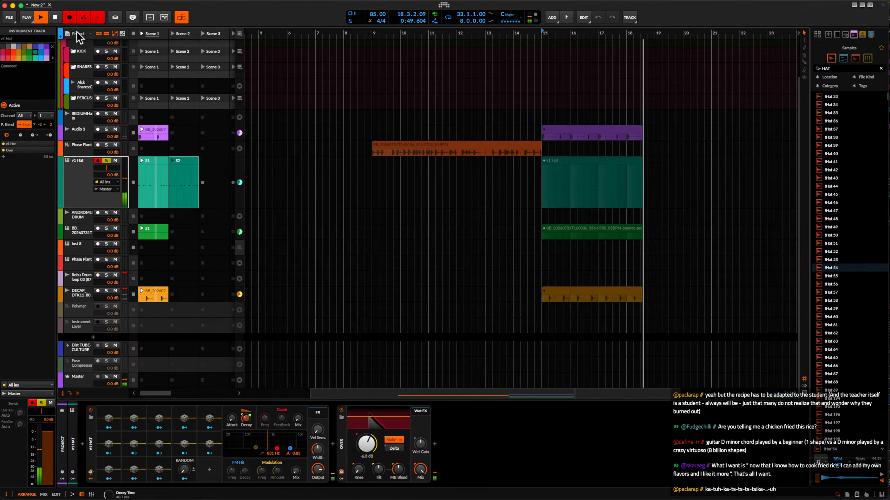
left_click(69, 18)
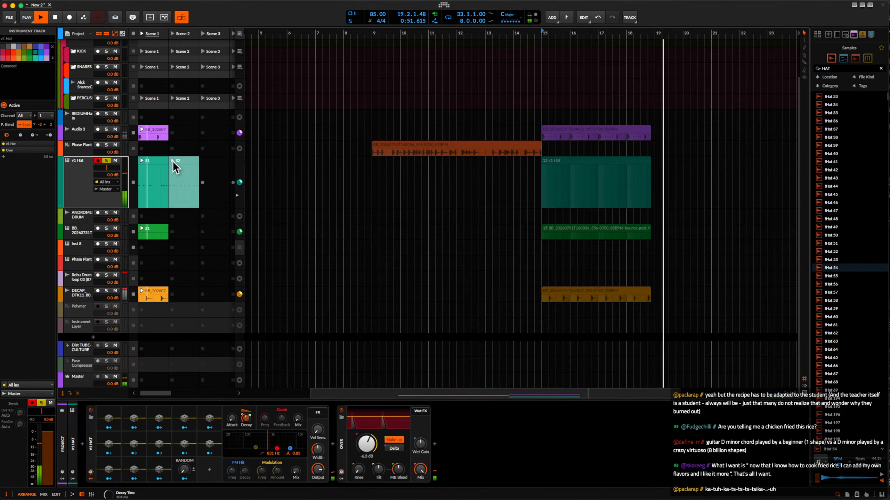
left_click(70, 18)
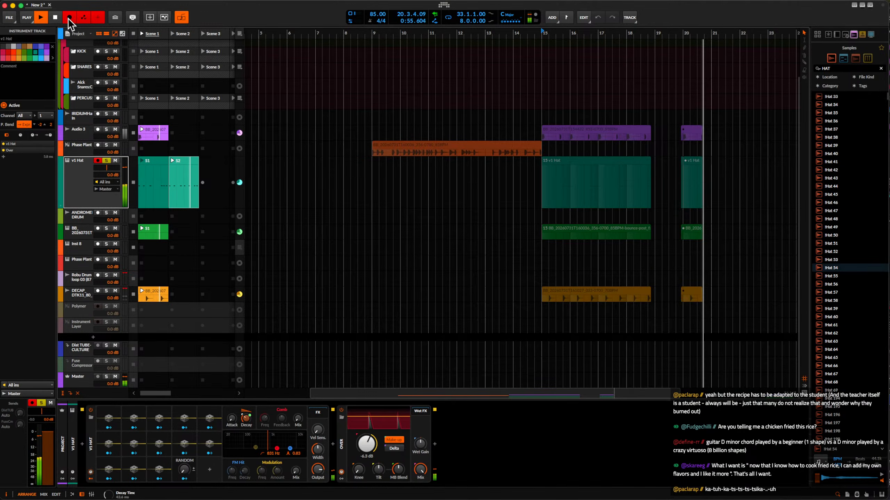
left_click(69, 17)
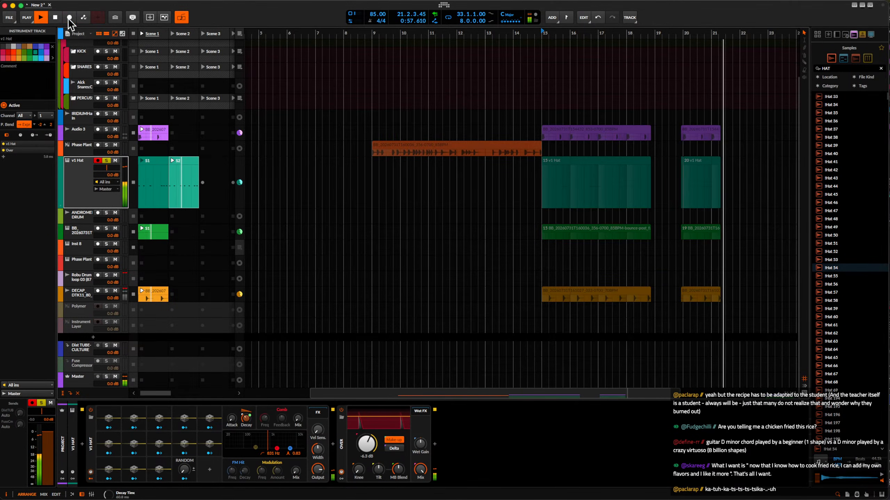
key("space")
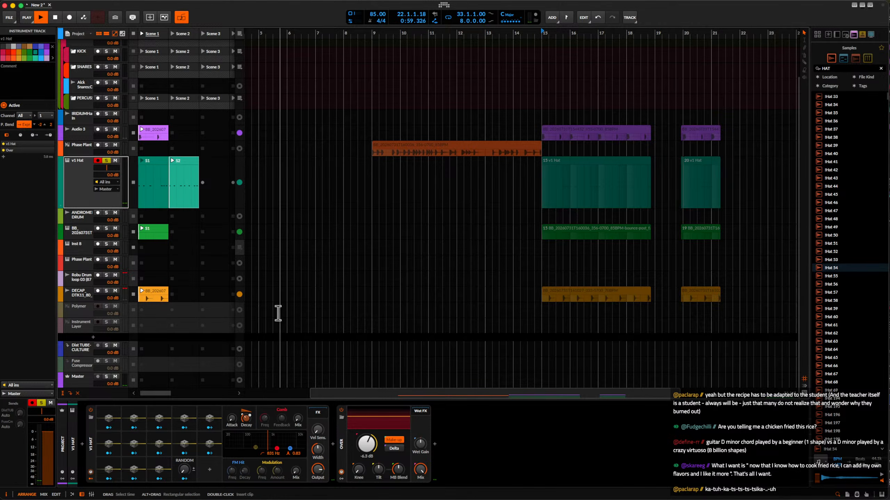
Reveal the v1 Hat track's Decay Time automation lane and create an automation clip for launcher clip S1.
key("space")
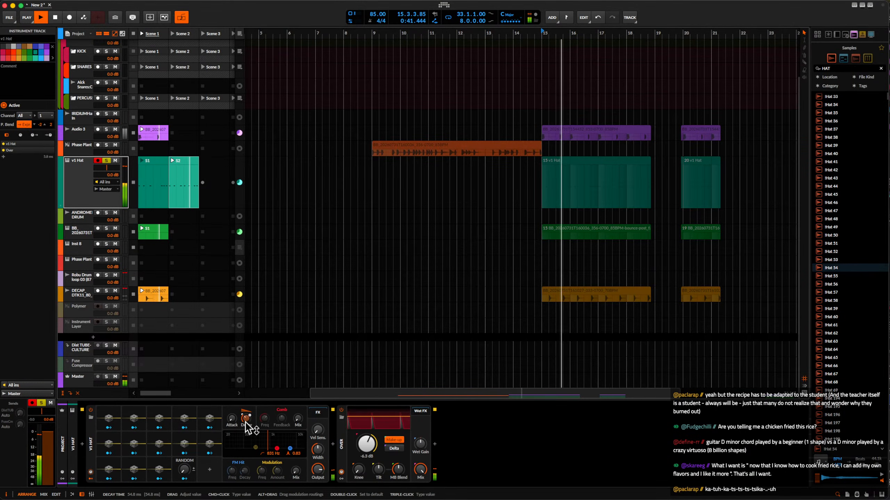
key("space")
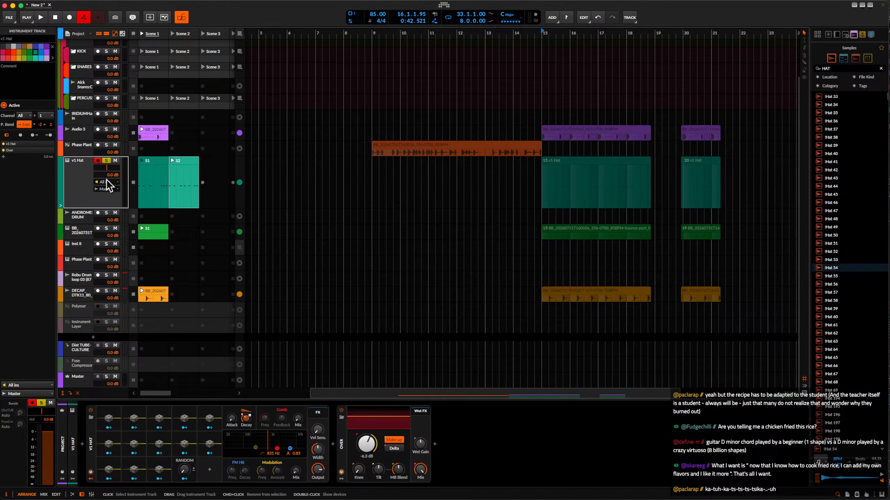
left_click(60, 206)
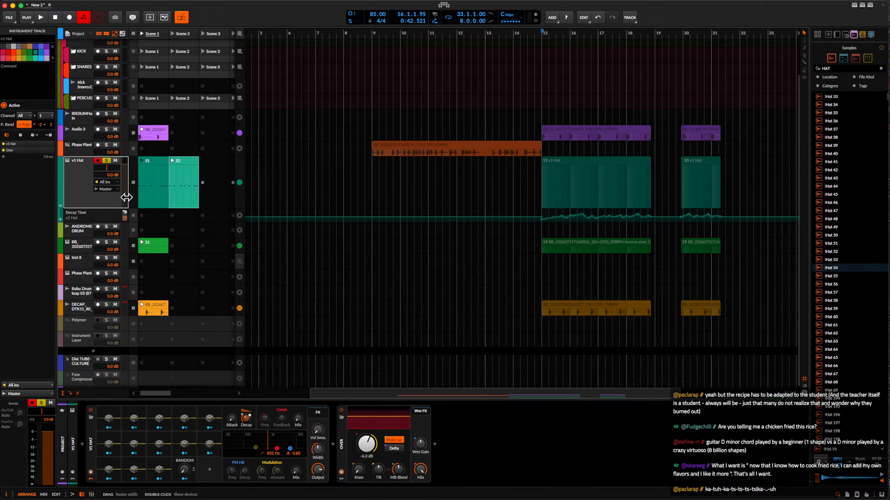
double_click(157, 219)
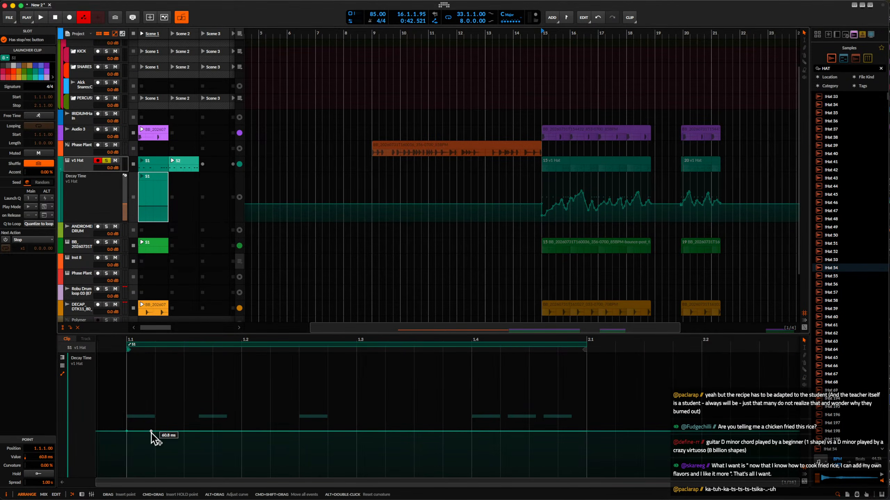
Shape the S1 Decay Time curve with a peak at 1.1.4.64, 83.9 ms from 1.2.3.01, a rise before the end and a drop at 2.1.1.00.
left_click_drag(157, 433, 231, 382)
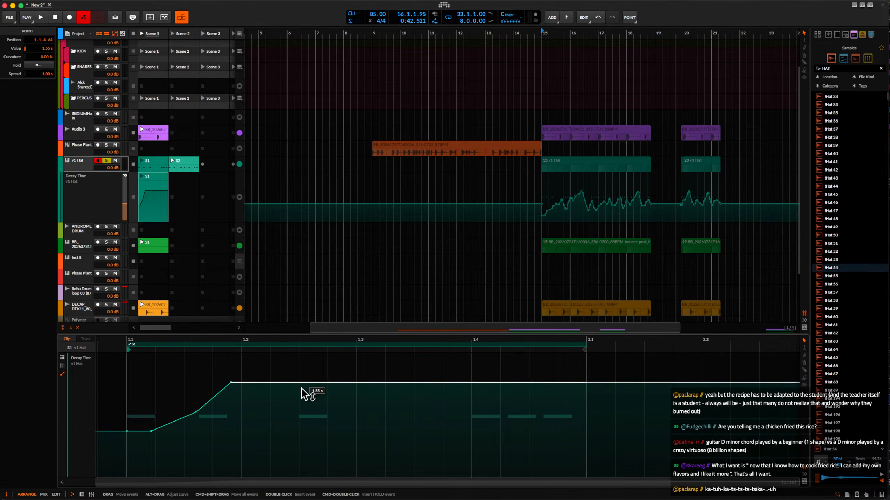
left_click_drag(299, 383, 299, 426)
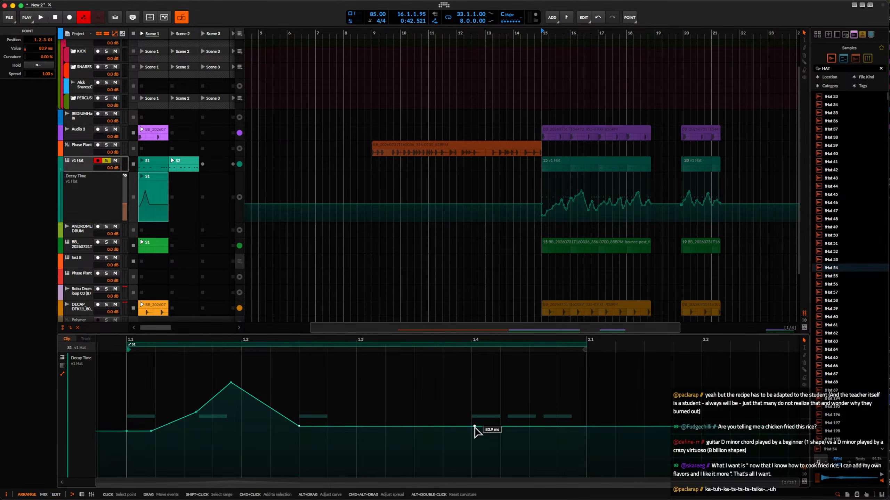
left_click_drag(552, 427, 587, 468)
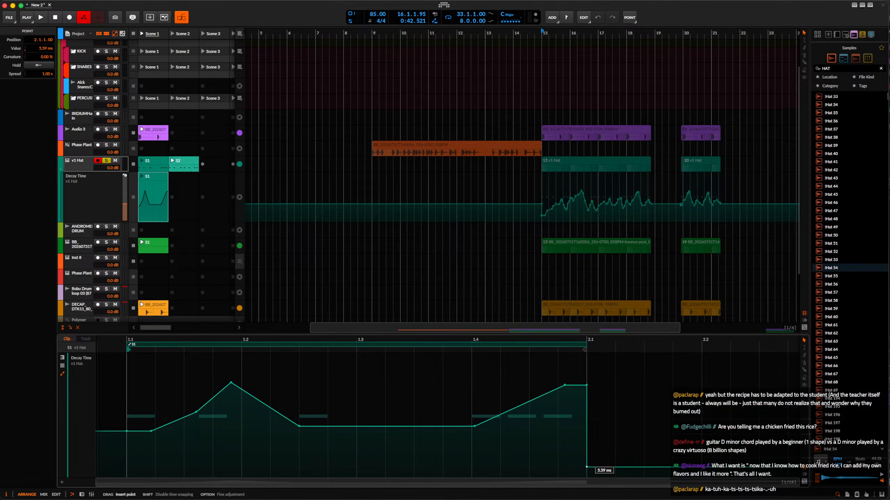
Copy the S1 Decay Time automation clip to the S2 slot and audition Scene 2 and Scene 1.
key("space")
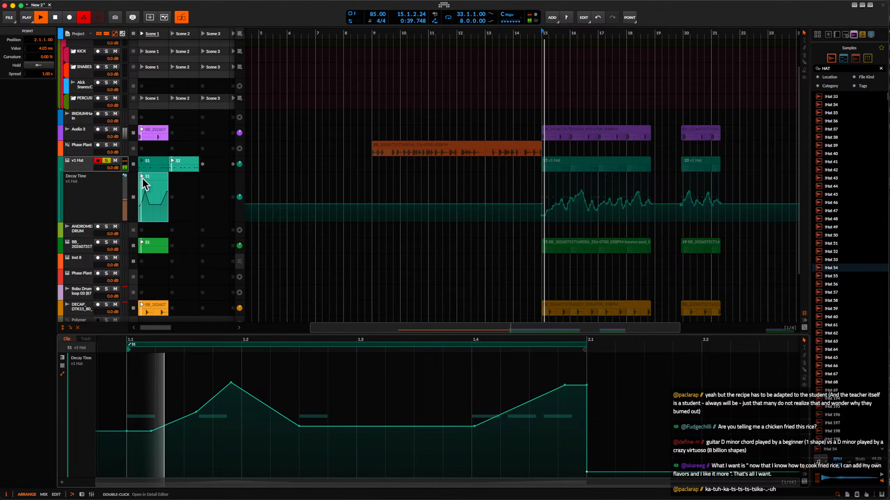
left_click_drag(153, 181, 180, 183)
left_click(172, 35)
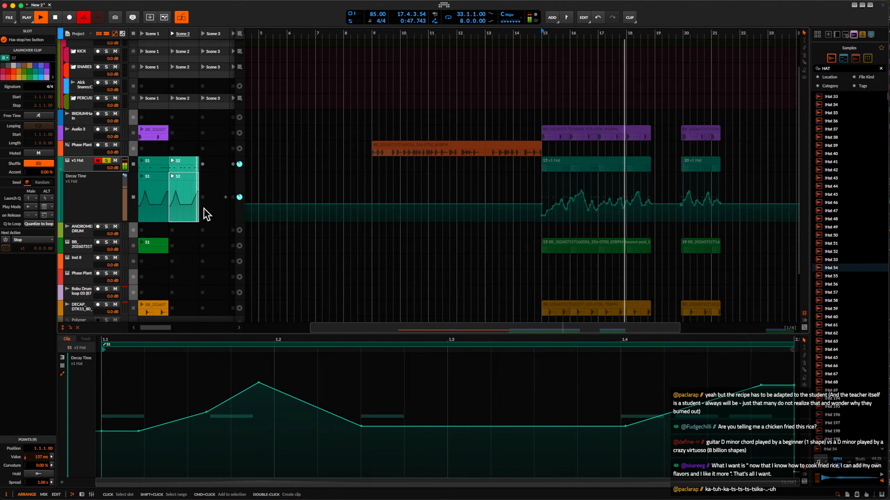
left_click(148, 164)
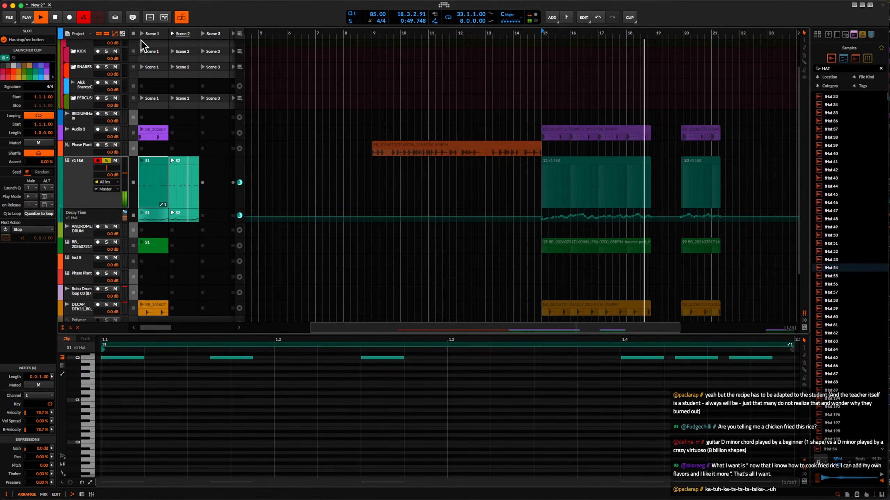
left_click(142, 34)
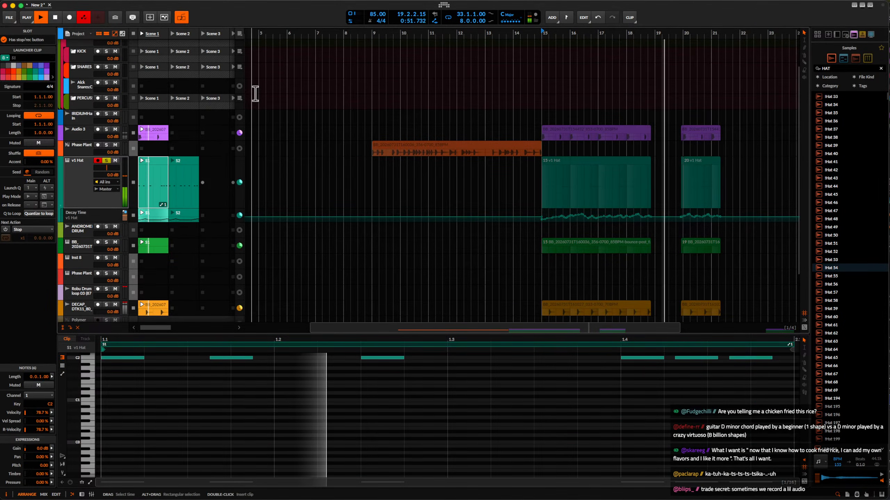
key("space")
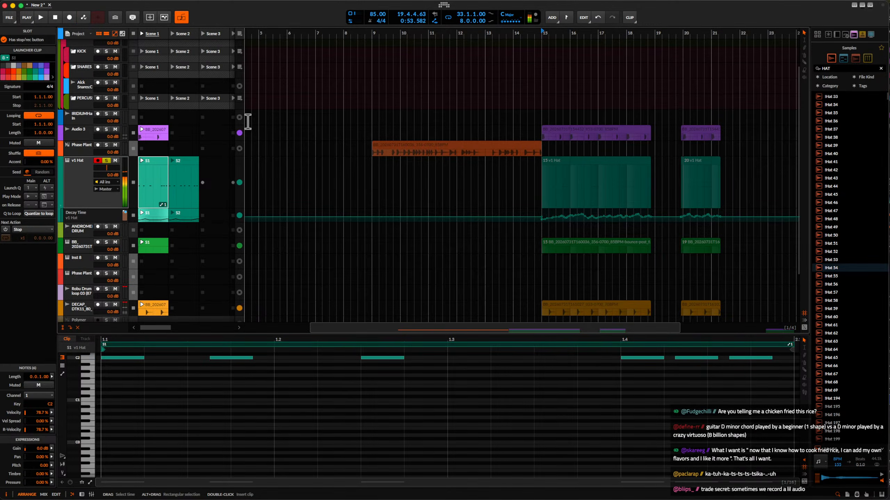
Unsolo the v1 Hat track and play Scene 1 with the S1 hat clip's notes open.
left_click(106, 160)
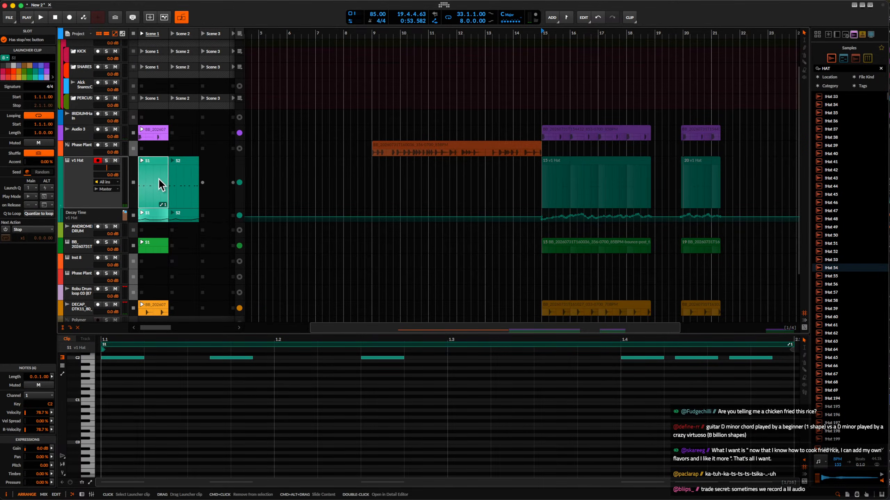
left_click(142, 34)
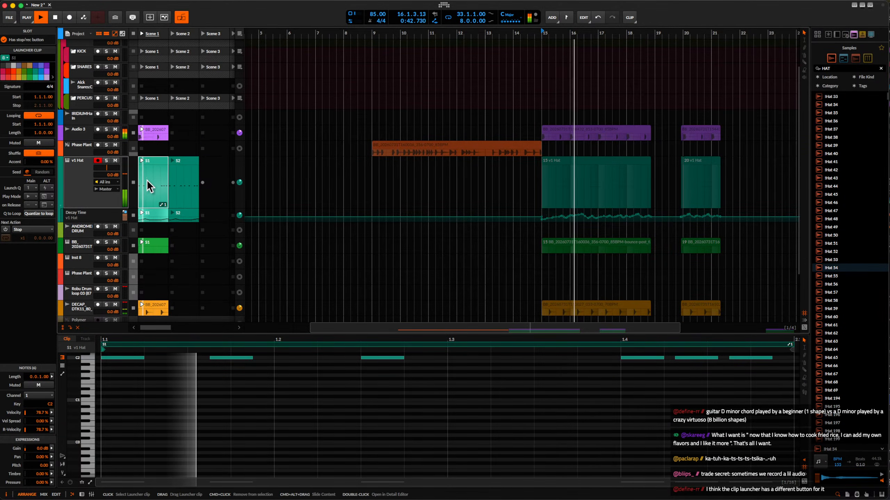
double_click(151, 162)
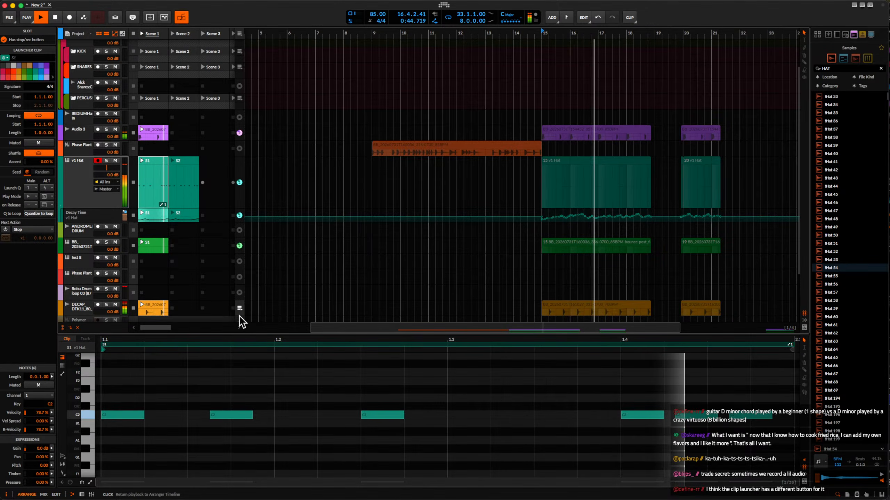
In the S1 Decay Time automation, set the point at 1.4.4.24 to about 179 ms and the point at 1.4.1.10 to about 577 ms.
left_click(161, 215)
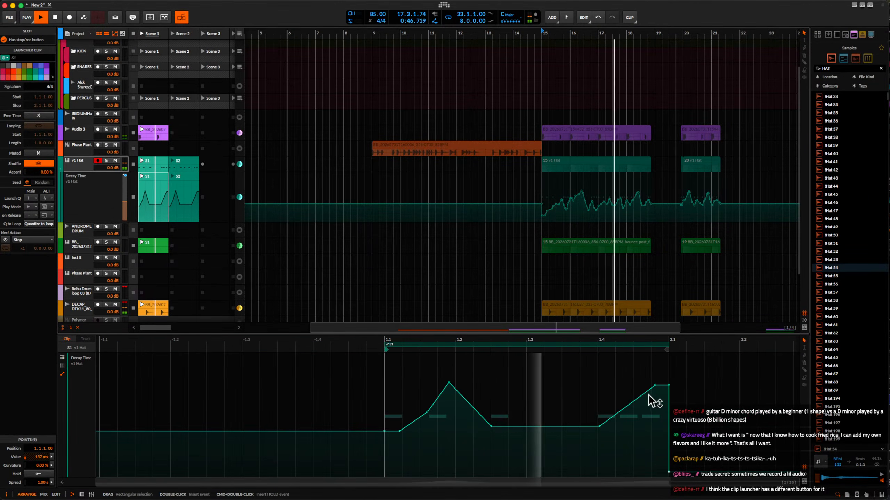
left_click_drag(655, 385, 657, 417)
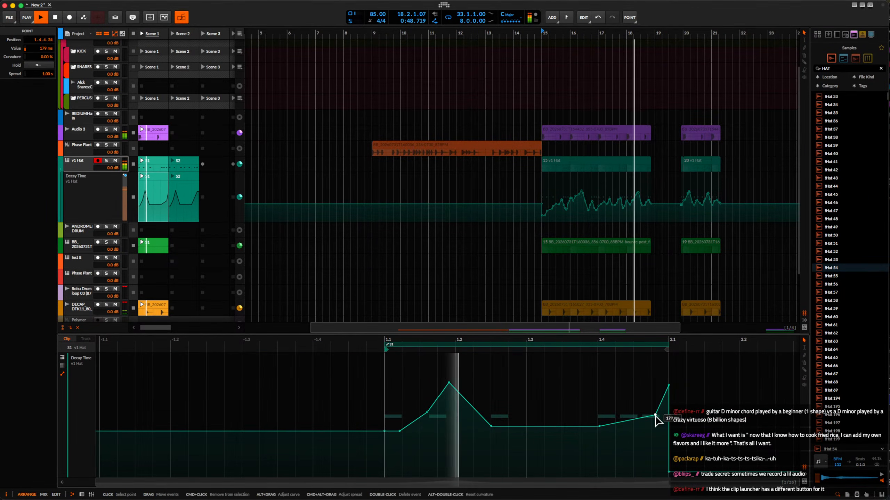
left_click_drag(599, 426, 599, 398)
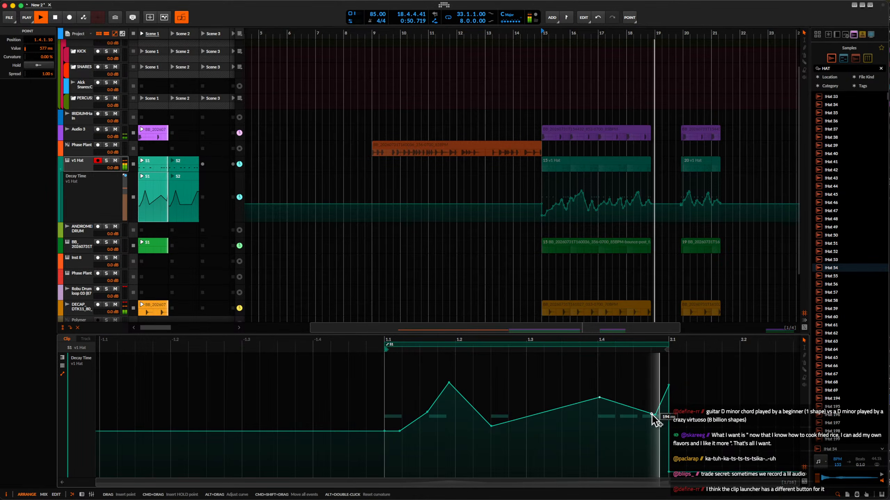
Rework the S1 hat notes after beat 1.4 into four C2 hits, with the last starting at 1.4.4.24, and audition them.
left_click(157, 167)
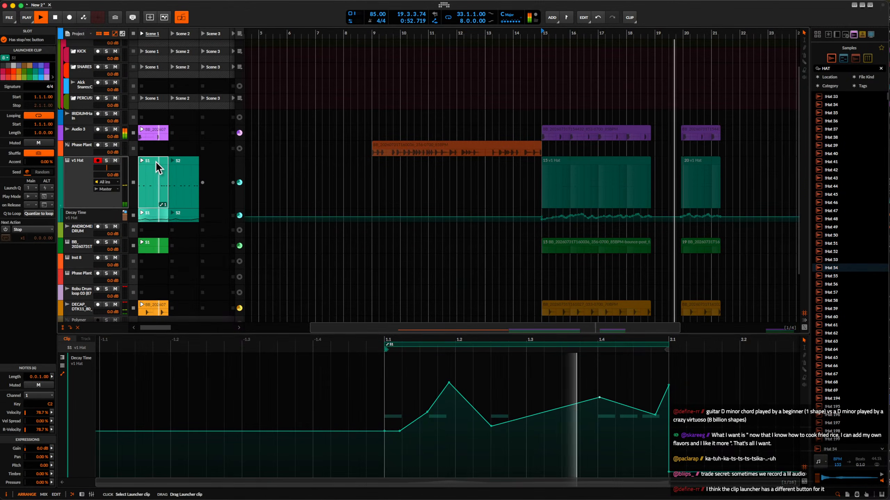
double_click(157, 167)
scroll(625, 429, "right", 2)
scroll(625, 429, "up", 4)
key("space")
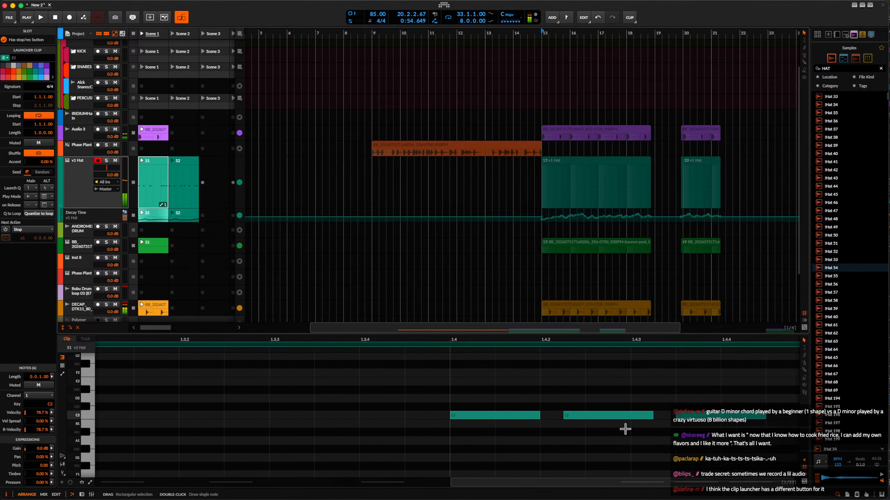
scroll(625, 429, "up", 1)
mouse_move(616, 416)
left_mouse_down()
mouse_move(603, 415)
mouse_move(650, 416)
mouse_move(630, 419)
left_mouse_up()
left_click(698, 415)
scroll(650, 416, "right", 3)
scroll(650, 416, "down", 1)
key("super+d")
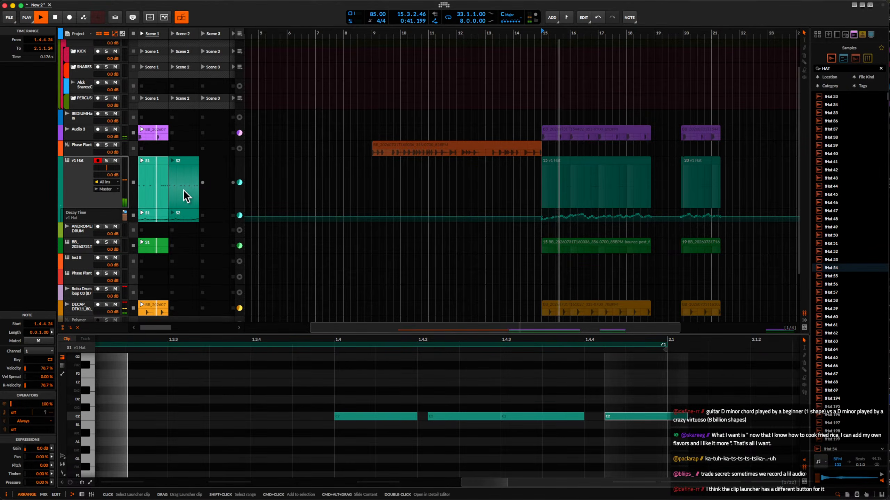
key("space")
Shift the third C2 hit after beat 1.4 to start at 1.4.3.12 in the S1 hat clip and audition the pattern.
scroll(458, 387, "up", 2)
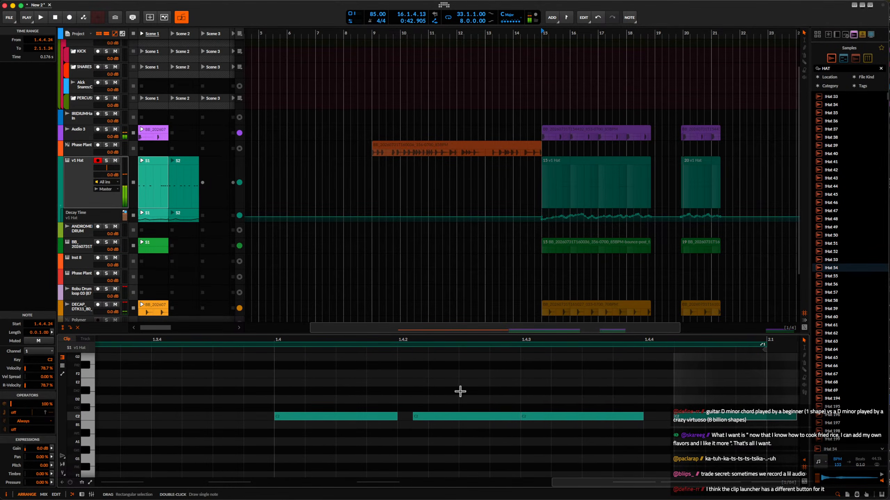
left_click(470, 416)
left_click_drag(564, 415, 571, 415)
left_click(279, 377)
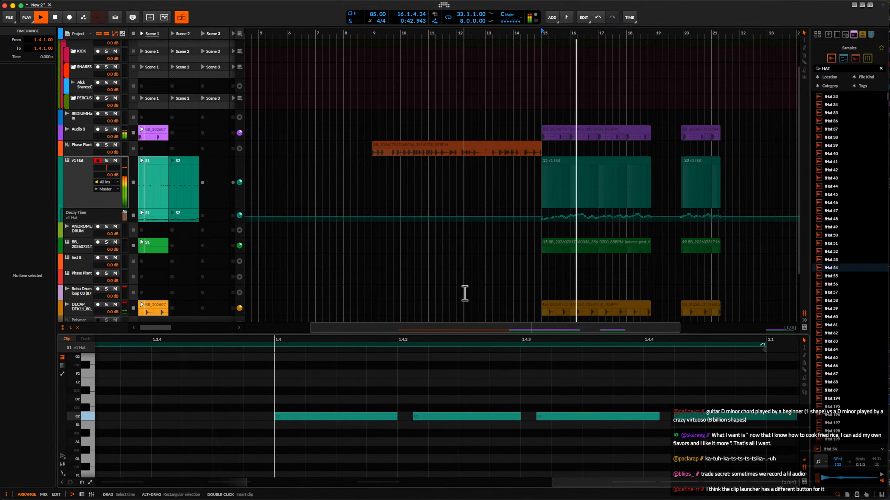
key("space")
scroll(438, 406, "down", 4)
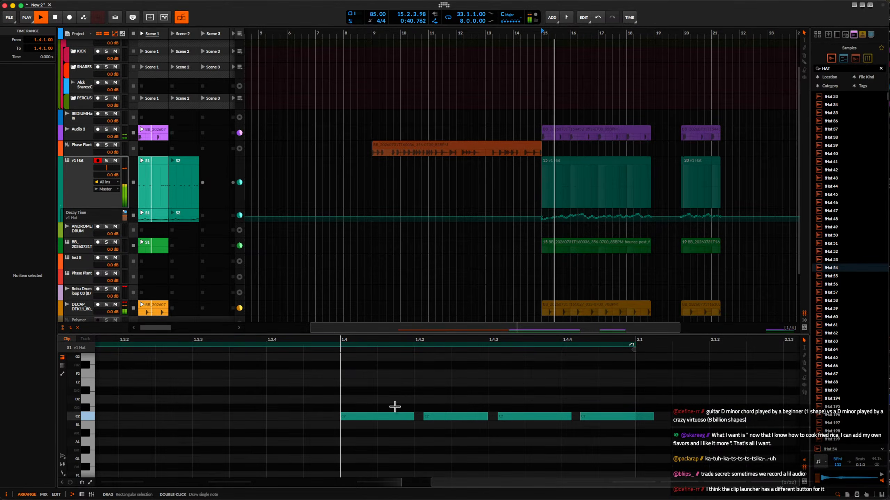
scroll(394, 407, "up", 1)
key("space")
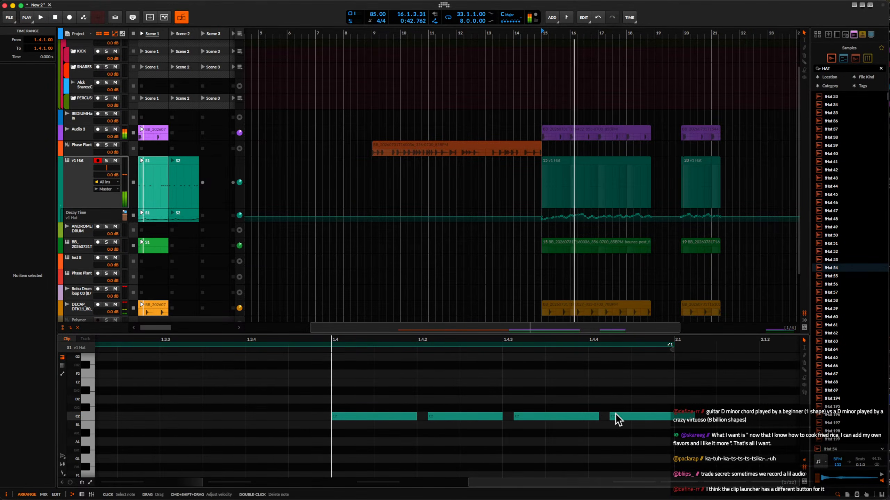
Shorten the C2 note at 1.4.3.12 to a length of 0.0.0.67 and move the last hat note to 1.4.4.00.
left_click(615, 417)
left_click_drag(600, 416, 572, 416)
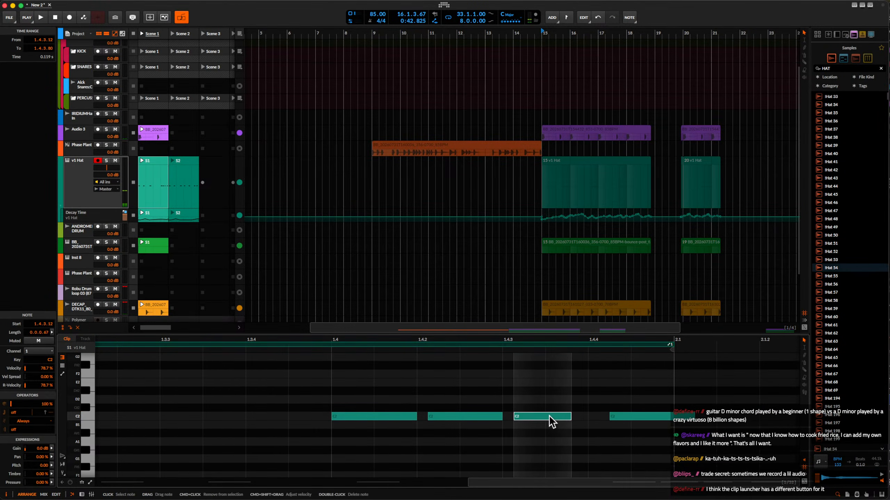
left_click(622, 416)
scroll(617, 422, "up", 3)
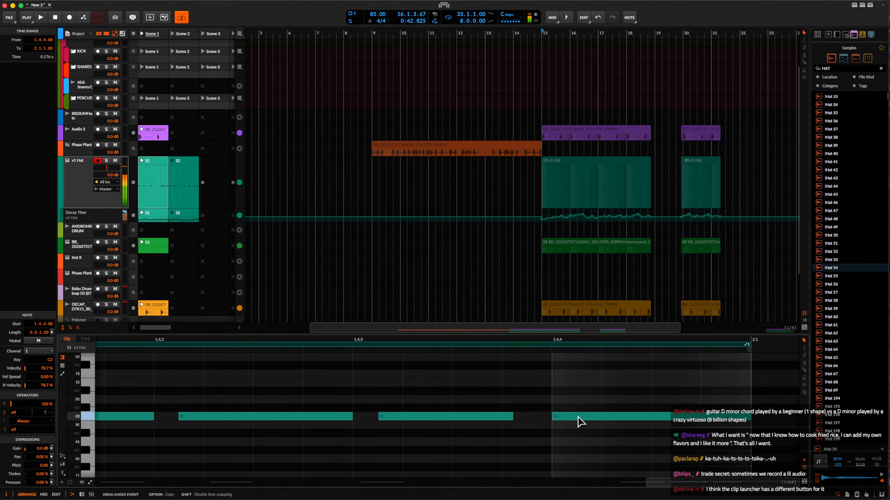
Nudge the third hat note earlier to just after 1.4.3 and the second hat note to 1.4.2.05.
scroll(484, 422, "left", 5)
left_click(457, 417)
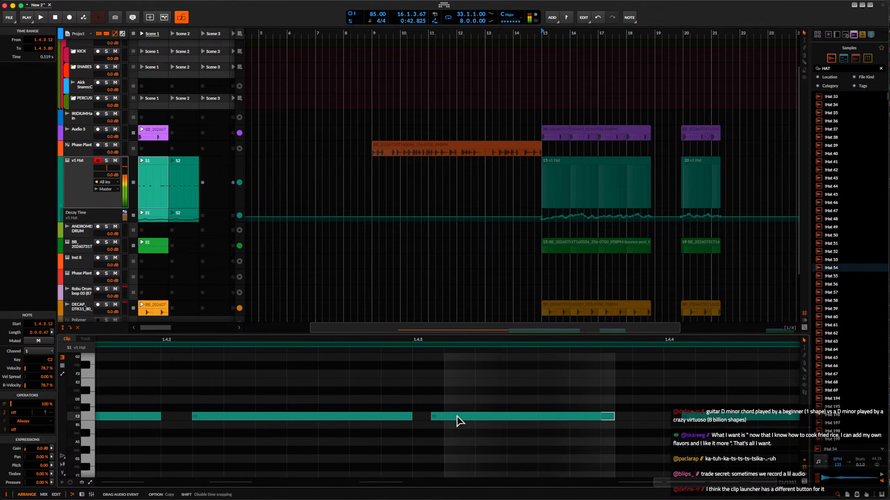
scroll(456, 420, "down", 2)
left_click(326, 417)
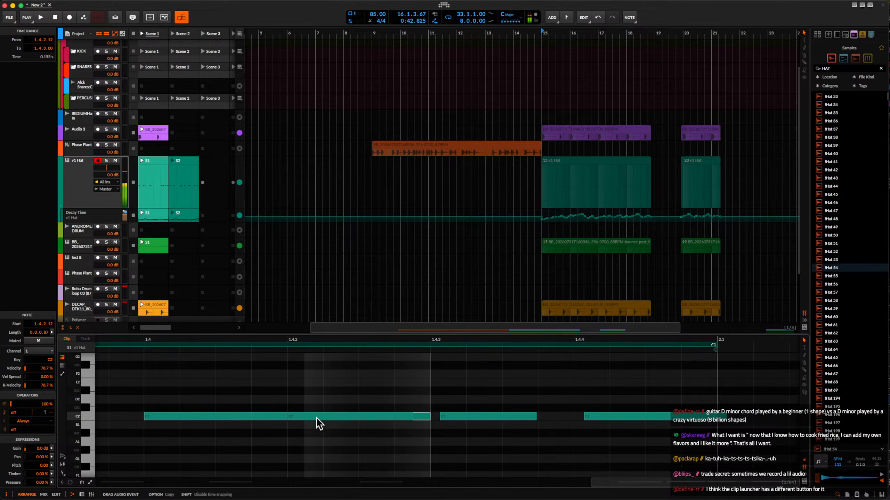
scroll(314, 419, "up", 3)
left_click_drag(316, 417, 318, 417)
scroll(318, 417, "down", 3)
scroll(318, 417, "left", 5)
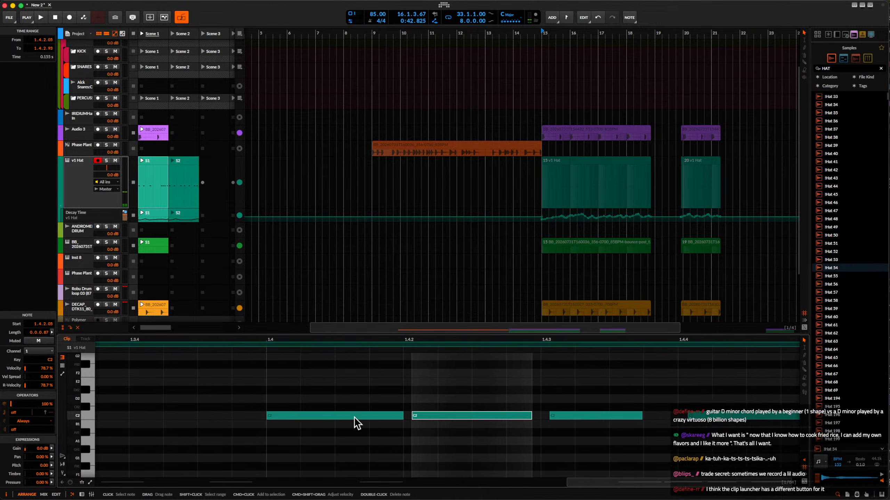
left_click(398, 414)
scroll(358, 410, "down", 3)
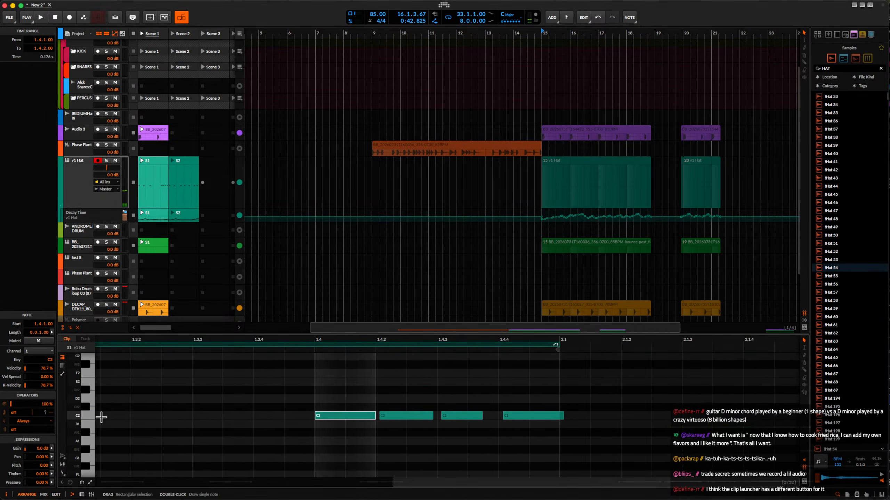
Lower the S1 Decay Time automation segment after beat 1.4 and audition the hat with the full beat.
left_click(153, 212)
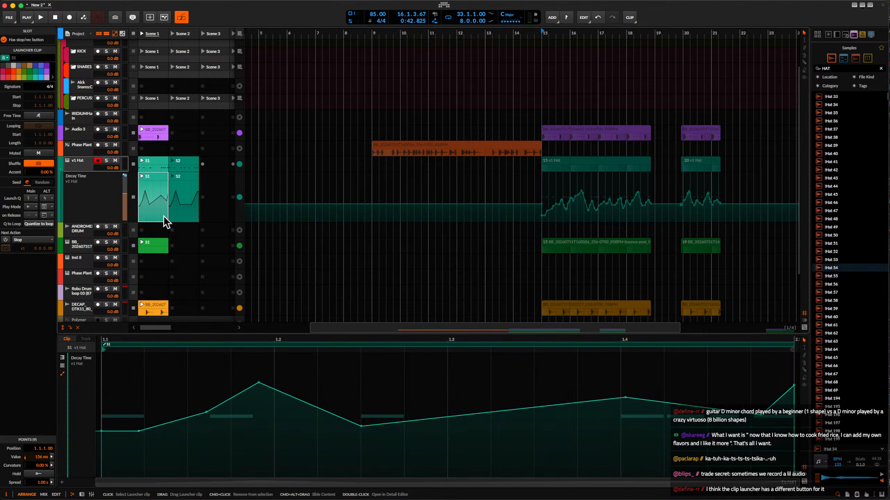
left_click_drag(574, 408, 575, 430)
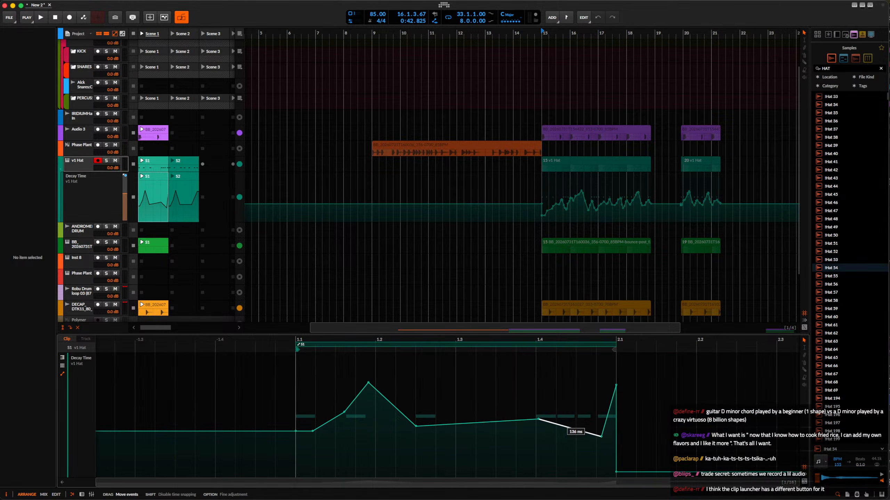
key("space")
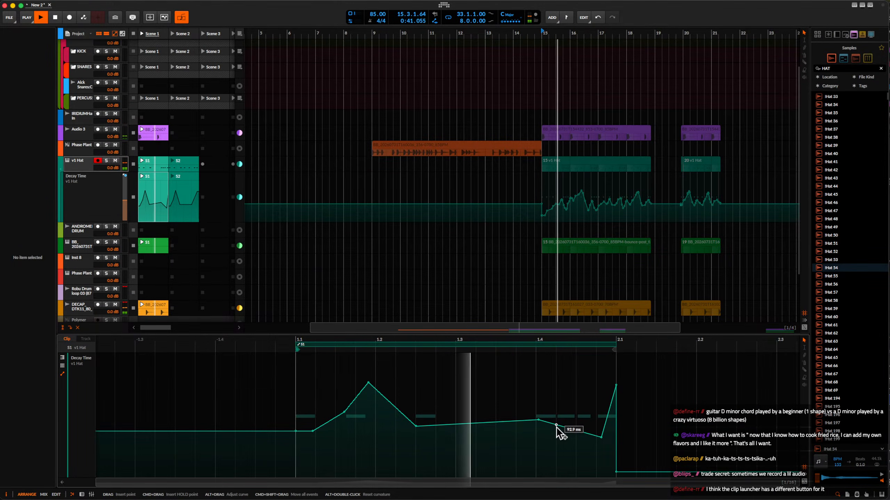
double_click(556, 425)
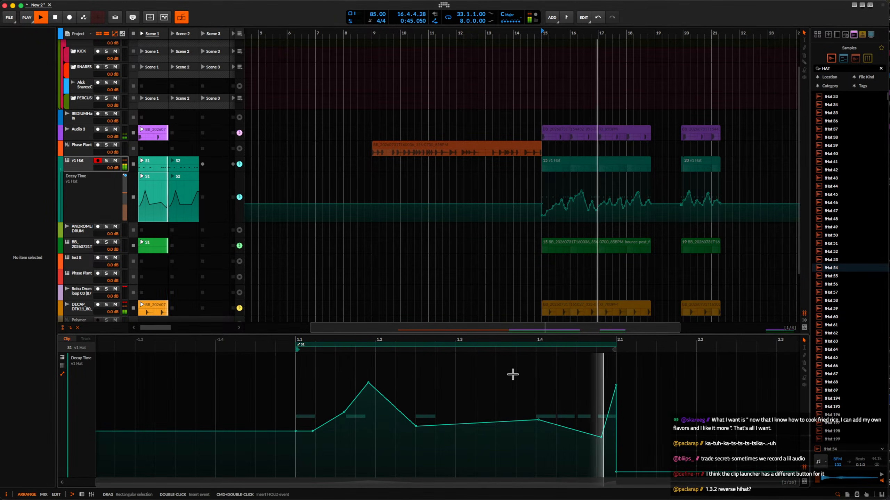
In the S1 hat clip, delay the third C2 note after beat 1.4 to 1.4.3.13 and the second to 1.4.2.14.
left_click(157, 184)
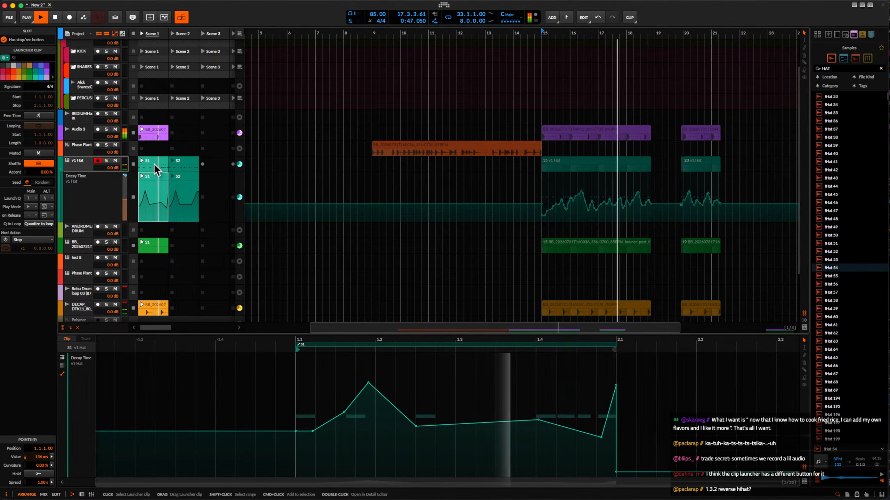
left_click(152, 161)
scroll(366, 415, "up", 5)
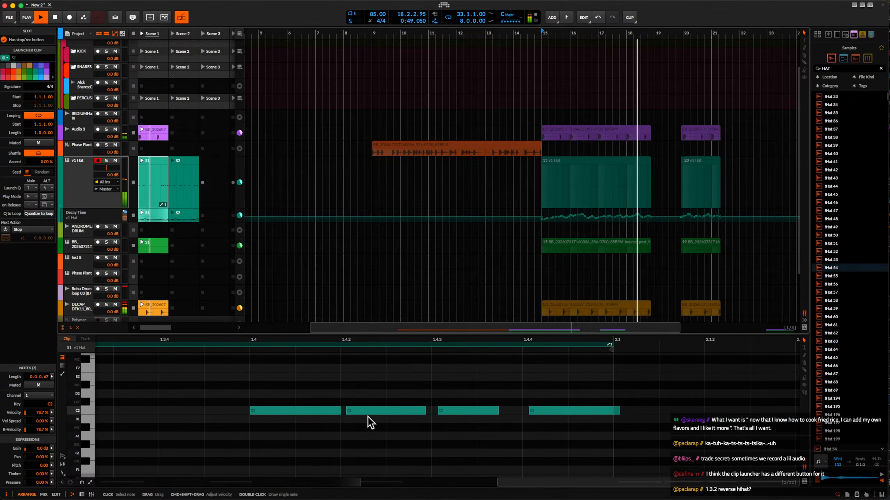
left_click(353, 412)
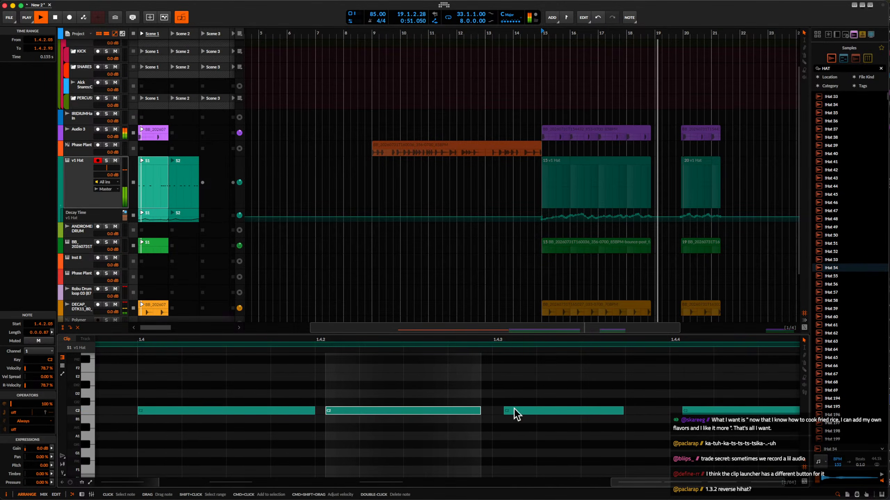
left_click_drag(513, 410, 533, 415)
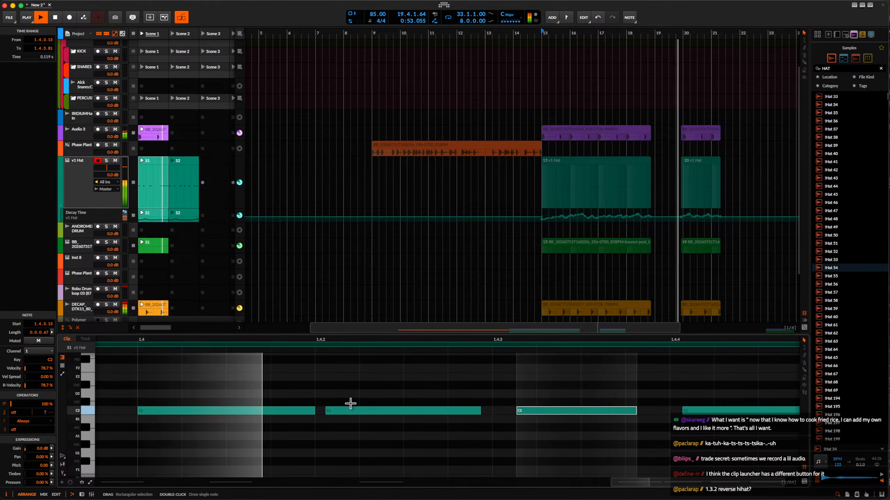
left_click_drag(348, 415, 360, 415)
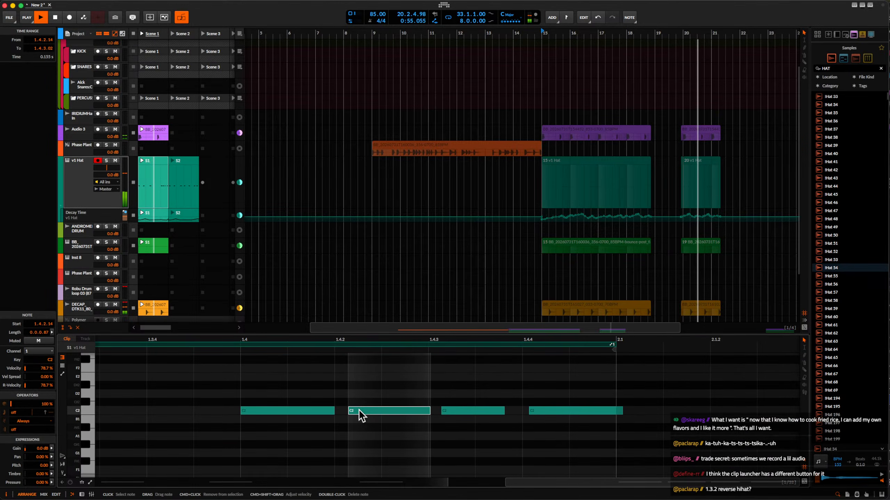
Delay the last S1 hat note to 1.4.4.14 and the third to 1.4.3.25, auditioning with the beat before stopping playback.
left_click_drag(540, 410, 555, 417)
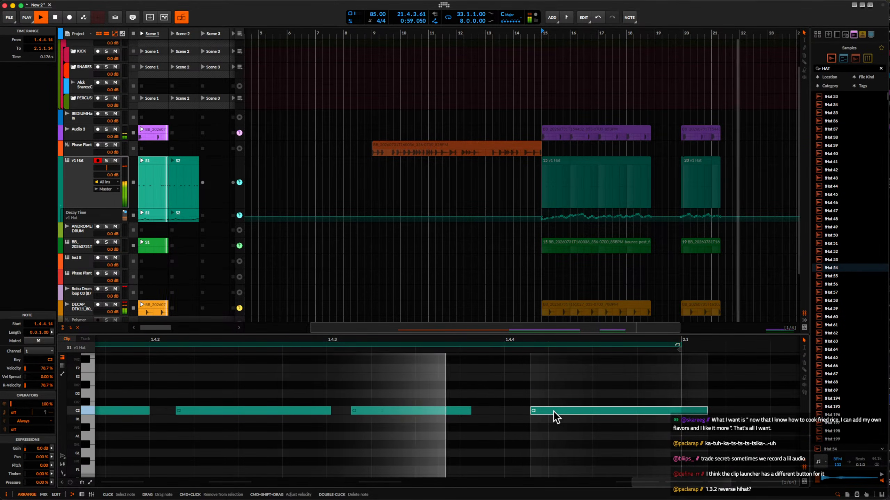
left_click_drag(400, 413, 414, 408)
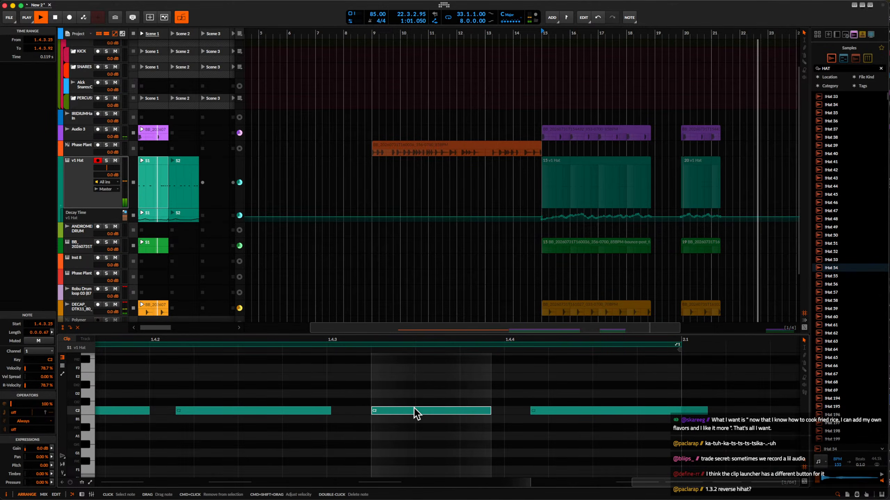
scroll(414, 408, "down", 4)
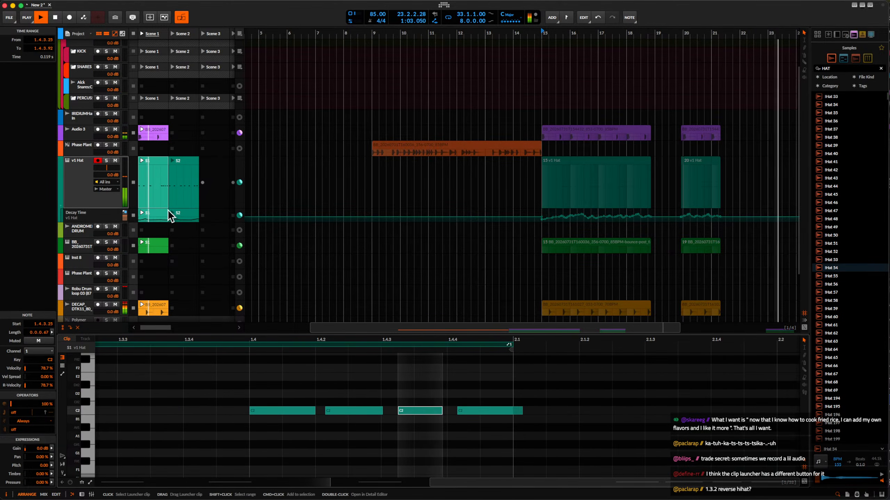
key("space")
Show the v1 Hat track's devices and delete the empty ANDROMEDA DRUM track.
left_click(86, 176)
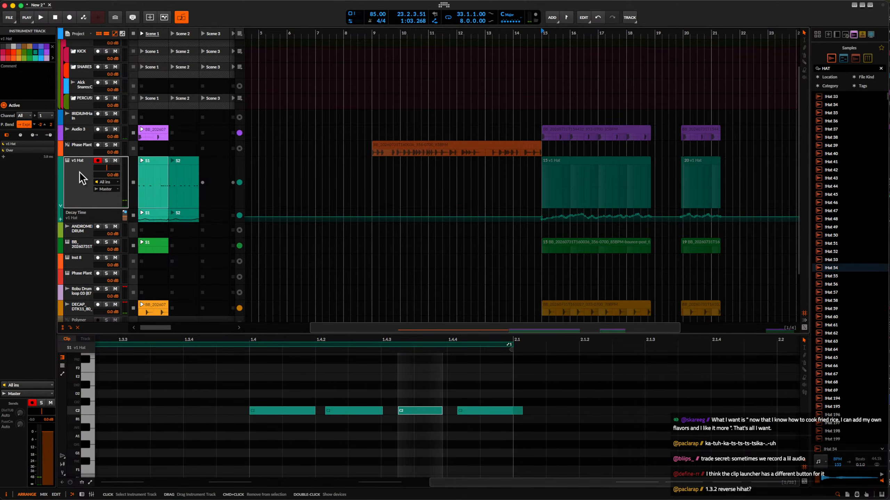
double_click(79, 172)
left_click(159, 158)
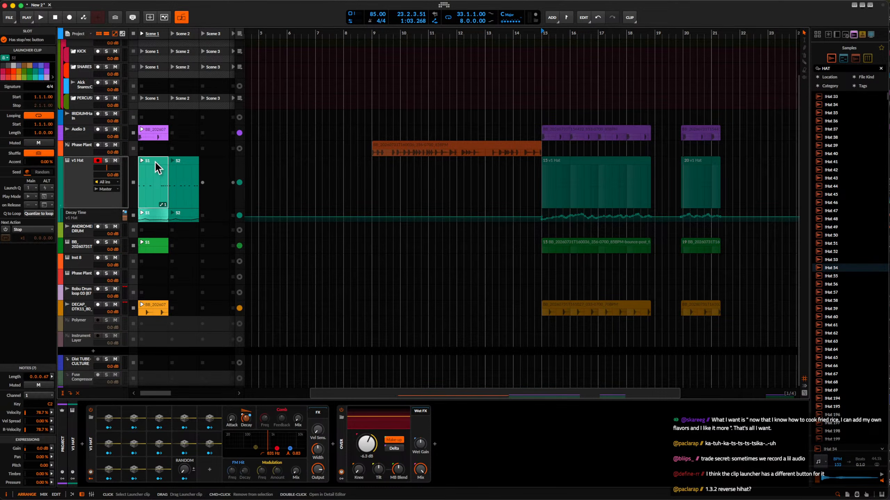
left_click(86, 178)
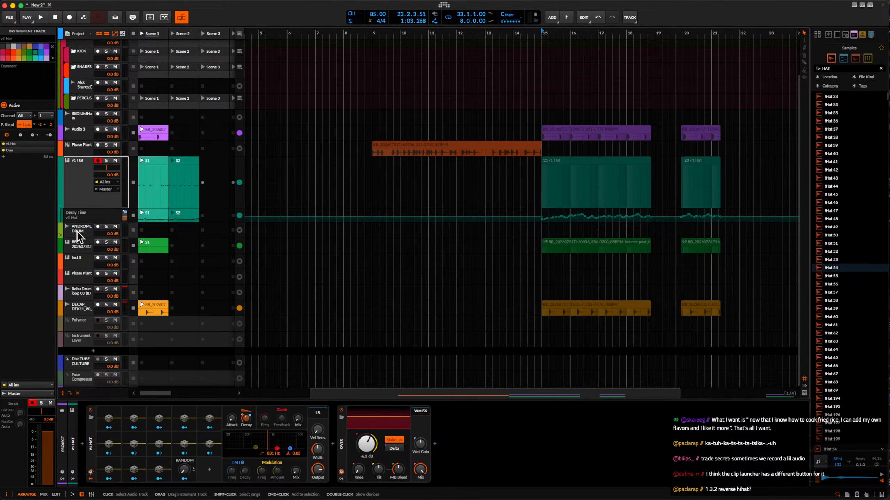
left_click(85, 257)
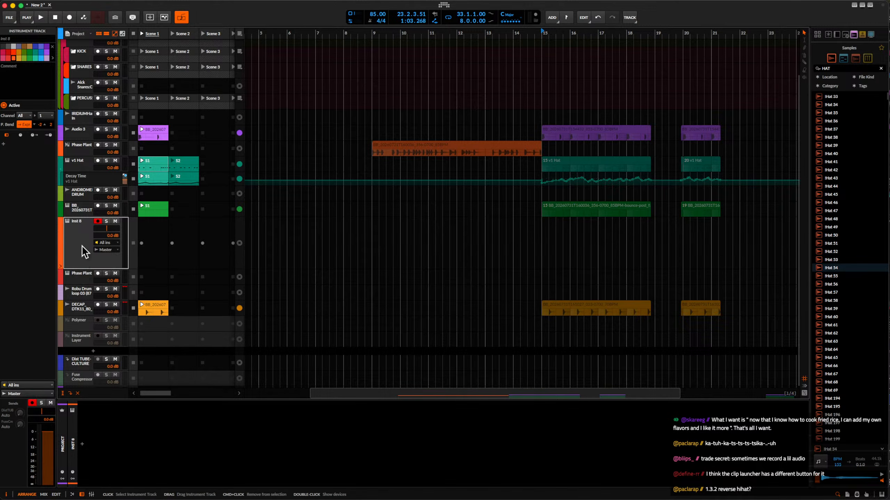
left_click(76, 196)
key("Delete")
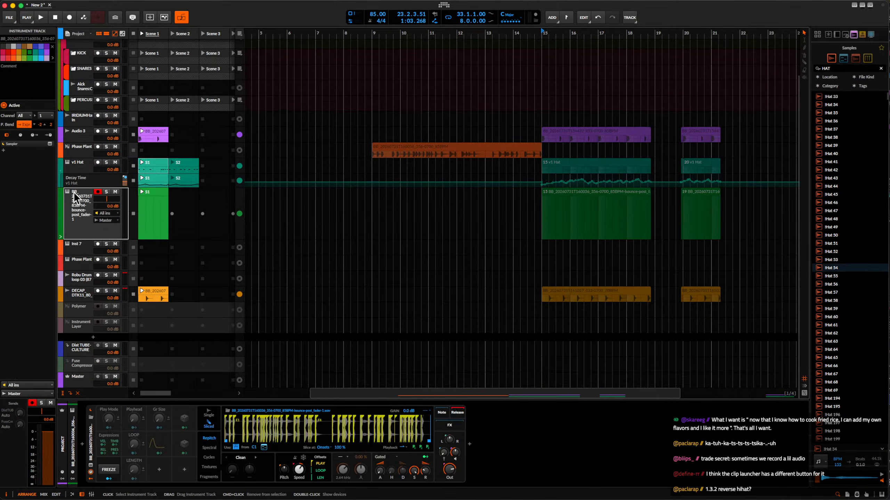
Open the S1 launcher clip on the green sliced-sampler track and display its note lanes by slice.
left_click(79, 276)
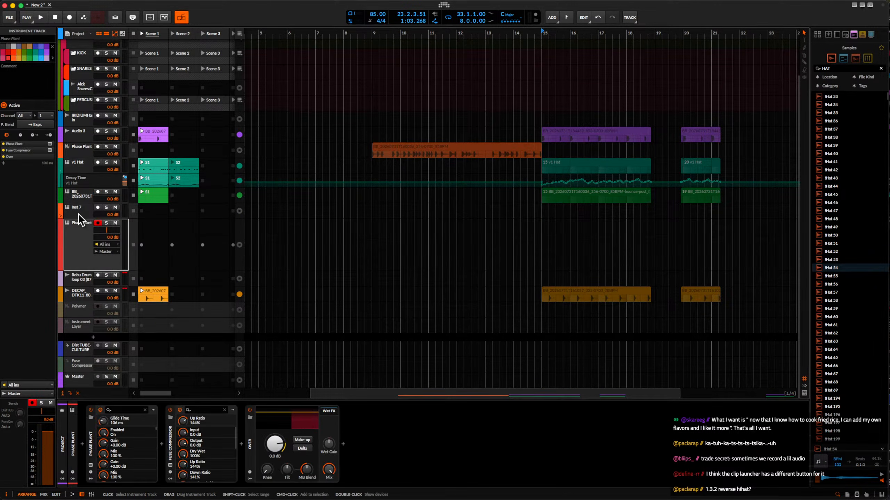
left_click(76, 198)
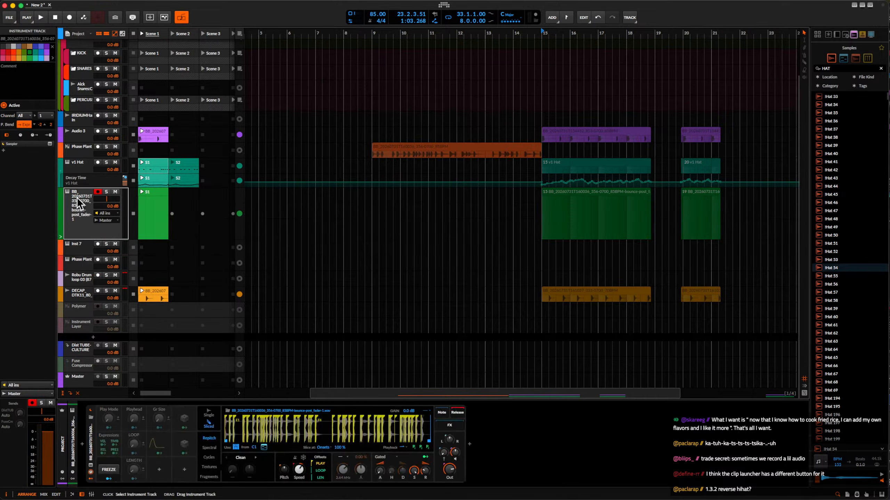
double_click(151, 205)
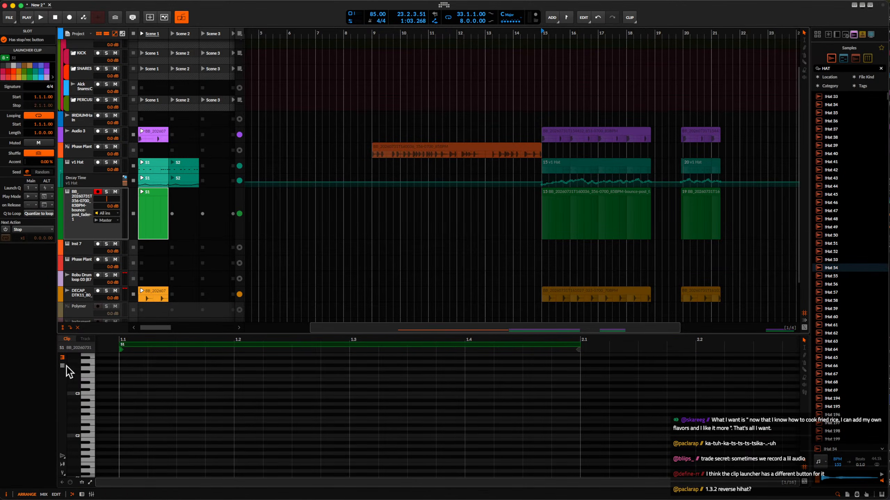
left_click(63, 366)
Add three consecutive sixteenth notes from 1.1.1.00 on Slices 78, 81 and 83 in the sampler clip.
double_click(112, 445)
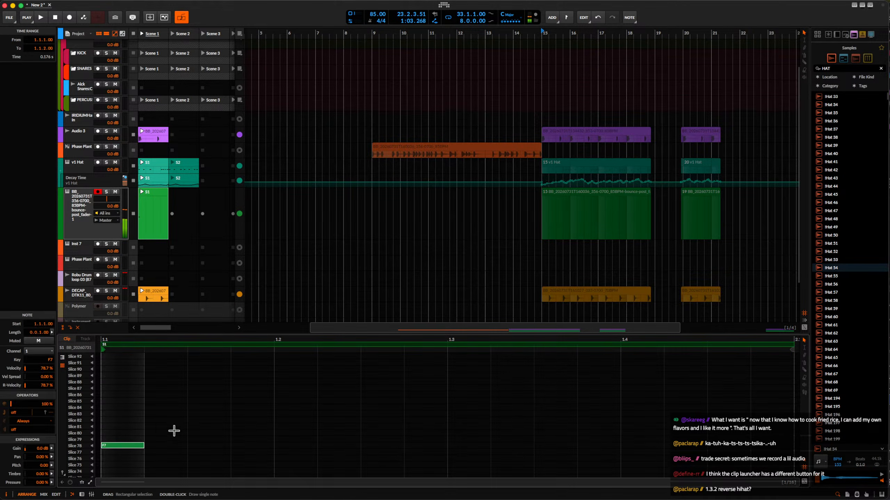
double_click(173, 426)
double_click(206, 414)
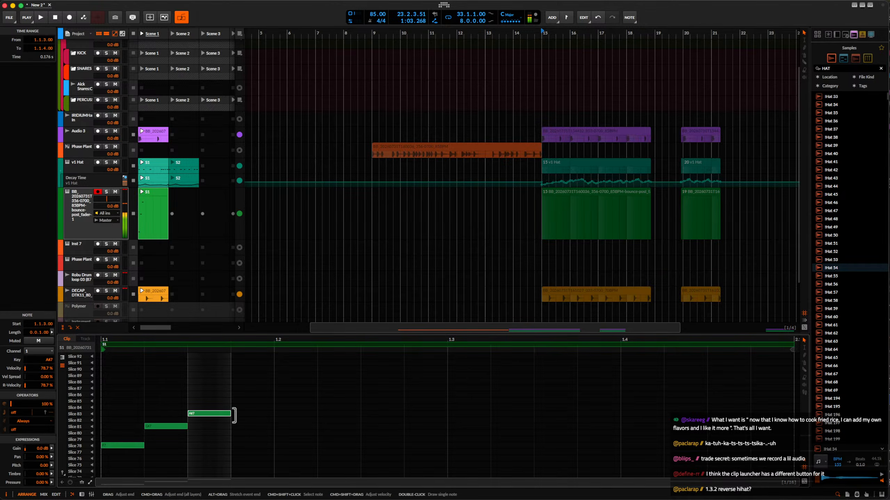
Try the third note on higher slices and move it to Slice 79 at 1.1.4.72.
left_click(205, 410)
left_click(205, 412)
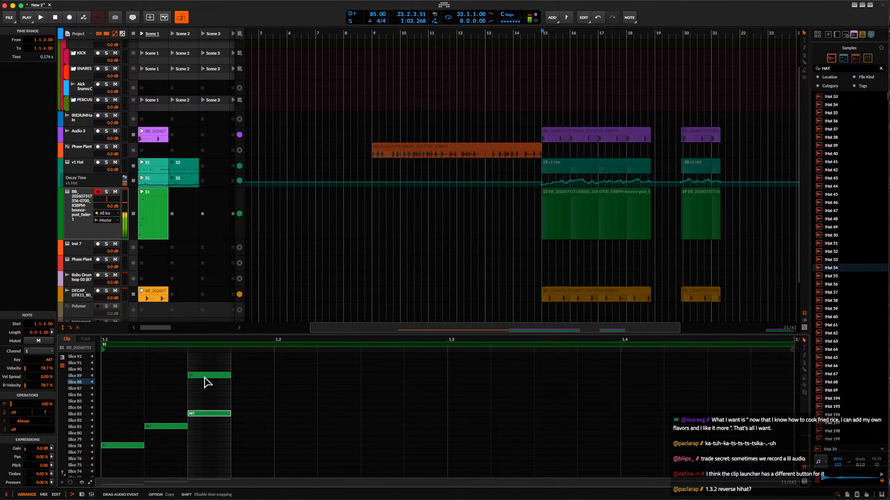
left_click_drag(280, 443, 279, 442)
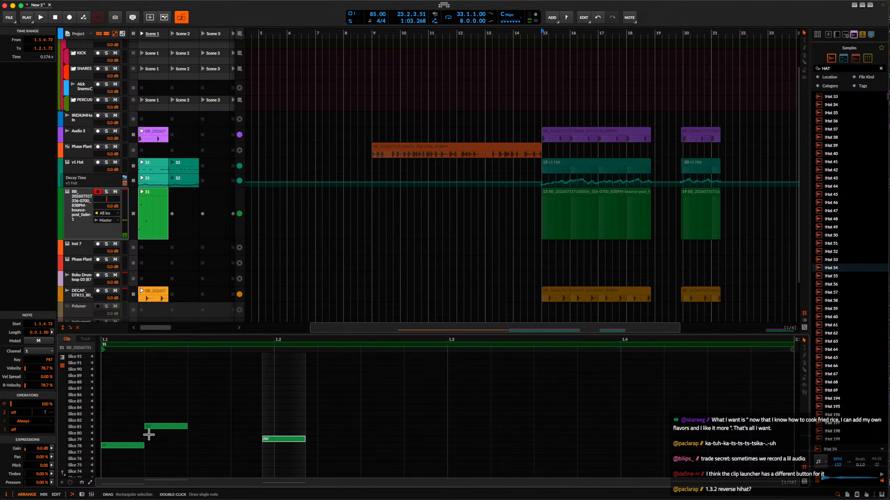
Move the second note, at 1.1.2, down to Slice 63 and the first note down to Slice 66.
left_click(158, 428)
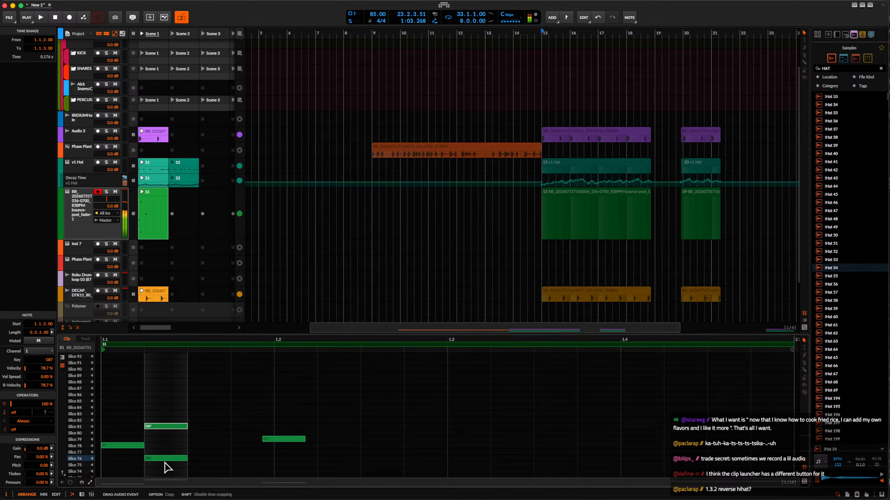
left_click_drag(165, 470, 164, 475)
scroll(165, 460, "down", 4)
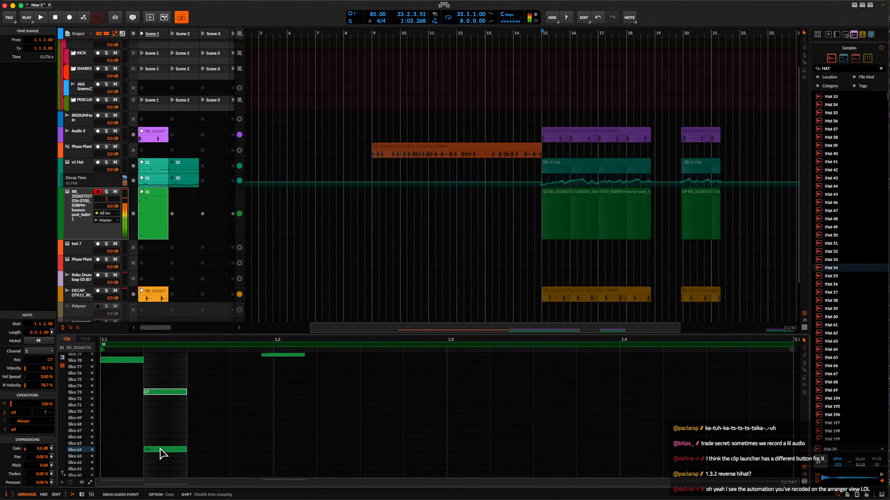
left_click(124, 378)
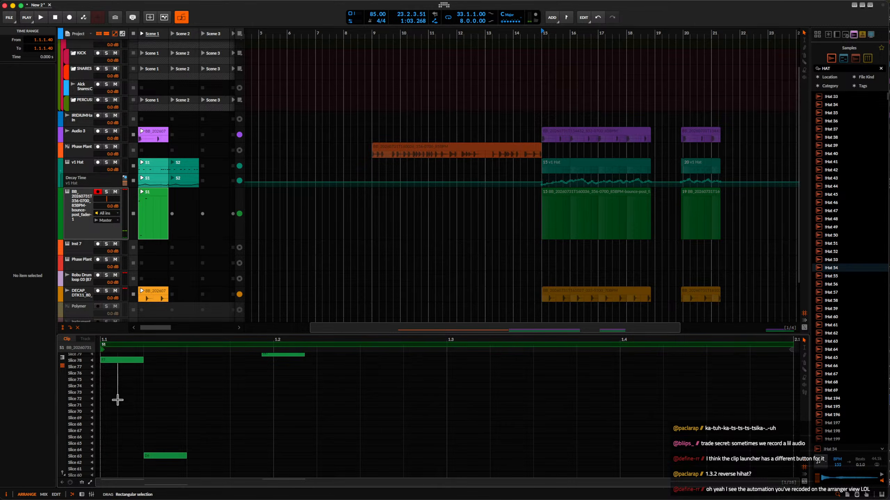
left_click_drag(124, 363, 123, 404)
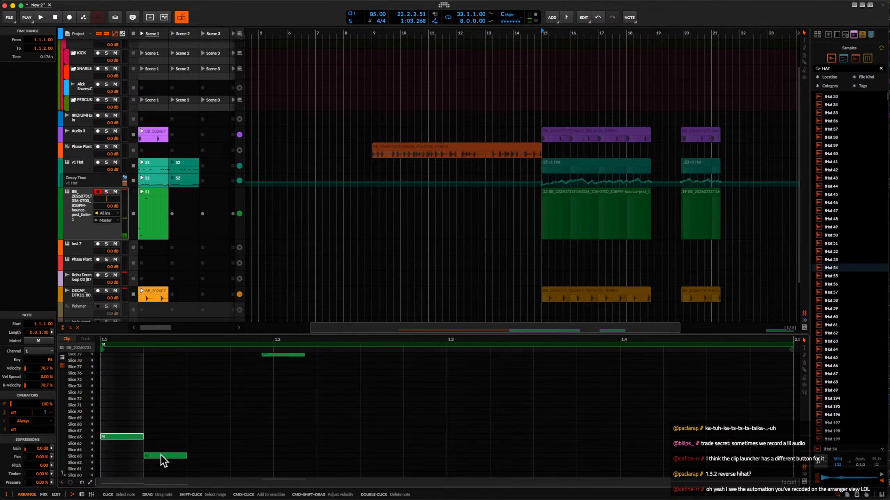
Move the Slice 63 note to 1.1.3.00 and the Slice 79 note to beat 1.2.1.00.
left_click_drag(163, 460, 210, 463)
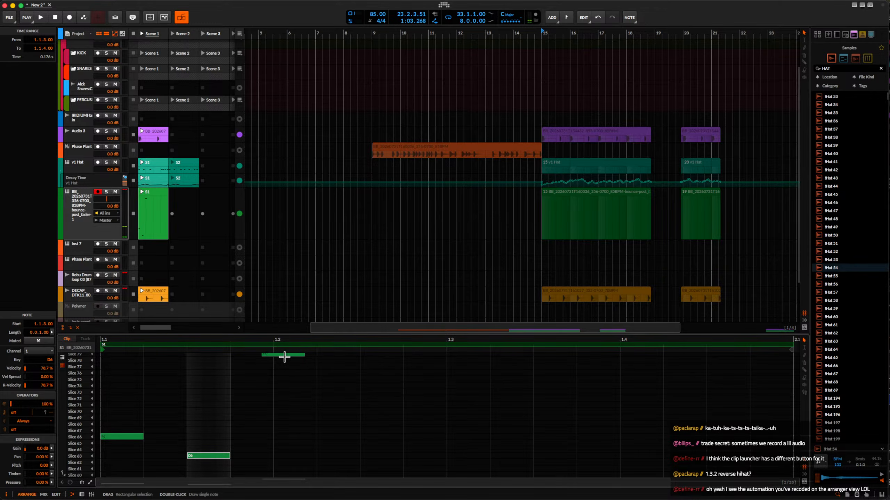
scroll(289, 358, "up", 1)
left_click_drag(279, 360, 288, 360)
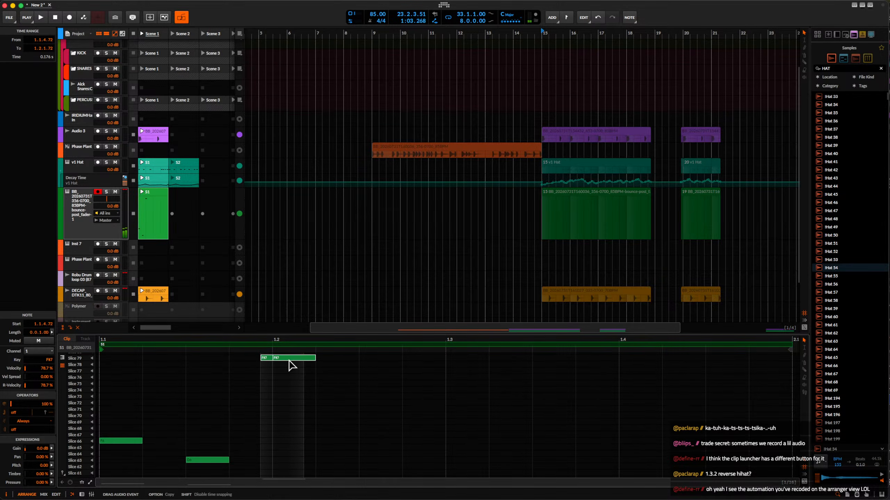
Transpose the note at beat 1.2 down to Slice 51, auditioning the slices along the way.
left_click(292, 416)
key("Down")
key("Down")
key("Down")
key("Down")
key("Down")
key("Down")
key("Down")
key("Down")
key("Down")
key("Down")
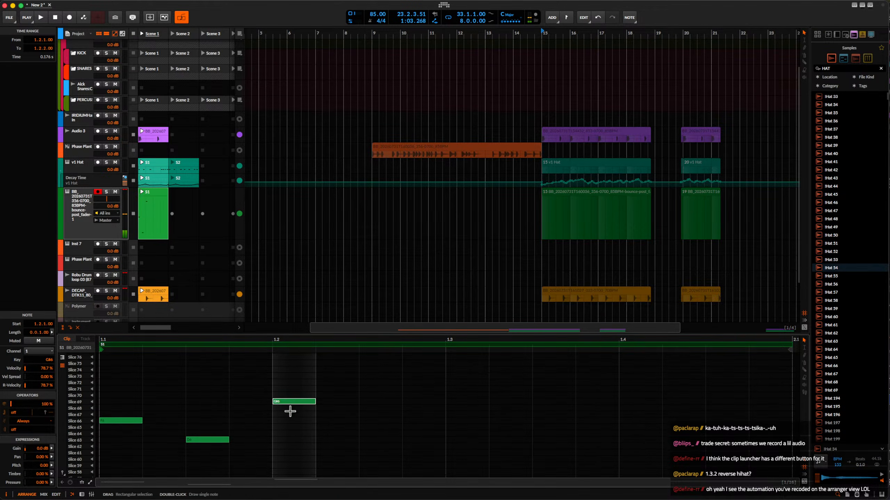
key("Down")
key("Down")
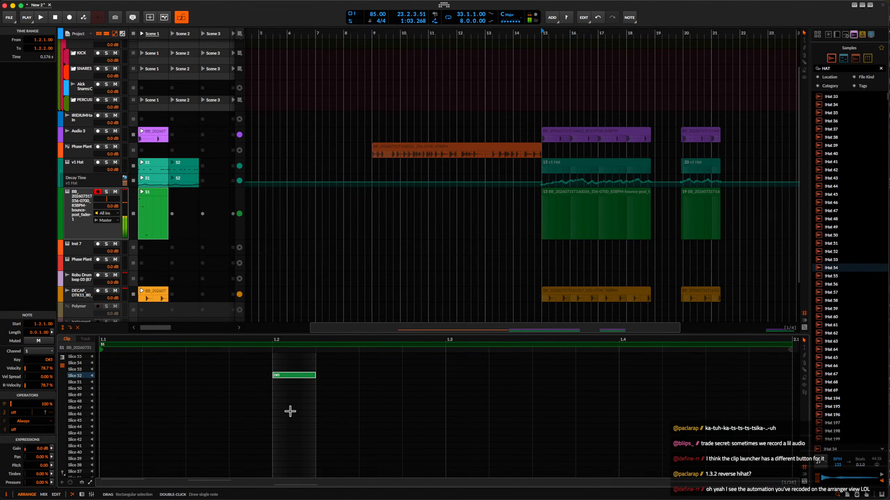
key("Down")
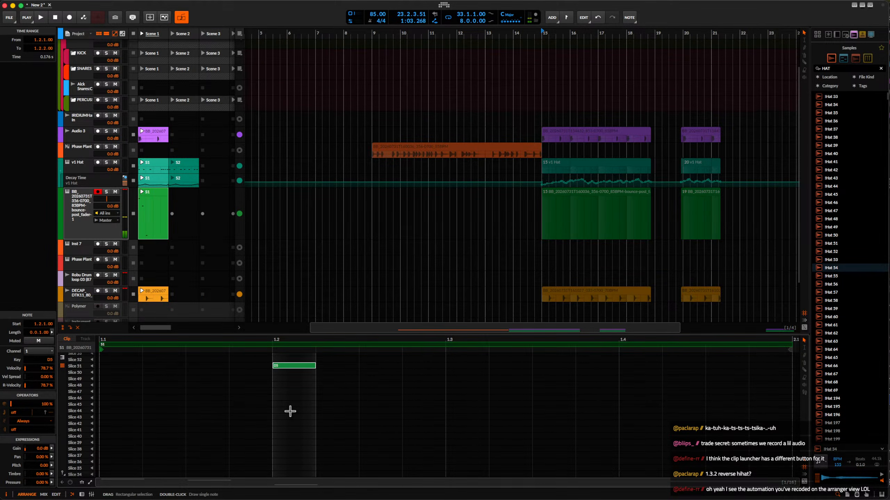
Audition the slice pattern with the beat and duplicate its first two beats to fill 1.3.1.00 through 2.1.1.00.
key("space")
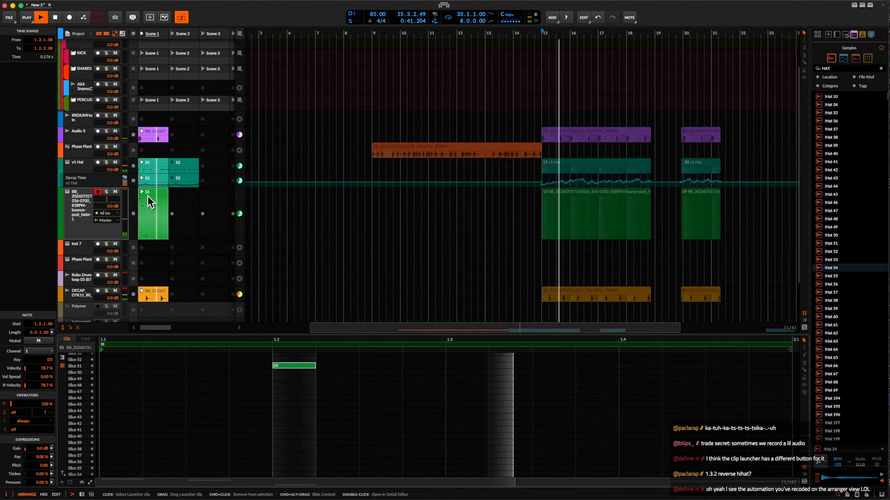
scroll(268, 404, "down", 3)
scroll(267, 403, "up", 2)
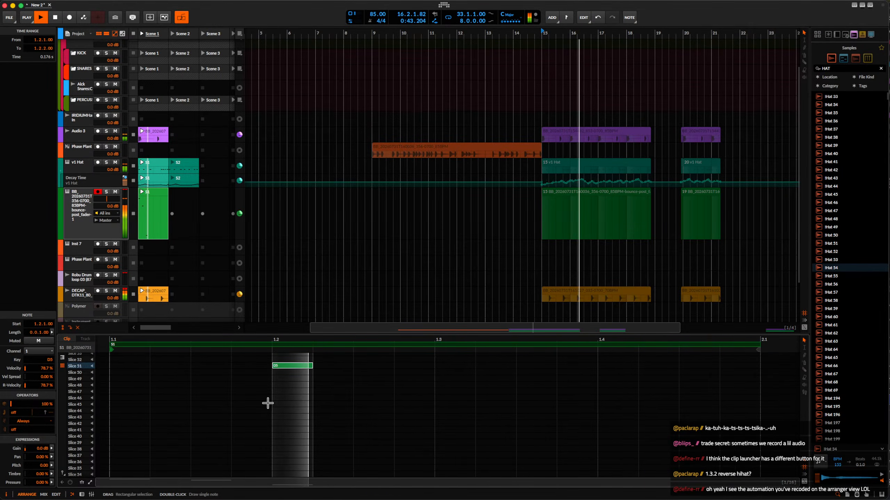
scroll(267, 404, "down", 2)
scroll(268, 403, "up", 4)
scroll(267, 405, "down", 1)
left_click_drag(172, 400, 368, 436)
key("super+d")
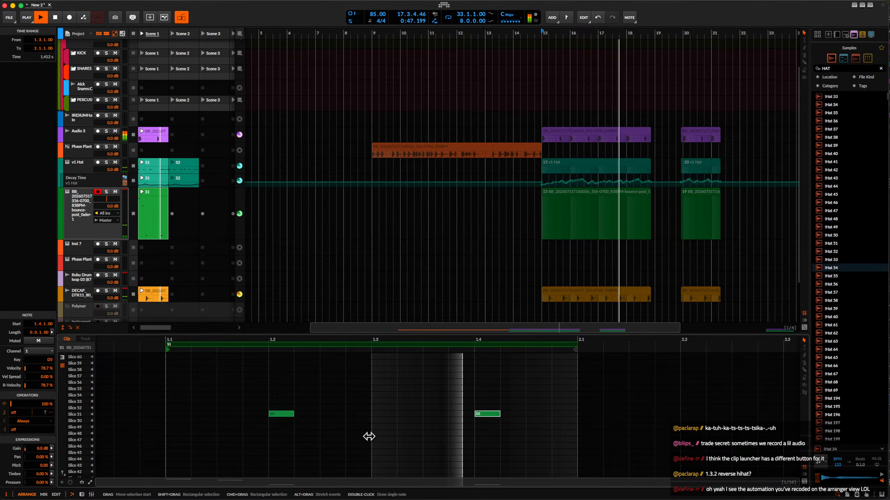
Select both Slice 51 notes and shift them later together, with the first starting at 1.2.1.18.
scroll(360, 435, "up", 1)
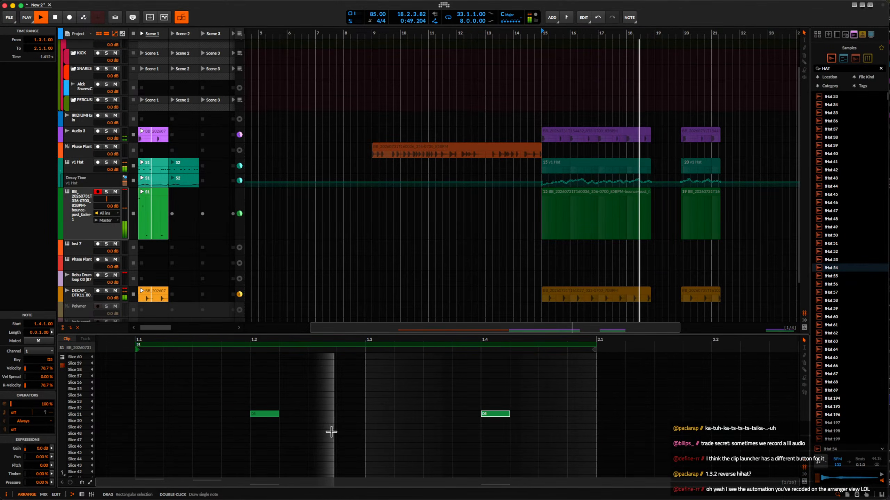
left_click_drag(256, 396, 513, 433)
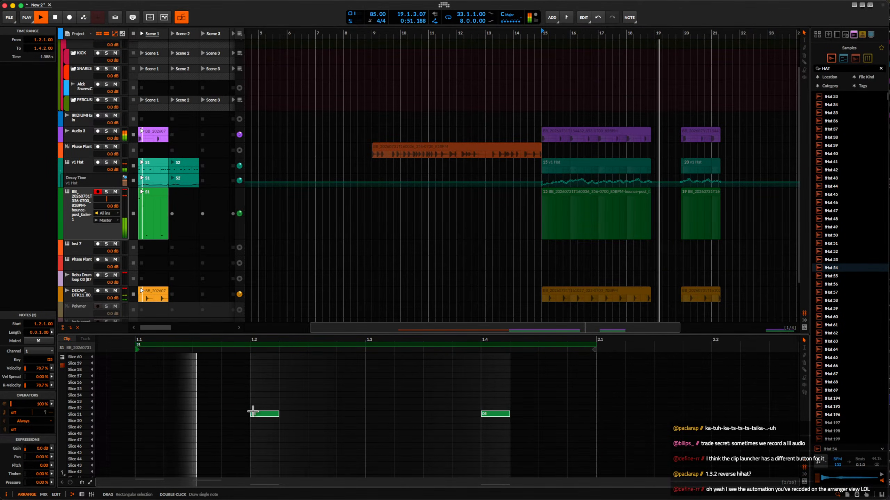
scroll(253, 412, "up", 5)
left_click_drag(254, 415, 270, 415)
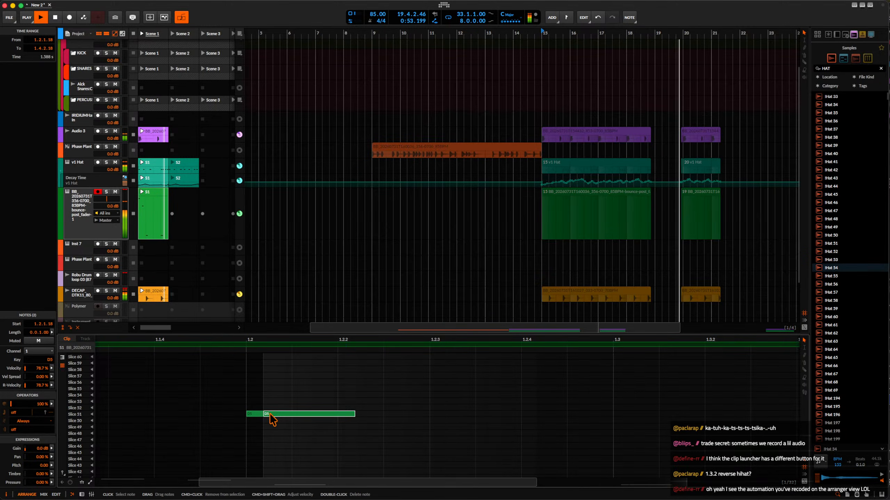
Delete the leftover Slice 51 note piece at beat 1.4, keeping the shifted note, and stop playback.
scroll(272, 419, "down", 2)
left_click(357, 427)
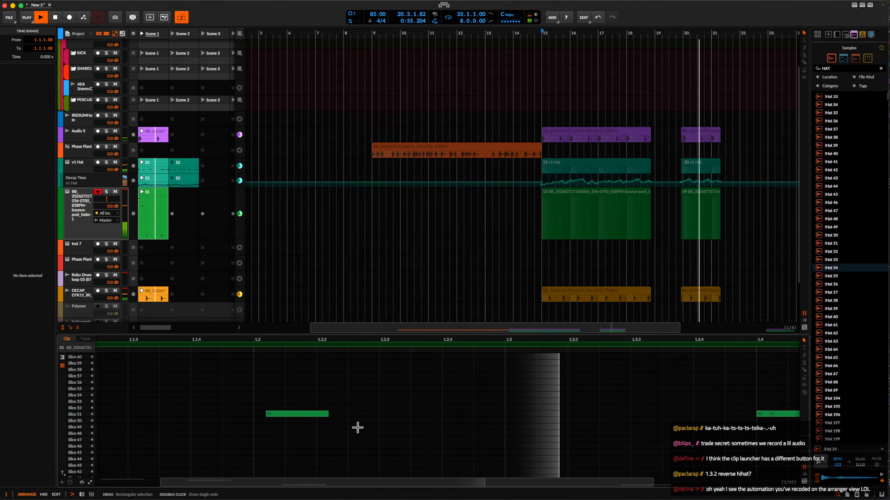
scroll(400, 427, "down", 2)
scroll(662, 415, "up", 3)
double_click(640, 414)
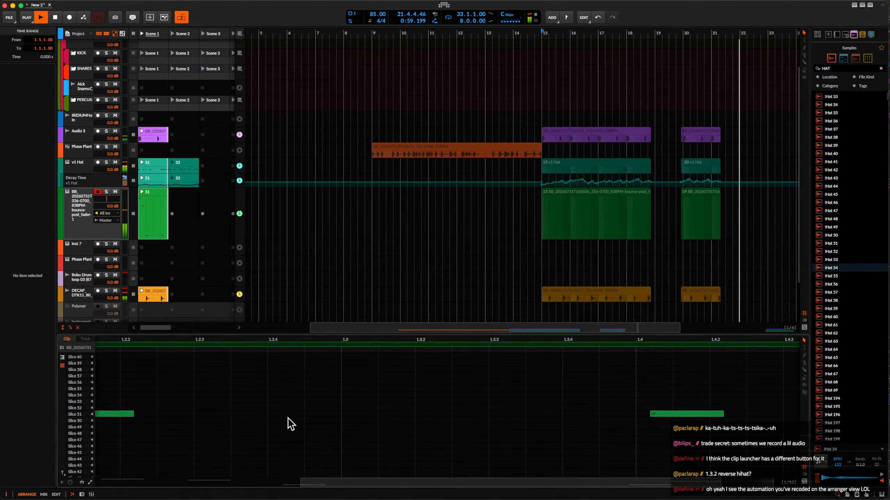
key("space")
scroll(287, 417, "down", 1)
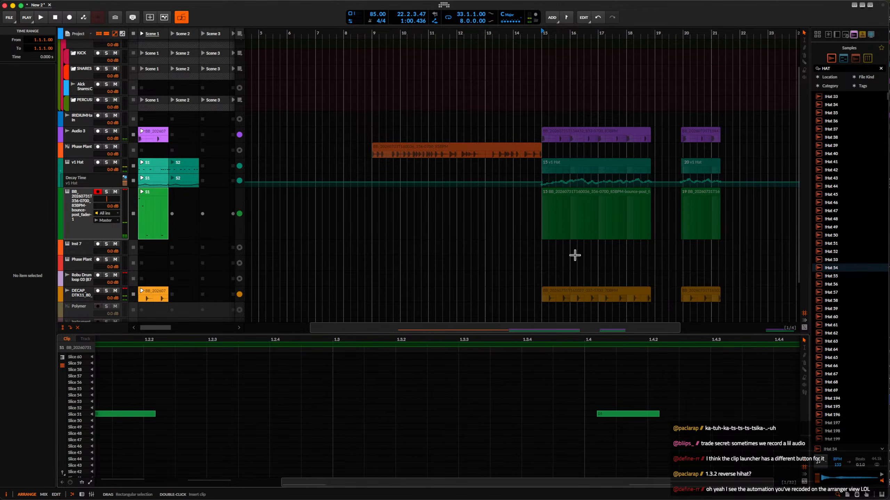
scroll(286, 417, "down", 2)
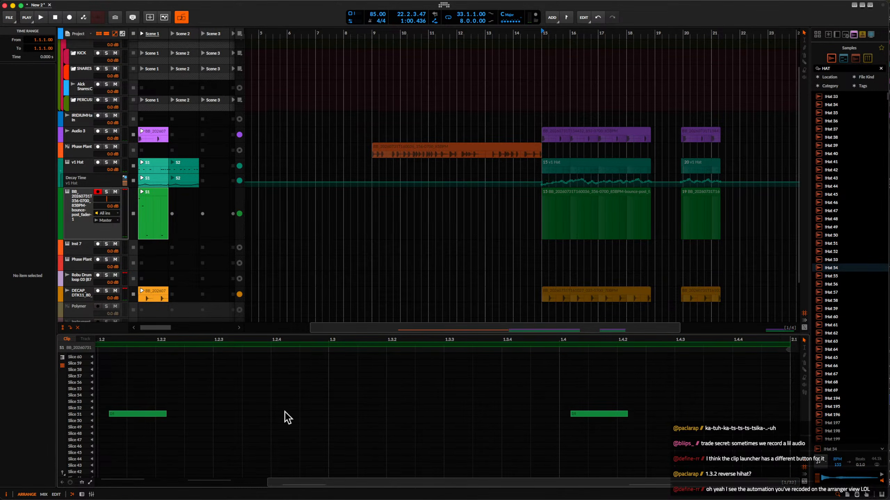
scroll(286, 417, "left", 4)
scroll(277, 410, "up", 4)
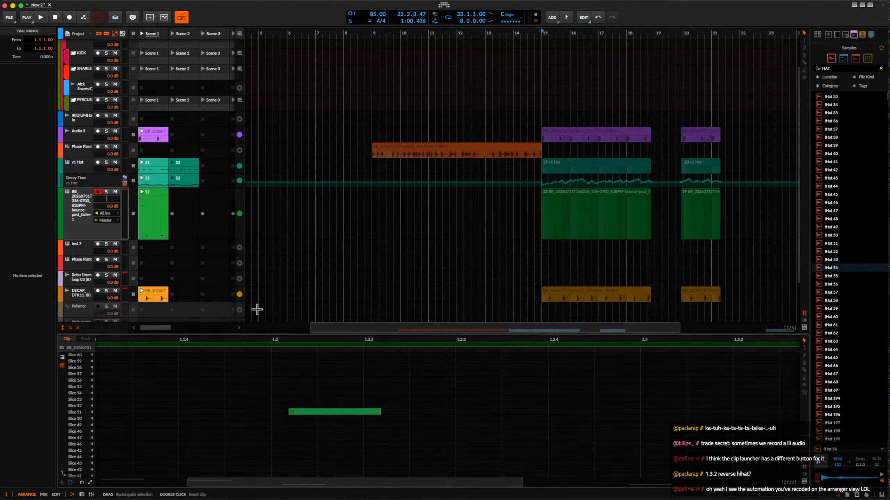
Open the sliced track's Sampler, set it to Spectral mode with the Pure algorithm, and start playback.
double_click(74, 205)
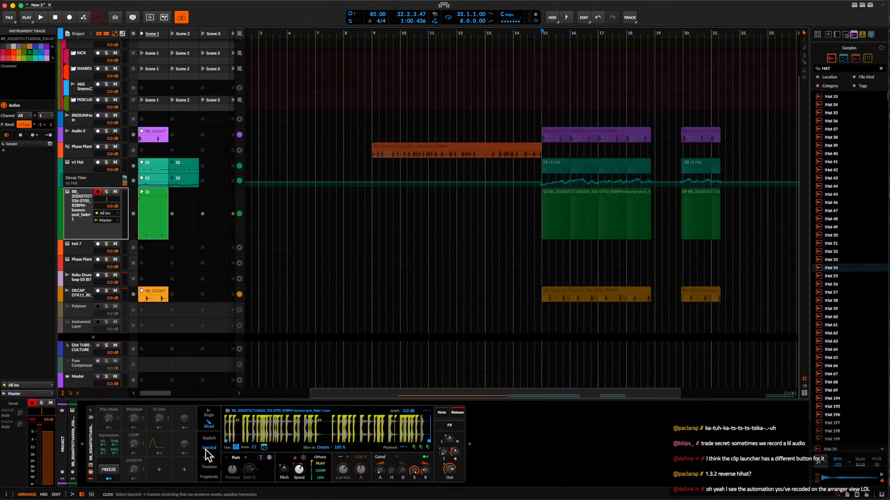
left_click(228, 459)
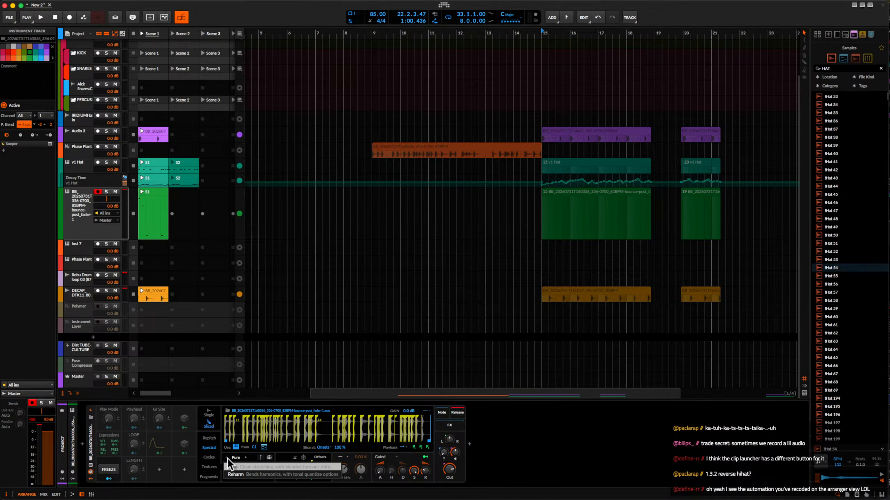
left_click(247, 468)
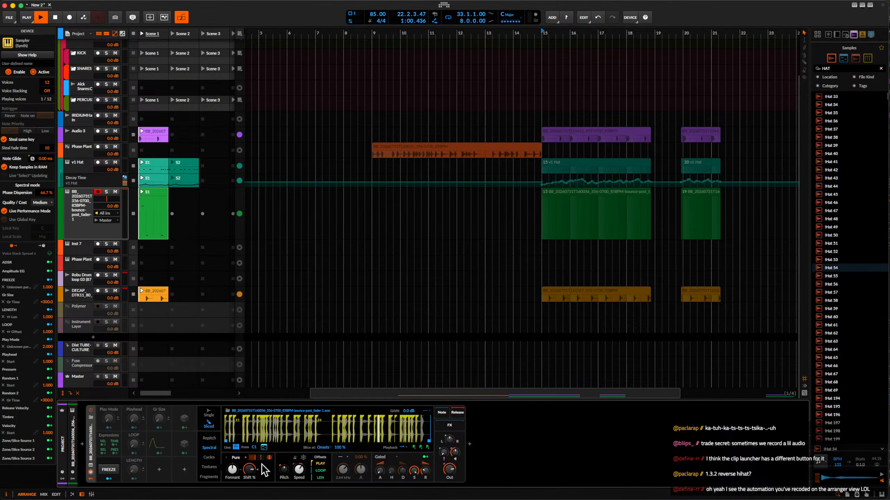
key("space")
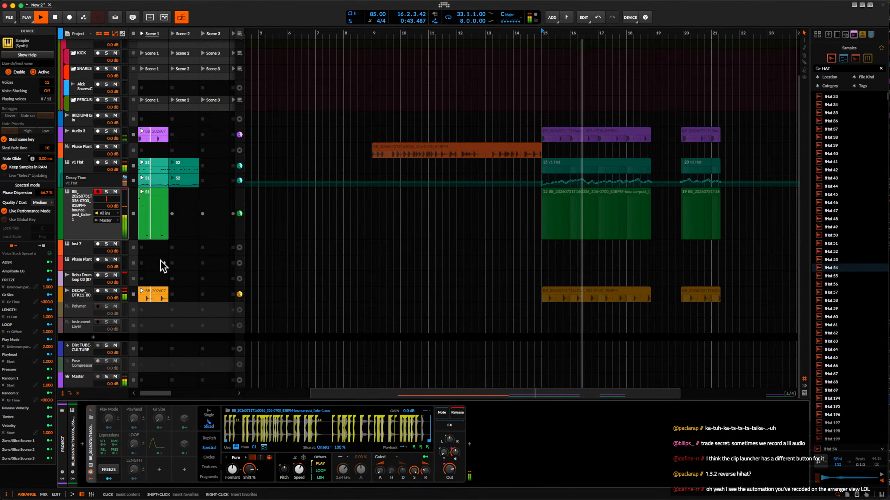
Insert a Time Shift device after the Sampler and set its shift to 21.4 ms.
left_click(469, 444)
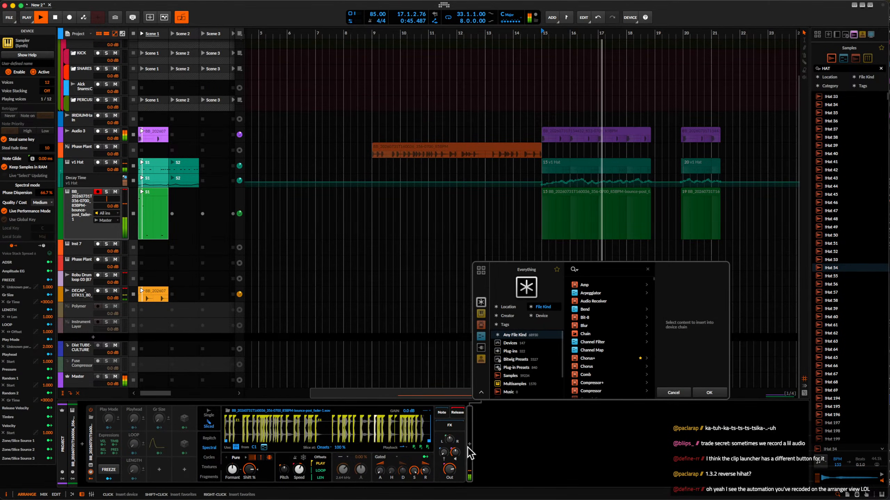
type("time")
left_click(596, 283)
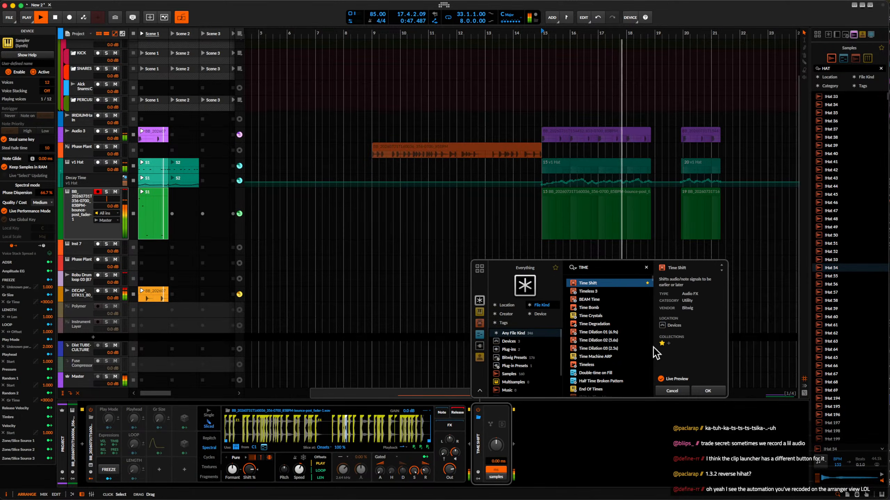
left_click(708, 390)
left_click_drag(495, 445, 499, 452)
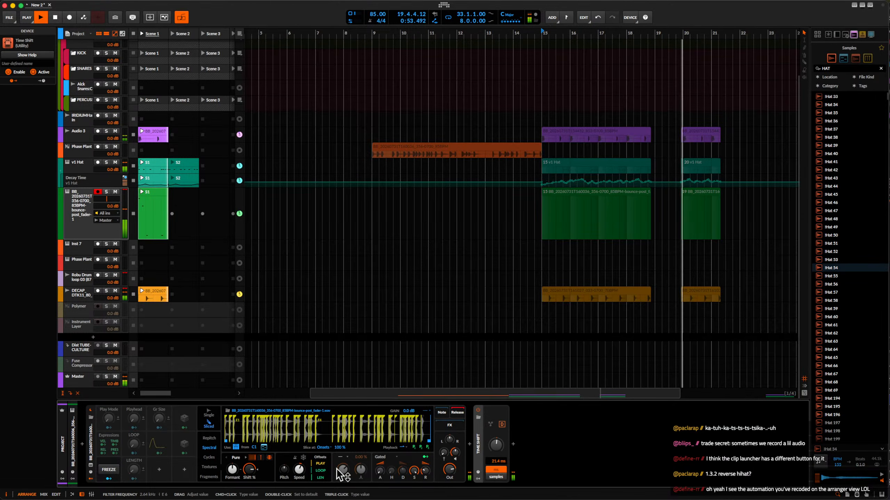
Try a Formant change on the Sampler, then switch its spectral algorithm to Reharm and solo the track.
scroll(303, 471, "up", 5)
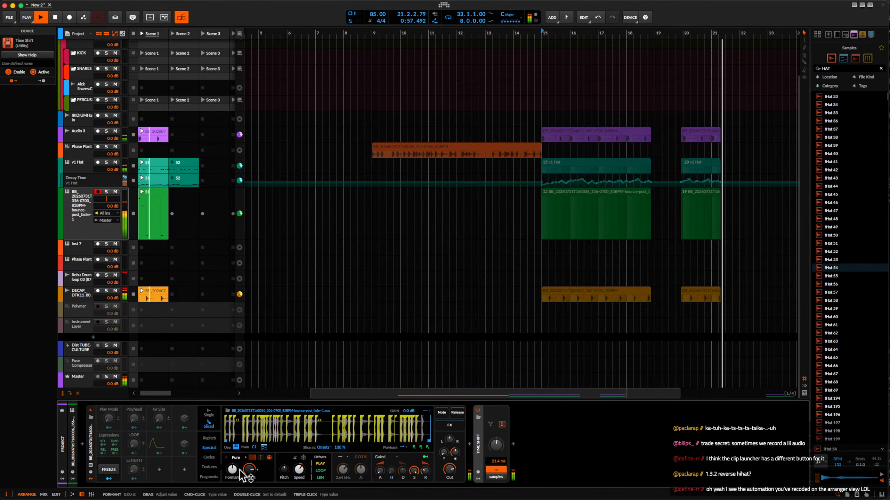
mouse_move(234, 470)
left_mouse_down()
mouse_move(235, 490)
mouse_move(249, 487)
mouse_move(250, 463)
left_mouse_up()
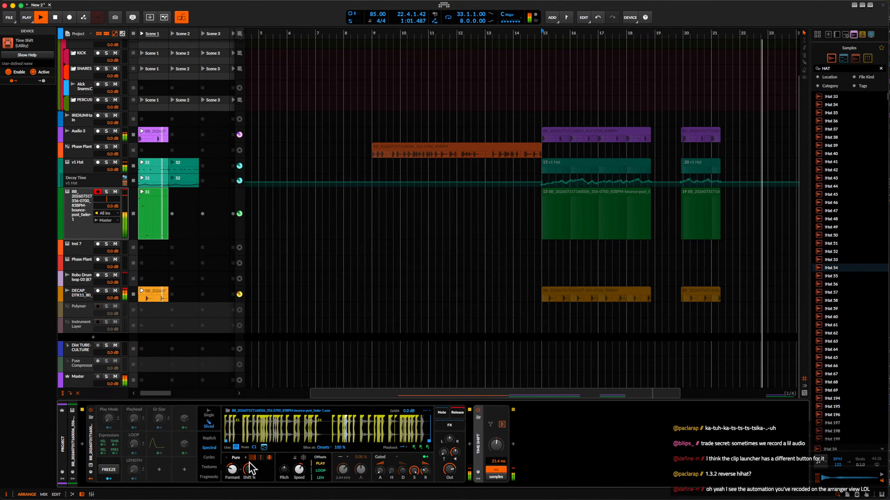
left_click(245, 458)
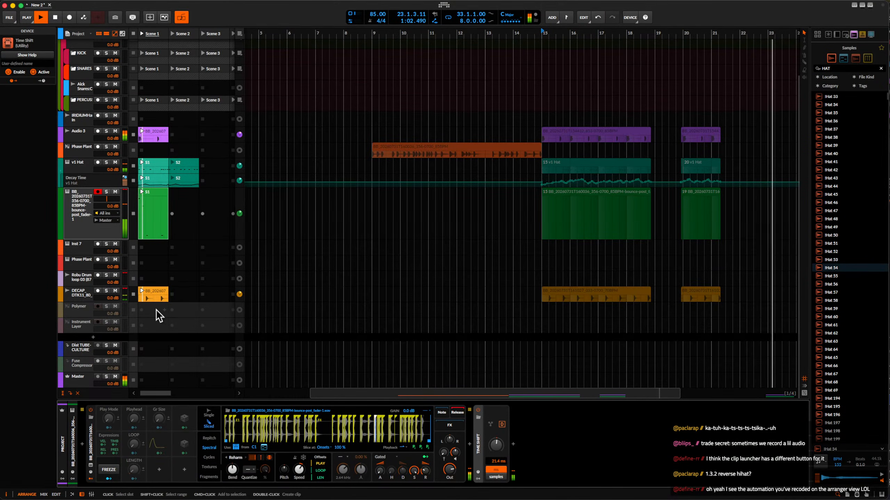
left_click(106, 192)
Try different Reharm Bend and Speed settings on the Sampler and adjust its harmonic Quantize setting.
left_click_drag(232, 470, 232, 455)
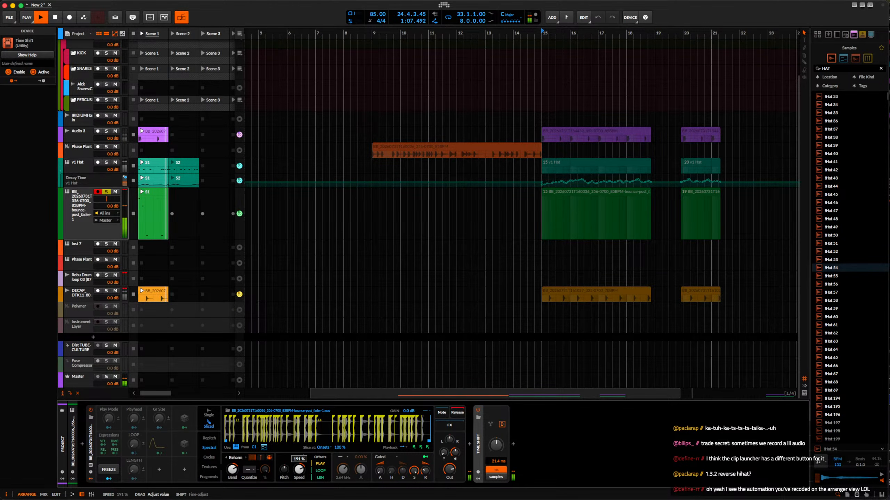
left_click_drag(299, 471, 299, 470)
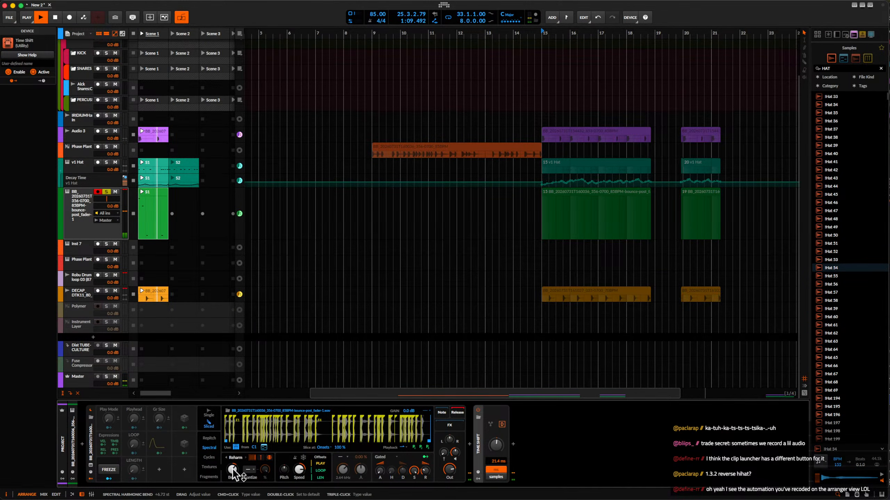
left_click_drag(233, 469, 233, 490)
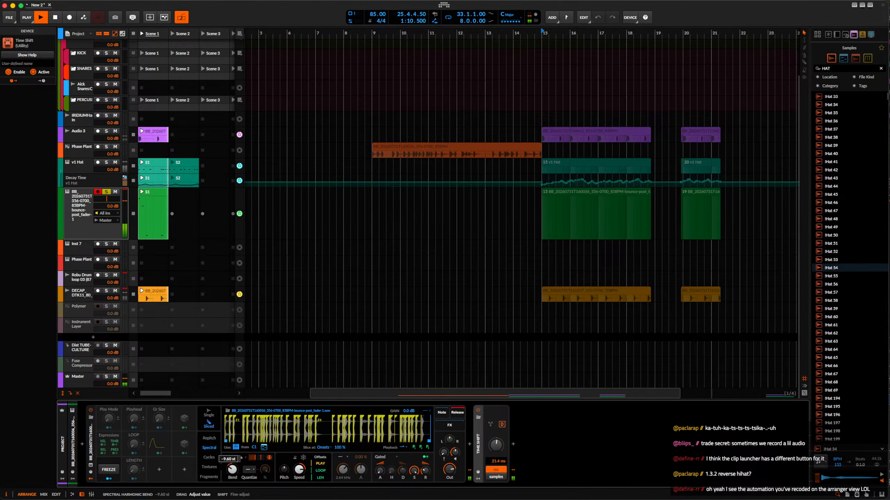
left_click(252, 470)
left_click(264, 486)
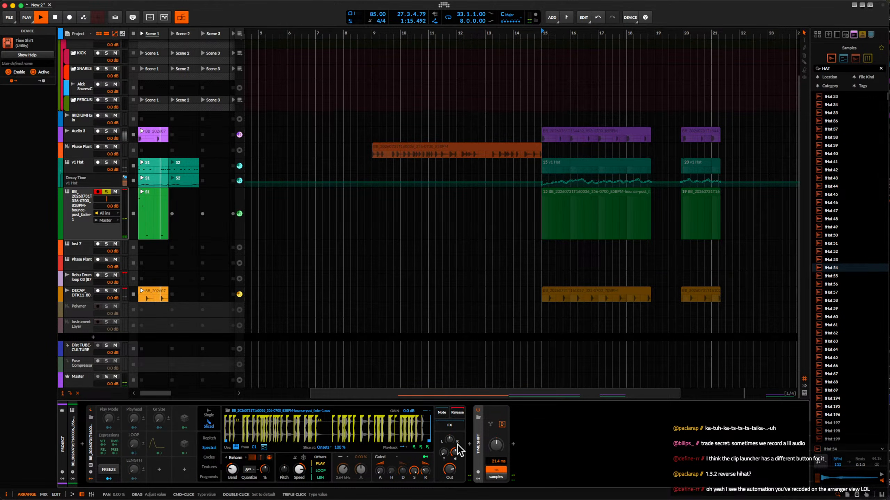
Insert the Comb device between the Sampler and Time Shift.
left_click(473, 447)
type("comb")
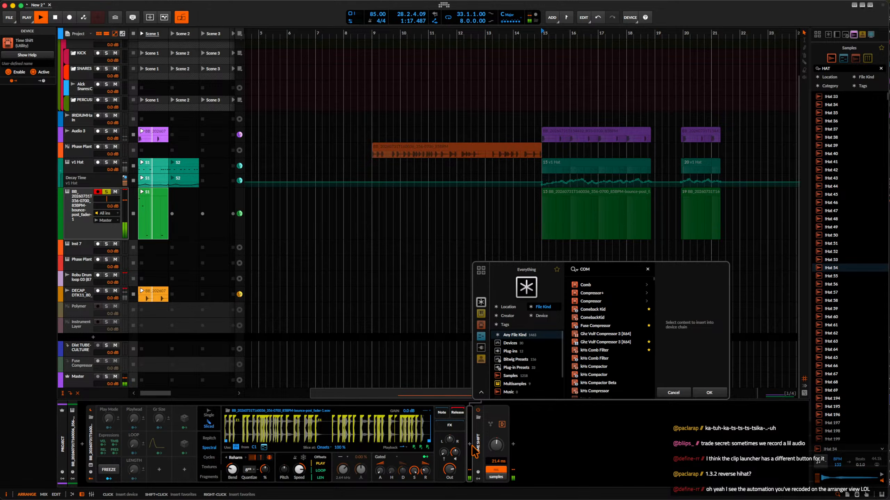
left_click(589, 294)
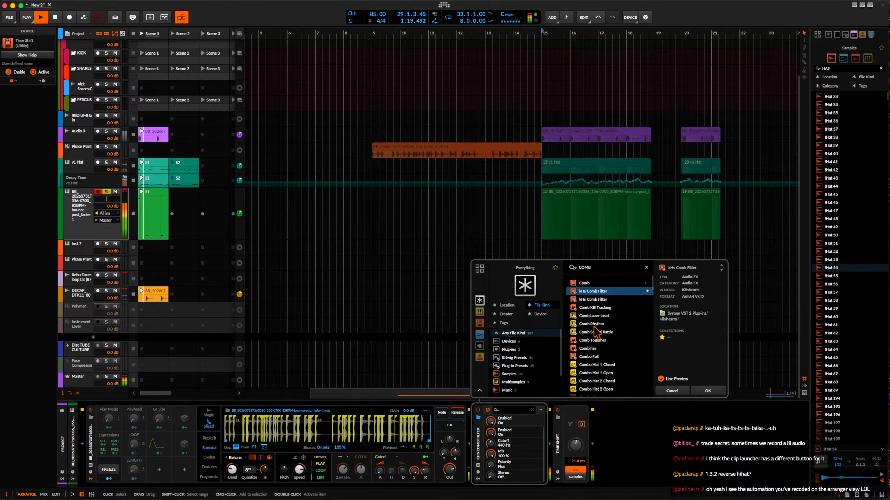
key("Up")
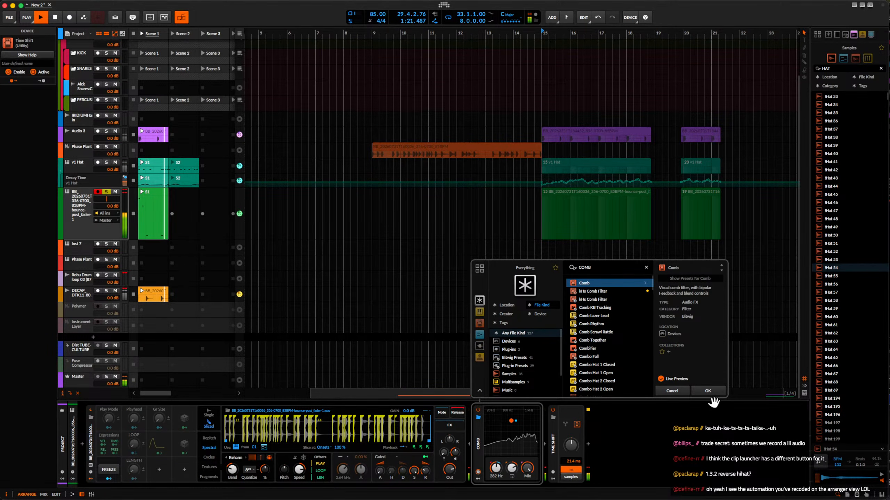
left_click(708, 391)
Set the Sampler's slice playback mode to Ping-pong looping.
left_click(545, 444)
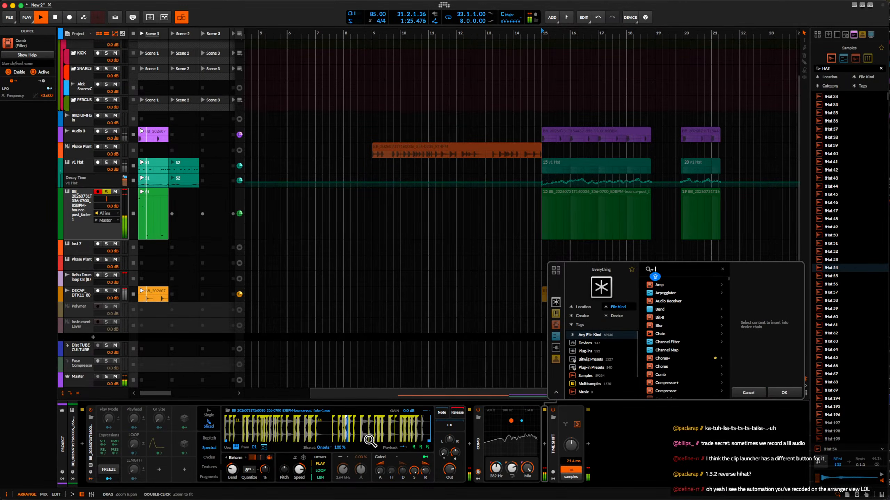
left_click(402, 449)
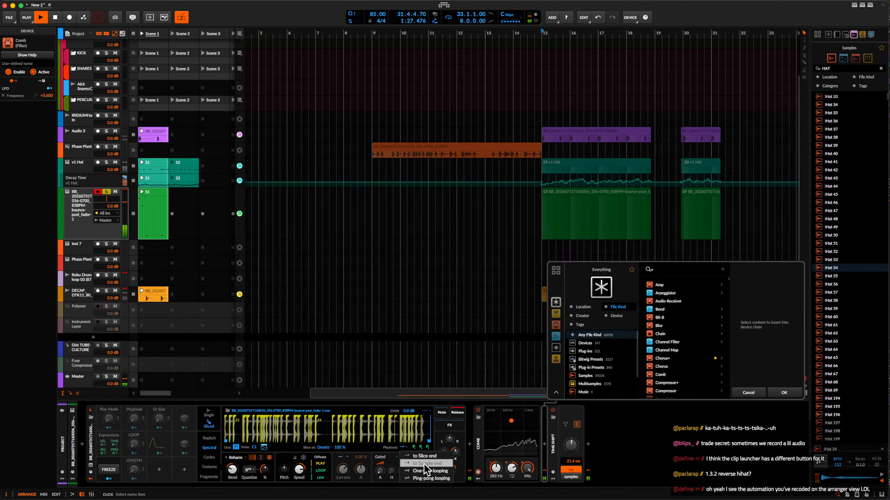
left_click(431, 478)
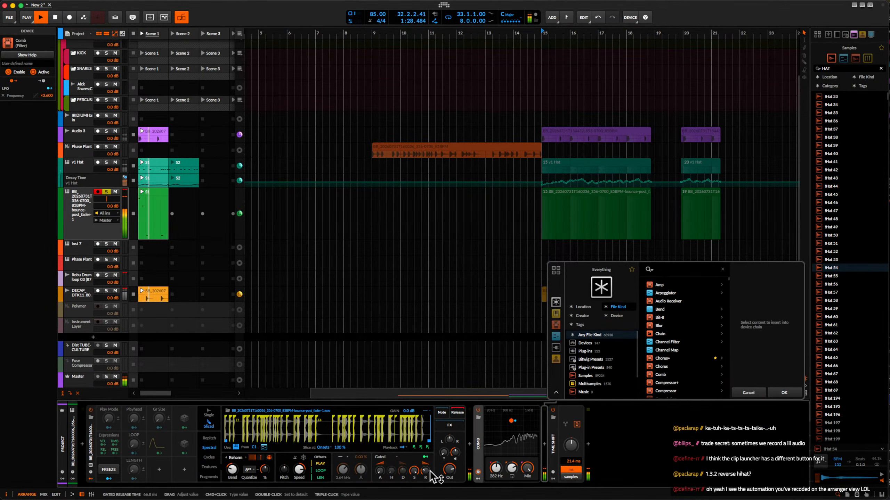
left_click(403, 448)
left_click(427, 479)
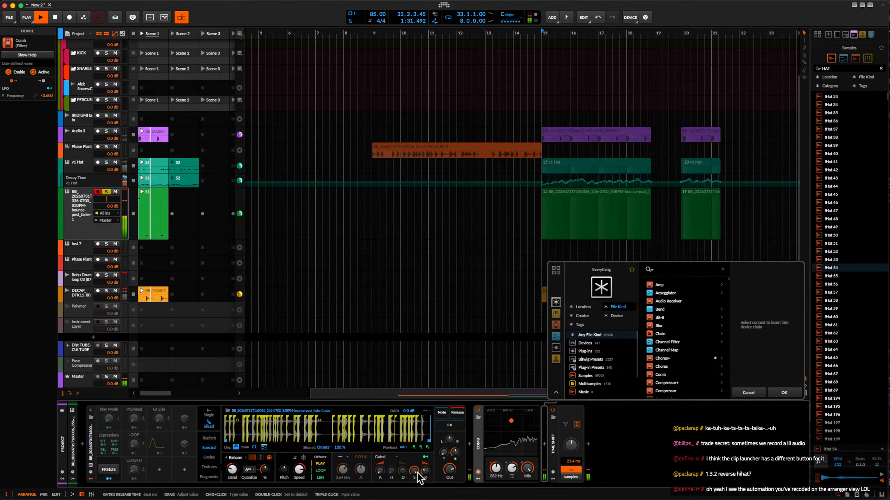
Readjust the Sampler's Speed, Bend and Quantize, and switch the spectral algorithm back to Pure.
left_click_drag(302, 470, 302, 483)
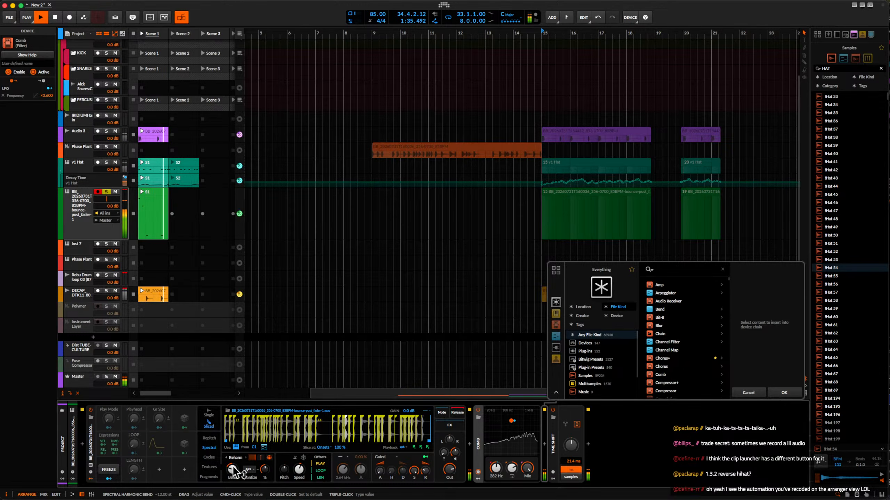
left_click_drag(232, 469, 232, 478)
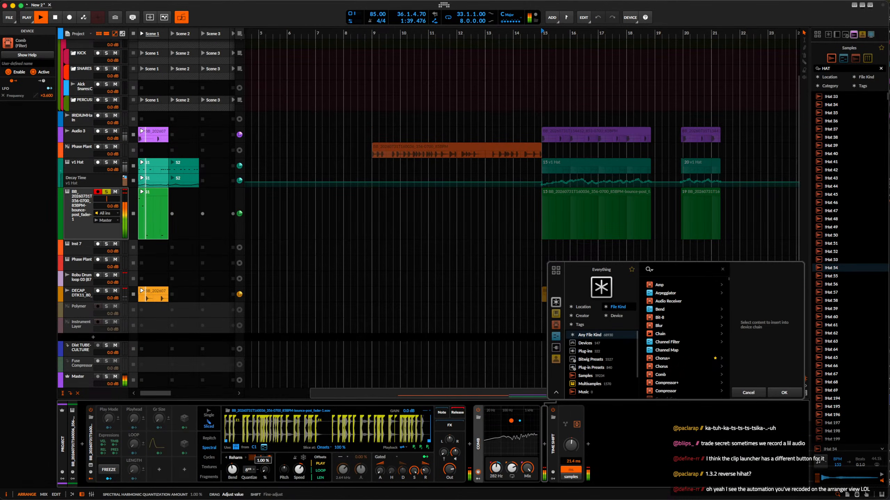
left_click(252, 470)
left_click(251, 475)
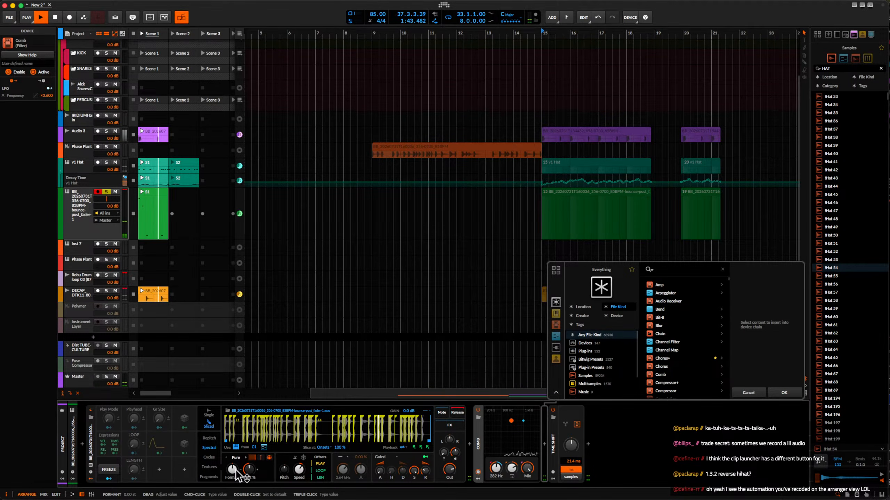
Set the Sampler's slice playback to run to Sample end and adjust its Pitch.
left_click(405, 448)
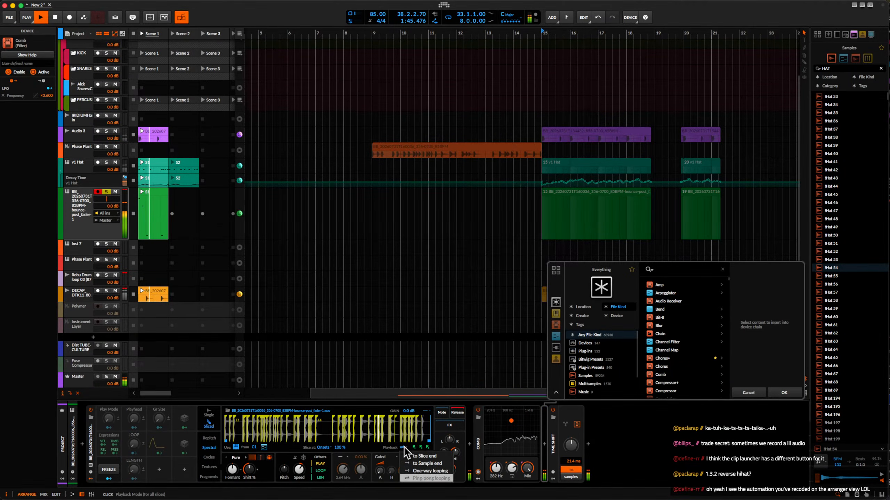
left_click(428, 464)
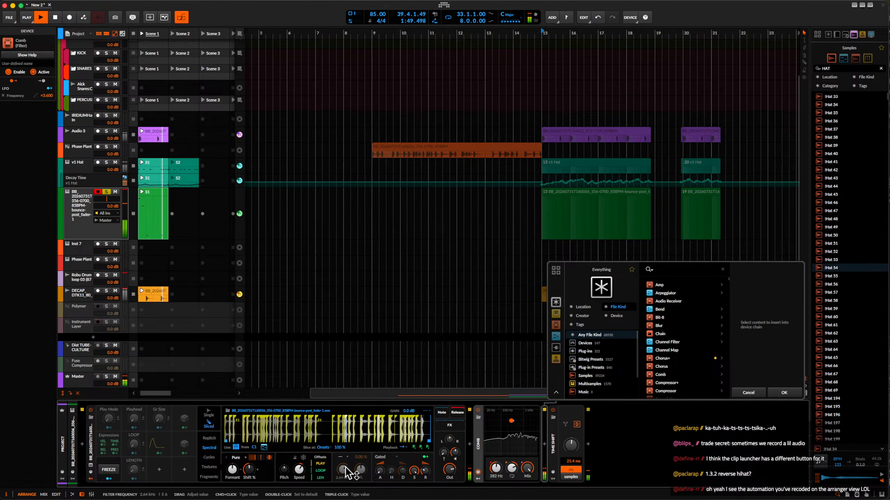
left_click_drag(284, 469, 285, 464)
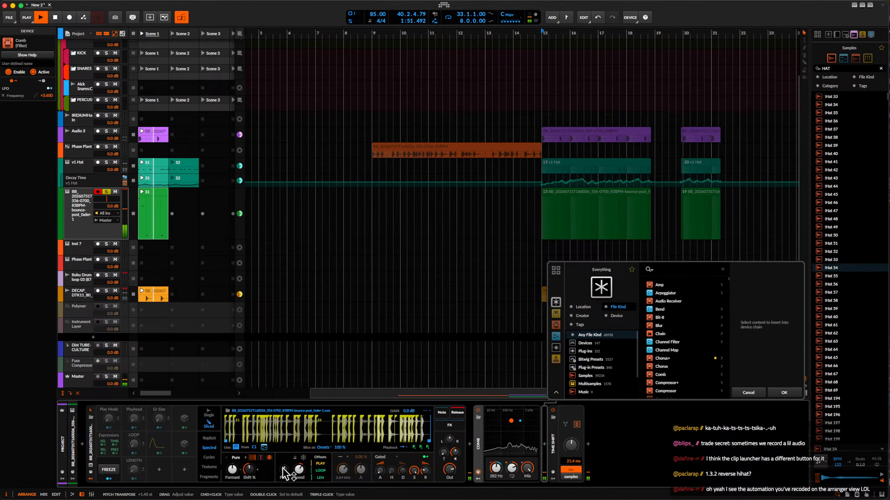
Insert the Blur device between Comb and Time Shift on the sliced-sampler track.
left_click(544, 444)
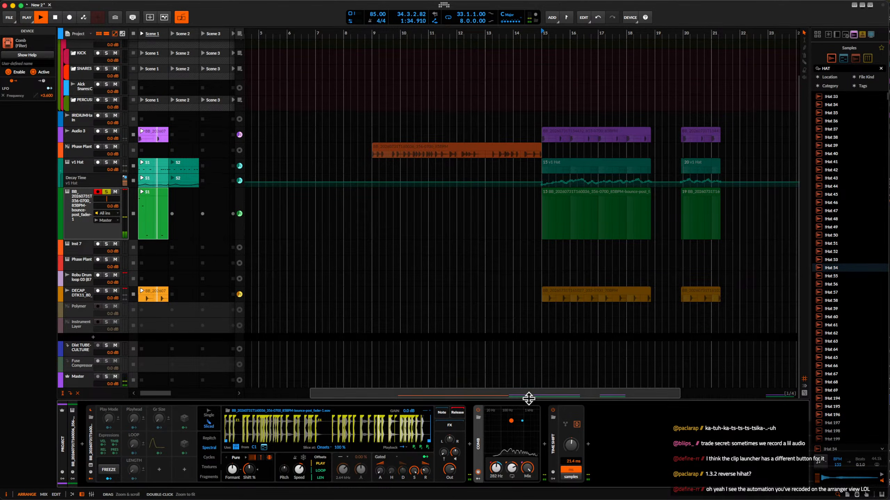
left_click(545, 445)
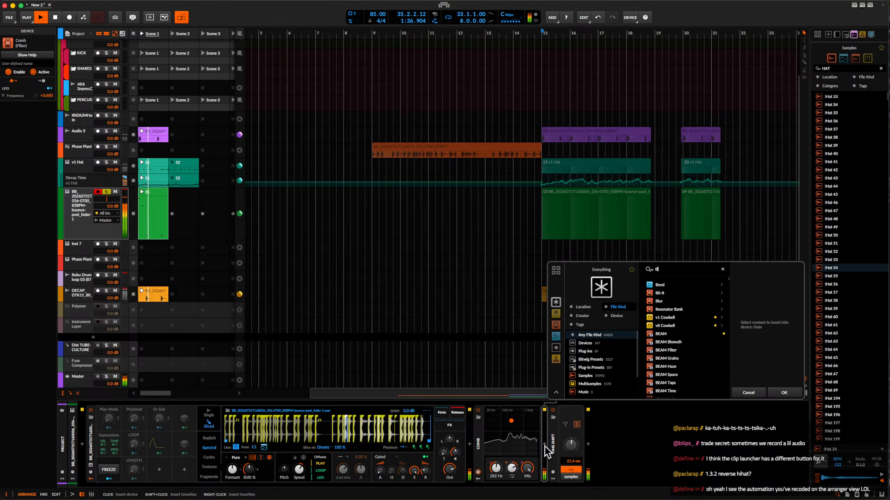
left_click(656, 286)
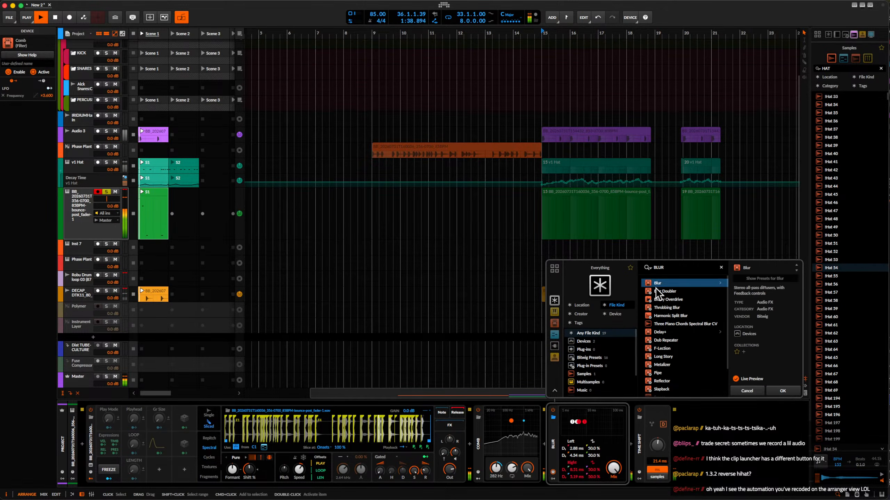
left_click(780, 390)
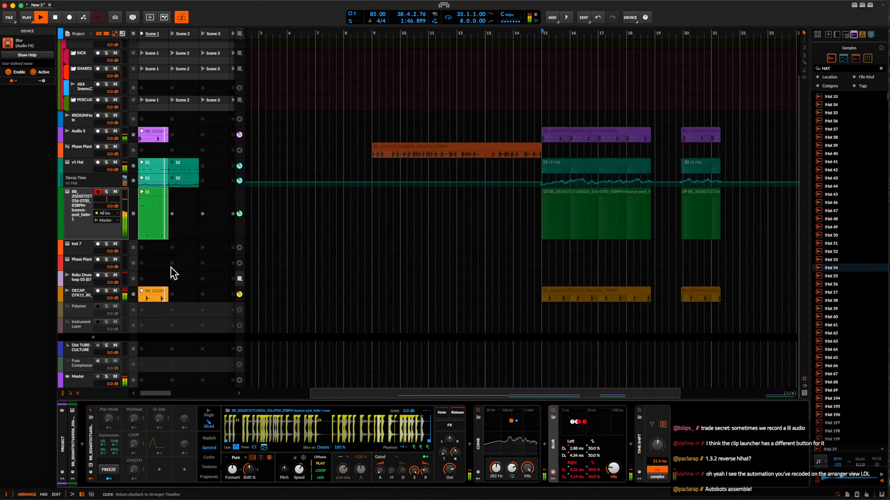
Try a different Sampler Pitch and reset it to its default.
left_click(84, 224)
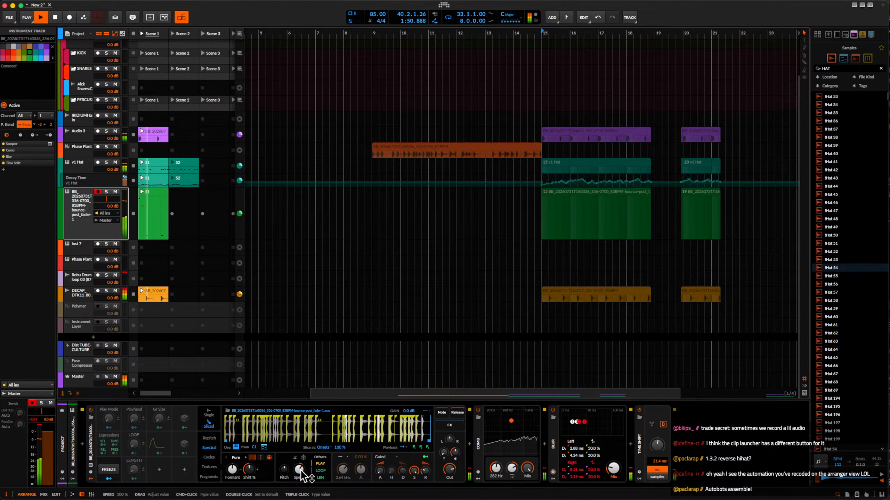
left_click_drag(285, 470, 285, 463)
double_click(285, 471)
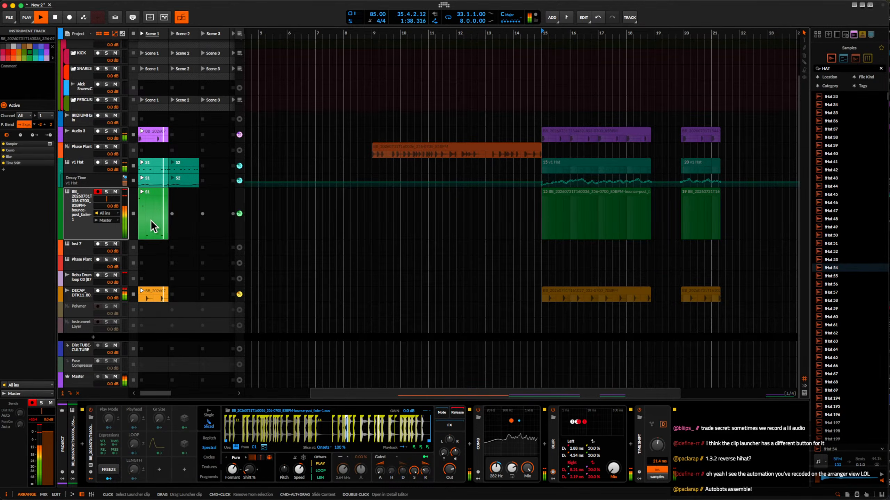
Stop playback, show the Blur Mix automation lane for the sampler track, and open its Scene 1 clip for editing.
key("space")
left_click(61, 239)
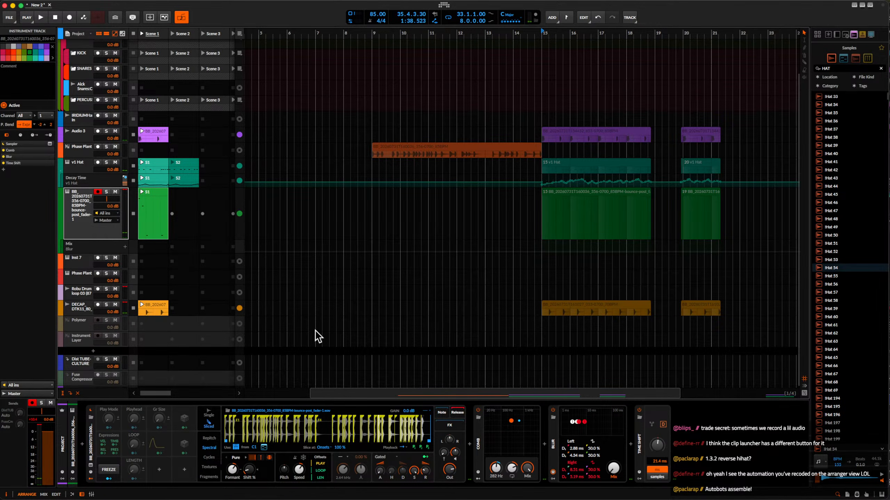
double_click(156, 246)
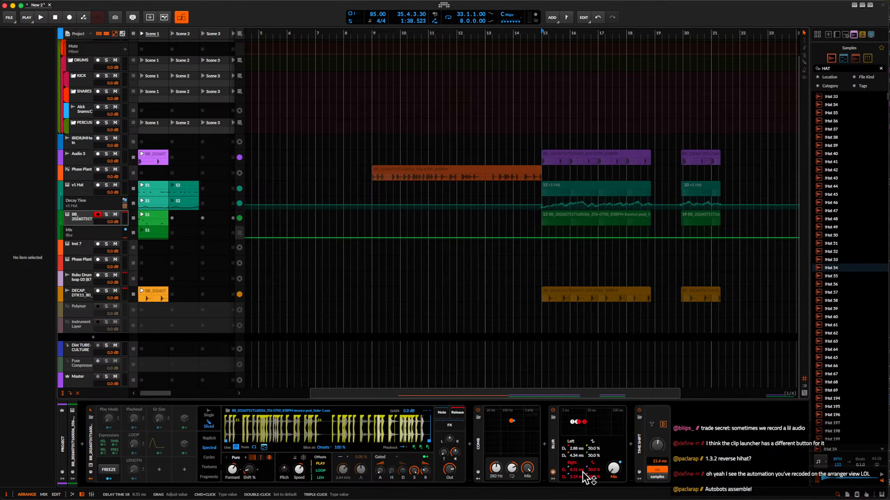
double_click(150, 230)
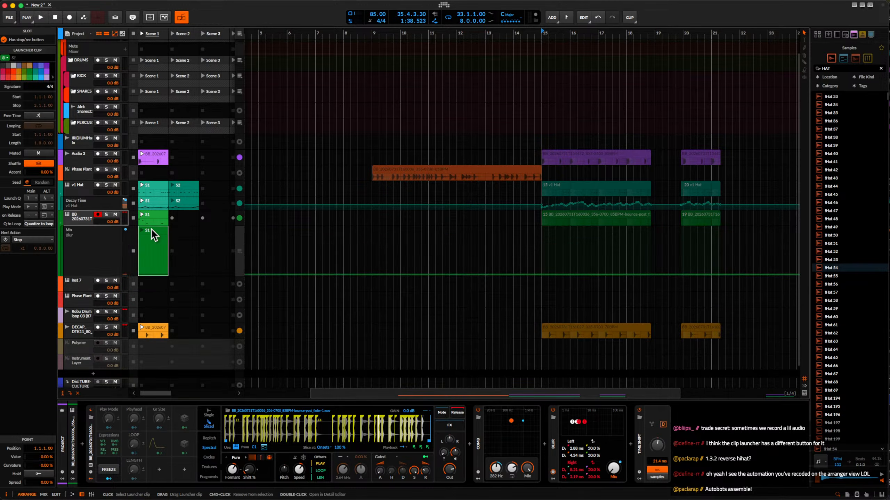
Shape the clip's Blur Mix automation: a 99.7 % peak near the start, then a ramp from 1.2 to 84.6 %, dropping to 0 % at 1.4.
left_click(276, 476)
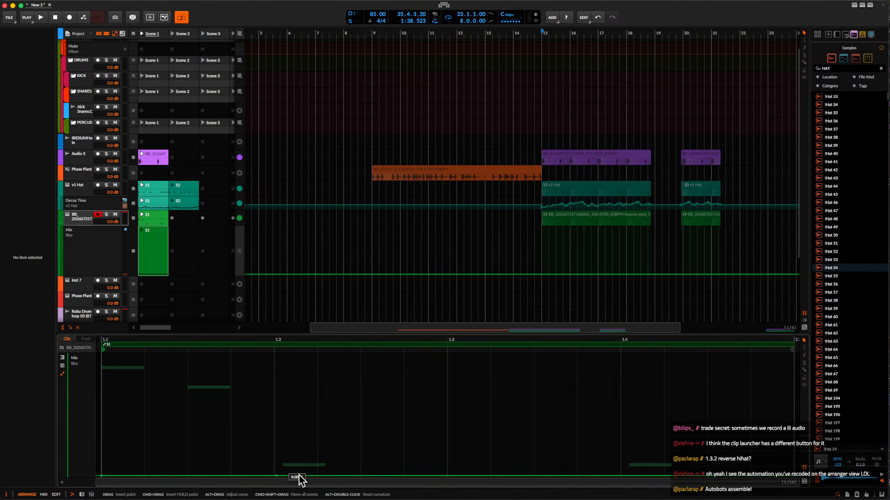
left_click_drag(348, 475, 348, 373)
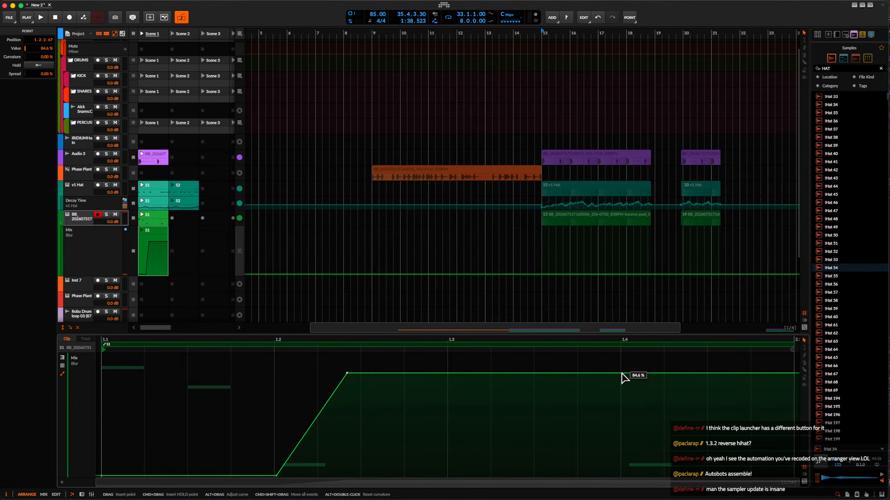
left_click_drag(631, 374, 629, 475)
scroll(524, 416, "down", 6)
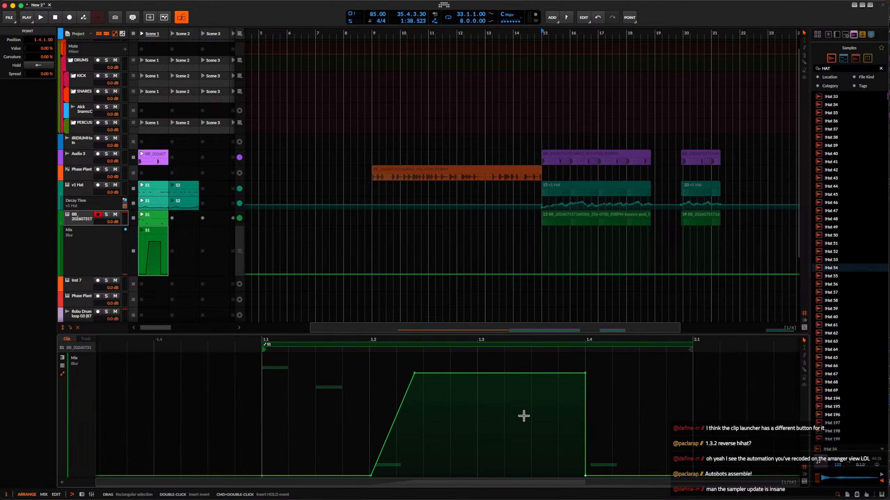
scroll(469, 389, "up", 3)
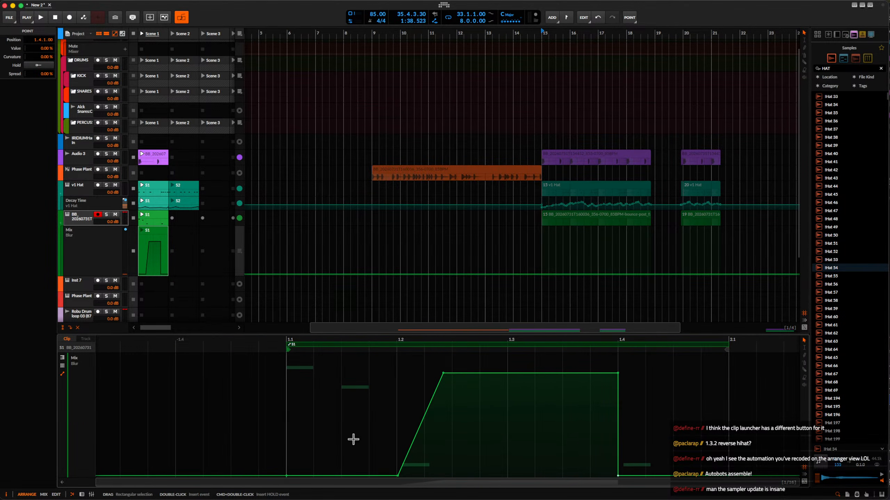
left_click_drag(324, 476, 296, 355)
key("space")
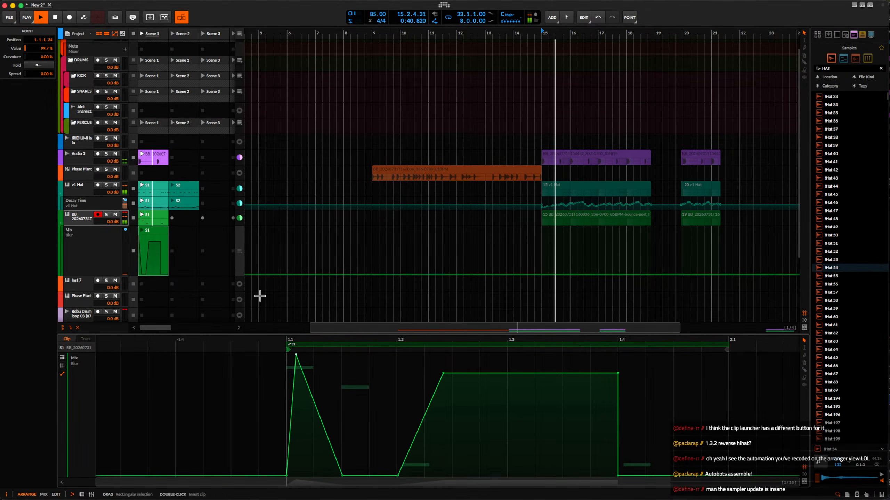
Duplicate the sampler track's Scene 1 clip into its Scene 2 slot, open the copy, and launch Scene 2.
left_click(75, 216)
left_click(156, 220)
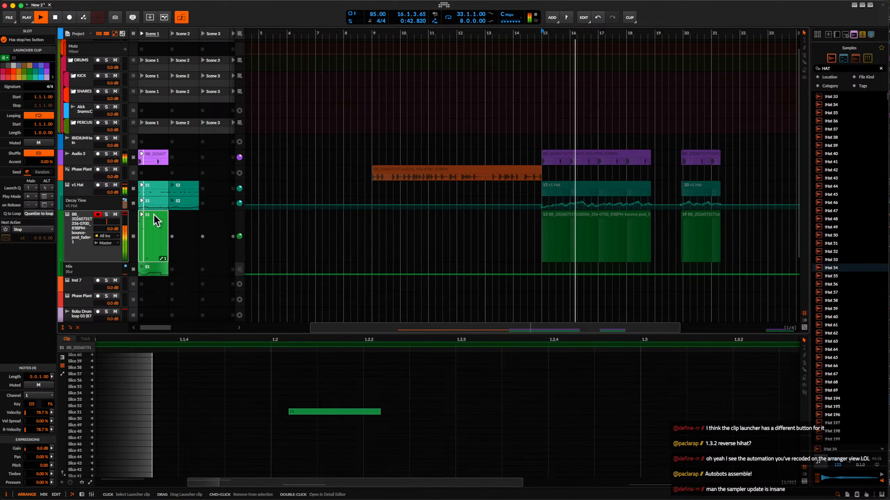
left_click_drag(153, 216, 181, 236)
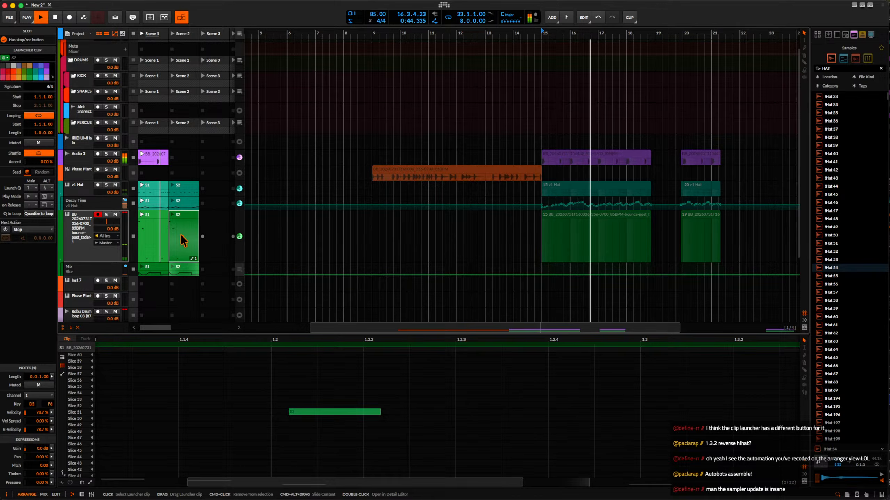
double_click(180, 215)
scroll(195, 421, "down", 3)
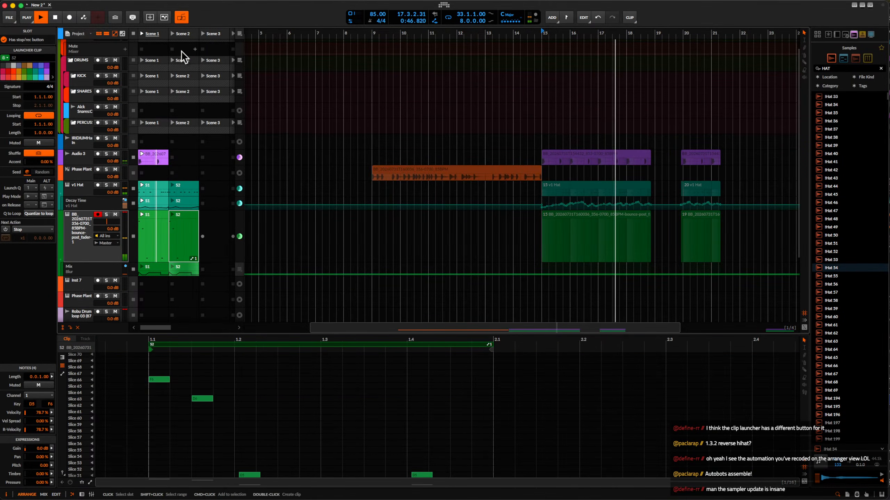
left_click(174, 33)
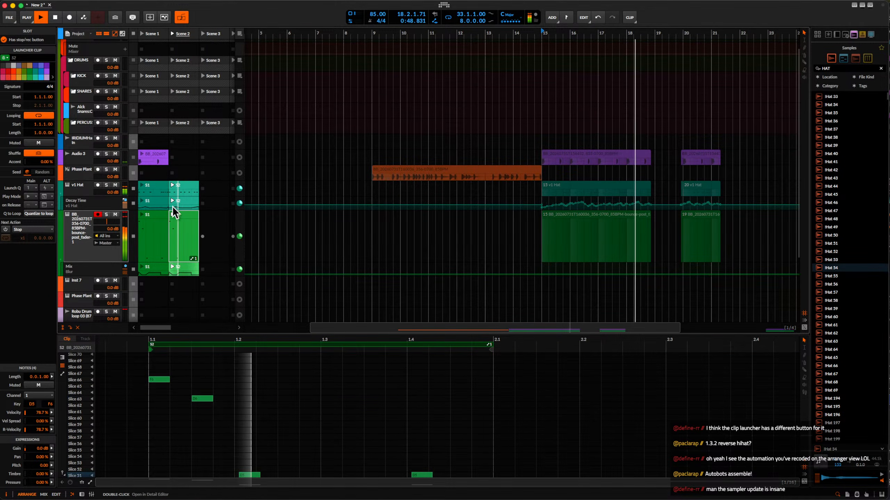
Add a sixteenth-long note on Slice 51 at 1.2.4 in the Scene 2 sampler clip and play it back.
key("space")
scroll(268, 409, "up", 3)
scroll(267, 409, "down", 2)
key("space")
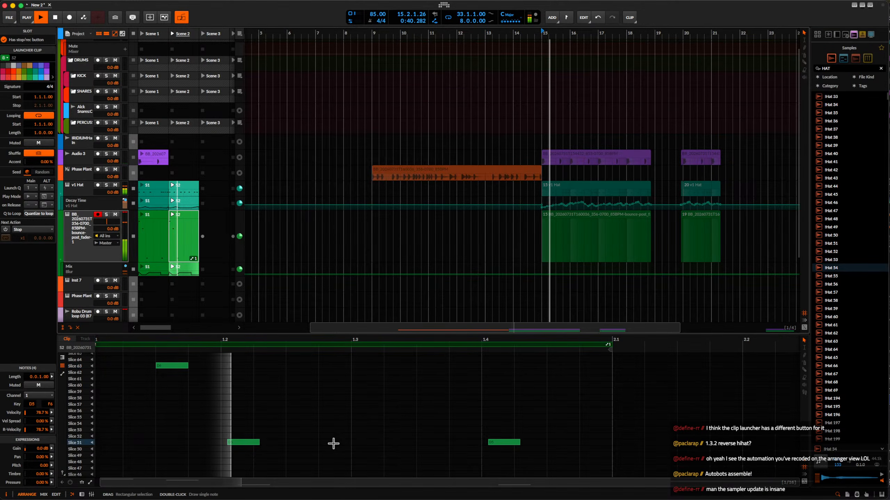
key("space")
double_click(322, 442)
scroll(323, 443, "up", 2)
left_click_drag(323, 443, 367, 442)
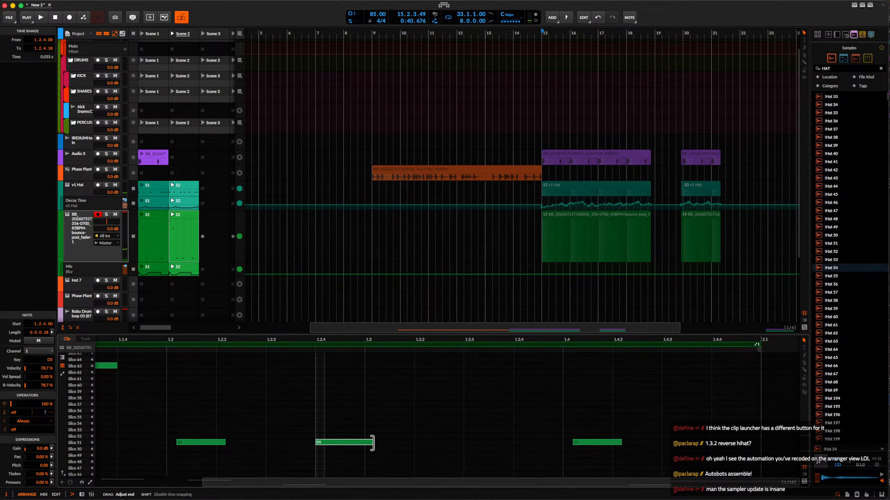
scroll(366, 443, "down", 2)
key("space")
scroll(360, 443, "up", 2)
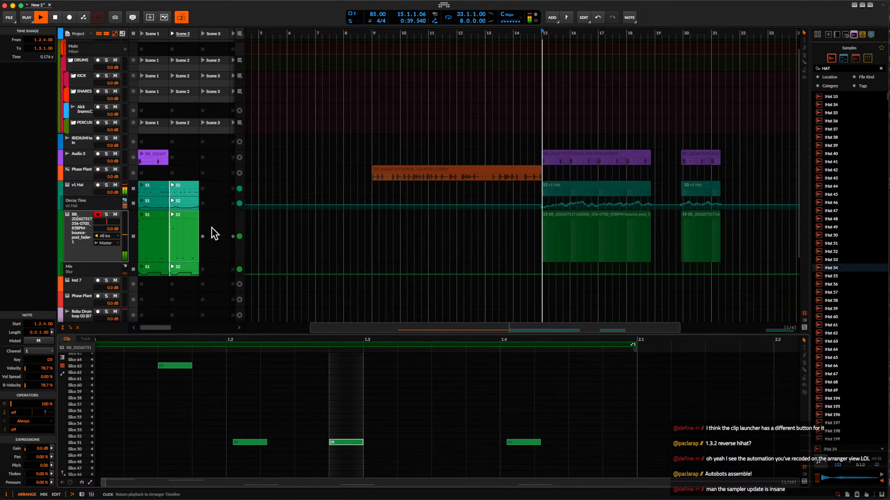
Move the new note at 1.2.4 in the Scene 2 clip up to Slice 58.
double_click(84, 234)
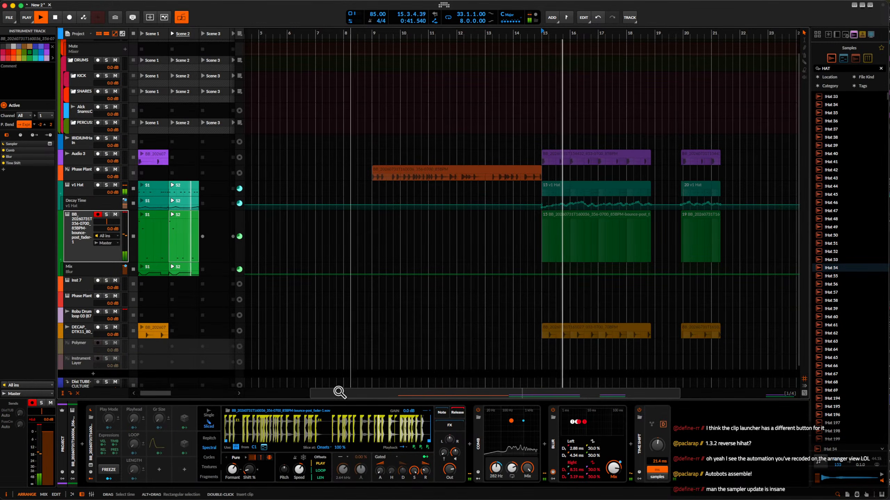
double_click(180, 226)
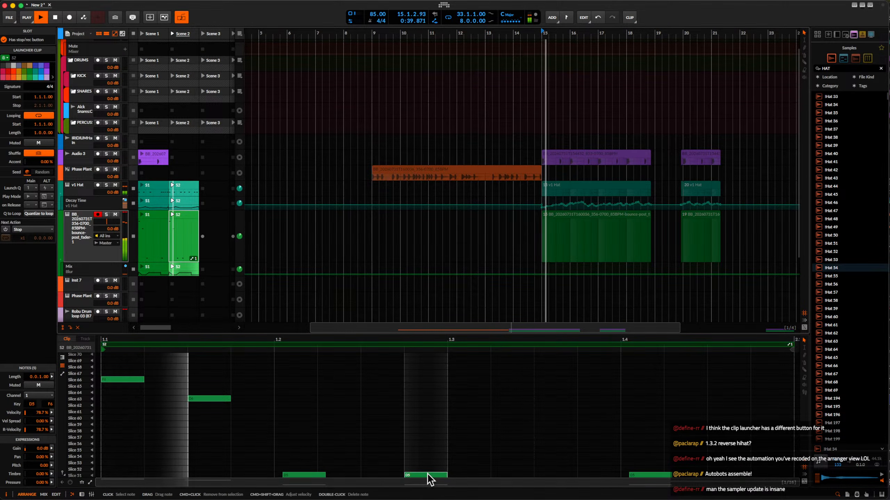
left_click(430, 476)
scroll(430, 477, "down", 5)
key("Up")
key("Up")
key("Up")
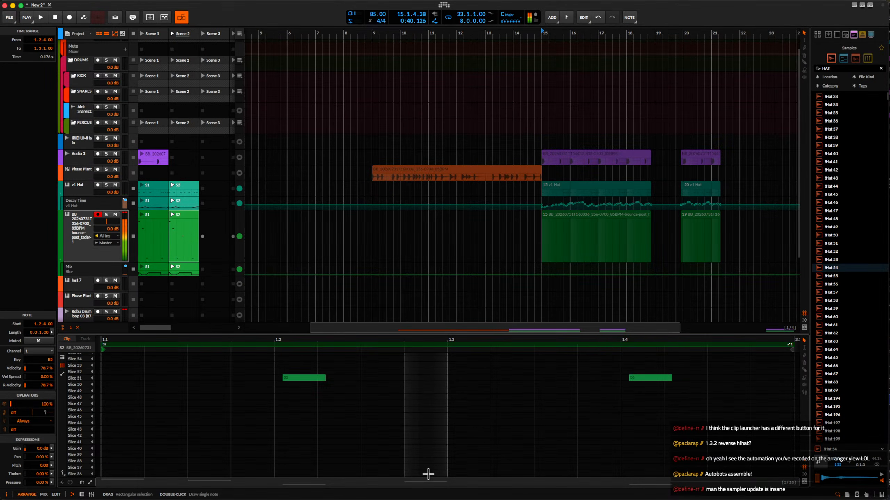
scroll(427, 420, "up", 4)
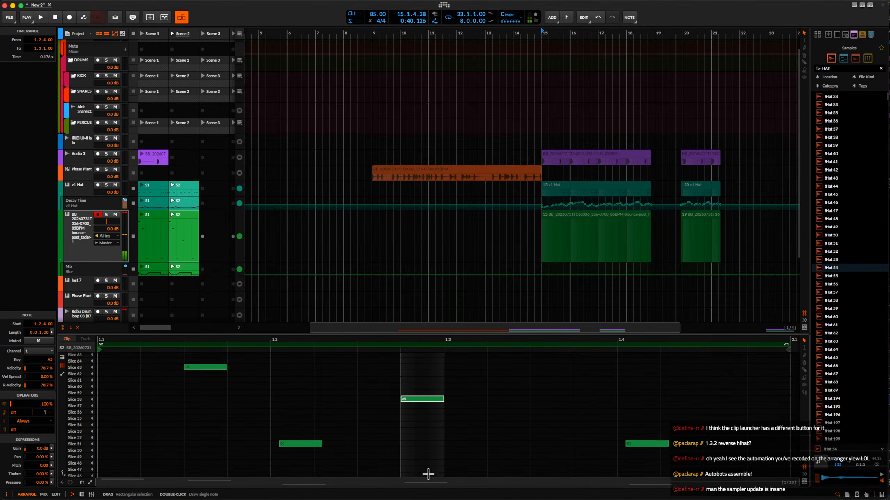
Add another sixteenth-long note on Slice 60, starting slightly late at 1.3.1.23, and play the clip.
double_click(465, 422)
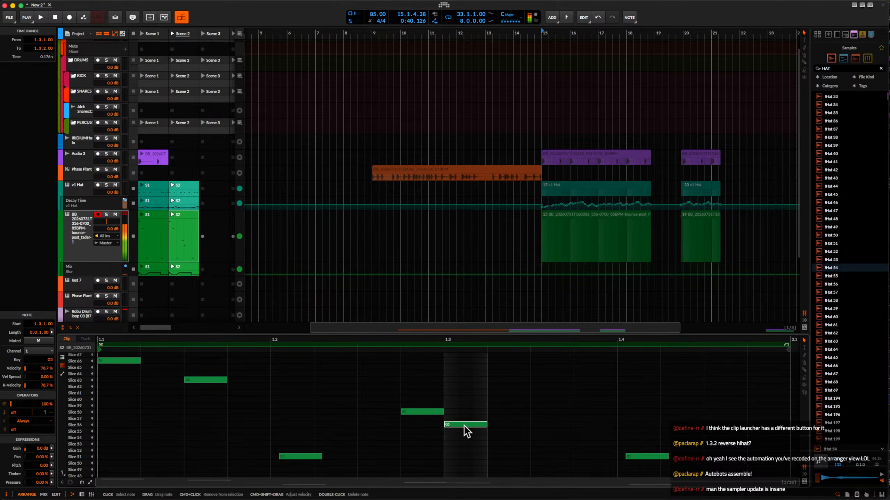
left_click_drag(466, 424, 461, 402)
scroll(461, 402, "up", 3)
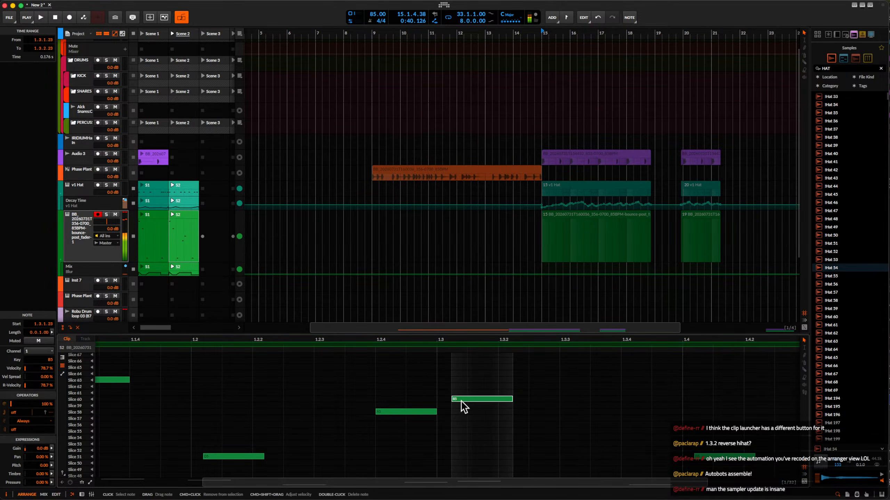
scroll(462, 402, "down", 3)
key("space")
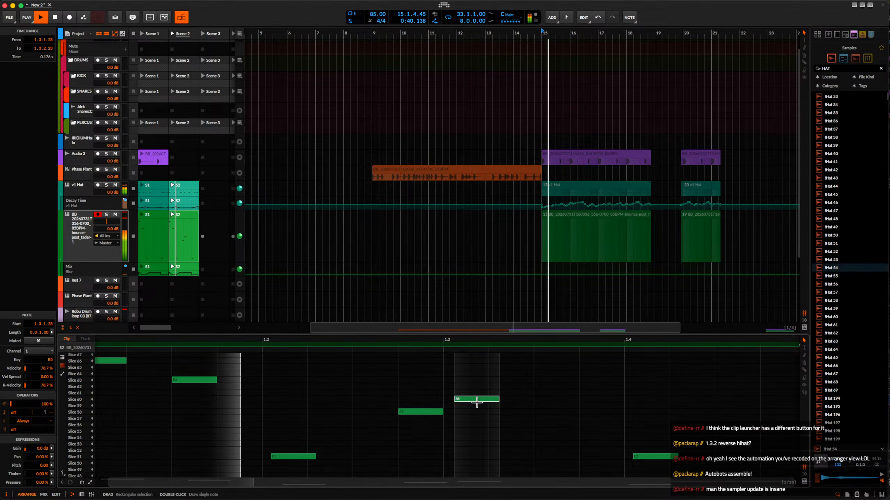
Audition other slices for the note at 1.3.1.23, settle it on Slice 73 (C7), and play the clip.
key("space")
key("Up")
key("Up")
scroll(476, 402, "down", 2)
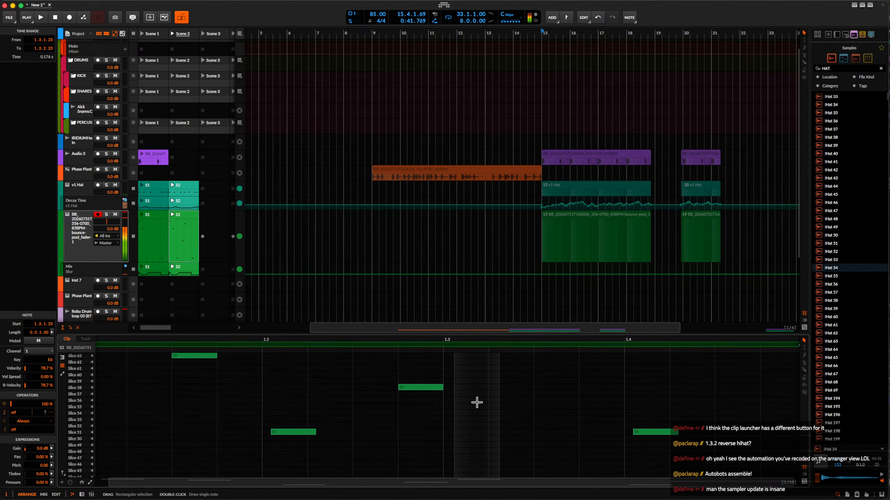
key("Up")
key("Up")
key("Up")
key("Up")
key("Up")
key("Up")
key("Up")
key("Up")
key("Up")
scroll(477, 402, "up", 4)
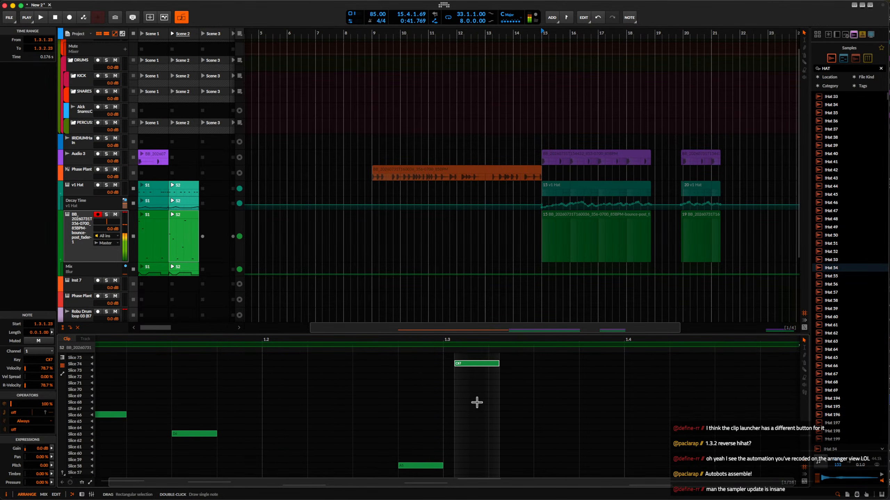
key("Up")
key("Down")
key("Down")
scroll(476, 403, "down", 1)
key("Down")
scroll(477, 402, "down", 1)
key("Up")
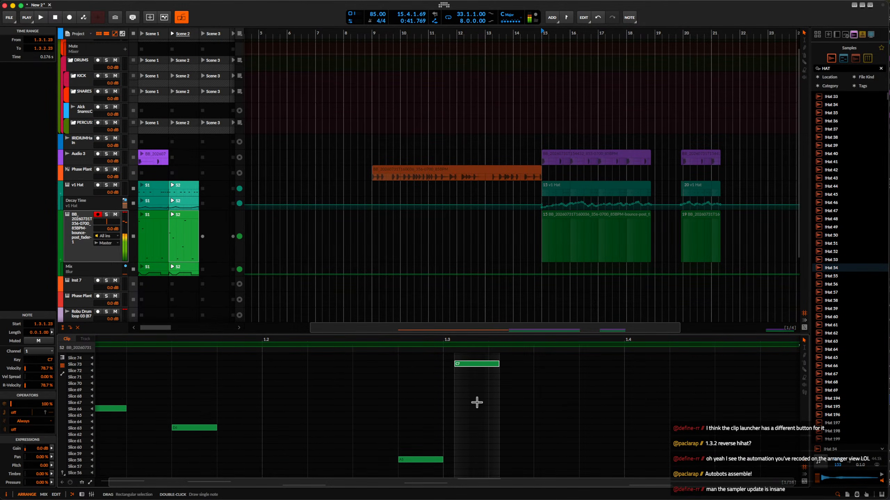
key("space")
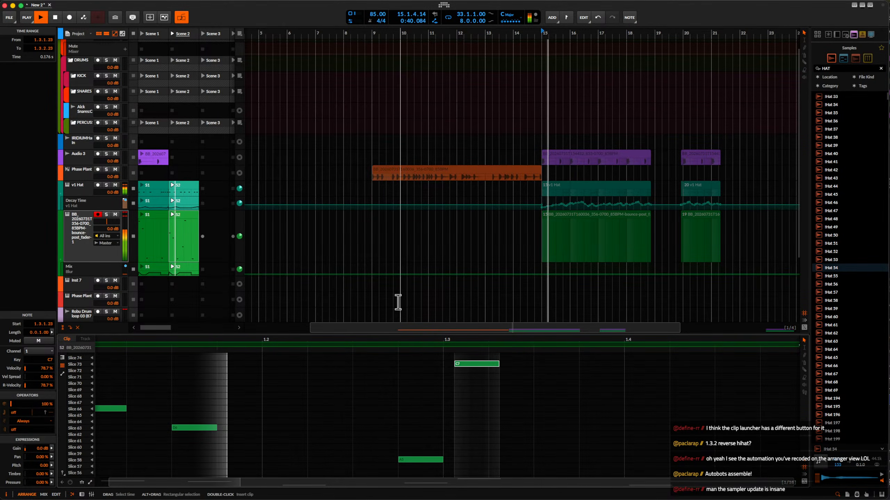
key("space")
left_click(191, 223)
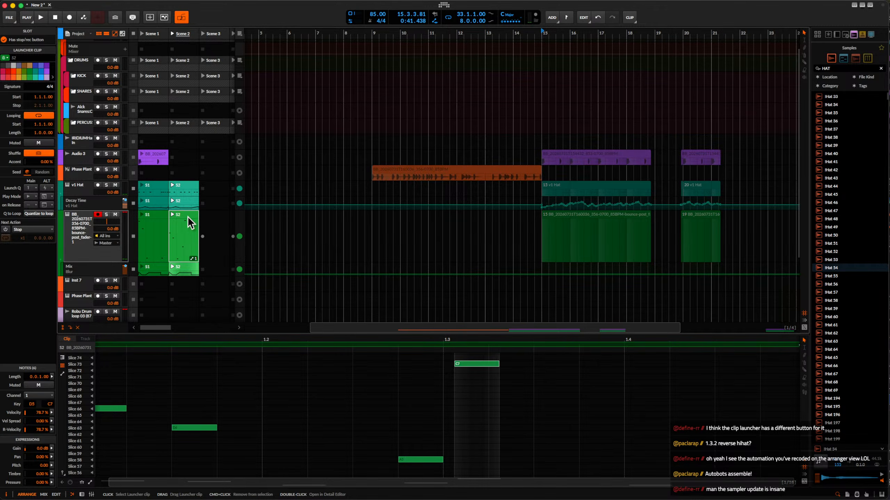
left_click(226, 237)
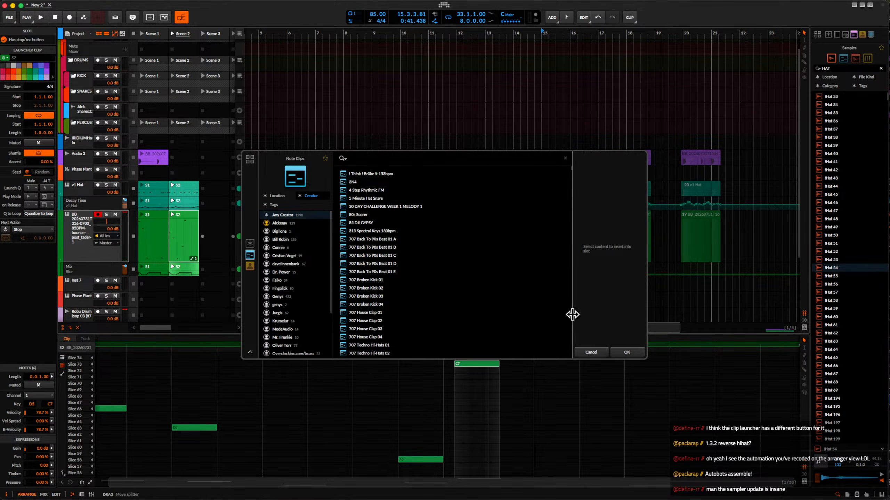
left_click(606, 352)
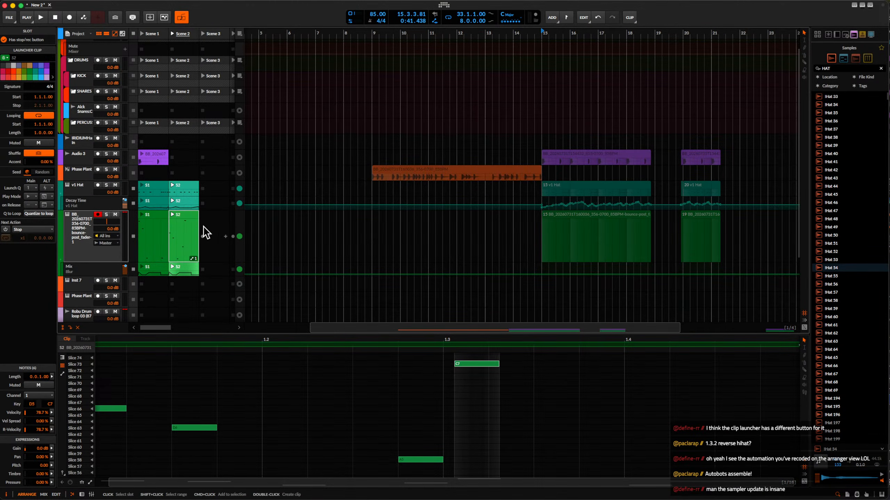
Bounce the Scene 2 sampler clip in place to audio and play it back.
key("super+b")
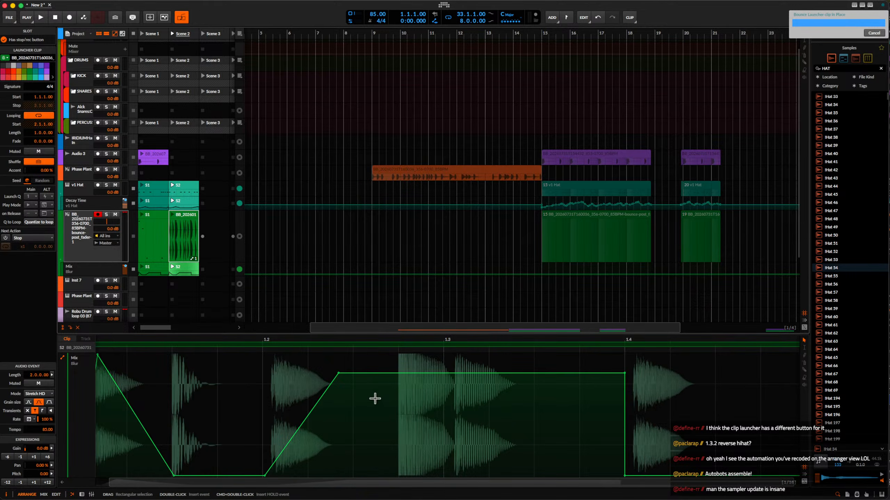
scroll(388, 401, "up", 1)
scroll(389, 402, "down", 6)
scroll(367, 400, "up", 1)
scroll(368, 400, "up", 3)
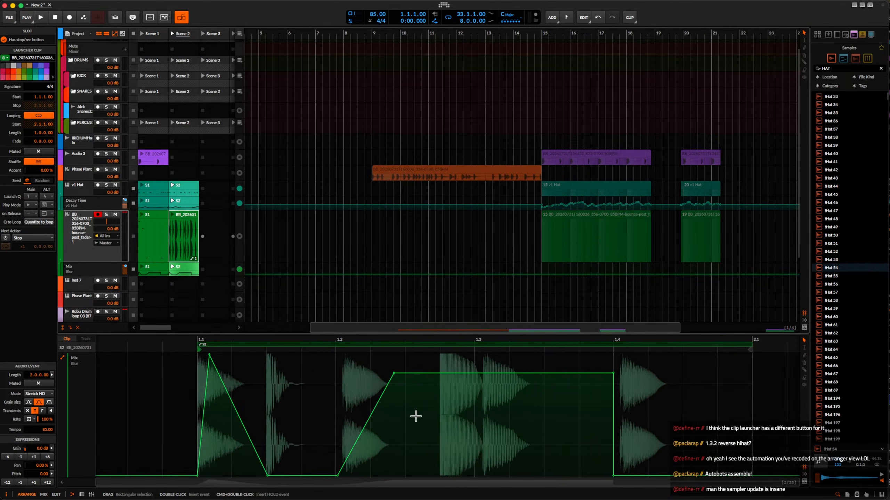
left_click(416, 417)
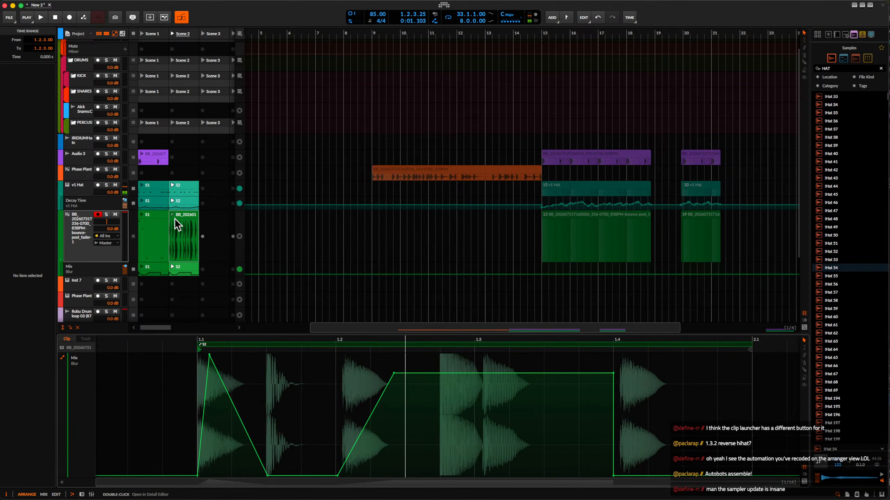
left_click(173, 216)
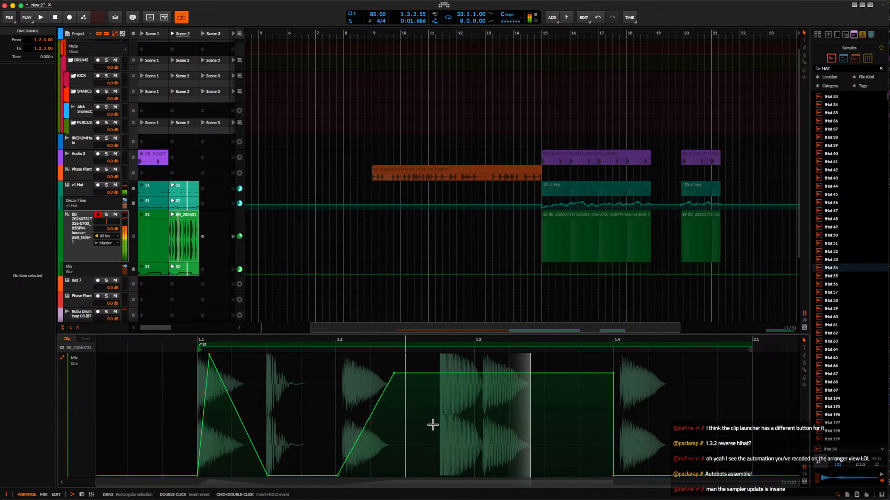
key("space")
left_click(440, 430)
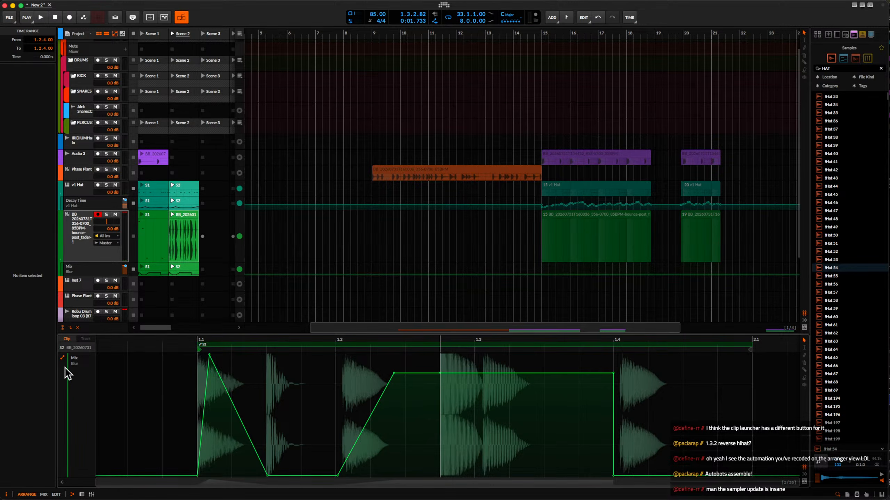
Split the bounced Scene 2 audio at 1.2.3.99 and 1.3.3.00, set that section's pitch to -12.00, and play it.
left_click(63, 484)
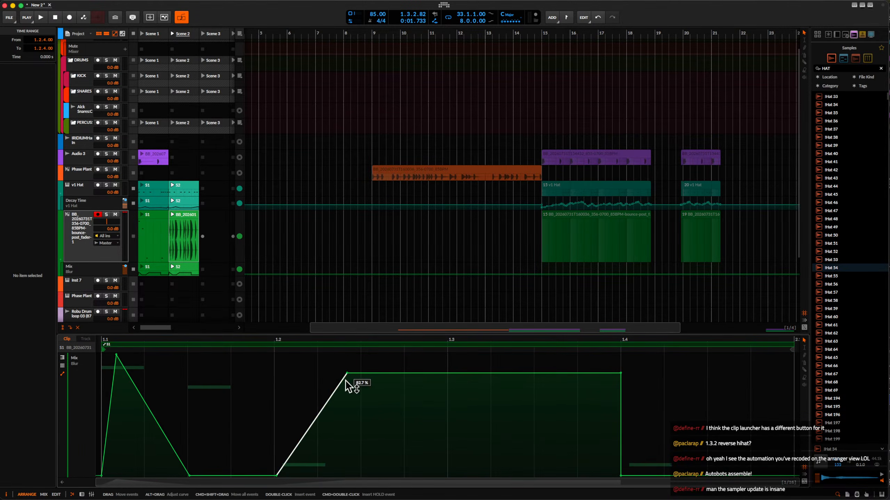
left_click(186, 219)
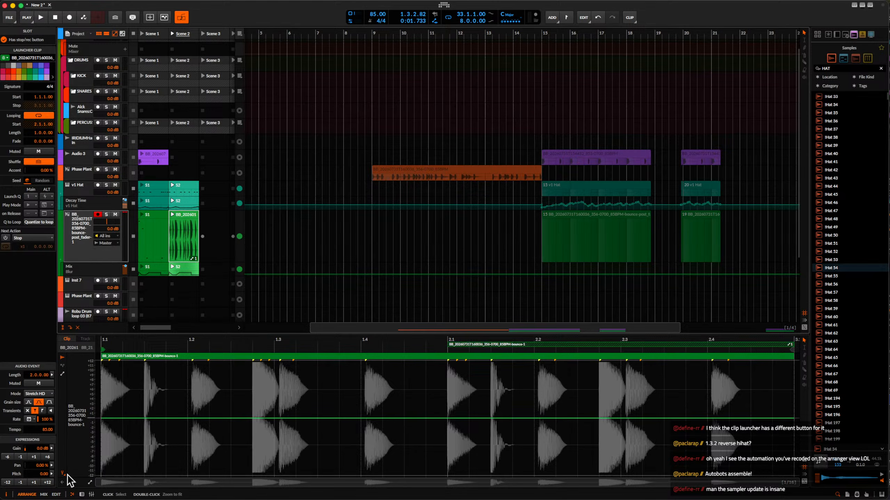
left_click(70, 481)
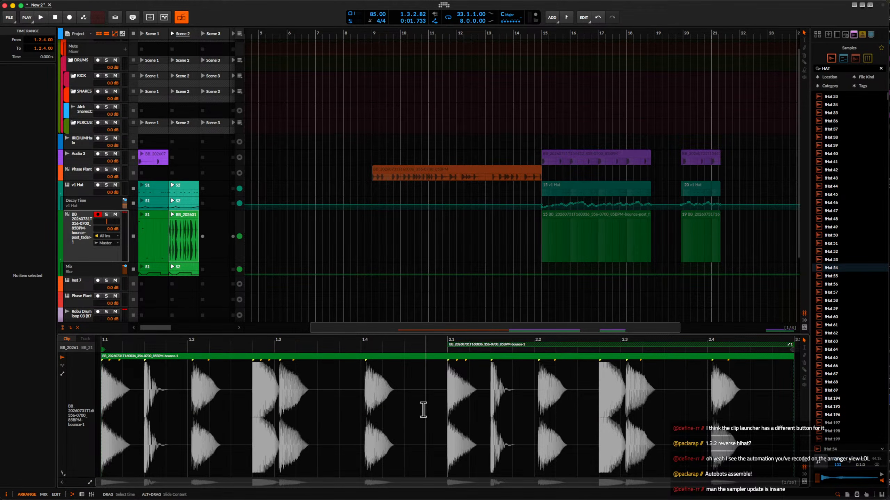
key("space")
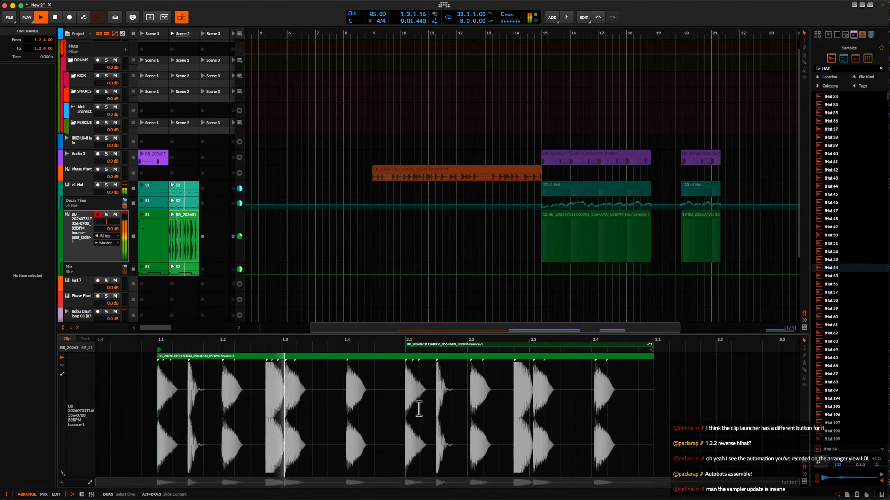
key("space")
key("super+e")
scroll(293, 410, "up", 5)
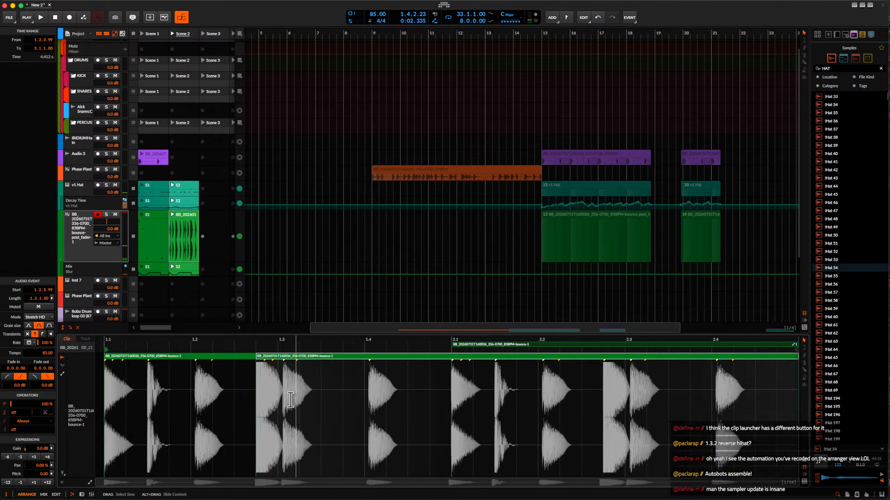
left_click(324, 410)
key("super+e")
left_click(289, 364)
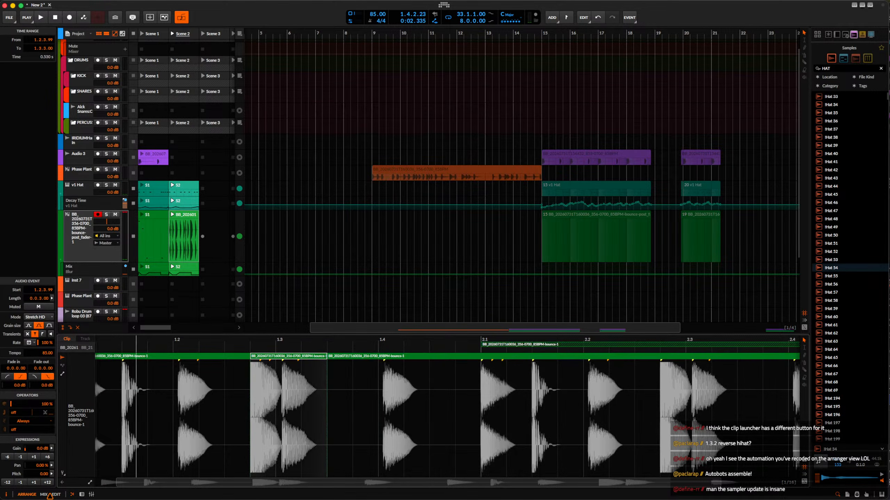
key("space")
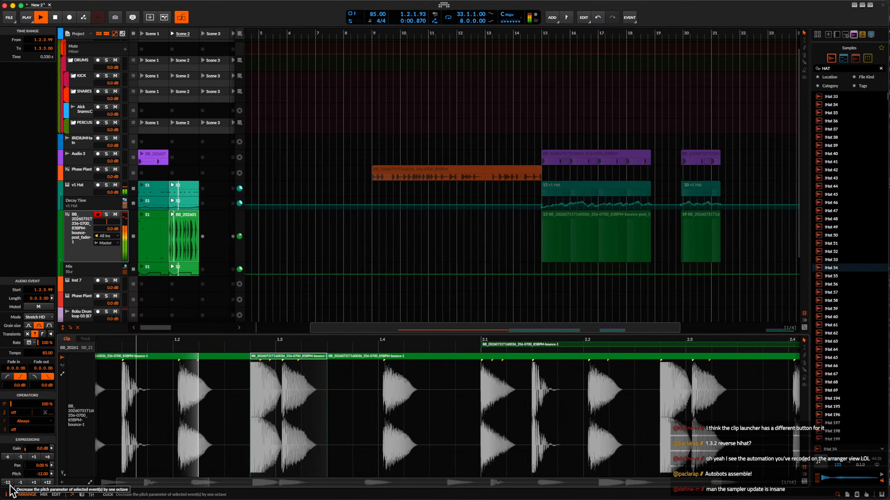
Copy the Scene 1 clips of Audio 3 and the DECAP synth loop track into Scene 2, moving the DECAP track directly below Audio 3.
double_click(80, 237)
left_click(159, 160)
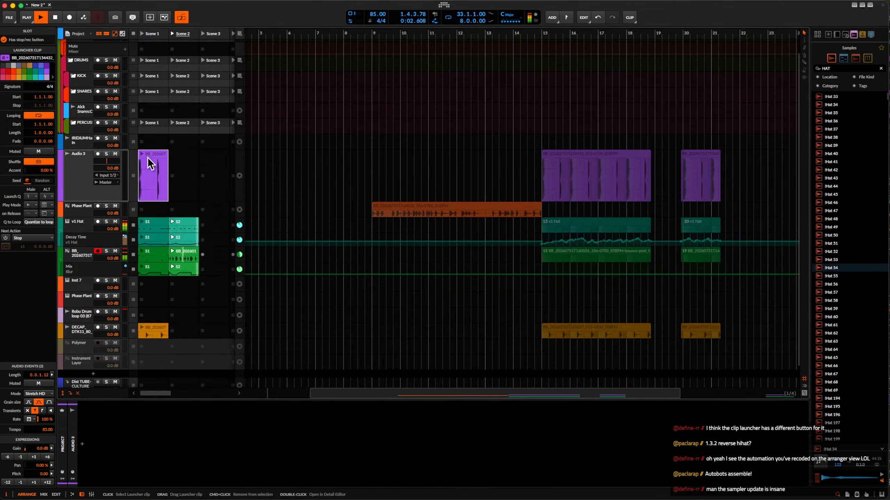
left_click_drag(164, 155, 174, 156)
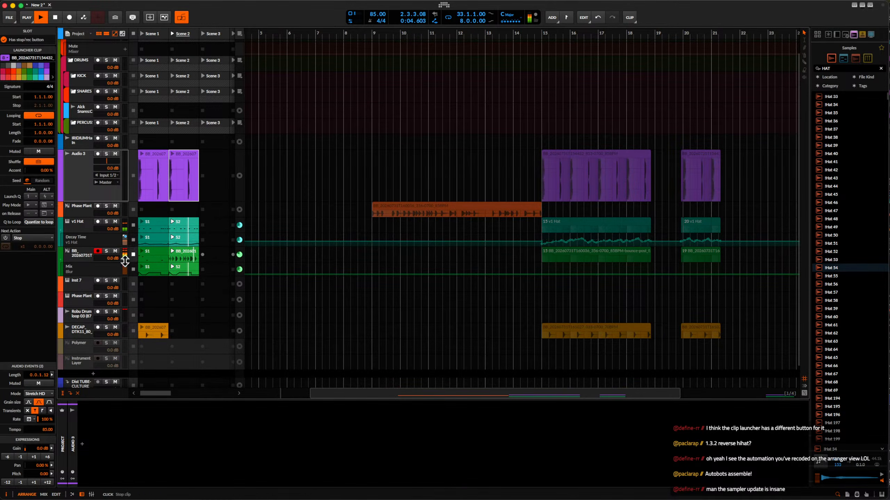
left_click_drag(73, 332, 74, 173)
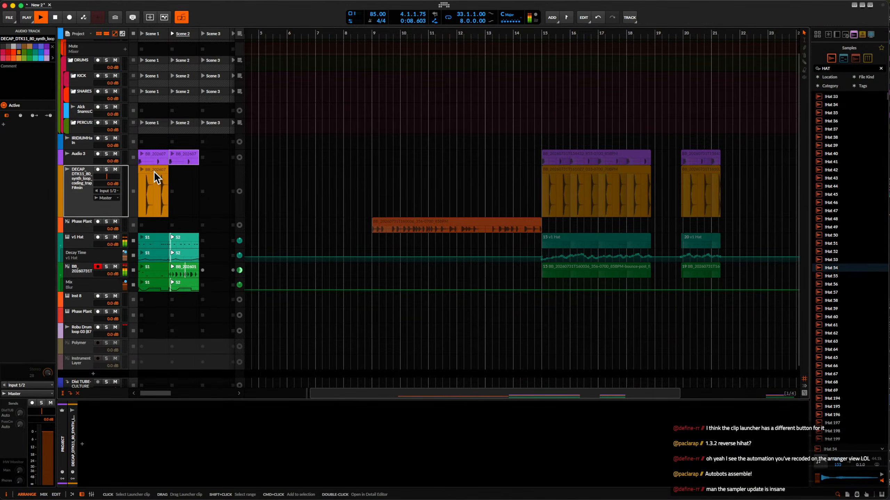
left_click_drag(154, 170, 187, 172)
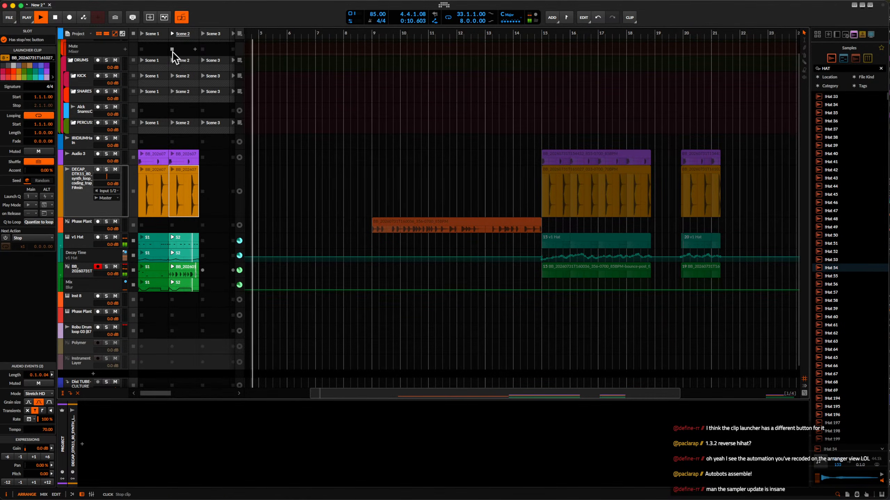
Play Scene 2, then Scene 1 and Scene 2 again to compare them.
key("space")
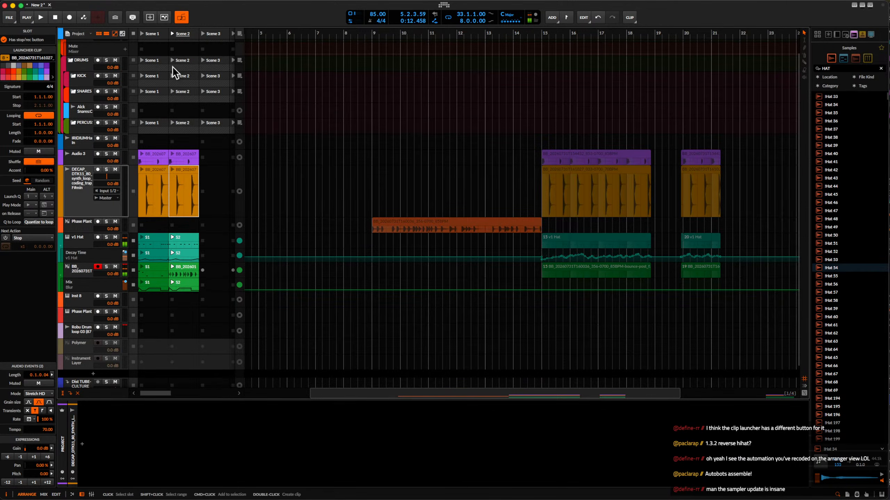
left_click(171, 33)
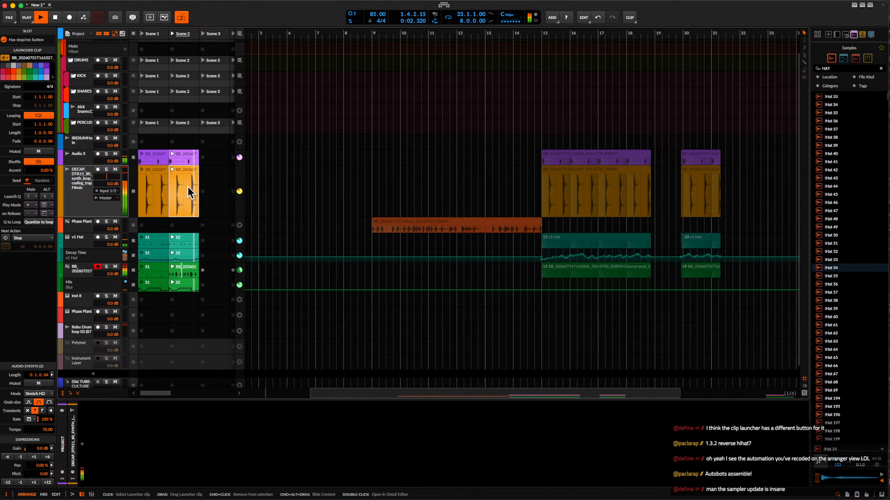
left_click(82, 180)
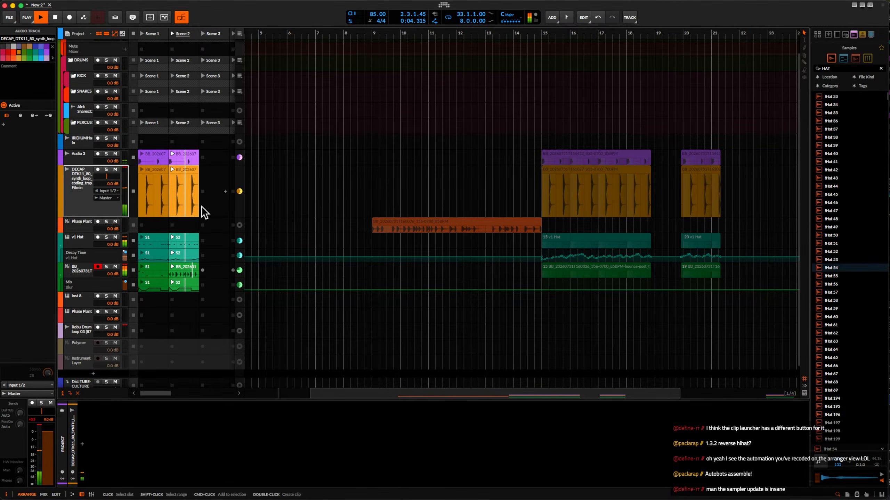
left_click(141, 35)
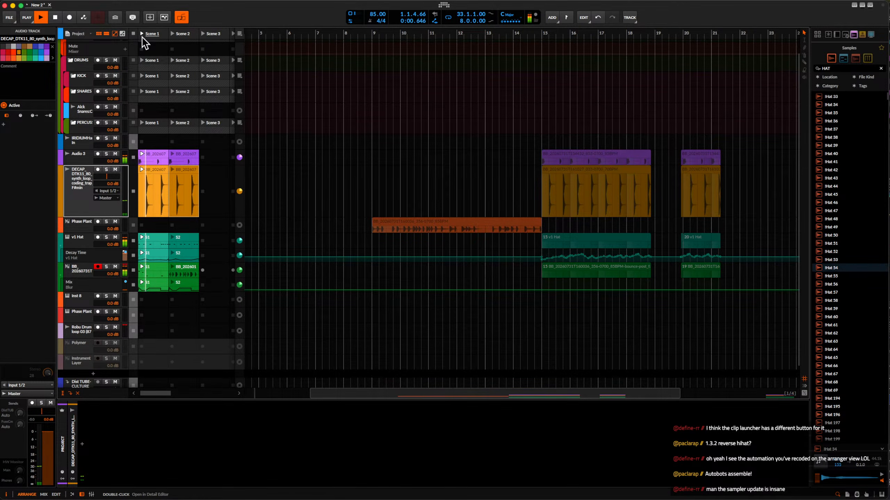
left_click(172, 33)
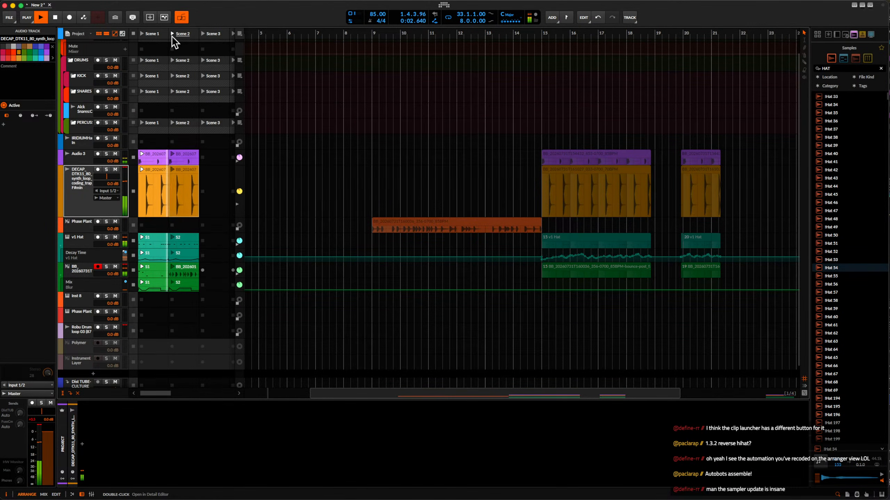
key("space")
Duplicate the first audio event in the DECAP track's Scene 2 clip to 1.2.4.00 and play Scene 2.
double_click(179, 170)
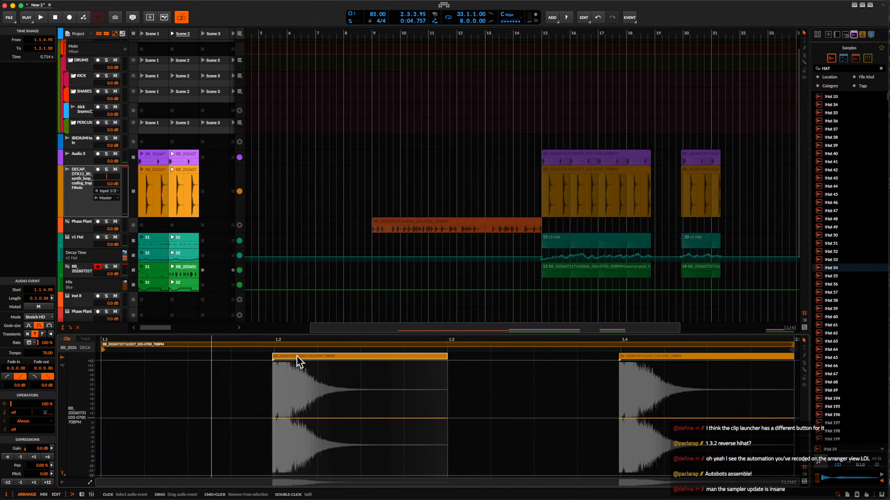
left_click_drag(296, 356, 409, 357)
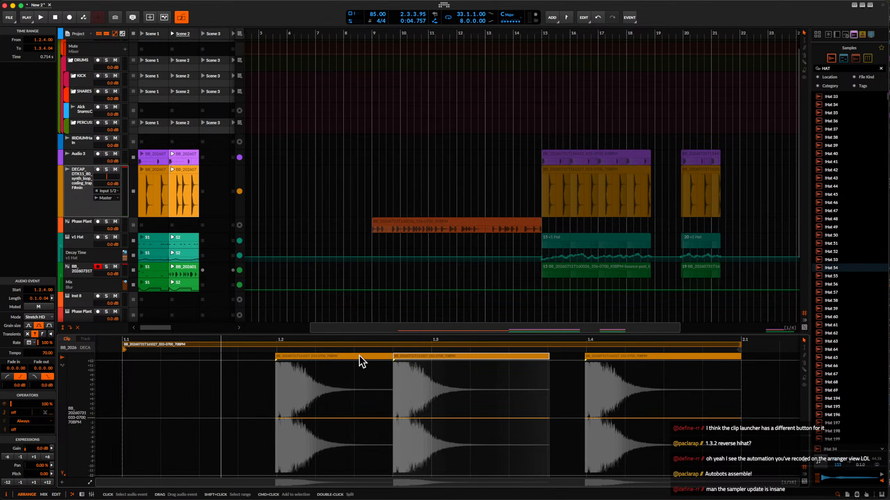
left_click(171, 33)
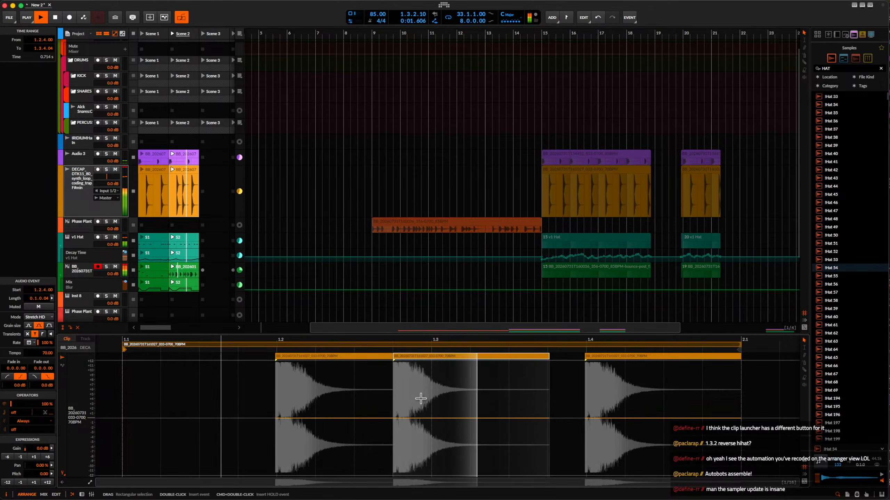
key("space")
Move the Phase Plant instrument track into the SIDE CHIZZLE group and the bounced sampler track into the PERCUSSION group.
left_click(85, 186)
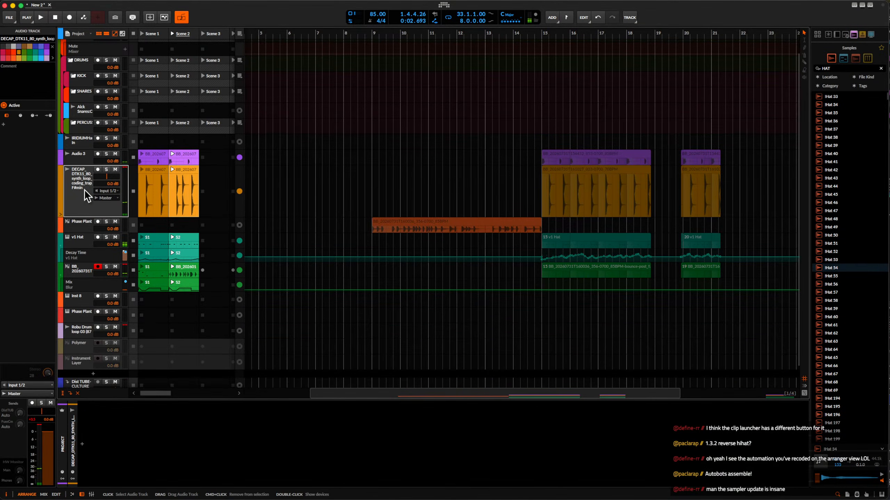
left_click(82, 271)
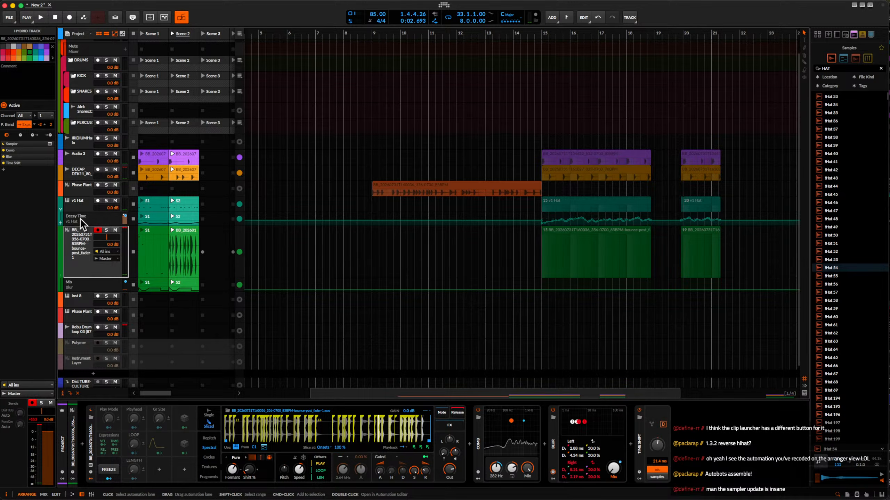
left_click(75, 185)
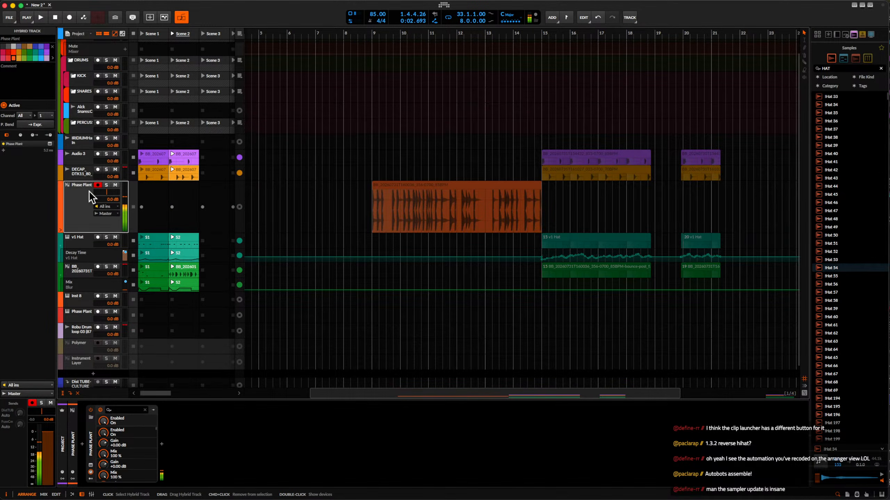
left_click(89, 309)
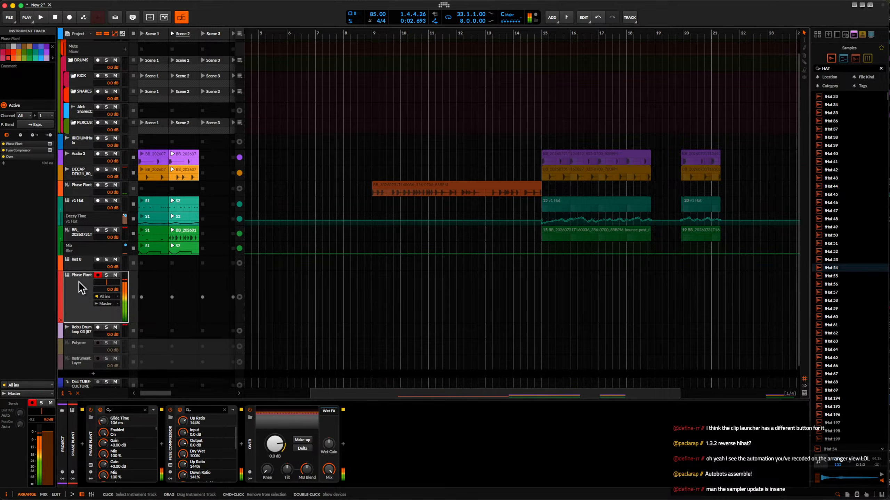
left_click_drag(79, 283, 84, 73)
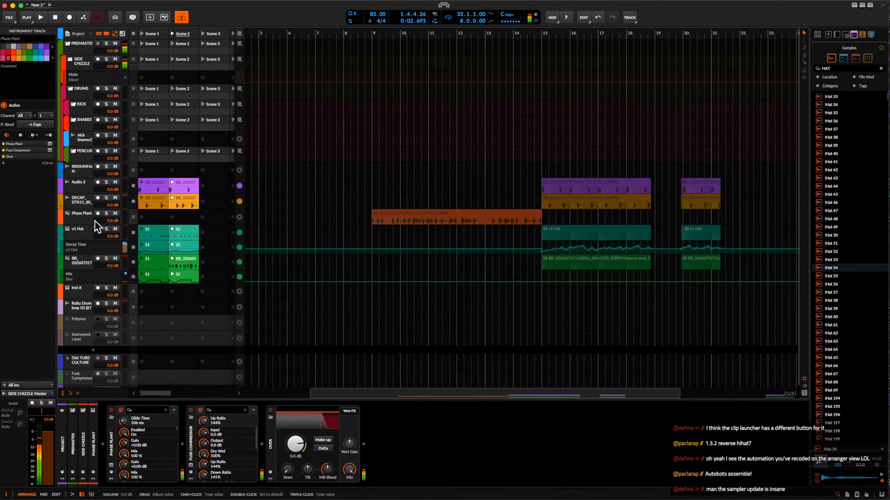
left_click(84, 264)
left_click_drag(79, 277, 77, 157)
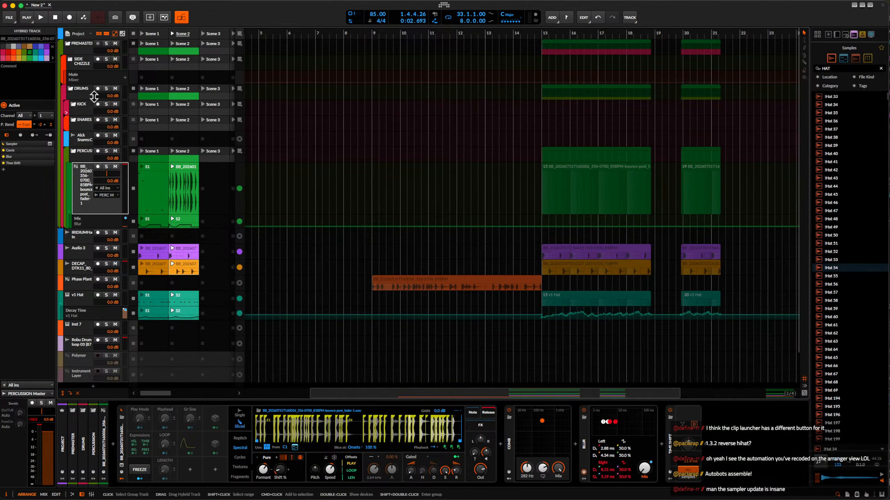
Unfold the SIDE CHIZZLE group, open its Phase Plant editor, and expand the Filter in Lane 1.
left_click(78, 63)
left_click(71, 60)
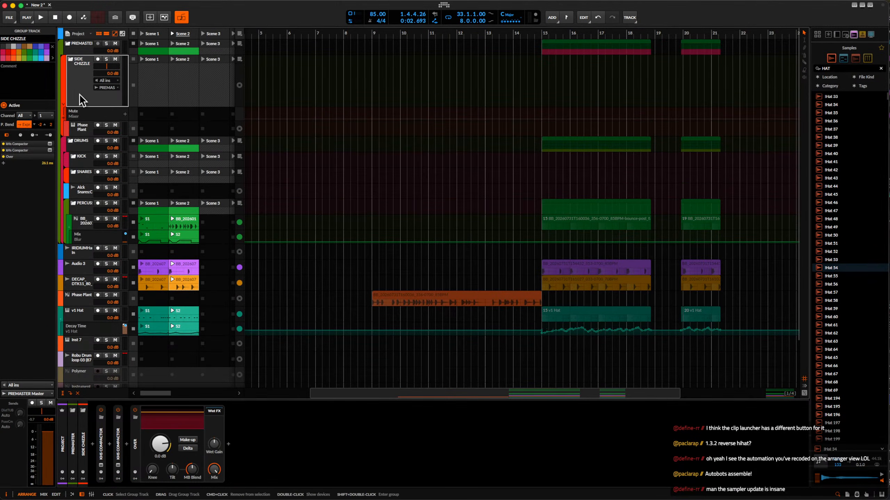
left_click(83, 129)
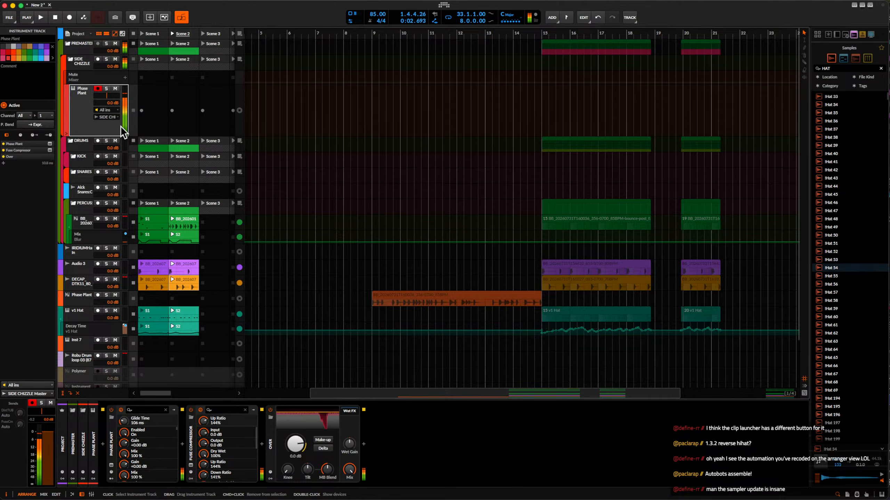
left_click(112, 470)
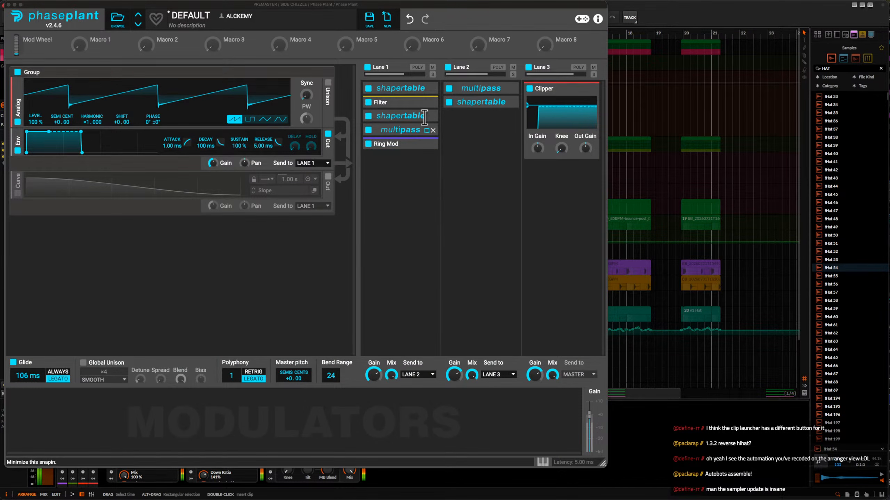
left_click(425, 102)
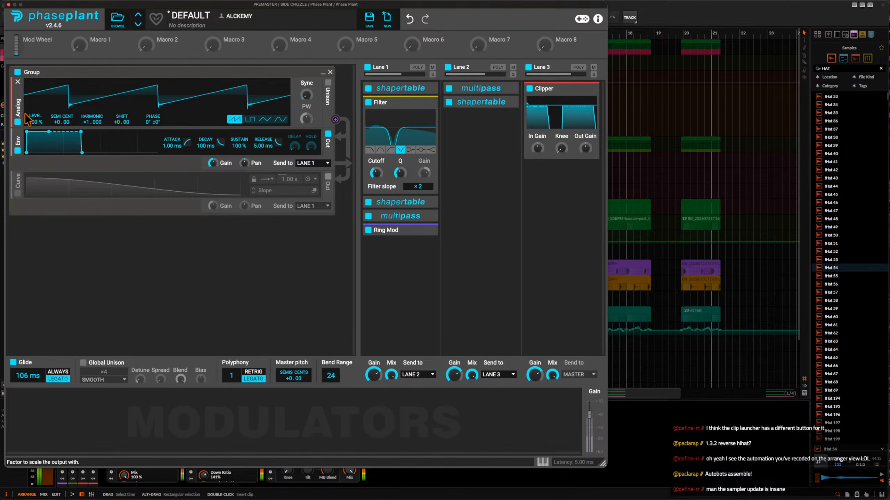
Add a second Analog oscillator below the first, with a sine wave, harmonic ×7.000 and level 41%.
left_click_drag(18, 112, 42, 141)
left_click(280, 171)
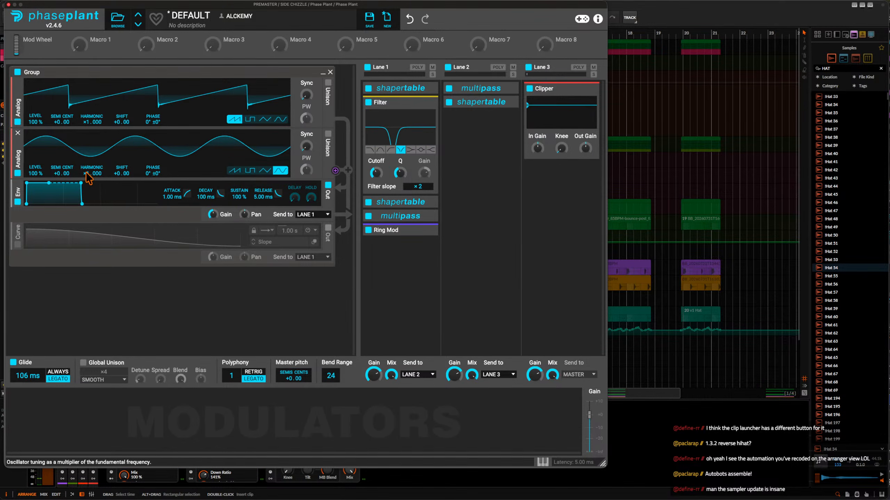
left_click_drag(87, 173, 87, 157)
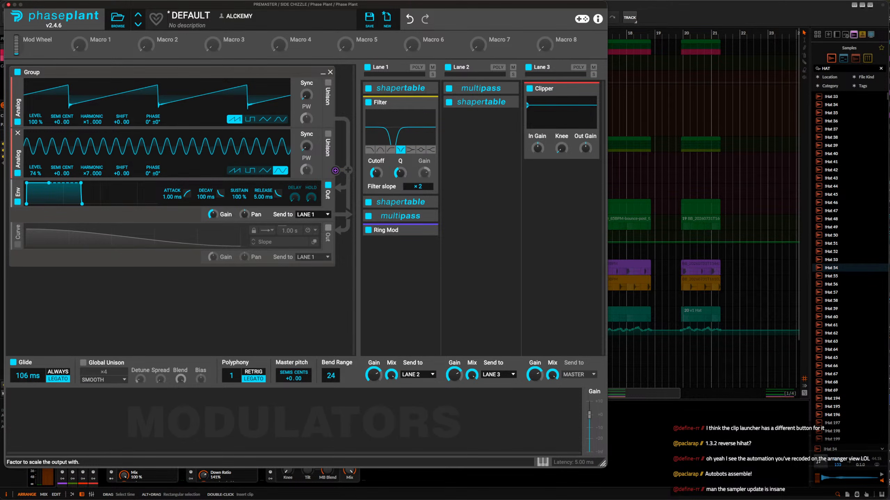
left_click_drag(35, 174, 35, 195)
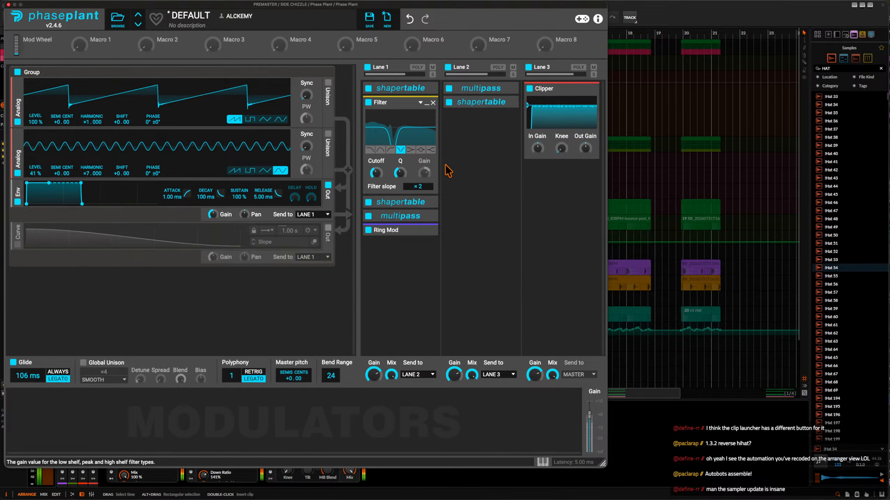
Expand the Shapertable effect in Lane 2.
left_click(505, 103)
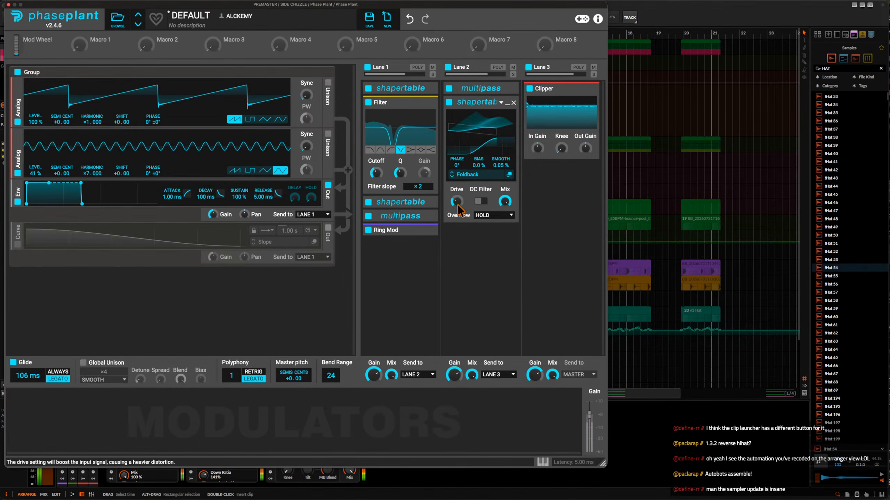
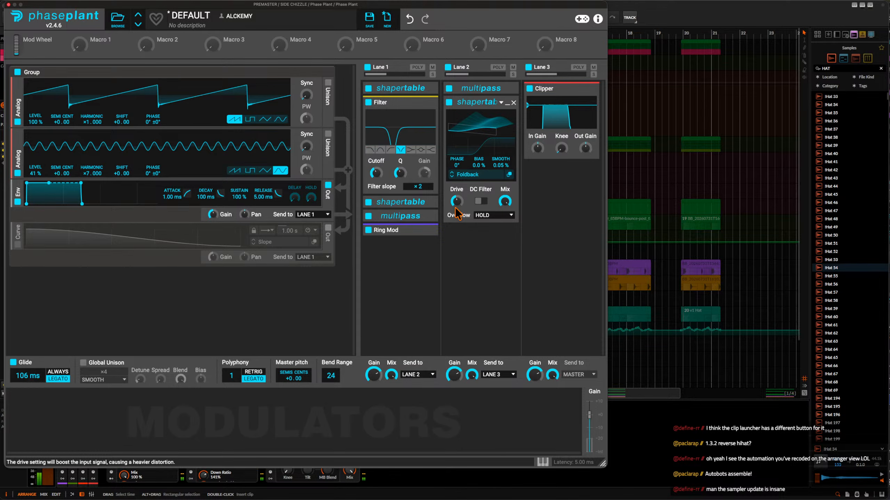
Close the Phase Plant editor, move the percussion sampler's Scene 2 clip to Scene 3, and select the emptied slot.
left_click(5, 4)
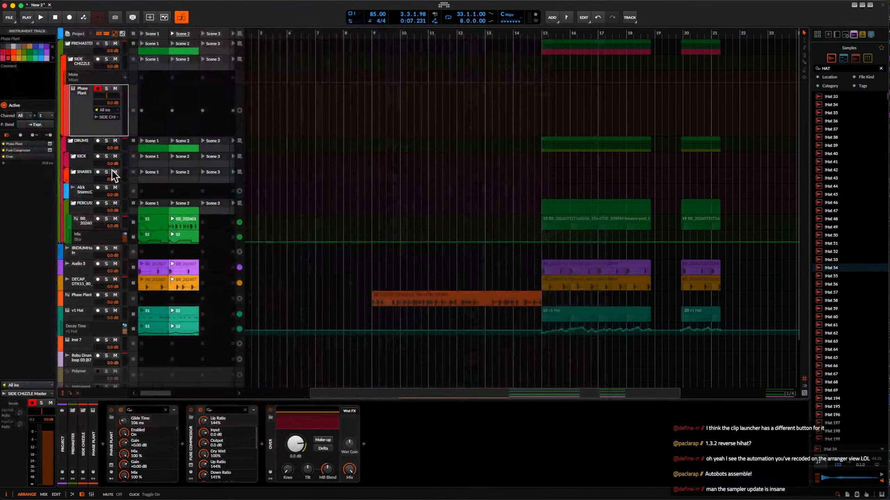
left_click(185, 219)
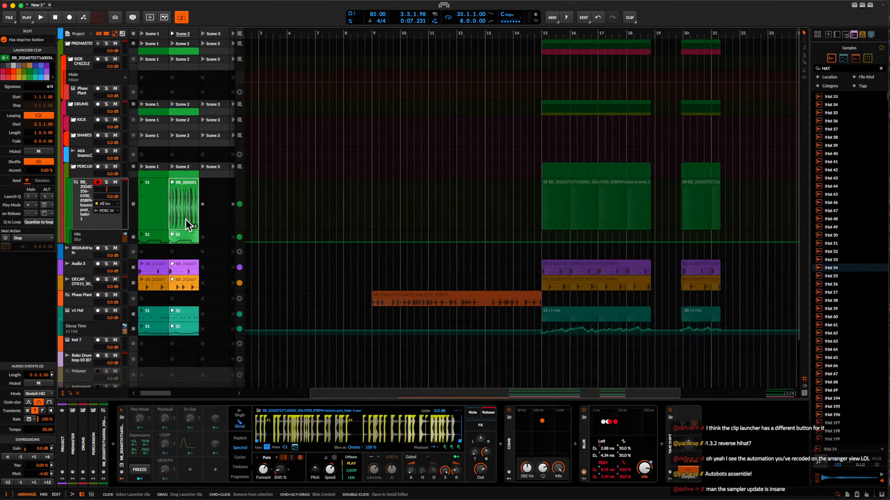
left_click_drag(180, 186, 204, 192)
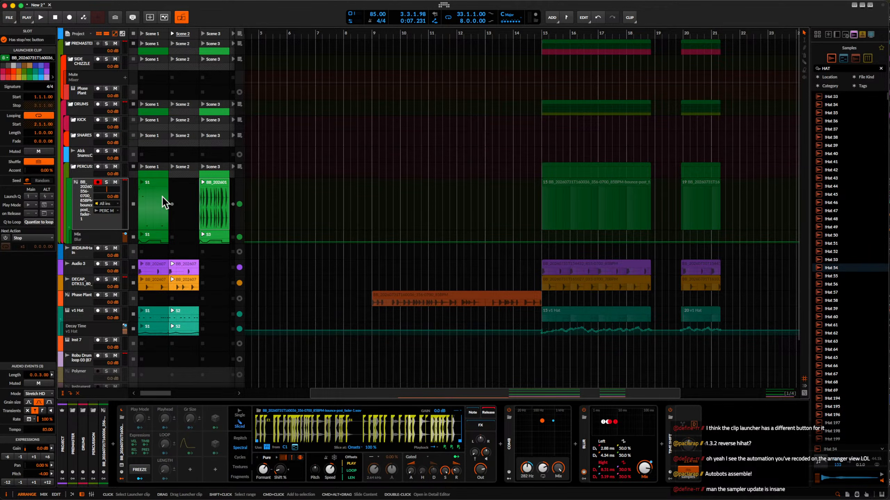
left_click(170, 208)
key("space")
left_click(180, 212)
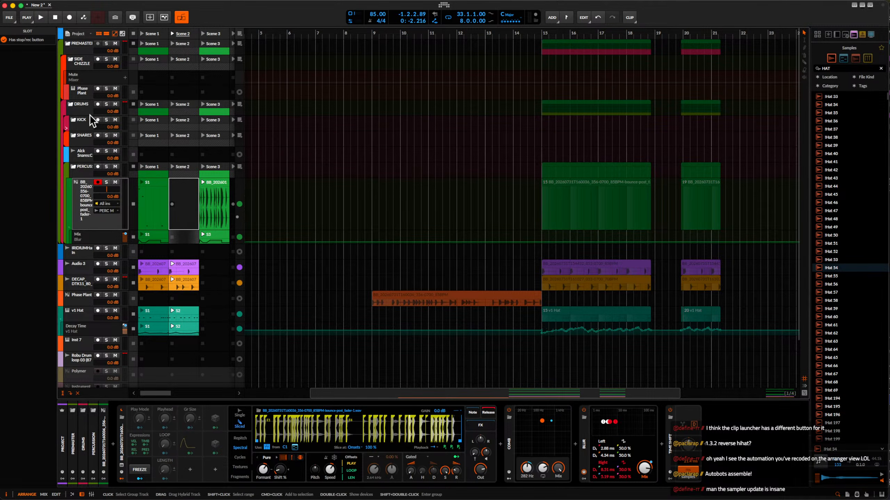
Add an instrument track below the sampler in the PERCUSSION group and insert Phase Plant on it.
key("super+t")
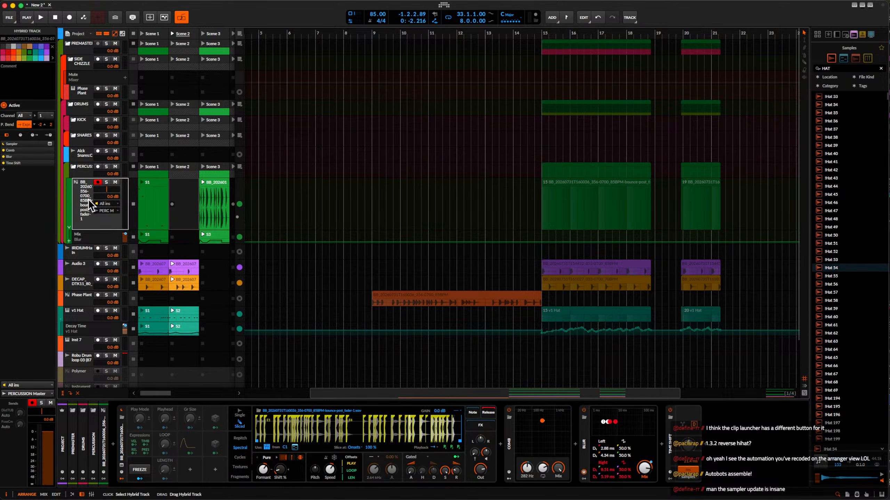
left_click(214, 227)
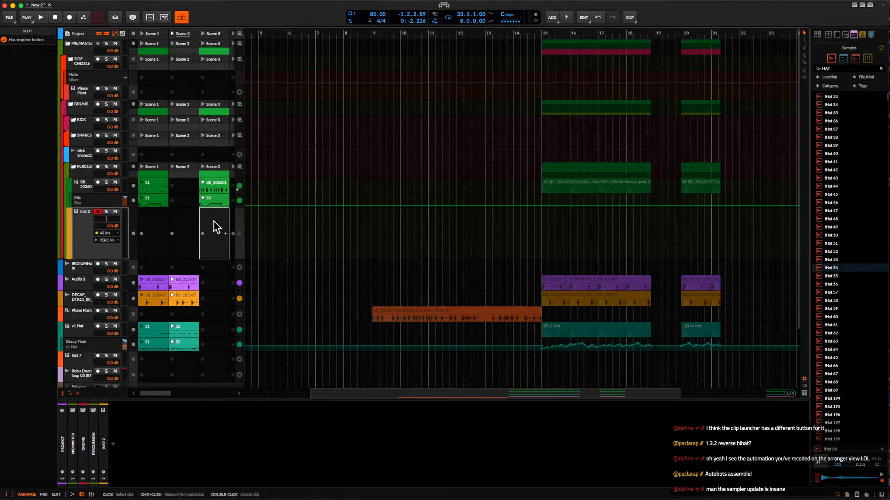
left_click(112, 445)
type("PHASE")
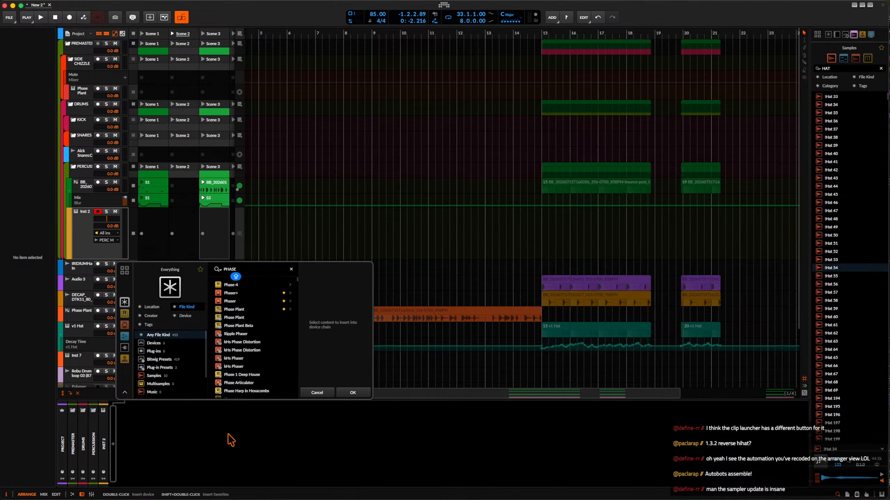
left_click(233, 318)
left_click(352, 393)
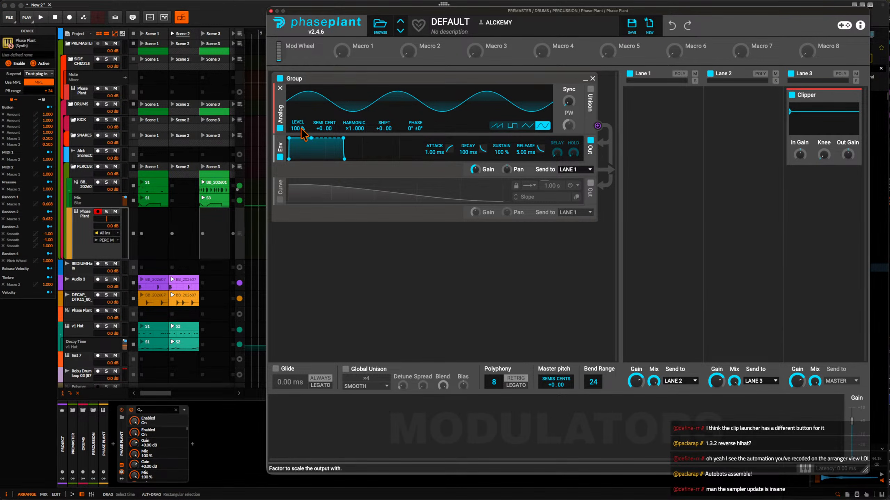
Add a Shaper Table effect to Lane 1 and toggle its DC Filter.
left_click(667, 118)
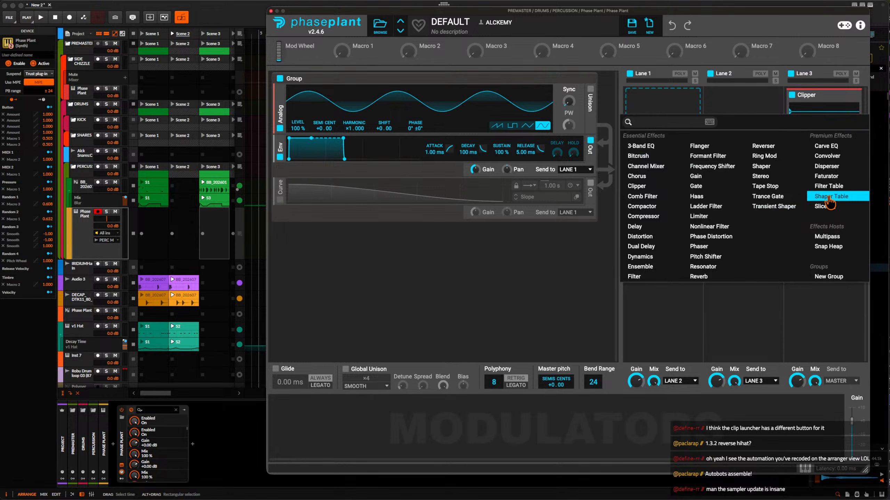
left_click(829, 202)
left_click(665, 194)
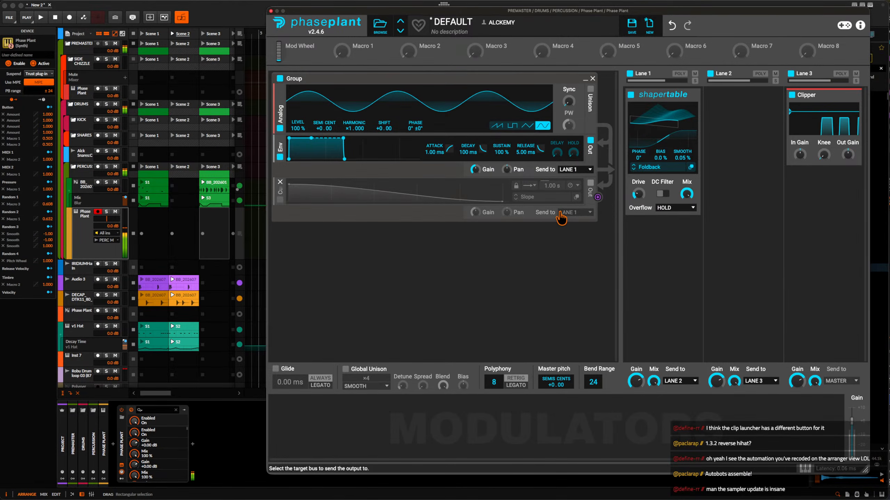
Add an LFO modulator, reshape its pyramid into a descending ramp, and set it to one-shot mode.
left_click(296, 417)
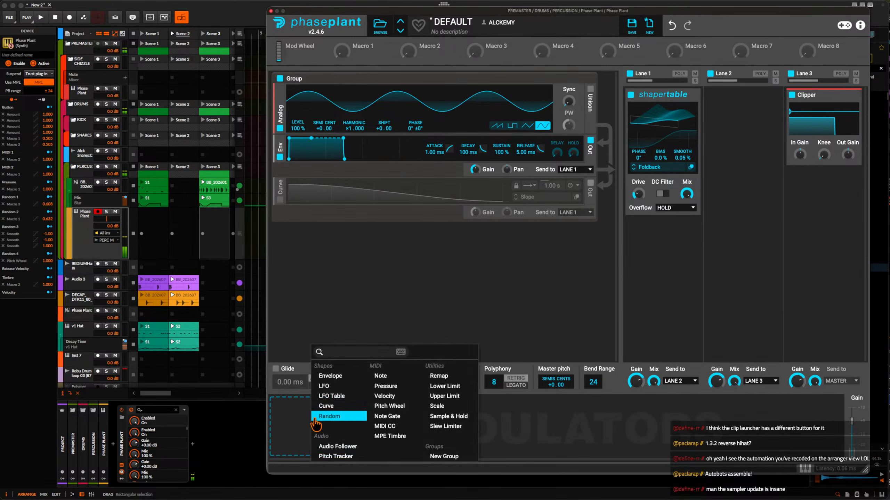
left_click(330, 394)
left_click_drag(368, 406, 288, 405)
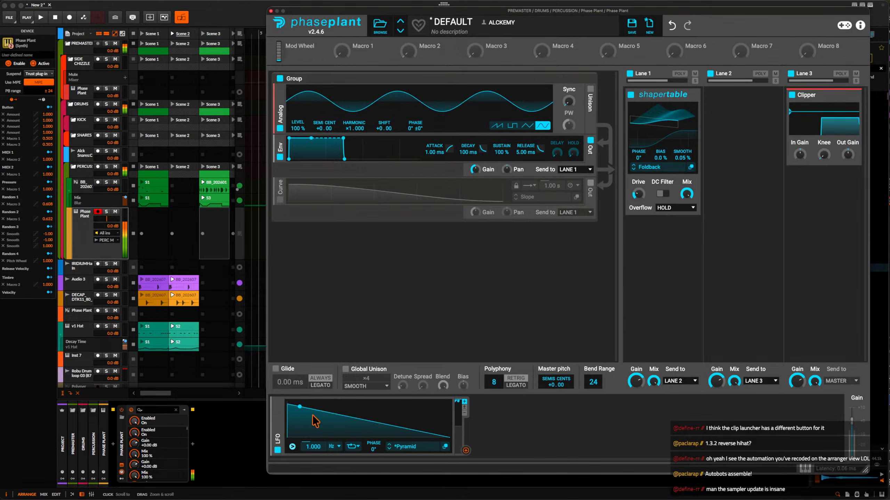
left_click(353, 446)
left_click(364, 429)
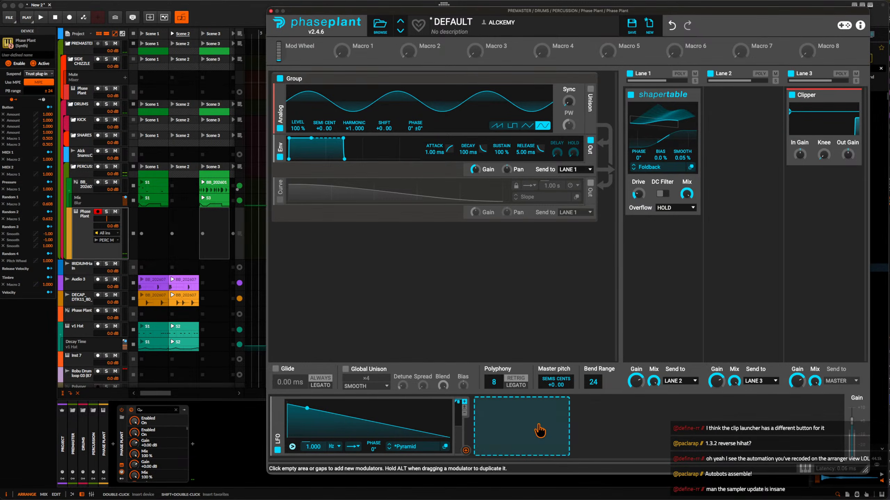
Route the LFO to Master pitch with a depth of about +8.28 and set its rate to 4.971 Hz.
left_click_drag(465, 451, 556, 391)
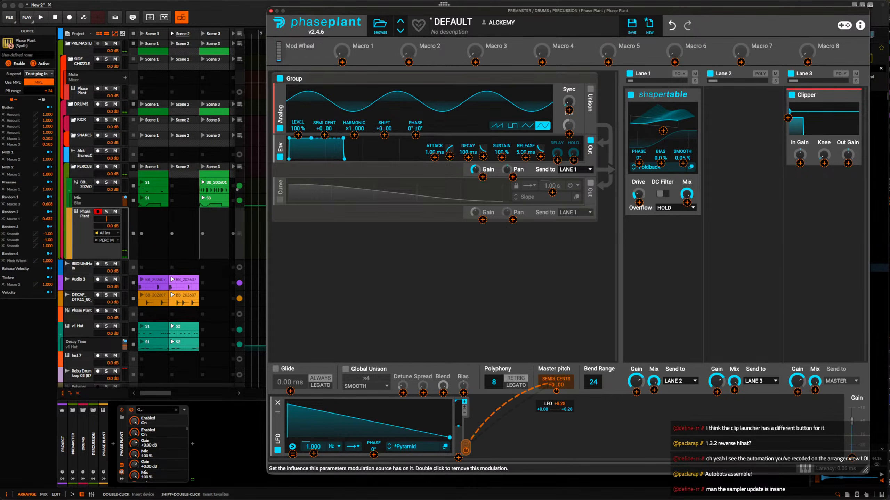
left_click(356, 447)
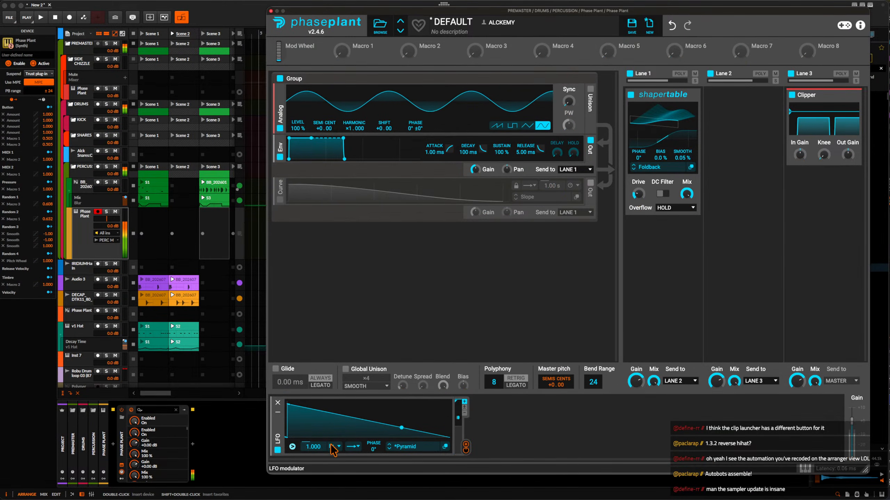
left_click(351, 448)
left_click(308, 426)
left_click_drag(313, 447, 315, 434)
left_click_drag(642, 195, 640, 192)
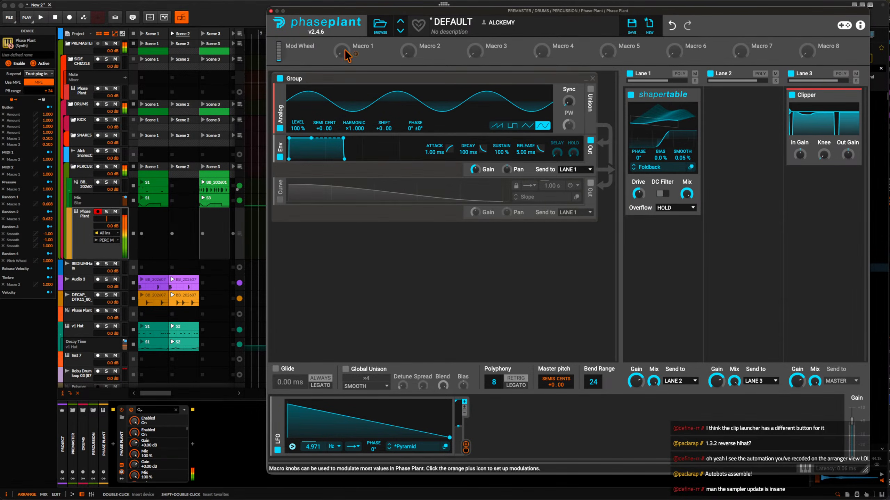
Close the Phase Plant editor, launch Scene 3 to listen, and reopen the editor.
left_click(270, 11)
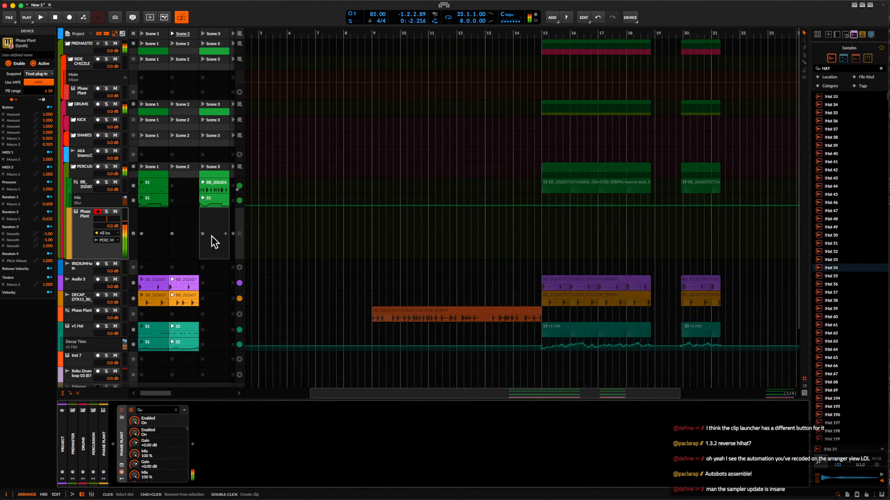
left_click(202, 33)
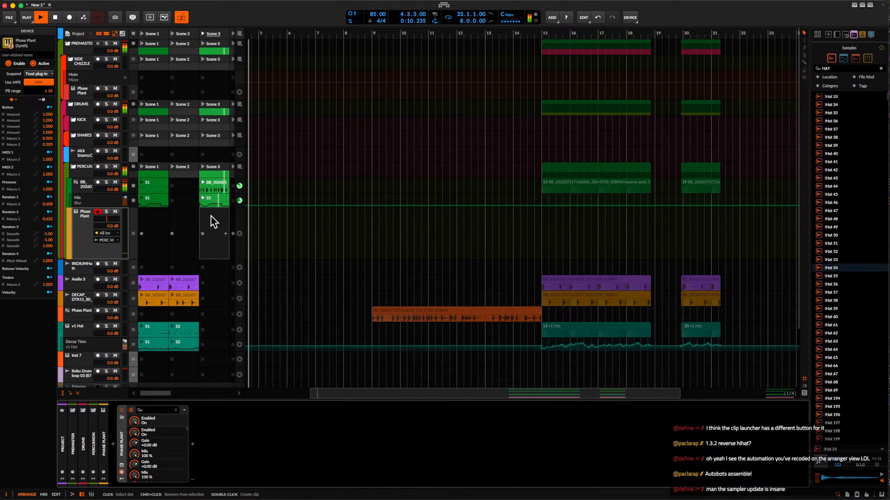
left_click(122, 466)
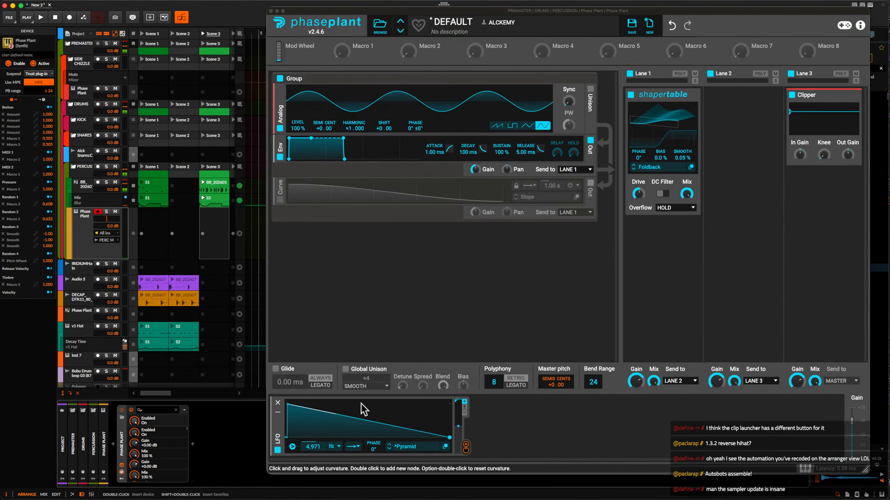
Adjust the LFO's modulation of Master pitch and start playback.
left_click_drag(466, 447, 561, 412)
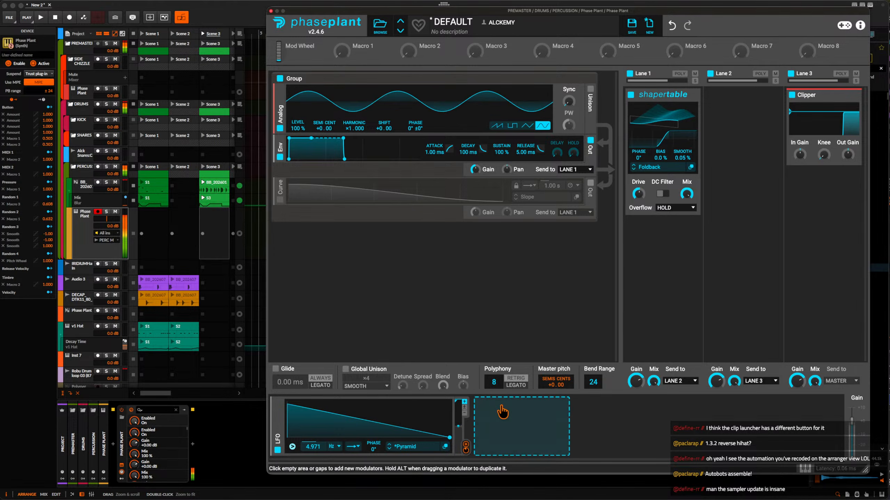
double_click(557, 396)
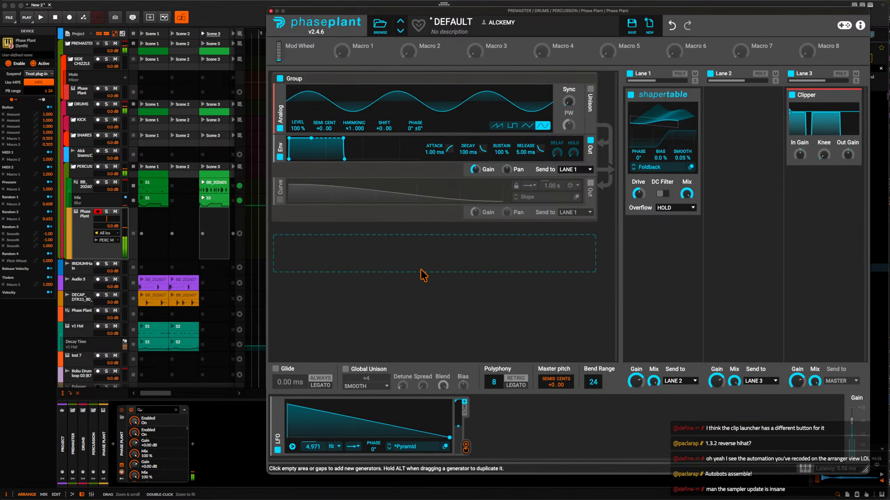
key("space")
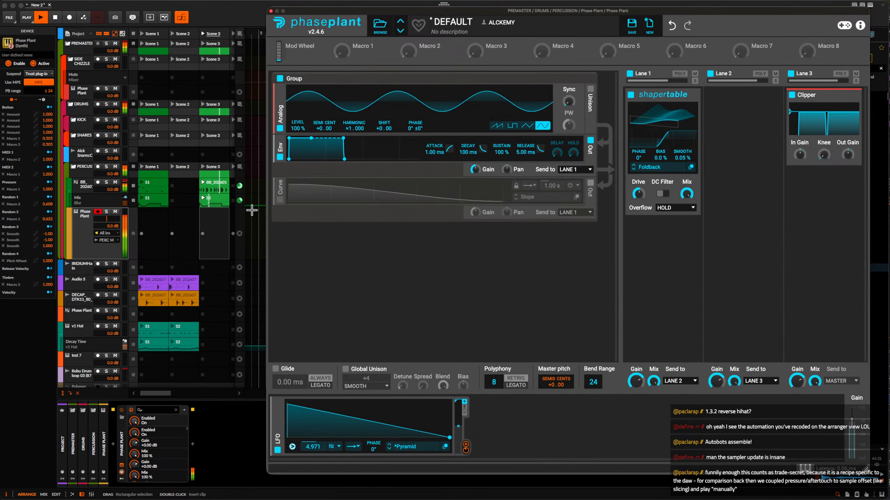
Create a Scene 3 clip on the new Phase Plant track and draw a one-beat F0 note at 1.1.1.00.
double_click(216, 227)
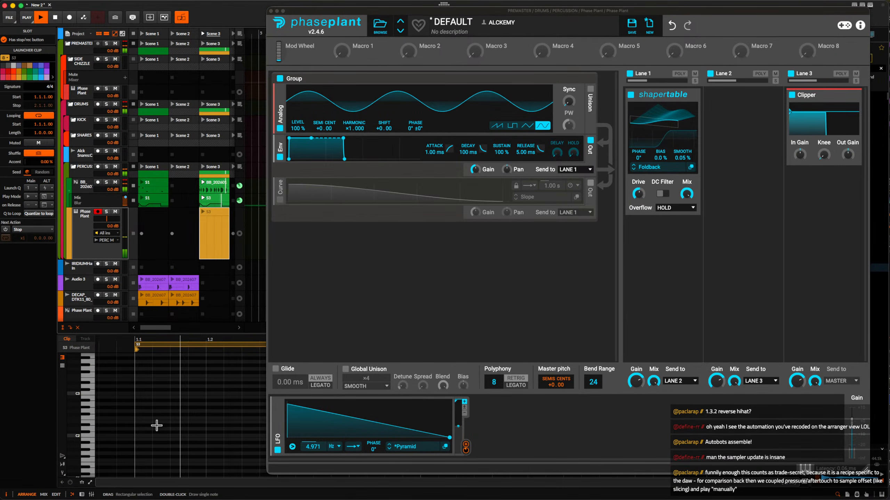
scroll(156, 425, "down", 3)
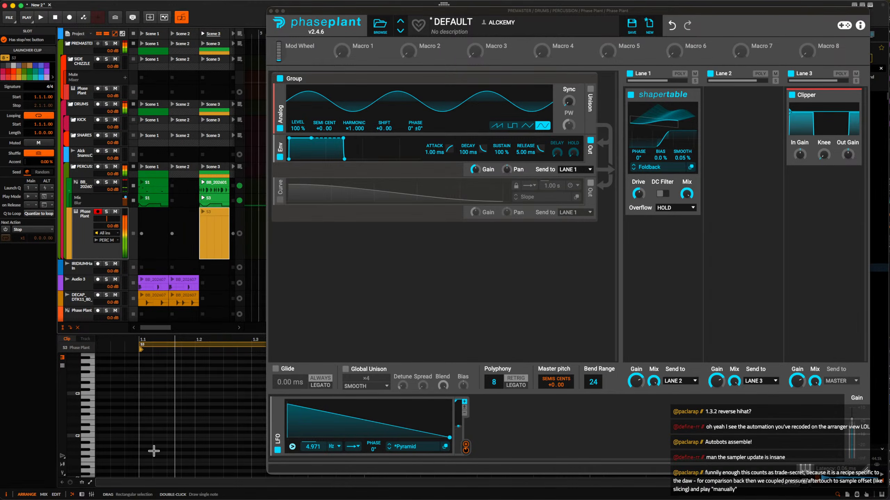
scroll(153, 451, "down", 5)
double_click(149, 428)
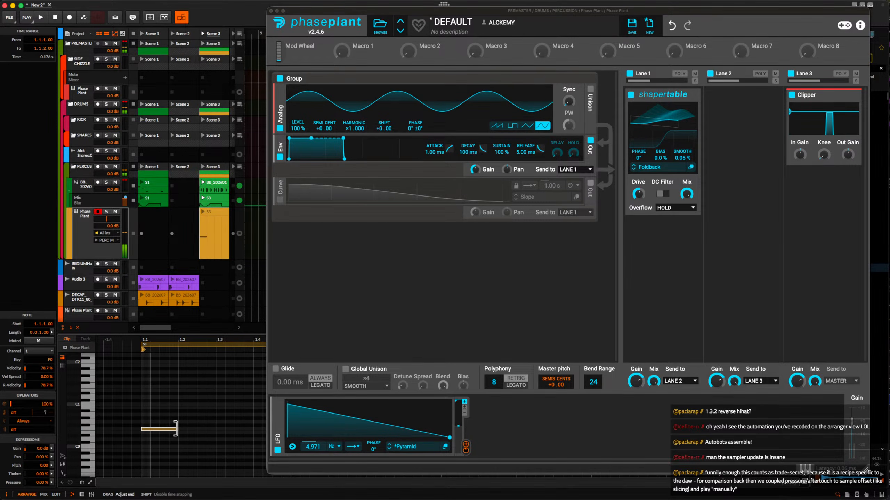
left_click_drag(177, 429, 177, 428)
Draw a one-beat F♯0 note at 1.4.1.00 in the Phase Plant clip.
scroll(176, 428, "right", 3)
scroll(175, 428, "down", 1)
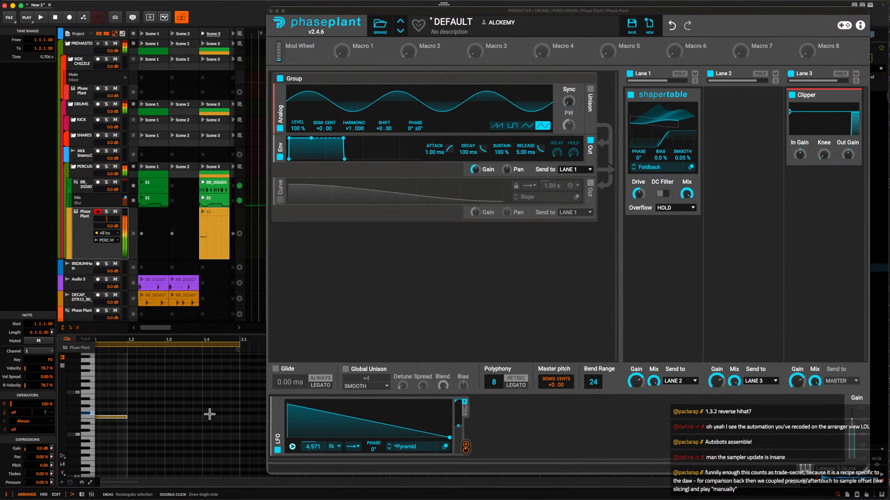
double_click(209, 415)
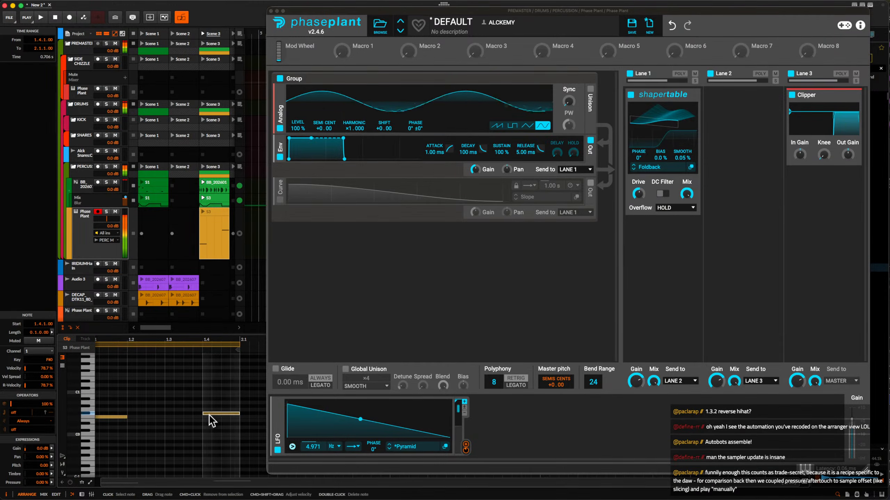
Launch Scene 3, set the envelope release to 419 ms, and reduce the polyphony to 1.
left_click(203, 33)
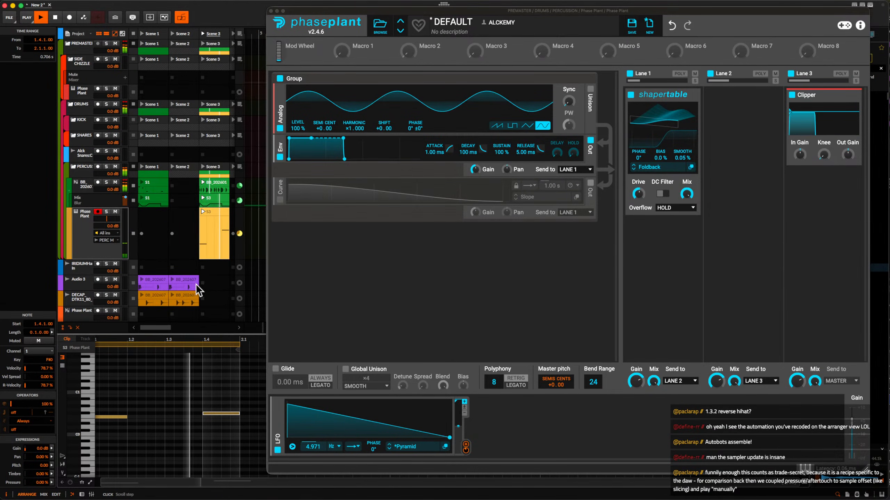
left_click_drag(344, 160, 377, 159)
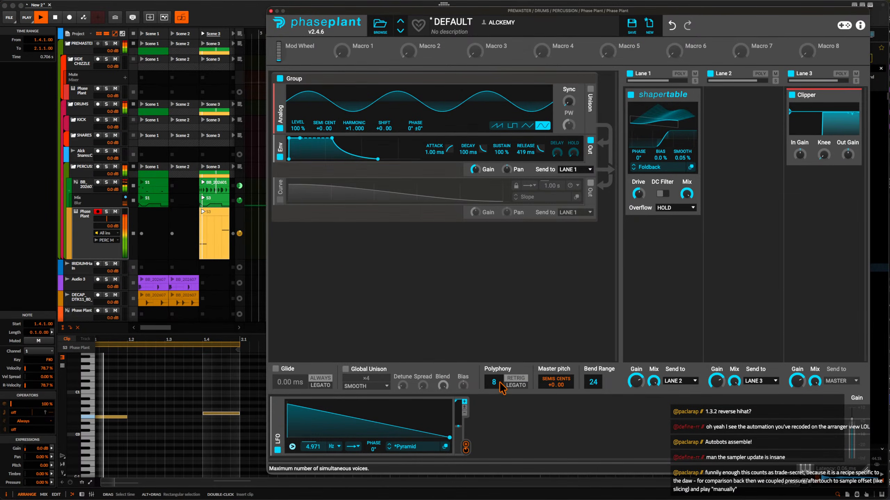
left_click_drag(499, 383, 499, 400)
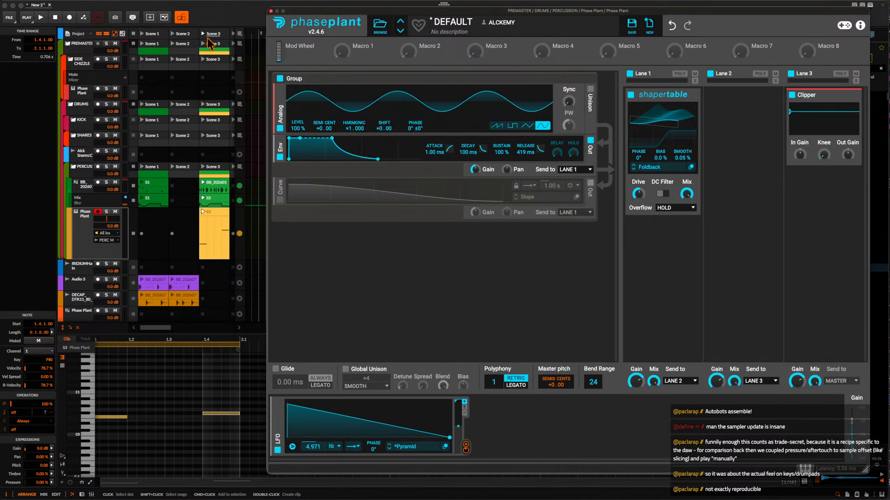
Launch Scene 1 and open the percussion sampler's S1 clip to view its slice notes.
left_click(143, 42)
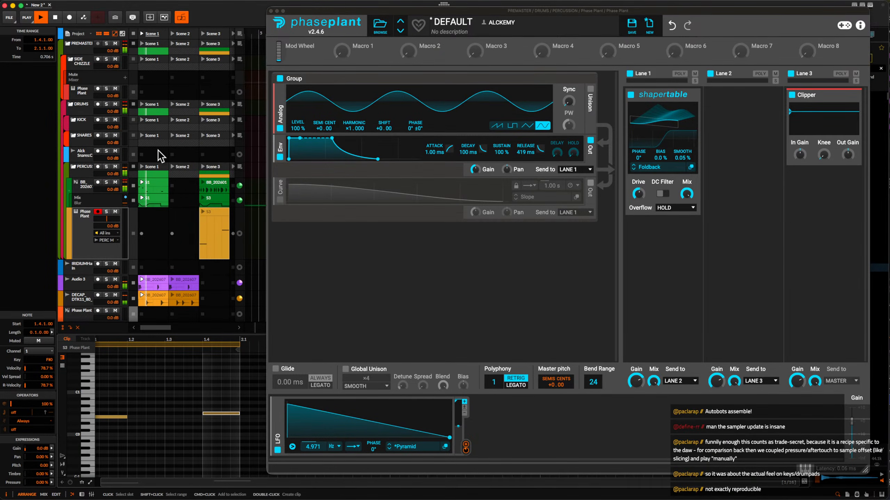
key("space")
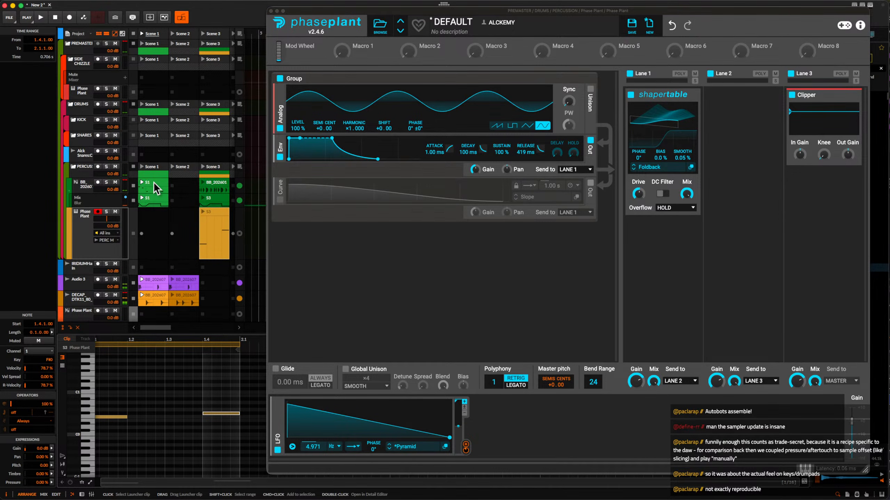
left_click(153, 183)
key("space")
scroll(139, 395, "down", 3)
scroll(139, 387, "up", 4)
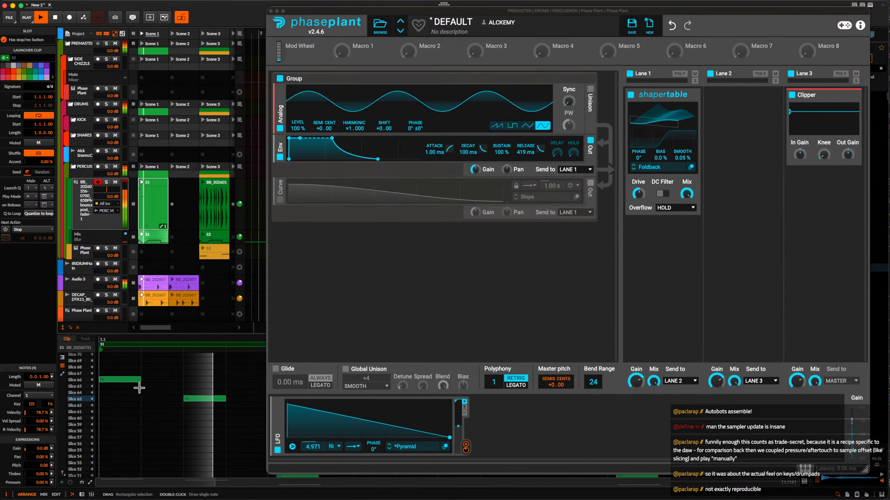
Solo the percussion sampler track and audition the opening slice notes of its S1 clip.
scroll(139, 388, "down", 2)
key("space")
key("space")
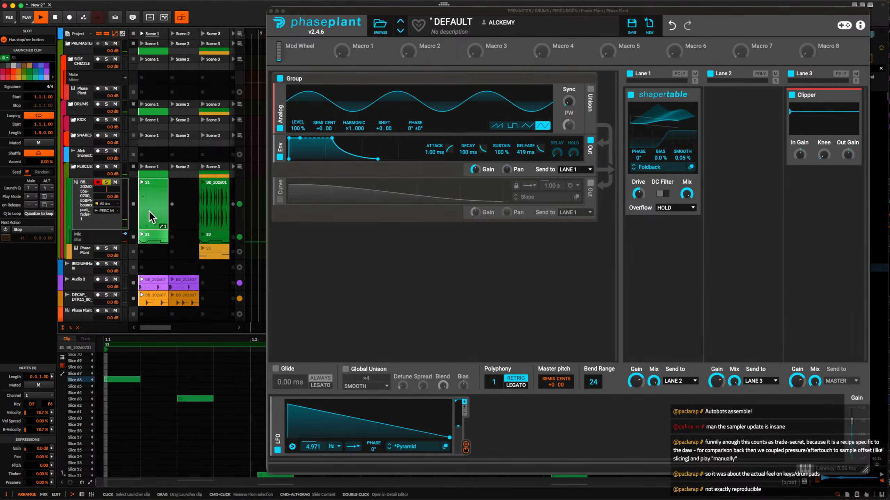
key("space")
scroll(179, 394, "up", 2)
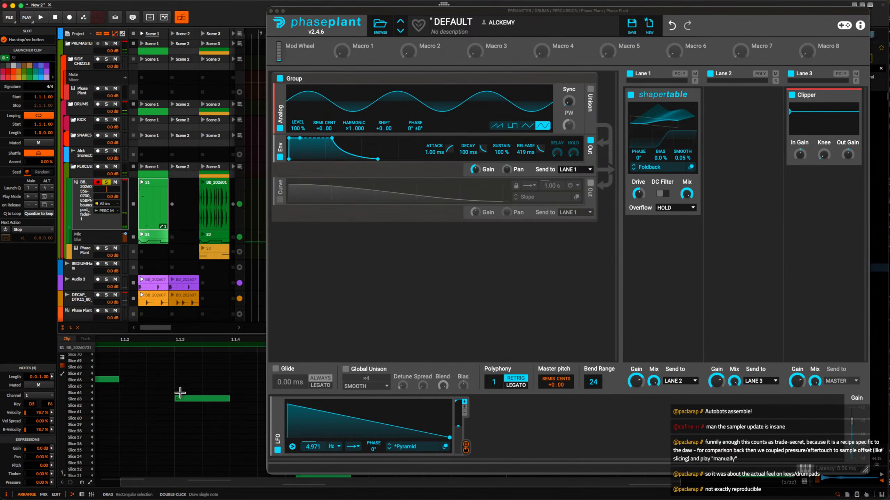
Move the Slice 63 note in the percussion sampler's S1 clip to 1.1.3.50 and play it back.
left_click(184, 400)
left_click_drag(185, 399, 212, 401)
key("space")
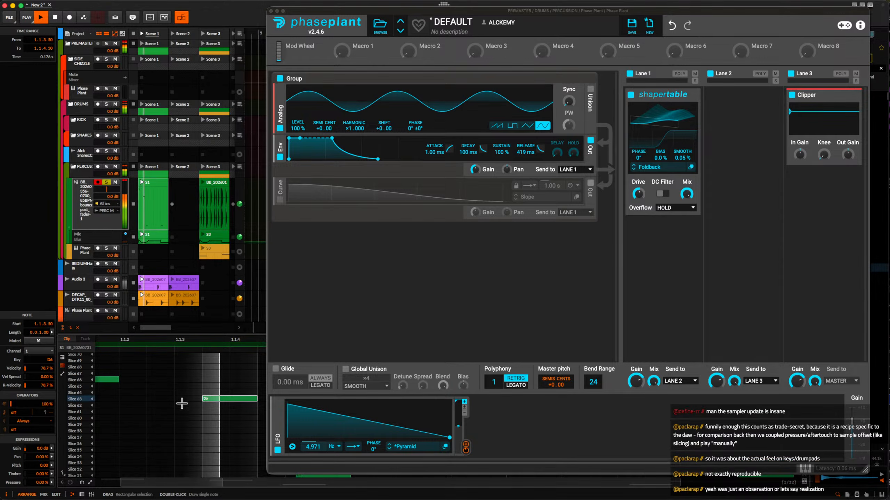
scroll(188, 377, "down", 3)
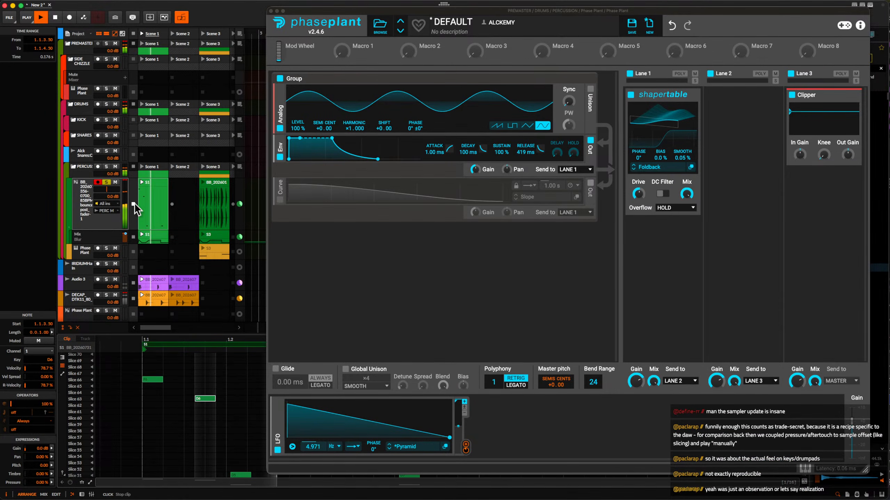
Stop playback and move the percussion sampler's S1 clip into the Scene 2 slot.
key("space")
left_click_drag(157, 195, 178, 182)
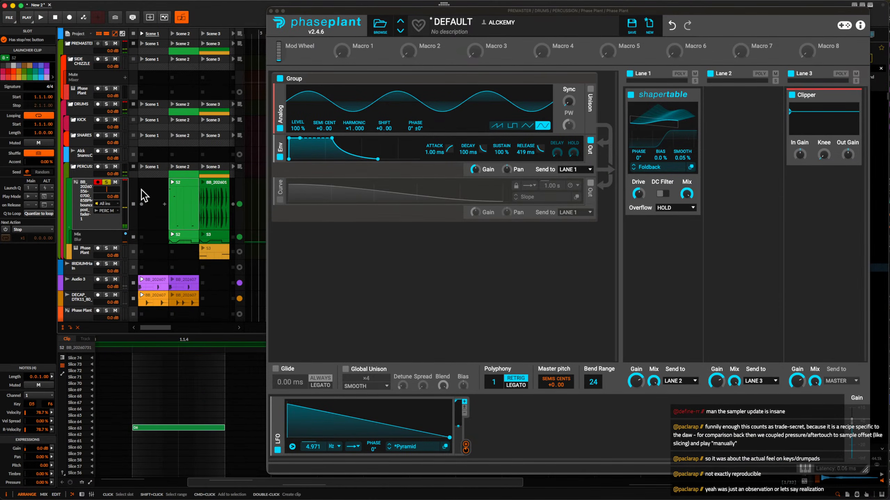
scroll(142, 191, "down", 4)
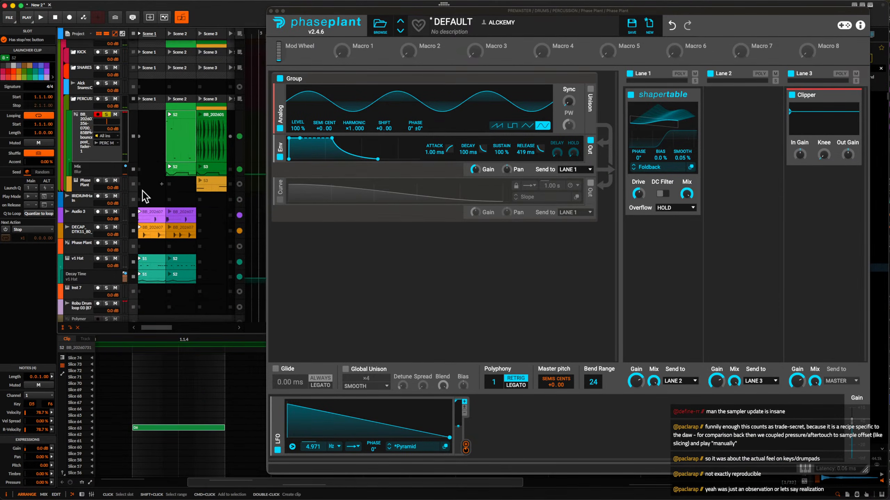
Open the v1 Hat track's S1 clip and play Scene 1 with all track solos cleared.
left_click(148, 263)
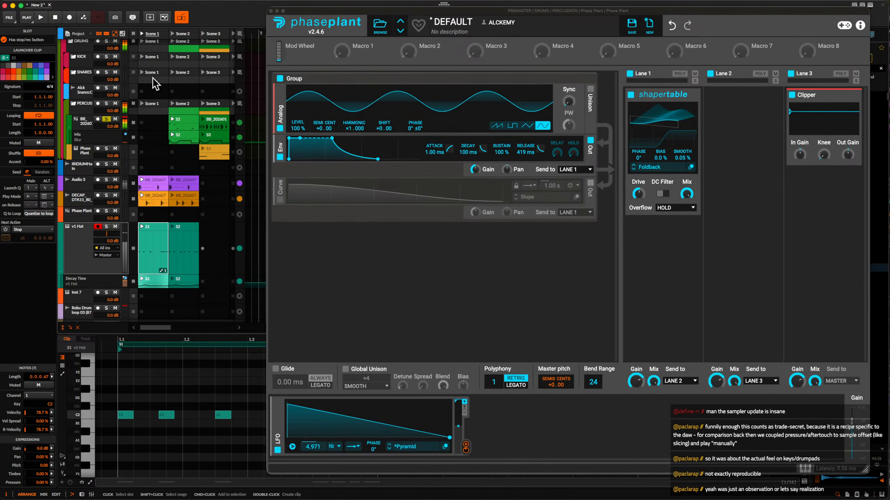
left_click(140, 35)
key("space")
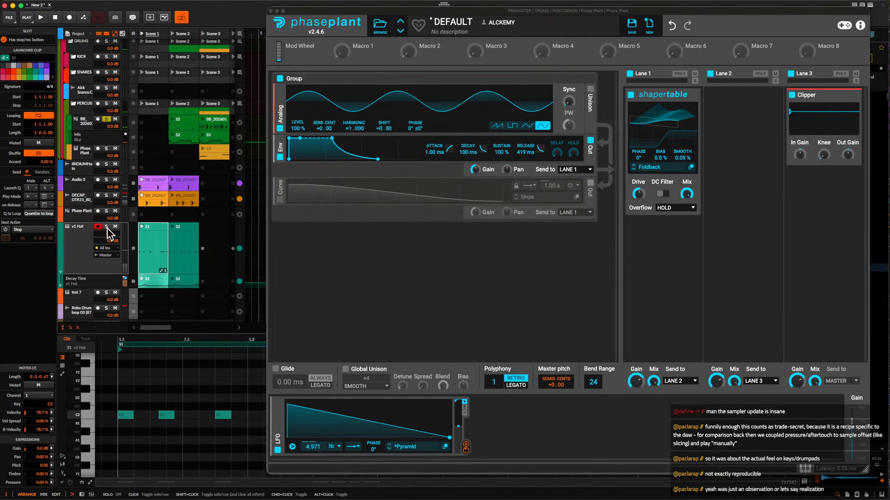
double_click(107, 227, "shift")
key("space")
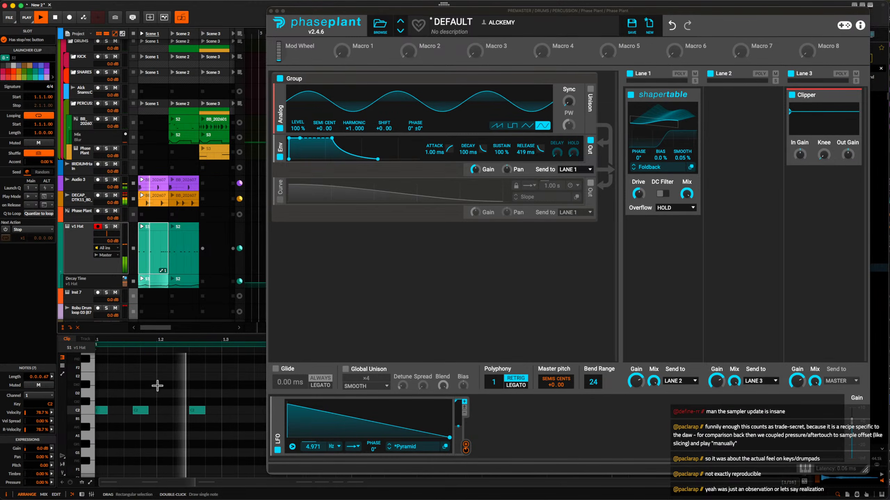
scroll(158, 386, "left", 5)
scroll(158, 385, "right", 2)
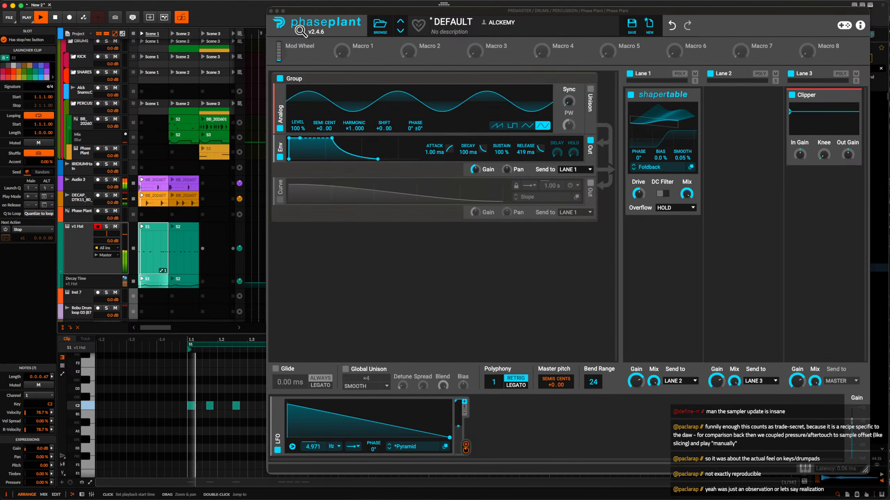
Close the Phase Plant window and move the Audio 3 track into the KICK group.
left_click(271, 12)
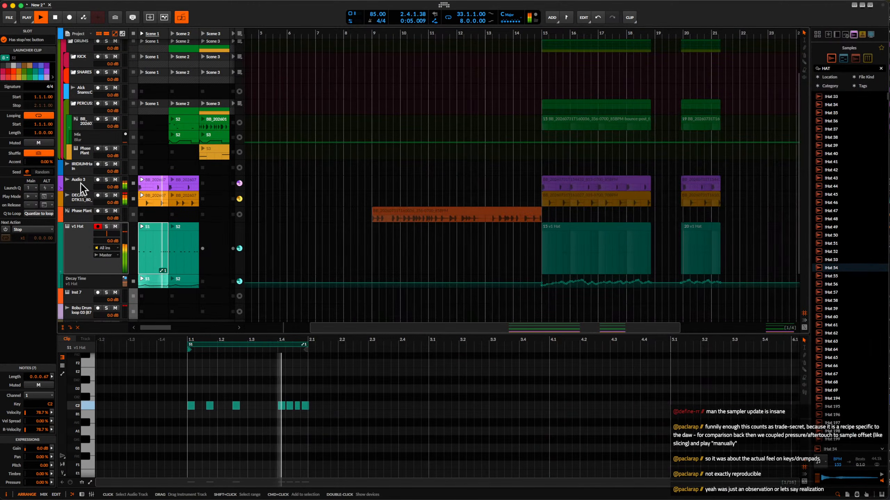
scroll(81, 183, "up", 2)
left_click(78, 211)
scroll(78, 211, "up", 2)
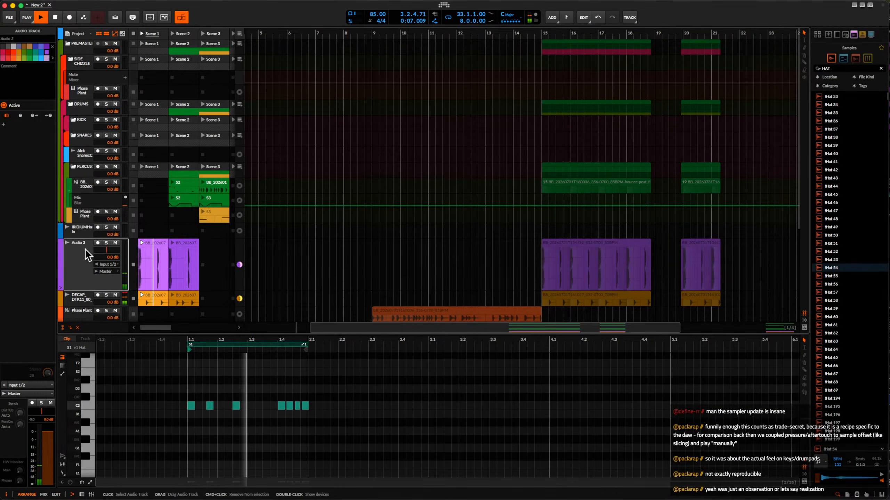
left_click_drag(85, 249, 80, 122)
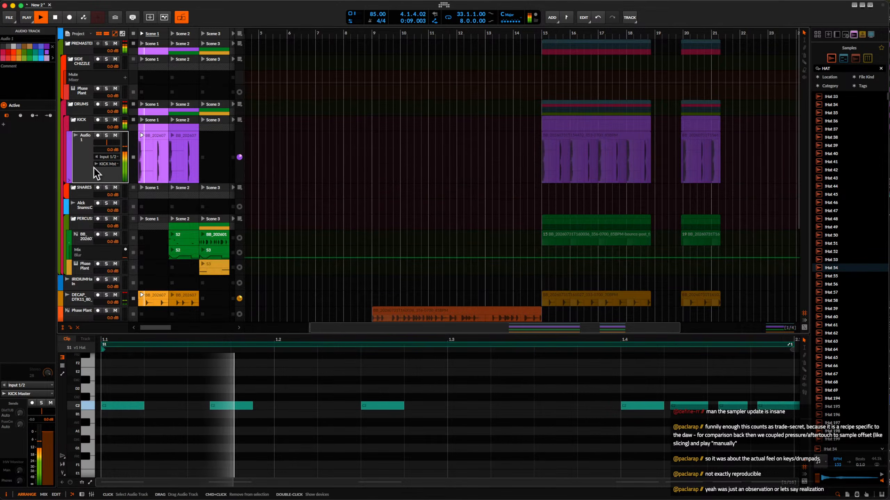
Move the DECAP synth loop track into the SNARES group and rename it clap.
left_click(83, 297)
left_click_drag(83, 287, 82, 154)
key("super+r")
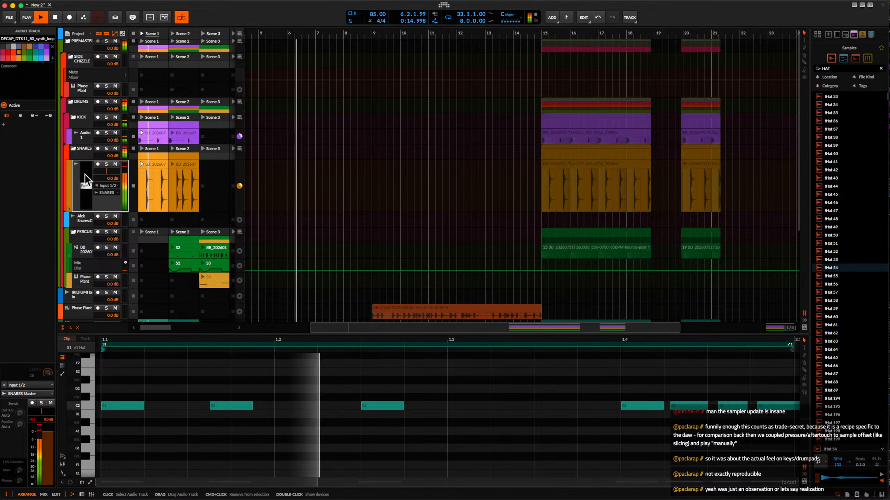
type("clip")
key("Return")
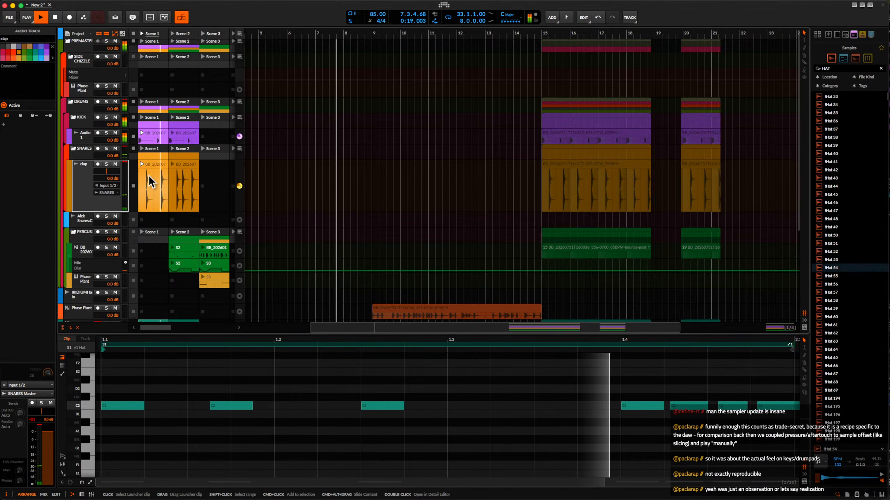
Stop playback and move the v1 Hat track into the PERCUSSION group, above the sampler track.
key("space")
left_click(150, 158)
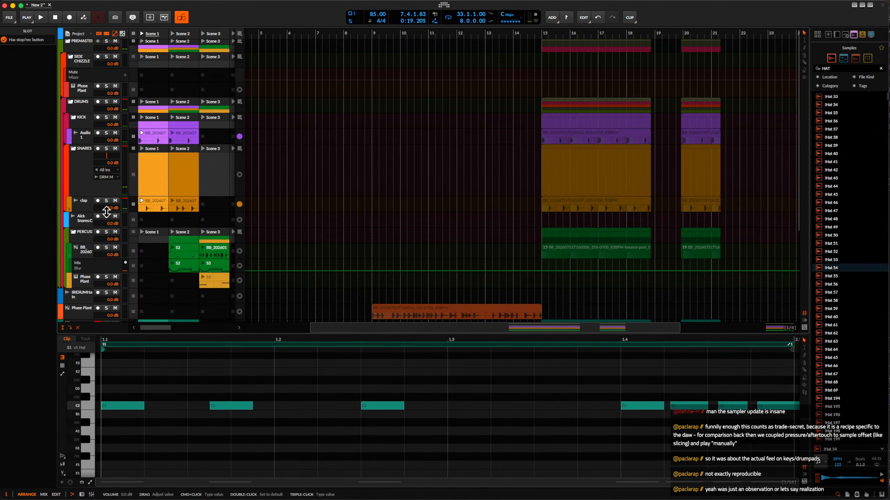
left_click(82, 233)
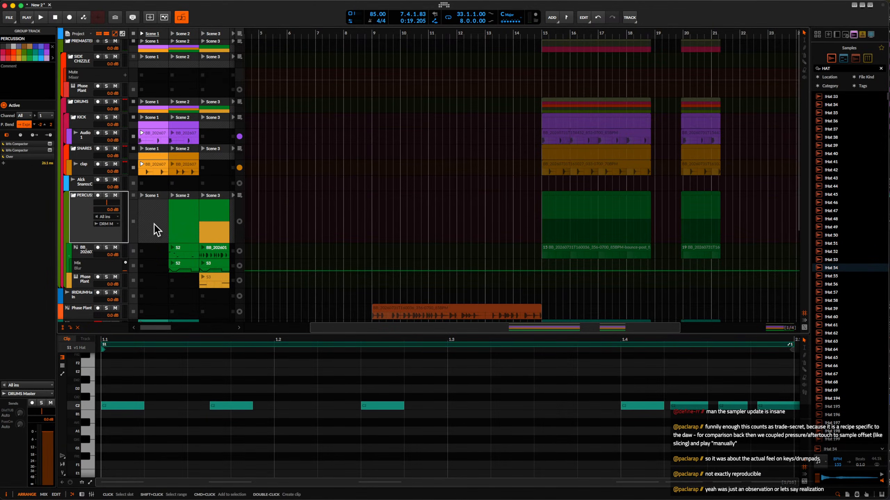
scroll(154, 224, "down", 3)
left_click(86, 244)
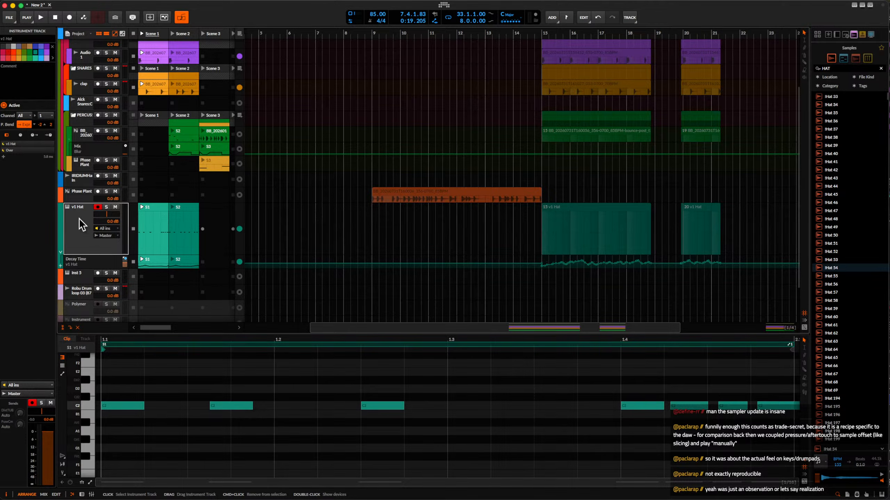
left_click_drag(80, 218, 81, 126)
Select the last four C2 notes in the v1 Hat S1 clip and play the clip to check their timing.
left_click(150, 133)
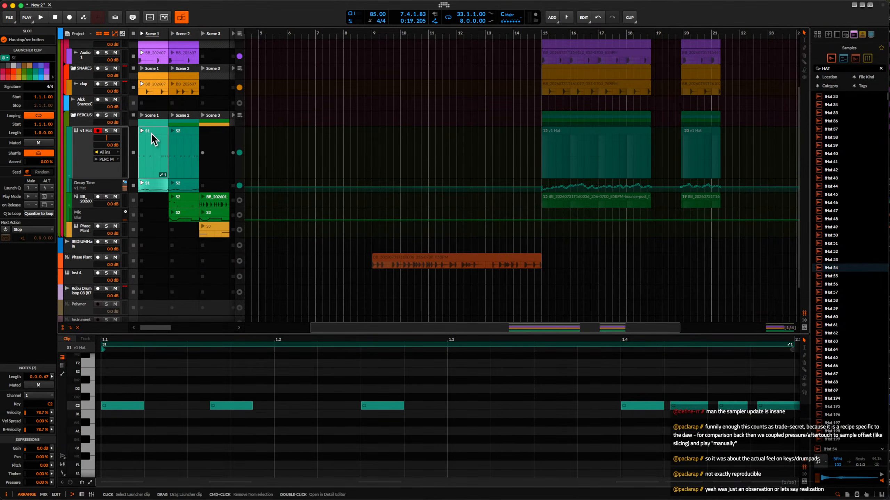
scroll(257, 358, "right", 5)
left_click(457, 388)
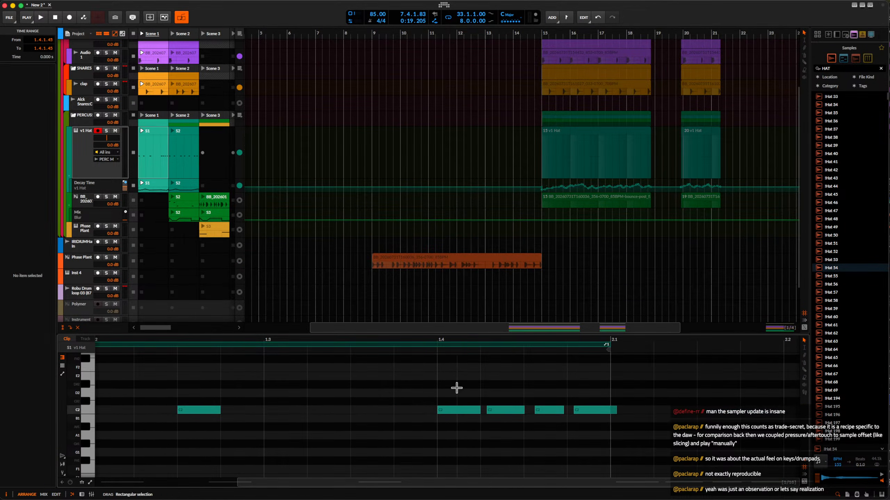
left_click_drag(456, 388, 629, 451)
scroll(453, 413, "up", 3)
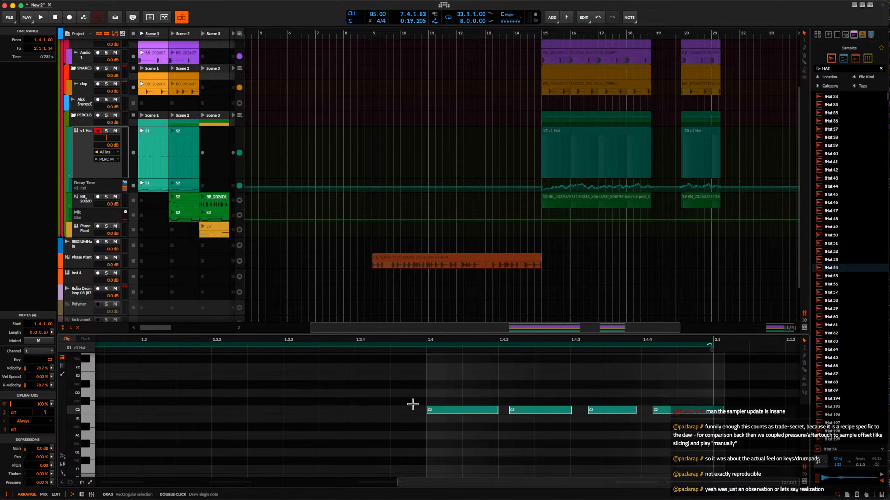
key("space")
scroll(479, 421, "down", 2)
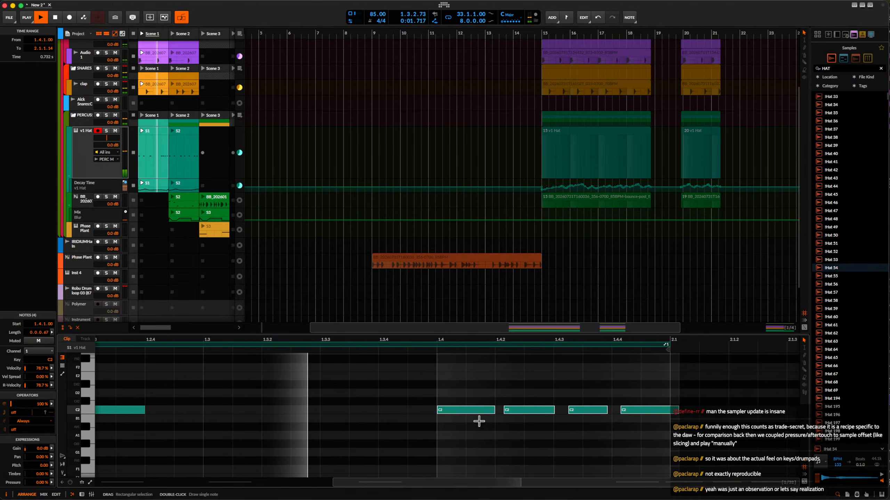
key("space")
scroll(559, 435, "up", 2)
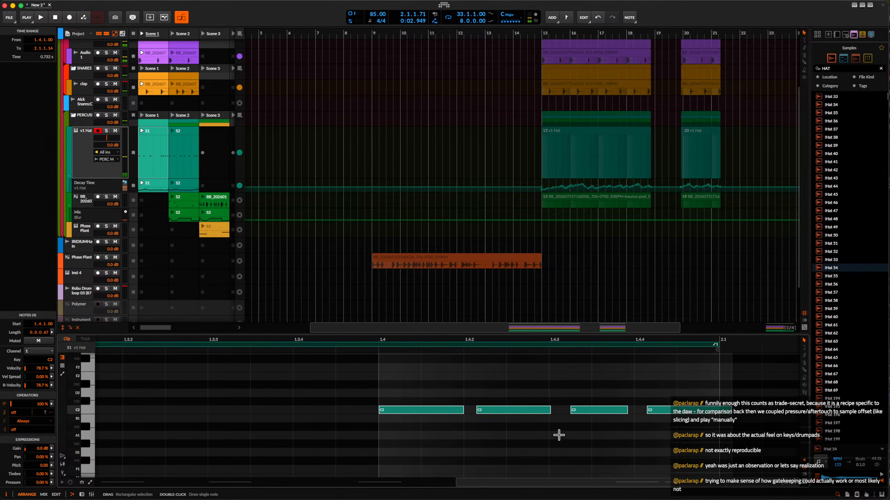
Shift the last three C2 hat notes in beat 4 slightly later, off the grid.
left_click_drag(515, 384, 674, 427)
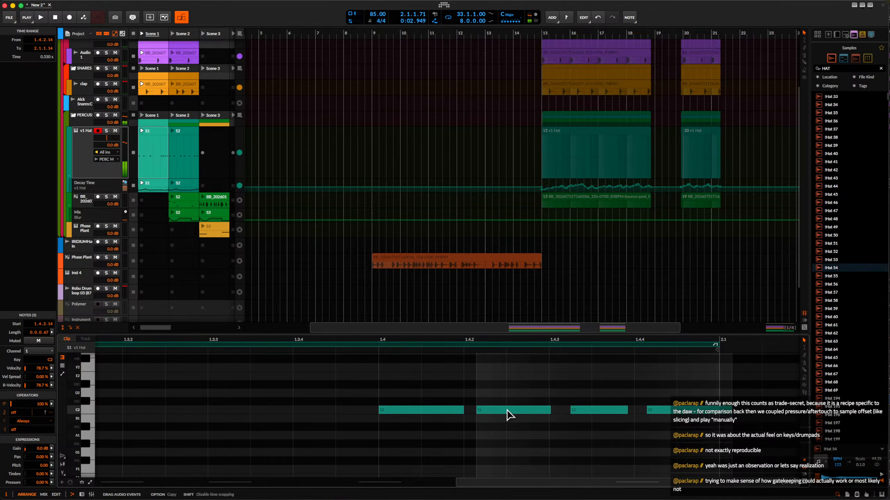
left_click_drag(507, 415, 520, 416)
left_click(600, 412)
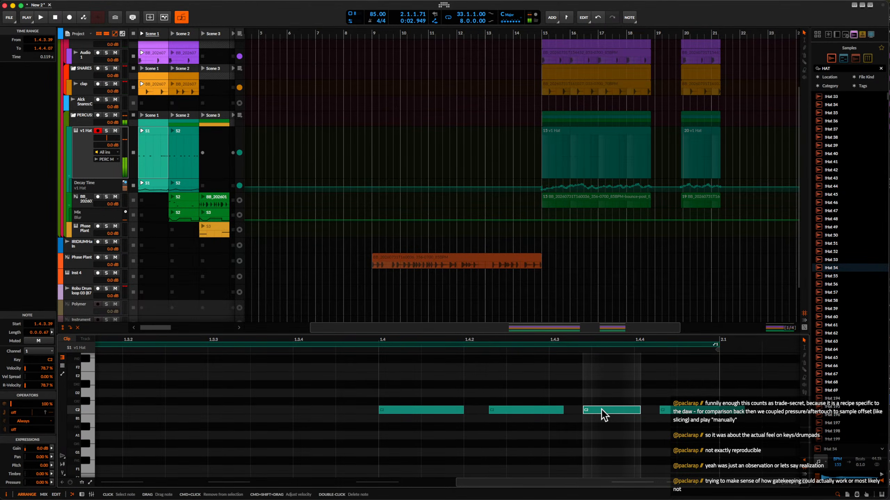
Audition the final C2 hat note at 1.4.4.50 and 1.4.4.24, and delete it.
left_click(669, 416)
key("space")
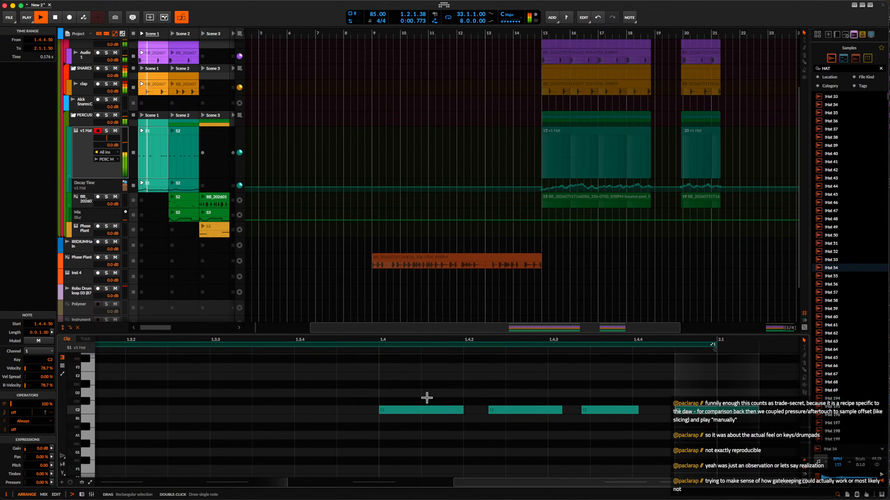
scroll(427, 398, "down", 1)
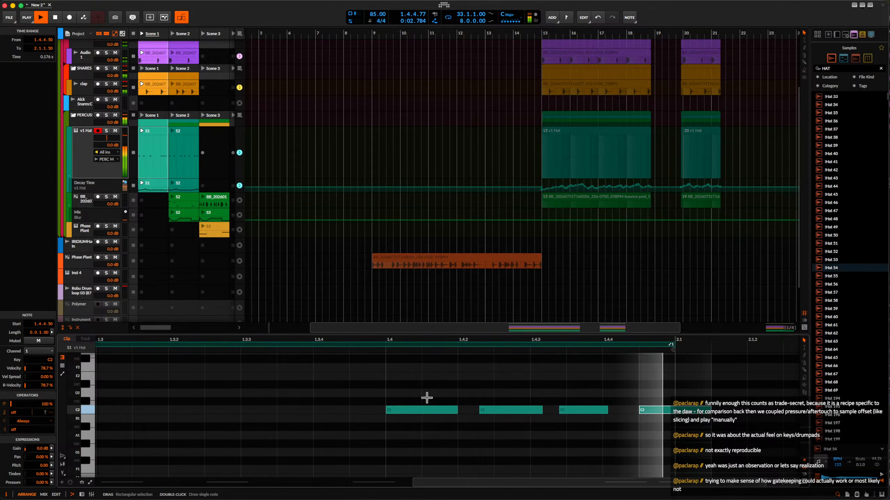
key("space")
left_click_drag(645, 411, 638, 416)
key("space")
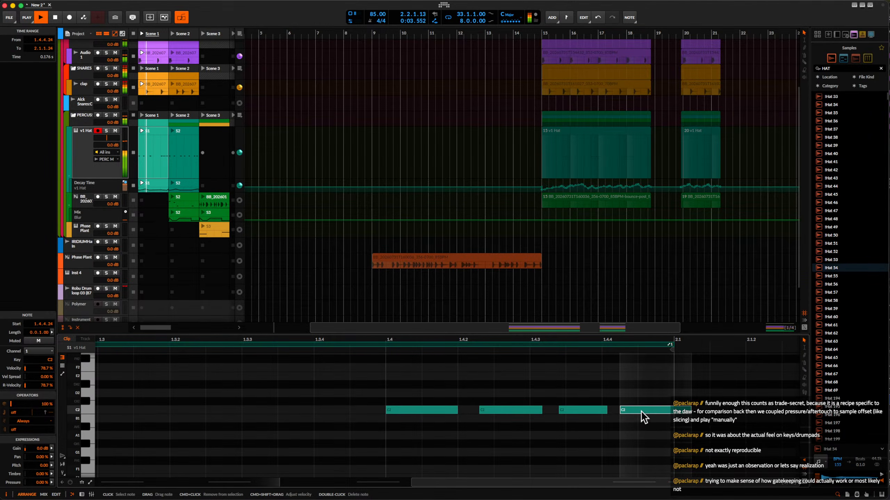
double_click(668, 411)
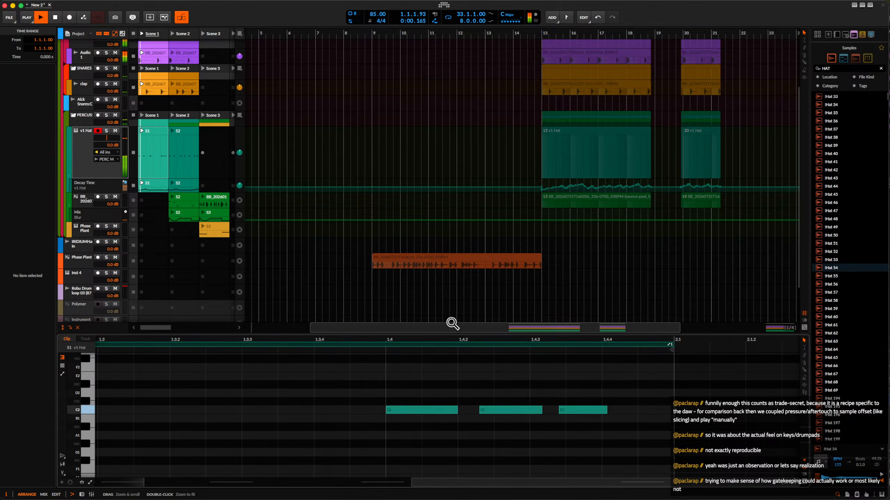
Add a new instrument track below v1 Hat in the PERCUSSION group and show its volume automation lane.
double_click(76, 135)
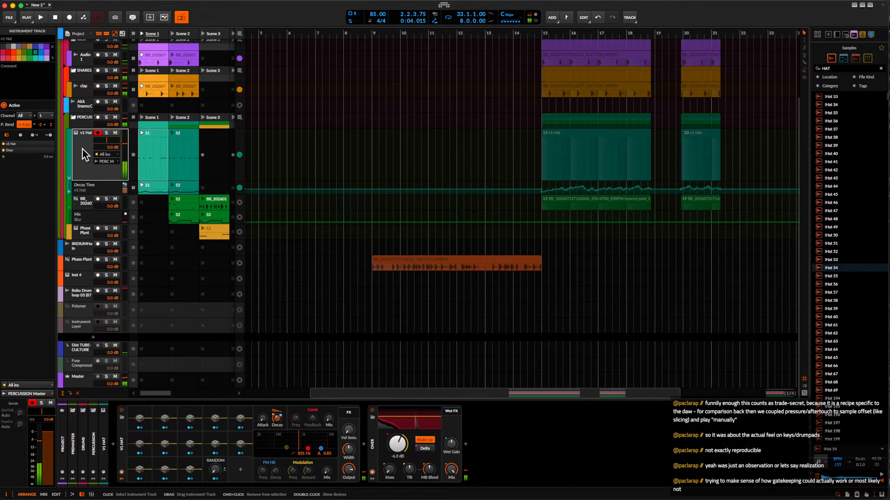
key("super+t")
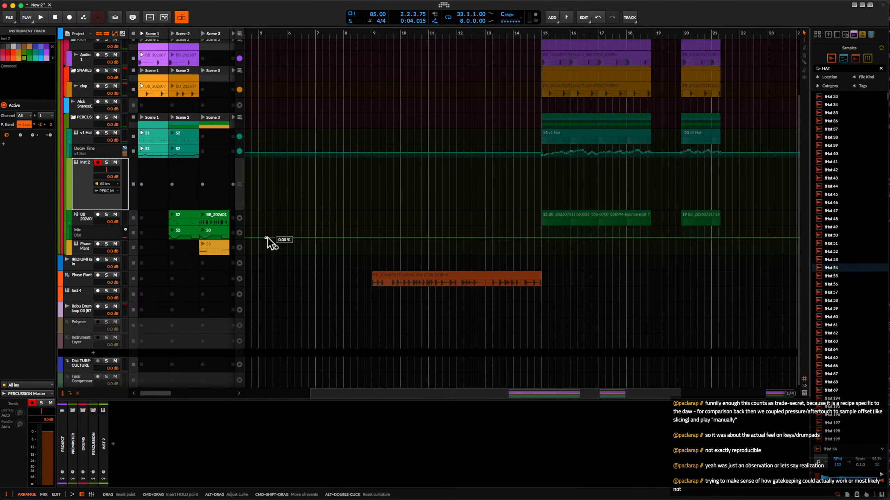
left_click(69, 187)
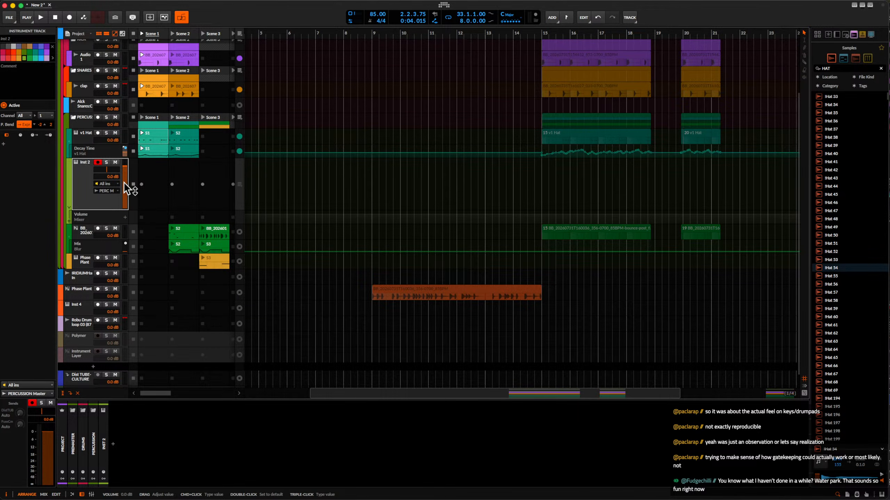
Insert Phase Plant on the new instrument track by searching the device browser for "phase".
left_click(112, 445)
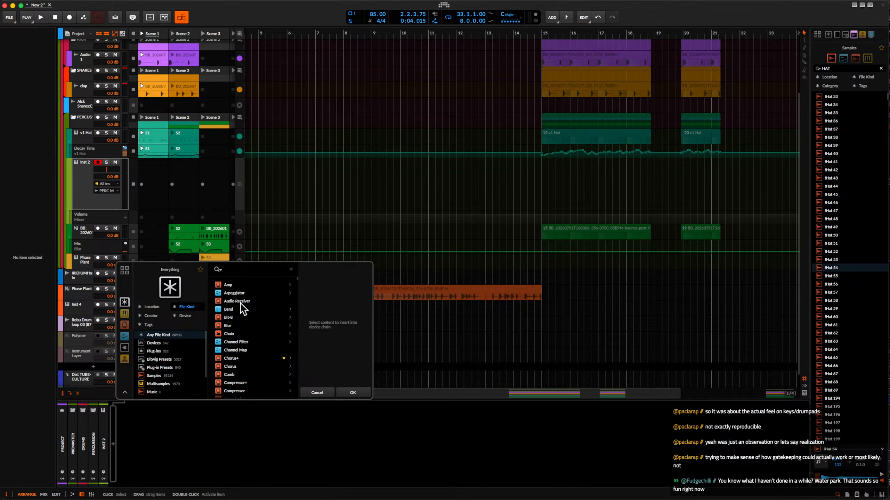
type("phase")
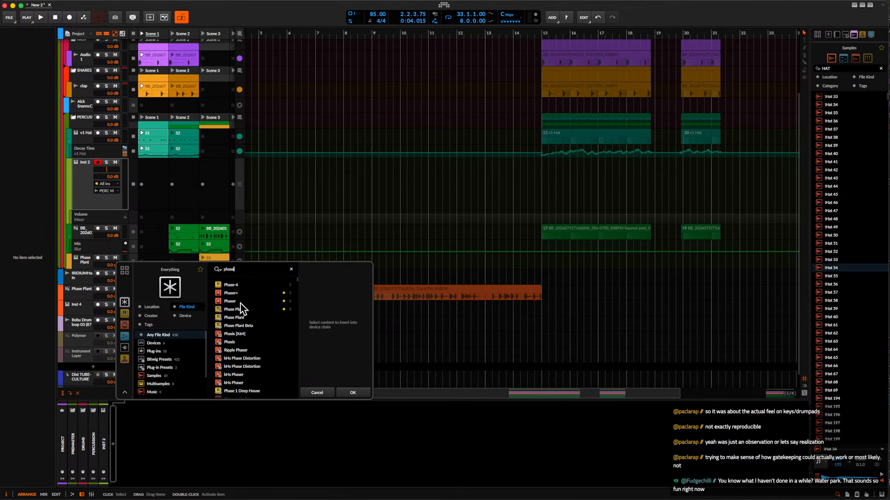
left_click(240, 307)
left_click(348, 392)
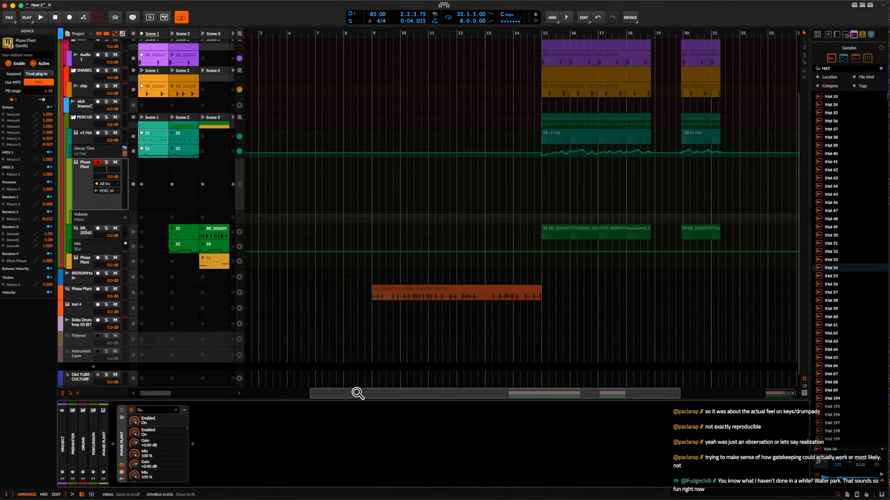
Create a Scene 7 clip on the new Phase Plant track and set the envelope to 166 ms decay, 49% sustain and 364 ms release.
double_click(184, 195)
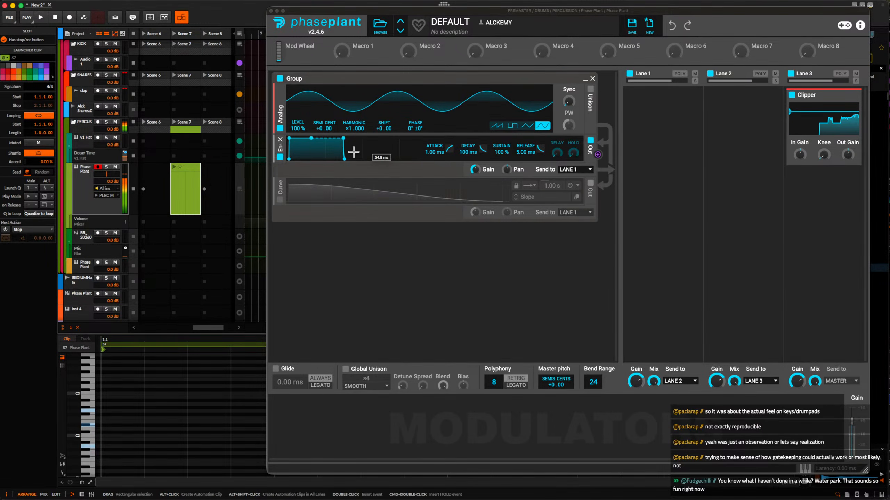
left_click_drag(314, 140, 378, 159)
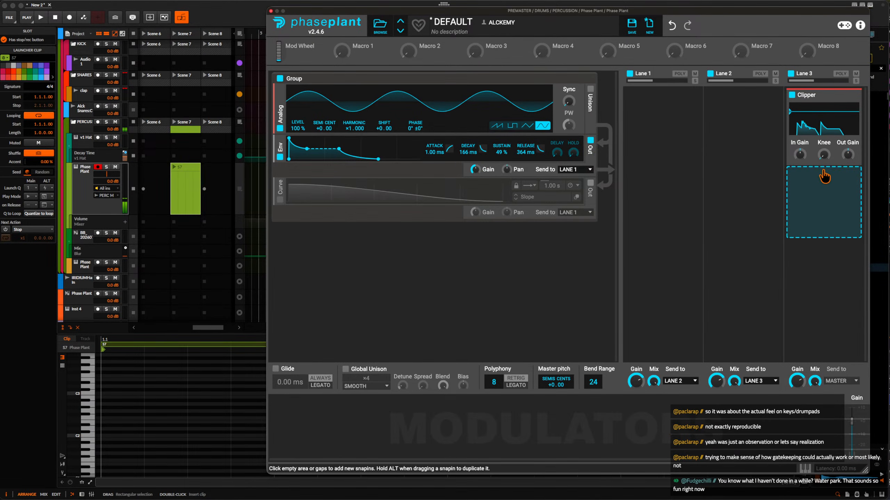
Raise the Clipper's input gain in Lane 3 and add a Shaper Table effect to Lane 1.
left_click_drag(799, 155, 800, 139)
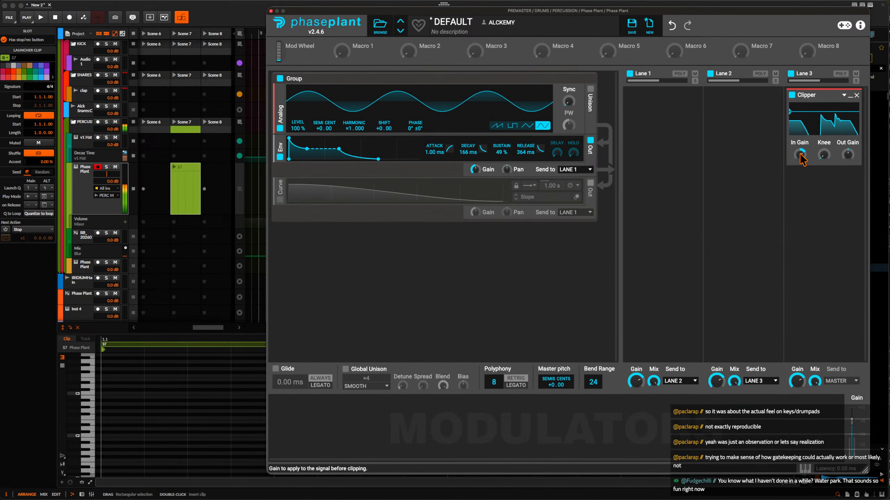
left_click(665, 125)
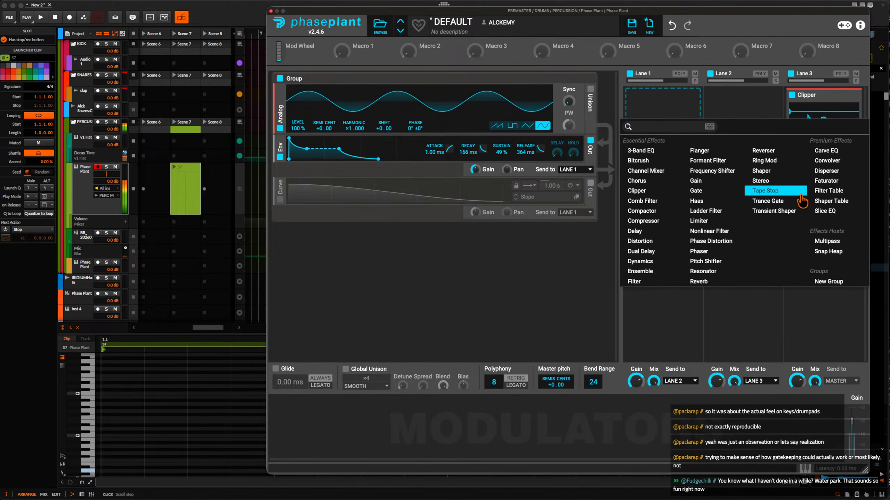
left_click(821, 203)
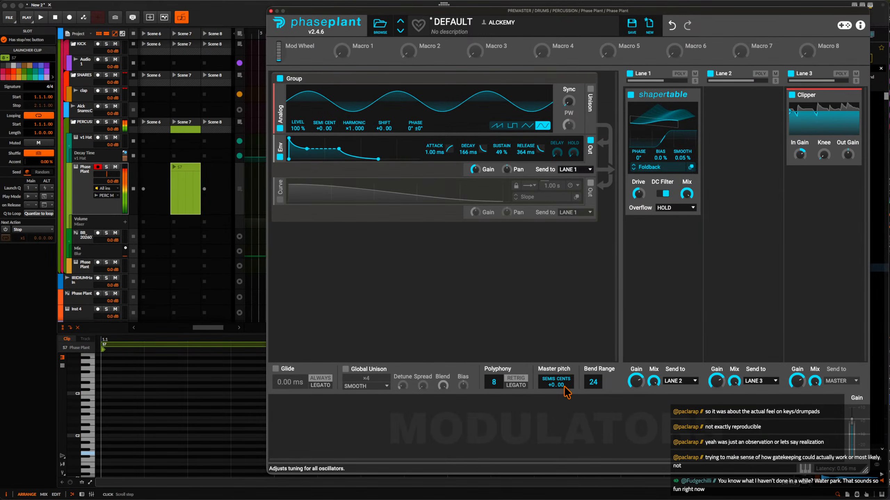
Set the synth's polyphony to 1 voice and its envelope to 192 ms decay and 7.2% sustain.
left_click_drag(500, 384, 500, 417)
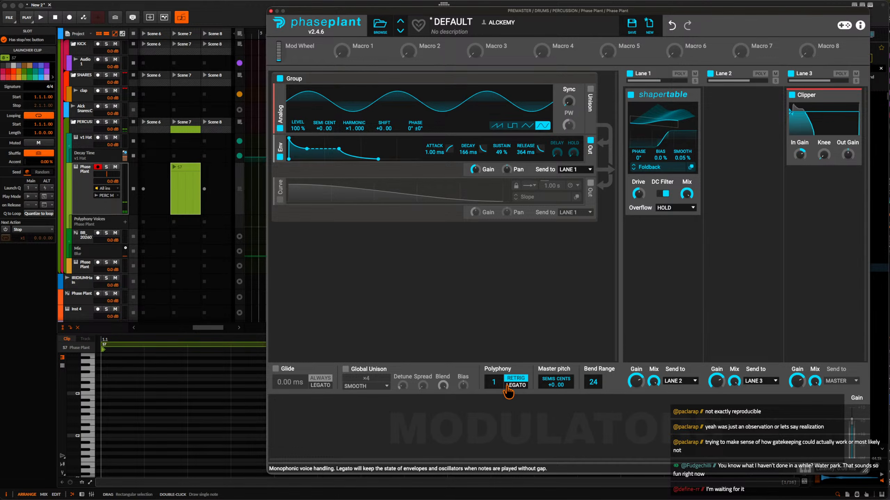
left_click_drag(339, 148, 339, 155)
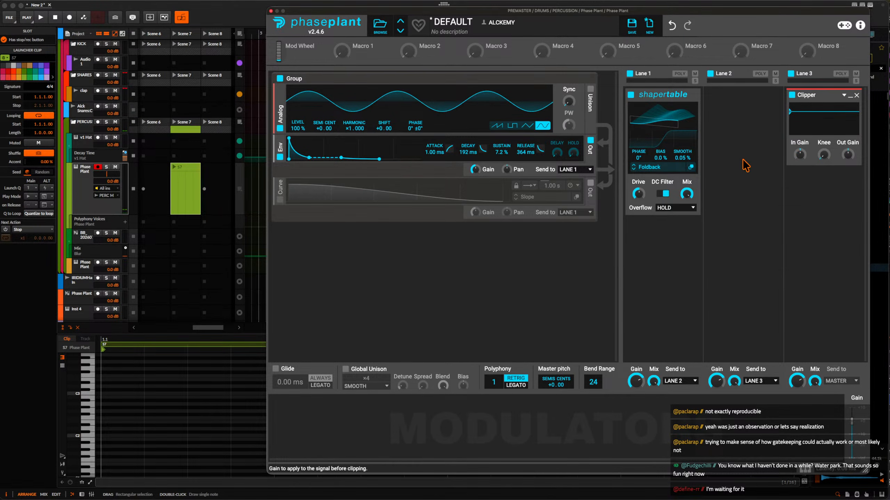
Add a Reverb effect below the Shaper Table in Lane 1.
left_click(641, 242)
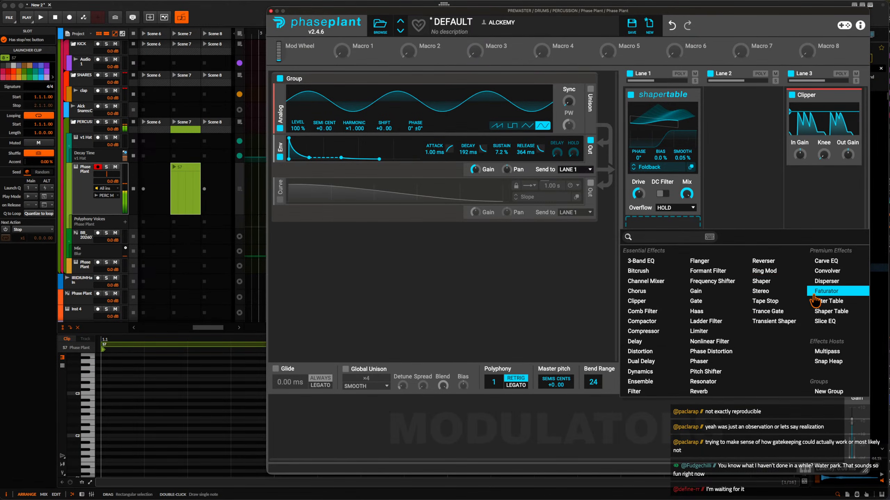
left_click(663, 225)
left_click(662, 225)
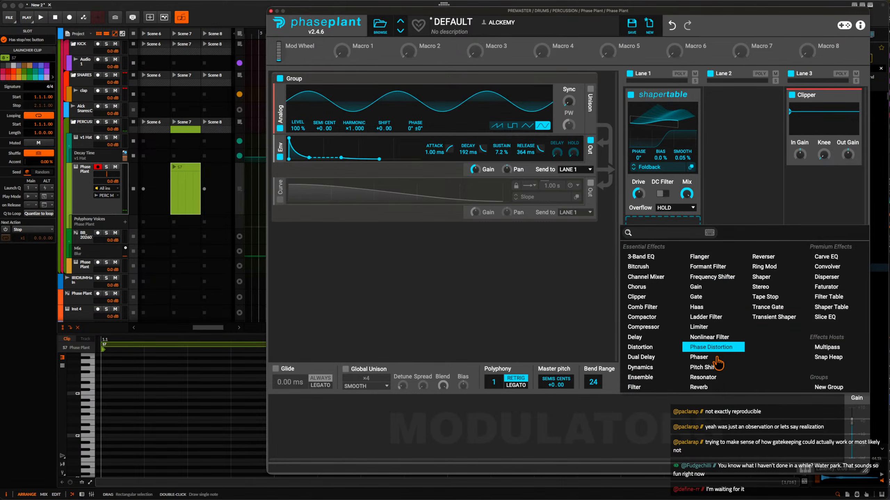
left_click(698, 387)
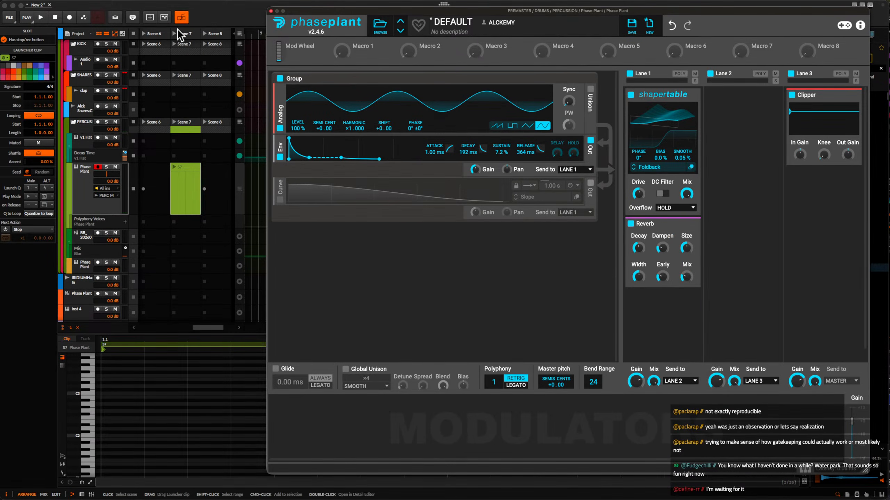
Open the MIDI Cap plug-in from the FX chain of the Phase Plant device on the PERCUSSION group's new track.
left_click_drag(317, 16, 335, 47)
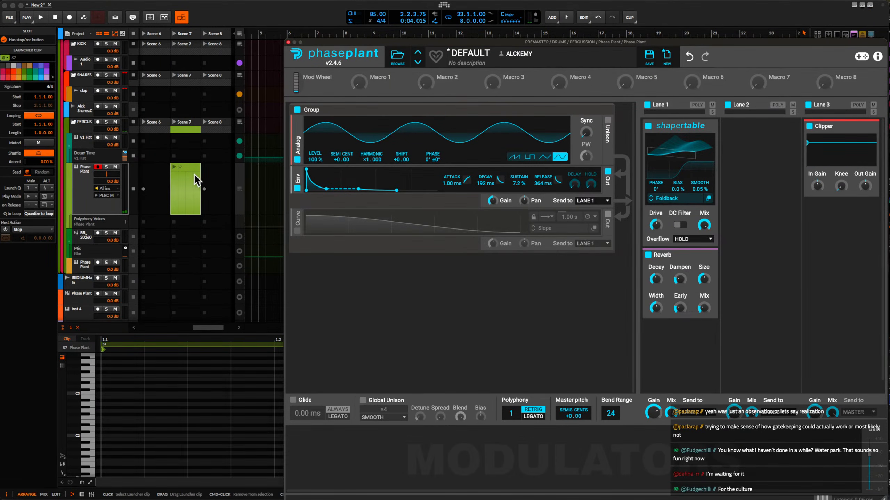
double_click(84, 182)
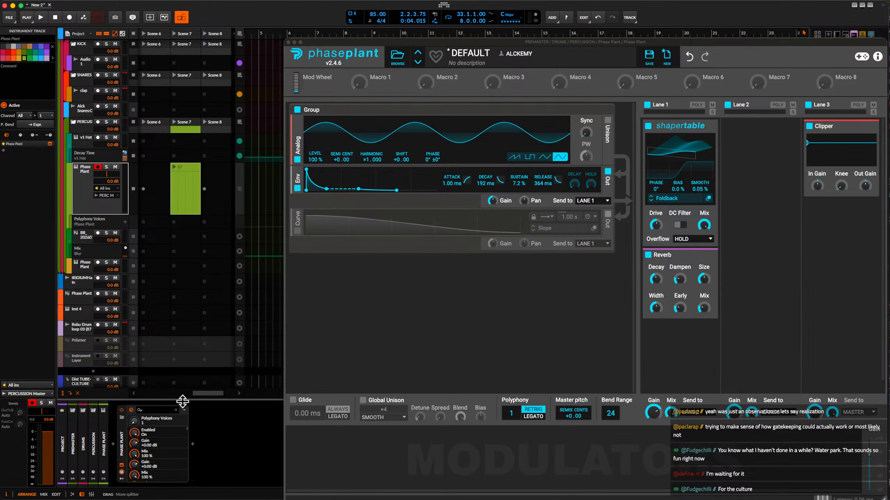
left_click(183, 410)
left_click(202, 465)
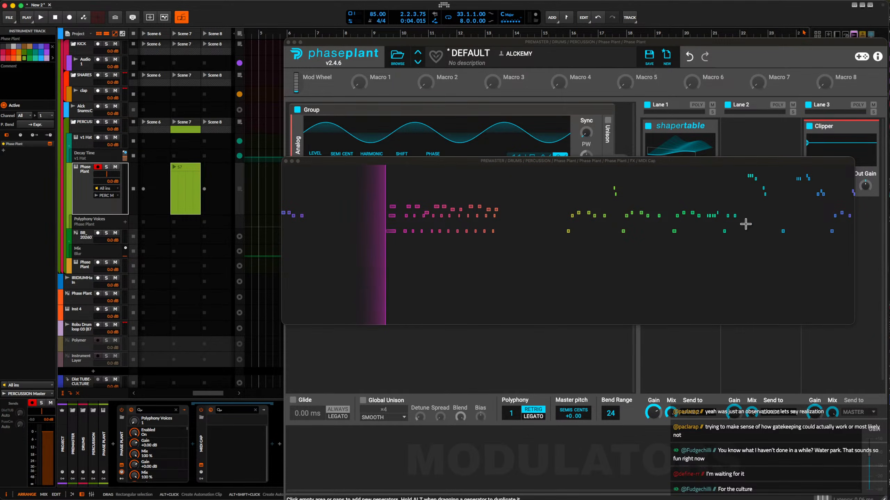
Select the recently played phrase in MIDI Cap, place it in the Phase Plant track's Scene 7 slot and launch the clip.
left_click_drag(728, 259, 620, 268)
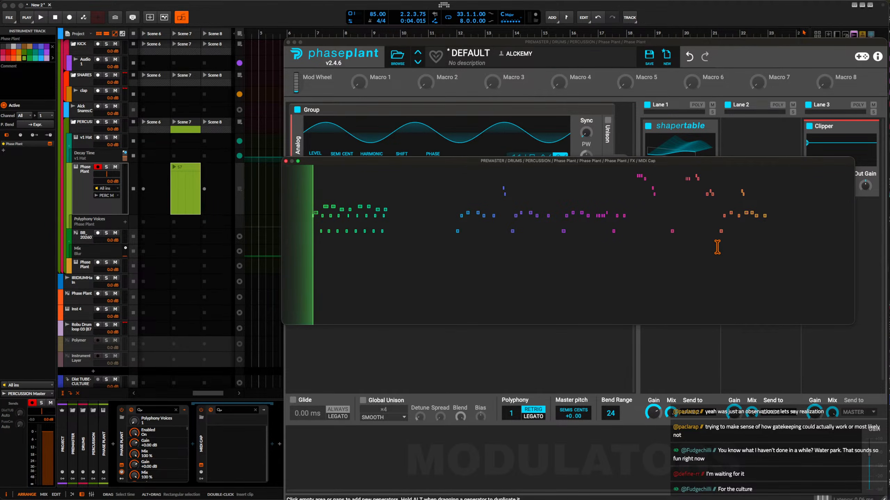
left_click_drag(718, 252, 794, 243)
left_click_drag(751, 223, 183, 180)
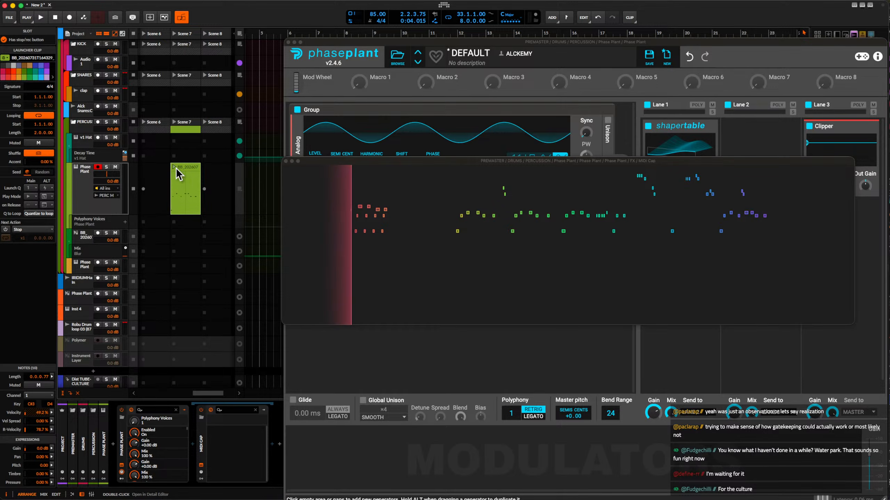
left_click(174, 168)
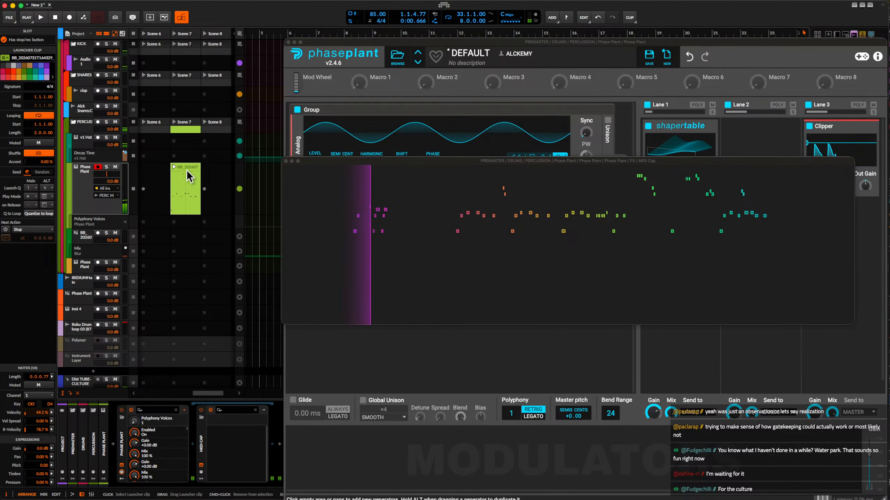
left_click(173, 167)
scroll(173, 166, "left", 1)
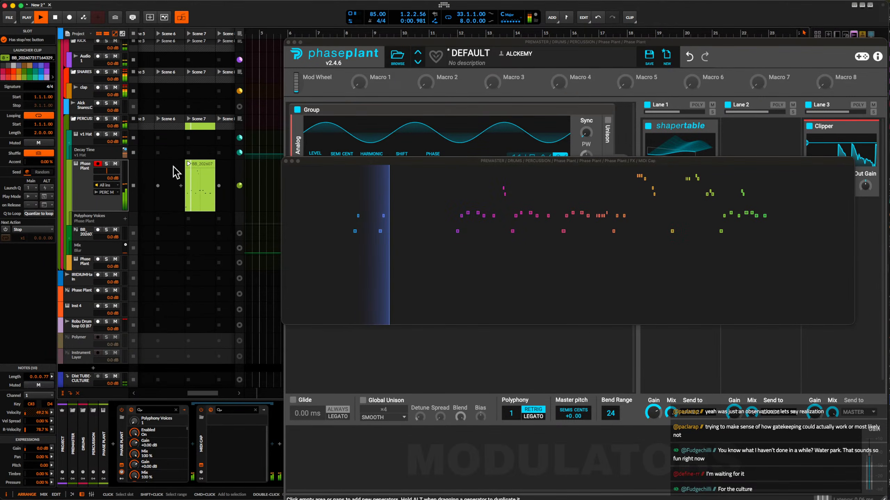
Open the captured clip in the note editor and shift the F#3 note before beat 1.4 slightly earlier.
double_click(204, 172)
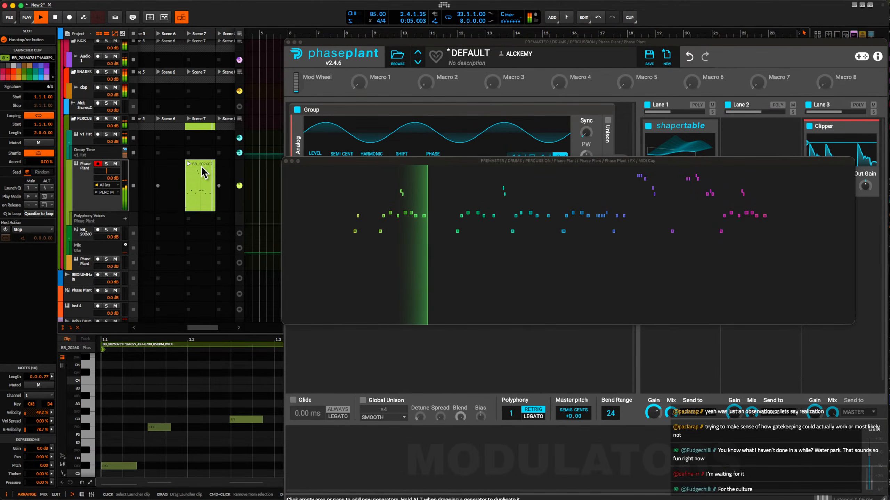
scroll(196, 387, "right", 5)
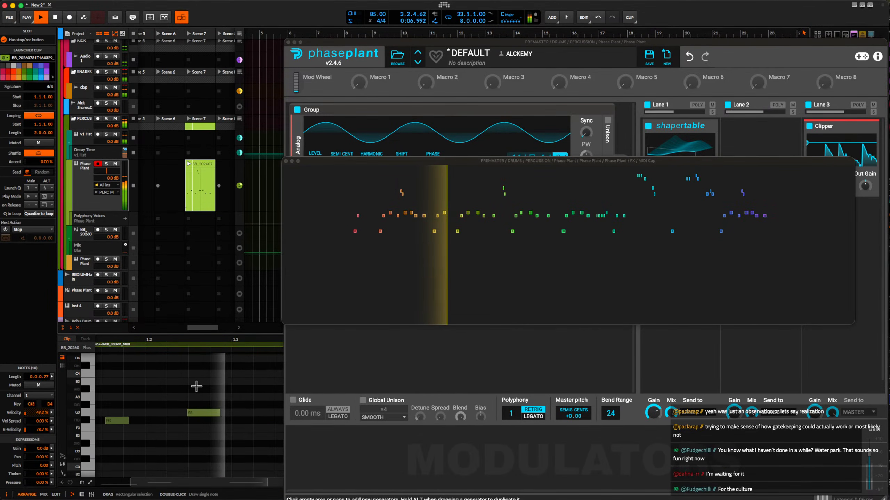
key("space")
left_click(183, 424)
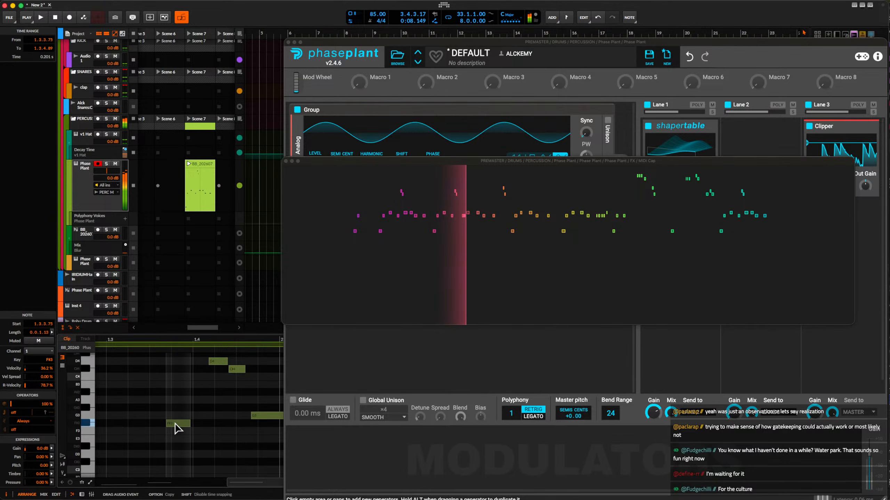
scroll(175, 424, "up", 3)
left_click_drag(171, 424, 158, 423)
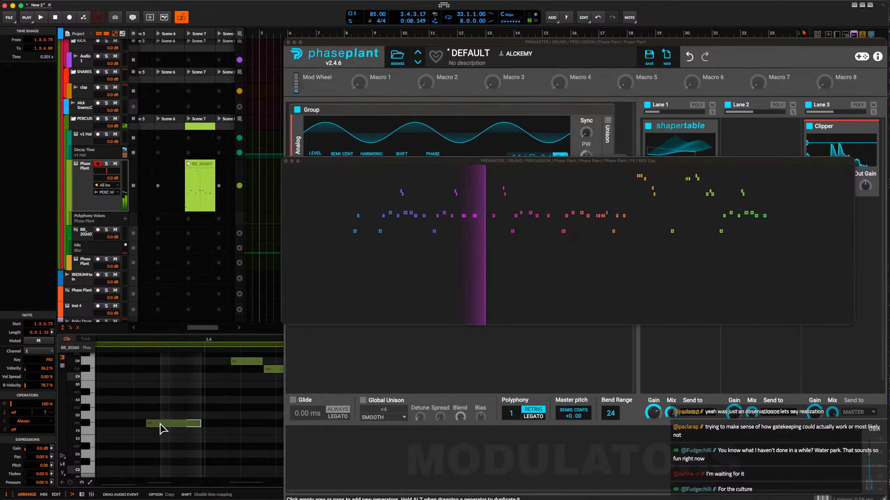
scroll(162, 426, "down", 2)
Move the D4 and C#4 note pair to start at 1.4.1.00, and shift the C#4 note to 1.4.2.21.
left_click_drag(262, 392, 207, 362)
scroll(207, 361, "up", 3)
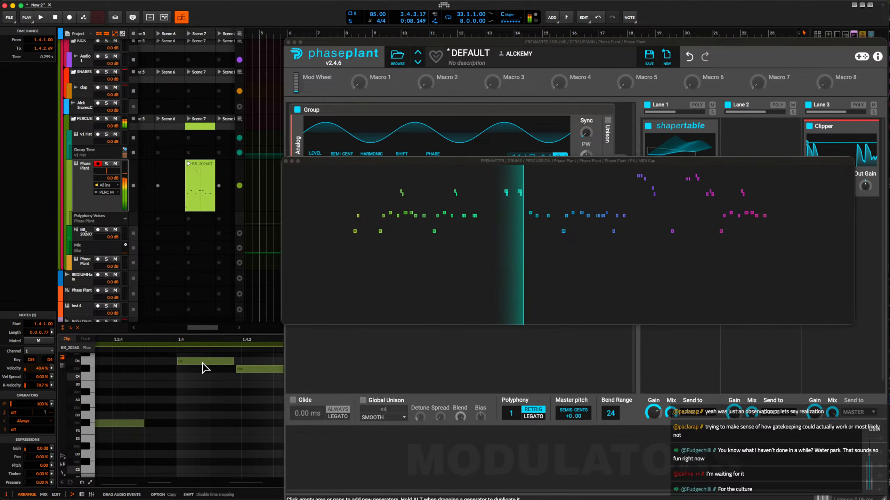
scroll(241, 370, "down", 2)
left_click(215, 370)
mouse_move(216, 374)
left_mouse_down()
mouse_move(243, 374)
mouse_move(232, 369)
left_mouse_up()
scroll(241, 371, "up", 2)
scroll(232, 370, "down", 3)
key("space")
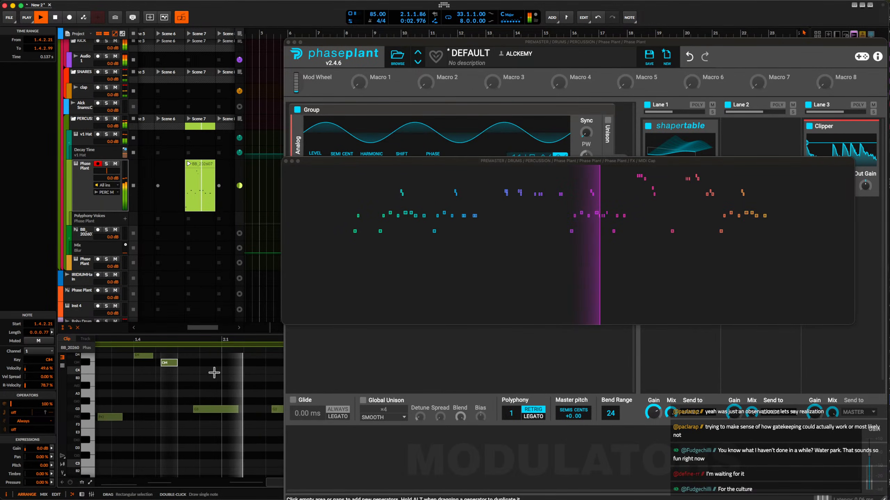
Move the last two F#3 notes of the clip to start at 2.2.3.00 and 2.3.3.00.
left_click_drag(224, 419, 245, 418)
scroll(244, 416, "right", 7)
scroll(140, 417, "left", 3)
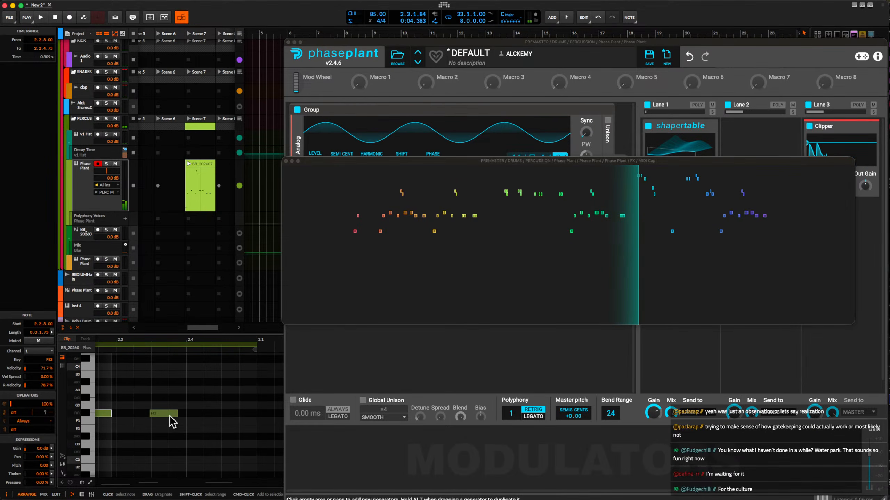
left_click(168, 414)
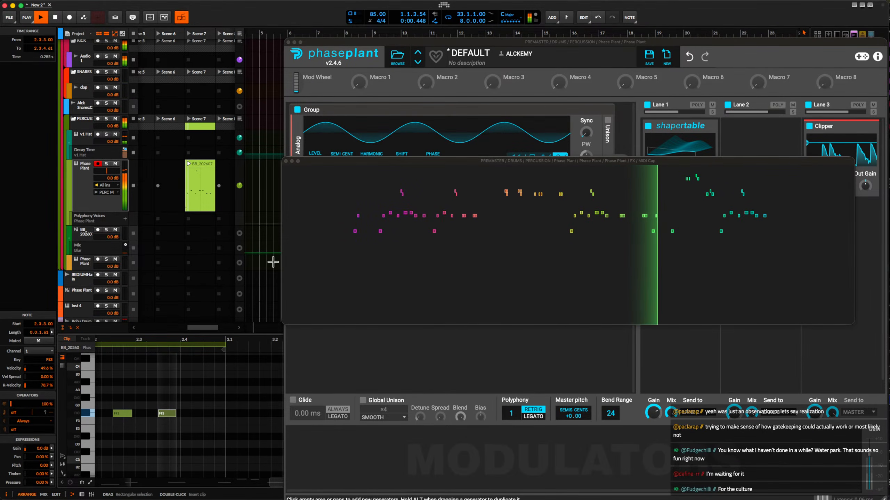
Close the MIDI Cap window and move the Phase Plant clip from Scene 7 to Scene 1.
left_click(286, 161)
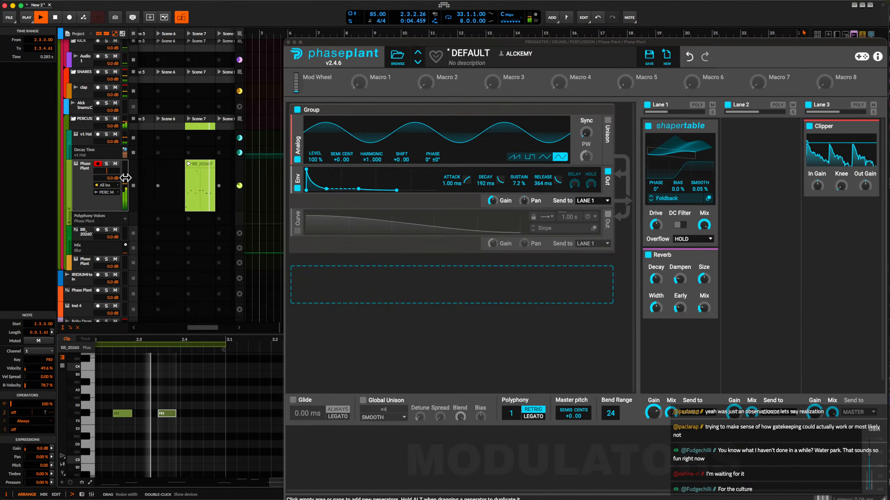
left_click(85, 170)
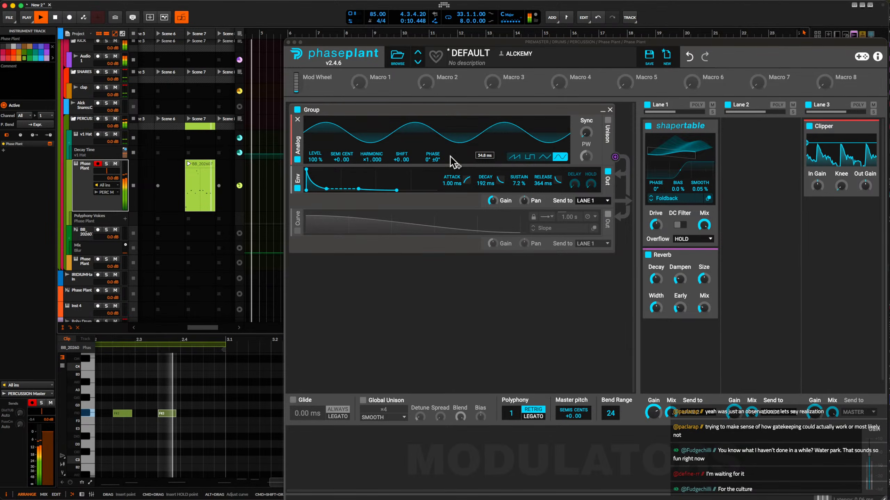
scroll(187, 186, "left", 5)
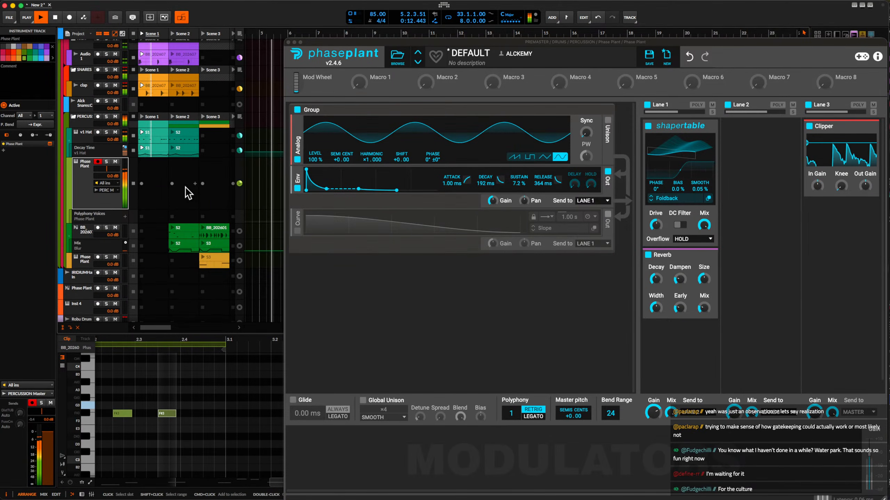
scroll(179, 135, "right", 5)
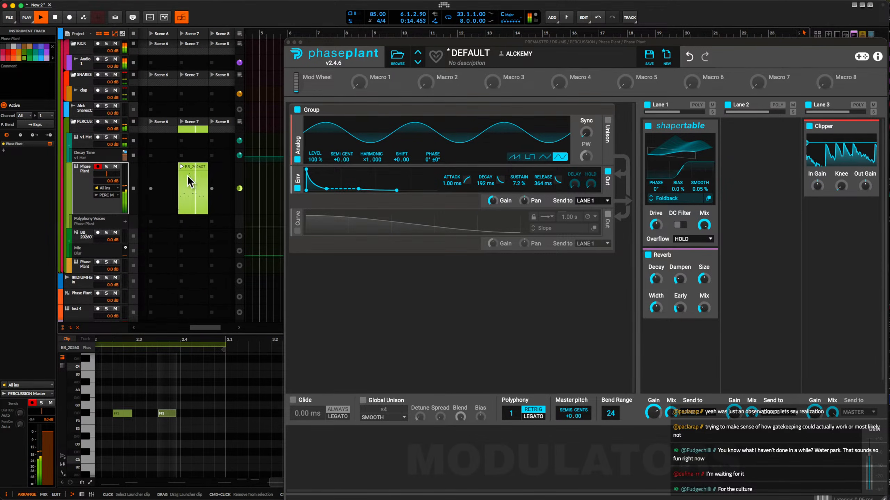
left_click_drag(188, 177, 144, 174)
Add an instrument track below this Phase Plant track and insert Phase Plant on it by searching the device browser for "phase".
left_click(79, 180)
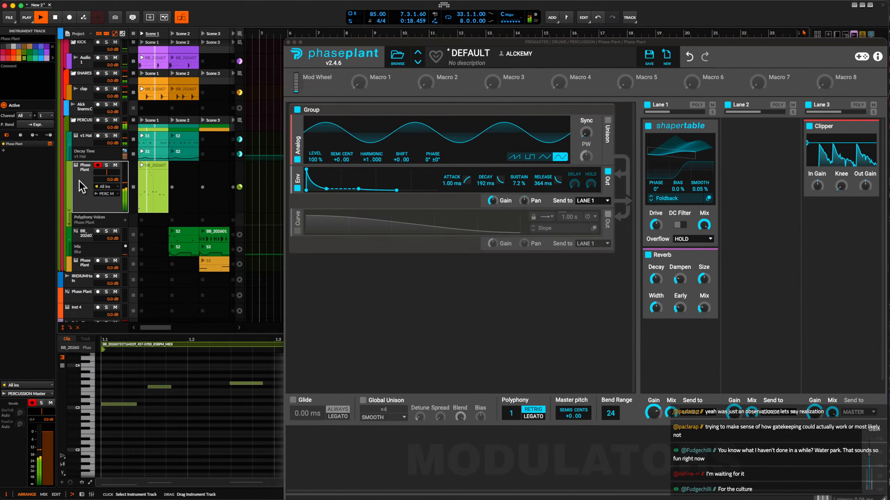
key("super+t")
key("d")
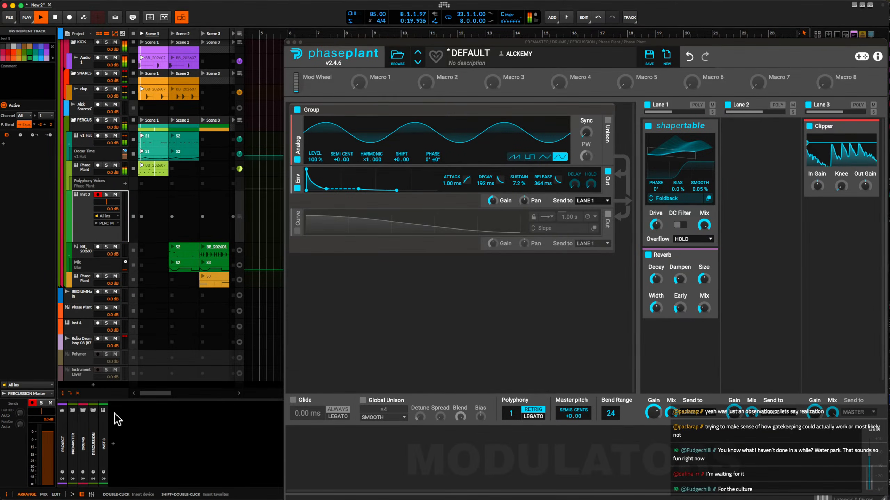
left_click(115, 445)
type("phase")
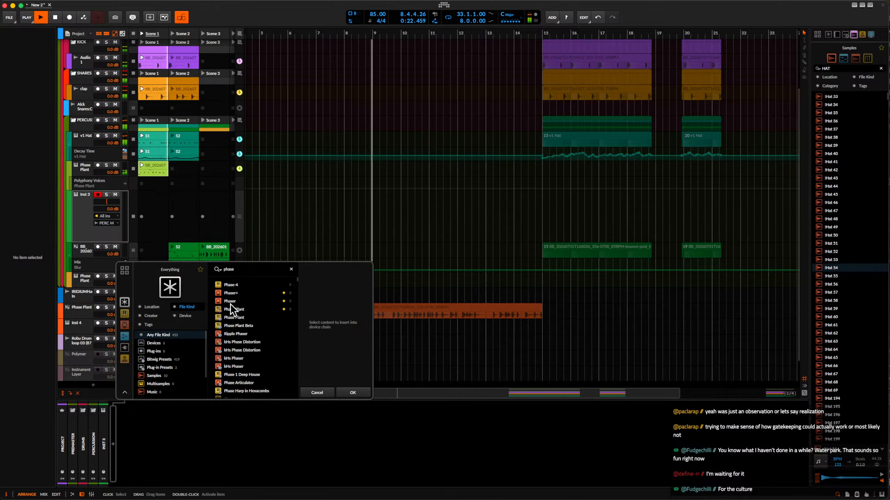
left_click(231, 310)
left_click(352, 392)
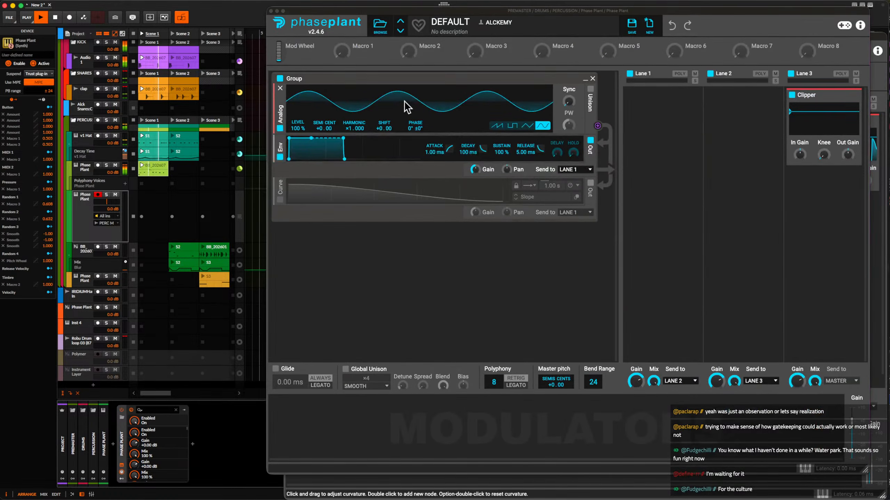
Stop playback, switch the new Phase Plant's oscillator to a pulse wave and add a Filter effect to Lane 1.
key("space")
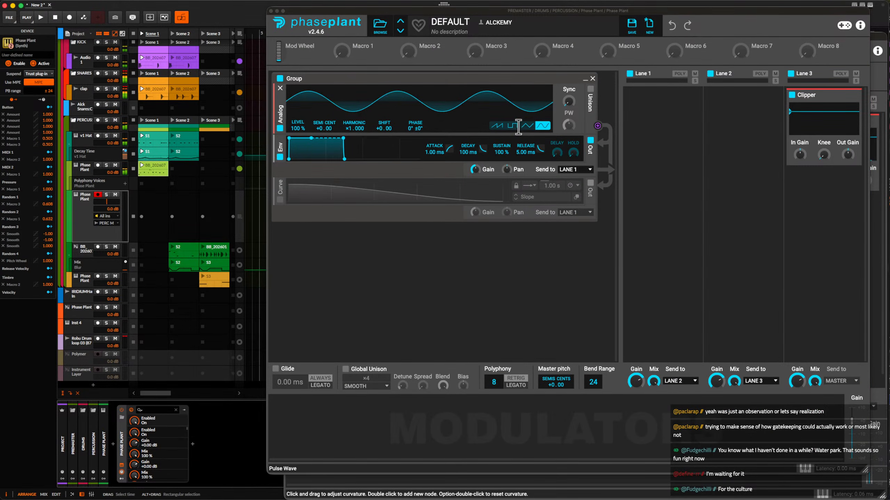
left_click(517, 126)
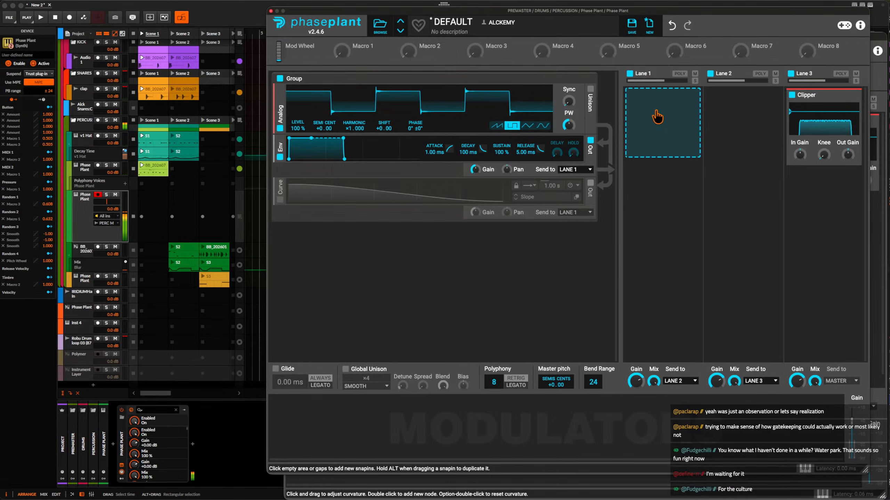
left_click(657, 117)
left_click(651, 114)
left_click(646, 119)
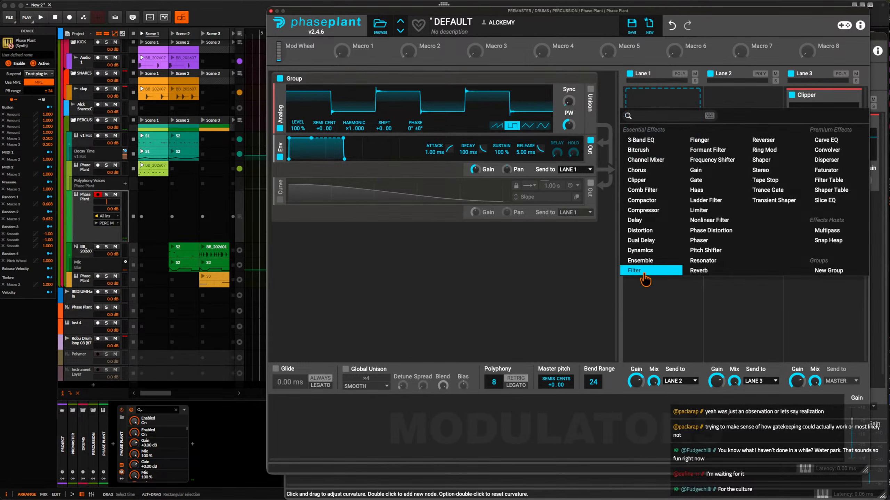
left_click(634, 274)
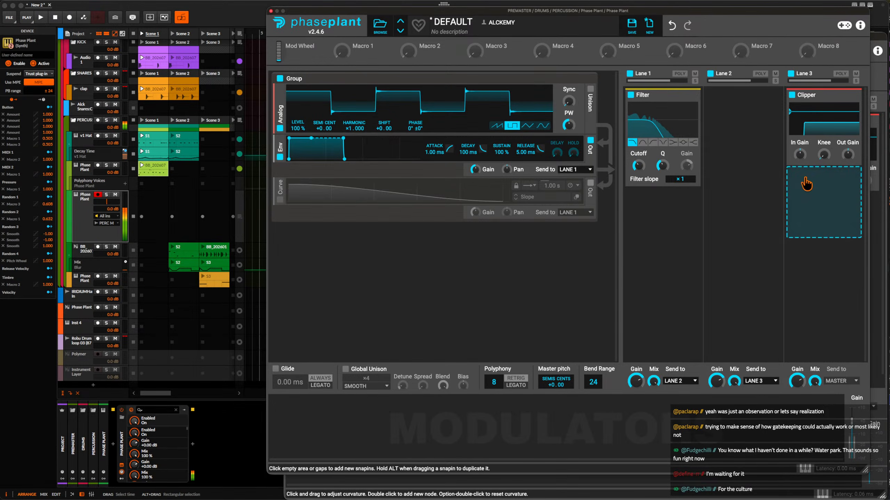
Raise the input gain of the Clipper in Lane 3 and add an LFO modulator.
left_click_drag(800, 154, 799, 140)
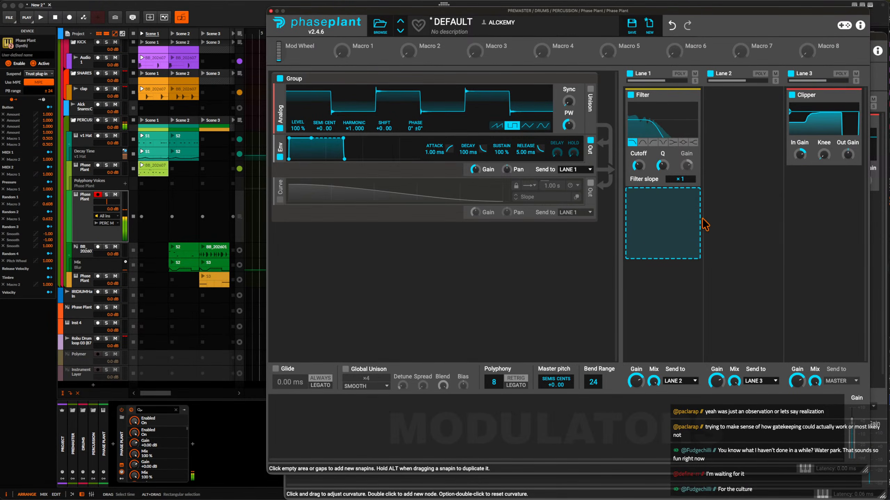
left_click(294, 427)
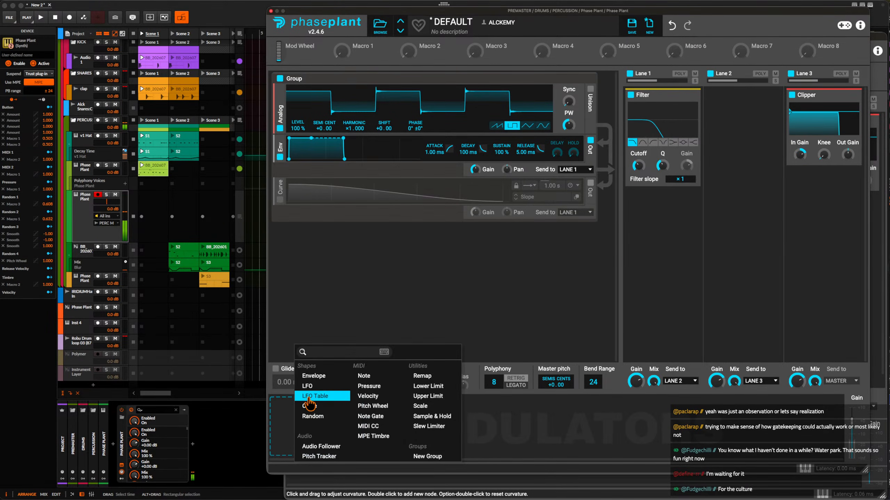
left_click(315, 383)
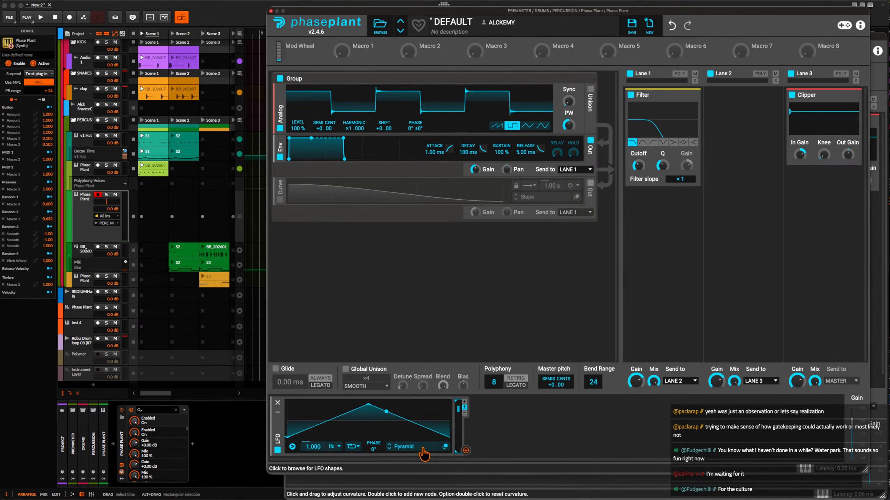
Flatten the LFO's Pyramid shape to a level line at the centre in the LFO Editor.
left_click(445, 446)
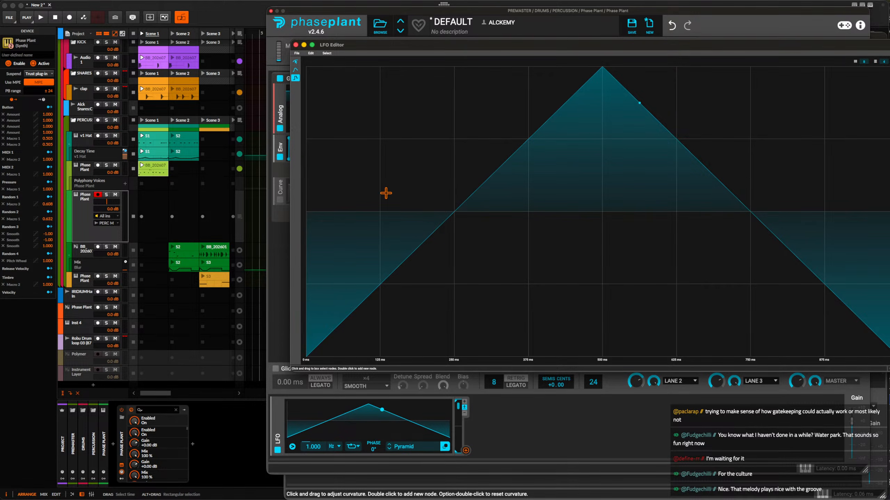
left_click_drag(326, 212, 855, 221)
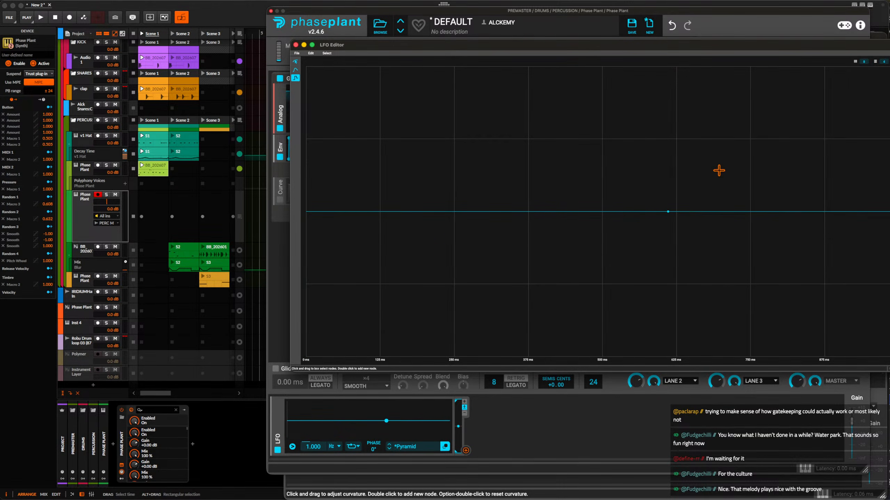
left_click(296, 45)
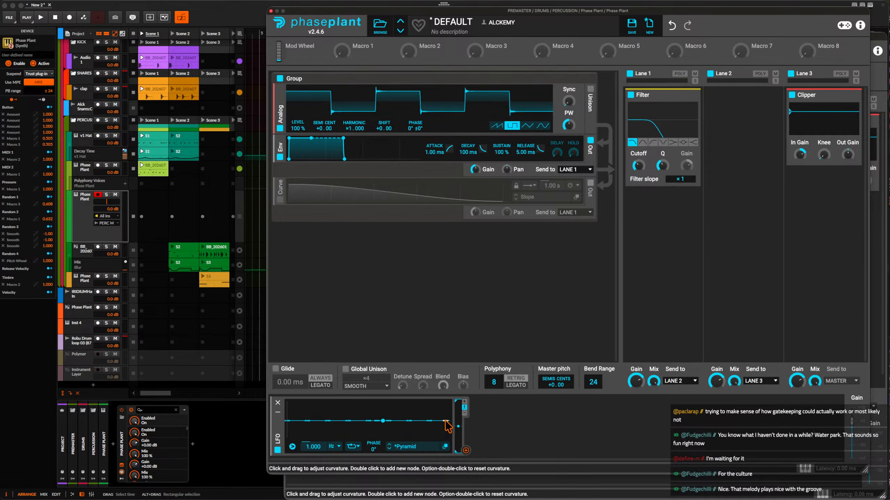
Remove the time and level grid divisions in the LFO Editor and reset the LFO to a blank untitled shape.
left_click(445, 447)
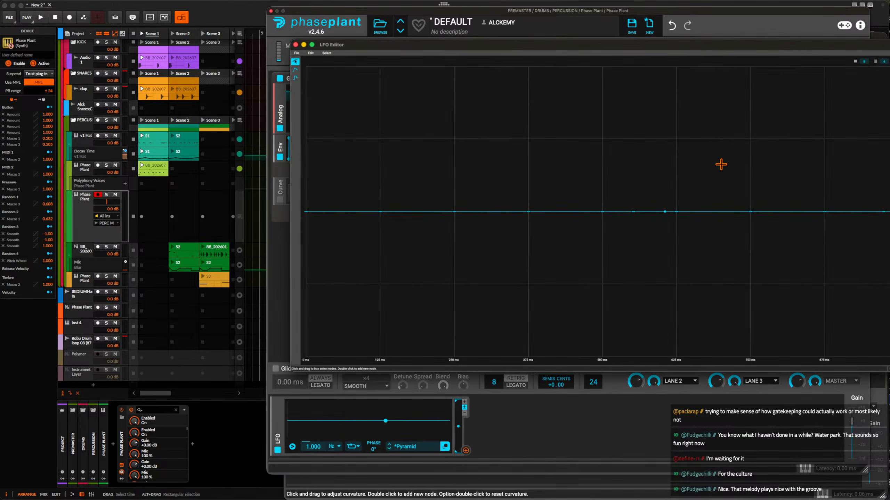
left_click(863, 62)
left_click(883, 62)
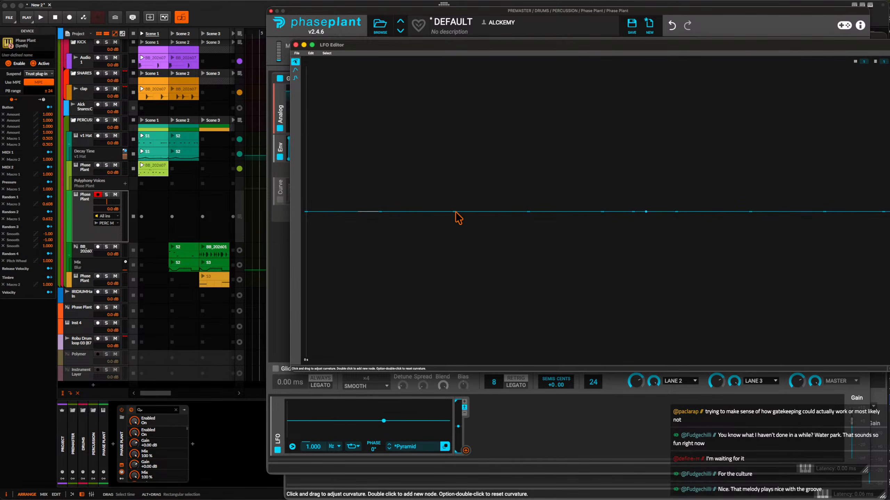
left_click(296, 78)
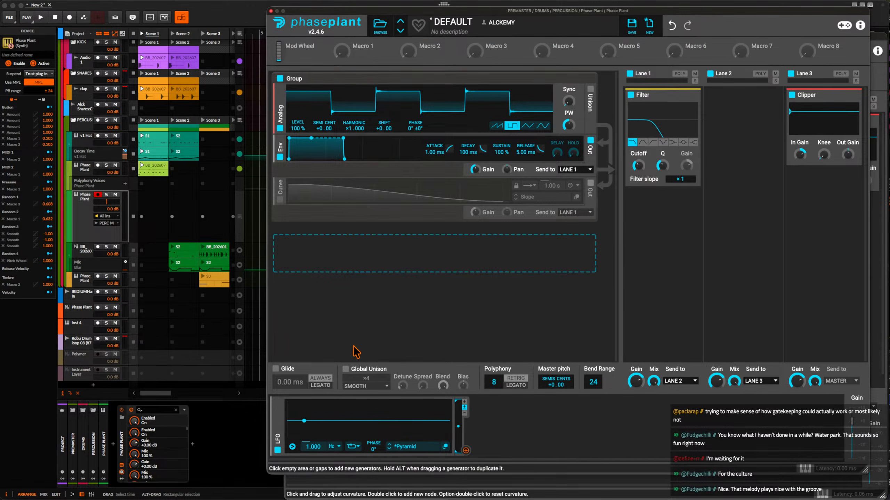
left_click(295, 45)
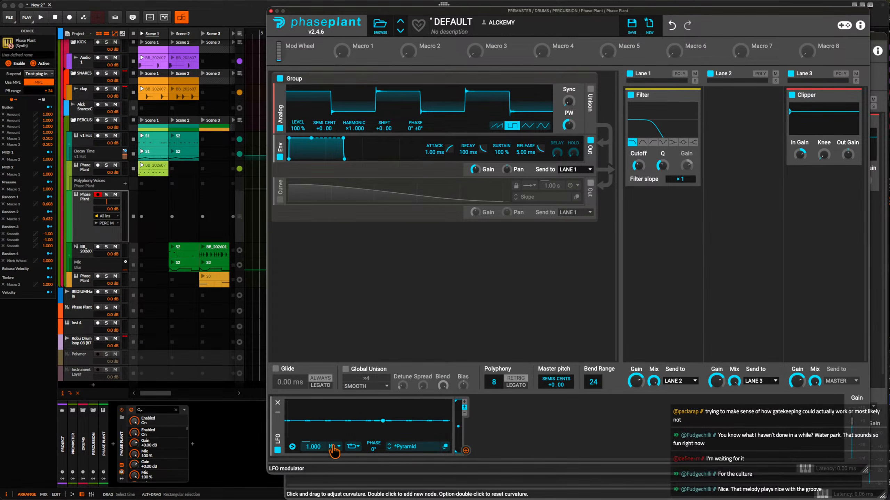
left_click(445, 446)
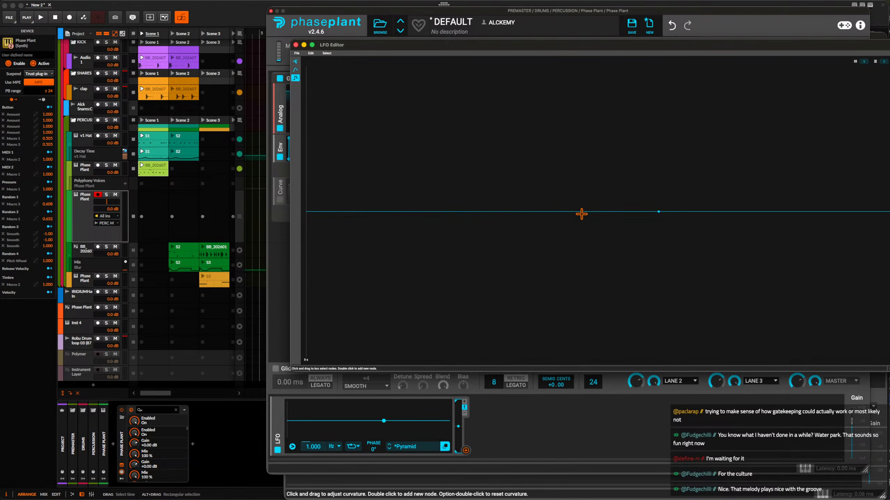
left_click(314, 61)
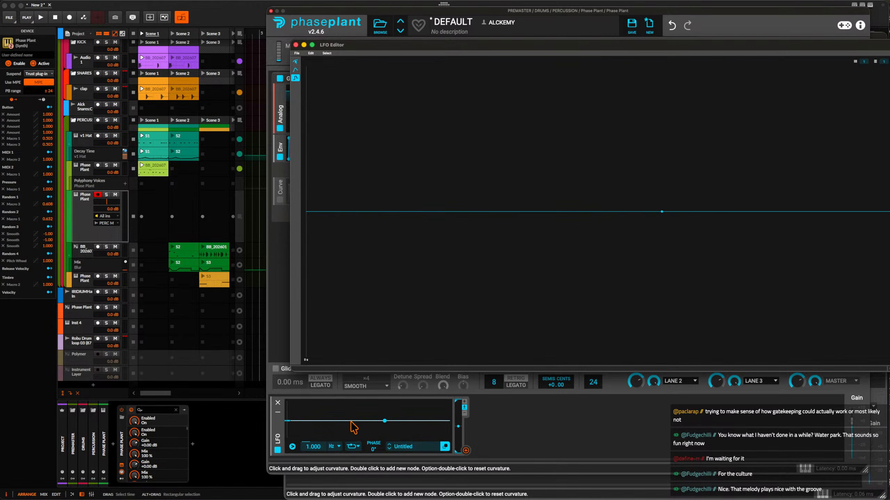
Shape the LFO curve nearly level to about its middle with a slight fall at the end, and set one-shot playback at 0.625 Hz.
left_click(316, 425)
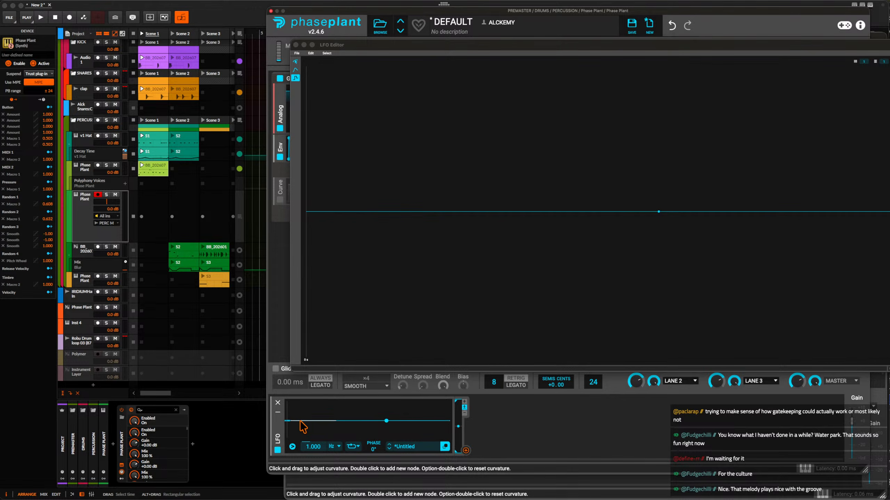
double_click(320, 421)
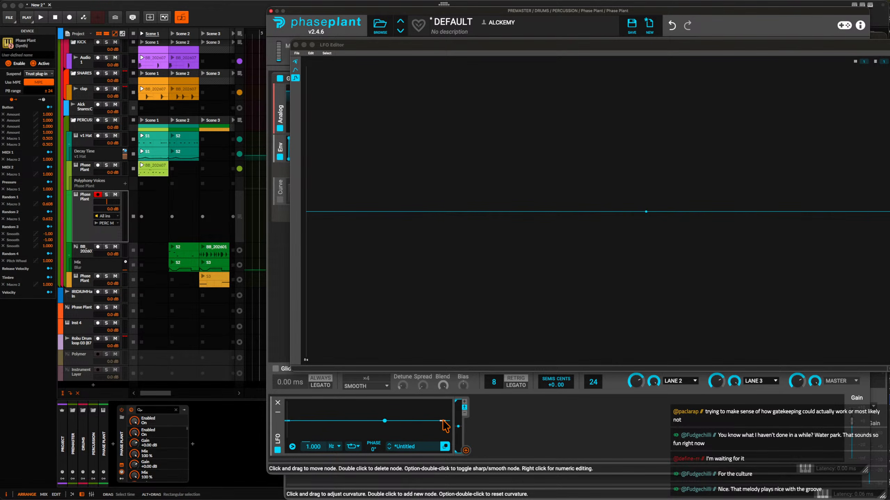
left_click_drag(443, 421, 446, 425)
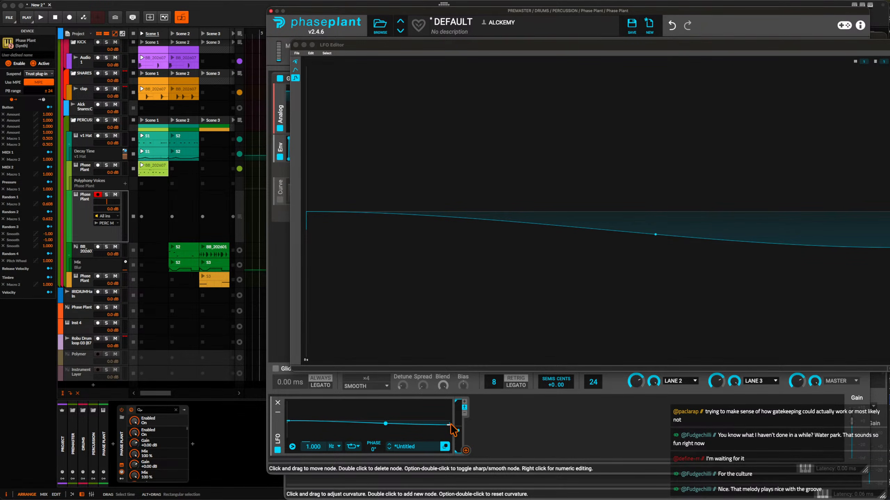
left_click_drag(453, 430, 365, 422)
double_click(352, 423)
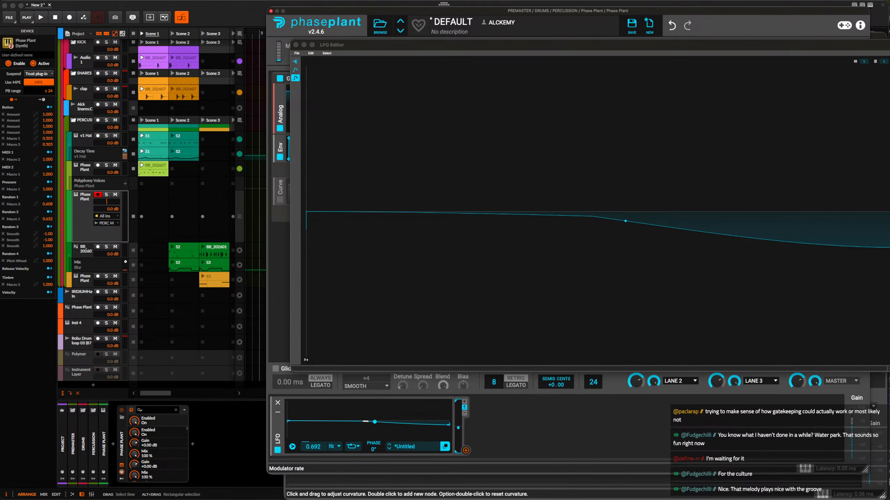
left_click(352, 447)
left_click(354, 427)
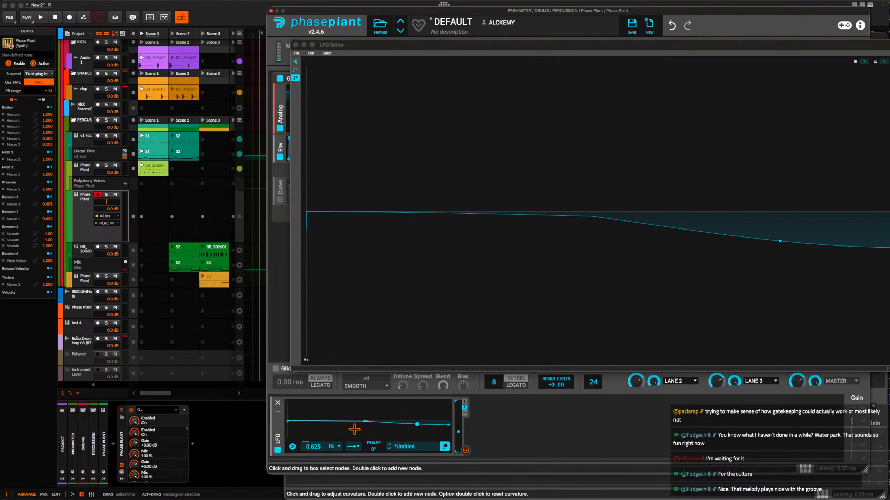
Route the LFO to modulate Master Pitch, lower the end node of its curve further and close the LFO Editor.
left_click_drag(466, 452, 556, 395)
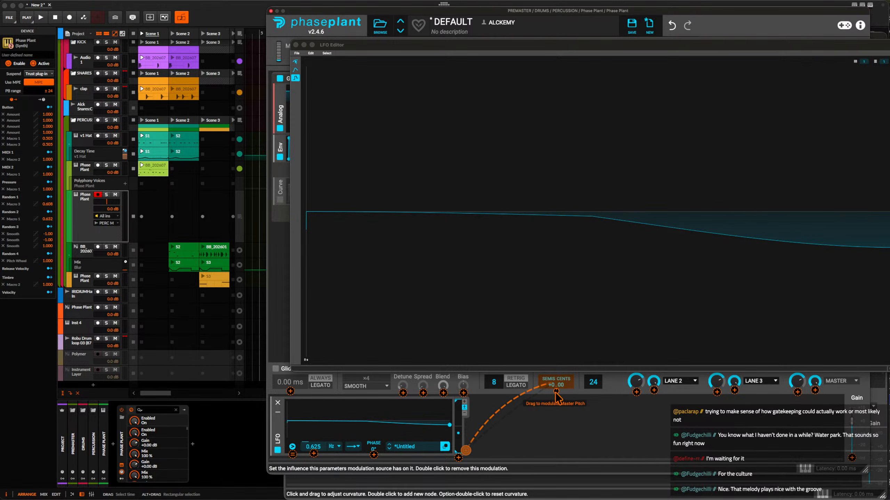
left_click_drag(557, 398, 557, 399)
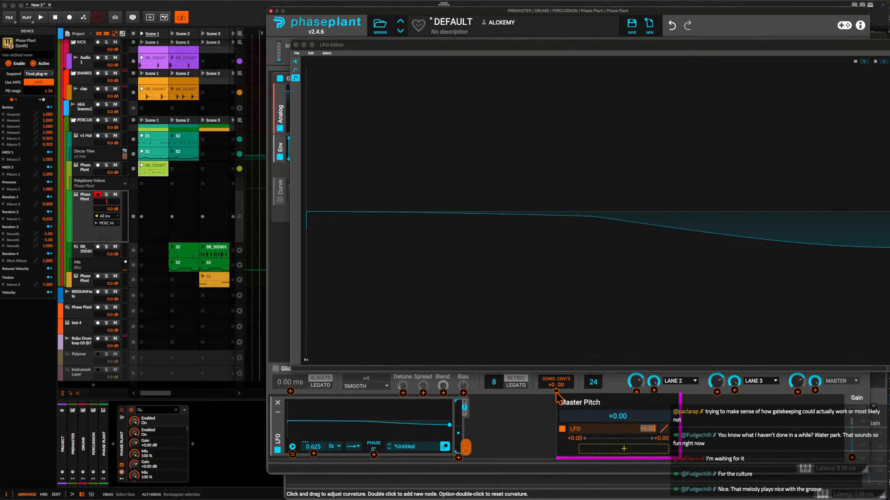
left_click(556, 392)
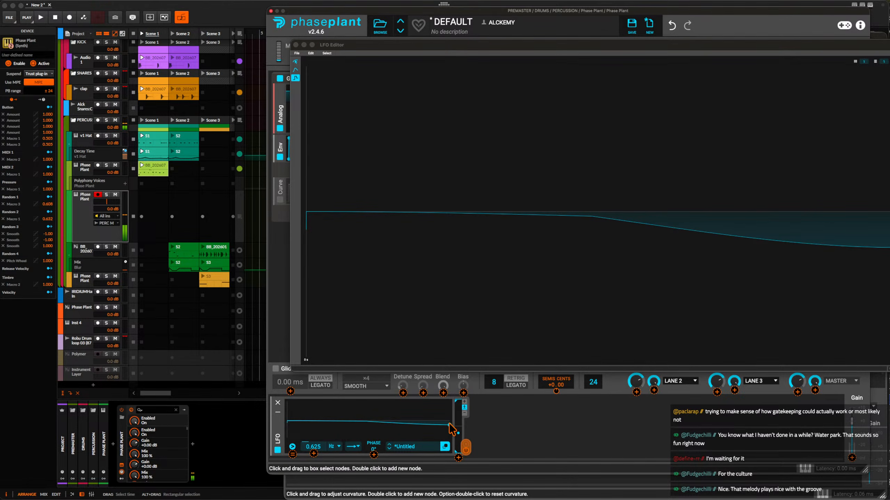
left_click_drag(450, 425, 450, 429)
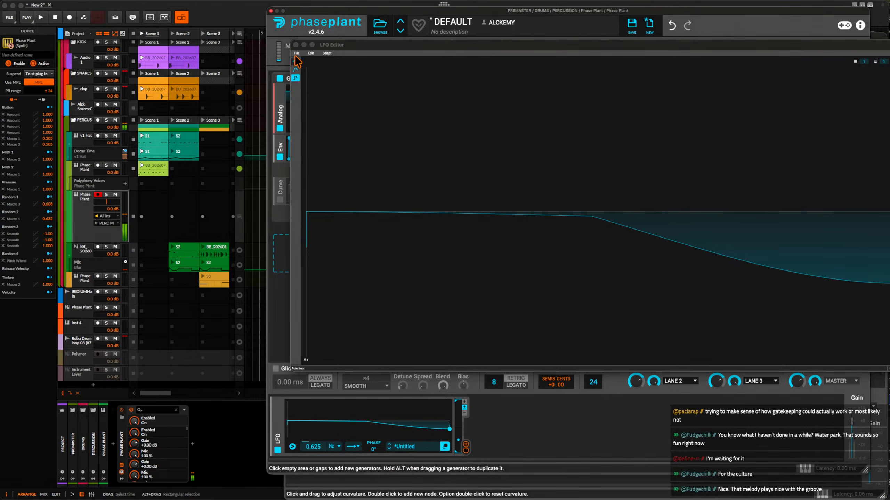
left_click(295, 46)
Create a Scene 1 clip on the armed Phase Plant track and draw a C#0 note at 1.1.1.00, 0.1.0.00 long.
double_click(157, 202)
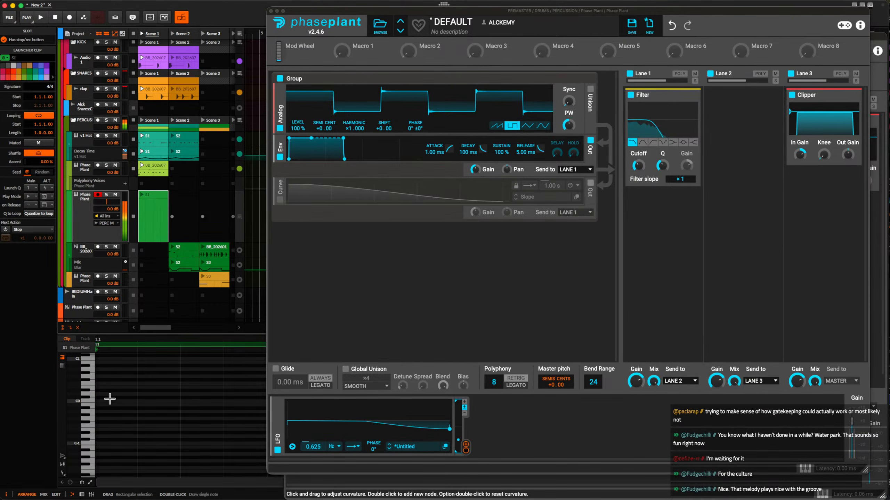
double_click(110, 398)
scroll(110, 401, "down", 5)
scroll(124, 399, "down", 2)
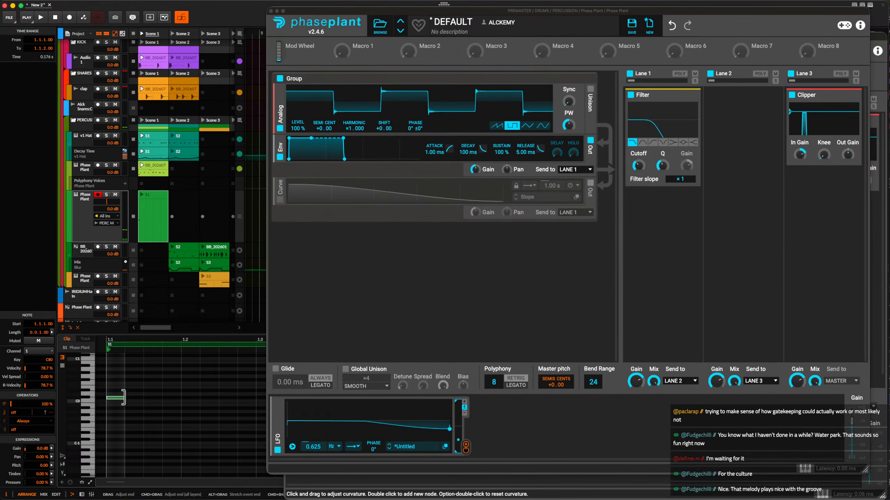
left_click_drag(124, 398, 173, 398)
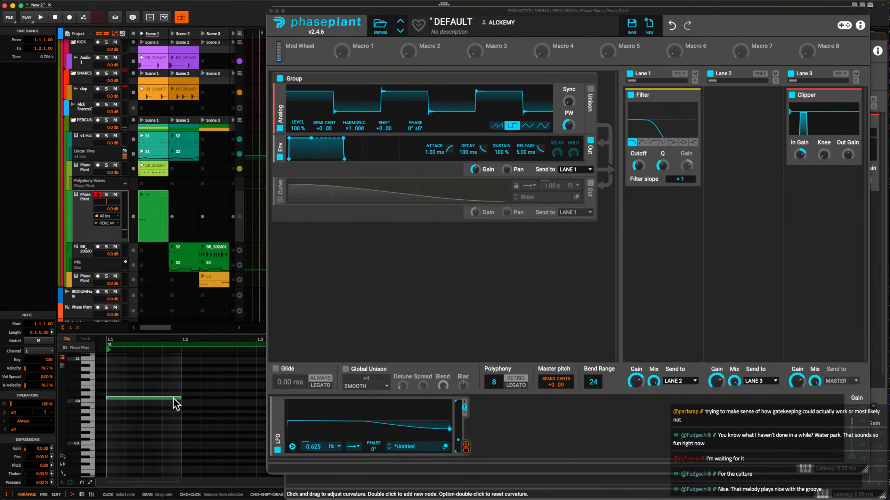
scroll(173, 399, "down", 4)
scroll(172, 398, "up", 1)
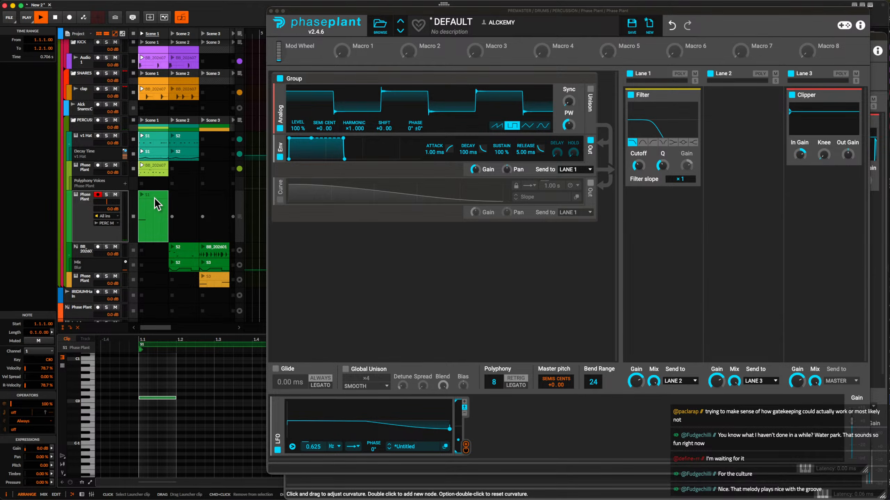
Launch Scene 1, lengthen the clip's note to 0.2.0.00 and extend the clip loop to 2.0.0.00.
left_click(141, 34)
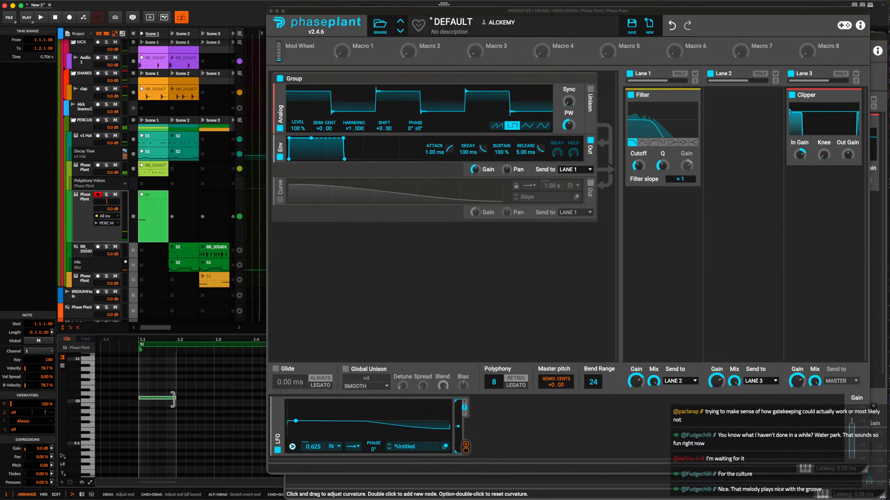
left_click_drag(172, 405, 211, 405)
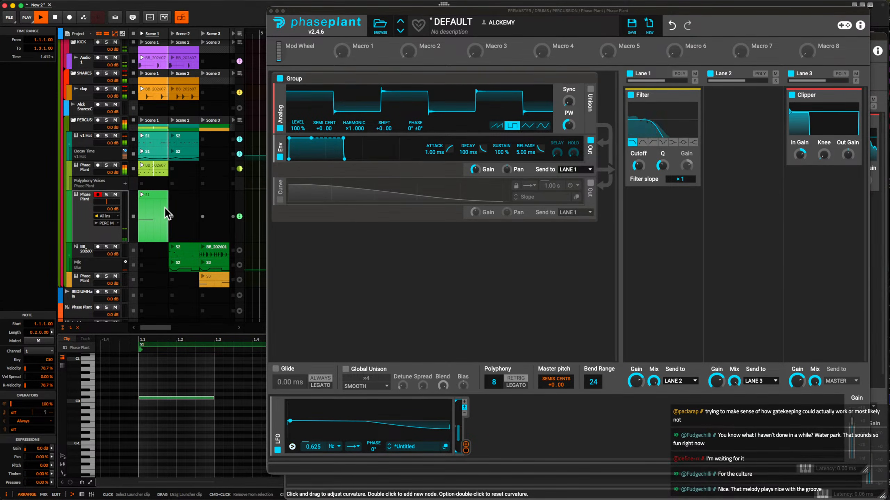
scroll(181, 399, "down", 3)
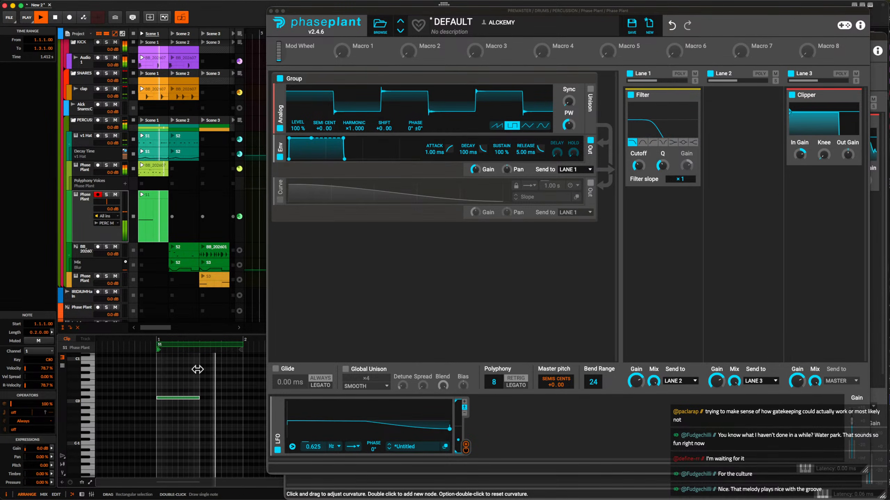
scroll(230, 349, "right", 1)
scroll(227, 349, "right", 7)
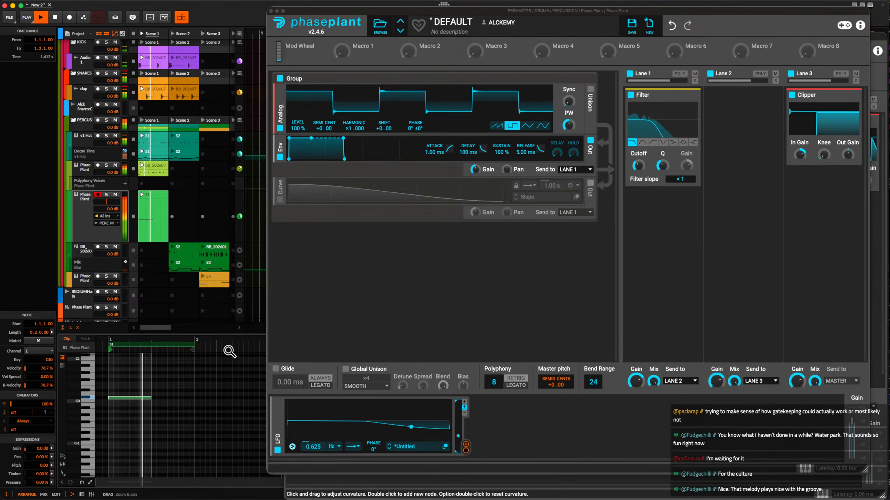
left_click_drag(104, 345, 190, 345)
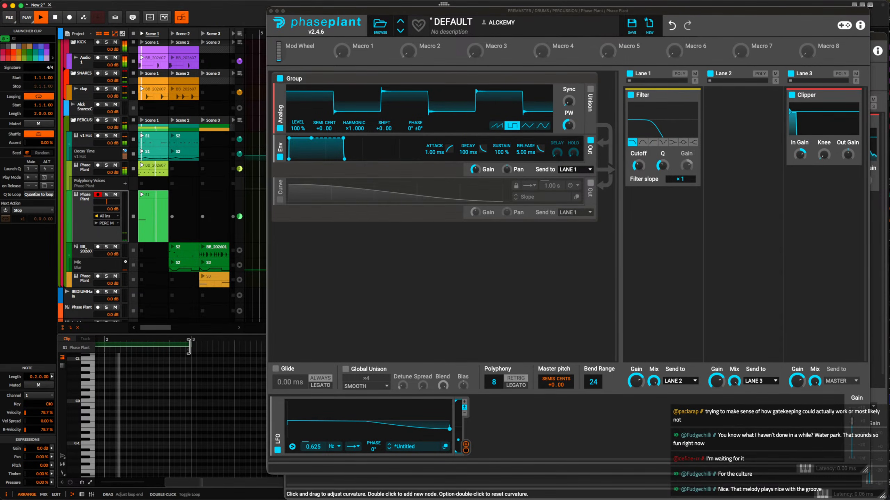
scroll(148, 392, "up", 2)
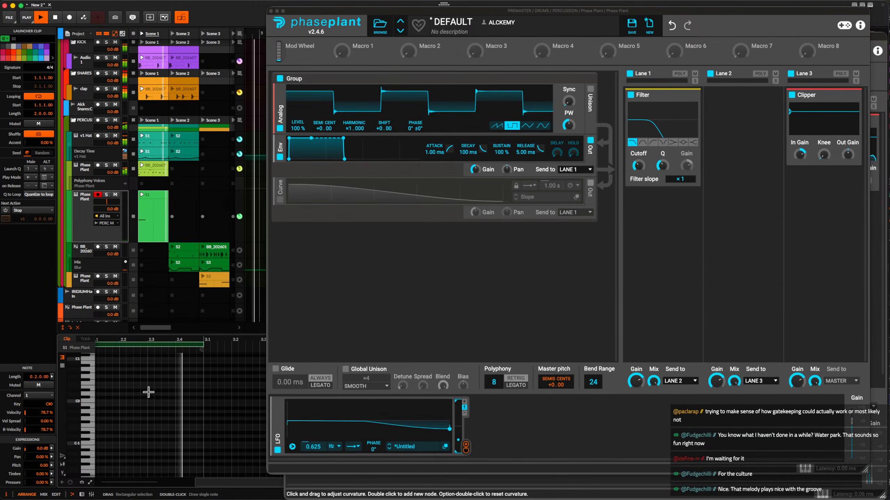
Swap the clap track's Scene 1 and Scene 2 clips, audition Scene 1 and stop playback.
left_click(151, 99)
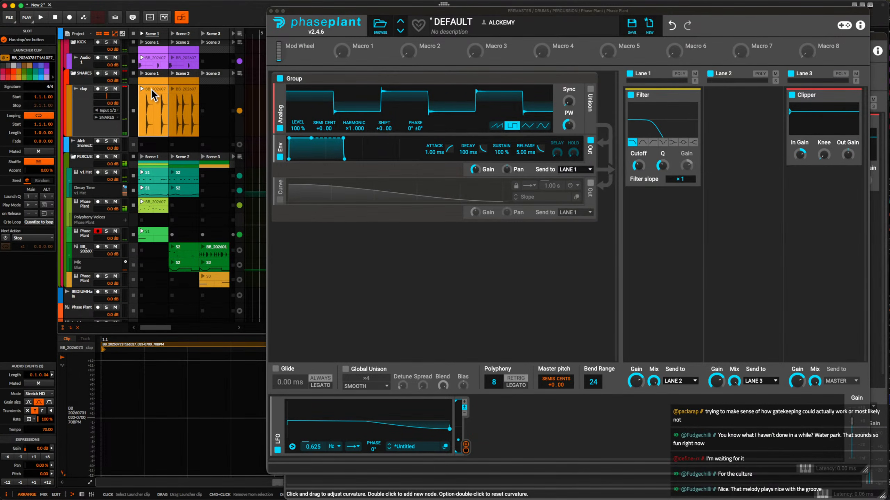
mouse_move(150, 89)
left_mouse_down()
mouse_move(204, 91)
mouse_move(152, 90)
left_mouse_up()
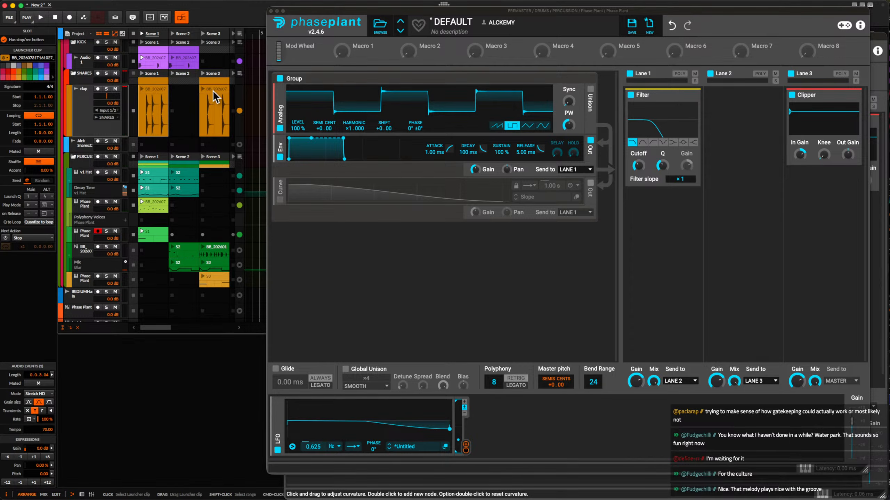
left_click_drag(212, 91, 180, 89)
left_click(141, 34)
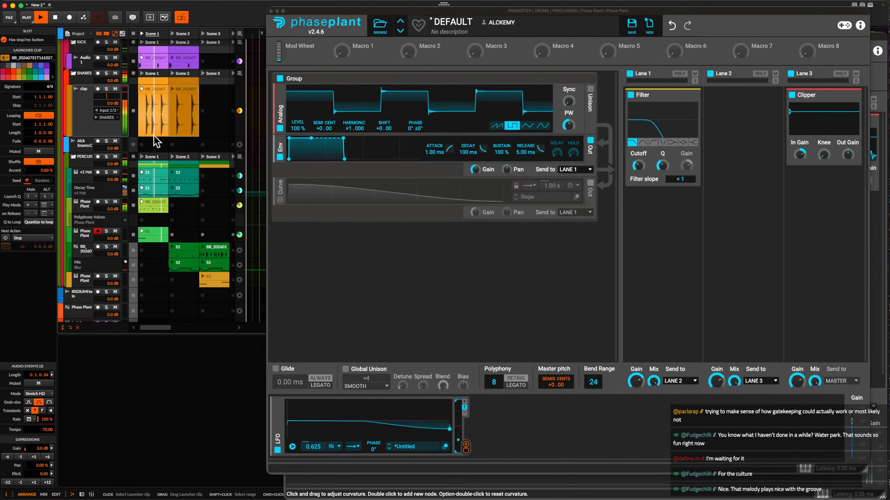
key("space")
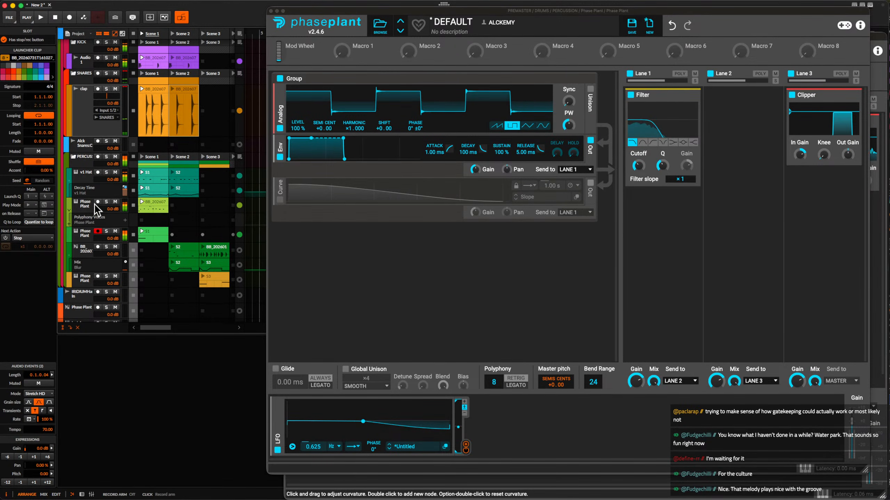
left_click(85, 204)
key("super+t")
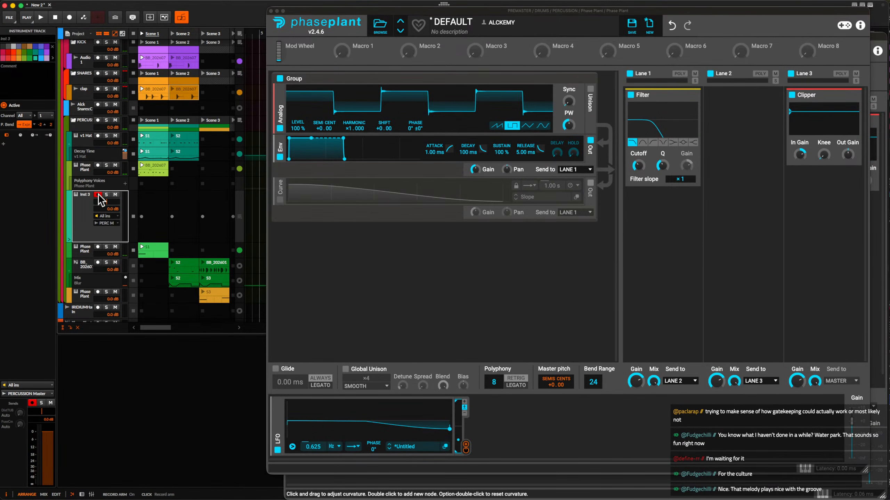
key("super+z")
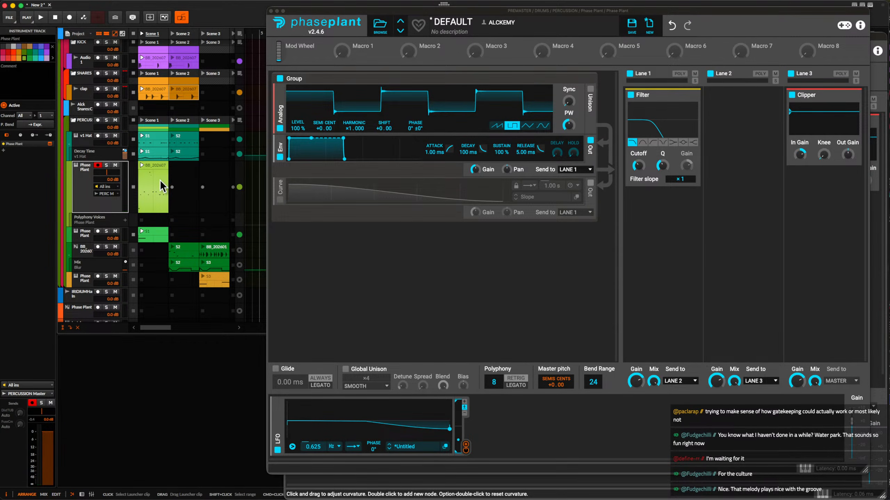
Duplicate the v1 Hat track and replace the copy's Scene 1 clip with a new empty clip.
left_click(87, 140)
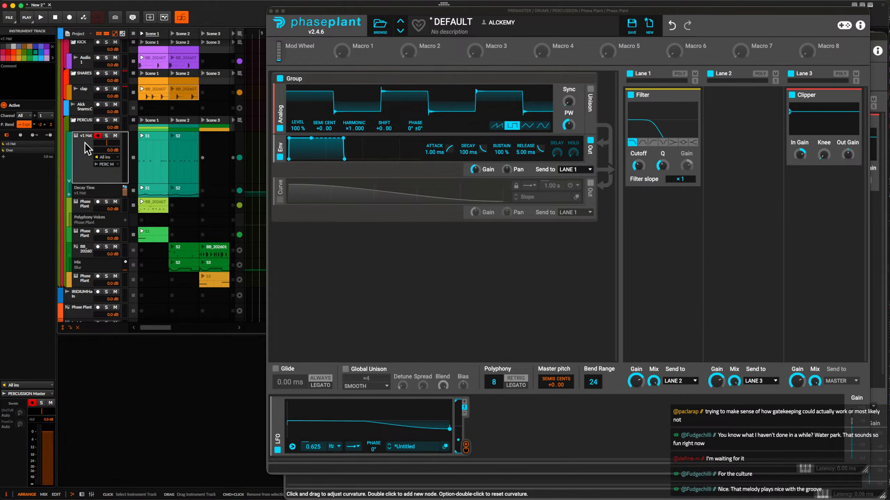
key("super+d")
left_click(154, 166)
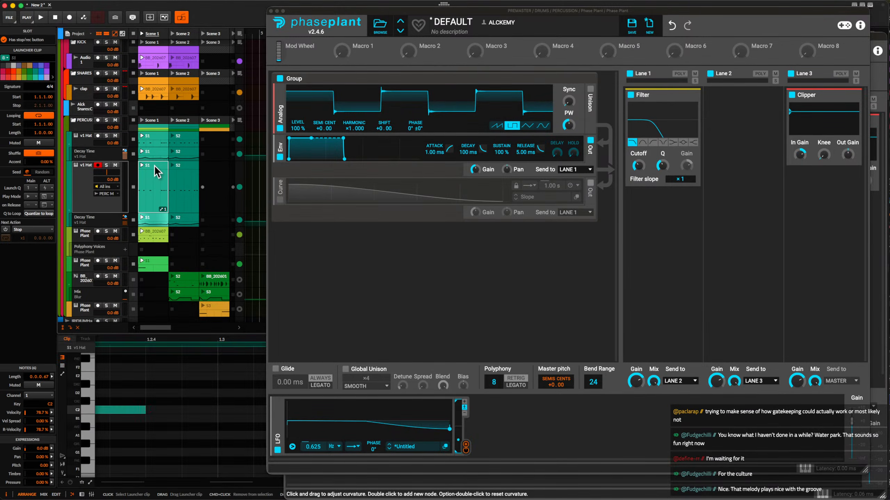
key("Delete")
double_click(154, 168)
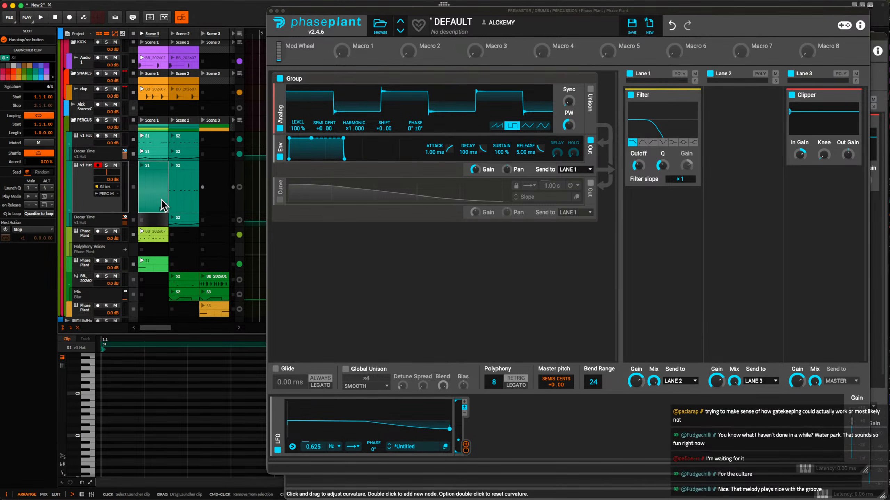
scroll(164, 378, "right", 5)
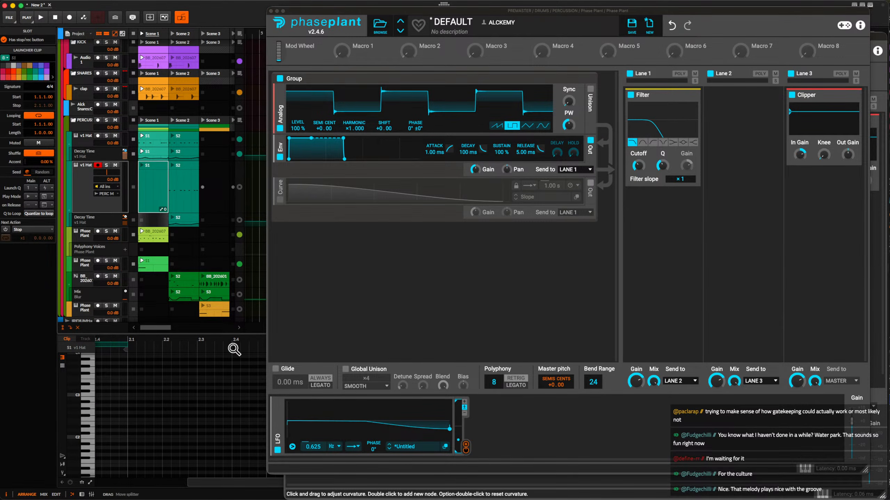
Close the front Phase Plant window and move the green Phase Plant track with the Scene 1 clip into the SIDE CHIZZLE group.
left_click(271, 11)
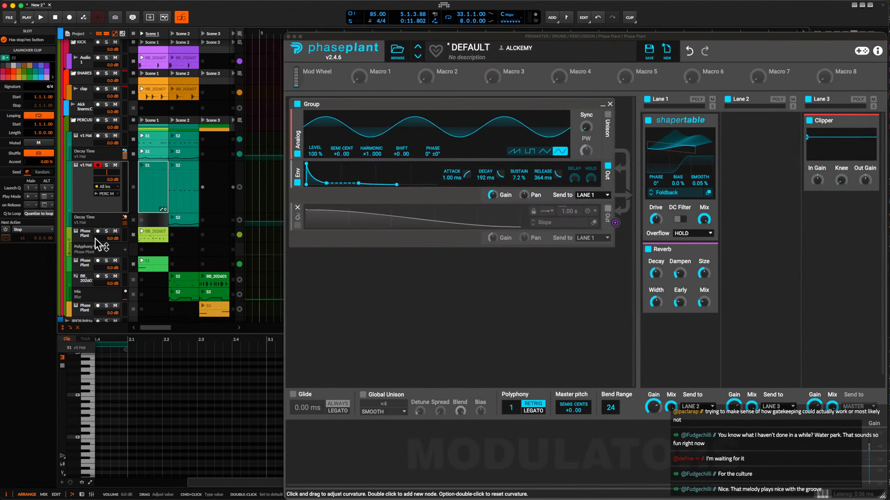
scroll(86, 188, "down", 2)
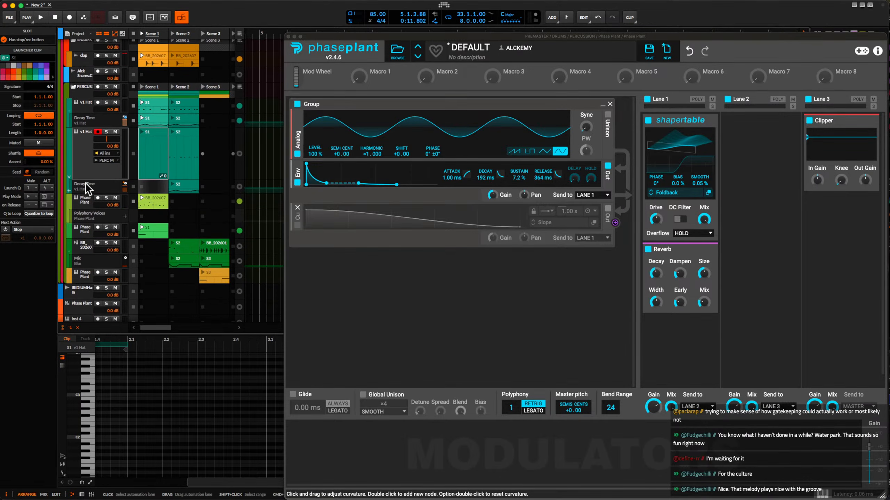
left_click(86, 232)
scroll(86, 232, "up", 4)
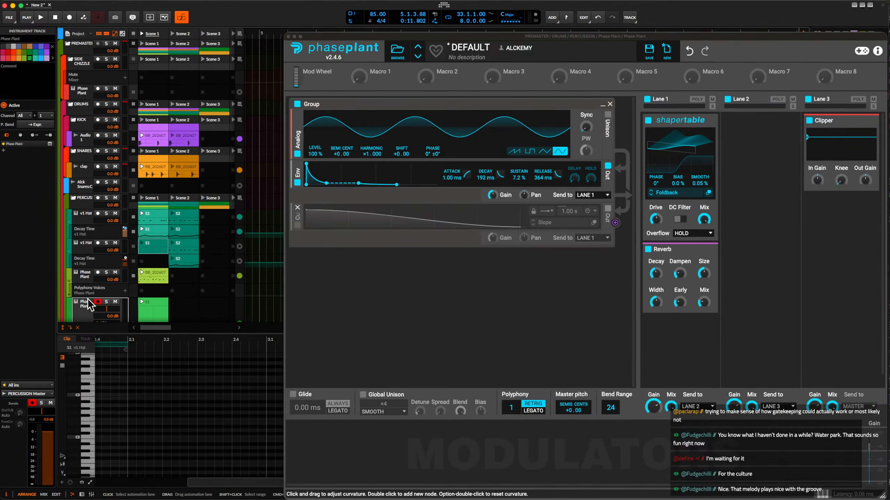
left_click_drag(87, 302, 85, 80)
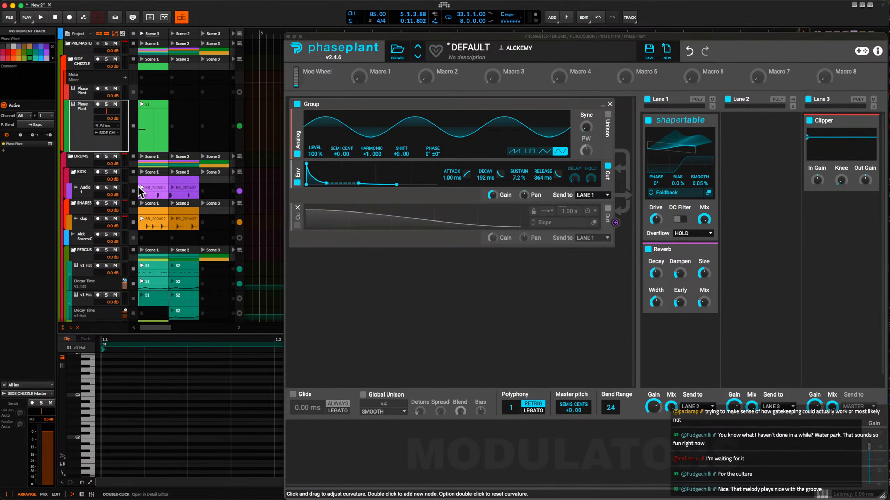
Select the duplicated hat track's empty Scene 1 clip and close the remaining Phase Plant window.
scroll(131, 185, "down", 2)
scroll(130, 189, "down", 6)
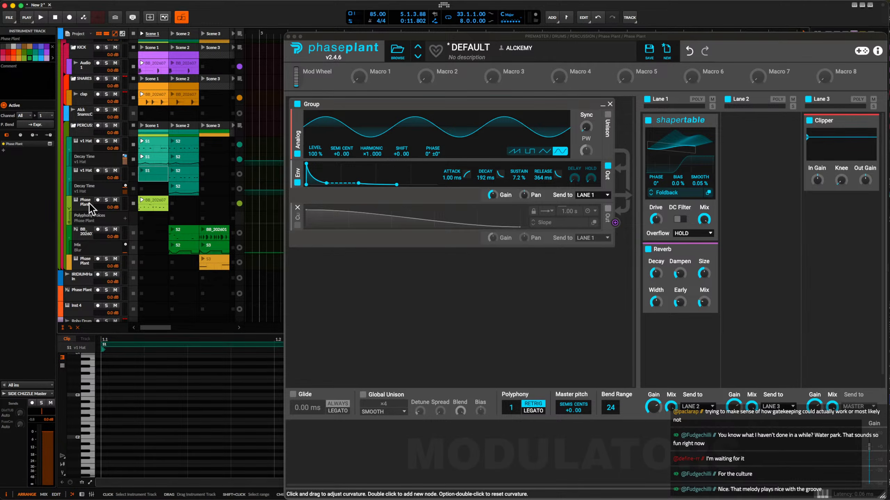
scroll(89, 179, "down", 2)
left_click(160, 140)
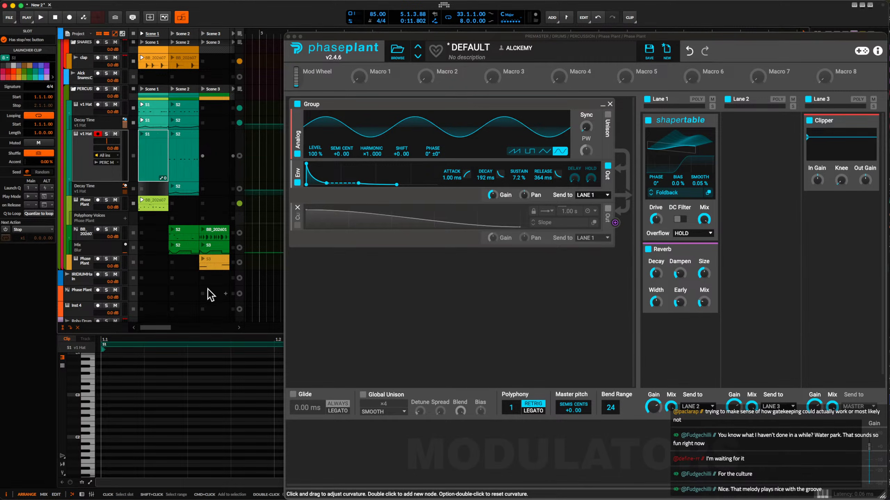
left_click(288, 37)
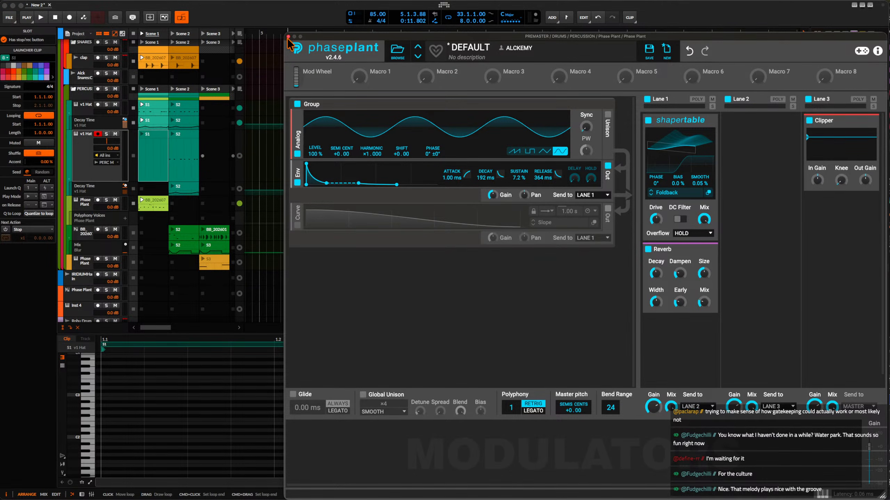
left_click(288, 37)
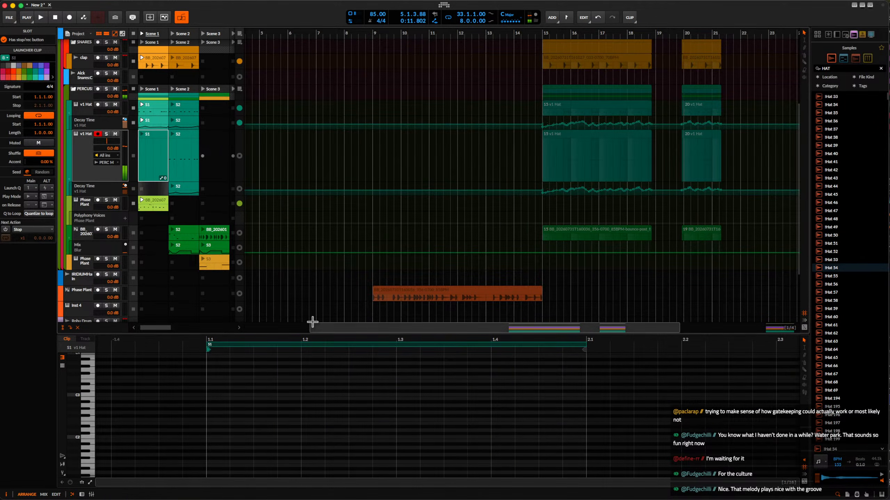
Draw four consecutive C0 notes, each 0.0.1.00 long, starting at 1.4.1.00 in the duplicated hat's Scene 1 clip.
scroll(516, 432, "down", 5)
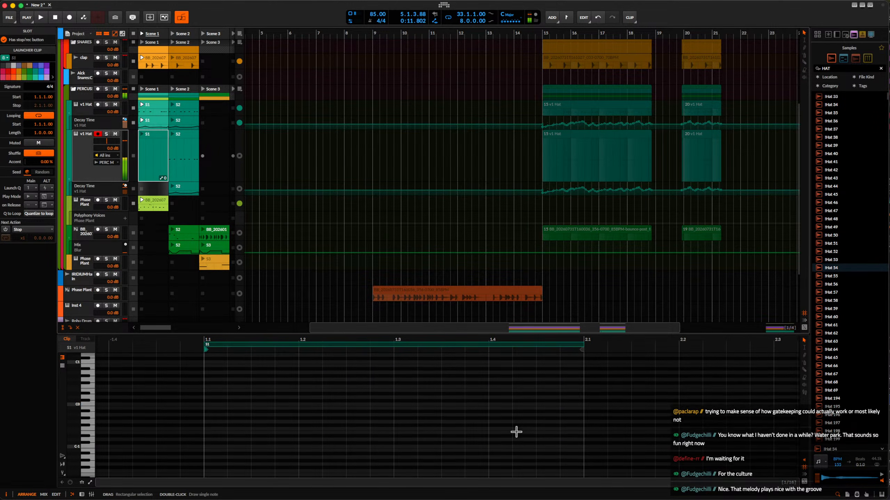
double_click(499, 405)
key("super+d")
key("super+d")
key("super+d")
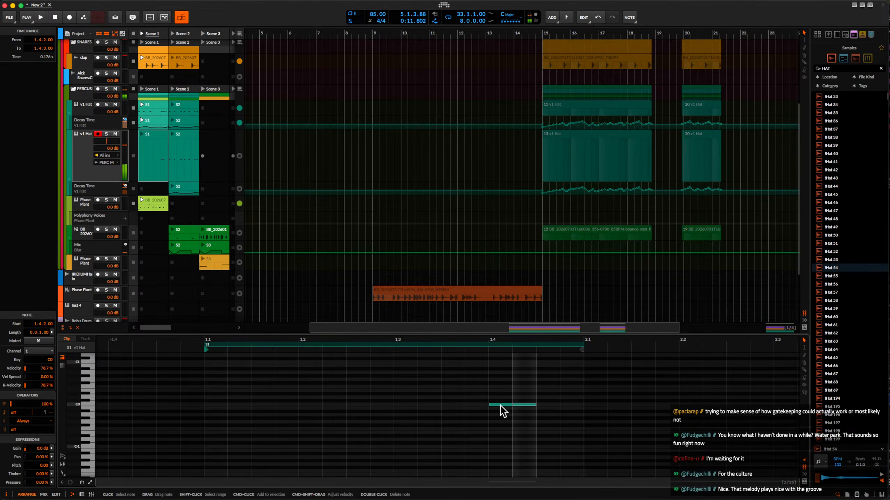
scroll(515, 382, "down", 4)
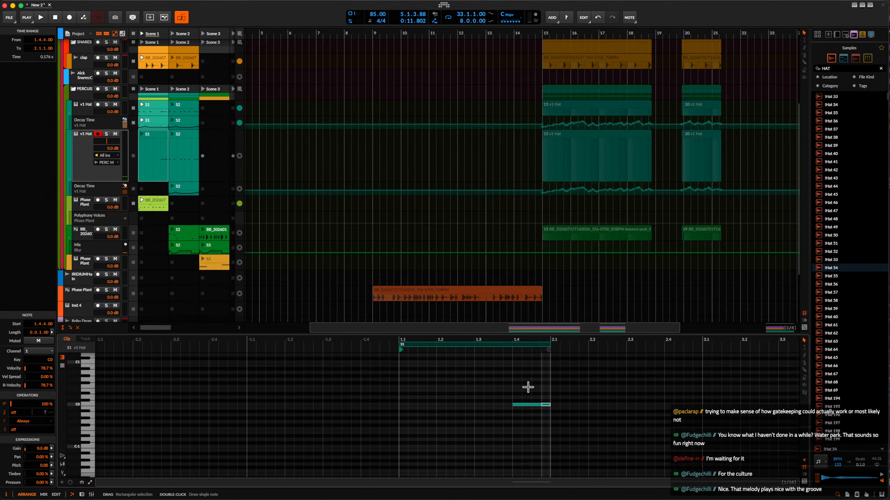
Move the four C0 notes to start at 2.4.1.00 and extend the clip's loop to 2.0.0.00.
left_click_drag(512, 383, 578, 437)
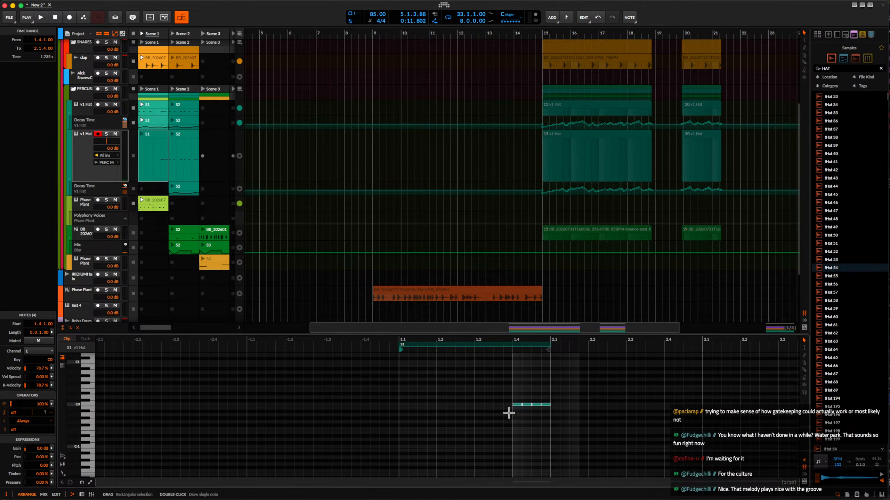
scroll(490, 408, "right", 4)
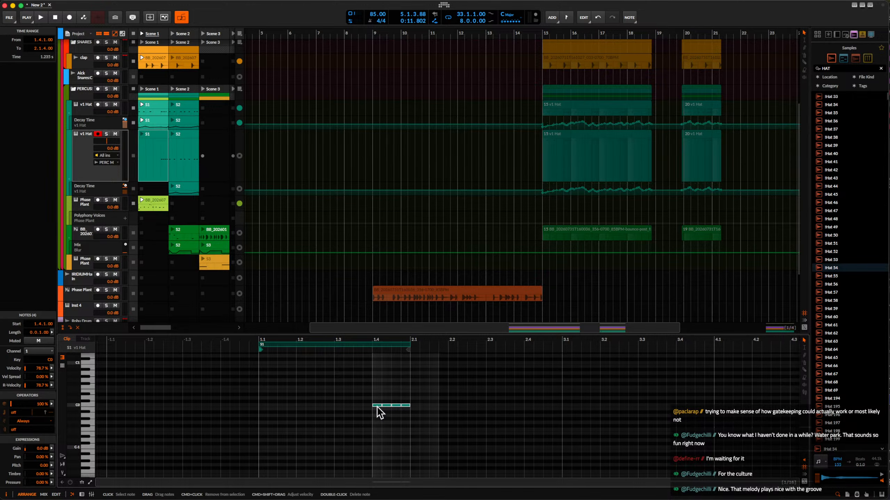
left_click_drag(381, 412, 438, 410)
left_click_drag(532, 411, 532, 412)
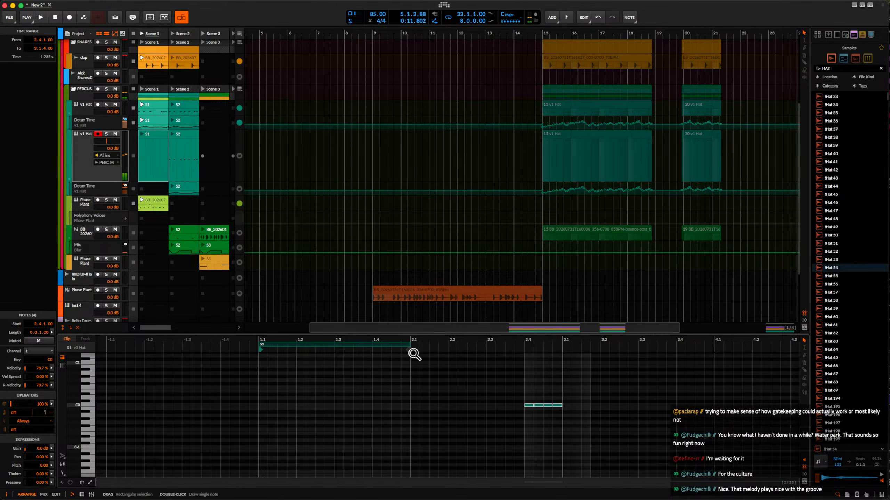
left_click_drag(409, 348, 563, 349)
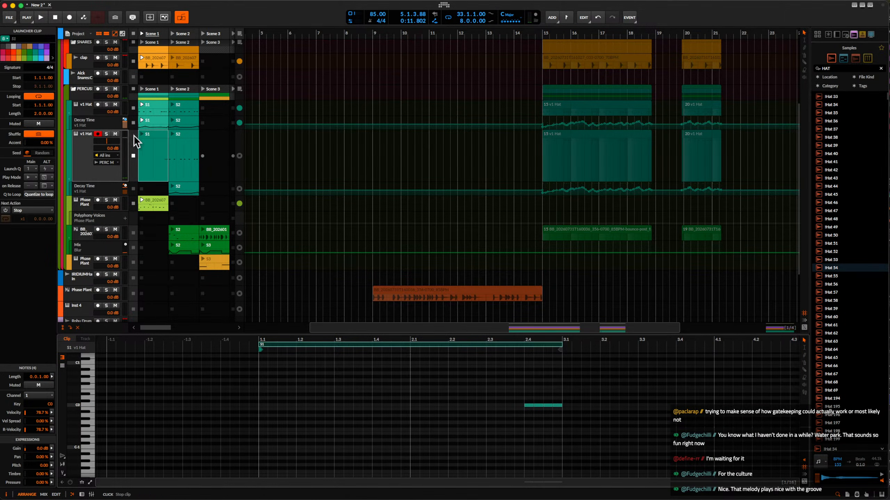
With Scene 1 playing, duplicate the original hat clip's six C2 notes into bar 2 and extend its loop to 2.0.0.00.
left_click(141, 34)
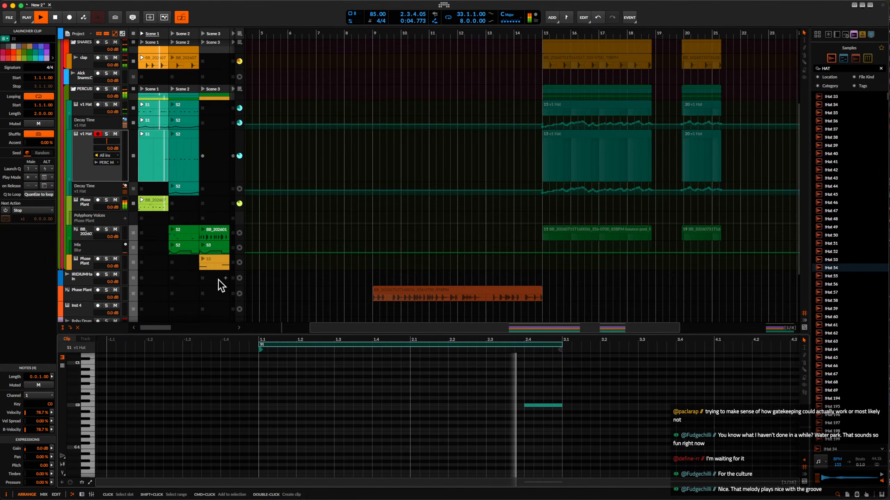
left_click(160, 106)
scroll(393, 373, "down", 5)
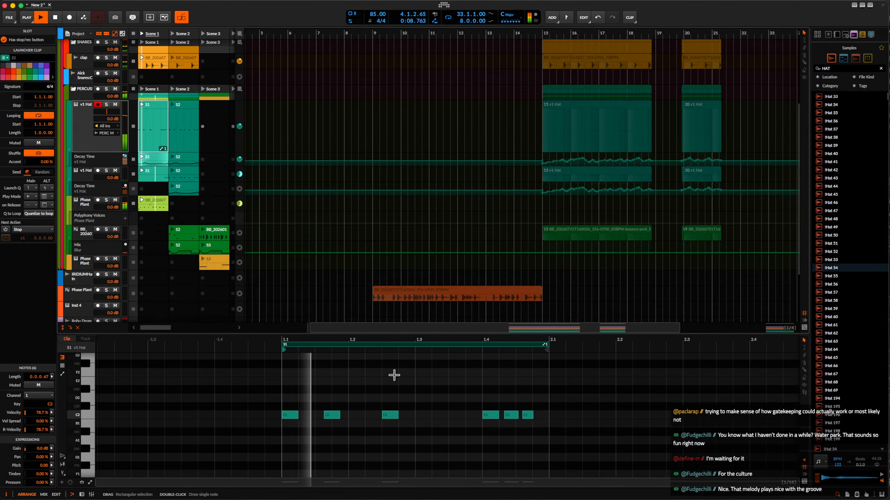
left_click_drag(321, 379, 495, 433)
key("ctrl+d")
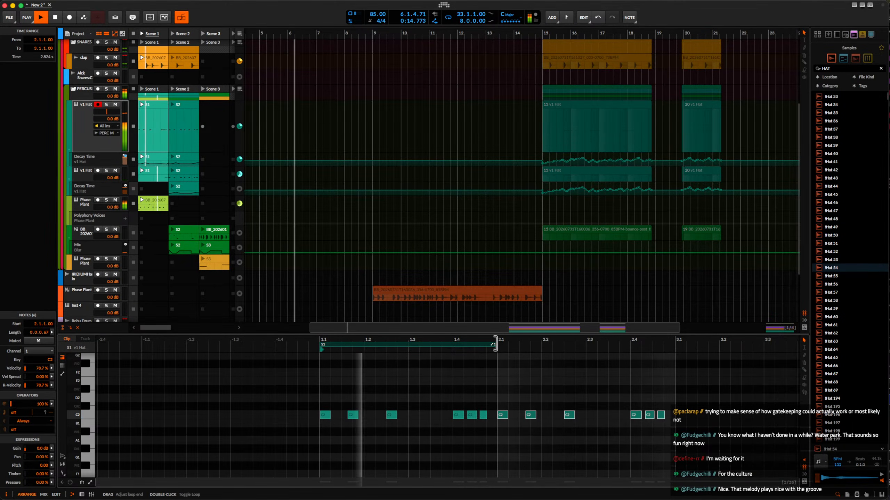
left_click_drag(494, 345, 670, 354)
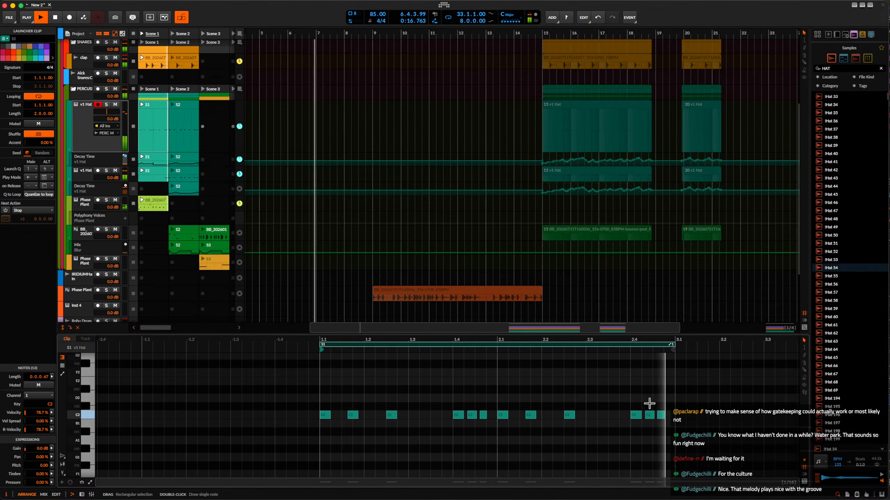
Delete the last three notes on beat 4 of bar 2 in the original hat's Scene 1 clip.
left_click_drag(631, 397, 685, 434)
key("Delete")
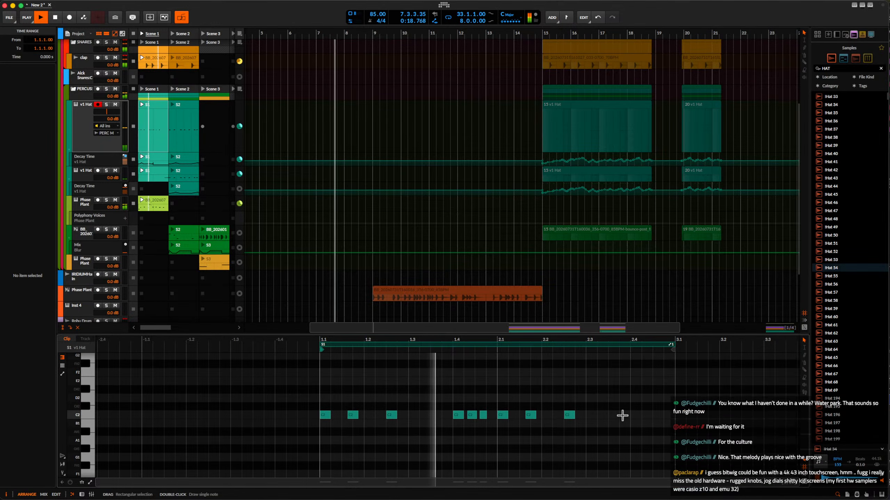
scroll(250, 200, "up", 2)
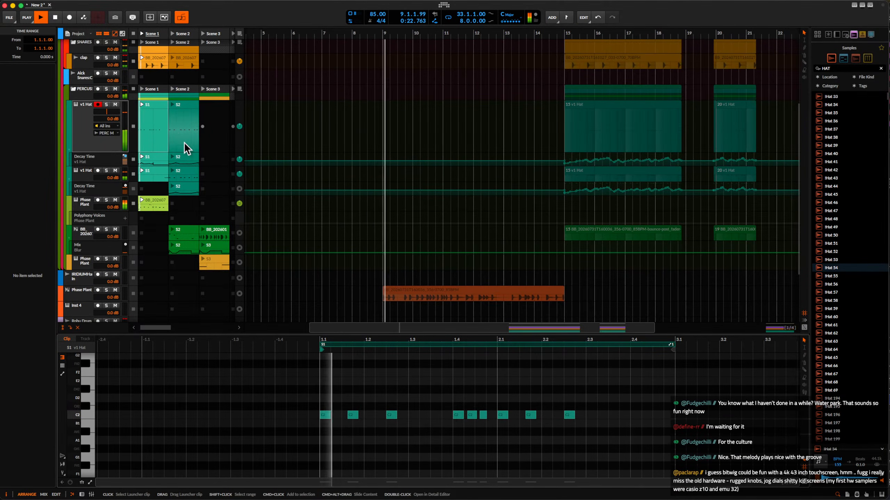
Shift the four C0 notes in the duplicated hat's Scene 1 clip slightly late, starting at 2.4.1.23.
left_click(154, 175)
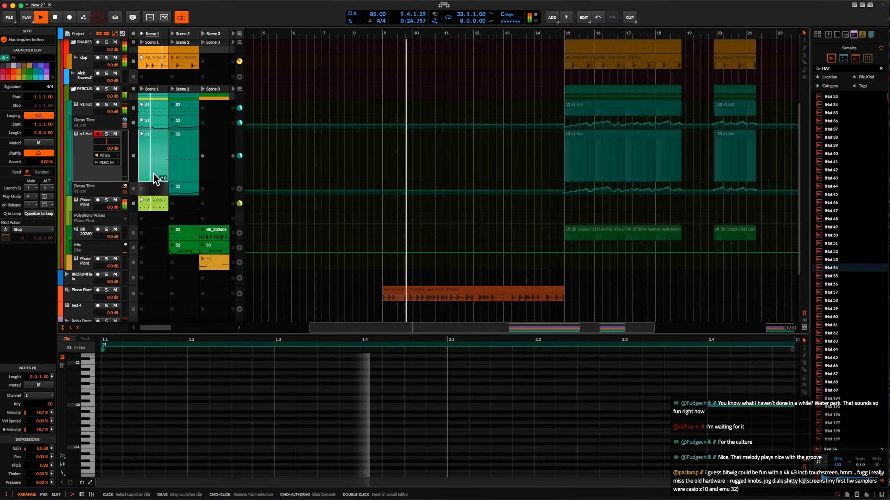
scroll(690, 403, "down", 3)
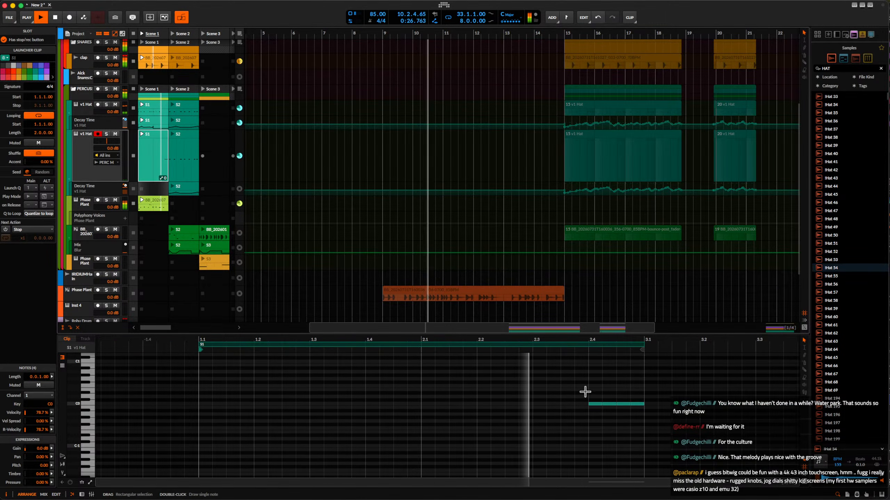
left_click_drag(584, 392, 638, 425)
scroll(621, 415, "up", 5)
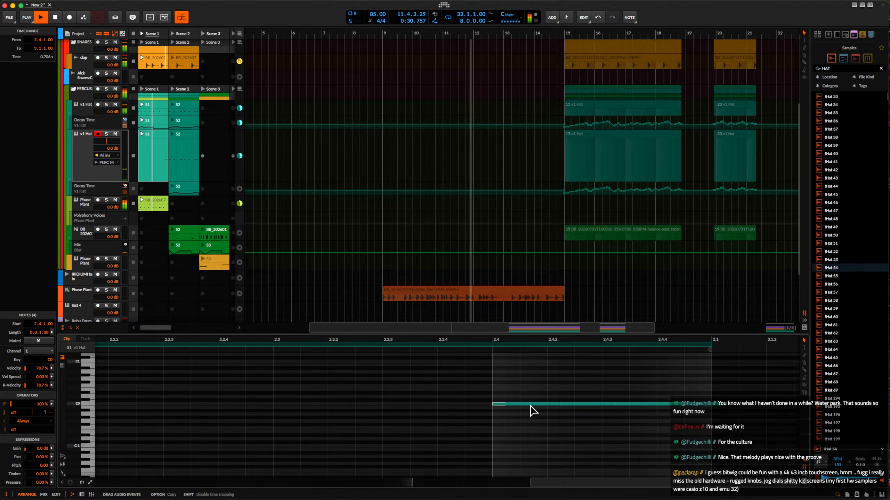
left_click_drag(495, 405, 508, 405)
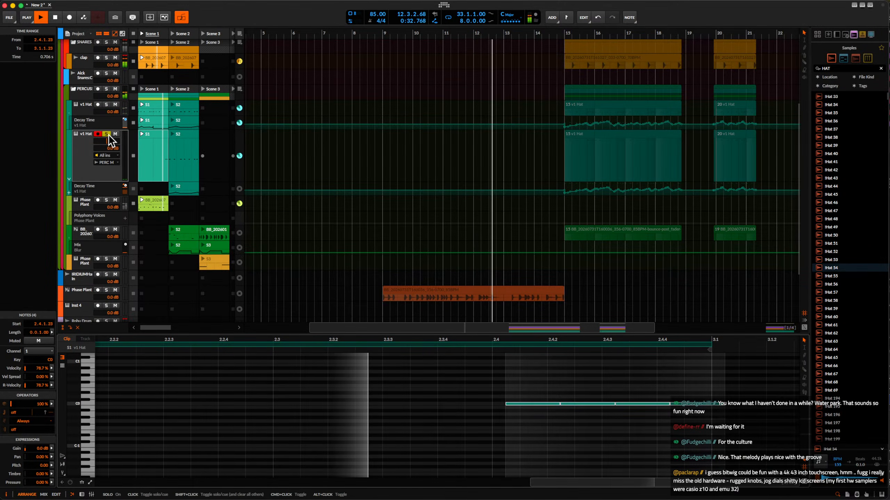
Stop playback with the duplicated hat soloed and adjust the Attack and Decay times of its v1 Hat device.
double_click(87, 137)
key("space")
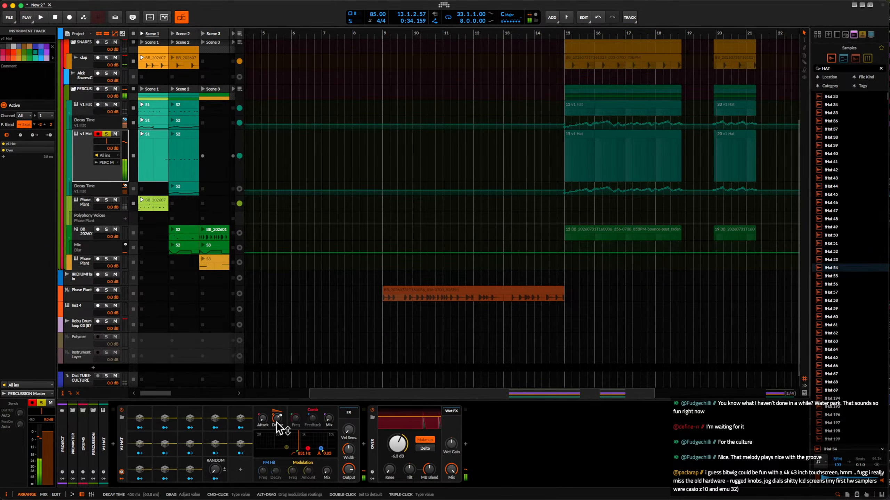
left_click(264, 419)
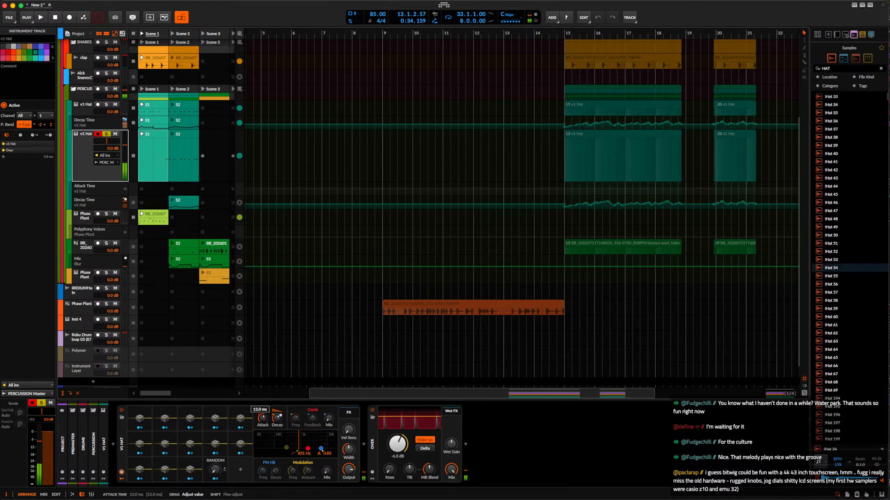
left_click(277, 418)
left_click_drag(277, 418, 277, 434)
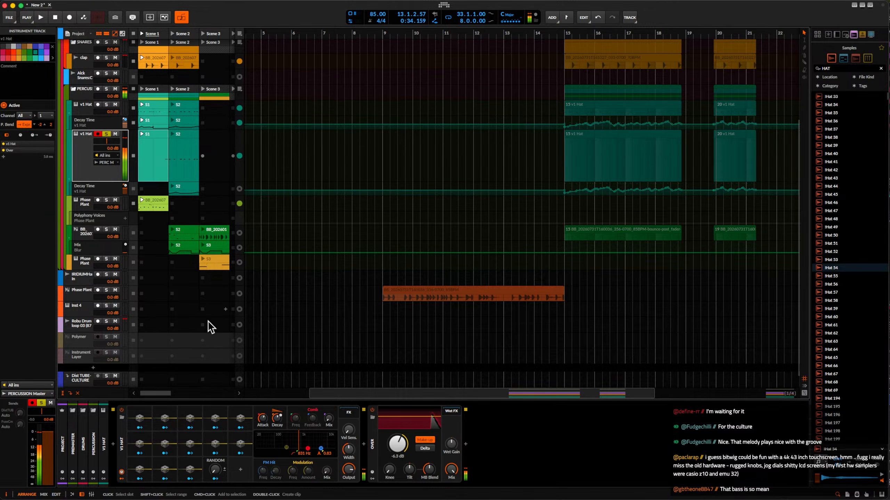
Insert a Filter+ device between the duplicated hat's instrument and Over, and set its SVF cutoff to 2.15 kHz.
left_click(363, 445)
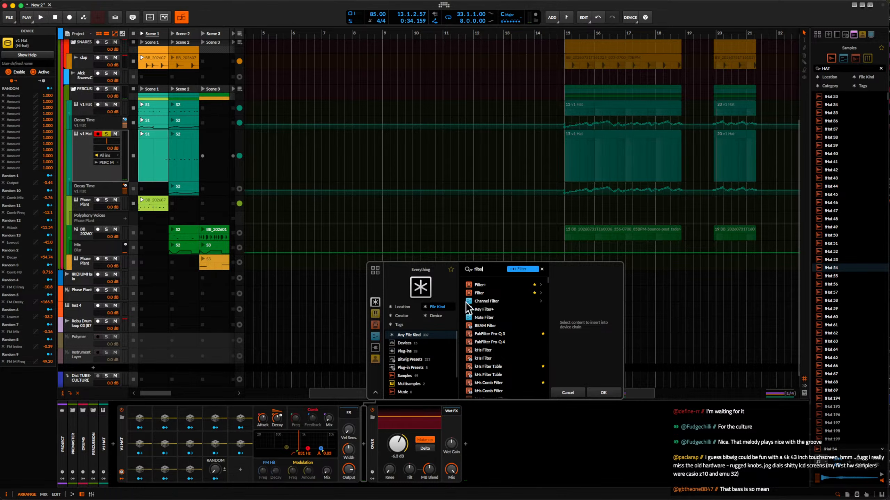
left_click(475, 286)
left_click(607, 392)
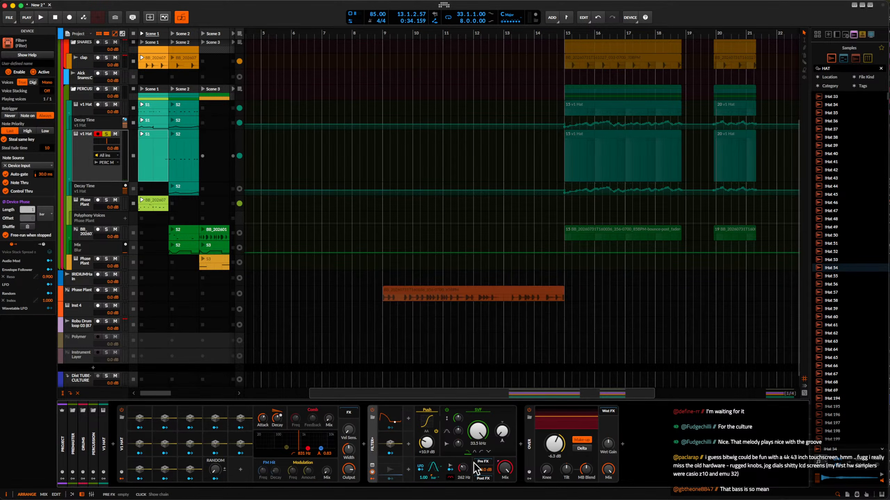
left_click(474, 452)
double_click(477, 431)
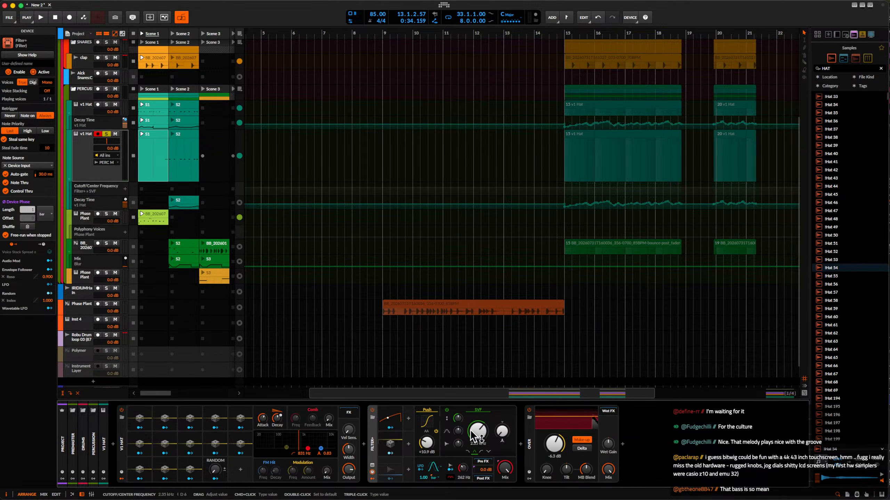
left_click_drag(478, 431, 478, 434)
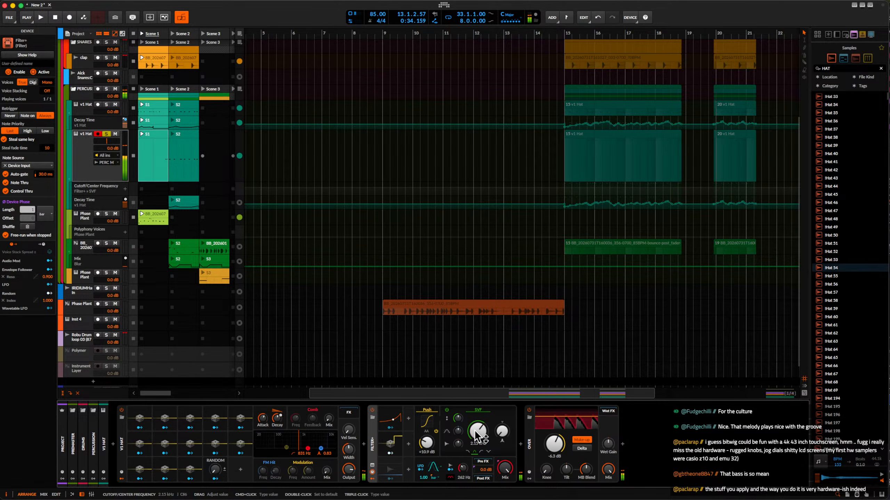
Select bars 15 to 32 across the percussion tracks and play Scene 1 with the duplicated hat soloed.
scroll(359, 292, "down", 3)
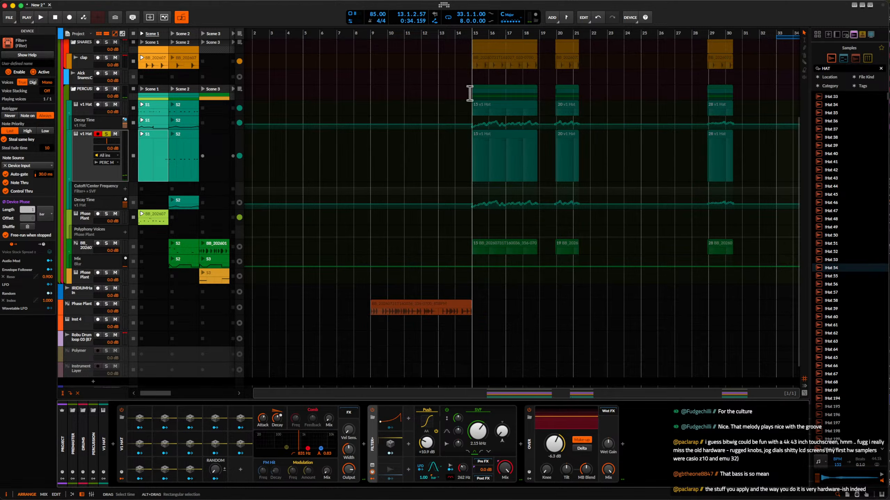
left_click_drag(469, 80, 767, 222)
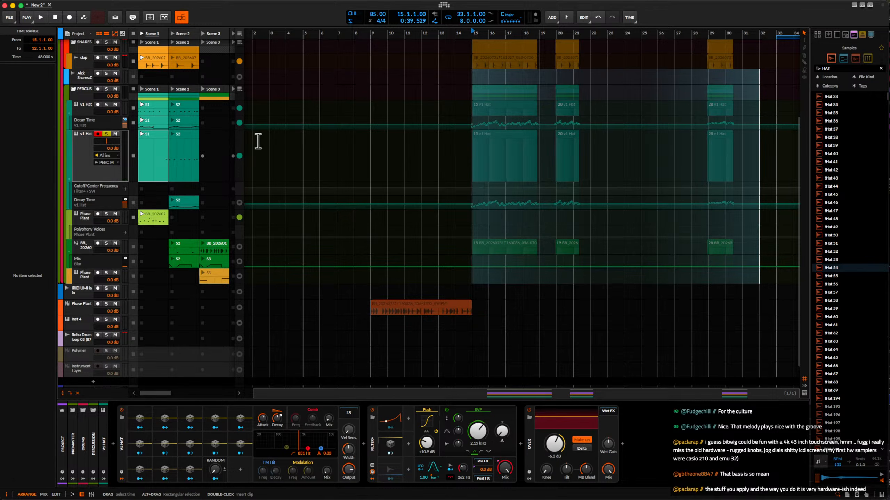
left_click(151, 135)
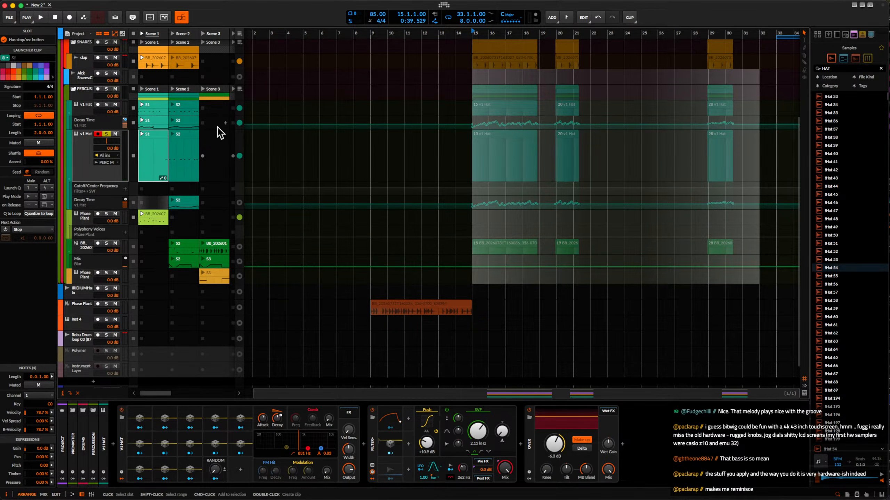
left_click(186, 36)
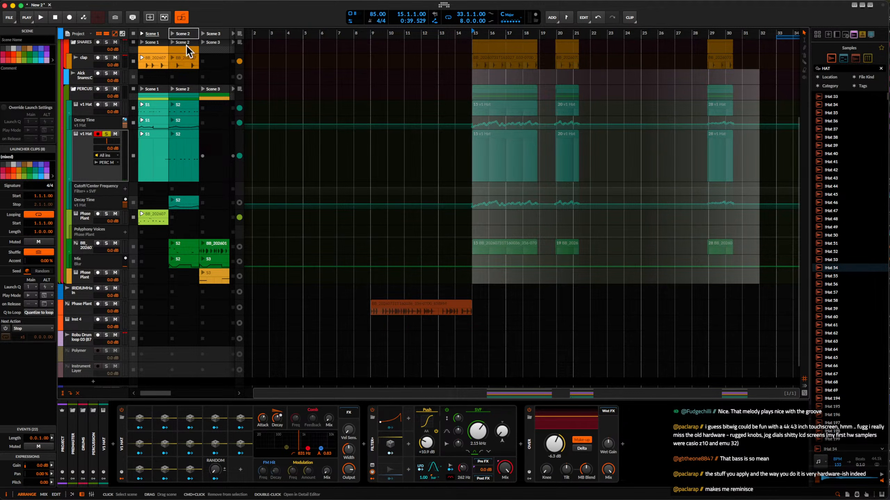
left_click(141, 136)
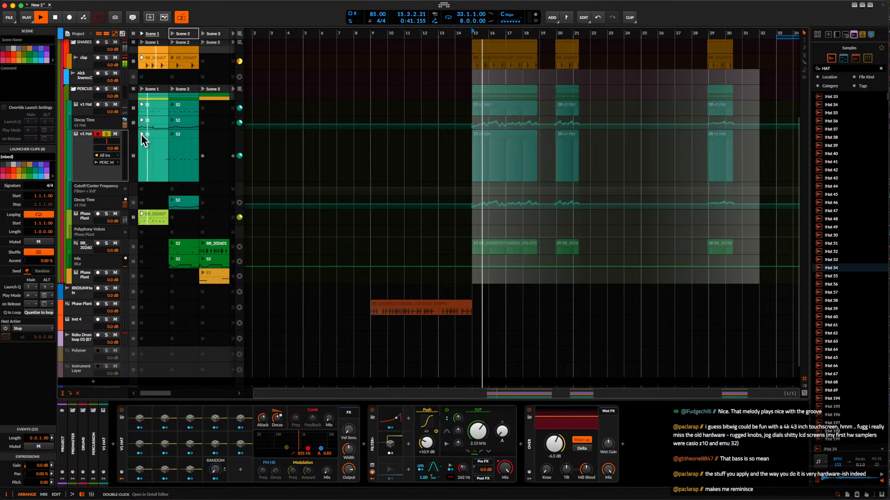
scroll(349, 116, "down", 5)
scroll(349, 117, "up", 1)
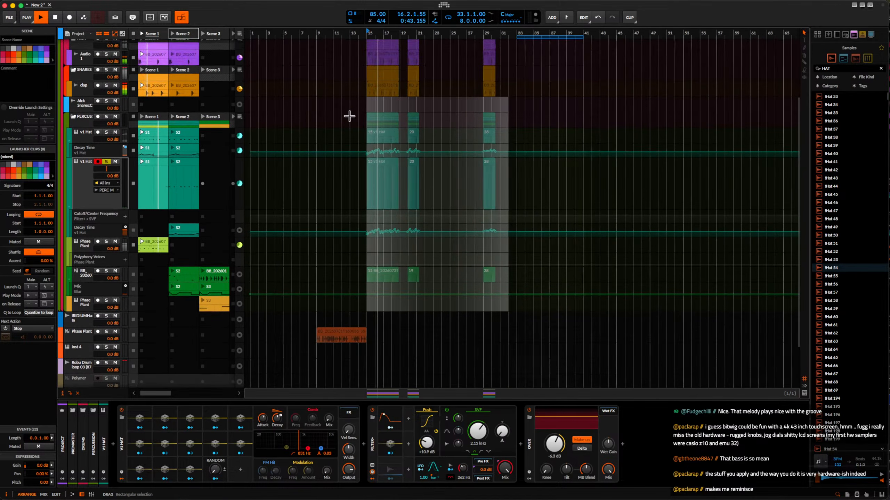
scroll(349, 116, "down", 1)
scroll(348, 115, "up", 1)
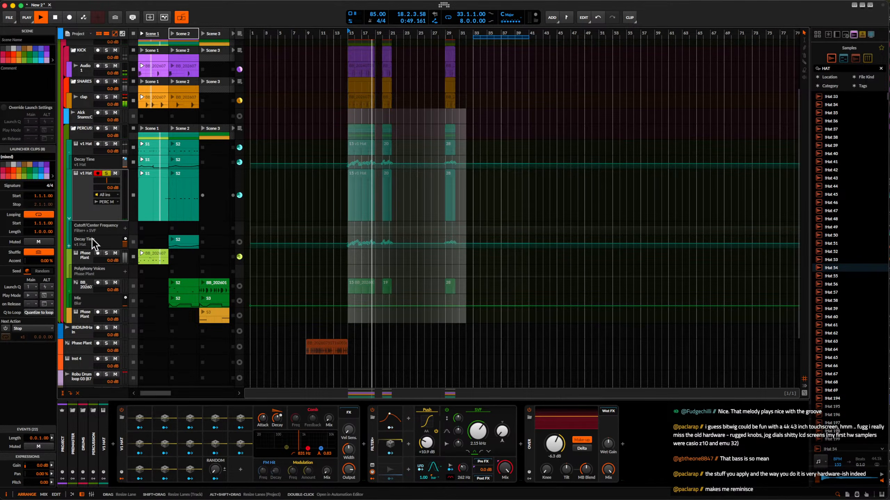
Create a Scene 1 Decay Time automation clip for the duplicated hat and open it at bar 2.
left_click(278, 419)
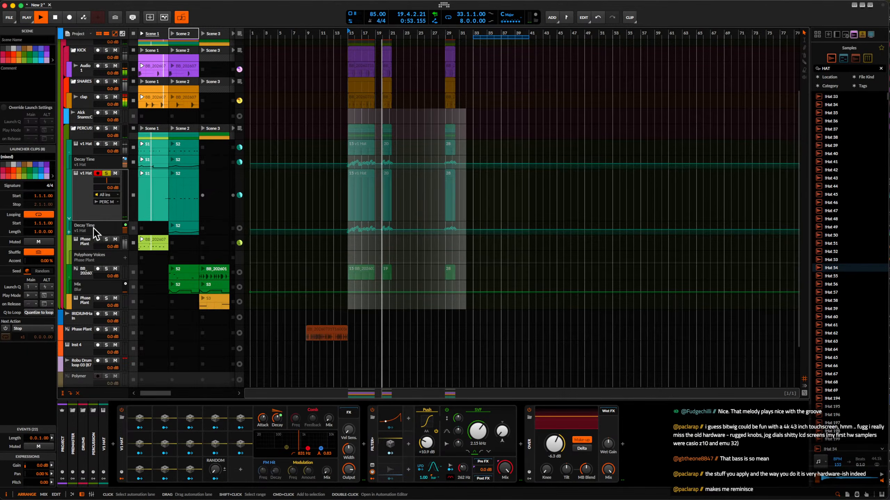
double_click(155, 227)
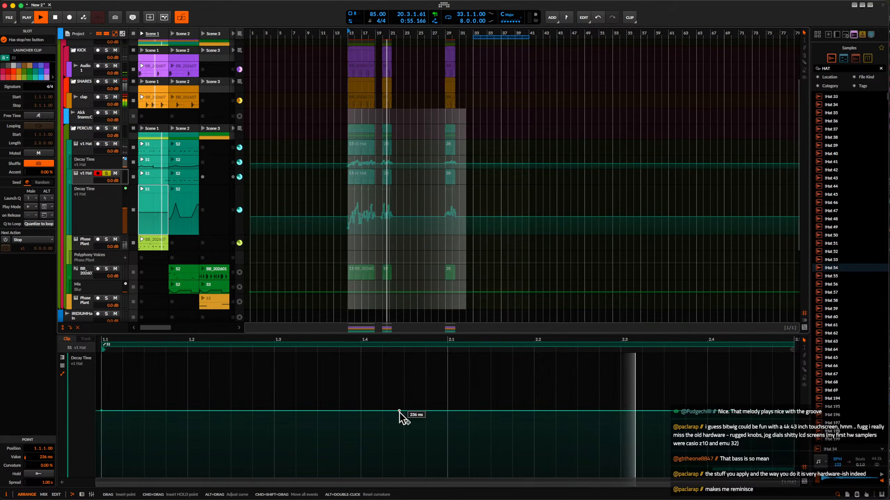
scroll(602, 402, "down", 3)
scroll(636, 410, "up", 5)
scroll(636, 410, "right", 5)
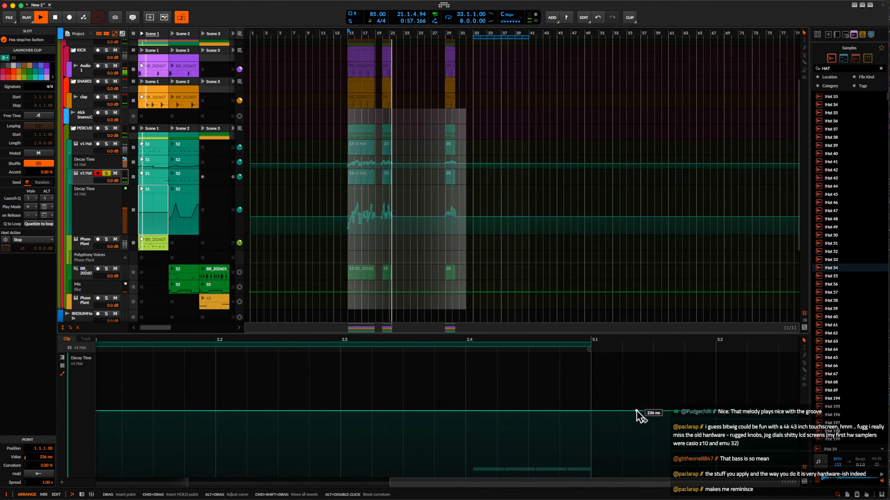
Draw four sixteenth-note Decay Time steps across beat 4 of bar 2, with 900 ms at 2.4.1.00 and 19.7 ms at 2.4.3.00.
scroll(636, 411, "up", 1)
key("3")
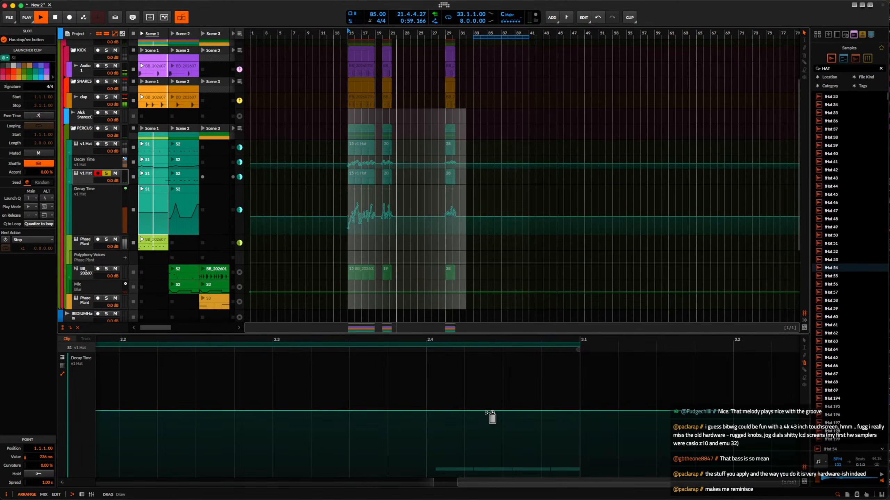
mouse_move(486, 413)
left_mouse_down()
mouse_move(487, 432)
mouse_move(521, 419)
mouse_move(522, 448)
left_mouse_up()
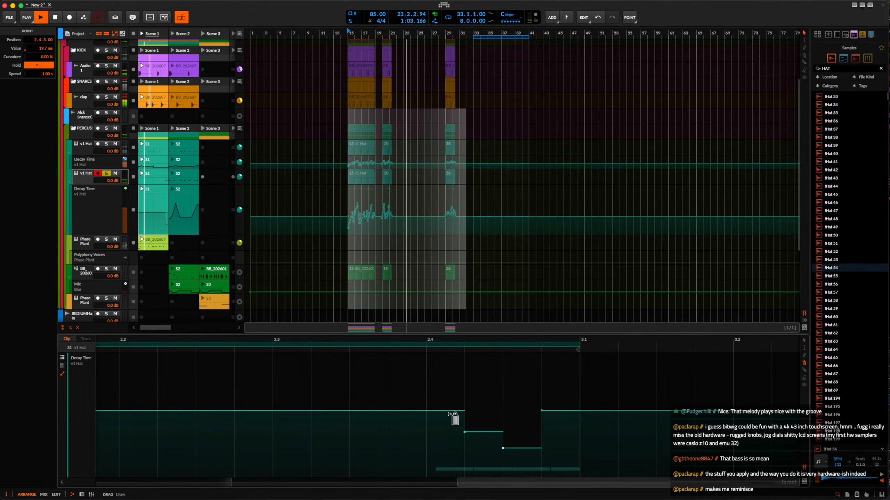
left_click_drag(455, 419, 454, 391)
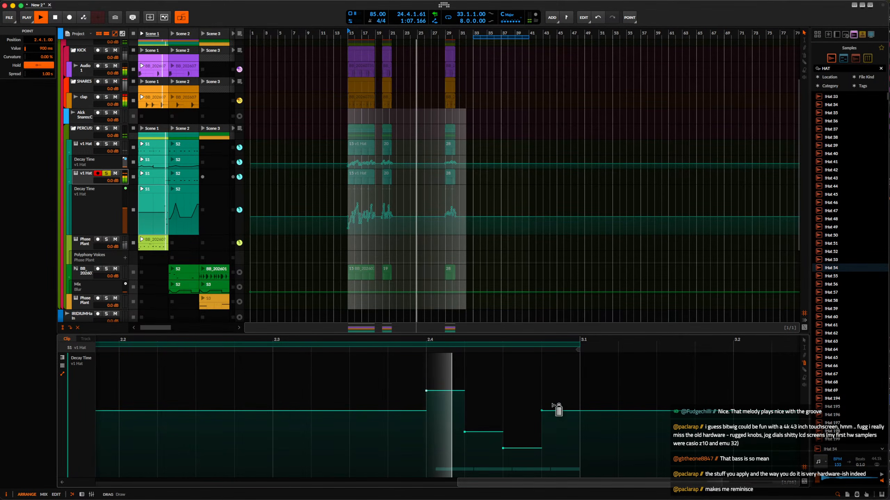
left_click_drag(558, 419, 560, 433)
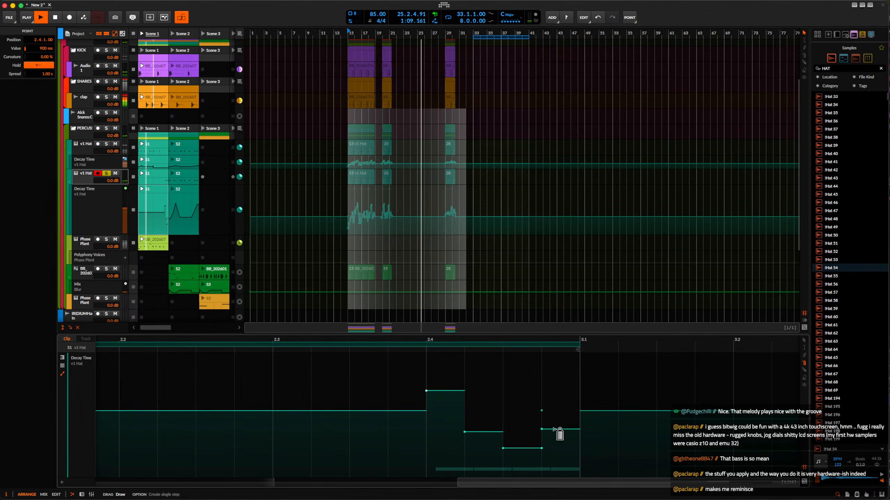
Show the duplicated hat's device chain and set the Filter+ cutoff to 3.39 kHz.
left_click(84, 175)
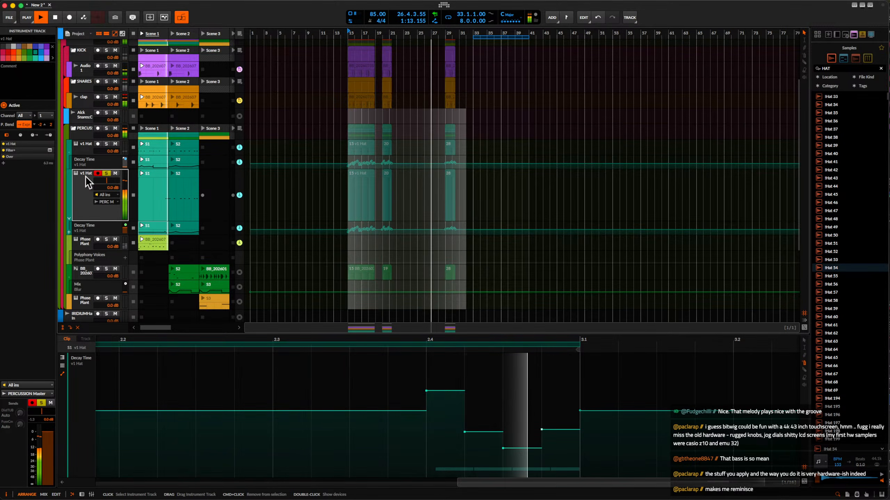
double_click(84, 176)
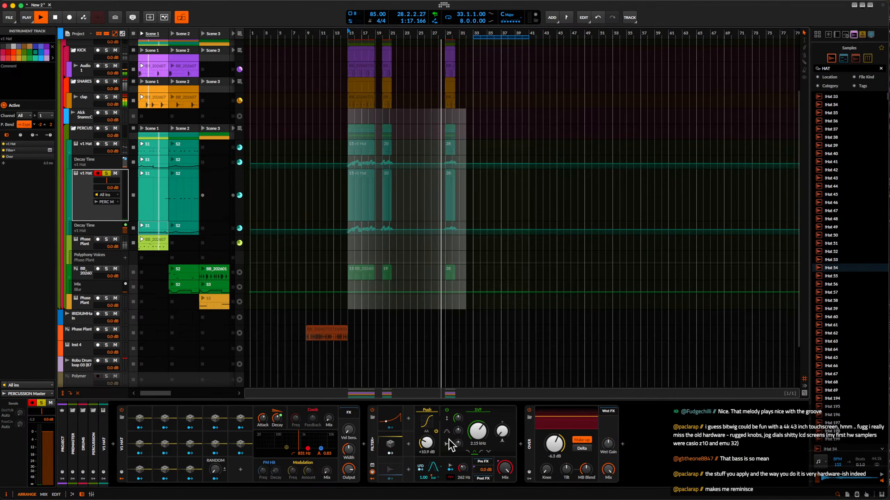
left_click_drag(477, 432, 478, 413)
Restart playback with the duplicated hat unsoloed, clear the arrangement time selection and reselect the hat track.
key("space")
key("space")
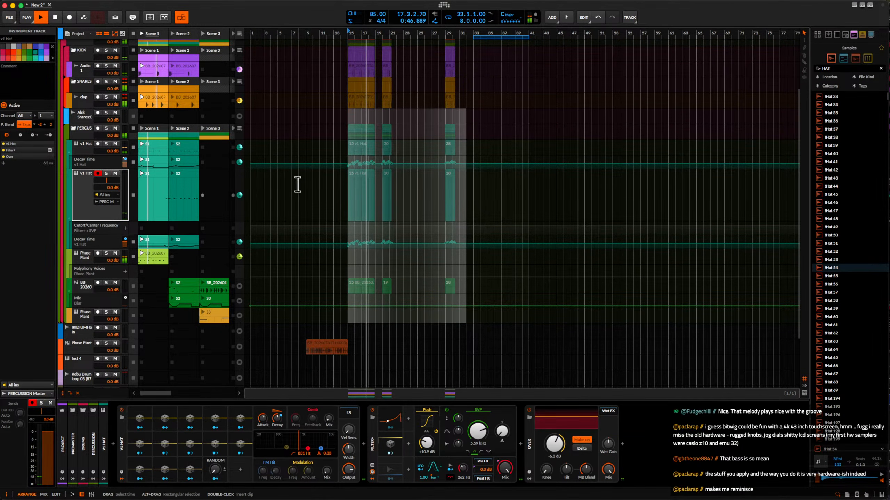
scroll(345, 205, "up", 3)
left_click(345, 205)
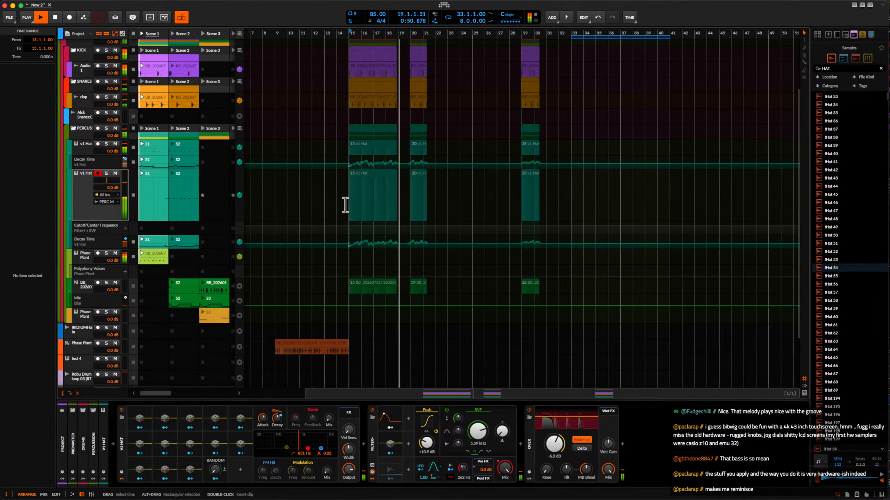
scroll(353, 194, "down", 2)
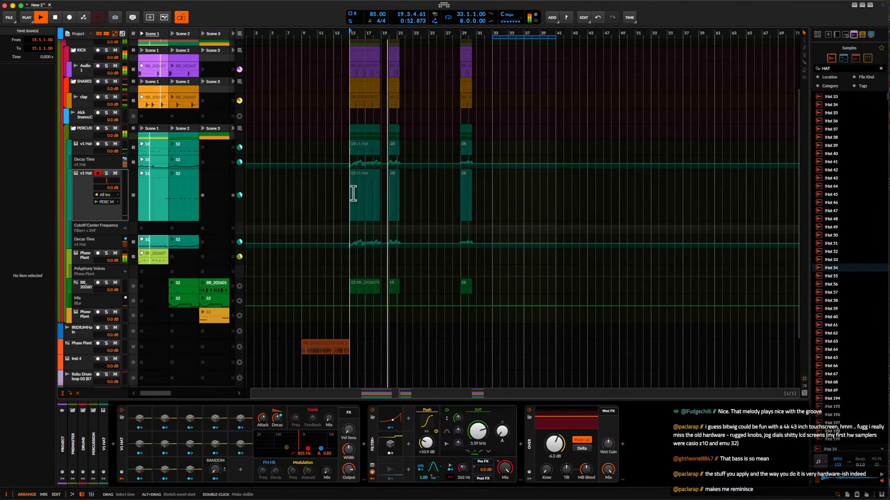
scroll(353, 194, "down", 2)
left_click(89, 190)
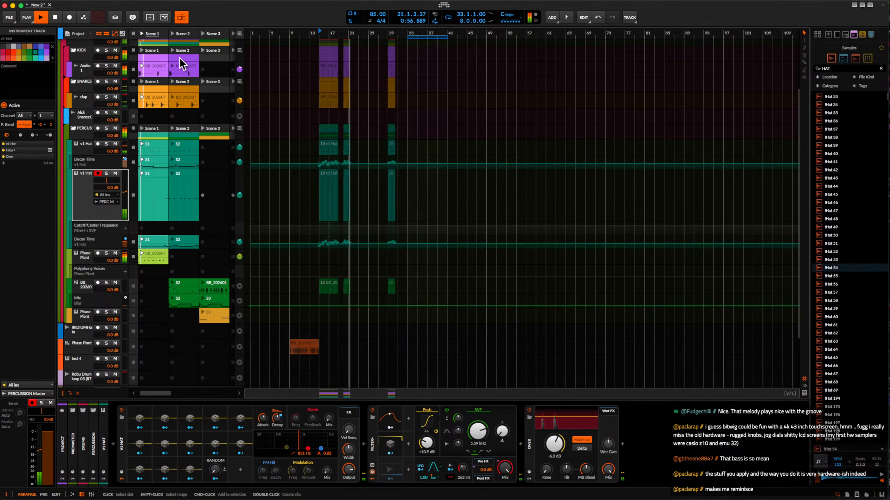
Move Scene 2 to the Scene 4 slot and duplicate Scene 1 into Scene 2.
scroll(180, 57, "up", 5)
scroll(180, 57, "right", 1)
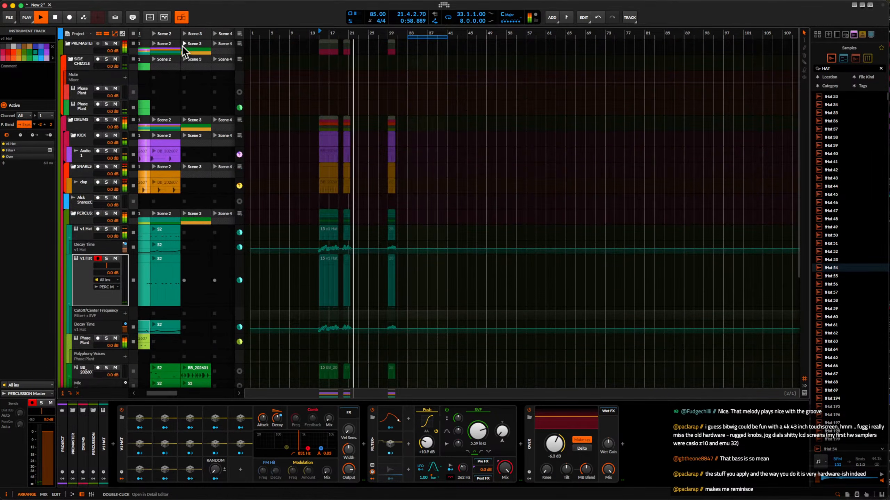
left_click_drag(166, 34, 219, 35)
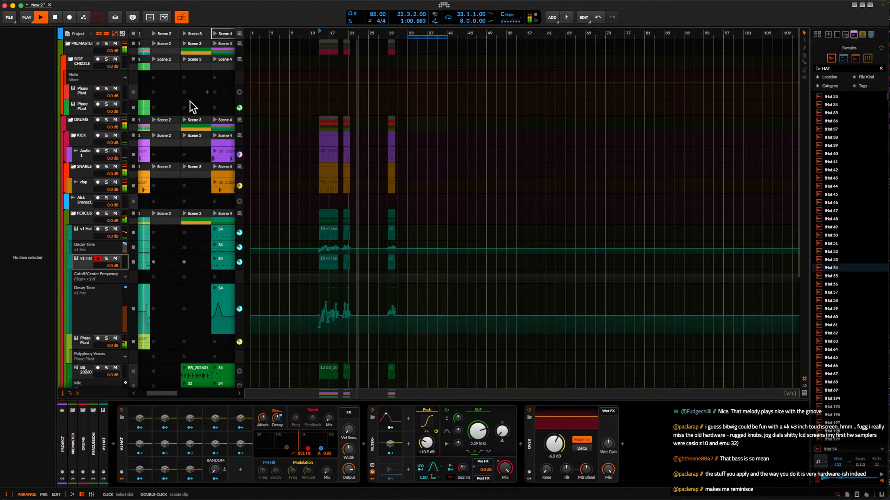
scroll(189, 105, "left", 1)
left_click(163, 35)
key("super+d")
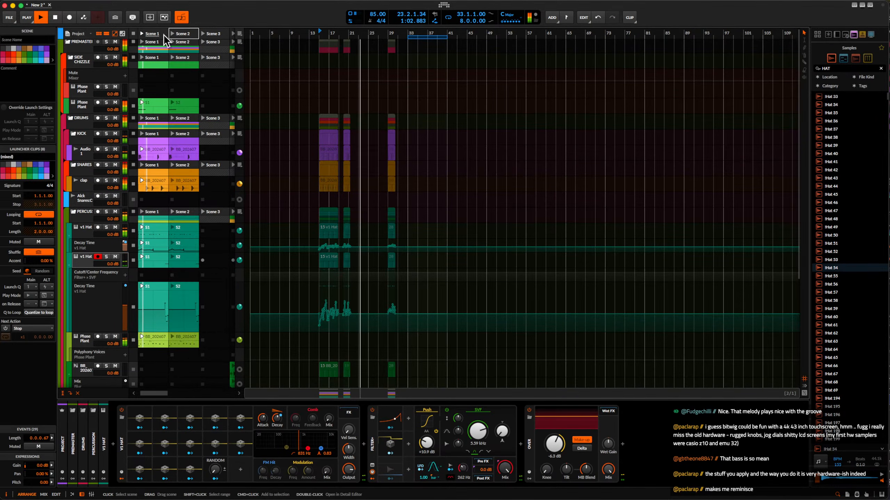
Open the Scene 2 kick clip on Audio 1 for editing and launch Scene 2.
left_click(186, 149)
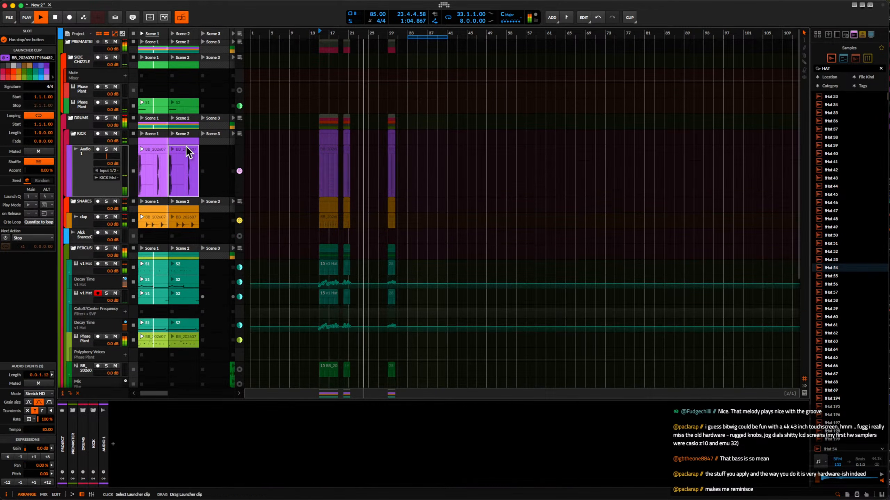
double_click(186, 149)
scroll(316, 385, "down", 4)
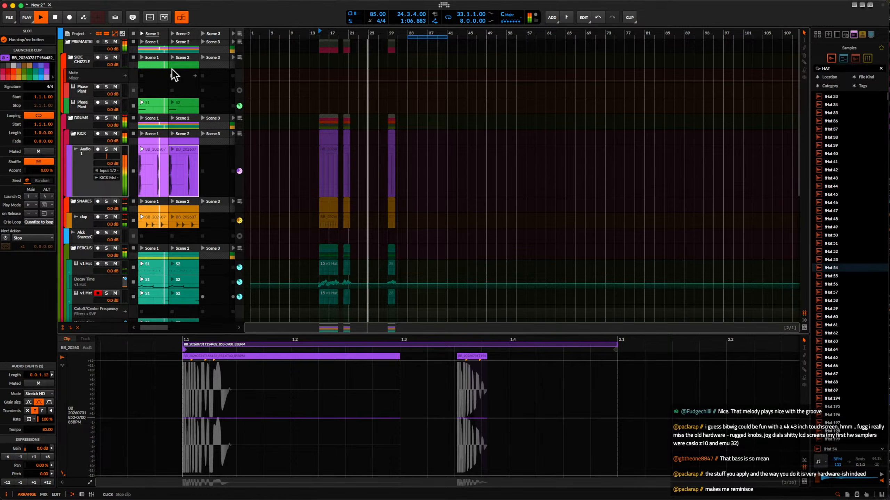
left_click(171, 33)
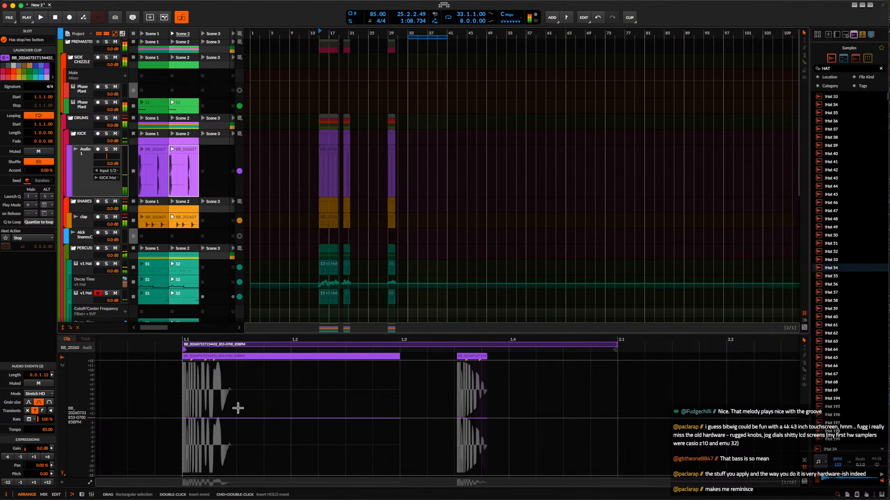
Copy the first kick hit's range, 1.1.1.00 to 1.1.3.00, to 1.1.4.00 in the Scene 2 clip.
left_click(196, 367)
scroll(210, 373, "up", 2)
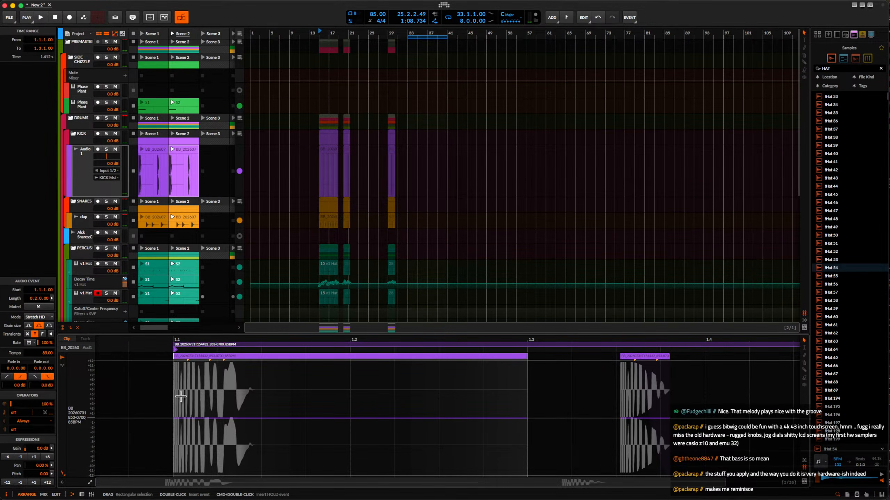
left_click(169, 395)
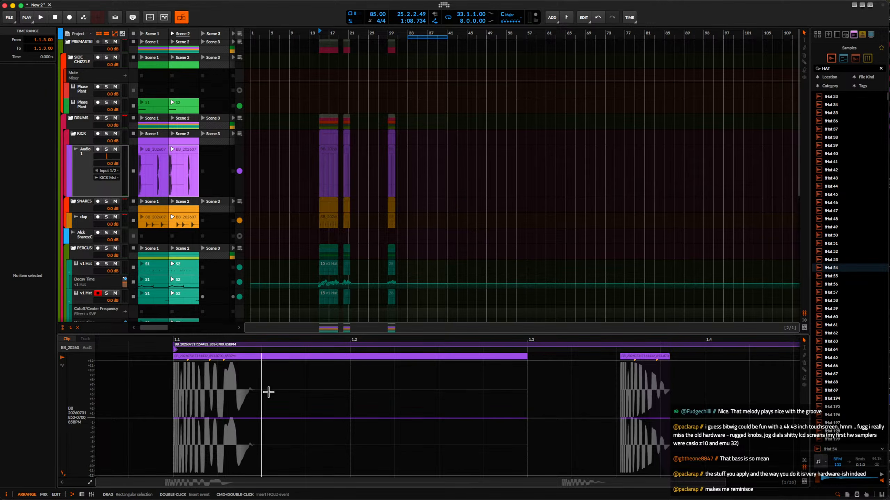
left_click_drag(268, 392, 191, 393)
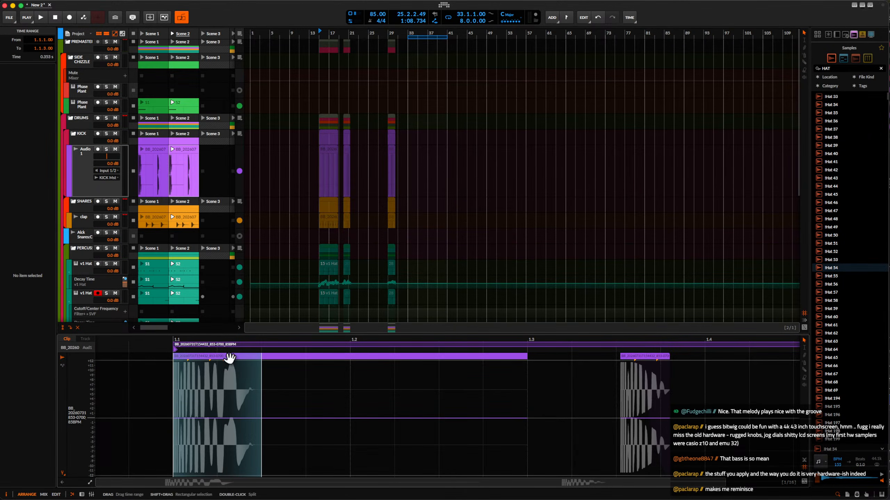
left_click(224, 358)
left_click_drag(202, 361, 336, 361)
Cut the copied kick hit short at 1.1.4.81 and select the audio event that follows it.
left_click_drag(393, 356, 340, 356)
left_click(336, 363)
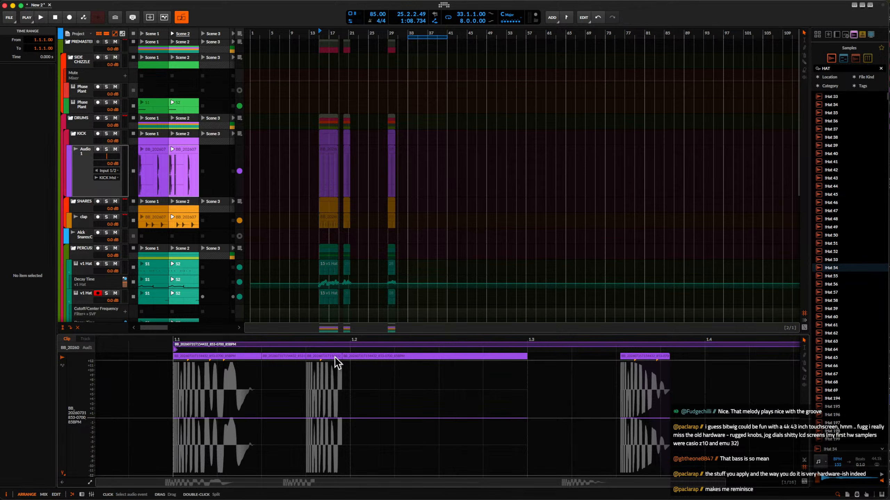
scroll(335, 363, "up", 3)
left_click(354, 357)
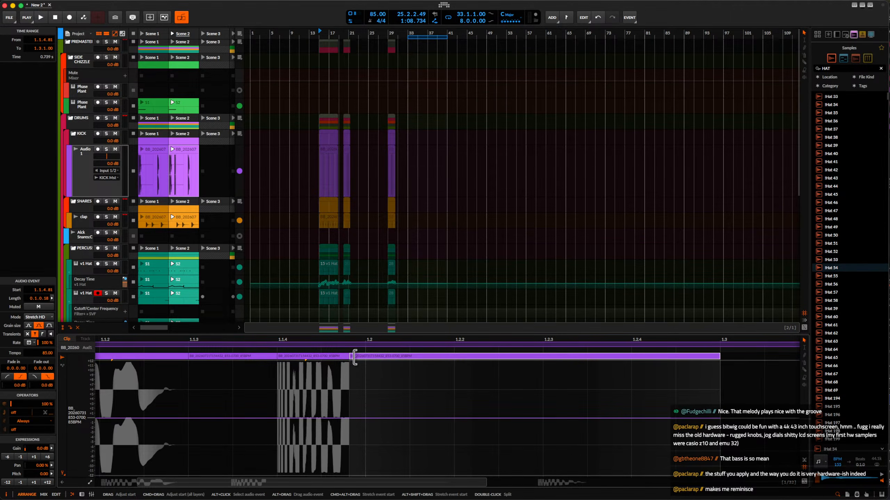
Delete the leftover audio after 1.1.4.81 and add a fade-out of 0.0.0.54 to the copied kick hit.
key("Delete")
left_click(344, 360)
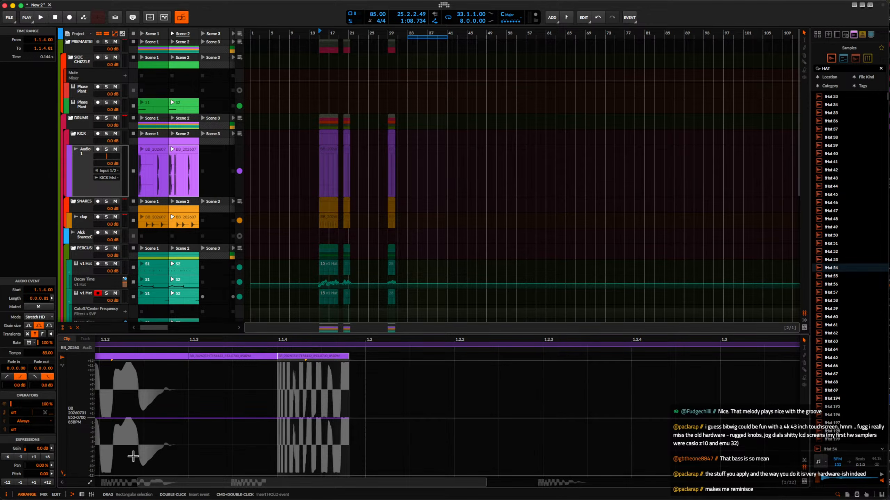
left_click(62, 474)
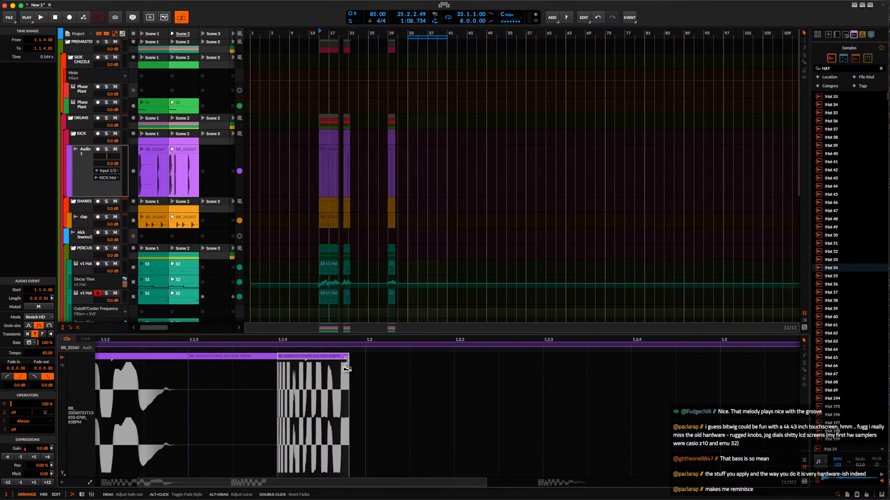
left_click_drag(346, 364, 298, 363)
scroll(297, 363, "down", 3)
Play back Scene 2 and compare its kick pattern with Scene 1, returning to Scene 2.
key("space")
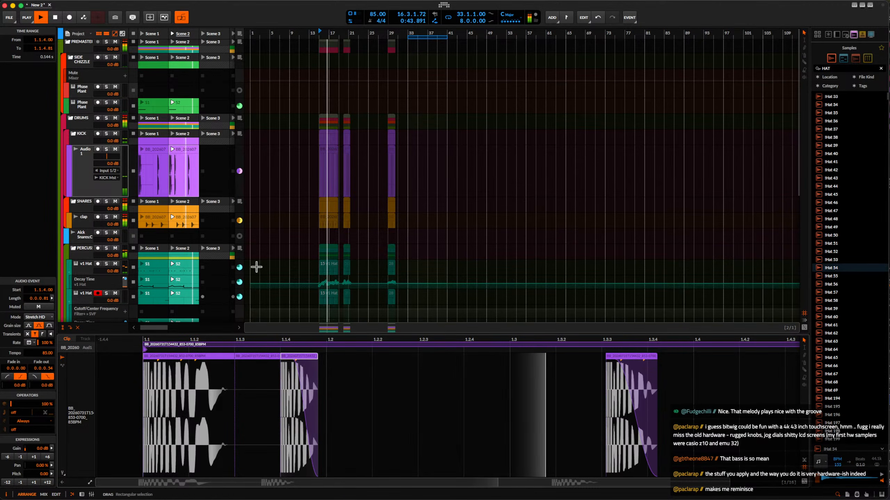
key("space")
scroll(263, 288, "down", 3)
scroll(278, 353, "down", 4)
key("space")
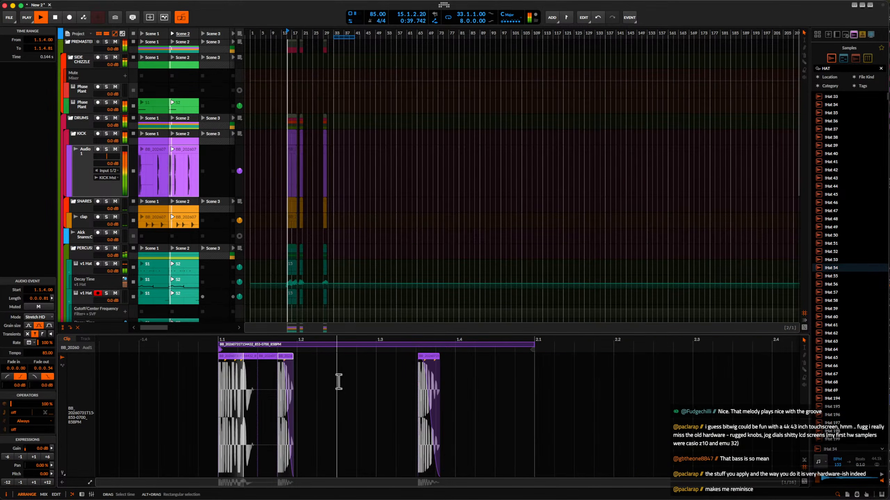
left_click(142, 33)
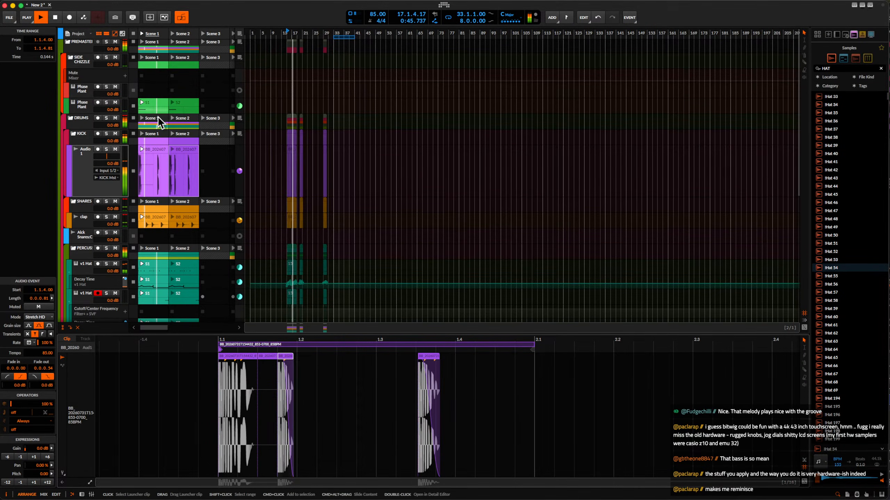
left_click(172, 34)
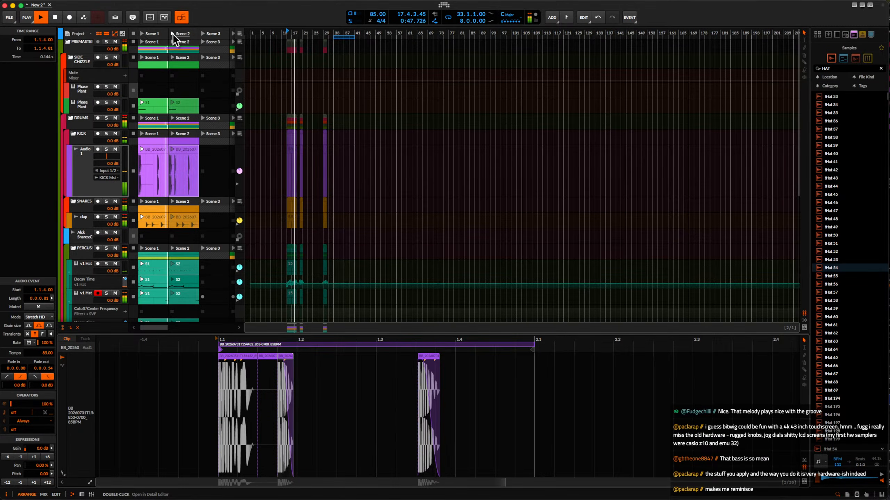
Duplicate the kick clip's first bar into bar 2 and extend the clip loop to a length of 2.0.0.00.
left_click_drag(312, 339, 400, 354)
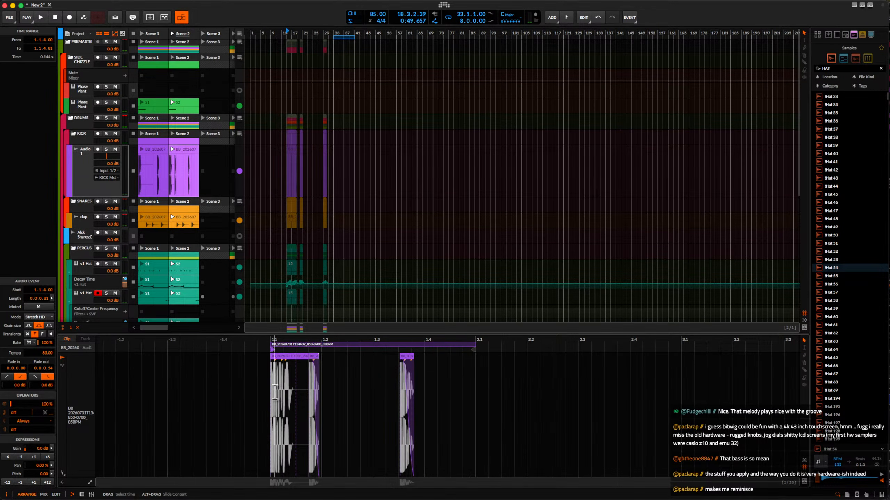
left_click_drag(275, 392, 472, 392)
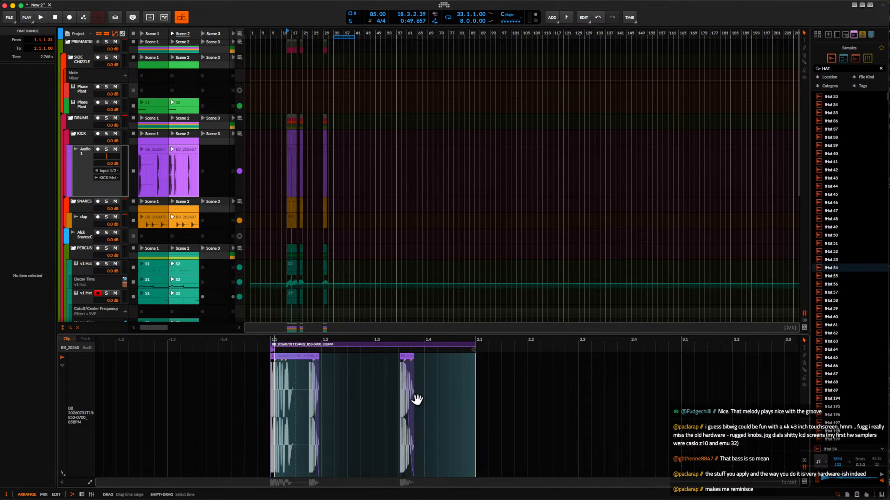
left_click(341, 397)
left_click_drag(267, 396, 473, 395)
key("ctrl+d")
left_click(450, 350)
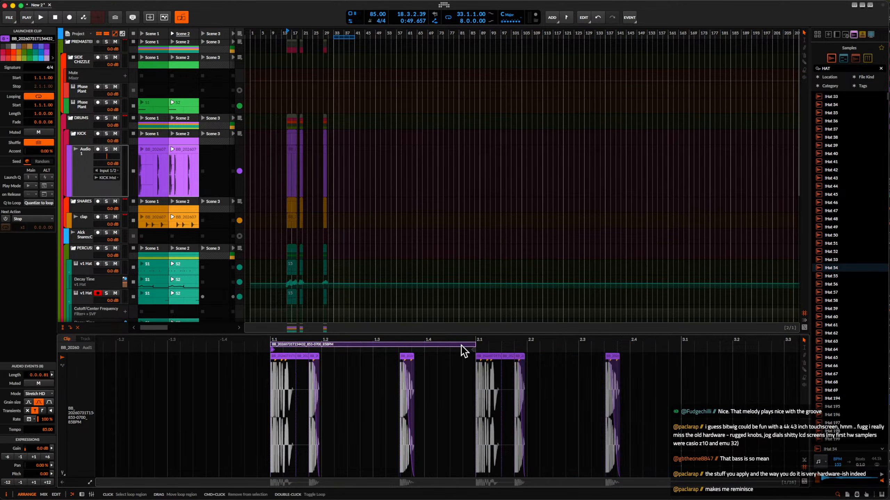
left_click_drag(472, 346, 655, 344)
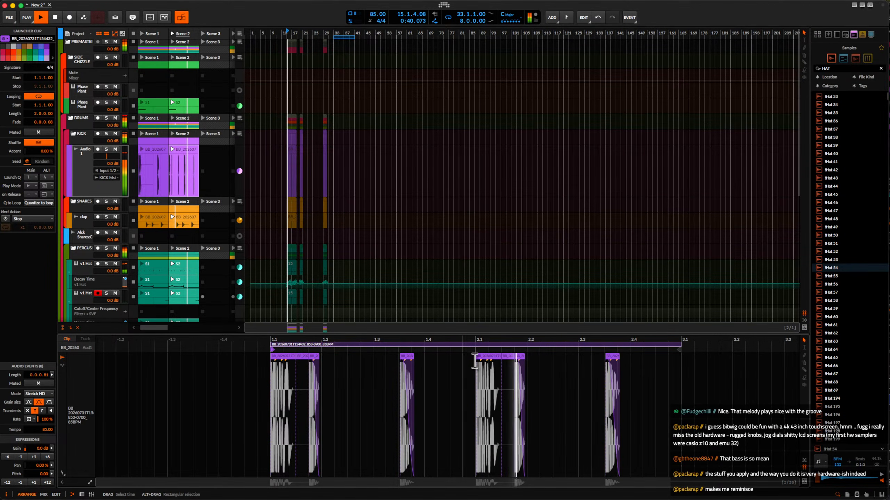
Remove the extra short kick and its leftover fragment following the 2.1 hit, and audition Scene 2.
left_click(521, 358)
key("Delete")
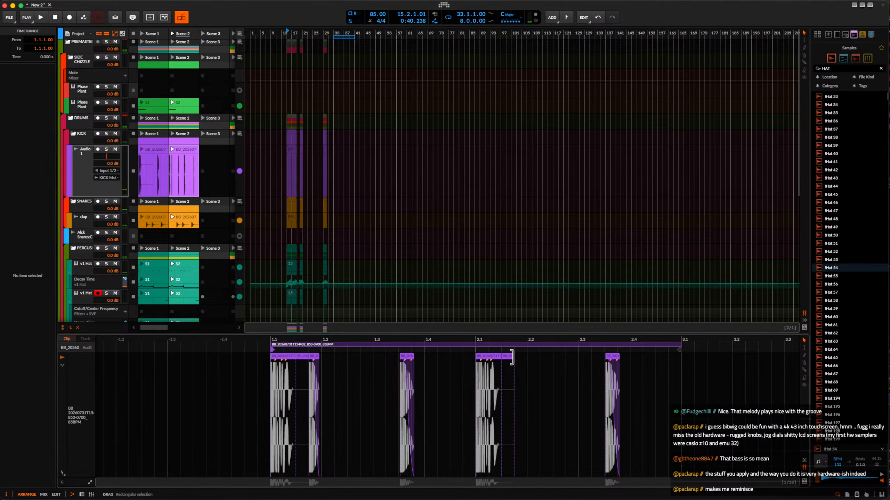
left_click(510, 358)
scroll(510, 358, "up", 5)
key("Delete")
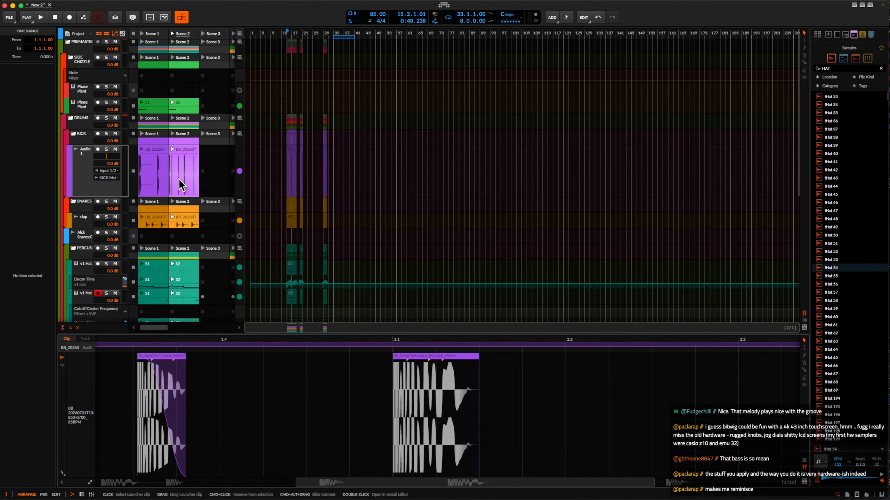
left_click(173, 33)
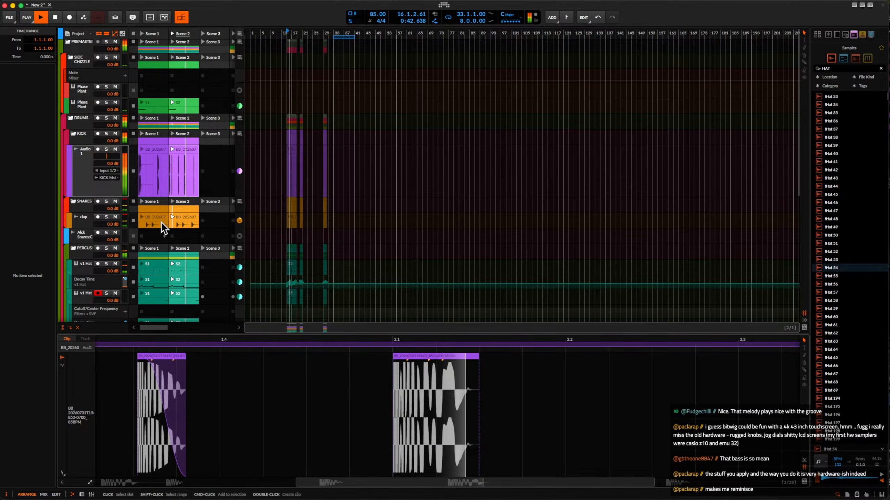
key("space")
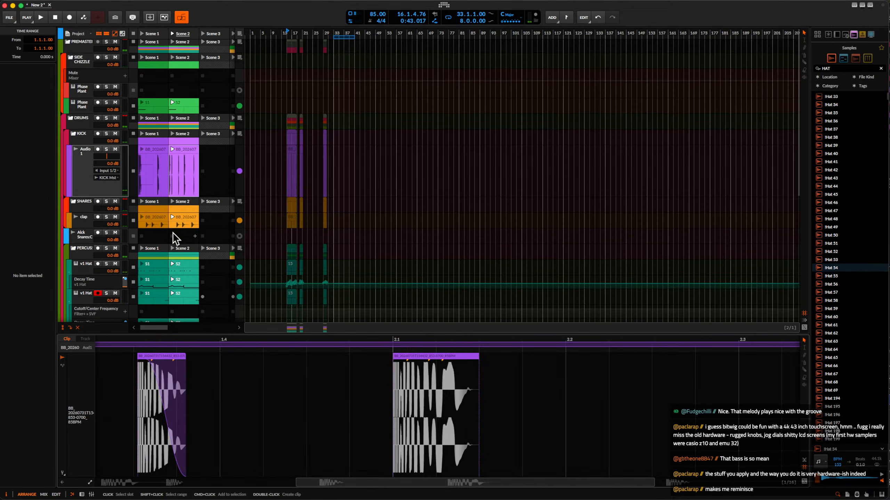
Open the Scene 2 Phase Plant melody clip in the note editor and listen to its notes.
scroll(172, 234, "down", 1)
scroll(173, 234, "up", 1)
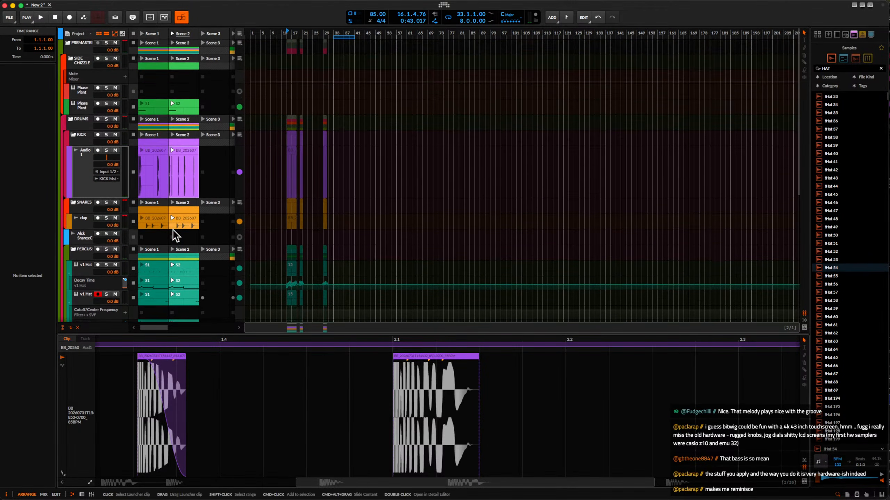
scroll(173, 235, "down", 5)
left_click(188, 238)
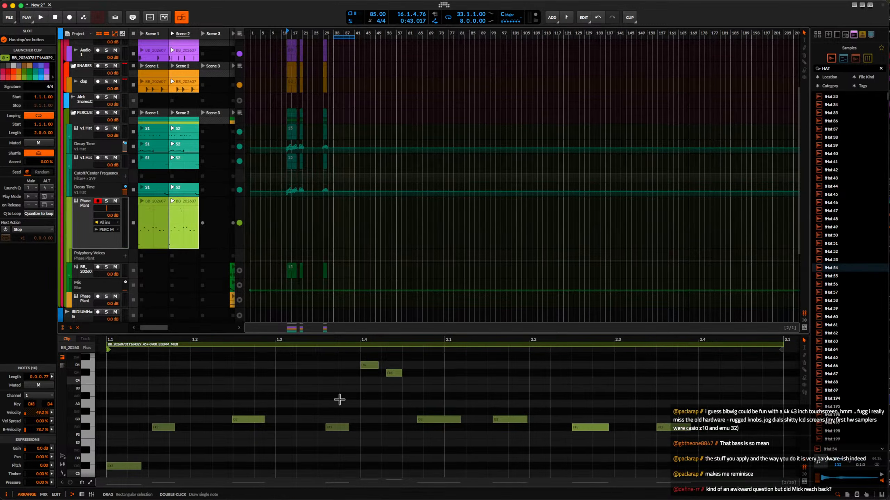
scroll(339, 400, "up", 2)
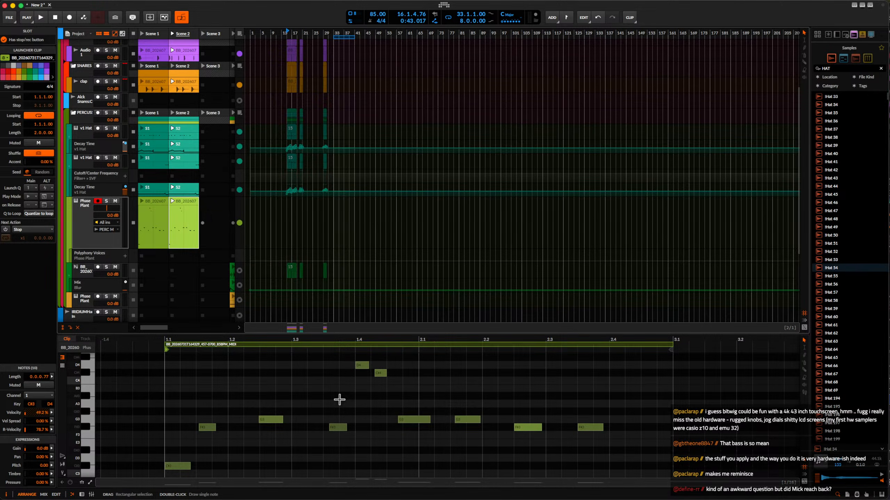
scroll(420, 384, "down", 2)
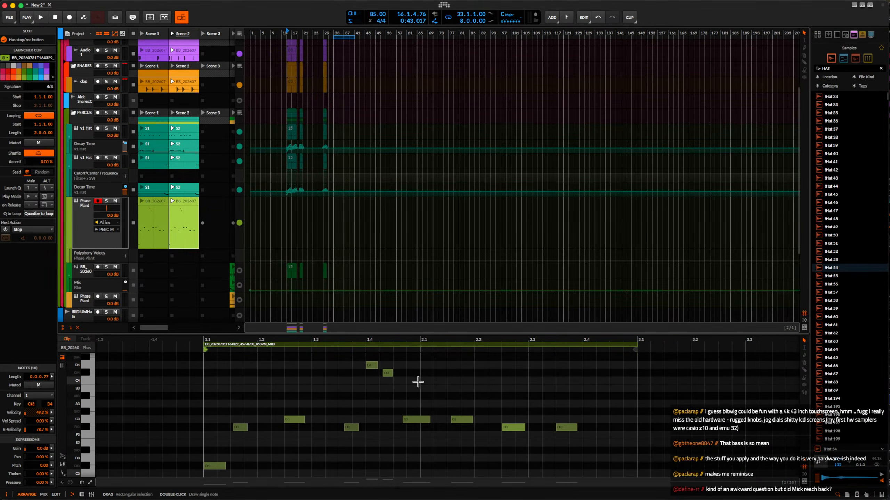
left_click(172, 201)
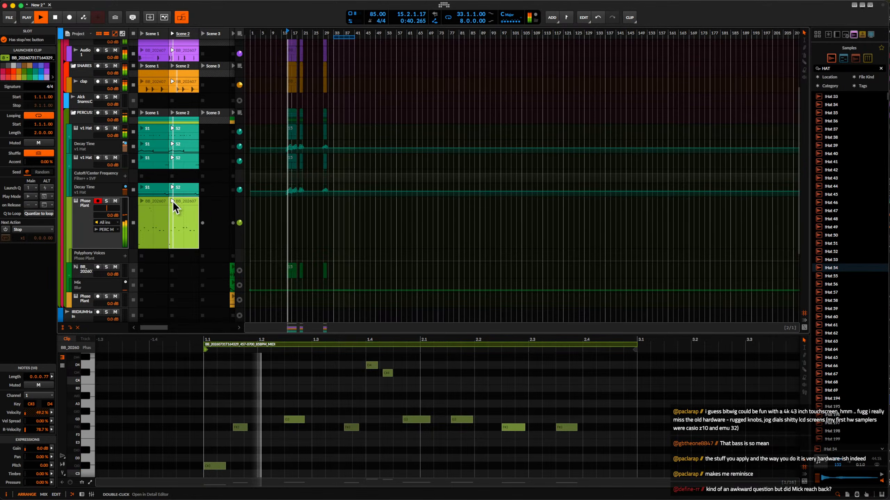
left_click(173, 201)
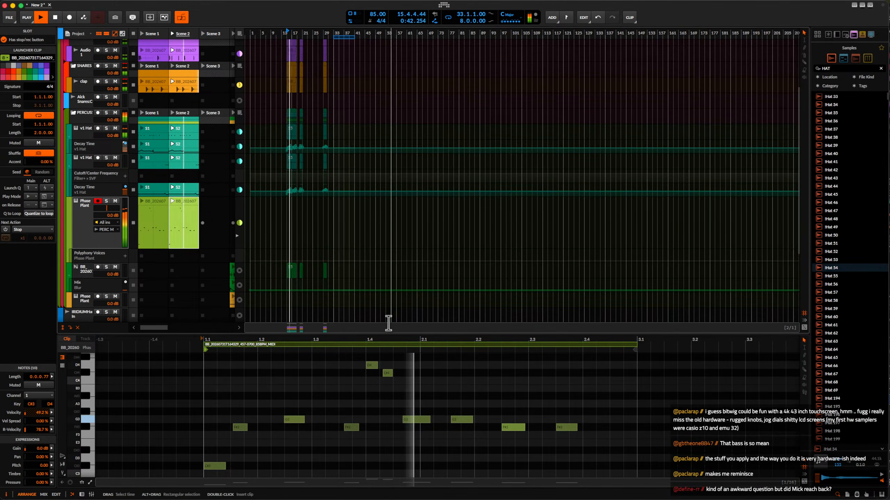
key("space")
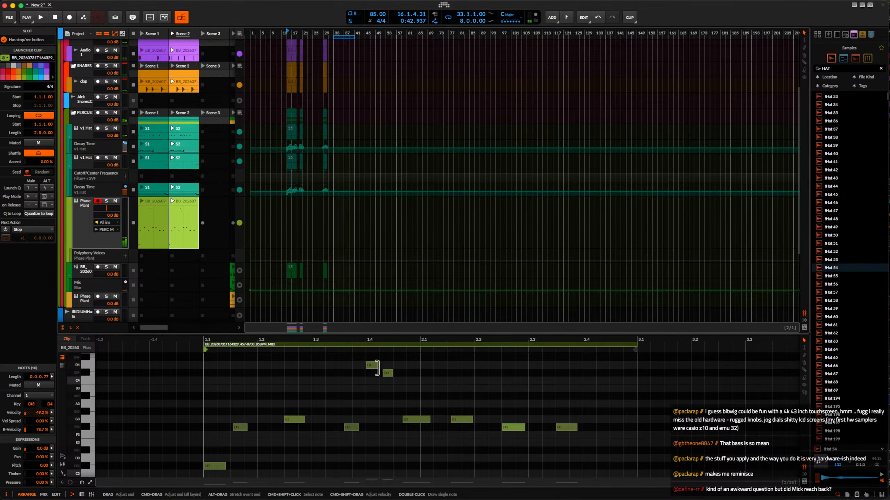
Lower the note at 1.4.1.00 to G3 and the note at 1.4.2.21 to G#3, and audition the melody.
left_click(372, 367)
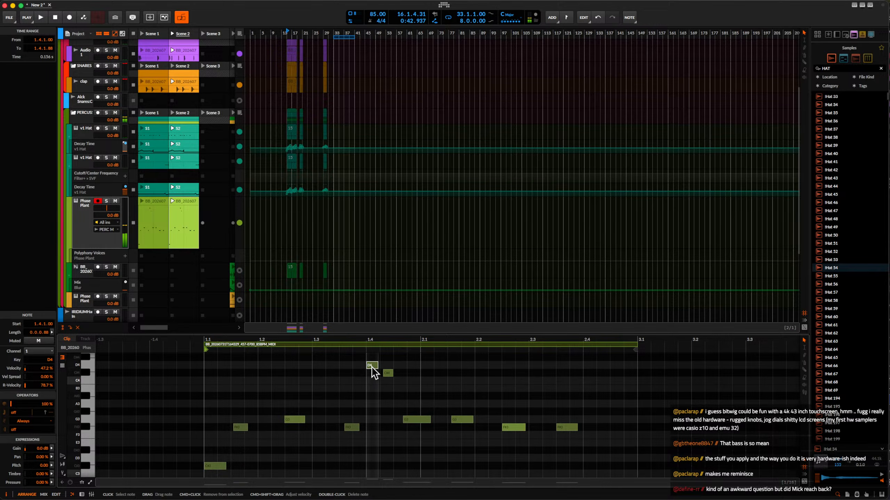
double_click(372, 366)
double_click(373, 420)
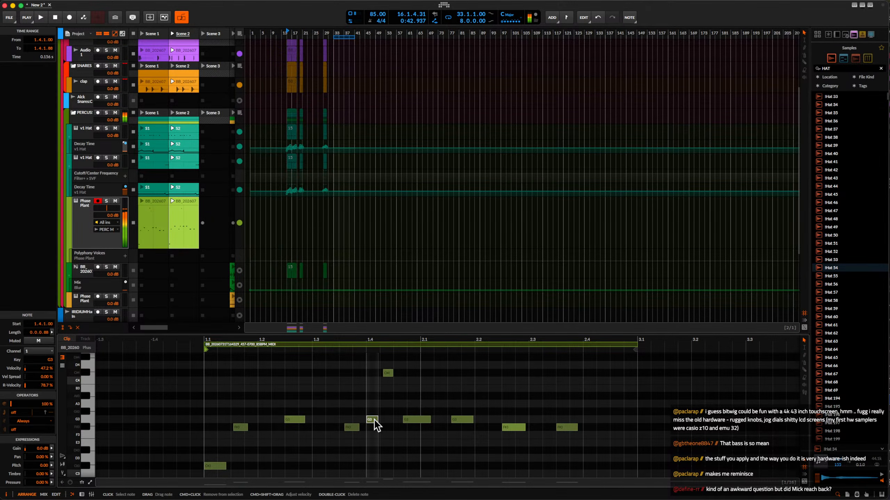
left_click(387, 374)
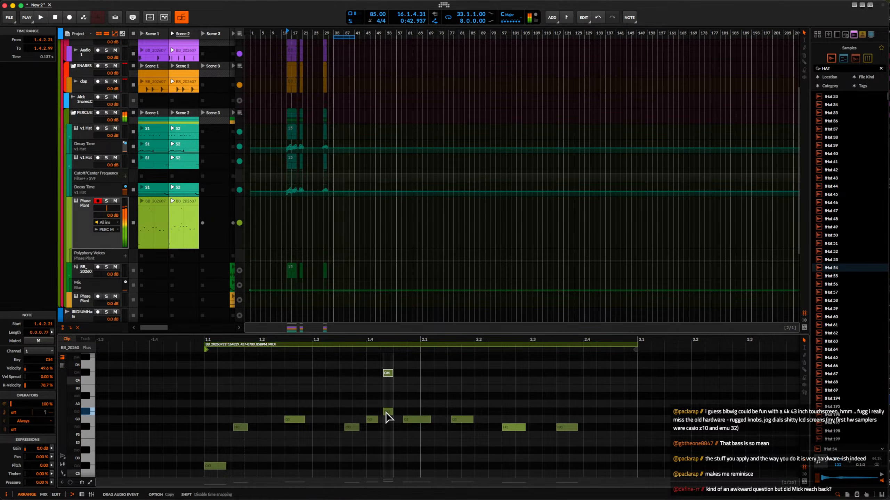
left_click_drag(388, 417, 388, 417)
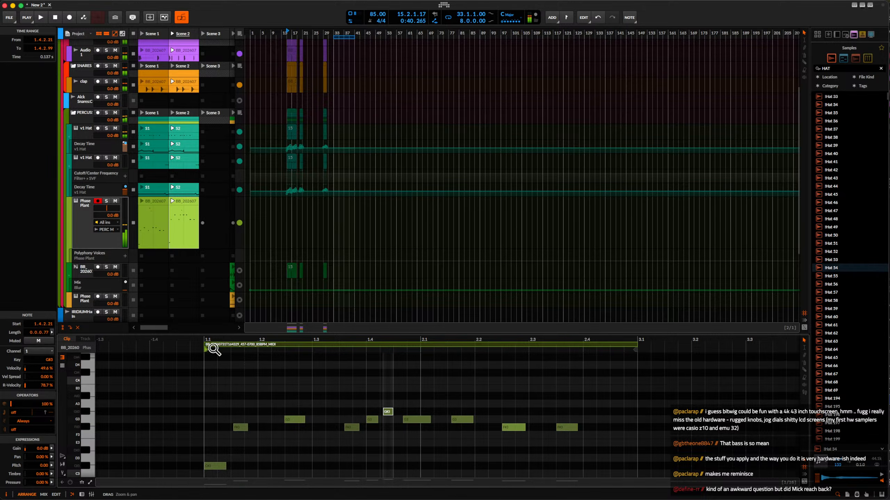
key("space")
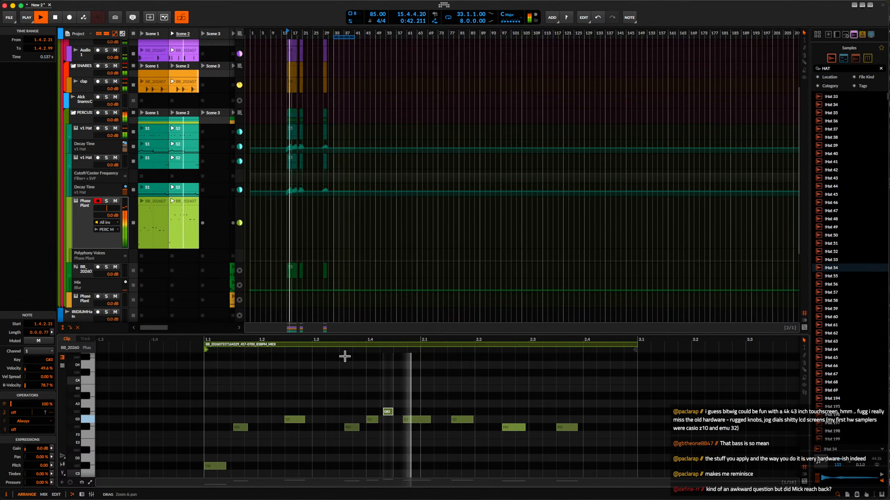
Raise the note at 1.4.2.21 to A#3 and compare Scene 2 with Scene 1 in playback.
key("space")
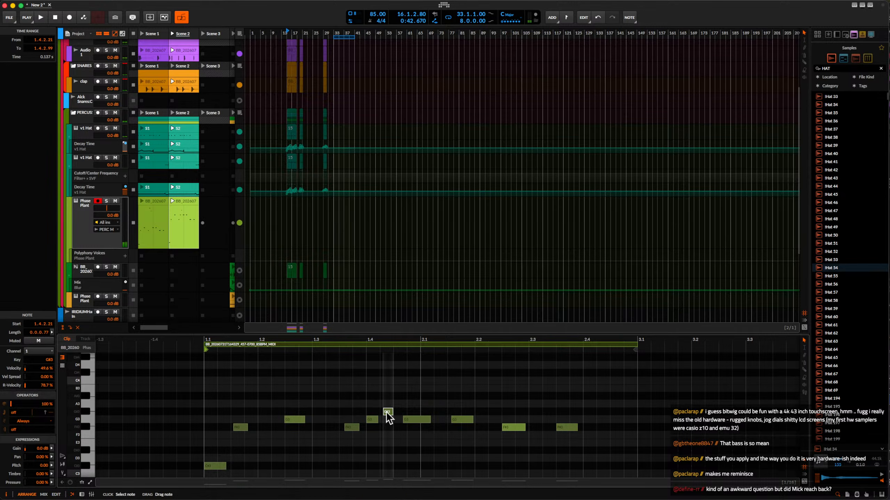
key("space")
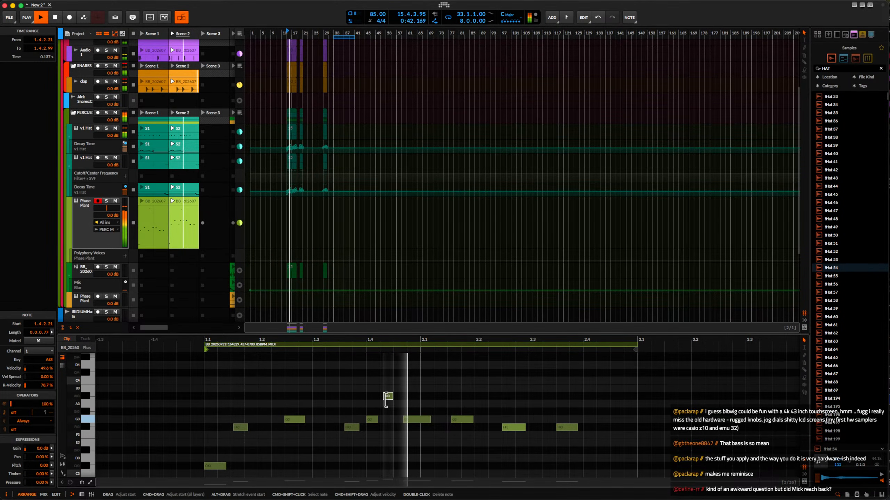
scroll(387, 407, "down", 2)
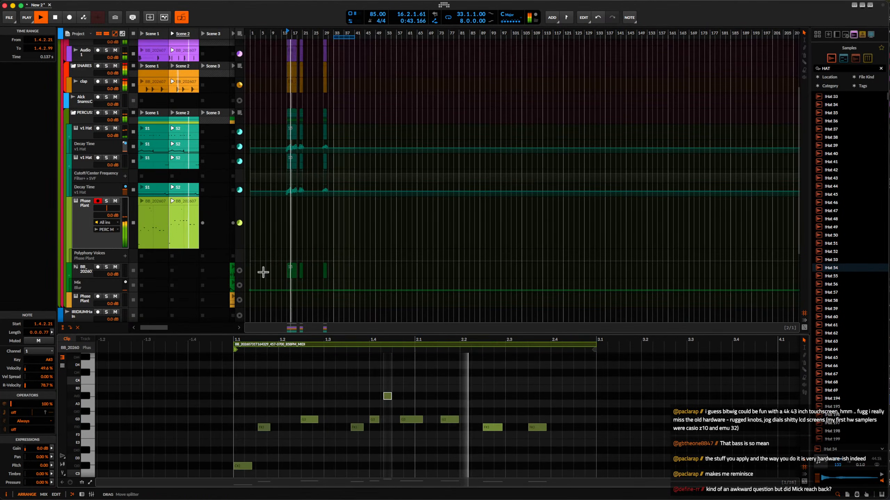
left_click(143, 34)
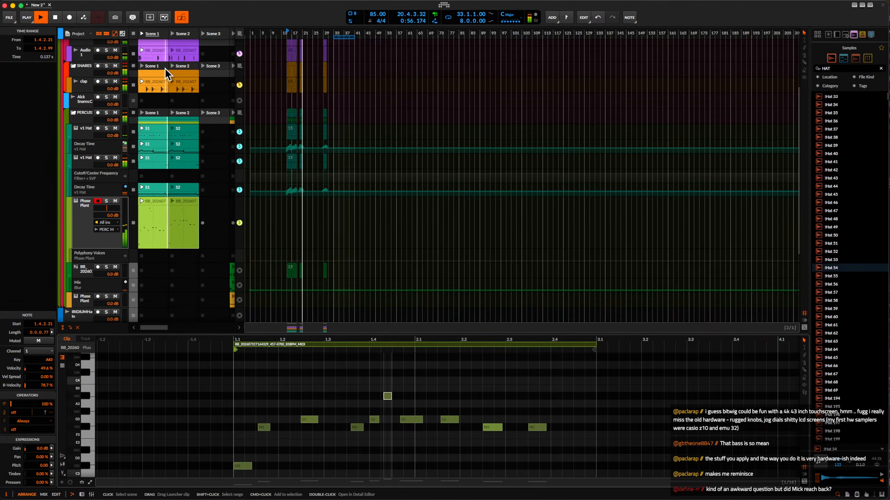
left_click(171, 36)
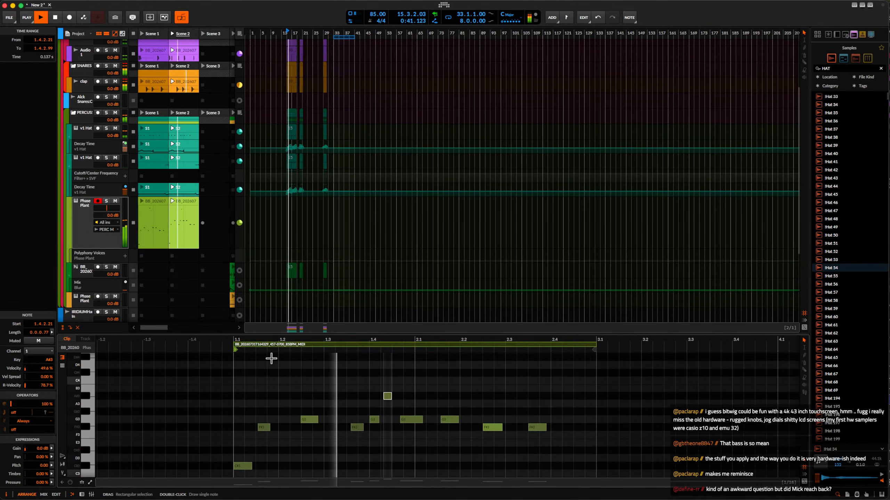
scroll(328, 377, "down", 1)
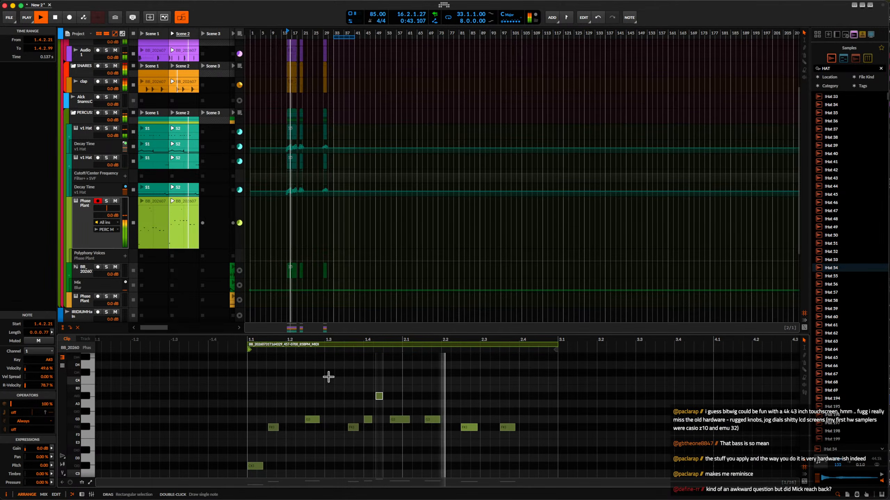
Move the Phase Plant melody track out of the percussion group to the head of the SIDE CHIZZLE group.
left_click(151, 203)
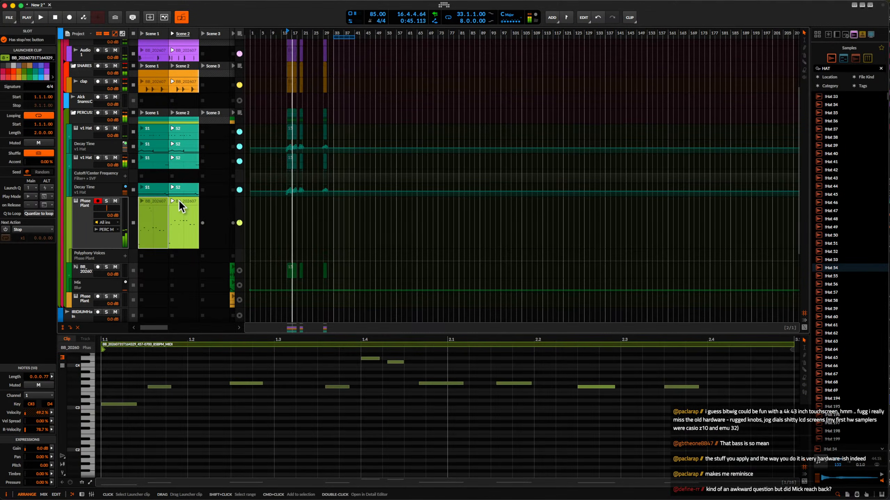
left_click(180, 200, "shift")
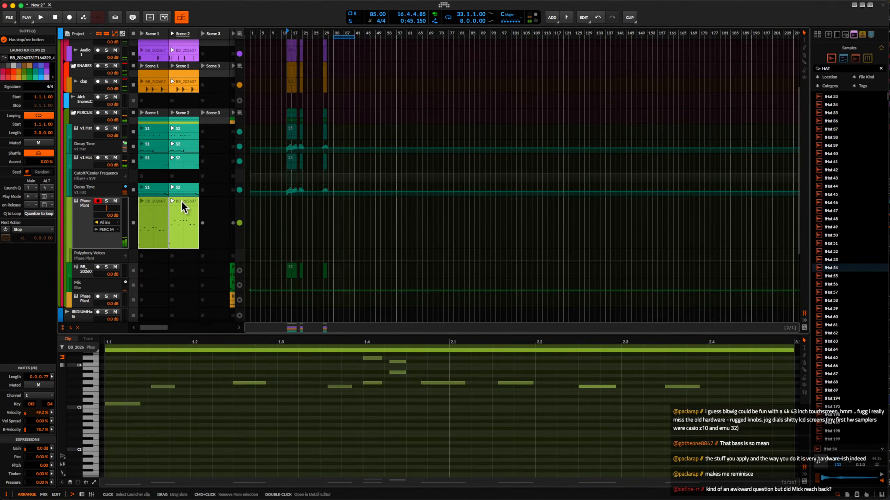
left_click(91, 215)
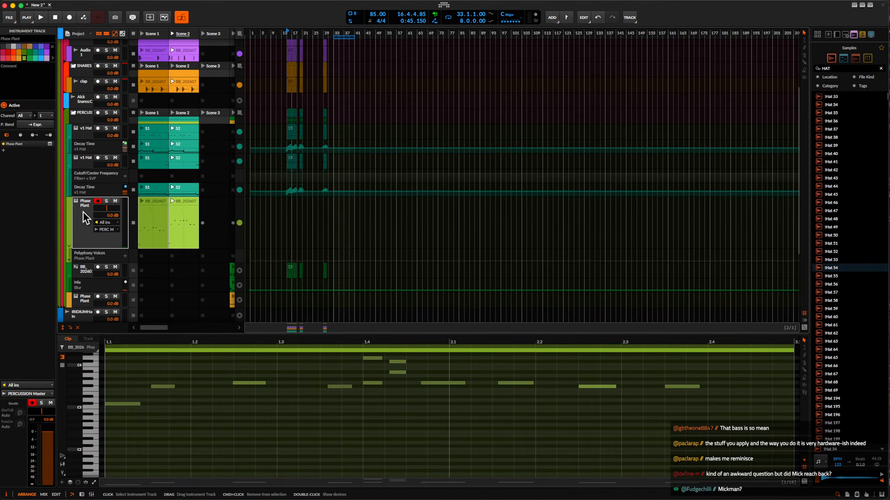
left_click_drag(83, 211, 87, 89)
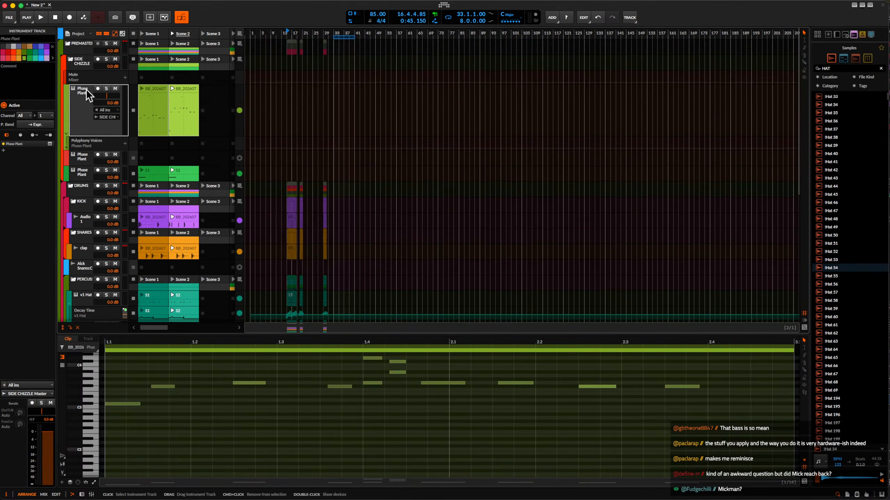
Show the moved Phase Plant track's devices and select its Scene 1 and Scene 2 clips together.
double_click(76, 90)
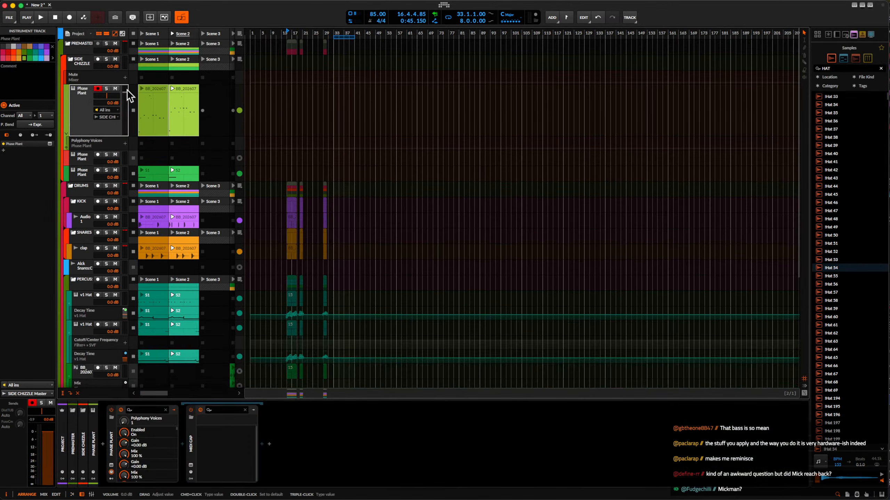
left_click(153, 87)
left_click(178, 88, "shift")
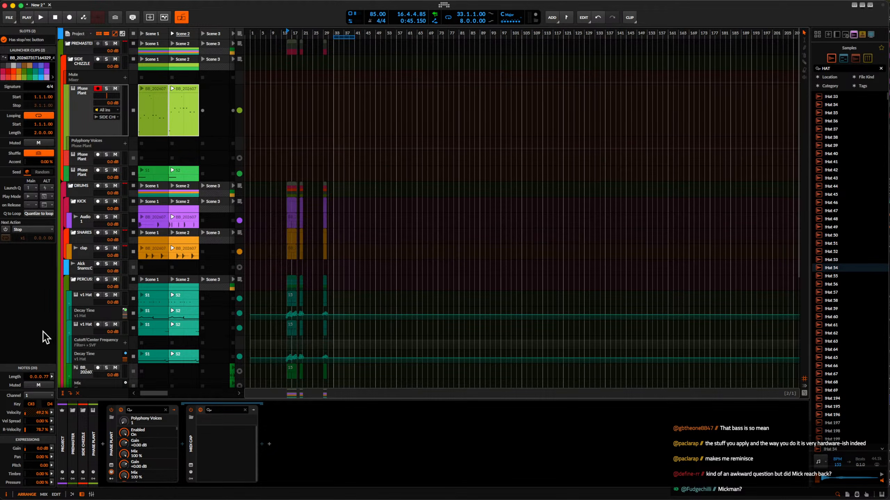
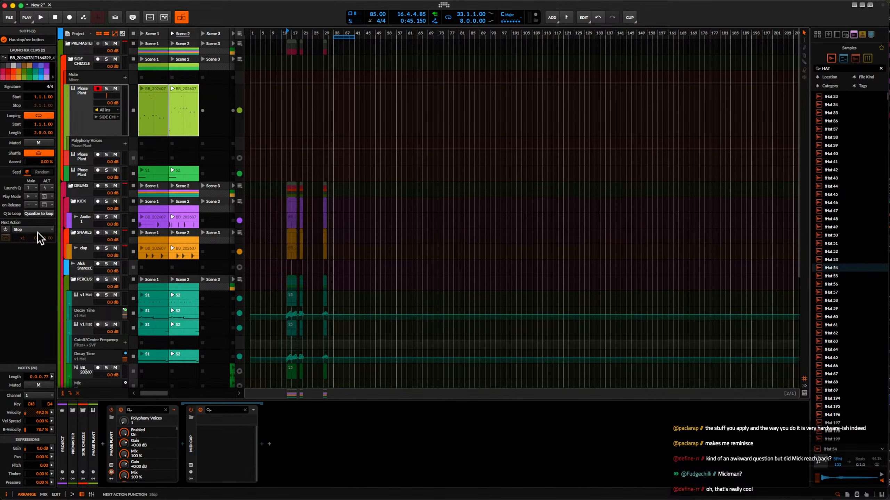
Set the selected launcher clips' next action to Round-robin.
left_click(33, 197)
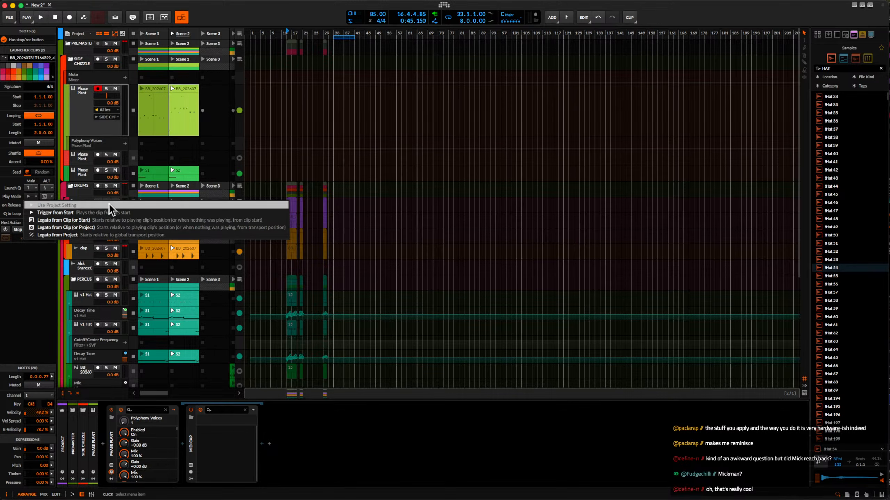
left_click(22, 198)
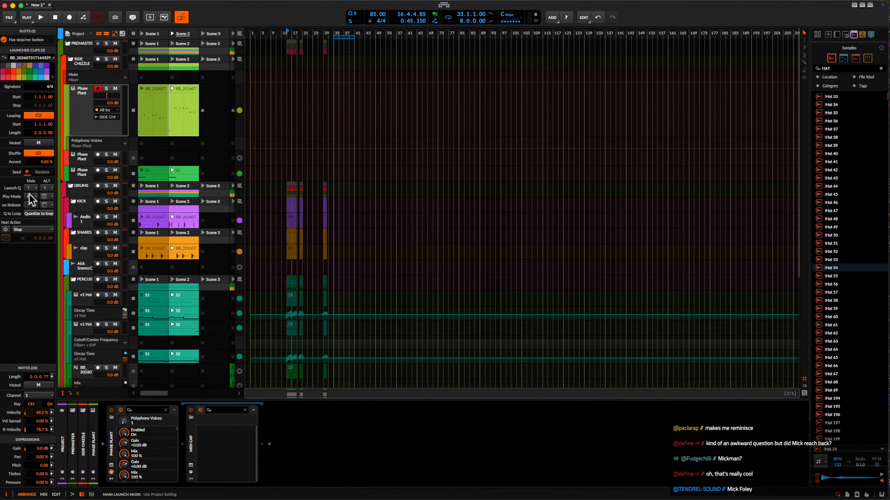
left_click(30, 194)
left_click(32, 192)
left_click(36, 231)
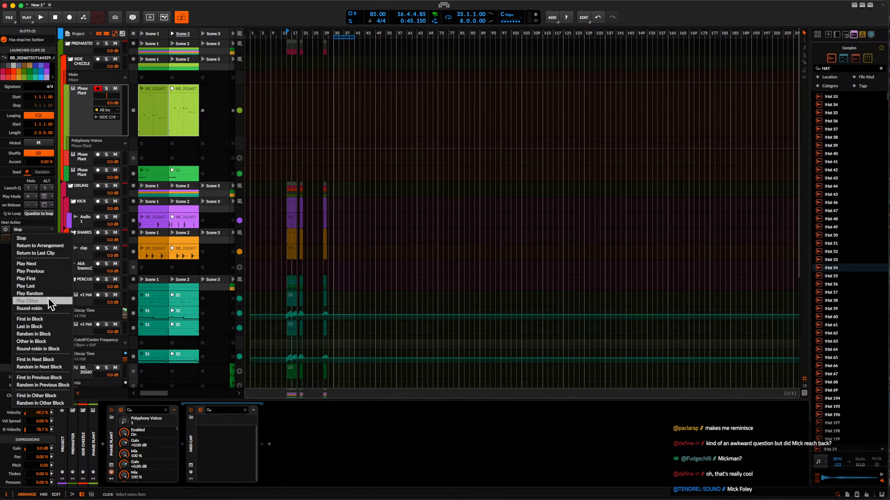
left_click(46, 308)
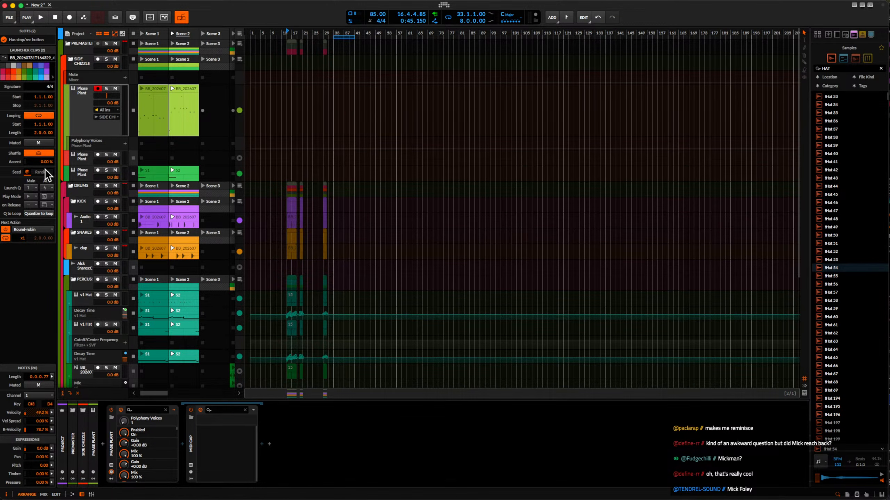
Play the launcher clips and bypass both kHs Compactors on the SIDE CHIZZLE group track.
left_click(149, 36)
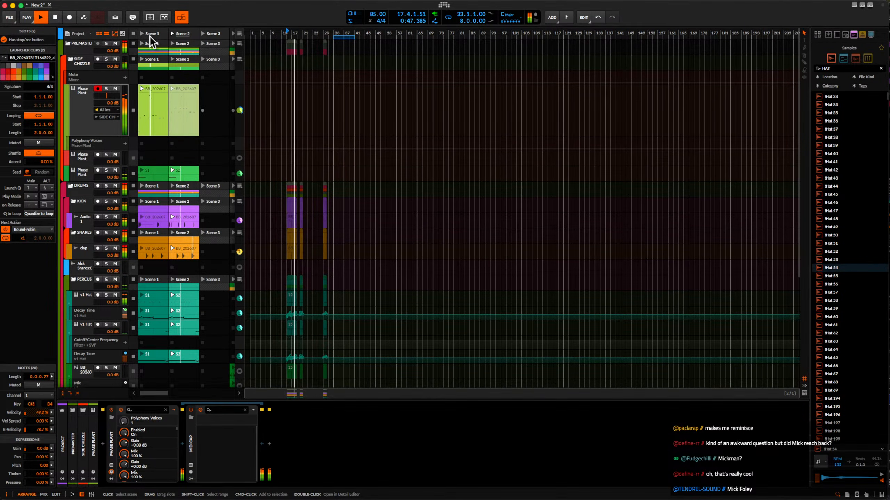
left_click(178, 34)
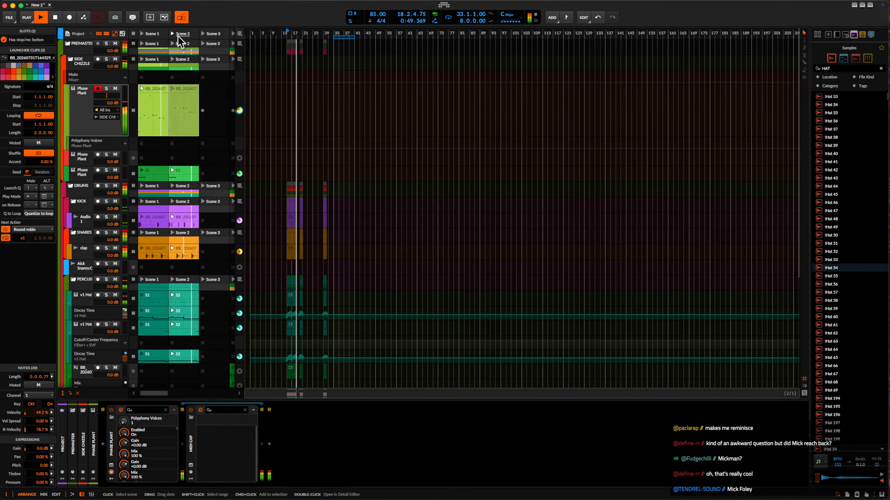
left_click(84, 110)
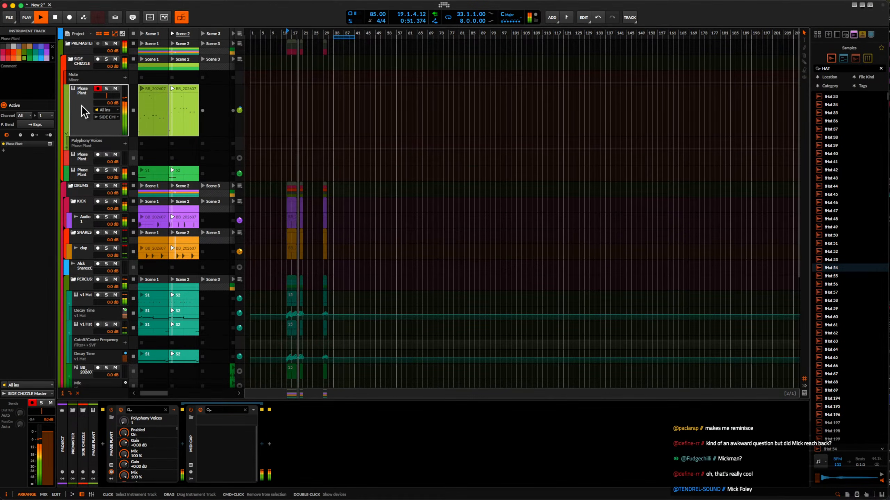
left_click(94, 66)
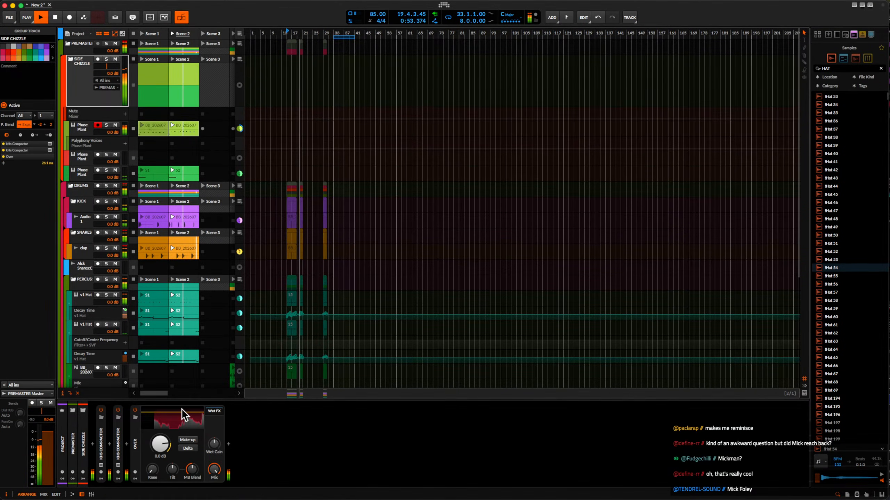
left_click(101, 410)
left_click(117, 410)
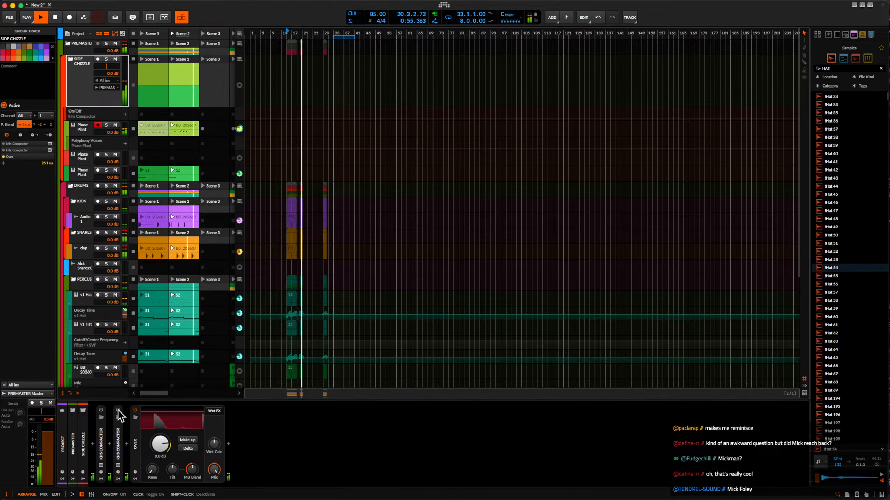
Solo the first Phase Plant track inside SIDE CHIZZLE, collapse its MIDI Cap device and open the Phase Plant editor.
left_click(107, 125)
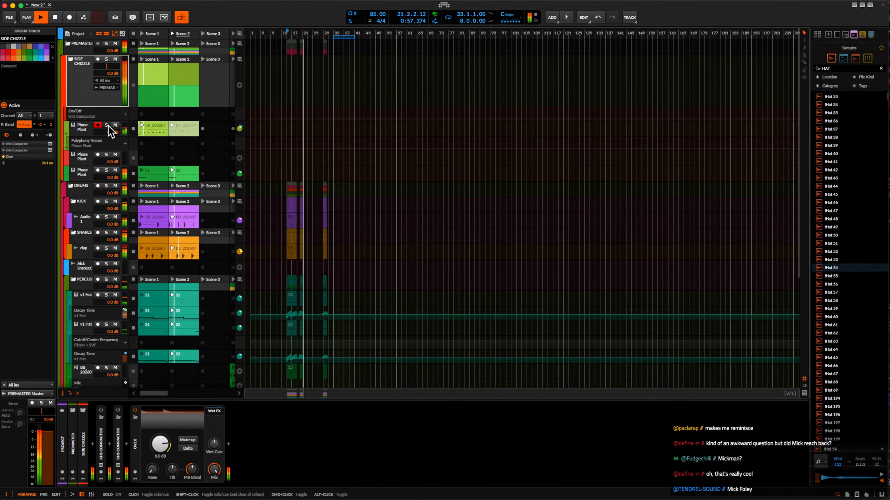
left_click(82, 126)
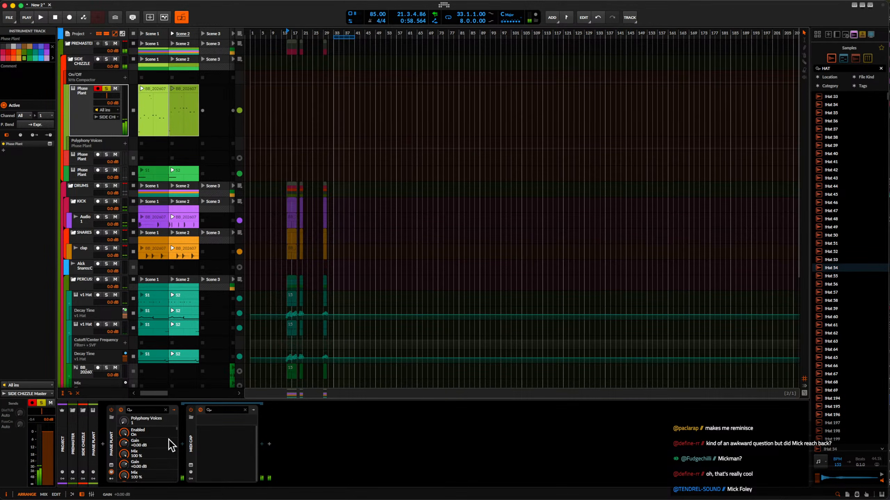
double_click(192, 441)
left_click(112, 466)
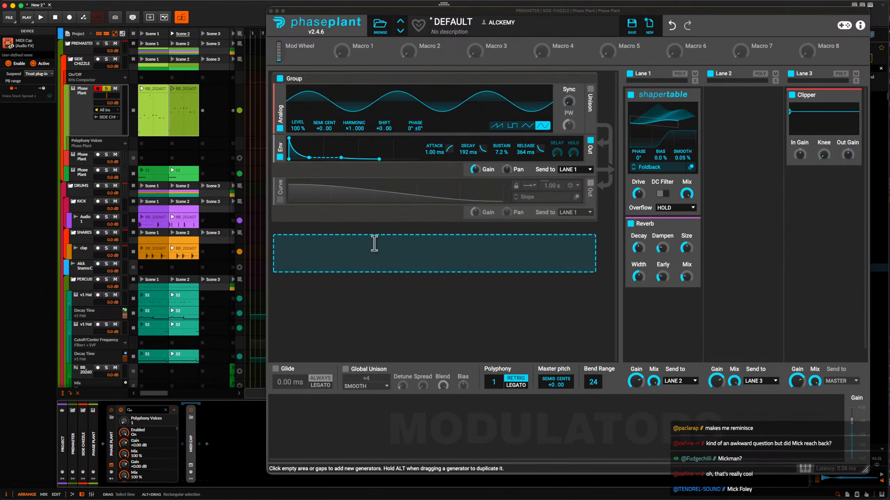
Add a Wavetable generator below the Curve output and route its audio output to the Analog oscillator's phase.
left_click(367, 232)
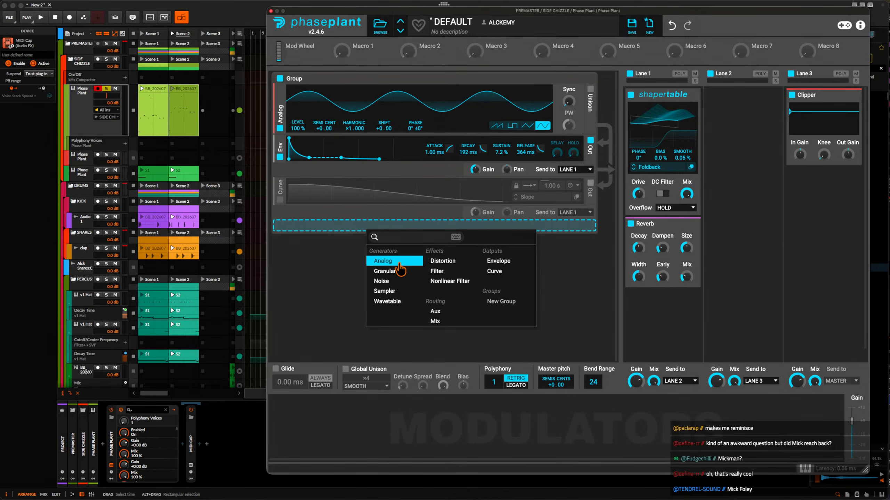
left_click(397, 301)
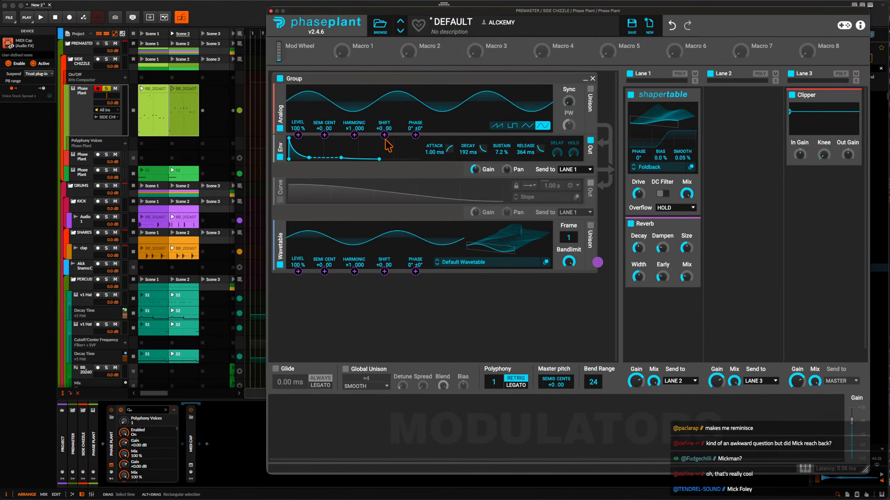
left_click_drag(415, 136, 416, 115)
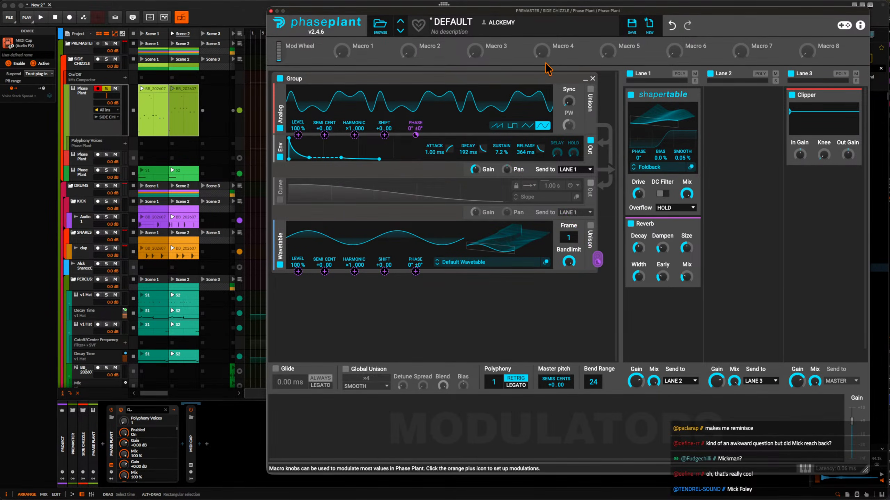
Add an LFO modulator and, with playback running, set the Wavetable generator's harmonic to ×2.000.
left_click(315, 439)
left_click(317, 389)
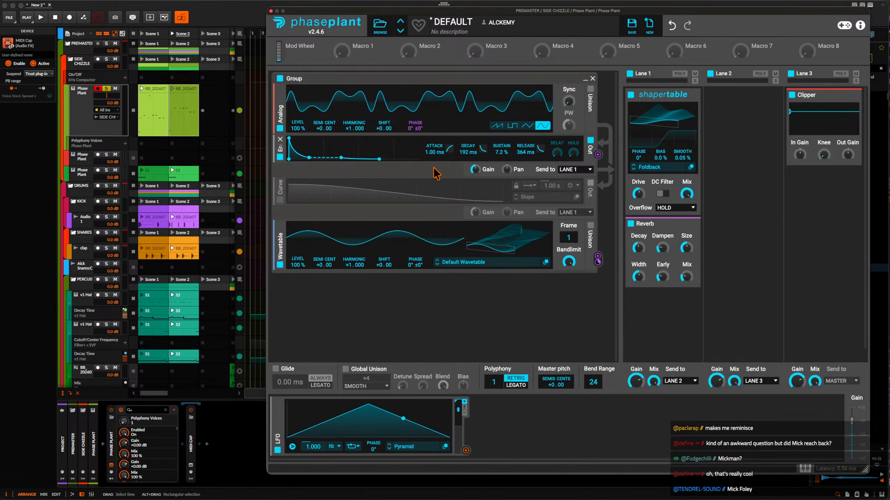
key("space")
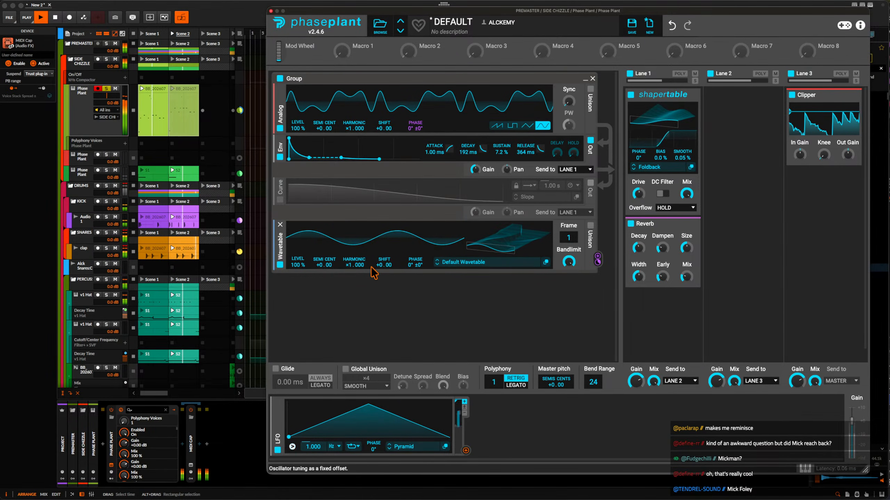
scroll(352, 267, "up", 1)
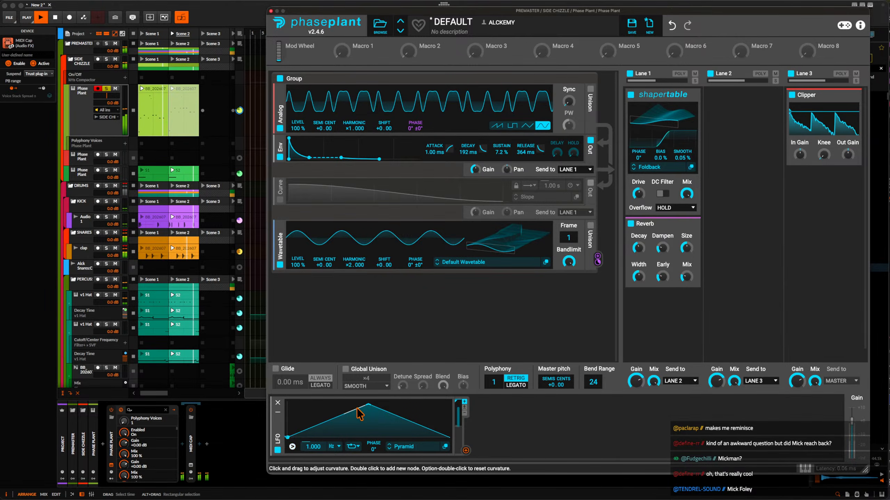
Reshape the Pyramid LFO into an early peak with a curved decay at 3.810 Hz and assign it to the Analog oscillator's phase modulation.
left_click_drag(368, 405, 366, 425)
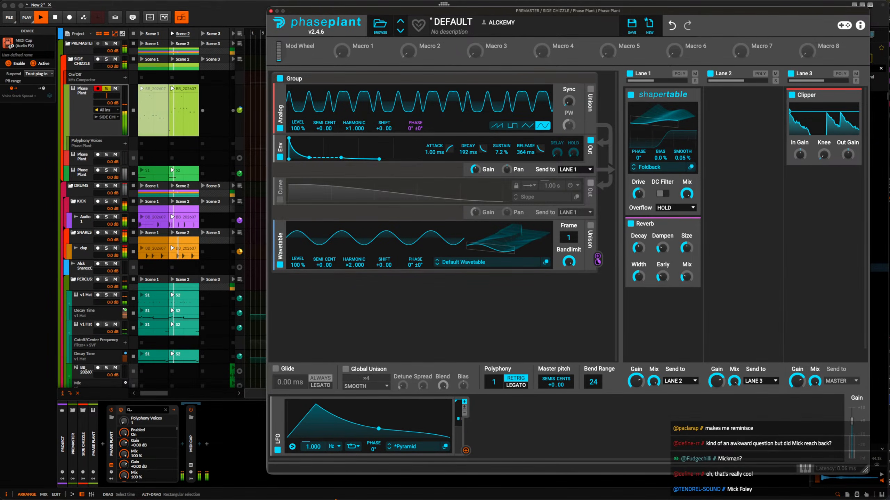
left_click(467, 453)
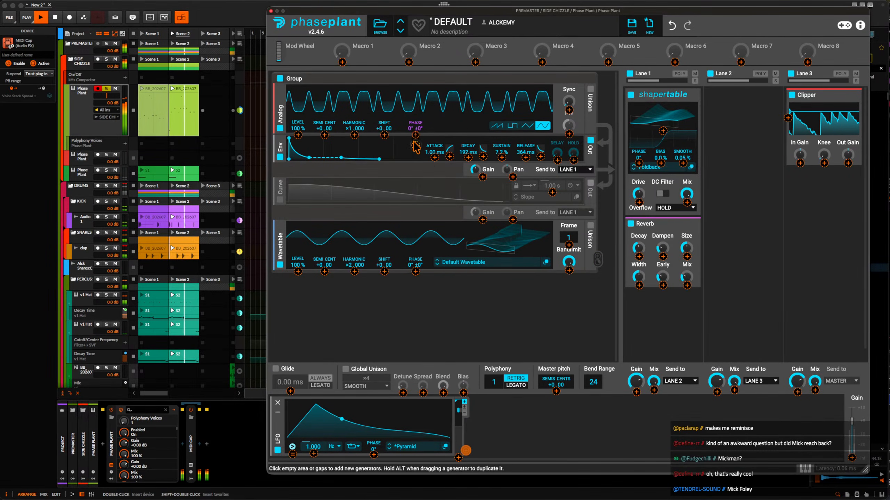
left_click(395, 307)
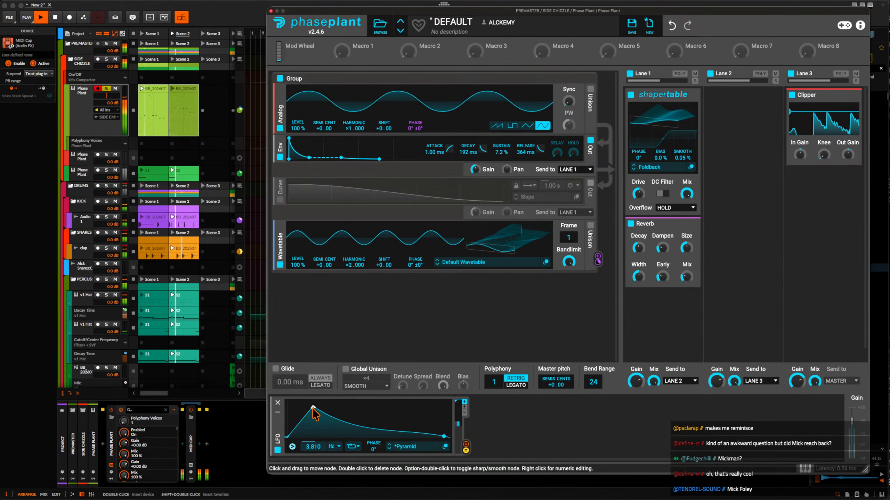
Enable unison on the Analog oscillator with ×4 voices in Smooth mode.
left_click(590, 91)
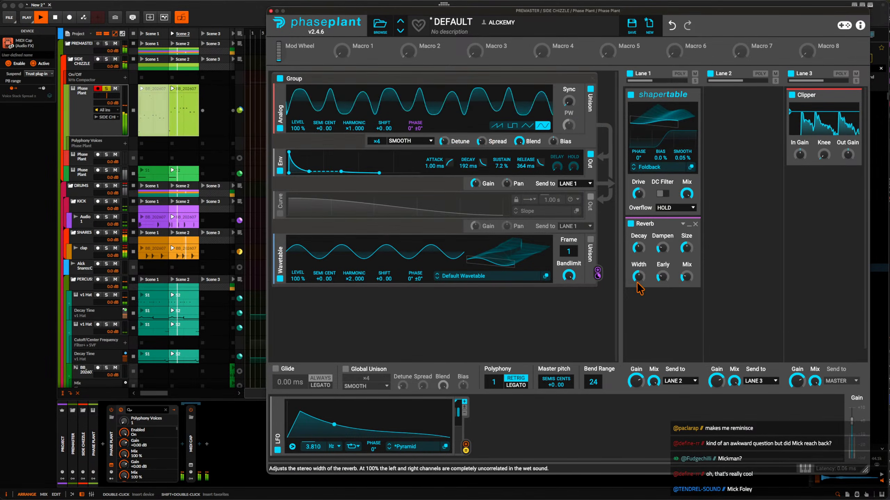
left_click(653, 301)
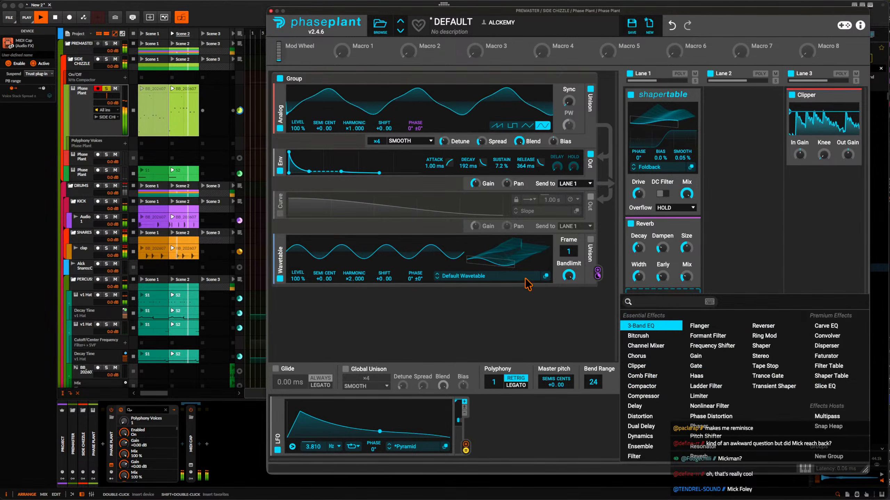
Add a Noise generator below the Wavetable and route its output to the Analog oscillator's phase.
left_click(309, 293)
left_click(323, 343)
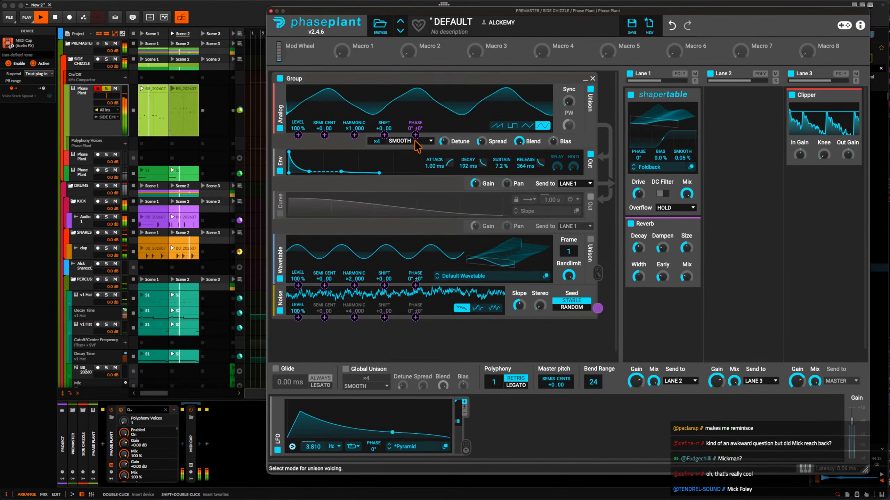
left_click_drag(597, 308, 415, 136)
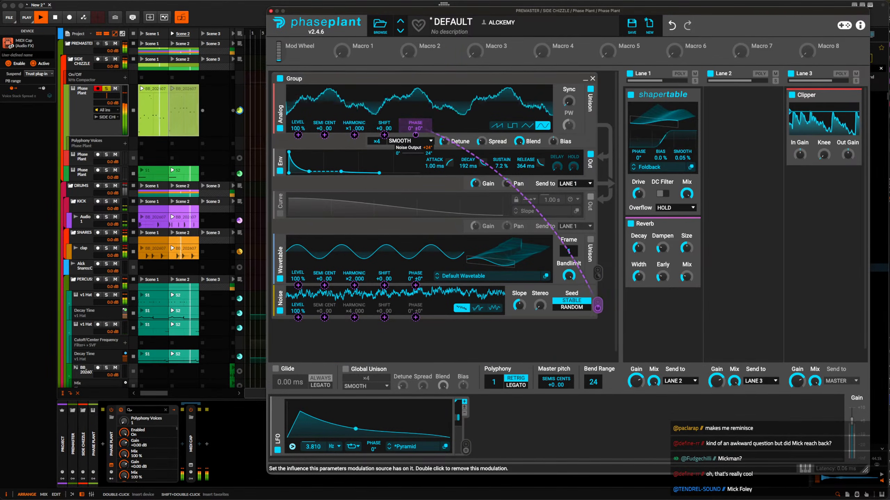
Add a Comb Filter to Lane 1 and place it between the Shaper Table and the Reverb.
left_click(662, 290)
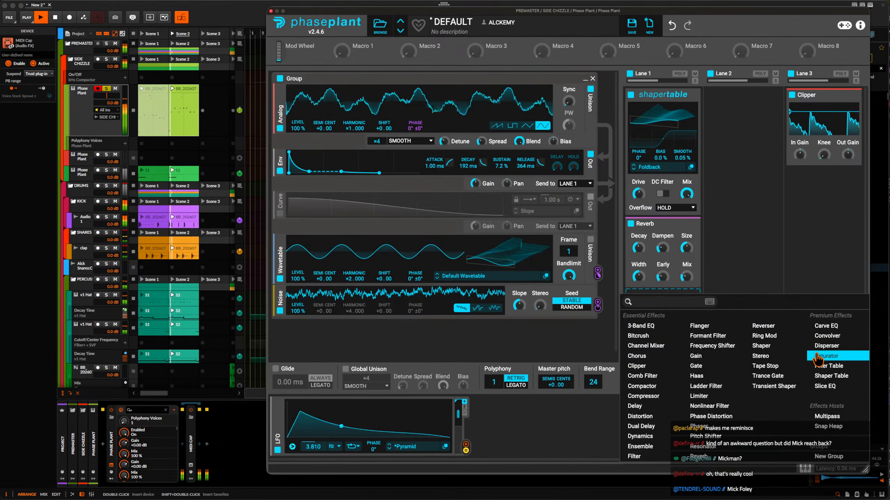
left_click(642, 376)
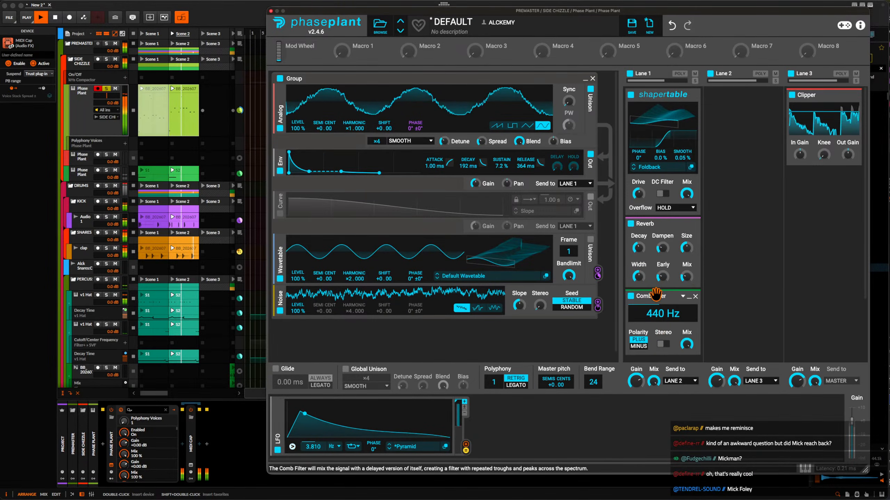
left_click_drag(651, 296, 652, 225)
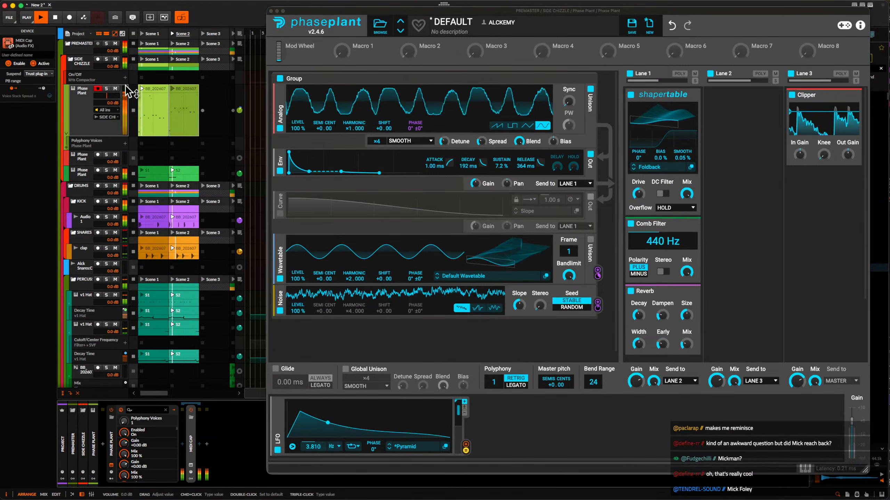
Turn both kHs Compactors on the SIDE CHIZZLE group track back on.
left_click(81, 72)
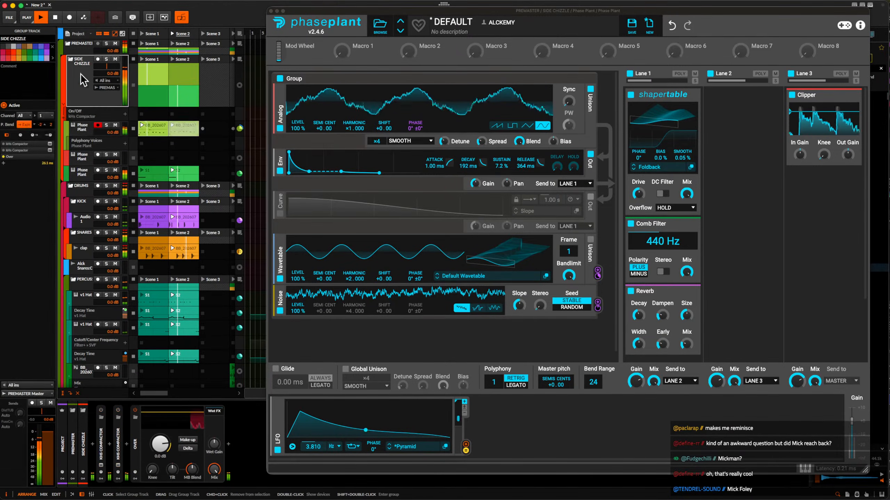
left_click(118, 411)
left_click(101, 411)
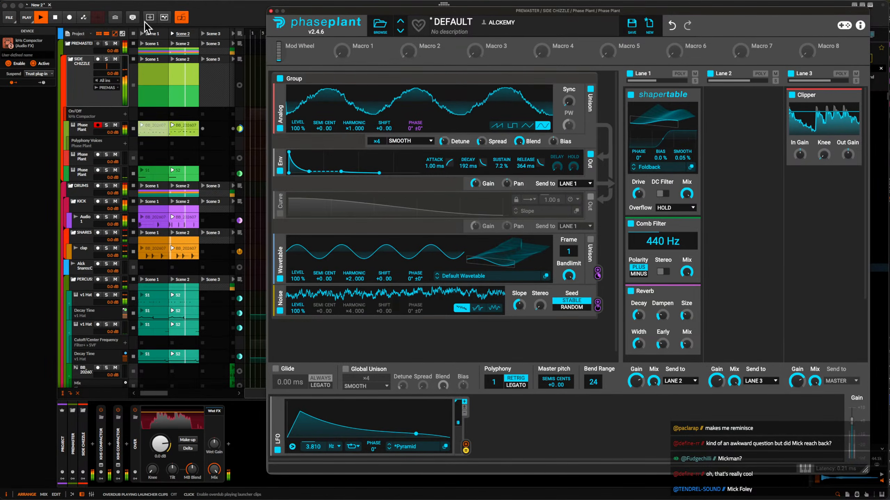
Close the Phase Plant editor and add a new instrument track directly below the first Phase Plant track in SIDE CHIZZLE.
left_click(276, 11)
left_click(79, 130)
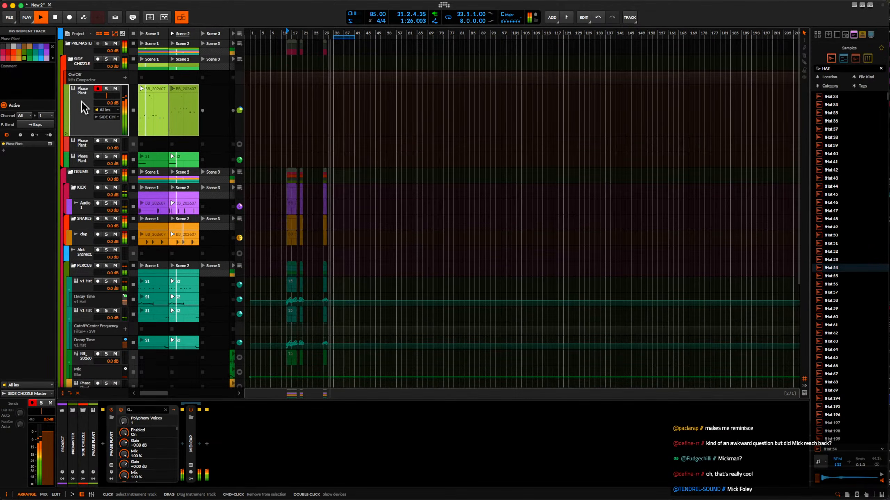
key("super+t")
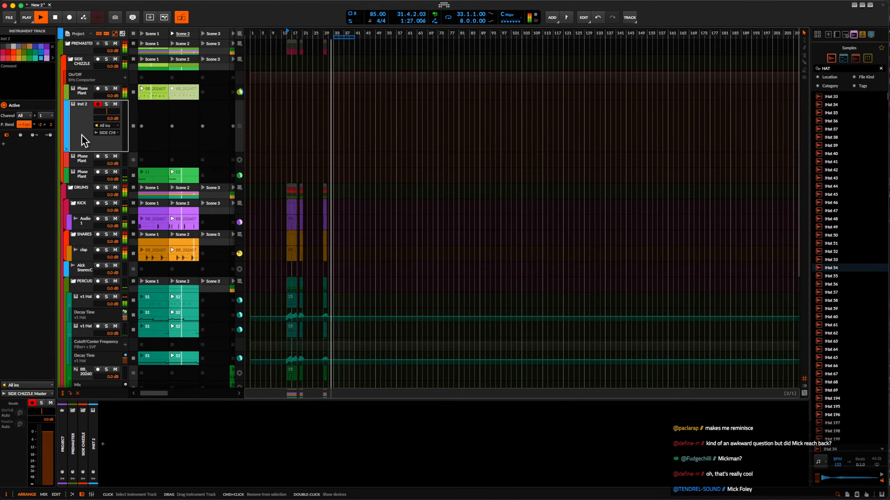
Search the device browser for "phas" and insert Phase Plant on the new instrument track.
left_click(102, 444)
type("phyase")
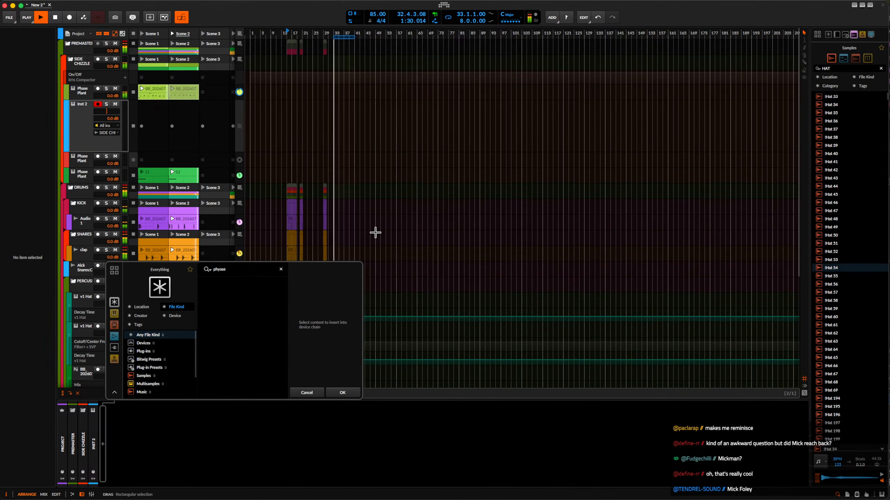
key("BackSpace")
key("BackSpace")
key("BackSpace")
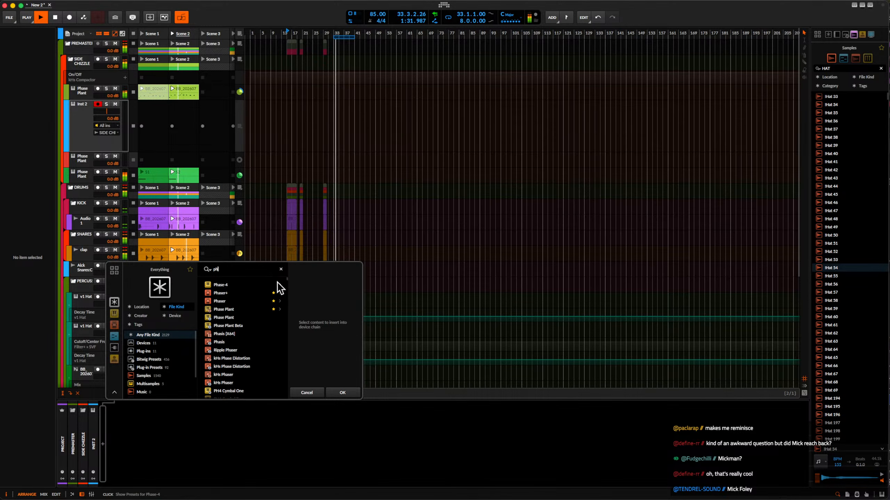
left_click(236, 317)
left_click(343, 392)
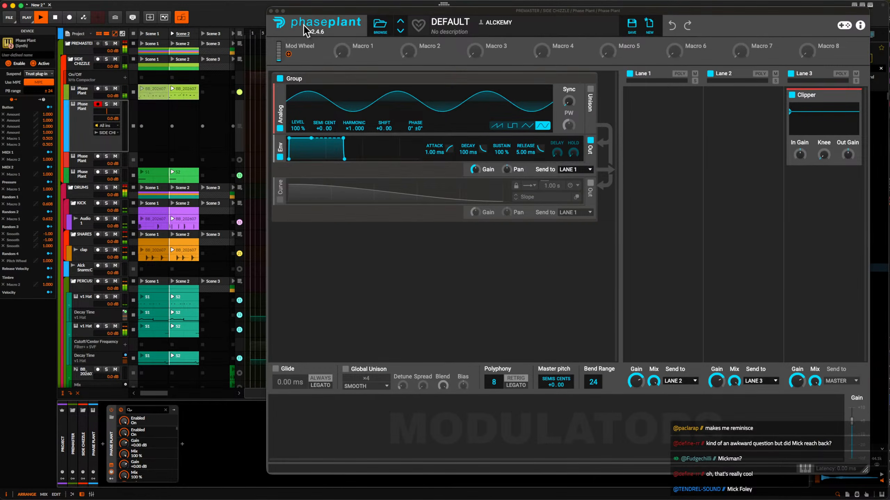
Stop playback, switch the Analog oscillator to a saw wave with unison enabled, and try a Shaper Table in Lane 1.
key("space")
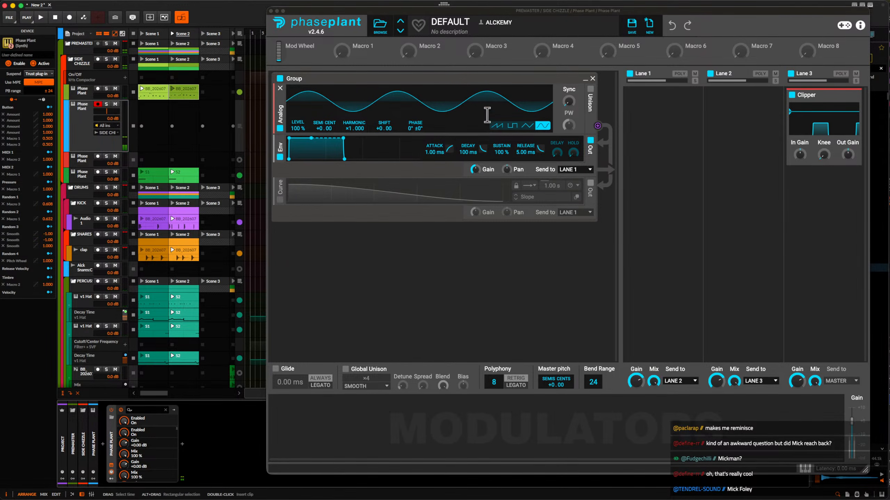
left_click(496, 125)
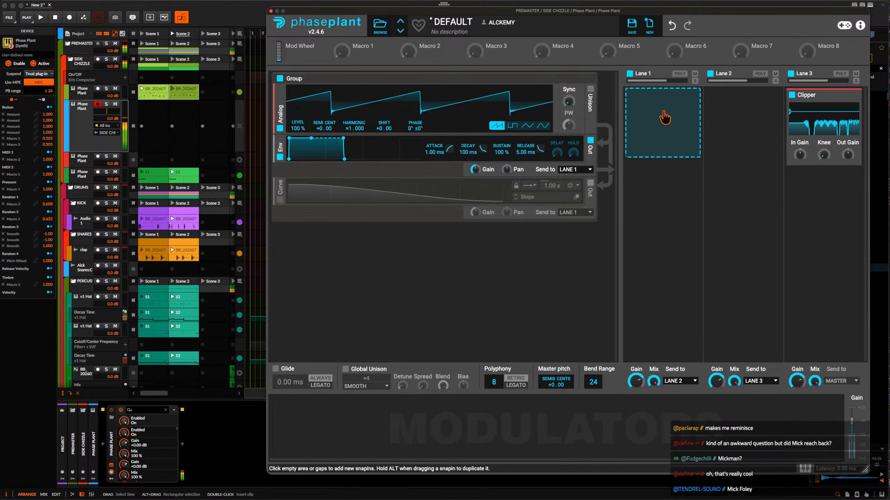
left_click(658, 119)
left_click(855, 193)
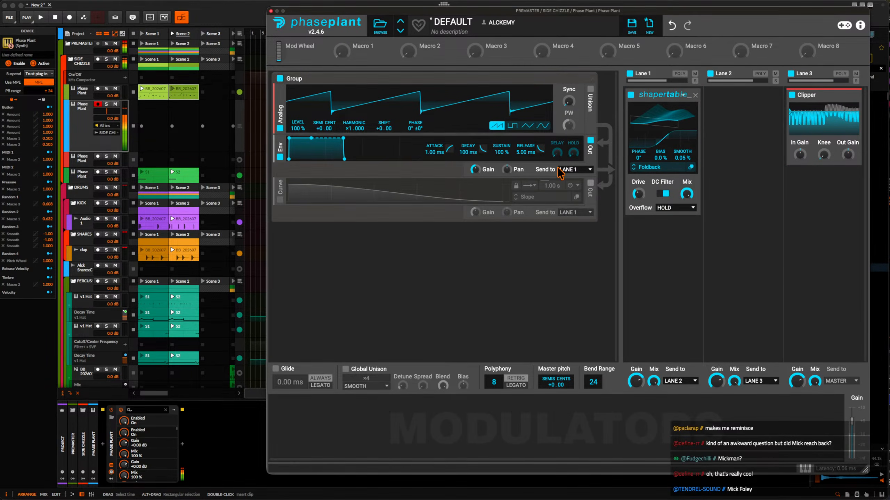
left_click(589, 90)
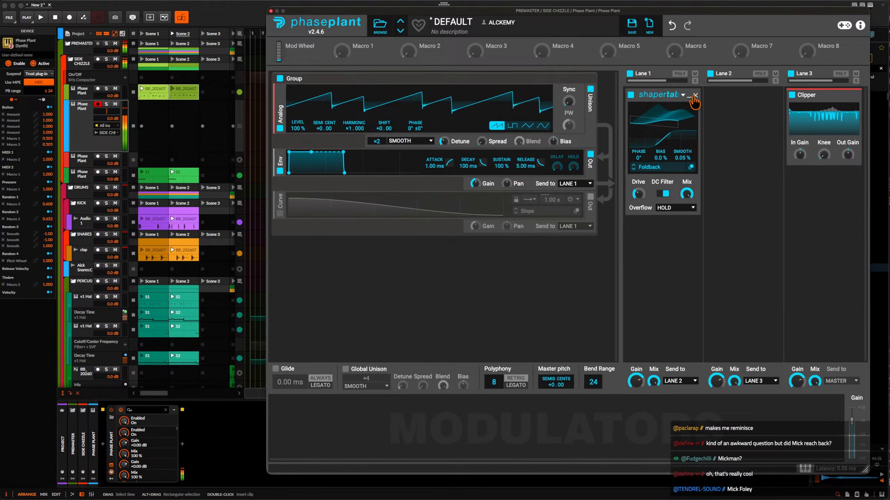
Replace the Shaper Table in Lane 1 with a Multipass and open the Multipass editor.
left_click(695, 95)
left_click(667, 126)
left_click(829, 248)
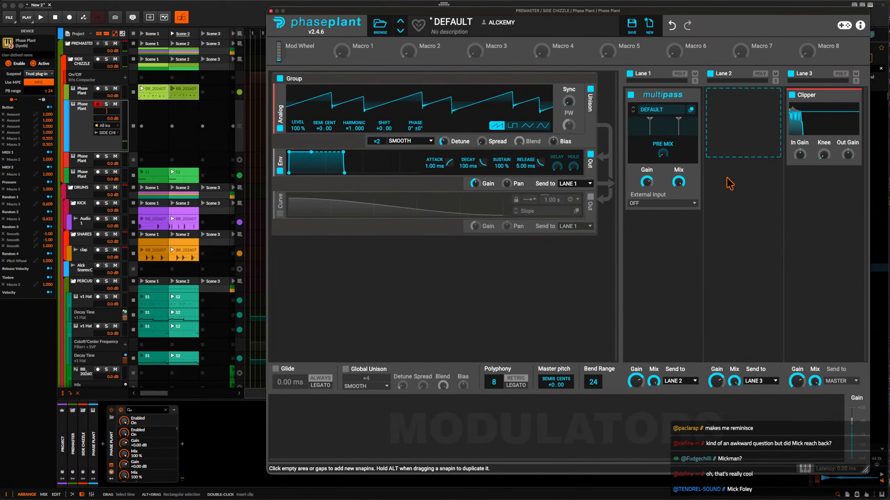
left_click(691, 109)
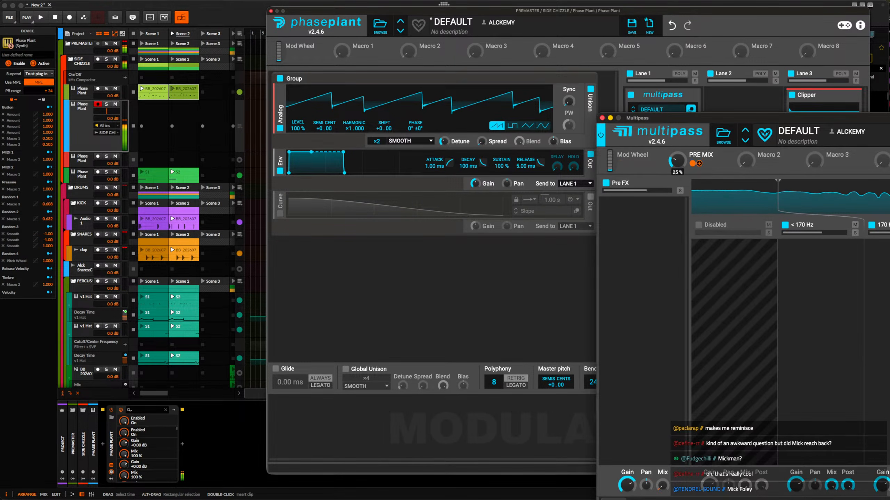
Add a second Analog oscillator group with a sine wave at 27% level, and reduce the polyphony to 1 voice.
left_click(334, 272)
left_click(347, 296)
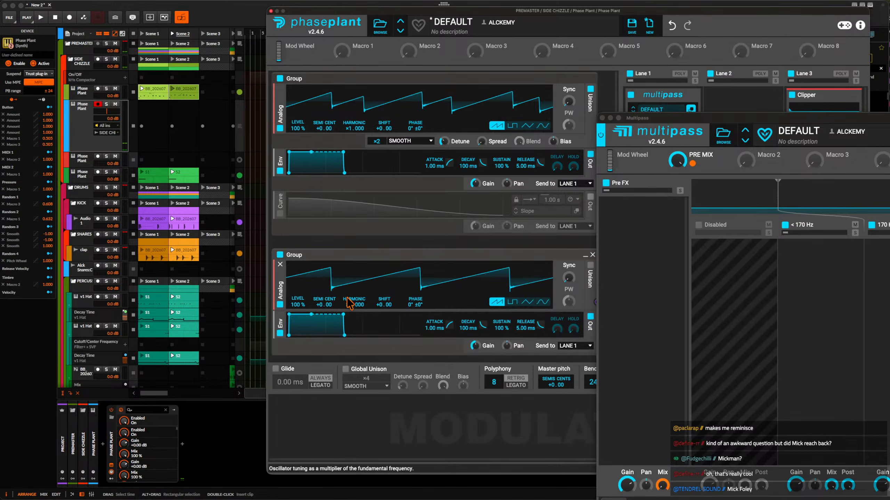
left_click(542, 302)
left_click_drag(299, 304, 298, 330)
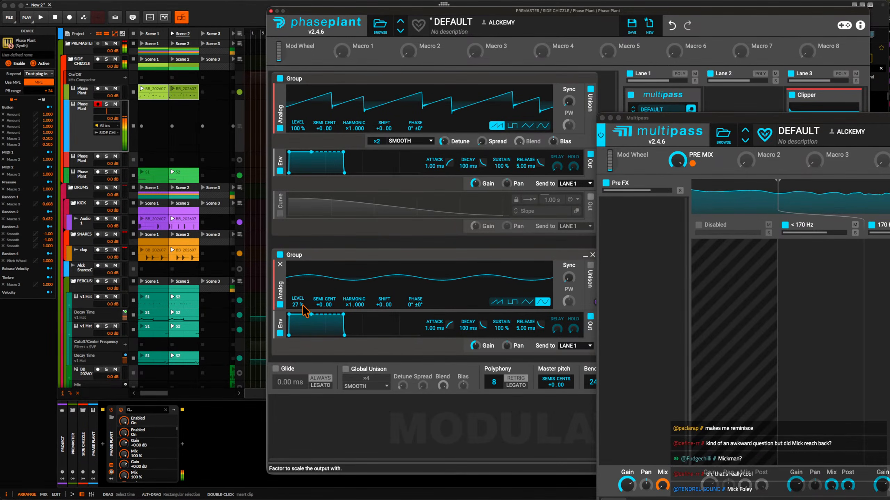
left_click_drag(495, 382, 495, 403)
Add a Slice EQ to the Multipass's Pre FX section and open its editor.
left_click_drag(665, 117, 235, 13)
left_click(212, 112)
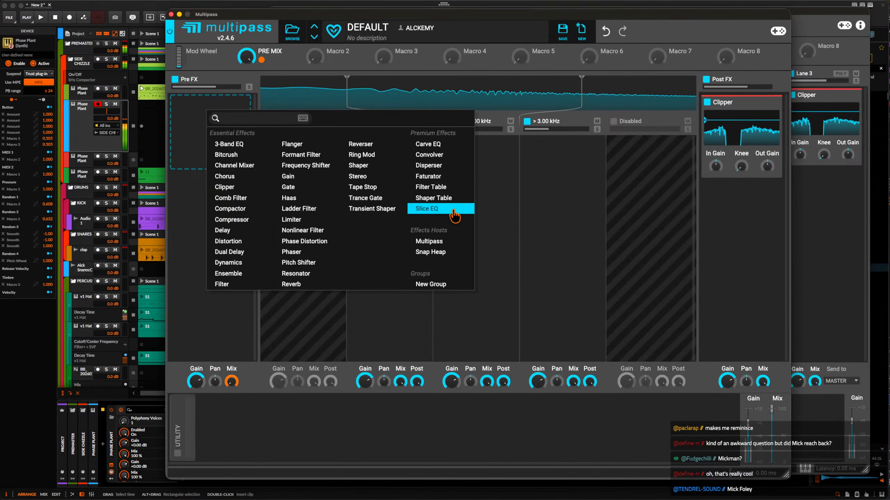
left_click(430, 210)
left_click(240, 119)
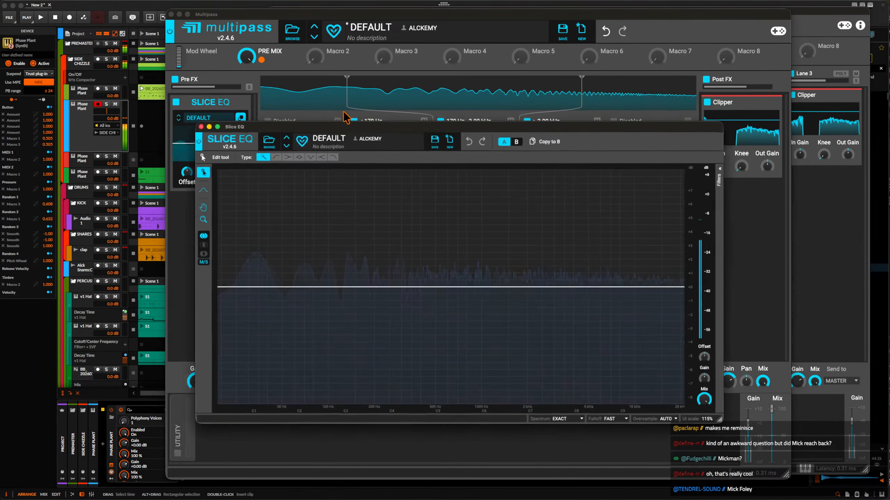
left_click_drag(353, 128, 342, 10)
Create five alternating peaks and cuts in the Slice EQ, starting with a boost at about 82 Hz and including a boost near 364 Hz.
left_click_drag(306, 170, 297, 75)
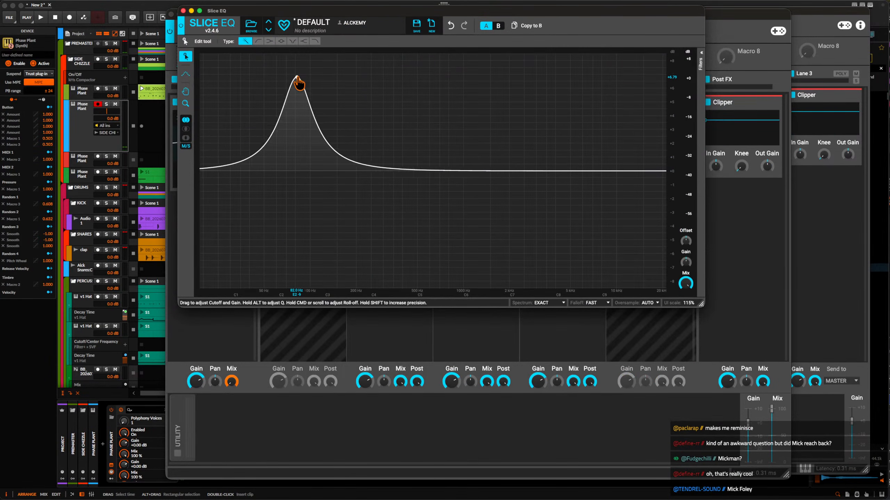
left_click_drag(411, 173, 378, 321)
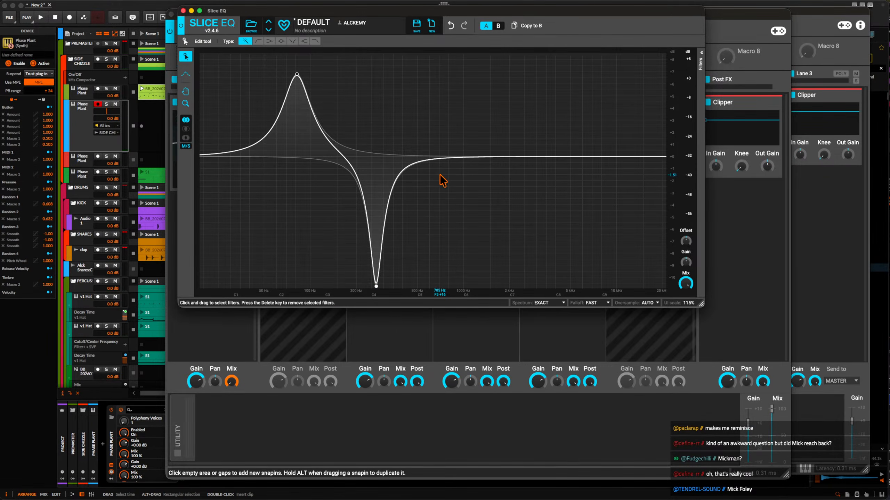
left_click_drag(434, 158, 396, 101)
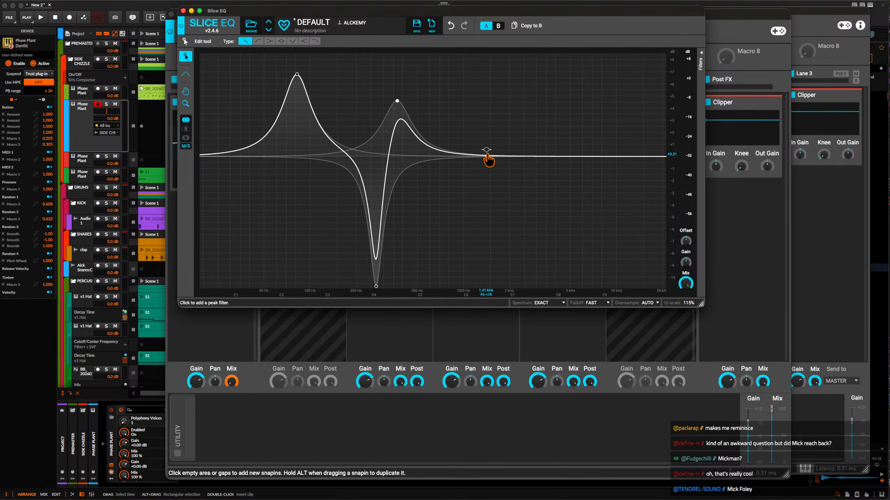
left_click_drag(487, 155, 439, 353)
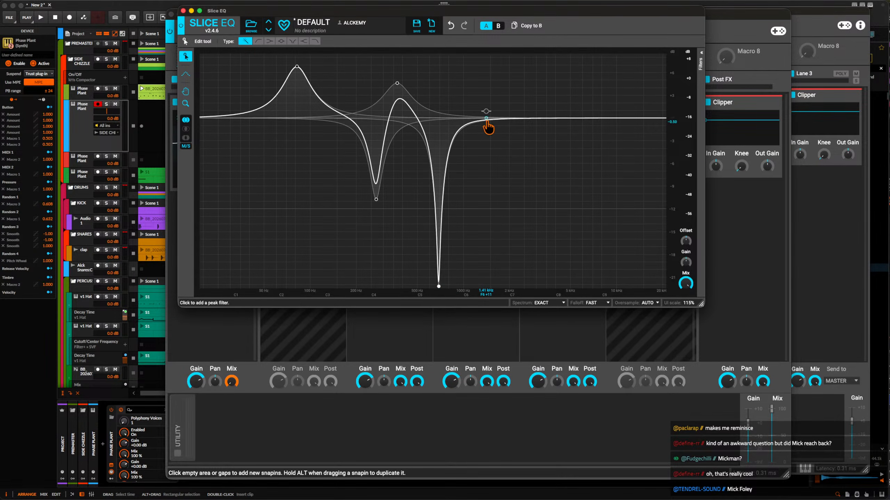
left_click_drag(487, 119, 478, 75)
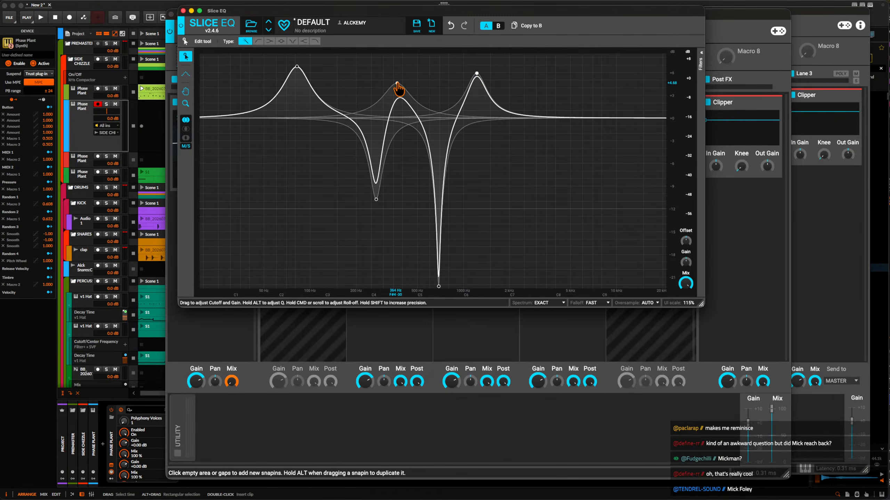
Raise the Slice EQ's middle and lowest peaks, shifting the lowest slightly higher in frequency, and close the EQ editor.
left_click_drag(397, 83, 396, 54)
left_click_drag(298, 85, 310, 55)
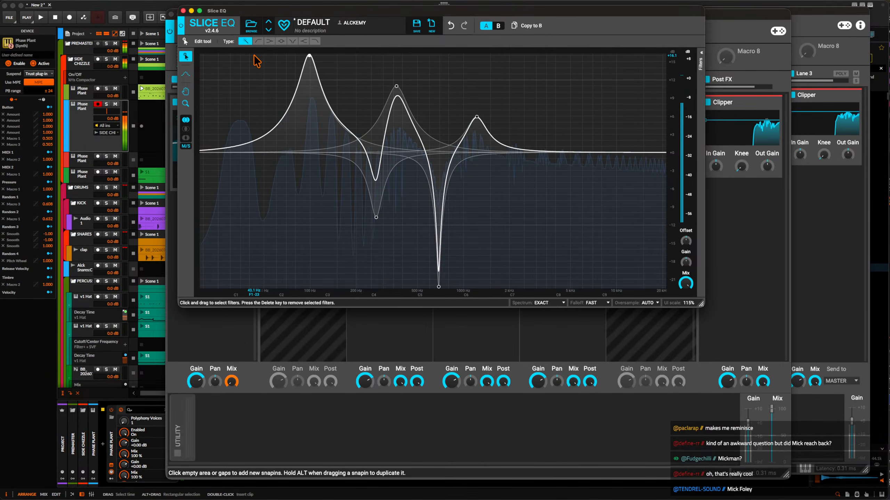
left_click(183, 11)
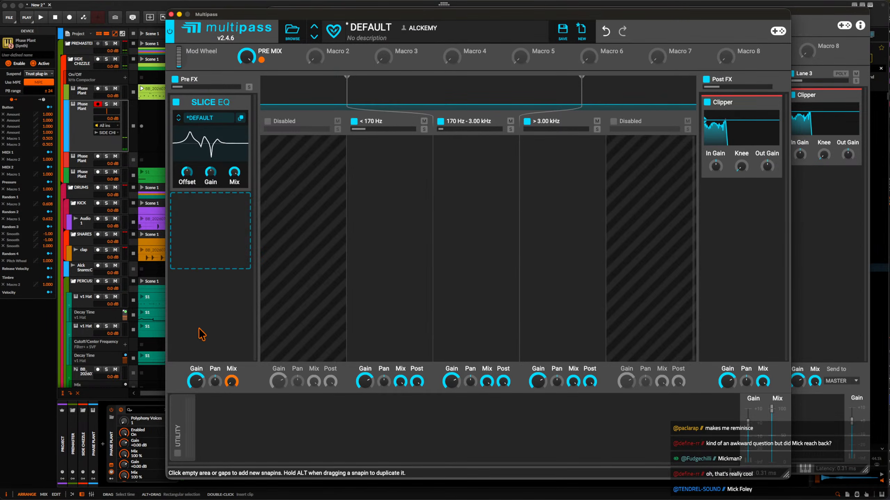
Add an LFO modulator to the Multipass and assign it with a small amount to the Slice EQ's Offset.
left_click(216, 423)
left_click(243, 400)
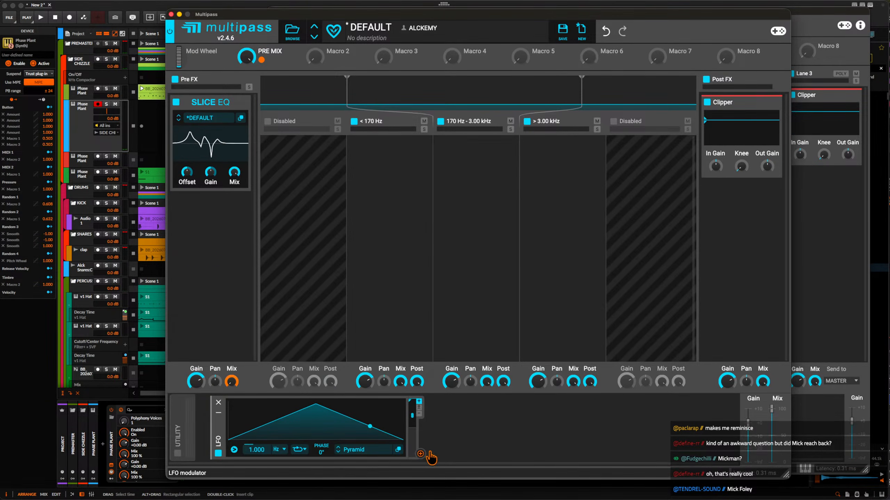
left_click_drag(420, 453, 187, 175)
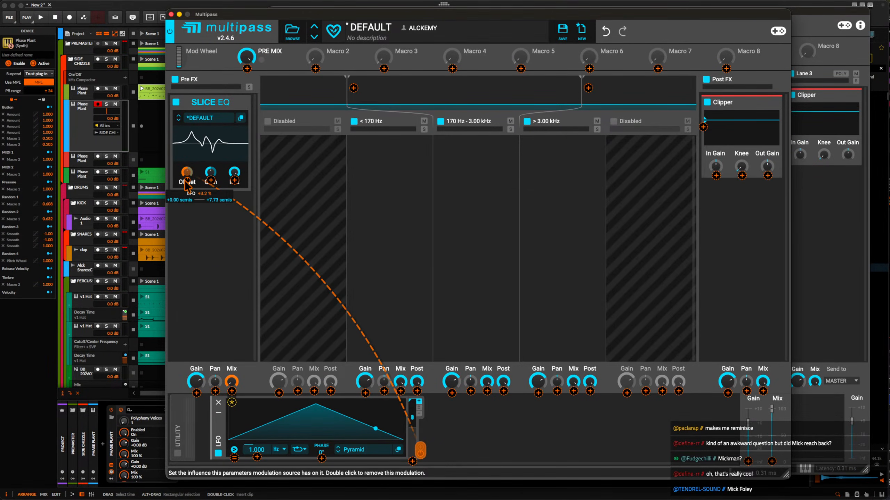
left_click(201, 180)
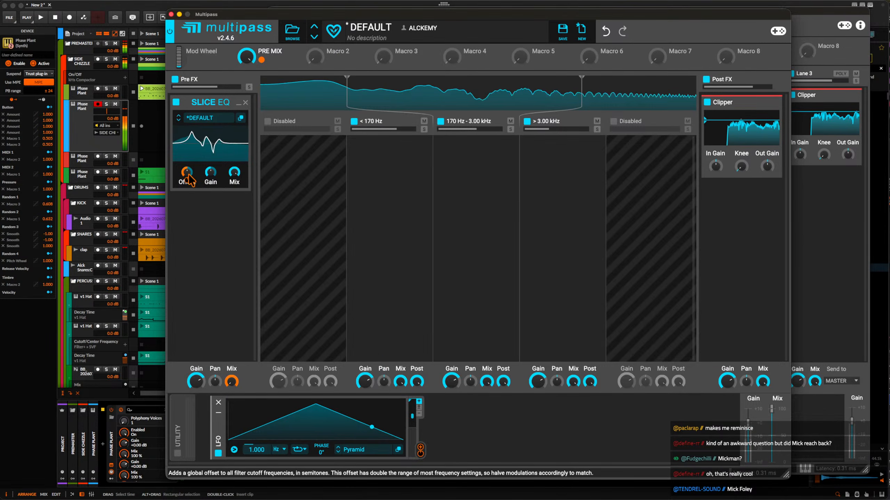
left_click_drag(188, 180, 187, 180)
Set the LFO rate to 0.784 Hz and its Note Trigger to never trigger from note on.
left_click_drag(257, 450, 256, 452)
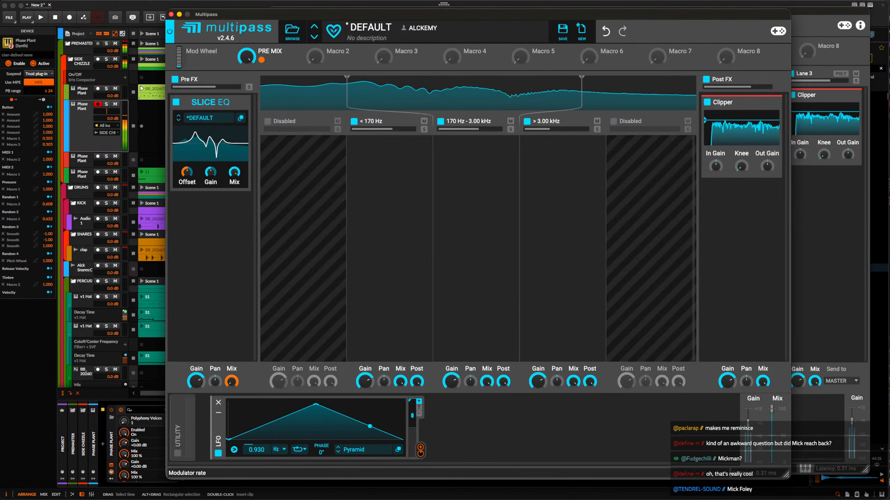
left_click(233, 450)
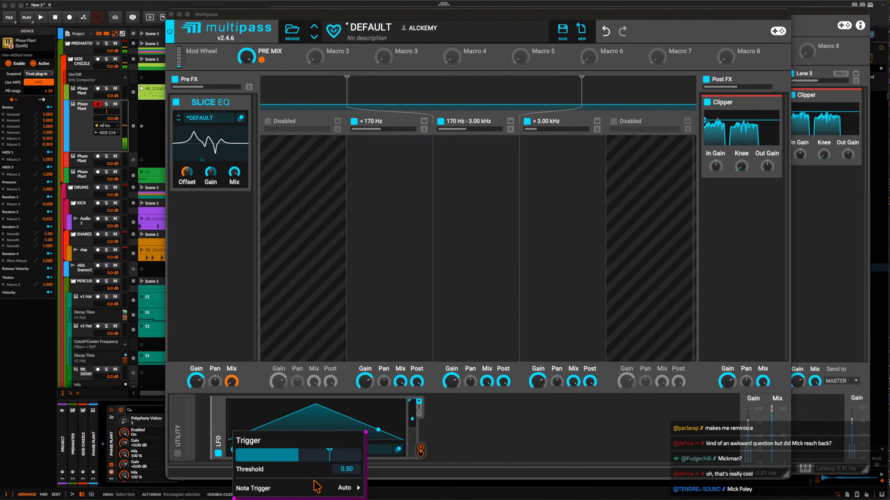
mouse_move(329, 489)
left_click(392, 471)
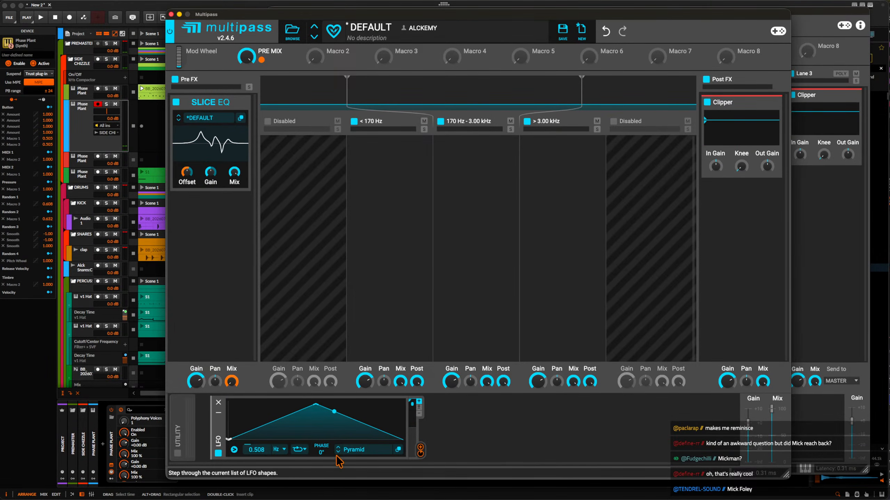
left_click(234, 451)
mouse_move(377, 490)
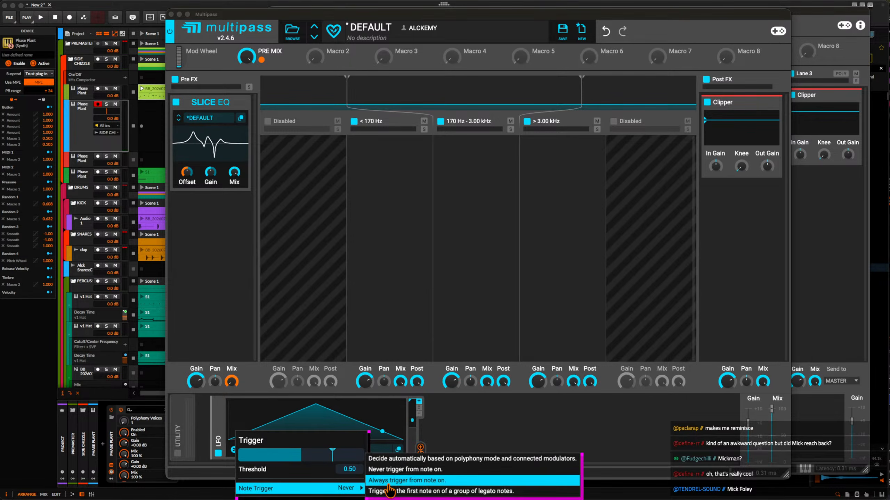
left_click(395, 471)
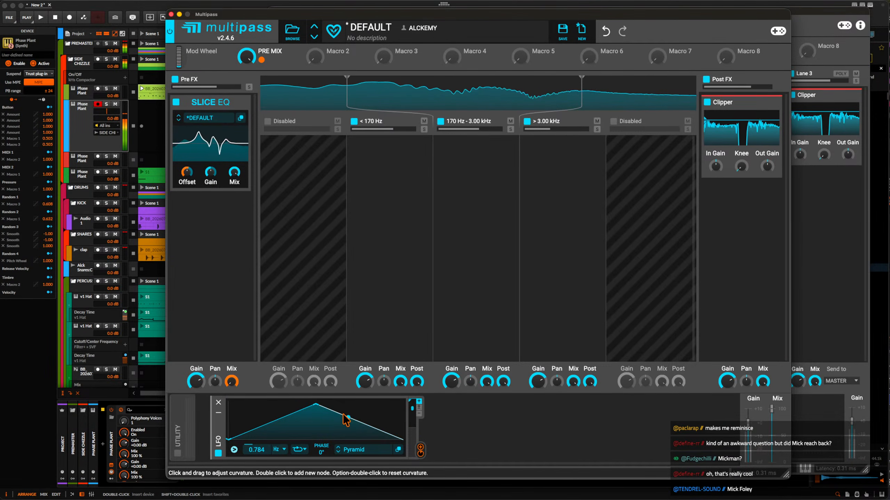
Add a notch Filter with slope ×2 below the Slice EQ in Pre FX, modulate its Cutoff with the LFO, and minimize it.
left_click(210, 224)
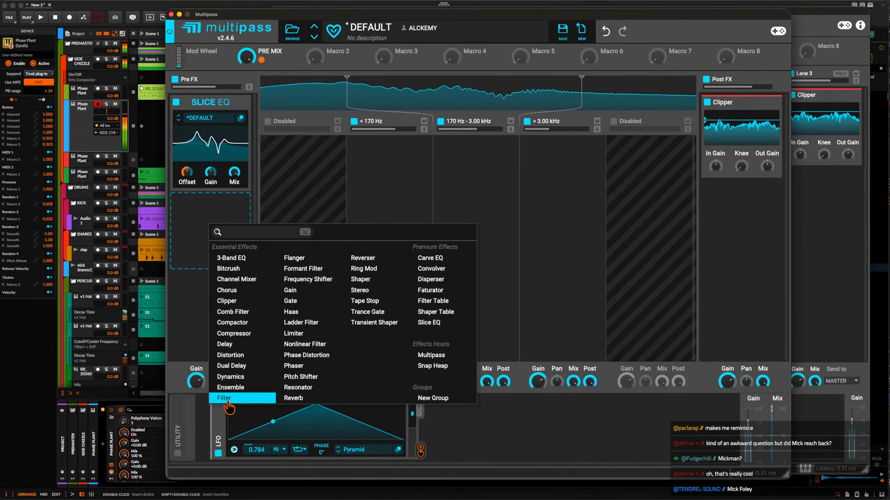
left_click(221, 454)
left_click(211, 251)
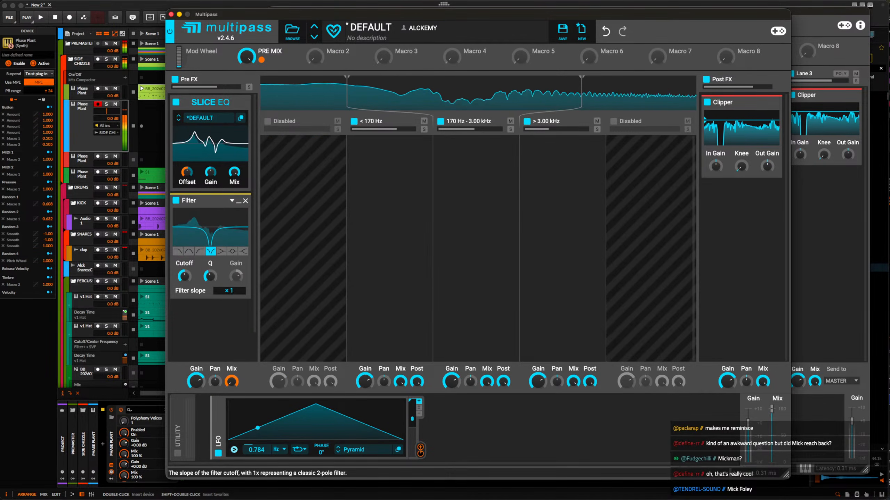
left_click(229, 291)
left_click_drag(413, 451, 186, 292)
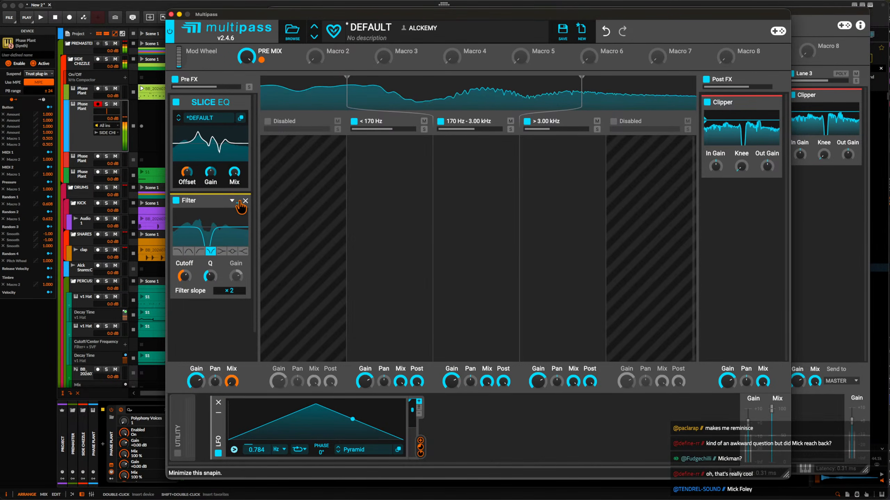
left_click(240, 202)
Add a Shaper Table below the Filter in Pre FX and turn off its DC Filter.
left_click(214, 245)
left_click(445, 331)
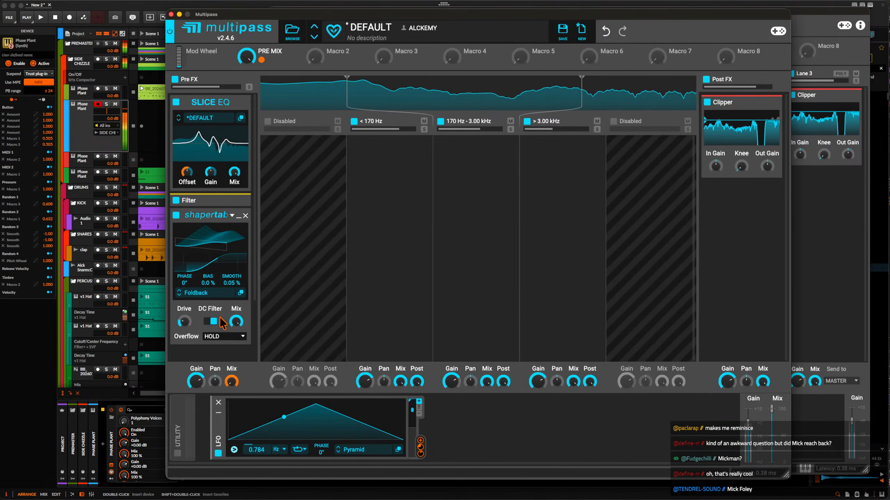
left_click(204, 207)
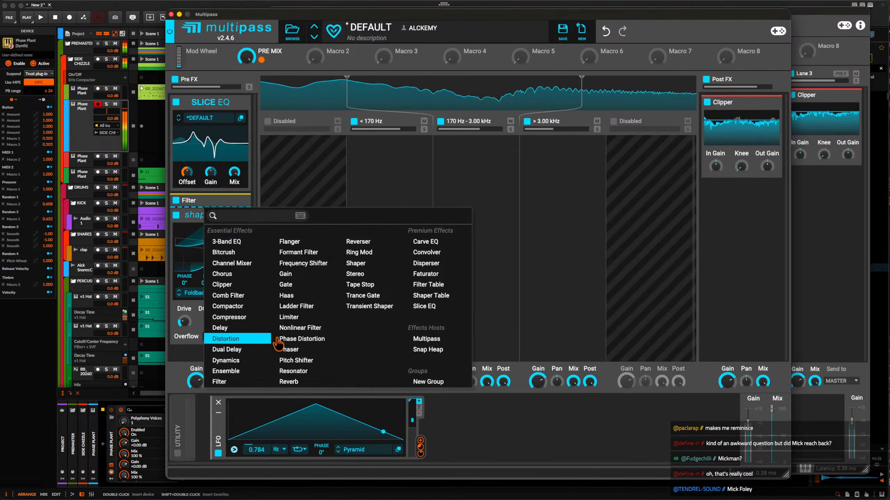
left_click(220, 144)
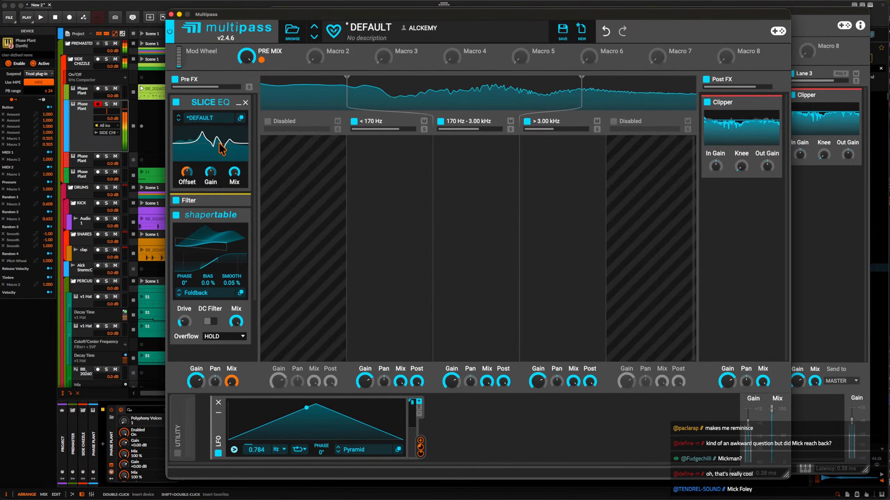
Add a Filter to the 170 Hz - 3.00 kHz band, set to notch with a slope of ×2.
scroll(208, 155, "down", 2)
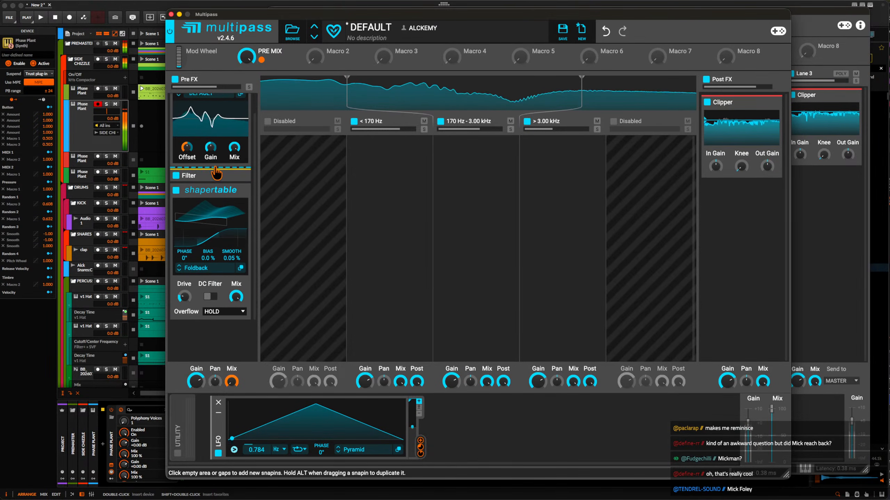
left_click(480, 153)
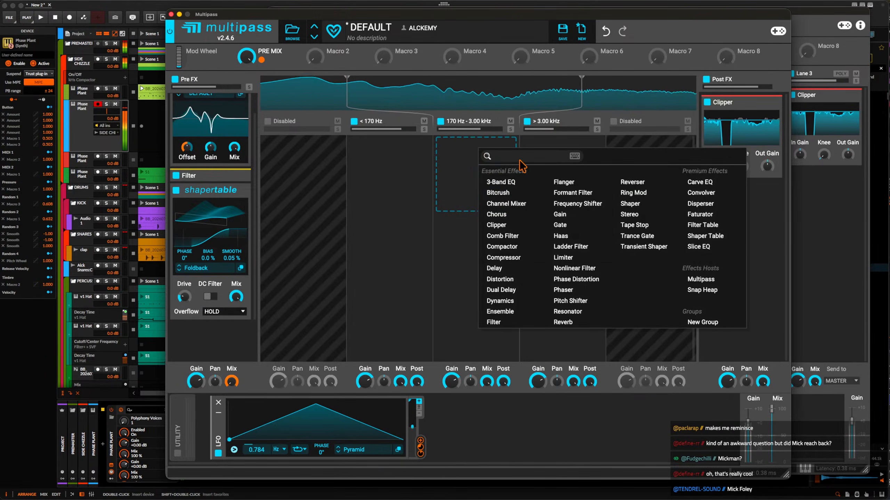
left_click(506, 377)
left_click(476, 195)
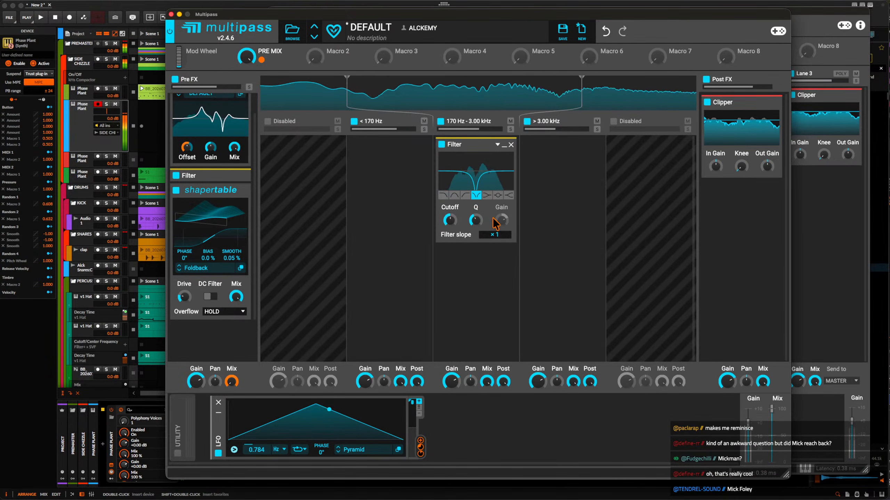
left_click(494, 235)
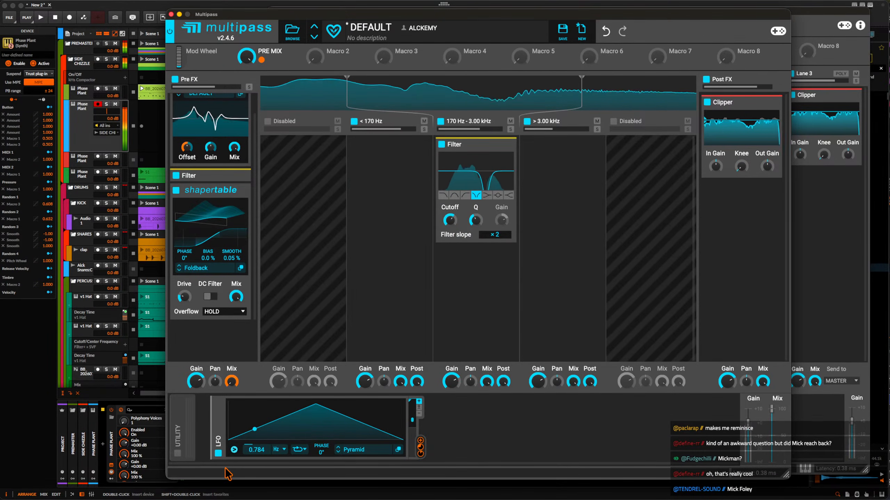
Duplicate the LFO, negatively modulate the 170 Hz - 3.00 kHz band Filter's Cutoff with the first one, and set that LFO's rate to 0.361 Hz.
left_click(216, 428, "alt")
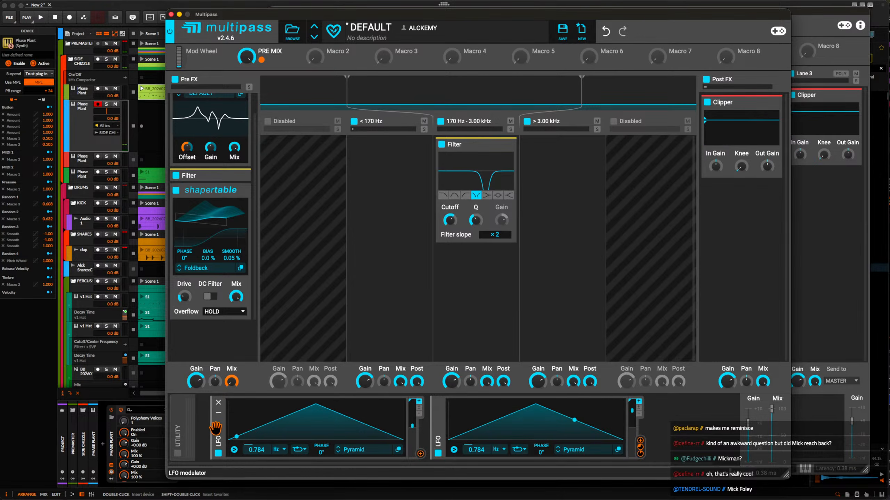
left_click(420, 454)
left_click_drag(450, 230, 451, 273)
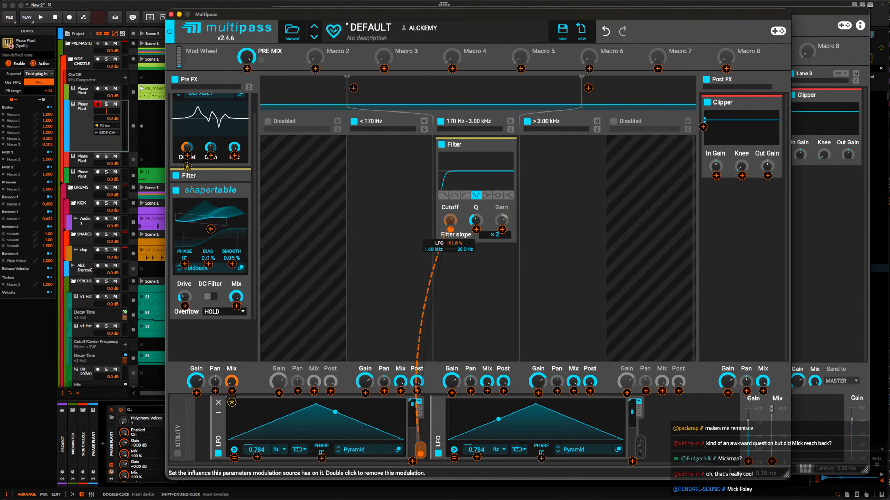
left_click(476, 193)
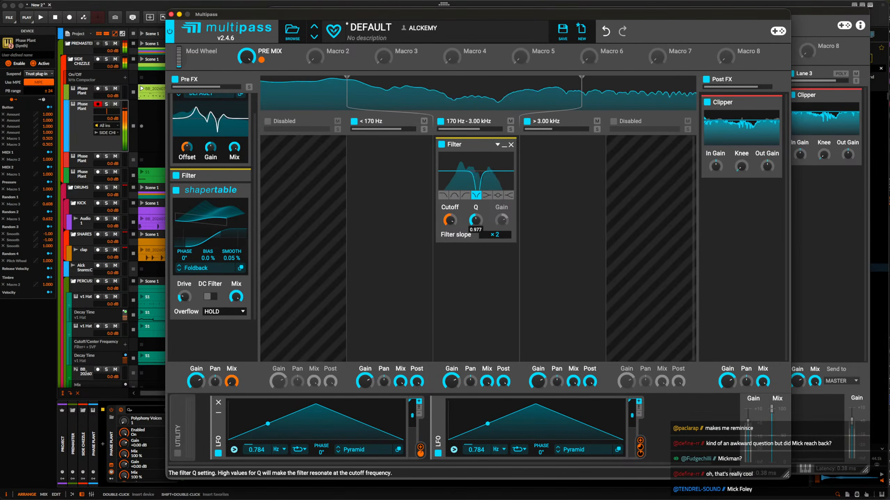
left_click_drag(256, 450, 256, 464)
Add a Ring Mod below the Shaper Table in Pre FX, with Band-Pass Noise as its modulator and a lowered Mix.
left_click(474, 265)
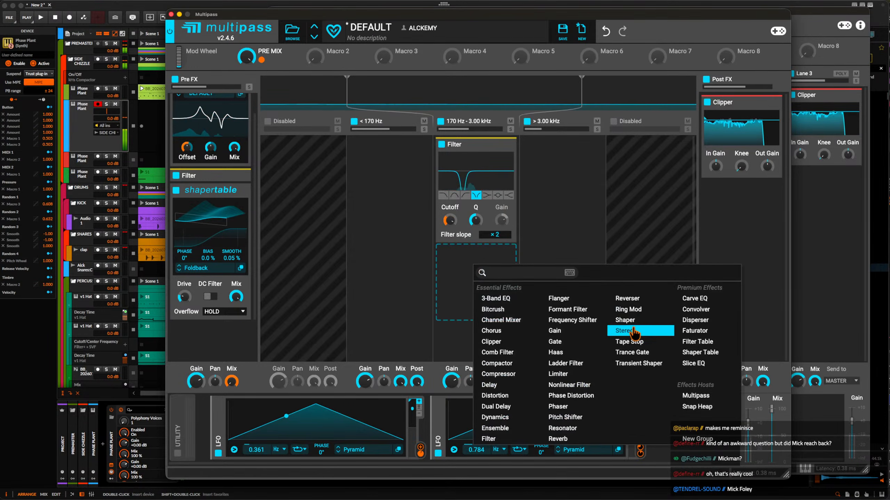
left_click(184, 349)
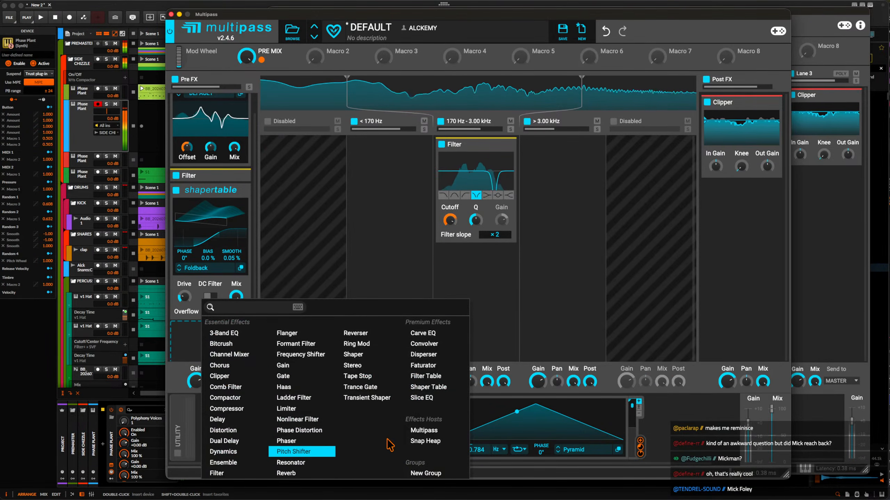
left_click(356, 343)
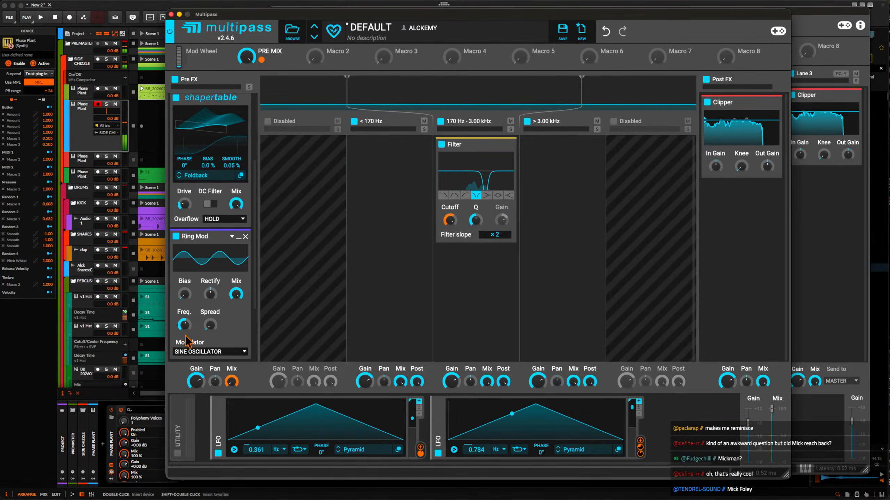
left_click(191, 351)
left_click(196, 370)
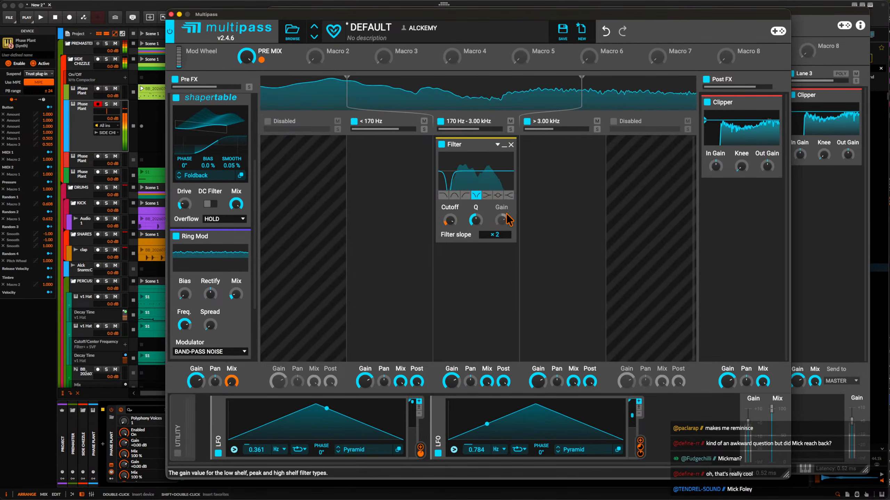
Add a Shaper Table below the Filter in the 170 Hz - 3.00 kHz band and open its wavetable browser.
left_click(485, 264)
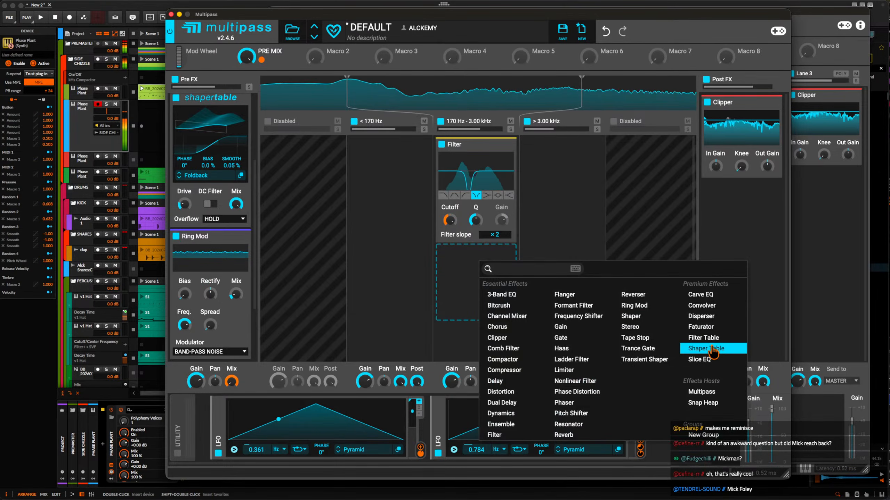
left_click(702, 349)
left_click(467, 308)
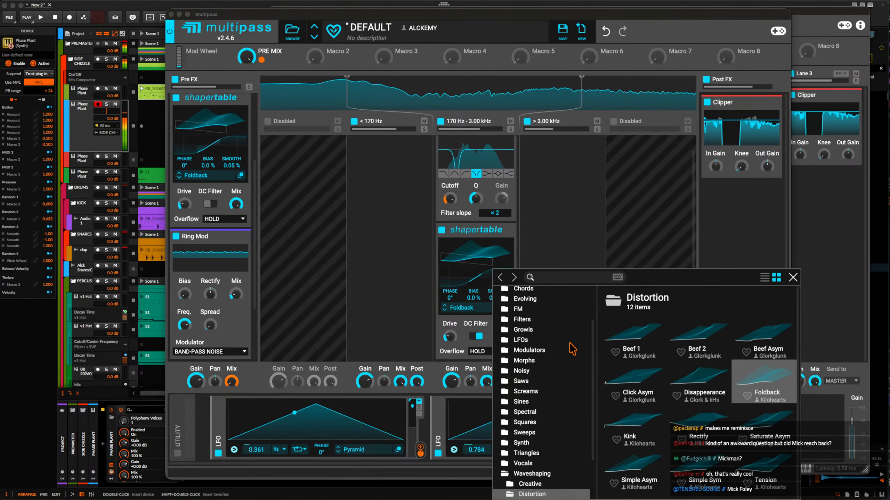
Load DONKALISCIOUS from ECCLESIA Wavetables into the new Shaper Table, set its Phase to 175°, and turn off its DC Filter.
scroll(546, 333, "up", 10)
left_click(527, 305)
double_click(754, 383)
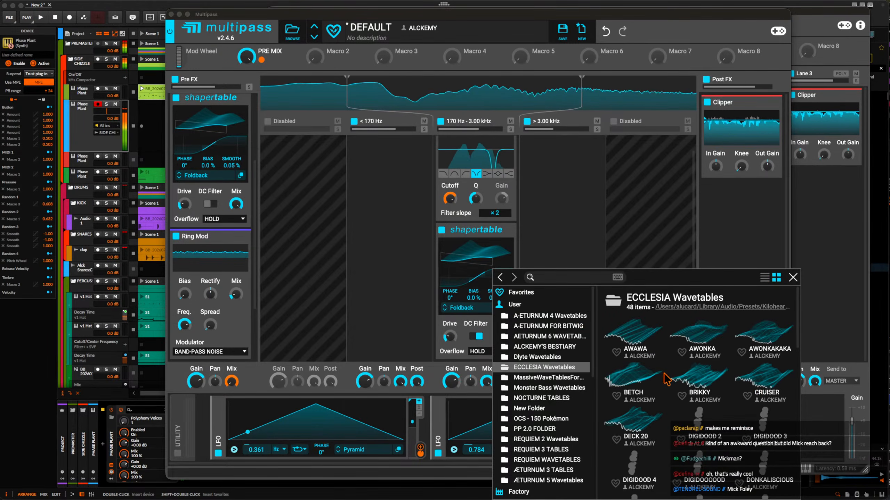
scroll(639, 379, "down", 3)
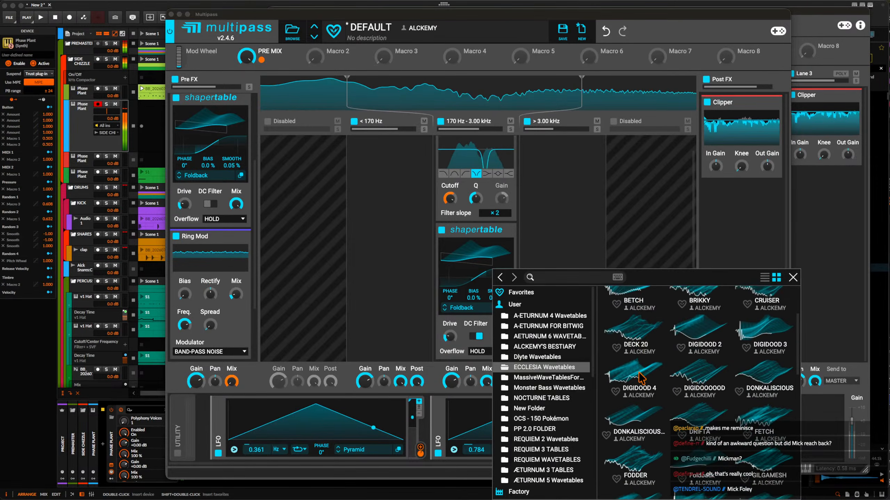
left_click(753, 375)
left_click(468, 252)
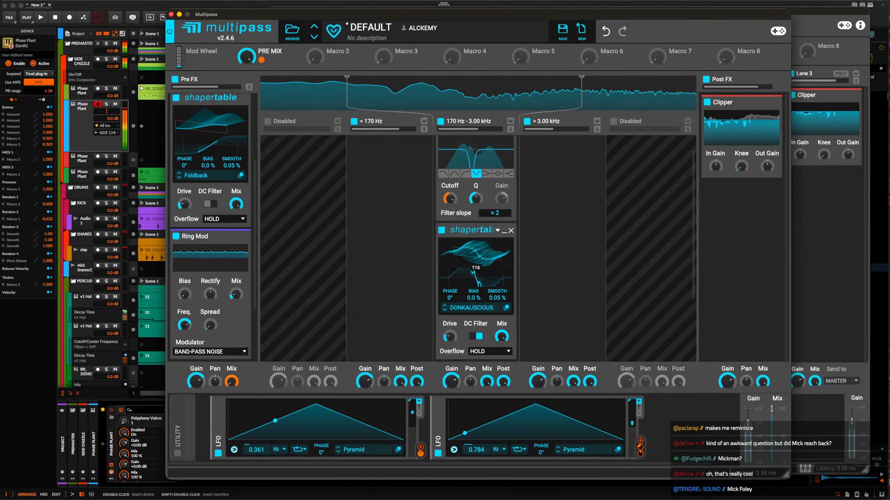
left_click(477, 336)
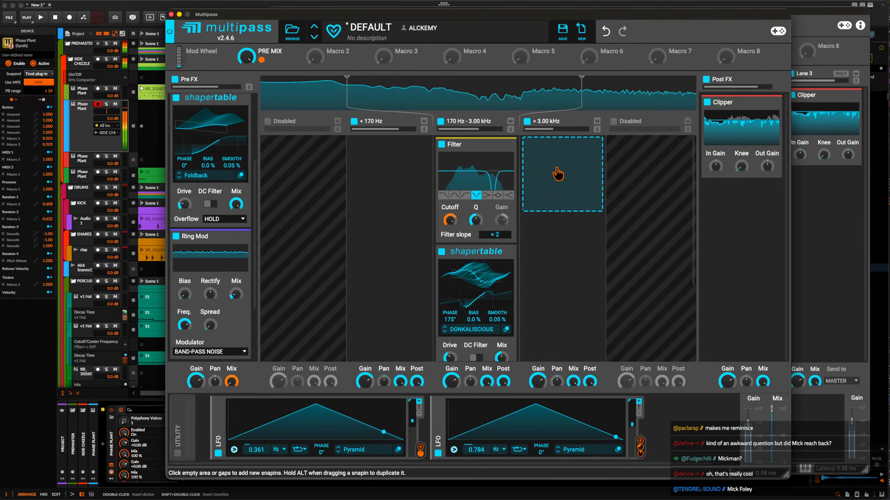
Add a Shaper Table to the > 3.00 kHz band with a Faturator above it, raising the Faturator's Color and lowering its Mix.
left_click(558, 174)
left_click(756, 244)
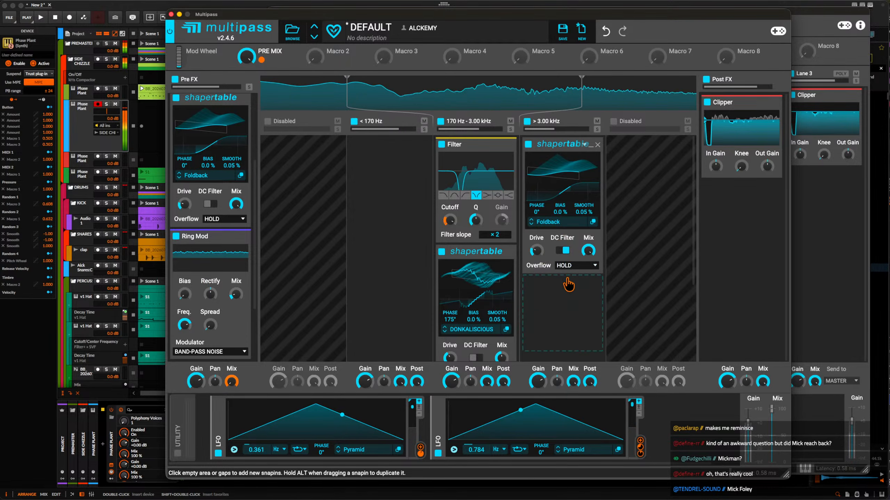
left_click(568, 284)
left_click(750, 362)
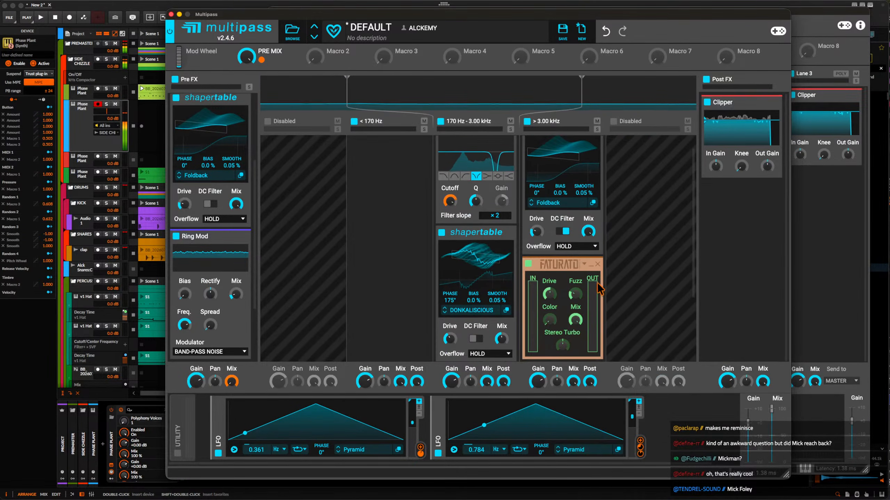
left_click_drag(572, 204, 571, 164)
left_click_drag(579, 207, 579, 219)
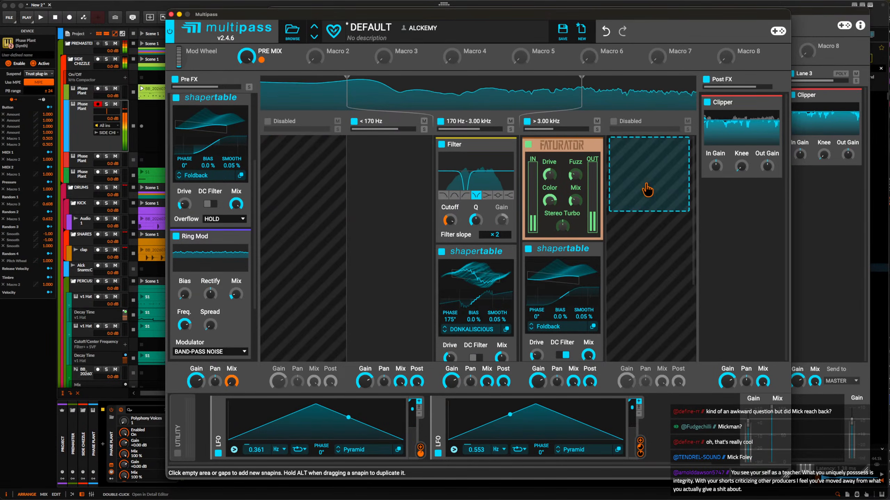
Close the Multipass window and show Phase Plant's on-screen keyboard.
left_click(171, 14)
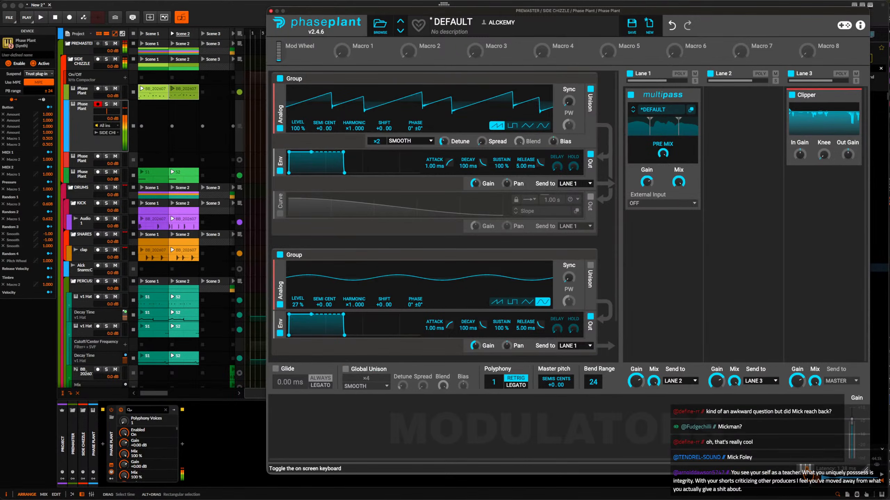
left_click(805, 467)
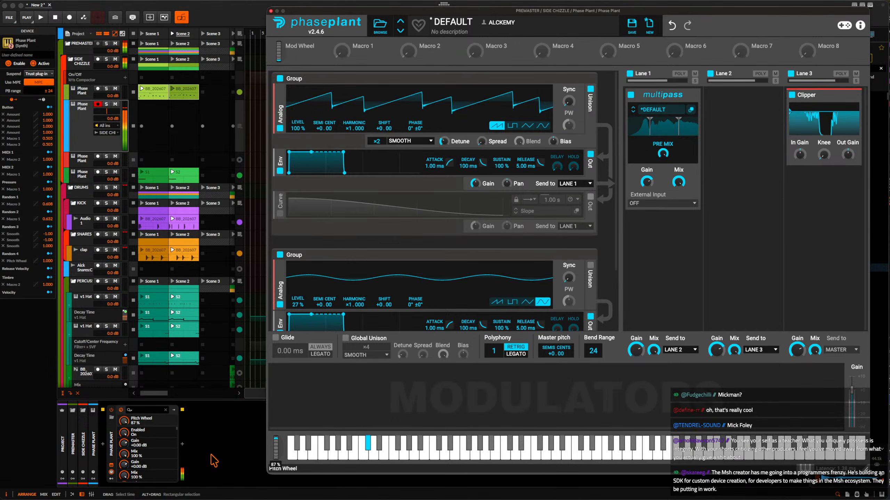
Add an Analog oscillator to the end of the first group, modulate the saw oscillator's Phase with its output, and set its Harmonic to ×2.000.
left_click(335, 242)
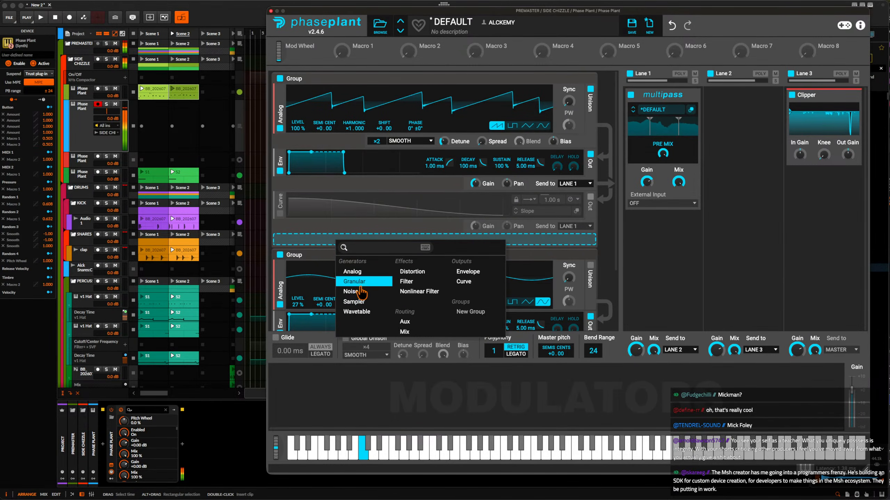
left_click(354, 272)
left_click_drag(592, 279, 578, 269)
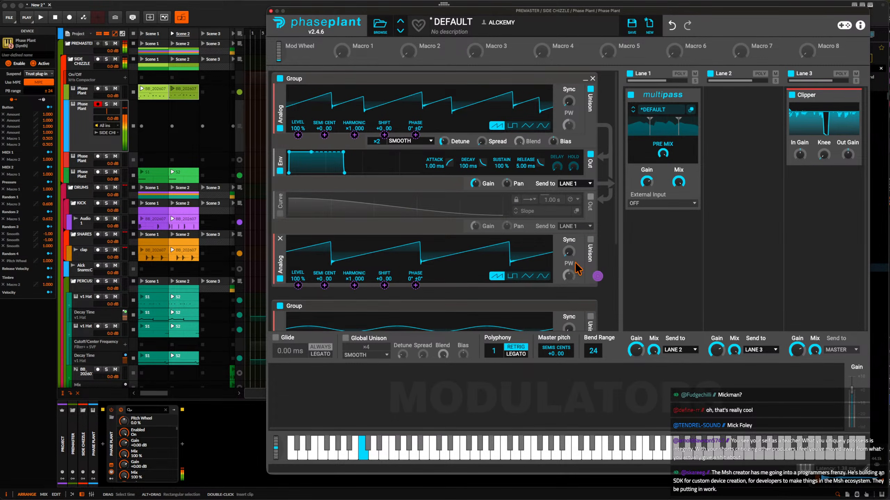
left_click_drag(419, 146, 416, 134)
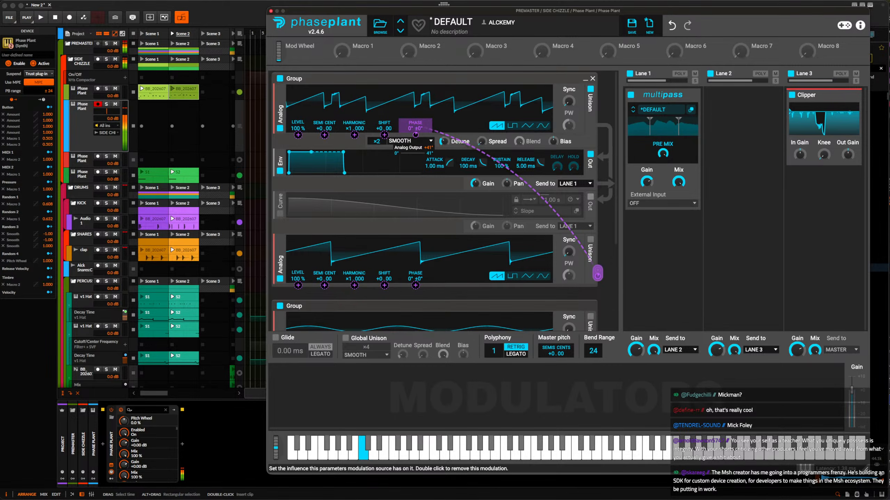
left_click_drag(348, 280, 348, 271)
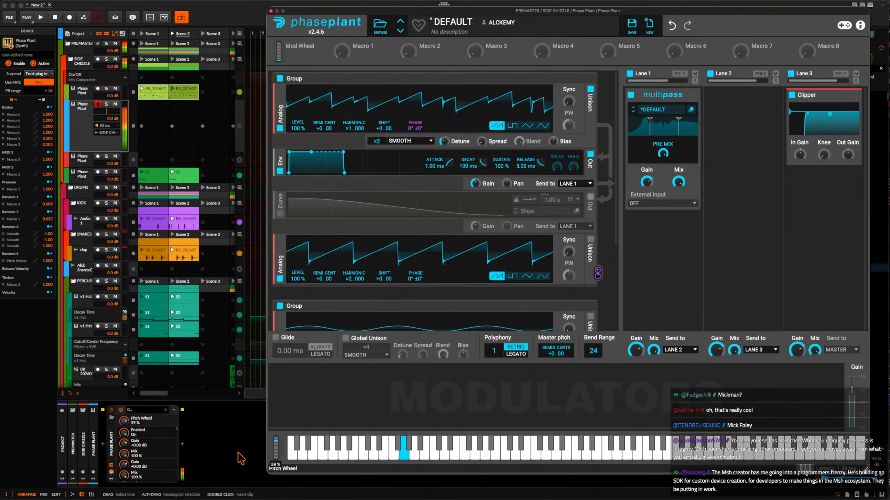
Reopen the Lane 1 Multipass and minimize the Pre FX Slice EQ and all the snapins in the two upper bands.
left_click(690, 110)
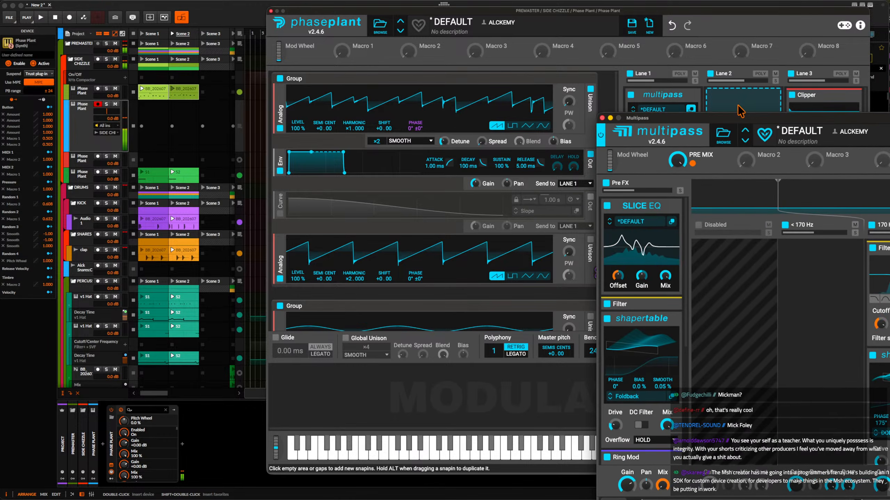
left_click_drag(743, 121, 342, 21)
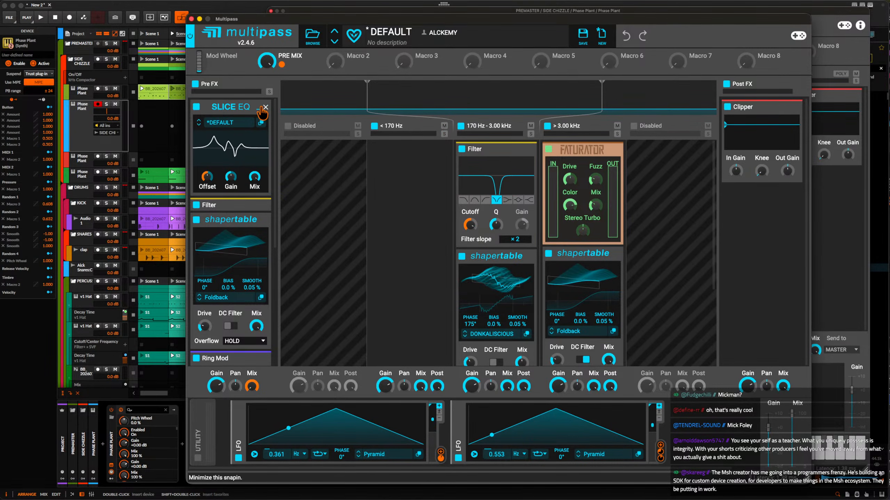
left_click(261, 109)
left_click(517, 149)
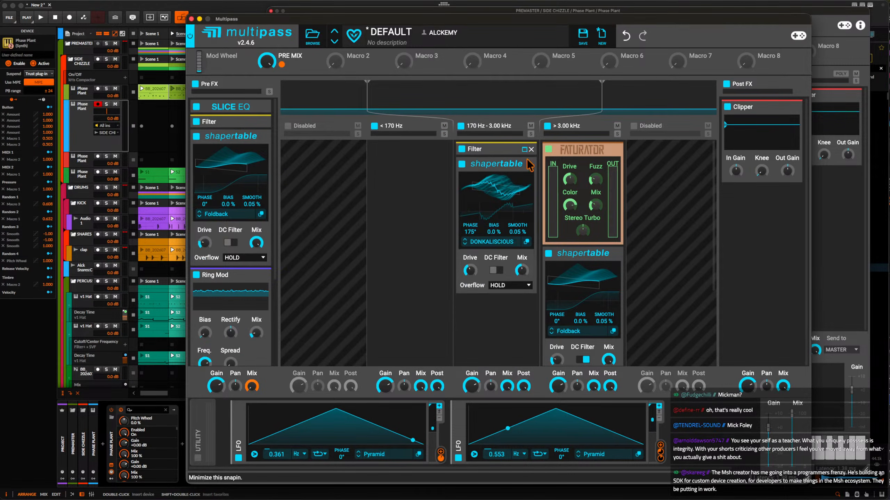
left_click(524, 165)
left_click(611, 254)
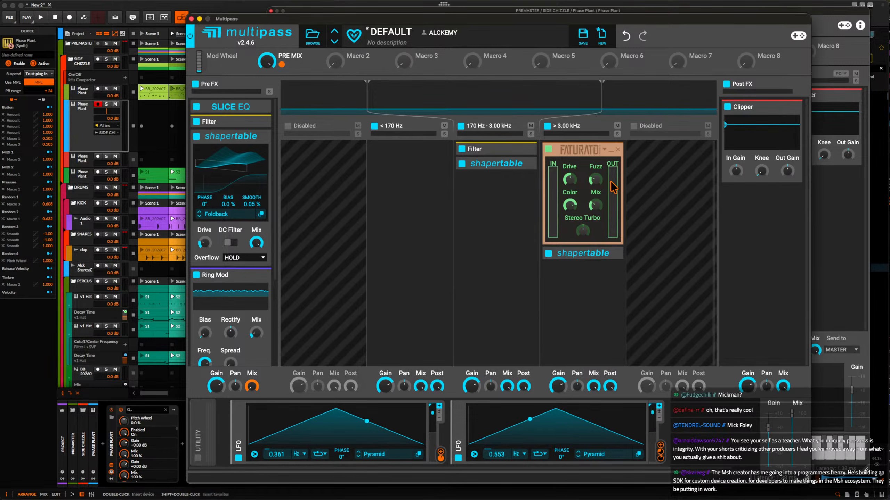
left_click(611, 150)
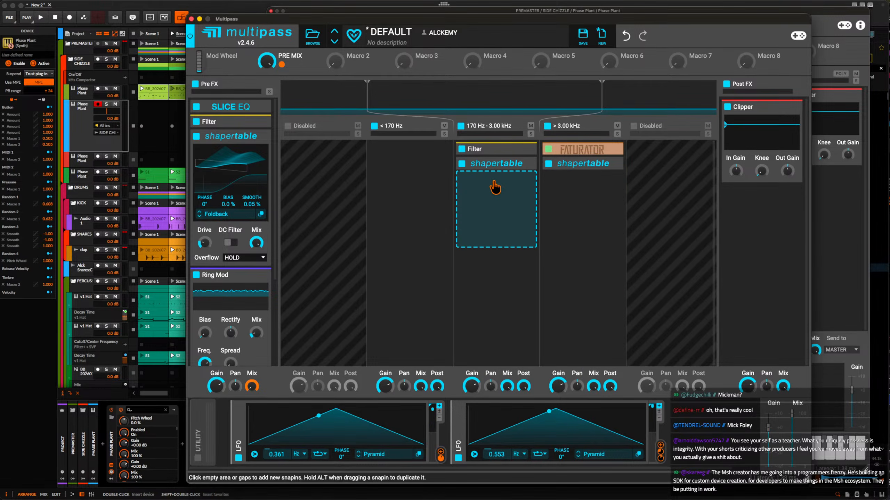
Add a low-pass Filter to Post FX and place it above the Clipper.
left_click(494, 183)
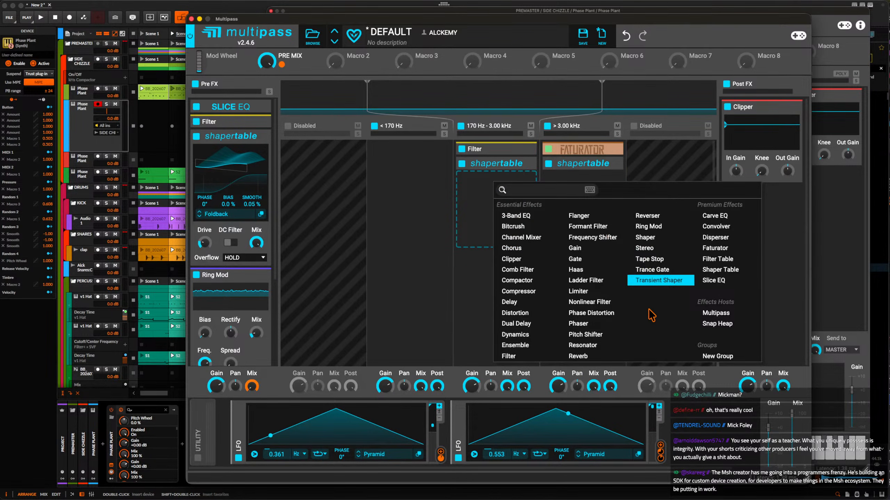
left_click(482, 197)
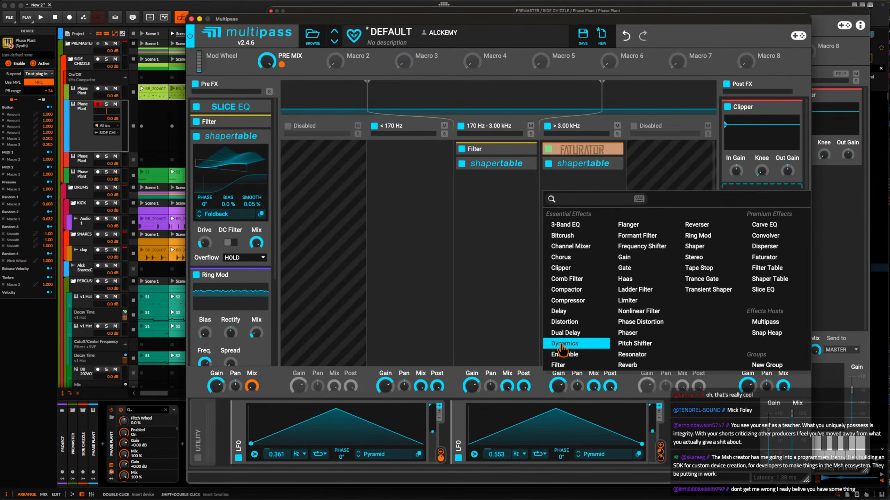
left_click(558, 365)
left_click_drag(748, 192, 742, 134)
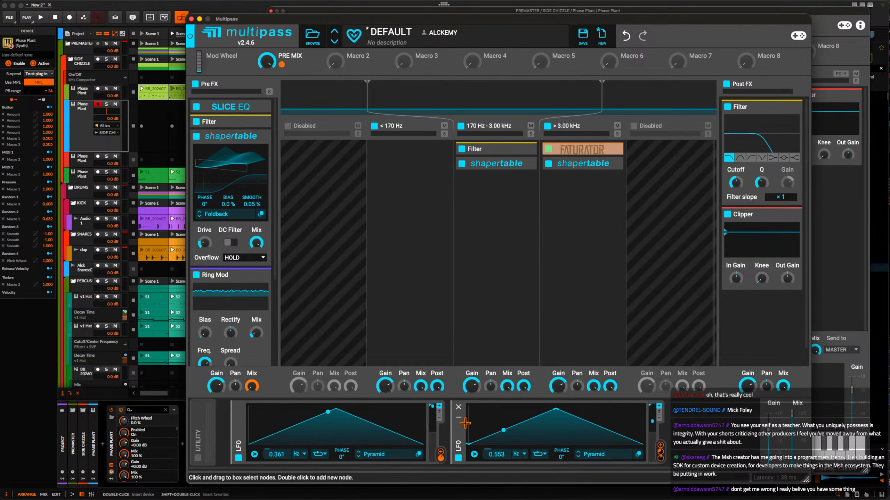
Duplicate the 0.553 Hz LFO and modulate the Post FX Filter's Cutoff upward with the original.
key("super+d")
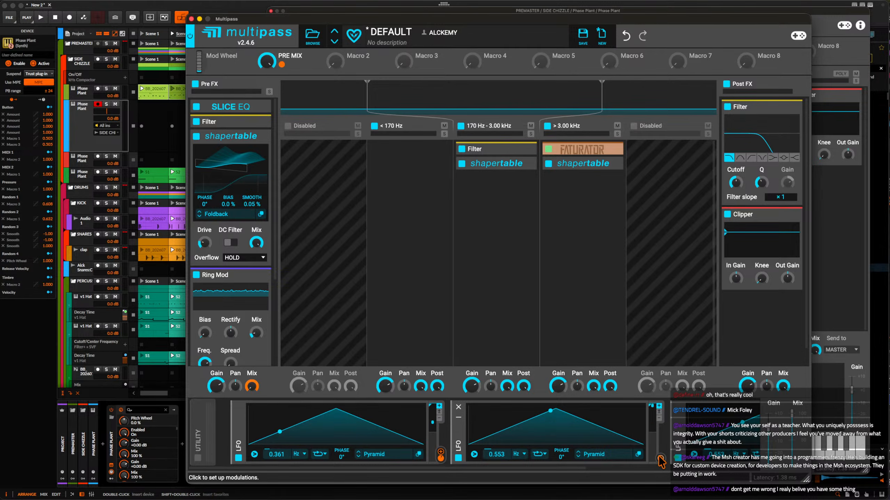
left_click(660, 458)
left_click(733, 187)
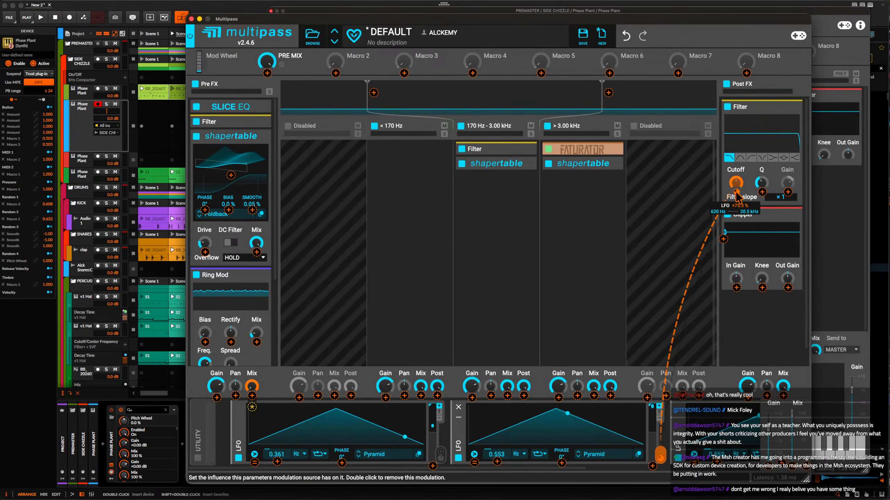
left_click(745, 183)
Add a Slice EQ above the Filter in Post FX and open its editor.
left_click(757, 102)
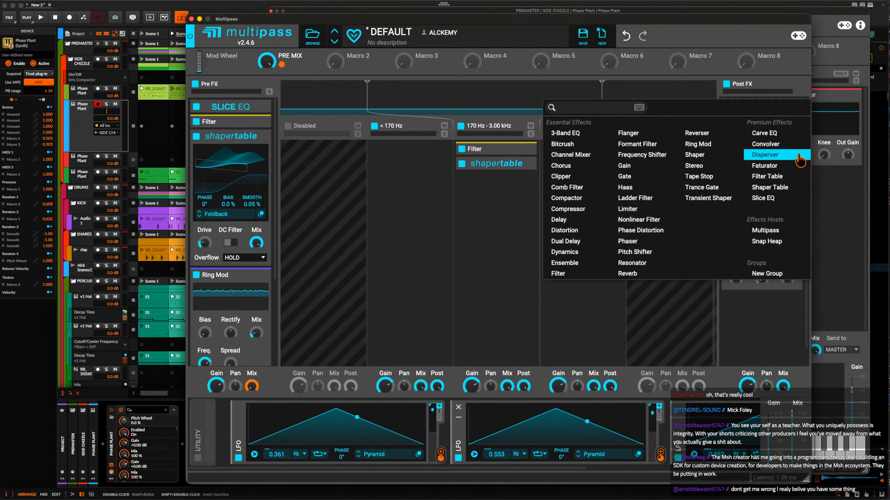
left_click(783, 186)
left_click(792, 123)
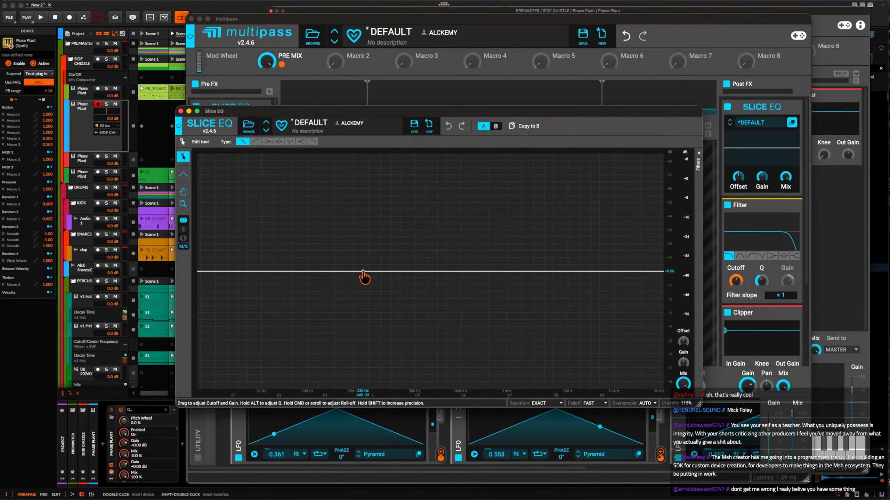
Shape the Post FX Slice EQ curve with two alternating boosts and deep cuts in the low range, placing the last narrow cut at about 276 Hz.
left_click_drag(363, 278, 267, 148)
scroll(278, 156, "up", 4)
left_click_drag(381, 305, 312, 386)
scroll(350, 348, "up", 3)
left_click_drag(404, 304, 350, 227)
left_click_drag(427, 282, 375, 440)
scroll(427, 310, "up", 3)
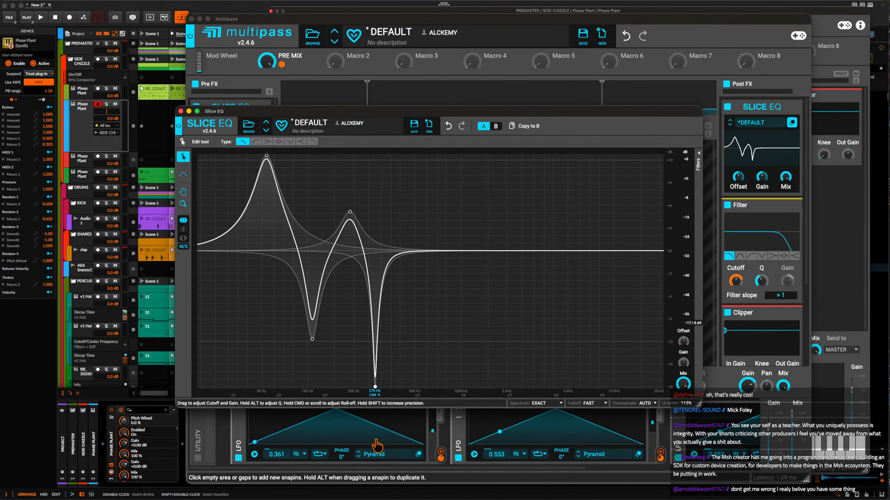
Add a boost at about 604 Hz and a wide, deep cut above it to the Post FX Slice EQ curve.
left_click_drag(445, 254, 433, 214)
left_click_drag(496, 264, 496, 445)
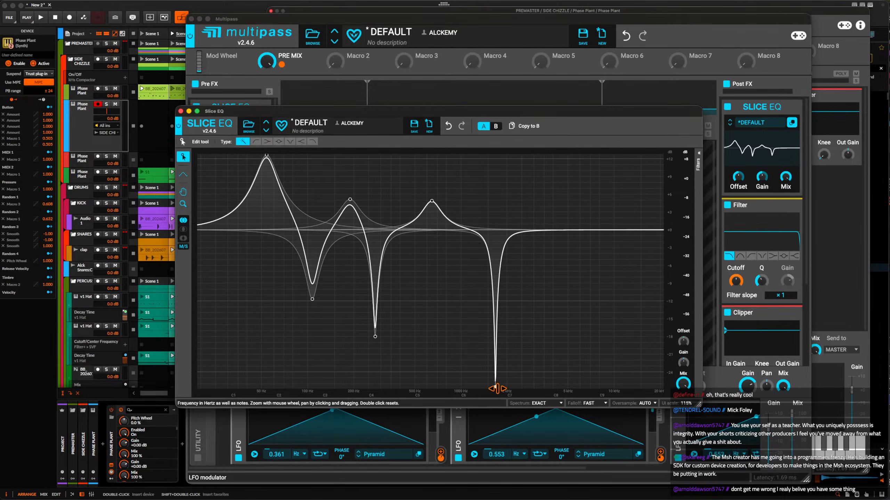
scroll(495, 388, "down", 5)
scroll(497, 392, "down", 3)
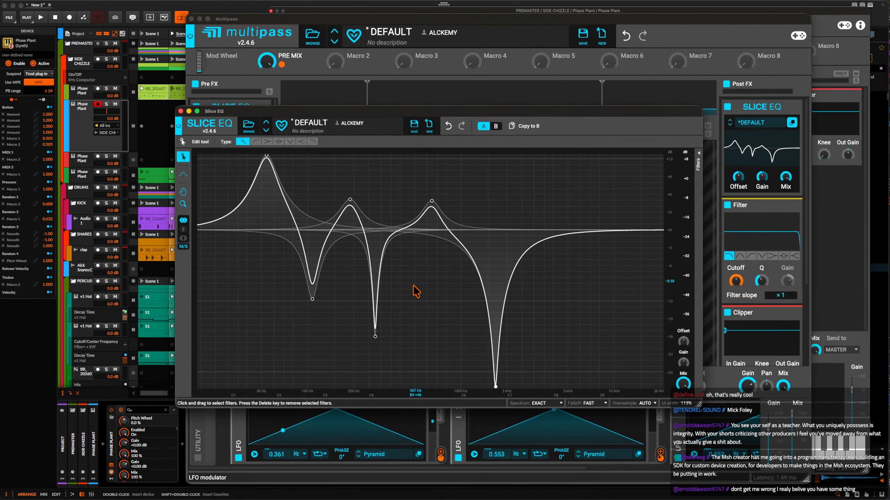
Exaggerate the Slice EQ curve by deepening the two lower cuts, raising the second boost and shifting the third slightly lower in frequency, and close the editor.
left_click_drag(380, 340, 380, 380)
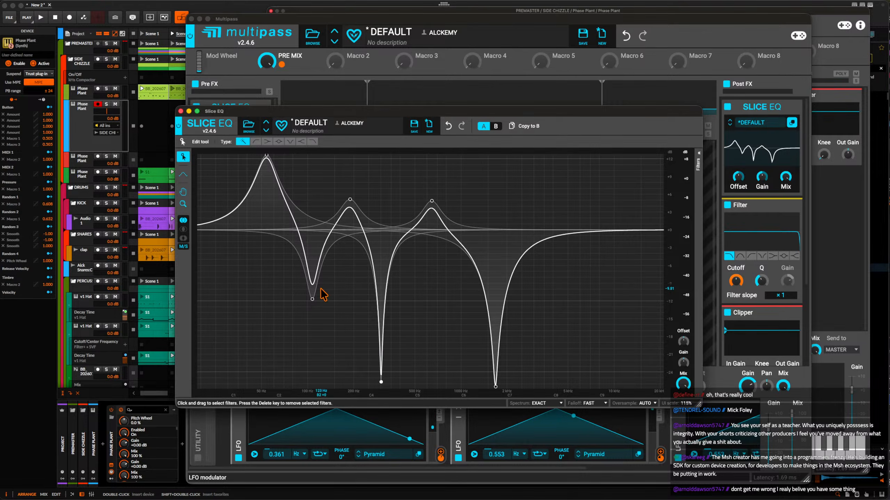
left_click_drag(312, 300, 313, 326)
left_click_drag(350, 200, 345, 172)
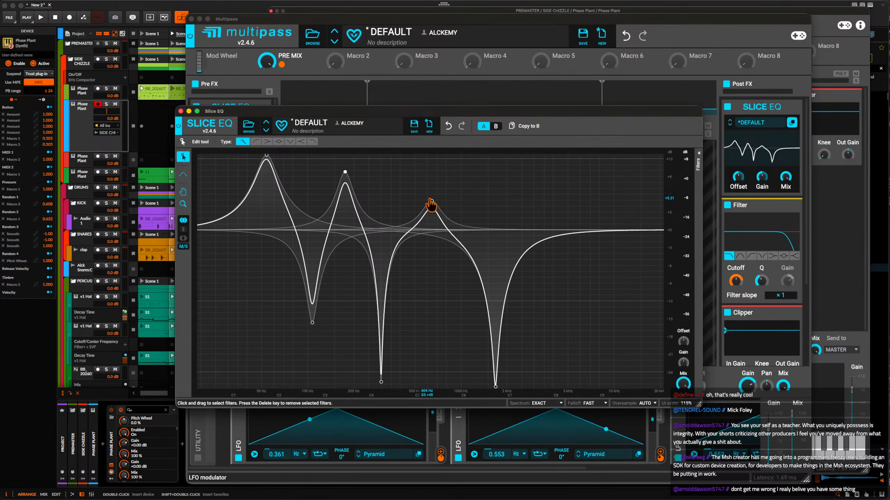
left_click_drag(431, 204, 417, 199)
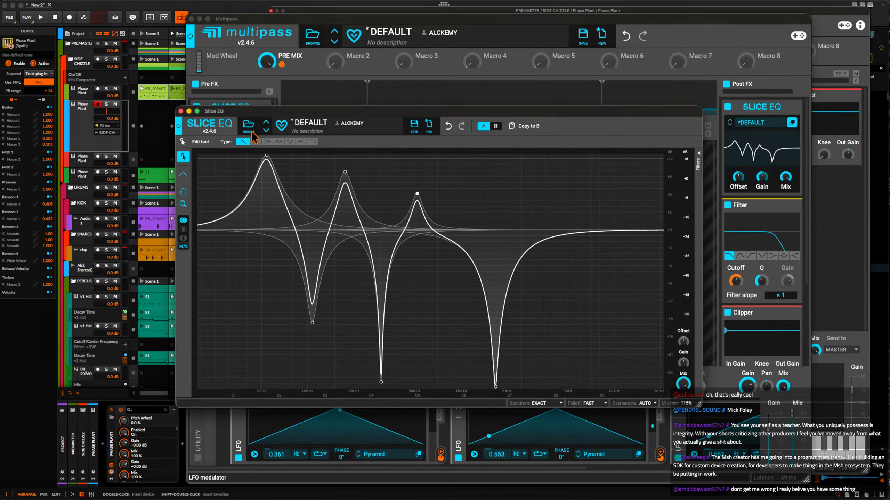
left_click(180, 111)
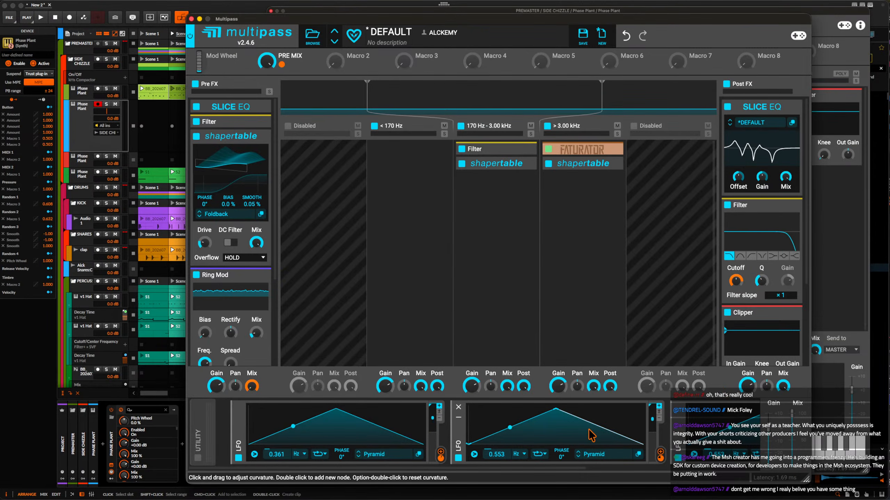
Modulate the Offset of the Post FX Slice EQ with the 0.361 Hz LFO.
scroll(588, 431, "right", 3)
scroll(590, 433, "left", 3)
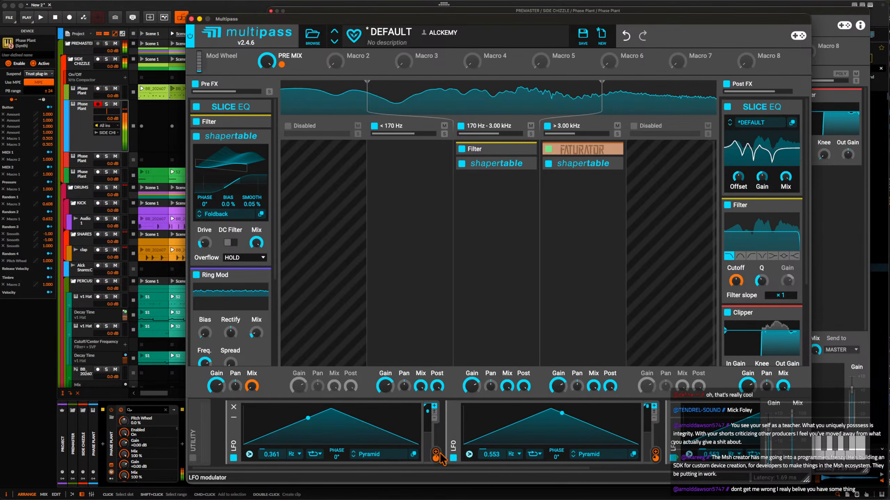
left_click_drag(436, 455, 738, 182)
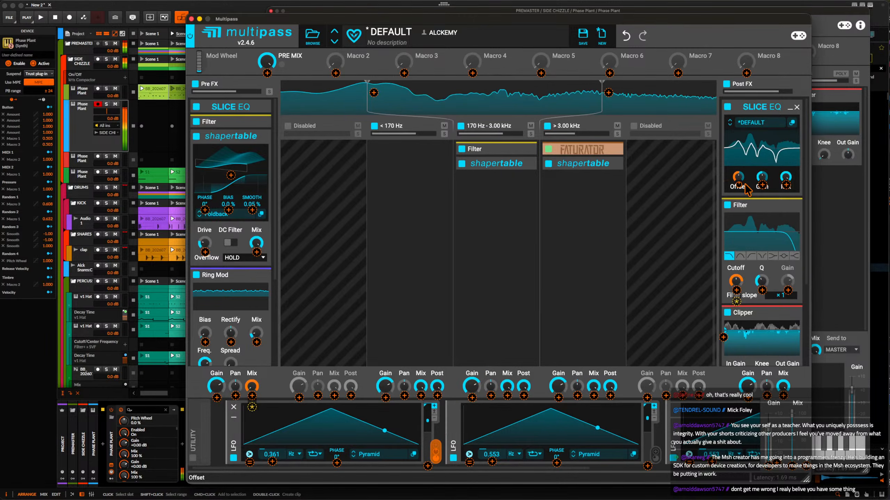
Add a Comb Filter to the 170 Hz - 3.00 kHz band and modulate its frequency with a duplicate of the 0.553 Hz LFO.
left_click(477, 189)
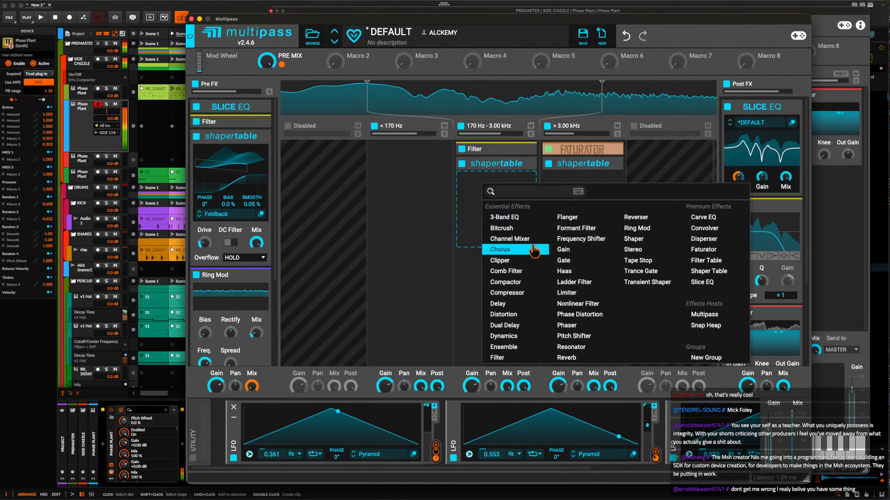
left_click(505, 270)
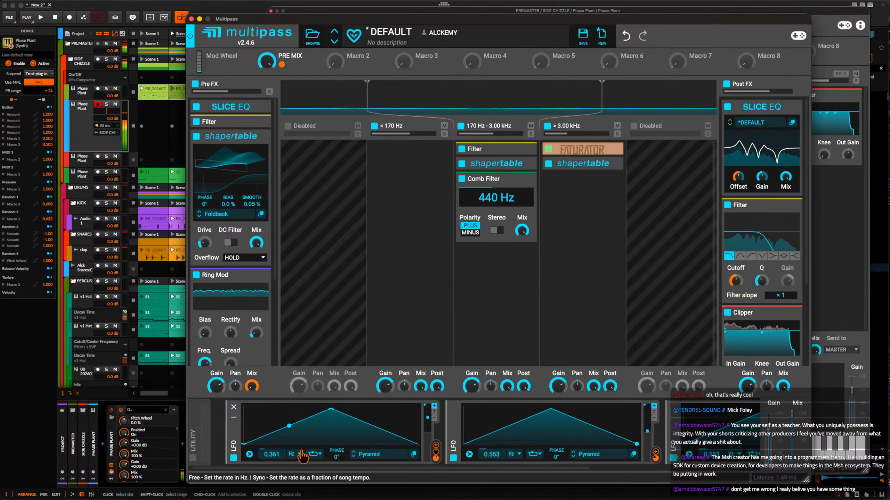
key("super+d")
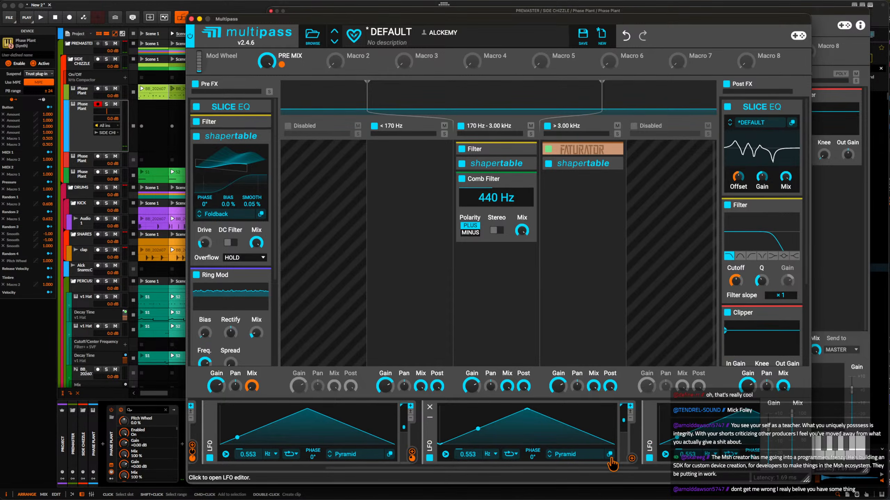
left_click(632, 459)
left_click_drag(496, 209, 496, 197)
left_click(507, 419)
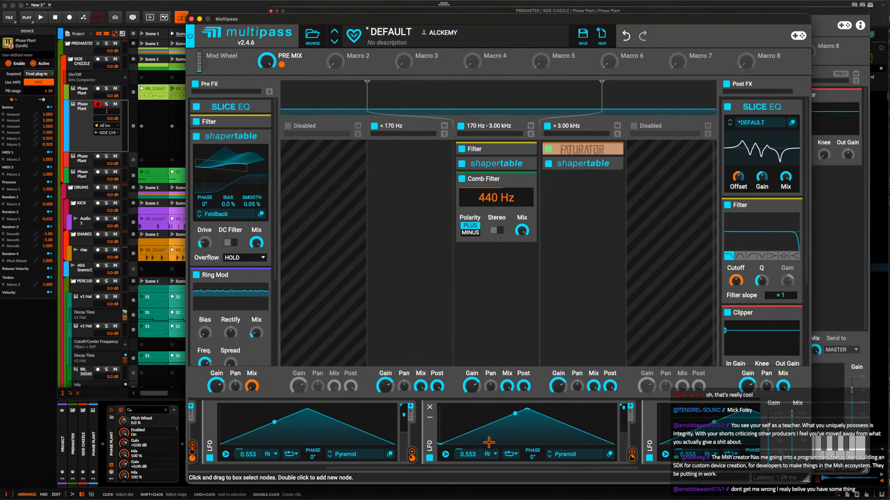
Choose a Note Trigger mode in the Trigger settings of the 0.553 Hz LFO that drives the Comb Filter.
left_click(445, 455)
mouse_move(561, 488)
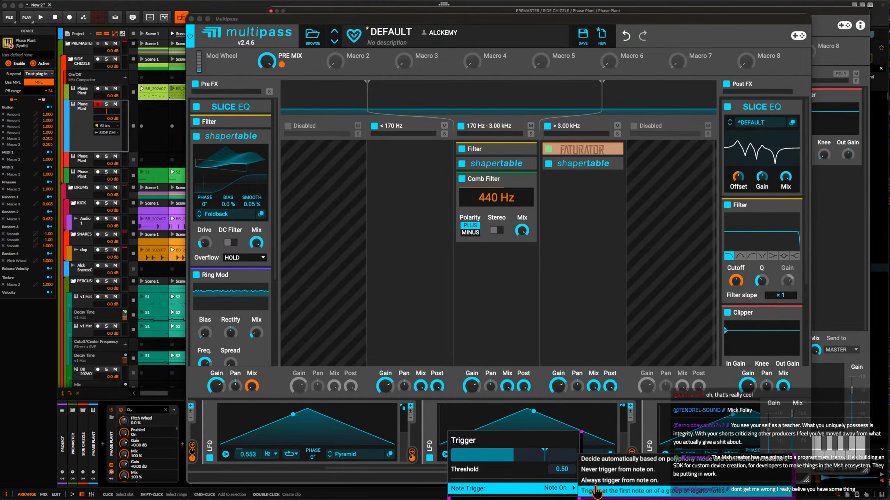
left_click(595, 473)
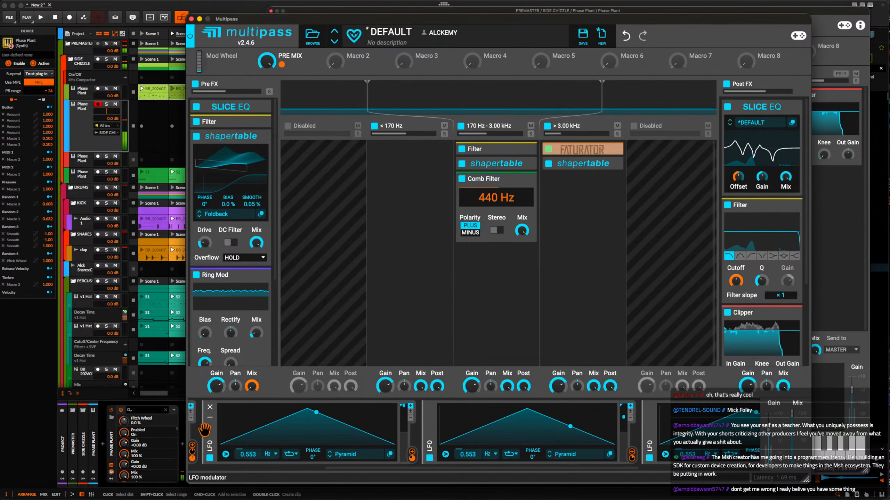
Close the Multipass editor and audition the Phase Plant patch with the pitch wheel bent down.
left_click(191, 18)
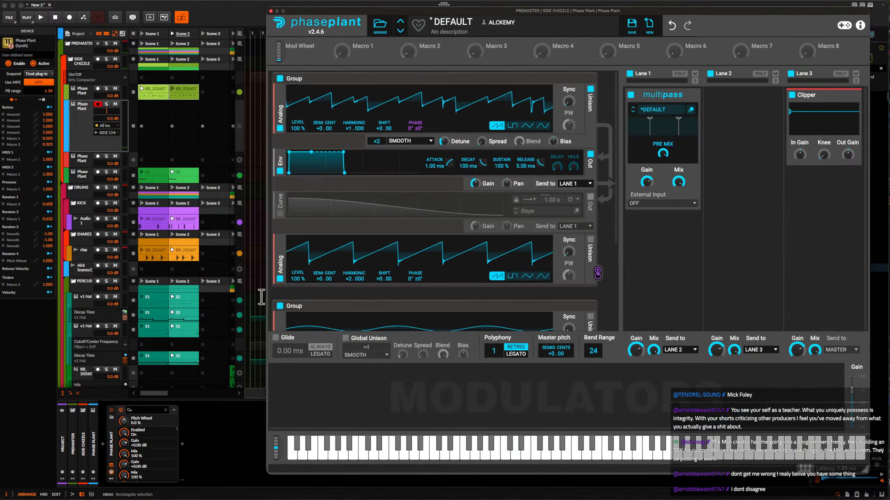
left_click_drag(276, 453, 283, 491)
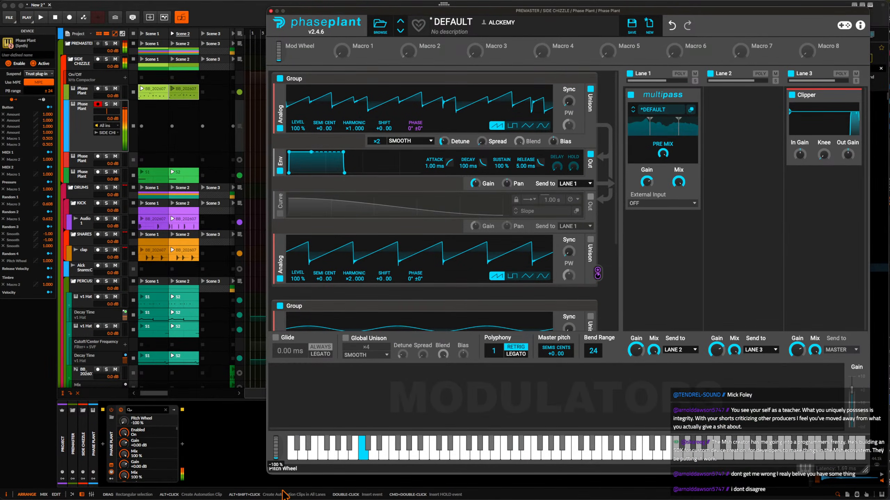
left_click_drag(253, 447, 232, 471)
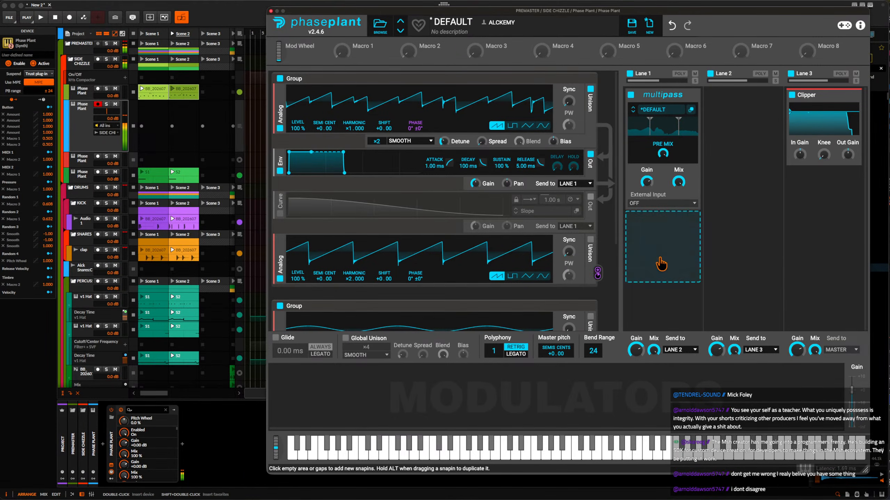
Add a Multipass to Lane 2 and load the ALCKEM TT preset into it.
left_click(743, 129)
left_click(827, 238)
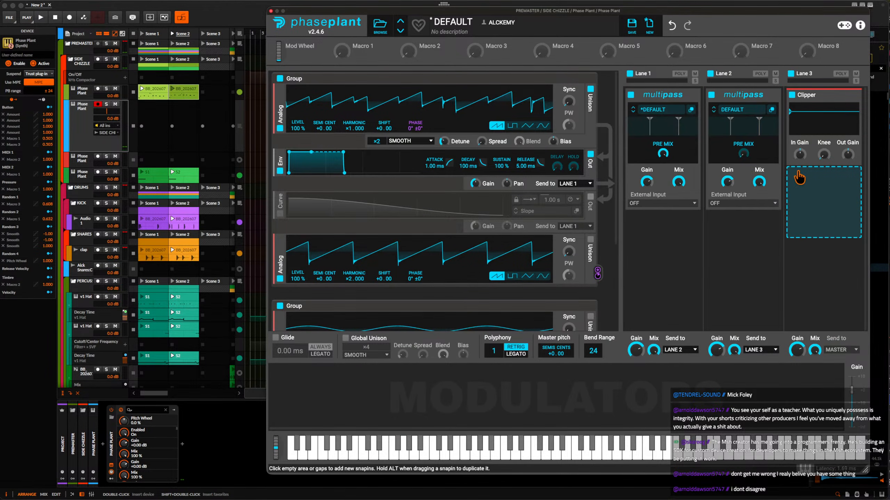
left_click(755, 111)
scroll(864, 147, "up", 2)
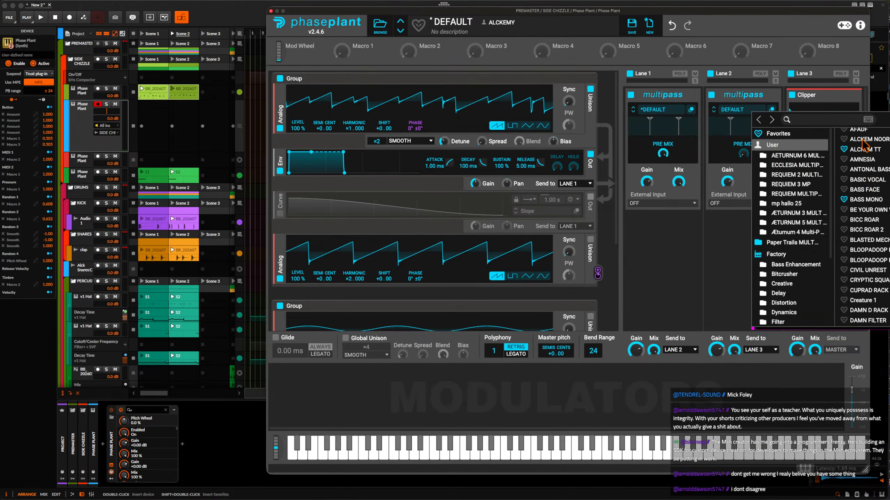
left_click(864, 150)
Add a Shaper Table below the Multipass in Lane 2 and adjust its Drive.
left_click(756, 265)
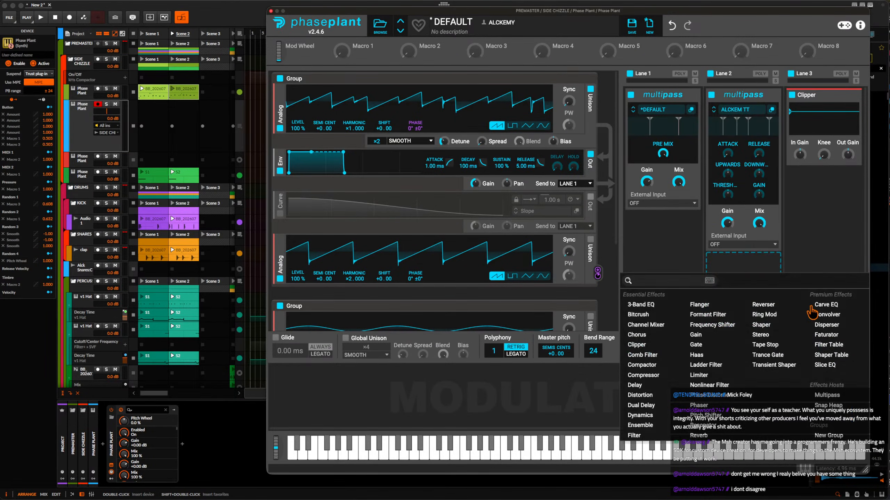
left_click(827, 356)
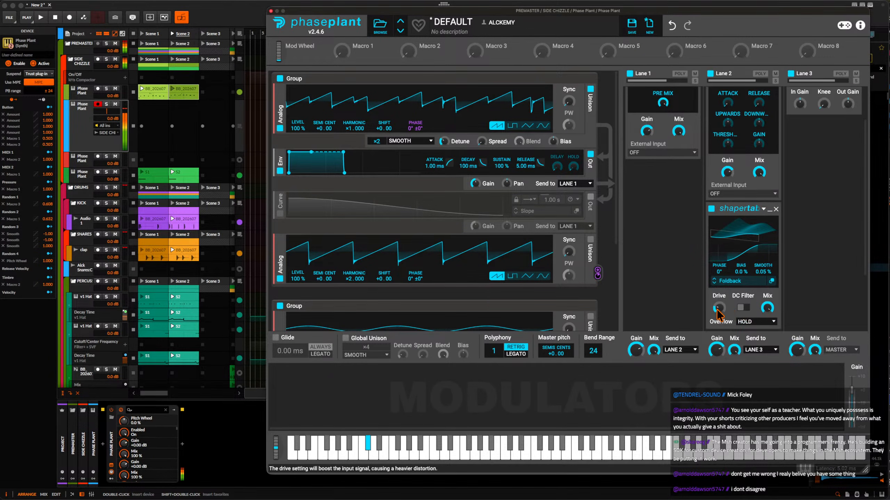
left_click_drag(719, 308, 719, 308)
scroll(755, 245, "up", 3)
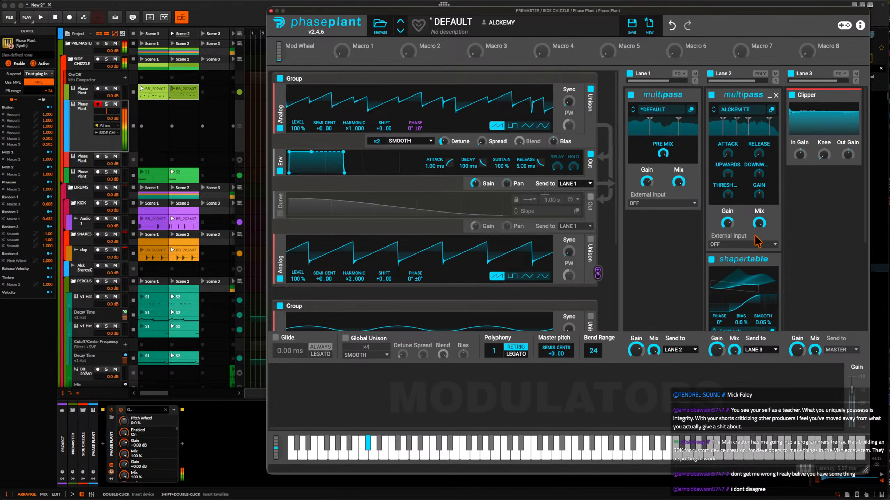
In the ALCKEM TT Multipass, set the > 8.00 kHz band's upward ratio to 1.3:1 and the < 80.8 Hz band's downward ratio to 2.0:1.
left_click(771, 110)
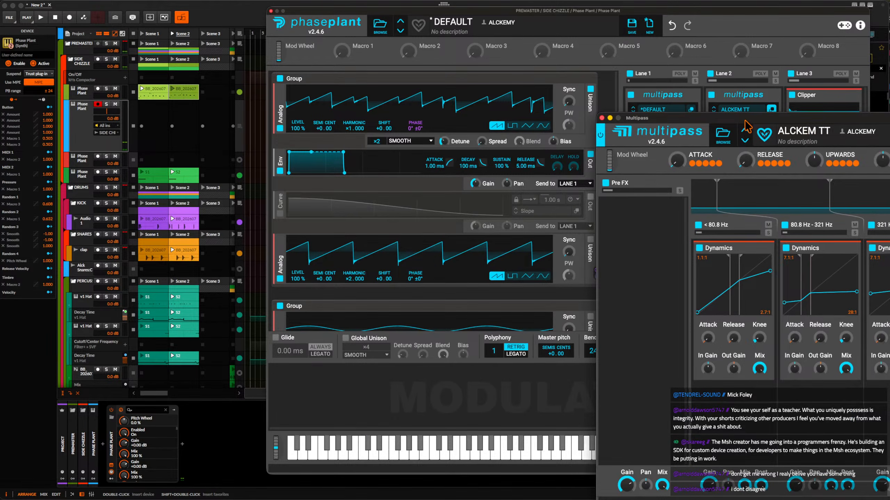
left_click_drag(745, 118, 327, 35)
left_click_drag(629, 221, 629, 236)
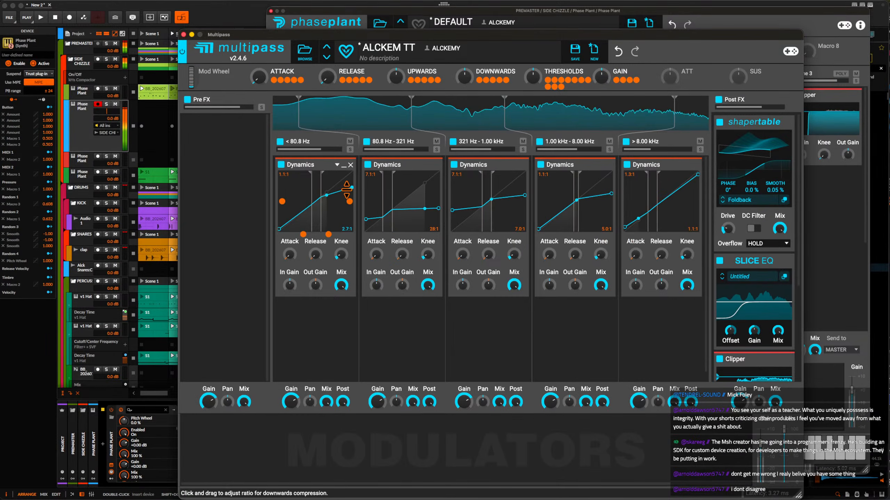
left_click_drag(346, 189, 345, 185)
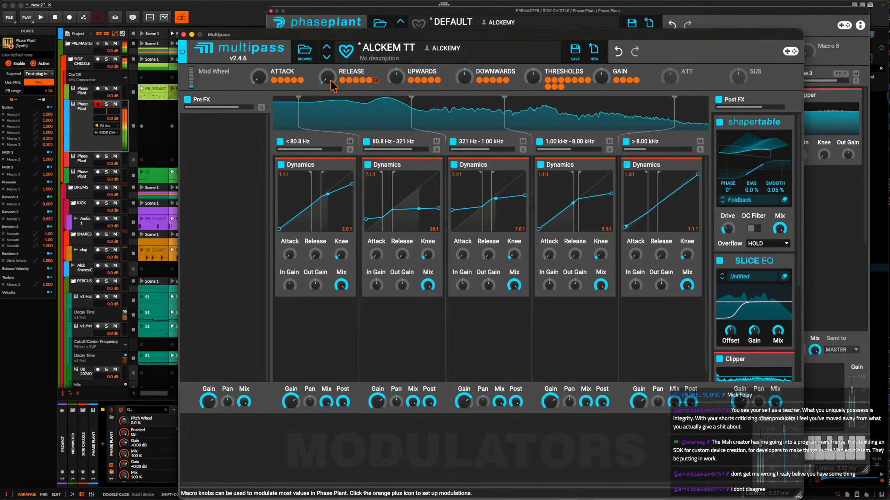
Raise the ALCKEM TT Release macro, close its editor and audition the patch with a downward pitch bend.
left_click_drag(327, 78, 327, 59)
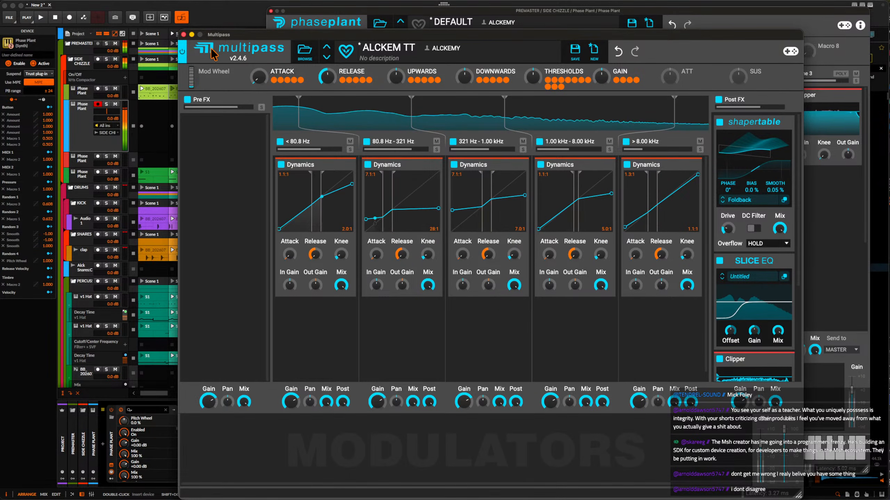
left_click(183, 35)
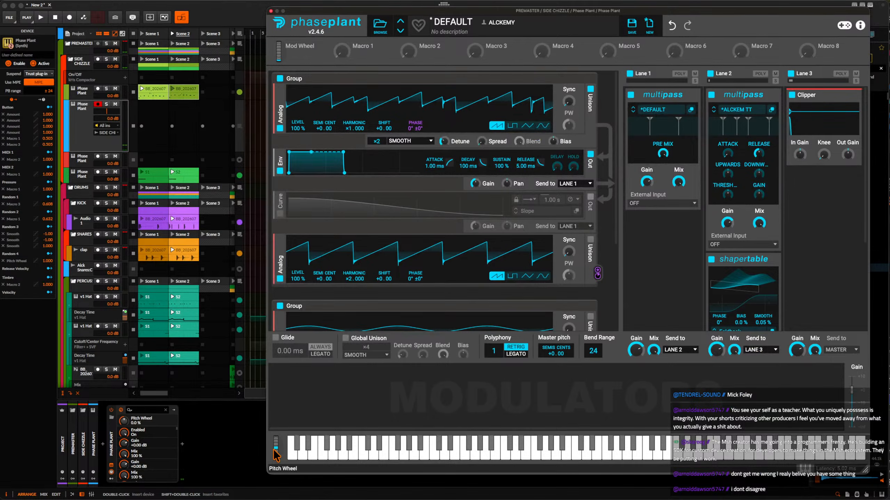
left_click_drag(276, 456, 253, 449)
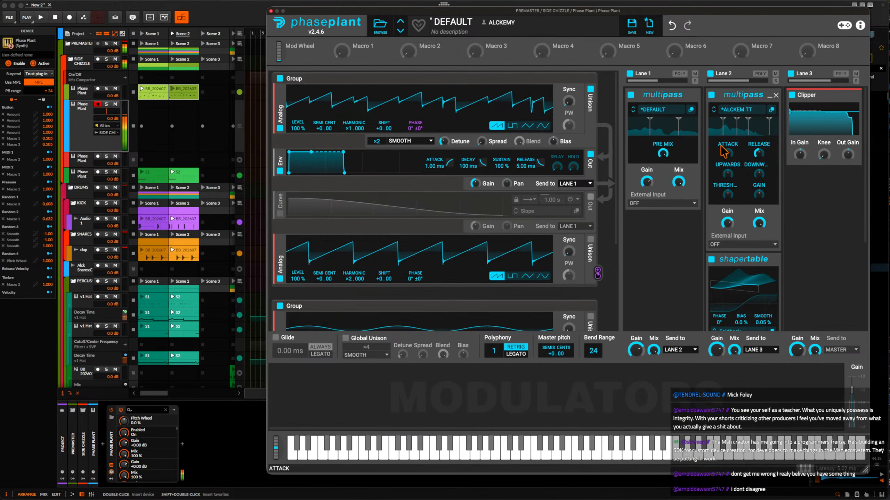
In the Lane 1 Multipass, add a Convolver below the Comb Filter with the Modern Church impulse response and a reduced Mix.
left_click(692, 110)
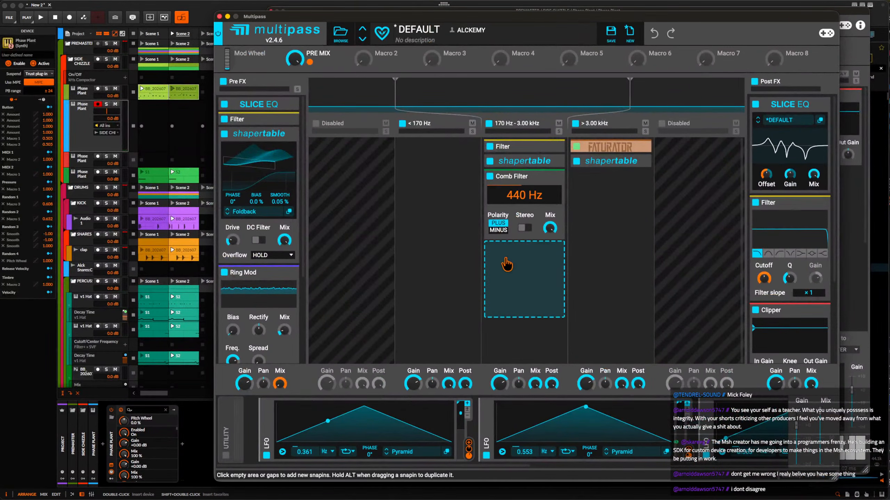
left_click(511, 266)
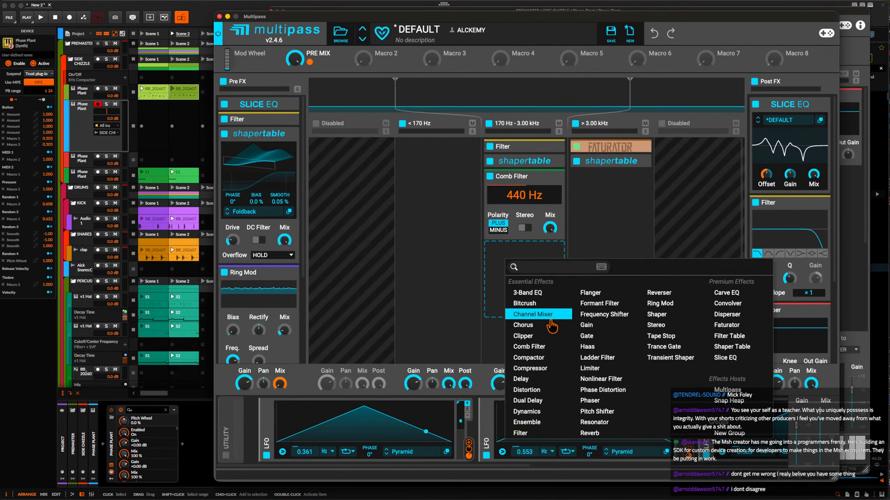
left_click(727, 303)
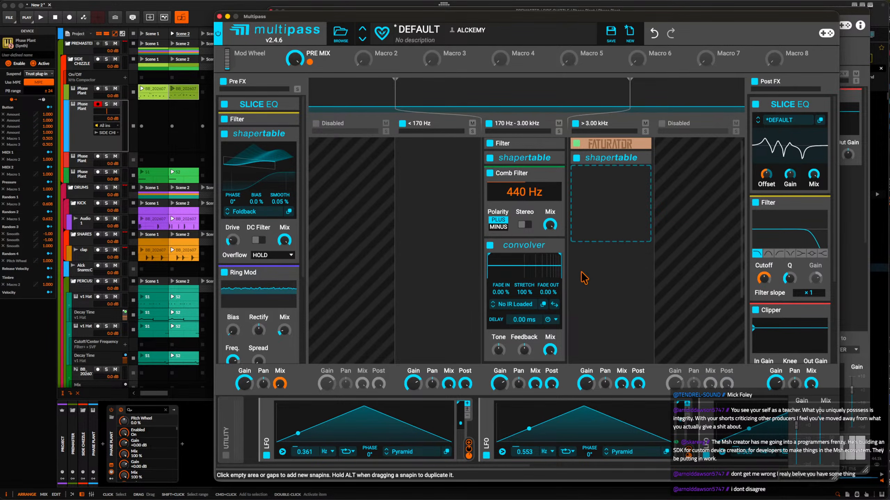
left_click(514, 304)
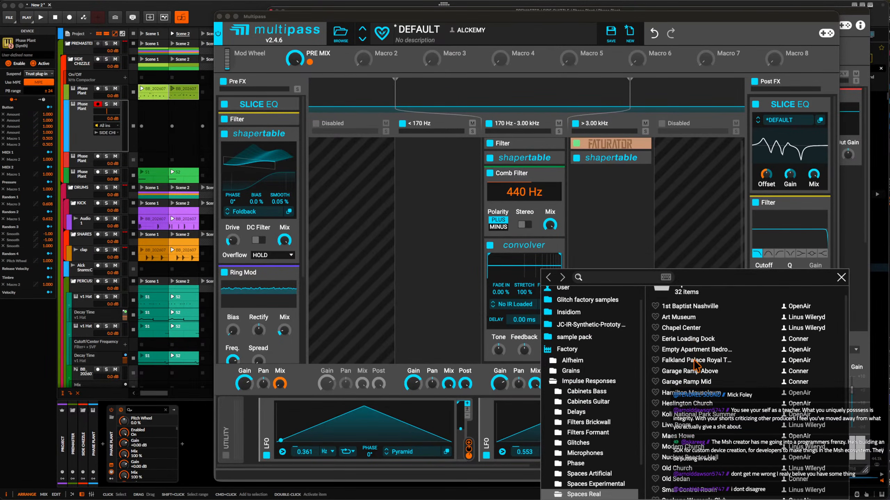
scroll(695, 373, "down", 3)
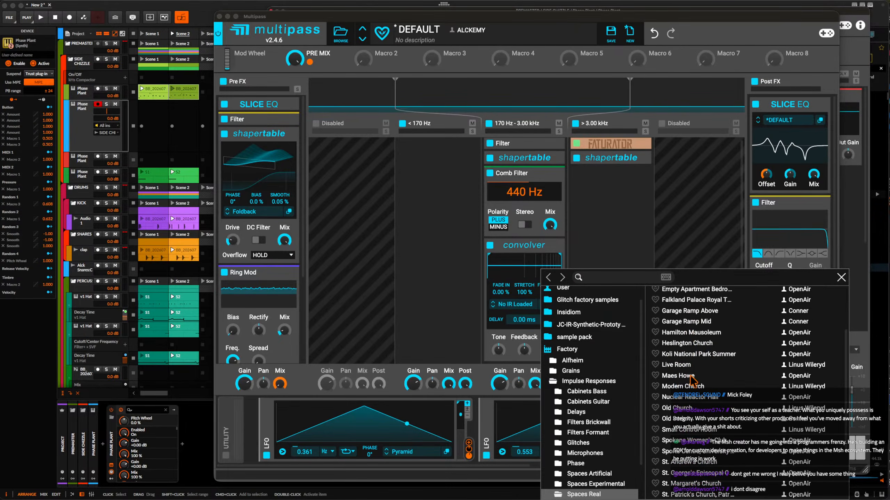
left_click(687, 386)
left_click(526, 262)
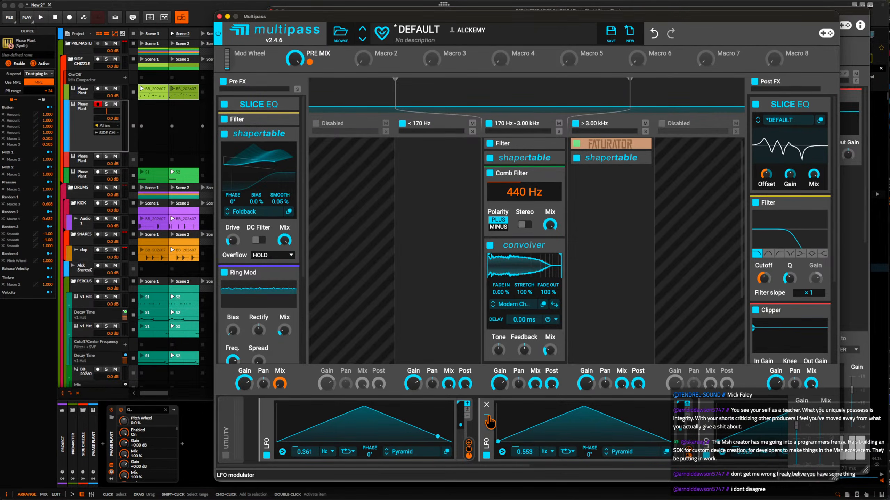
Collapse the three LFO modulators that follow the 0.361 Hz LFO in the Lane 1 Multipass.
left_click(488, 416)
left_click(505, 416)
left_click(521, 416)
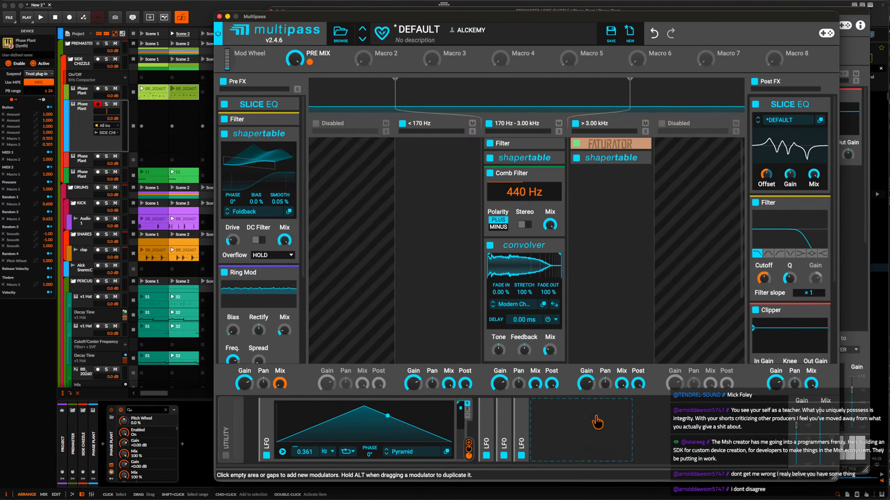
Add an Audio Follower modulator to the Lane 1 Multipass and route it to the Convolver's Mix.
left_click(596, 422)
left_click(631, 462)
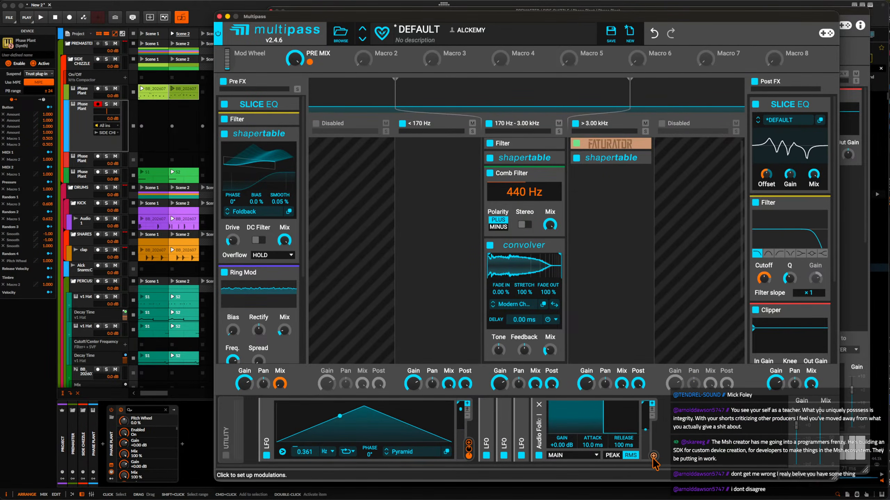
left_click_drag(653, 456, 547, 355)
Set the Convolver's Stretch to 108% and its Fade Out to 100%.
left_click_drag(544, 284, 545, 318)
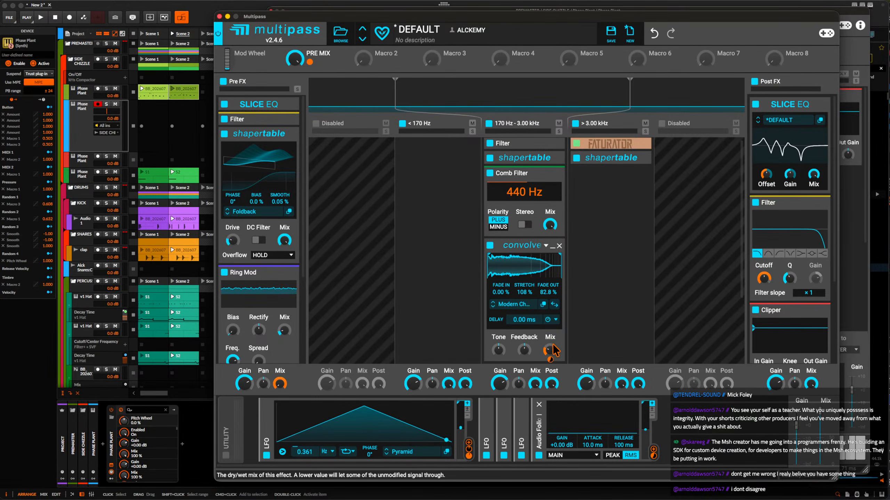
scroll(550, 350, "down", 2)
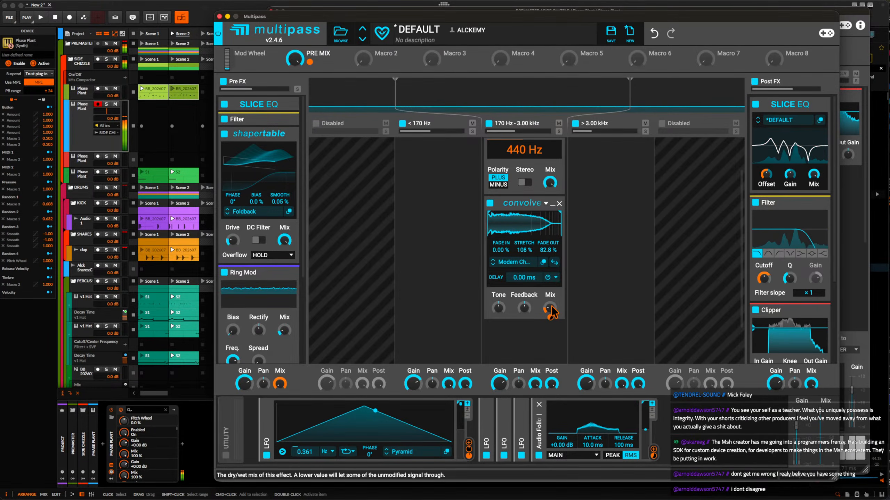
left_click_drag(549, 249, 548, 227)
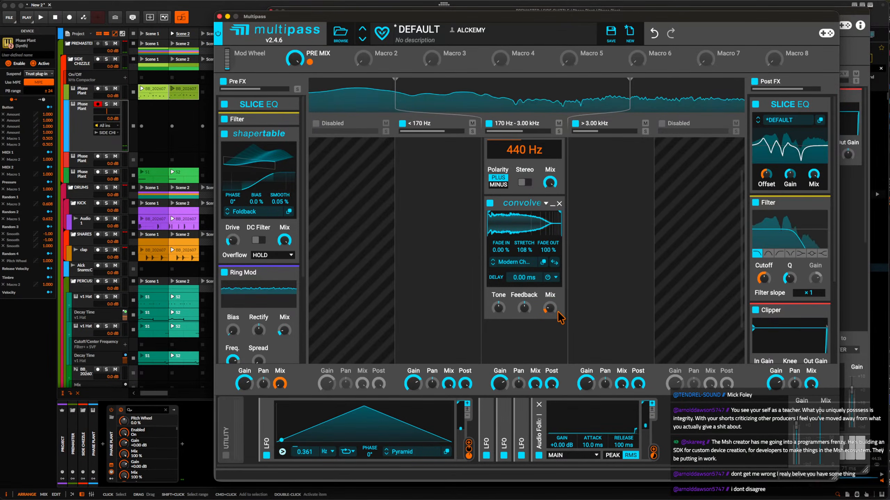
Set the Audio Follower's Gain to +13.70 dB and Release to 652 ms, and close the Multipass editor.
left_click_drag(561, 445, 561, 428)
mouse_move(620, 446)
left_mouse_down()
mouse_move(620, 454)
mouse_move(620, 442)
left_mouse_up()
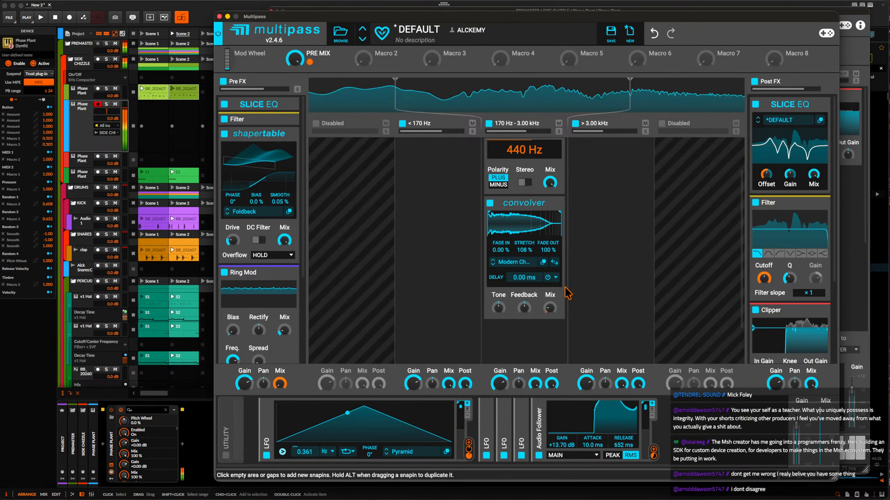
left_click(219, 16)
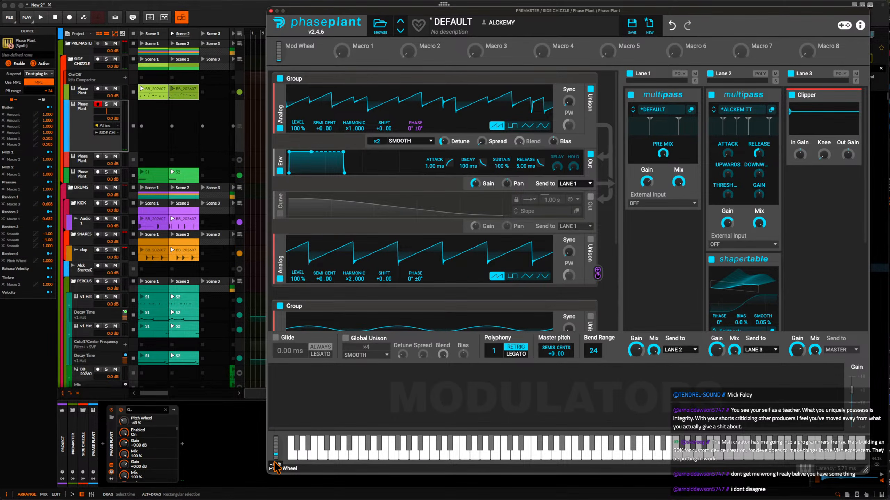
Play a pitch-bent note, place its Rolling Sampler capture in the armed Phase Plant track's Scene 2 slot, and open the clip for editing.
left_click_drag(276, 467, 275, 450)
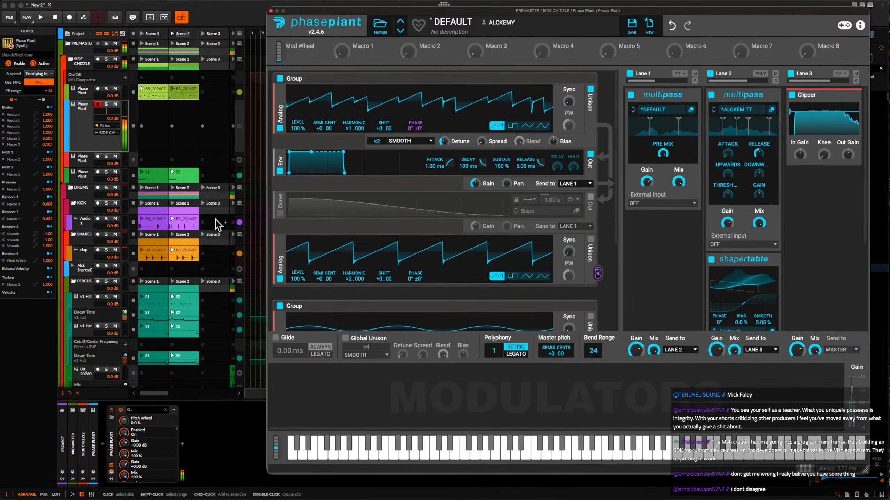
key("super+alt+p")
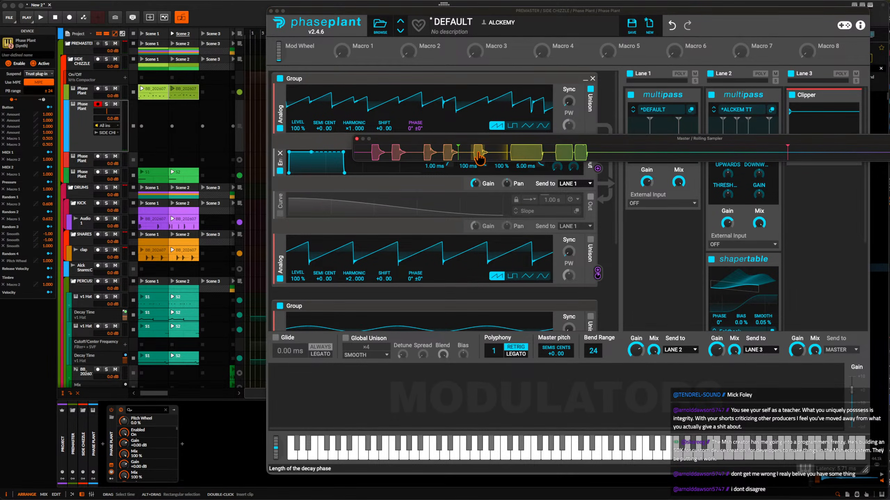
left_click_drag(467, 157, 183, 130)
double_click(189, 145)
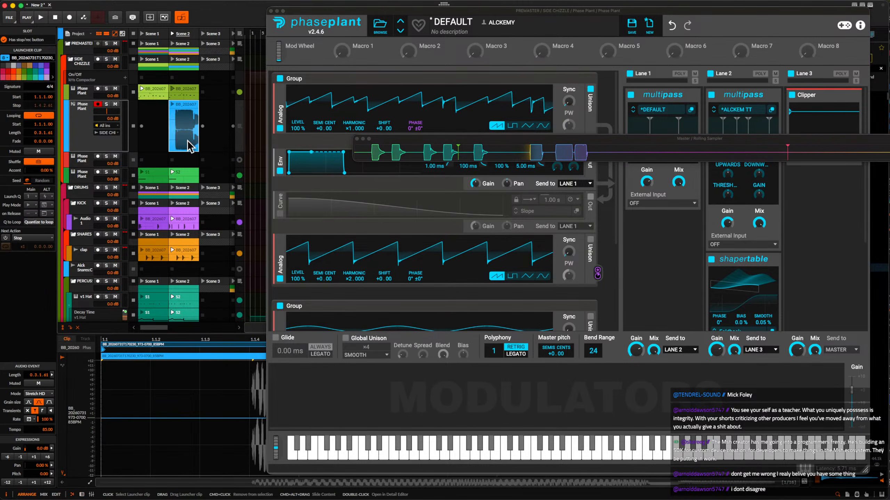
left_click(271, 11)
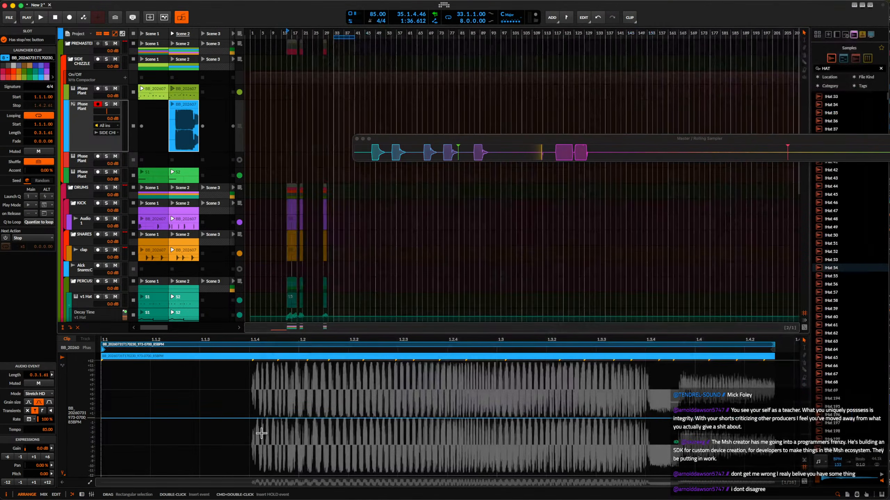
Lengthen the captured clip's loop to two bars, leaving empty space after the audio event.
scroll(345, 392, "down", 4)
scroll(367, 379, "down", 2)
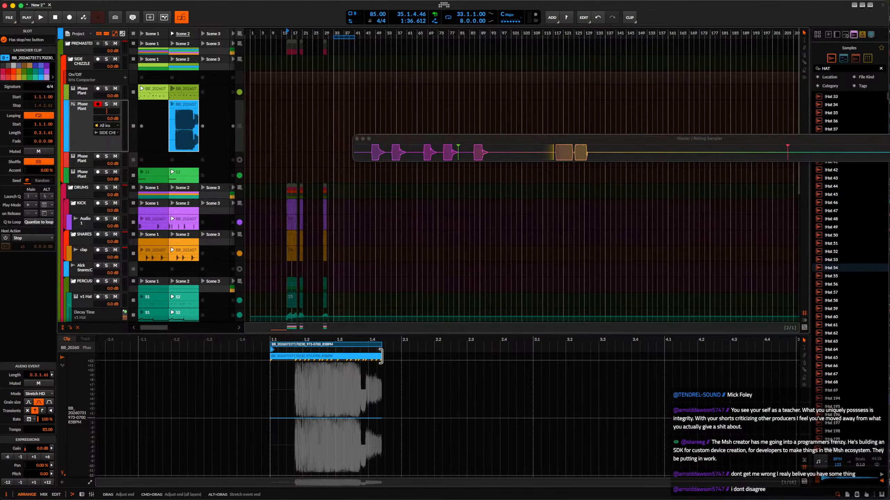
left_click_drag(381, 355, 445, 356)
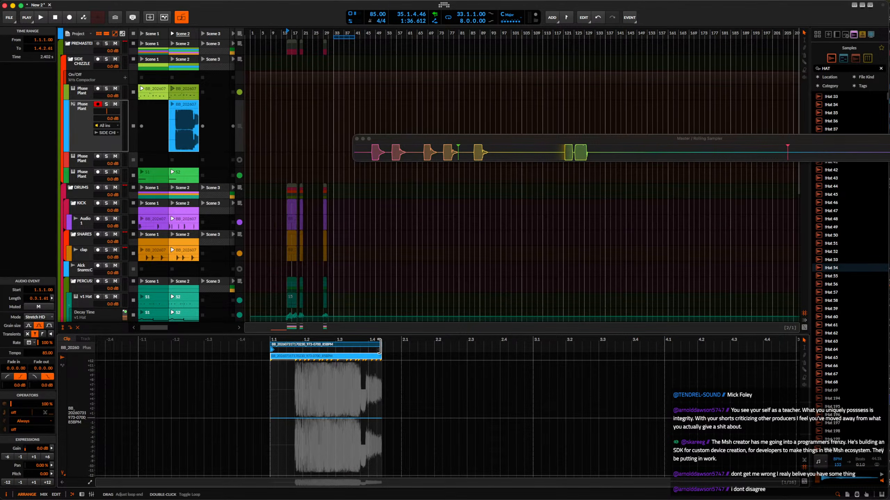
left_click_drag(380, 345, 448, 346)
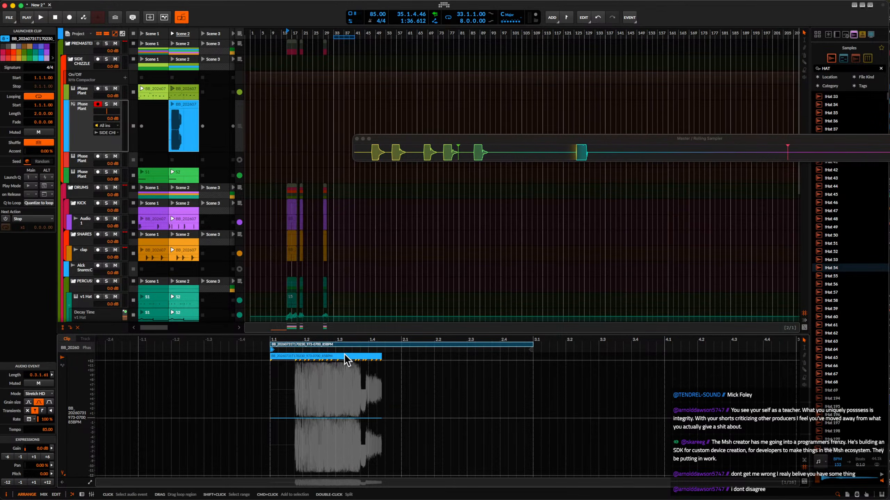
Move the audio event to start at 2.3.2 and trim its end to the loop end at 3.1.
left_click_drag(333, 357, 540, 358)
scroll(506, 366, "up", 3)
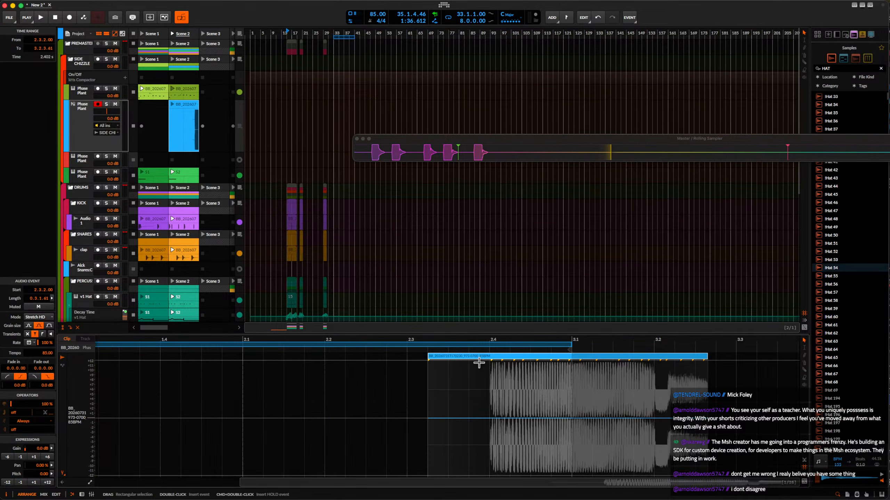
left_click_drag(702, 358, 572, 357)
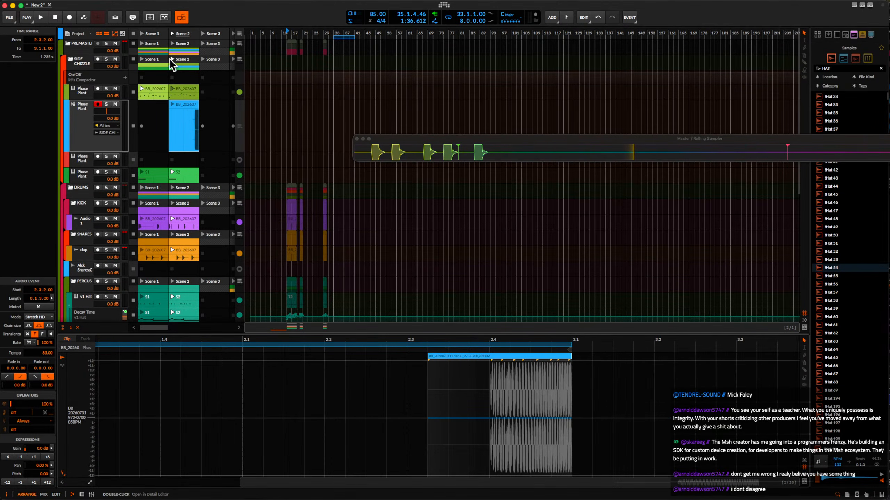
Launch Scene 2 to audition the captured clip with the beat, stop playback and review the clip.
left_click(181, 125)
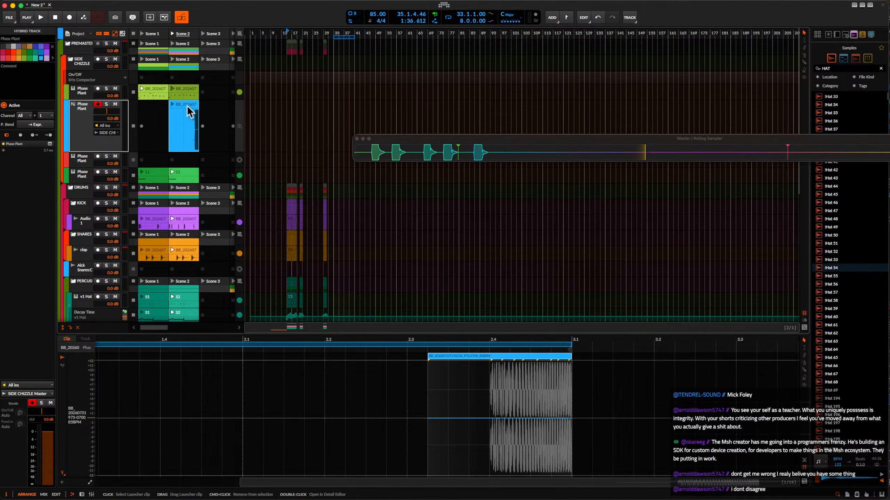
left_click(172, 34)
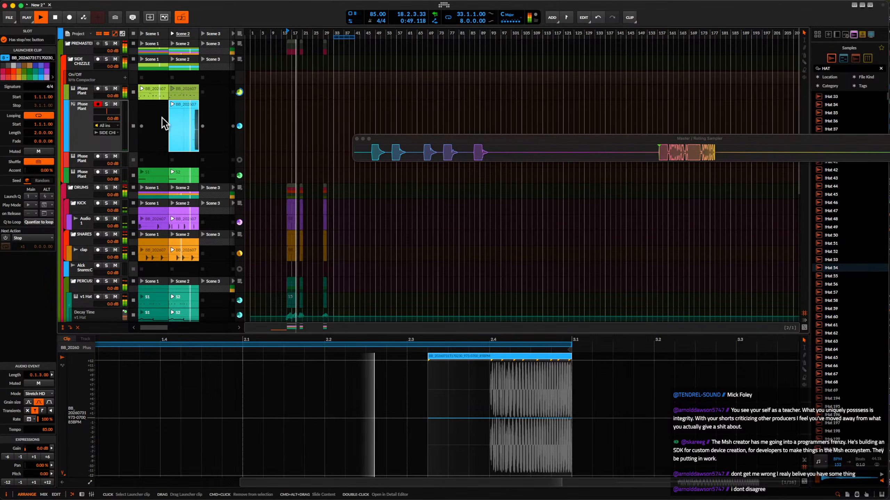
left_click(82, 105)
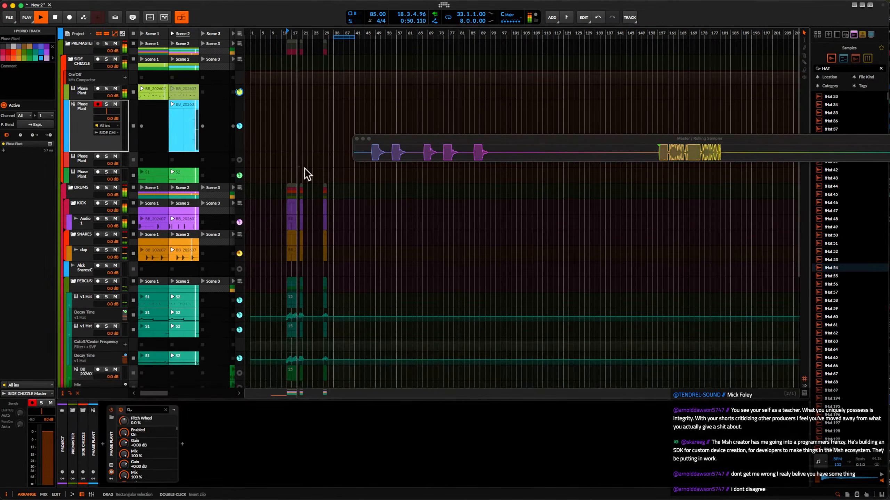
left_click(183, 106)
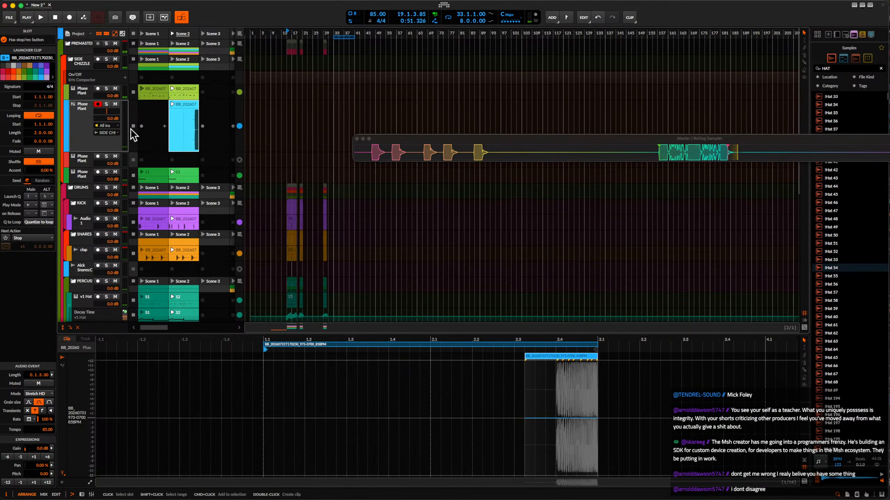
Insert a Fuse Compressor after Phase Plant on the armed track.
left_click(82, 113)
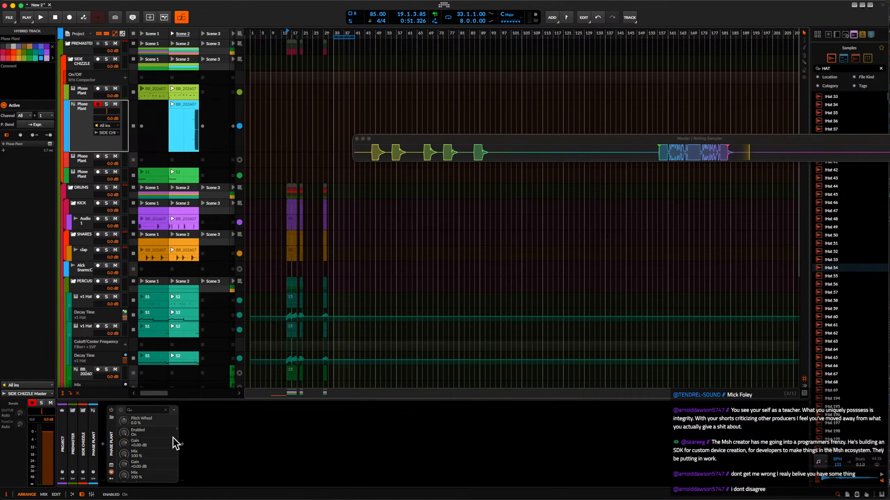
left_click(183, 444)
type("fuse")
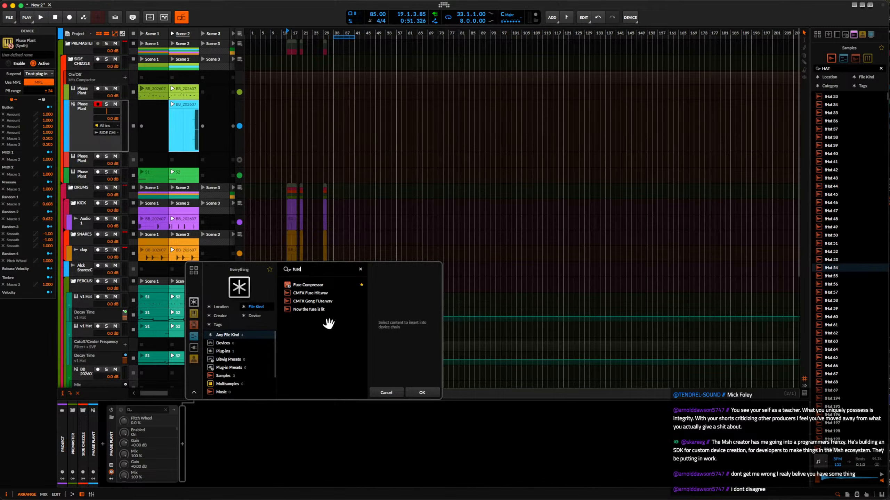
left_click(308, 284)
left_click(412, 388)
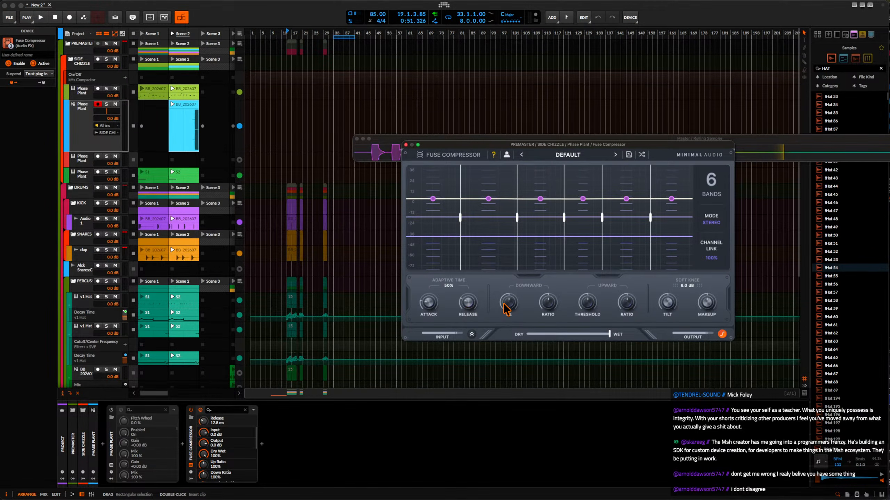
Set Fuse's downward threshold to 22%, down ratio 128%, up ratio 131%, tilt 4.5 dB and makeup 4.9 dB, and enable Phase Plant.
left_click_drag(504, 304, 502, 297)
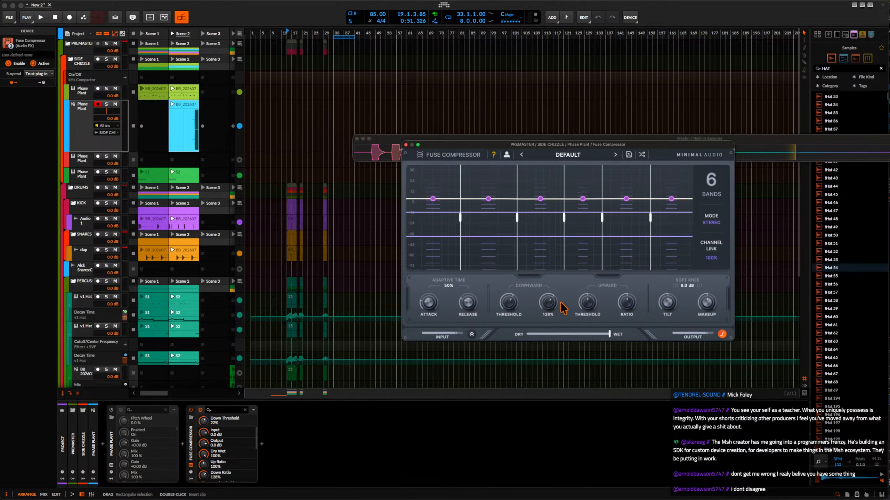
left_click_drag(587, 302, 590, 288)
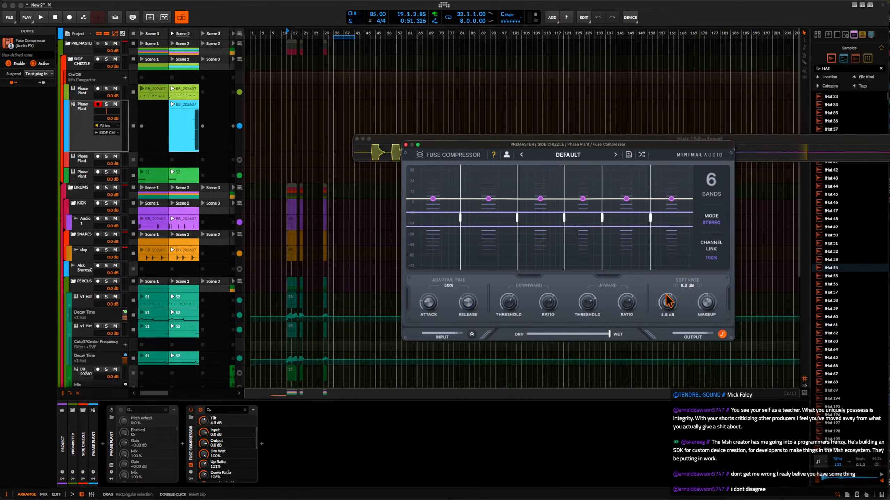
left_click_drag(702, 304, 708, 299)
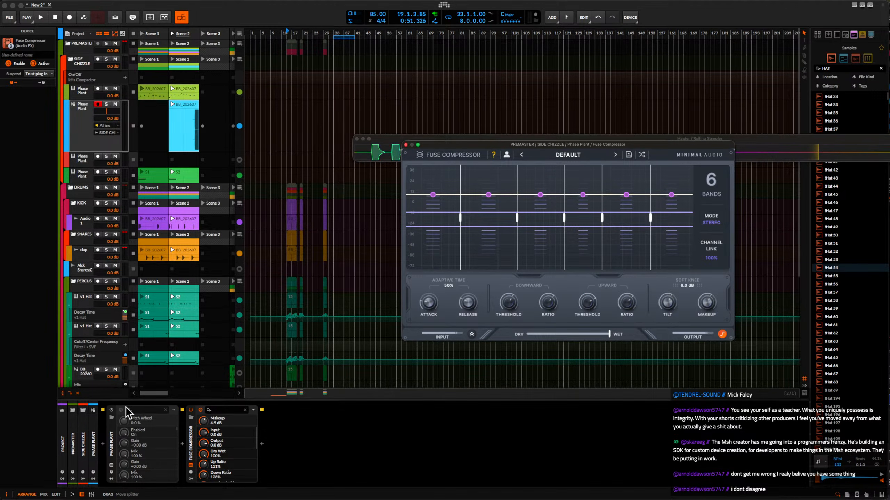
left_click(111, 410)
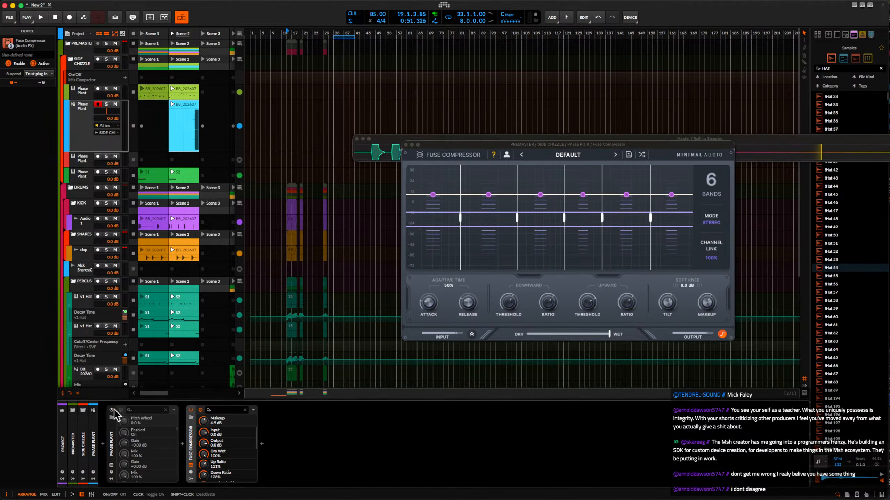
Insert the Over distortion device after the Fuse Compressor.
left_click(262, 444)
type("over")
left_click(370, 285)
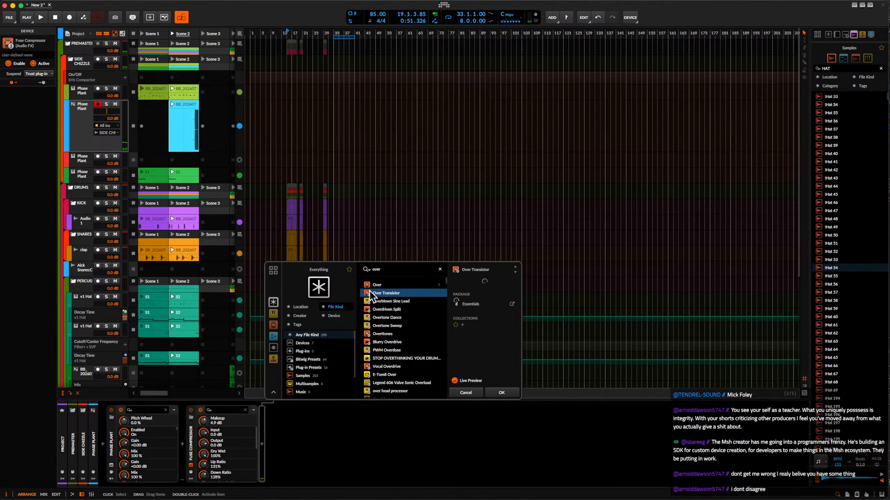
left_click(510, 387)
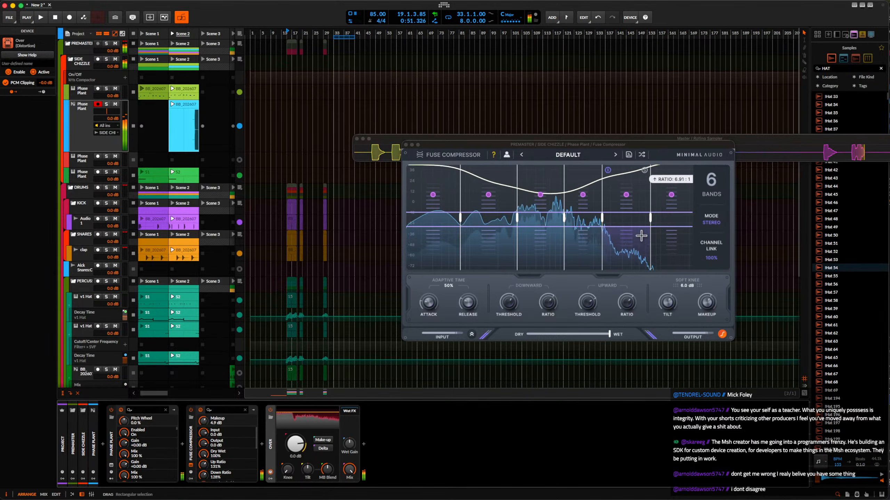
Lower the thresholds of the second, fourth and fifth bands in the Fuse Compressor.
left_click_drag(590, 219, 588, 230)
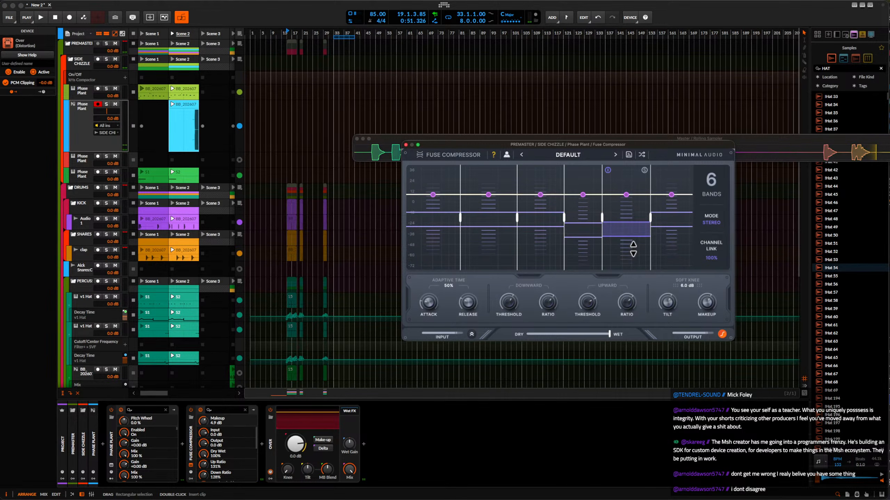
left_click_drag(633, 249, 632, 255)
left_click_drag(502, 225, 496, 262)
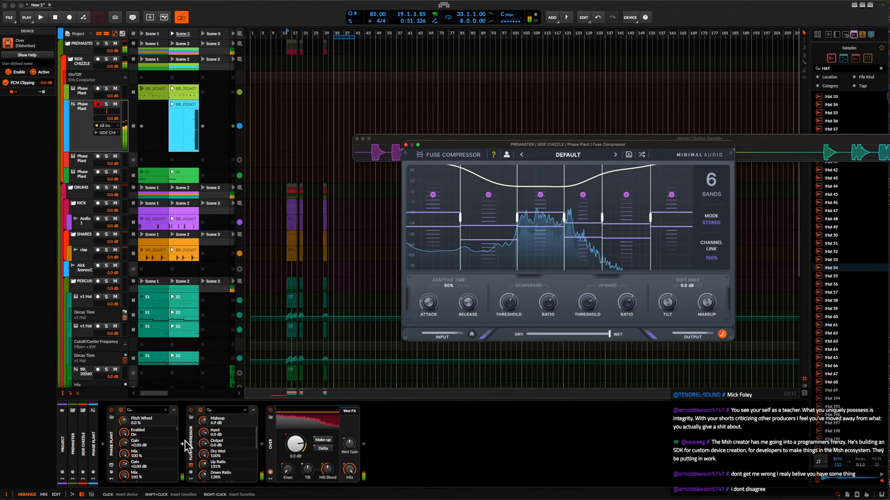
Play Scene 2 to audition the compressed and distorted sound with the beat, and stop playback.
key("space")
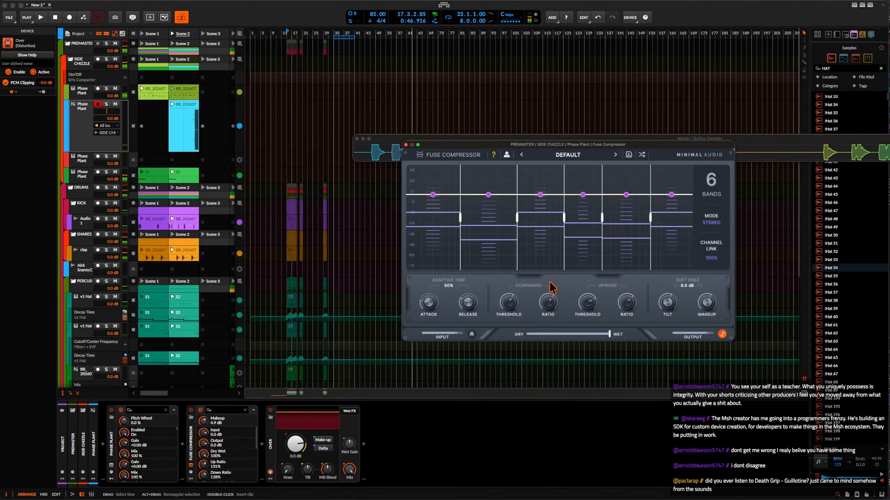
key("space")
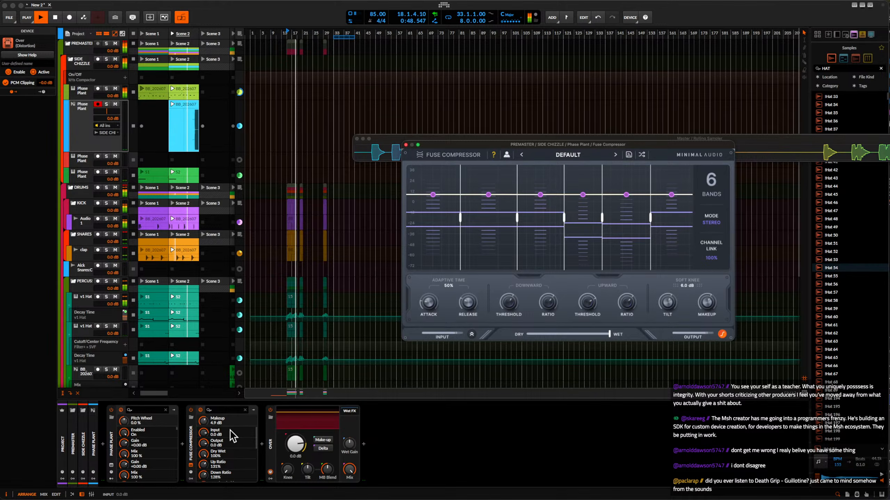
key("space")
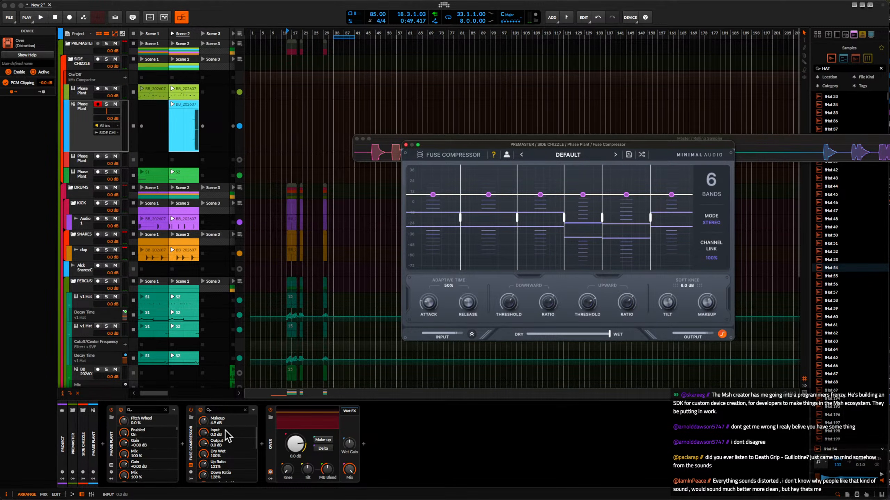
Insert the Amp device between Phase Plant and the Fuse Compressor.
left_click(182, 444)
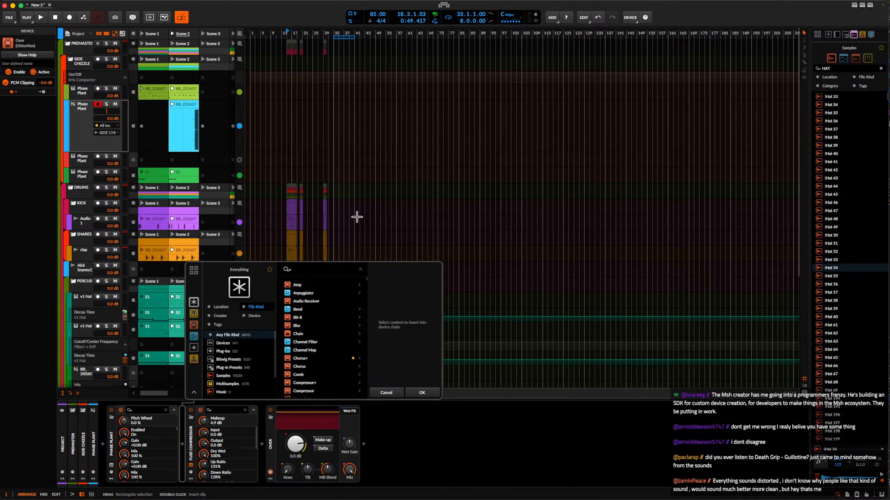
type("amp")
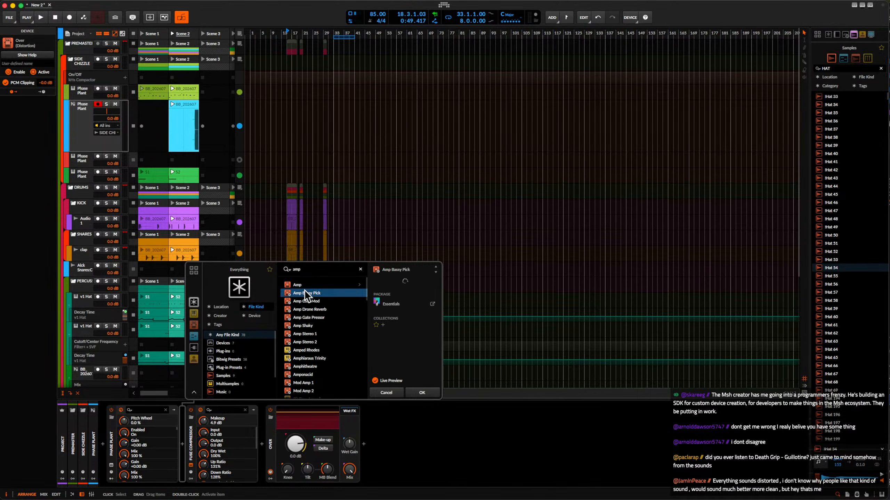
left_click(303, 284)
left_click(421, 392)
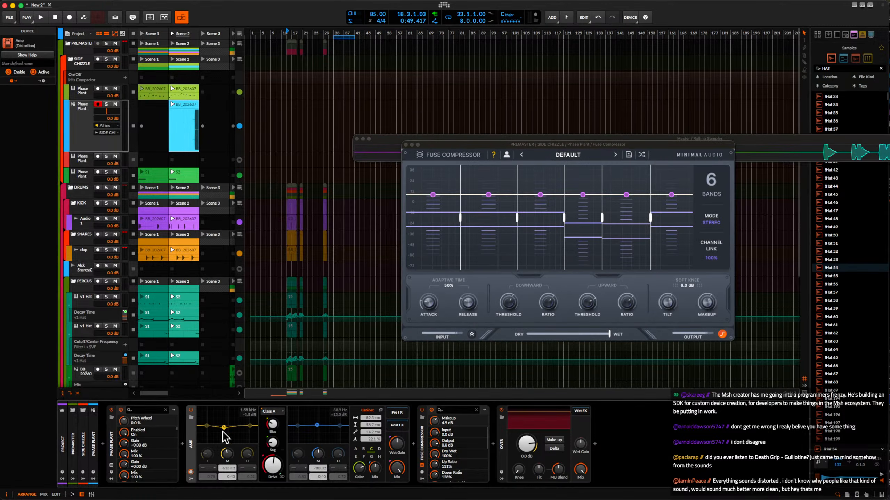
Wrap Amp in an FX Layer, add an empty second layer and solo the Amp layer.
key("super+g")
left_click(226, 422)
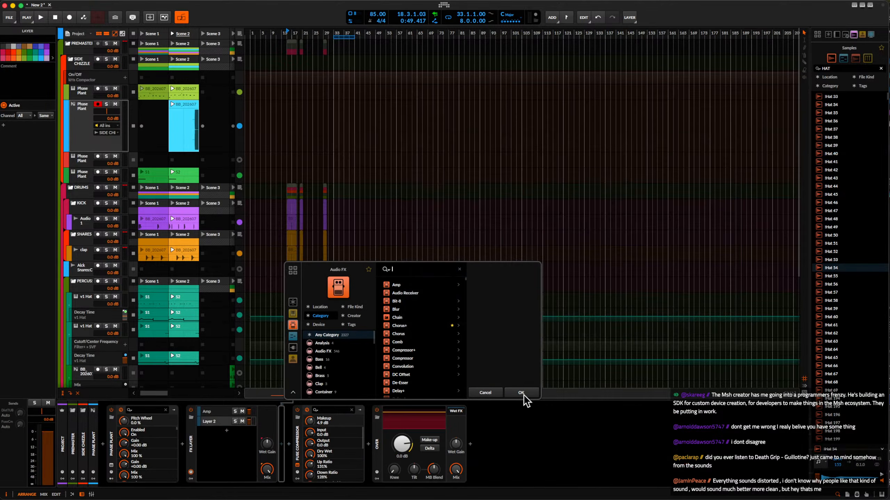
left_click(523, 395)
left_click(228, 411)
left_click(233, 411)
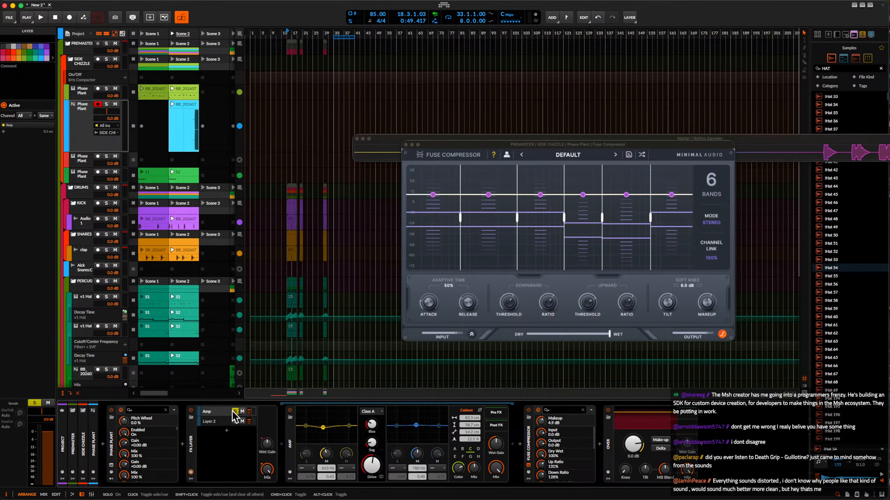
Cut the lows in Amp's input EQ, move its mid band to about 2.33 kHz and lower the Amp layer's volume.
left_click(311, 468)
left_click(325, 485)
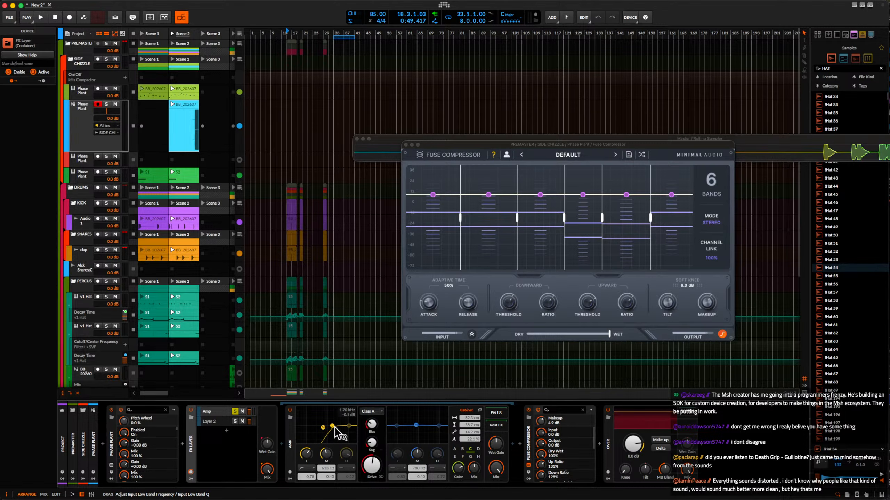
left_click_drag(334, 428, 331, 430)
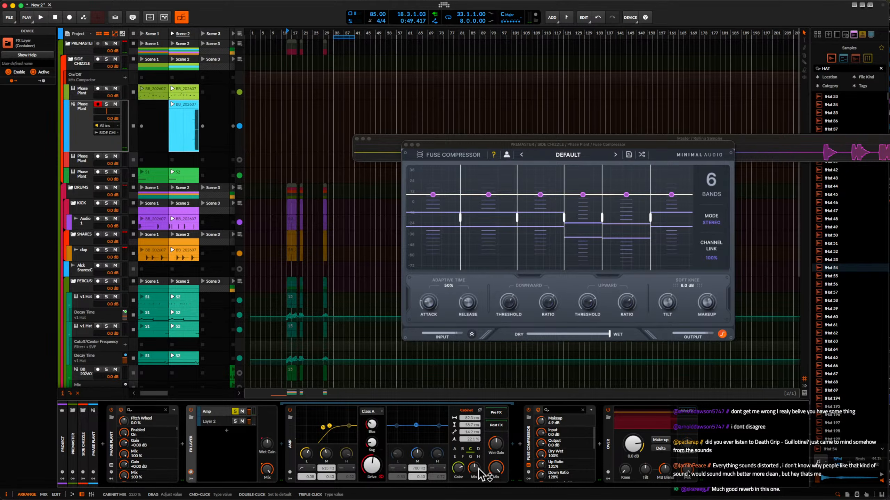
mouse_move(323, 428)
left_mouse_down()
mouse_move(332, 440)
mouse_move(330, 430)
left_mouse_up()
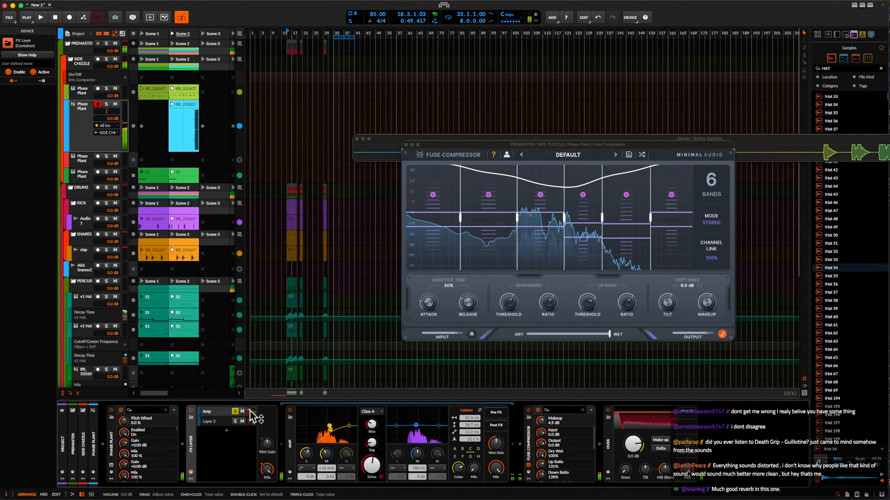
left_click_drag(249, 412, 250, 418)
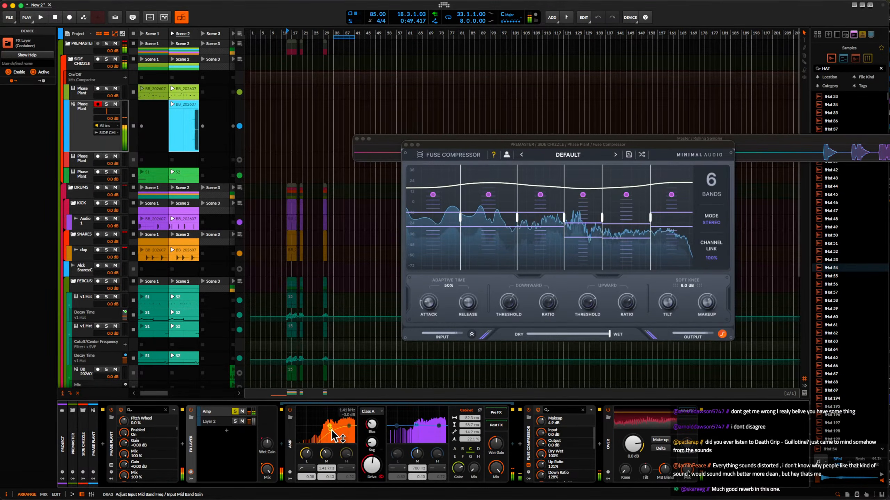
left_click_drag(333, 429, 334, 426)
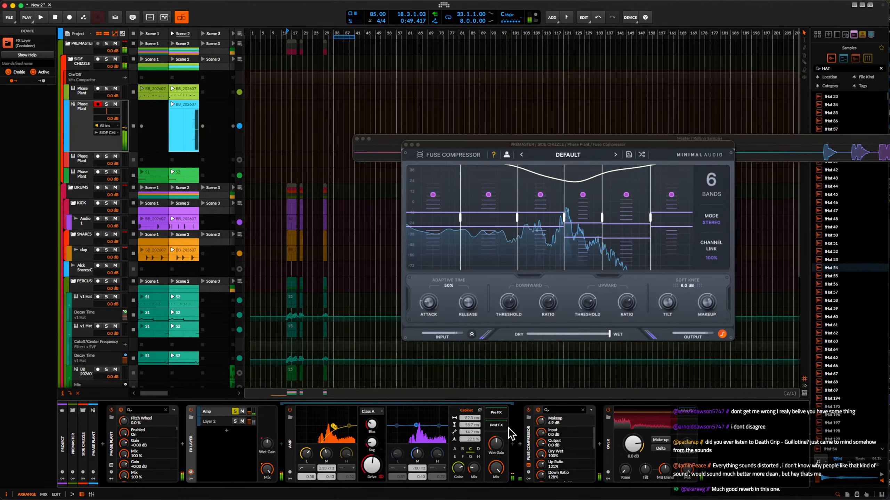
Insert the Kilohearts Faturator VST3 after Amp inside the Amp layer.
left_click(512, 445)
type("fatura")
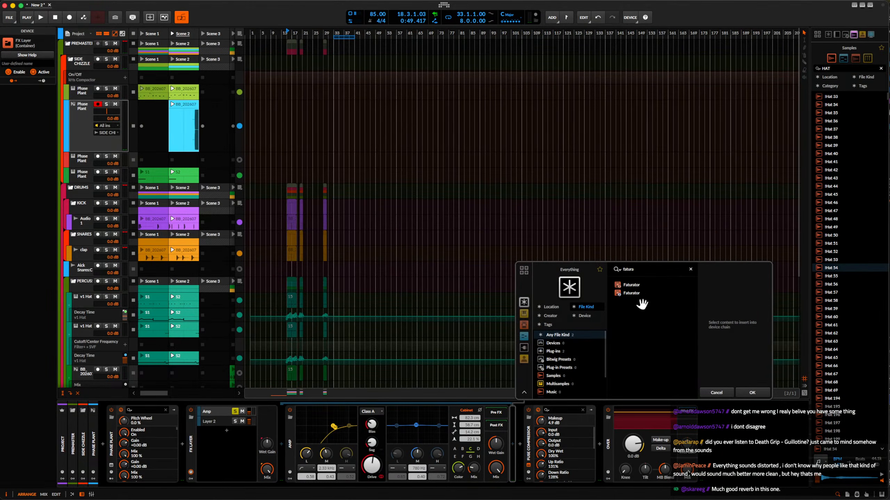
left_click(630, 294)
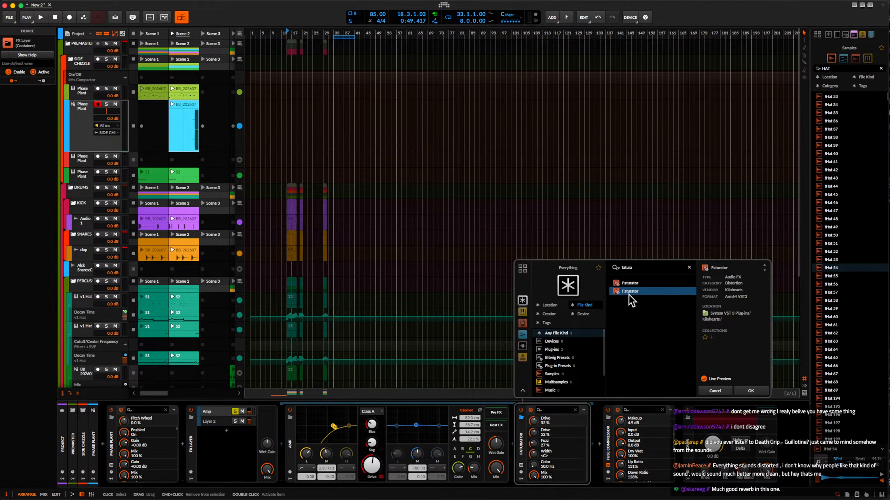
left_click(749, 391)
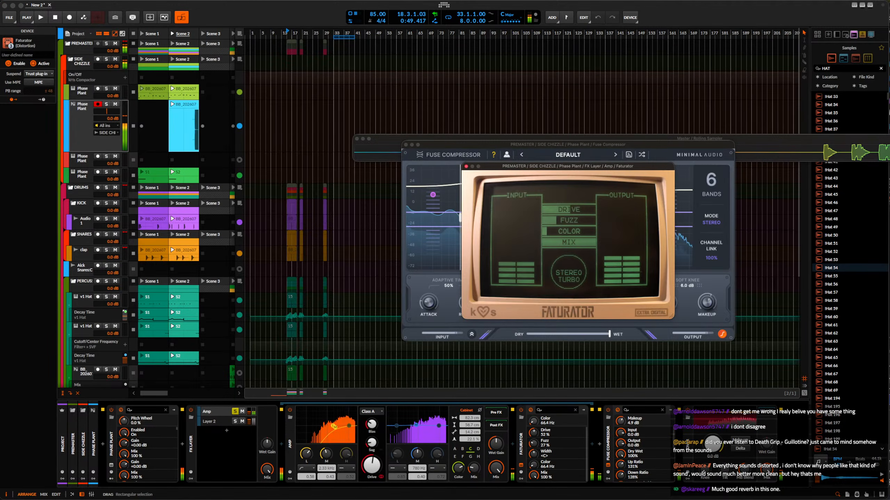
Set Faturator's color to 484 Hz, drive to 41% and mix to 22%, and close its window.
left_click_drag(558, 227, 559, 225)
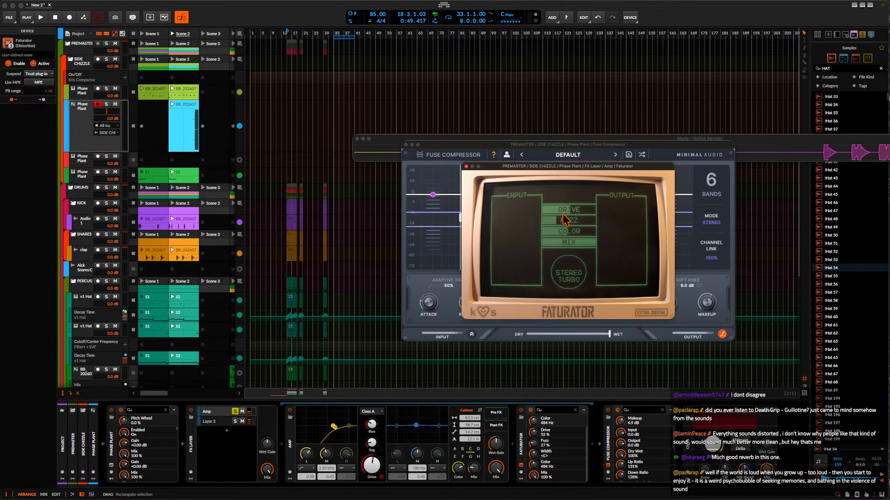
left_click_drag(574, 210, 568, 211)
left_click_drag(573, 242, 531, 242)
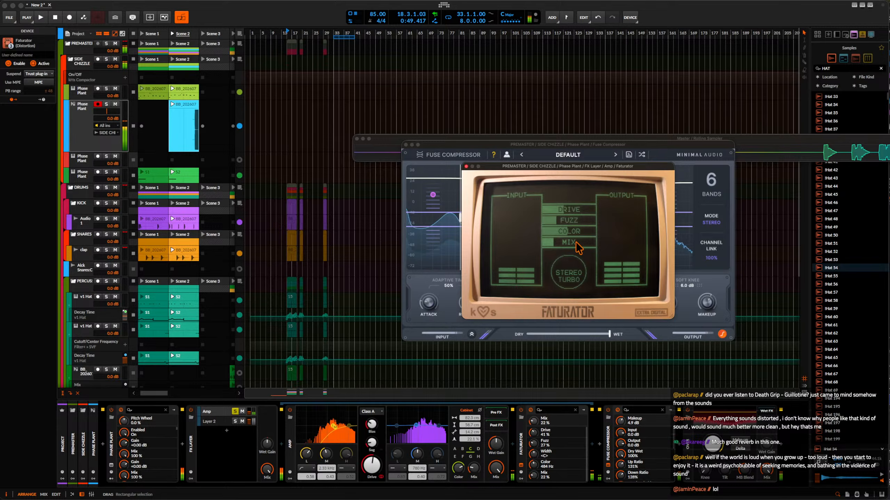
left_click(465, 166)
Unsolo the Amp layer, close the Fuse Compressor window and lower the Amp layer's volume.
left_click(236, 411)
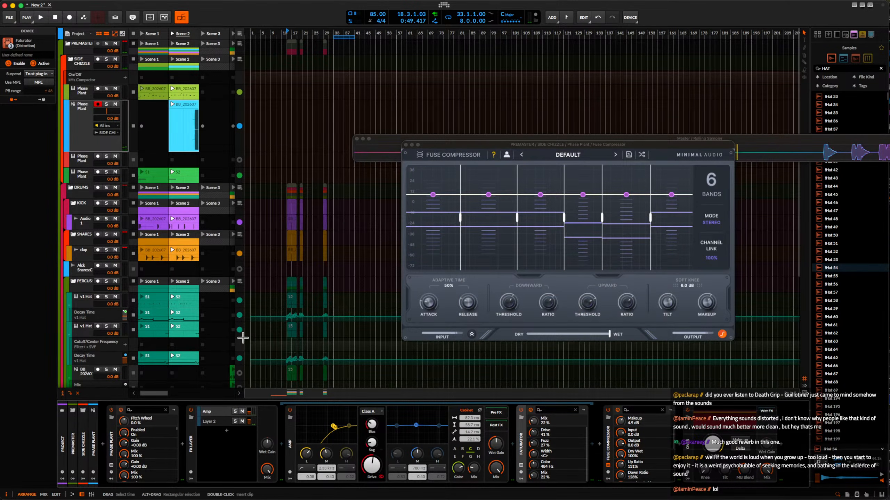
left_click(406, 145)
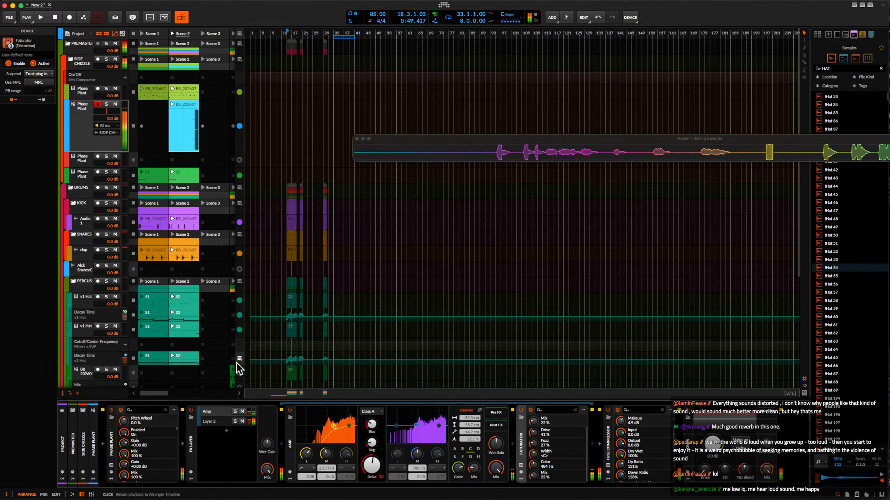
left_click_drag(249, 411, 249, 419)
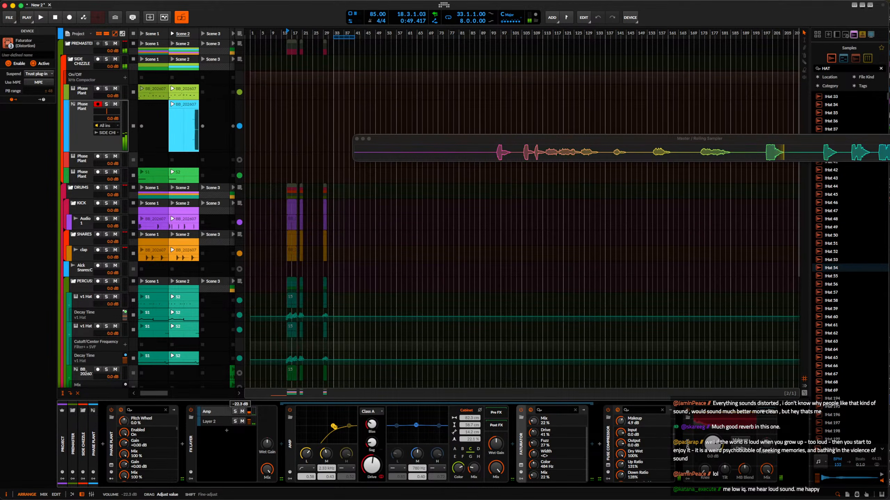
Insert Pro-Q 4 between the FX Layer and the Fuse Compressor.
left_click(599, 444)
type("pro")
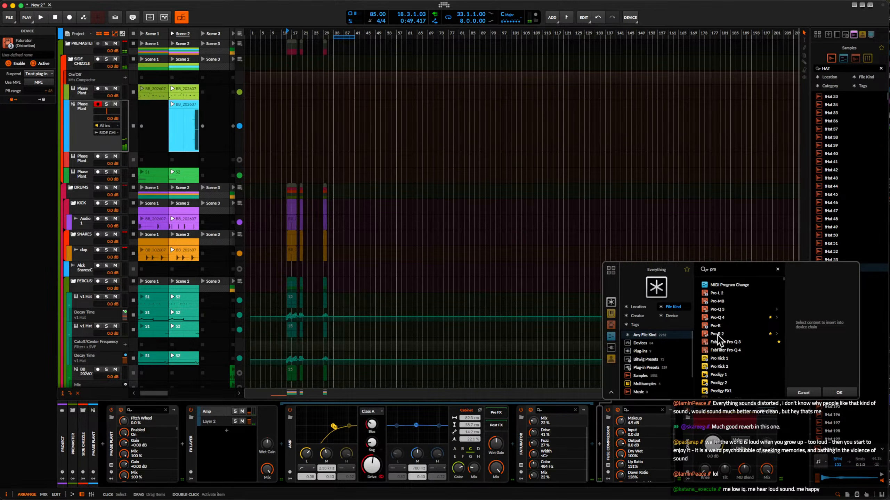
left_click(716, 317)
left_click(837, 390)
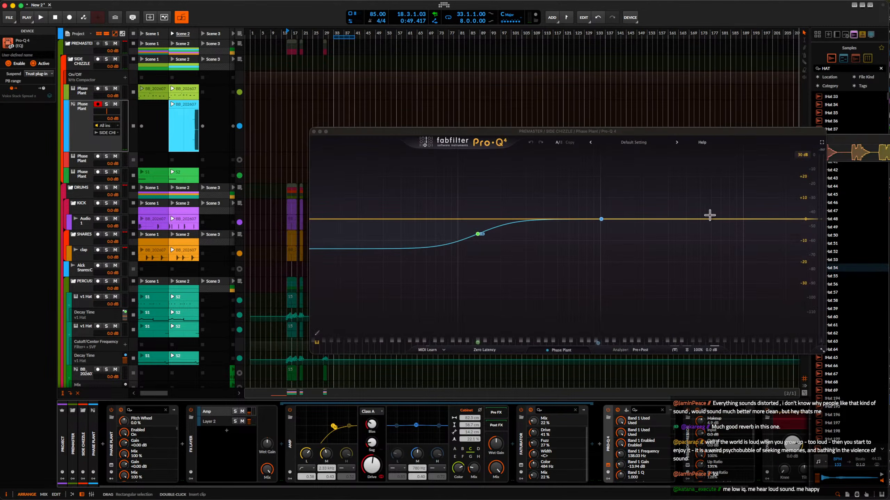
Cut about 12.7 dB near 1010 Hz and add a cut of about 20 dB at 84.4 Hz in Pro-Q 4.
left_click_drag(601, 219, 601, 247)
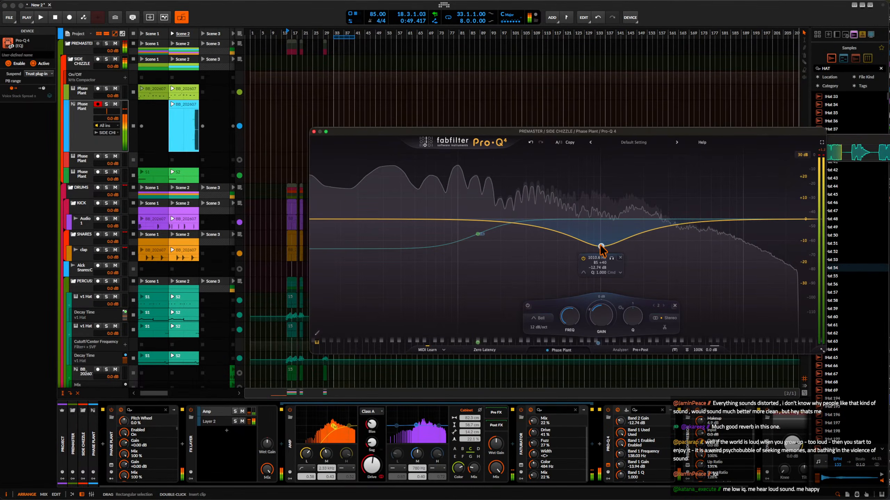
left_click_drag(449, 220, 451, 262)
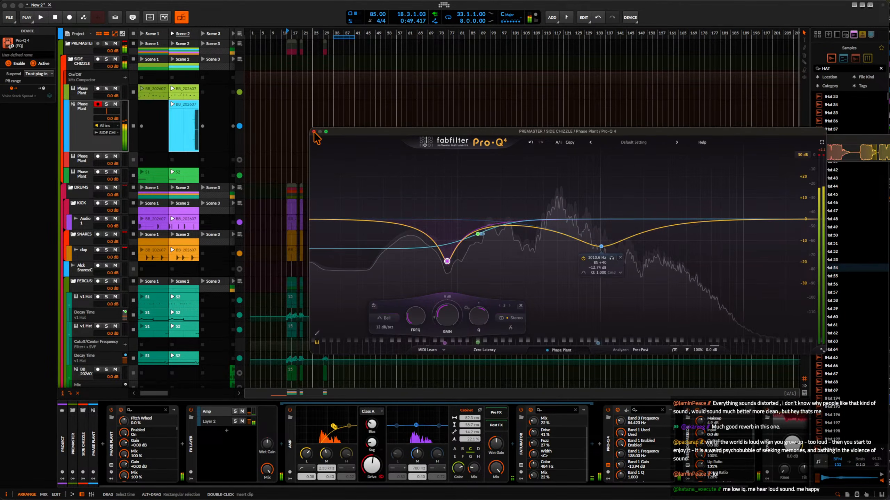
left_click(314, 131)
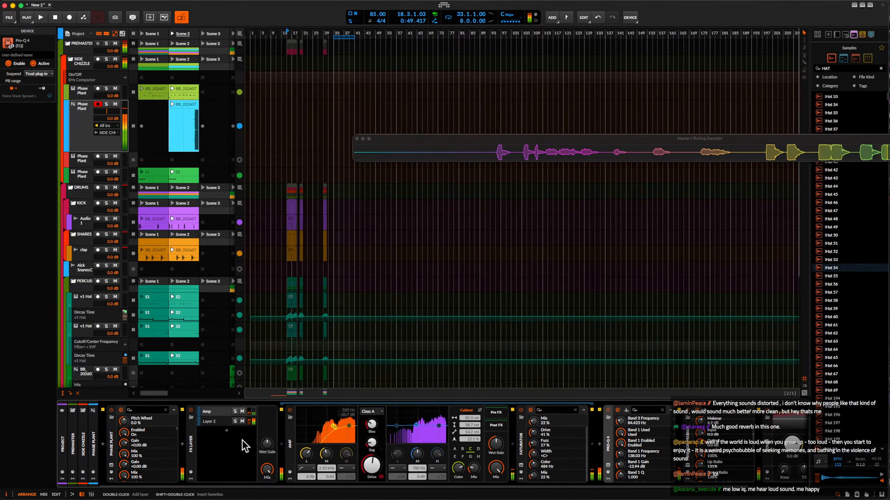
Collapse the FX Layer and, while Scene 2 plays, enable Over's Make-up and lower its level to about -1.5 dB.
left_click(190, 442)
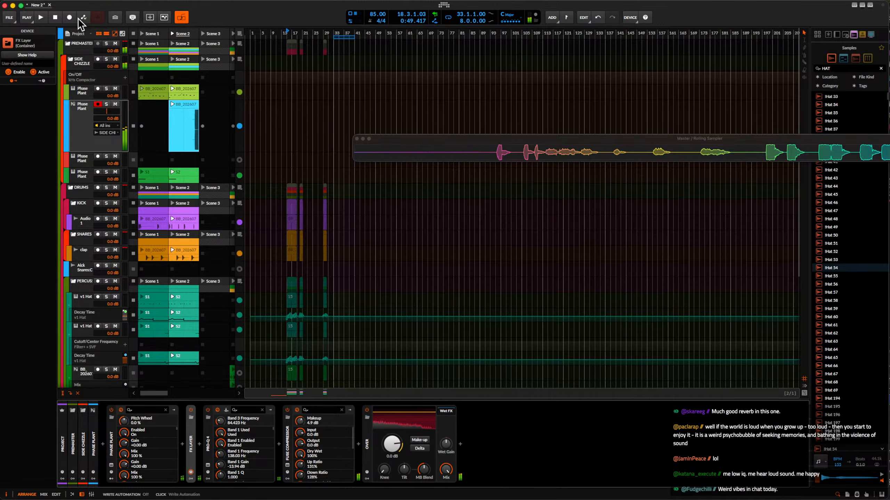
left_click(172, 34)
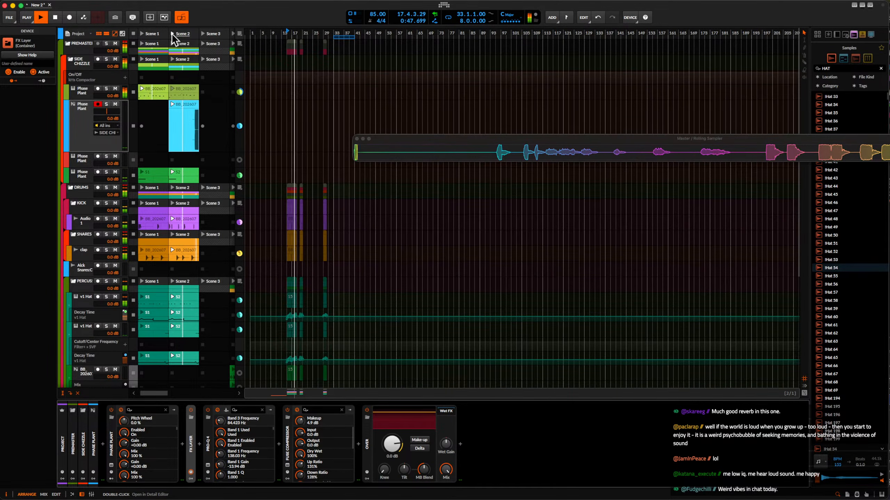
left_click(418, 440)
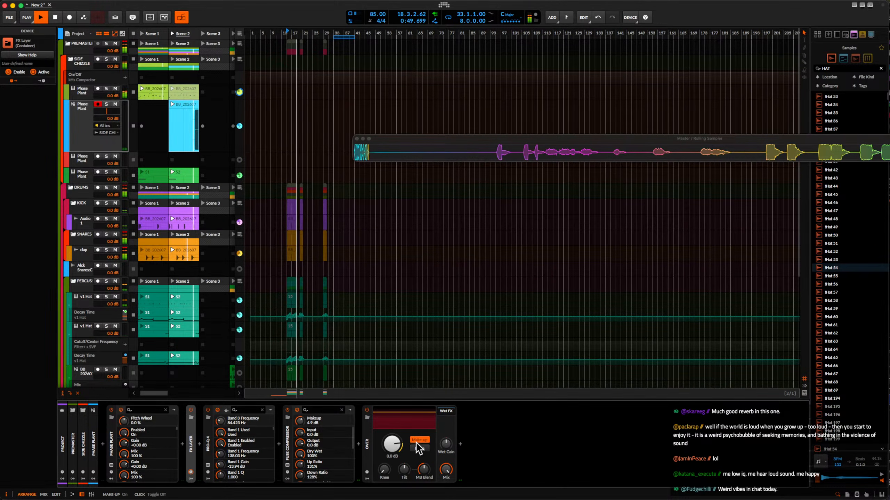
left_click_drag(395, 444, 395, 459)
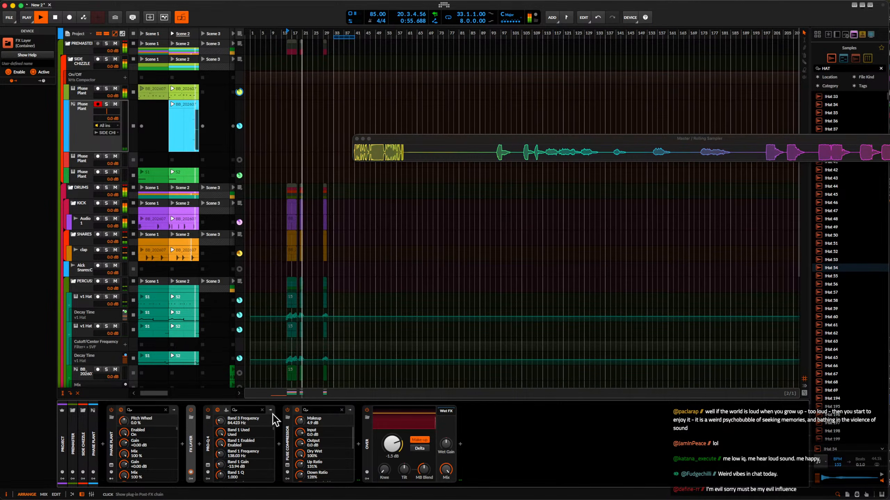
key("space")
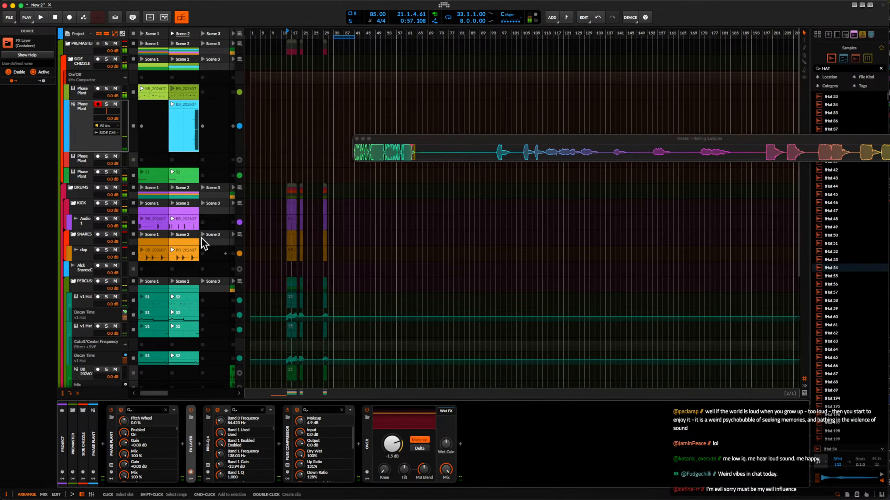
Set Pro-Q 4's low cut band to about 81.3 Hz and -8.13 dB, audition it and close the EQ window.
left_click(209, 466)
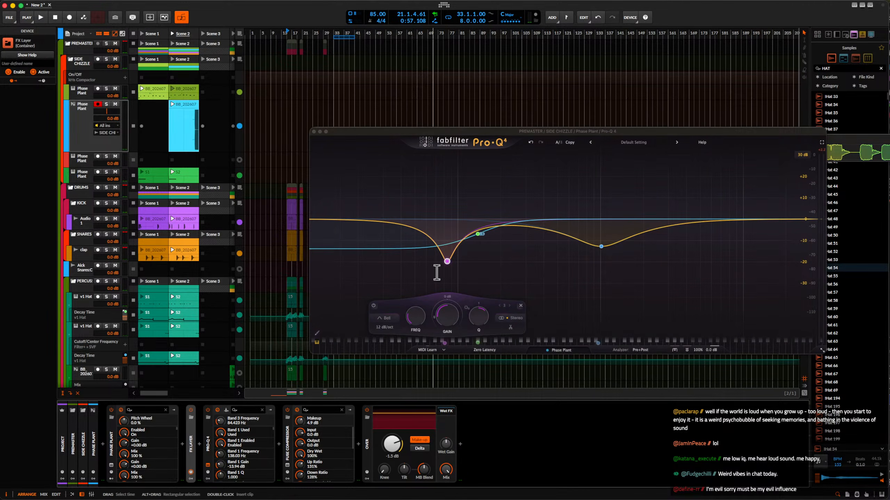
left_click_drag(444, 254, 435, 232)
key("space")
key("space")
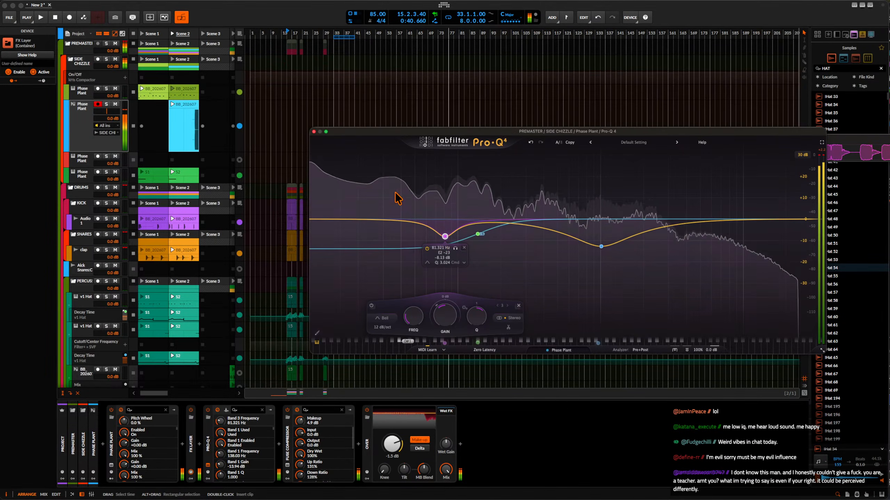
left_click(314, 132)
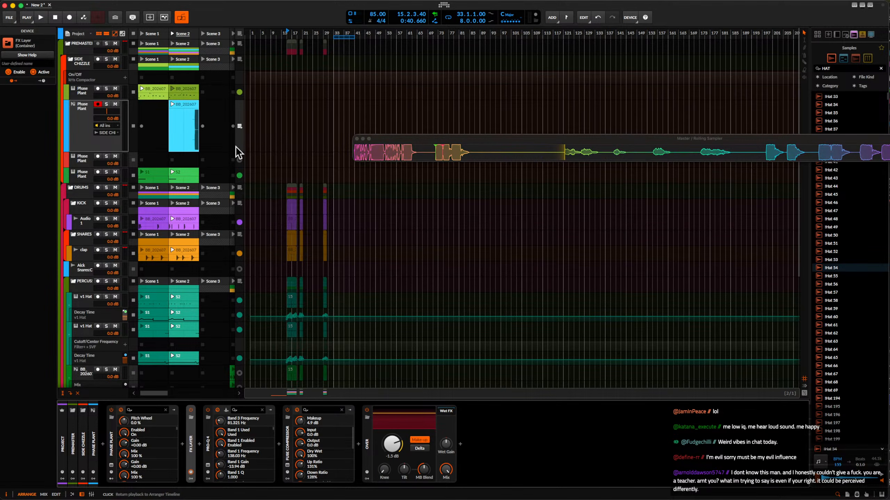
Select the Scene 2 clip on the armed Phase Plant track and briefly play the beat.
left_click(174, 128)
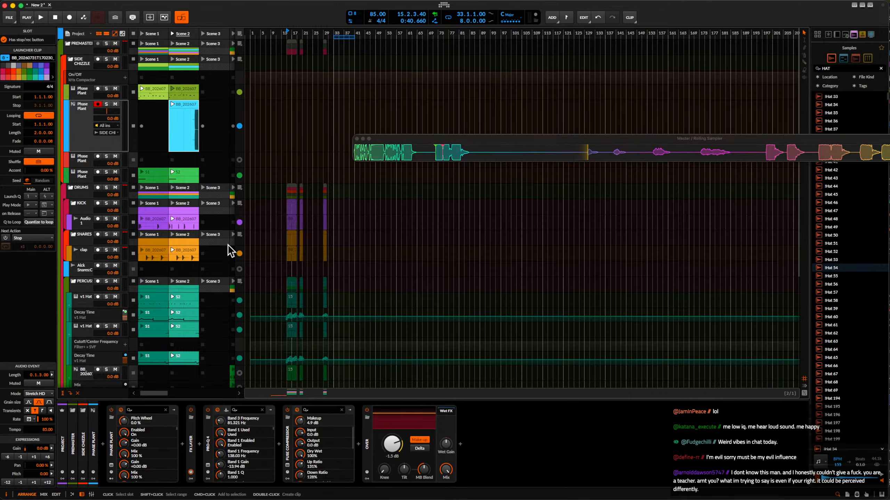
left_click(82, 113)
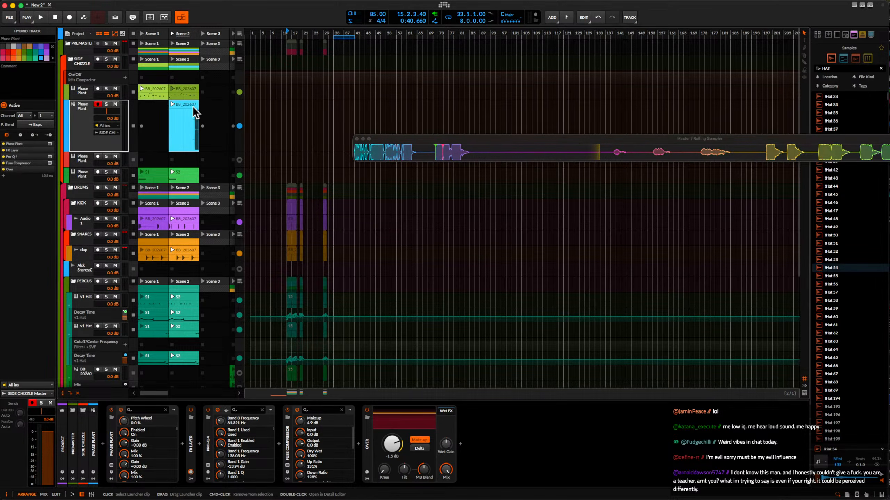
left_click(192, 108)
key("space")
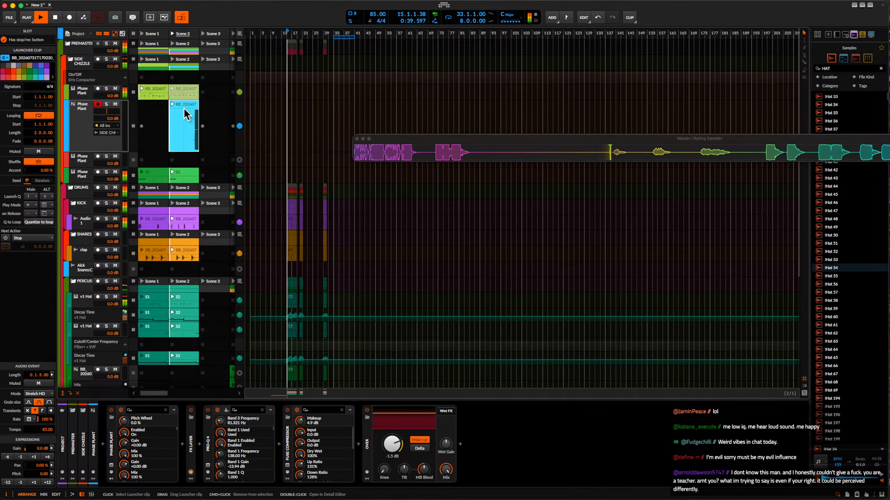
key("space")
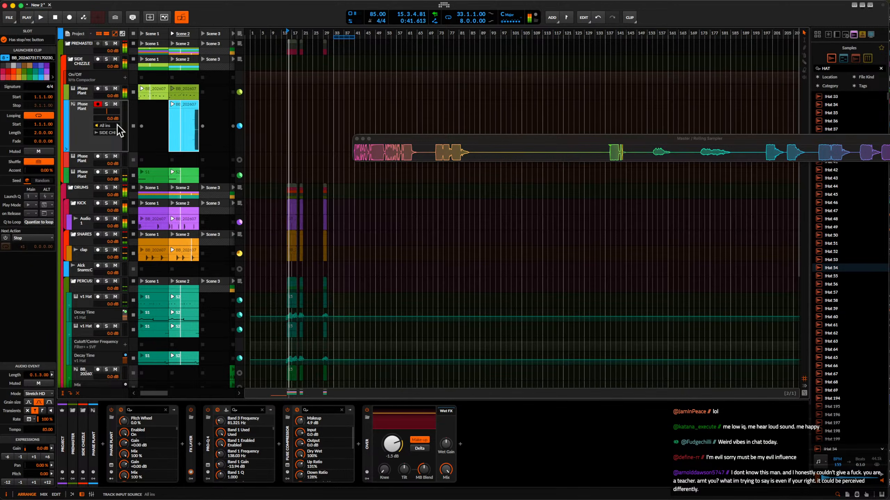
Add an instrument track below the armed Phase Plant track and load the v9 Crash instrument on it.
left_click(84, 121)
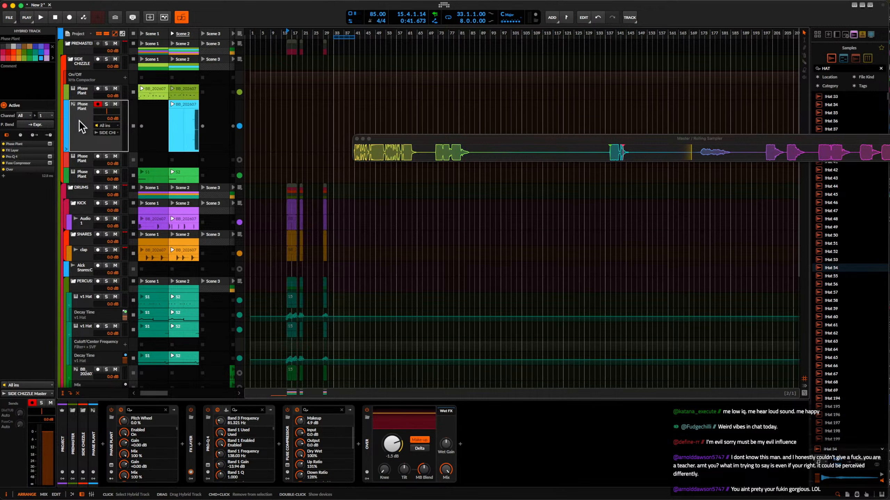
key("super+t")
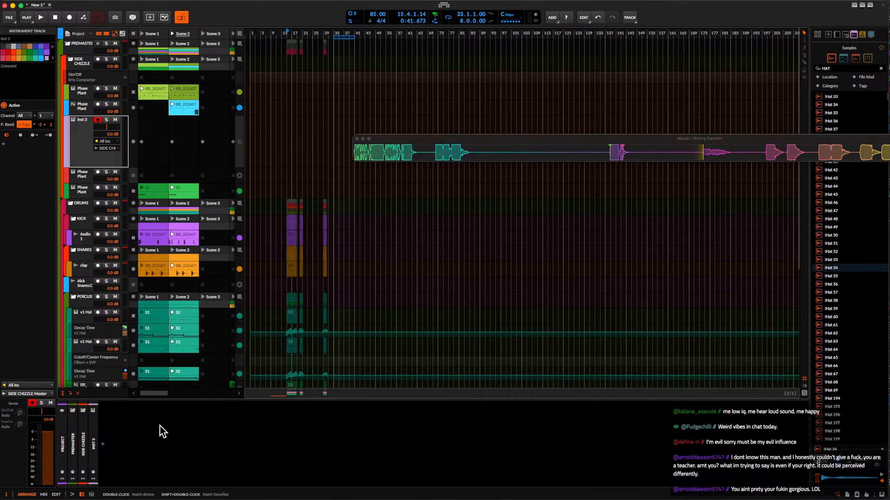
left_click(103, 444)
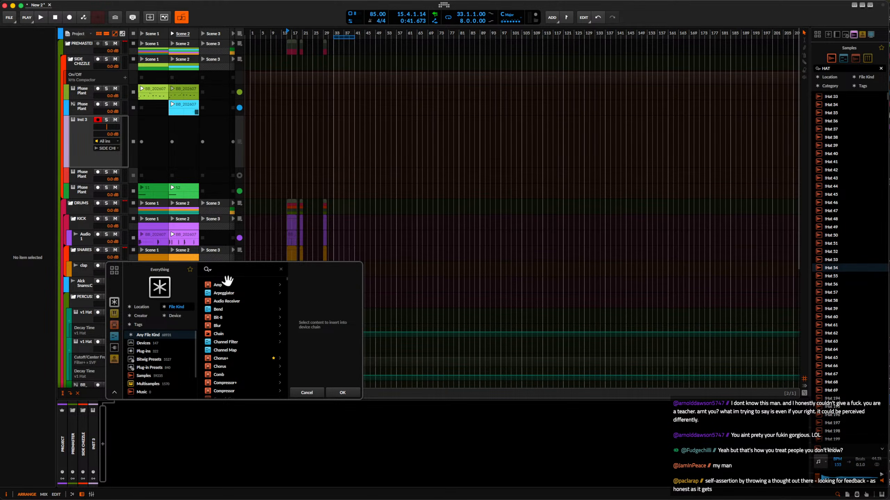
type("cras")
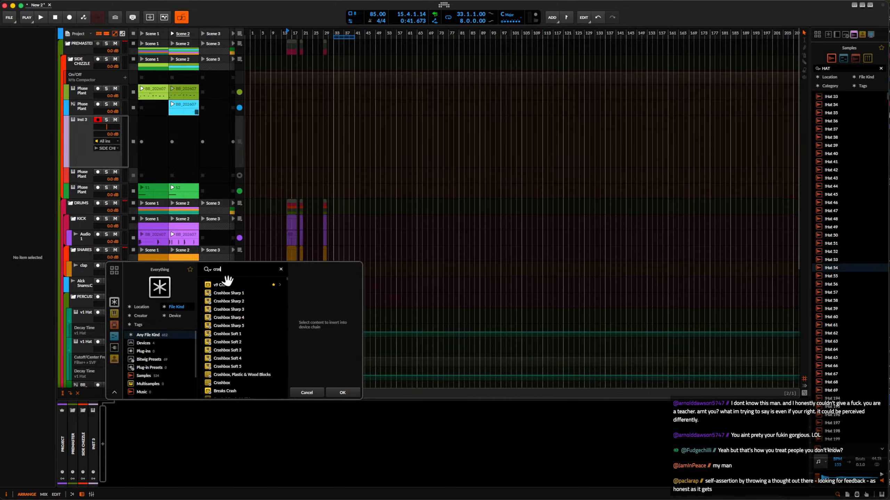
key("BackSpace")
key("BackSpace")
key("BackSpace")
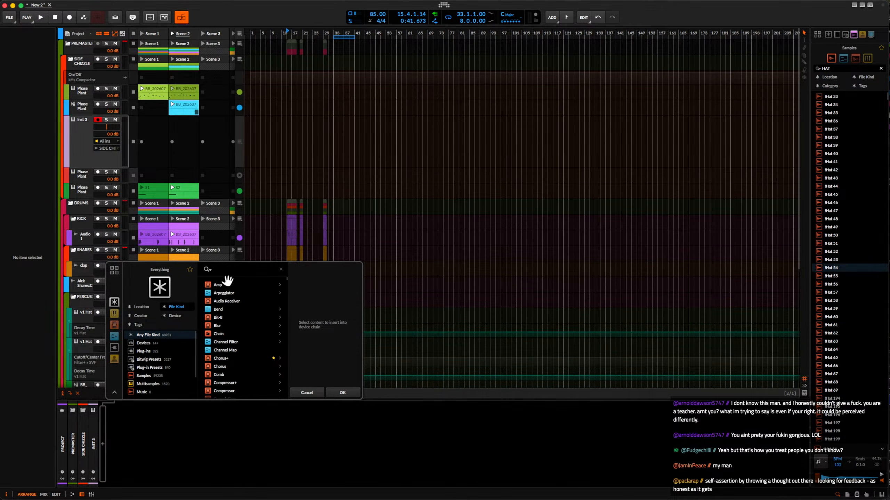
type("v9")
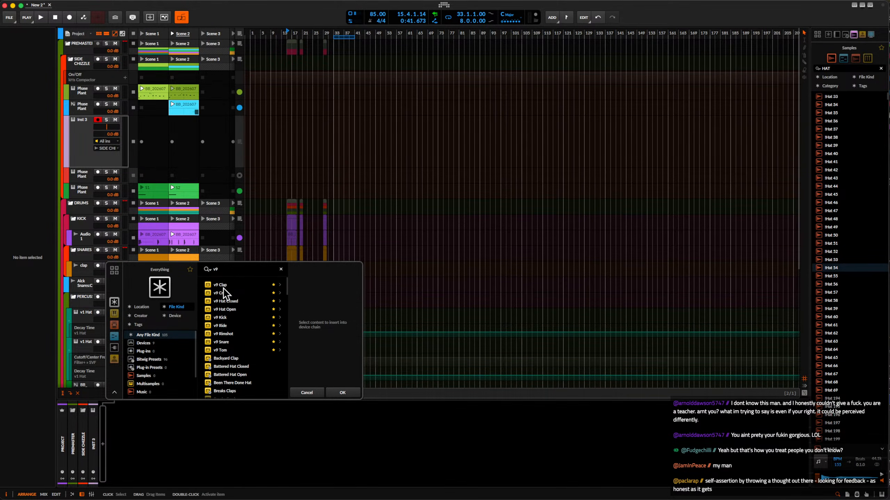
left_click(228, 293)
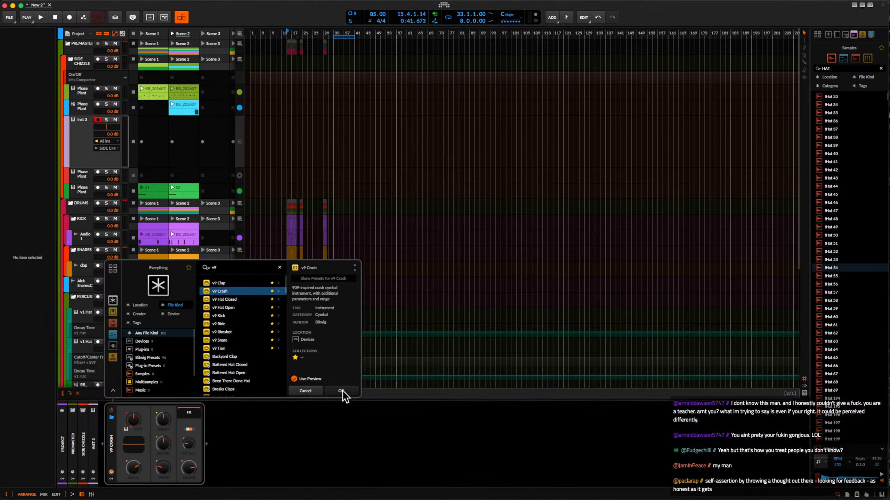
left_click(341, 391)
Shape the v9 Crash: set Impact to about 81.5 %, Stereo Width to about 132 % and Decay to about 542 ms, and adjust its tuning.
left_click(181, 130)
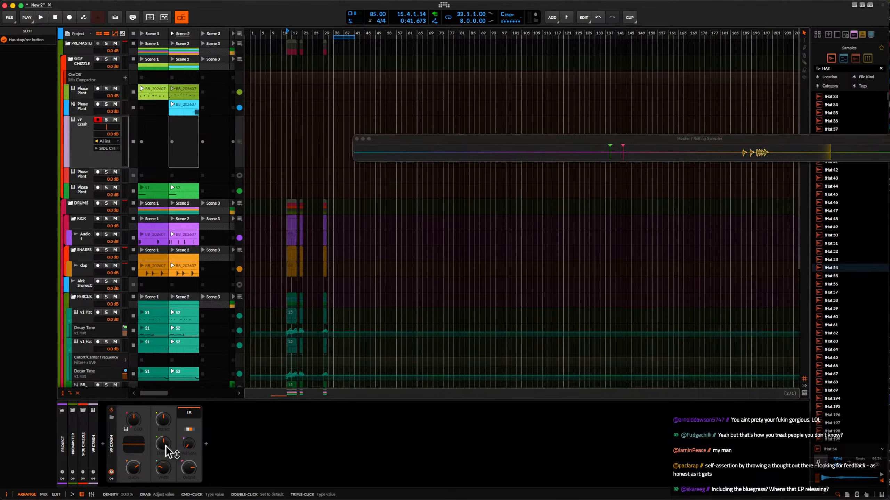
left_click_drag(166, 447, 167, 420)
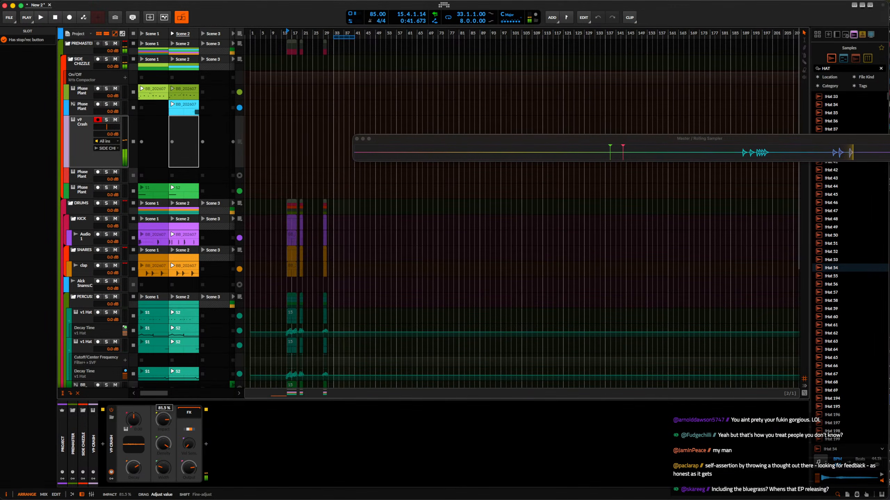
left_click_drag(163, 468, 163, 477)
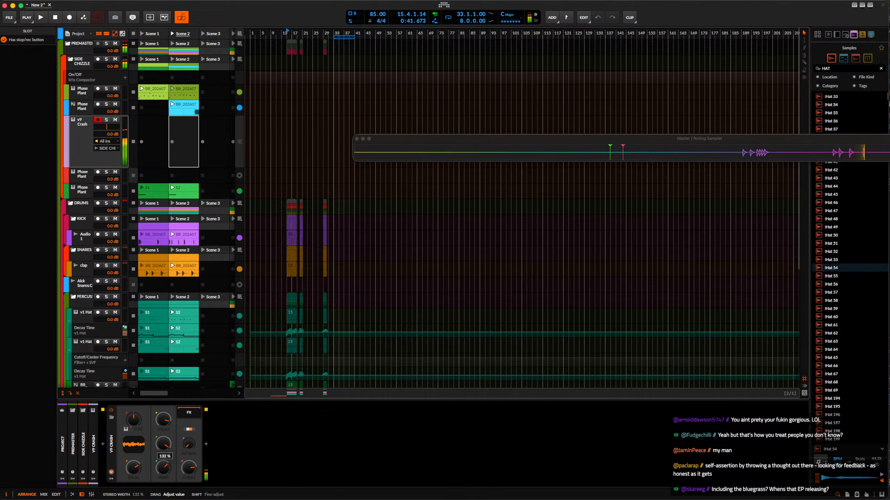
left_click_drag(134, 420, 134, 417)
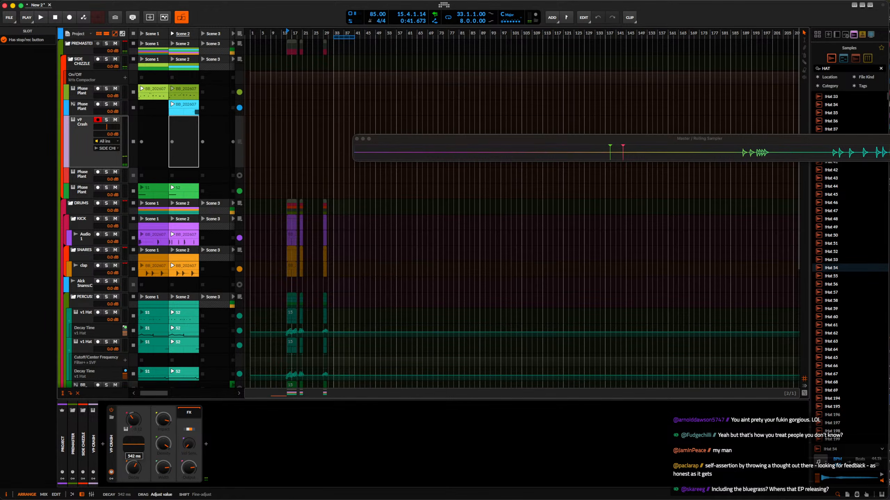
left_click_drag(134, 468, 133, 465)
Insert kHs Bitcrush after the v9 Crash with Mix at 100 % and Bits reduced to about 3.68.
left_click(205, 445)
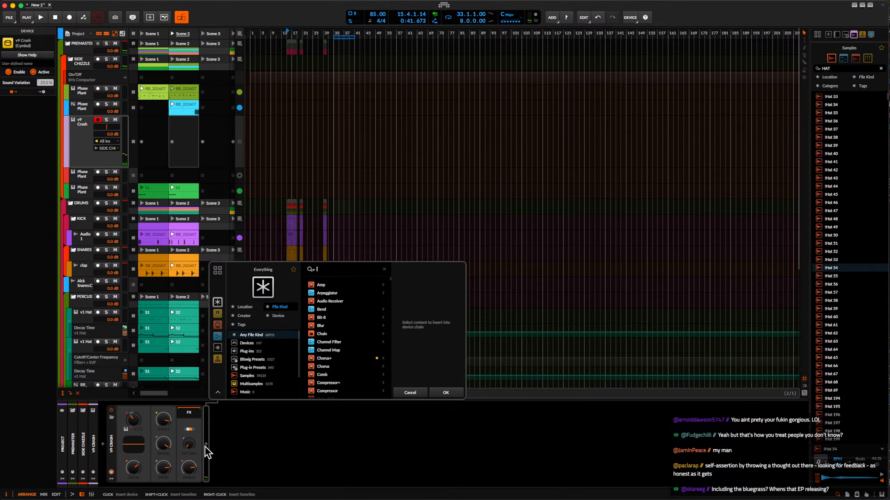
type("bit")
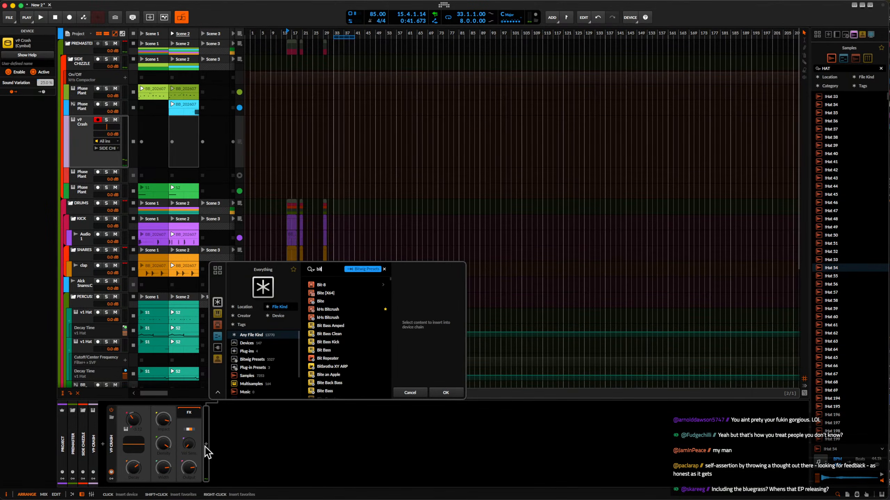
left_click(328, 309)
left_click(453, 392)
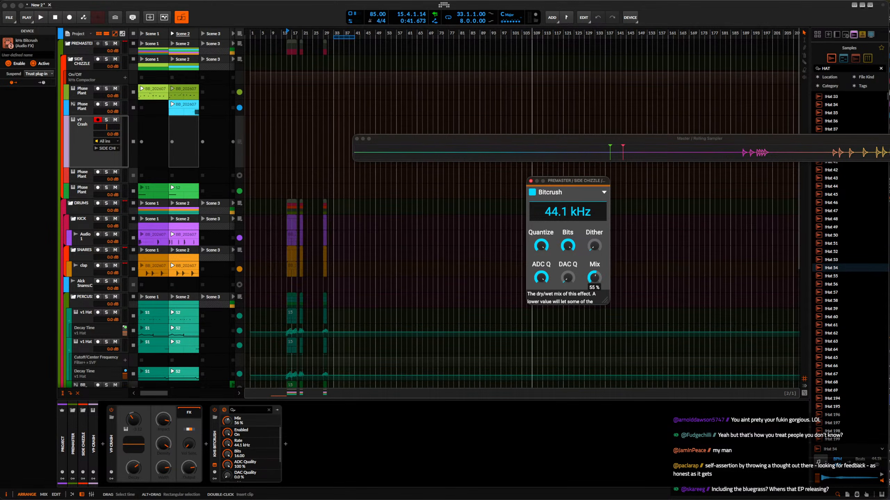
left_click_drag(594, 278, 594, 284)
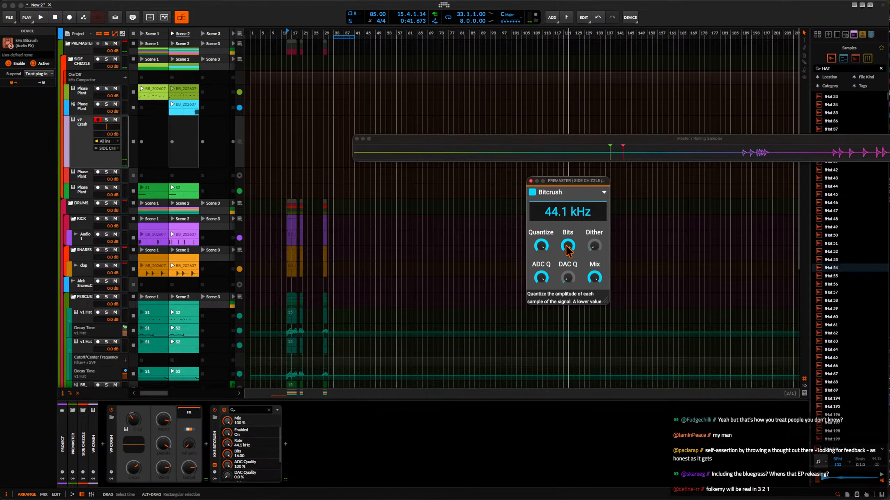
left_click_drag(568, 246, 567, 264)
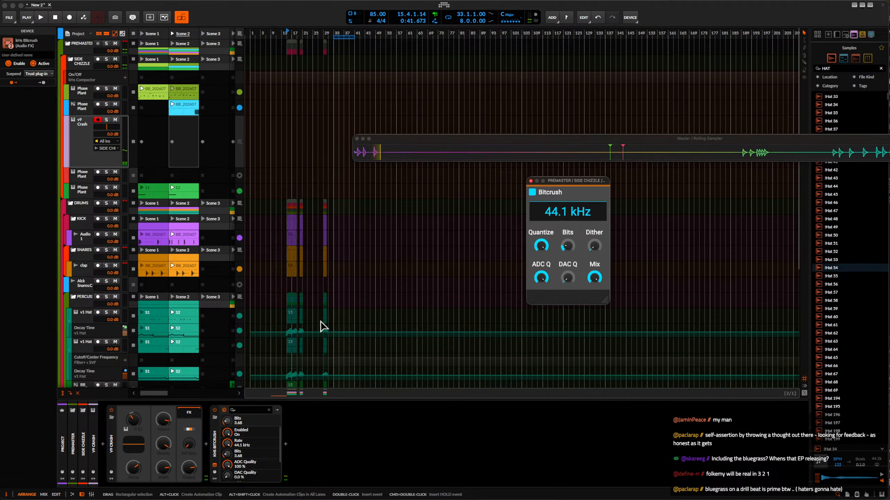
Insert kHs Ring Mod after the Bitcrush, duplicate it and lower the duplicate's frequency to 10 Hz.
left_click(285, 444)
type("ring")
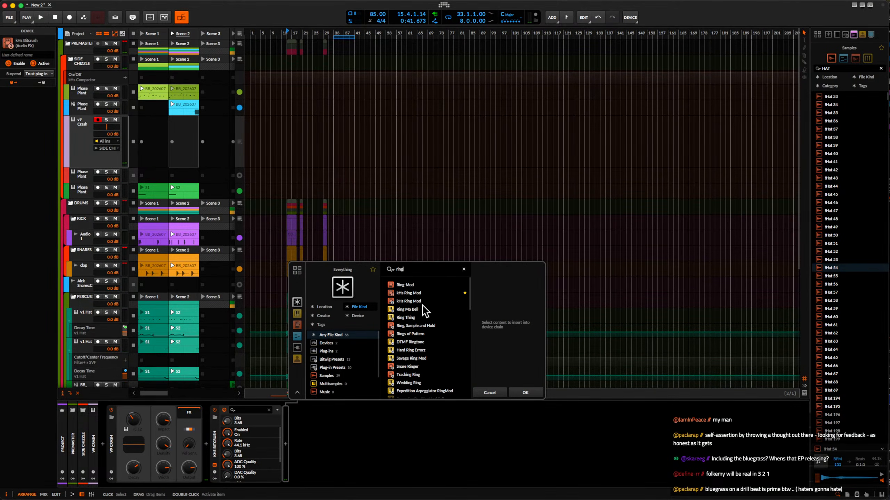
left_click(417, 301)
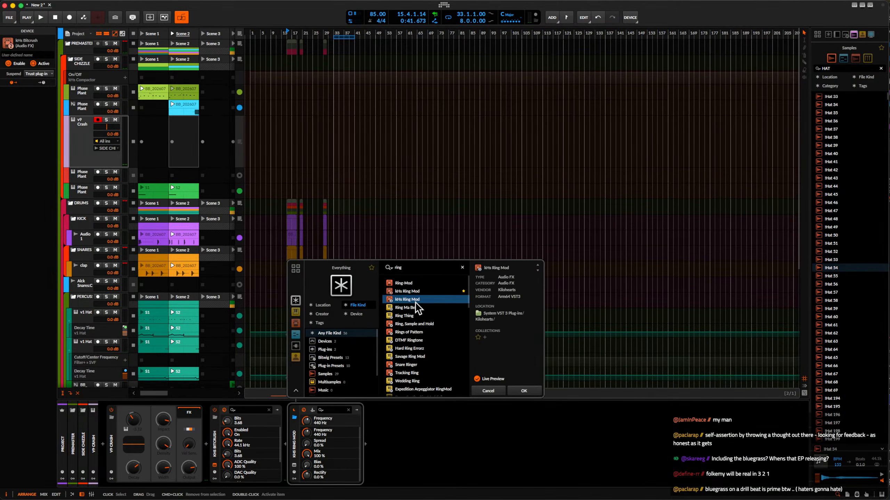
left_click(524, 391)
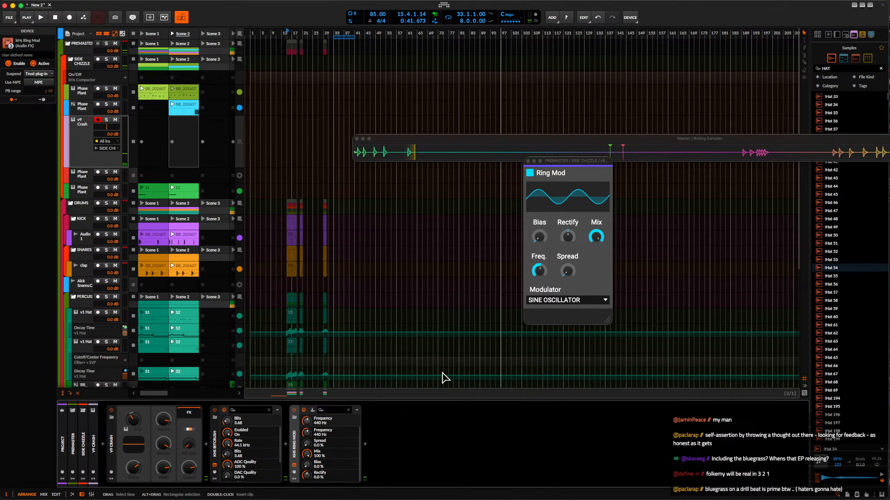
key("super+d")
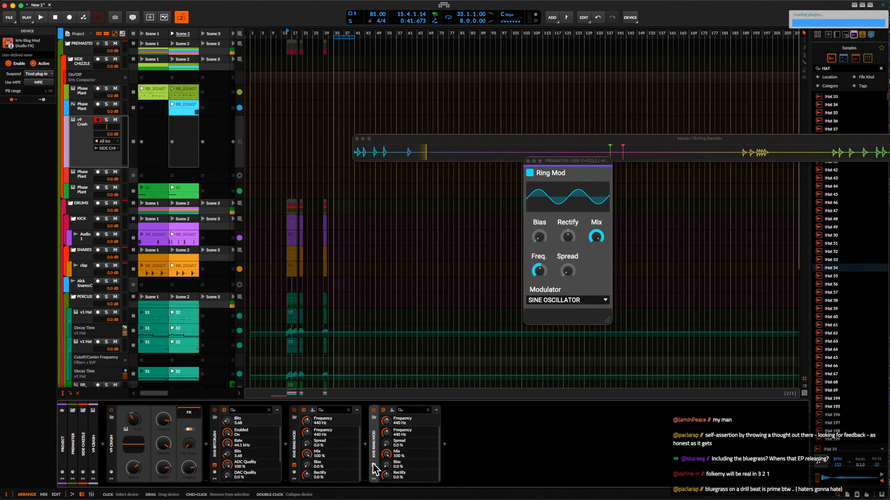
left_click_drag(539, 270, 539, 417)
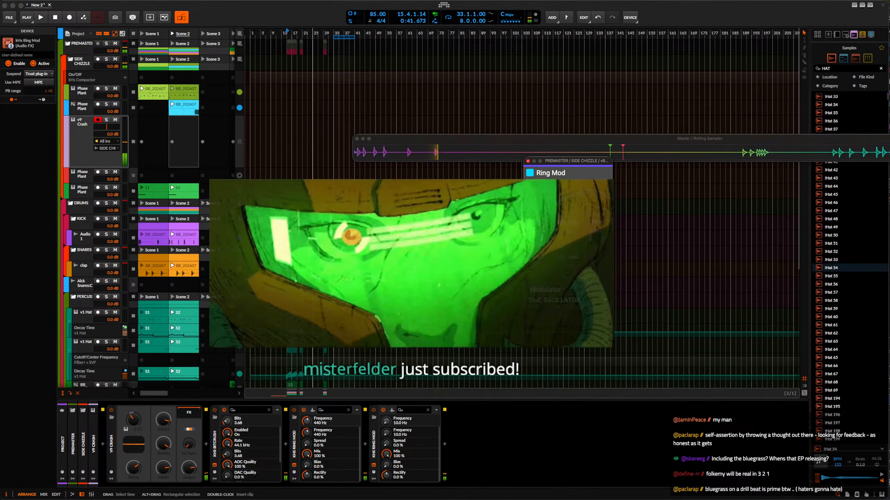
Create a two-bar v9 Crash clip in Scene 2 with a one-beat F0 note at its start and copy it to Scene 1.
double_click(181, 135)
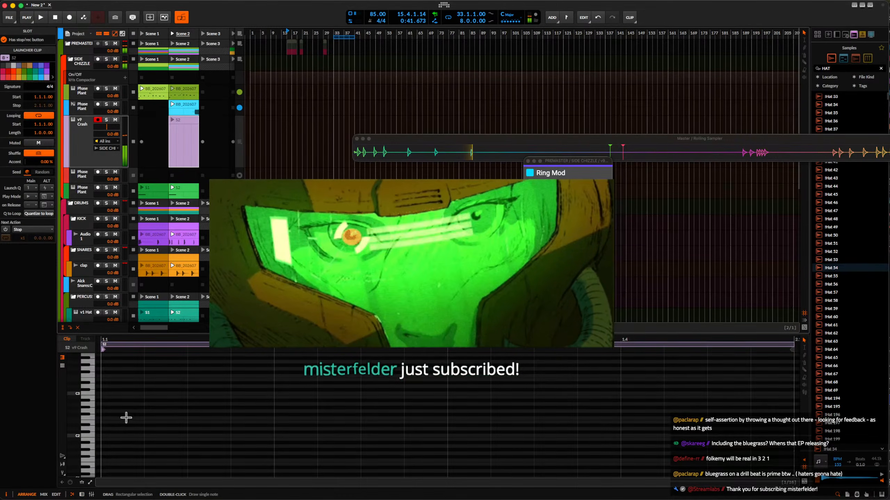
double_click(126, 416)
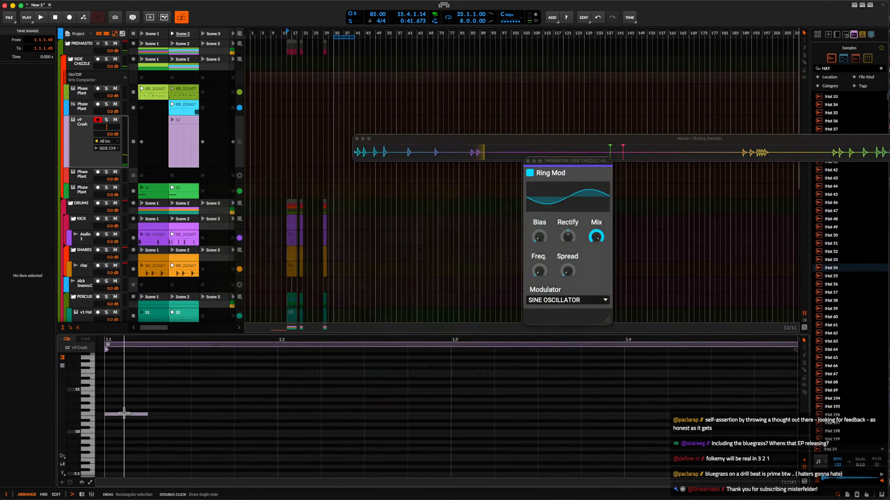
scroll(127, 420, "down", 2)
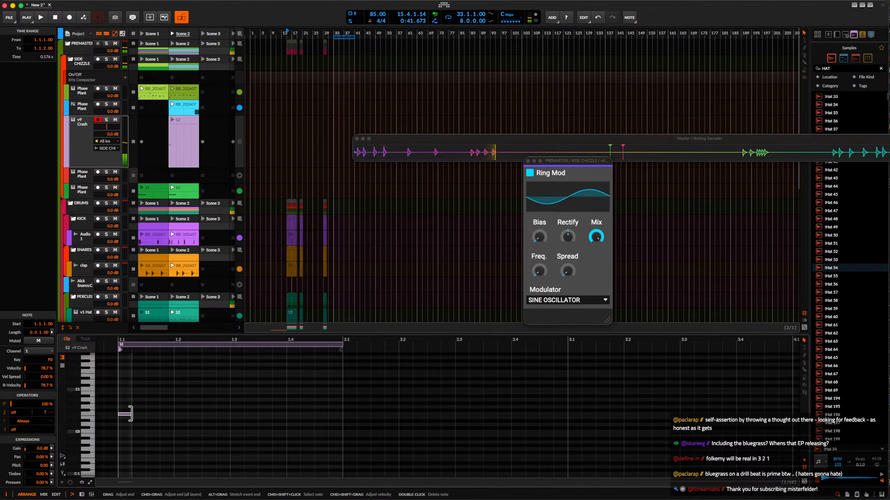
left_click_drag(132, 414, 174, 417)
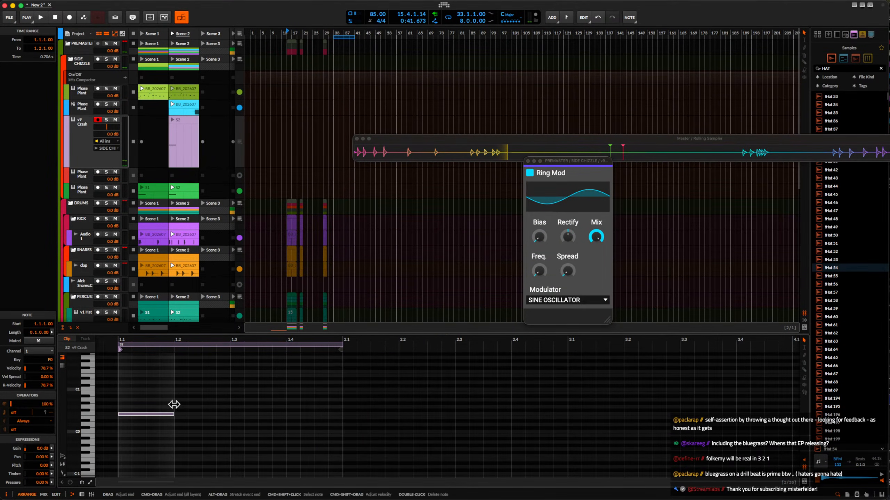
left_click_drag(342, 344, 558, 349)
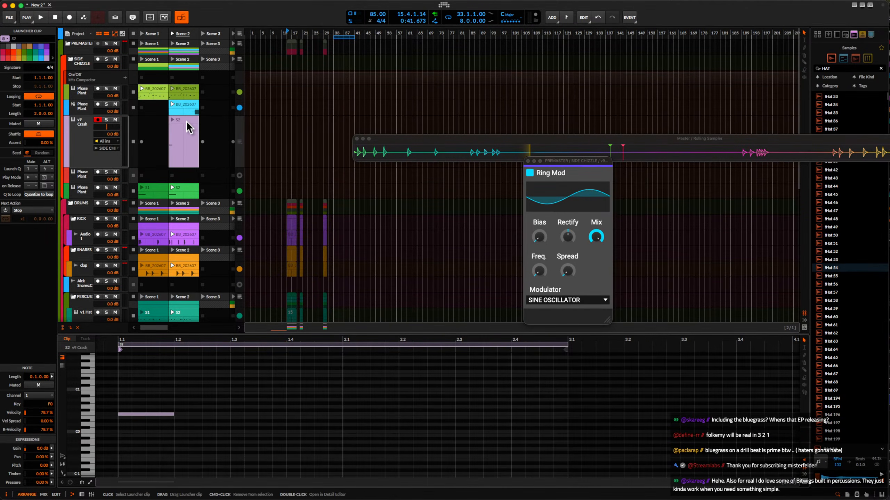
left_click_drag(189, 128, 158, 122)
While Scene 1 plays, add the Over distortion after the Ring Mods with Make-up on and its level at about -14.1 dB.
left_click(143, 33)
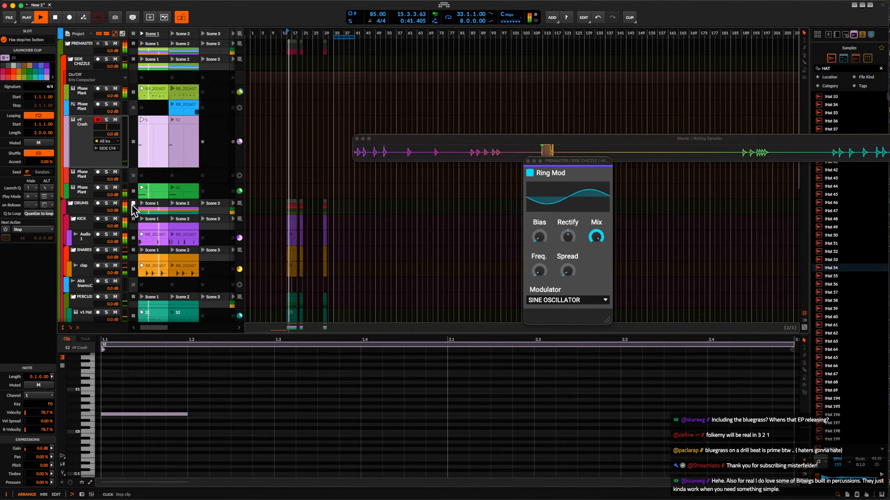
left_click(77, 140)
key("d")
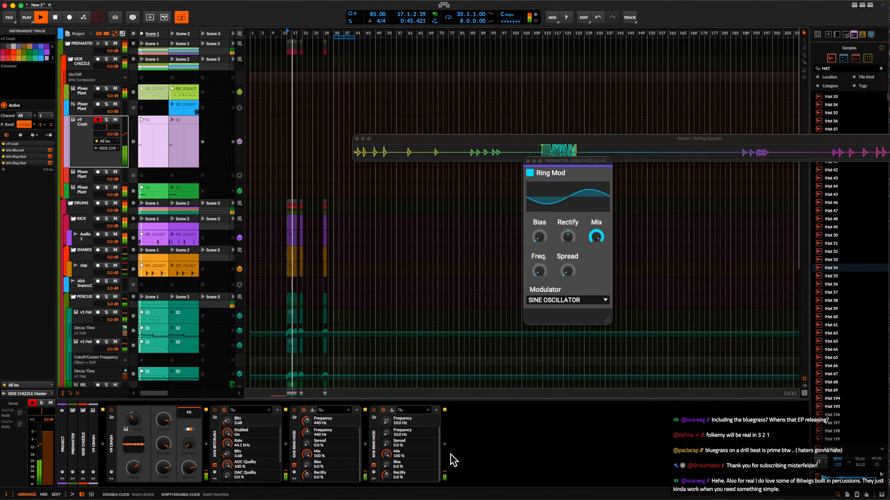
left_click(444, 445)
type("over")
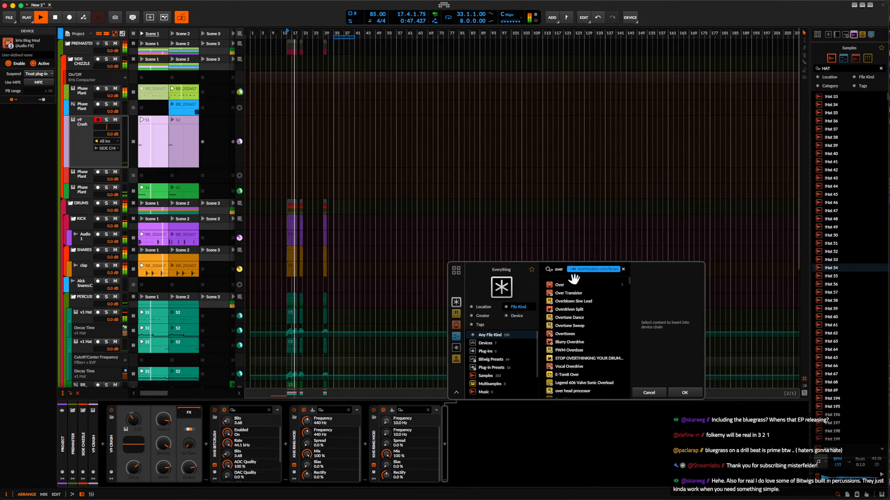
left_click(560, 285)
left_click(684, 392)
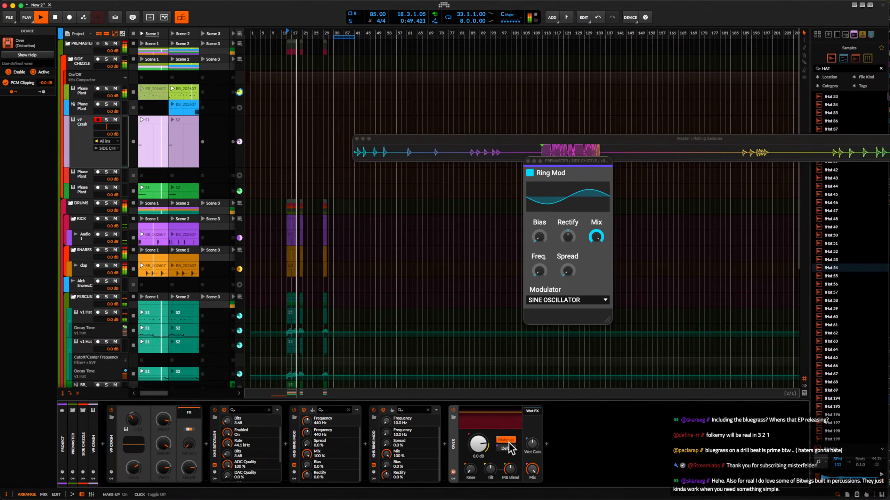
mouse_move(481, 443)
left_mouse_down()
mouse_move(481, 465)
mouse_move(481, 448)
left_mouse_up()
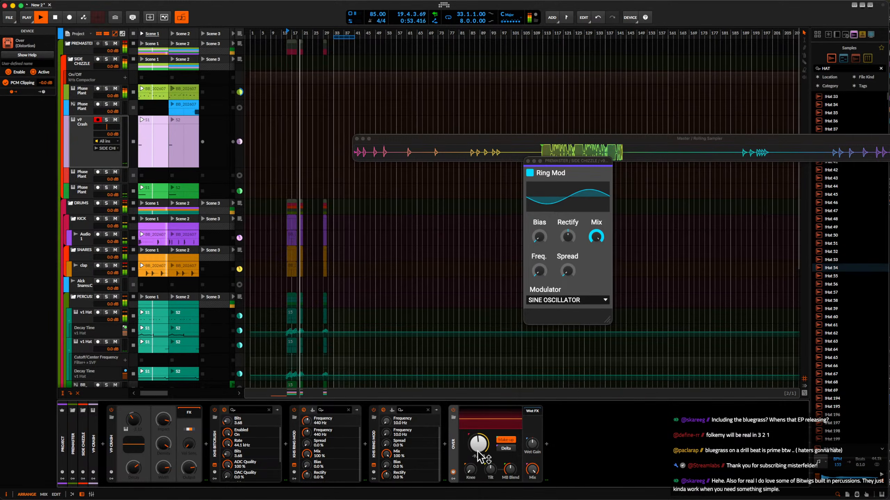
Wrap the second Ring Mod in an FX Layer, add an empty parallel layer, close the Rolling Sampler window and stop playback.
left_click(373, 444)
key("super+g")
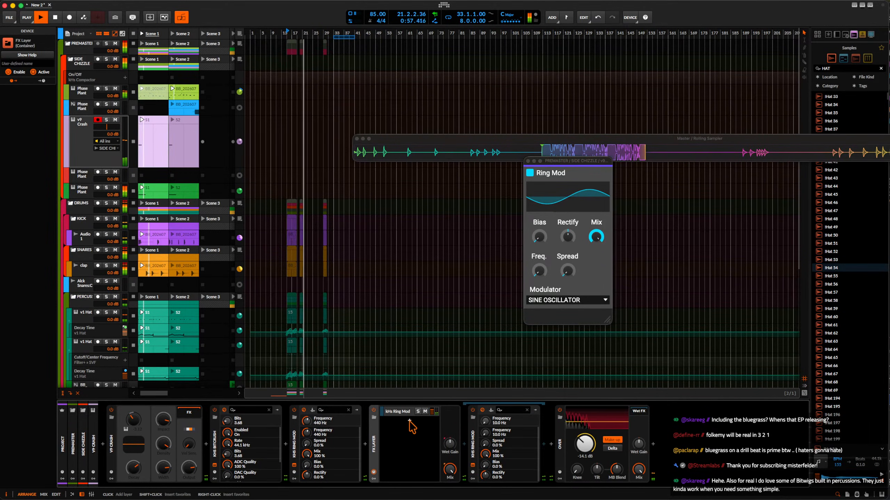
left_click(409, 421)
left_click(670, 402)
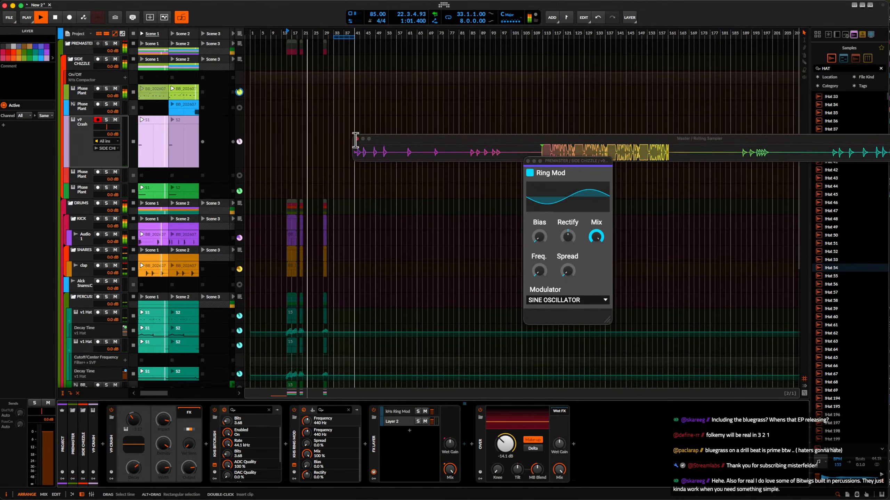
left_click(357, 139)
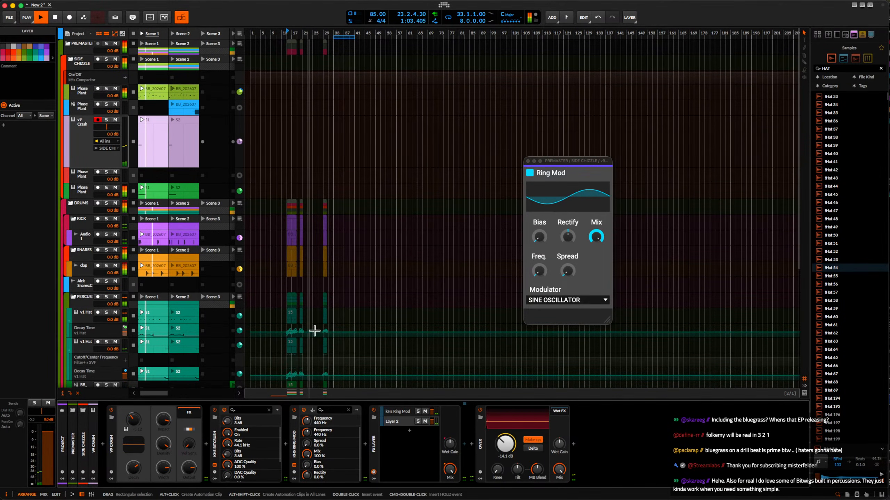
key("space")
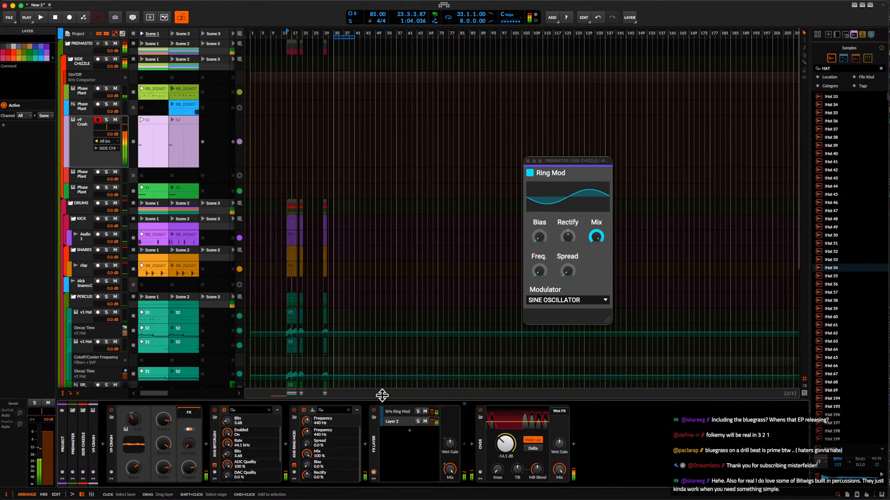
Start playback and add a new audio track directly below the v9 Crash track in SIDE CHIZZLE.
key("space")
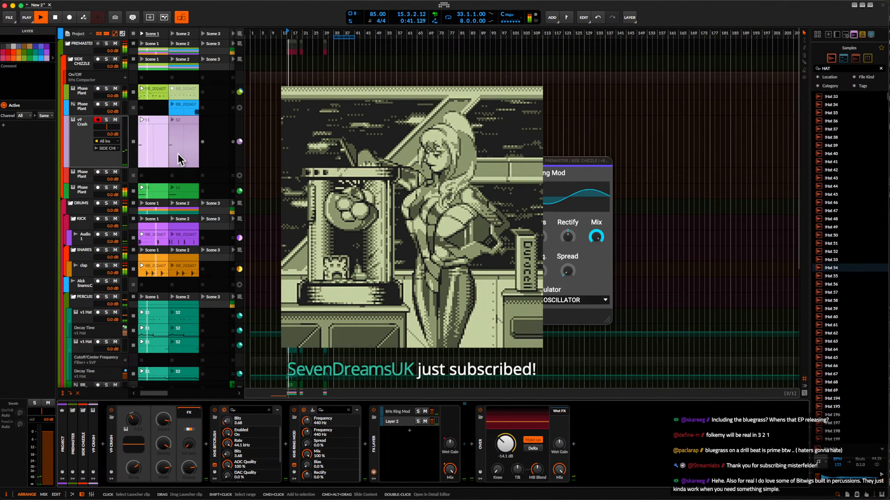
left_click(76, 149)
key("super+shift+t")
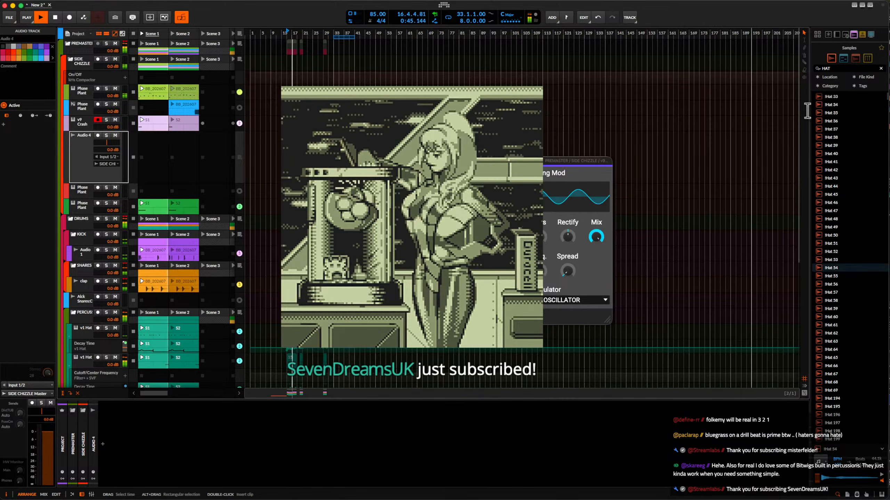
Search the samples for "crash", audition several and place Crash 16 Dixieland 03 in the new audio track's Scene 1 slot.
left_click(837, 68)
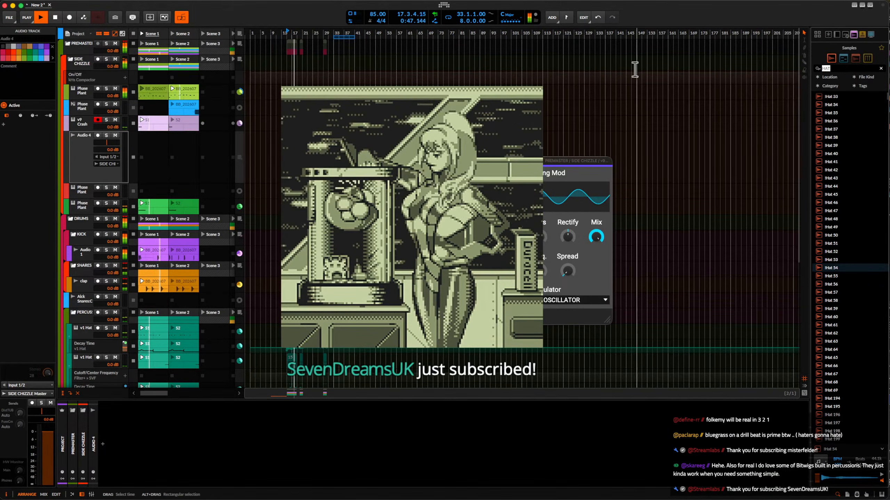
type("crash")
left_click(851, 227)
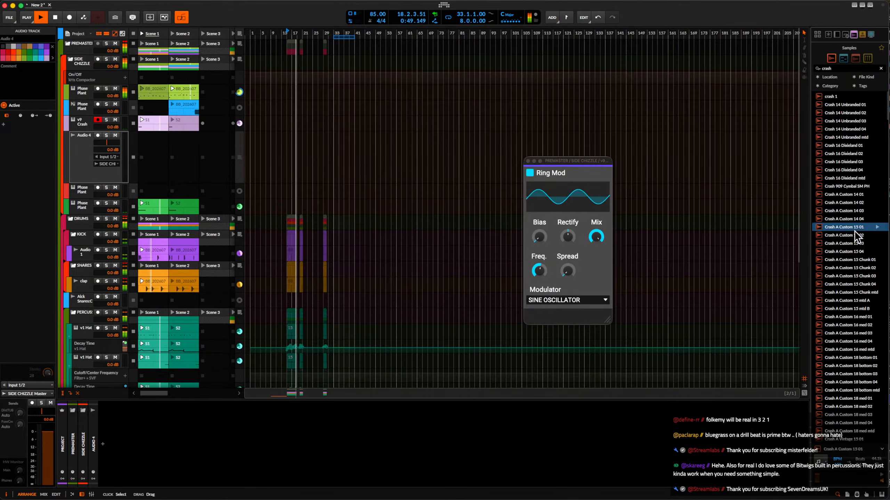
key("space")
left_click(852, 202)
left_click(848, 195)
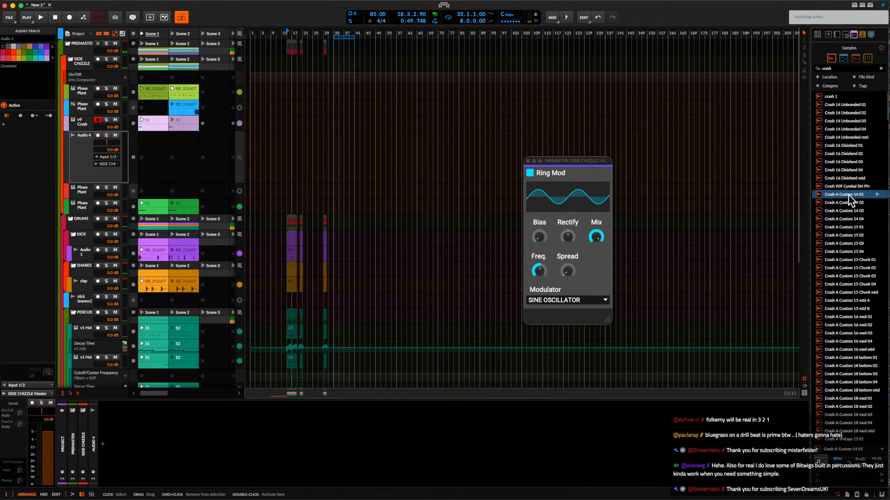
left_click(844, 178)
left_click(843, 162)
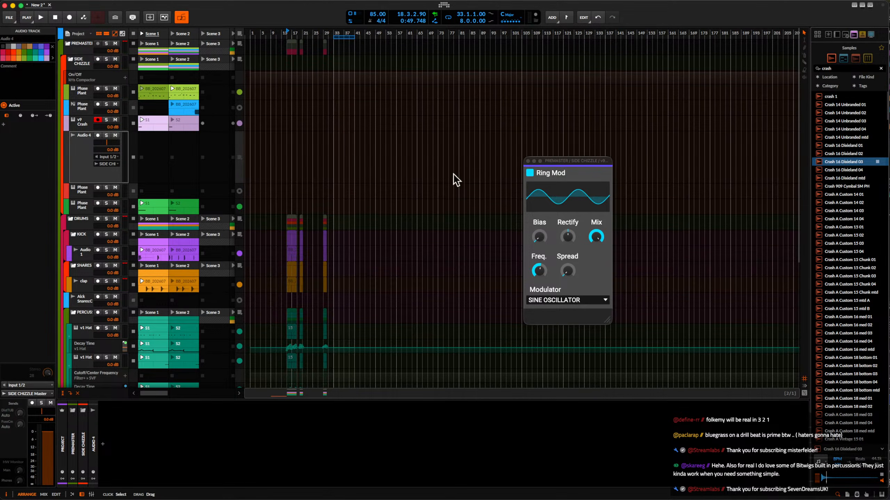
left_click_drag(453, 174, 147, 160)
Open the Crash 16 Dixieland 03 clip for detail editing and time-stretch its audio event down to one bar.
double_click(153, 174)
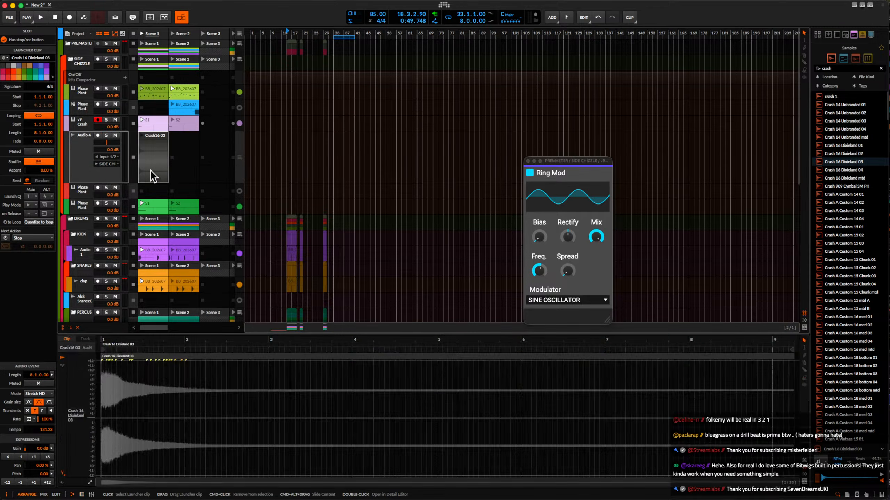
left_click(112, 360)
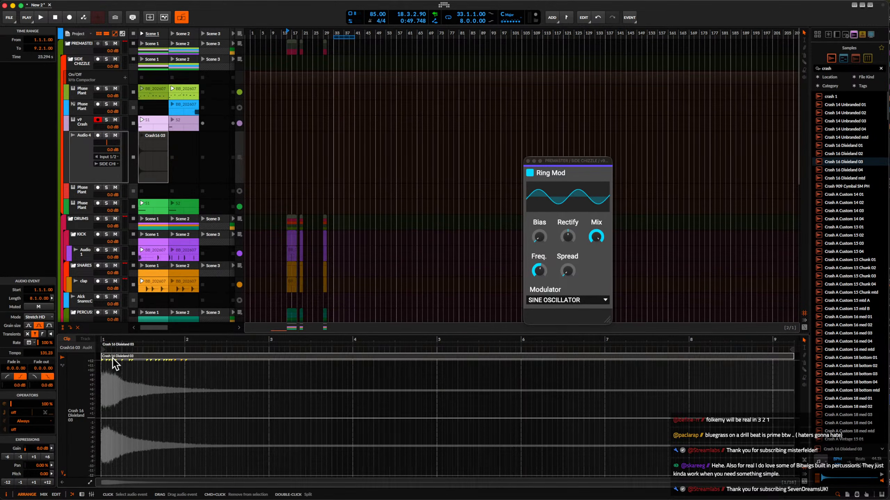
left_click_drag(113, 359, 168, 354)
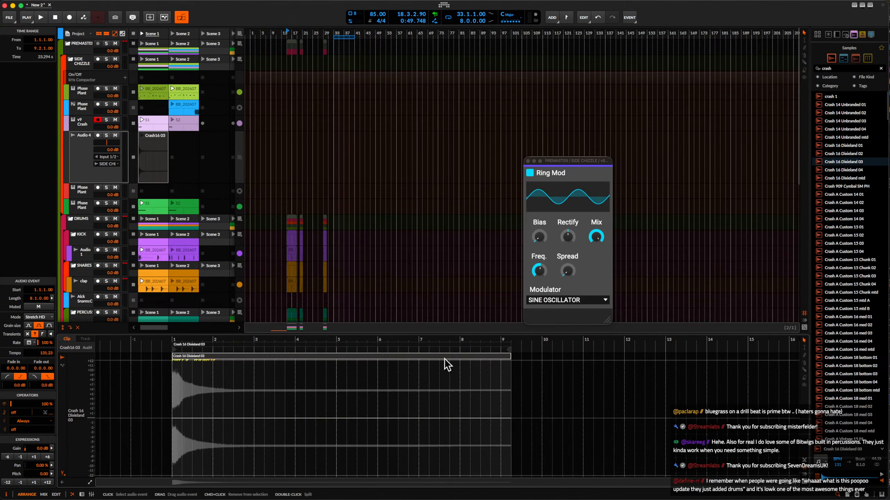
left_click_drag(498, 355, 210, 356)
Split the crash event half a beat in, delete the remaining tail and fade out the second half of the kept piece.
scroll(180, 388, "up", 8)
scroll(181, 387, "left", 3)
scroll(181, 388, "up", 4)
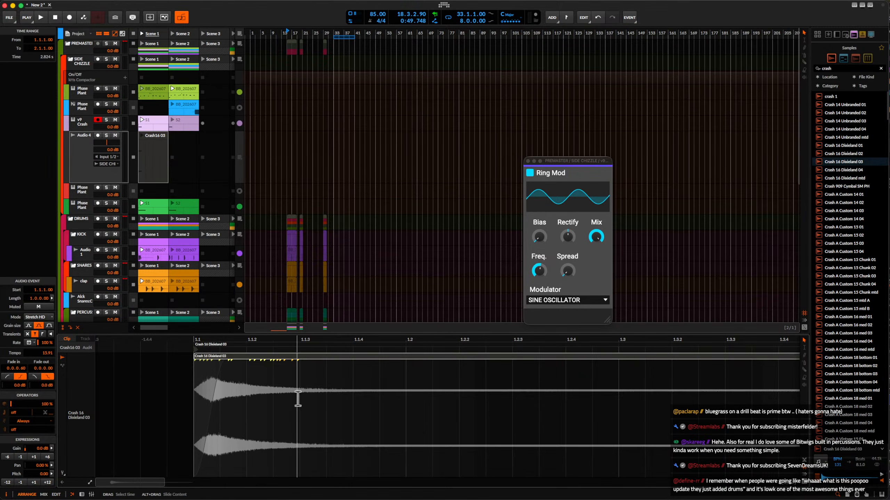
double_click(301, 389)
key("Delete")
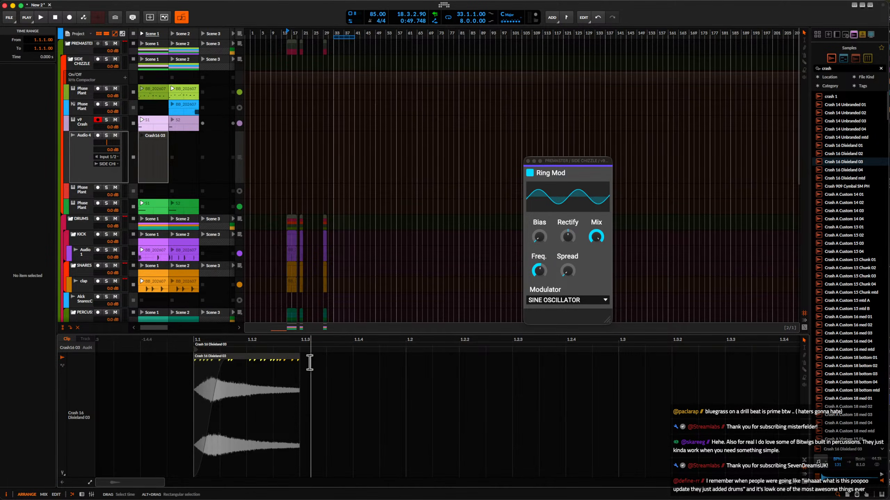
left_click_drag(298, 361, 248, 361)
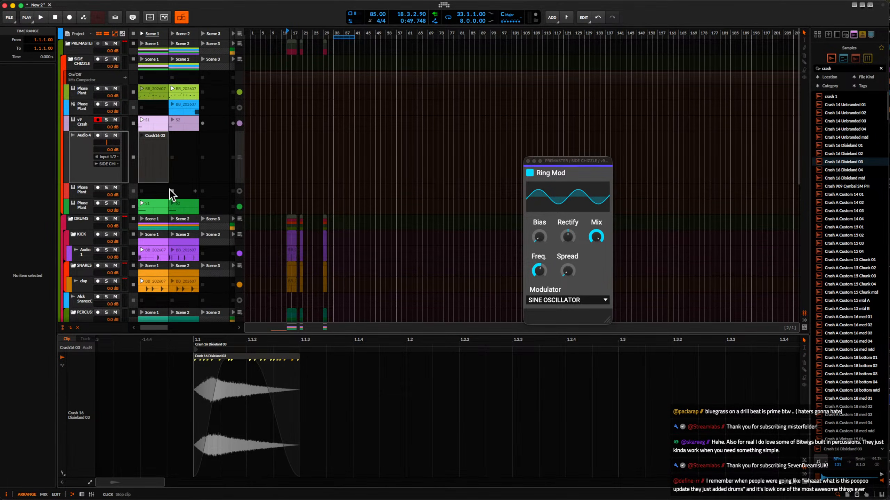
Launch the crash clip to hear it, stop playback and shorten the clip's loop length to two bars.
left_click(142, 135)
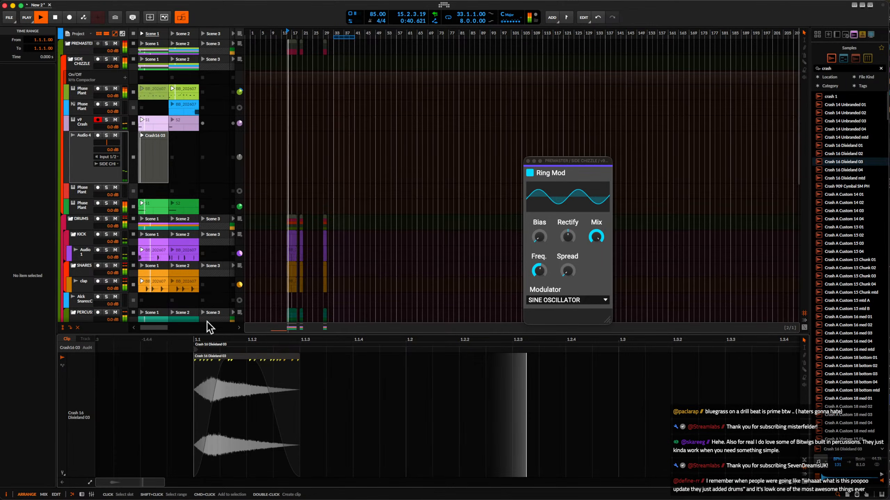
scroll(282, 381, "down", 5)
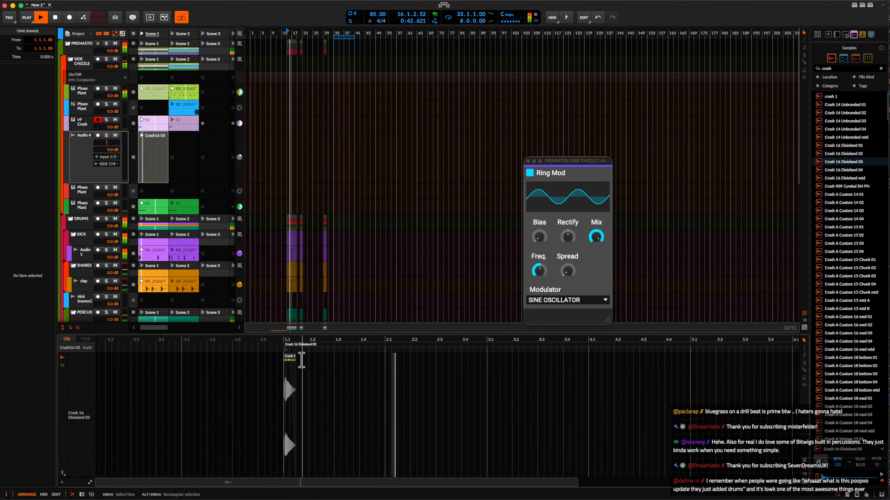
scroll(418, 382, "down", 3)
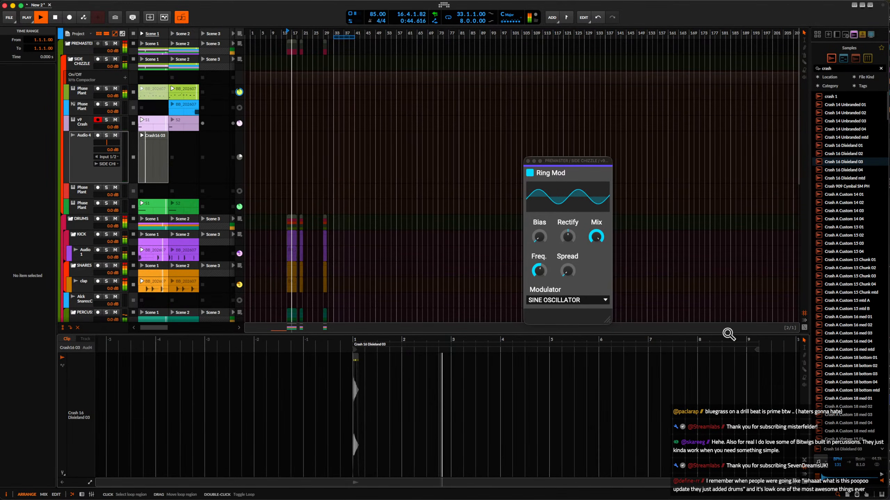
key("space")
left_click_drag(757, 349, 702, 349)
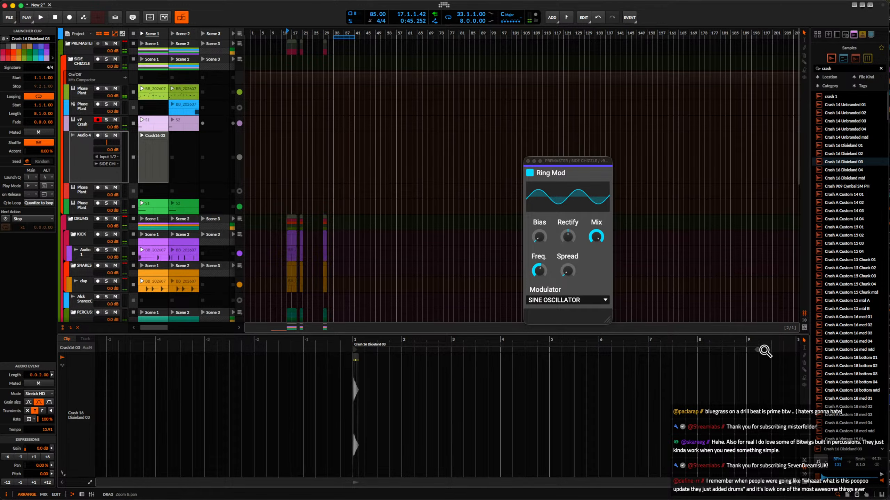
left_click_drag(765, 350, 500, 367)
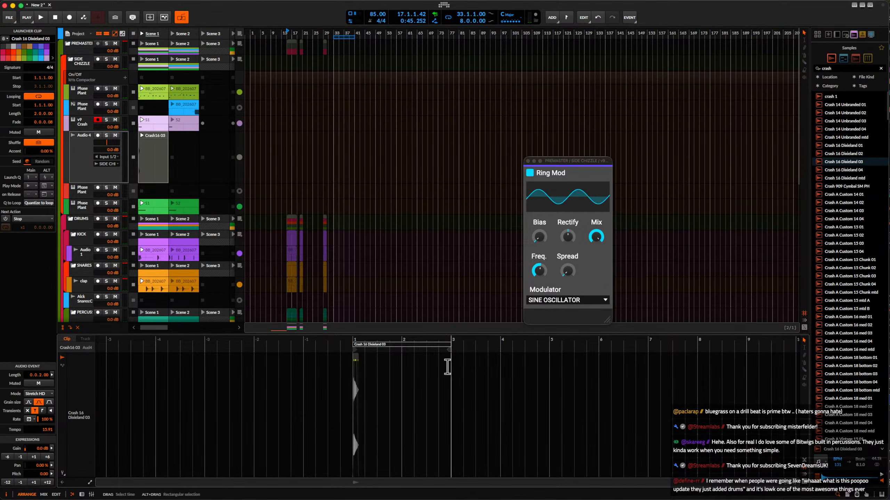
Raise the crash audio track's Dist TUBE-CULTURE send and move the track to the start of the PERCUSSION group.
left_click(96, 149)
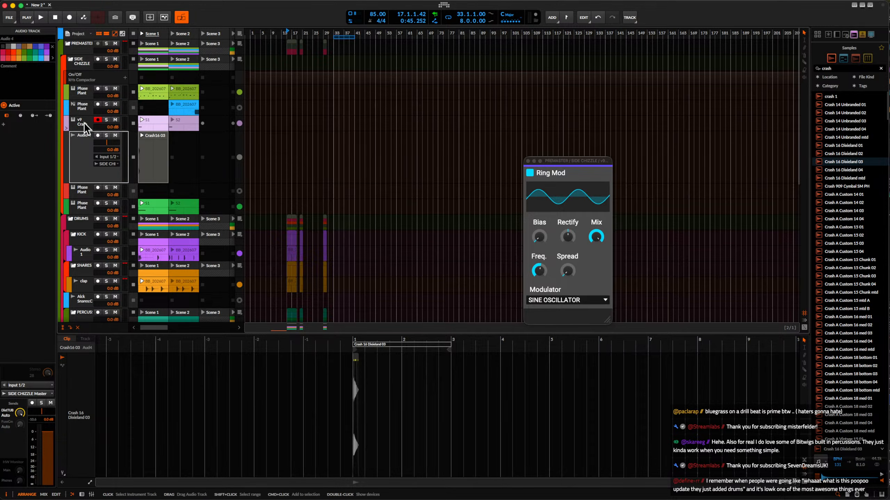
scroll(83, 126, "down", 2)
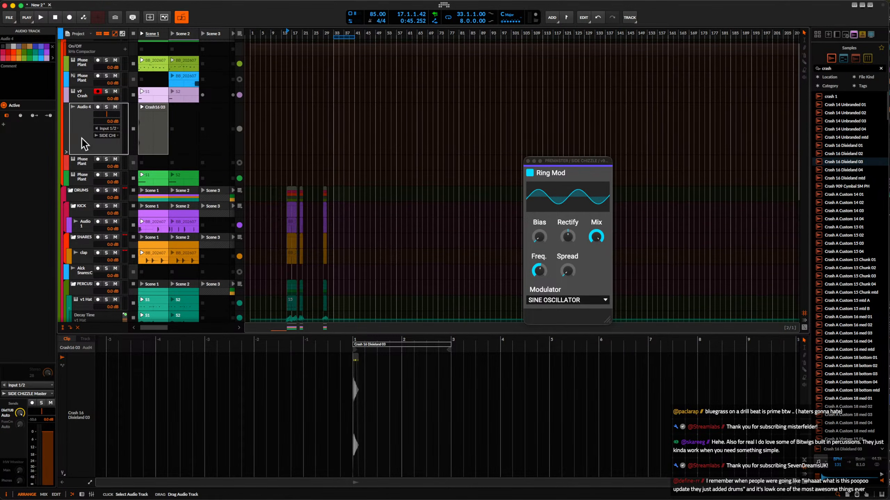
left_click_drag(84, 144, 81, 298)
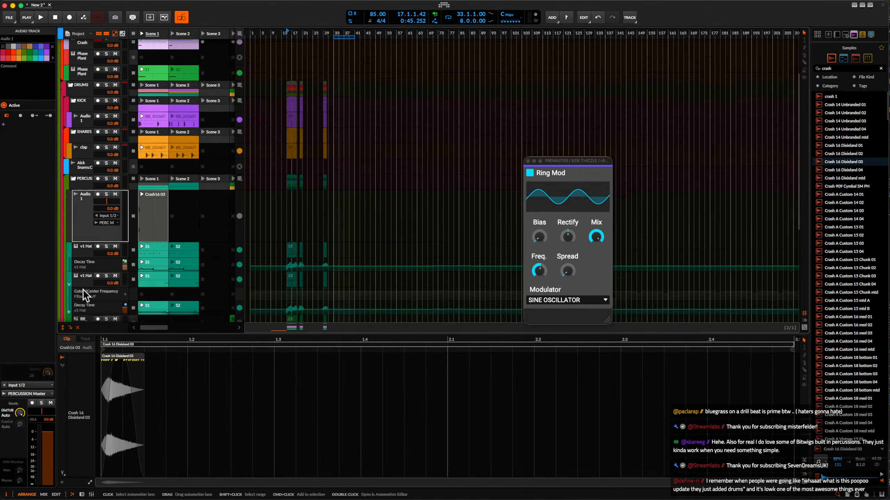
scroll(83, 289, "down", 1)
scroll(87, 175, "up", 4)
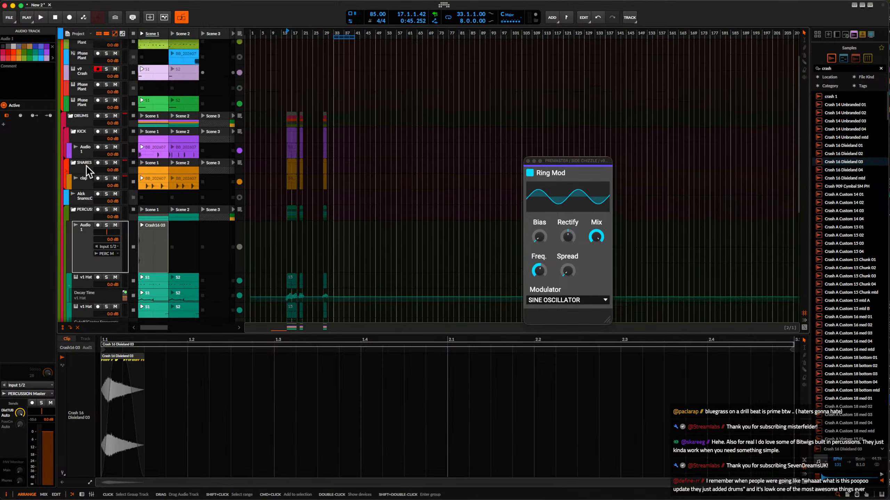
Raise the Dist TUBE-CULTURE send on the audio track in the KICK group.
left_click(85, 163)
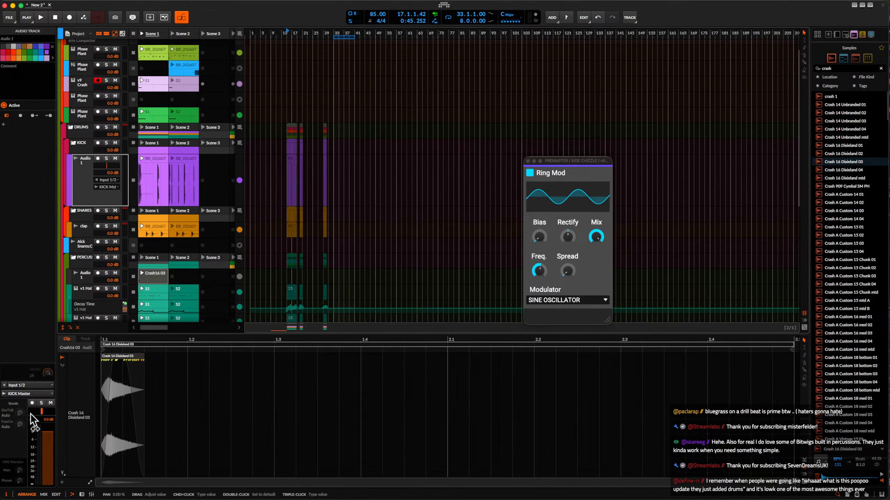
scroll(107, 263, "down", 6)
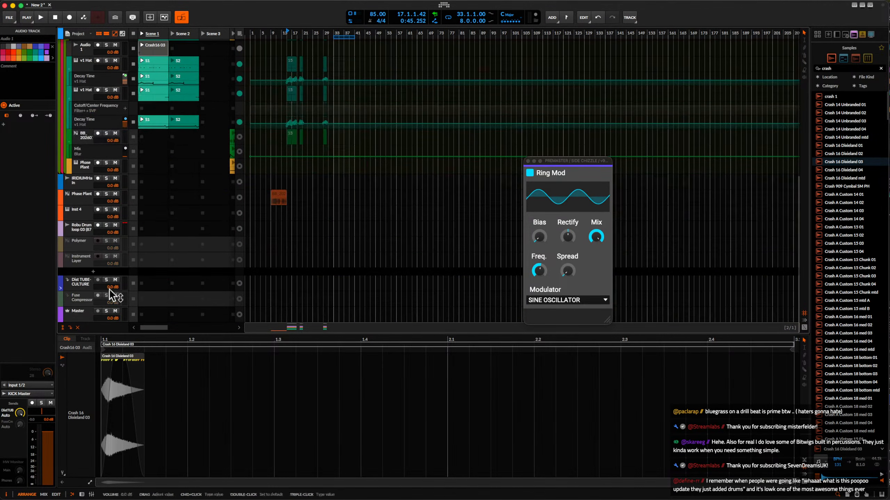
Solo the Dist TUBE-CULTURE FX track, show its devices and switch on its distortion plug-in while checking playback.
left_click(76, 282)
key("space")
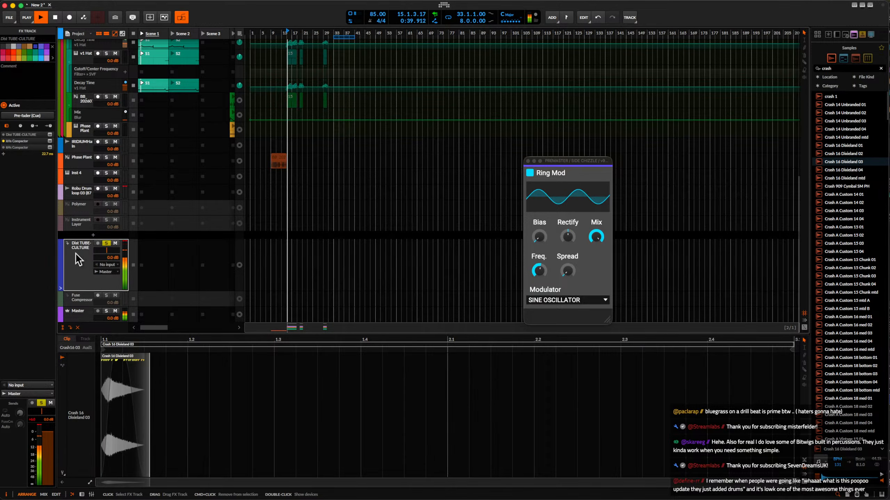
key("space")
double_click(71, 251)
key("space")
left_click(148, 411)
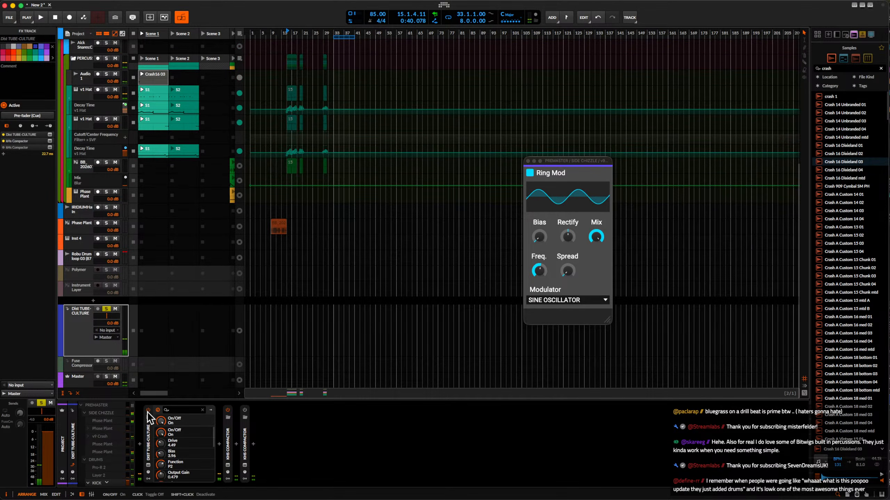
key("space")
Move the crash audio track out of the PERCUSSION group to just below the drum groups and start playback.
scroll(103, 160, "up", 3)
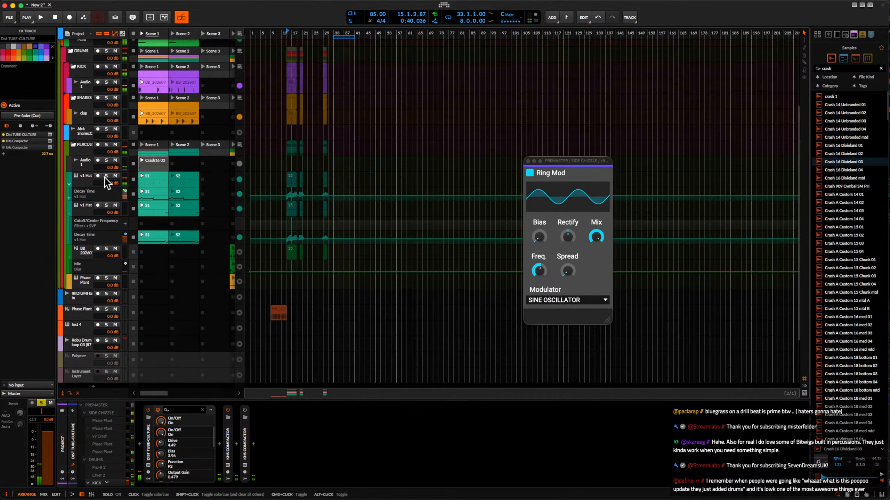
scroll(91, 207, "up", 1)
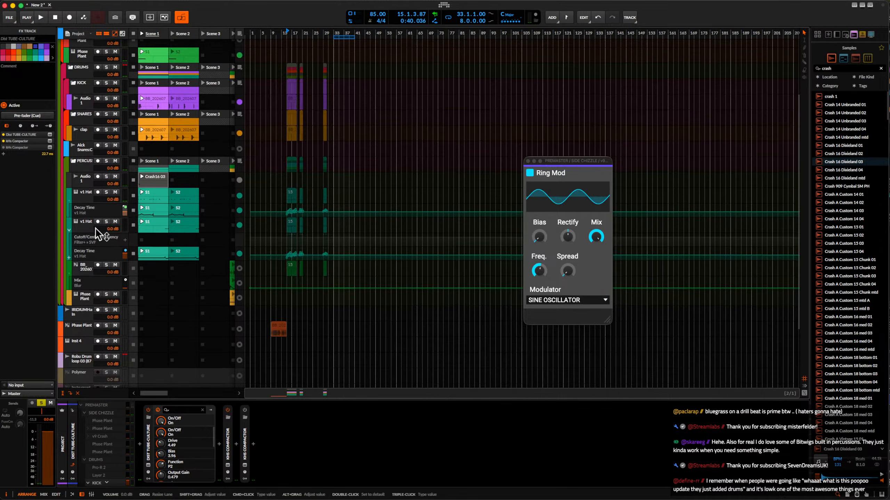
left_click(83, 181)
left_click_drag(86, 182, 97, 347)
key("space")
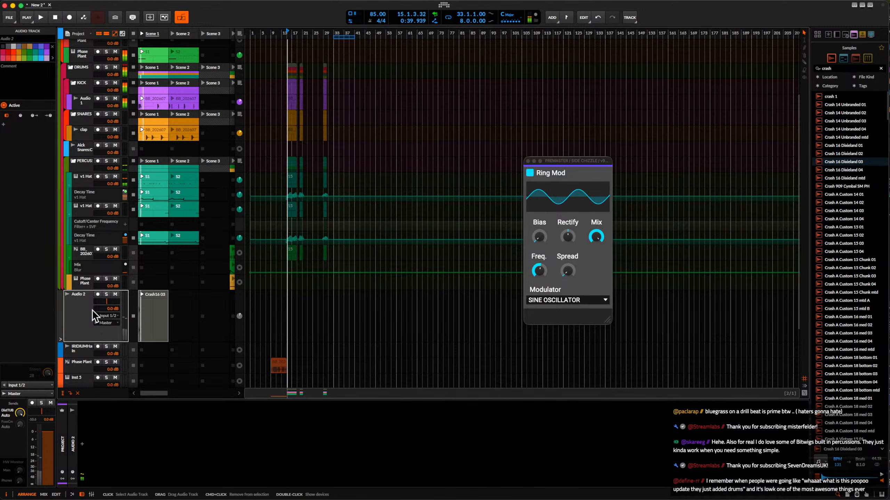
Check the crash clip's settings, its track and the soloed Dist TUBE-CULTURE FX track between short playbacks.
scroll(91, 302, "down", 3)
key("space")
scroll(91, 299, "up", 1)
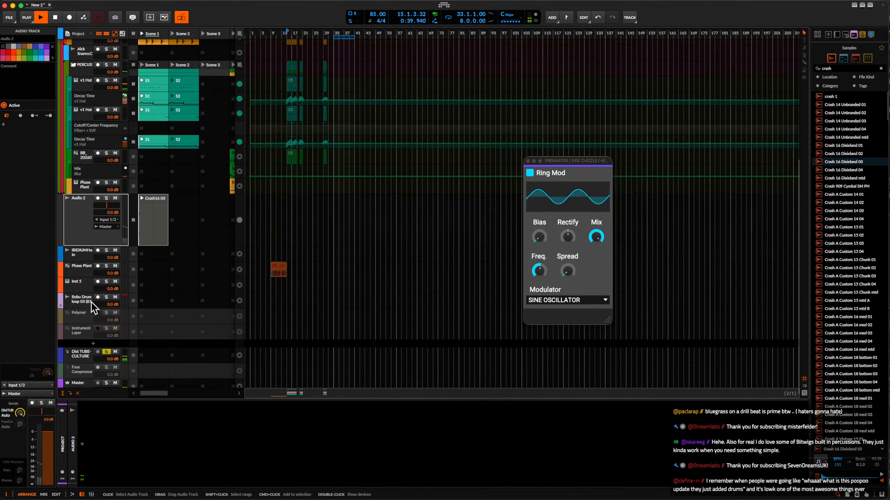
left_click(154, 199)
scroll(154, 199, "up", 3)
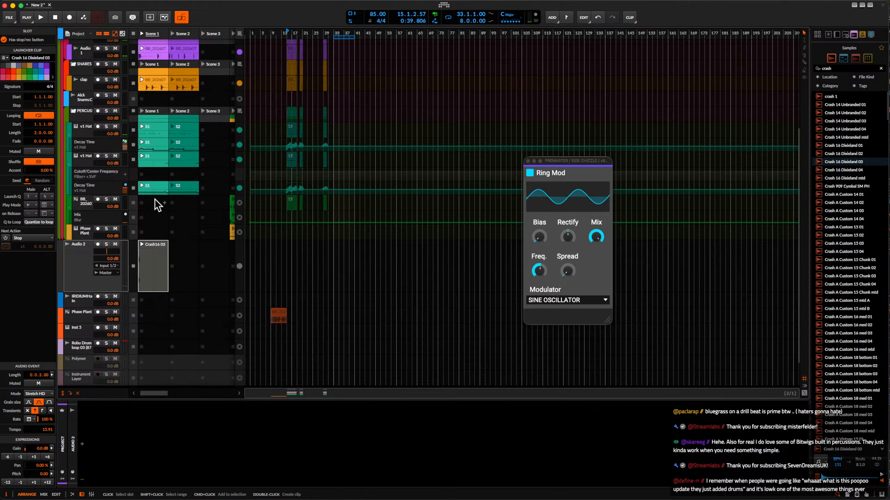
left_click(87, 262)
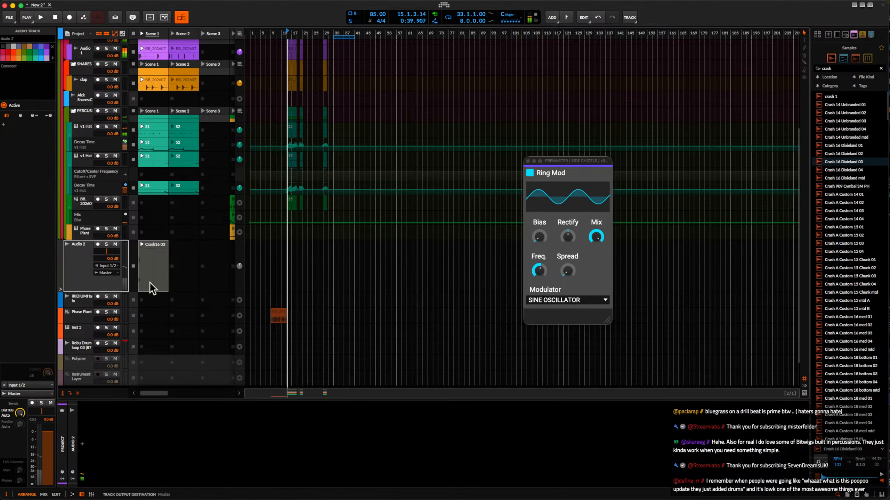
scroll(157, 284, "down", 3)
left_click(87, 349)
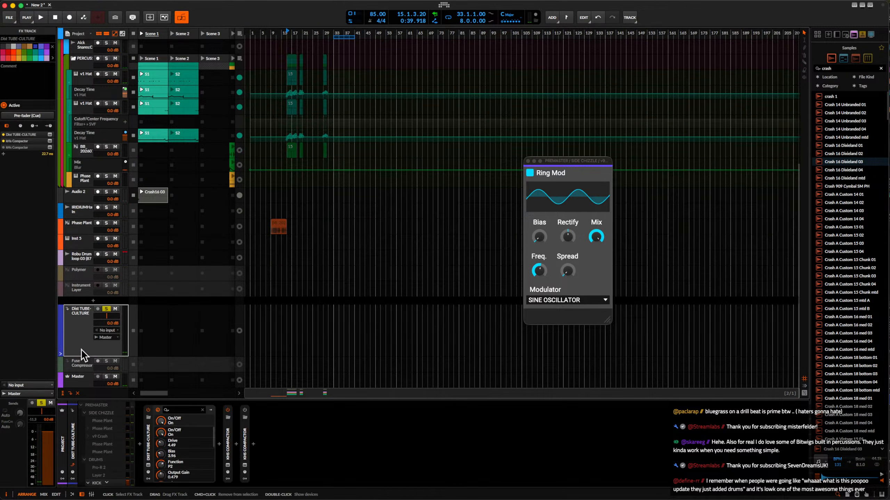
Audition the Dist TUBE-CULTURE track in short playbacks, switch on its first kHs Compactor and open that plug-in's window.
key("space")
left_click(228, 411)
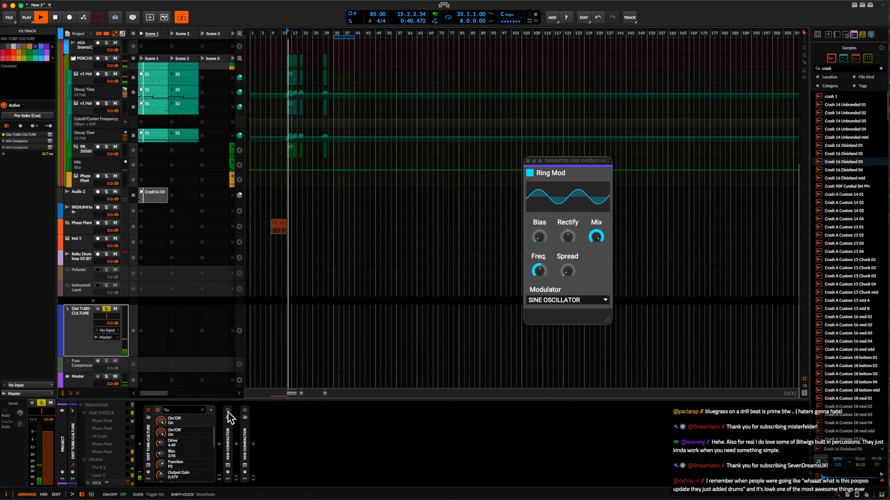
key("space")
key("space")
key("space")
key("space")
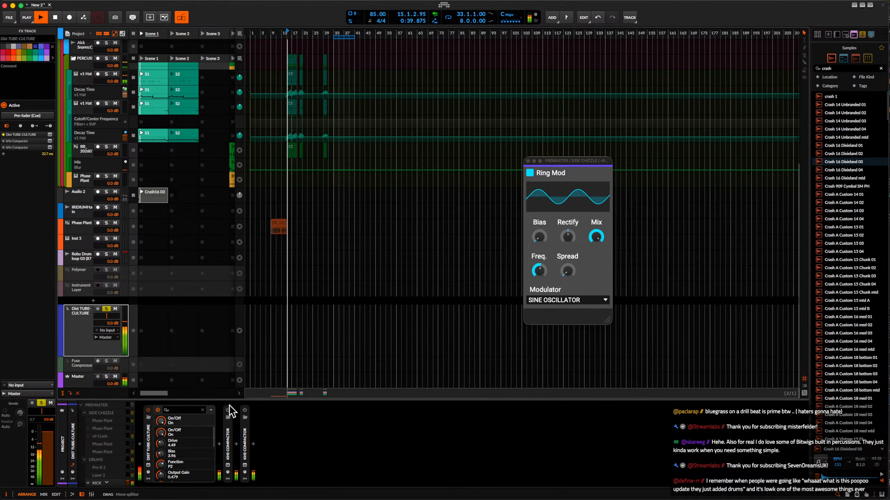
left_click(228, 410)
key("space")
left_click(228, 466)
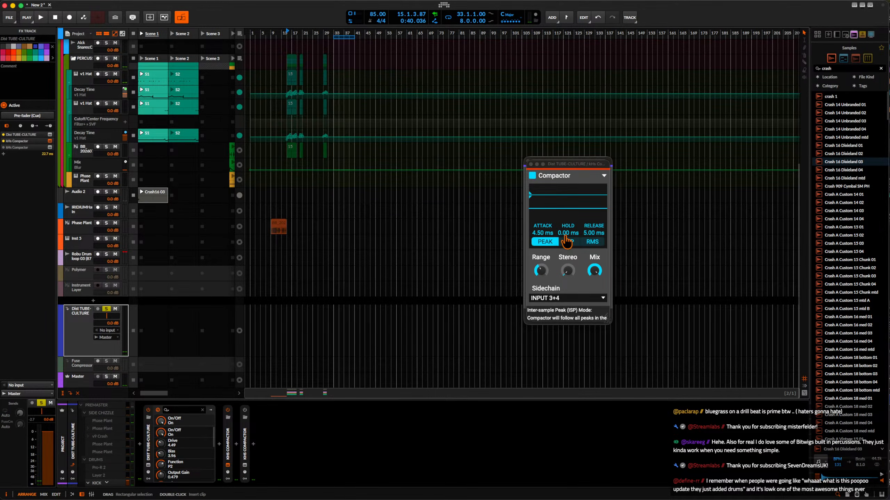
Set the Compactor's attack to 0.00 ms and release to 0.46 ms, auditioning the result in short playbacks.
left_click_drag(543, 230, 542, 283)
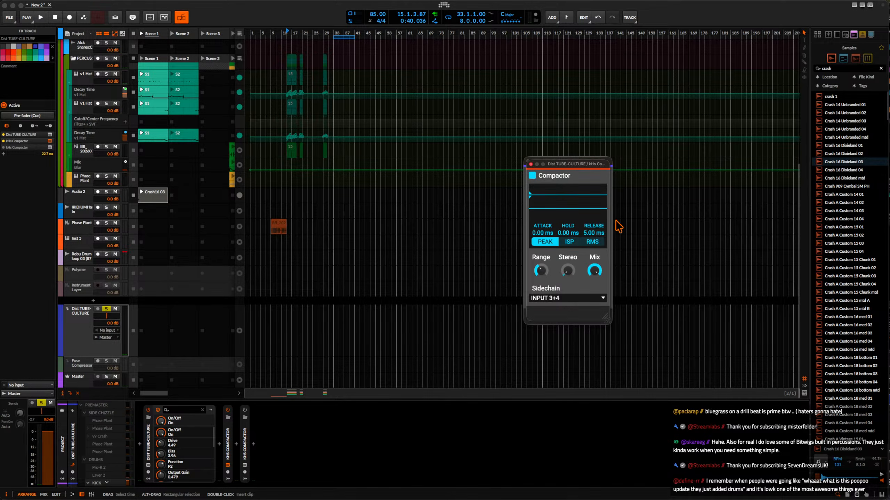
left_click_drag(593, 233, 591, 250)
key("space")
key("space")
key("space")
Open the Dist TUBE-CULTURE plug-in window and set its bias to 4.16 and drive to 7.53 with playback started.
key("space")
key("space")
key("space")
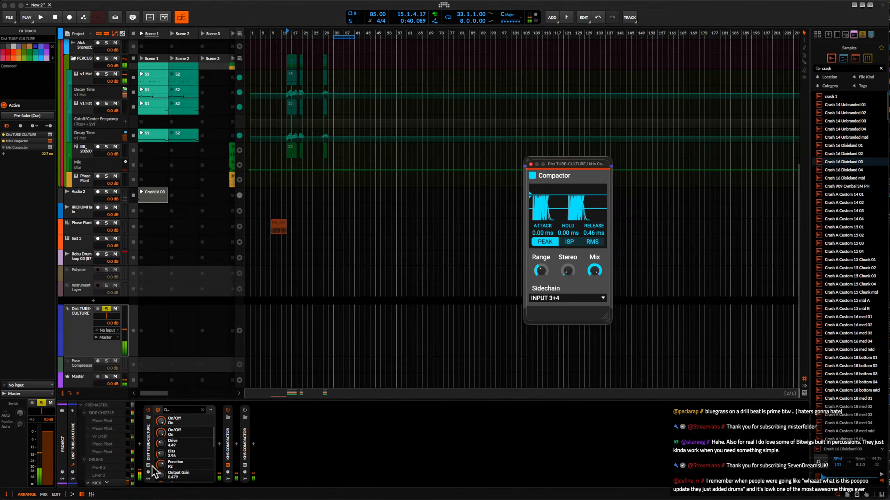
left_click(148, 465)
left_click_drag(444, 237, 398, 224)
key("space")
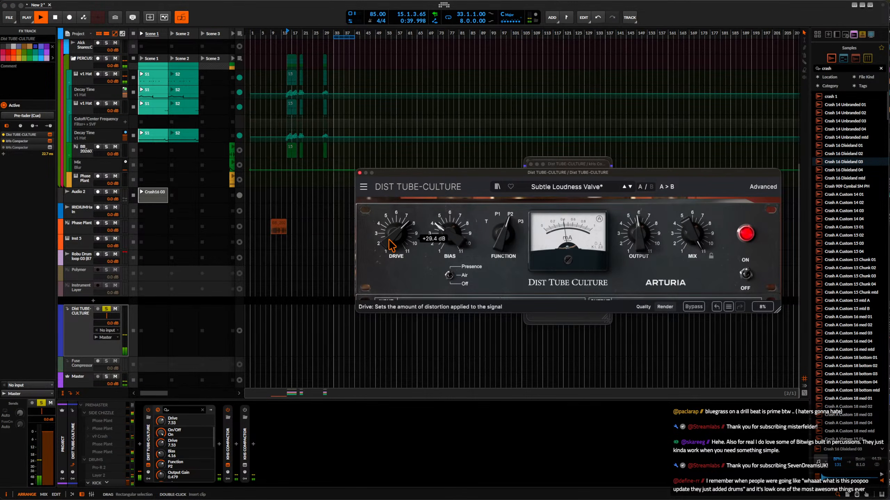
Set the distortion's output gain to +13.8 dB and mix to 28.4, checking the sound in short playbacks.
left_click_drag(642, 254, 641, 236)
key("space")
key("space")
key("space")
key("space")
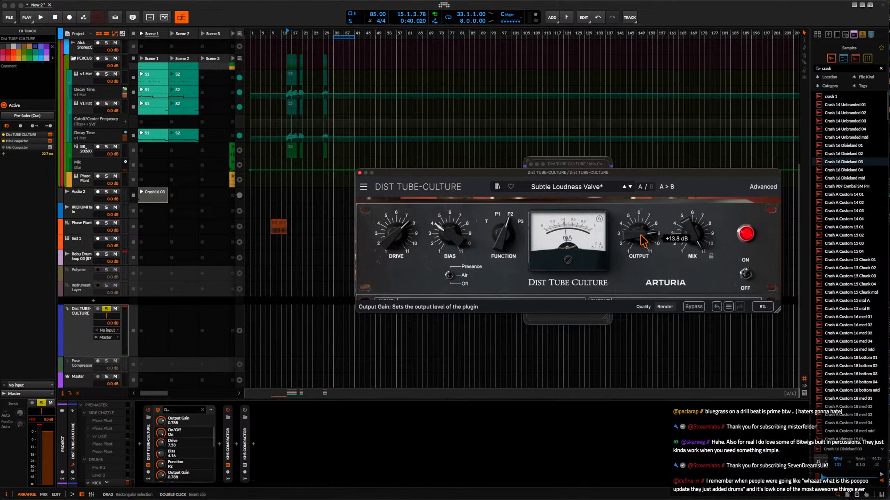
left_click_drag(697, 236, 698, 239)
key("space")
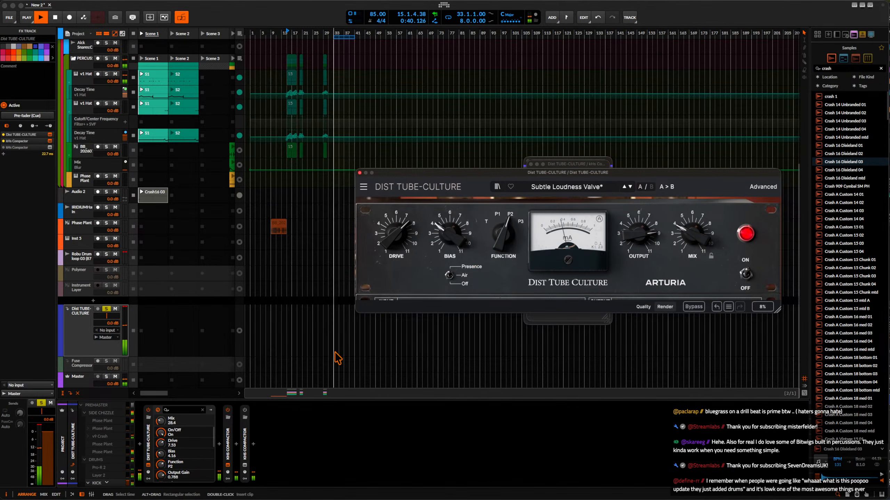
key("space")
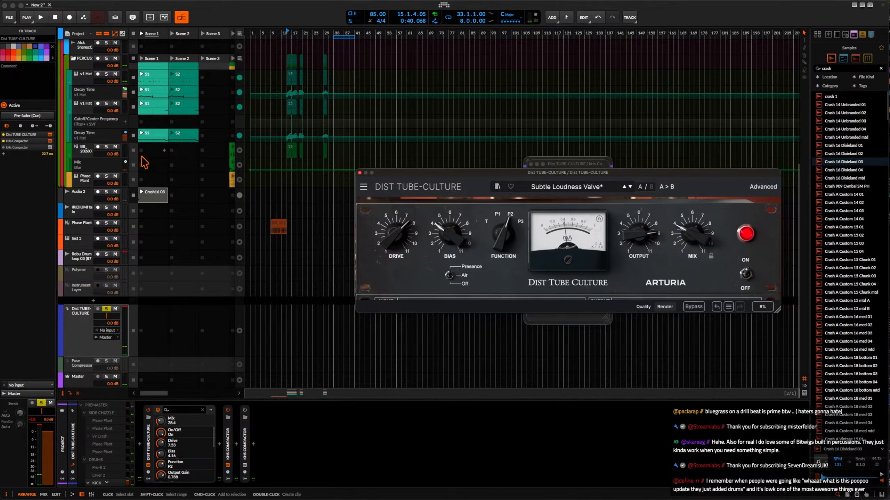
Open the Crash 16 Dixieland 03 clip on Audio 2 and raise its audio event gain to +12.0 dB during playback.
double_click(151, 197)
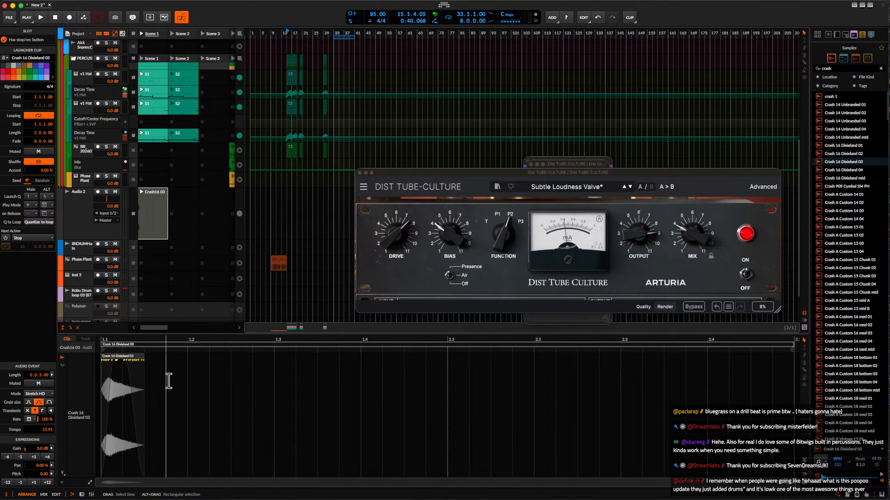
key("space")
left_click(47, 457)
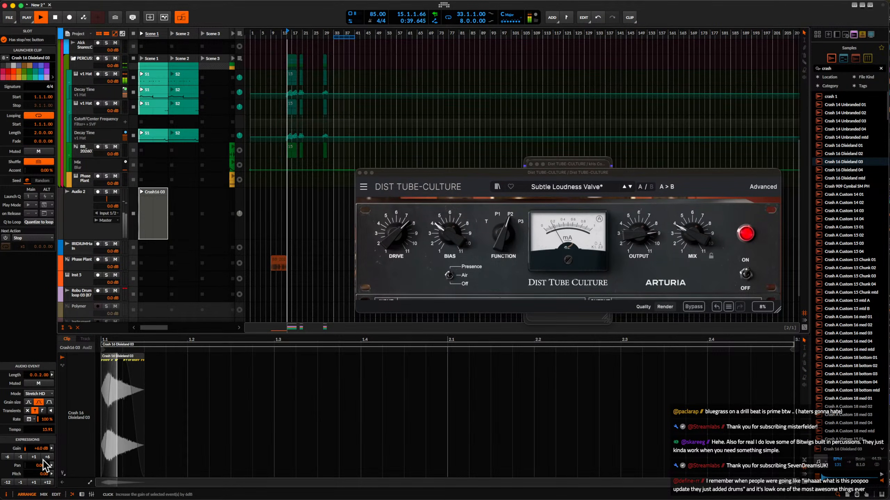
key("space")
left_click(46, 457)
key("space")
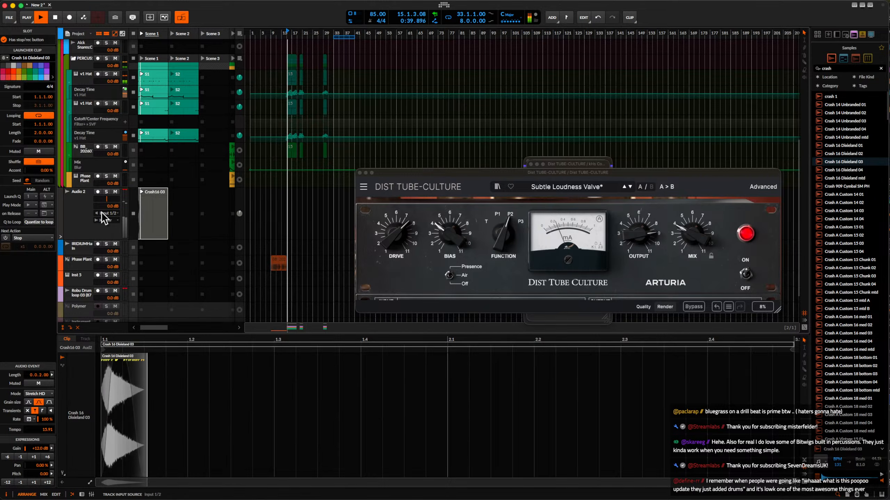
Select the Audio 2 crash track, audition the louder crash with the beat and close the Dist TUBE-CULTURE plug-in window.
left_click(84, 208)
key("space")
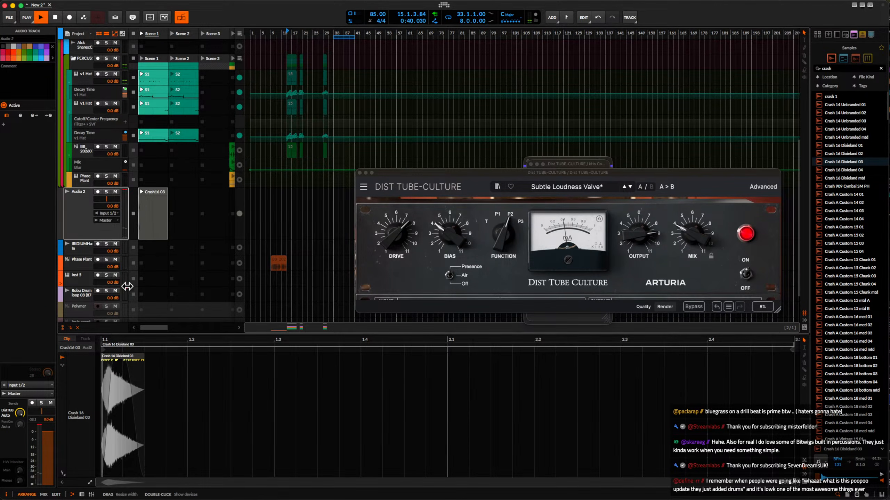
scroll(113, 305, "down", 1)
scroll(113, 308, "down", 3)
key("space")
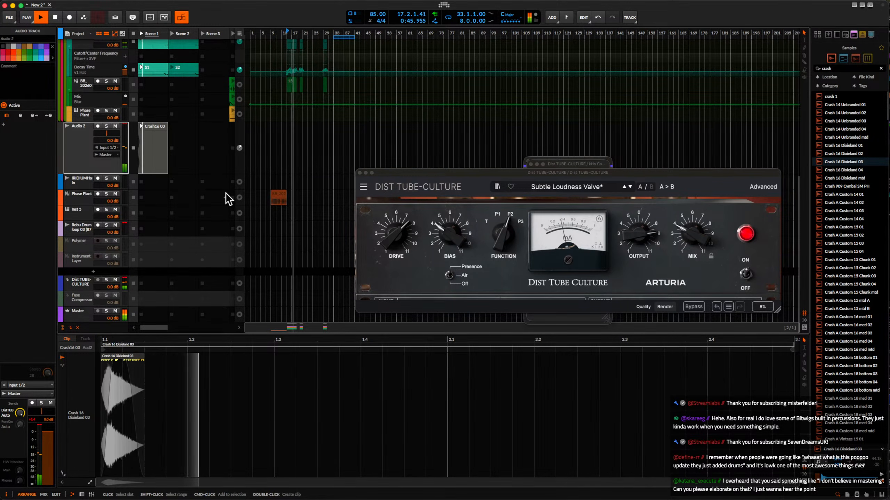
scroll(226, 193, "up", 1)
scroll(225, 192, "up", 10)
key("space")
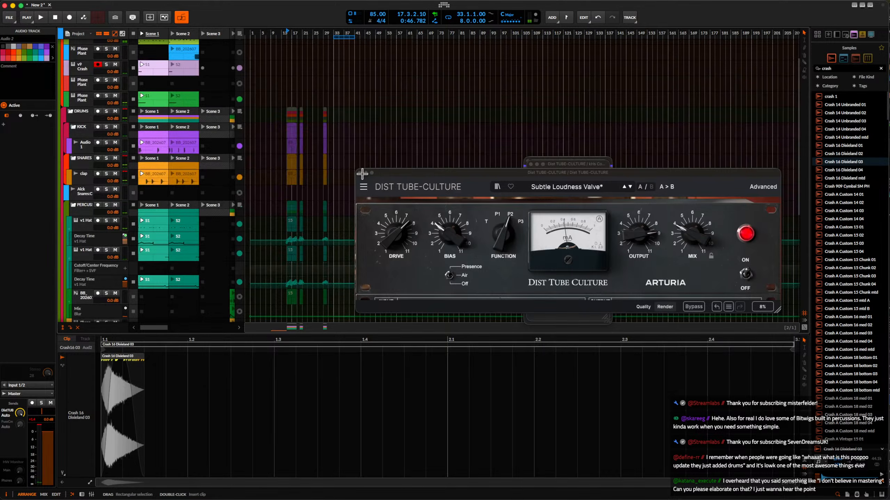
left_click(360, 172)
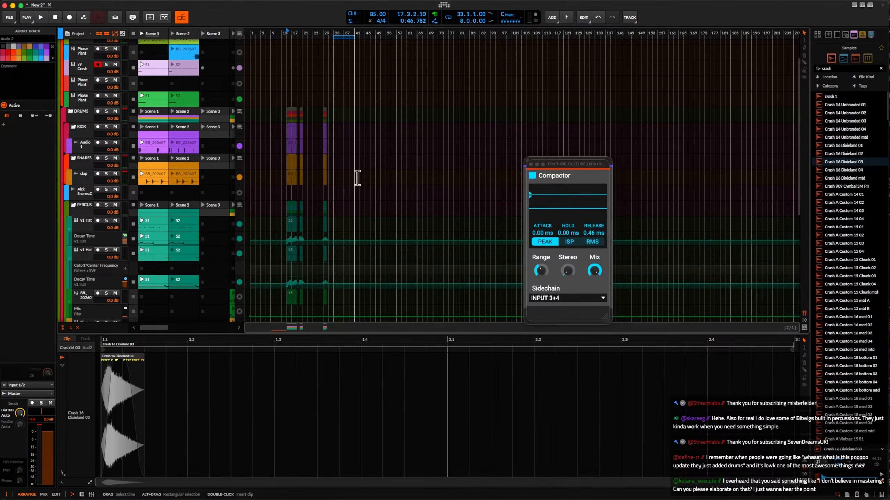
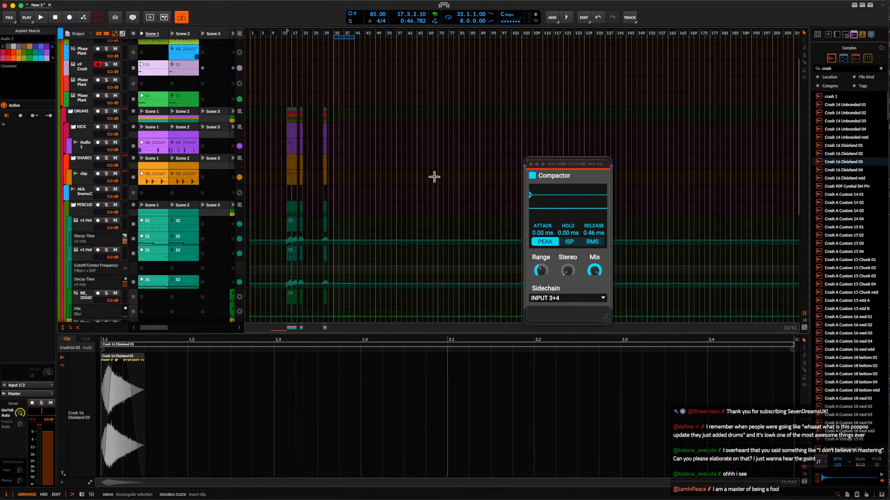
Close the Compactor and Ring Mod plug-in windows and open the clap track's Scene 1 clip.
left_click(529, 162)
left_click(528, 160)
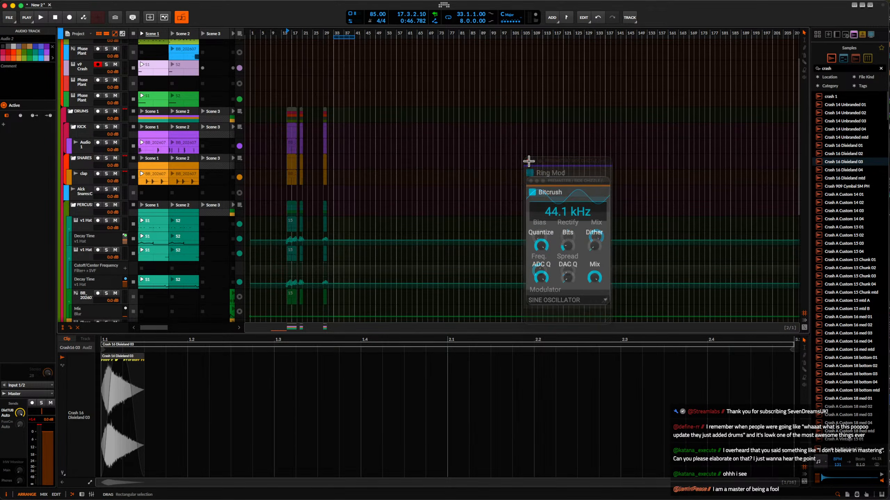
left_click(88, 174)
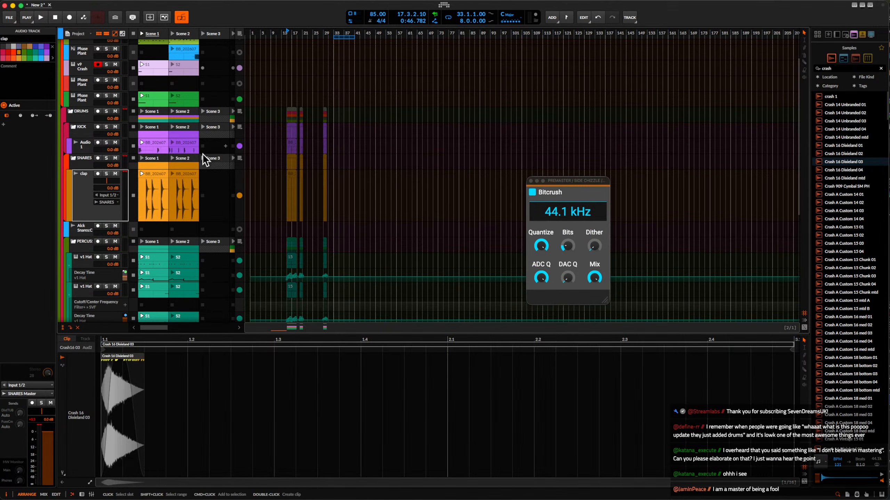
left_click(155, 175)
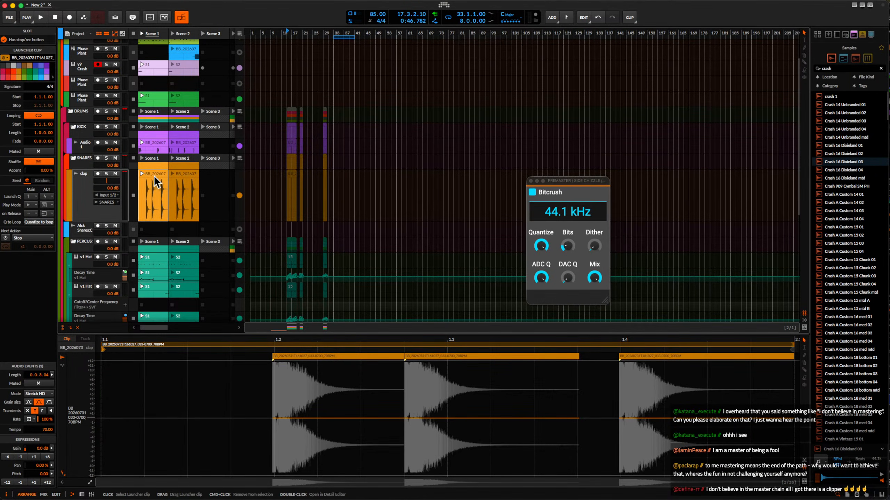
Select Scene 1, expand the clip launcher to full width and open the v1 Hat's S1 Decay Time automation clip.
left_click(156, 34)
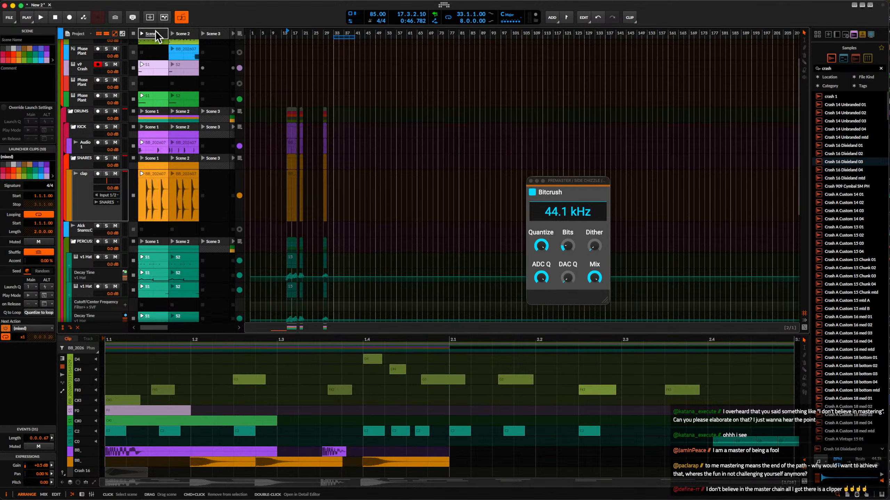
scroll(146, 70, "down", 5)
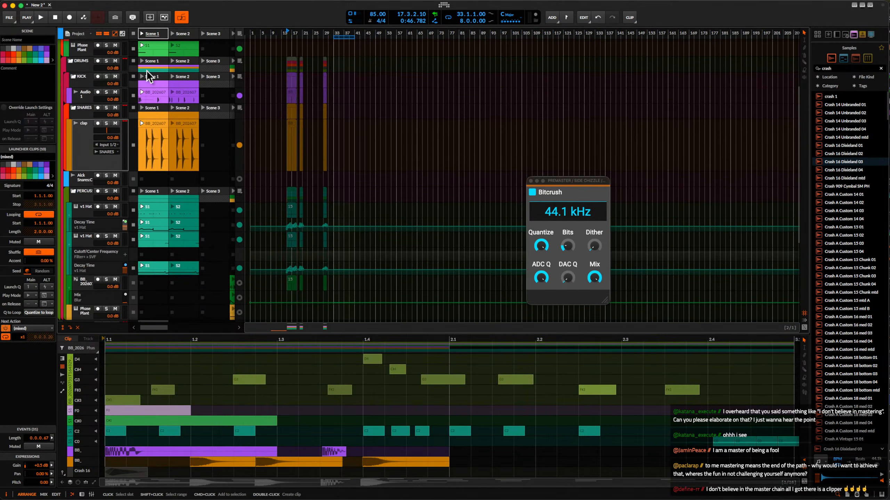
scroll(146, 70, "down", 3)
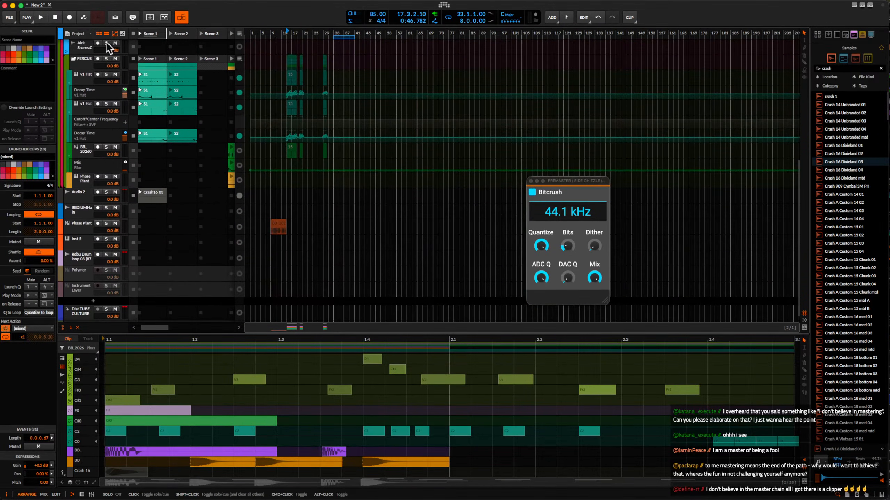
left_click(104, 34)
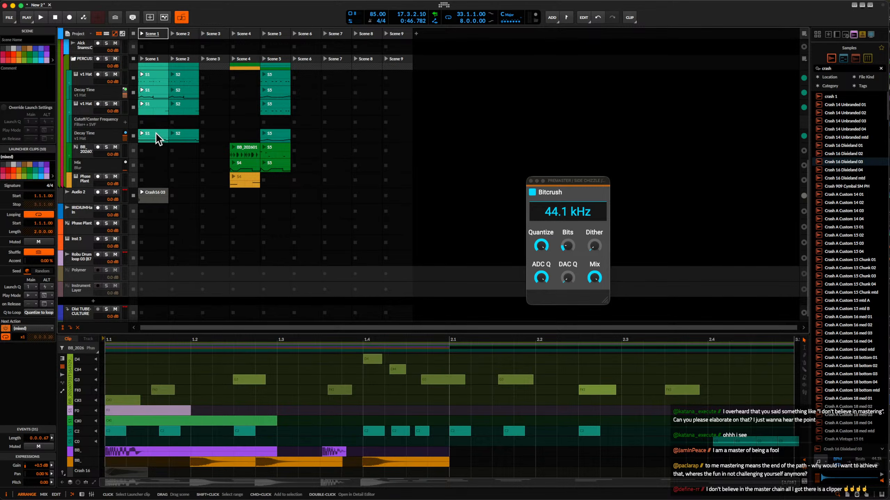
left_click(155, 132)
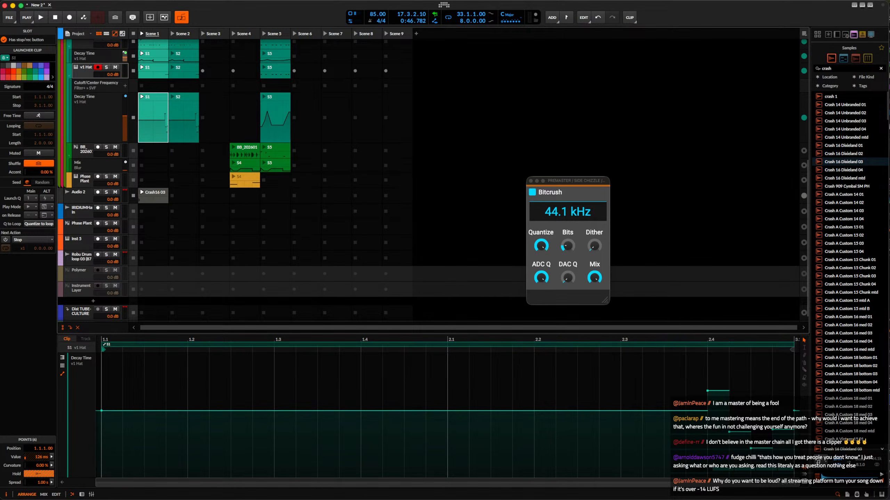
key("super+Tab")
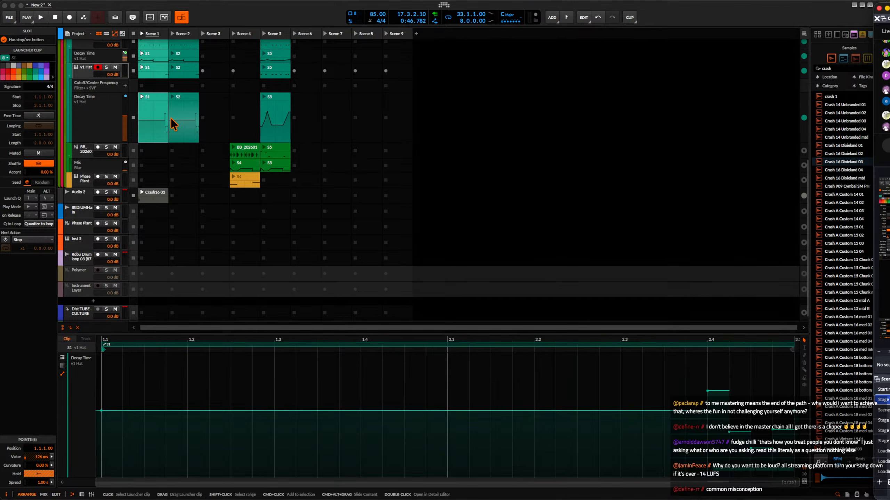
Launch Scene 1 and insert a Pro-Q 4 equalizer on the Audio 2 crash track.
left_click(141, 34)
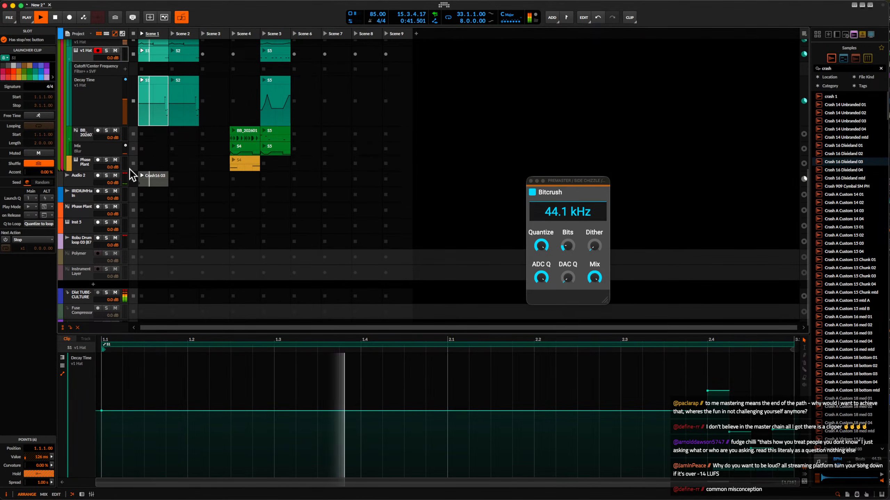
left_click(88, 179)
left_click(159, 145)
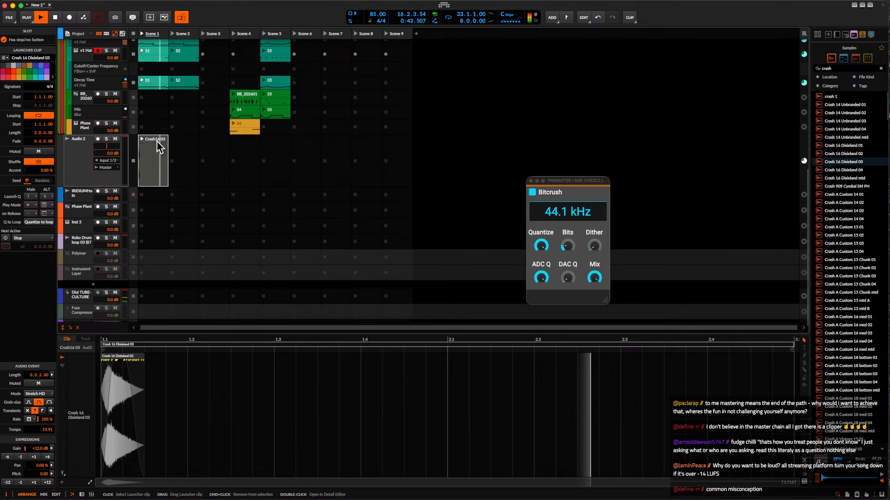
left_click(85, 144)
left_click(83, 446)
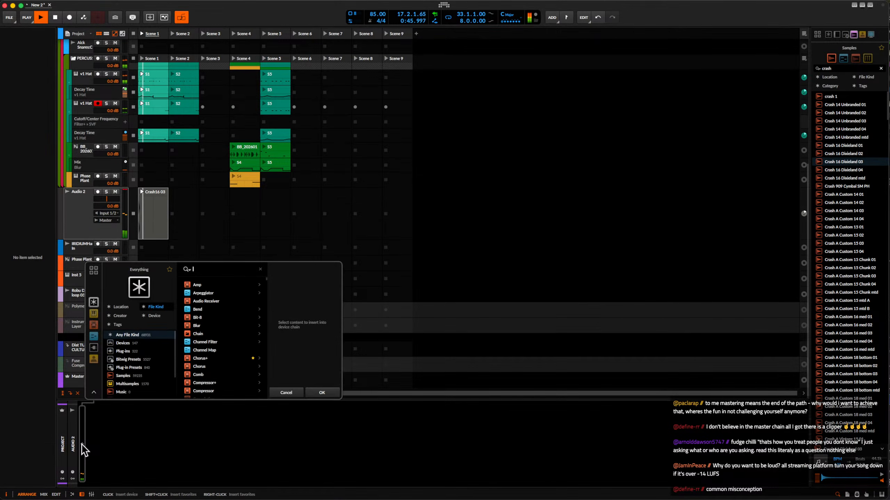
type("pro")
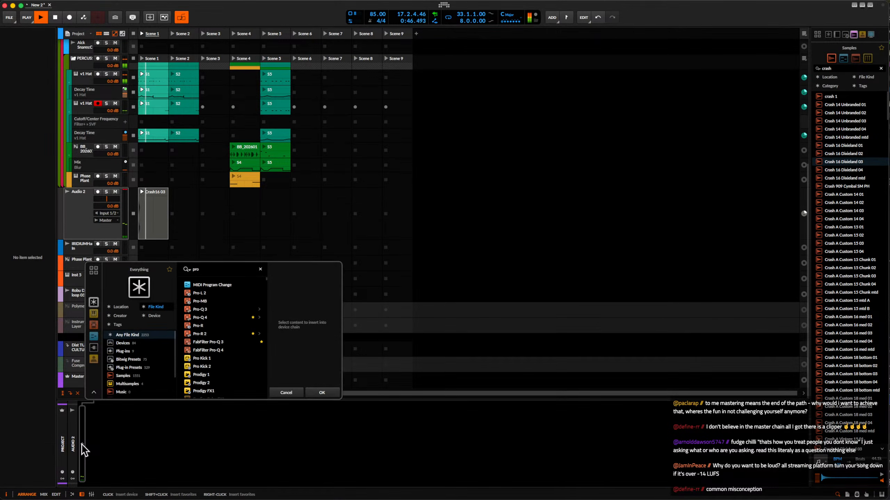
left_click(200, 317)
left_click(322, 392)
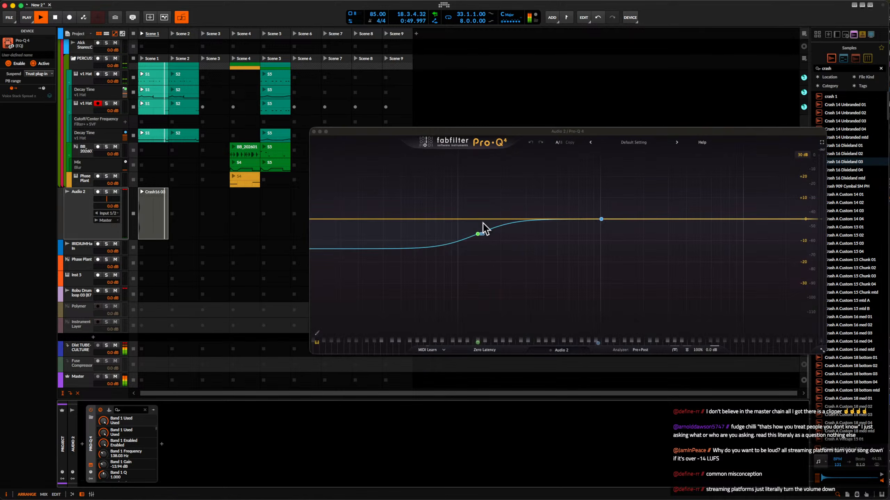
Add a steep low cut in the upper frequency range of Pro-Q 4, stop playback and close its window.
double_click(327, 219)
scroll(327, 219, "up", 1)
left_click_drag(326, 219, 664, 225)
scroll(575, 225, "up", 1)
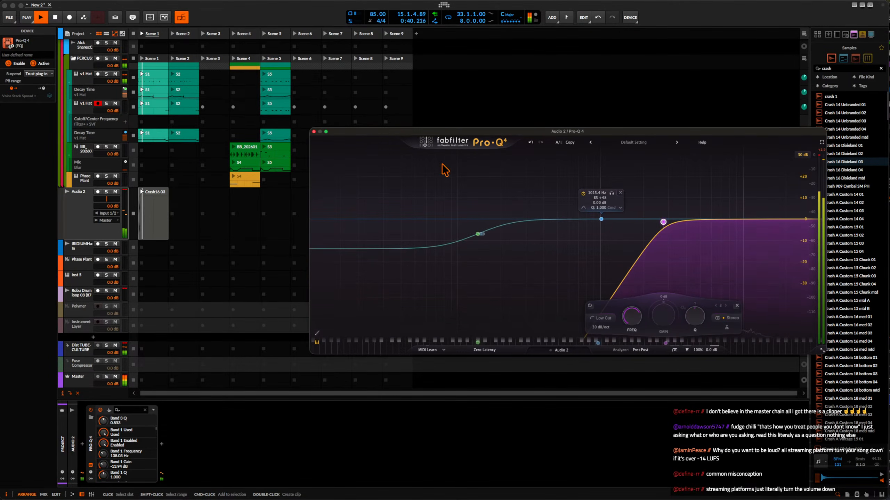
key("space")
left_click(313, 131)
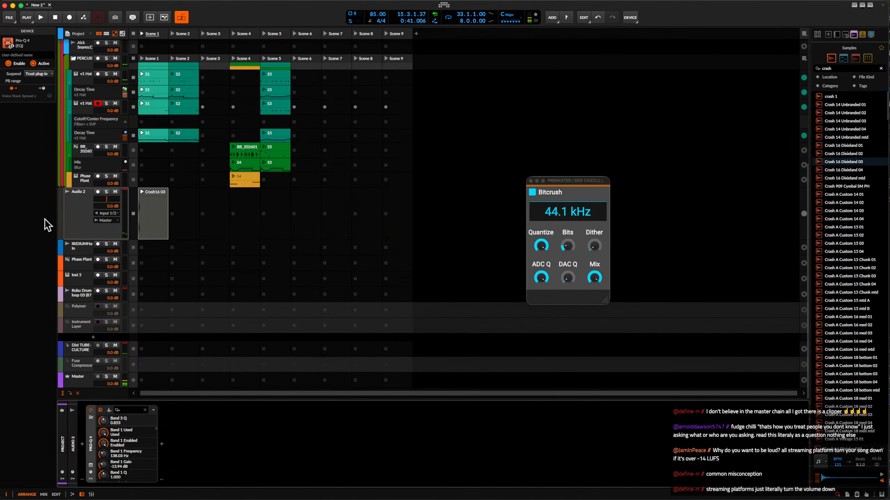
Insert a Mid-Side Split device after Pro-Q 4 on Audio 2.
left_click(161, 446)
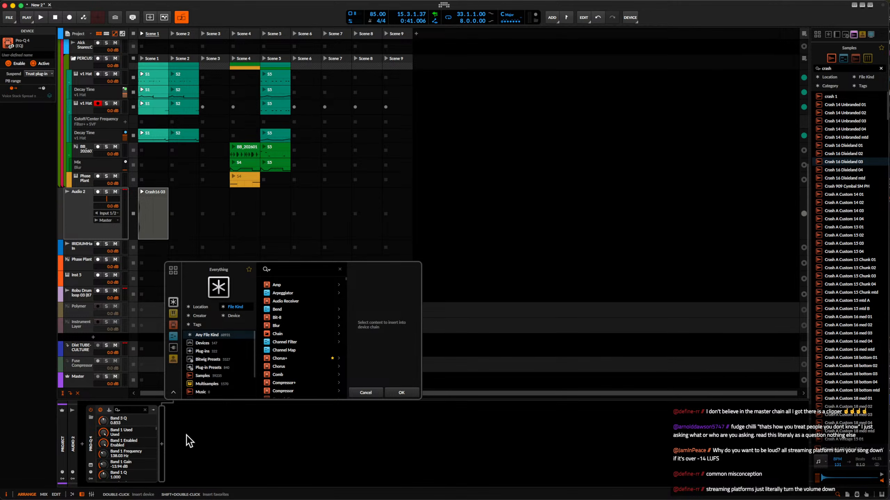
type("mid")
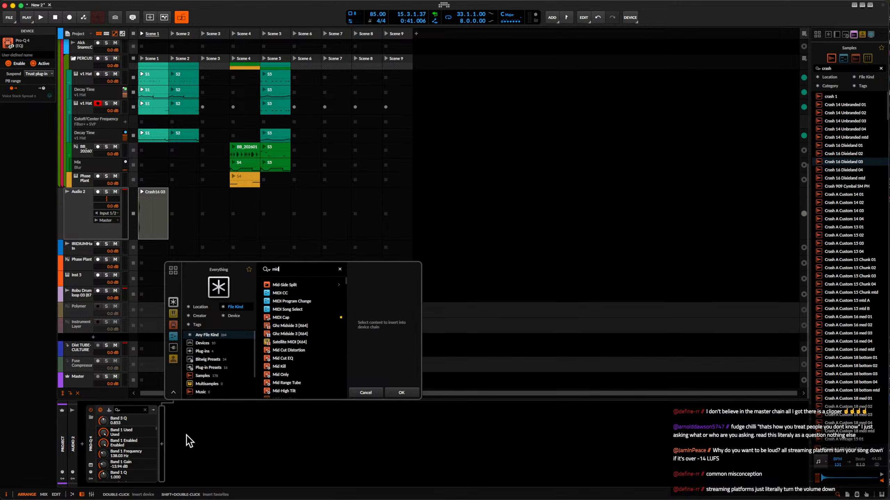
left_click(284, 285)
left_click(400, 392)
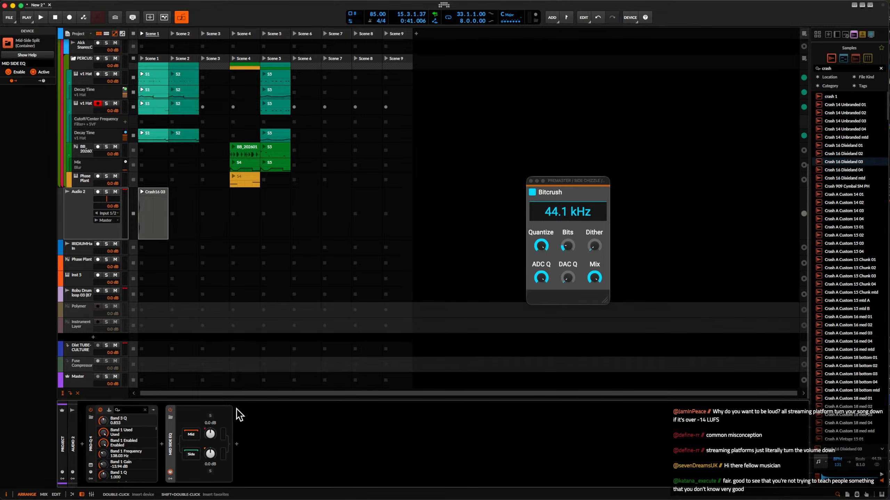
Launch the Crash 16 Dixieland 03 clip, solo Audio 2, listen briefly and stop playback.
left_click(141, 193)
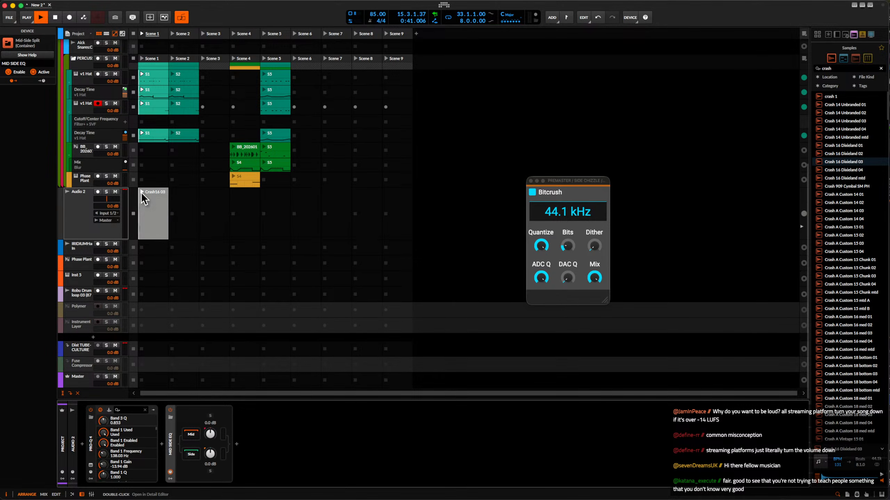
double_click(144, 200)
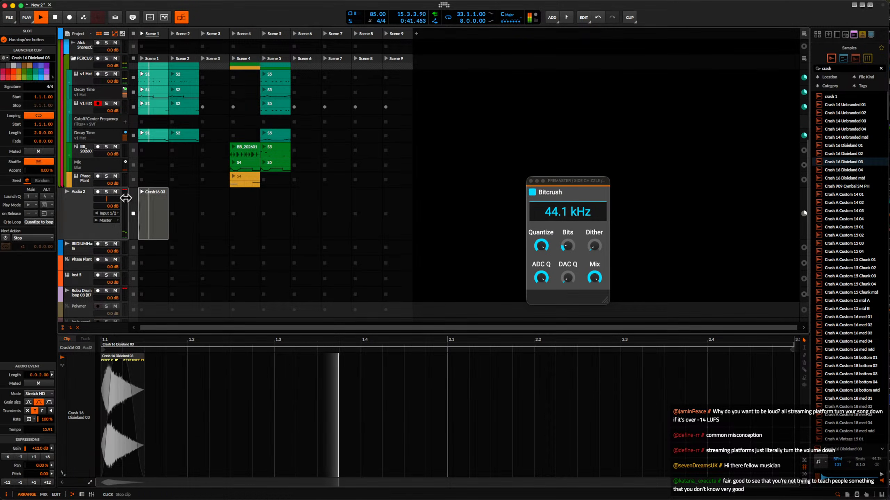
left_click(106, 192)
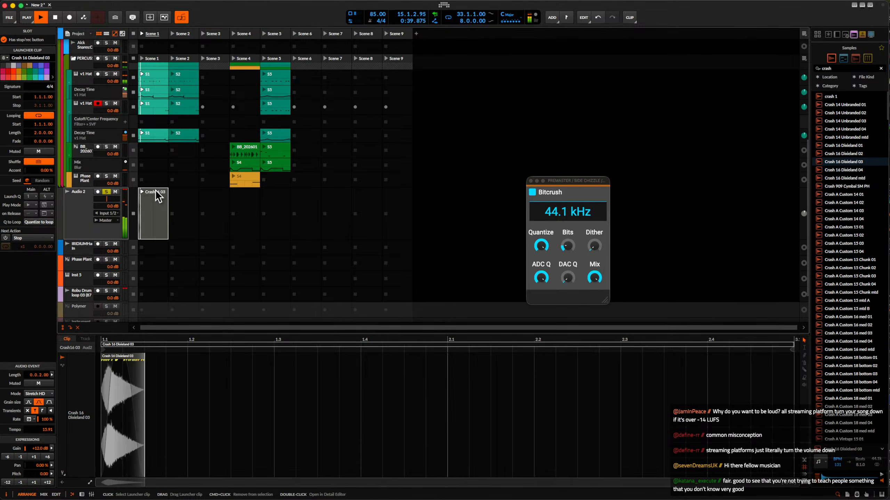
key("space")
left_click(86, 206)
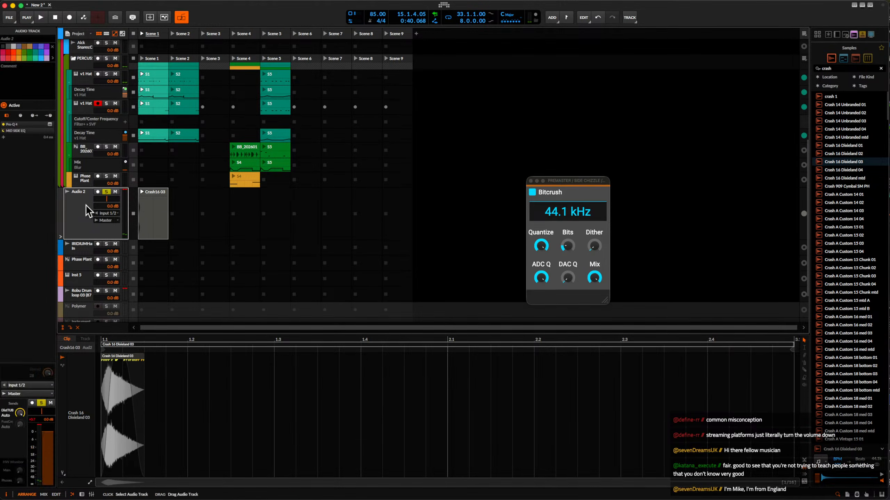
Add a bell cut of -6.5 dB at 2.97 kHz to the Side chain's EQ+ and audition the soloed Side signal.
key("d")
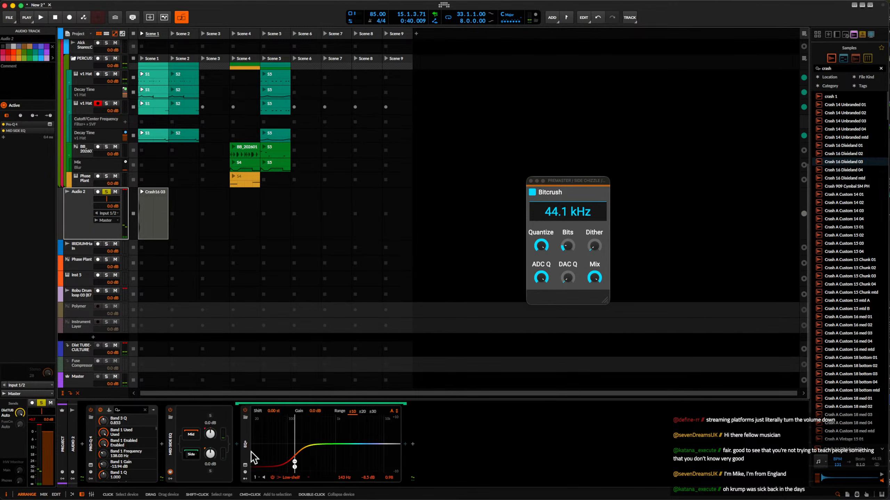
left_click(340, 446)
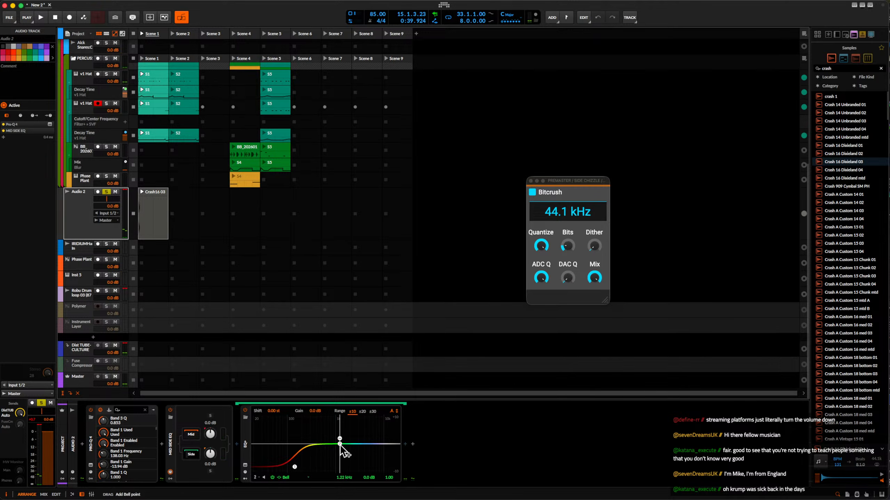
left_click_drag(339, 445, 360, 466)
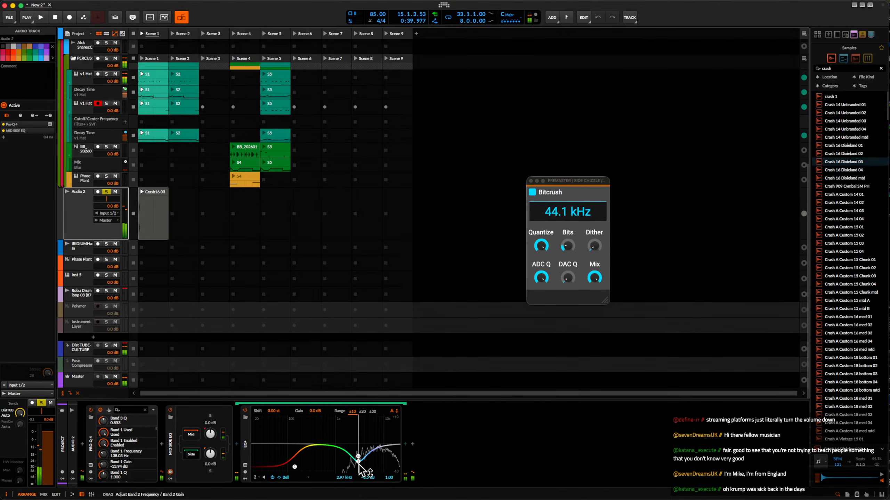
key("space")
left_click(210, 471)
key("space")
Insert a Convolution reverb before the EQ+ in the Mid-Side Split's Side chain and audition it.
left_click(237, 444)
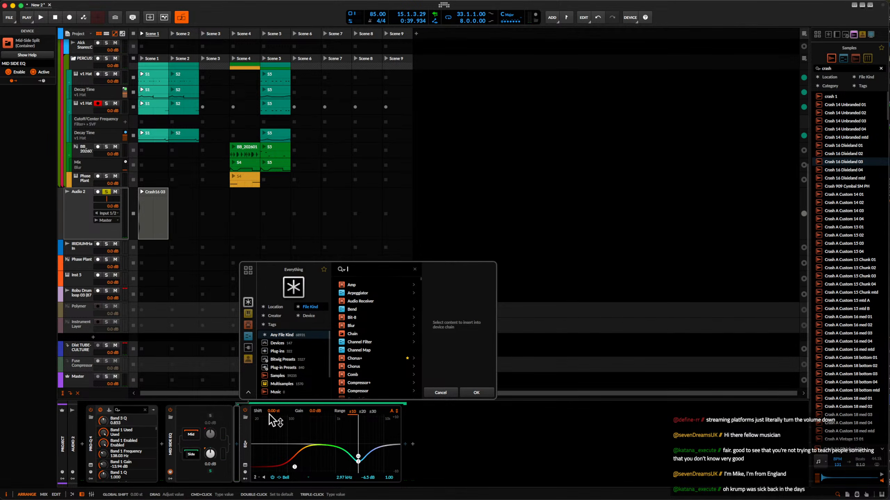
type("convo")
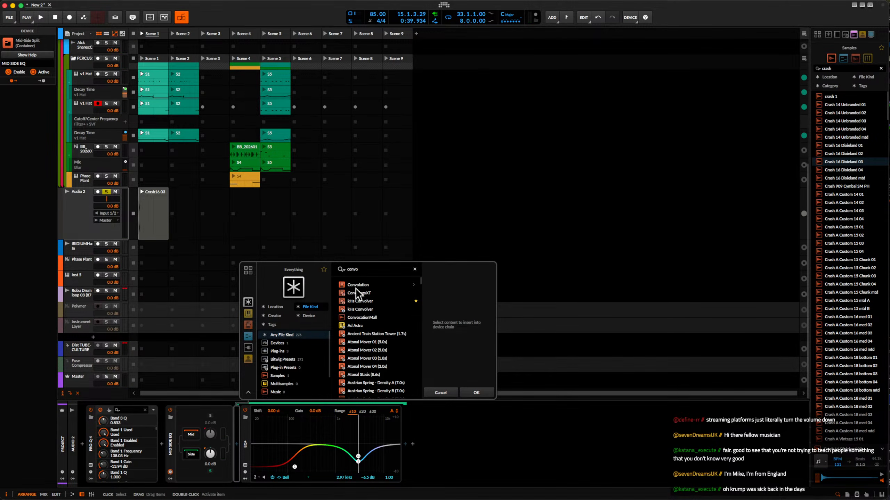
left_click(356, 286)
left_click(489, 392)
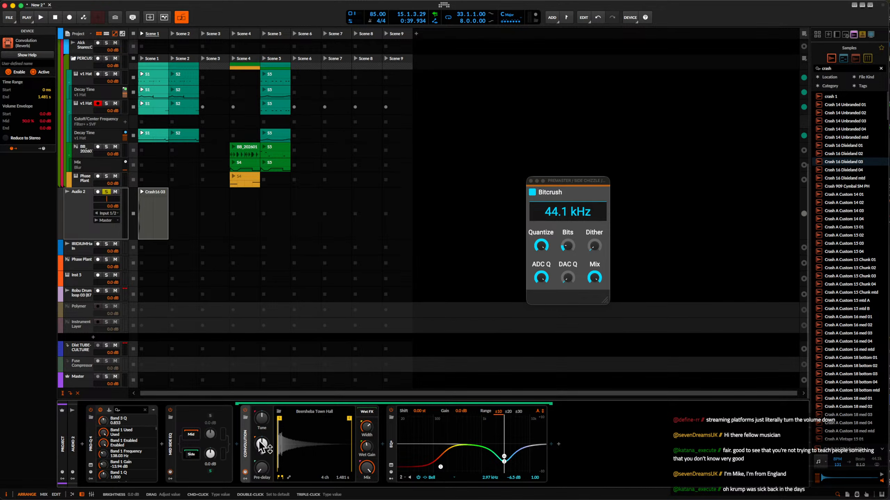
key("space")
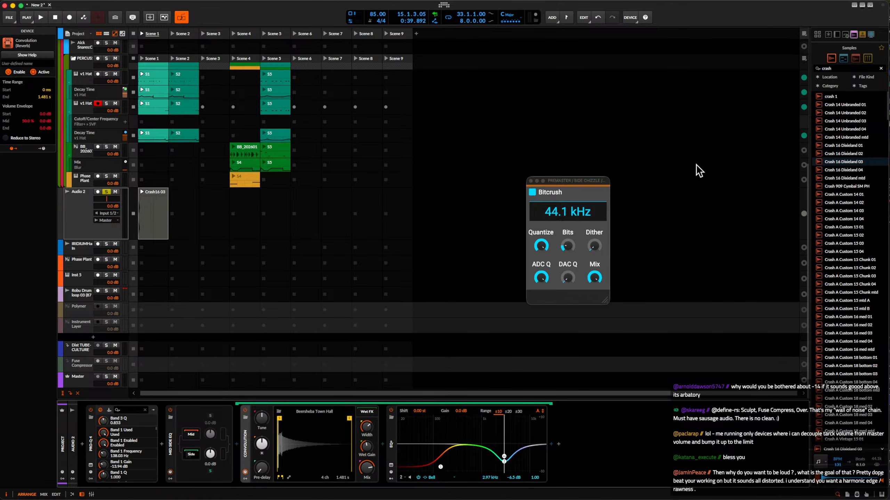
Lower the Premaster Bitcrush sample rate to 3.29 kHz and compare the crash before and after.
mouse_move(584, 179)
left_mouse_down()
mouse_move(563, 187)
mouse_move(570, 177)
left_mouse_up()
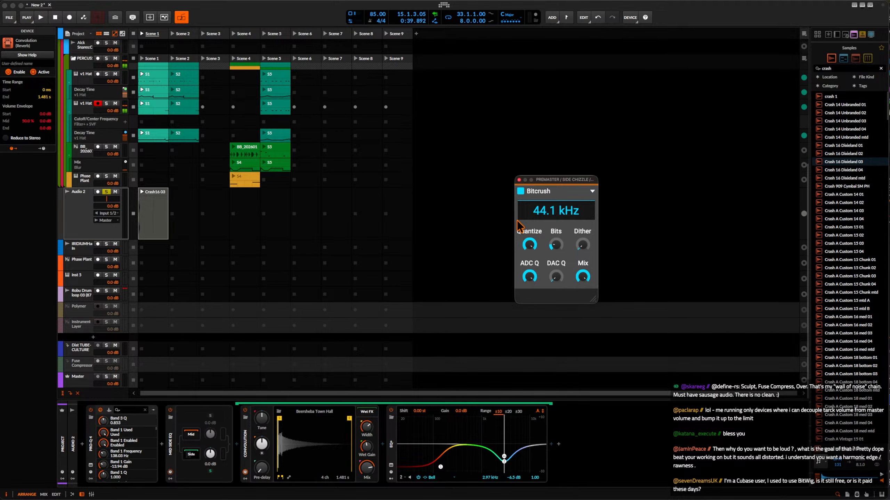
key("space")
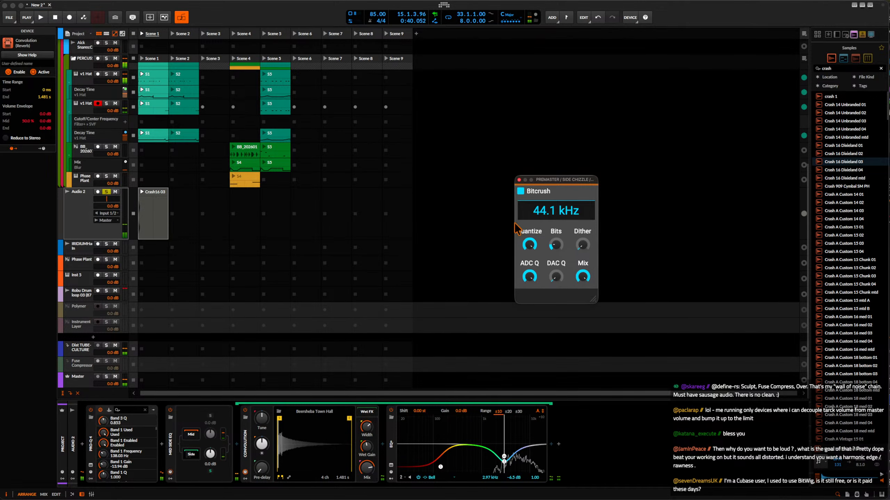
left_click_drag(556, 214, 556, 261)
key("space")
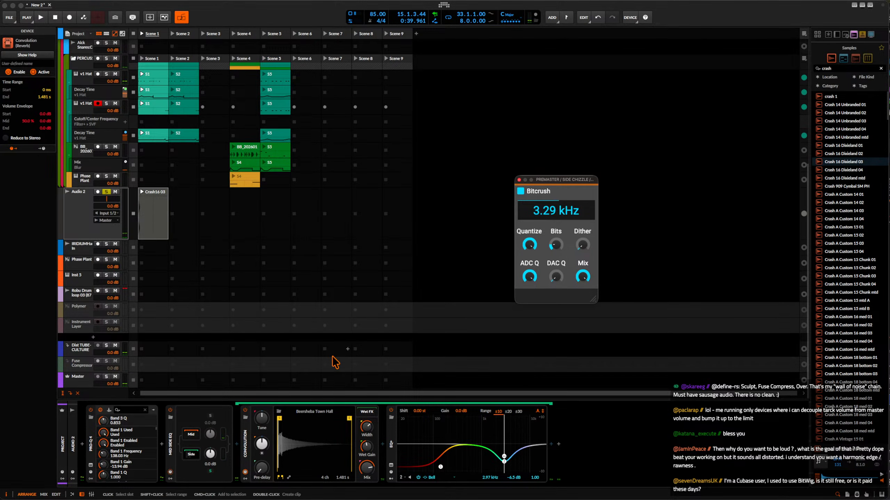
Examine the device chains of the tracks from Audio 2 up through the drum groups to the SIDE CHIZZLE group.
left_click(84, 196)
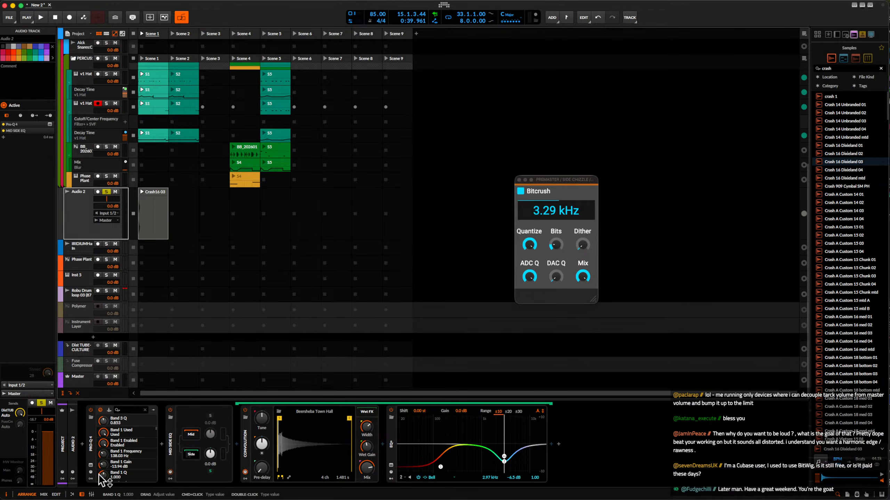
left_click(83, 179)
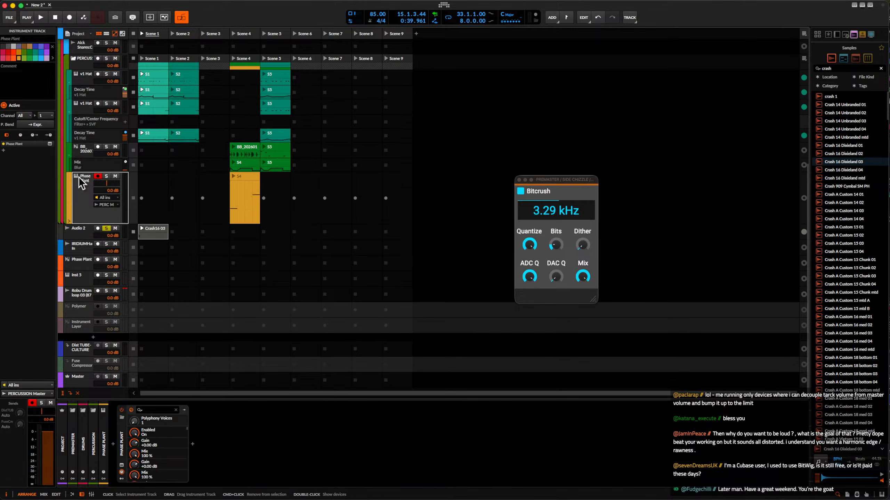
left_click(86, 232)
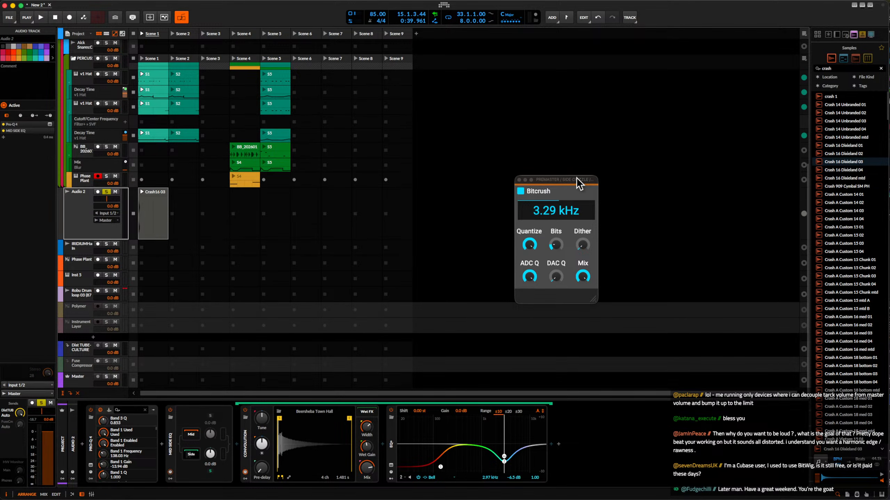
left_click_drag(579, 181, 463, 153)
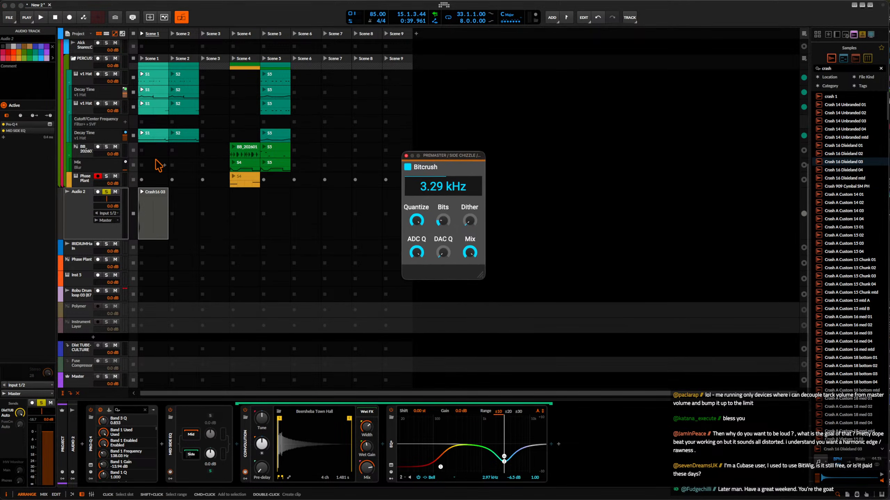
left_click(84, 226)
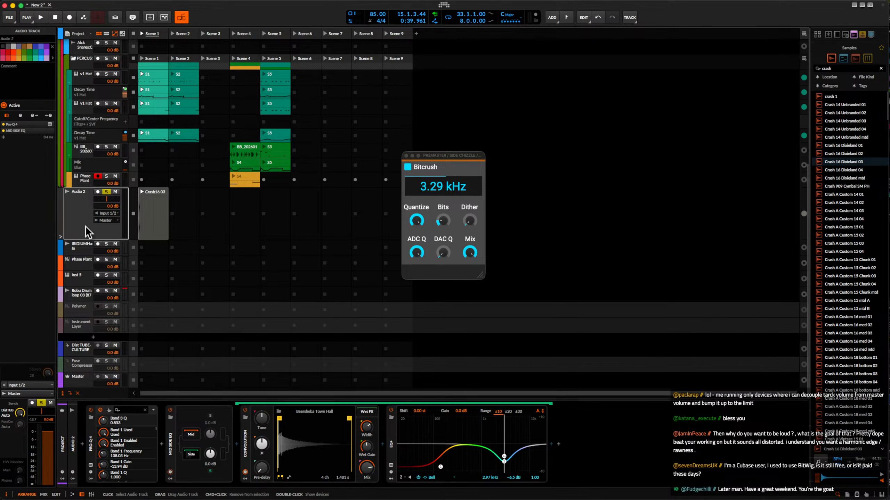
key("Up")
key("Up")
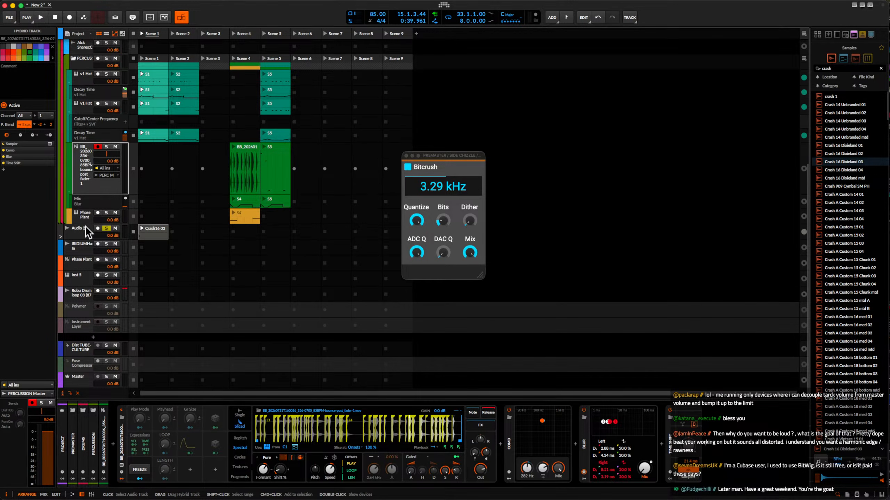
key("Up")
key("Up")
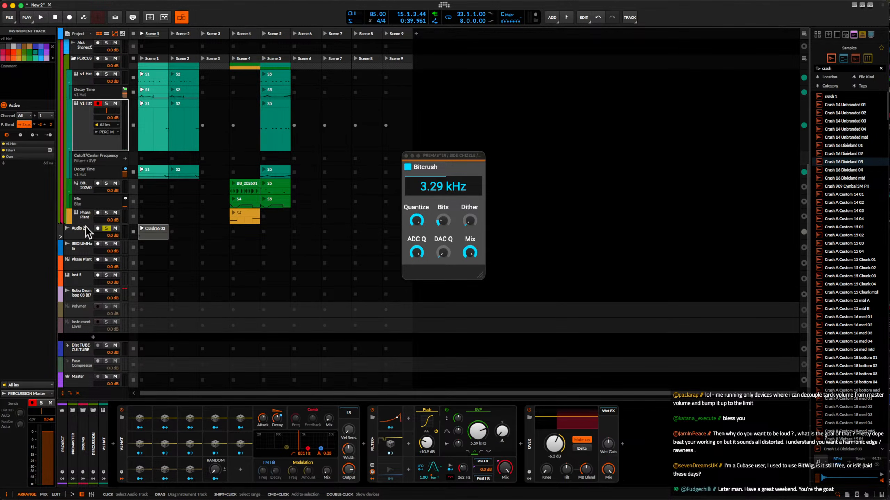
key("Up")
key("Up")
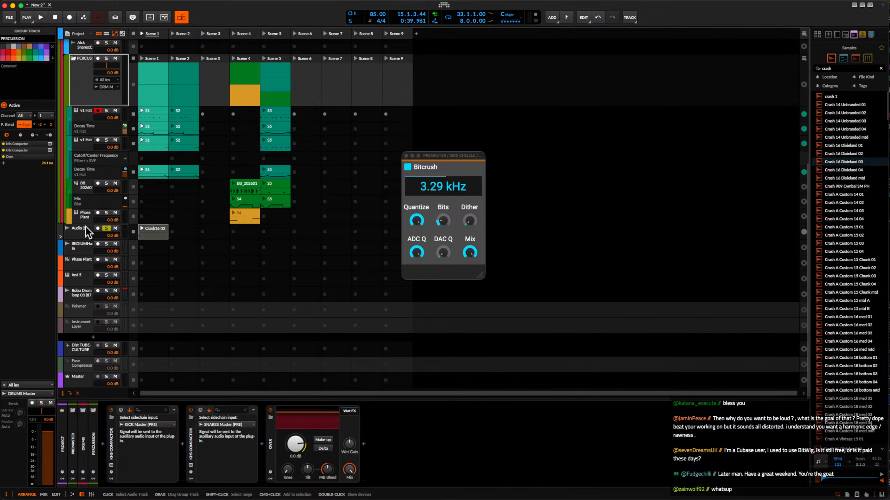
key("Up")
key("Up")
key("Up")
key("Up")
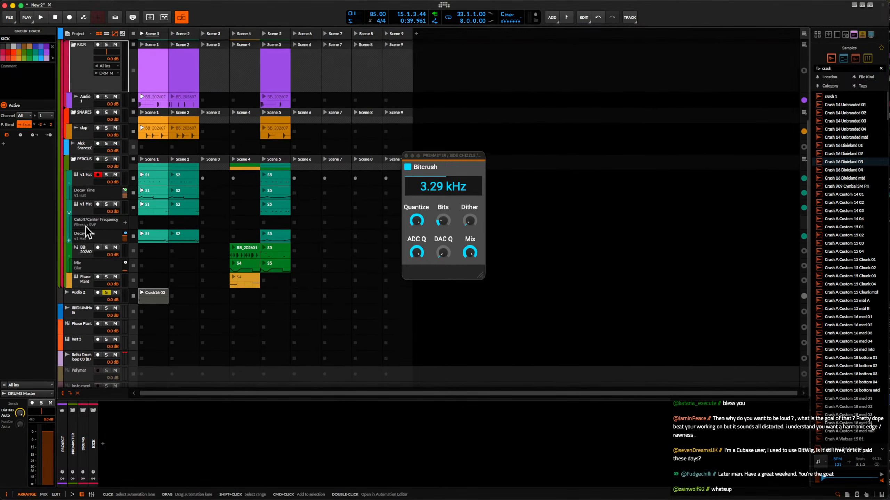
key("Up")
key("Up")
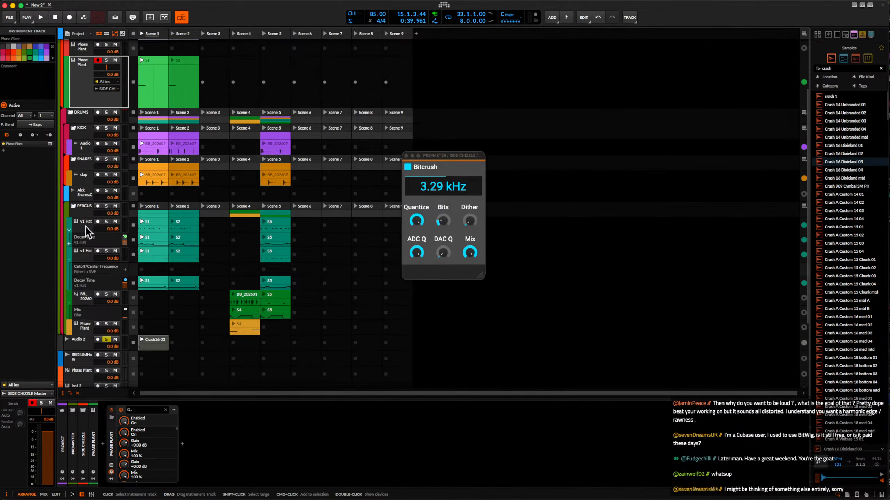
key("Up")
key("Up")
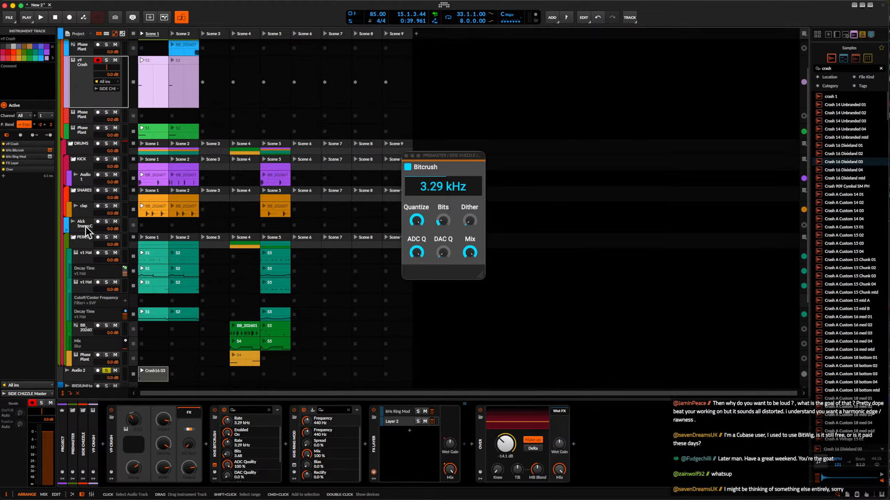
key("Up")
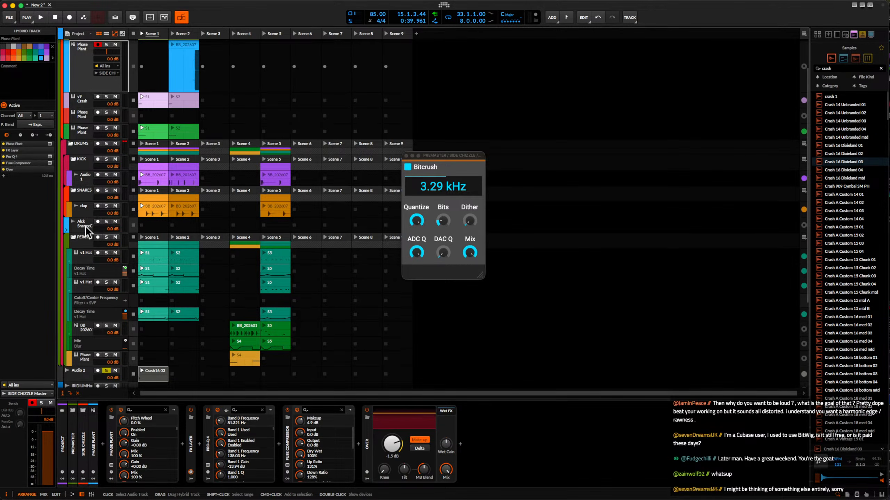
key("Up")
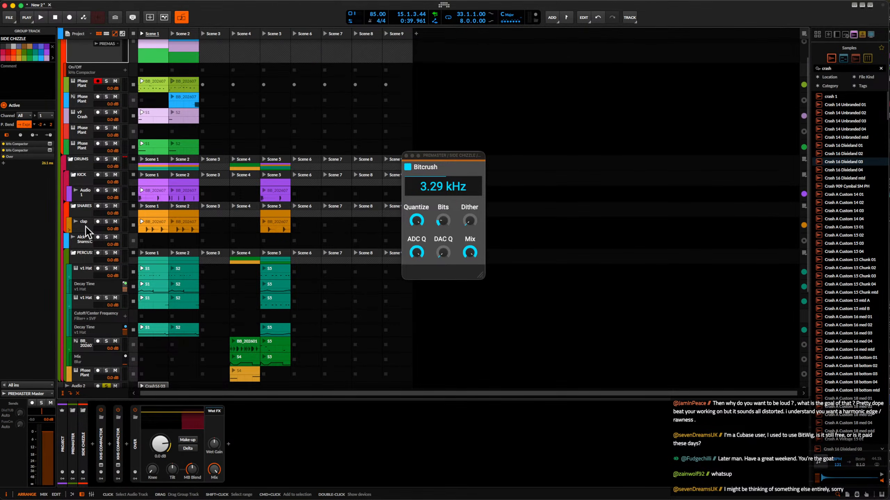
Review the device chains from the SIDE CHIZZLE tracks down through the drums and Dist TUBE-CULTURE to the Master.
key("Down")
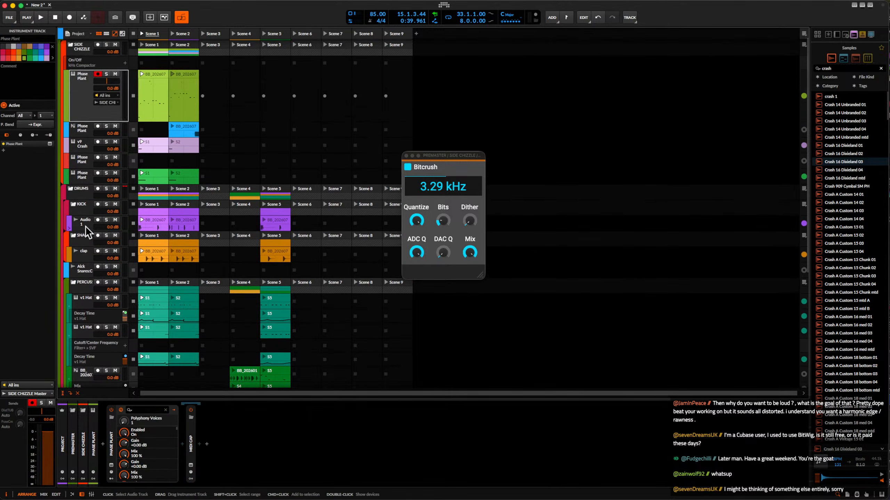
key("Up")
key("Up")
key("Up")
key("Down")
key("Down")
key("Down")
key("Down")
key("Down")
key("Down")
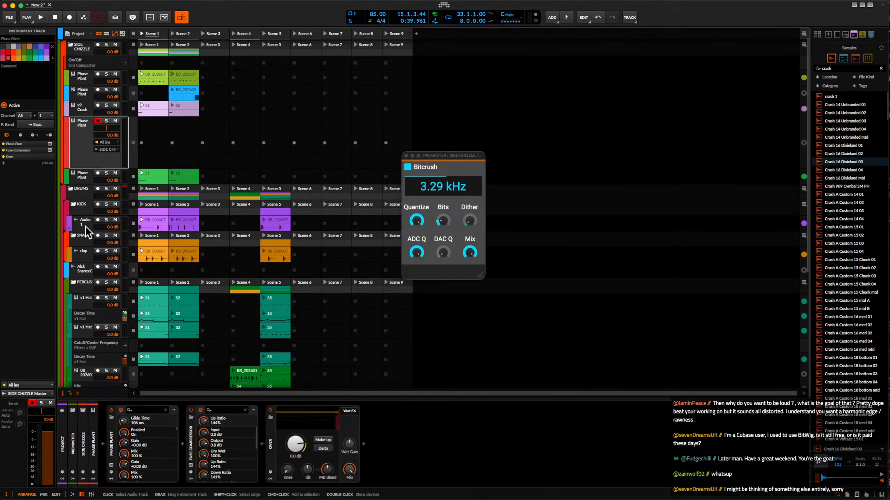
key("Down")
key("Down")
key("Down")
key("Down")
key("Down")
key("Down")
key("Down")
key("Down")
key("Down")
key("Down")
key("Down")
key("Down")
key("Down")
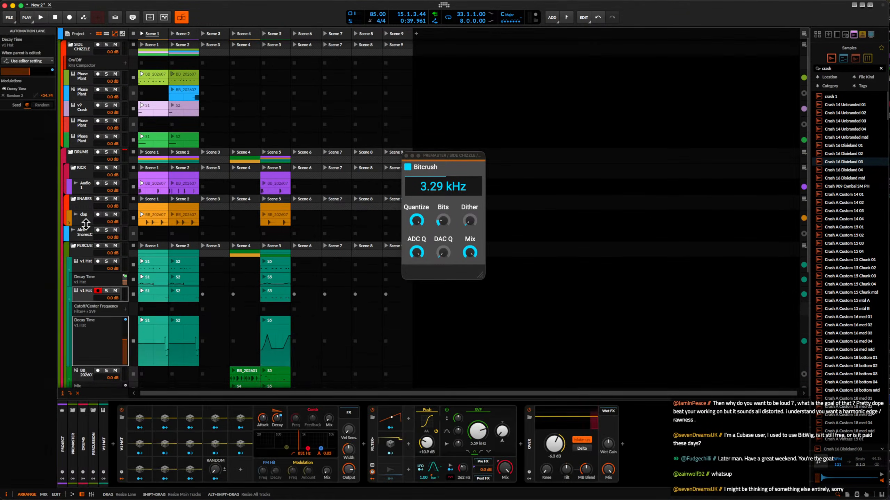
key("Down")
key("Down")
key("Down")
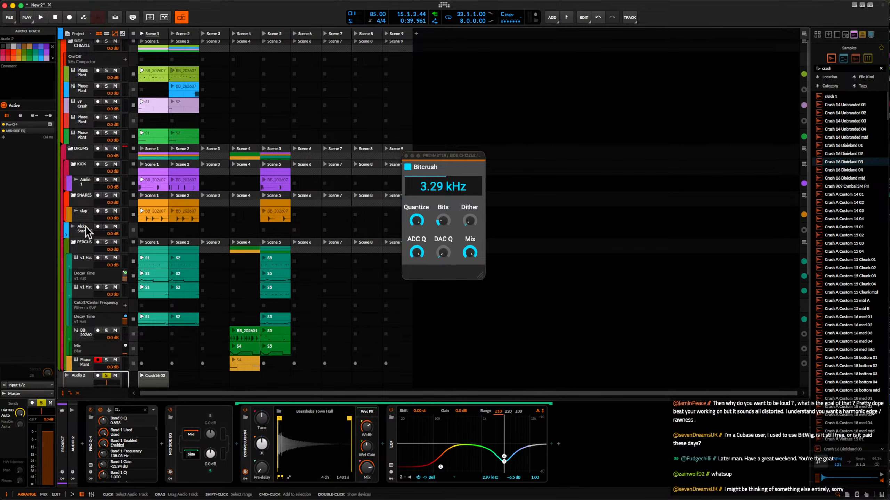
key("Down")
key("Down")
key("Down")
key("Down")
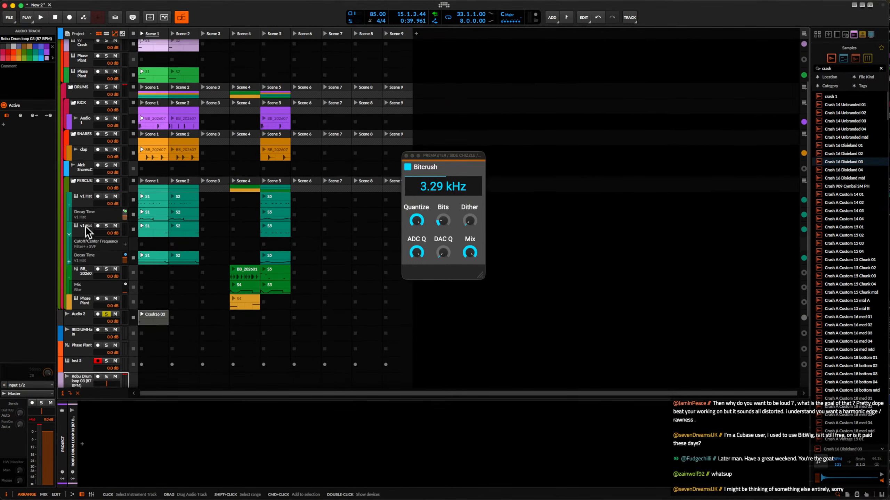
key("Down")
key("Down")
key("Down")
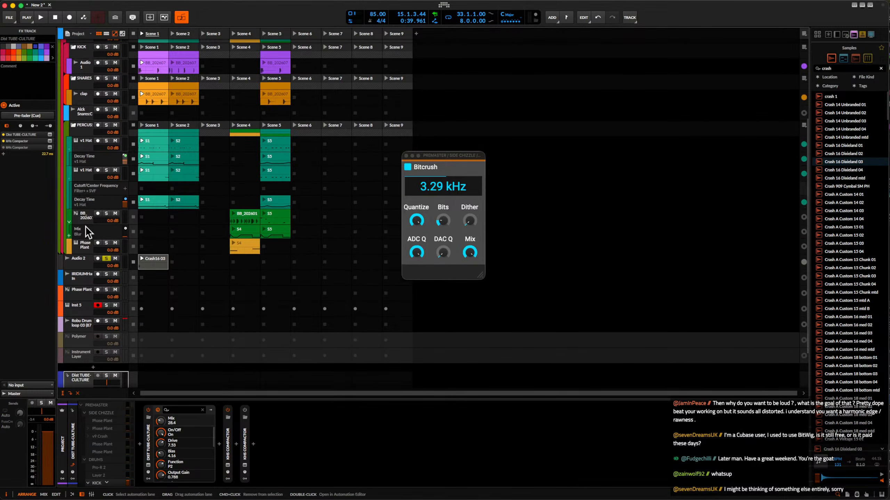
key("Down")
key("Down")
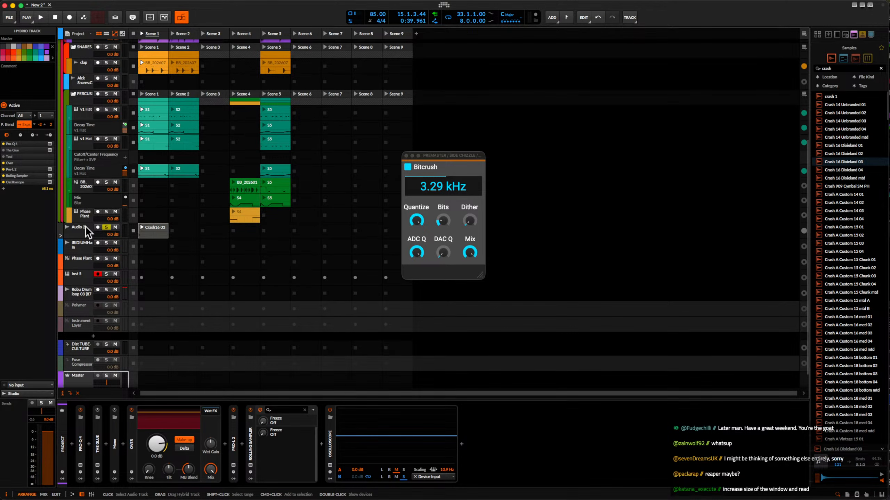
Inspect the devices on the PERCUSSION group, both v1 Hat tracks, the BB sampler track, the Phase Plant below it and Audio 2.
left_click_drag(438, 155, 393, 156)
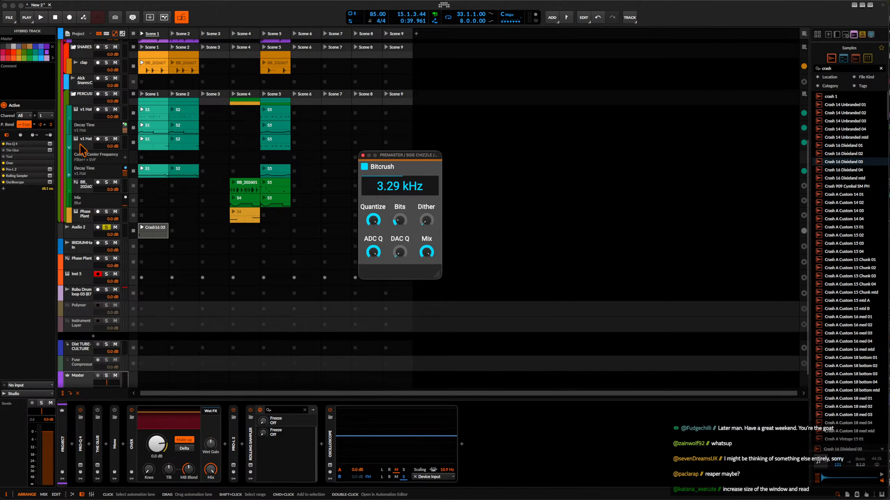
left_click(84, 102)
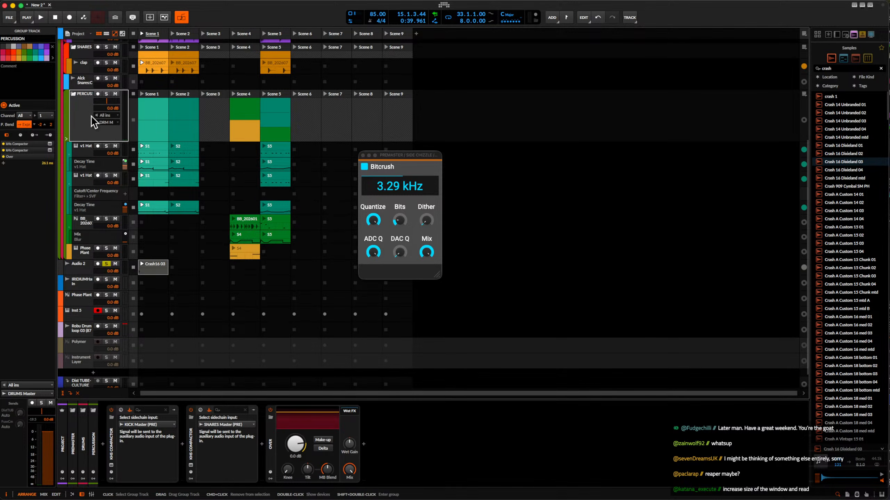
left_click(84, 150)
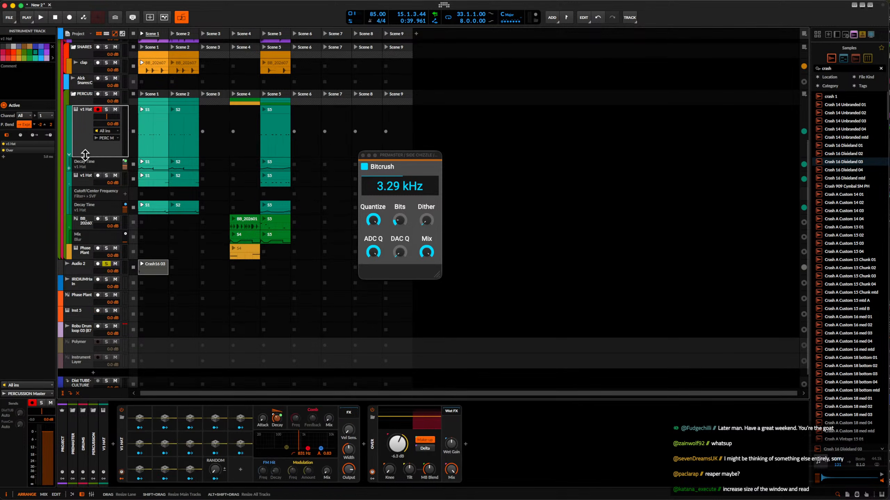
left_click(89, 181)
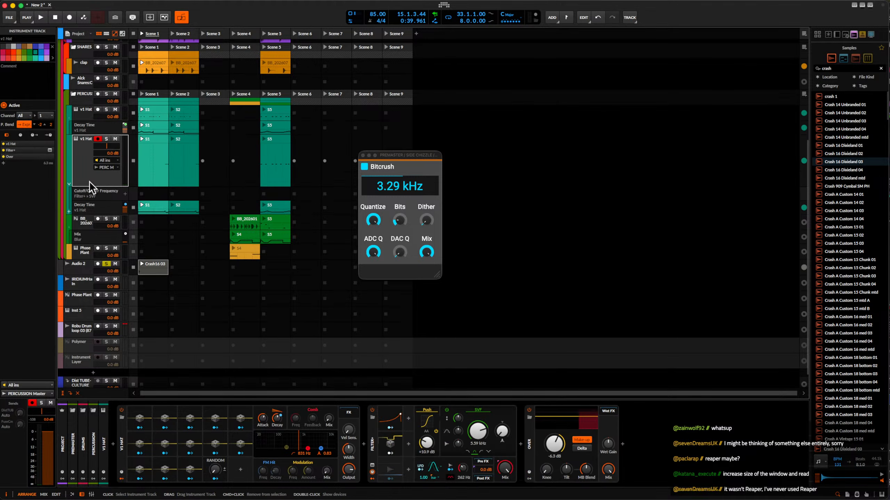
left_click(90, 221)
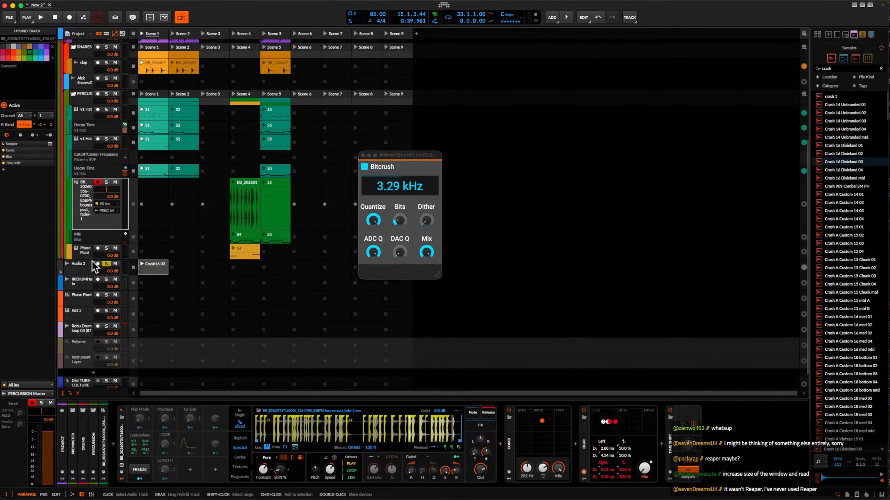
left_click(85, 255)
left_click(83, 270)
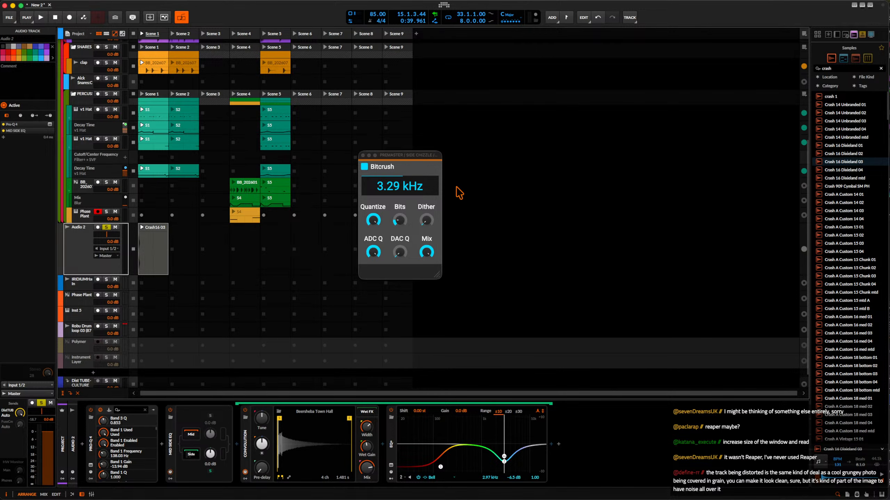
Close the floating Bitcrush window and unsolo Audio 2 to hear the crash with the full beat.
left_click(364, 155)
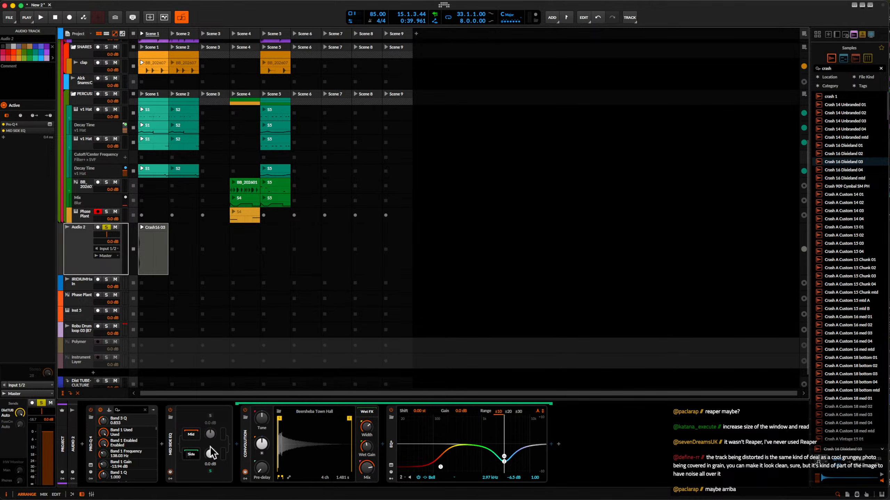
key("space")
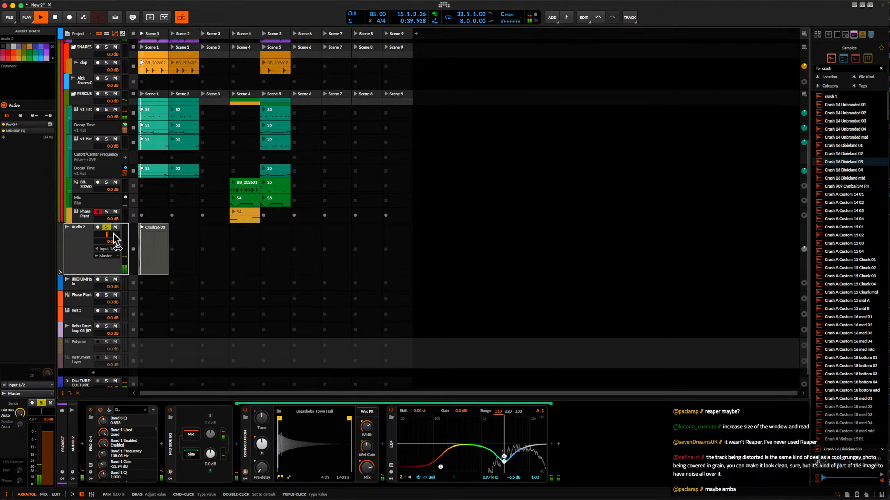
left_click(106, 227)
key("space")
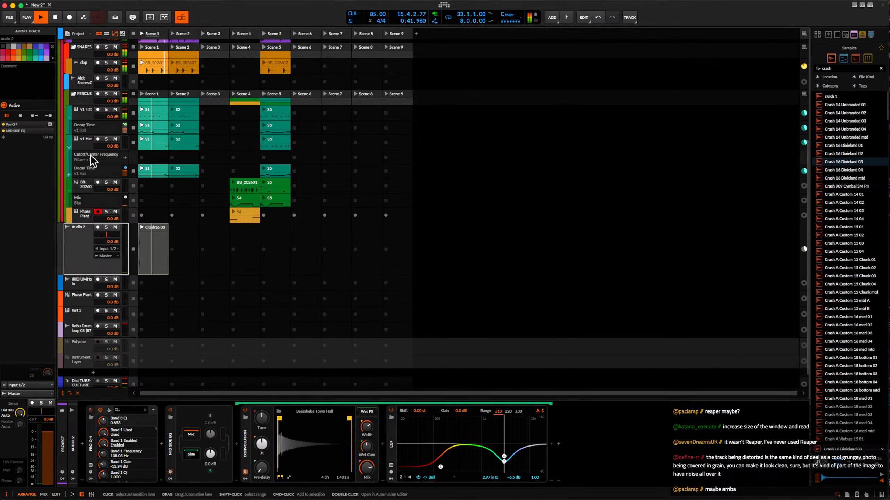
Raise the Push drive in the second v1 Hat's Filter+ to +18.3 dB while the beat plays, and stop playback.
left_click(90, 116)
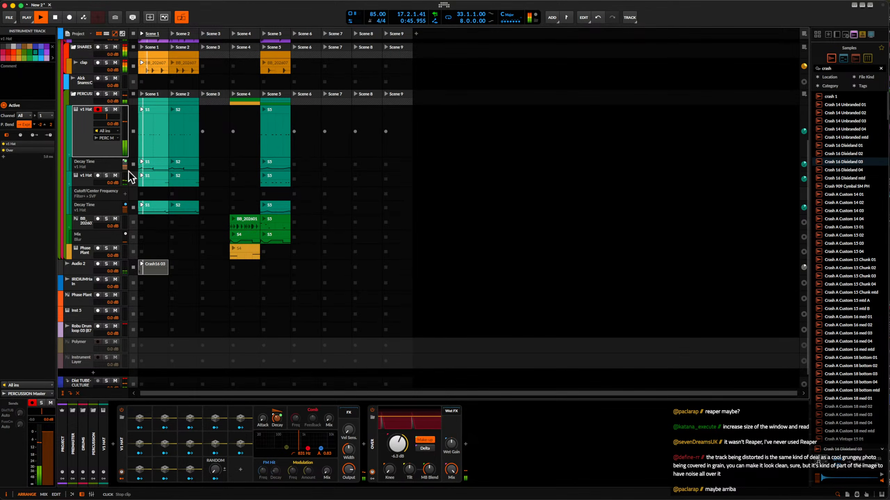
left_click(86, 182)
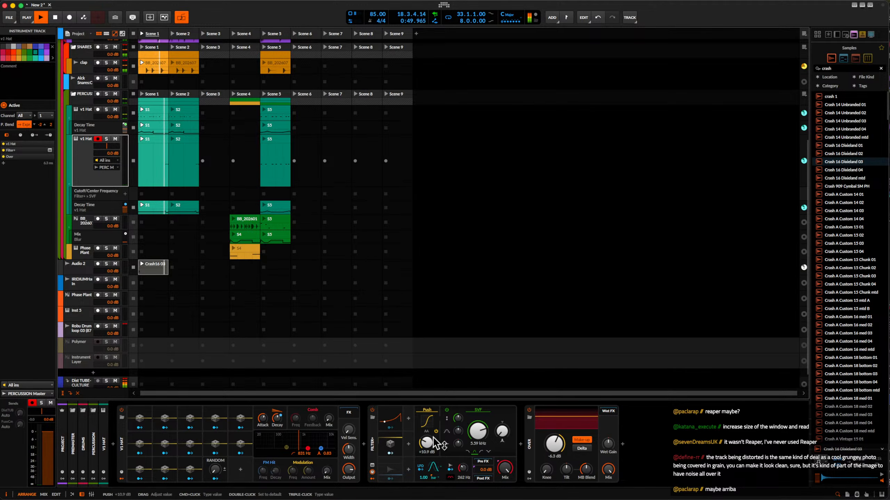
left_click_drag(431, 449, 431, 434)
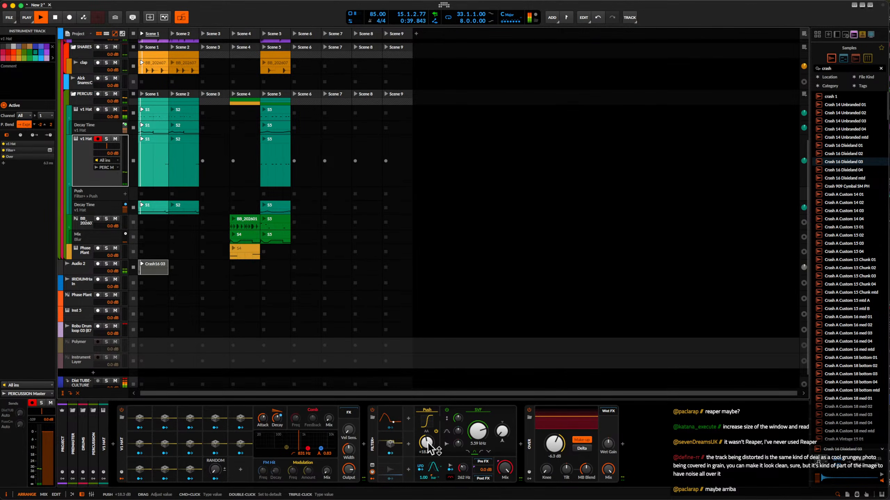
key("space")
Insert a kHs Bitcrush between Filter+ and Over on the second v1 Hat track.
left_click(521, 444)
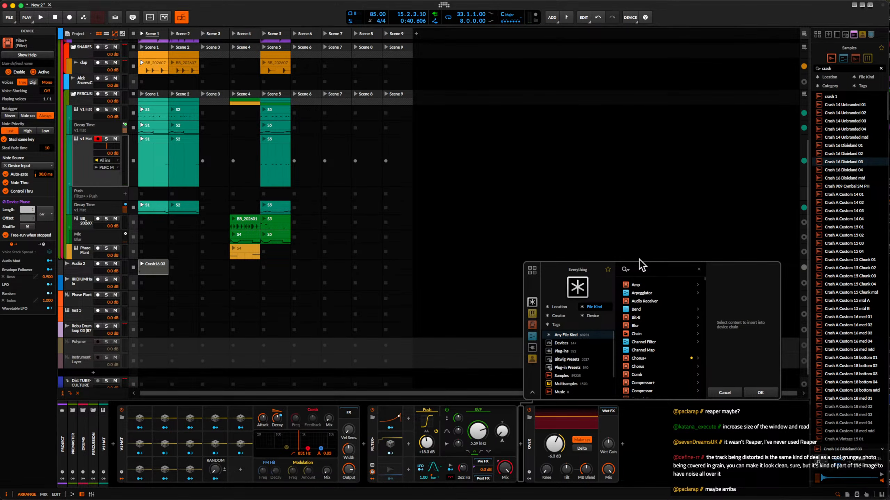
type("bit")
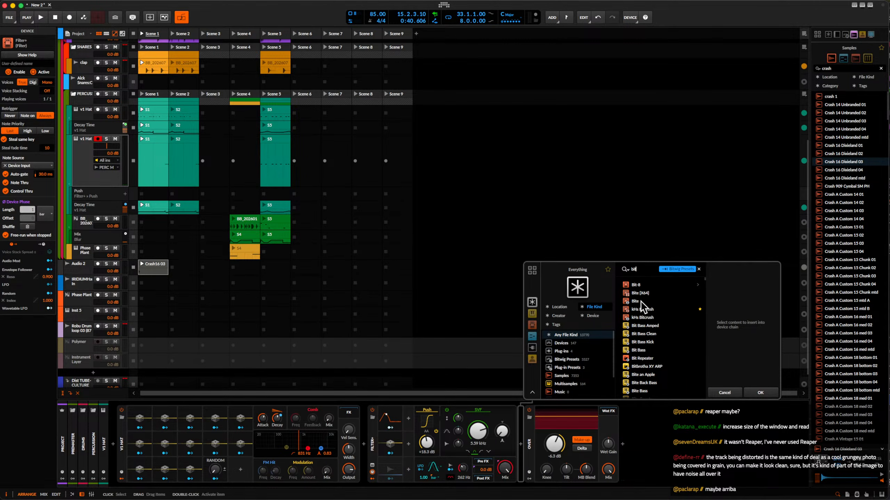
left_click(642, 309)
left_click(762, 393)
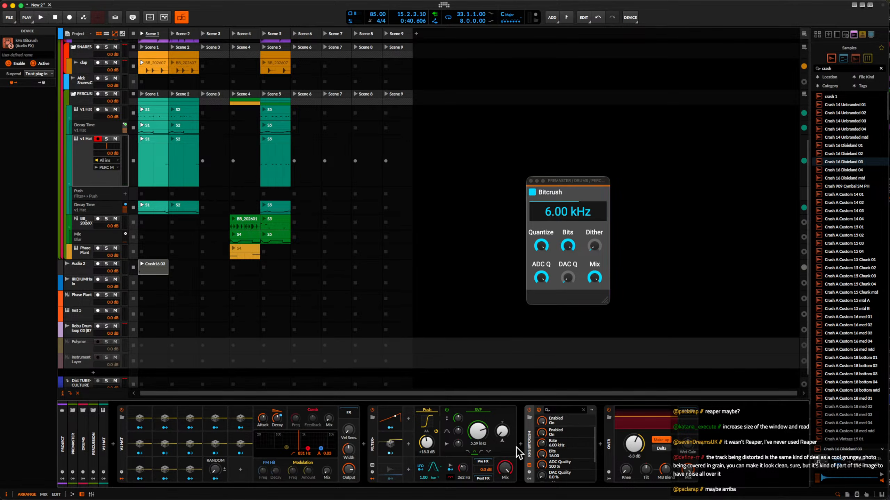
Wrap the kHs Bitcrush in an FX Layer, add an empty second layer, and solo the Bitcrush layer.
key("super+g")
left_click(568, 427)
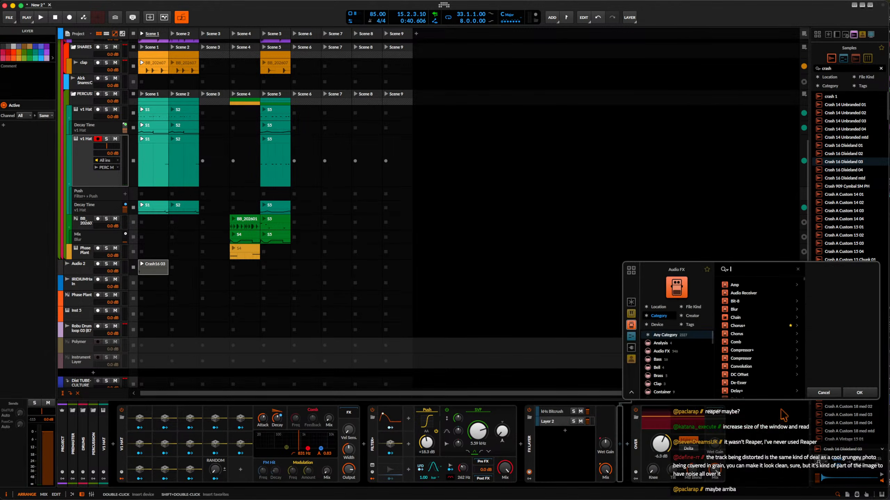
left_click(858, 393)
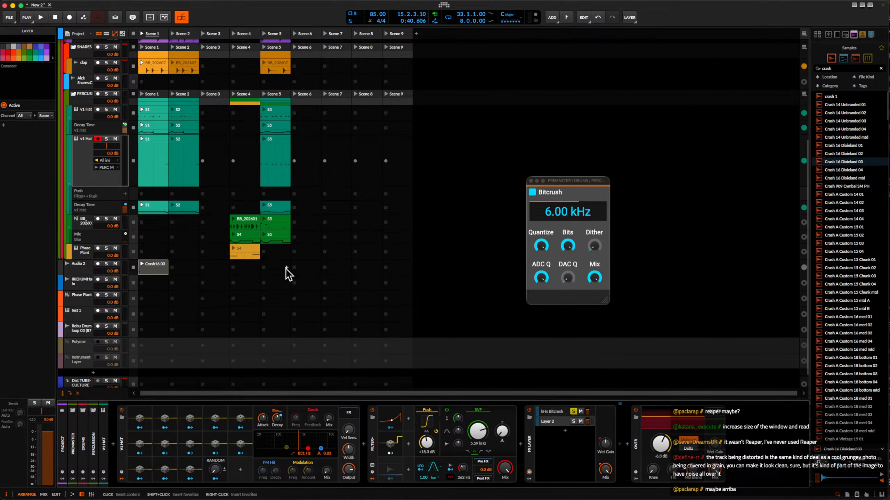
left_click(84, 174)
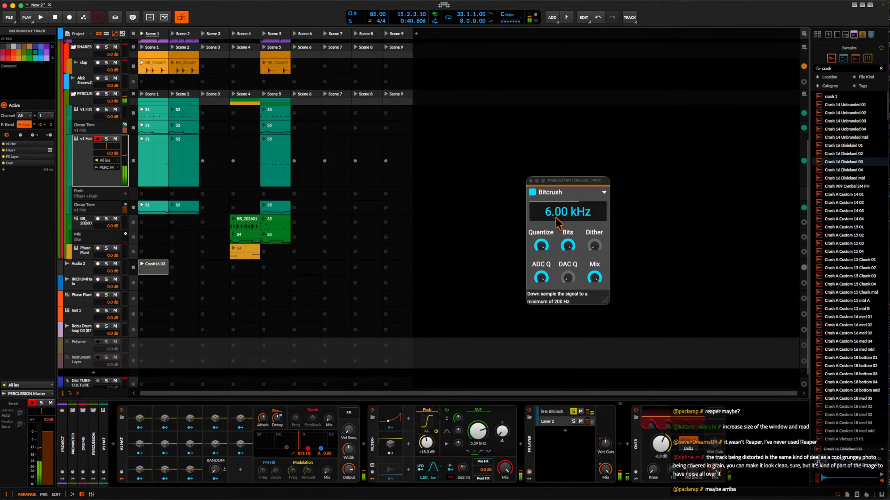
Try the Bitcrush with a 44.1 kHz rate, Bits lowered to about 1.4 and Dither raised to 78%, and duplicate the device.
left_click_drag(555, 212, 554, 185)
left_click_drag(571, 249, 571, 280)
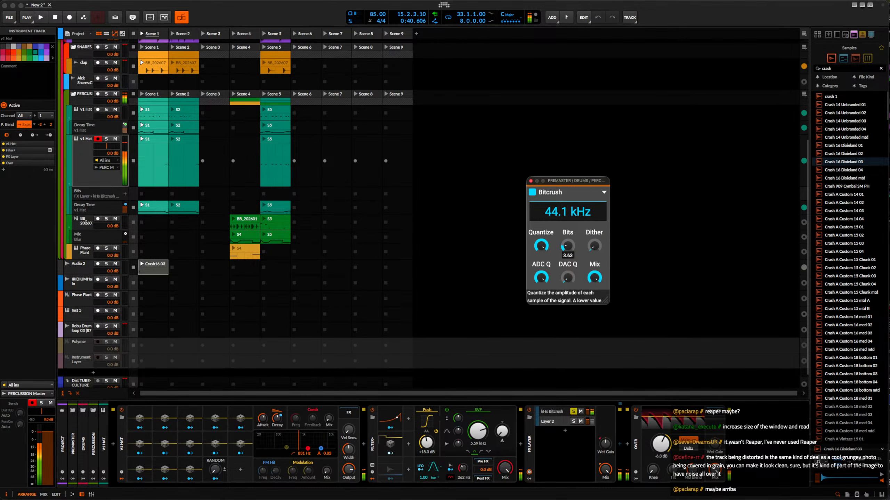
left_click_drag(594, 246, 594, 224)
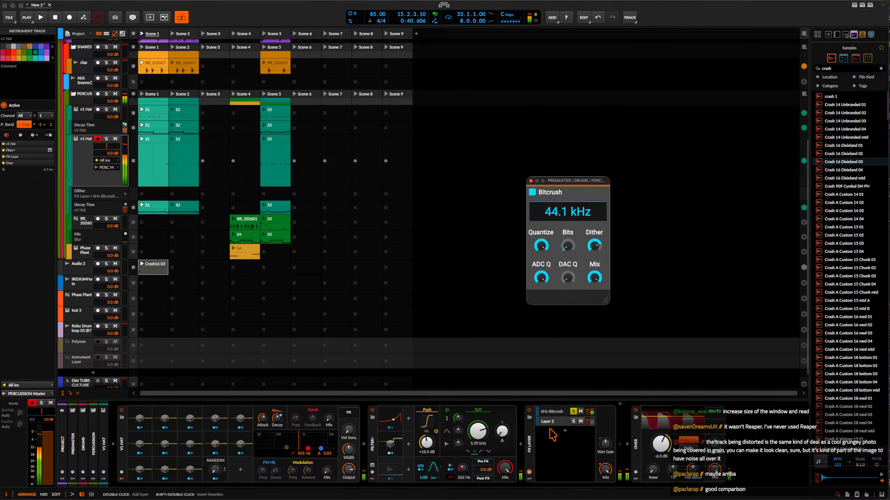
left_click(620, 443)
left_click(628, 441)
key("super+d")
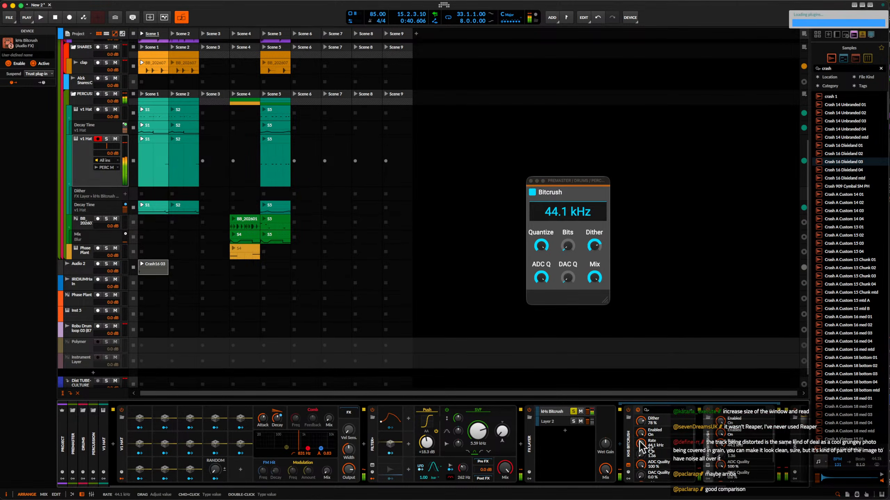
Delete the Bitcrush devices from the soloed layer and insert Bit-8 in their place.
left_click(630, 436)
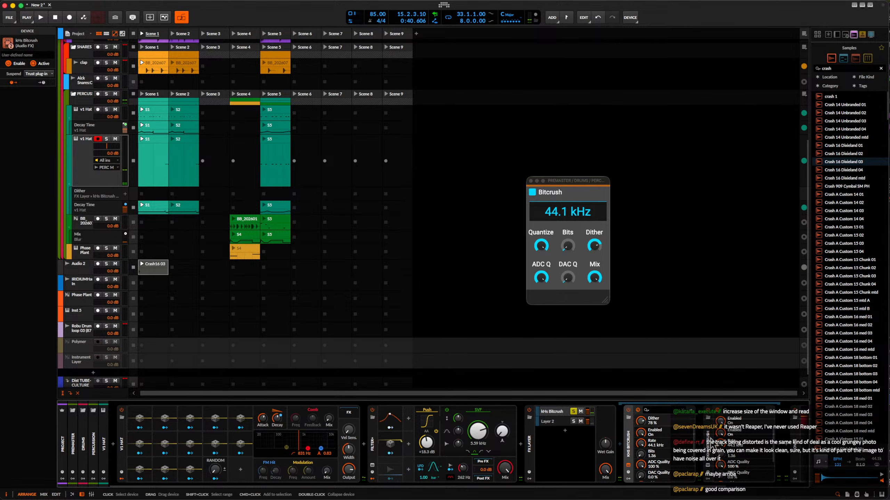
left_click(709, 439, "shift")
key("Delete")
left_click(626, 445)
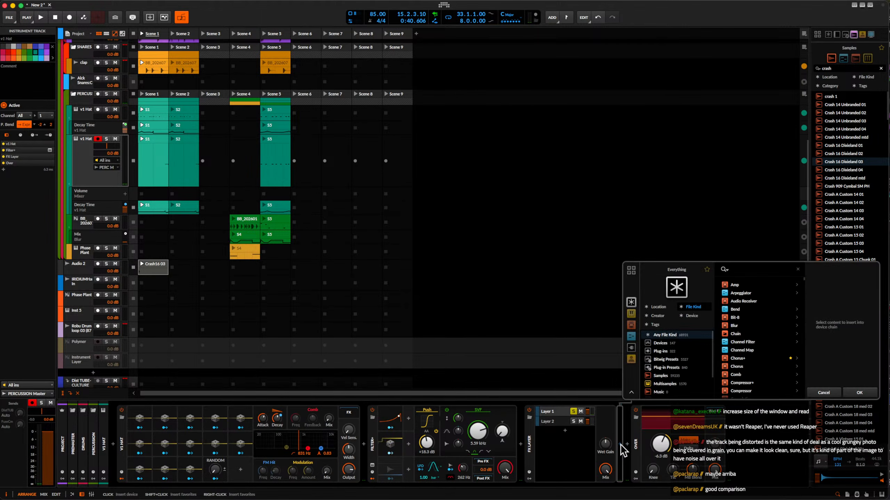
type("bit")
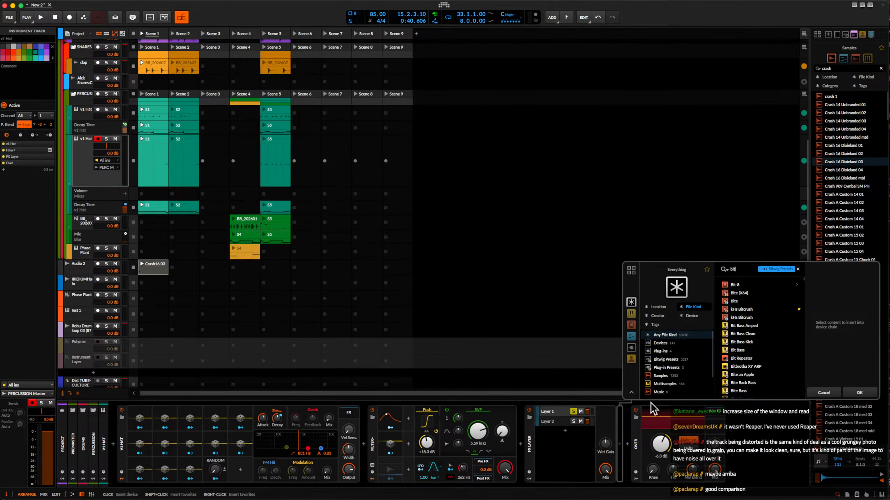
left_click(732, 287)
left_click(857, 391)
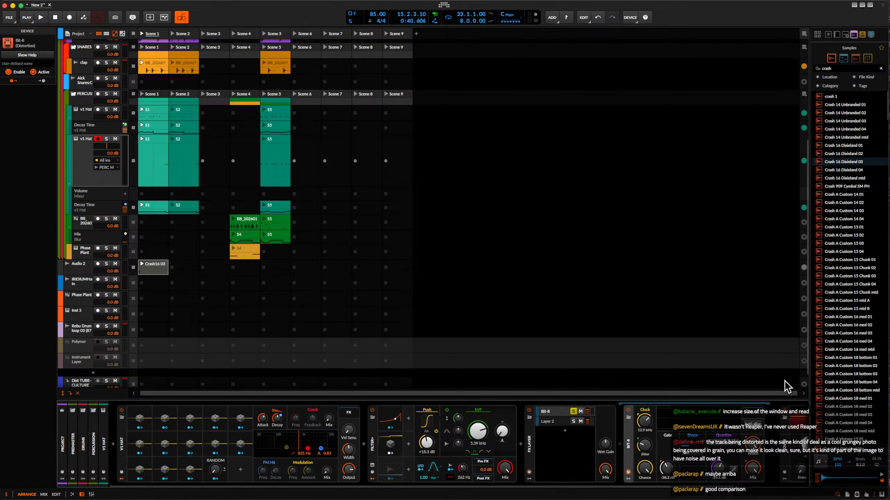
Set the Bit-8 clock frequency to 100 kHz and adjust its clock jitter while listening to the hat.
scroll(714, 417, "right", 3)
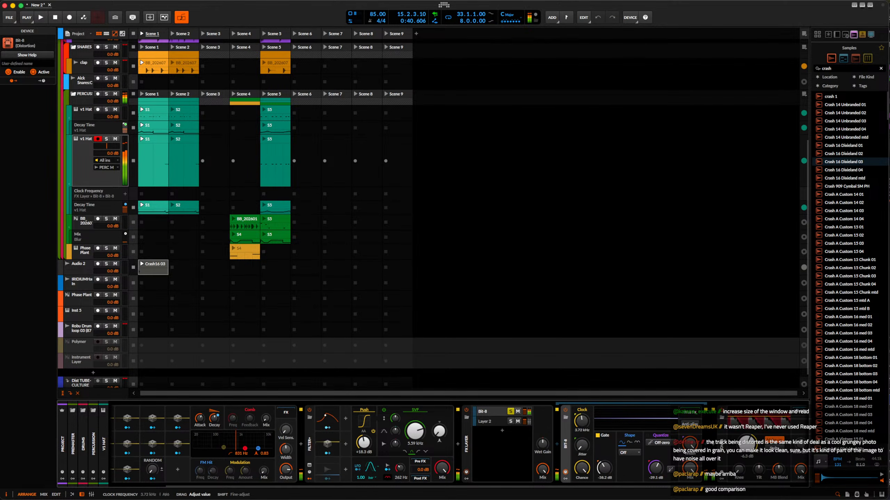
left_click_drag(581, 420, 582, 499)
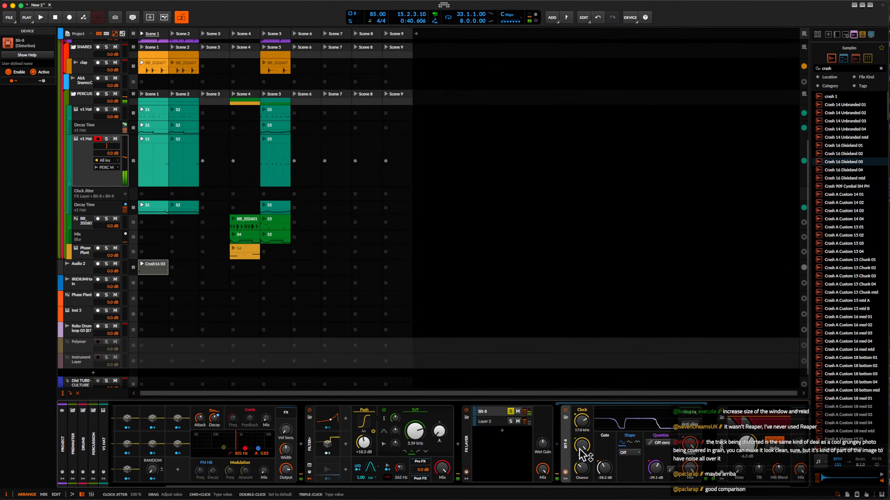
left_click_drag(582, 422, 582, 407)
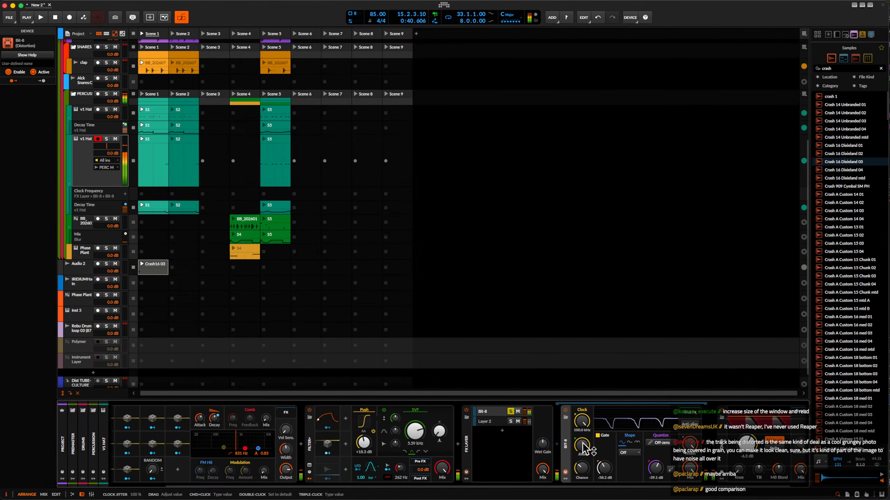
left_click_drag(583, 449, 583, 449)
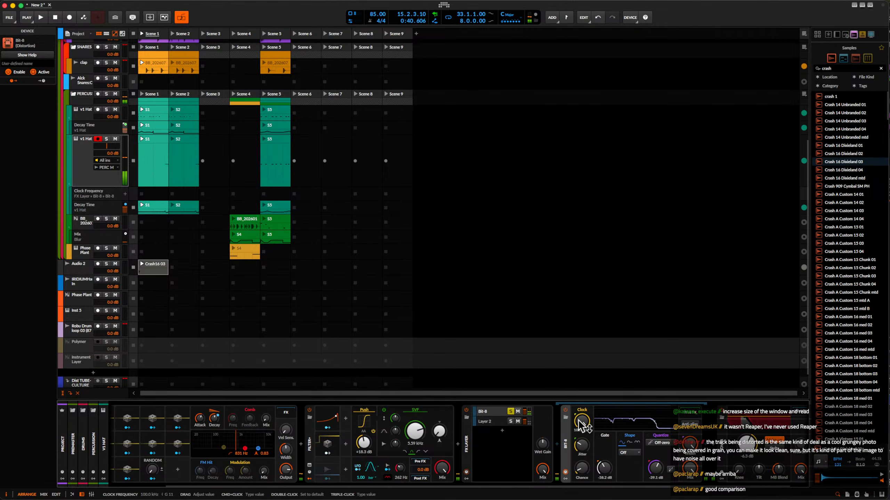
Set the Bit-8 quantization to -18.9 dB in On-zero mode, and adjust the clock chance.
left_click_drag(652, 478, 652, 477)
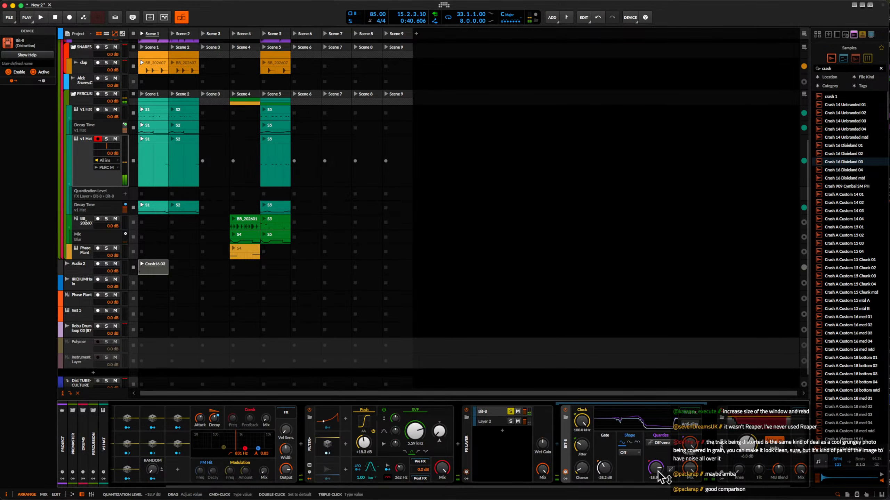
left_click(659, 443)
left_click(665, 459)
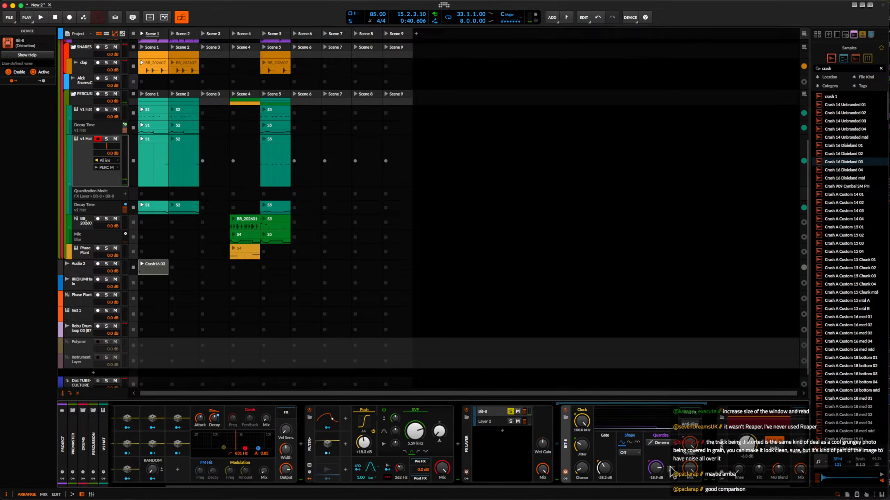
left_click_drag(581, 468, 582, 470)
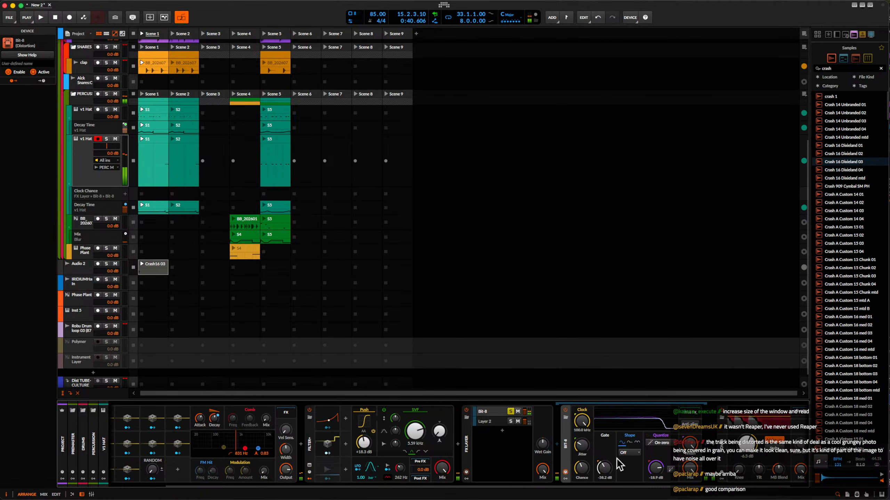
Insert Pro-Q 4 after Bit-8 in the same layer, shape a broad third band with Q 0.166, and close its window.
left_click(707, 446)
type("pro")
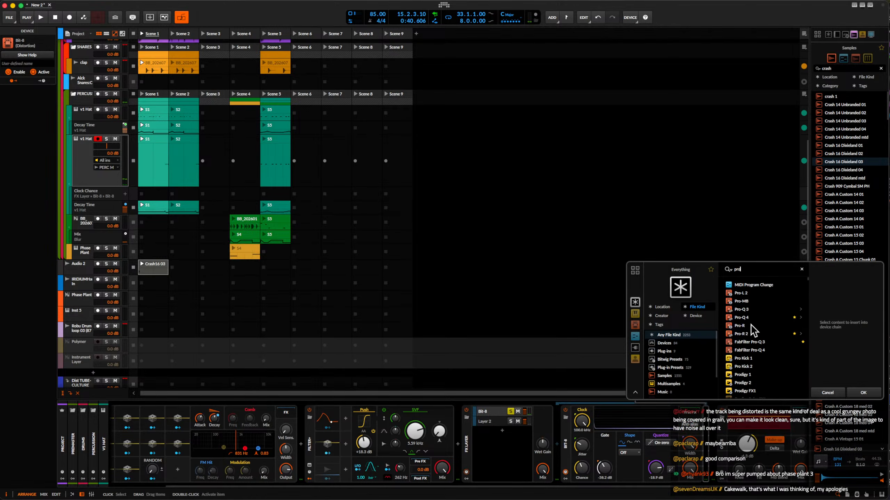
left_click(750, 318)
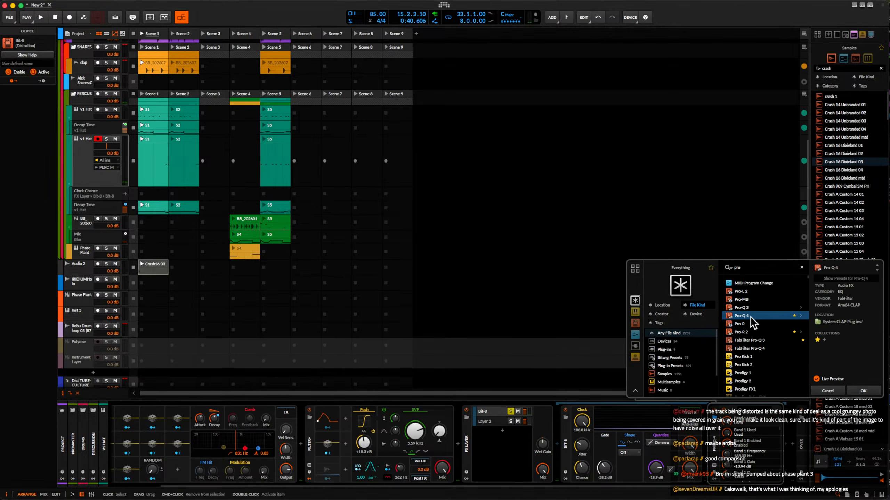
left_click(863, 392)
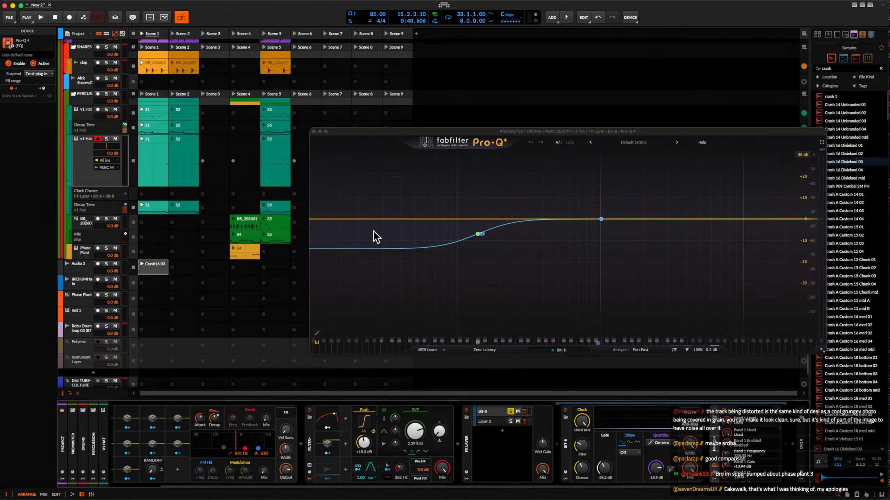
left_click_drag(332, 225, 622, 253)
left_click(314, 132)
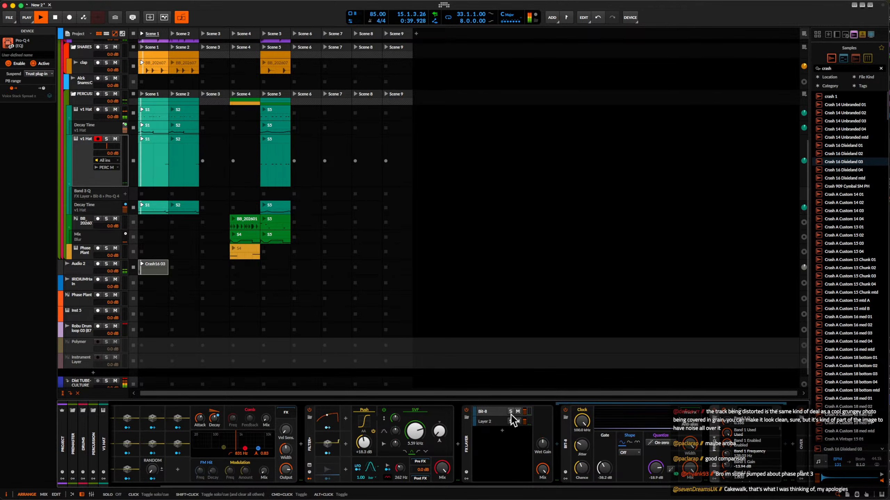
Lower the Bit-8 layer's volume in the second v1 Hat's FX Layer to blend it with Layer 2.
left_click(81, 155)
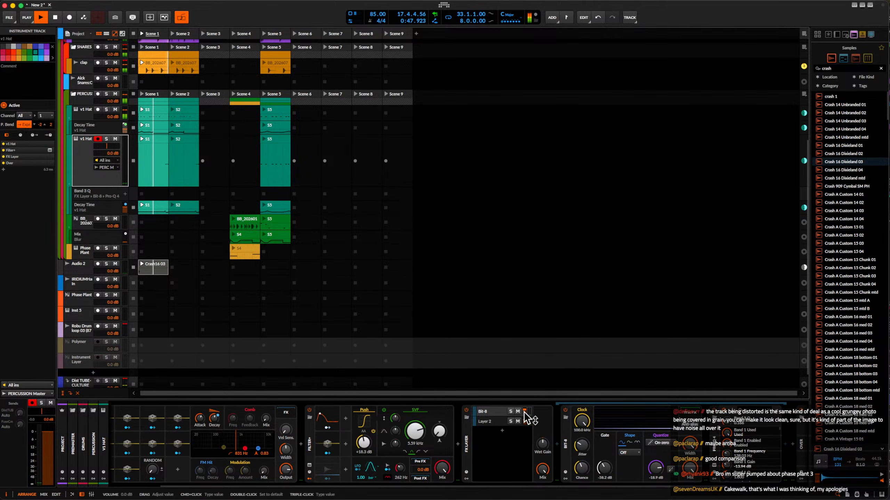
left_click_drag(524, 412, 524, 427)
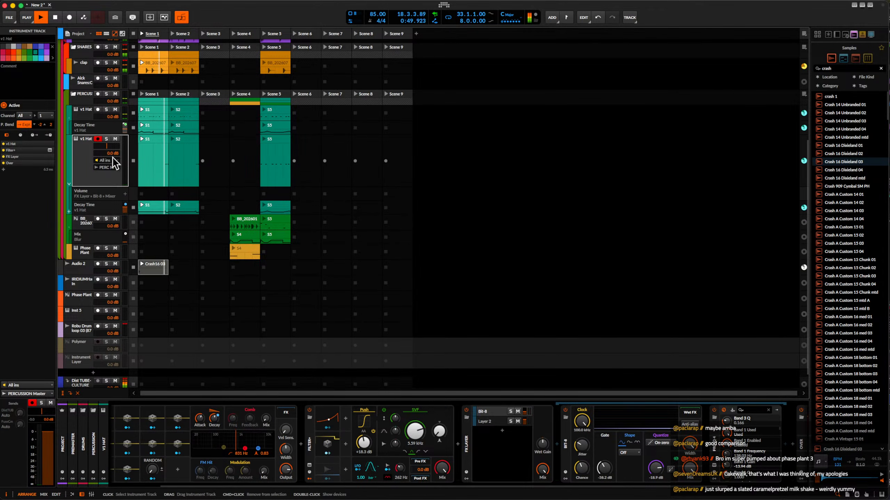
Launch Scene 2 and check the blue Phase Plant track and its clip while the scene plays.
scroll(174, 101, "up", 5)
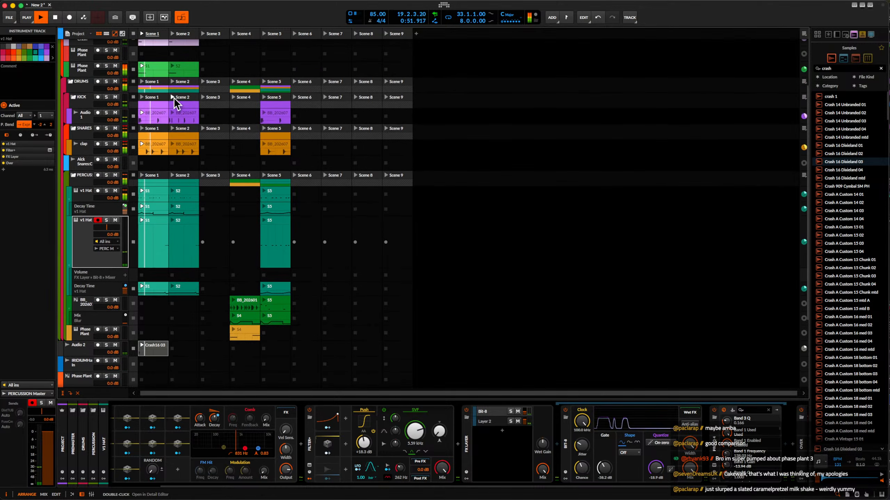
scroll(174, 101, "up", 5)
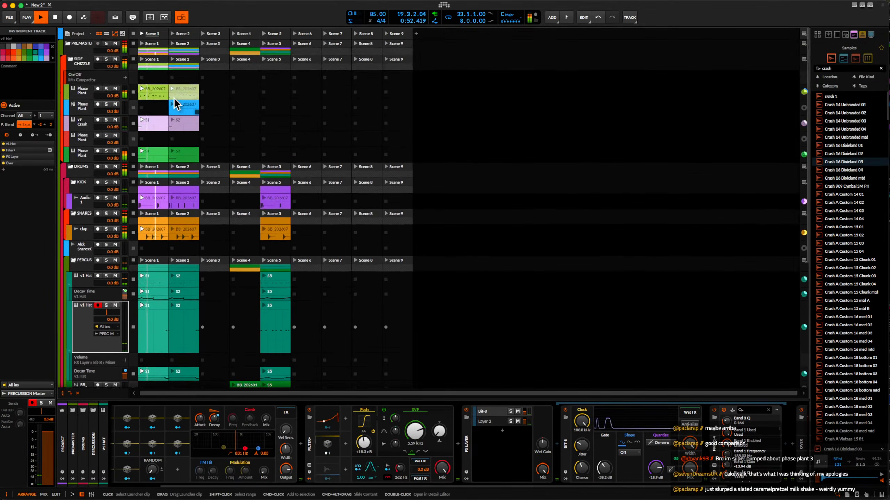
left_click(172, 33)
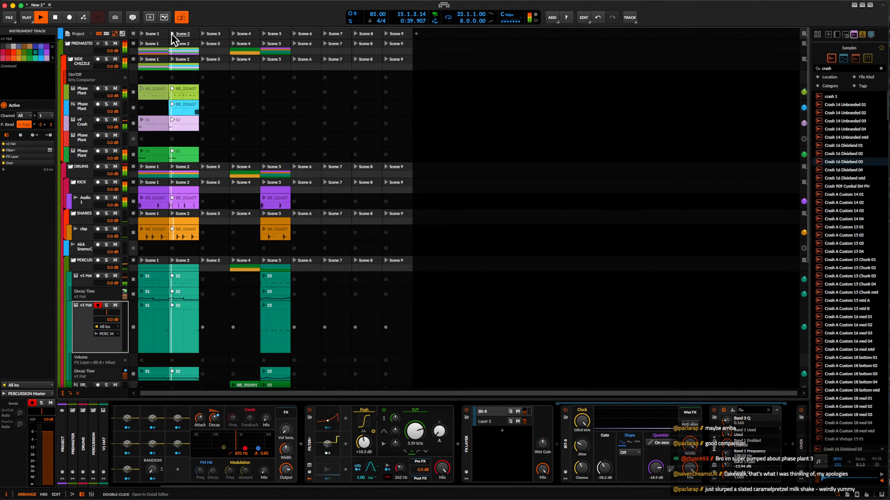
left_click(75, 111)
left_click(188, 111)
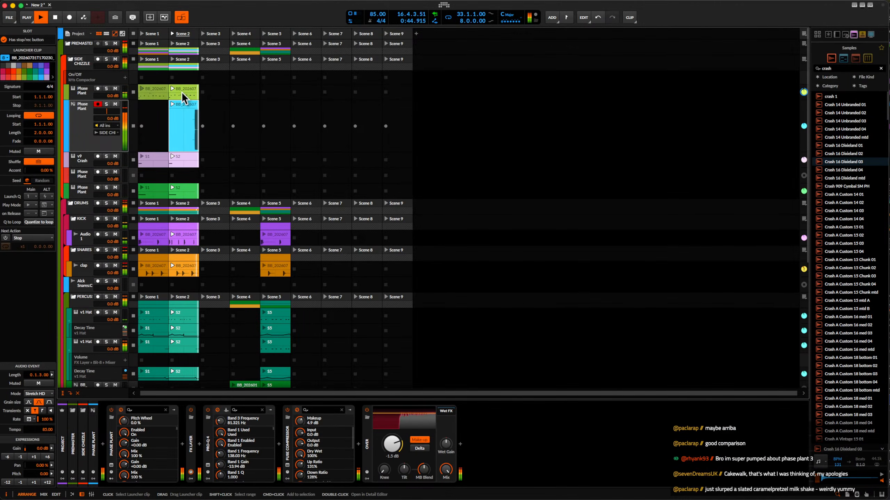
left_click(175, 97)
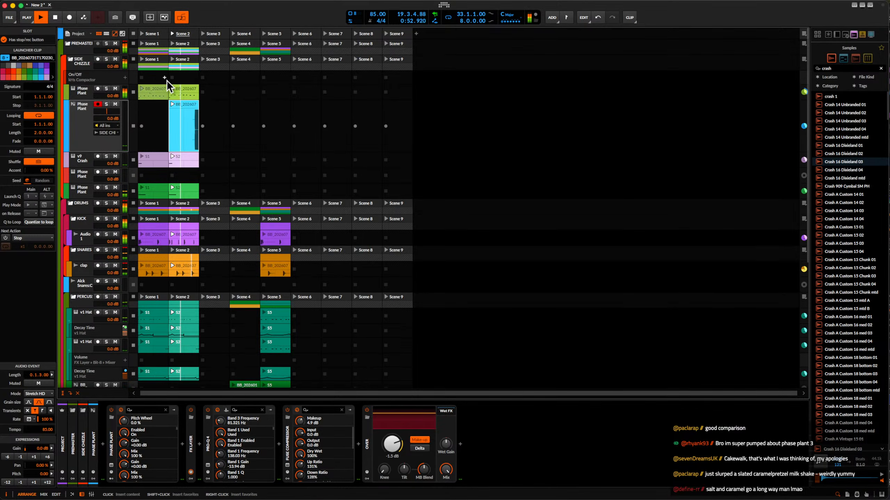
Return playback to Scene 1, listen while looking over the drum and percussion tracks, and stop playback.
left_click(142, 34)
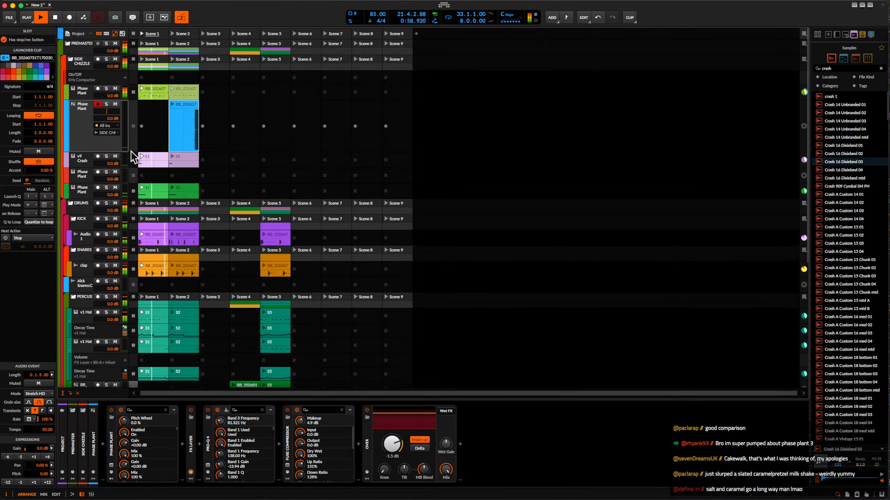
left_click(89, 116)
scroll(143, 182, "down", 3)
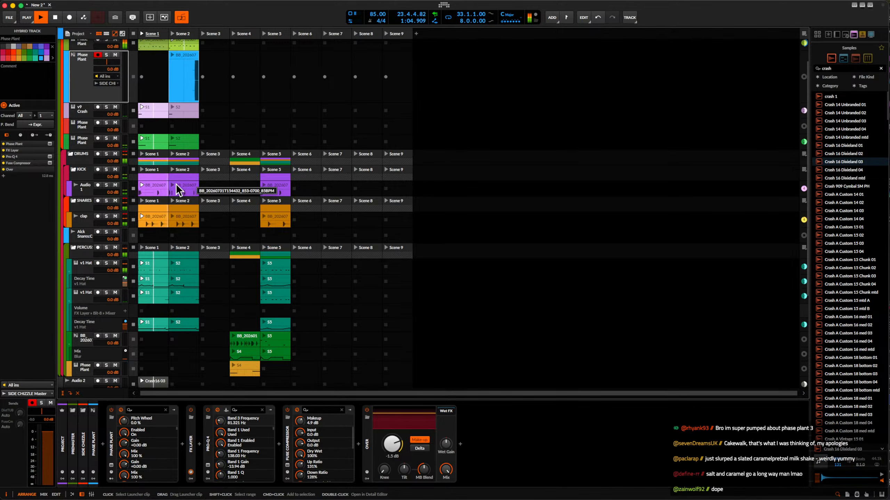
scroll(175, 184, "down", 3)
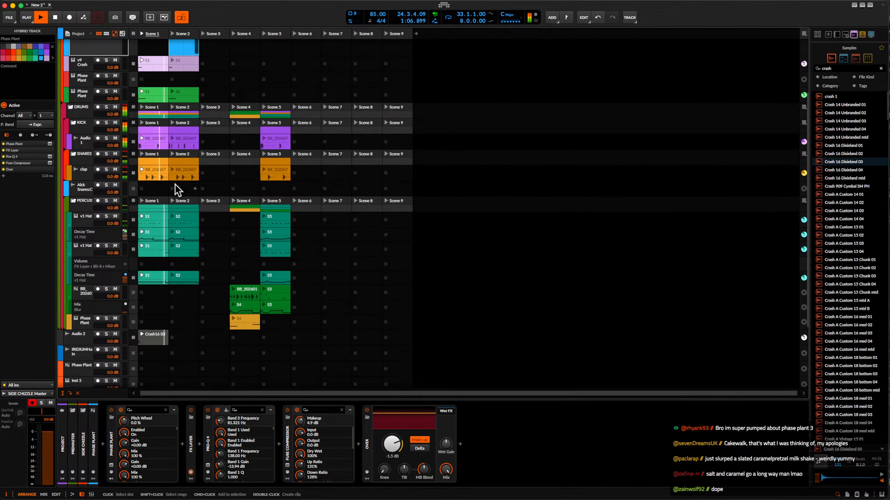
key("space")
Inspect the v9 Crash, the green Phase Plant and the top Phase Plant track with its Scene 2 clip in SIDE CHIZZLE.
scroll(175, 189, "up", 6)
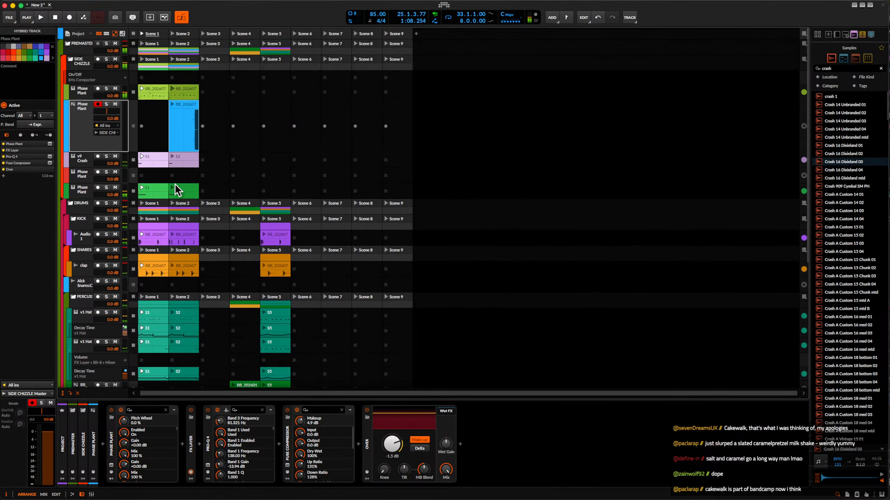
left_click(88, 163)
left_click(85, 195)
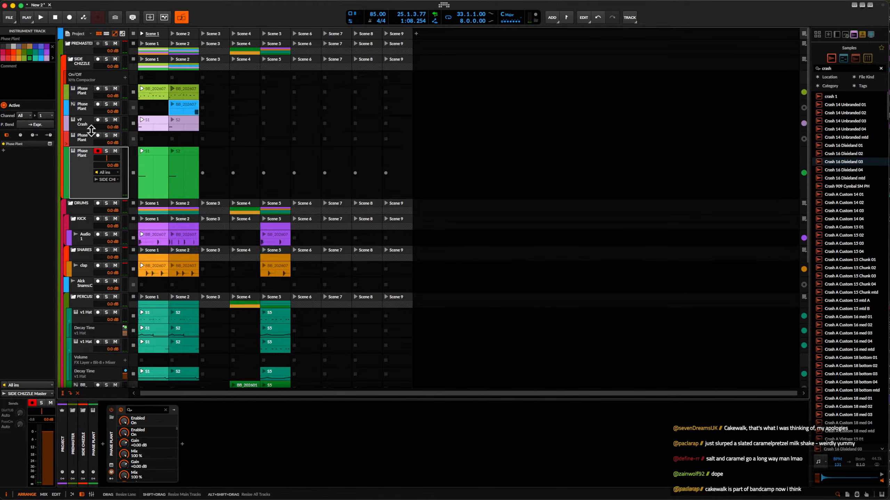
left_click(84, 93)
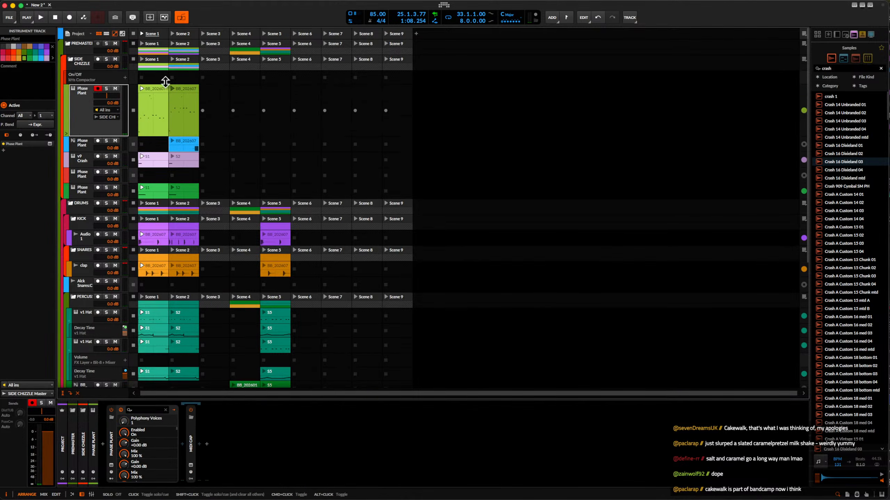
left_click(188, 94)
left_click(83, 117)
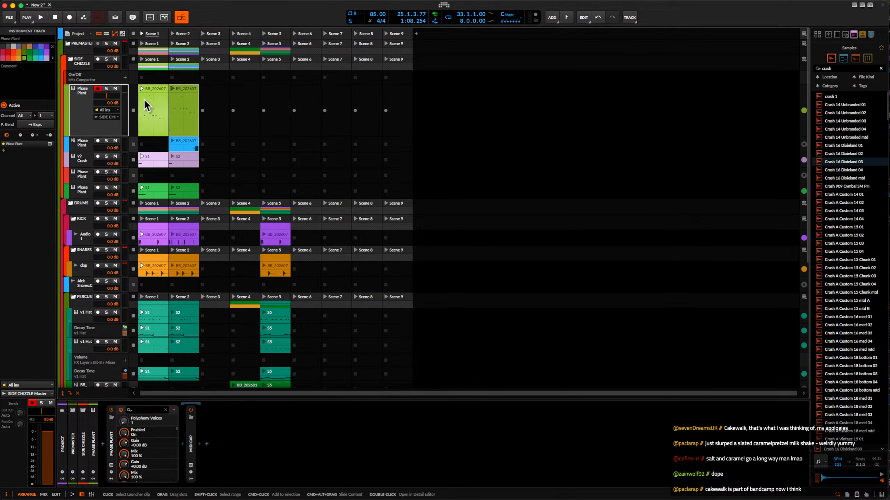
Duplicate the top Phase Plant track's Scene 1 and Scene 2 clips into Scenes 3 and 4, and show the track's automation lane.
left_click(149, 91)
left_click(188, 91, "shift")
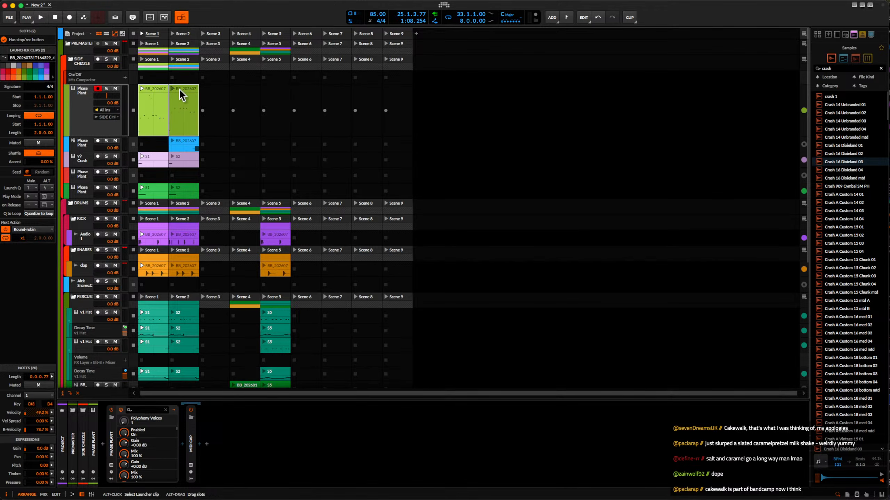
left_click_drag(179, 90, 205, 94)
left_click(66, 132)
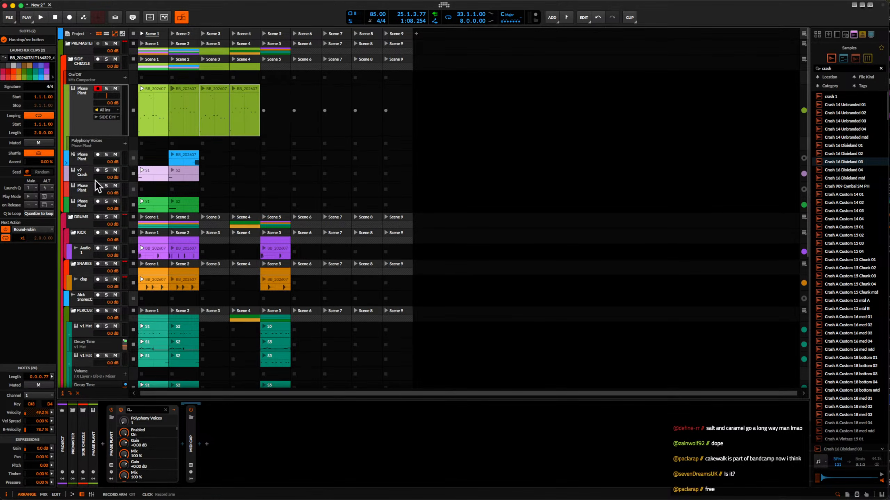
Open the top track's Phase Plant and assign Macro 1 to modulate the Reverb's Mix.
left_click(71, 109)
left_click(111, 465)
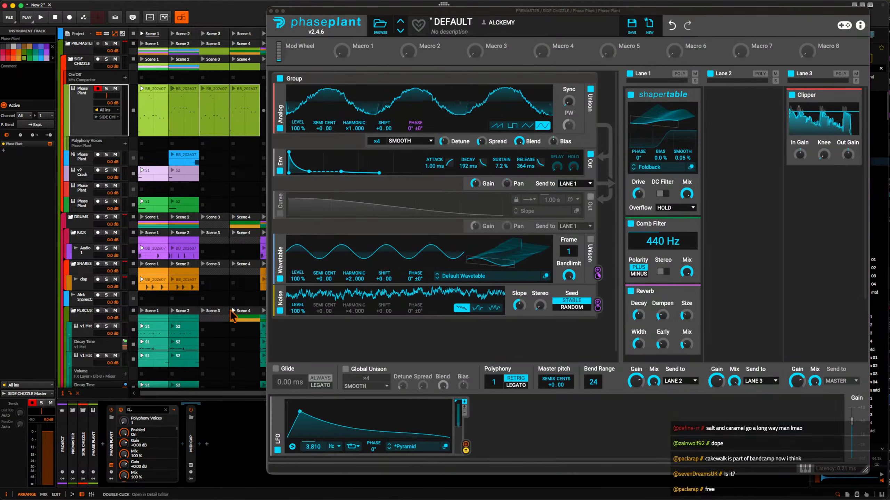
left_click(356, 55)
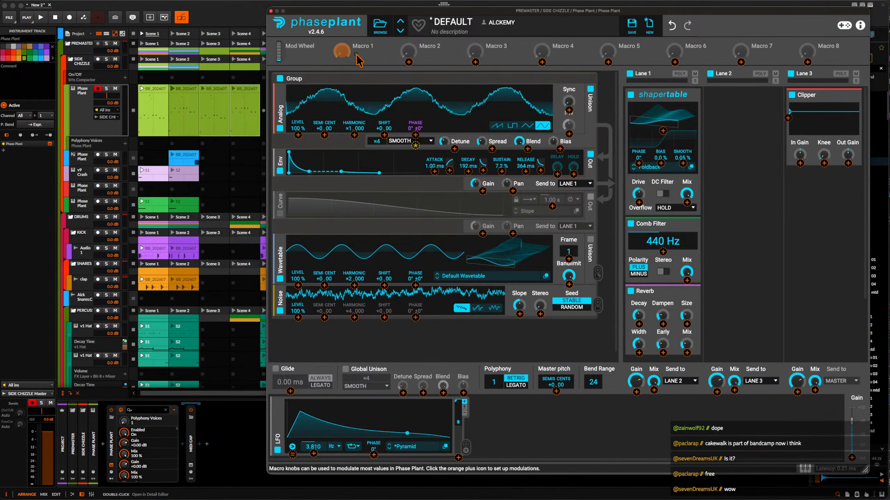
left_click_drag(356, 56, 687, 353)
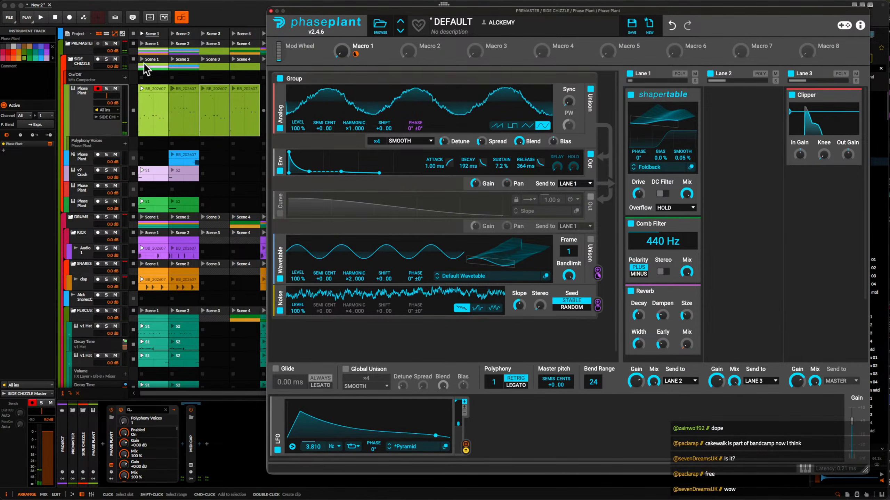
Stop all launcher clips and play only the top Phase Plant track's Scene 1 clip.
left_click(142, 88)
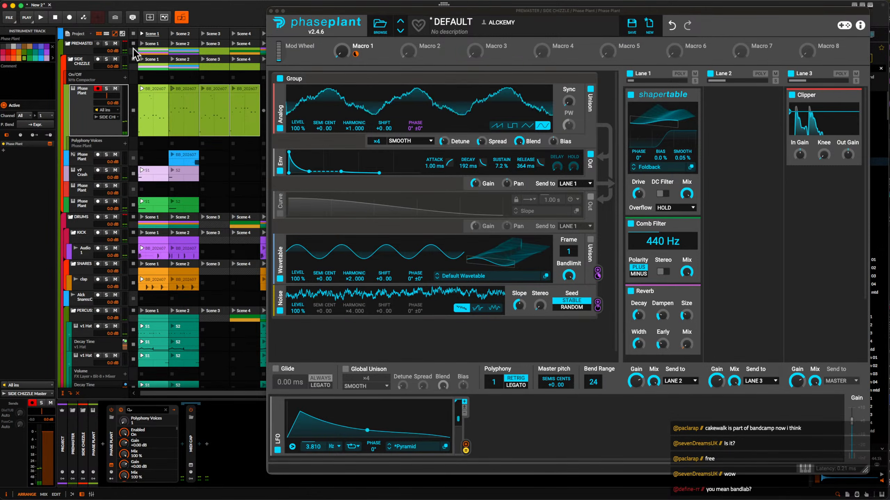
left_click(133, 34)
left_click(141, 88)
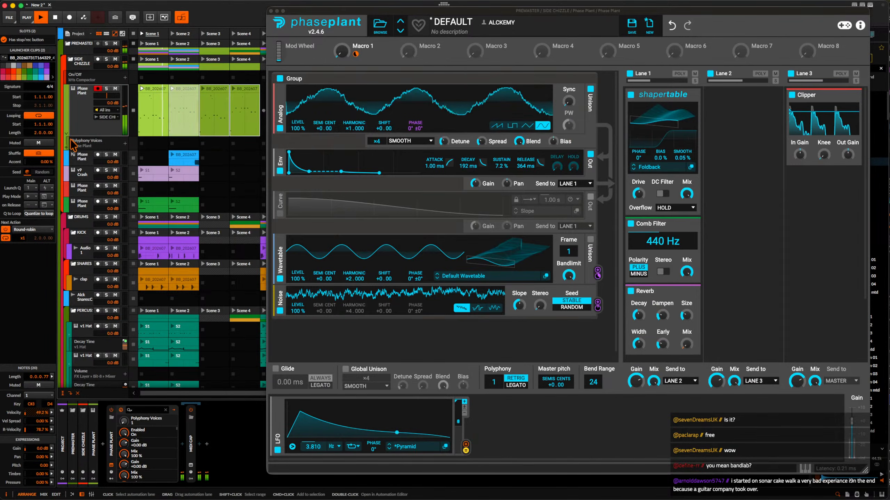
Search the Phase Plant device's parameter list with "mi", then with just "m".
left_click(89, 141)
left_click(81, 97)
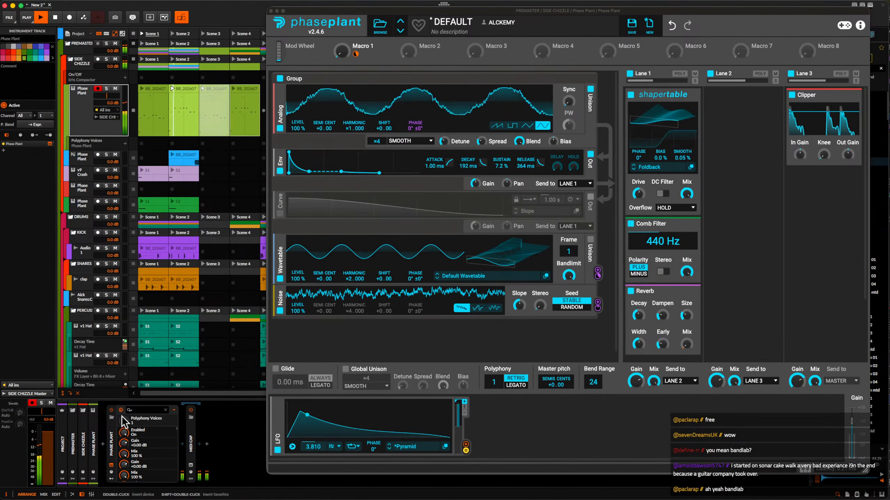
left_click(141, 410)
type("mi")
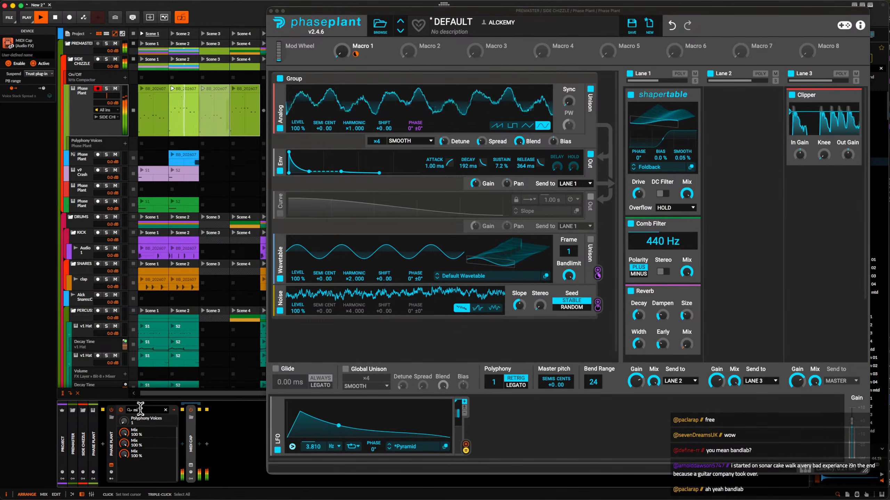
key("BackSpace")
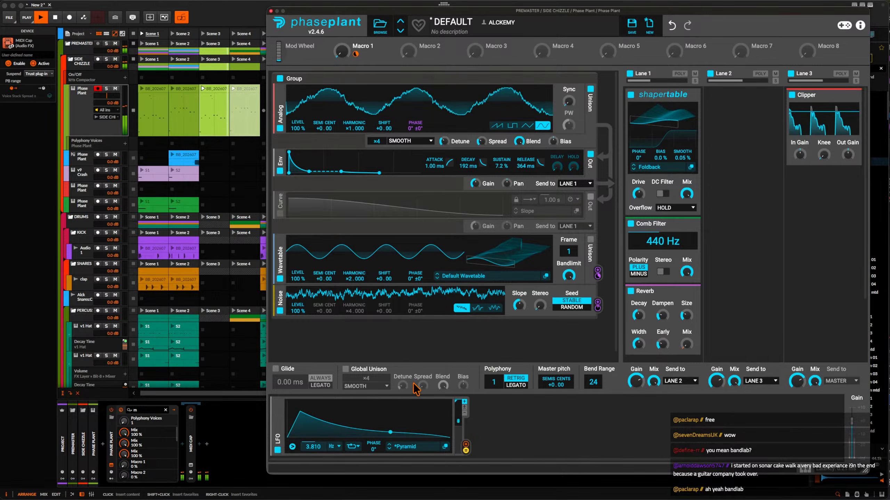
Enable Global Unison in Phase Plant with its voices set to ×1, and clear the device's parameter filter.
left_click(345, 369)
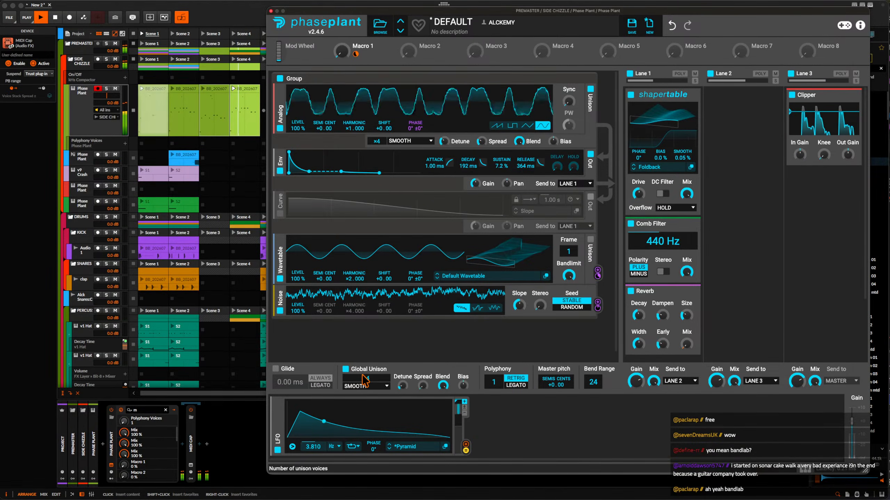
mouse_move(363, 375)
left_mouse_down()
mouse_move(363, 366)
mouse_move(363, 391)
left_mouse_up()
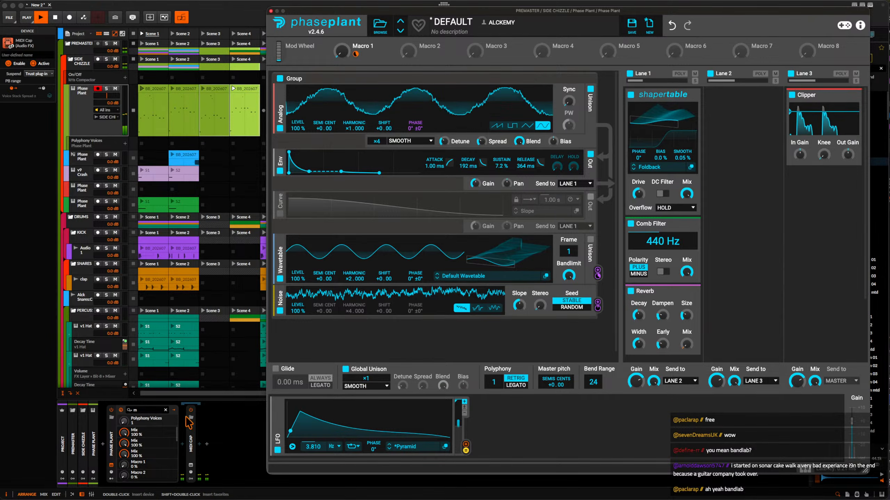
left_click(165, 410)
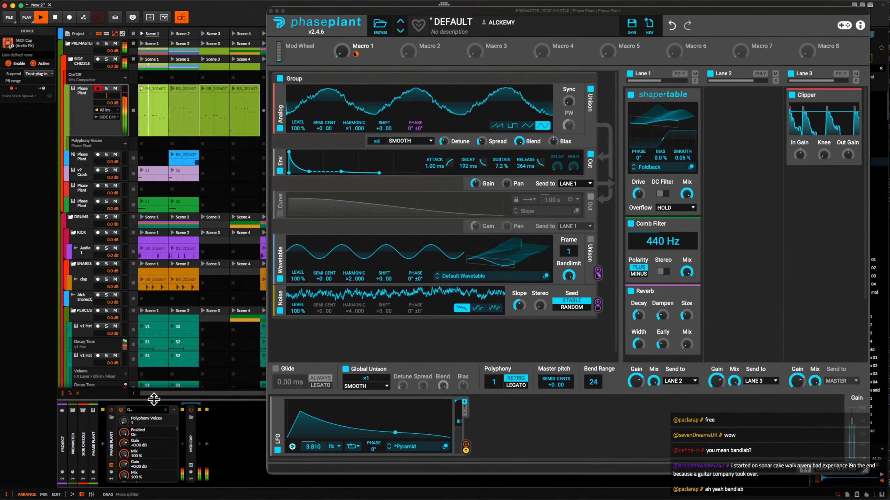
left_click_drag(495, 386, 495, 379)
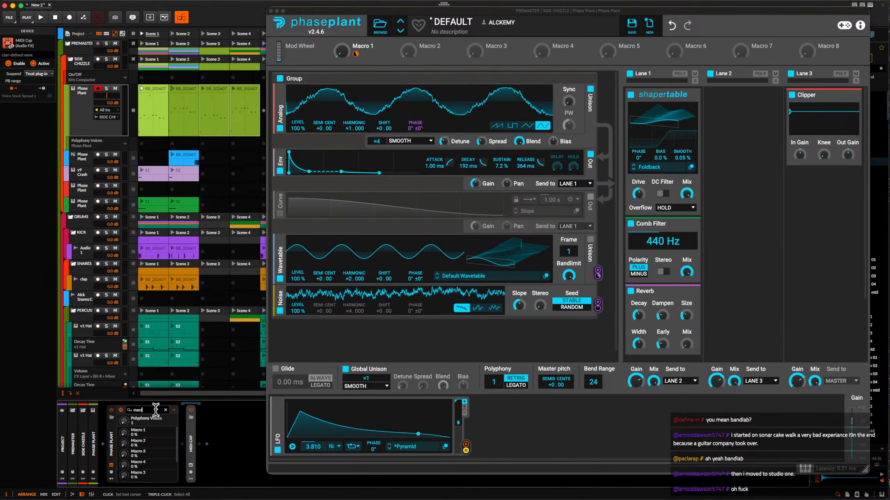
Pick Macro 1 from the parameters filtered by "macro", then create its Scene 1 automation clip and open it for editing.
left_click(125, 434)
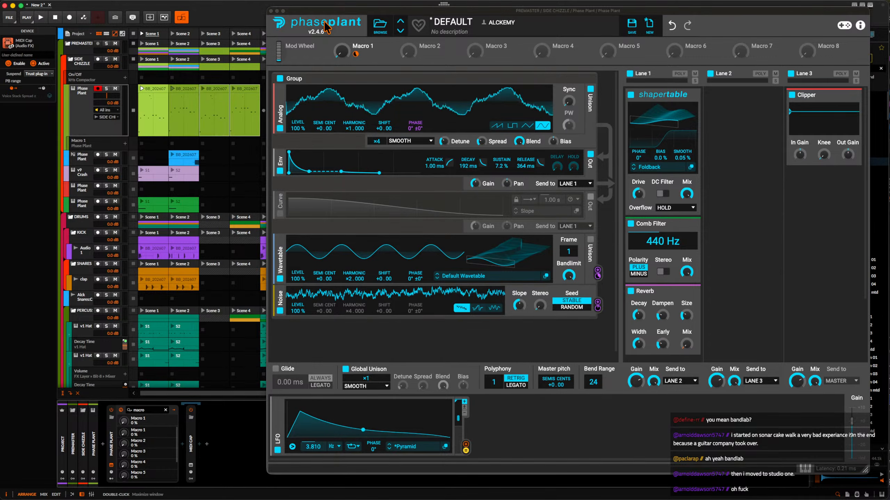
double_click(152, 142)
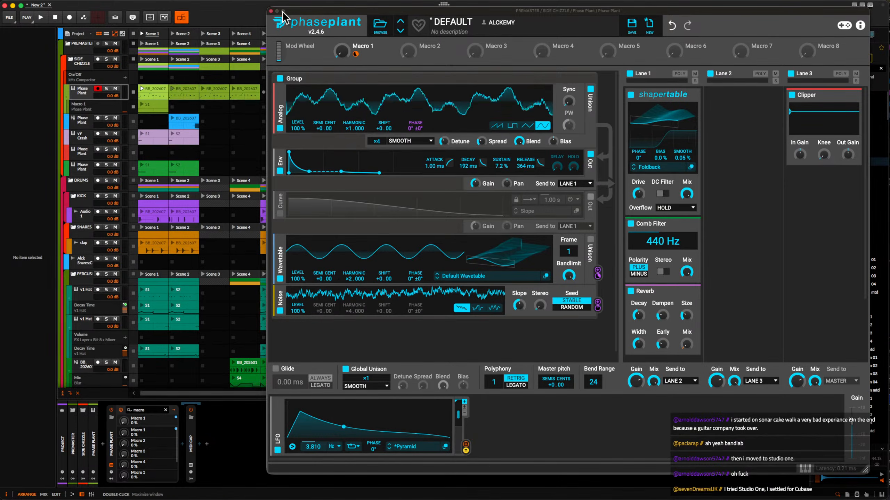
left_click(270, 11)
double_click(154, 107)
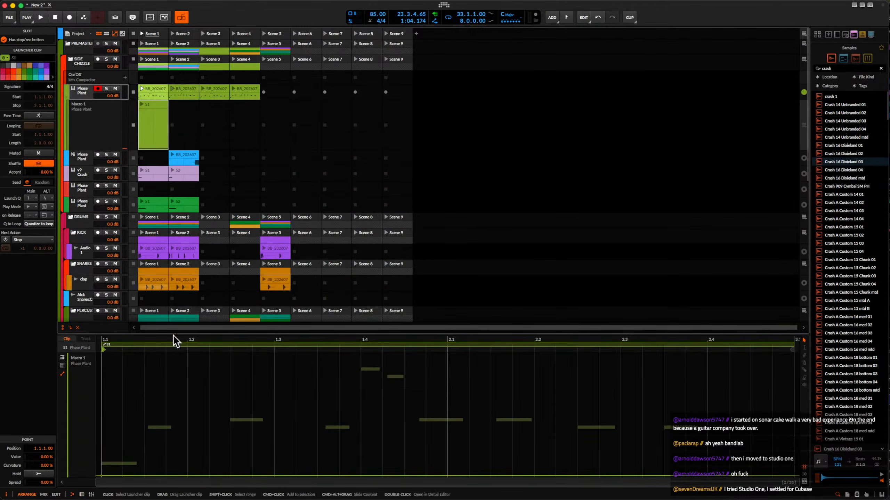
Draw the Scene 1 Macro 1 automation at 0%, ramping to 100% just before beat 1.2, and play it back.
left_click(189, 476)
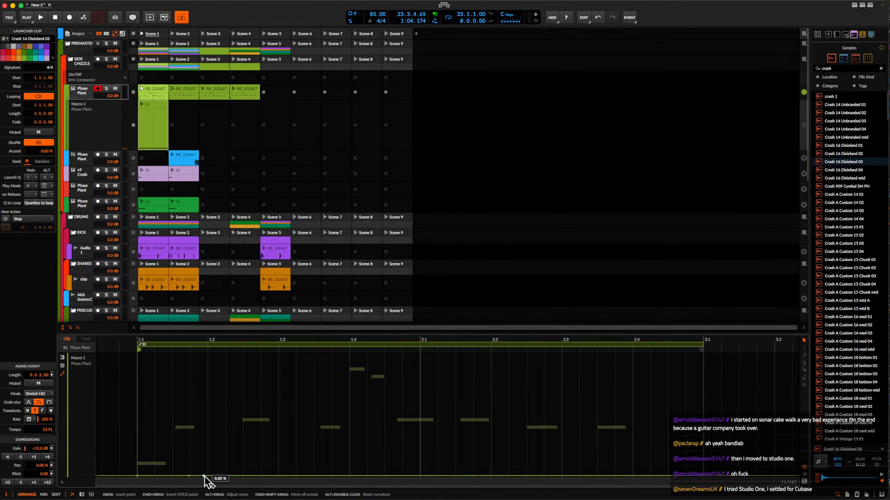
left_click_drag(206, 476, 207, 355)
left_click(139, 409)
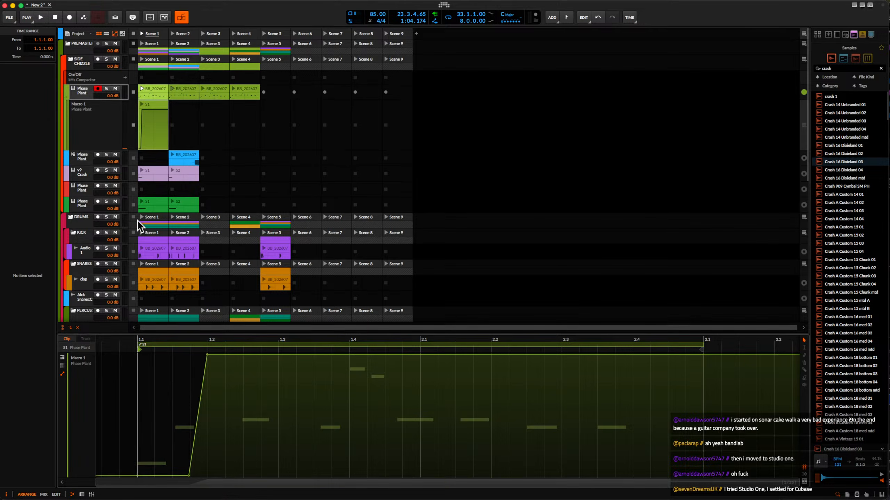
key("space")
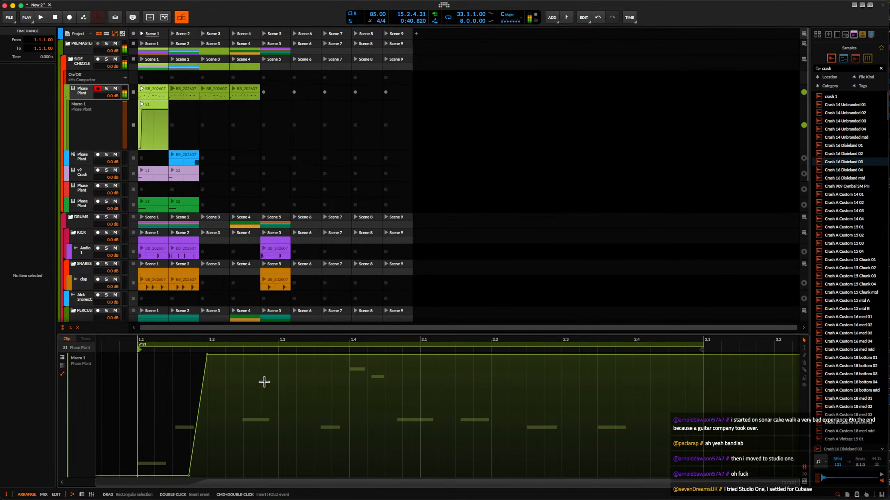
Shape Macro 1 to fall to zero after beat 1.2, climb back near 1.3, and hold 100% until a sharp drop at 1.3.3.
left_click_drag(243, 356, 271, 475)
left_click(279, 359)
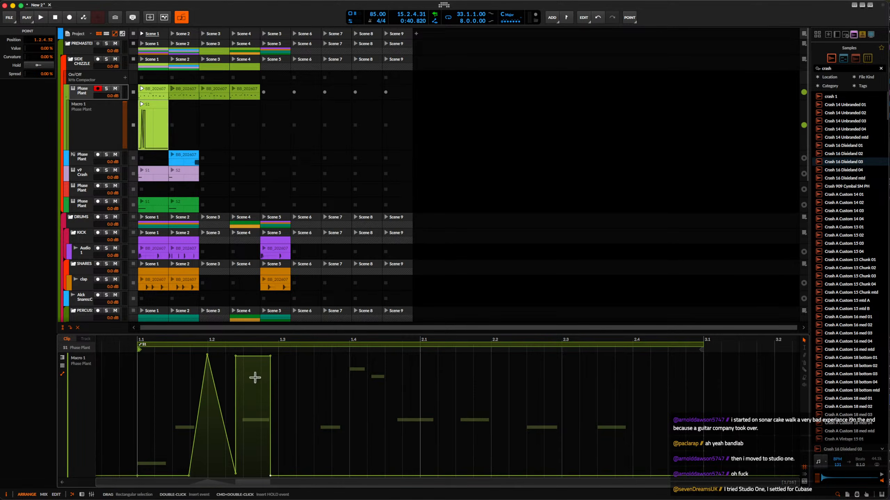
left_click_drag(237, 357, 326, 476)
scroll(314, 477, "up", 6)
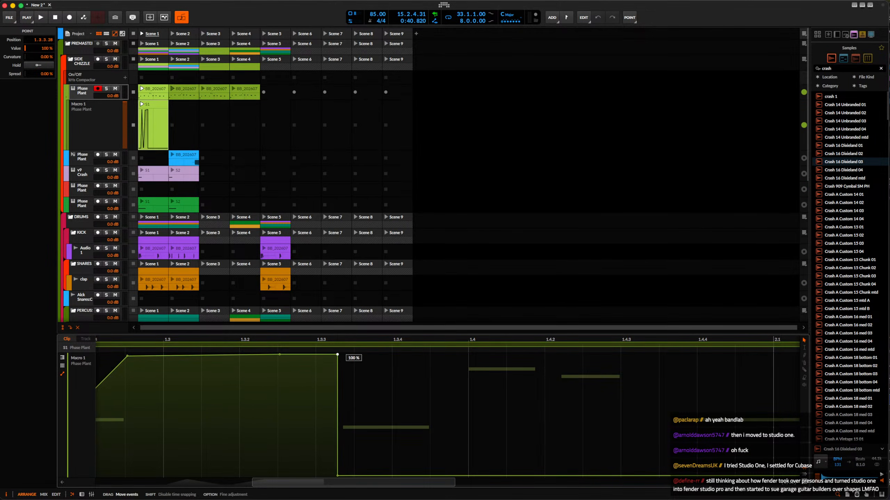
scroll(338, 356, "down", 3)
Add a Macro 1 ramp up from beat 1.4, a drop back to zero, and a jump to 100% at about 1.4.3.
left_click(408, 475)
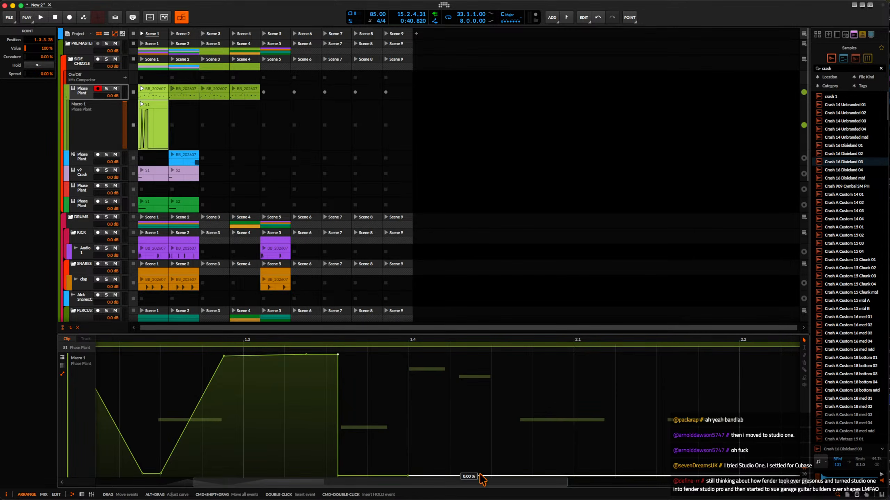
mouse_move(493, 475)
left_mouse_down()
mouse_move(491, 393)
mouse_move(492, 476)
mouse_move(511, 354)
left_mouse_up()
scroll(491, 476, "down", 3)
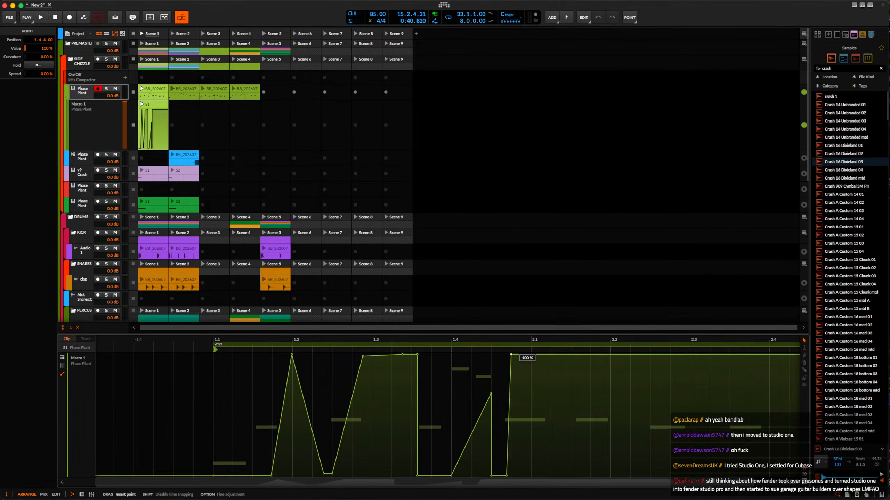
Drop Macro 1 to near zero shortly before beat 2.2 and add a partial rise around 2.4 held until 2.4.4.
left_click(561, 358)
left_click_drag(577, 356, 572, 466)
scroll(571, 476, "right", 5)
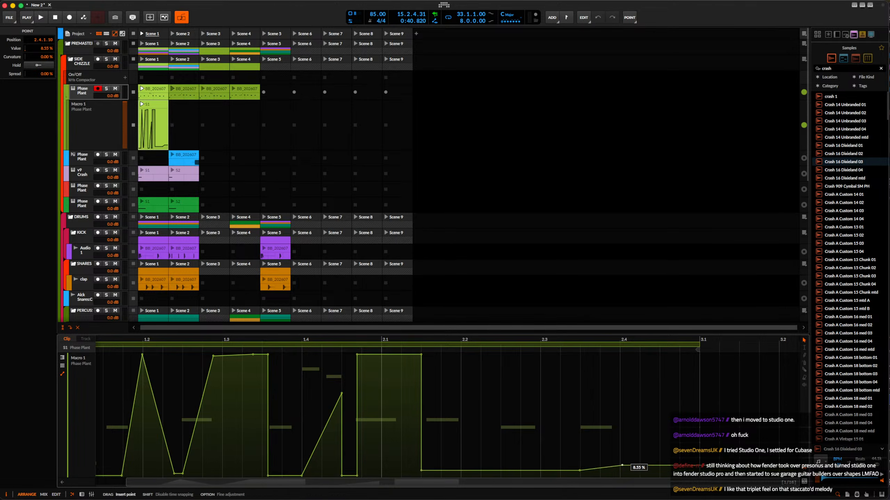
left_click_drag(651, 466, 681, 477)
left_click(679, 428)
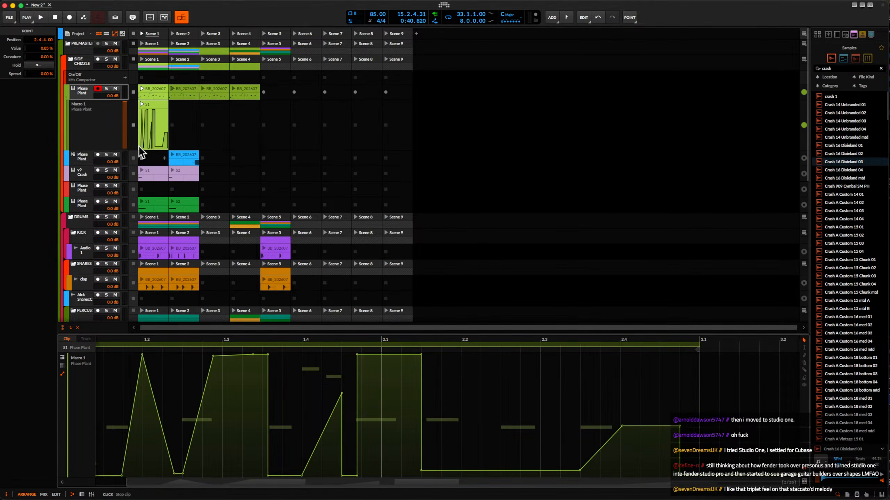
Play the Scene 1 clip with its Macro 1 automation, copy that automation clip into Scene 2, and stop playback.
left_click(152, 106)
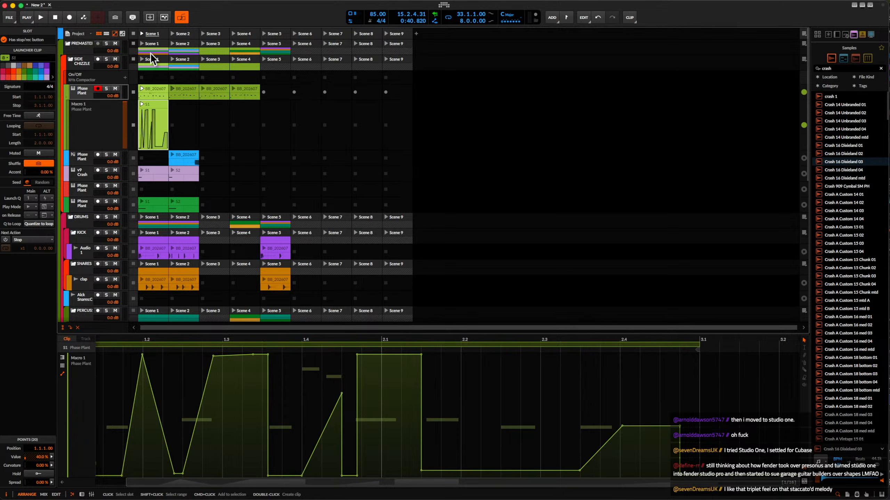
left_click(141, 90)
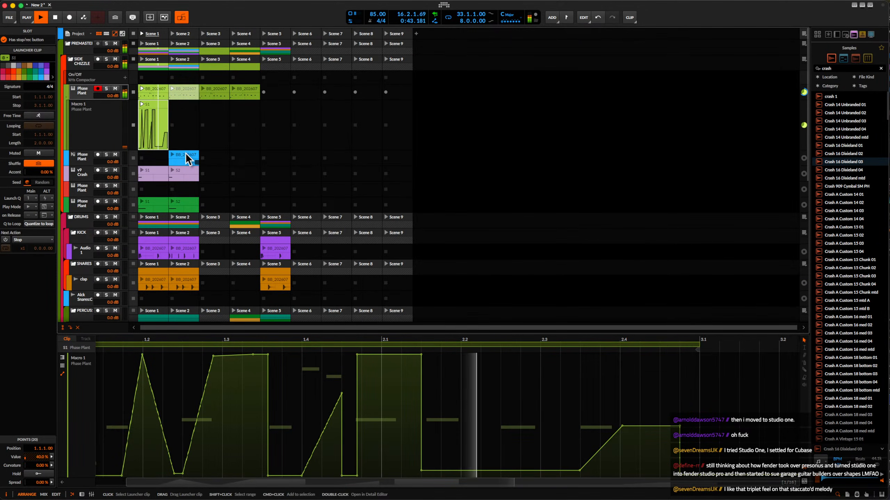
left_click_drag(155, 105, 194, 104)
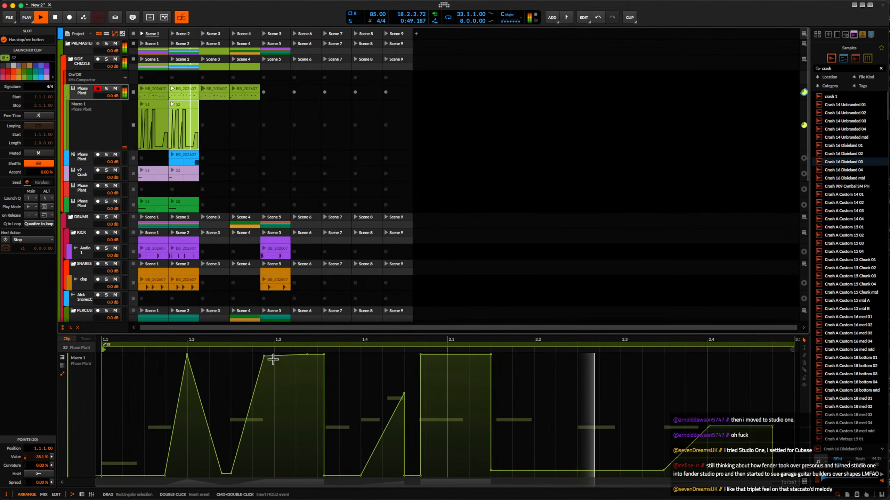
key("space")
Move the start of the second ramp in the Scene 2 Macro 1 clip to 0% at 1.3.1.00 and audition it.
left_click_drag(264, 357, 274, 476)
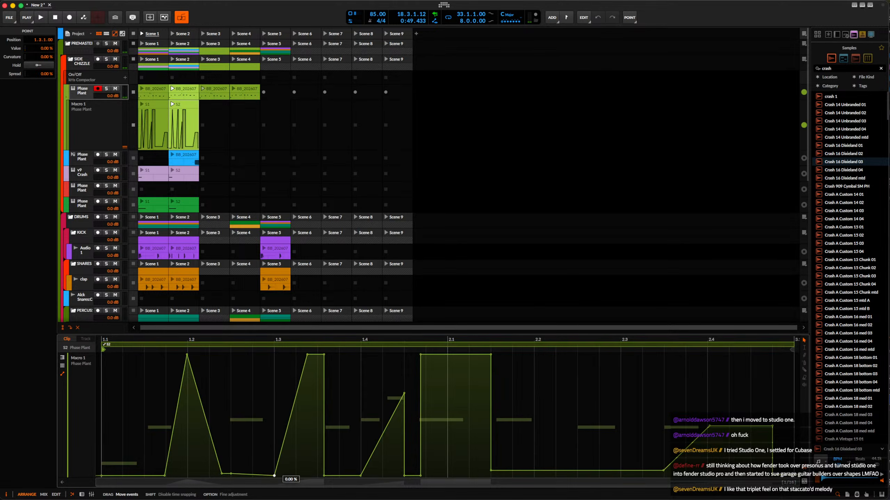
key("space")
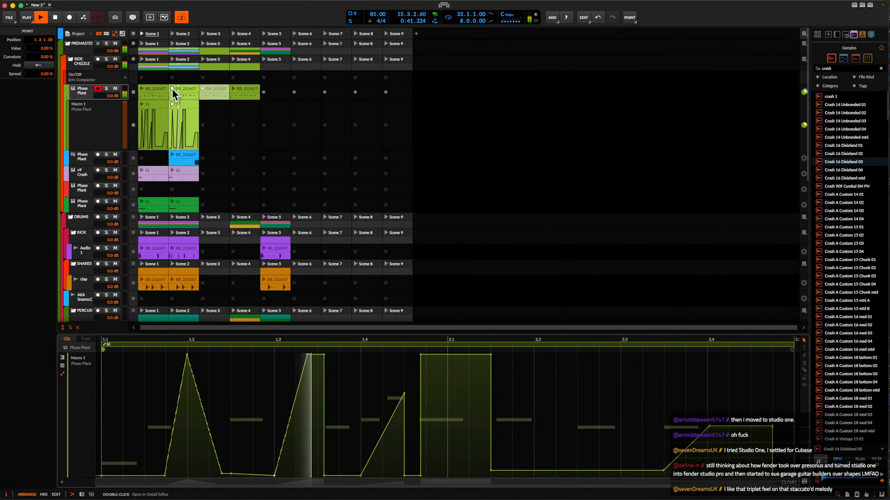
key("space")
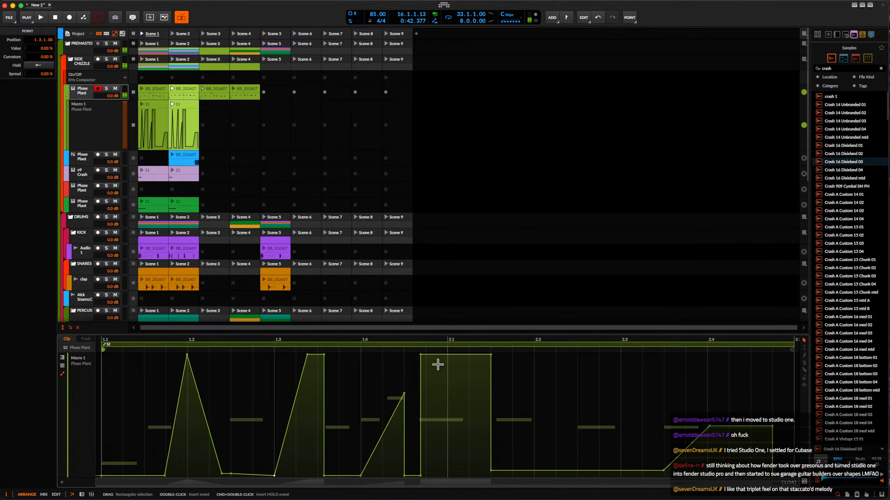
Shorten the last 100% plateau in the Scene 2 clip to 1.4.4.00, slope it down to 0% at 2.1.3.00, and play it.
left_click_drag(491, 355, 426, 355)
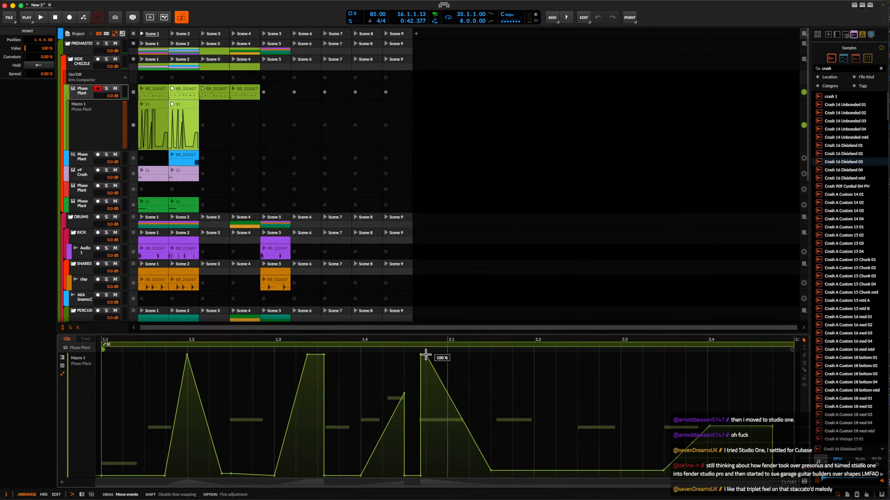
left_click_drag(491, 472, 495, 473)
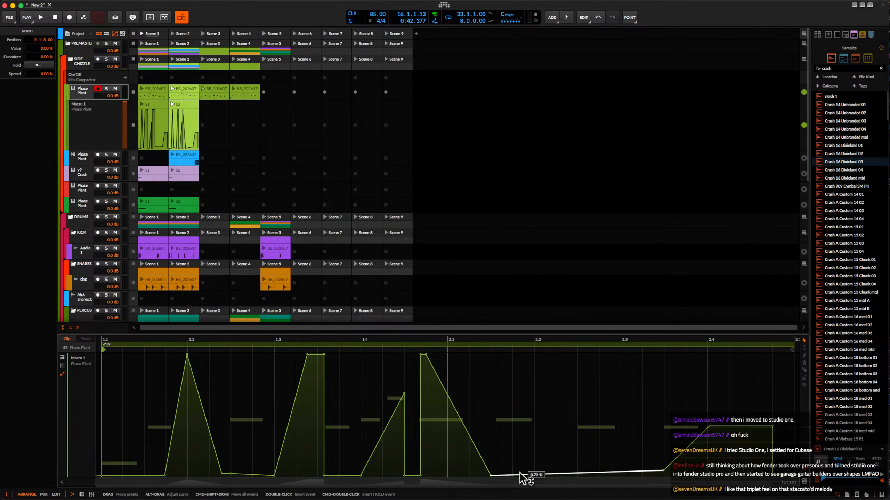
key("space")
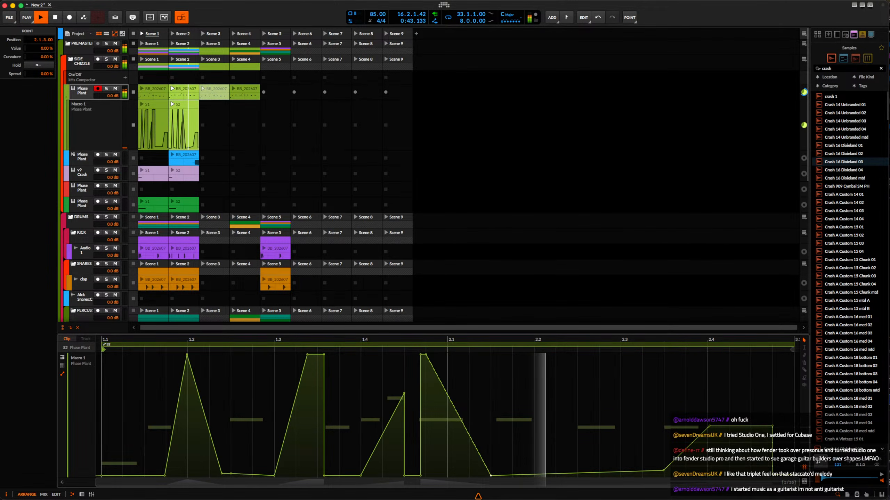
Stop playback and add a 100% plateau to the Scene 2 Macro 1 clip, rising between 2.2 and 2.3 and held until 2.3.1.00.
key("space")
left_click(580, 473)
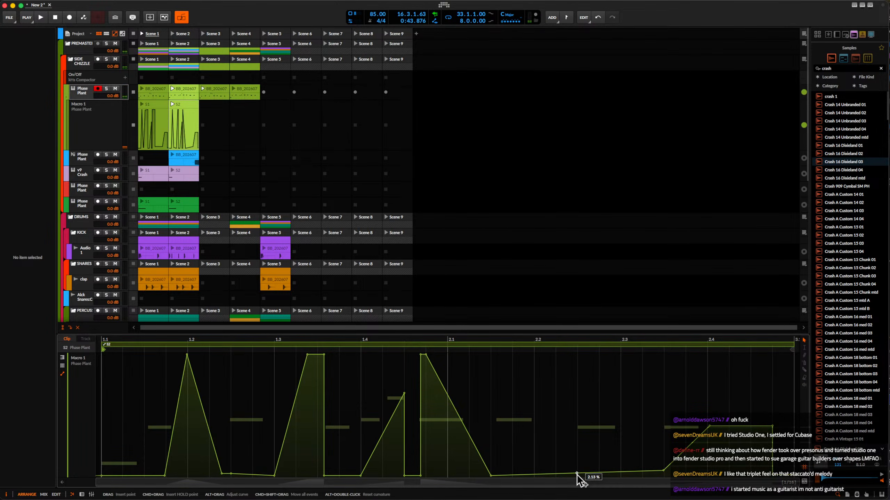
left_click_drag(577, 474, 577, 355)
left_click_drag(646, 452, 621, 361)
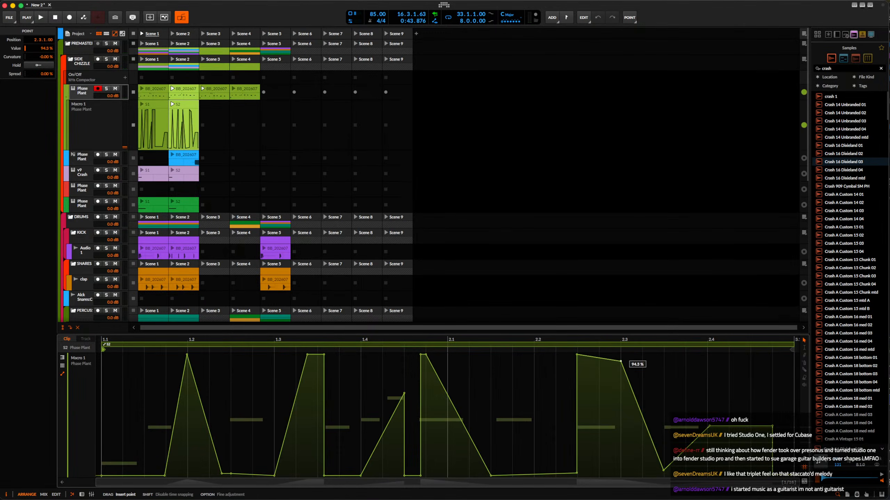
Remove the automation point at 2.4, move the final point to 100% at 3.1.1.00, and play Scene 1.
double_click(710, 427)
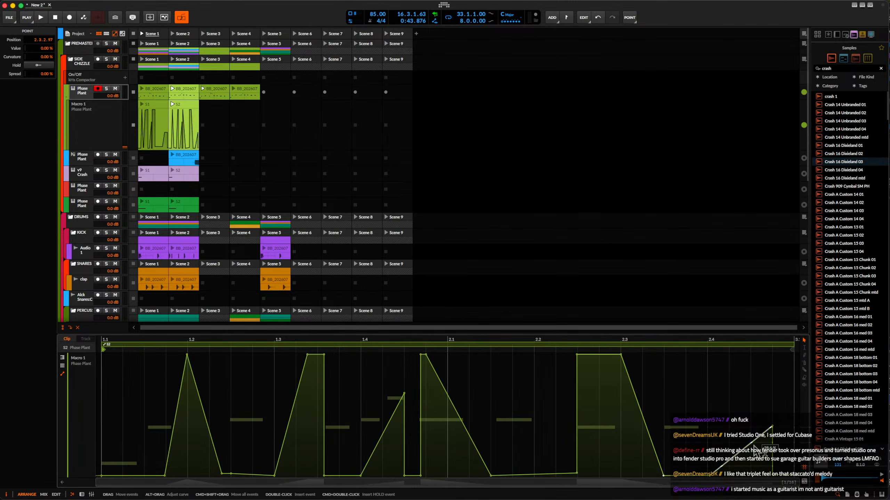
left_click_drag(771, 426, 794, 355)
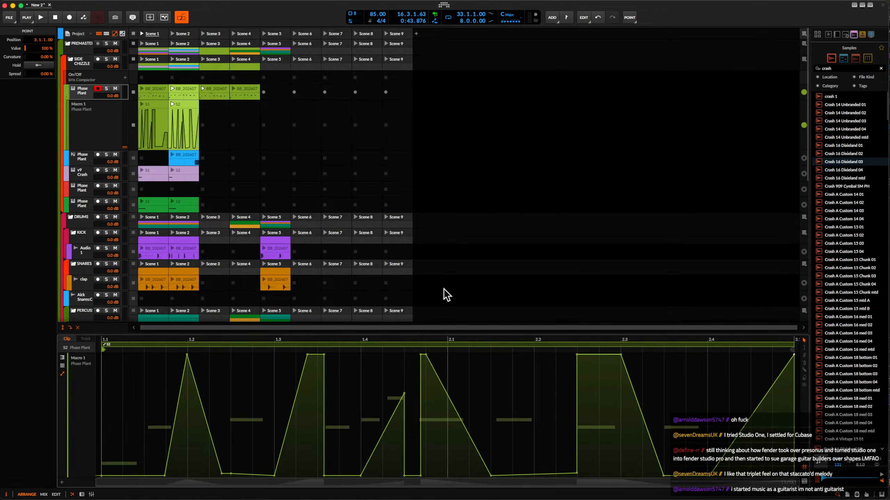
left_click(144, 34)
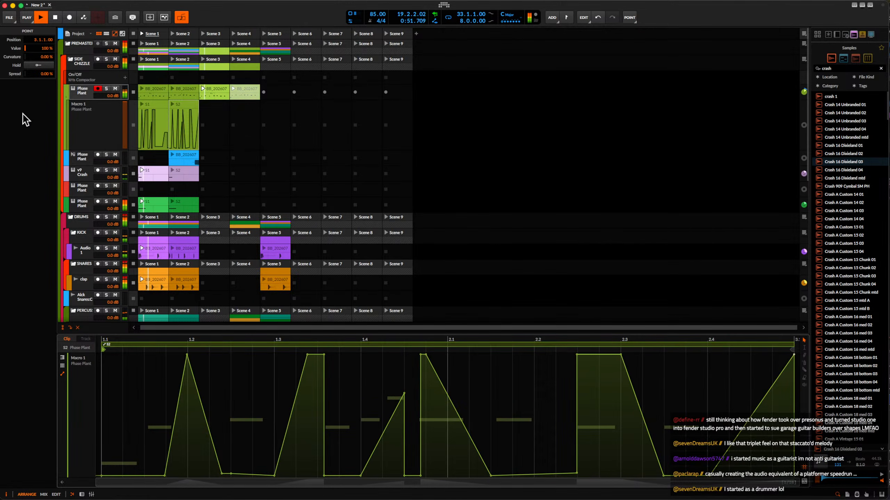
Move the blue Scene 2 clip's audio event to 4.3.2.00, extend the clip's loop length to 4.0.0.00, and play Scene 2.
left_click(188, 160)
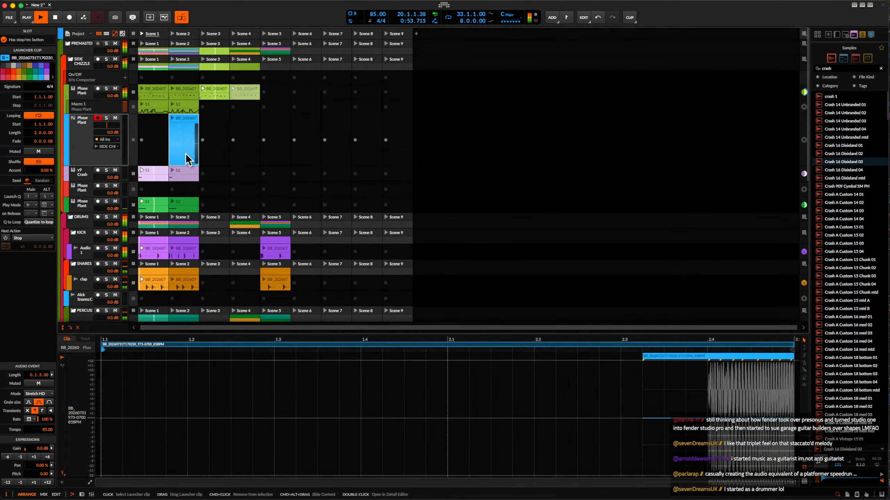
scroll(378, 433, "down", 3)
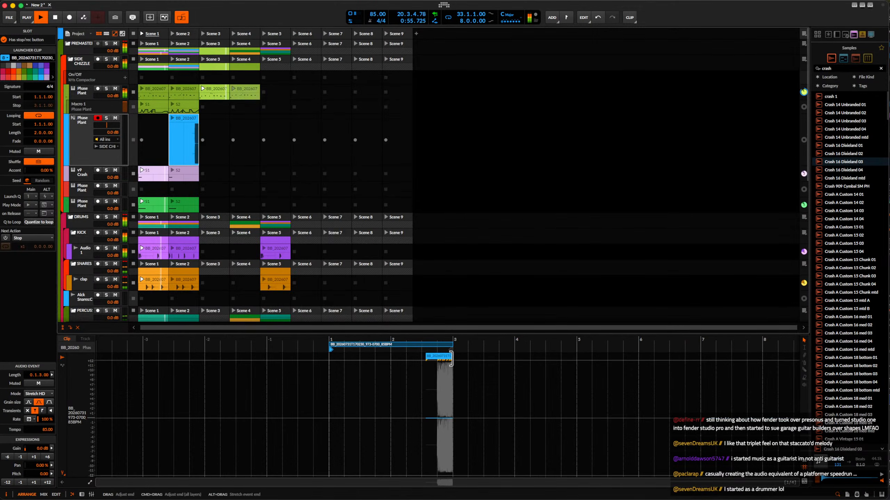
left_click_drag(442, 356, 570, 365)
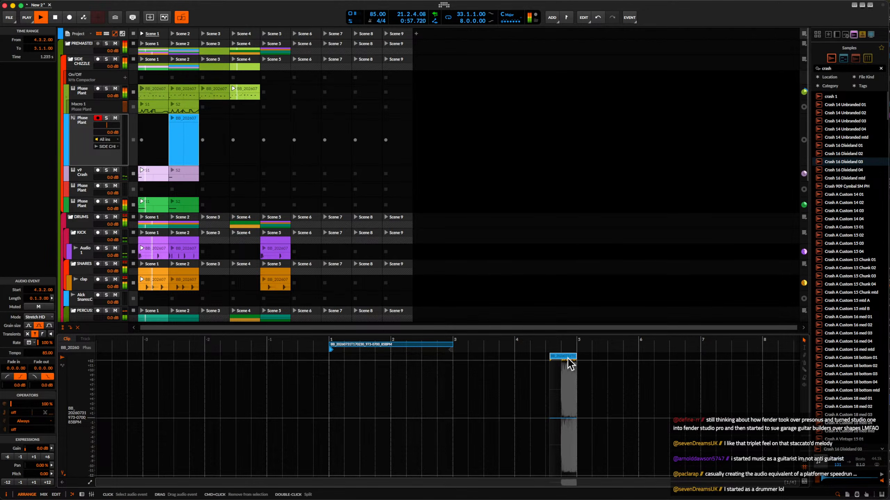
left_click_drag(449, 345, 573, 350)
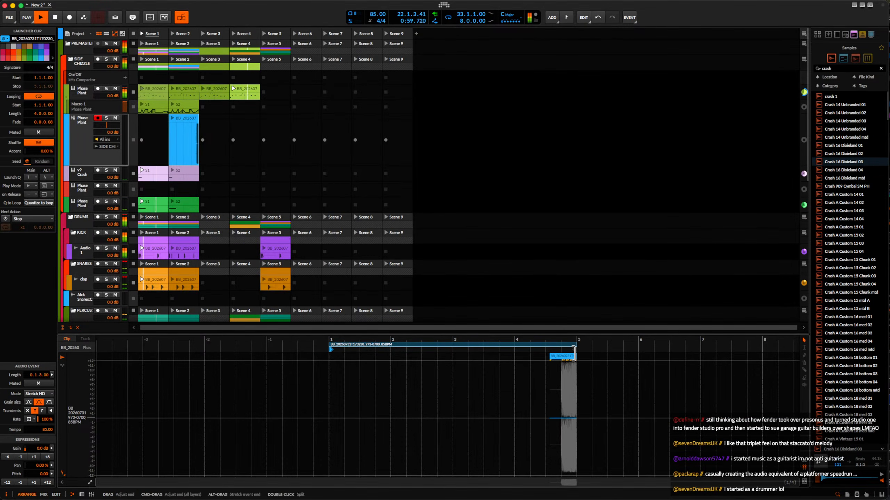
left_click(172, 33)
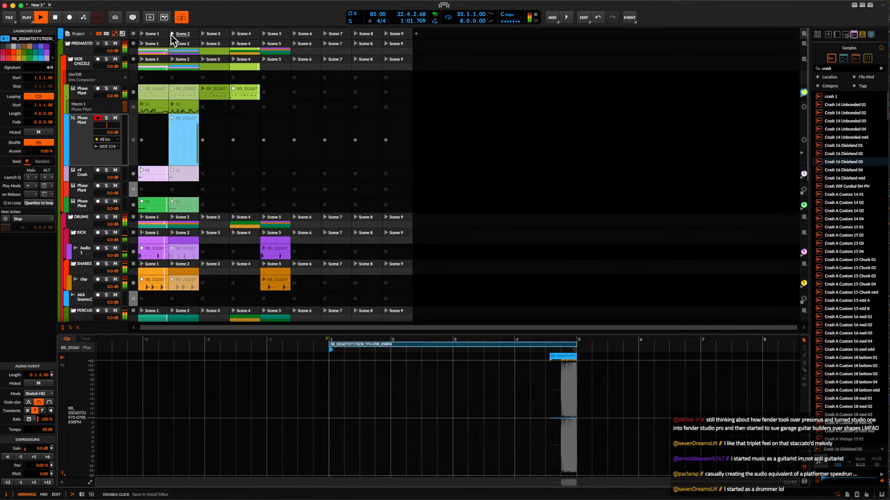
left_click(80, 141)
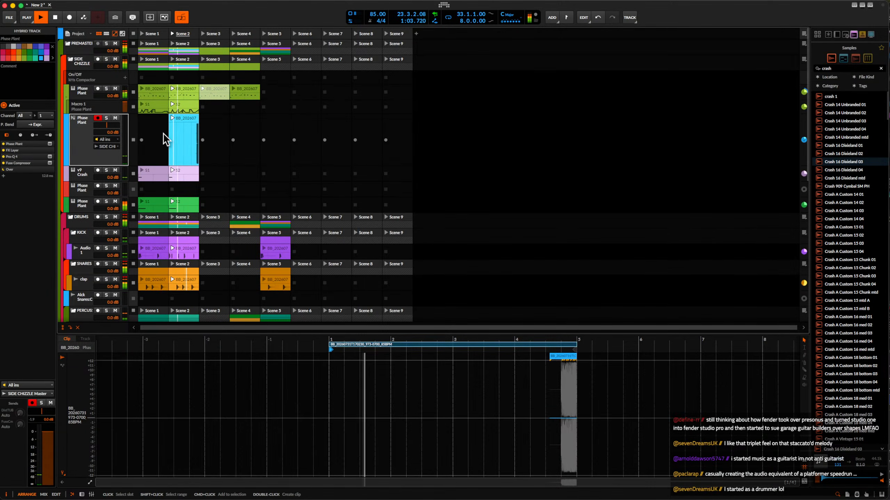
left_click(180, 123)
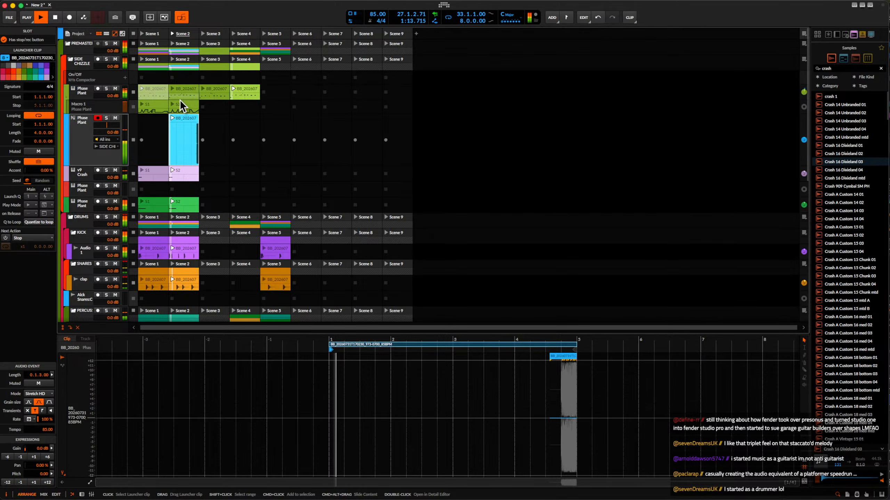
Add a new instrument track directly below the Macro 1 automation lane and open its device chain.
left_click(153, 108)
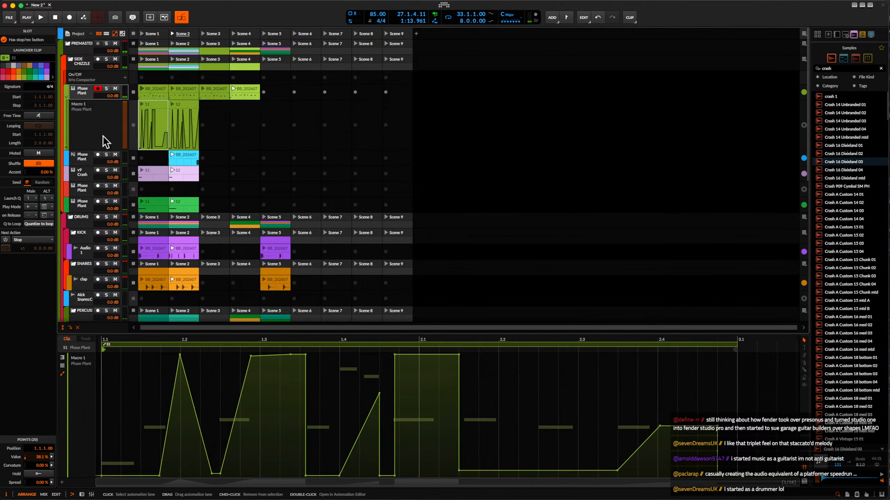
left_click(89, 132)
key("super+t")
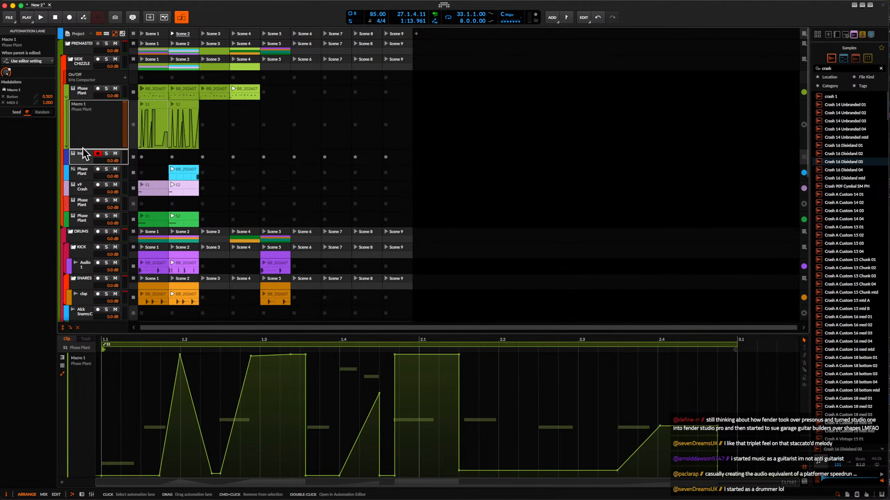
double_click(83, 155)
Find Phase Plant in the device browser and load it on the new instrument track.
left_click(104, 451)
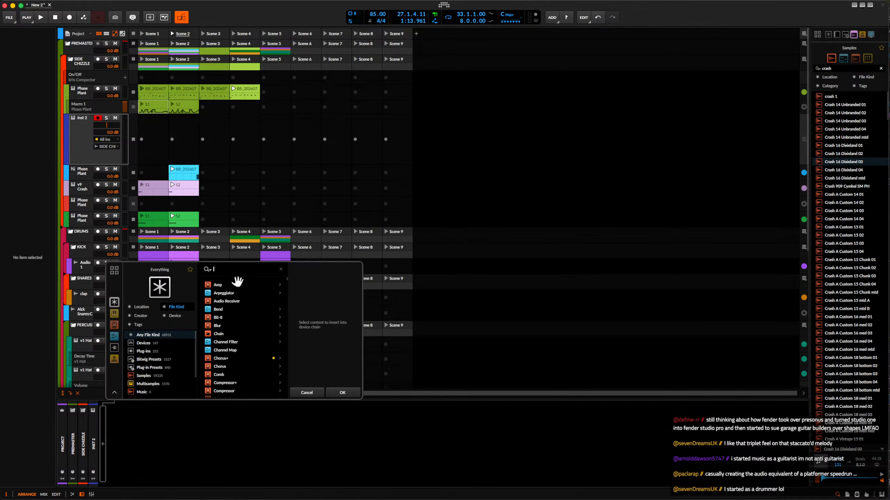
type("phas")
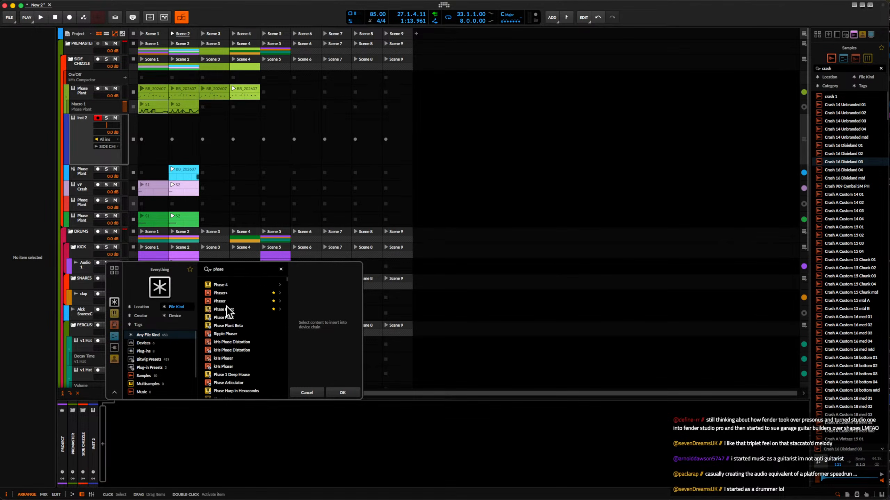
type("e")
left_click(227, 309)
left_click(341, 392)
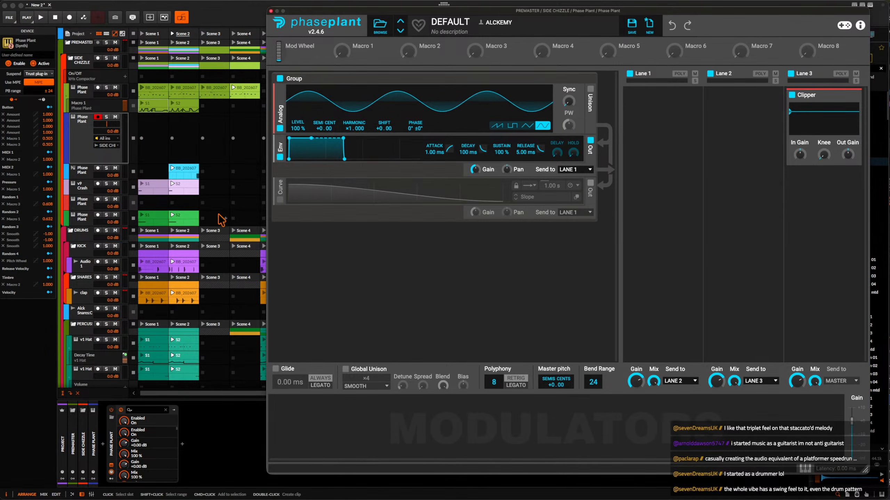
Insert a Shaper Table in Phase Plant's Lane 1 and place a band-pass Filter above it.
left_click(661, 100)
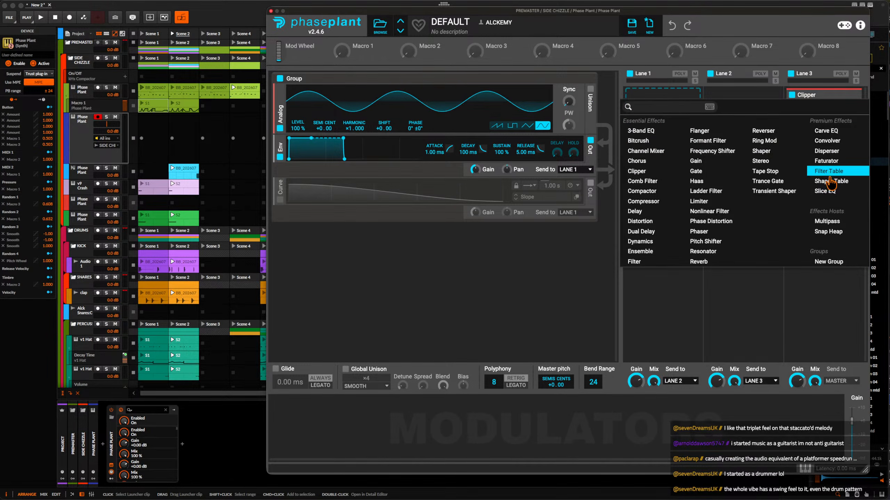
left_click(828, 181)
left_click(664, 86)
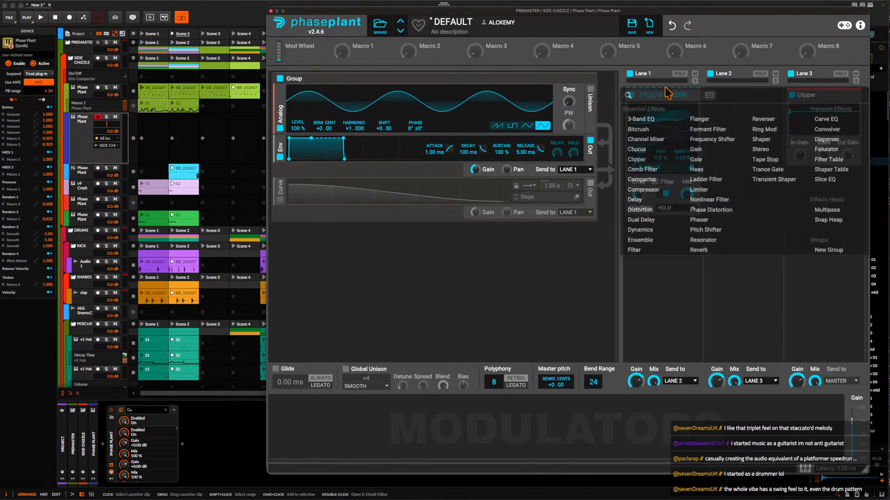
left_click(652, 252)
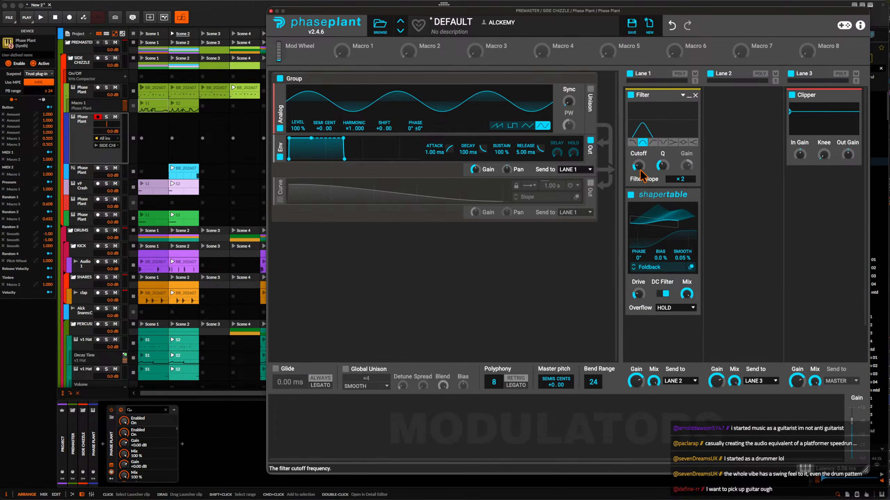
Duplicate the Analog sine oscillator and set the copy's harmonic to ×7.000.
key("super+d")
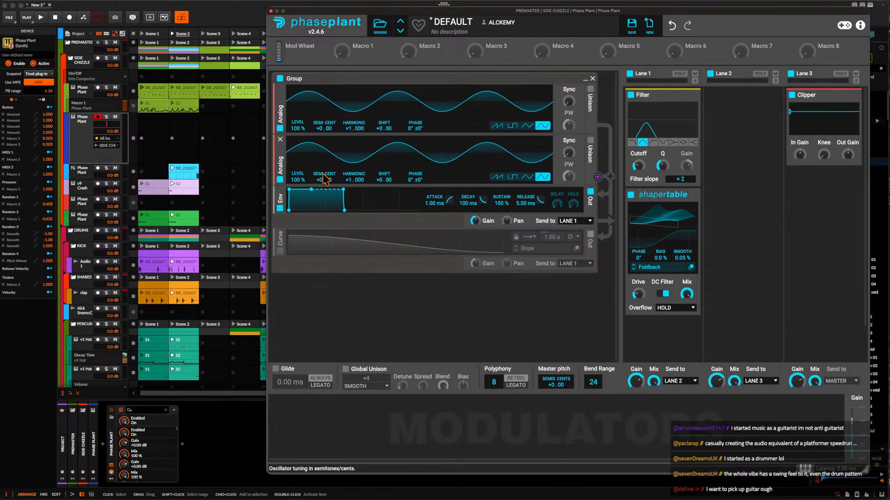
left_click_drag(352, 179, 352, 160)
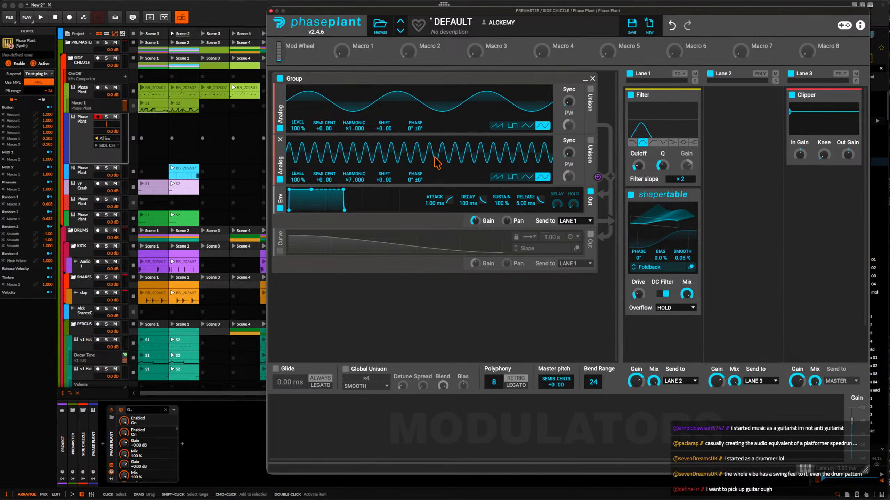
Add a Pyramid LFO modulator and route it to the Lane 1 Filter's cutoff.
left_click(289, 425)
left_click(320, 386)
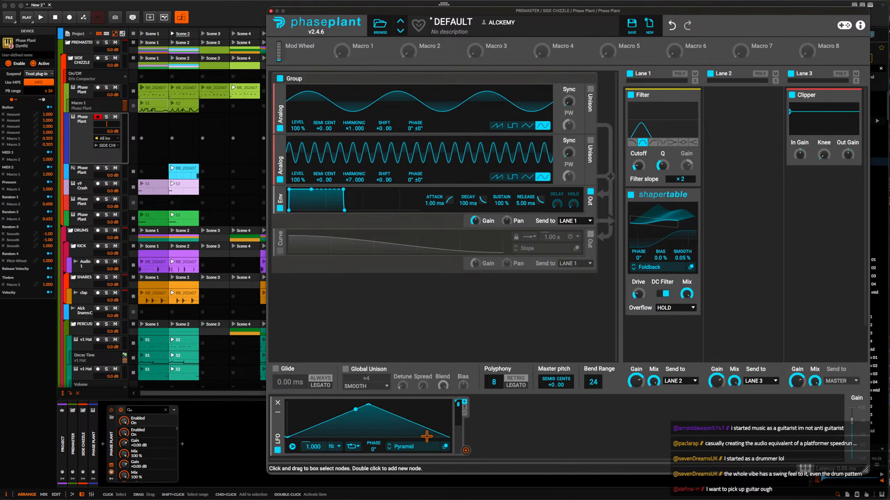
left_click(465, 452)
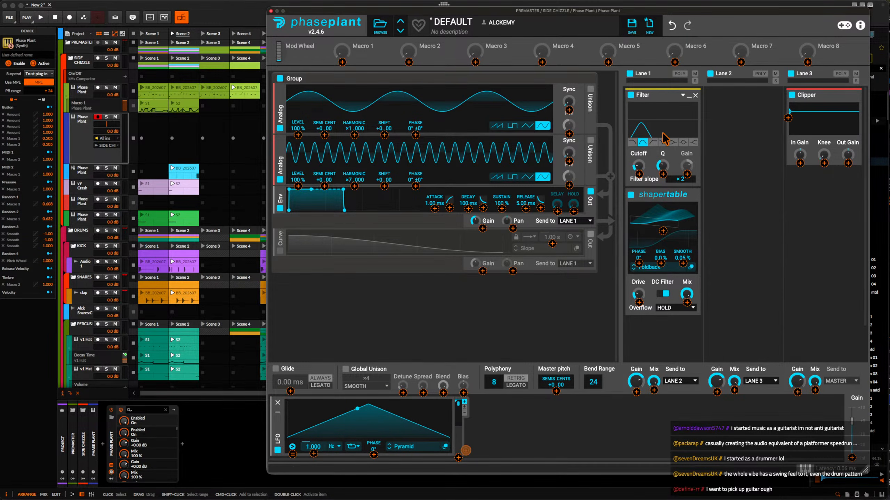
left_click(639, 175)
left_click(649, 178)
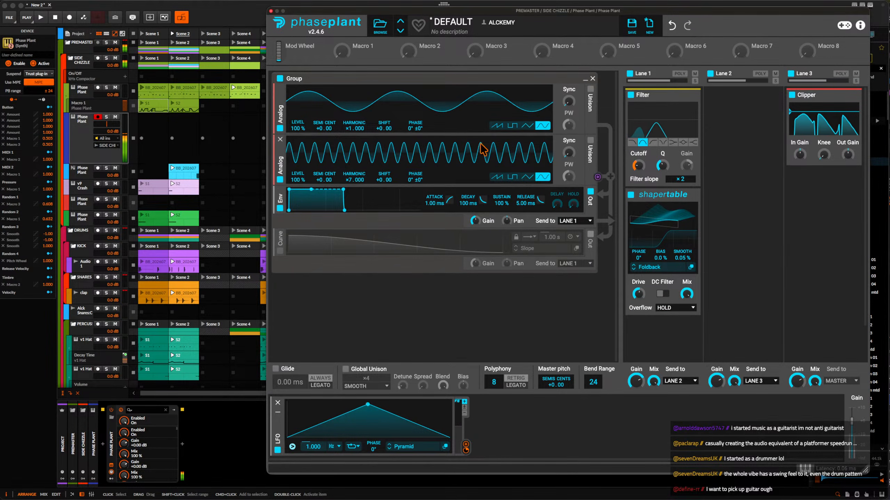
Lower the second oscillator's level to 31% and adjust the Shaper Table's drive.
left_click_drag(298, 177, 298, 200)
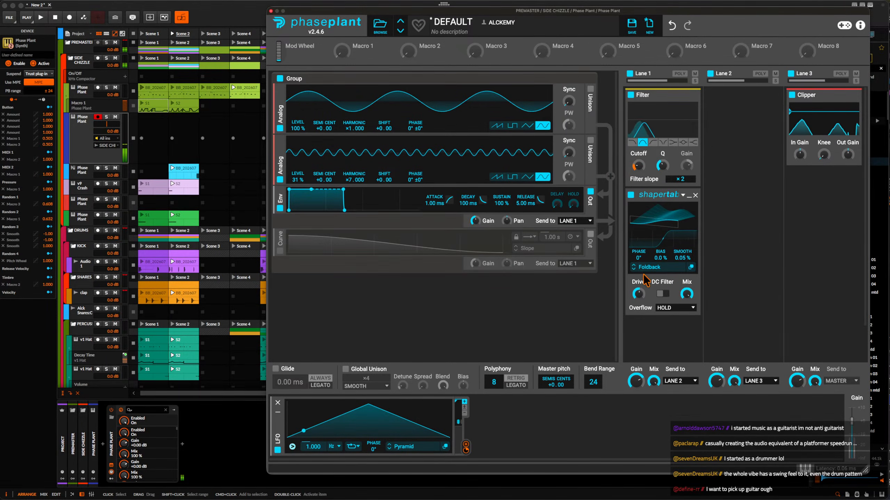
left_click_drag(638, 293, 638, 277)
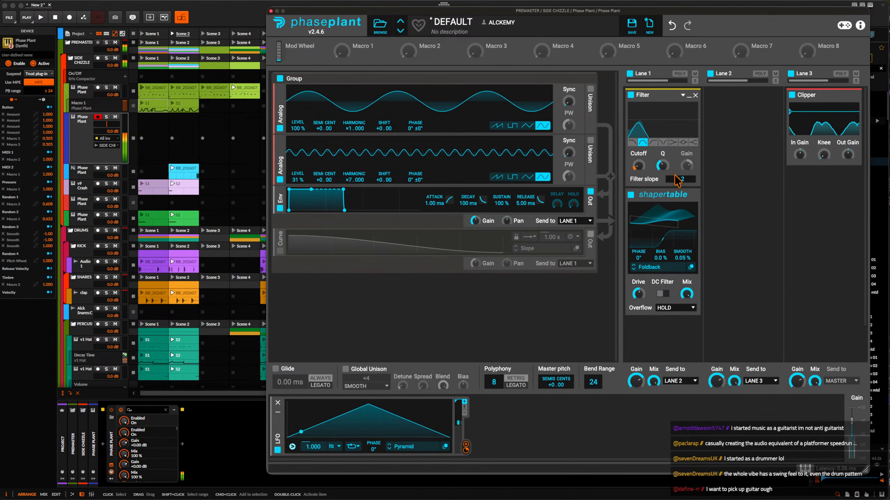
Arrange a Shaper Table on each side of the Filter in Lane 1, and minimise the Filter and the lower Shaper Table.
left_click_drag(649, 194, 671, 270)
left_click(689, 225)
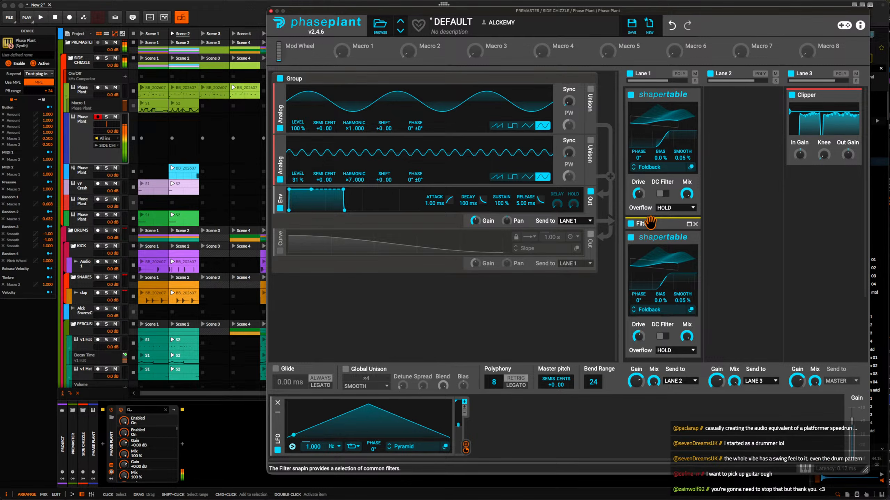
scroll(689, 138, "down", 3)
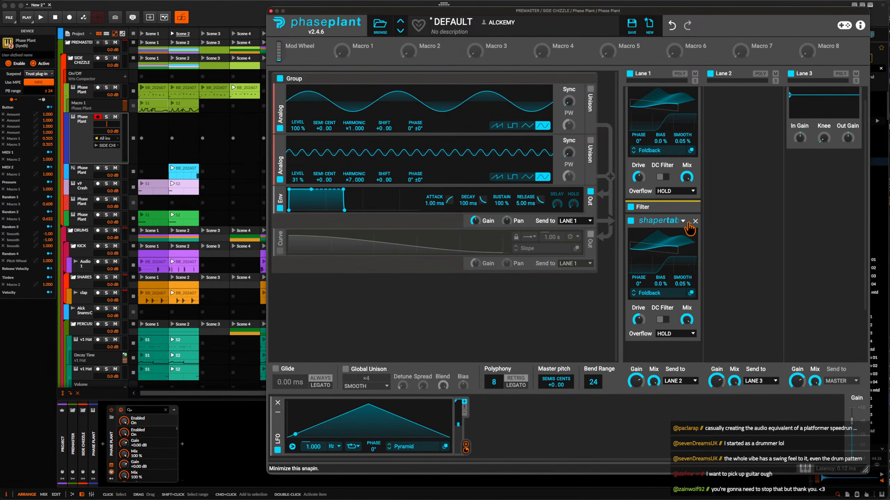
left_click(688, 223)
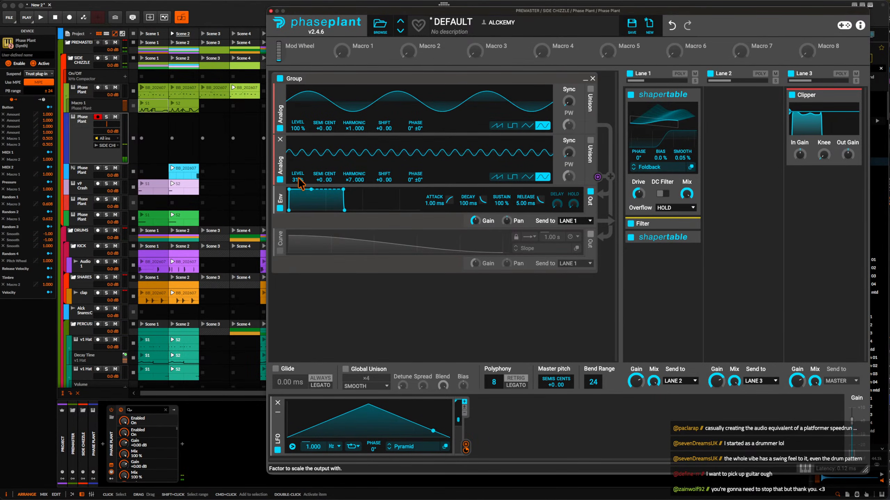
Set the second oscillator's level to 11% and append a third Shaper Table to Lane 1 with raised drive and DC Filter off.
left_click(681, 267)
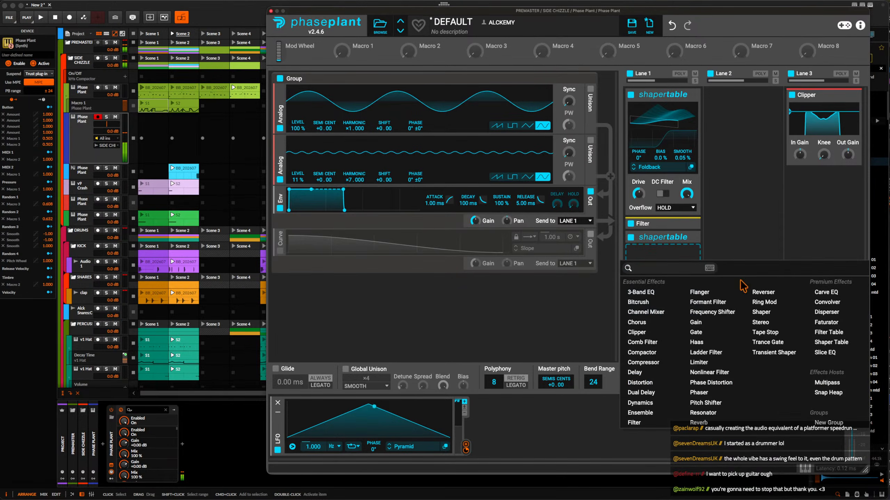
left_click(841, 345)
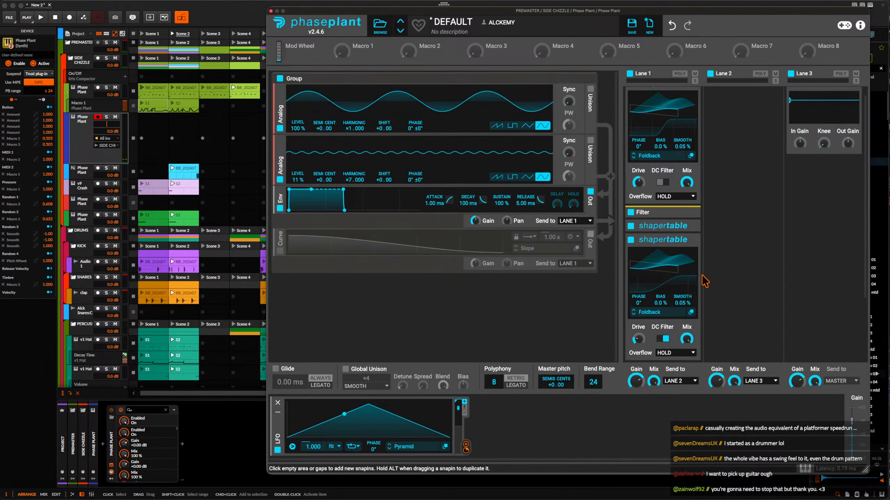
left_click_drag(638, 339, 638, 337)
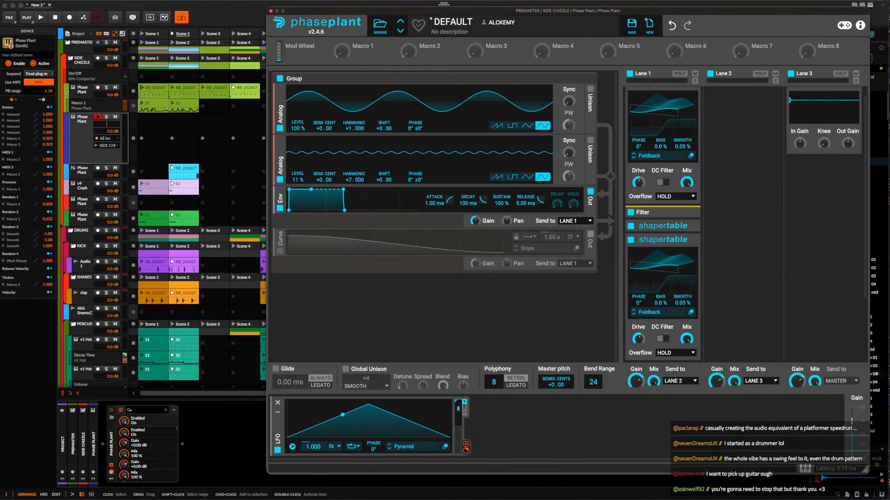
Switch to the Music app and search the song library for "body".
key("super+Tab")
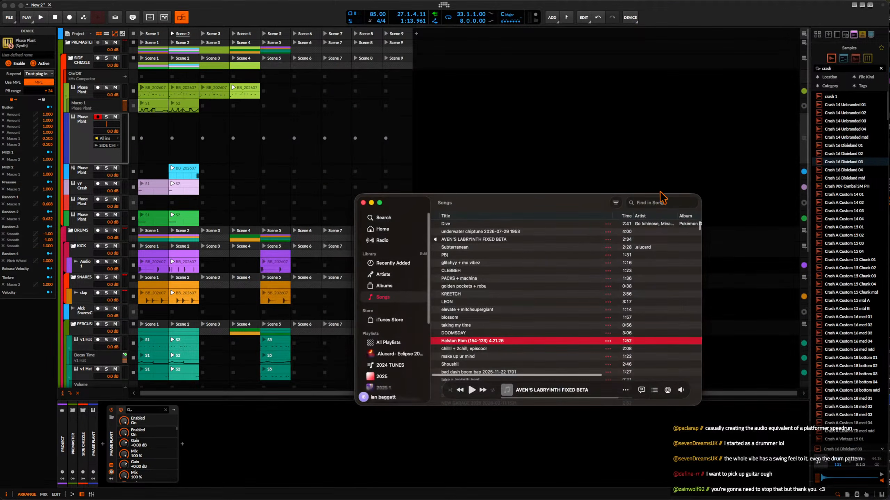
left_click(661, 203)
type("body")
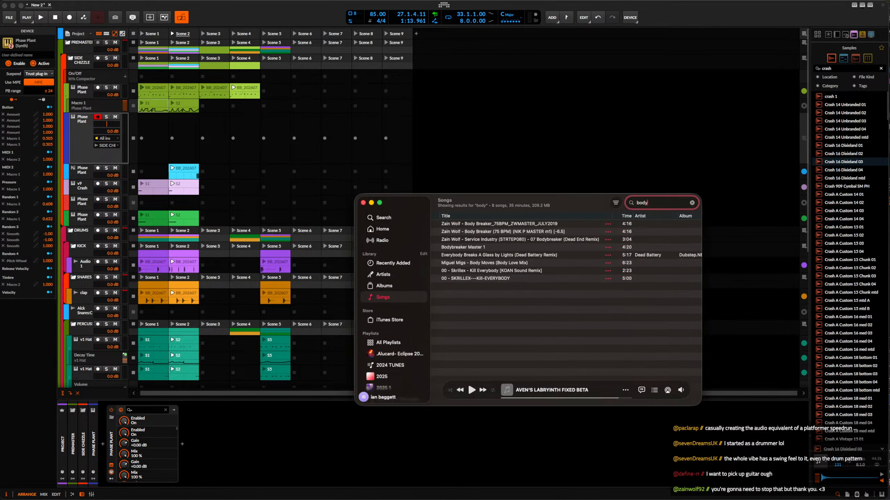
Play the track Bodybreaker Master 1 from the song results, and close the Music window to return to Bitwig Studio.
left_click(481, 250)
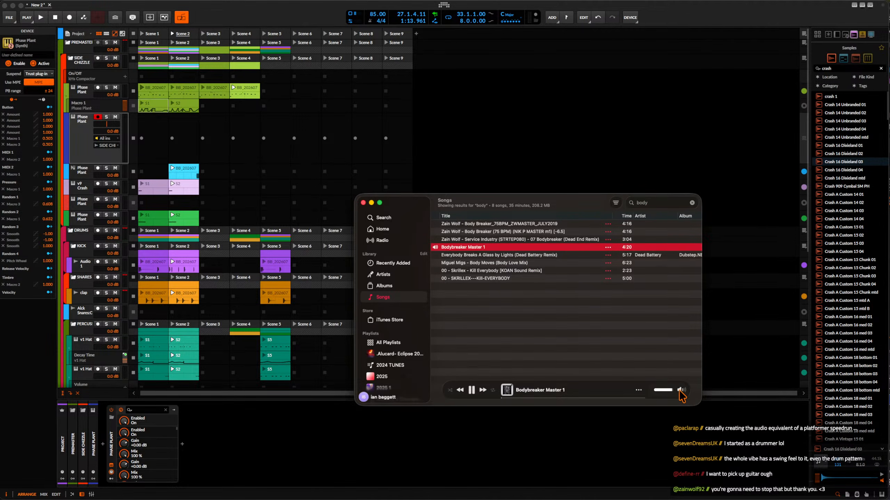
mouse_move(530, 399)
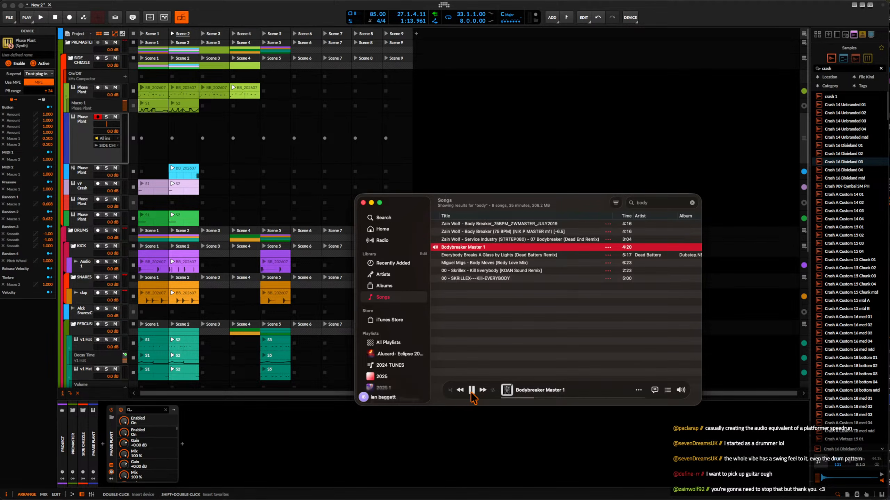
left_click(363, 203)
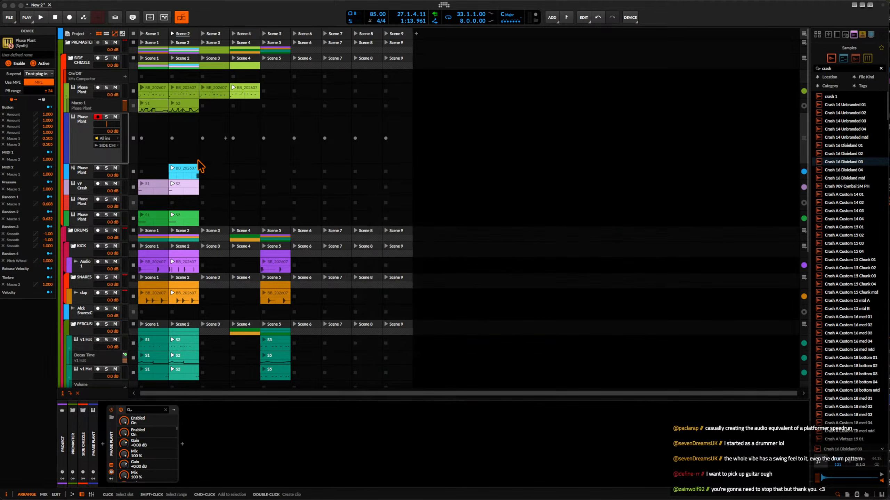
Open the blue track's Phase Plant and reshape its LFO into an early peak that falls to zero before mid-cycle.
left_click(118, 160)
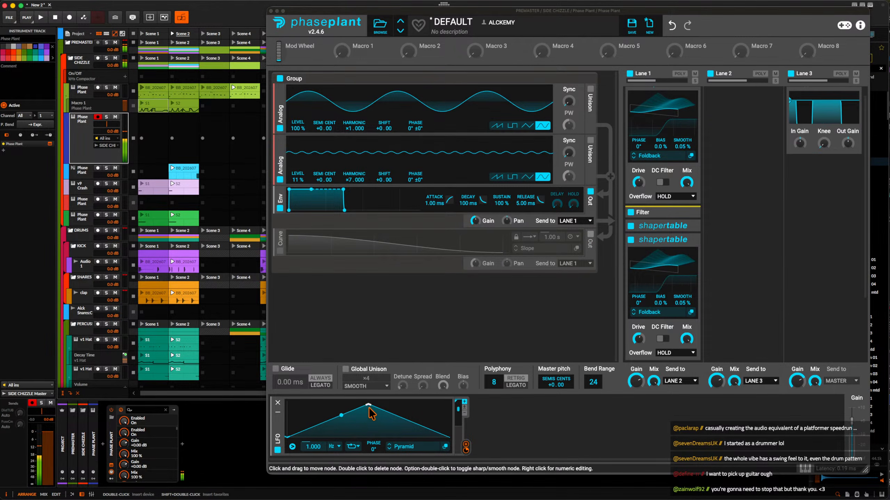
left_click_drag(368, 404, 328, 405)
left_click_drag(377, 419, 377, 439)
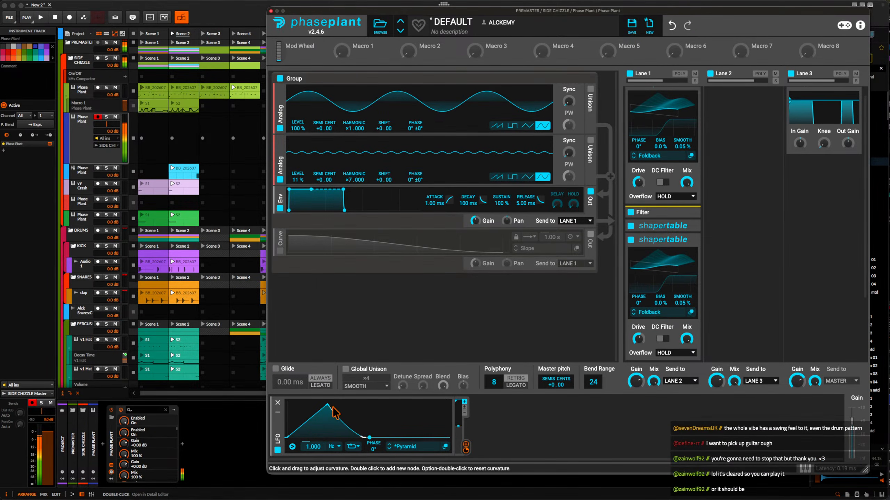
left_click_drag(327, 405, 317, 403)
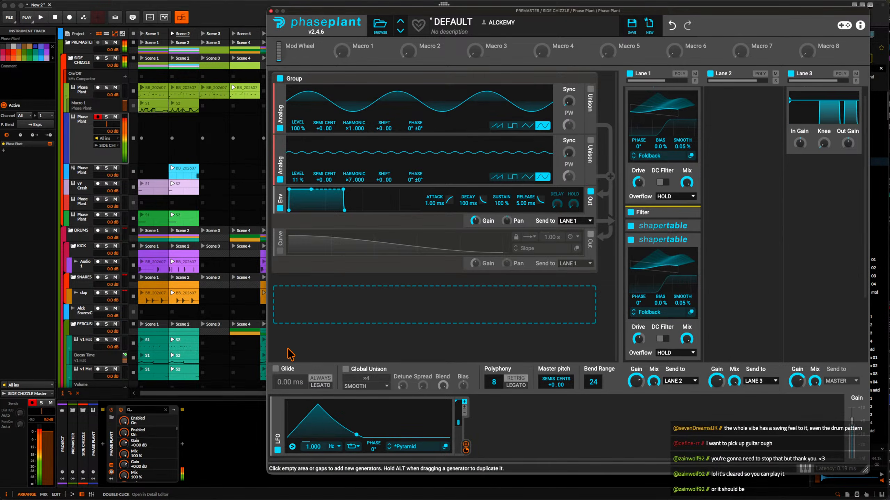
Create an empty Scene 1 clip on the blue Phase Plant track, and curve the LFO's rise with its rate at 1.141 Hz.
double_click(153, 140)
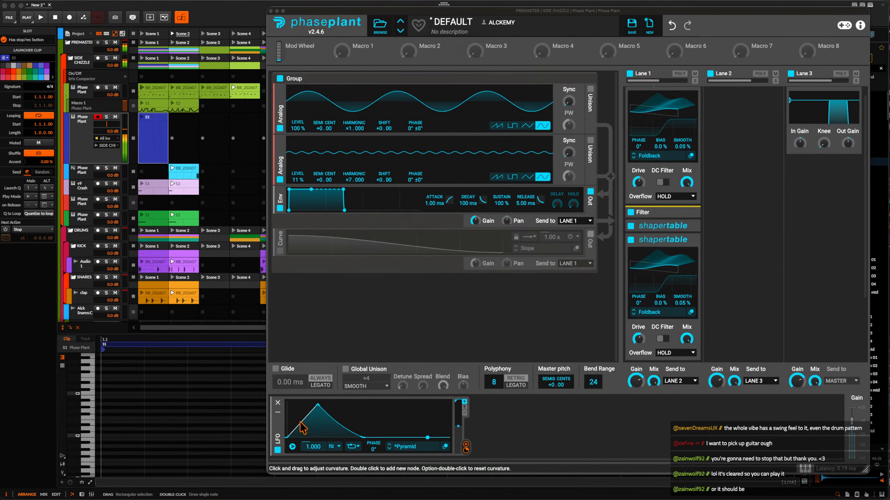
left_click_drag(318, 406, 325, 406)
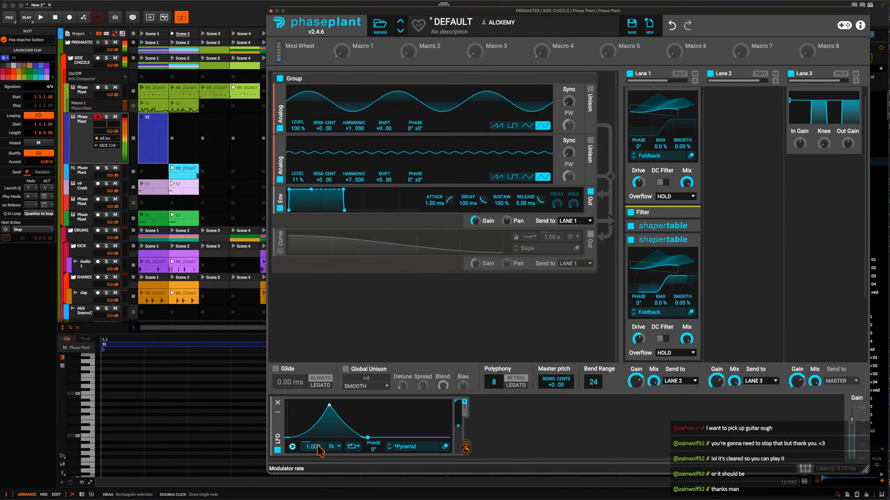
left_click_drag(317, 447, 317, 441)
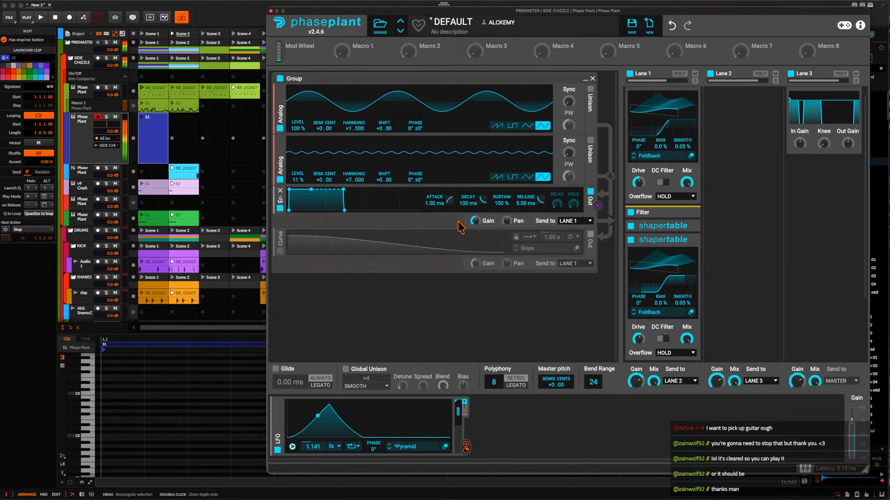
left_click(148, 120)
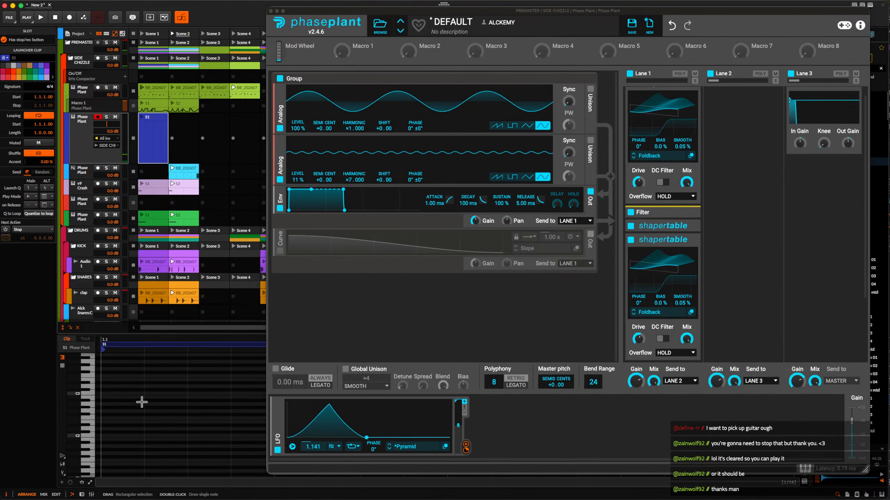
scroll(149, 424, "down", 1)
left_click(127, 425)
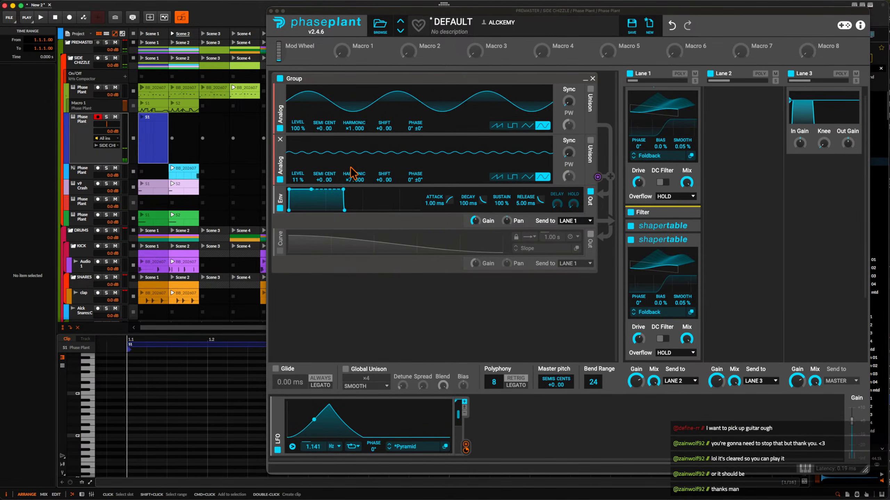
Set both oscillators' levels to 0% and modulate them with the LFO, about +99% on the first and +12% on the second.
left_click_drag(297, 128, 299, 155)
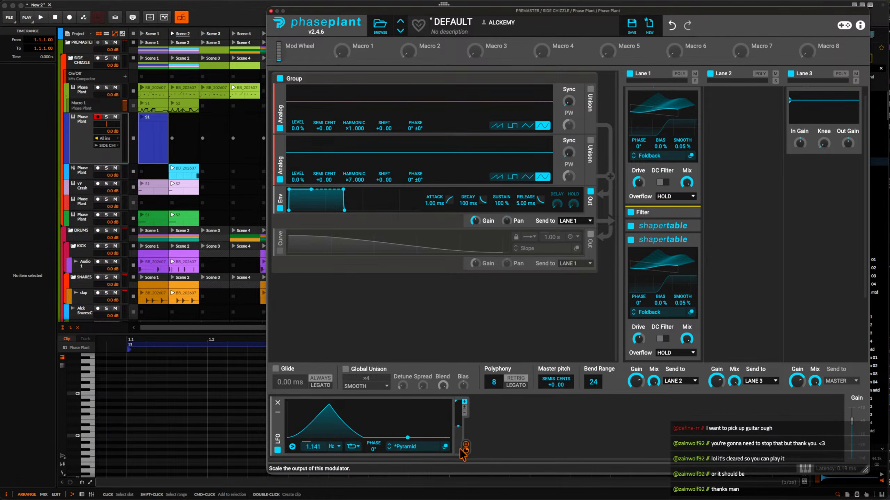
left_click_drag(466, 448, 298, 134)
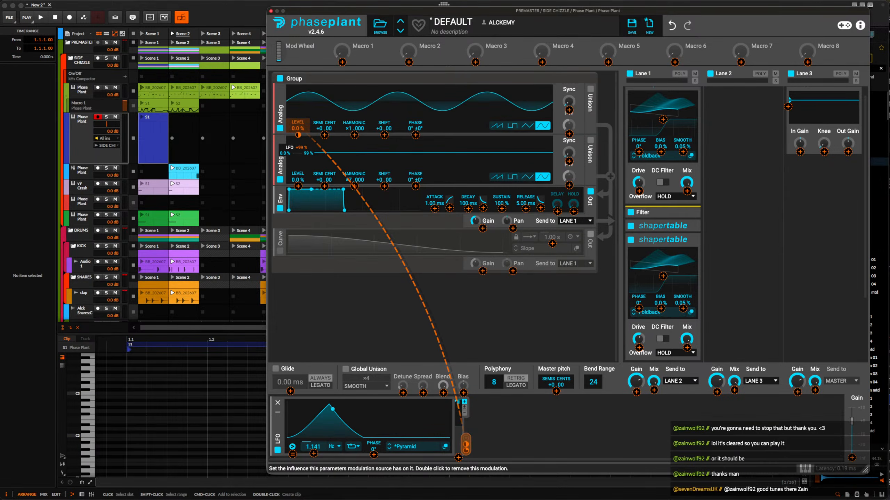
double_click(298, 135)
left_click_drag(297, 186, 298, 179)
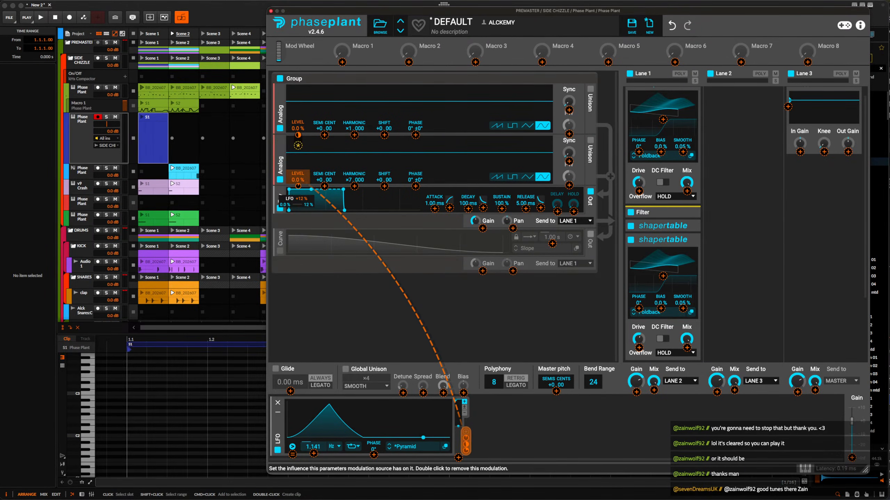
left_click(468, 161)
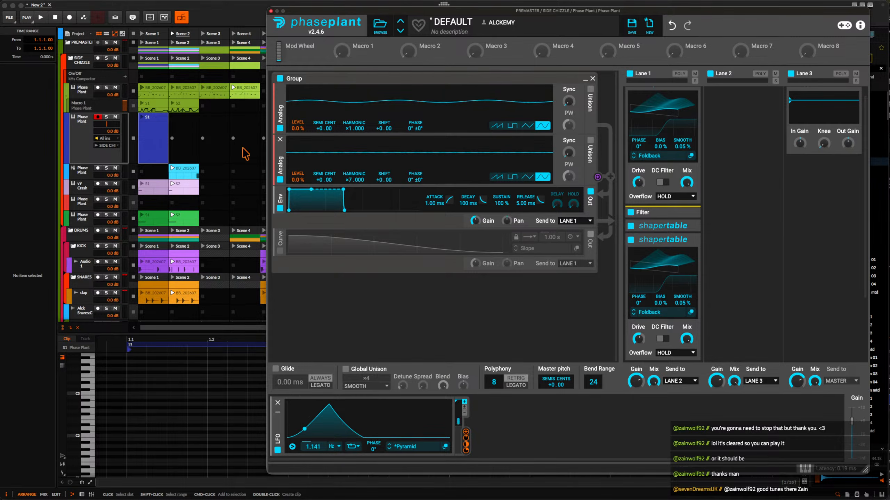
Draw a C#0 note at the start of the blue track's Scene 1 clip and extend its length to 0.0.1.30.
left_click(153, 137)
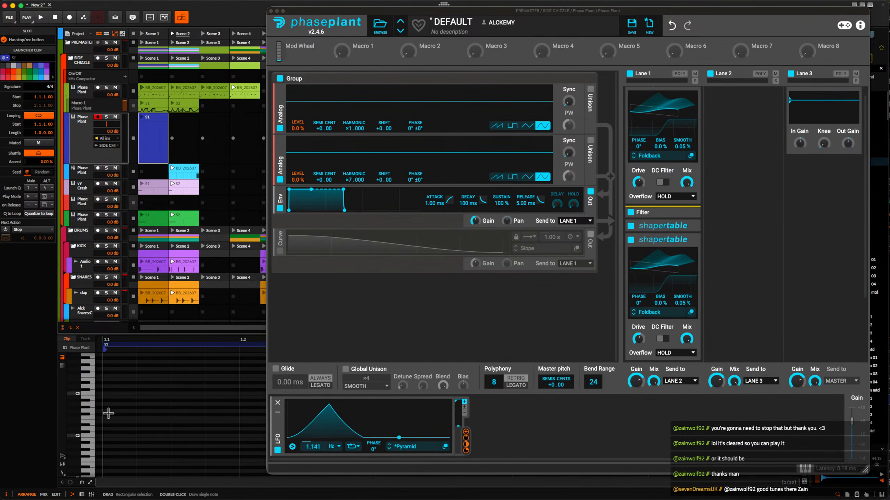
scroll(108, 413, "down", 5)
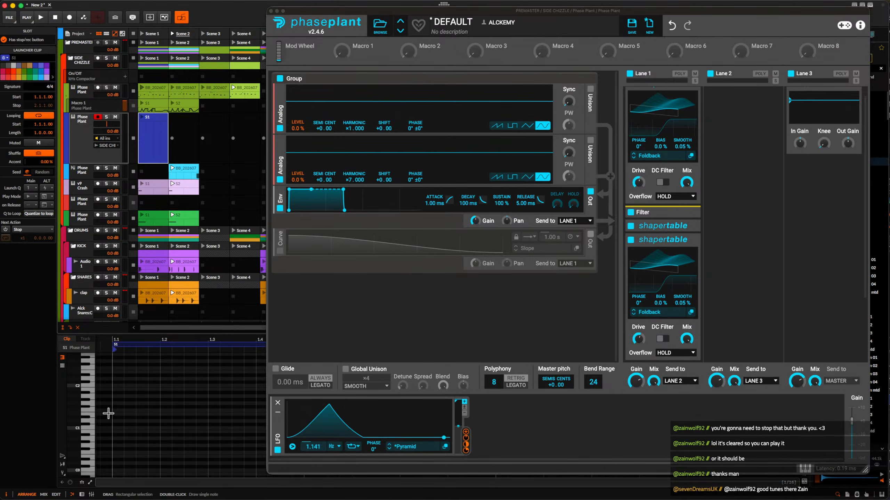
scroll(109, 414, "down", 3)
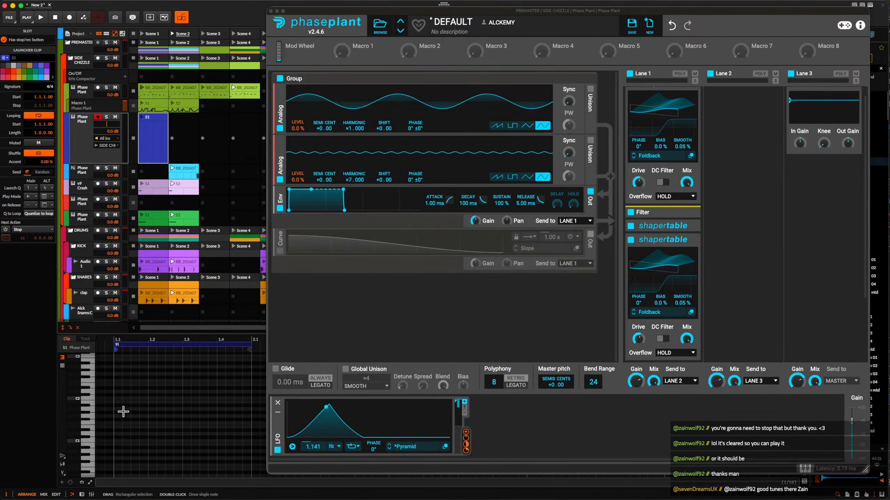
scroll(123, 412, "up", 3)
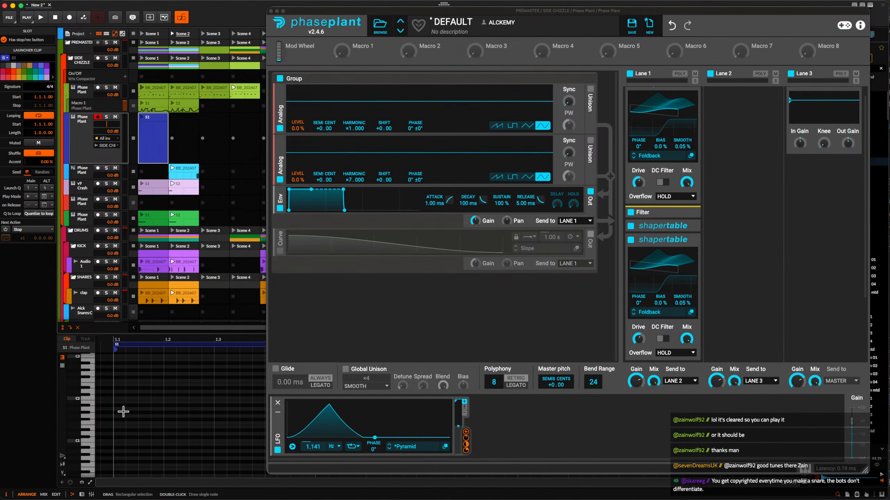
scroll(123, 411, "down", 5)
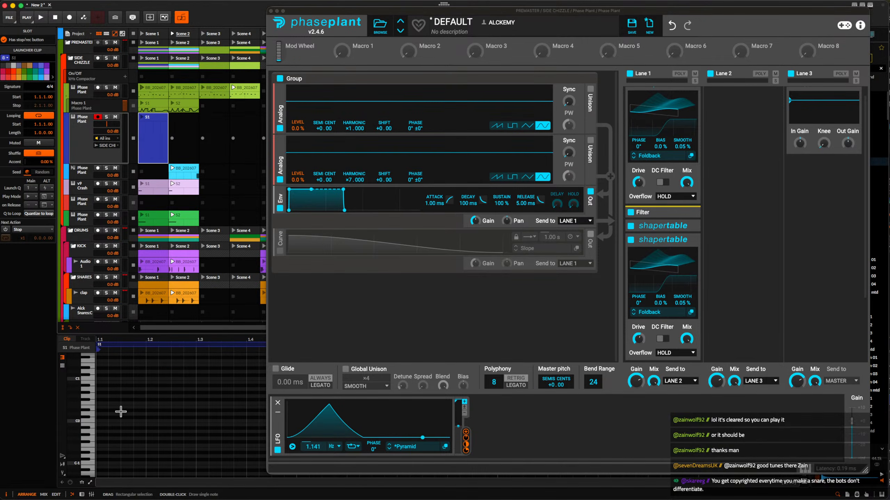
scroll(120, 411, "down", 1)
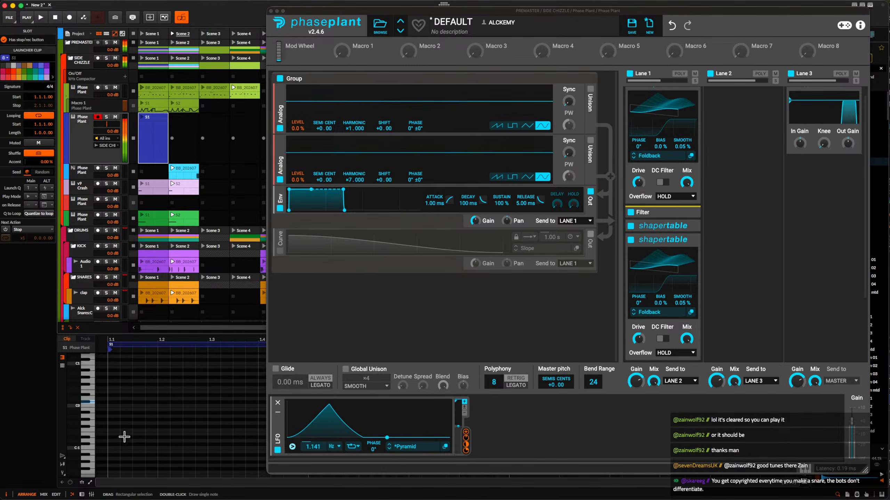
scroll(120, 411, "up", 1)
double_click(117, 403)
scroll(118, 405, "up", 5)
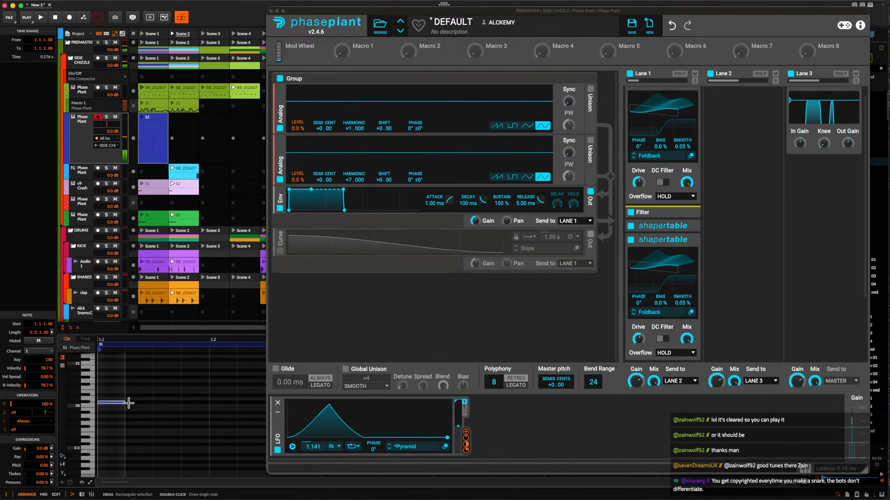
scroll(124, 403, "up", 2)
left_click_drag(126, 403, 150, 404)
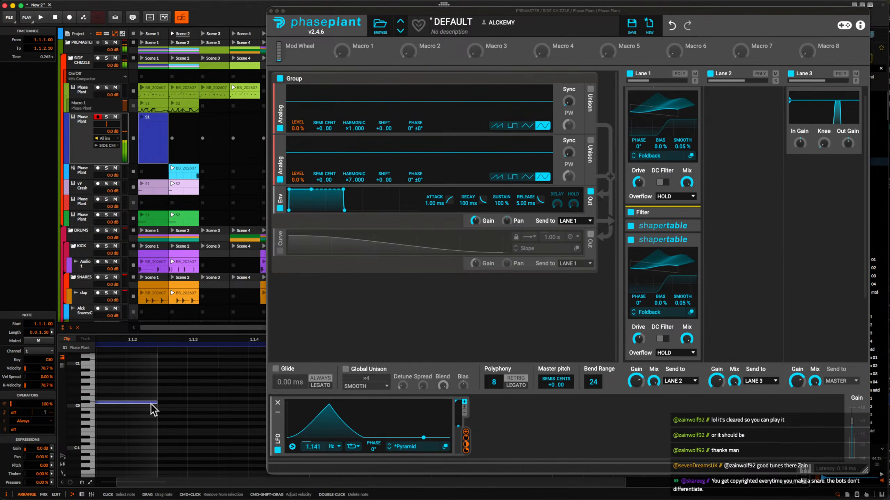
Duplicate the C#0 note twice to form three consecutive notes and select all of them.
key("super+d")
key("super+d")
scroll(150, 404, "down", 5)
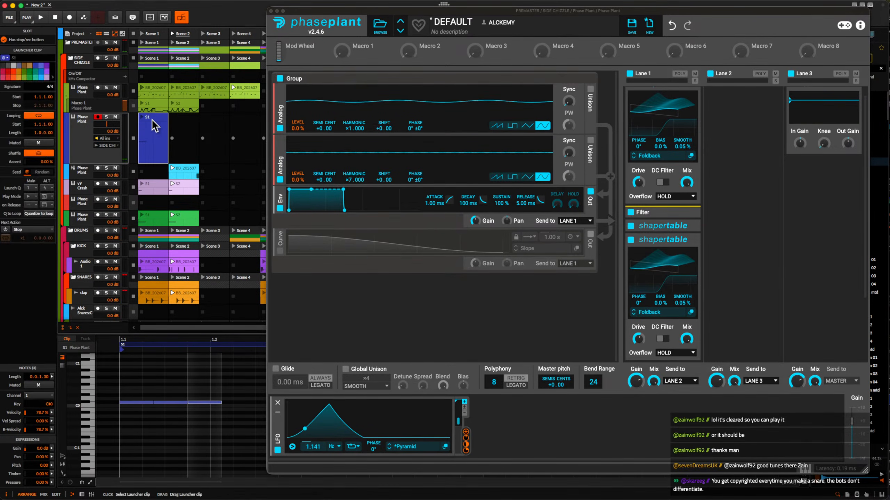
scroll(172, 421, "down", 3)
left_click_drag(147, 382, 230, 425)
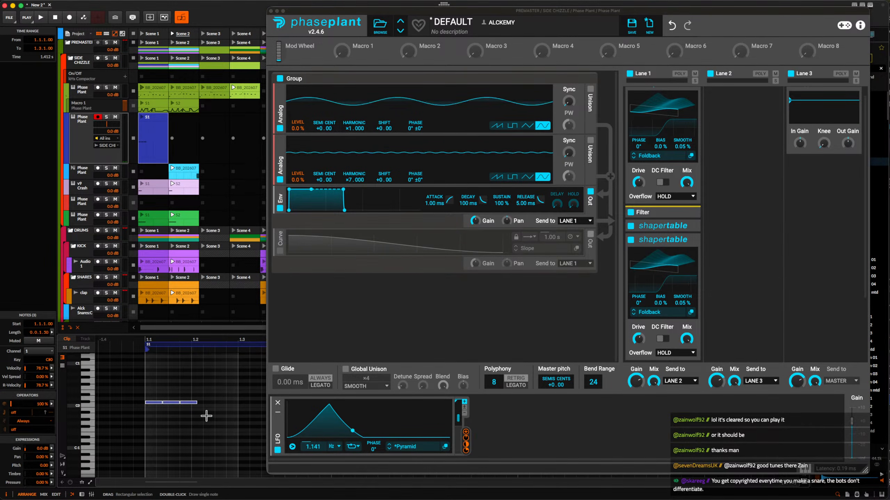
scroll(204, 415, "right", 1)
scroll(203, 416, "up", 1)
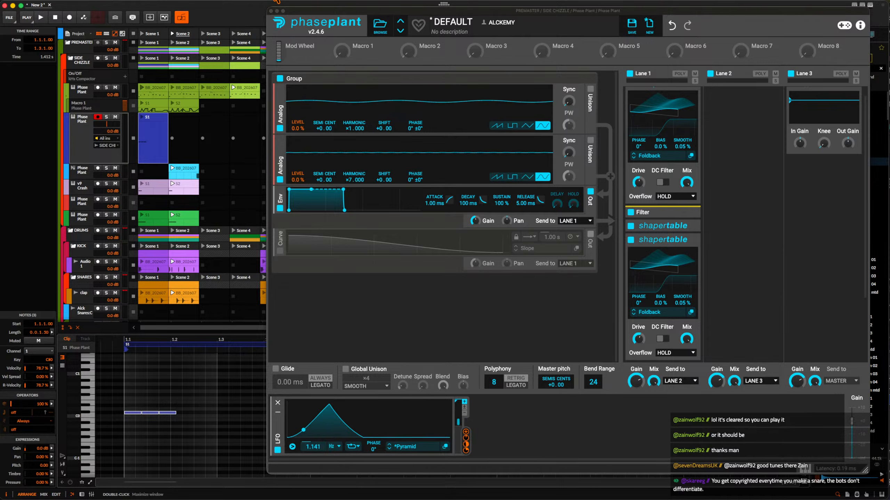
Close the Phase Plant window and move the three notes to start at beat 1.3, keeping them on C#0.
left_click(271, 11)
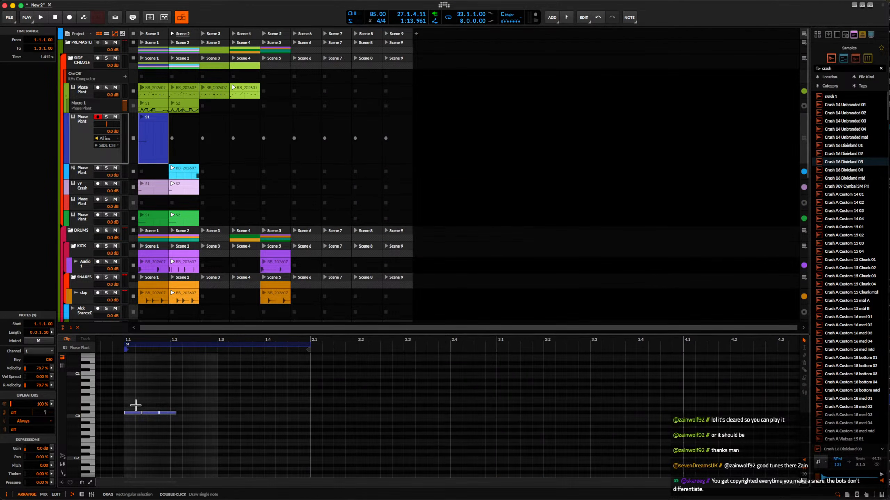
left_click_drag(135, 417, 210, 382)
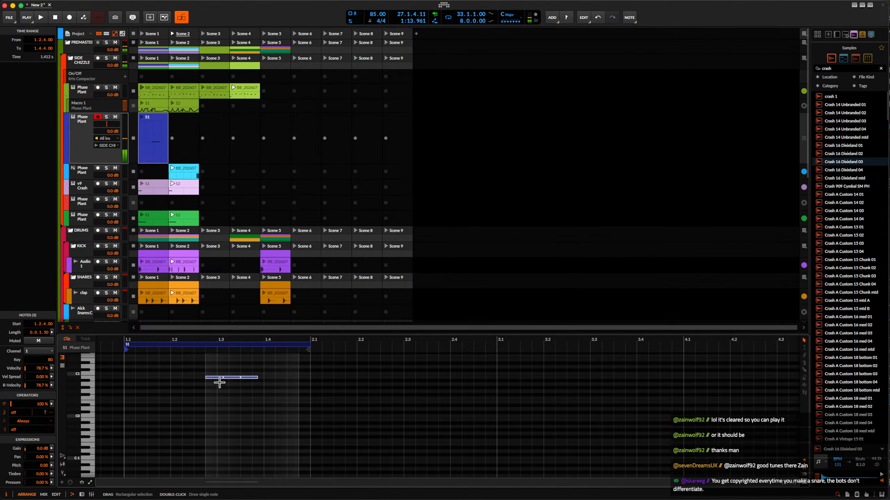
key("super+z")
left_click_drag(133, 417, 231, 419)
left_click(157, 127)
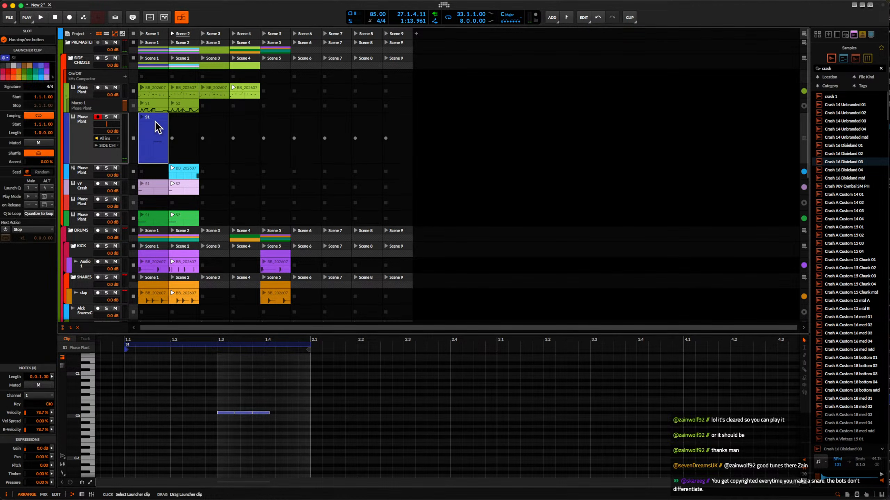
Audition the blue track's Scene 1 clip in solo, and unsolo the track and launch Scene 1 to hear it with the beat.
left_click(106, 117)
left_click(141, 118)
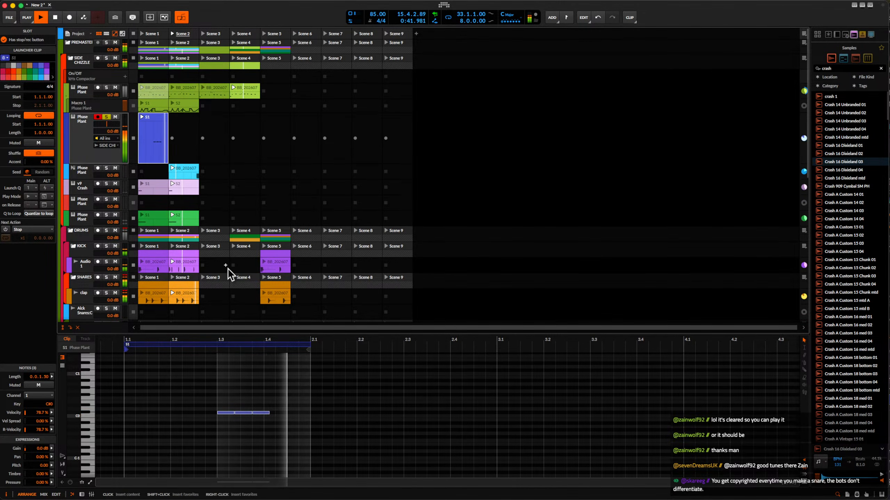
left_click(106, 117)
left_click(142, 34)
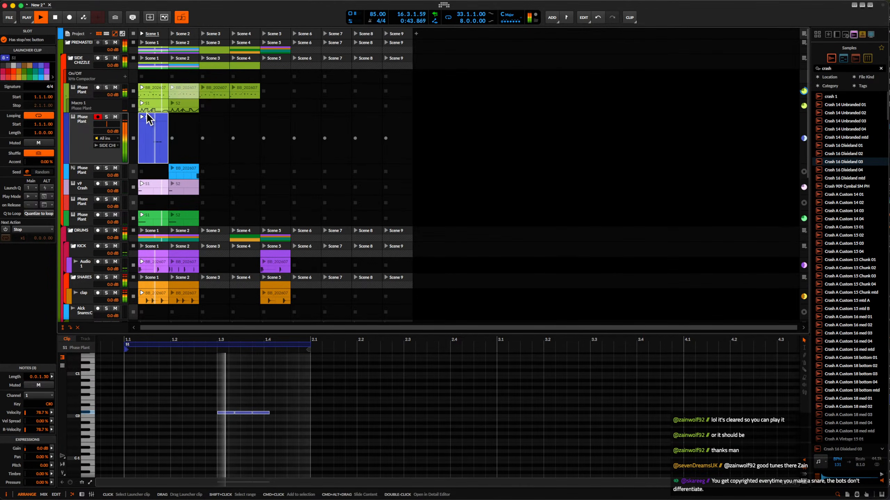
Open the blue track's Phase Plant and add a Multipass after the last Shaper Table in Lane 1.
double_click(82, 128)
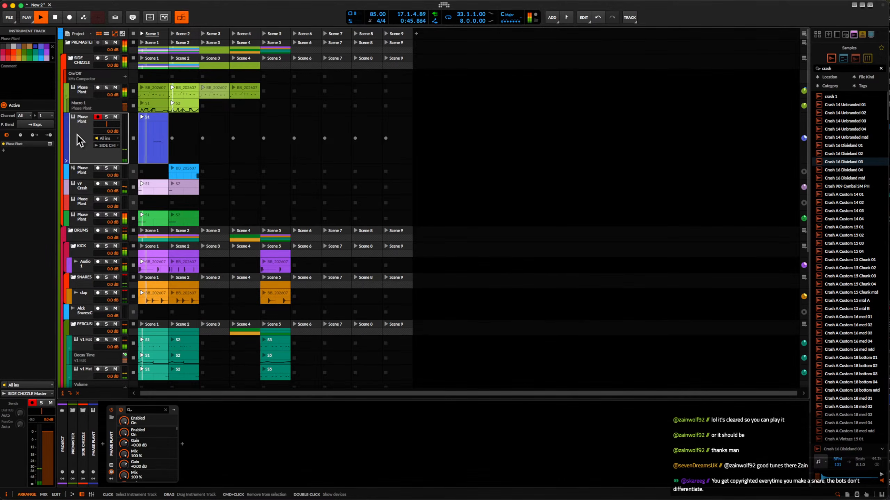
left_click(111, 466)
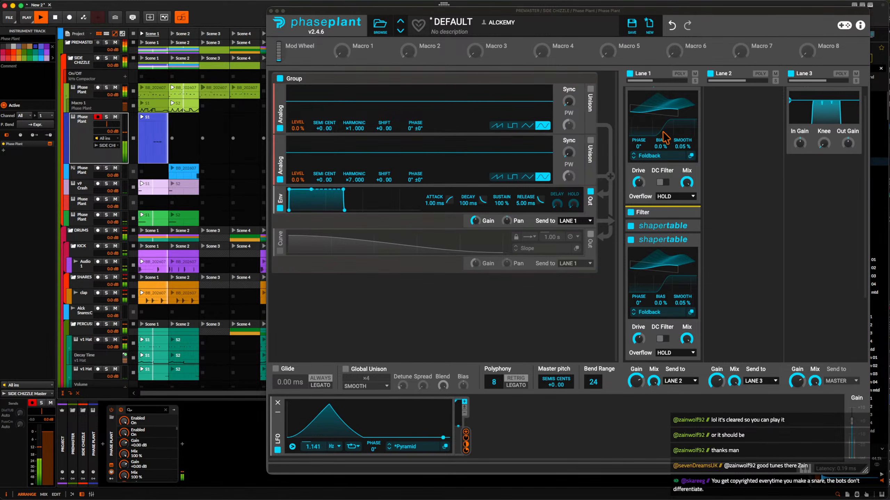
scroll(662, 245, "down", 3)
left_click(659, 280)
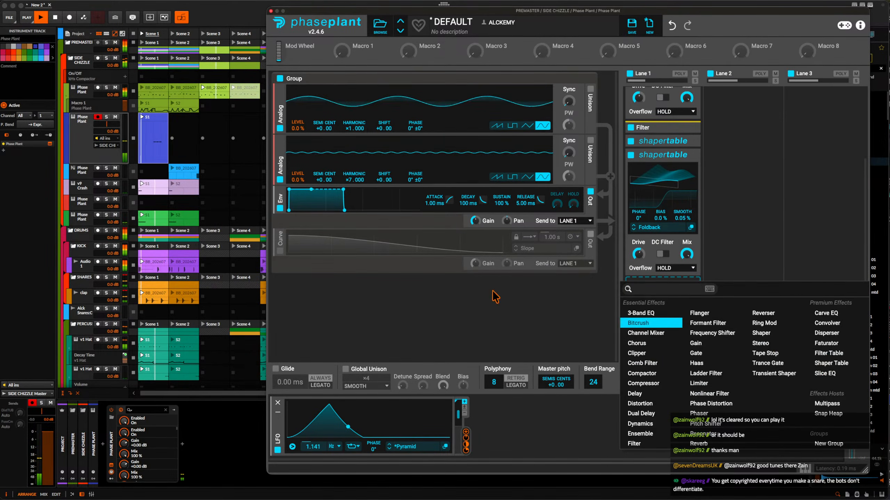
left_click(158, 137)
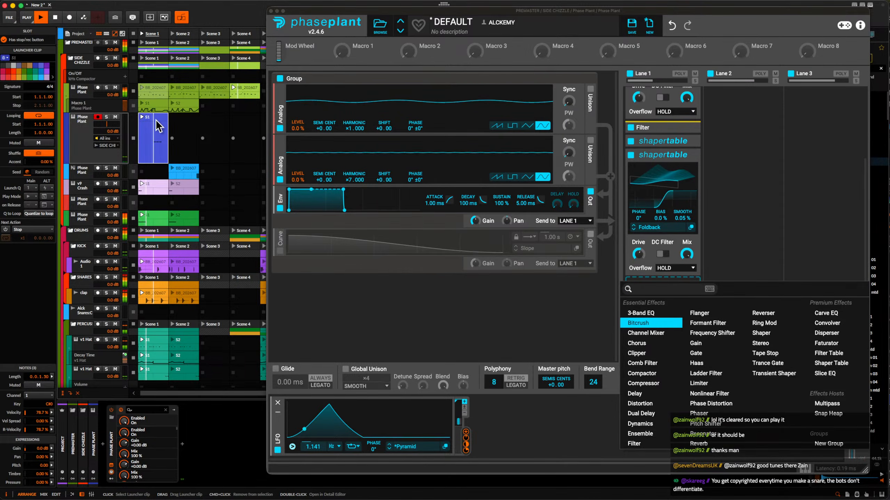
left_click(738, 255)
left_click(656, 310)
left_click(837, 417)
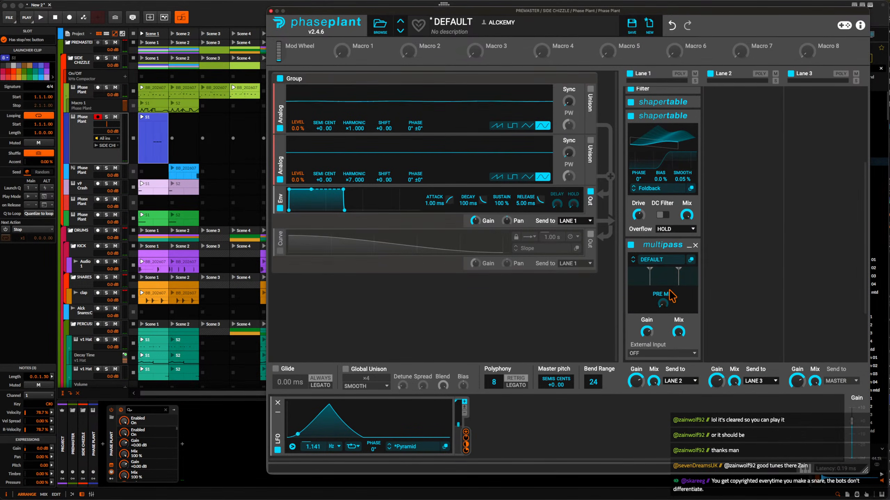
Load the favorite preset DISPROVE RACK 3 into Lane 1's Multipass and listen to the result.
left_click(652, 260)
left_click(678, 281)
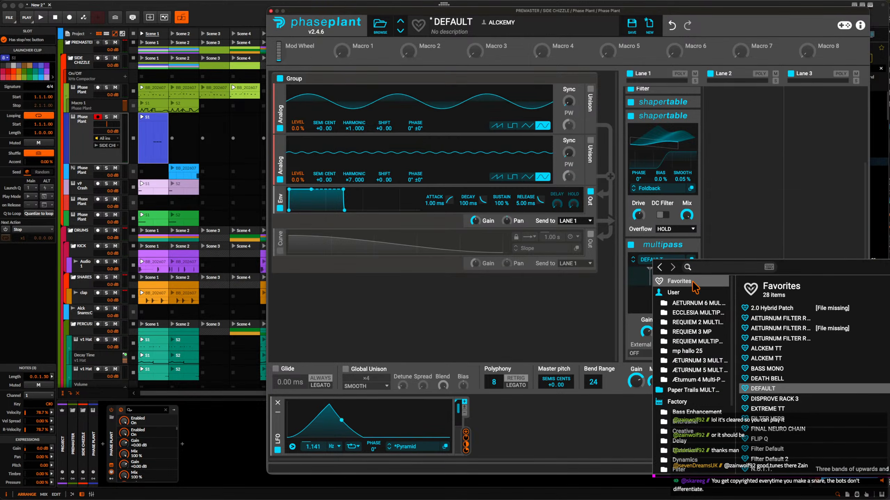
left_click(777, 401)
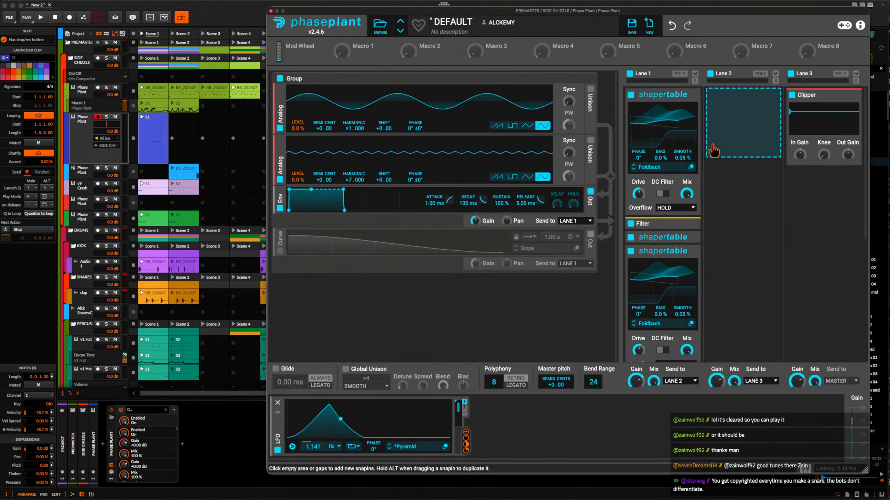
key("space")
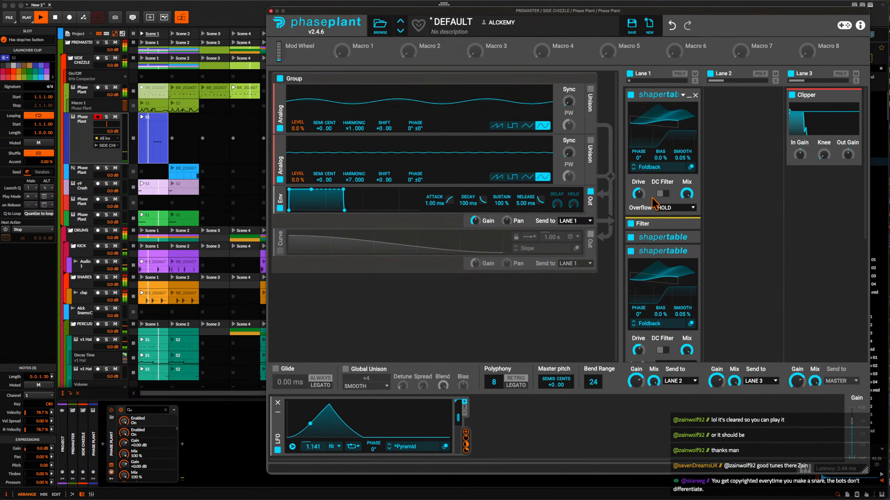
key("space")
Add a notch Filter after Lane 1's Multipass and modulate its cutoff from the LFO by about 9.7%.
scroll(680, 171, "down", 2)
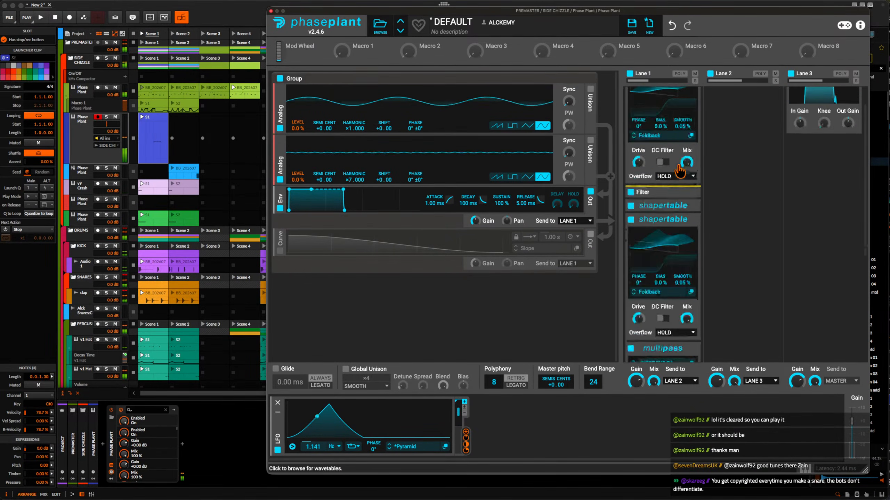
scroll(680, 171, "down", 6)
left_click(685, 369)
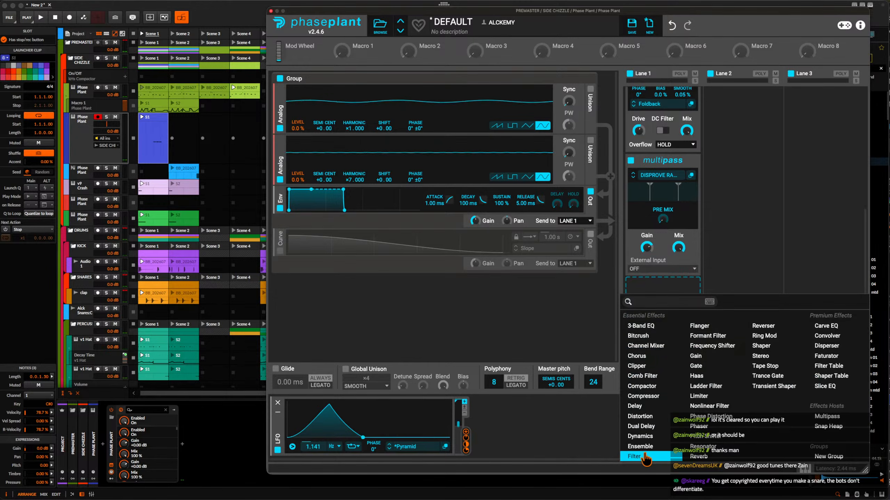
left_click(635, 456)
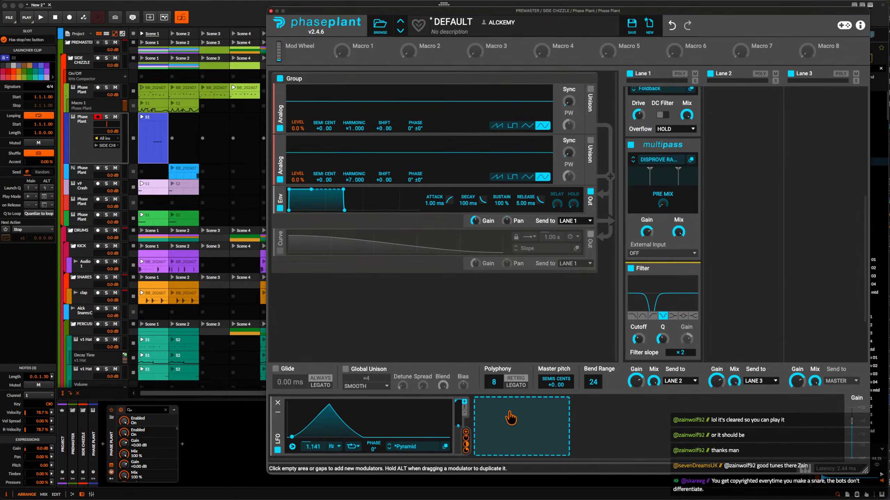
key("space")
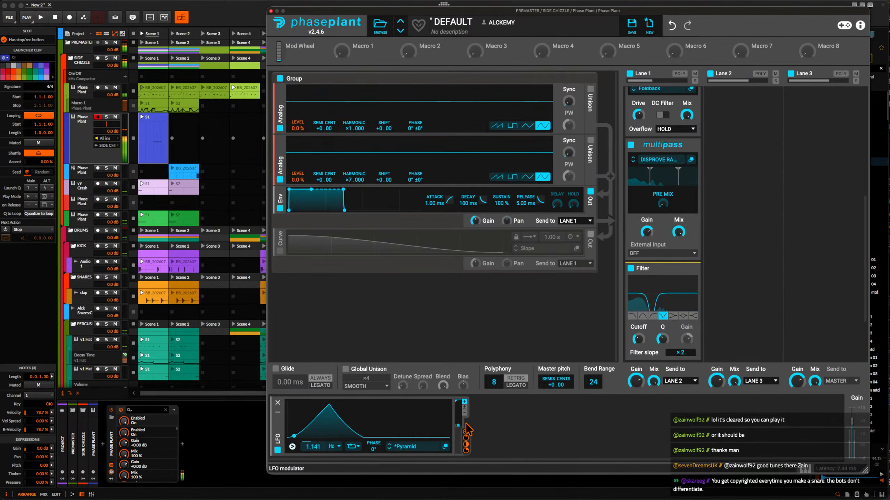
left_click_drag(466, 438, 638, 352)
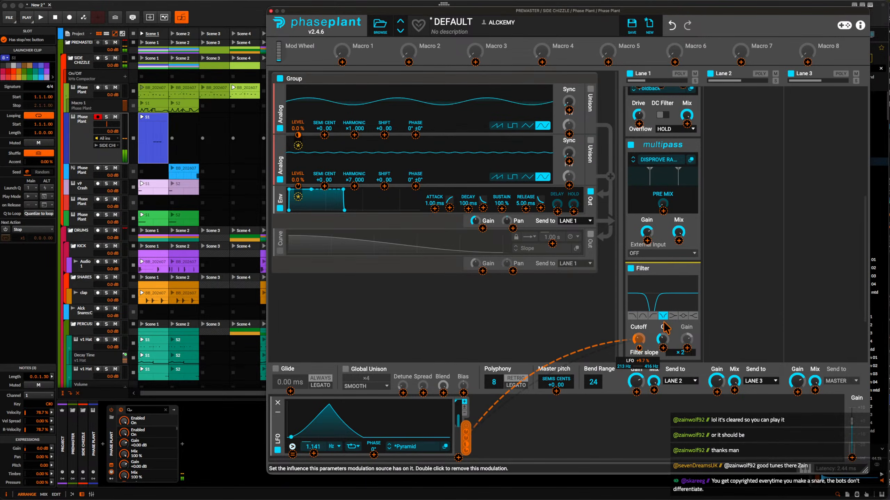
Add a Multipass to Lane 2, load its user preset ALCKEM TT and lower its mix.
scroll(748, 219, "up", 10)
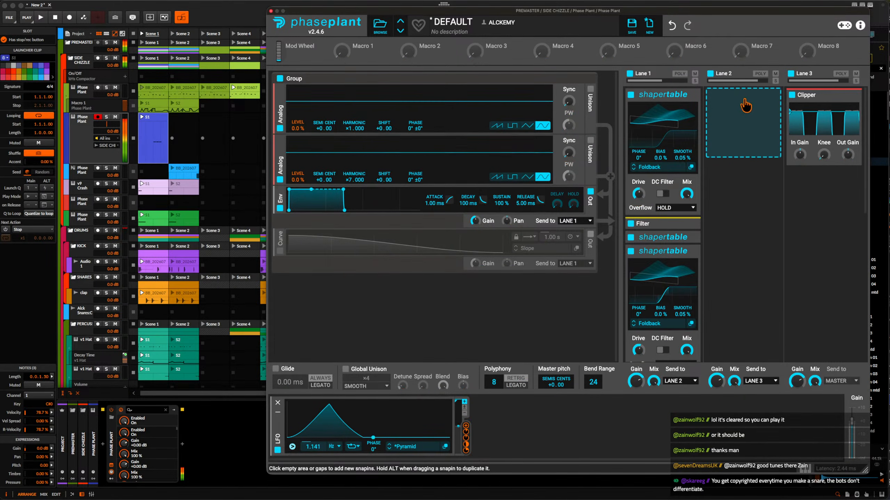
left_click(745, 105)
left_click(833, 224)
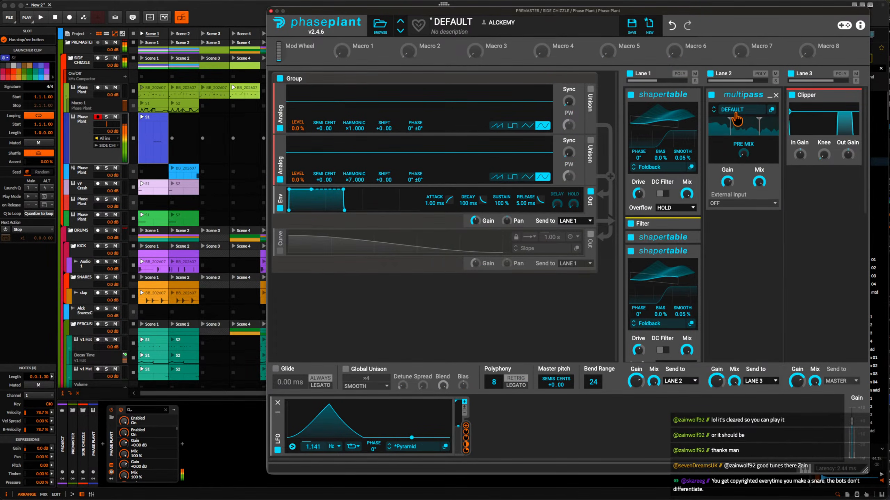
left_click(736, 111)
scroll(844, 155, "up", 2)
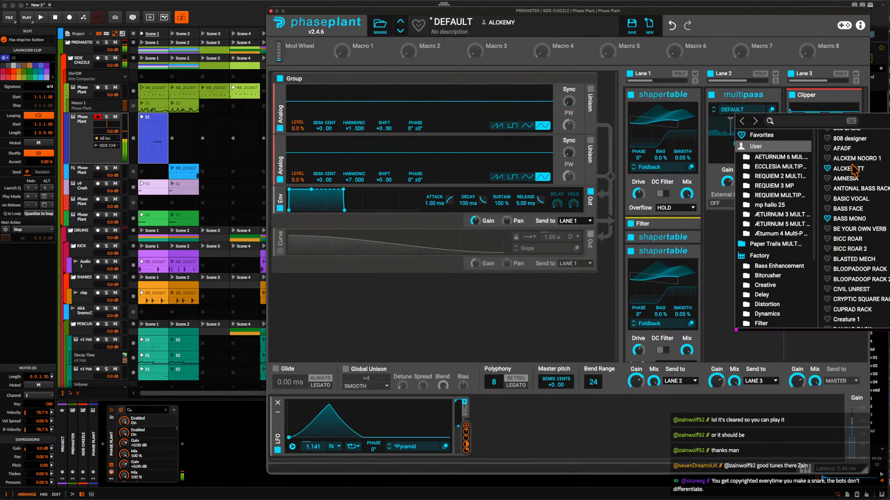
left_click(849, 167)
left_click(725, 89)
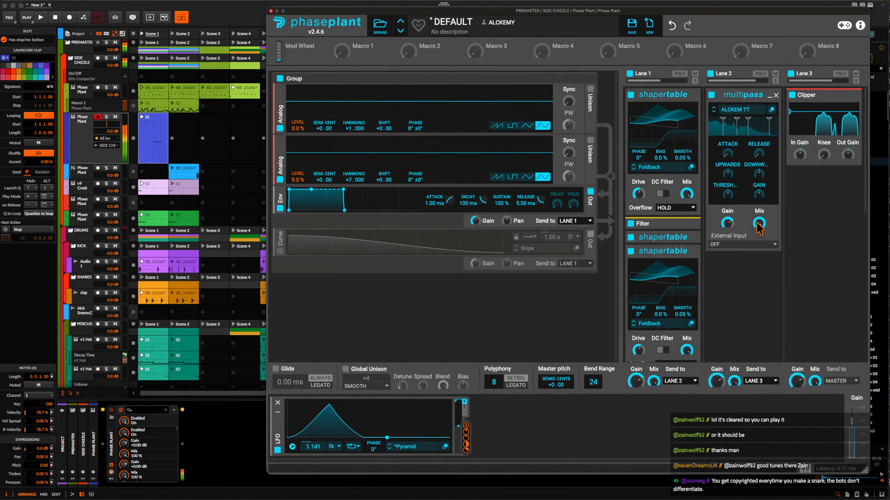
Add a Shaper Table below the Multipass in Lane 2 and close the Phase Plant window.
left_click(741, 273)
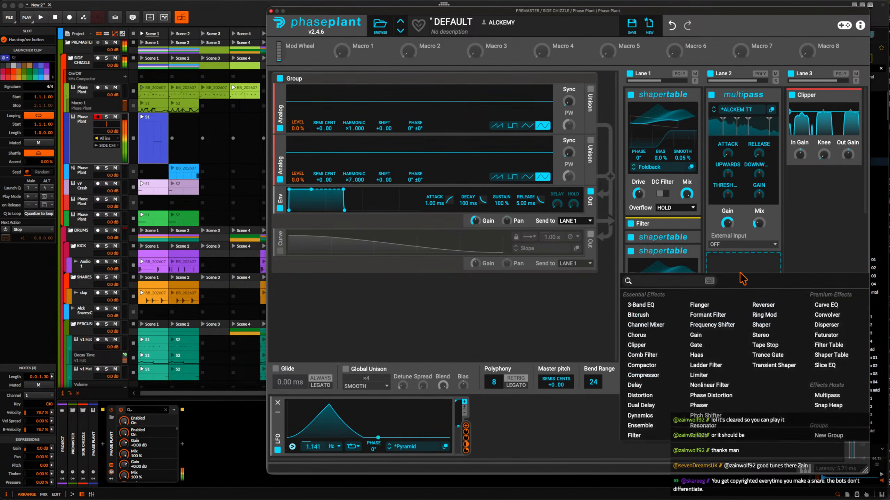
left_click(835, 355)
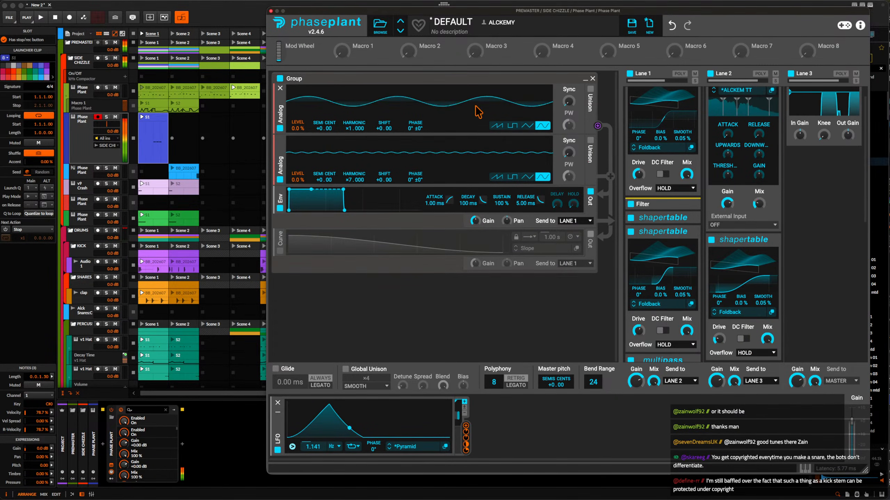
left_click(271, 11)
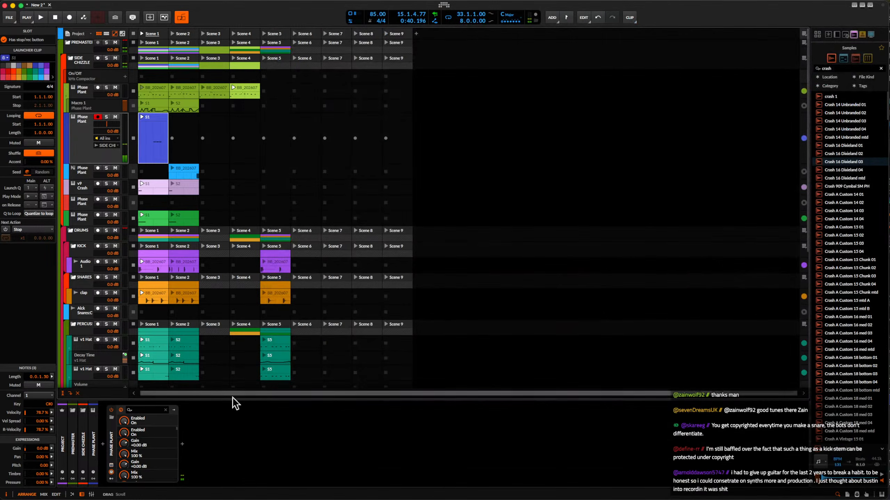
Insert the Fuse Compressor after Phase Plant in the blue track's device chain.
left_click(183, 447)
type("f")
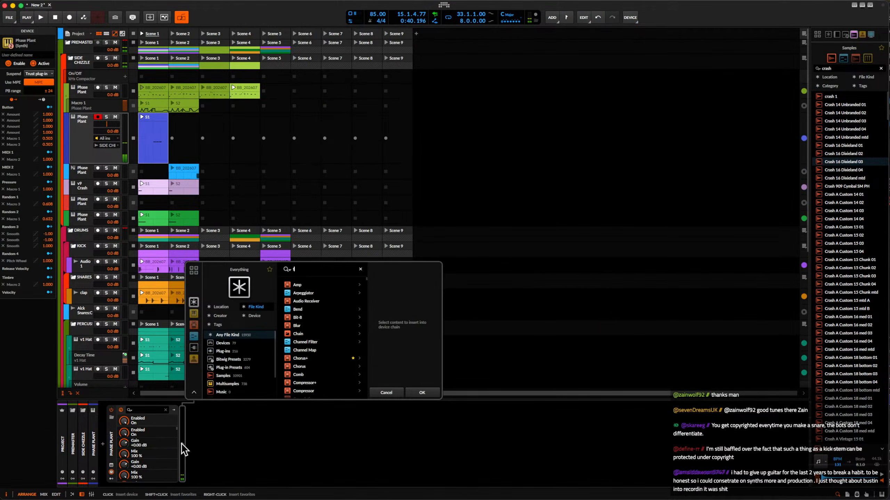
type("use")
left_click(301, 286)
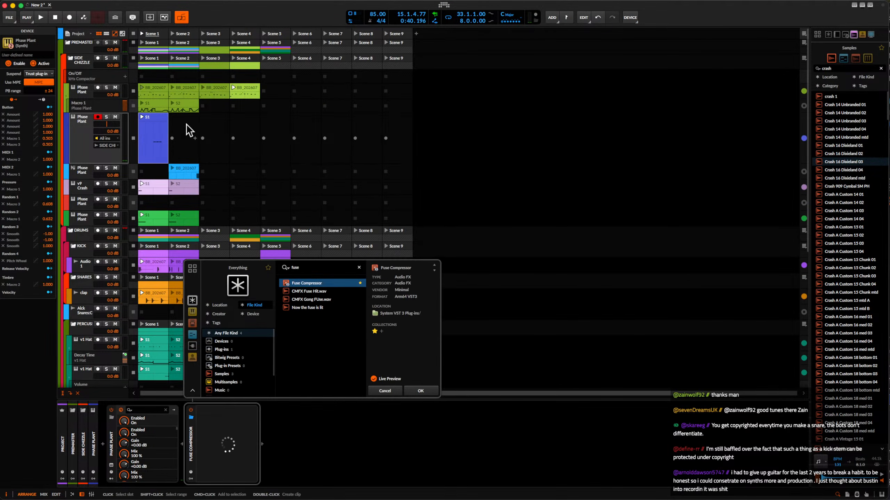
left_click(418, 391)
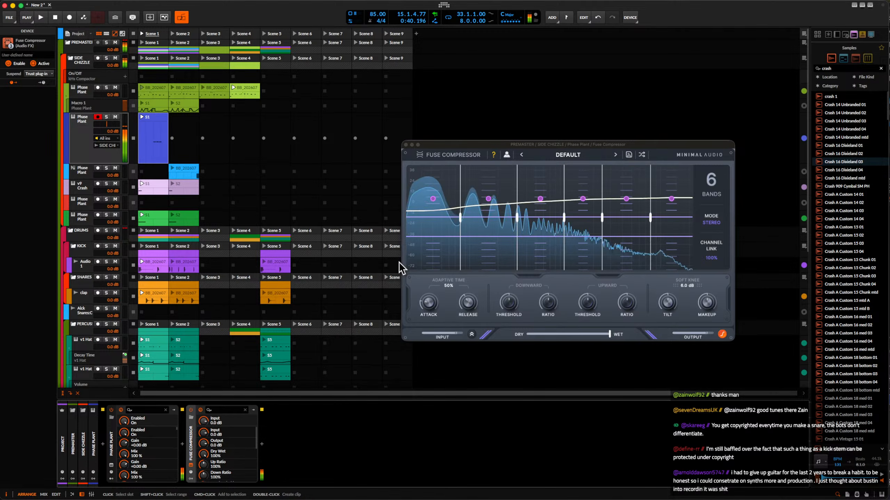
Adjust Fuse Compressor's attack, release and downward threshold, with a downward ratio of 134% and an upward ratio of 150%.
left_click_drag(471, 297, 470, 315)
left_click_drag(428, 295, 427, 300)
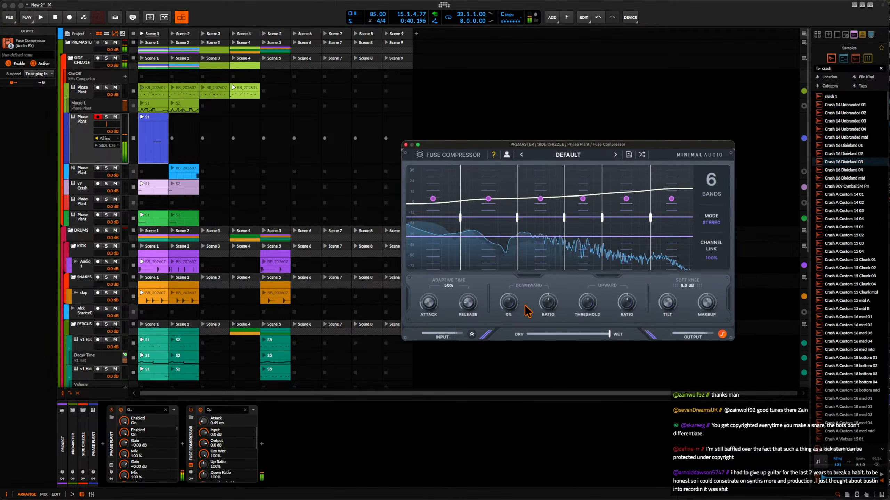
left_click_drag(509, 303, 509, 283)
left_click_drag(548, 304, 627, 294)
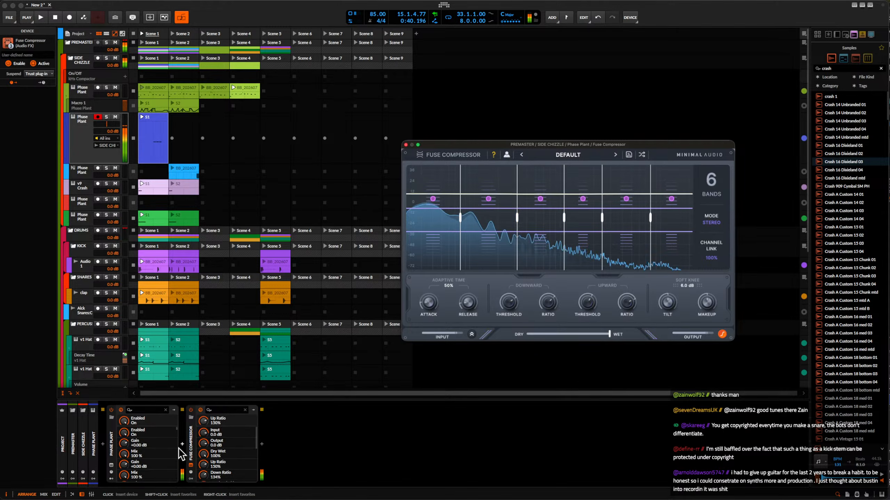
Copy the FX Layer from the light-blue Phase Plant track to the blue track and place it between Phase Plant and Fuse Compressor.
left_click(182, 444)
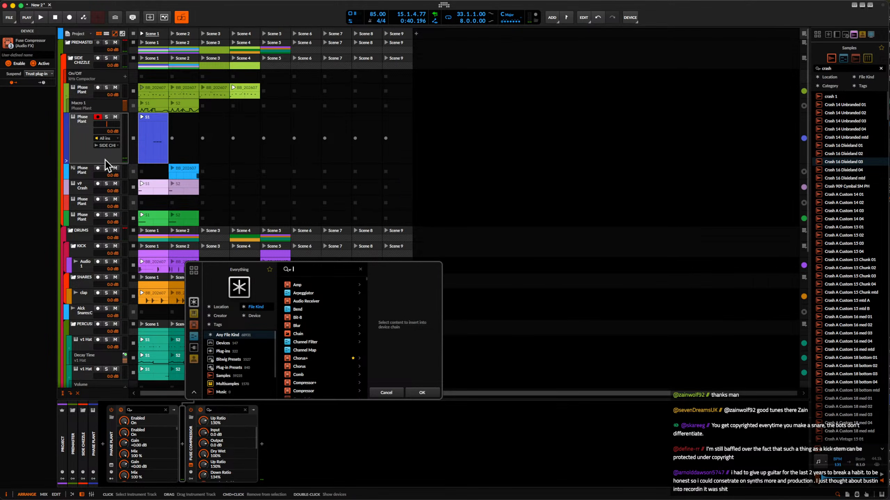
left_click(84, 174)
left_click(191, 453)
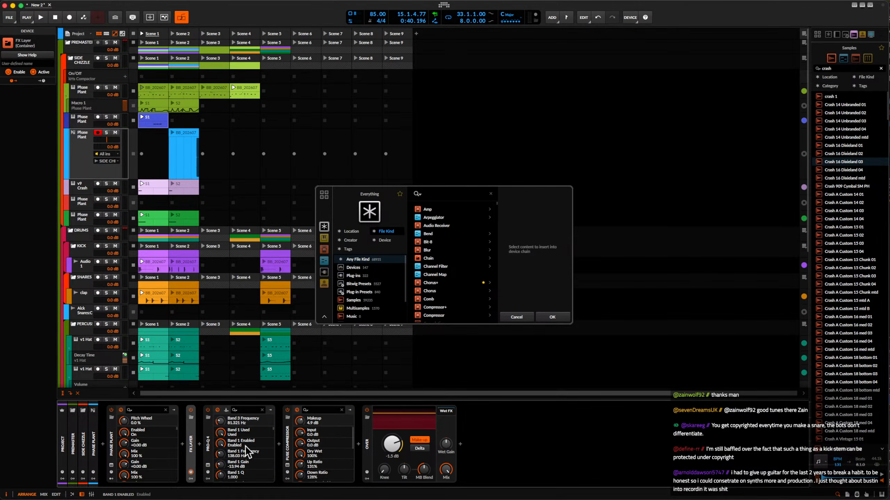
left_click_drag(149, 273, 75, 122)
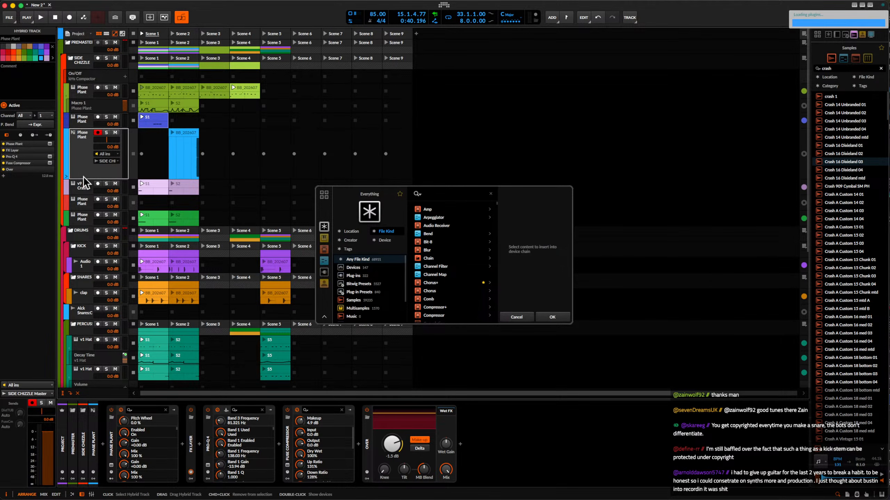
left_click(80, 122)
left_click(270, 466)
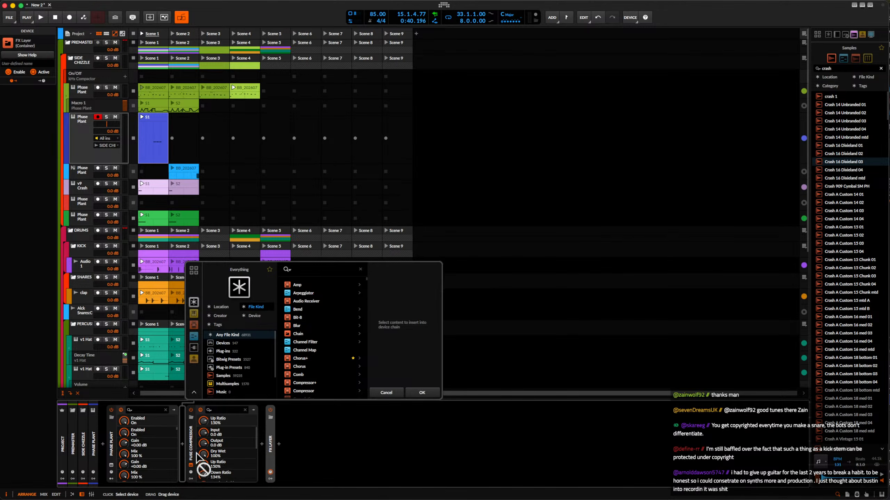
left_click(392, 394)
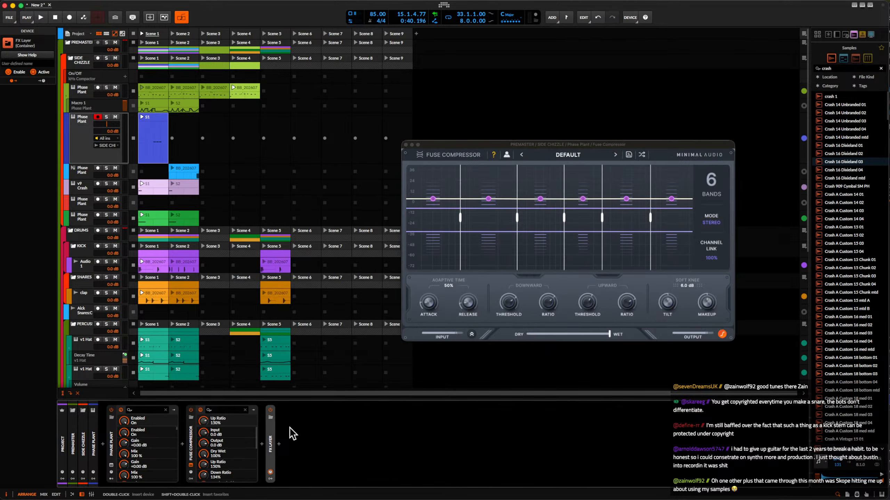
left_click_drag(214, 434, 215, 435)
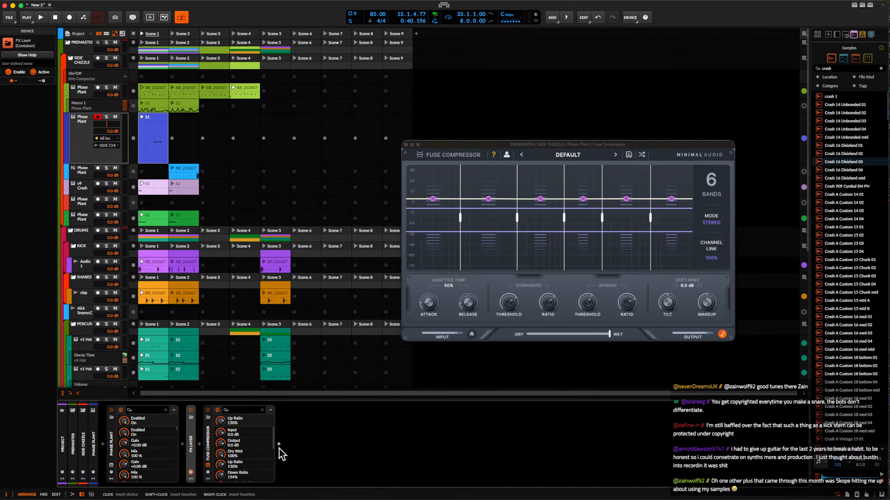
Insert the Over distortion device after Fuse Compressor on the blue track.
left_click(279, 449)
type("over")
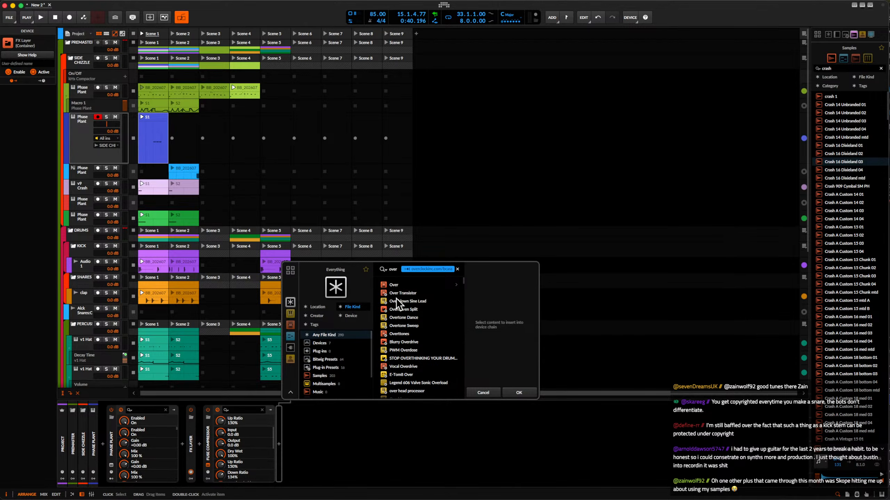
left_click(394, 285)
left_click(522, 392)
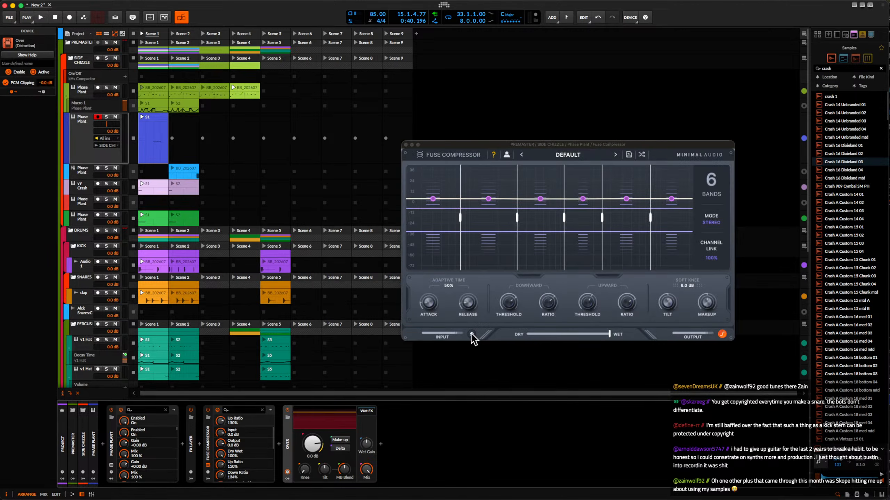
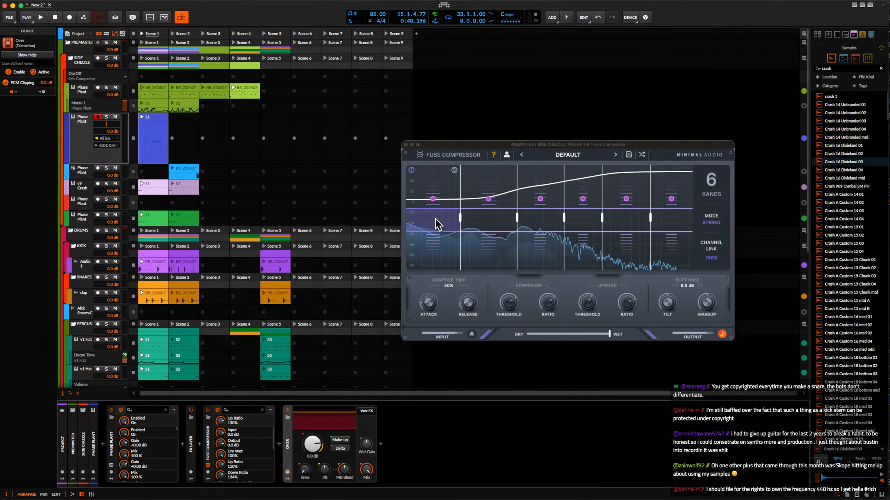
Insert a Slice EQ between the last Shaper Table and Multipass in Lane 1 of Phase Plant and open its editor.
left_click(113, 465)
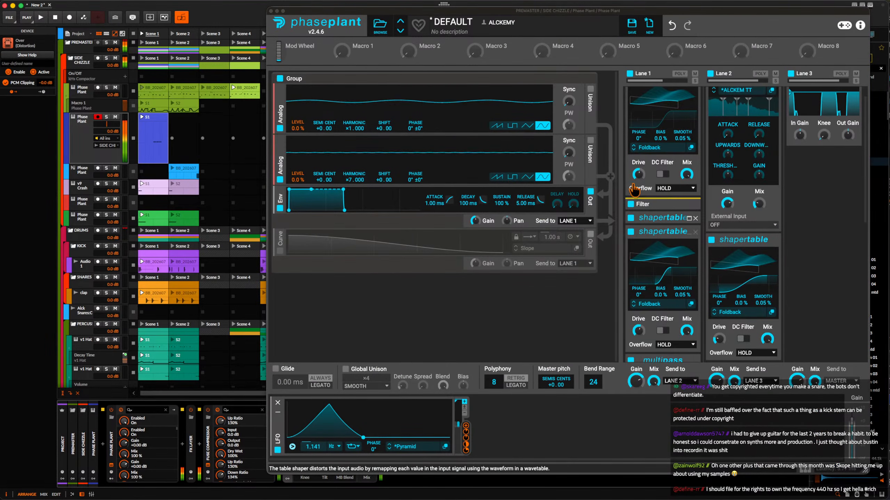
key("space")
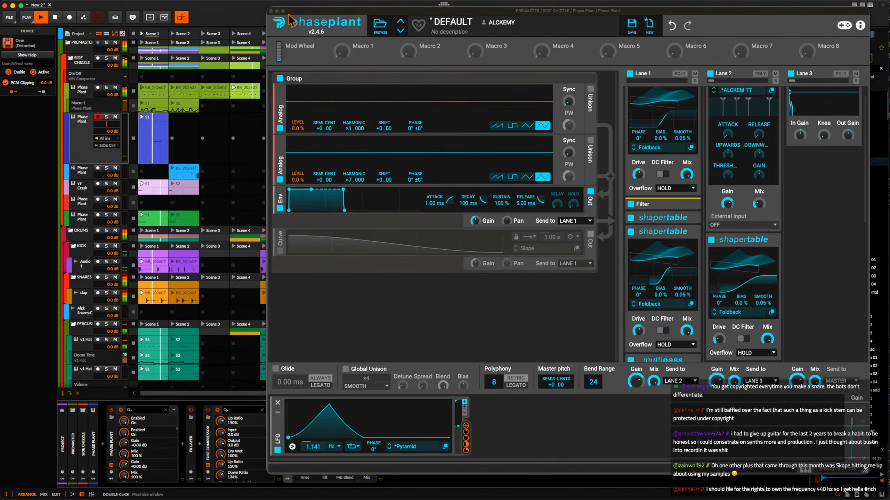
scroll(657, 177, "down", 2)
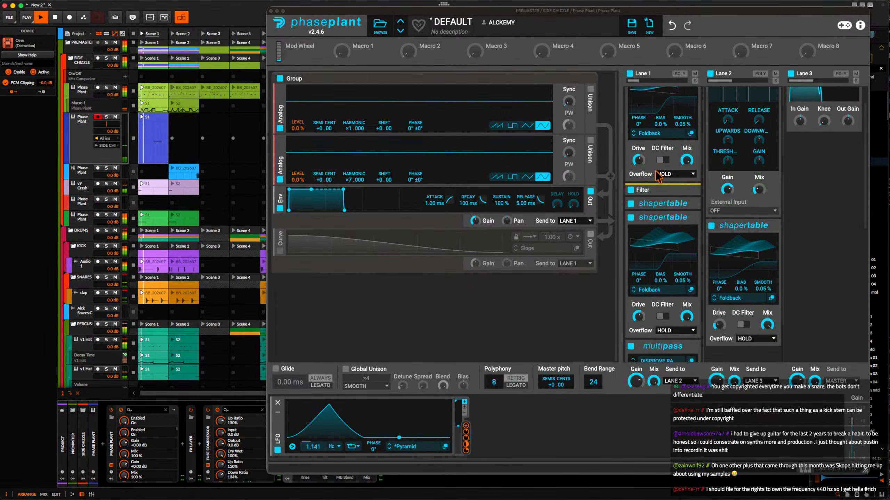
scroll(658, 182, "down", 5)
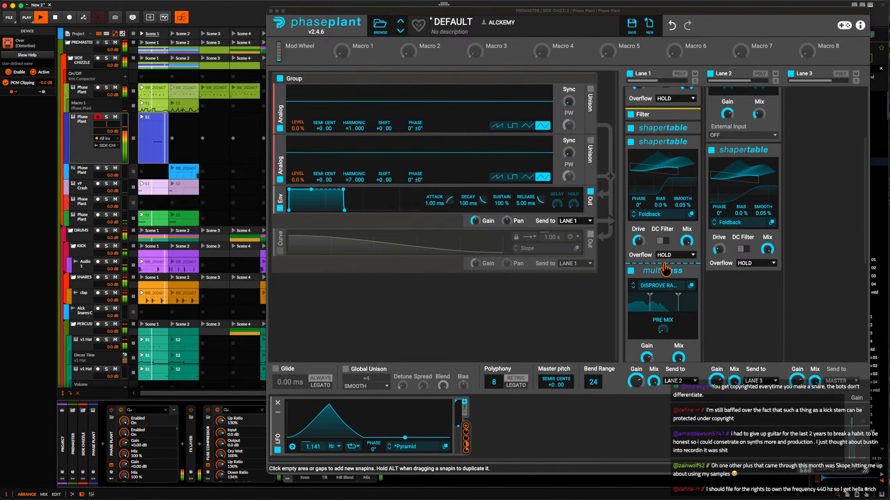
left_click(665, 266)
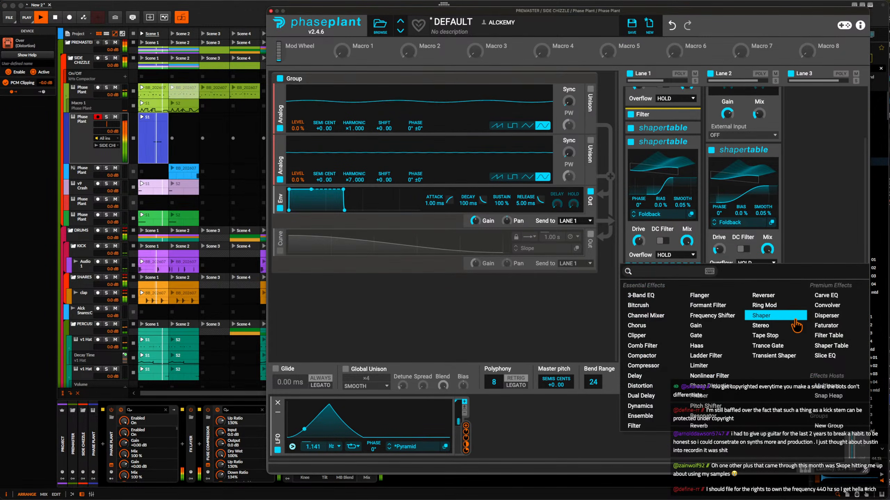
left_click(825, 355)
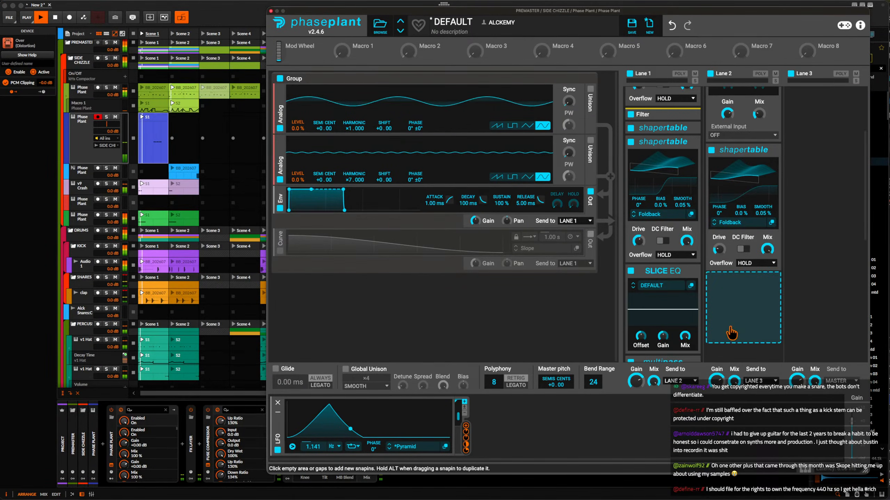
left_click(693, 286)
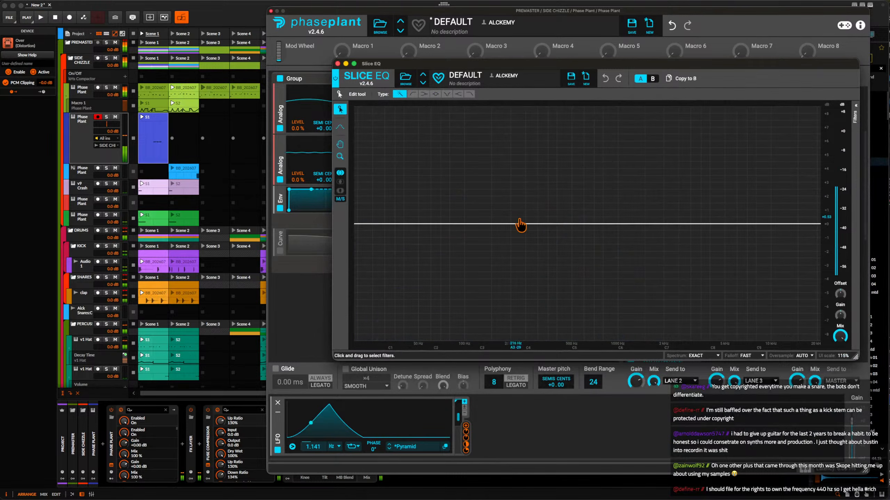
Shape the Slice EQ curve with three boost peaks alternating with three deep, narrowing cuts, from the lows up to about 1 kHz.
left_click_drag(520, 225, 427, 118)
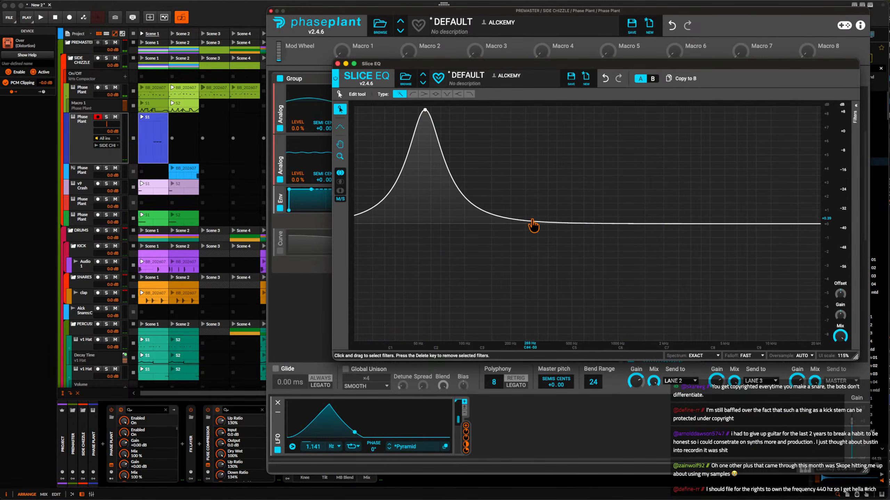
left_click_drag(533, 225, 477, 339)
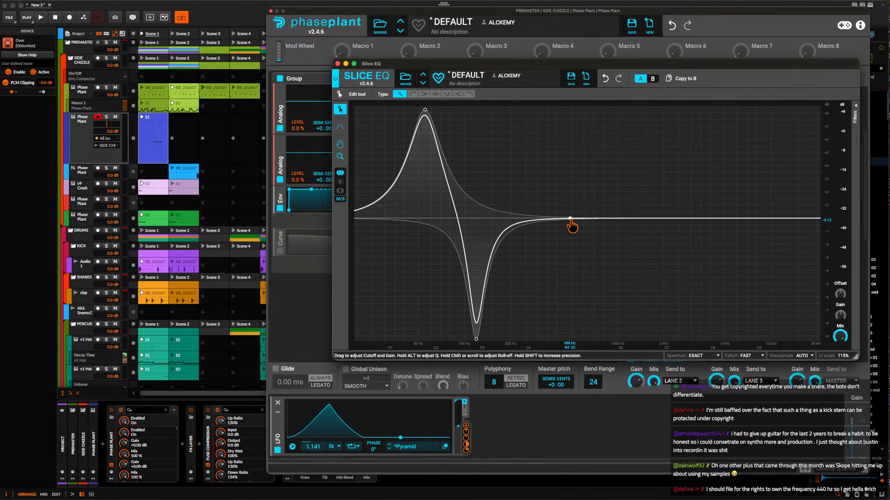
left_click_drag(570, 219, 520, 175)
left_click_drag(605, 225, 551, 339)
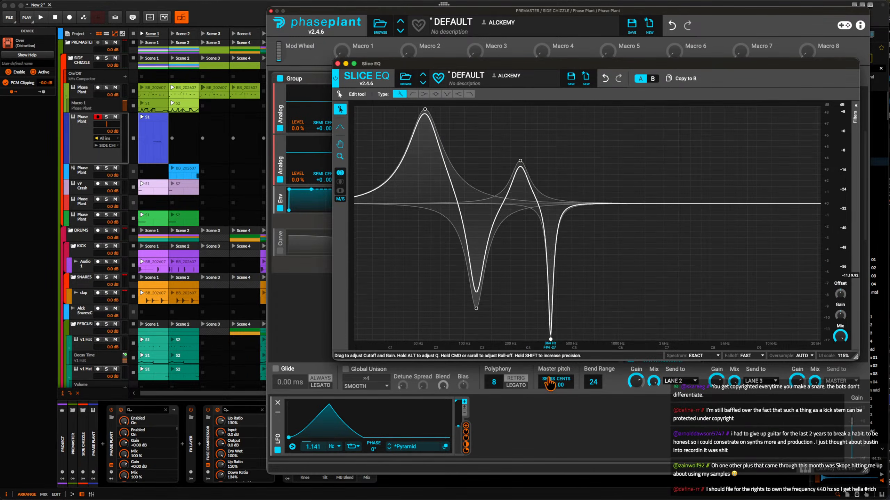
left_click_drag(549, 383, 538, 382)
left_click_drag(603, 196, 595, 164)
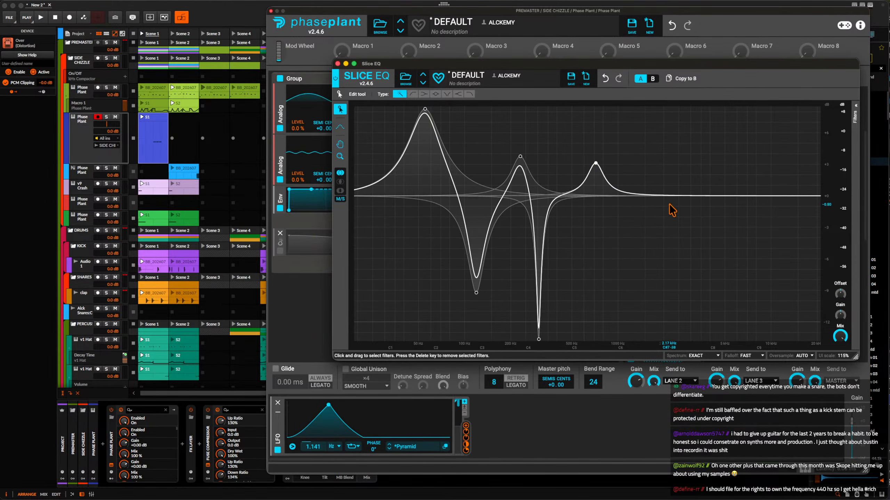
left_click_drag(669, 196, 614, 301)
scroll(613, 300, "up", 5)
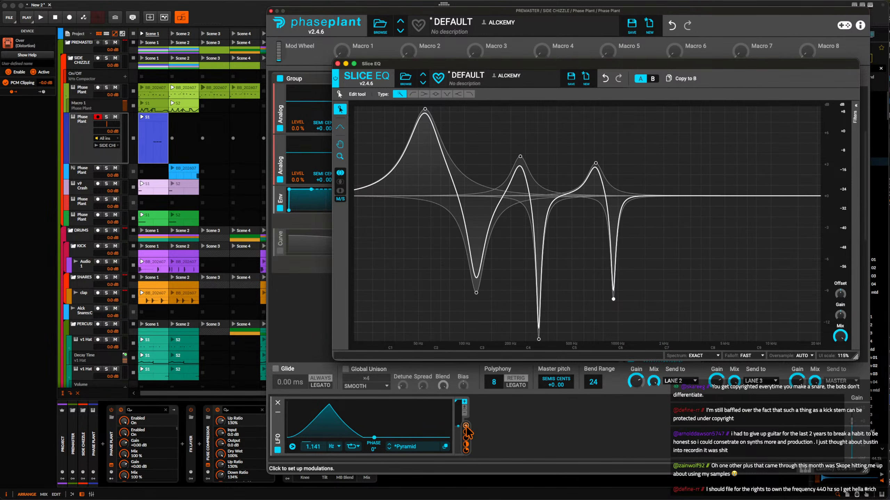
Assign the Pyramid LFO to modulate the Slice EQ's Offset, audition it and close the Slice EQ editor.
left_click_drag(467, 433, 572, 178)
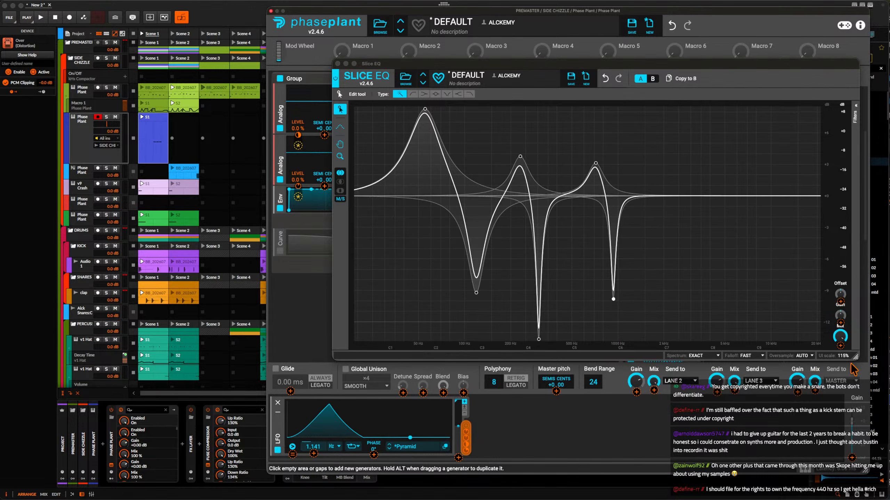
left_click_drag(841, 326, 841, 325)
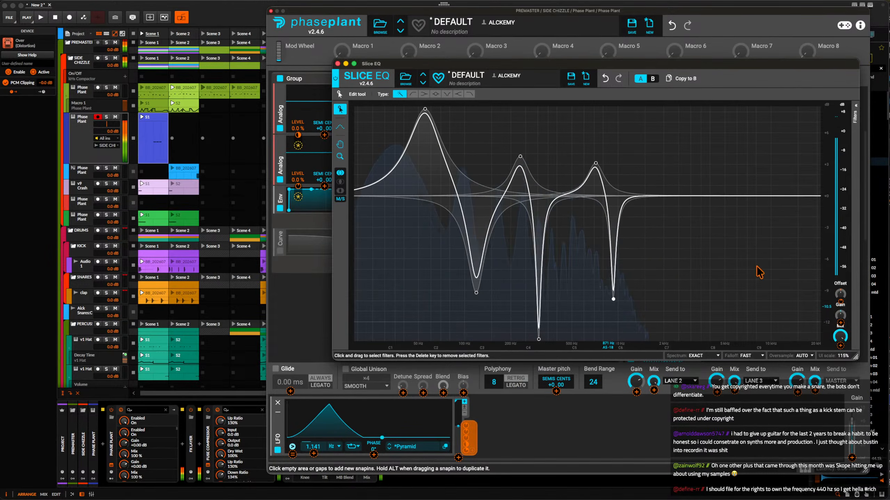
key("space")
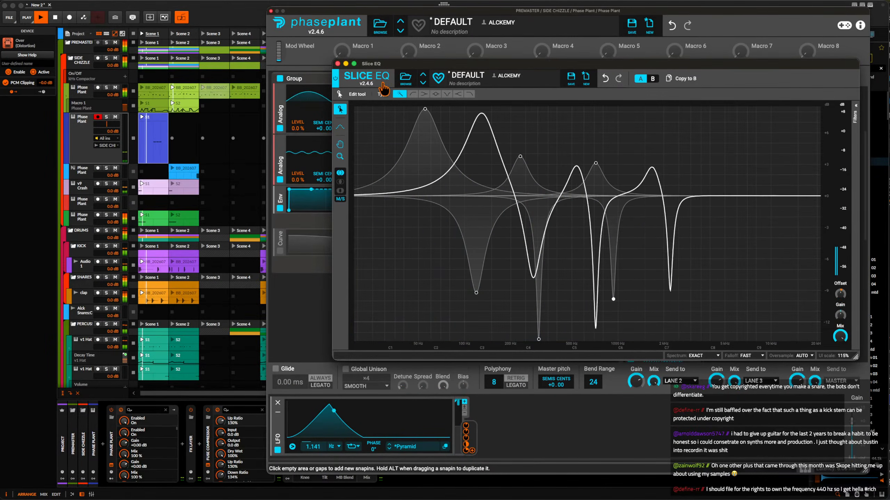
left_click(337, 64)
Inspect the ALCKEM TT Multipass settings in Lane 2 of Phase Plant and close its editor.
scroll(656, 167, "up", 5)
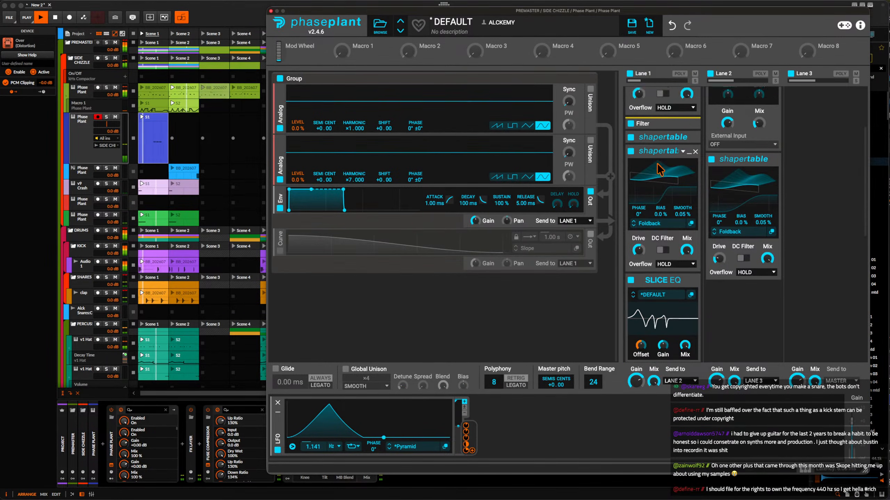
left_click(771, 110)
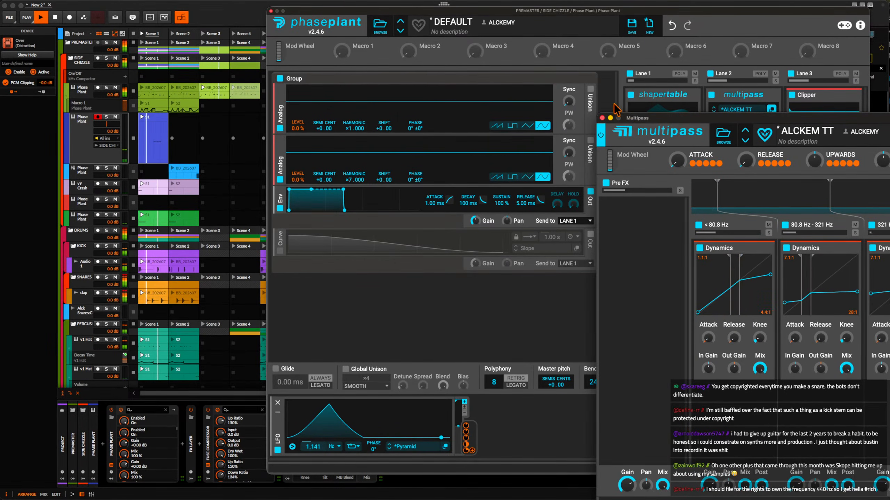
left_click(602, 118)
scroll(641, 211, "down", 2)
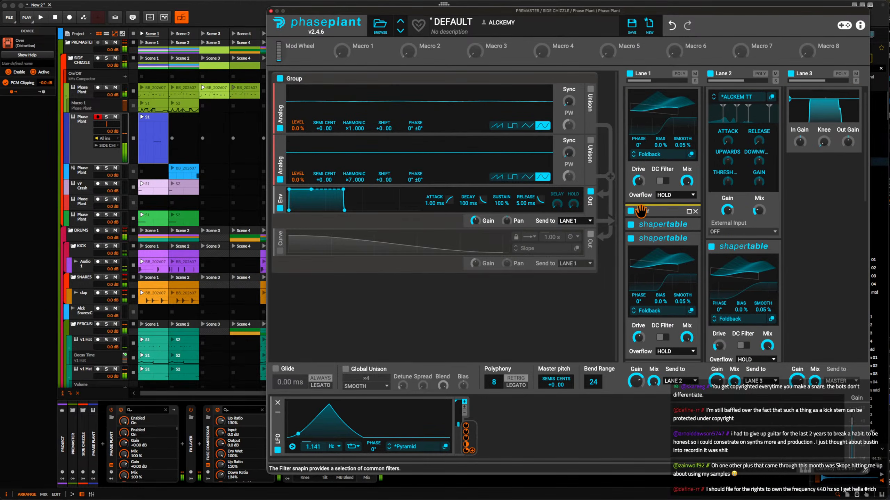
Insert a Ring Mod after the Filter in Lane 1, set its modulator to Band-Pass Noise, and close Phase Plant.
left_click(640, 211)
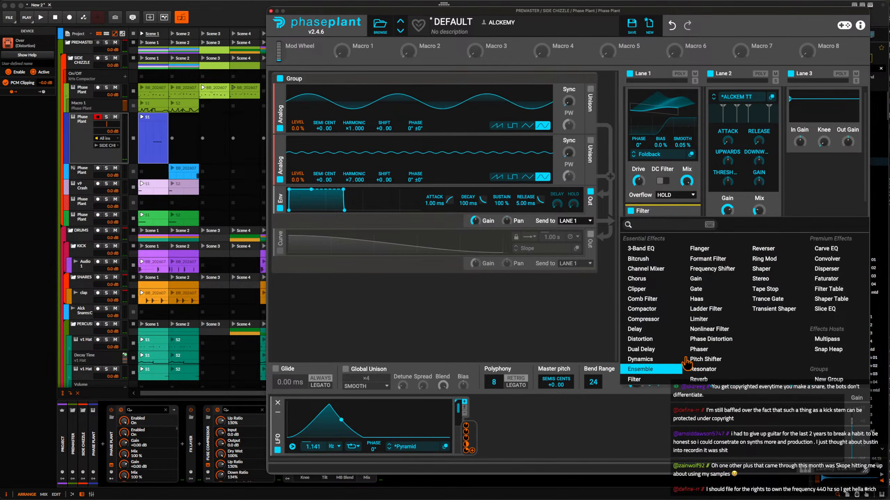
left_click(776, 259)
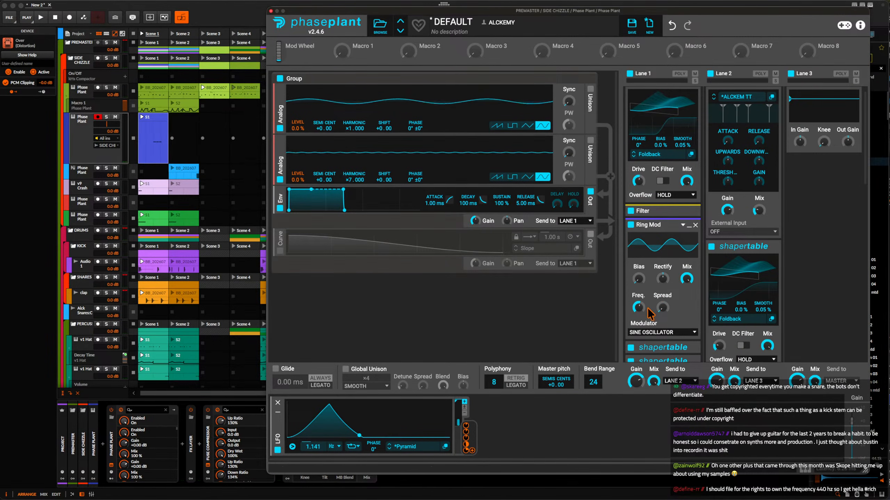
left_click(648, 333)
left_click(644, 353)
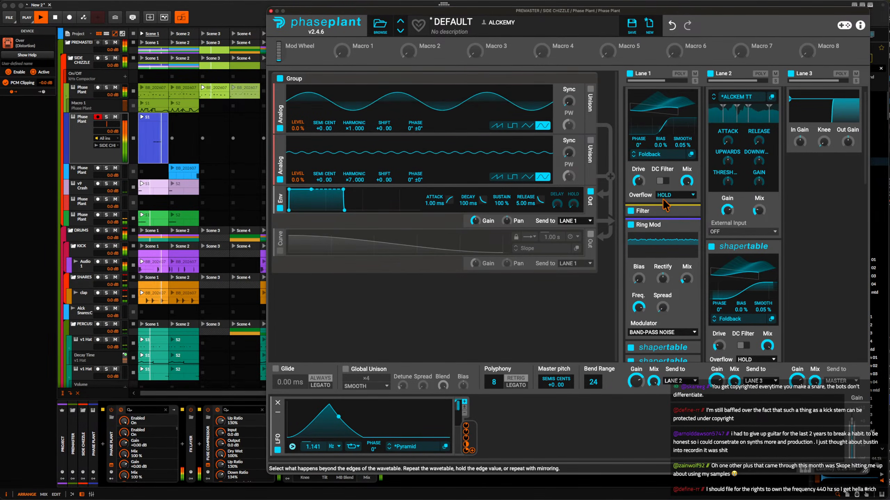
left_click_drag(272, 14, 272, 13)
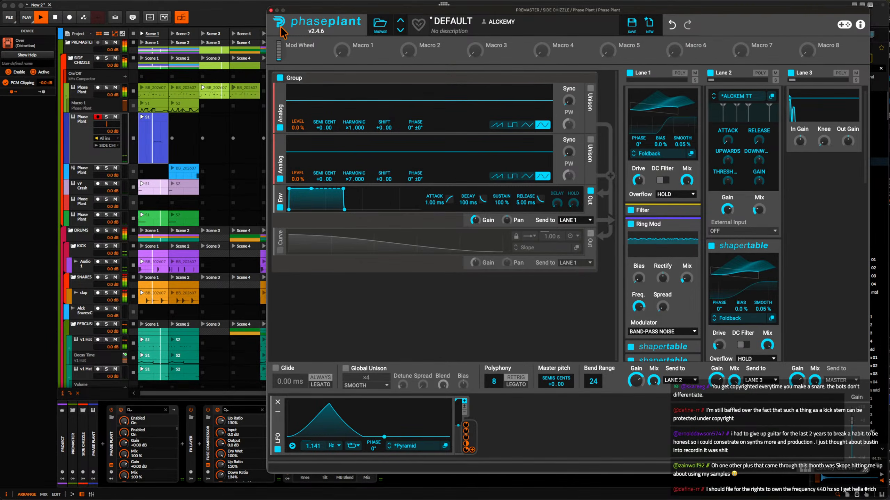
left_click(271, 10)
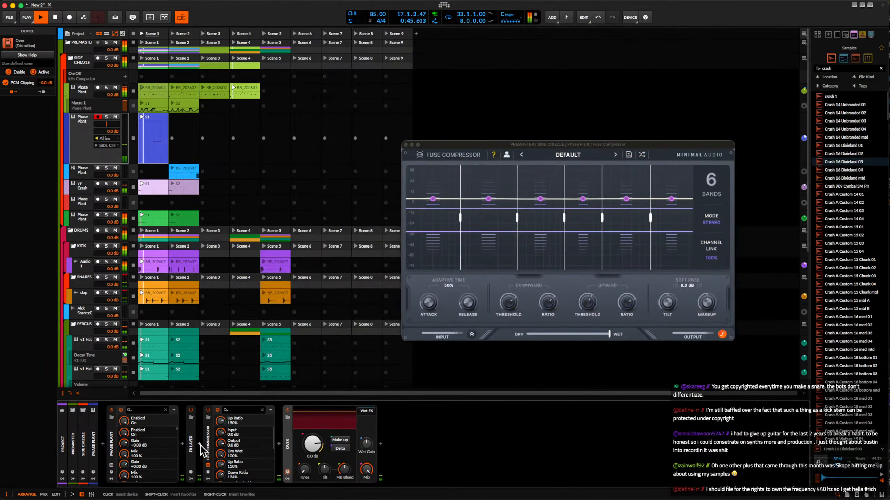
Insert the ValhallaRoom reverb between FX Layer and Fuse Compressor on the blue track.
left_click(199, 445)
type("room")
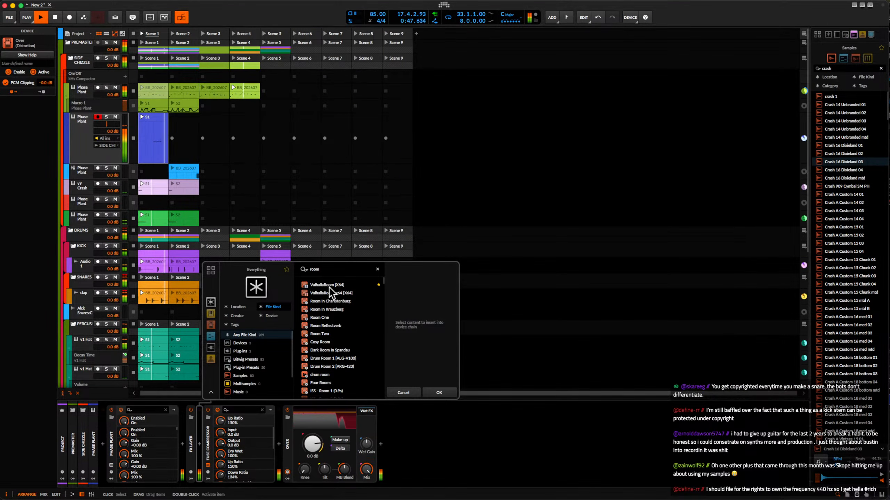
left_click(329, 286)
left_click(438, 393)
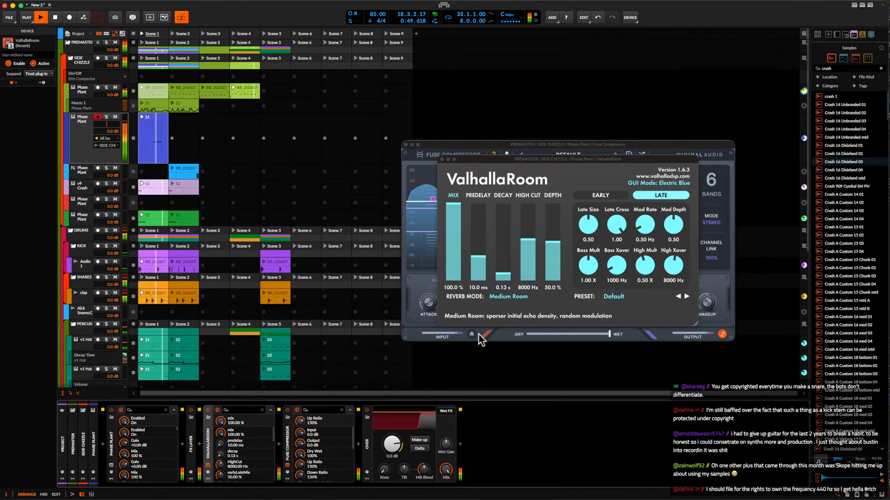
Set ValhallaRoom's mix to 32.8%, predelay to 1.3 ms and reverb mode to Dense Room, and close its window.
left_click_drag(453, 232, 478, 268)
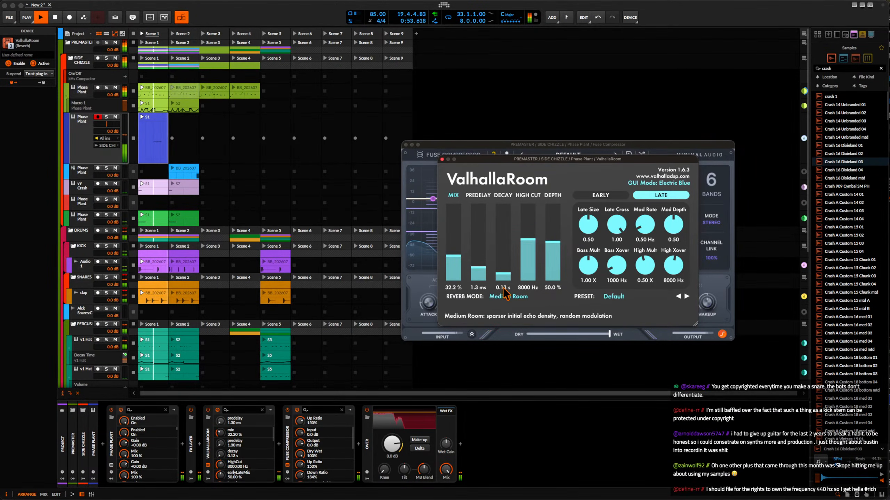
left_click(507, 297)
left_click(507, 390)
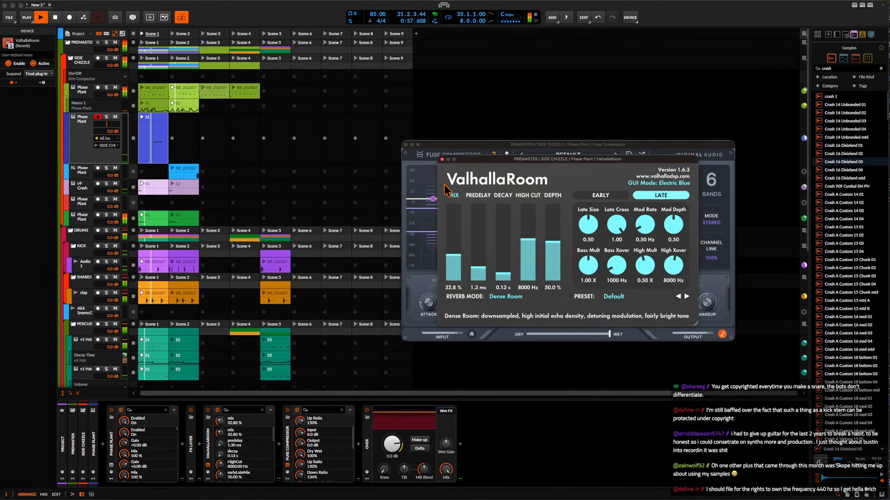
left_click(442, 159)
Try to transpose all notes of the olive-green Phase Plant track's Scene 3 clip down one octave.
left_click(223, 97)
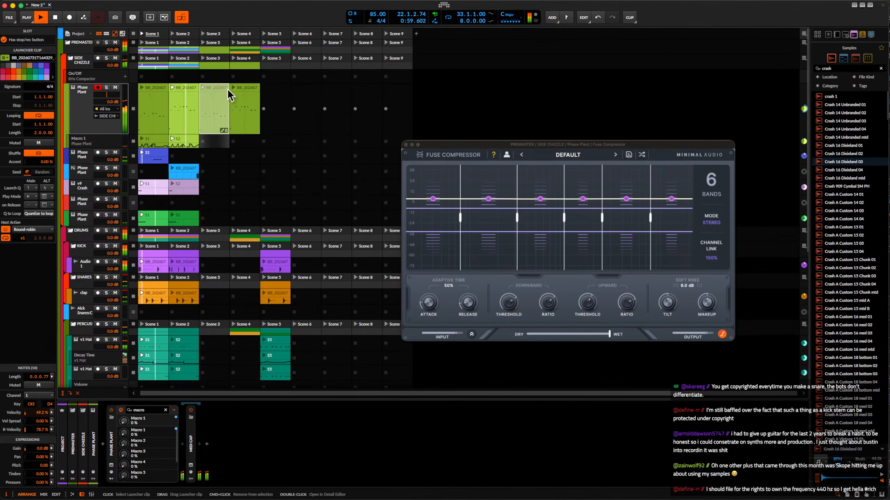
double_click(222, 94)
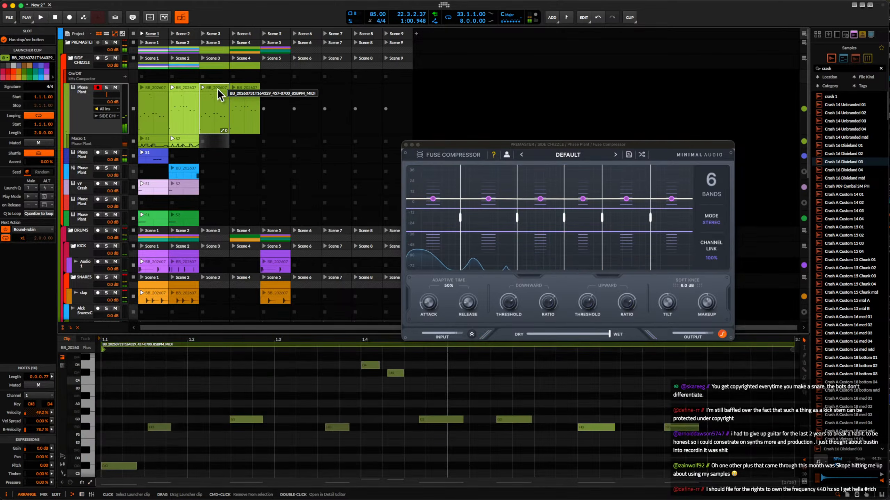
scroll(183, 390, "down", 2)
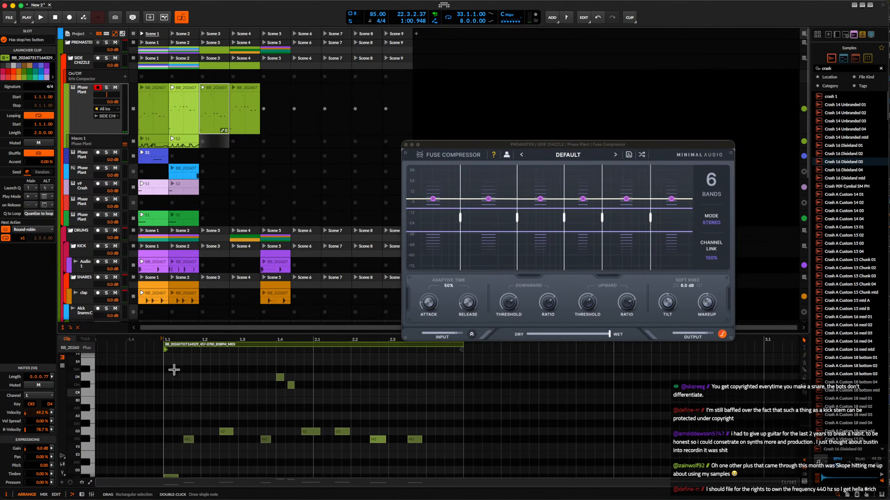
left_click_drag(165, 359, 475, 496)
key("shift+Down")
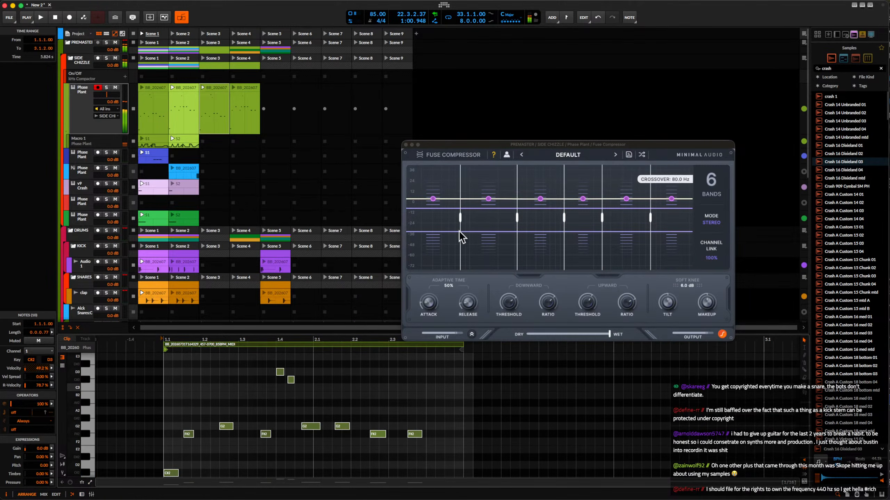
Reopen the Scene 3 clip of the olive-green Phase Plant track, transpose all its notes down one octave and audition it.
left_click(212, 89)
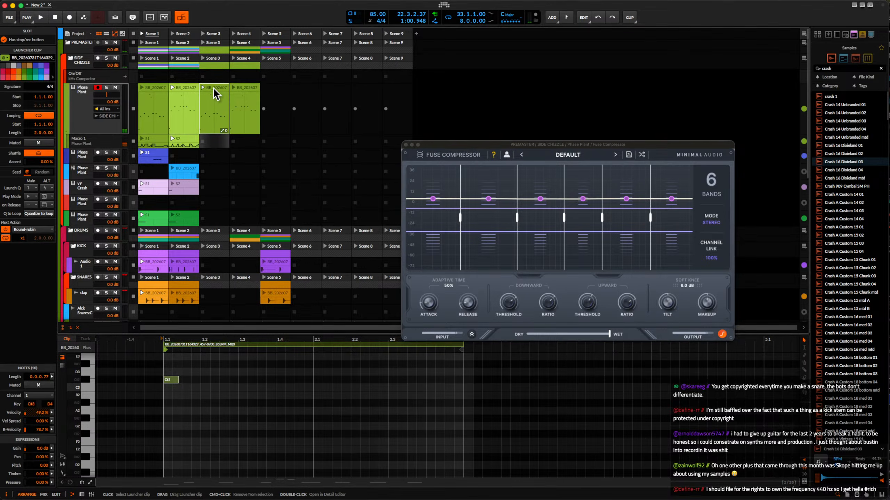
left_click(132, 368)
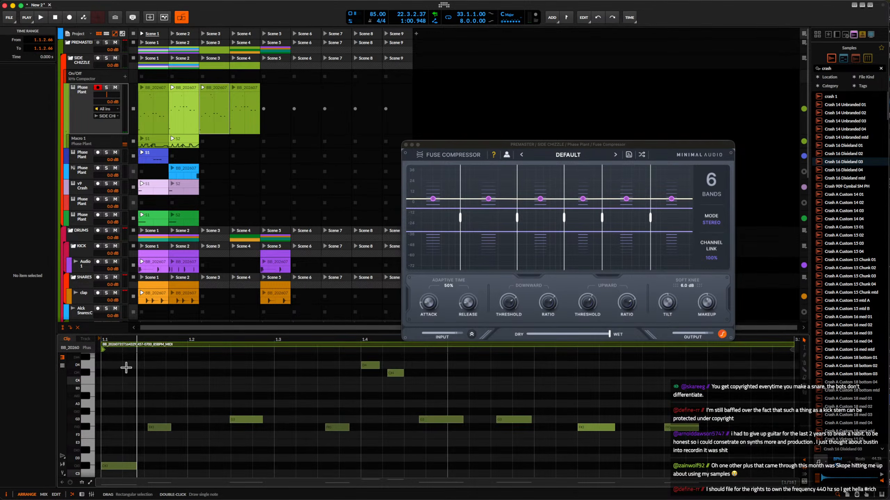
key("super+a")
key("shift+Down")
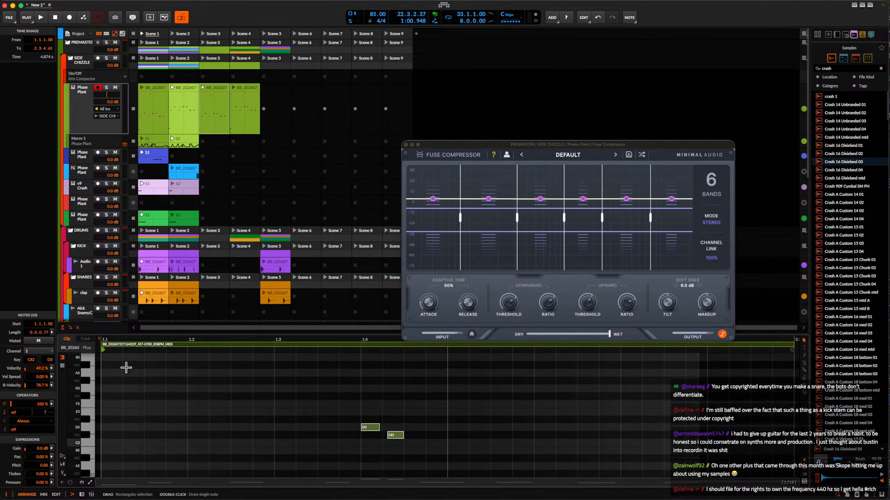
key("space")
Transpose all notes of the olive-green Phase Plant track's Scene 4 clip down one octave and close the Fuse Compressor window.
key("space")
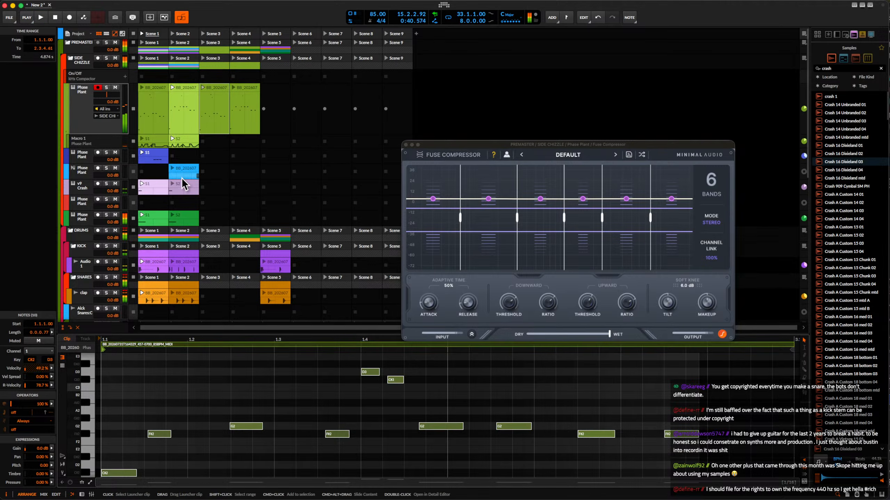
key("space")
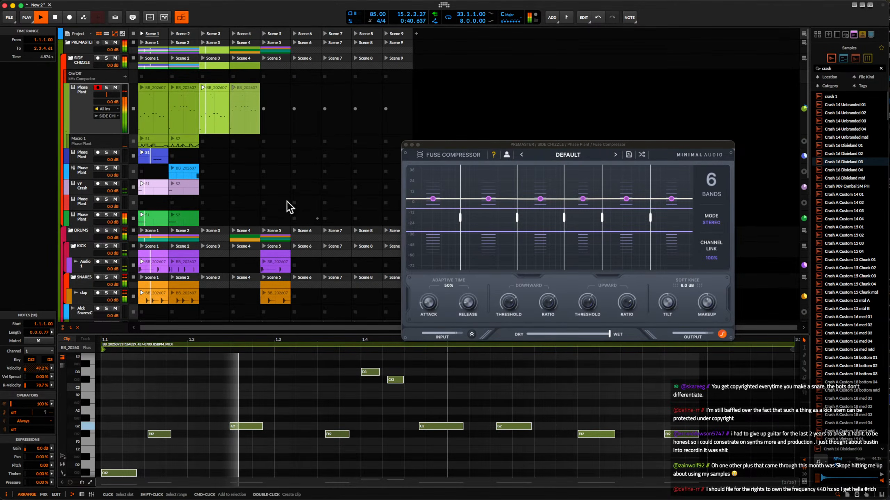
left_click(246, 92)
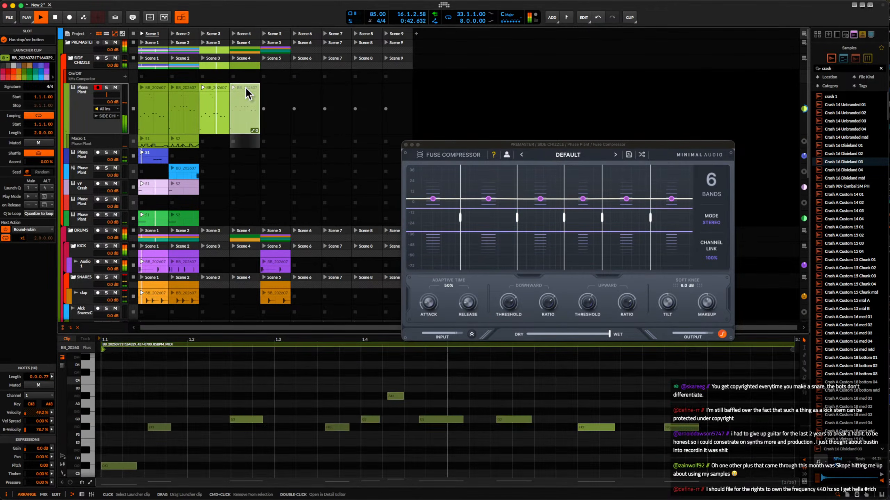
scroll(247, 388, "down", 5)
left_click_drag(197, 378, 460, 499)
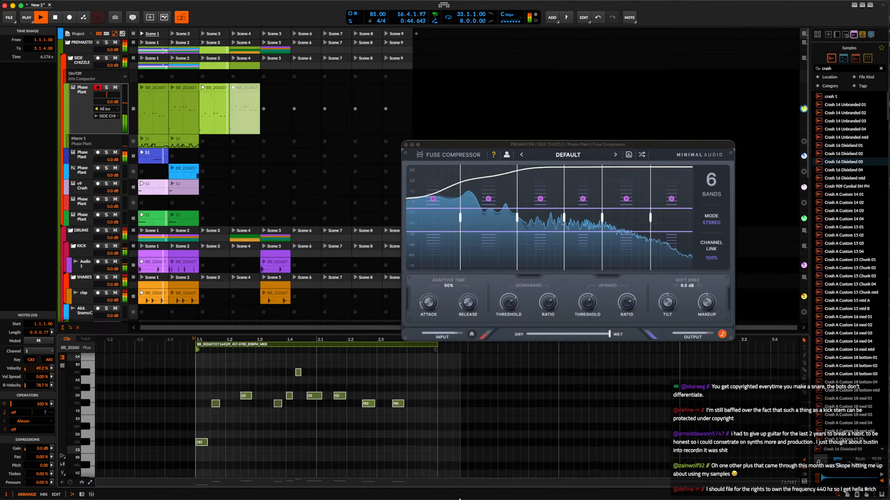
key("shift+Down")
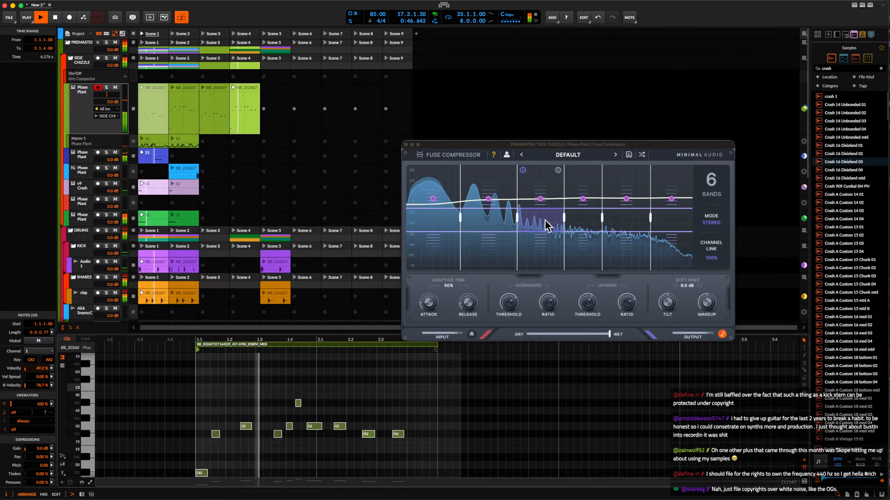
left_click(405, 144)
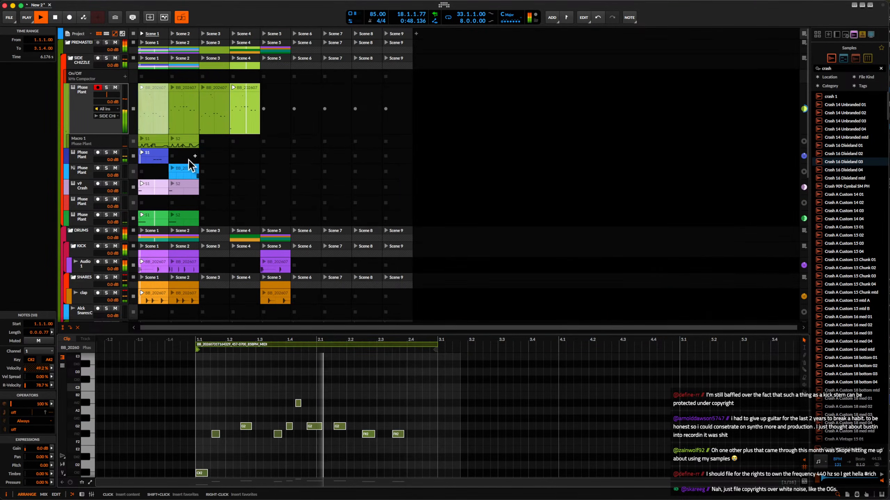
Open the blue Phase Plant track's Scene 1 clip and duplicate its content so the loop is two bars long.
left_click(157, 155)
double_click(154, 119)
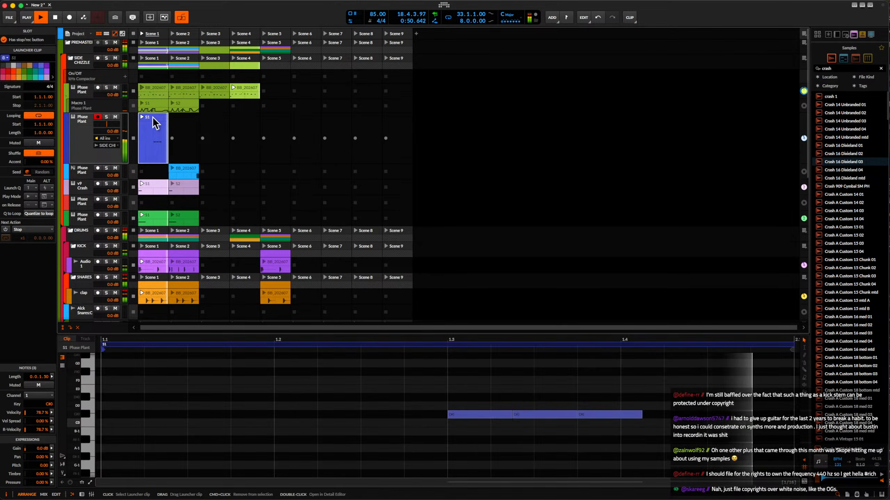
scroll(180, 438, "down", 3)
left_click_drag(158, 375, 406, 463)
left_click(400, 345)
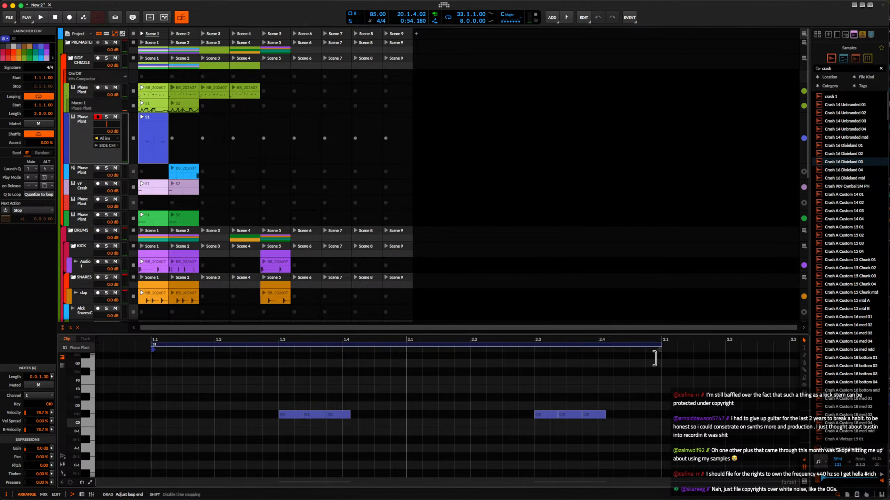
Reduce the repeated notes in bar 2 of the blue clip to a single one-beat note starting at 2.3.3.
scroll(364, 383, "right", 1)
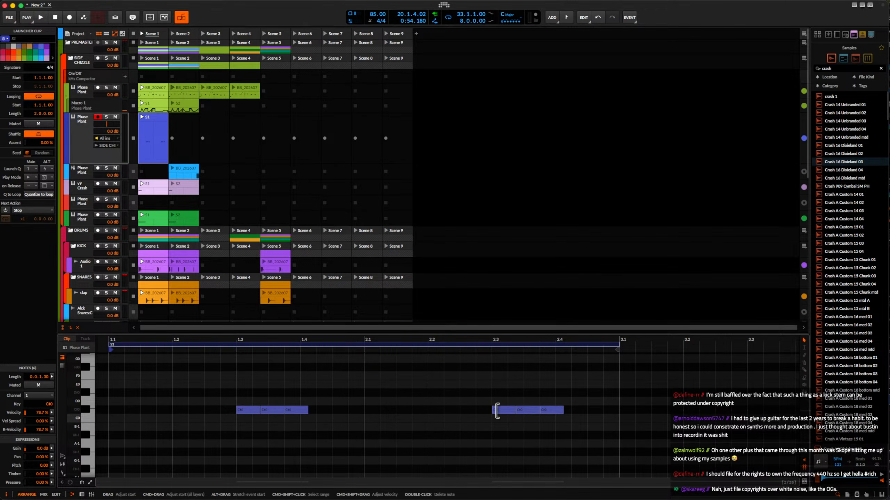
double_click(498, 410)
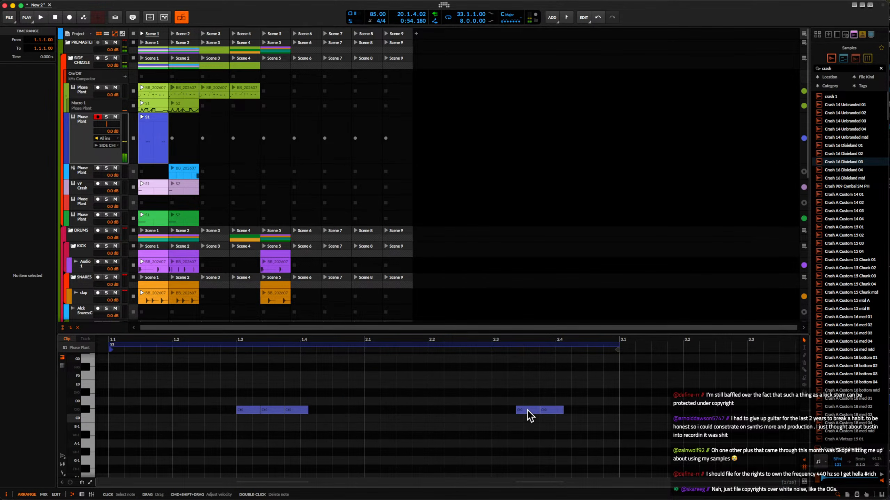
double_click(545, 410)
left_click_drag(536, 413, 552, 412)
key("space")
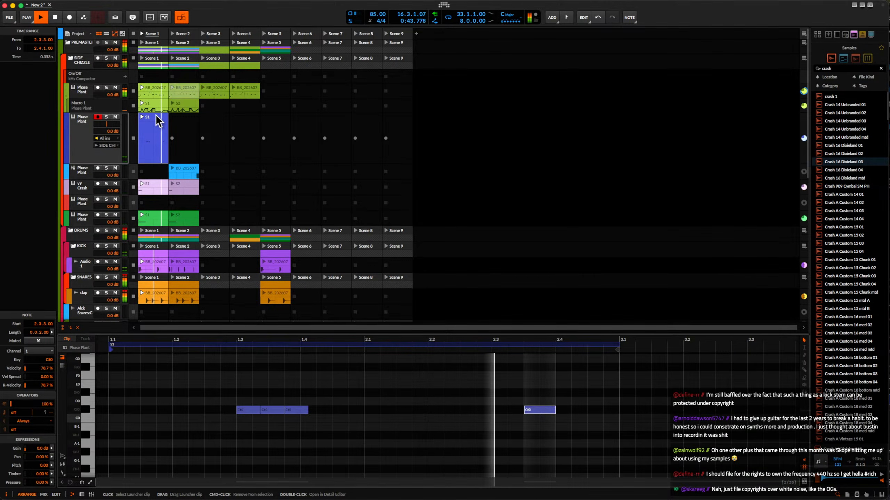
left_click_drag(554, 410, 587, 410)
key("space")
Duplicate the blue Phase Plant track with its clip and copy the whole of Scene 1 into Scene 6.
left_click(83, 129)
key("super+d")
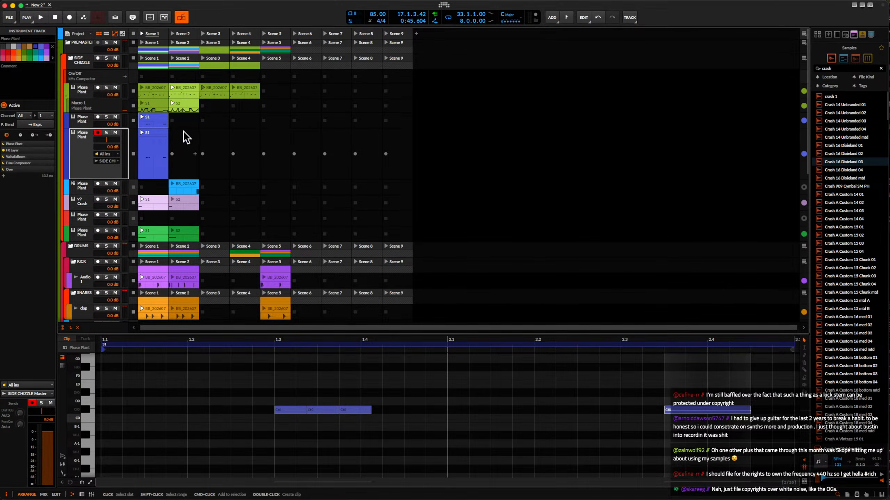
left_click(157, 140)
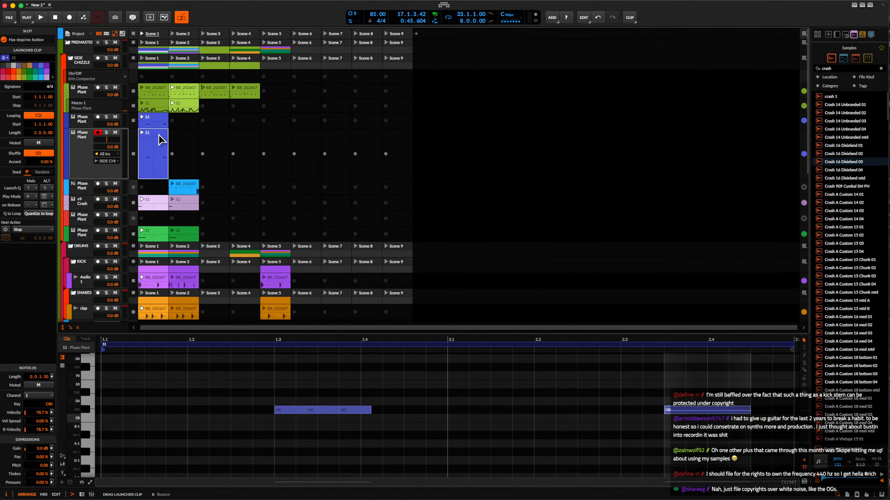
left_click(152, 34)
left_click_drag(153, 37, 303, 57)
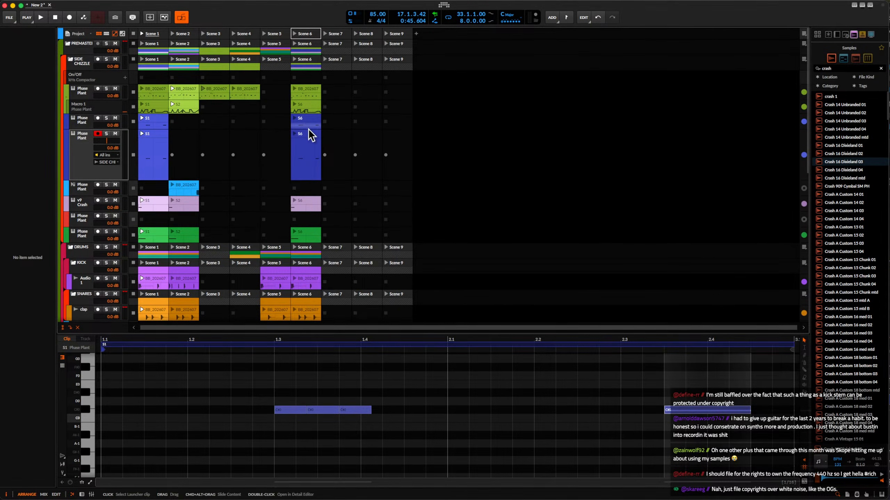
Delete the Scene 6 clip of the upper blue track, keeping the one on the duplicated track.
left_click(304, 154)
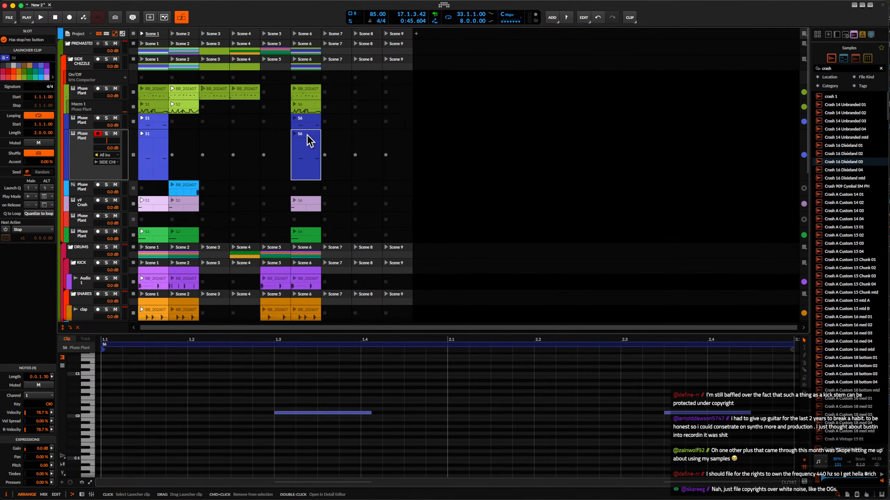
left_click(308, 123)
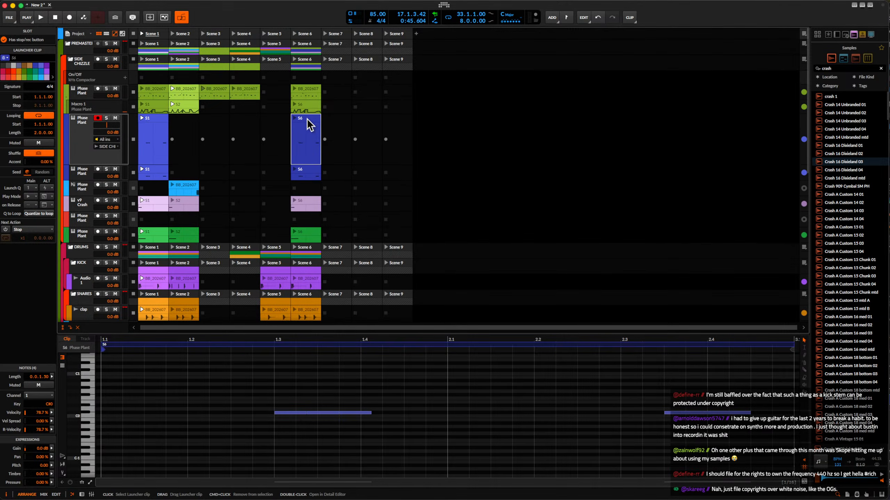
key("Delete")
left_click(304, 172)
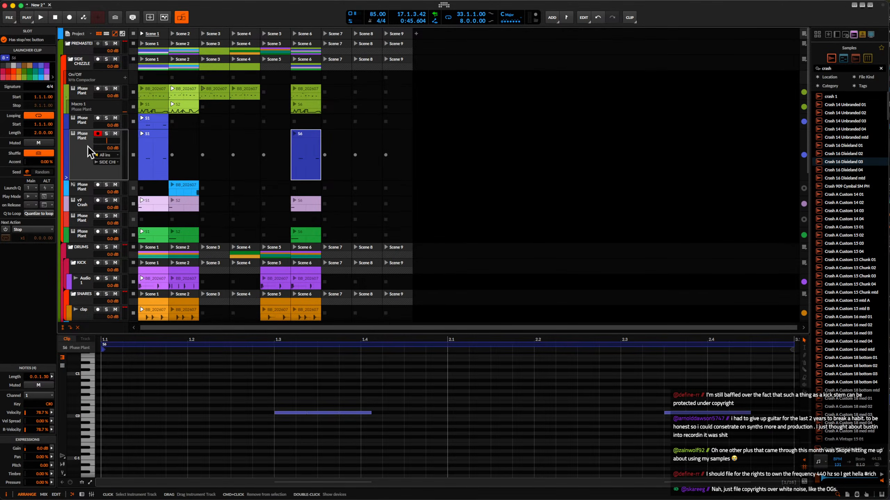
In the duplicated blue track's Phase Plant, reshape the Pyramid LFO to a late, rounded peak and assign it to the Ring Mod mix.
left_click(90, 149)
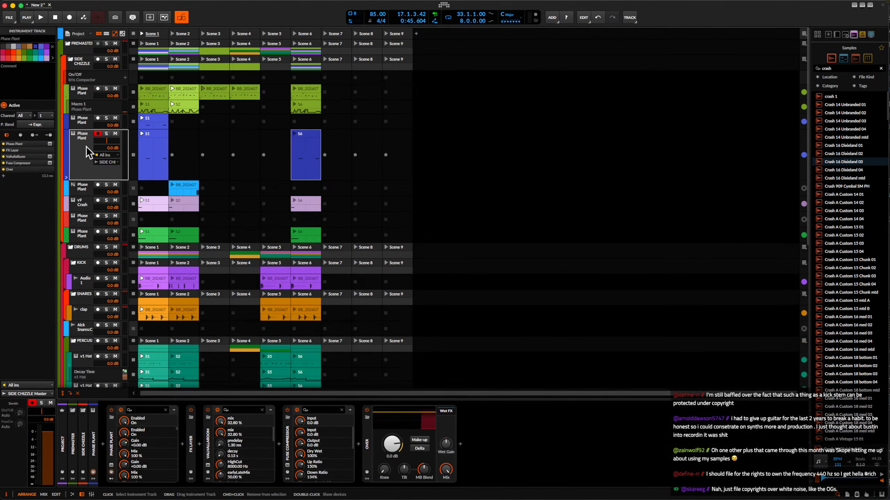
left_click(111, 466)
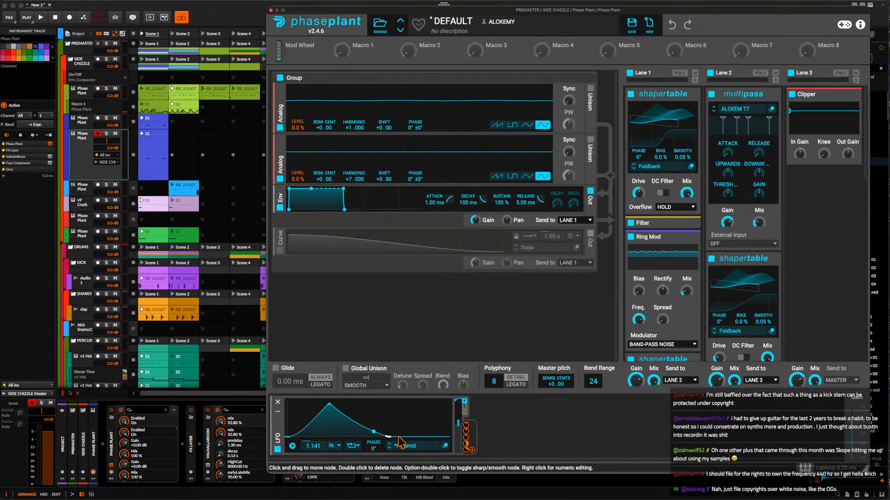
left_click_drag(399, 437, 421, 435)
left_click_drag(329, 405, 398, 391)
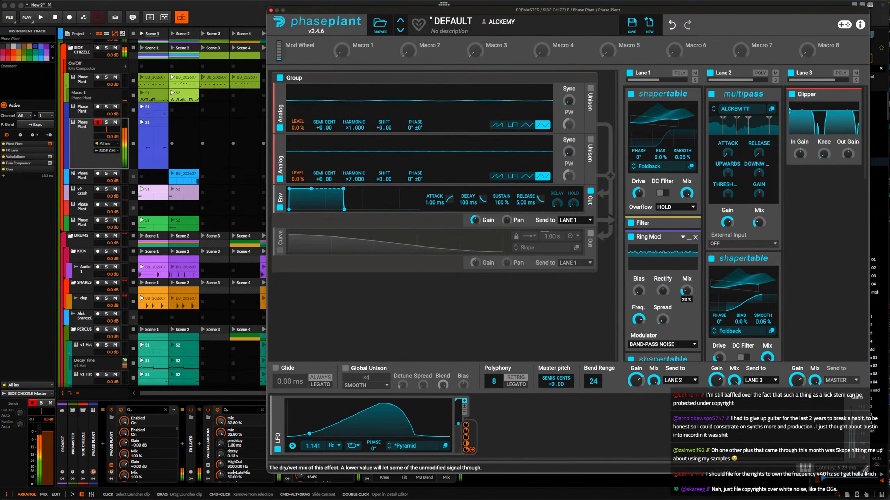
left_click_drag(472, 455, 687, 301)
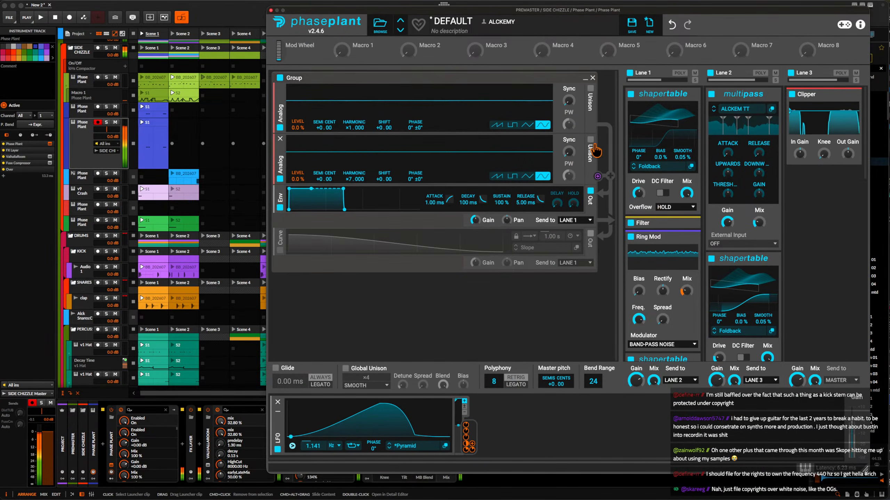
Collapse Lane 1's first Shapertable, move the Phase Plant window clear of the Scene 6 clips and audition Scene 6.
left_click(688, 94)
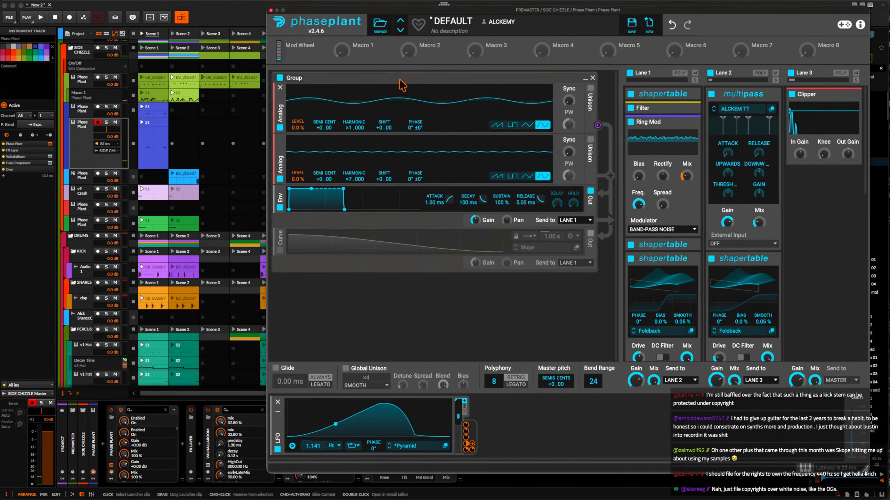
scroll(169, 131, "down", 1)
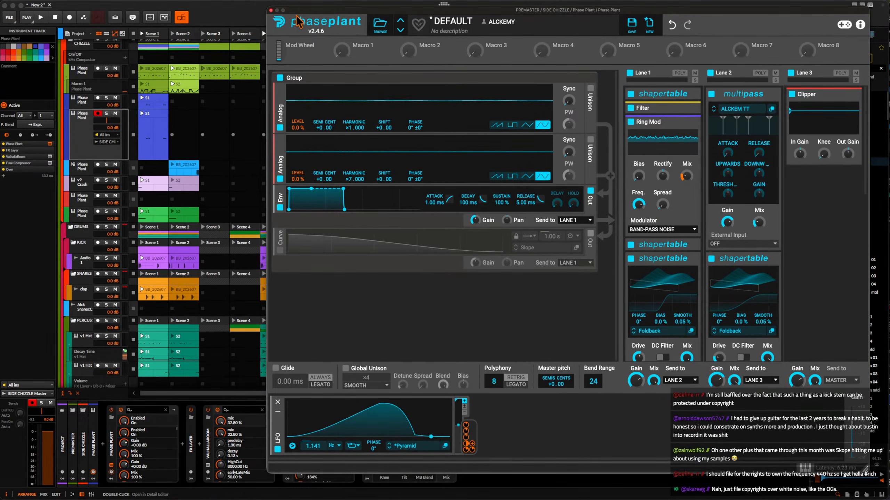
left_click_drag(297, 21, 382, 15)
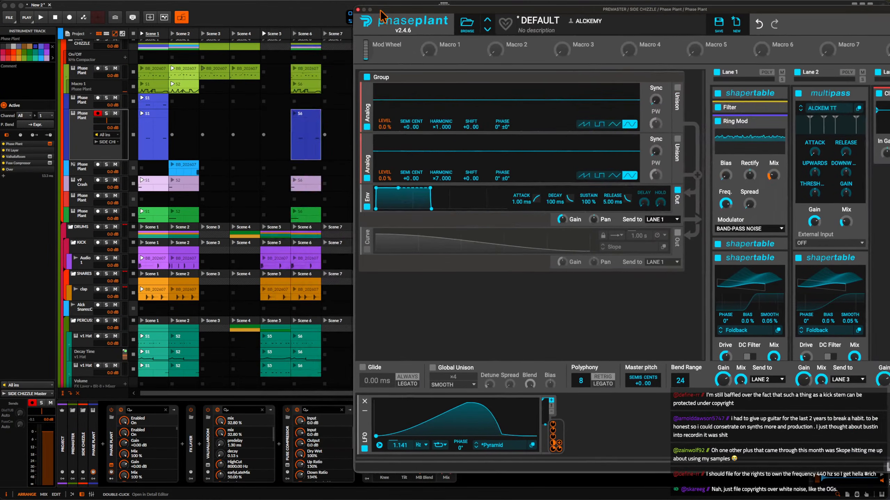
left_click(294, 34)
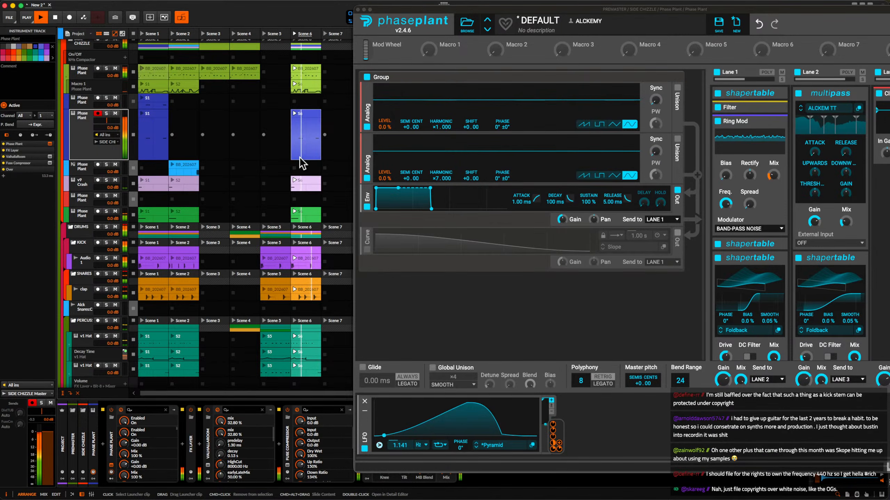
key("space")
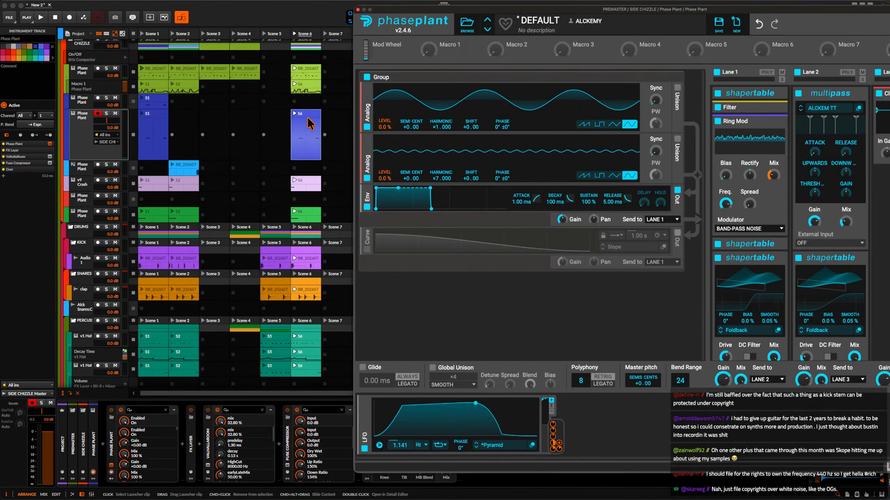
In the duplicated blue track's Scene 6 clip, remove the middle note and lengthen the first note at 1.3.1 to one beat.
double_click(308, 129)
scroll(234, 411, "right", 2)
double_click(227, 412)
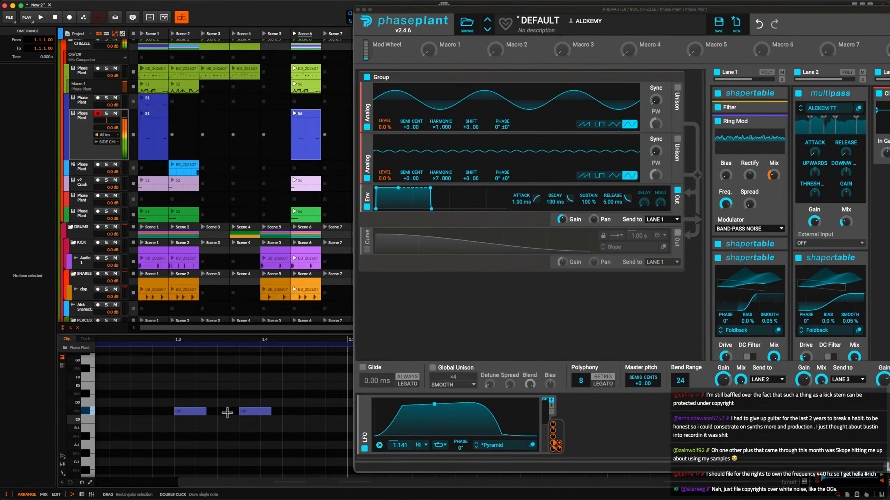
left_click_drag(203, 411, 260, 411)
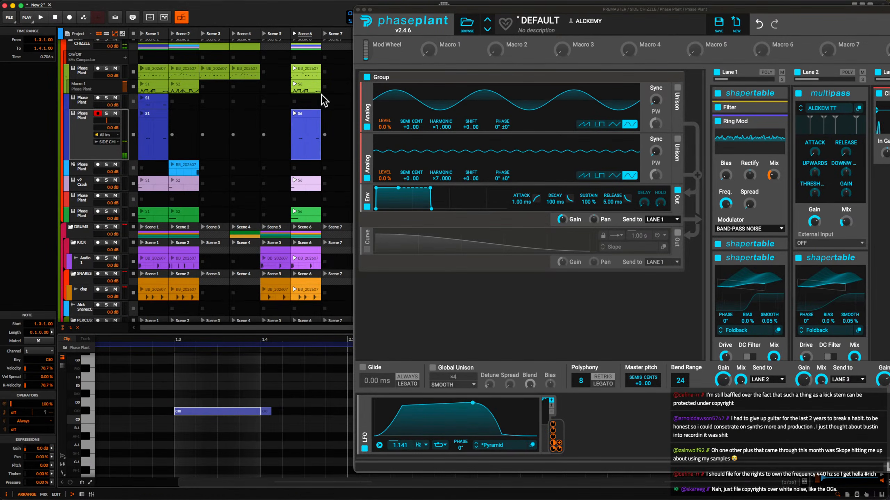
Lower the Pyramid LFO's plateau so the curve peaks early and declines gradually, and audition it.
key("space")
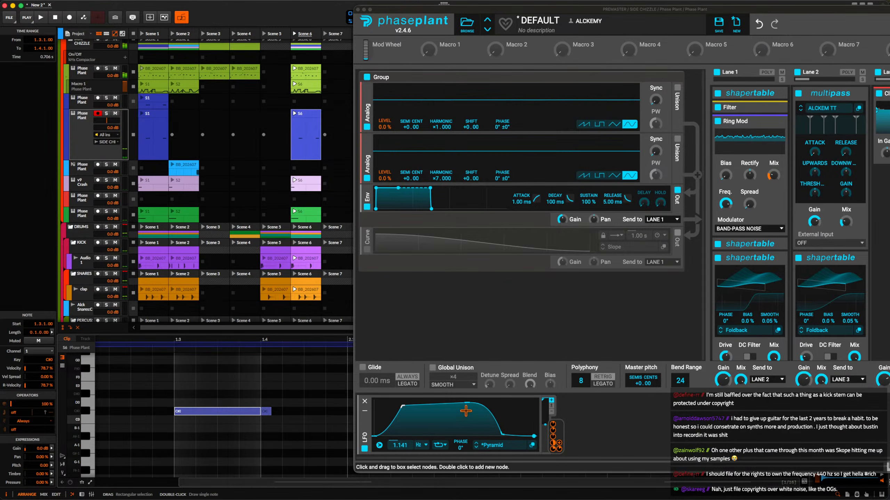
left_click_drag(460, 403, 440, 412)
key("space")
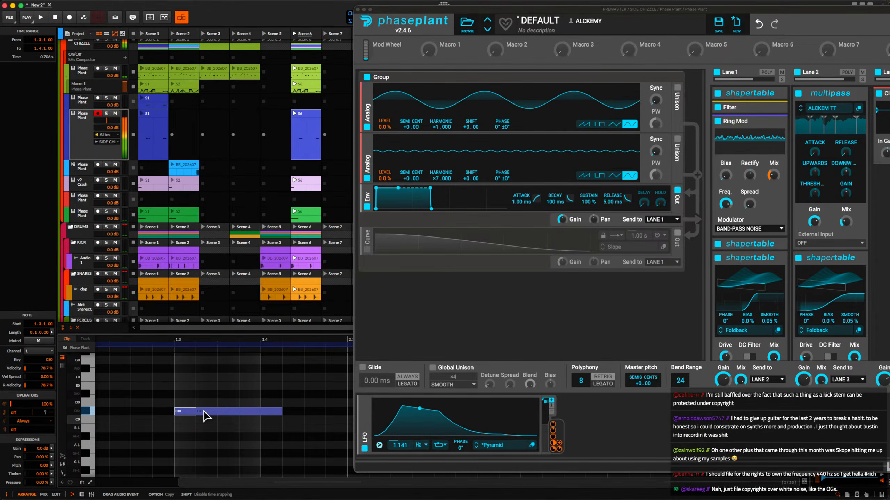
Move the one-beat note in the Scene 6 clip to start at 1.3.2 and audition the change.
left_click_drag(187, 410, 210, 411)
key("space")
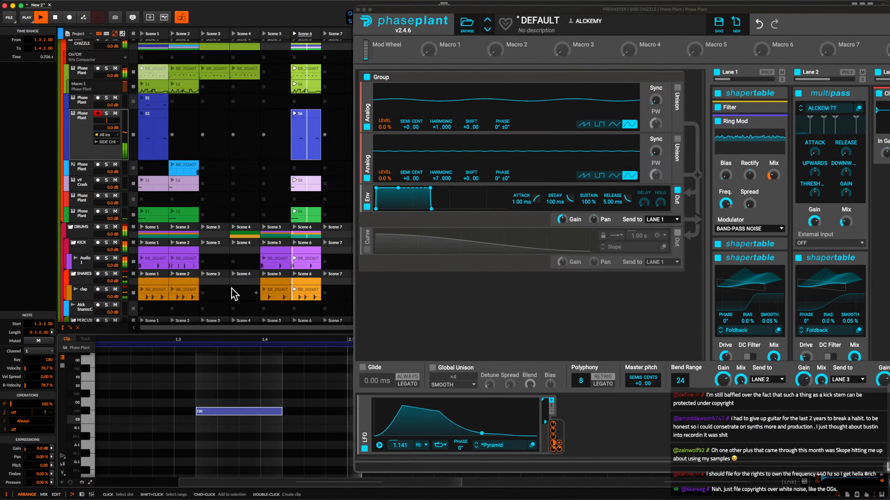
key("space")
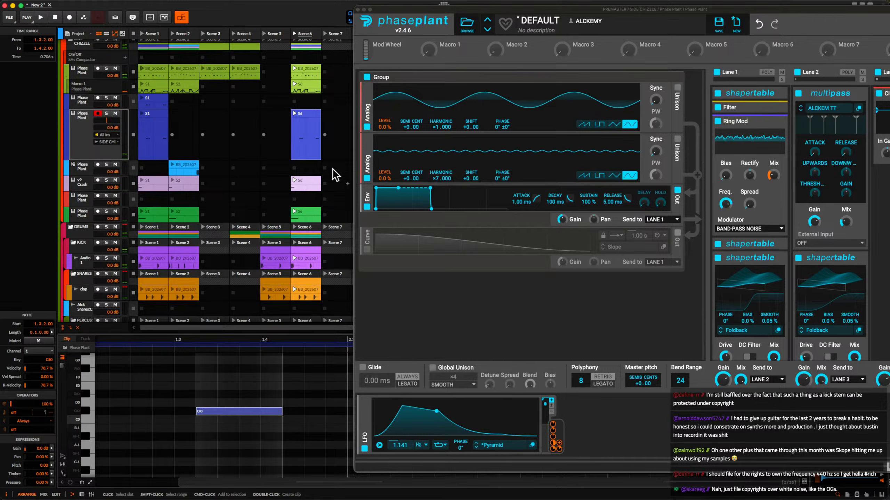
left_click(313, 123)
scroll(294, 378, "down", 3)
scroll(296, 380, "right", 5)
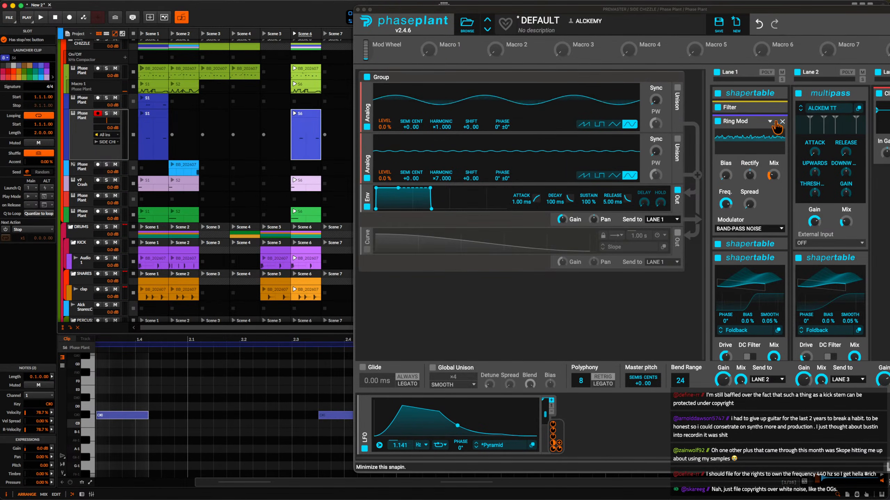
Expand the Filter in Phase Plant's Lane 1 and assign Macro 1 to modulate its cutoff.
left_click(776, 108)
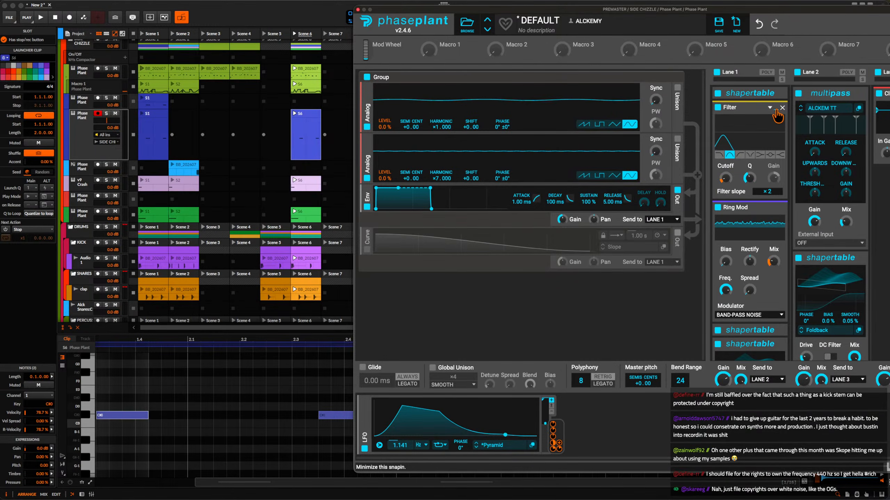
left_click_drag(443, 52, 707, 141)
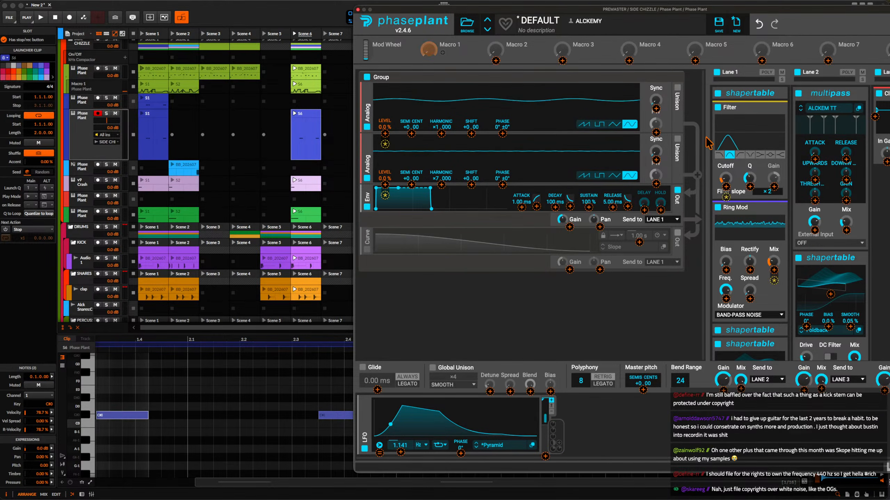
left_click_drag(740, 181, 725, 179)
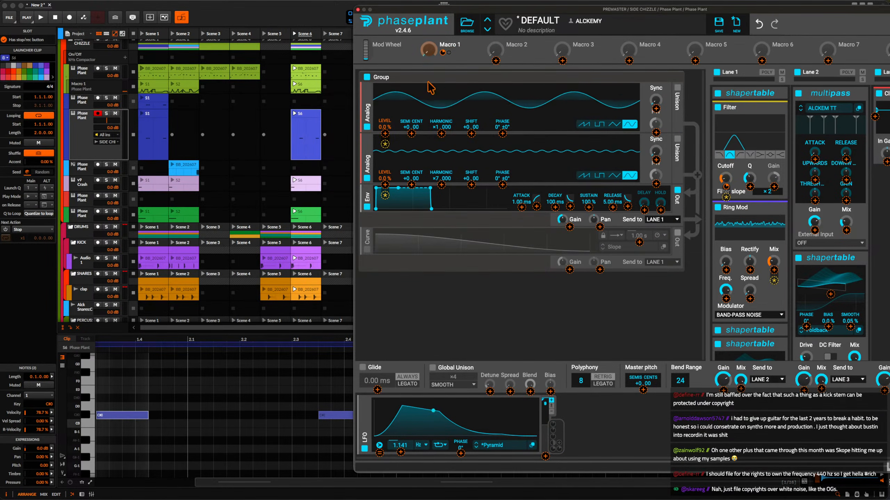
Show the blue track's Macro 1 automation, create its Scene 6 automation clip and add a jump to 54.4 % before the last note.
left_click(366, 93)
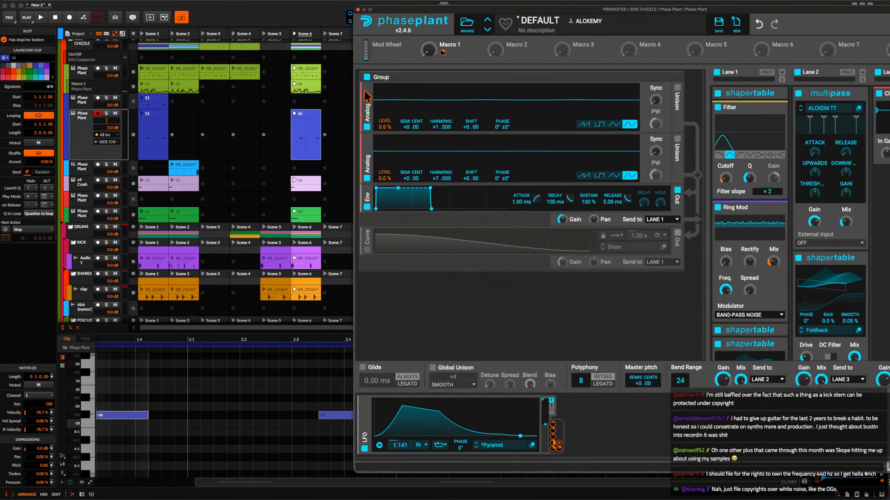
left_click(66, 157)
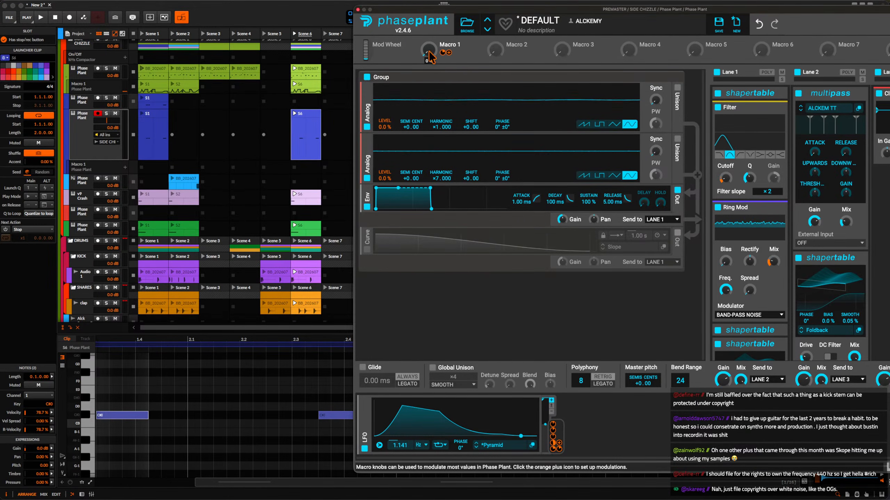
left_click(300, 168)
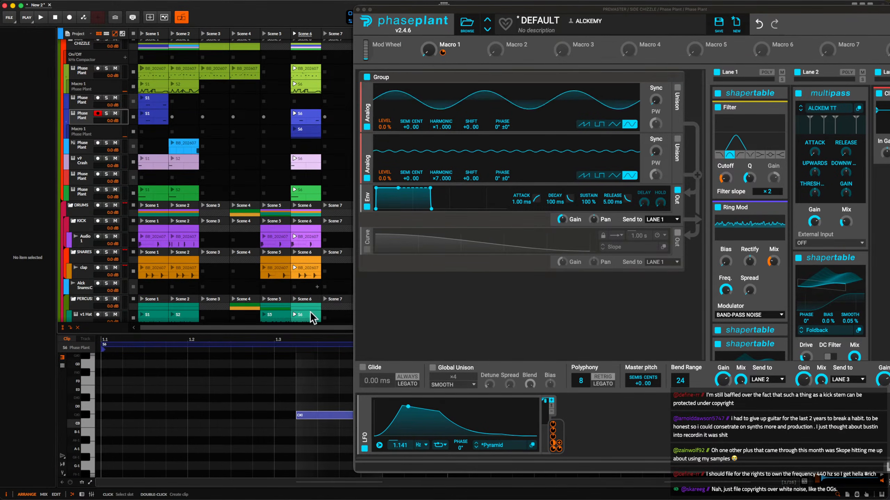
left_click(302, 129)
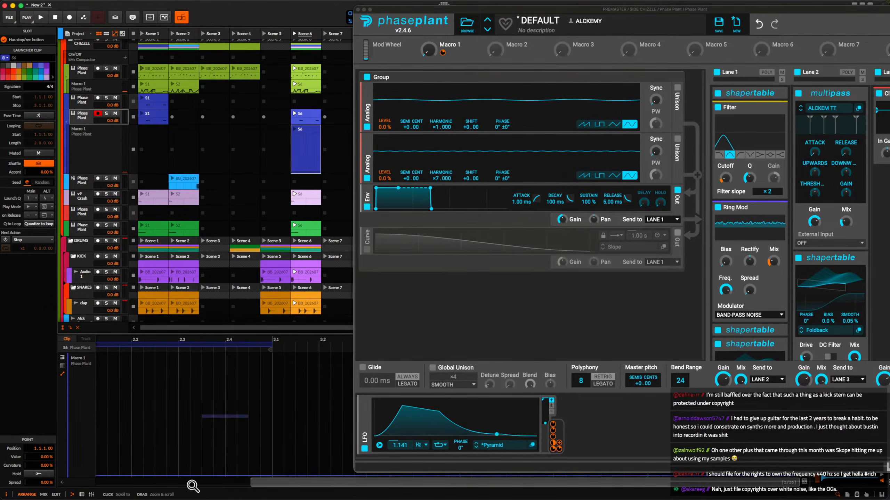
left_click_drag(191, 479, 196, 410)
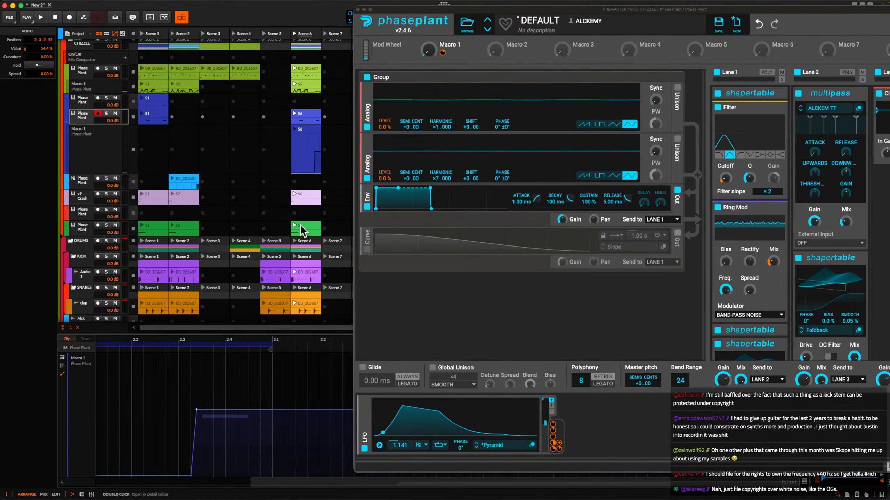
Play Scene 6 and lower the Macro 1 automation plateau to 34.5 % while auditioning it.
left_click(295, 34)
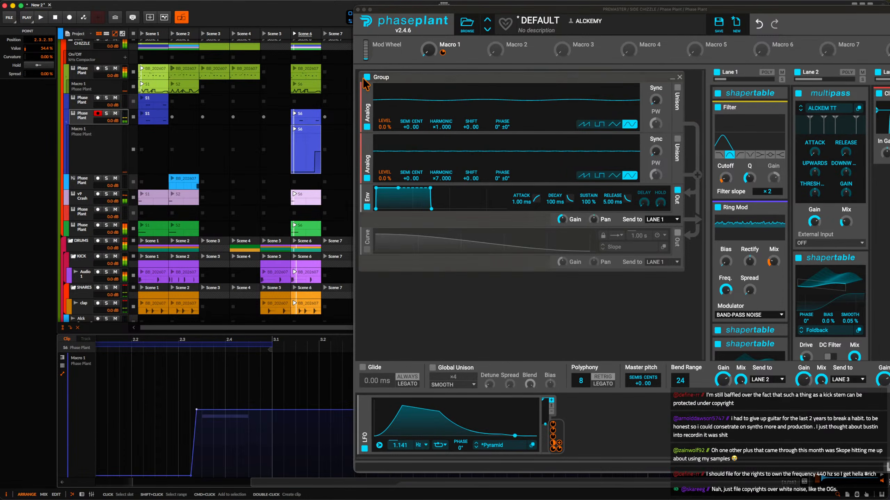
key("space")
left_click_drag(197, 409, 196, 426)
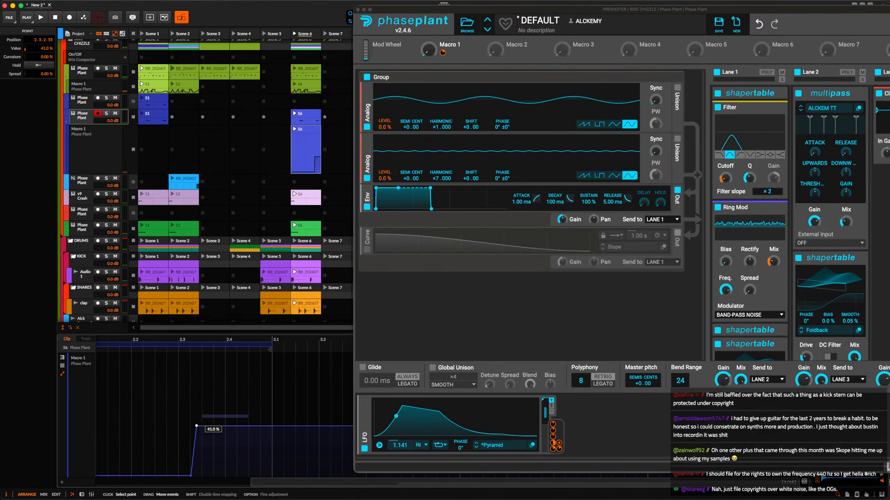
key("space")
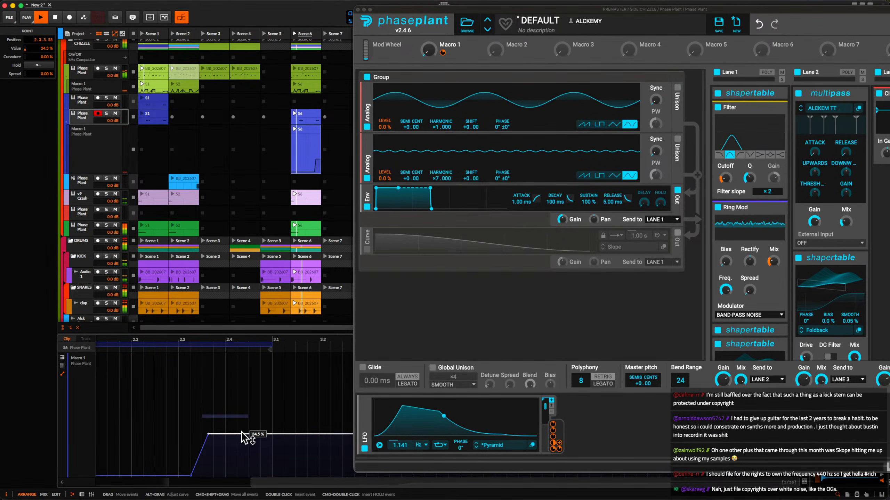
Shape the Macro 1 automation to fall from the last note's end to near zero at 3.1.1, lowering its first raised point to about 25 %.
left_click(247, 434)
left_click(272, 475)
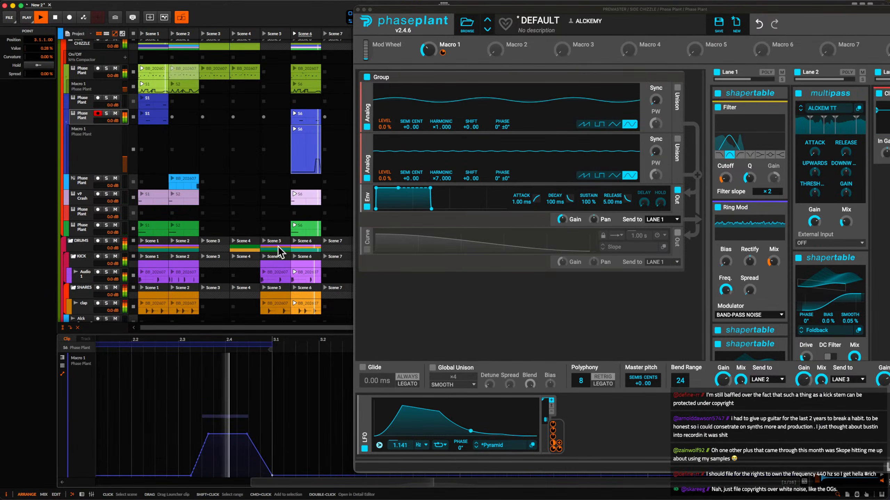
key("space")
left_click_drag(208, 434, 208, 442)
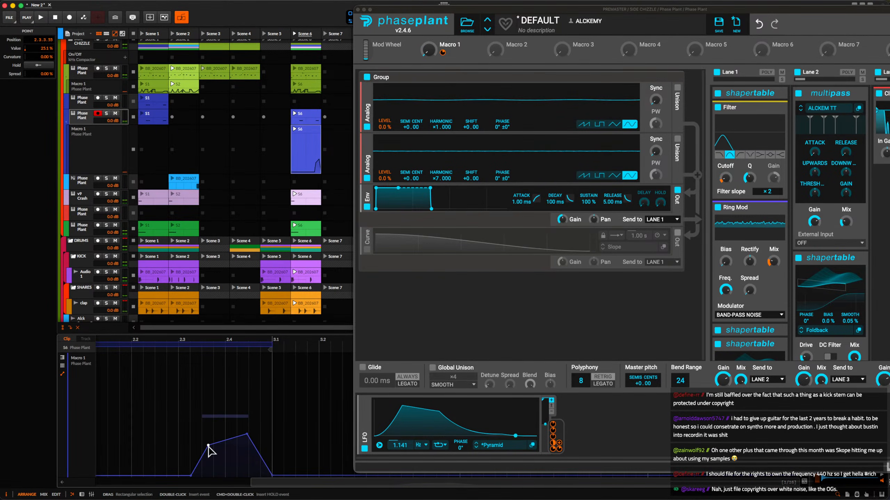
Assign Macro 1 to modulate the Pyramid LFO's rate and solo the blue track to hear it.
left_click(448, 53)
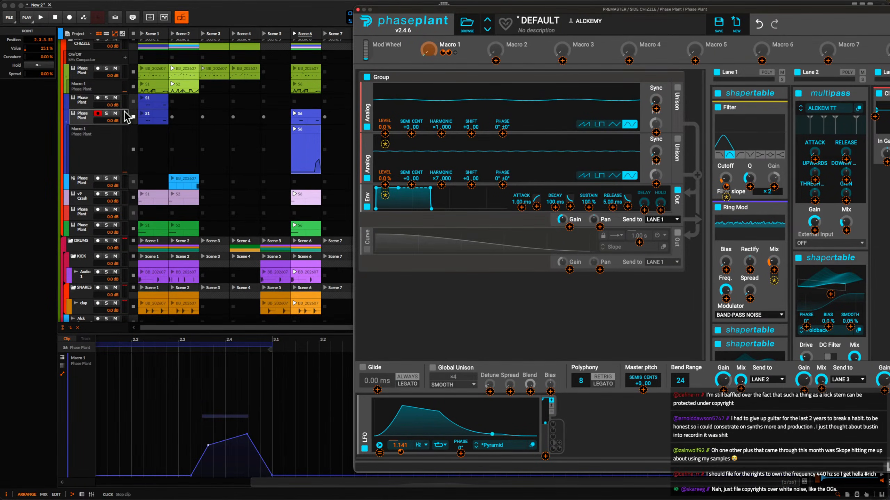
left_click(106, 113)
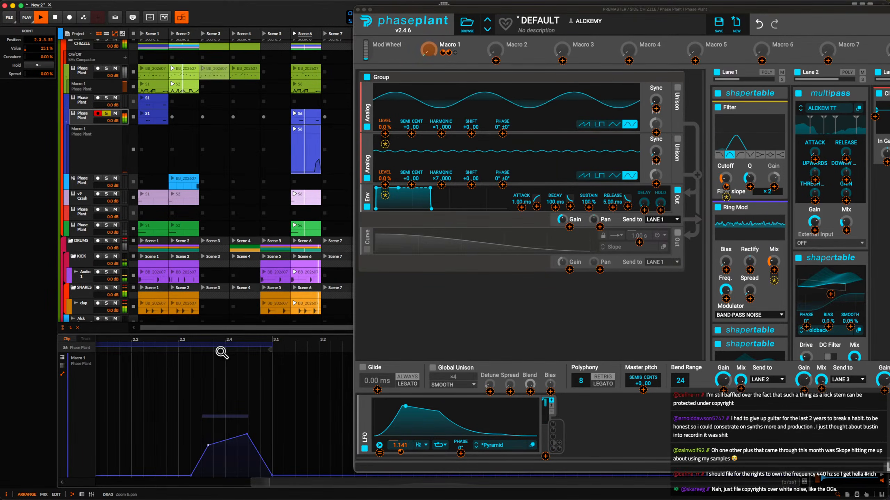
scroll(179, 385, "left", 1)
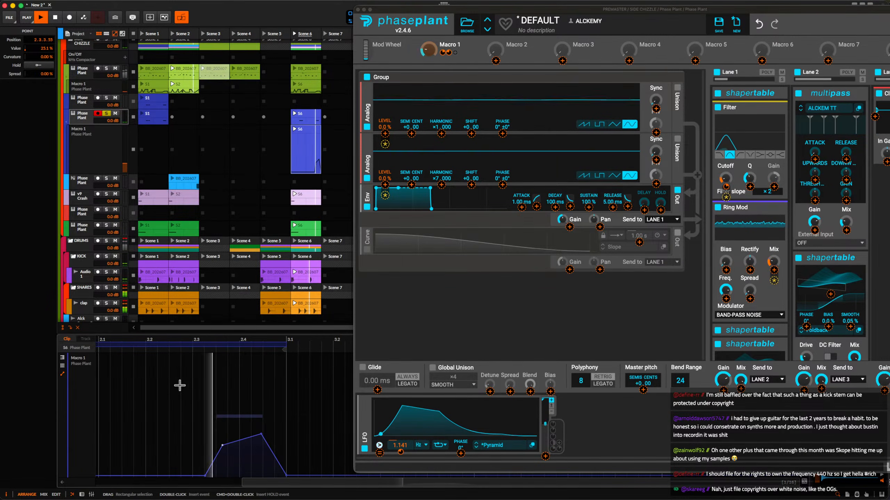
Lower the first raised Macro 1 automation point to 17.1 %, audition it soloed and in the mix, and close the Phase Plant editor.
key("space")
mouse_move(222, 445)
left_click_drag(222, 446, 222, 455)
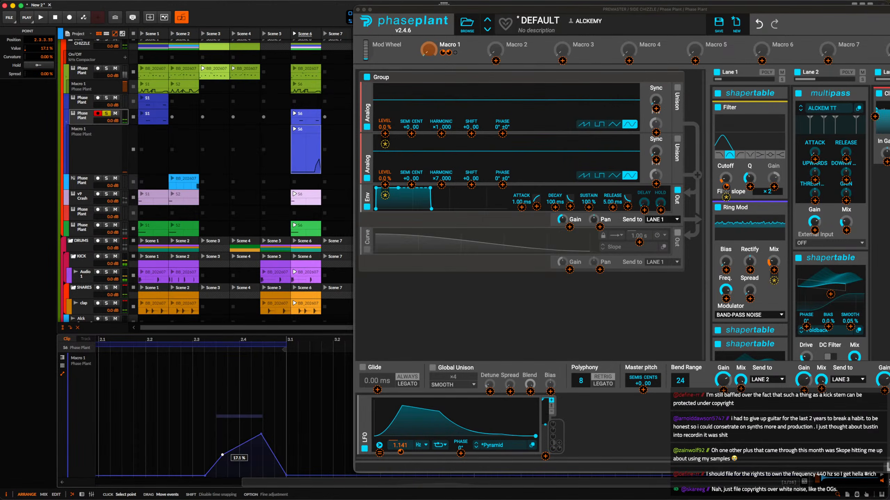
key("space")
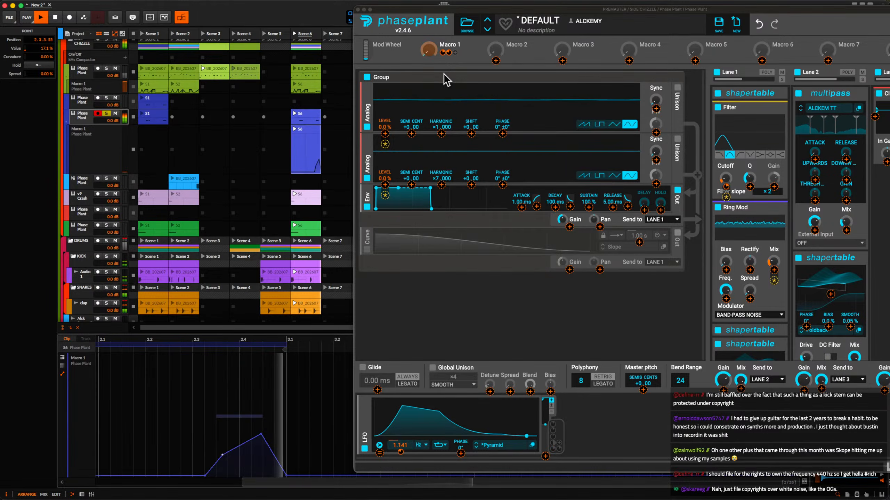
left_click(358, 10)
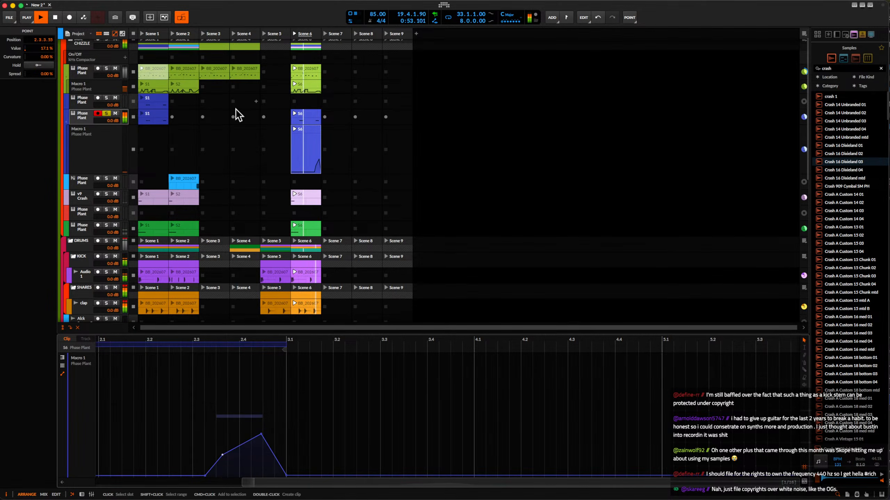
left_click(107, 114)
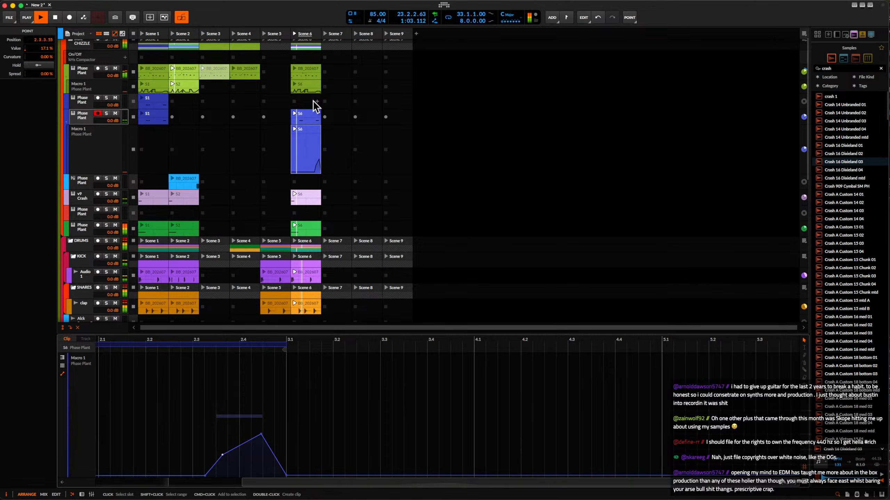
key("space")
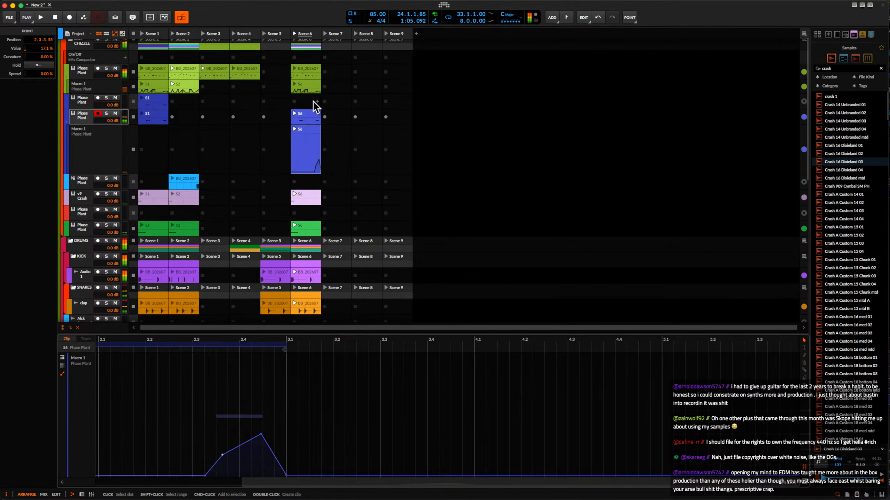
Hide the blue track's automation lane and reopen its Phase Plant editor.
left_click(66, 120)
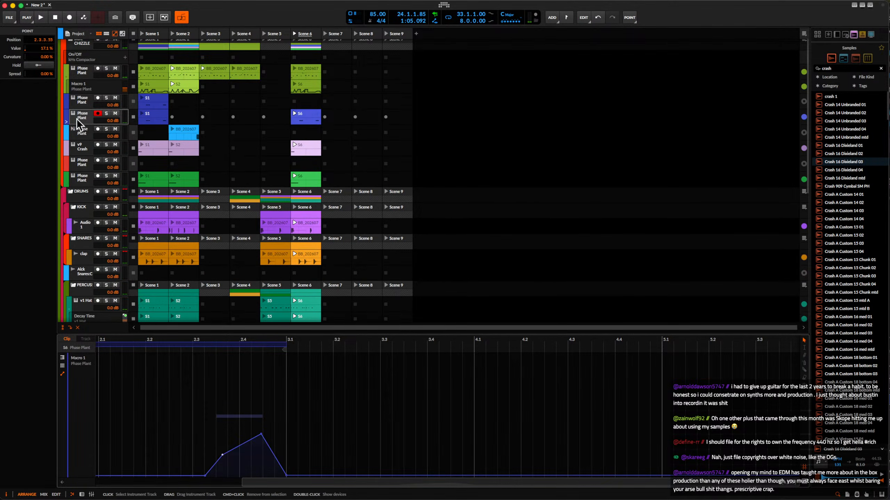
left_click(77, 118)
left_click(313, 118)
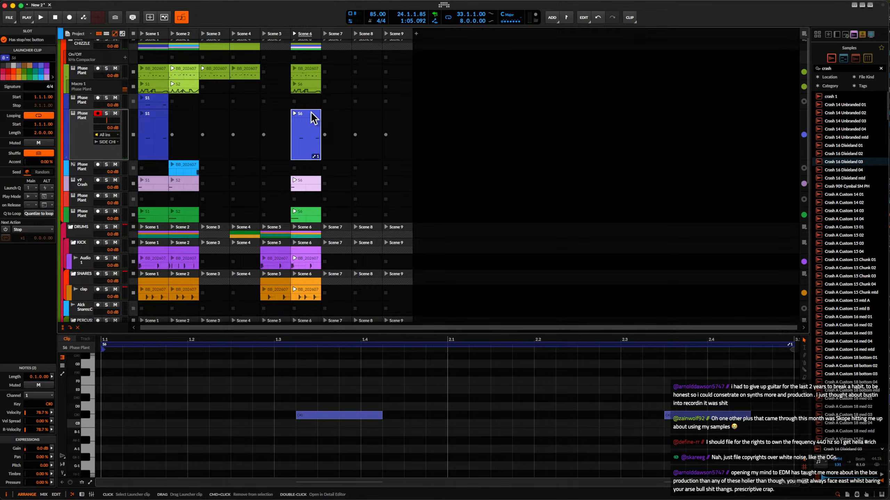
double_click(125, 121)
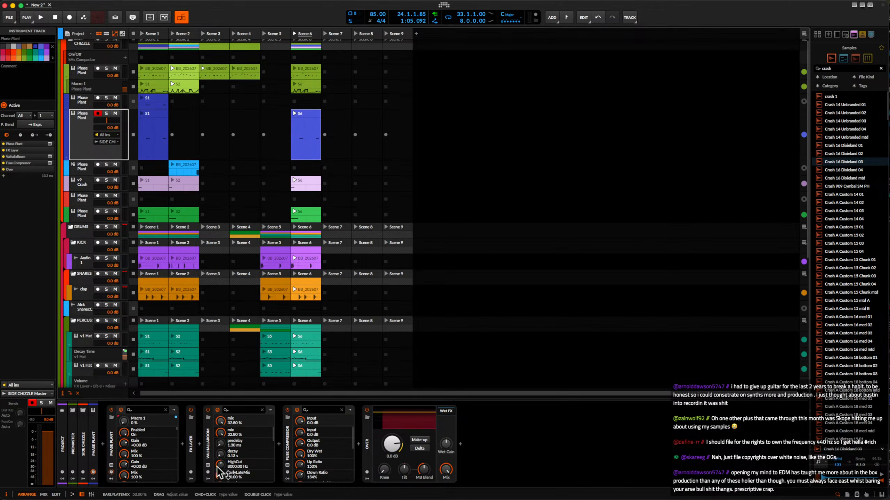
left_click(111, 465)
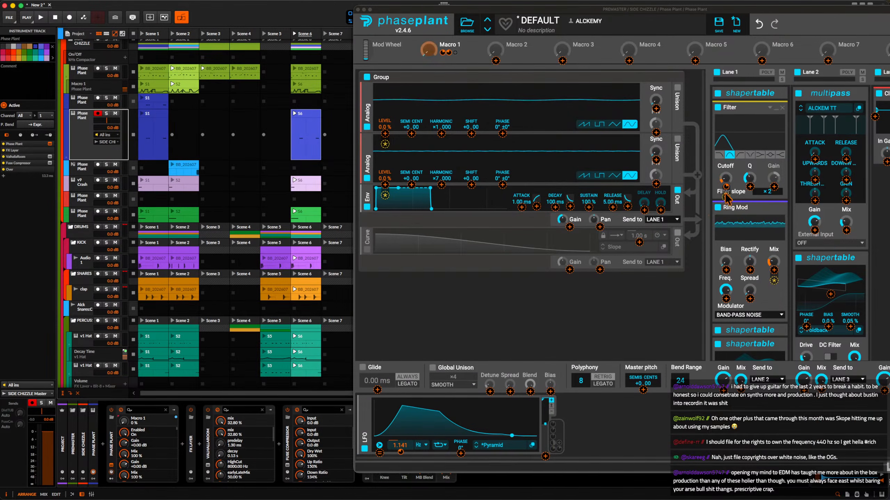
Insert a second Filter in notch mode between Lane 1's Filter and Ring Mod, and lower its cutoff.
left_click(738, 206)
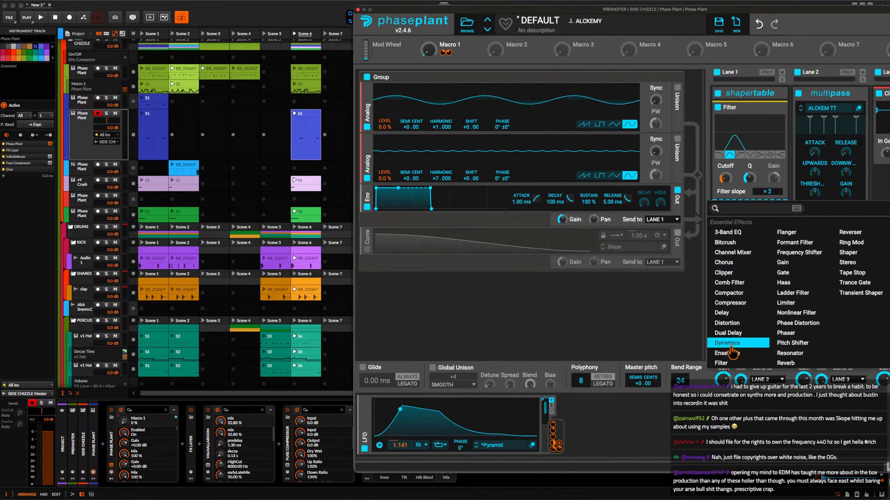
left_click(722, 364)
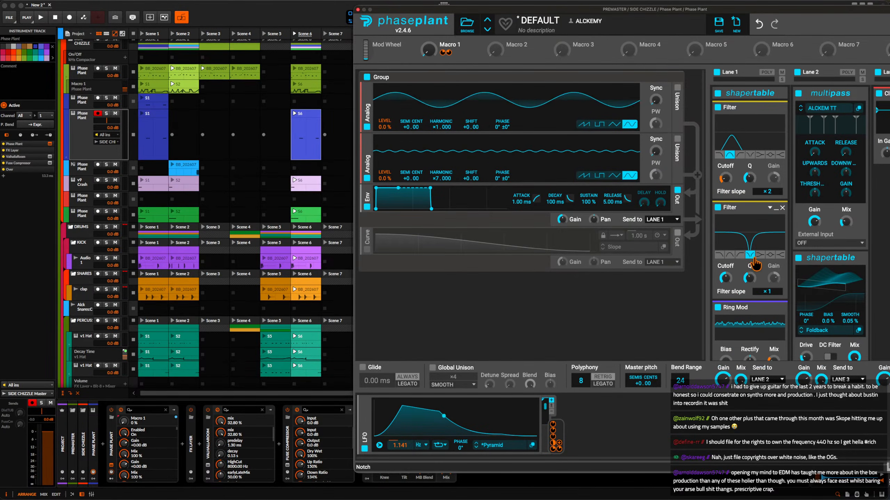
left_click(725, 280)
left_click_drag(726, 282, 725, 297)
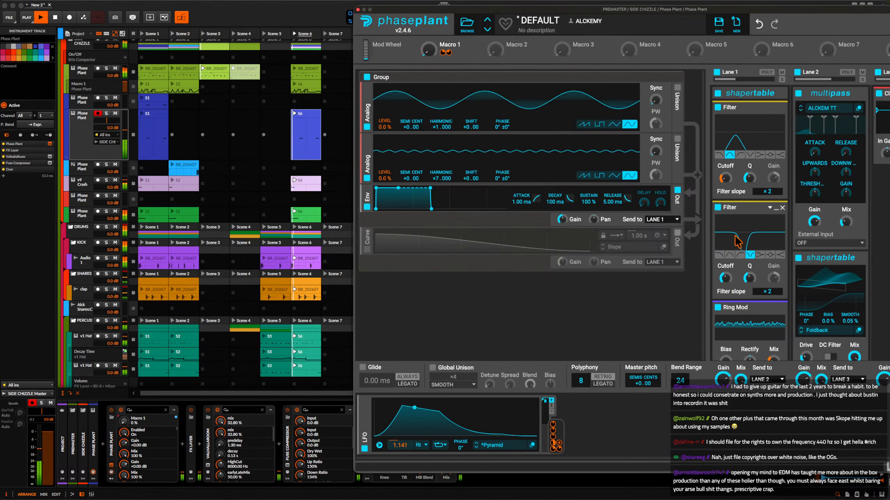
Raise the Lane 3 Clipper's input gain slightly, audition the result and close the Phase Plant editor.
left_click_drag(886, 153, 886, 151)
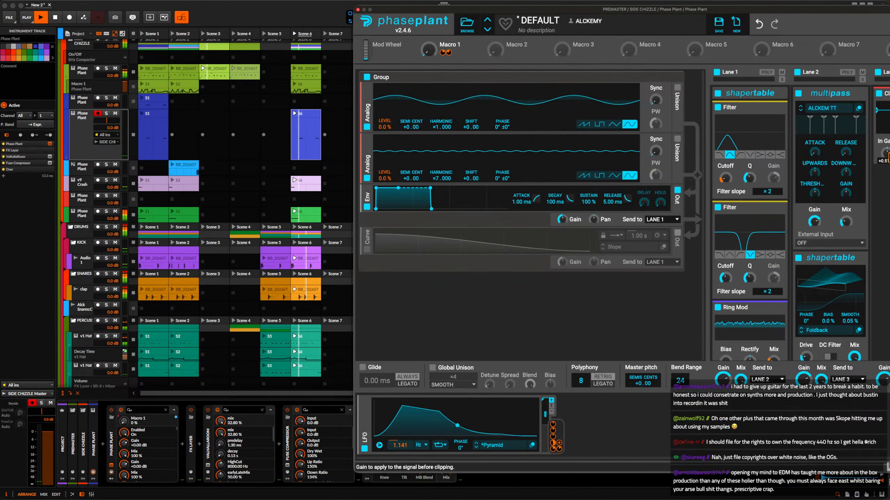
left_click(307, 119)
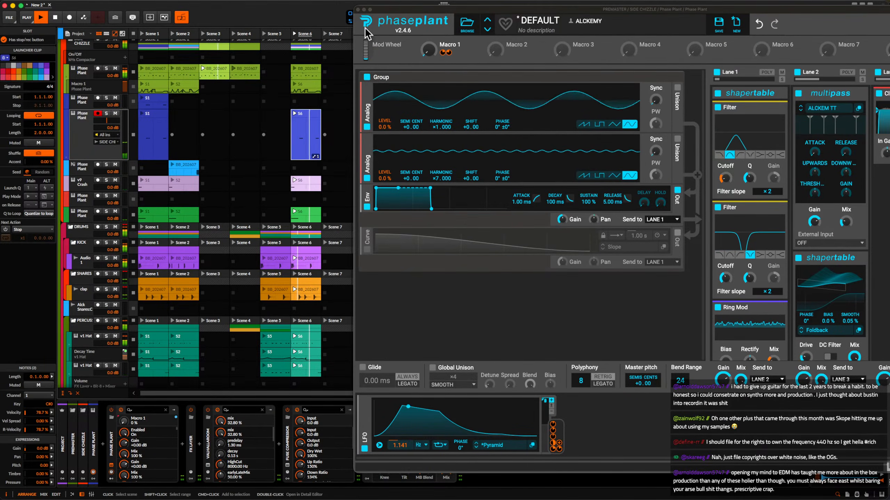
left_click(358, 10)
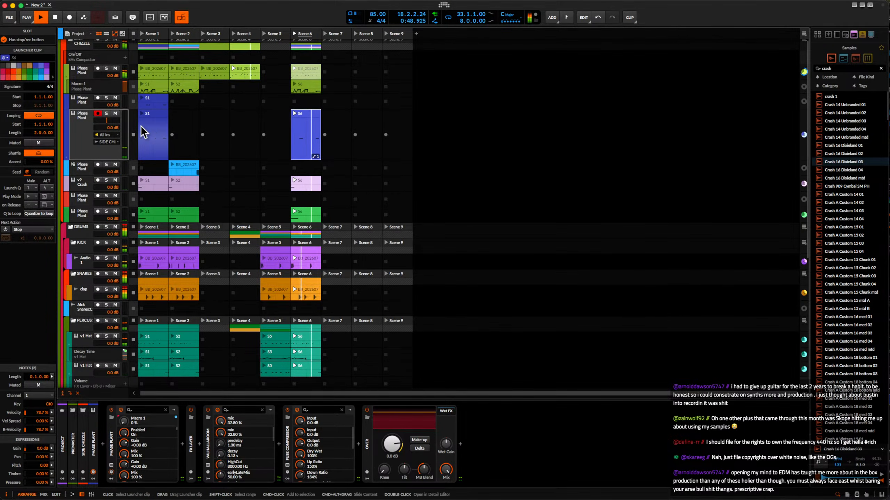
left_click(75, 134)
key("space")
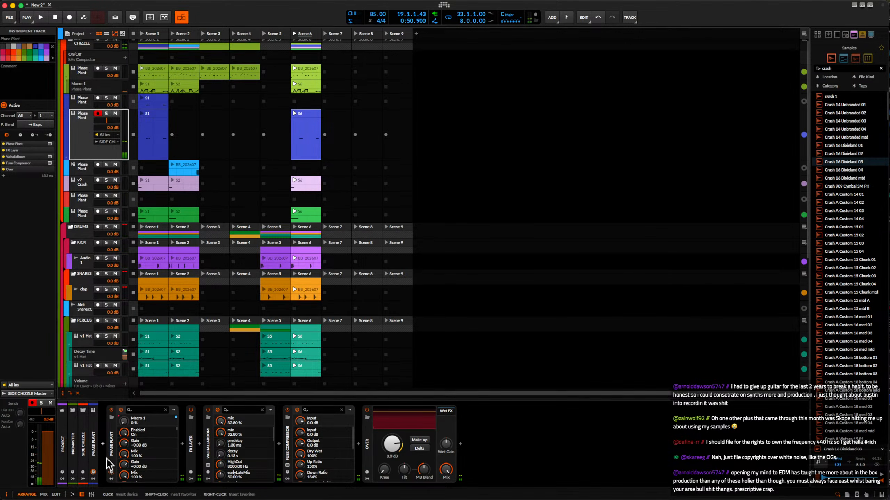
Duplicate the blue Phase Plant track and delete all clips from the copy.
left_click(112, 467)
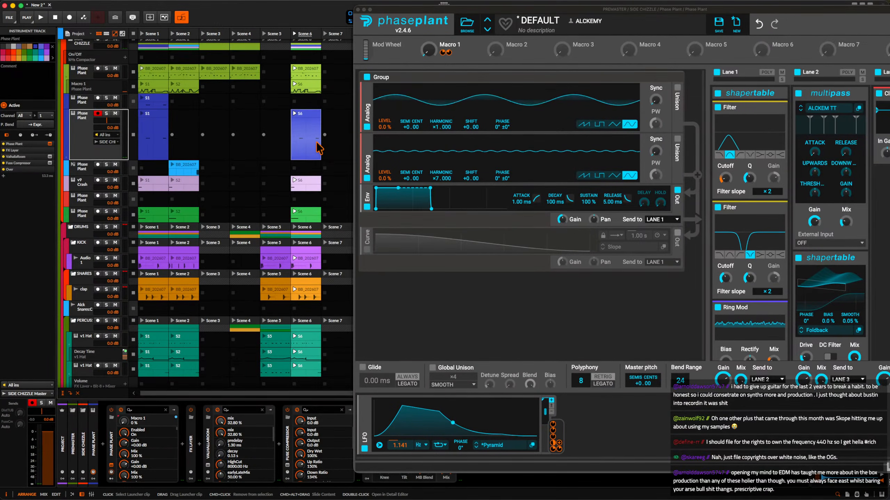
left_click(81, 129)
key("super+d")
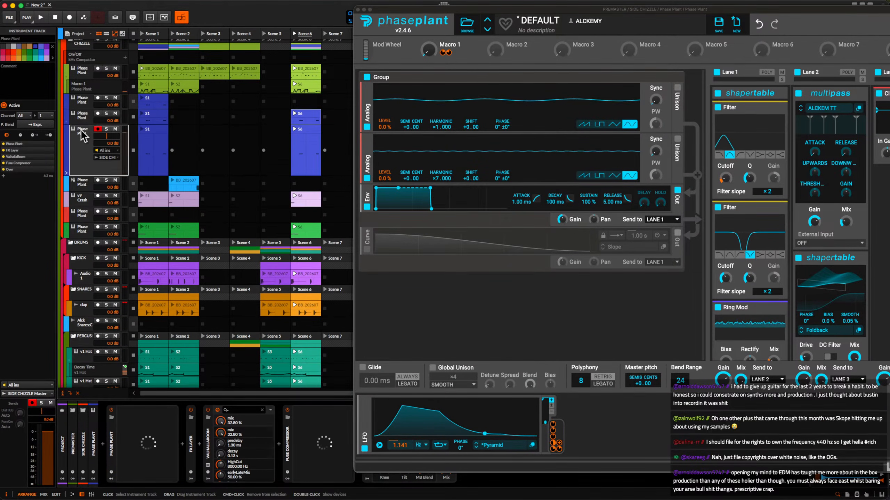
left_click(337, 143)
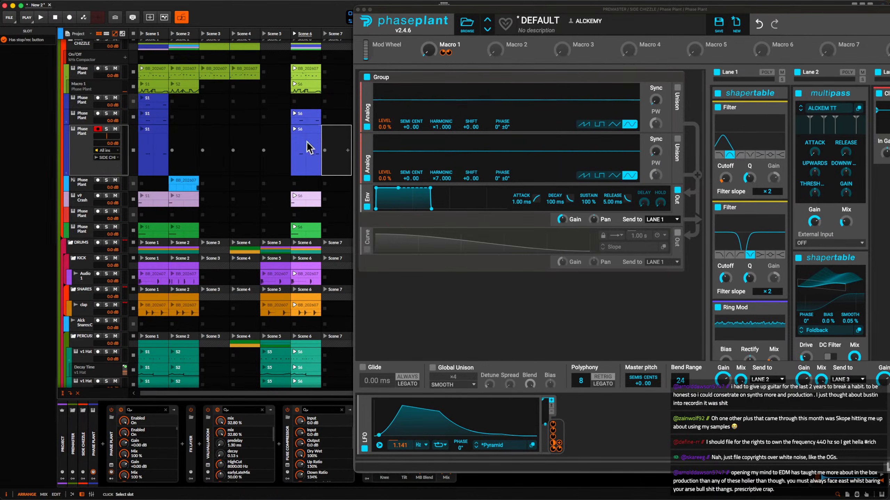
left_click_drag(307, 141, 142, 142)
key("Delete")
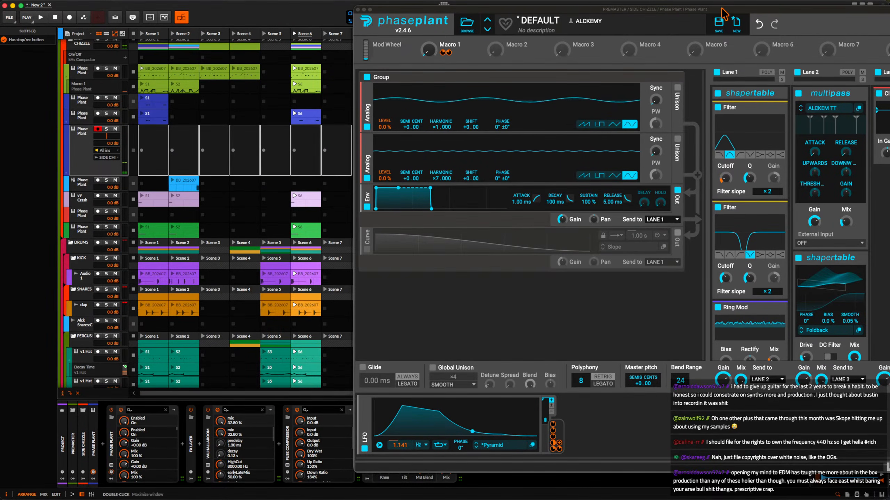
Try stretching Phase Plant's LFO curve into a broad plateau with a steep drop, and undo those curve edits.
left_click_drag(722, 9, 655, 8)
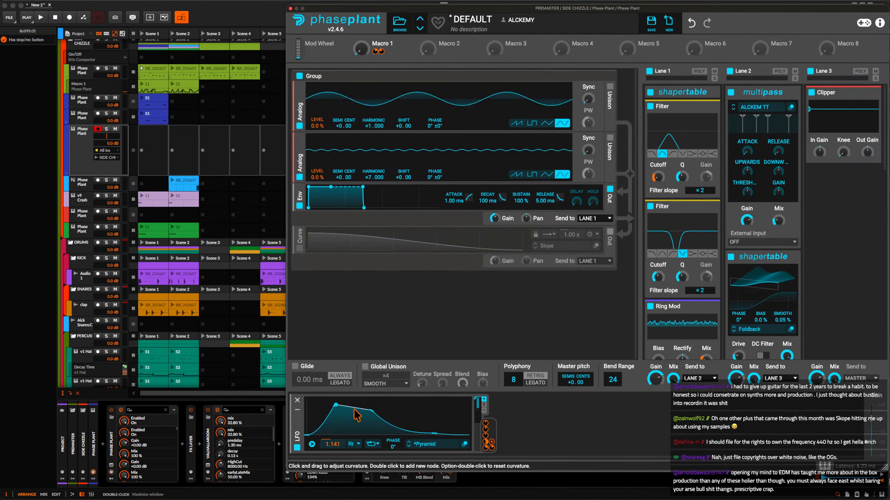
left_click_drag(372, 411, 403, 435)
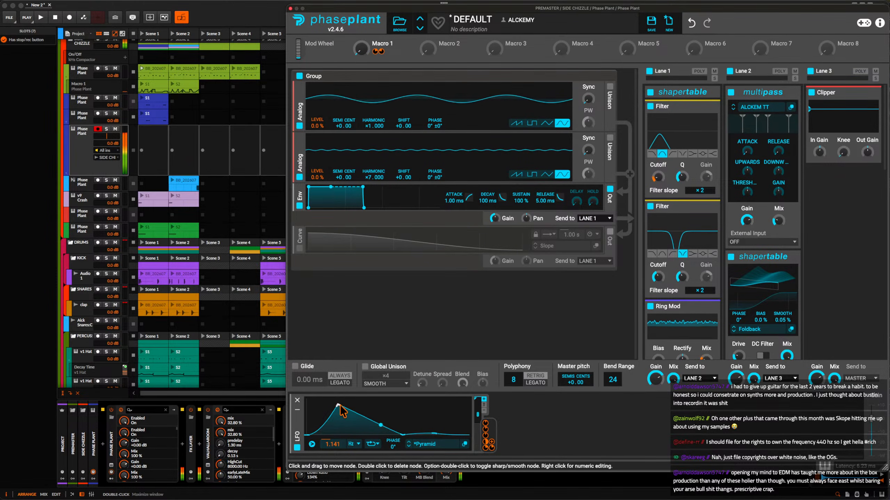
left_click_drag(338, 405, 394, 402)
left_click_drag(403, 435, 453, 389)
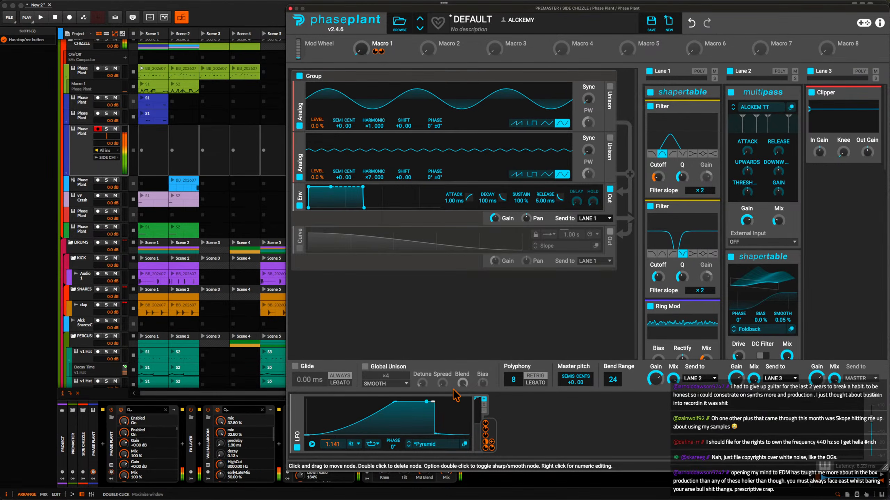
key("super+z")
key("super+z")
key("super+z")
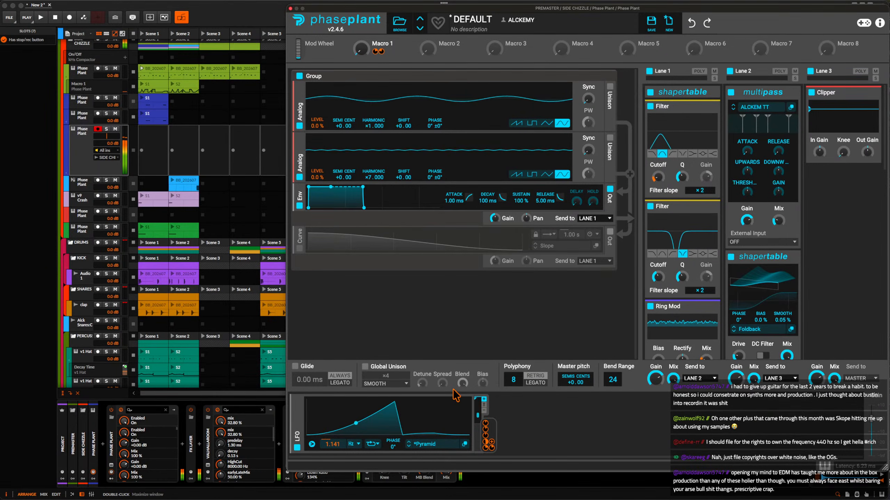
Reopen the copied track's Phase Plant and redraw its LFO with an early peak and a gradual fall, auditioning sharper shapes along the way.
left_click(95, 165)
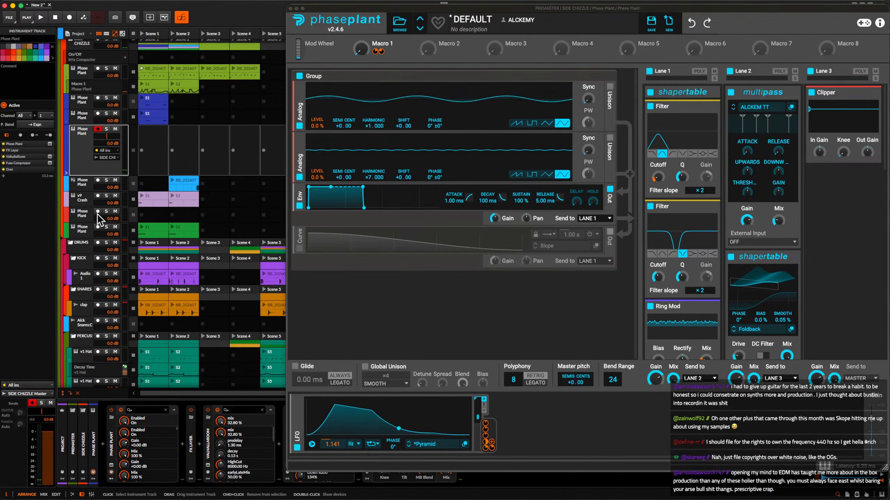
left_click(291, 8)
left_click(111, 465)
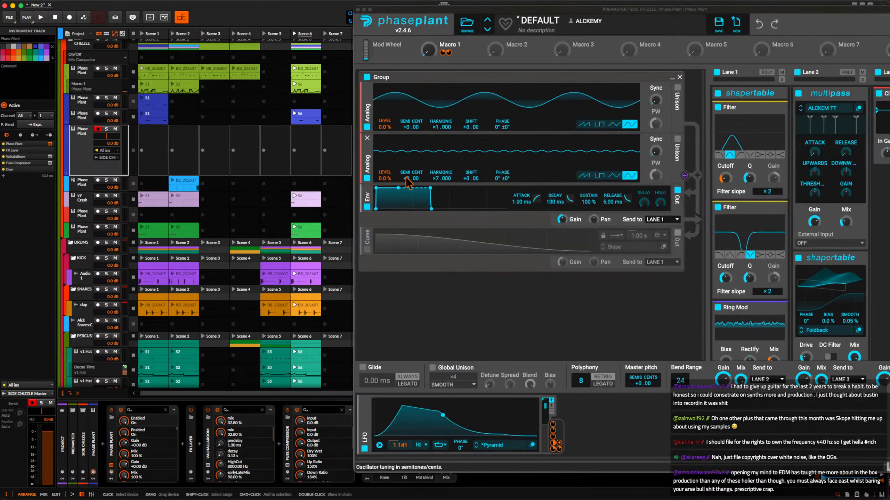
left_click_drag(443, 415, 496, 403)
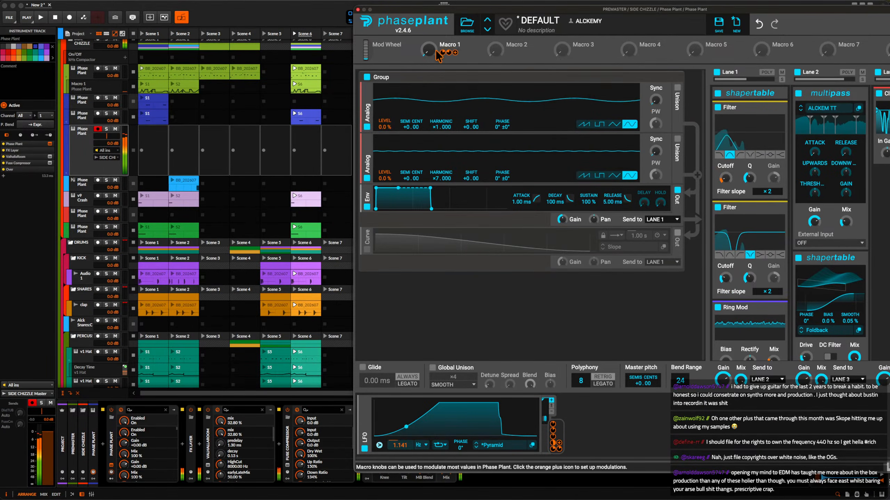
mouse_move(436, 52)
left_mouse_down()
mouse_move(436, 28)
mouse_move(436, 51)
left_mouse_up()
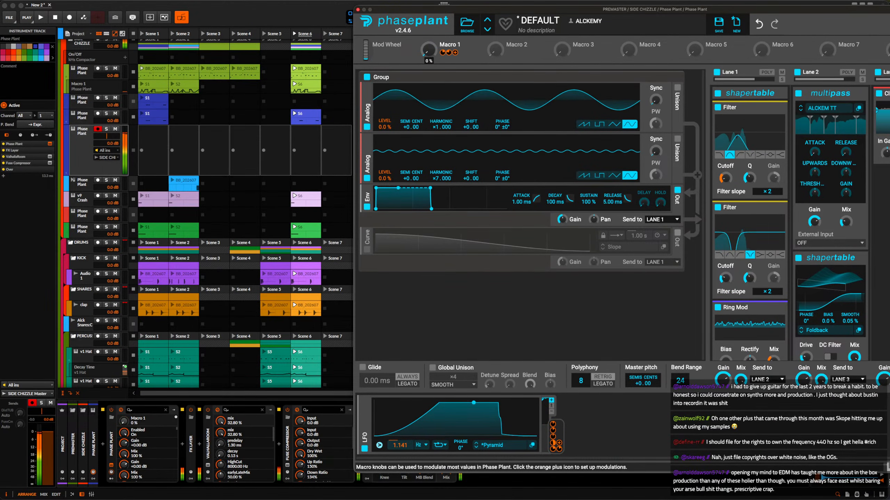
left_click_drag(440, 404, 304, 404)
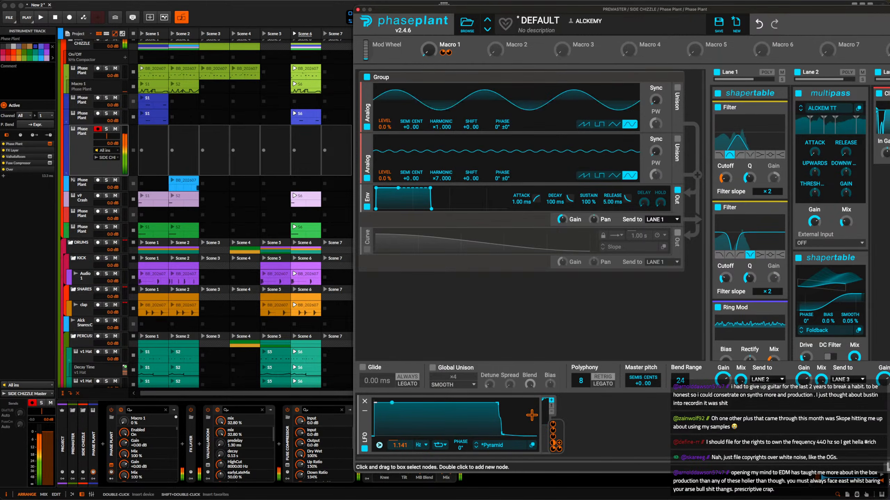
left_click_drag(498, 403, 398, 436)
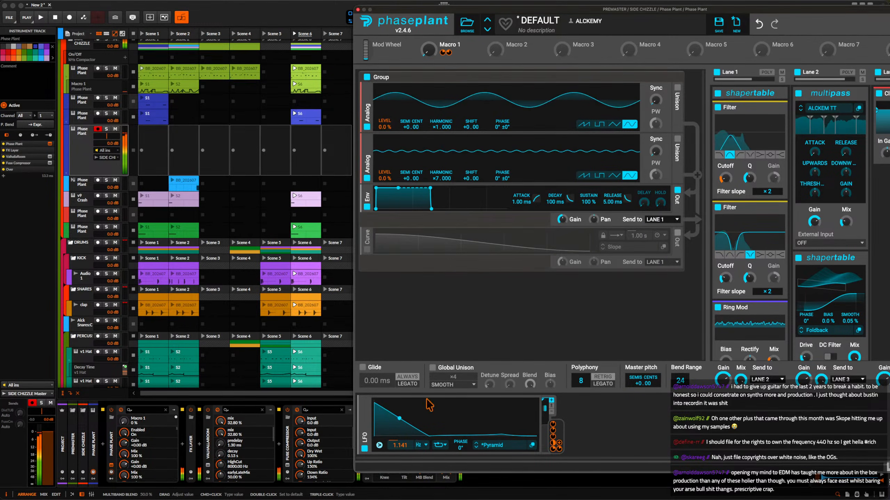
left_click_drag(378, 404, 424, 403)
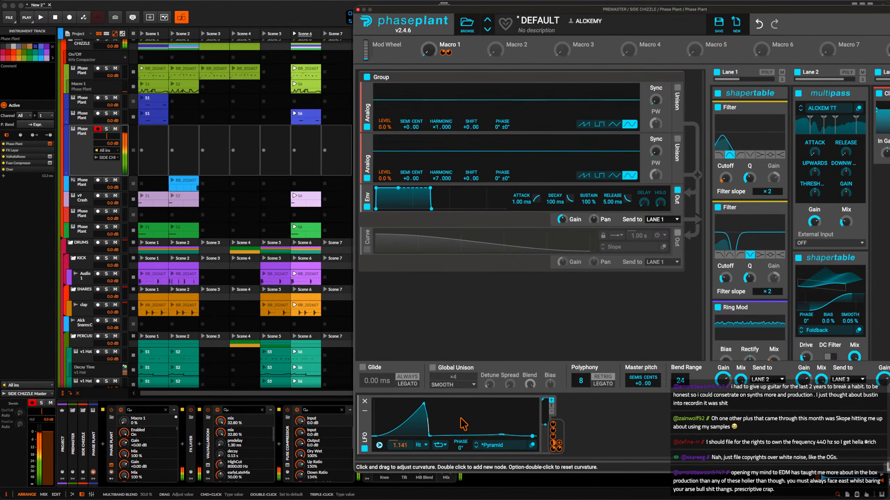
left_click_drag(429, 436, 463, 400)
double_click(463, 403)
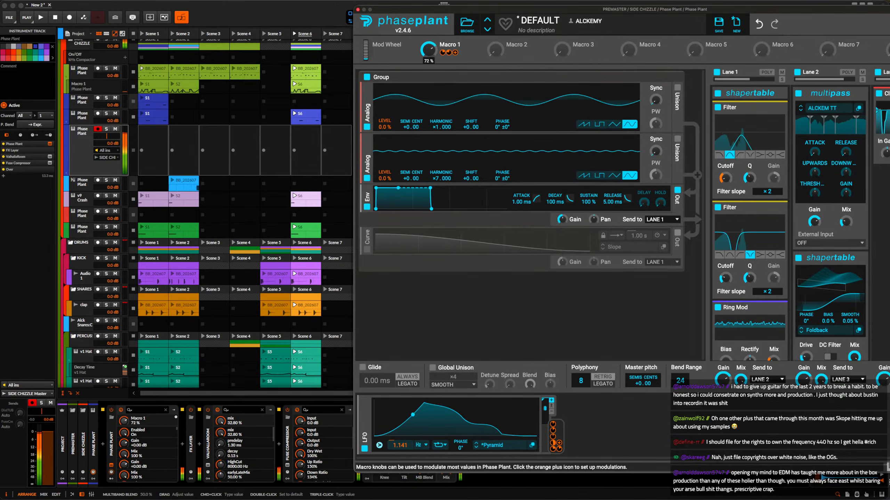
Sweep Macro 1 to audition the modulation, return it to 0 %, and close the Phase Plant editor.
left_click_drag(428, 50, 428, 77)
left_click_drag(360, 10, 360, 9)
left_click(358, 8)
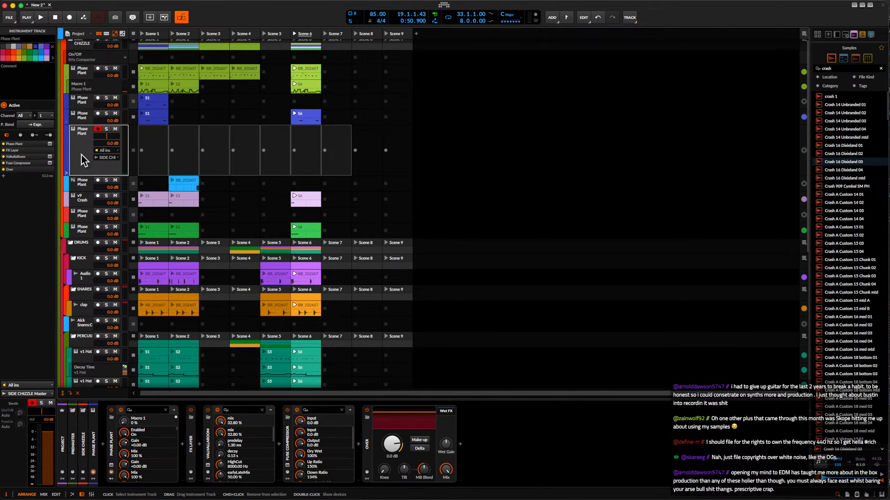
Add an instrument track below the copied Phase Plant track and load the selected Rolling Sampler audio into it as a Sampler.
key("super+t")
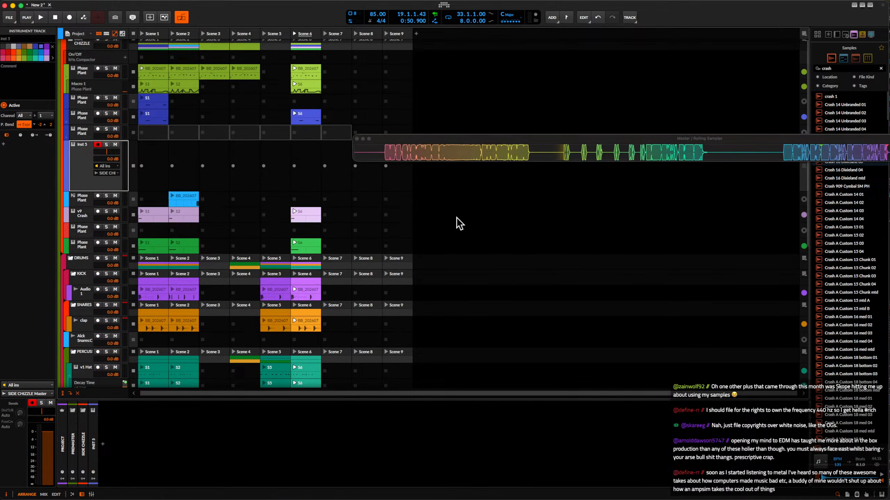
left_click_drag(532, 154, 388, 153)
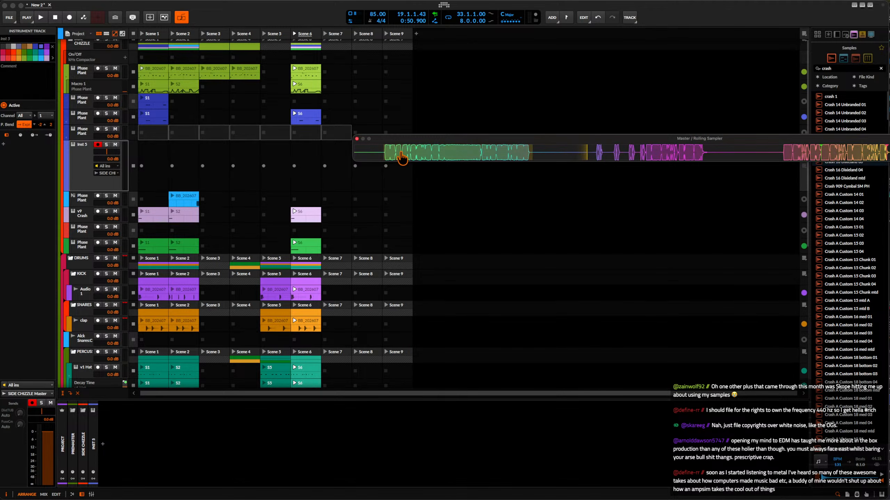
left_click_drag(460, 225, 193, 443)
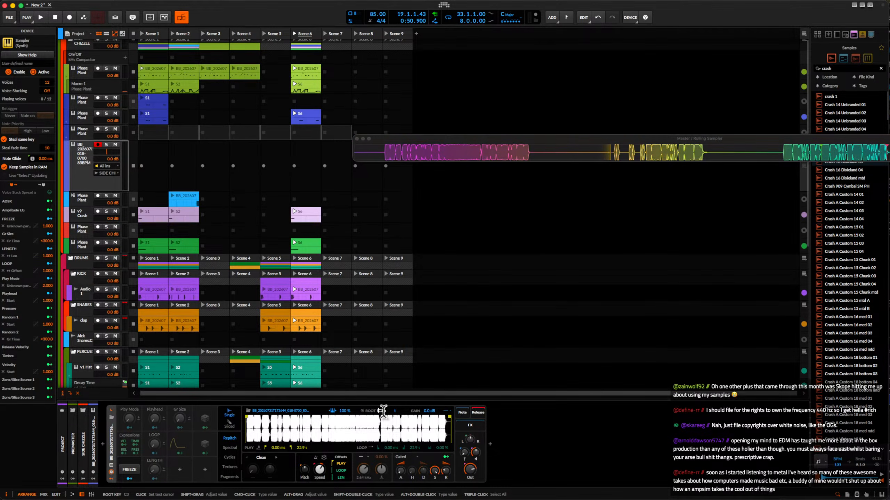
Set the Sampler's root key to F0 and move its play start to 2.63 s.
right_click(384, 416)
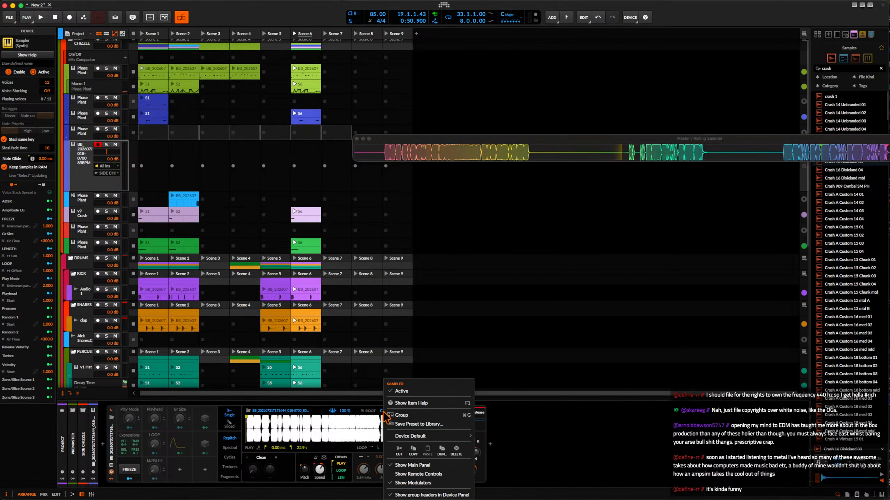
left_click(383, 412)
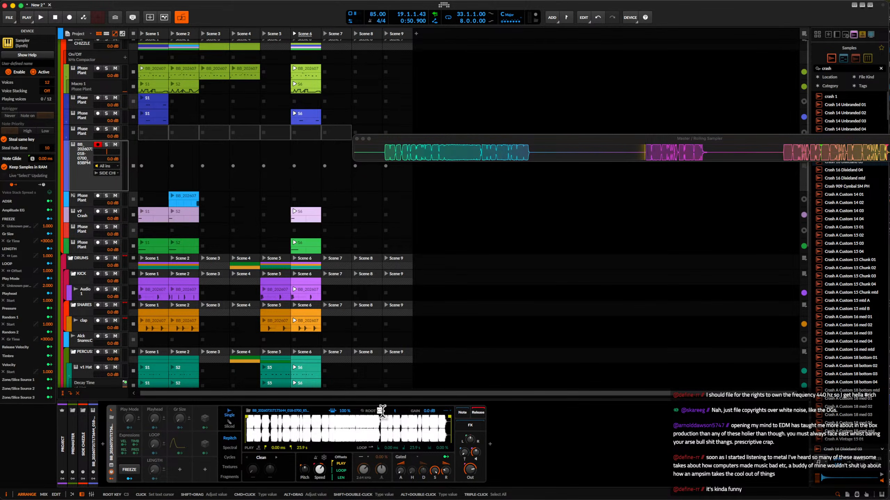
type("f0")
key("Return")
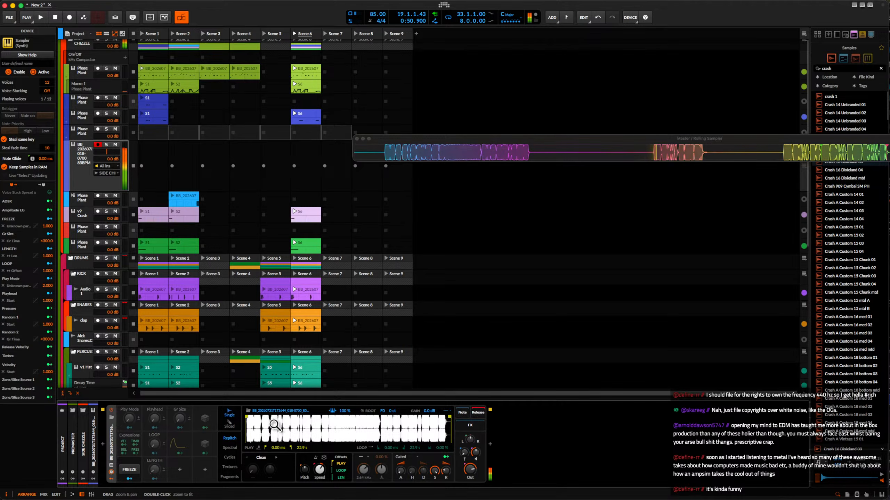
left_click_drag(247, 417, 273, 427)
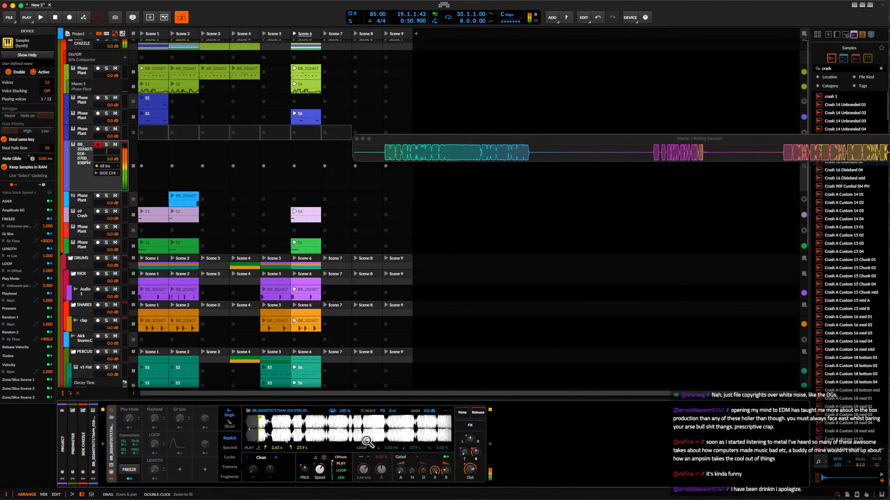
scroll(366, 441, "down", 3)
scroll(366, 441, "down", 2)
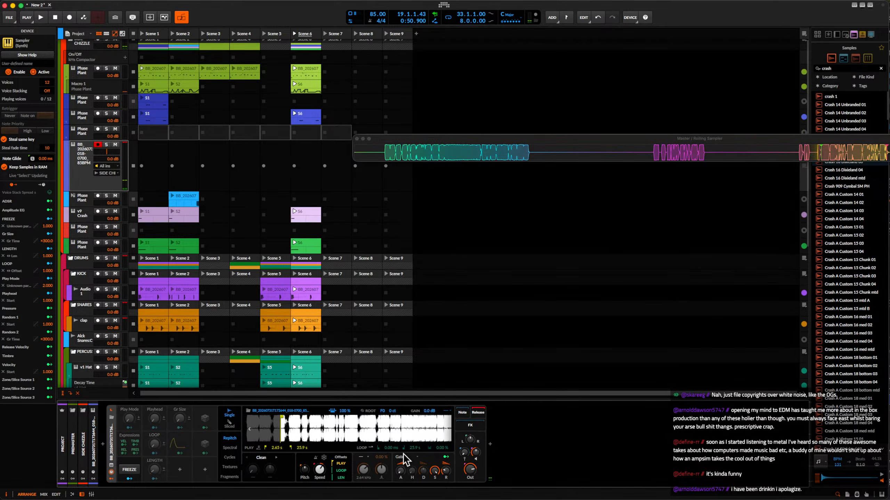
Turn on looping in the Sampler and shorten the loop to the first part of the recording.
left_click(369, 450)
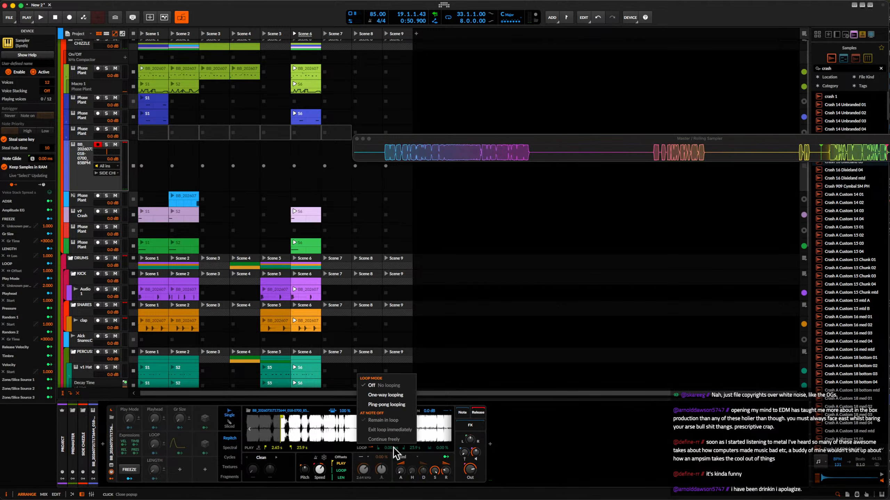
left_click(324, 435)
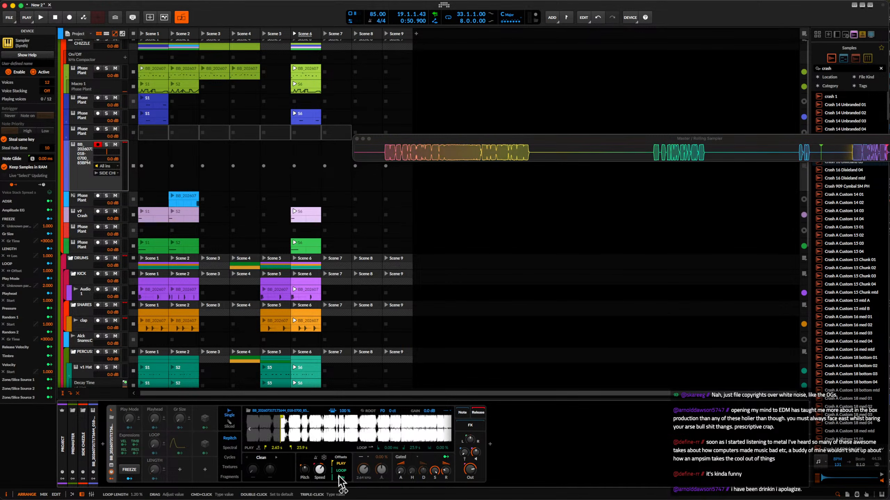
left_click(370, 448)
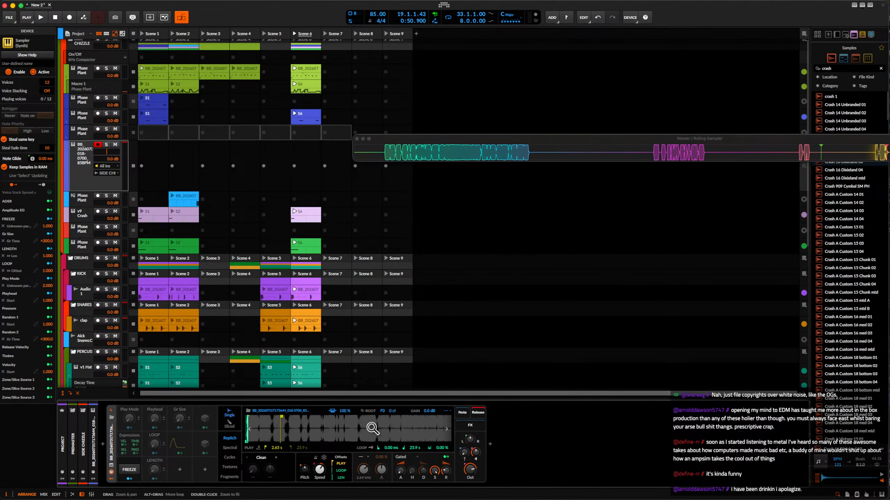
left_click(392, 405)
left_click_drag(334, 477, 343, 475)
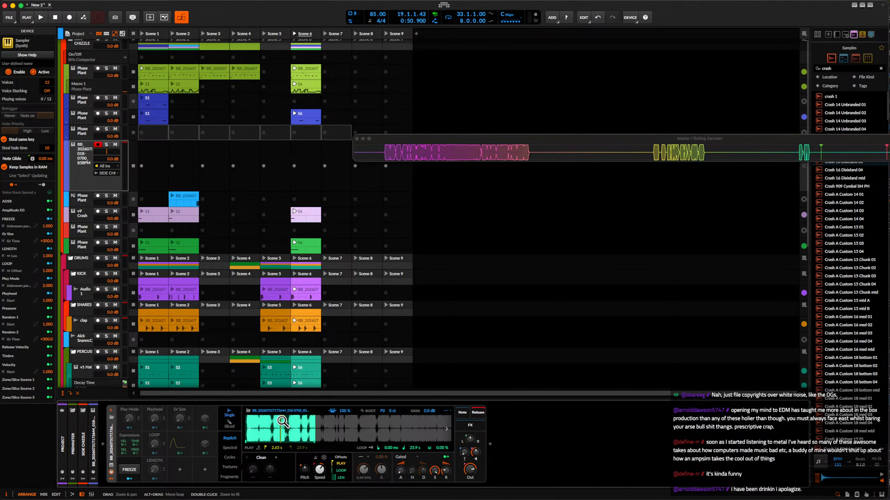
Select the recorded phrase in Rolling Sampler and place it as an audio clip in the sampler track's Scene 9 slot.
left_click_drag(380, 159, 542, 163)
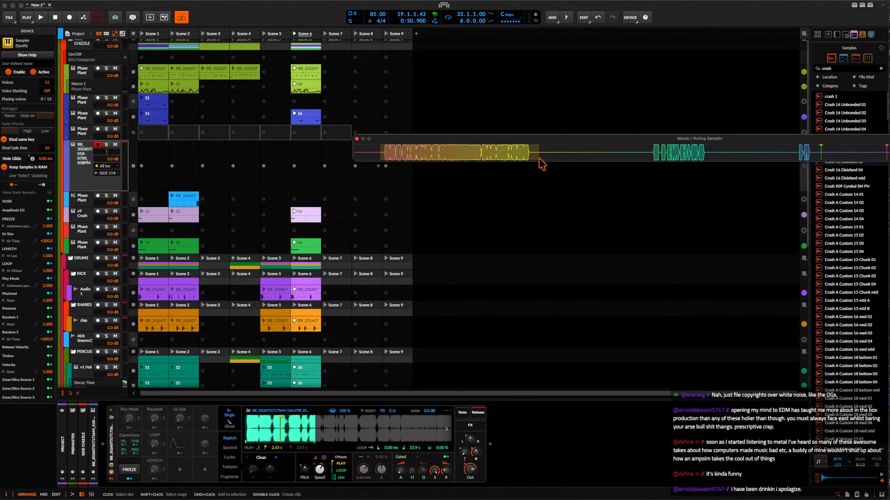
left_click_drag(390, 169, 397, 175)
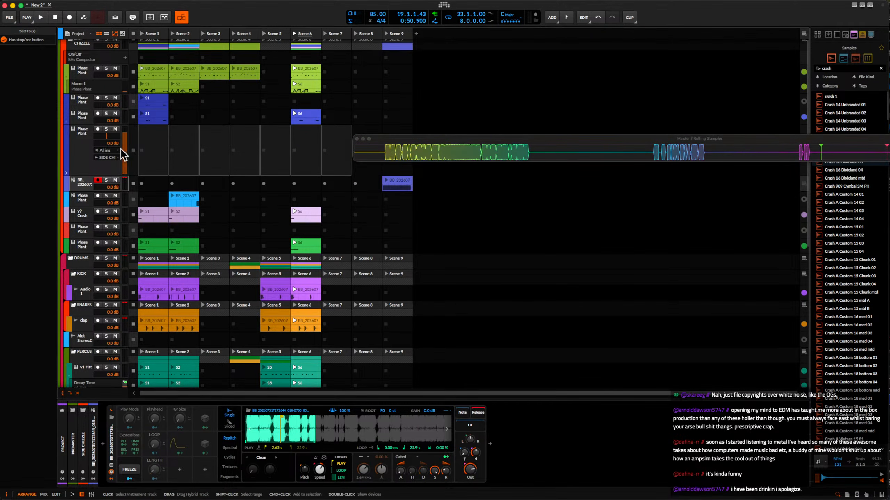
left_click(77, 185)
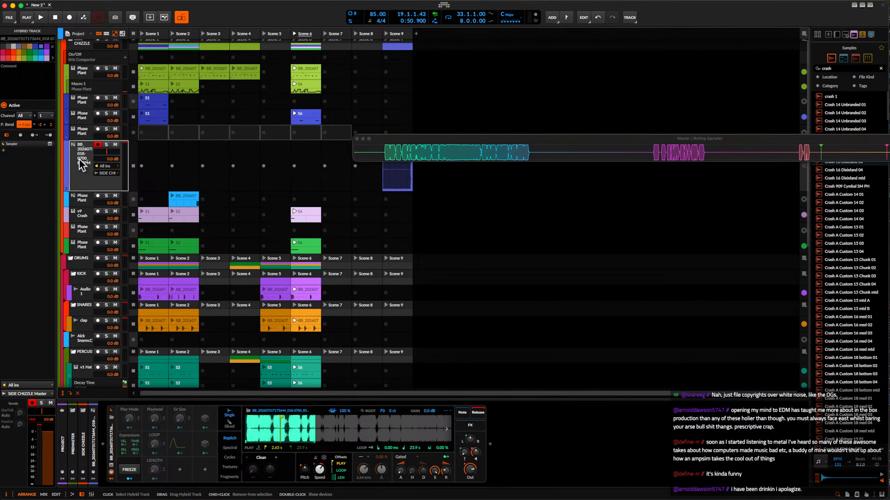
key("Delete")
key("super+z")
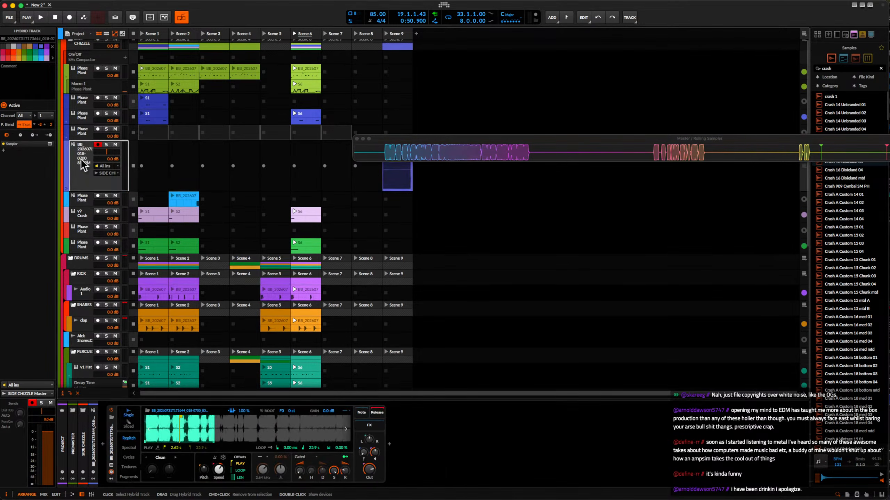
Delete the Sampler from the hybrid track and insert a Phase Plant instrument in its place.
left_click(113, 443)
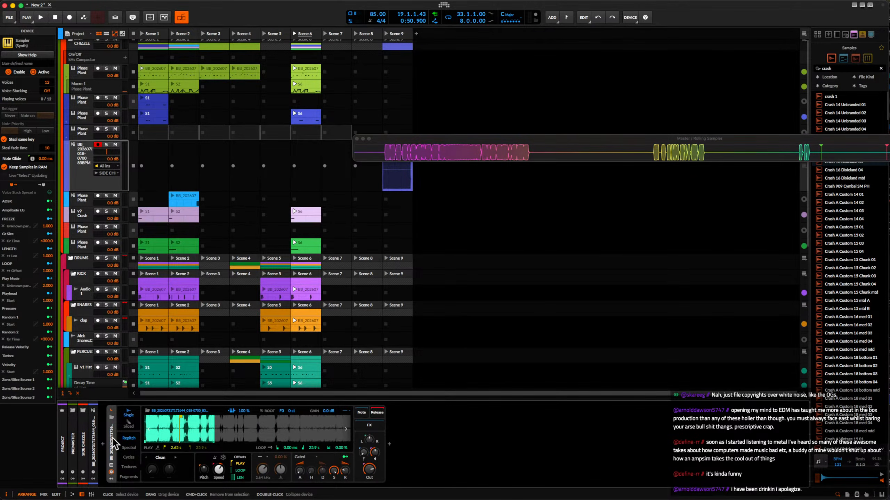
key("Delete")
left_click(102, 445)
type("phase")
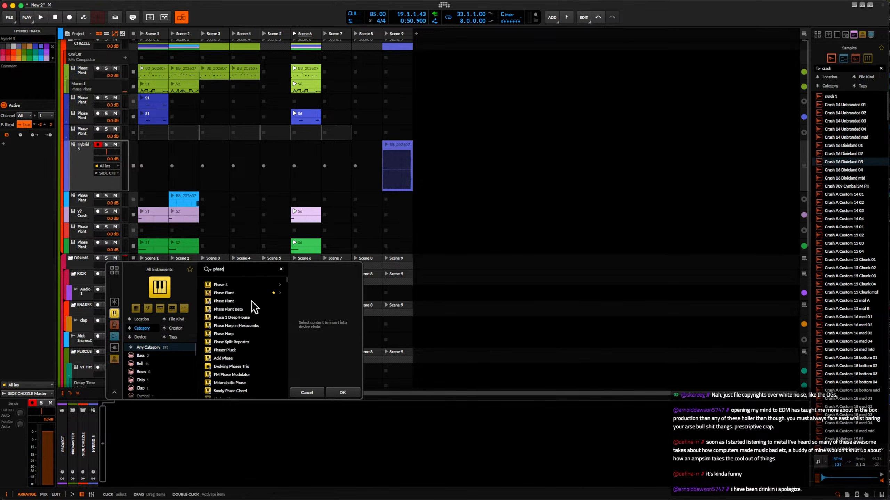
left_click(240, 295)
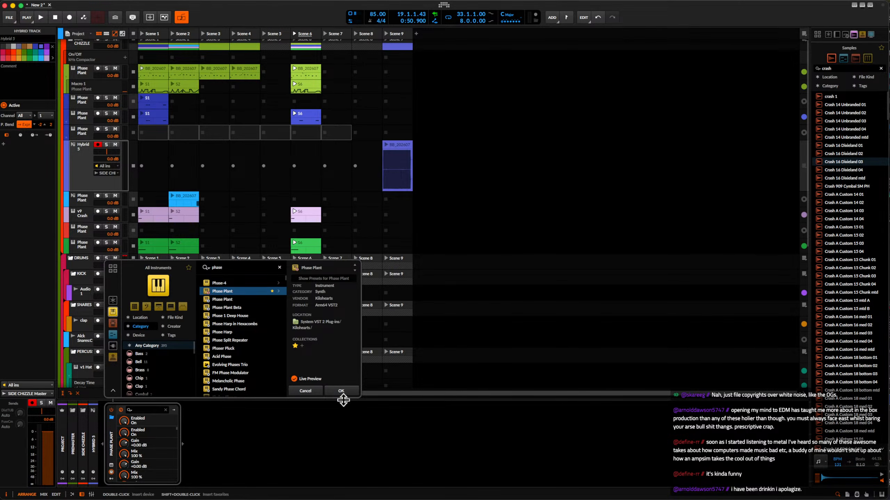
left_click(342, 391)
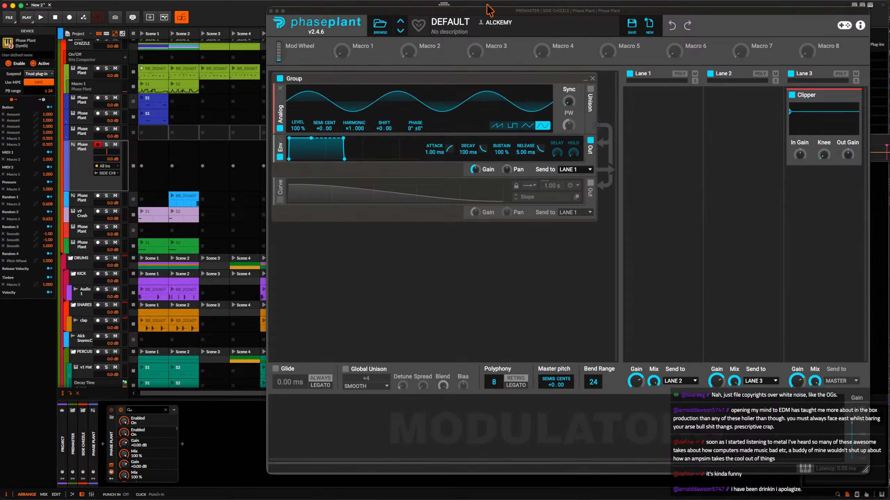
Move the new Phase Plant editor aside and show the project's file list.
left_click_drag(525, 22, 290, 15)
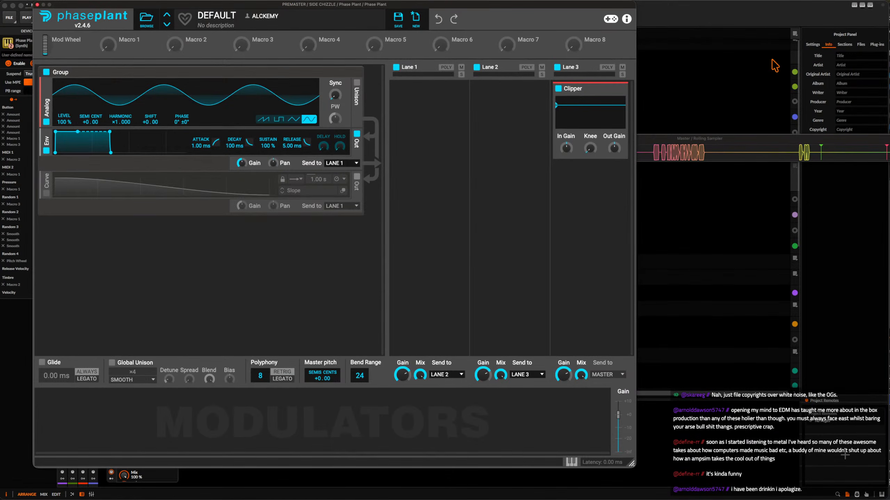
left_click(860, 46)
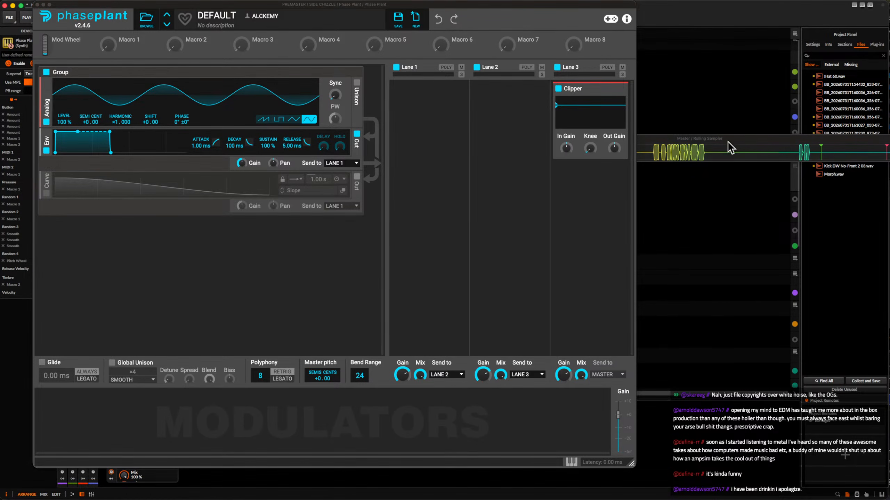
Close Rolling Sampler and remove the default oscillator group from the new Phase Plant.
key("super+w")
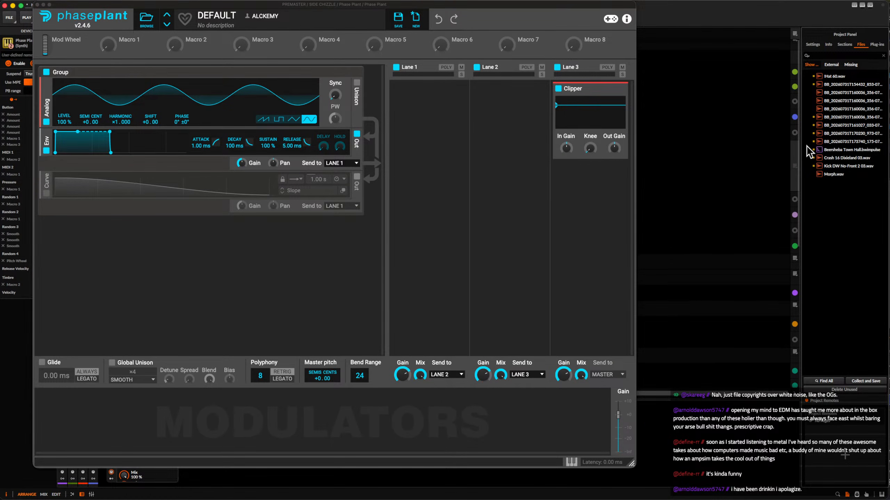
left_click(831, 143)
left_click_drag(336, 167, 270, 133)
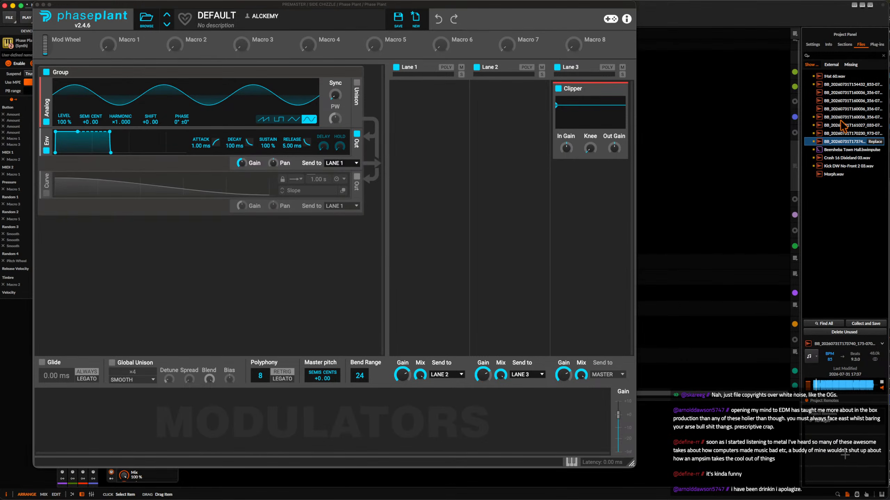
left_click(356, 82)
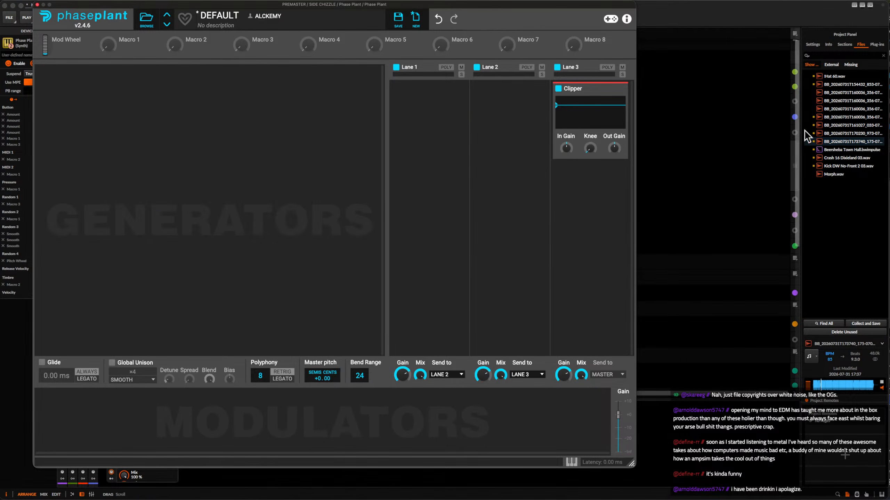
Add a Sample generator to Phase Plant and load the project recording starting with BB_20260731T173740_175 into it.
left_click(276, 111)
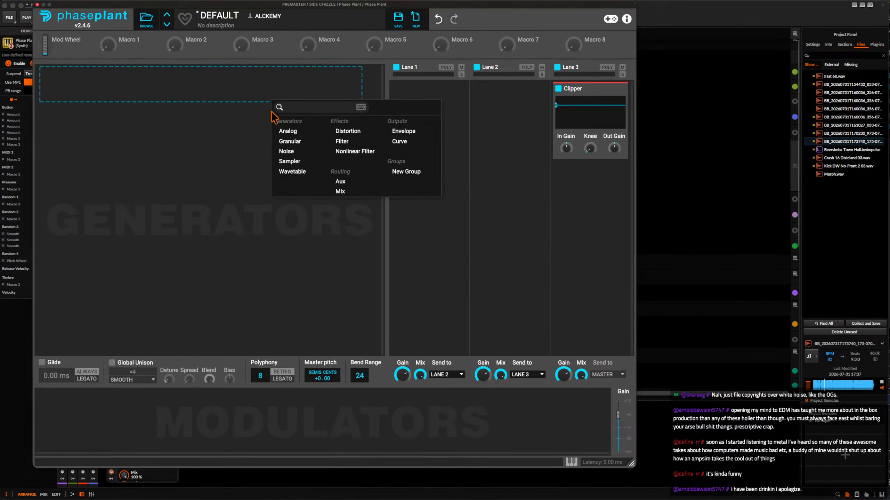
left_click(288, 162)
left_click_drag(851, 141, 175, 102)
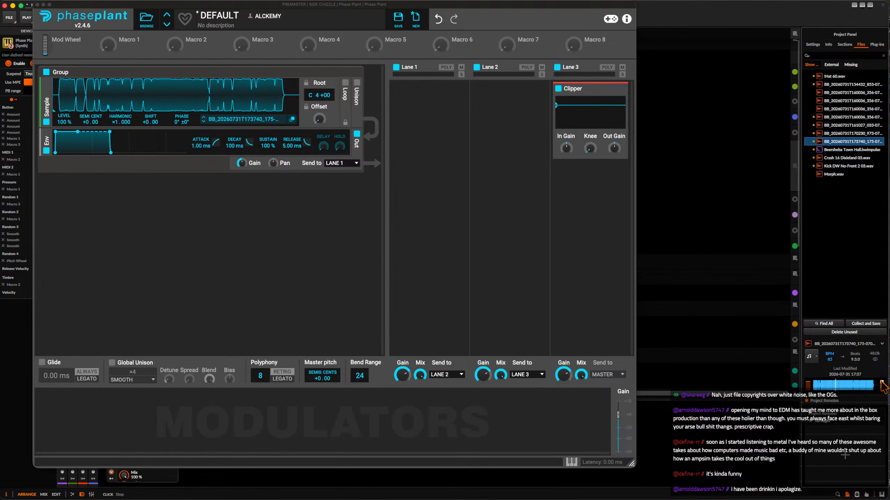
left_click(161, 91)
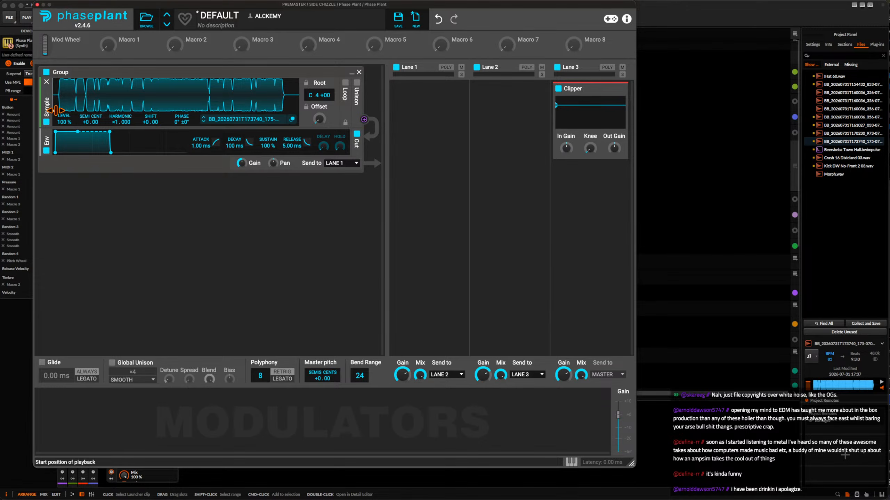
Turn on looping for the Sample generator, set its root note to F 1, and lock its settings.
left_click(345, 84)
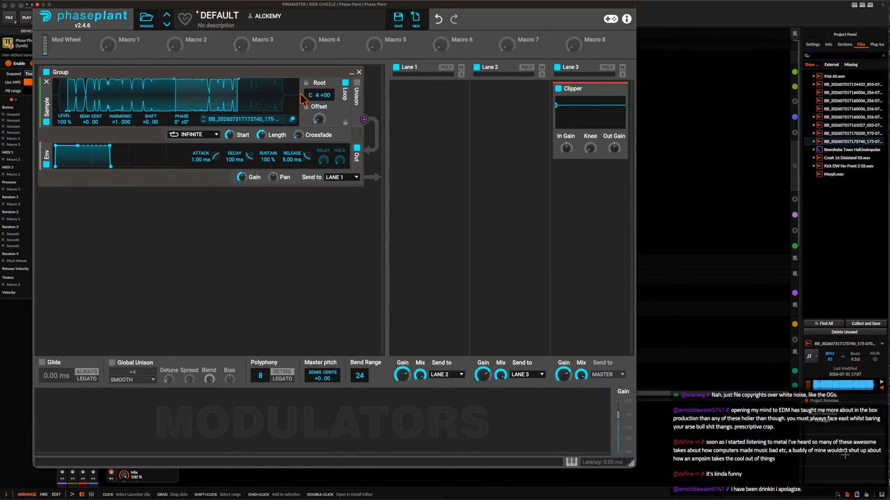
right_click(318, 95)
type("f")
key("Return")
left_click(306, 83)
left_click(345, 122)
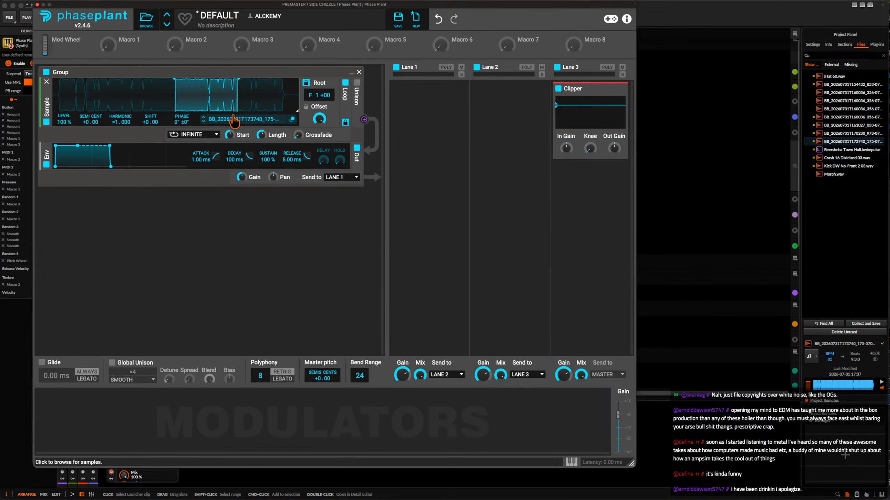
Shorten the sample's loop to a narrow slice and boost the sample level to 200 % and the Clipper's In Gain to +6.30 dB.
left_click_drag(237, 99, 165, 98)
left_click_drag(69, 125, 70, 88)
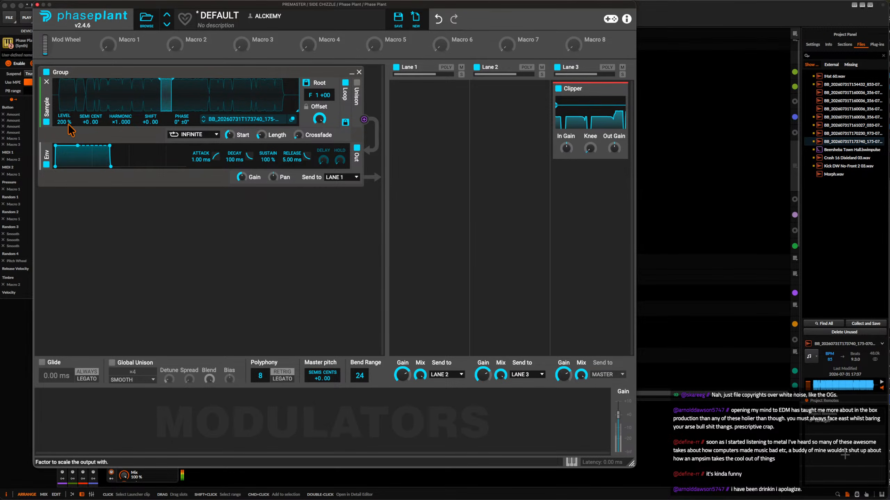
left_click_drag(569, 148, 568, 133)
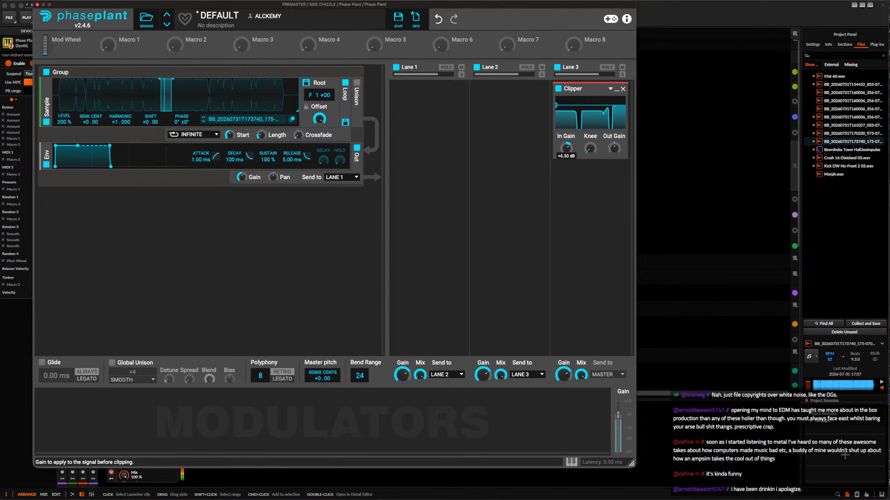
Show Phase Plant's virtual keyboard and narrow the loop further, moving it to an earlier part of the sample.
mouse_move(166, 96)
left_mouse_down()
mouse_move(179, 104)
mouse_move(171, 104)
left_mouse_up()
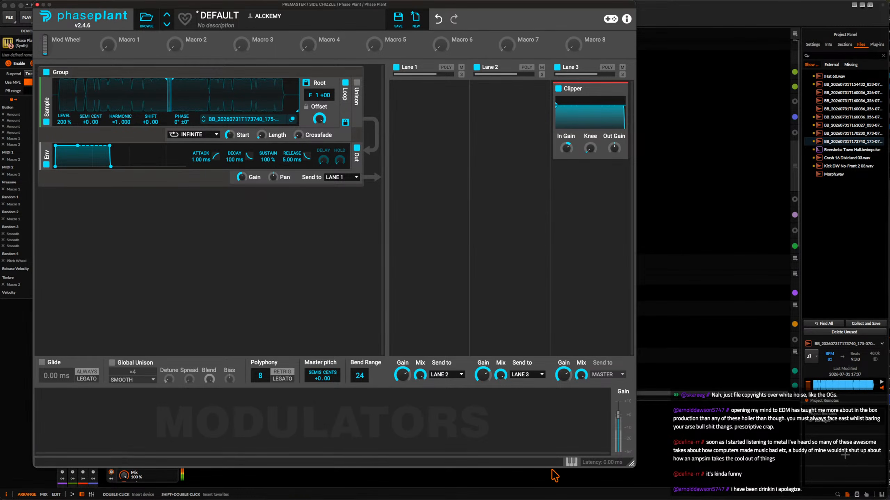
left_click(571, 462)
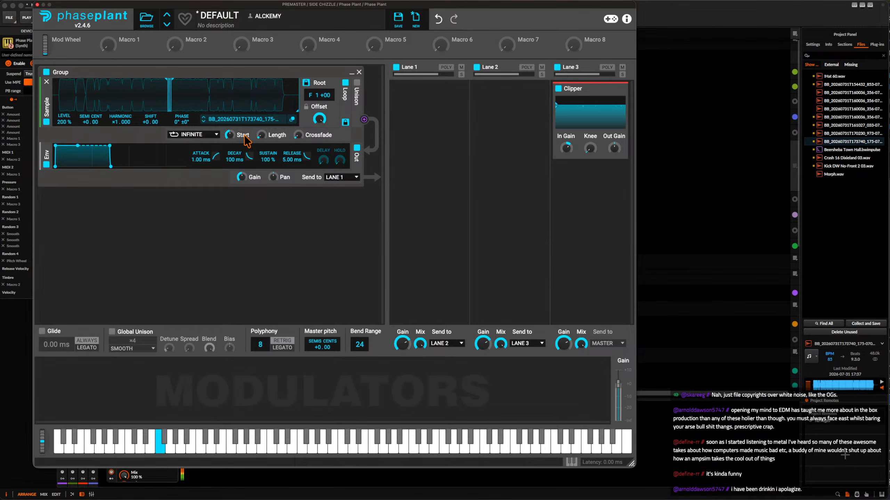
left_click_drag(168, 80, 110, 81)
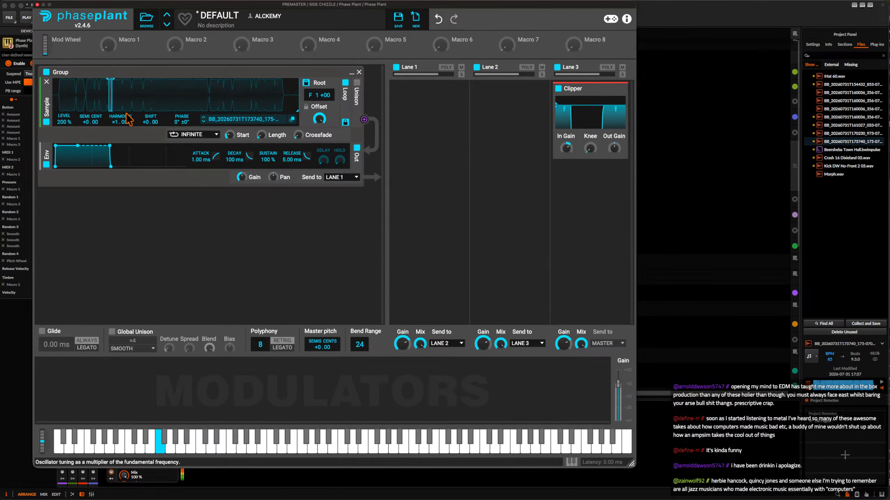
left_click_drag(229, 135, 228, 132)
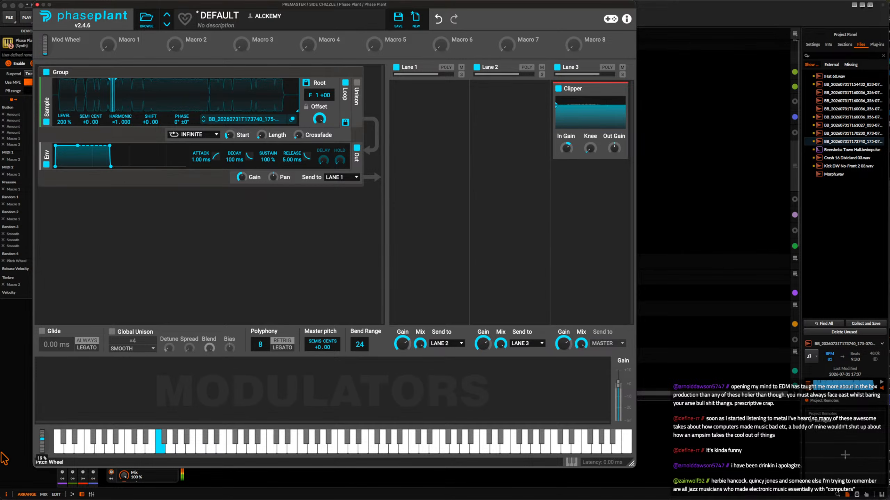
Add a Multipass to Lane 1 and load the GASS LEE preset from the Paper Trails bank.
left_click(430, 90)
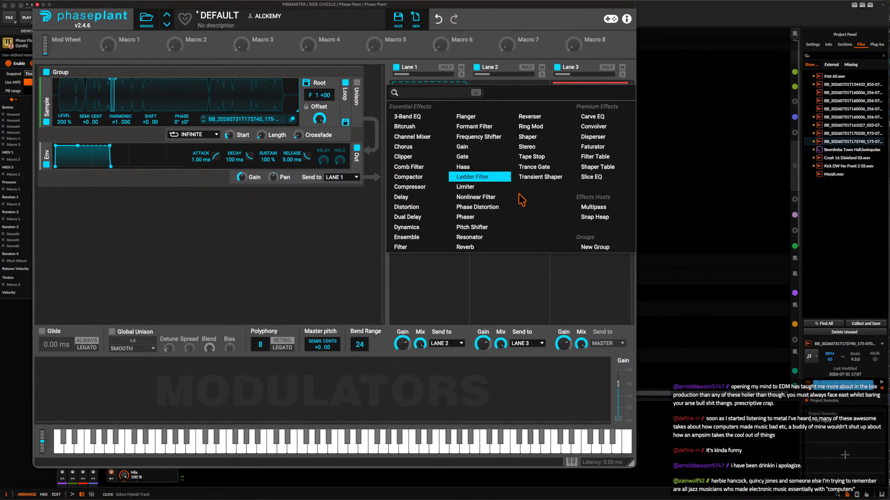
left_click(593, 207)
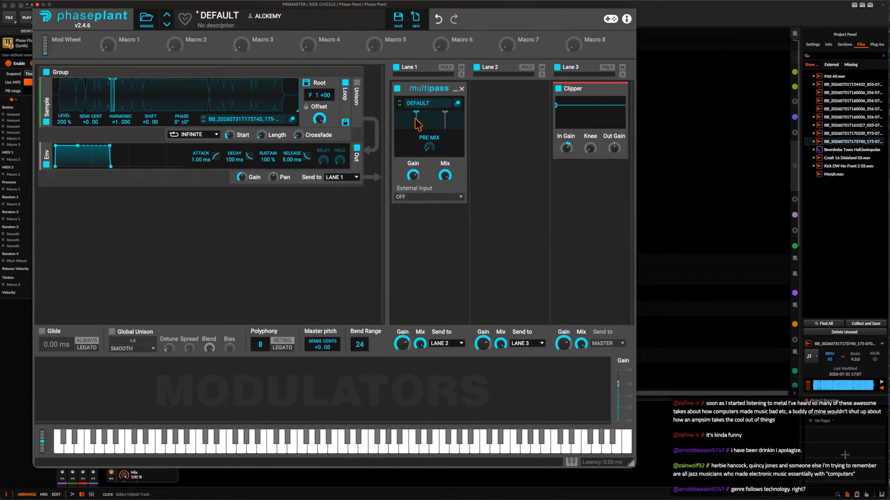
left_click(425, 104)
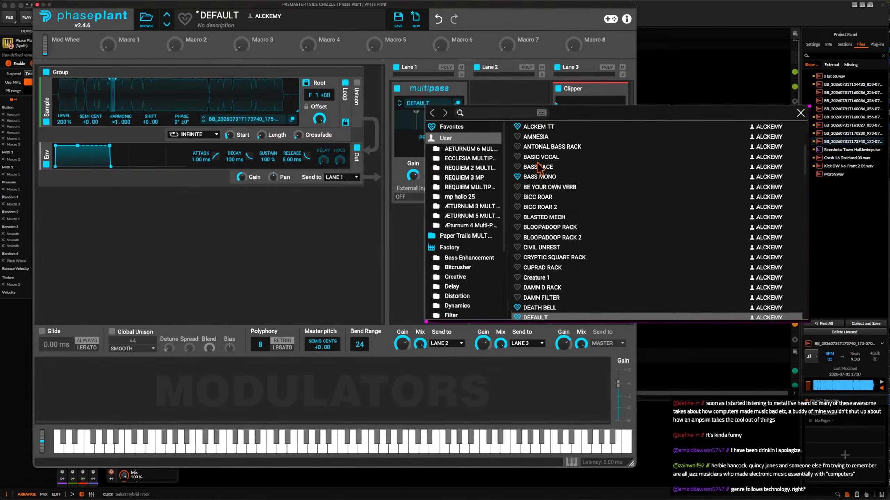
scroll(539, 170, "up", 3)
scroll(497, 182, "down", 5)
scroll(496, 182, "down", 2)
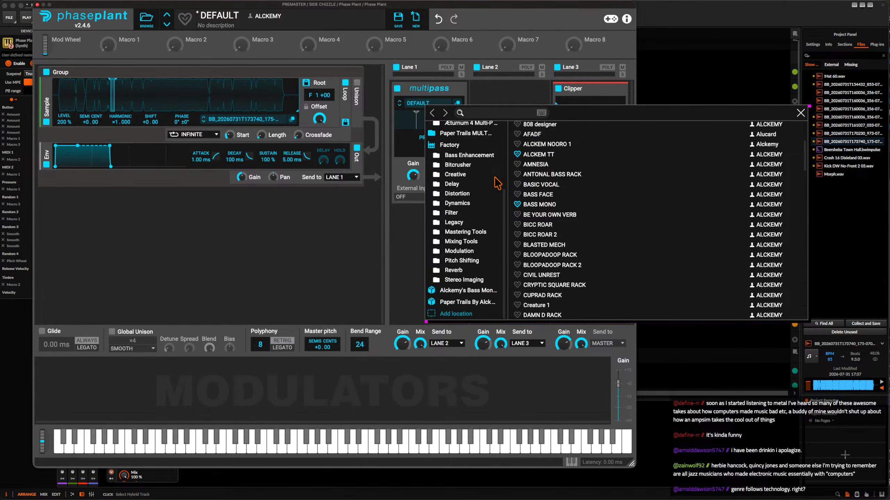
left_click(467, 301)
scroll(559, 226, "down", 6)
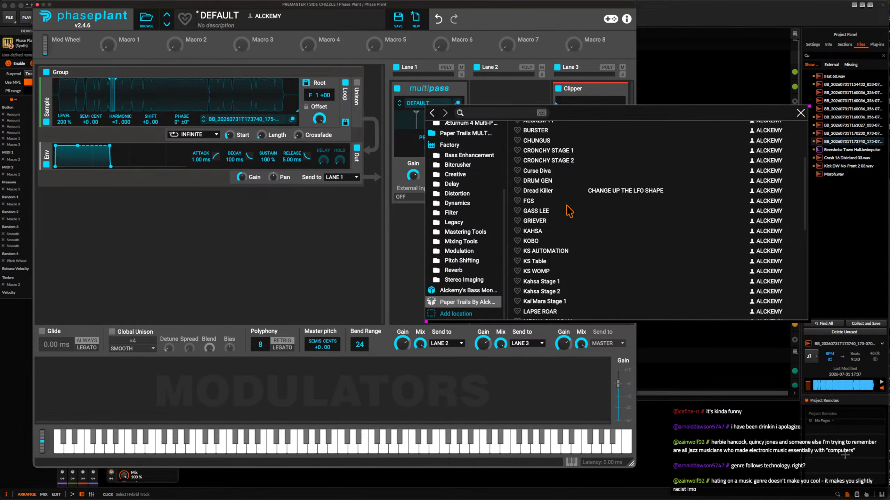
left_click(541, 211)
left_click(432, 105)
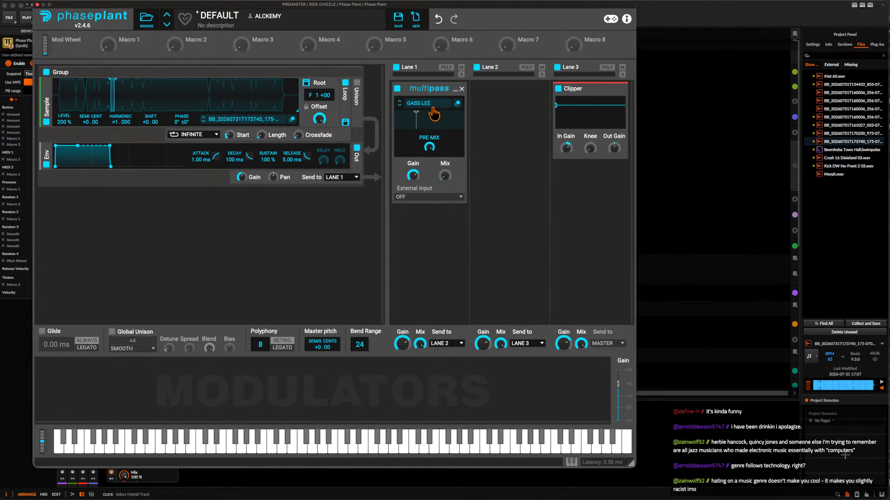
Add a Shaper Table effect to Lane 2 and audition the sound with pitch wheel bends.
left_click(506, 108)
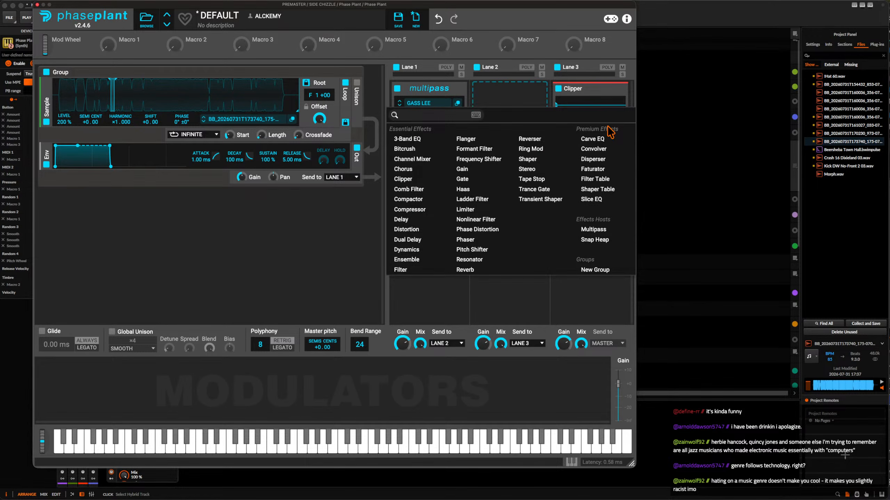
left_click(599, 191)
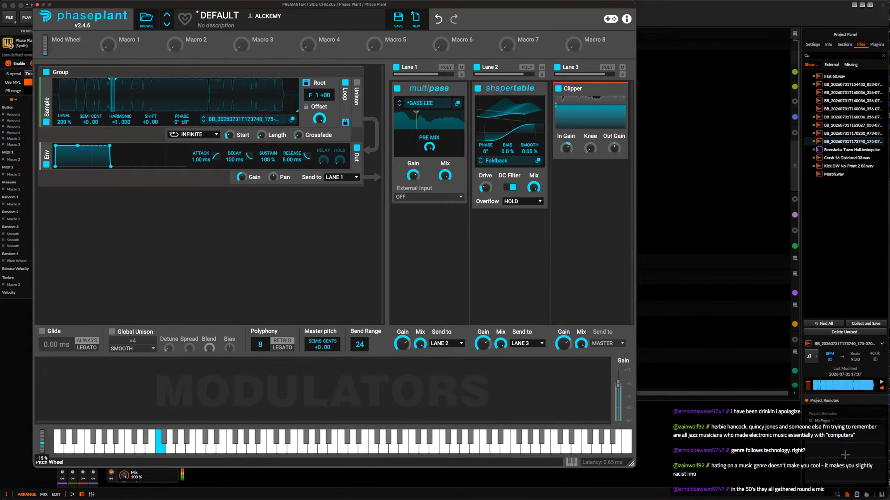
left_click_drag(41, 440, 22, 438)
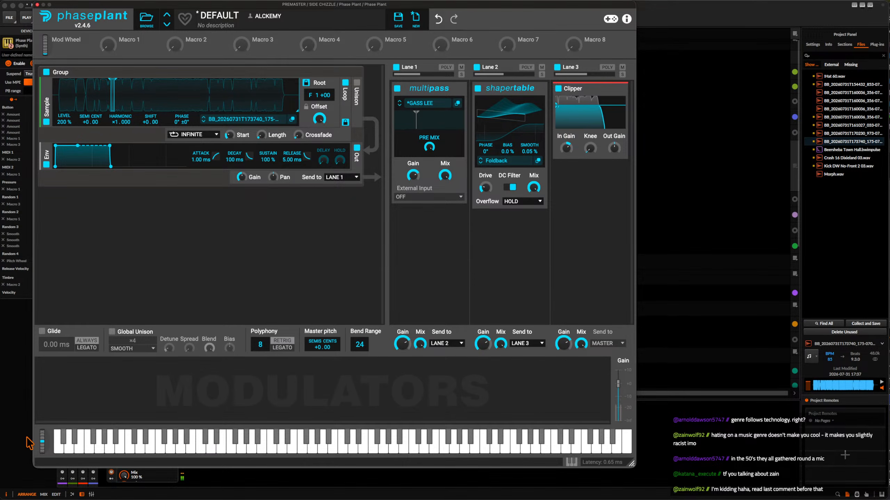
left_click_drag(42, 447, 35, 442)
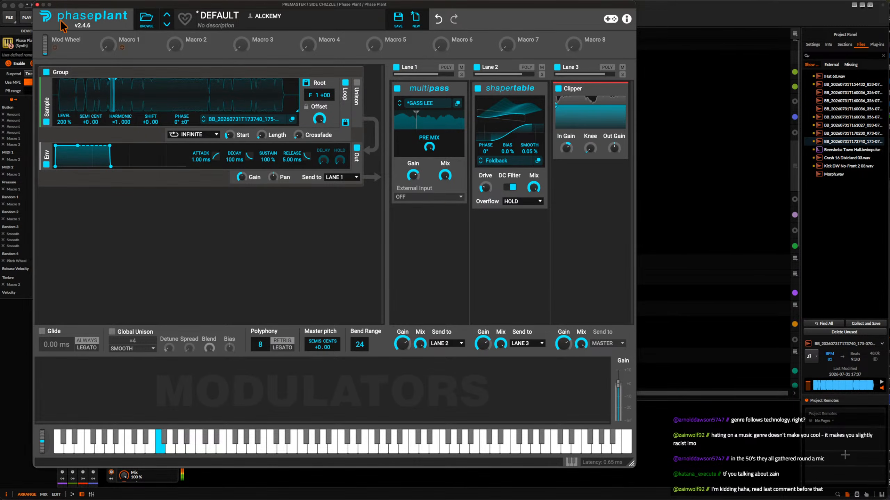
Capture a pitch-bent Phase Plant performance in Rolling Sampler and place it as an audio clip in the track's Scene 8 slot.
left_click(37, 4)
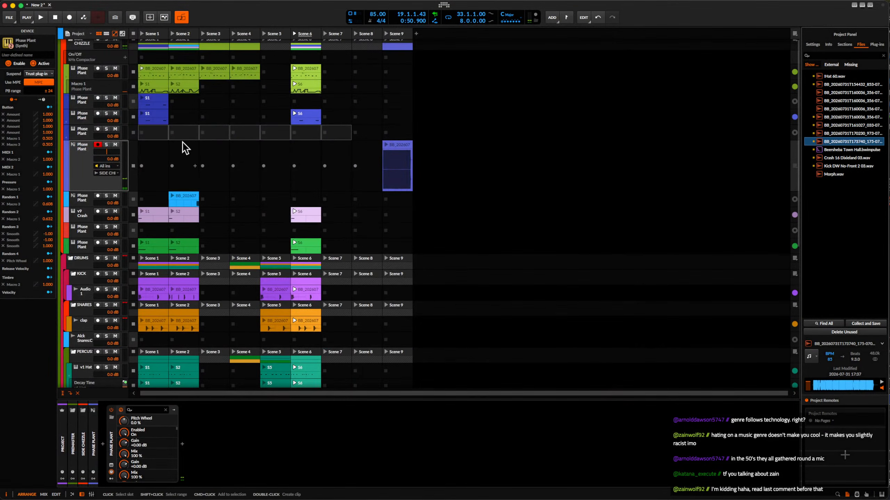
key("alt+super+p")
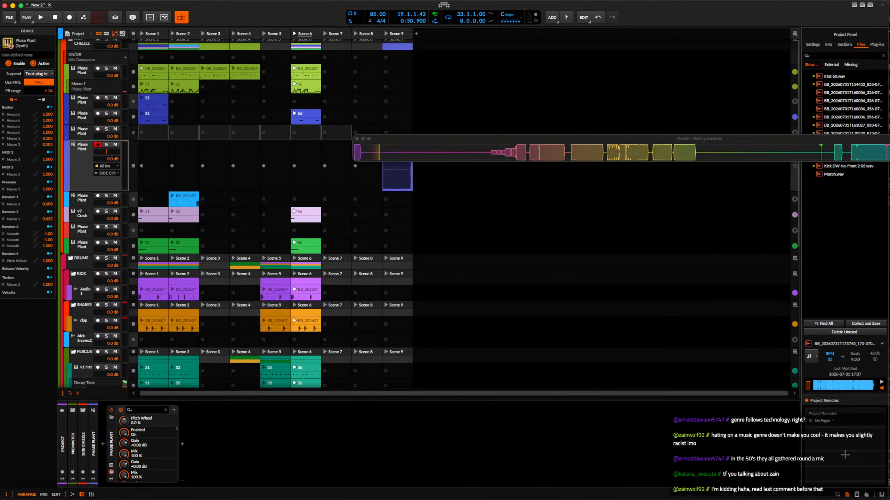
left_click(111, 465)
left_click_drag(43, 443, 19, 438)
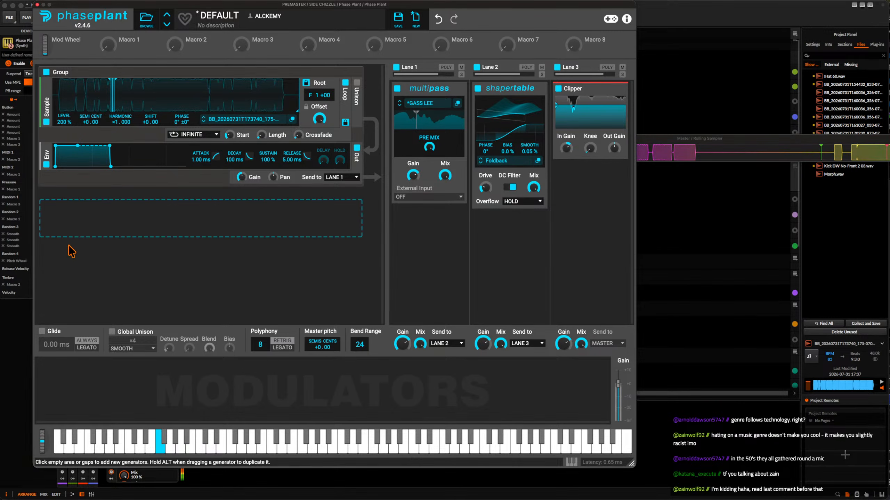
left_click(37, 4)
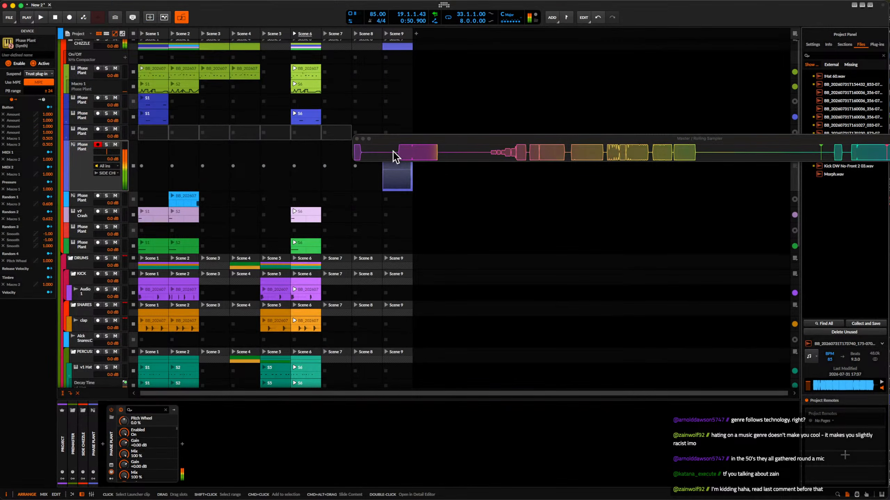
left_click_drag(394, 154, 373, 177)
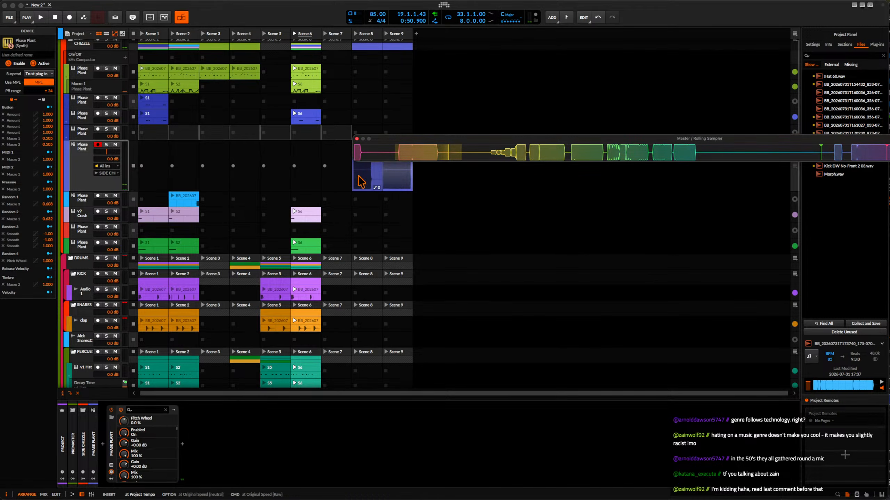
left_click(357, 139)
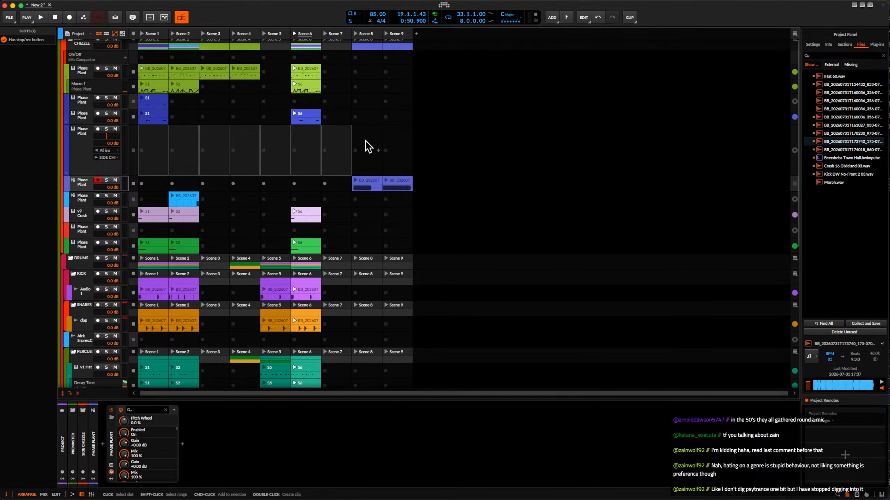
Select the Phase Plant track above the resampled one and its empty Scene 1 slot.
left_click(90, 145)
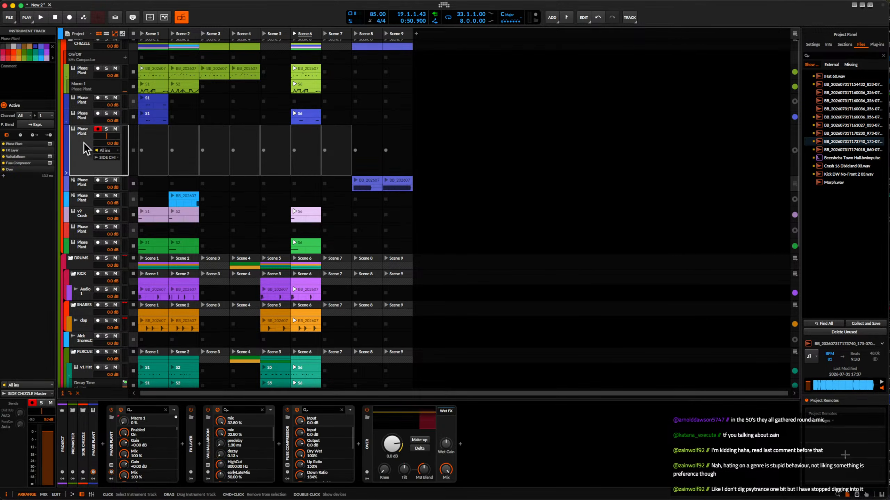
scroll(151, 143, "down", 1)
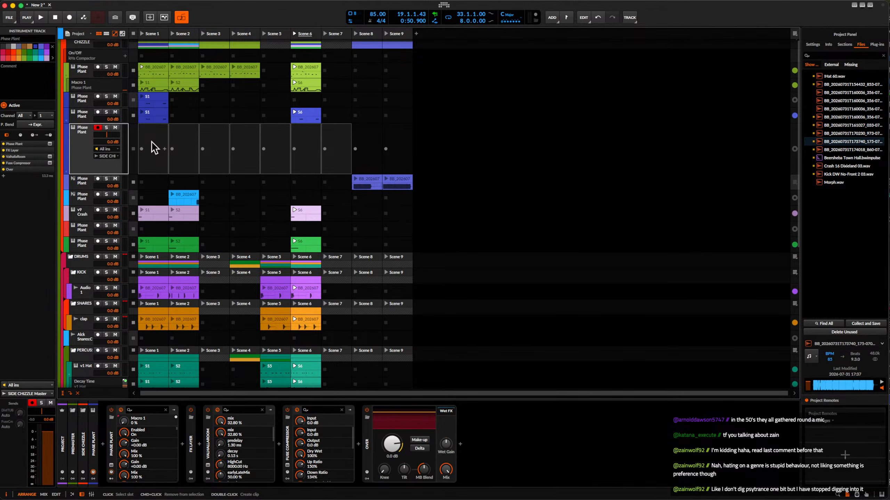
left_click(151, 138)
left_click(154, 145)
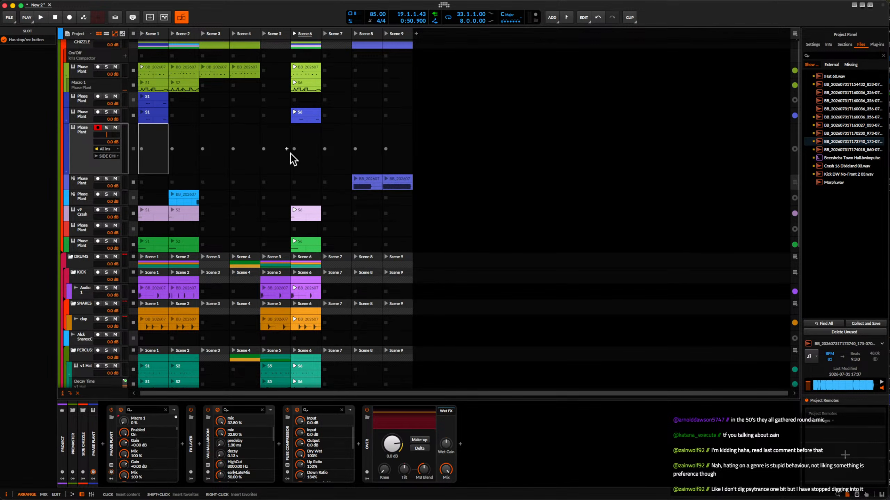
left_click(179, 141)
left_click(158, 140)
left_click(178, 142)
left_click(152, 140)
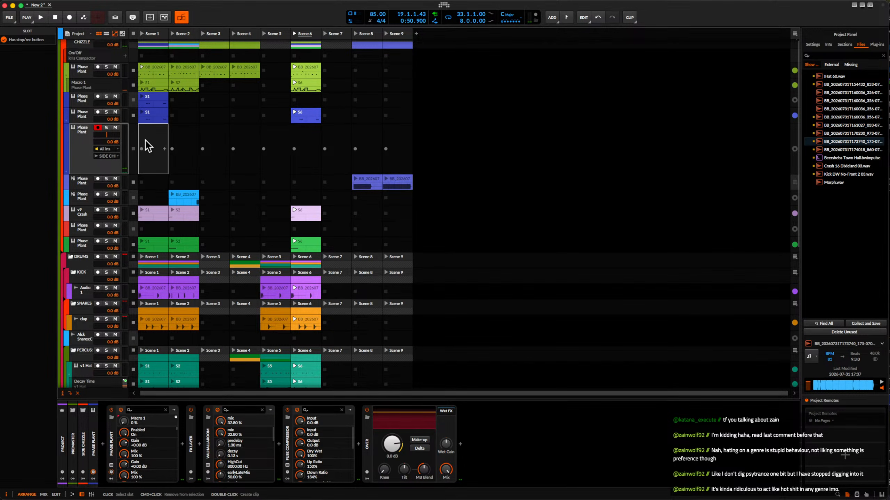
Play Scene 1, move the lower Phase Plant track's S1 clip into its Scene 2 slot, and stop that track's playback.
key("space")
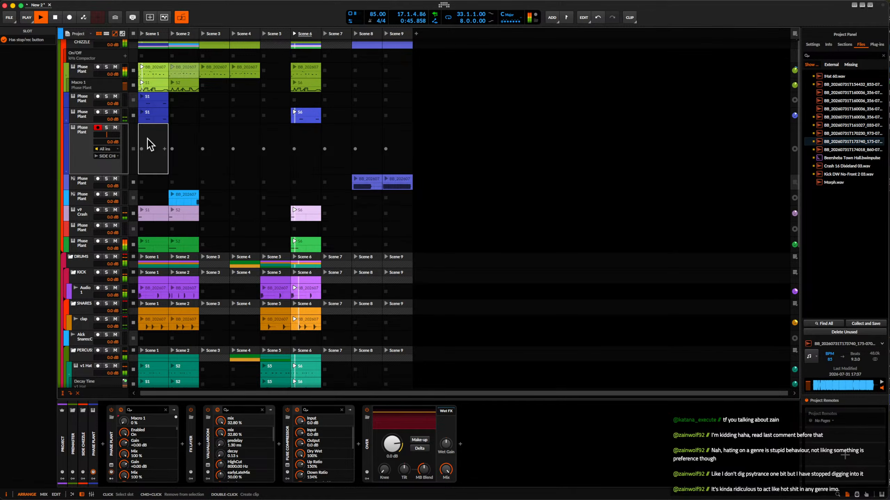
left_click(142, 33)
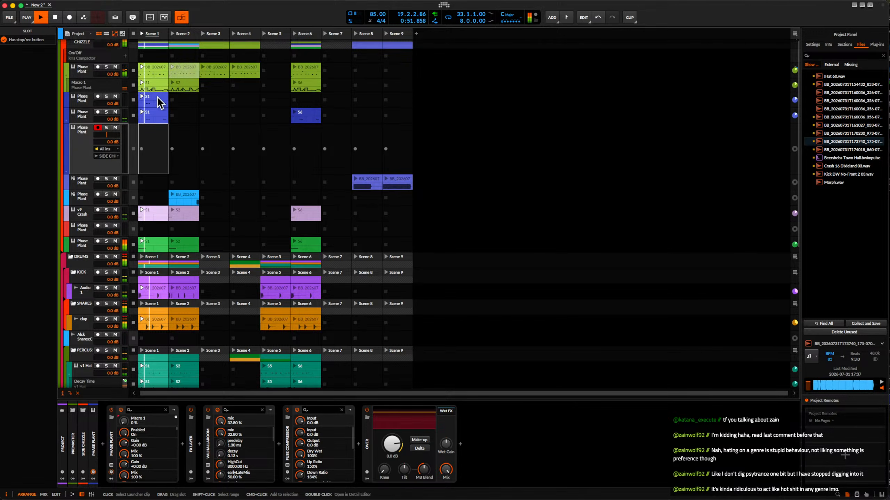
left_click(155, 115)
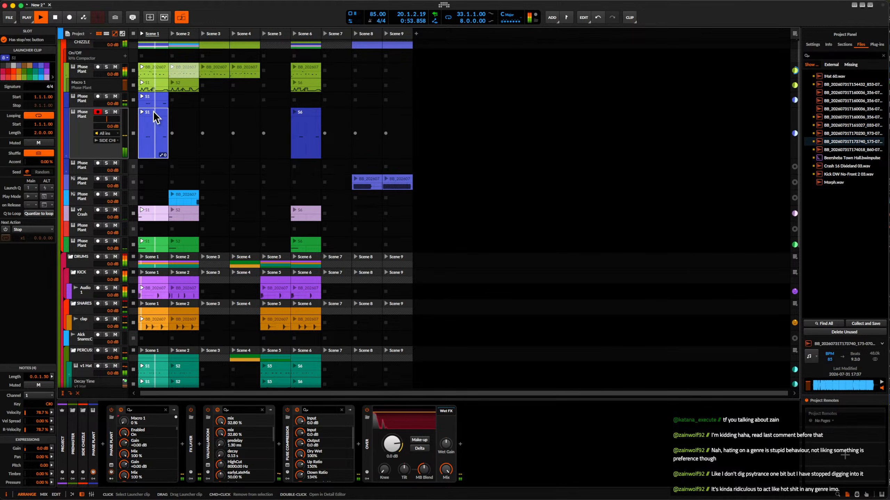
left_click_drag(154, 115, 179, 116)
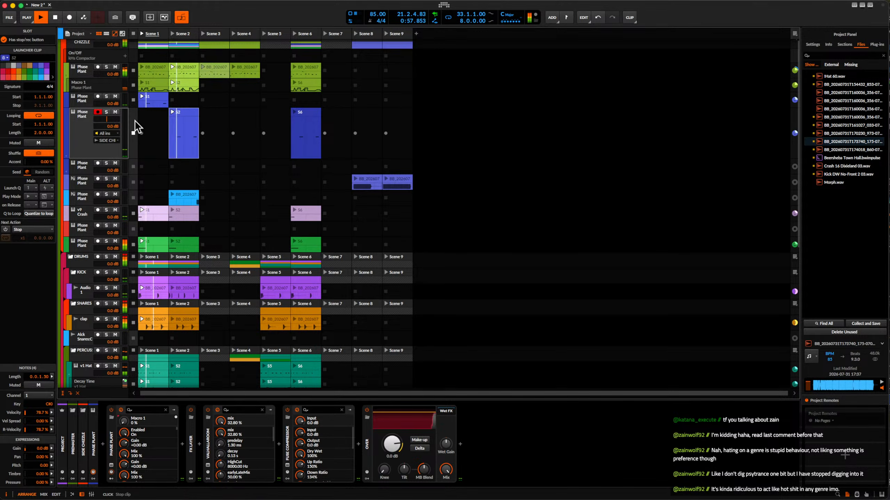
left_click(134, 134)
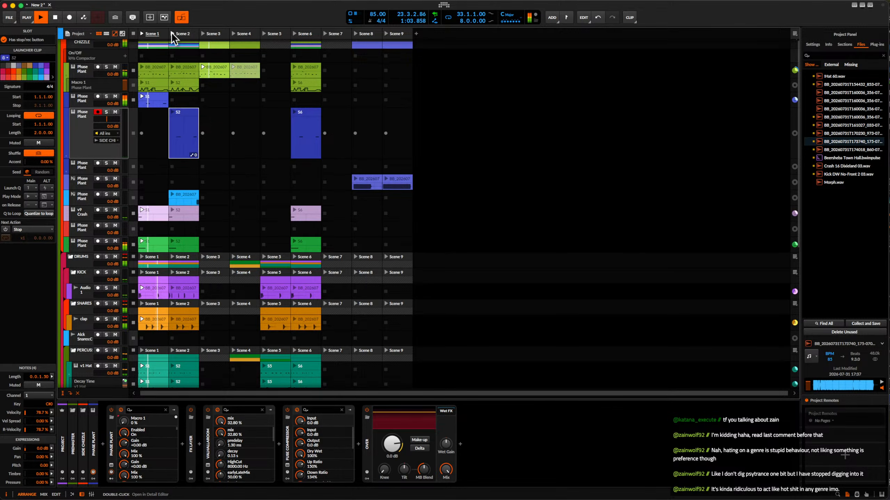
Relaunch Scene 1 to hear the beat without the moved clip, select its Phase Plant track, and stop playback.
left_click(142, 35)
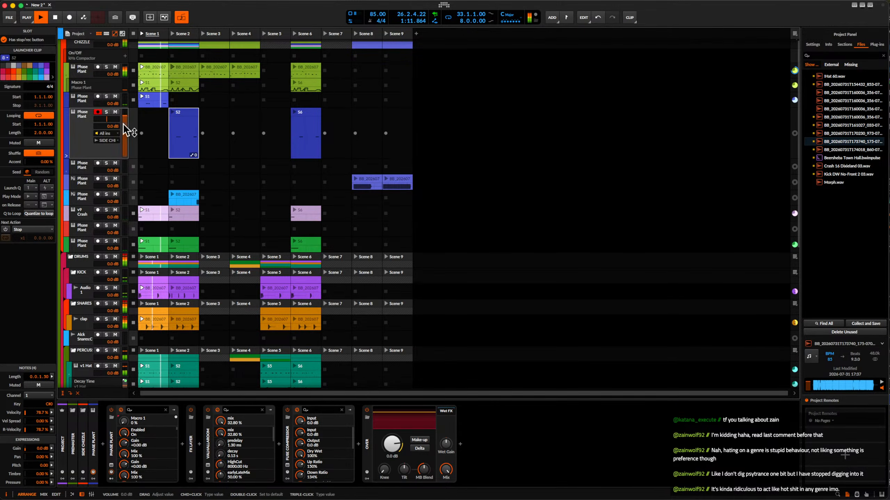
left_click(84, 127)
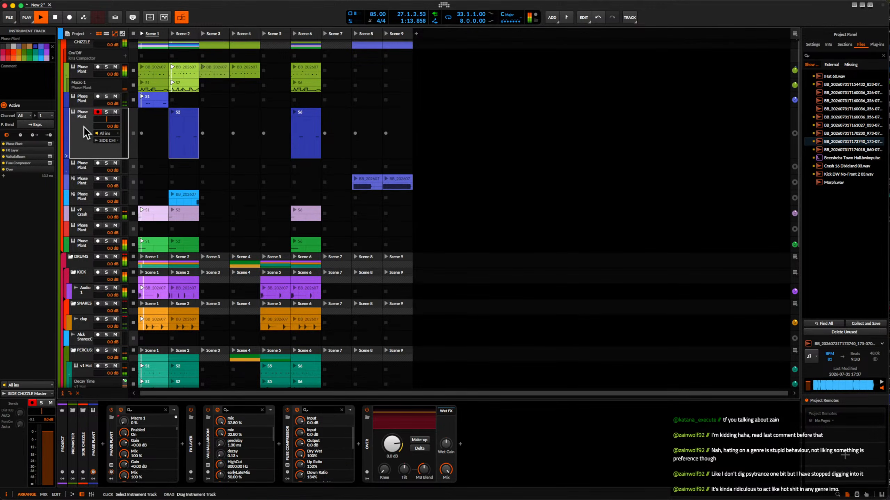
key("space")
Add a new instrument track below the first v1 Hat track in the PERCUSSION group.
scroll(95, 136, "down", 5)
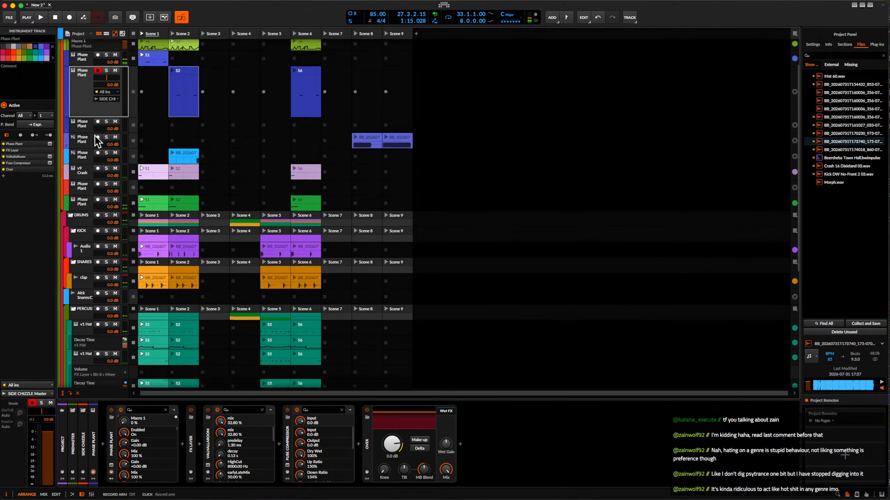
left_click(85, 207)
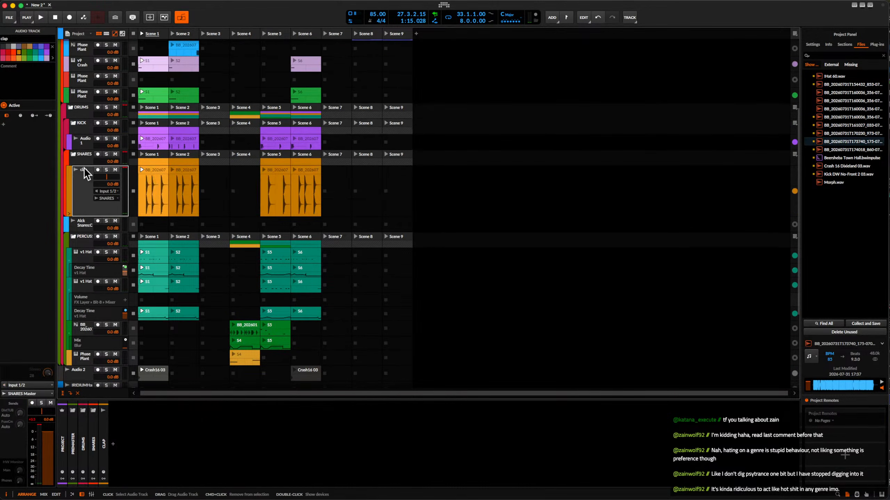
left_click(74, 156)
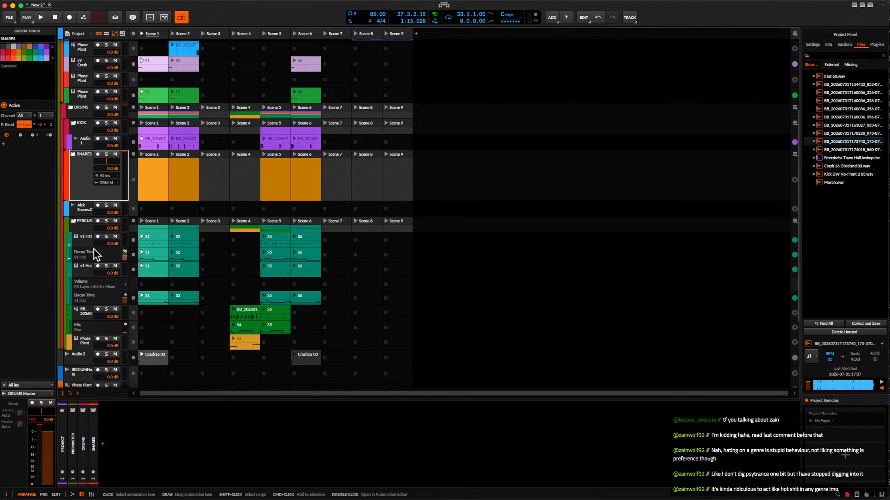
left_click(82, 239)
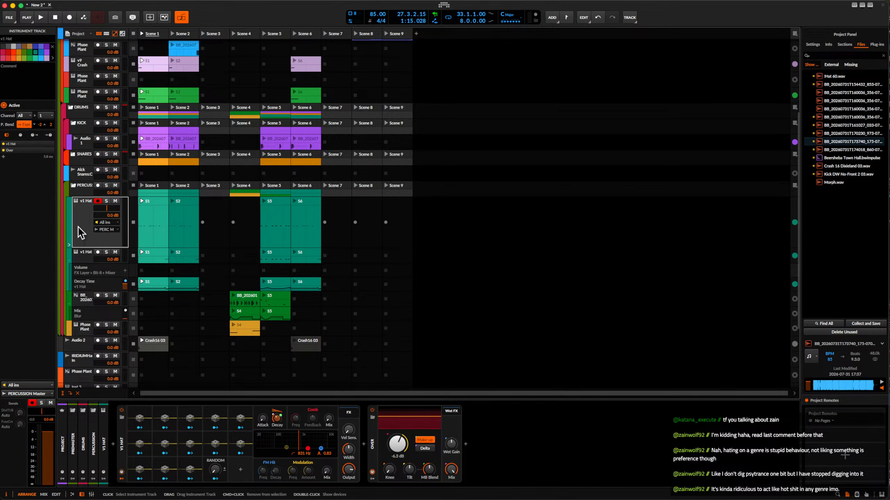
key("ctrl+t")
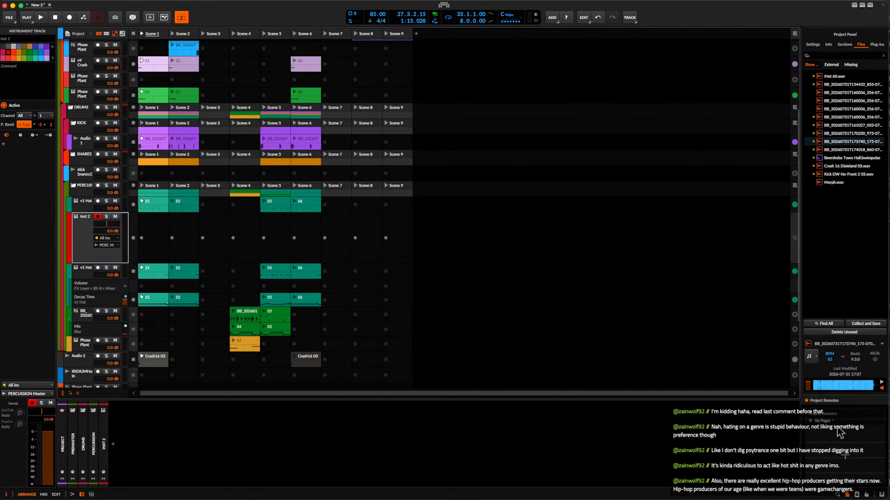
Bring up the crash results in the sample browser and audition several Crash A Custom samples.
left_click(837, 494)
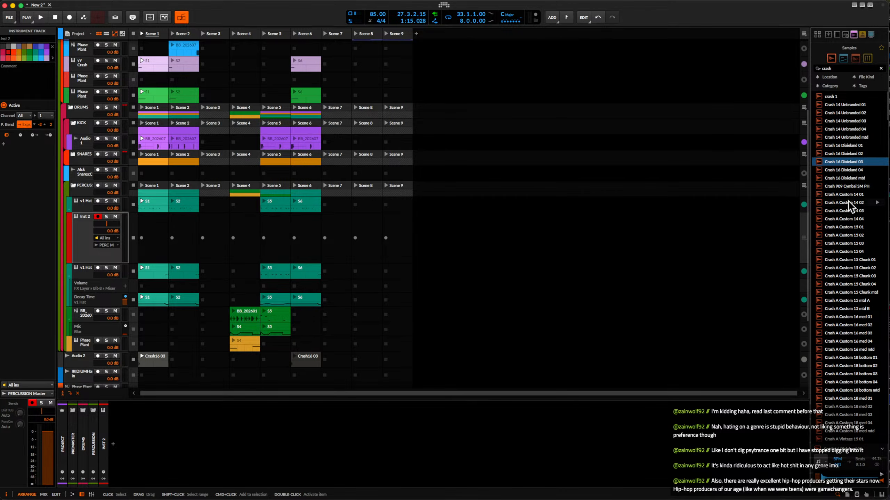
left_click(851, 235)
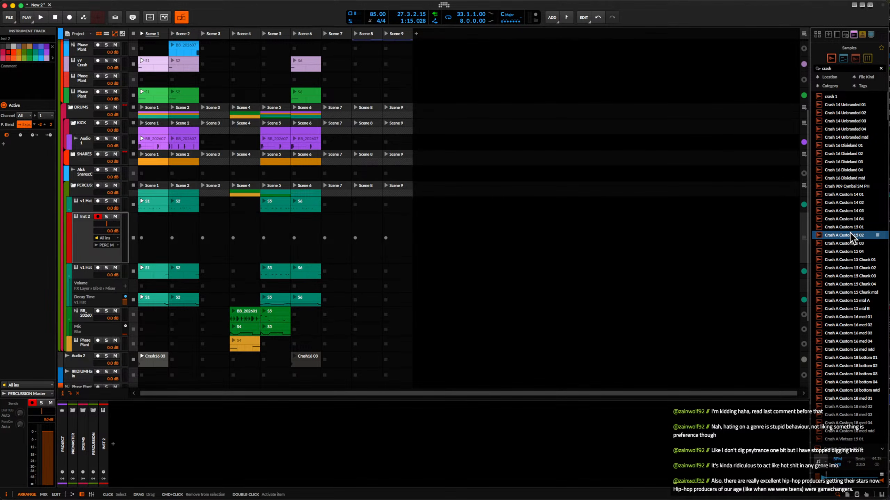
left_click(840, 302)
left_click(846, 309)
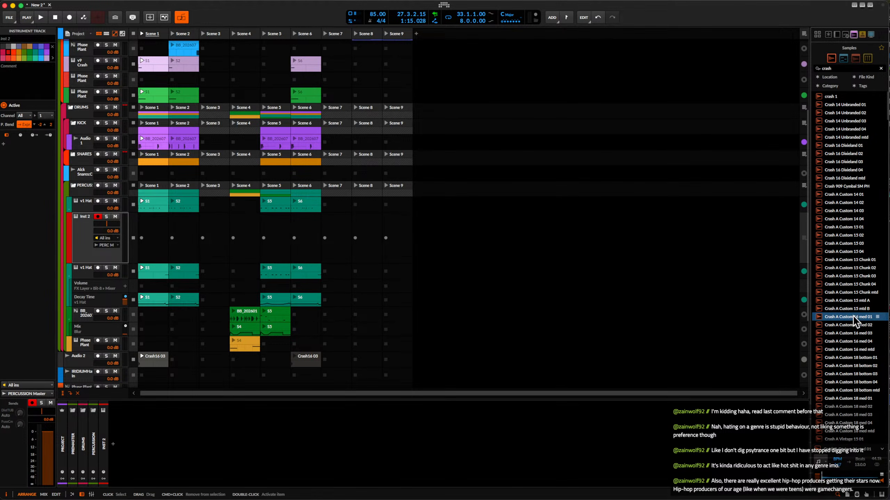
scroll(851, 315, "down", 10)
scroll(853, 316, "down", 2)
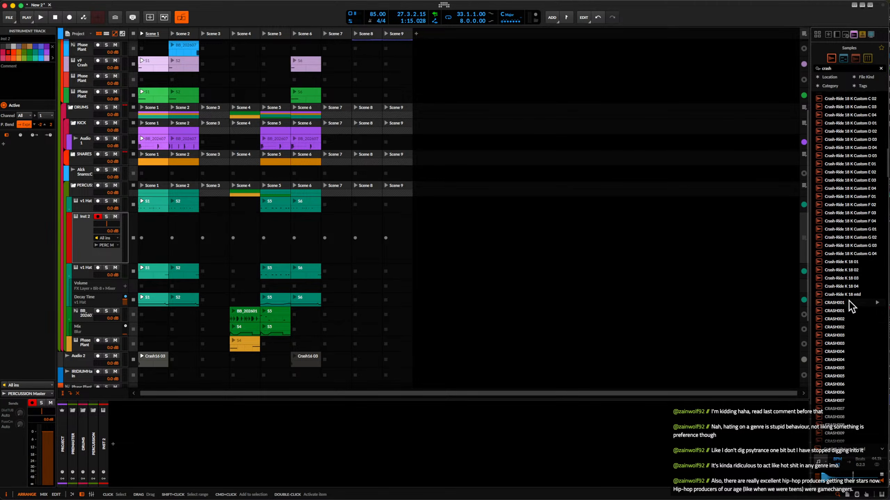
Audition further crash candidates among the Crash-Ride, numbered CRASH and Algo Crash samples.
left_click(843, 232)
scroll(844, 231, "down", 10)
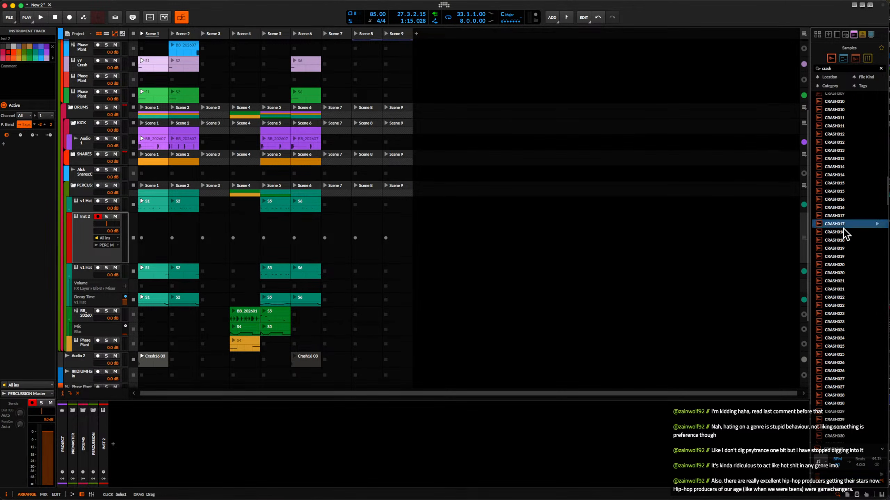
scroll(844, 231, "down", 10)
left_click(843, 231)
scroll(844, 231, "down", 8)
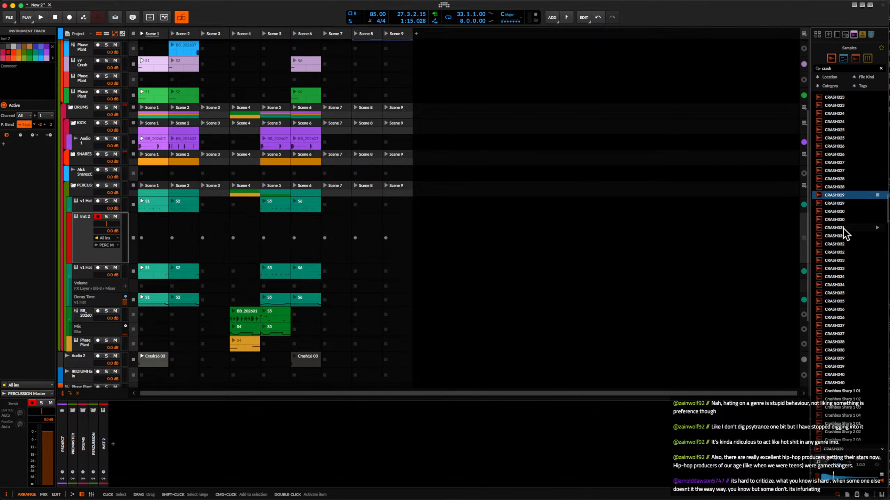
left_click(844, 226)
scroll(841, 261, "down", 8)
left_click(840, 257)
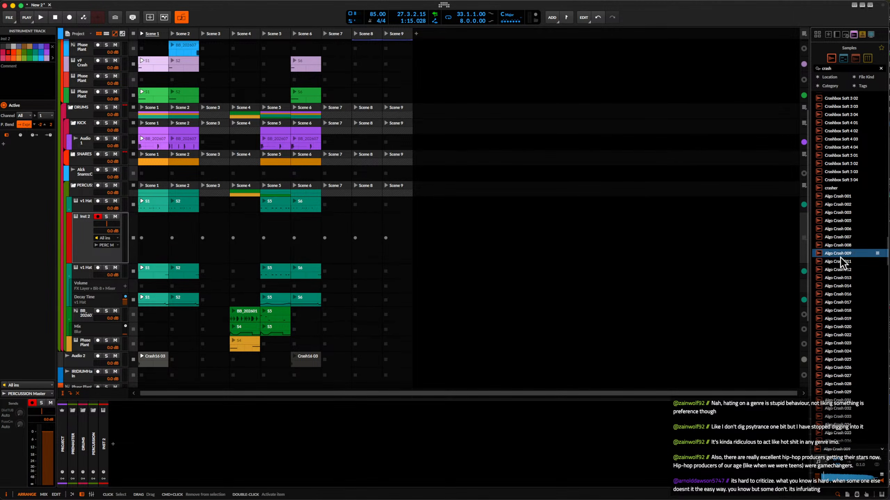
Choose the PL Crash01 sample and place it in the Scene 1 slot of a new audio track below Inst 2.
scroll(840, 257, "down", 8)
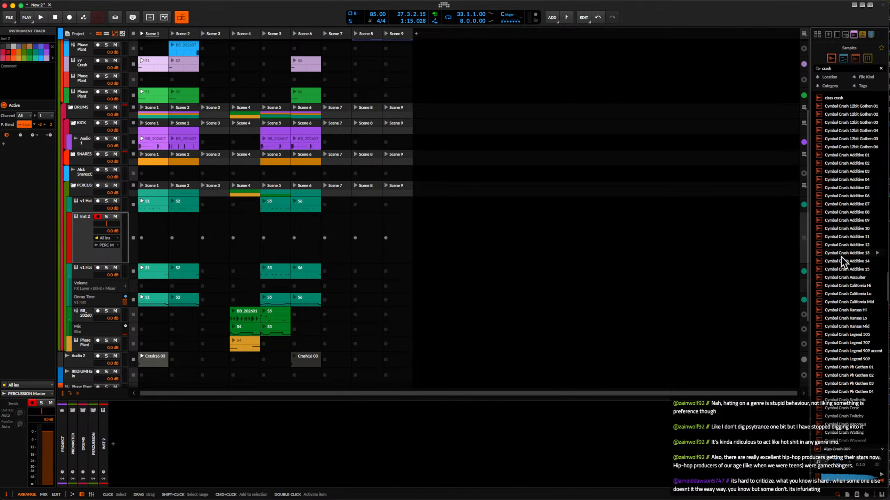
scroll(843, 262, "down", 9)
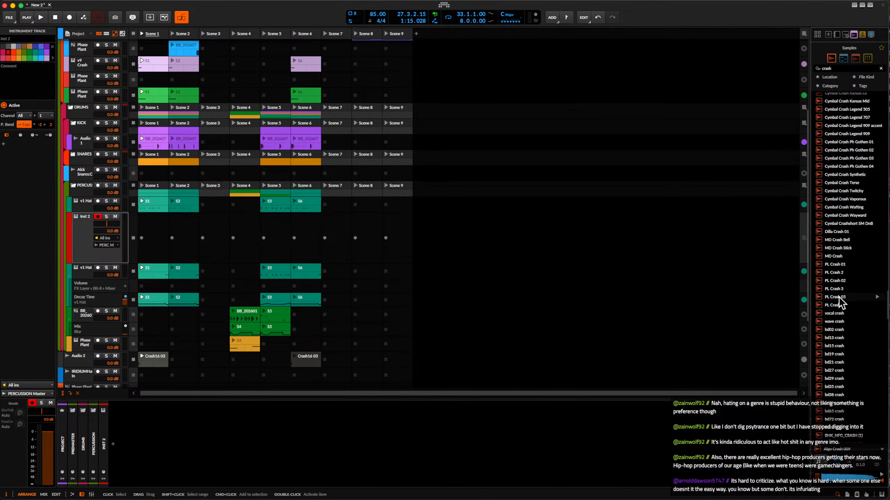
left_click(842, 305)
scroll(842, 306, "down", 2)
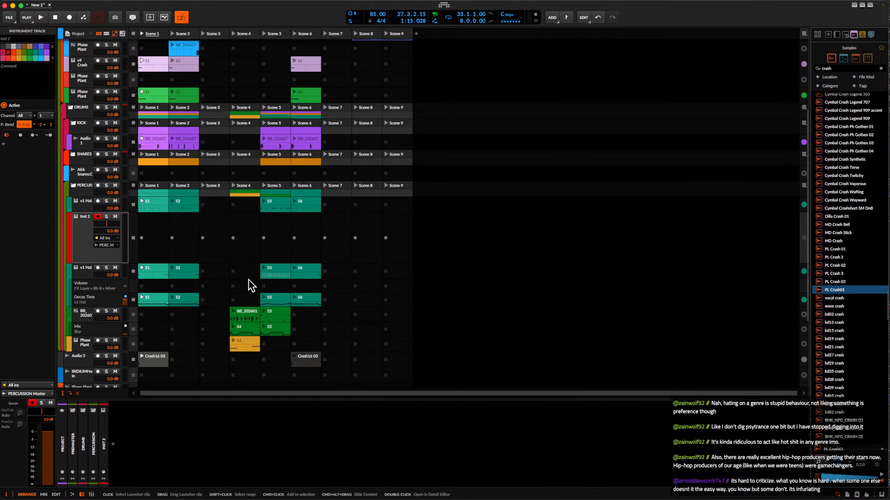
left_click(76, 232)
key("super+t")
left_click_drag(834, 290, 144, 253)
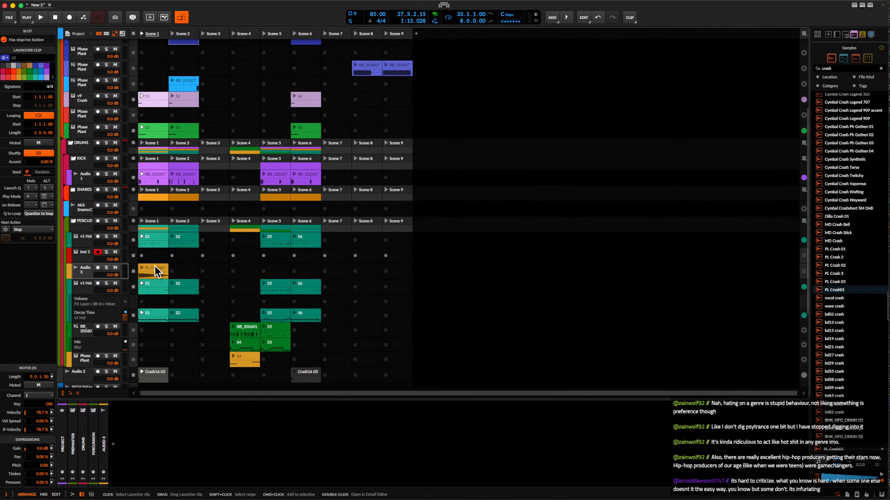
Open the PL Crash01 clip, shorten its audio event to 0.0.3.00, and add a long fade-in and fade-out.
double_click(153, 268)
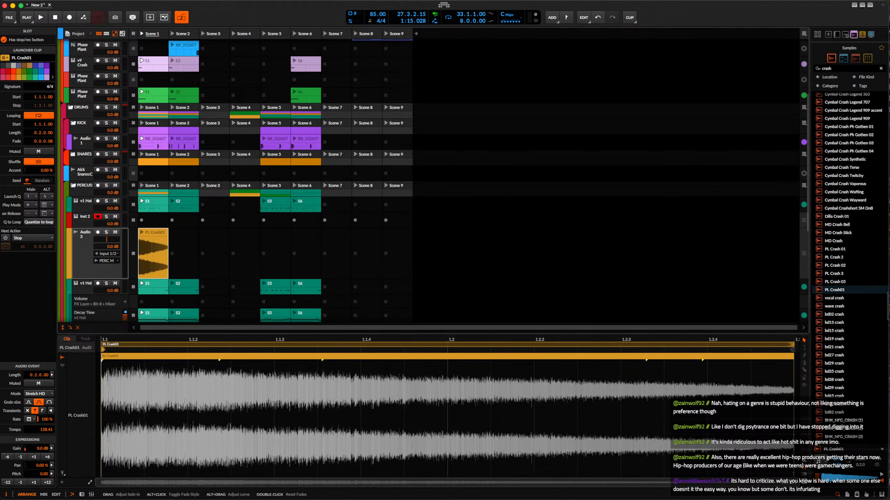
left_click_drag(103, 361, 250, 361)
scroll(248, 363, "down", 5)
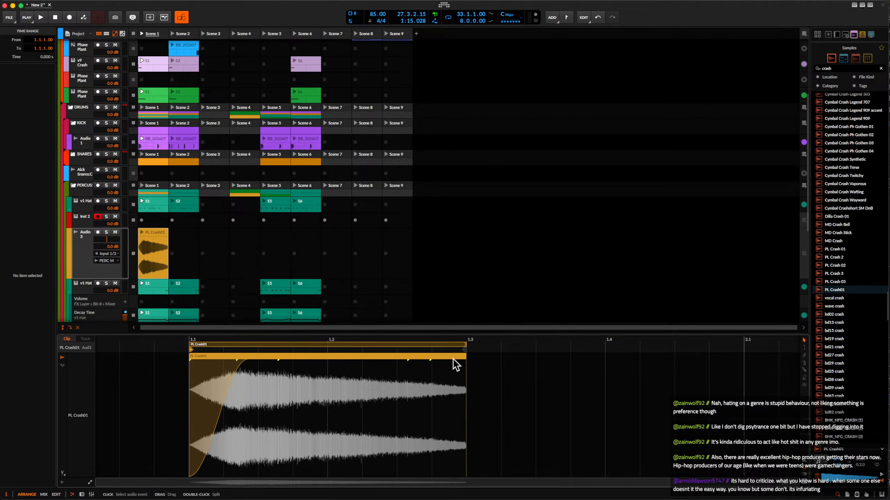
left_click_drag(464, 361, 234, 365)
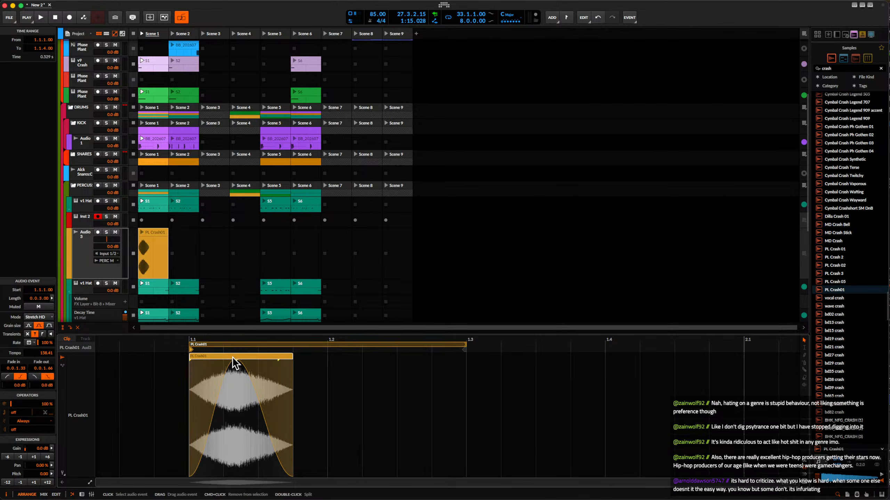
Lower the PL Crash01 audio event's gain to -7.0 dB.
left_click(20, 457)
left_click(20, 458)
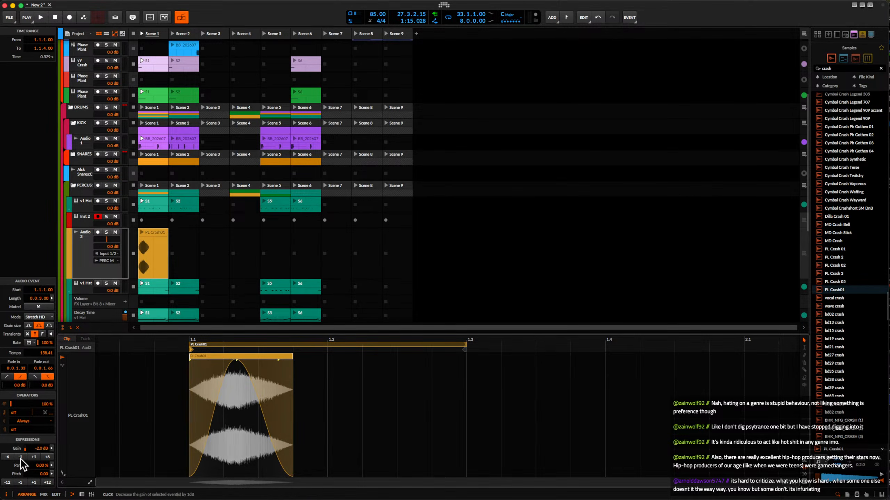
left_click(20, 458)
left_click(20, 457)
left_click(21, 458)
left_click(21, 458)
left_click(20, 458)
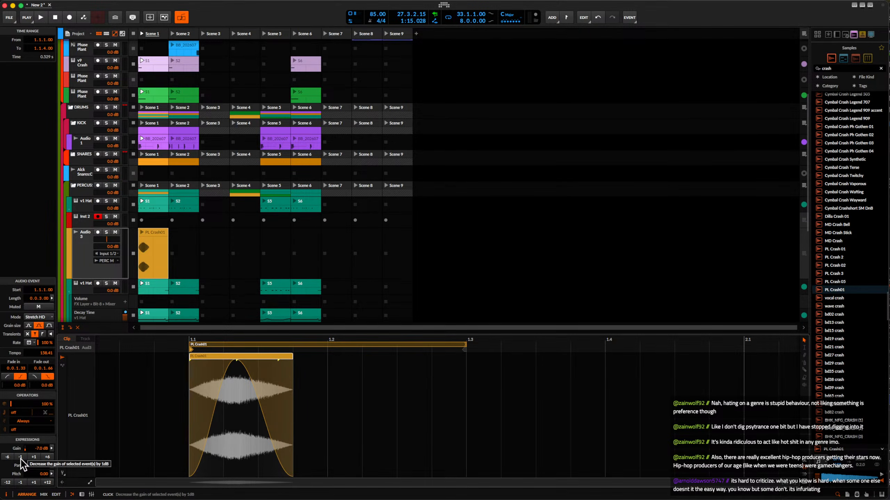
Extend the PL Crash01 clip's loop length to 2.0.0.00.
scroll(254, 364, "down", 3)
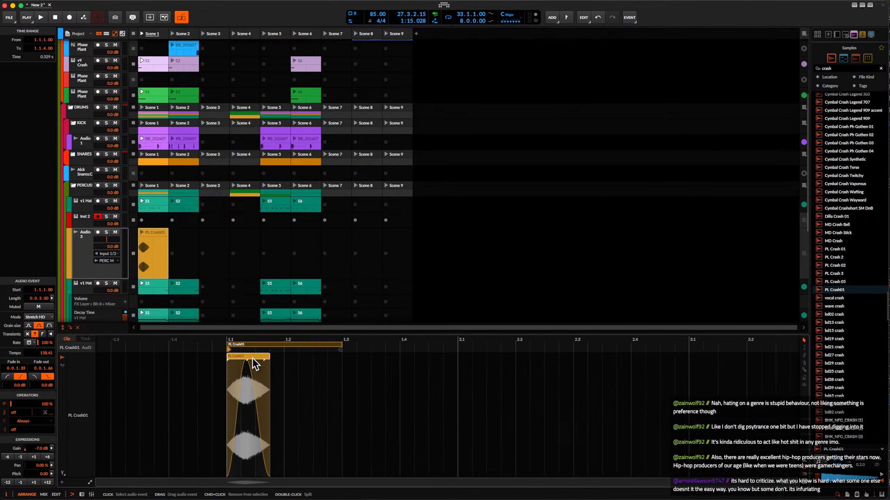
scroll(254, 365, "down", 2)
left_click(317, 345)
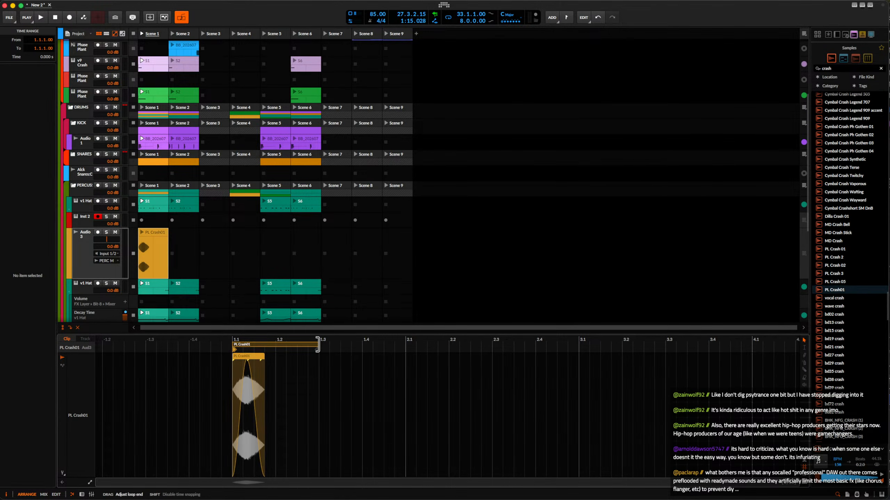
left_click_drag(317, 345, 579, 345)
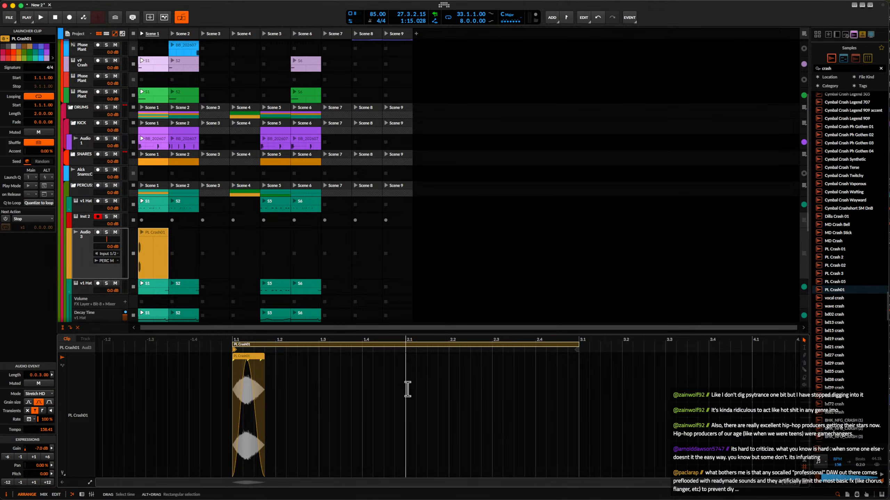
Launch Scene 1 to hear the faded PL Crash01 clip together with the beat.
left_click(257, 364)
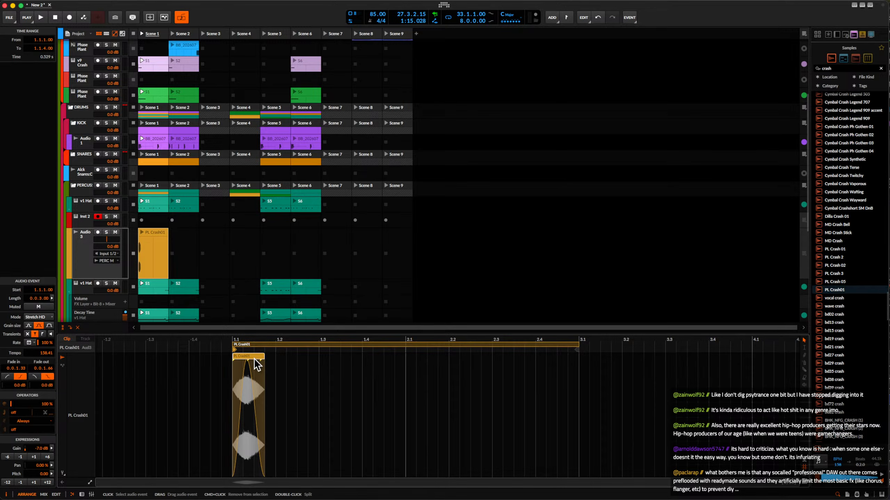
scroll(257, 364, "up", 2)
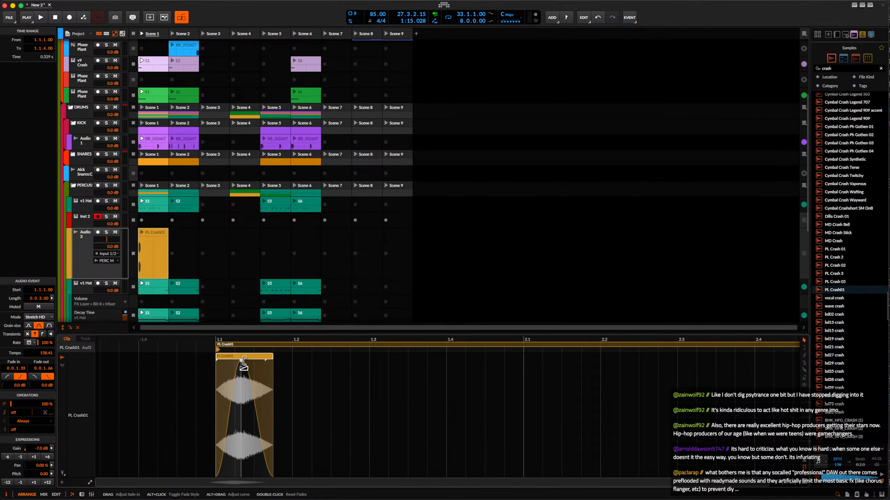
left_click(147, 232)
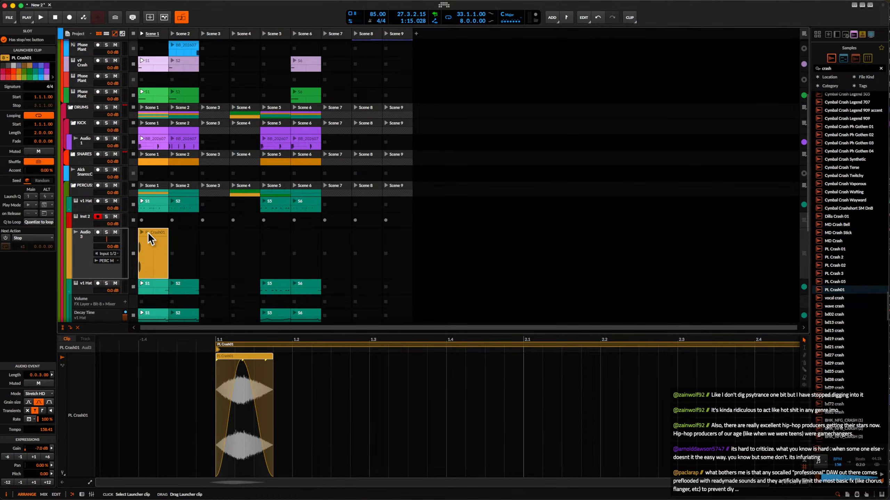
left_click(142, 33)
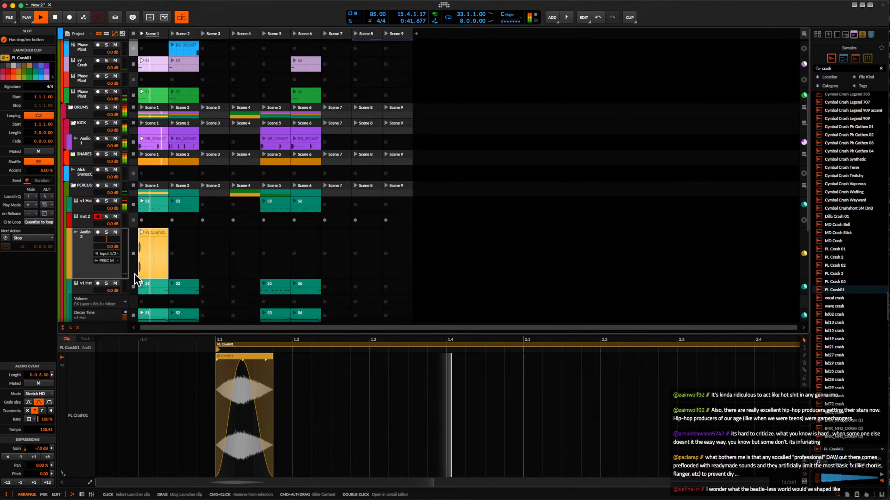
Try a copy of the PL Crash01 audio event at 1.4.3.00 against the playing beat.
left_click(77, 244)
key("space")
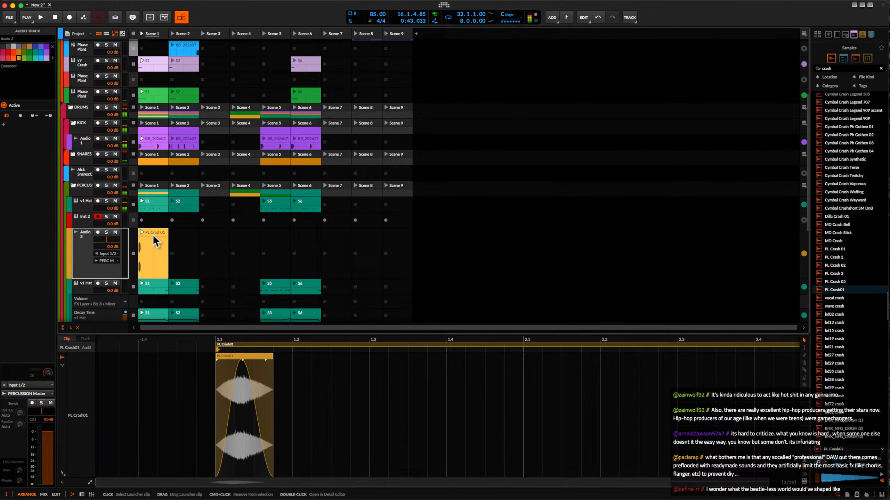
left_click(238, 362)
left_click_drag(238, 360, 486, 358)
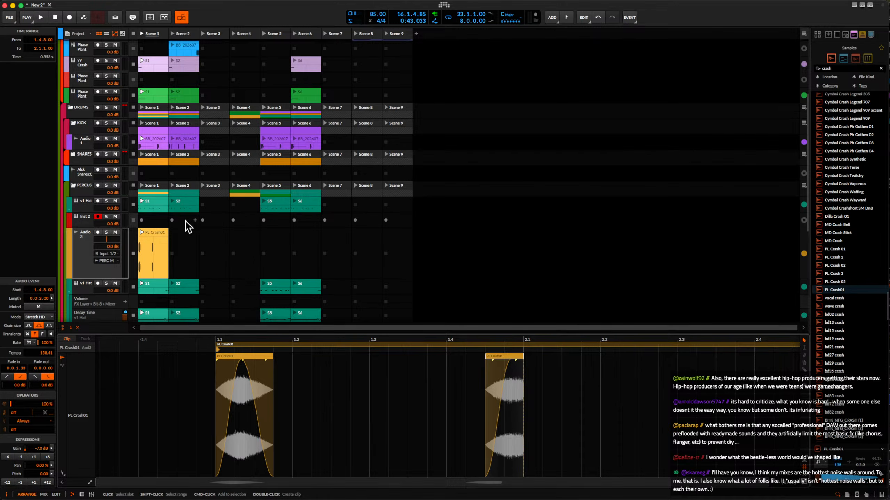
key("space")
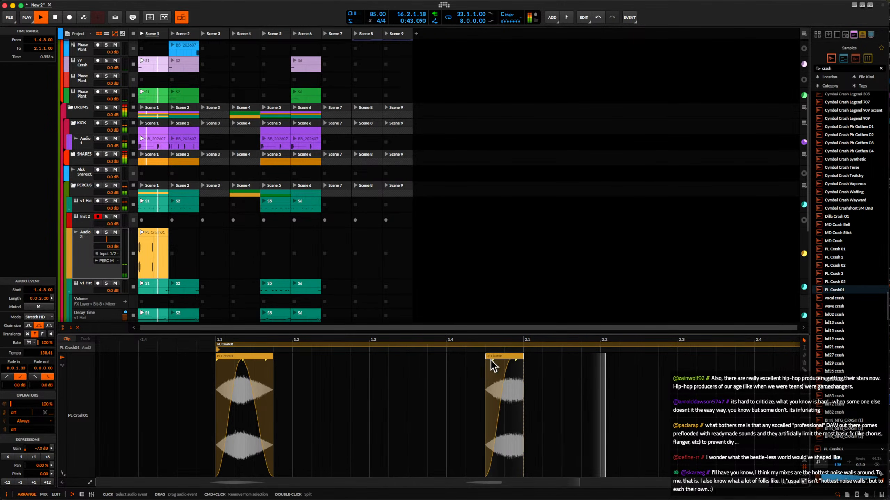
key("space")
key("Delete")
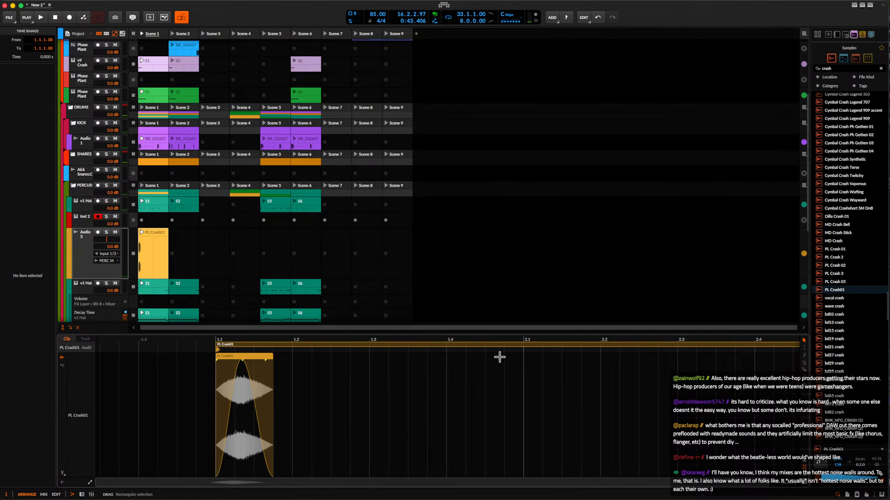
Add a new audio track below Audio 3 and browse the crash samples for another sound.
left_click(78, 239)
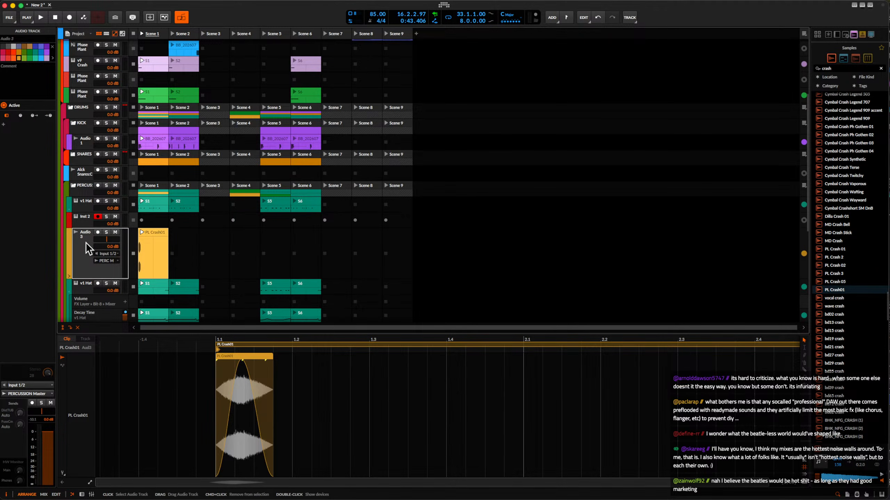
key("super+shift+t")
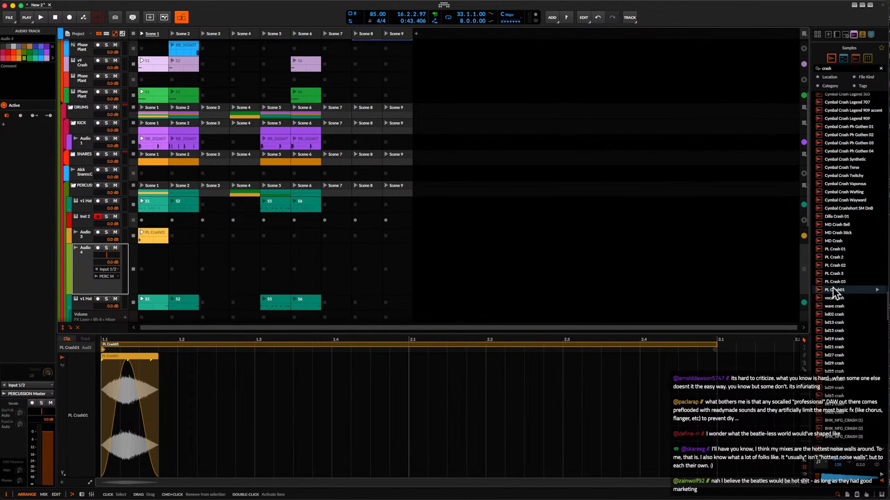
scroll(840, 288, "down", 2)
scroll(841, 288, "down", 15)
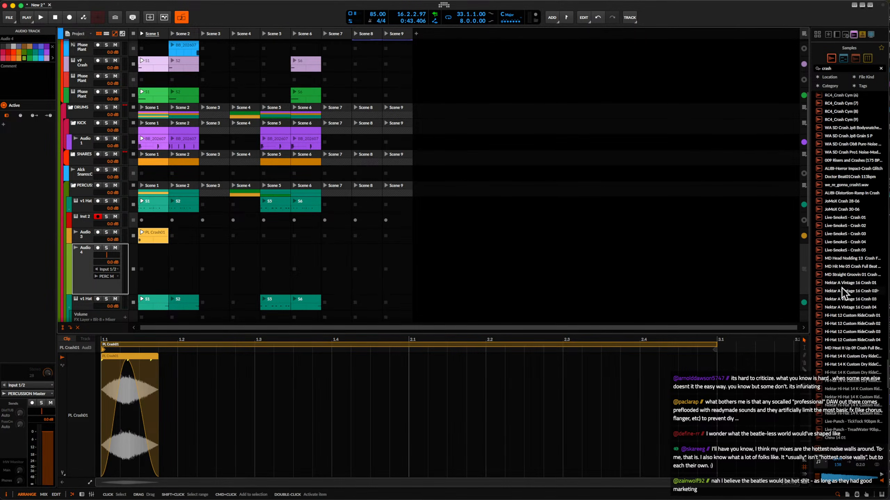
scroll(840, 288, "up", 1)
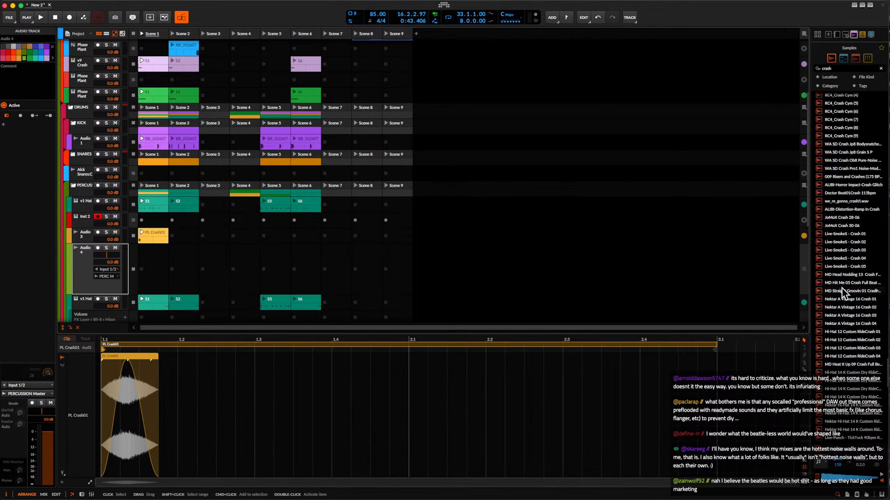
scroll(841, 288, "up", 20)
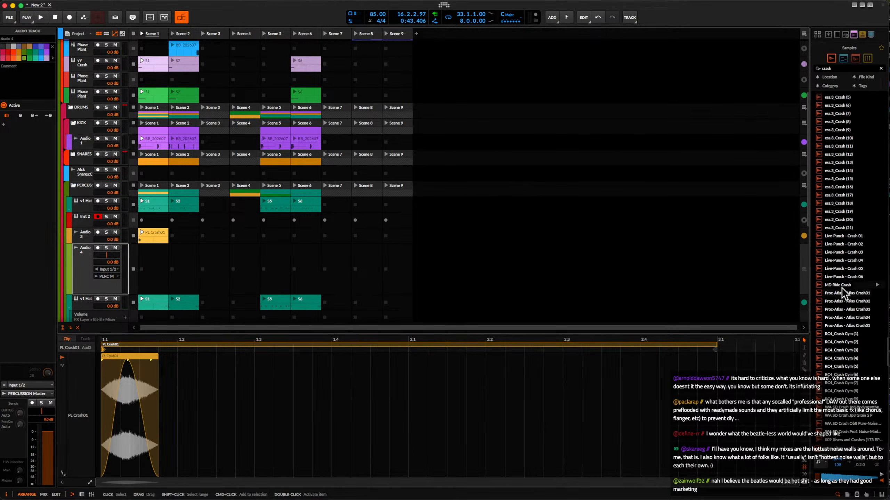
scroll(841, 288, "up", 1)
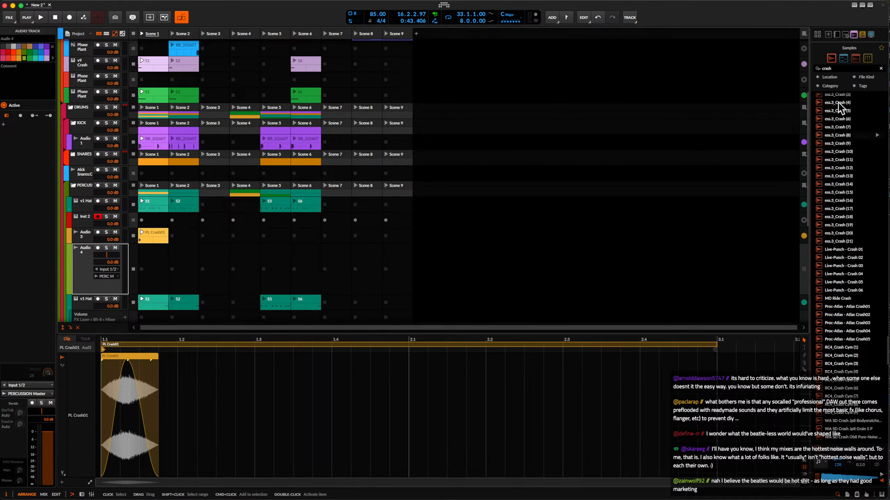
Search the samples for "alck hat" and audition several hats through to Alck hats197.
left_click(846, 70)
type("alck hat")
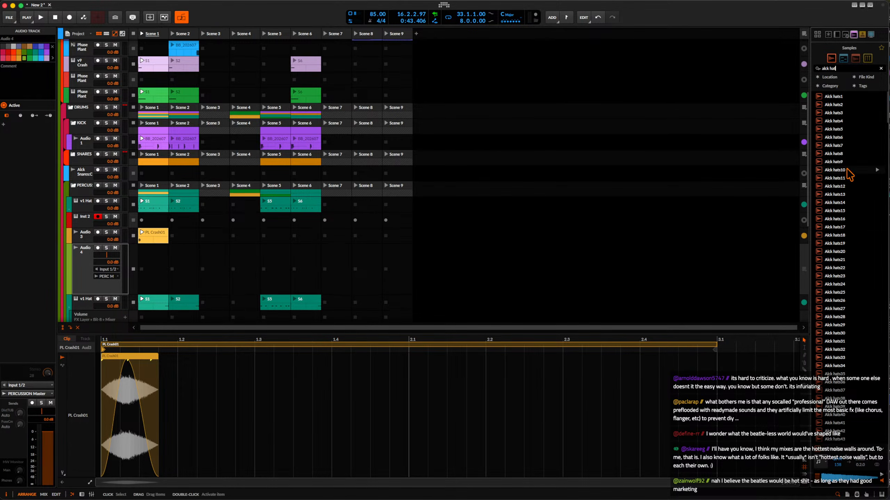
scroll(850, 205, "down", 15)
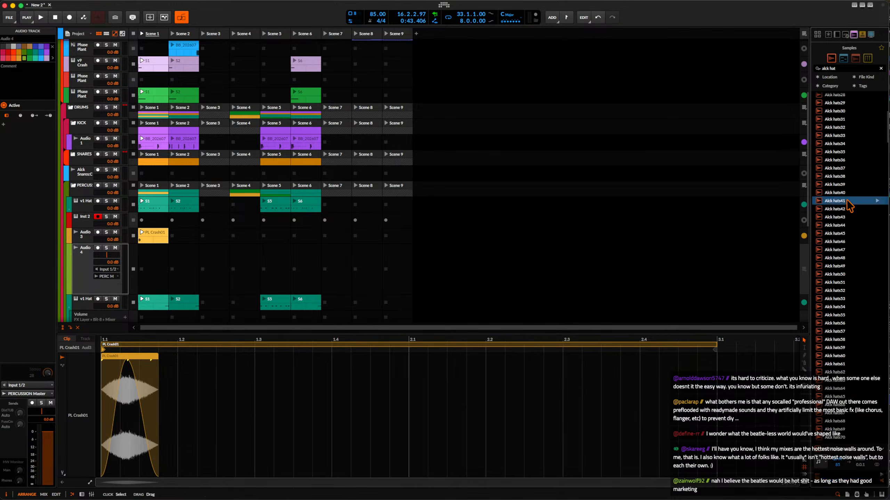
left_click(849, 202)
scroll(847, 200, "down", 6)
left_click(847, 201)
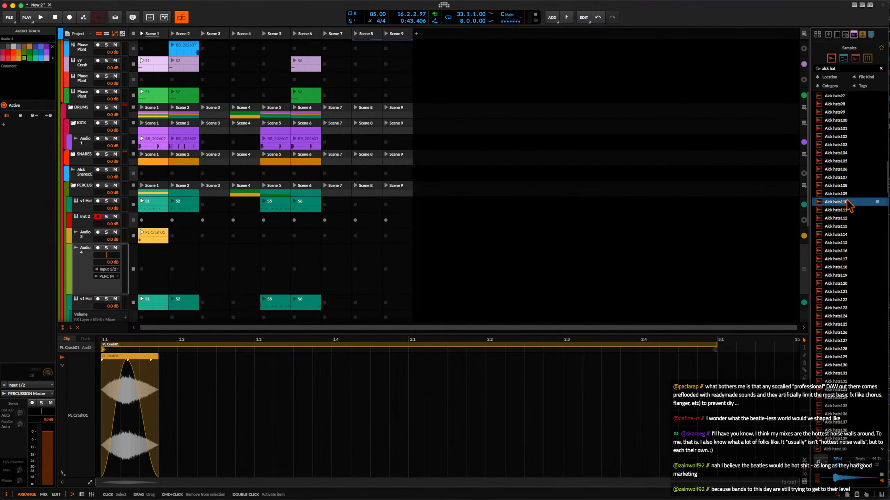
scroll(847, 201, "down", 7)
left_click(847, 201)
scroll(847, 201, "down", 7)
left_click(847, 202)
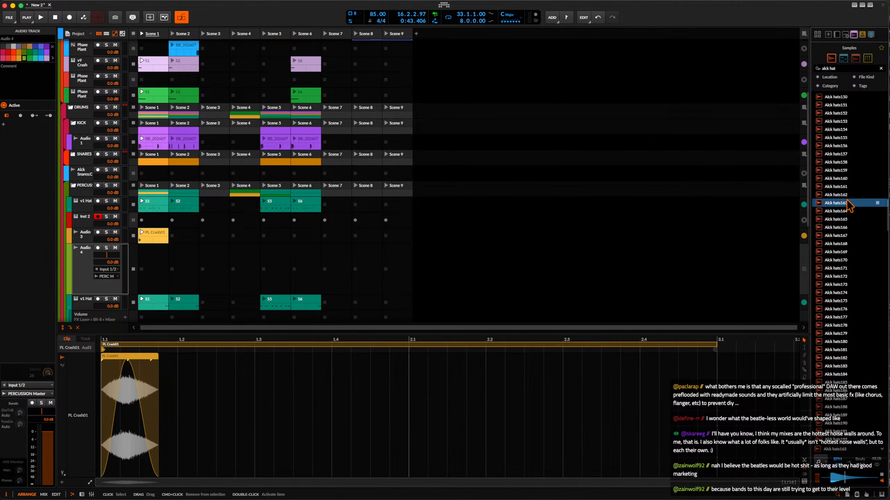
scroll(848, 202, "down", 6)
left_click(847, 203)
scroll(847, 200, "down", 1)
left_click(847, 201)
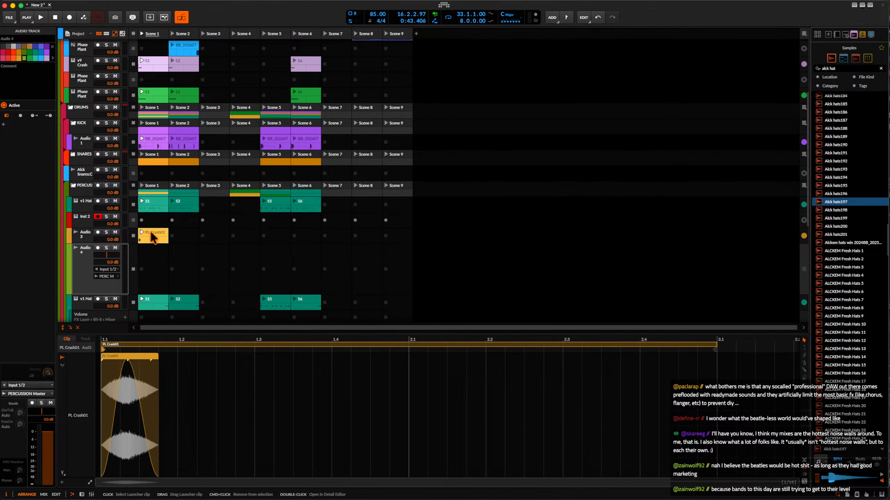
Place Alck hats197 in Audio 4's Scene 1 slot and extend the clip's loop length to 2.0.0.00.
double_click(155, 255)
left_click_drag(840, 204, 151, 253)
double_click(152, 251)
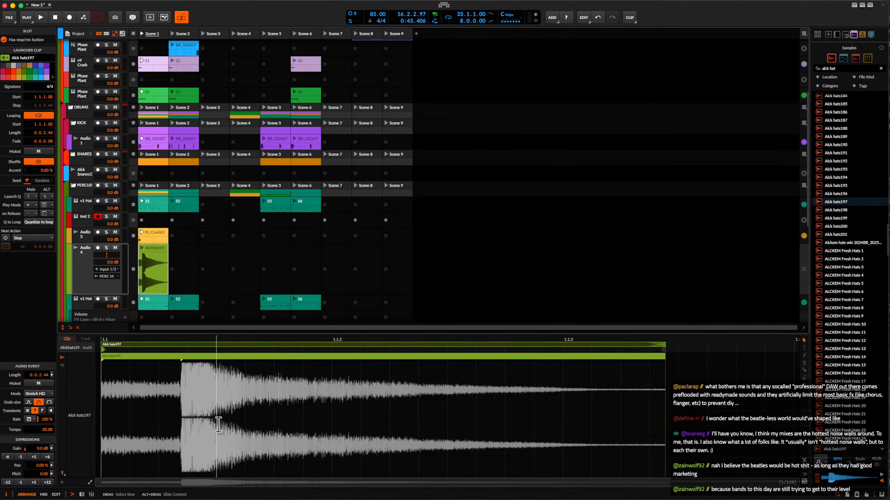
scroll(218, 425, "down", 3)
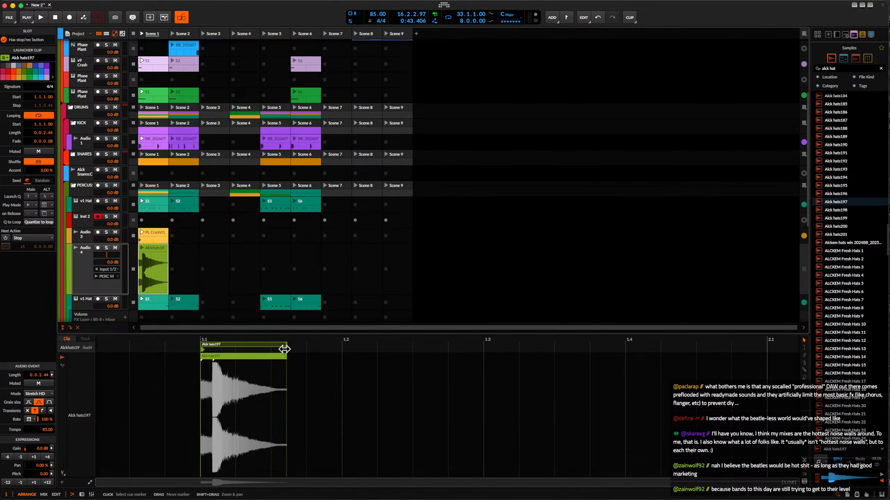
left_click_drag(285, 347, 755, 357)
scroll(667, 370, "down", 2)
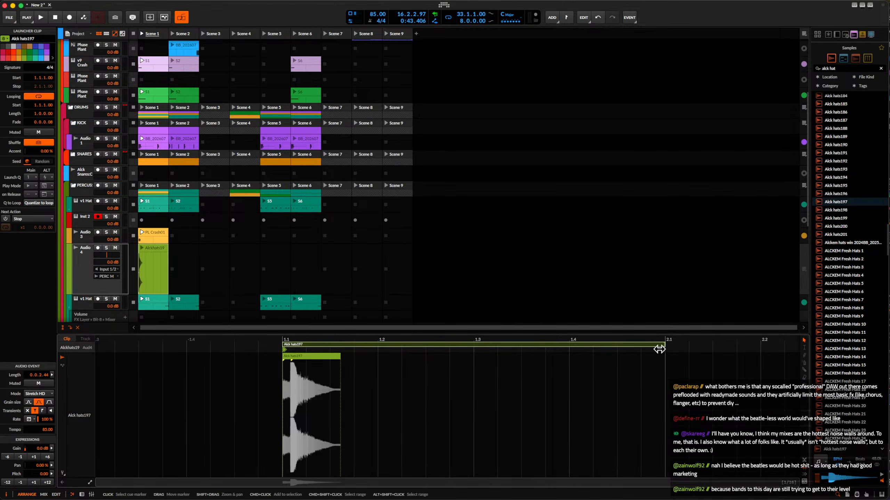
scroll(661, 351, "right", 4)
scroll(662, 352, "down", 3)
scroll(584, 349, "down", 1)
scroll(578, 347, "right", 2)
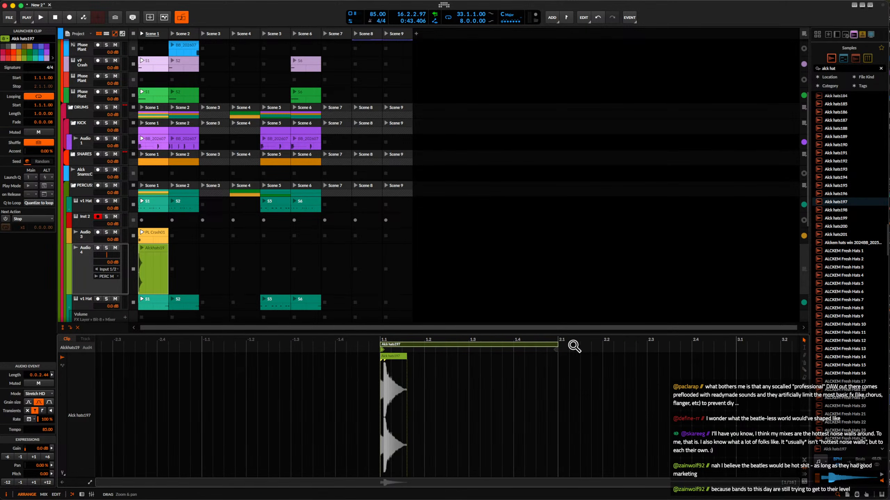
left_click_drag(557, 344, 736, 347)
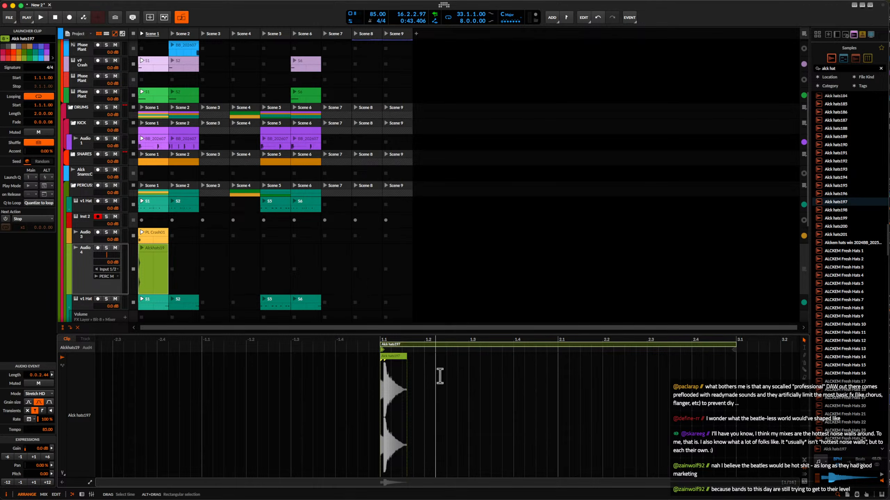
Move the Alck hats197 audio event so that it starts at 1.3.2.75 in the clip.
scroll(440, 375, "up", 2)
scroll(440, 376, "up", 1)
left_click_drag(344, 358, 368, 363)
scroll(366, 359, "down", 2)
left_click(333, 393)
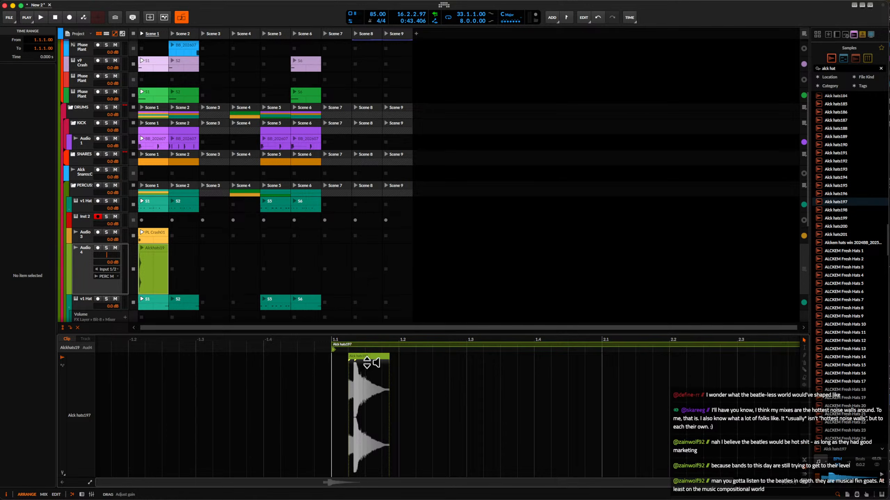
left_click_drag(363, 359, 515, 359)
scroll(505, 365, "up", 5)
scroll(514, 359, "up", 4)
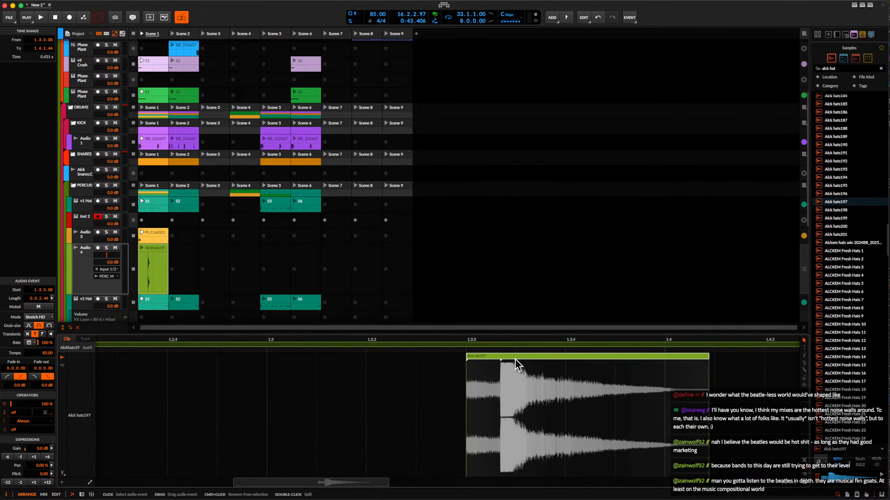
scroll(494, 359, "down", 4)
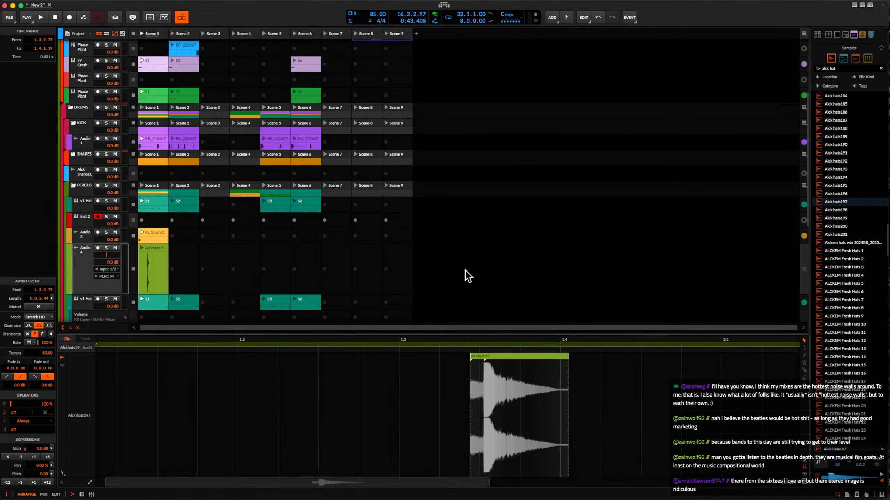
Launch Scene 1 and duplicate the Alck hats197 clip's first bar into its second bar.
left_click(142, 33)
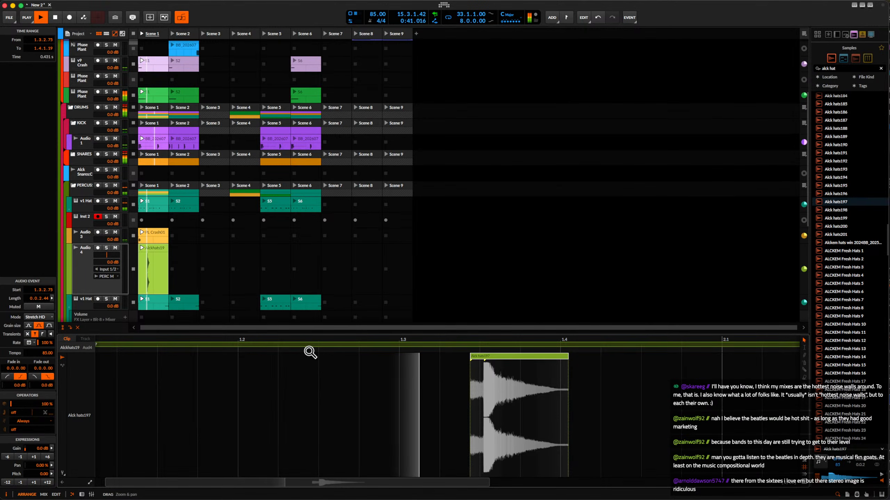
scroll(533, 354, "down", 3)
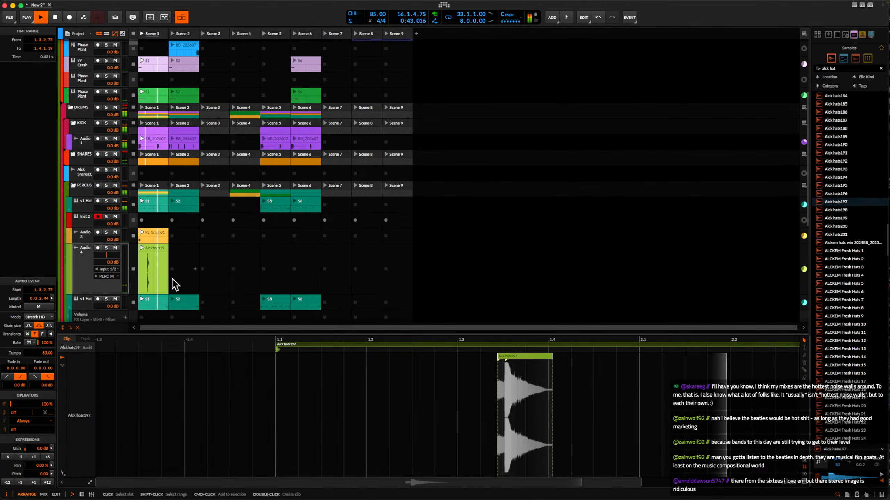
scroll(363, 339, "down", 3)
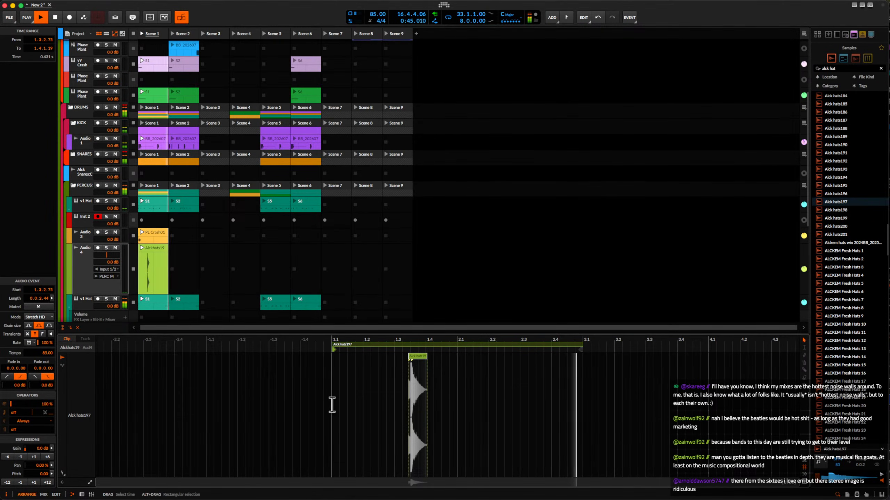
left_click_drag(331, 406, 435, 404)
key("ctrl+d")
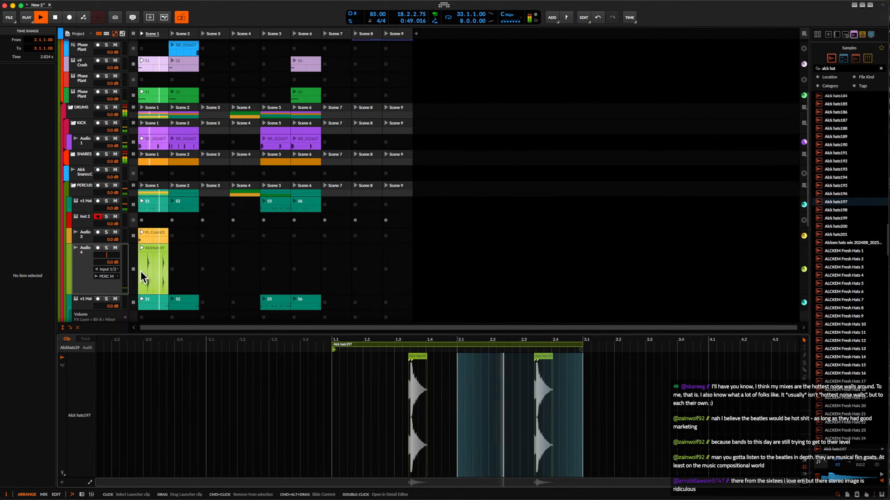
Insert the Over distortion device on Audio 4, enable Make-up, and set its main level knob to -7.0 dB.
double_click(78, 257)
left_click(112, 444)
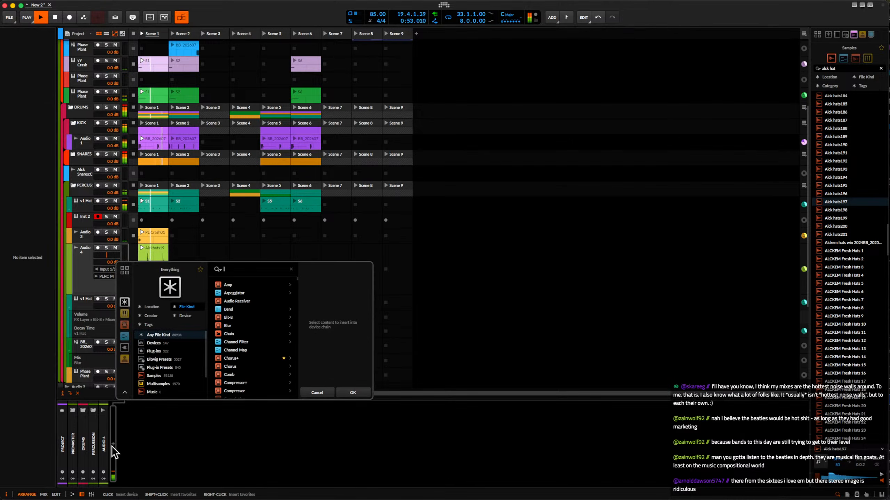
type("over")
left_click(245, 284)
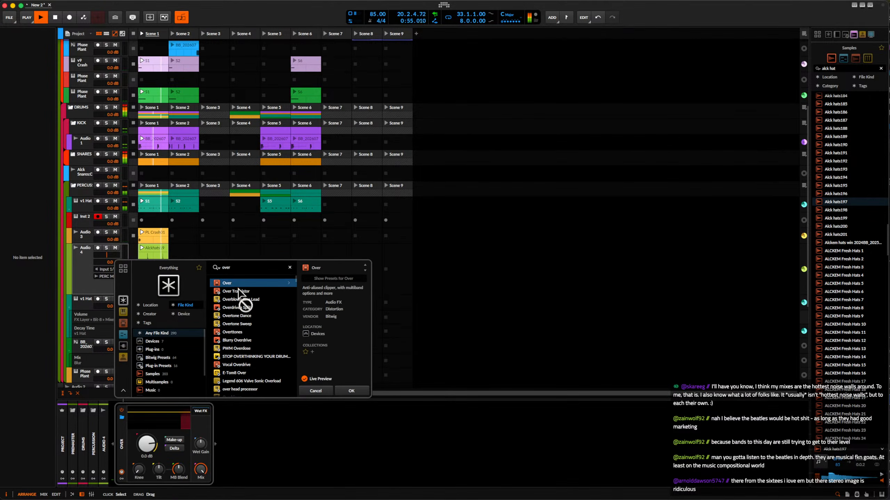
left_click(353, 390)
left_click(174, 440)
left_click_drag(146, 444, 147, 466)
left_click(93, 262)
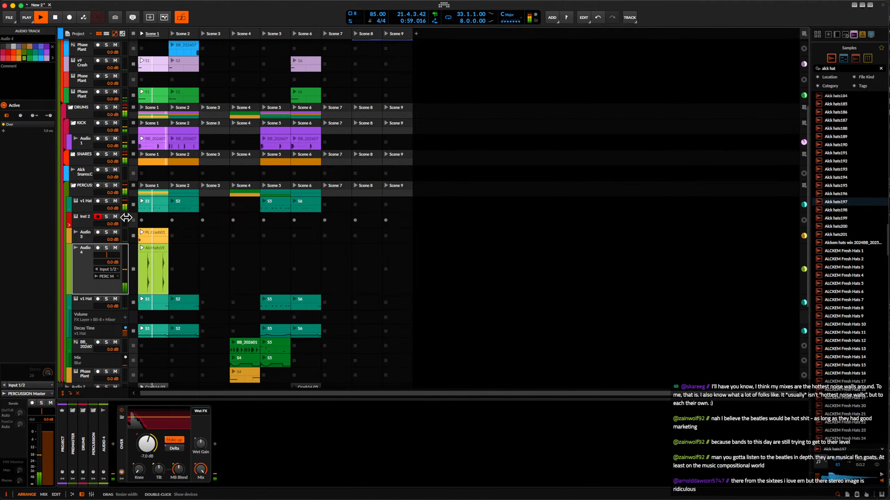
Stop playback, show the Arranger timeline, and copy the upper Phase Plant track's Scene 1 and Scene 2 clips to bar 41.
scroll(126, 217, "up", 5)
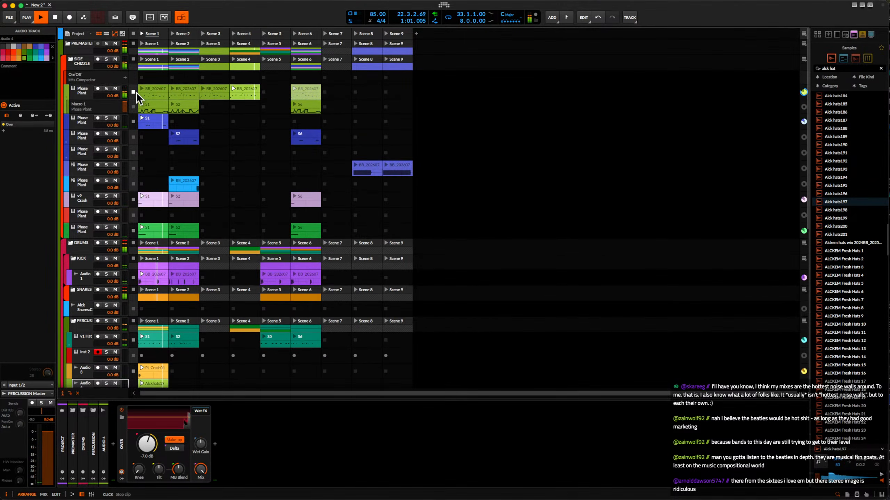
left_click(87, 90)
key("space")
left_click(244, 95)
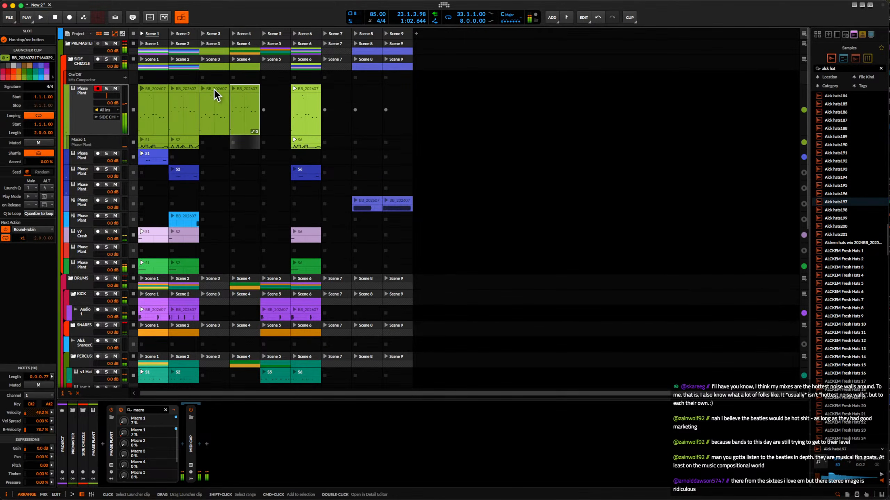
left_click(157, 91)
left_click(183, 95, "shift")
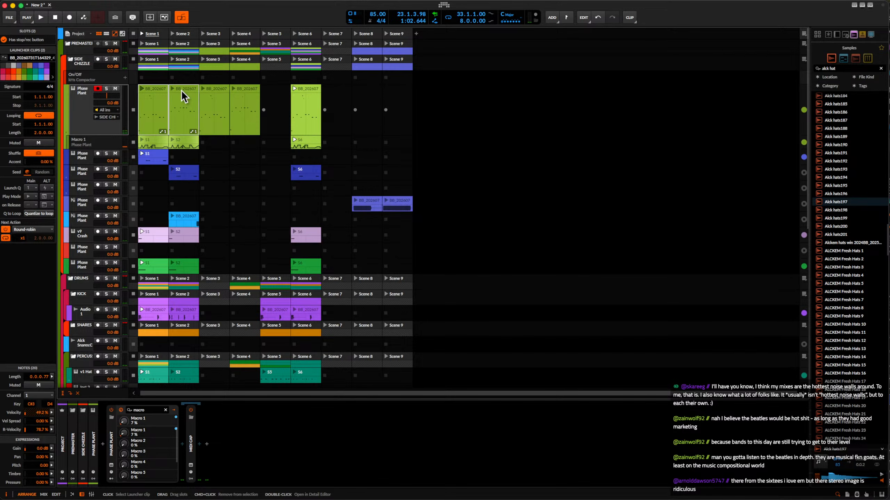
left_click(106, 34)
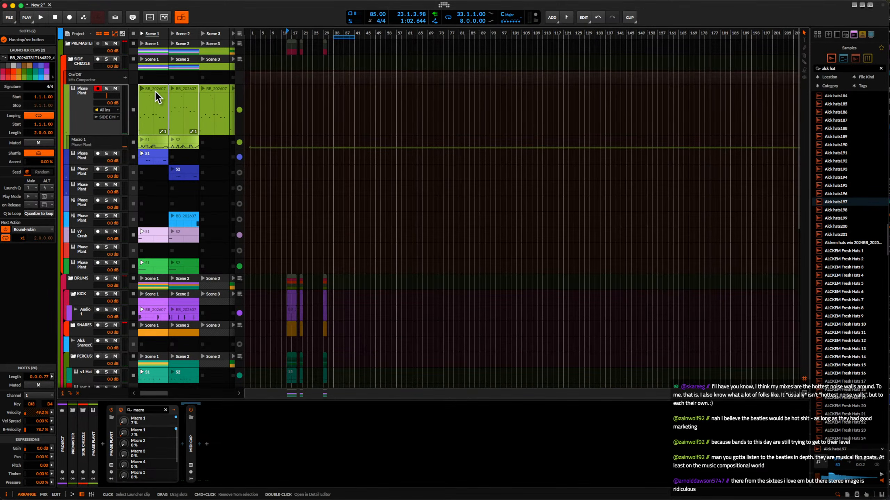
left_click_drag(154, 90, 372, 90)
scroll(359, 92, "up", 5)
left_click(396, 88)
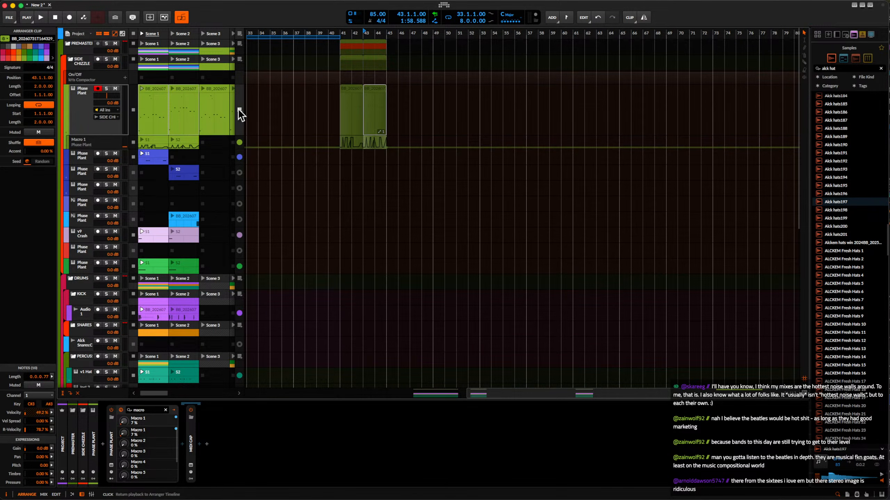
Consolidate the two Phase Plant arranger clips at bar 41 into one four-bar clip and start playback.
left_click(354, 88, "shift")
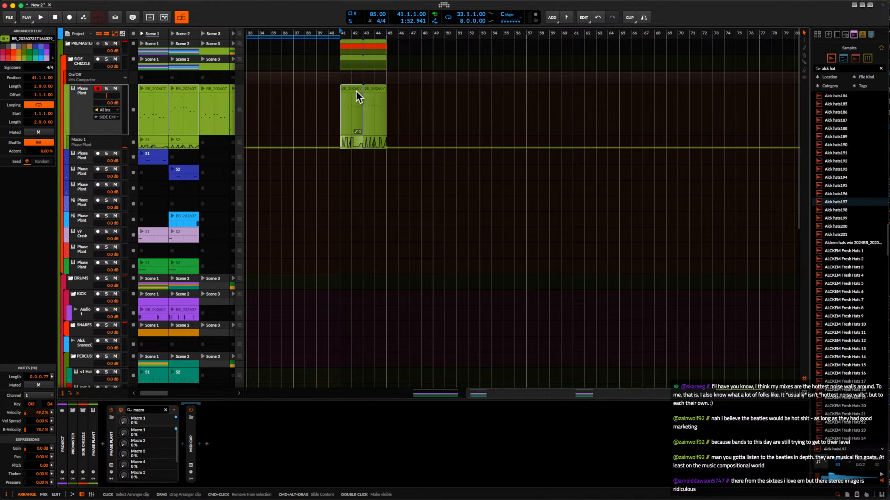
key("super+j")
key("space")
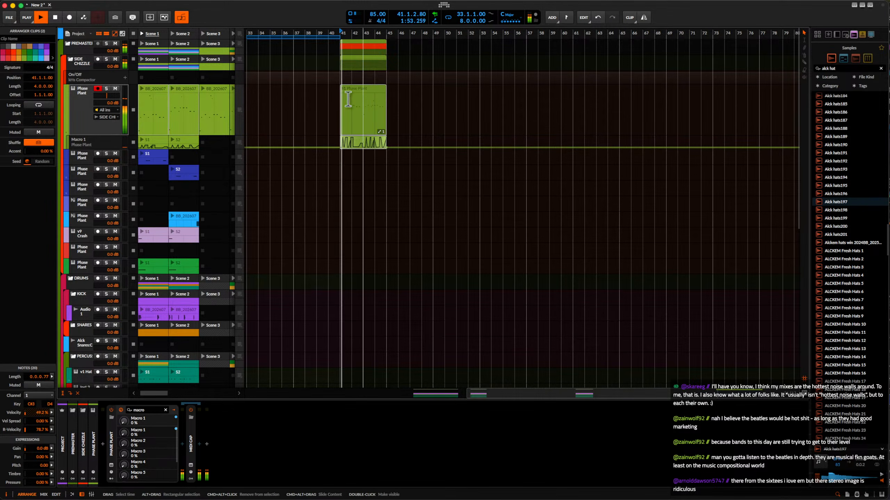
Insert the Over distortion device after MIDI Cap on the upper Phase Plant track.
left_click(79, 100)
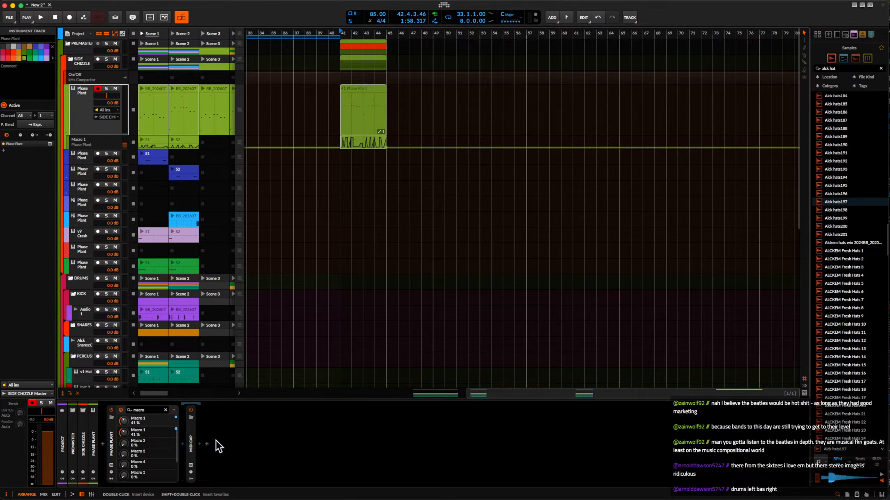
left_click(205, 444)
type("over")
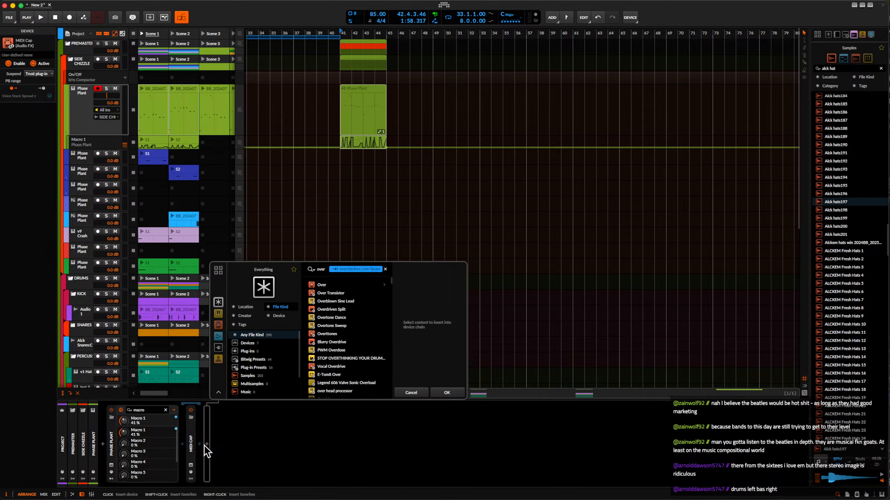
left_click(322, 284)
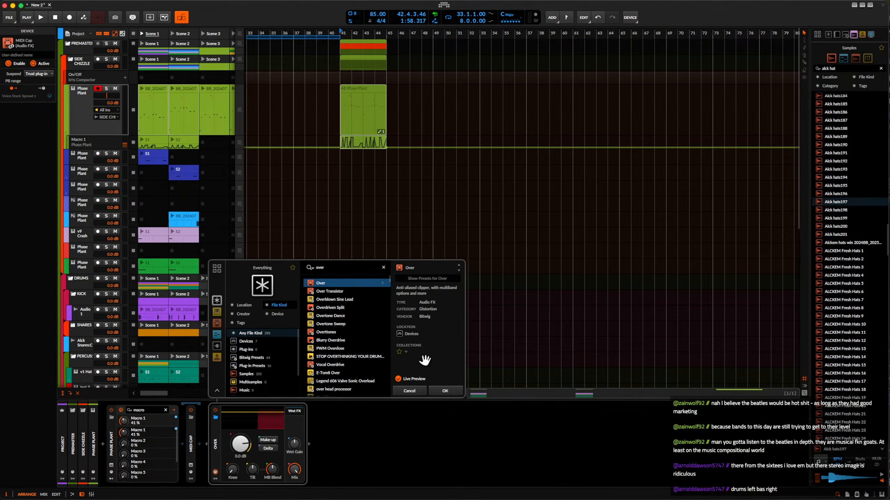
left_click(445, 390)
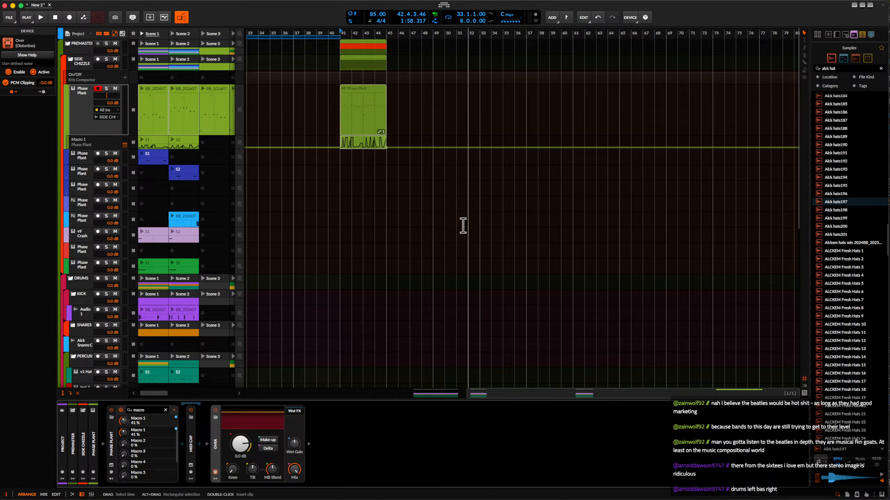
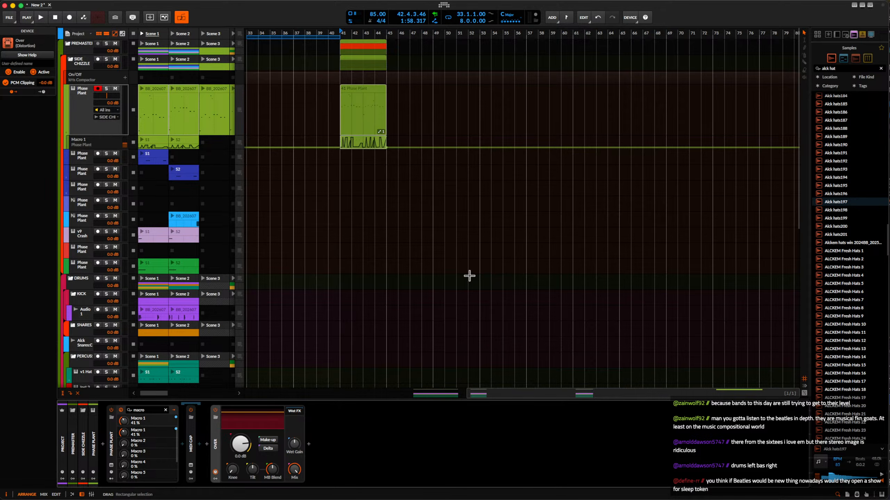
Insert the Snap Heap plug-in between MIDI Cap and Over on the upper Phase Plant track.
left_click(206, 444)
type("snap")
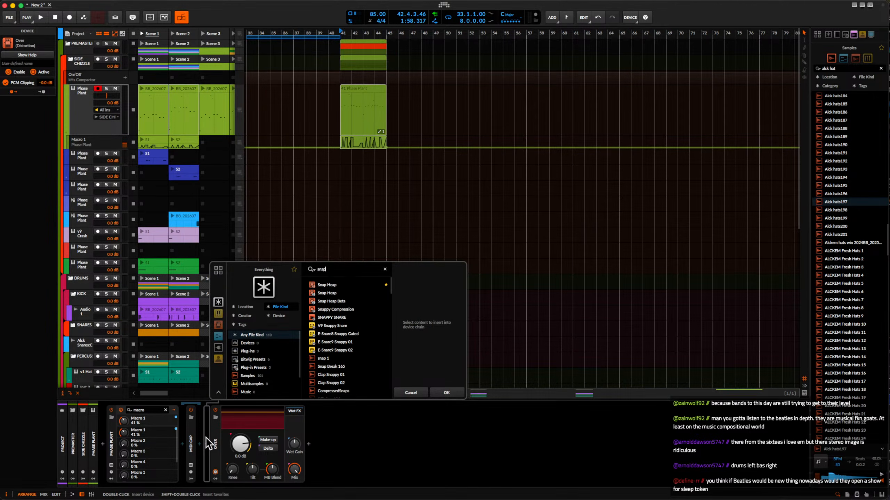
left_click(325, 285)
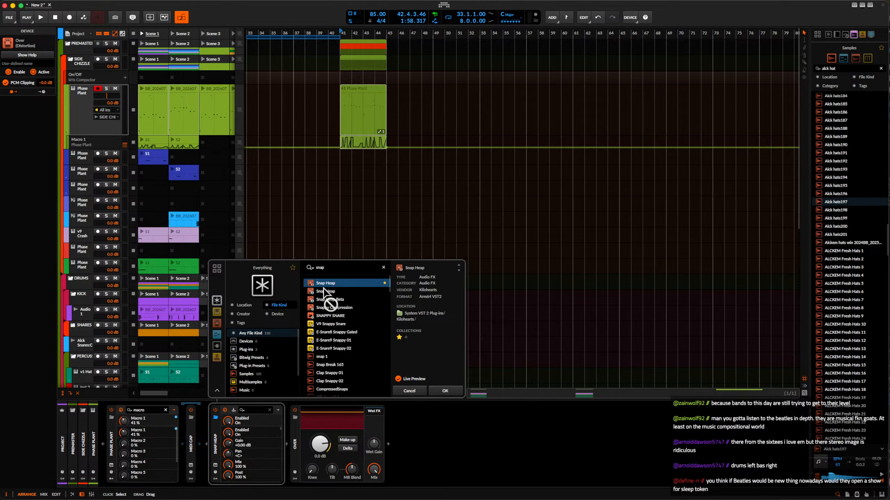
left_click(447, 392)
Find the SUPER TEXTURE user preset and load it into Snap Heap.
left_click(407, 39)
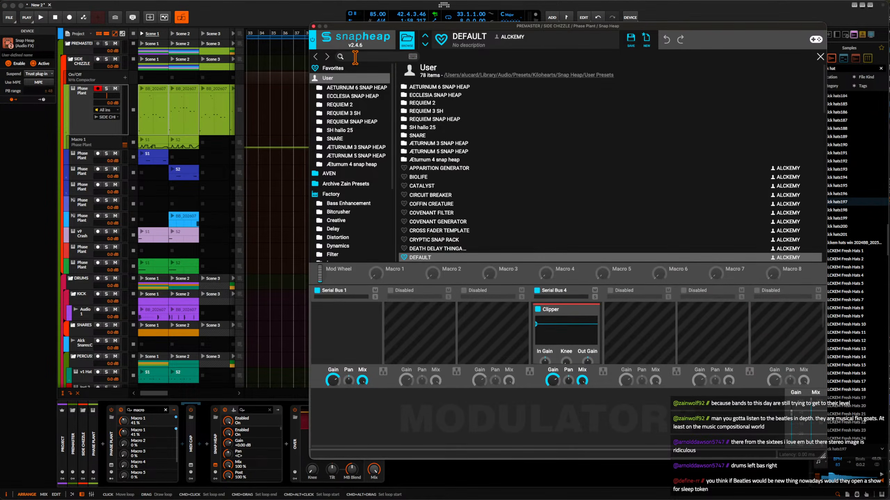
left_click(462, 75)
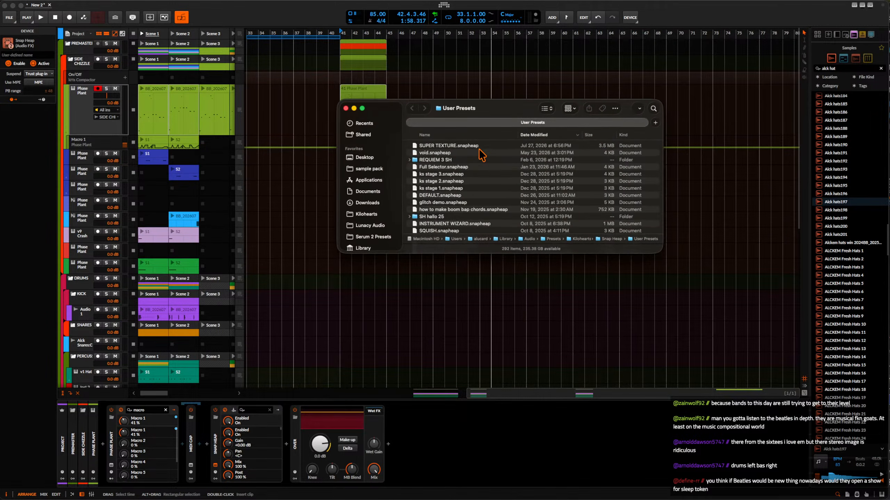
left_click(467, 146)
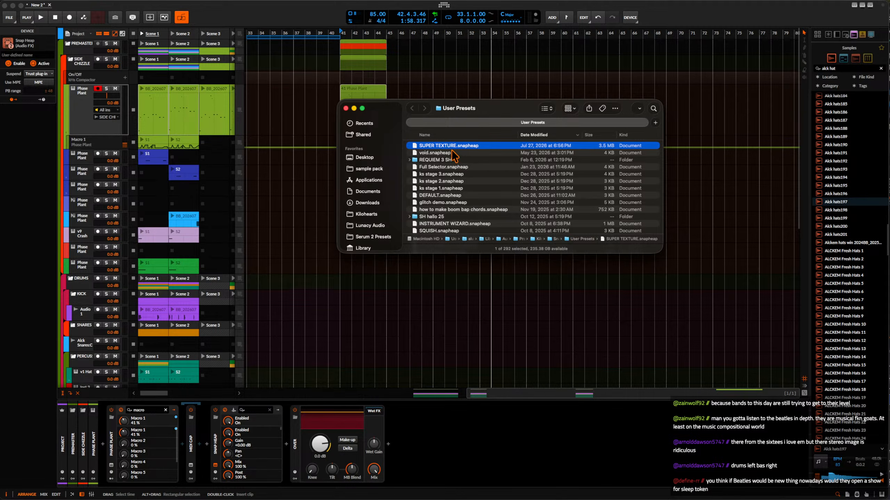
left_click(214, 466)
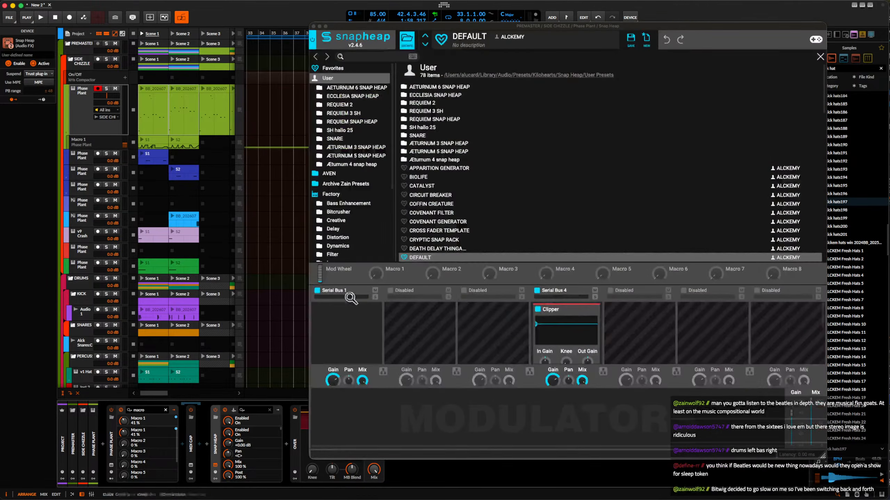
left_click(364, 56)
type("sUPER TE")
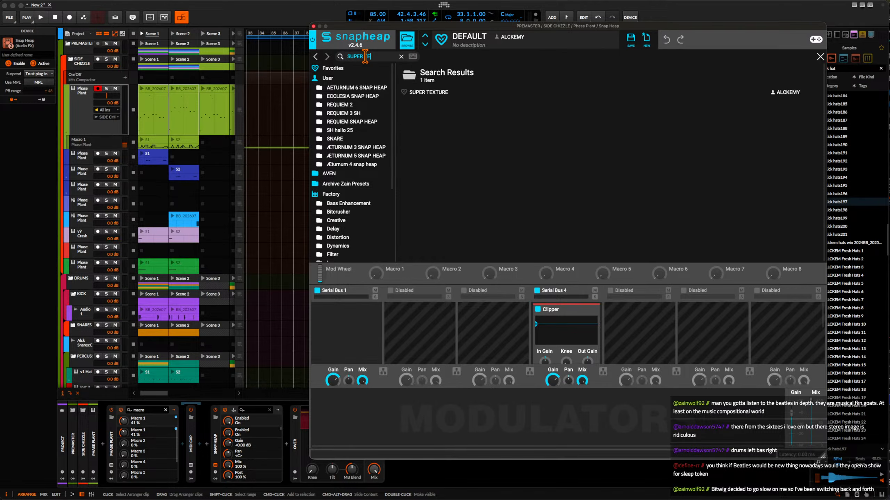
left_click(432, 94)
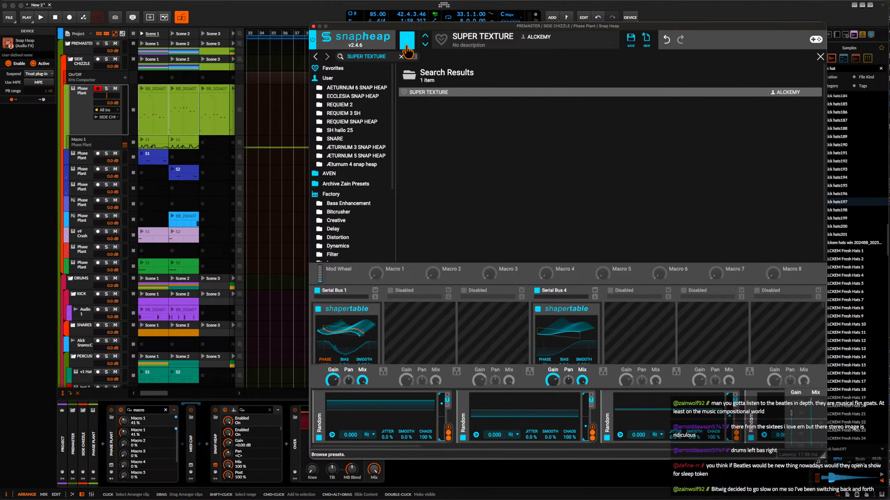
left_click(405, 48)
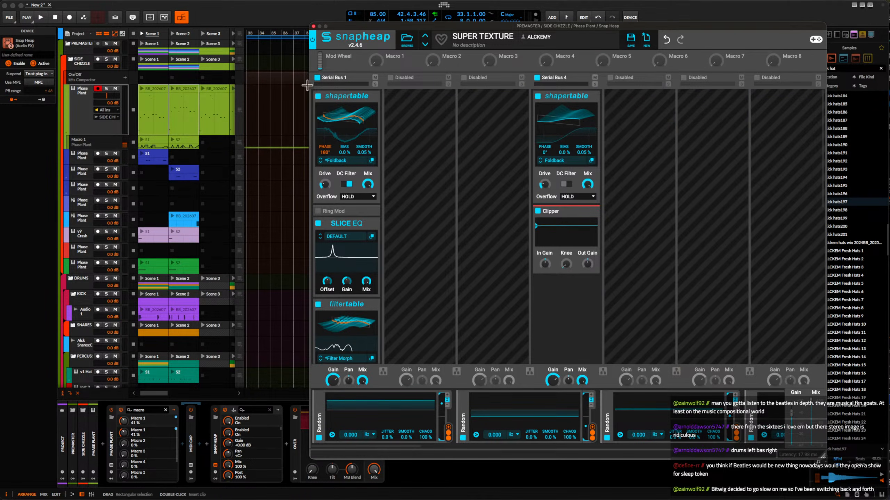
Play the bar 41 Phase Plant clip through SUPER TEXTURE with the Snap Heap window closed.
key("space")
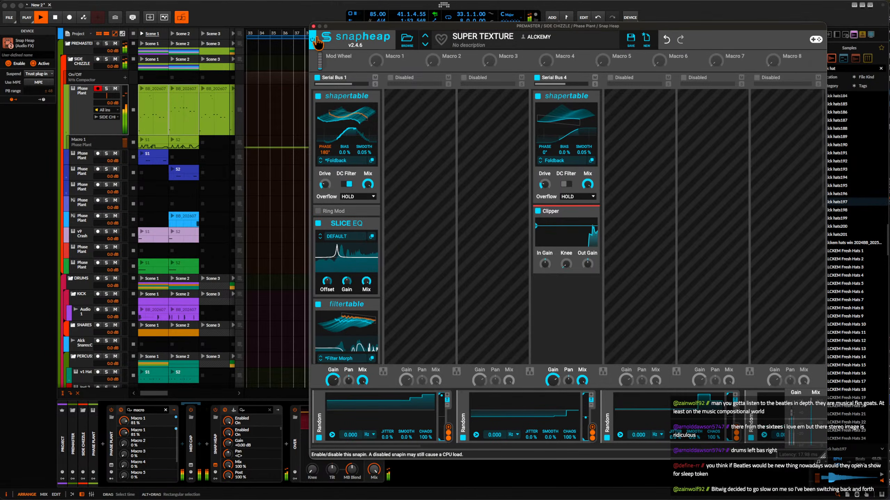
left_click(313, 26)
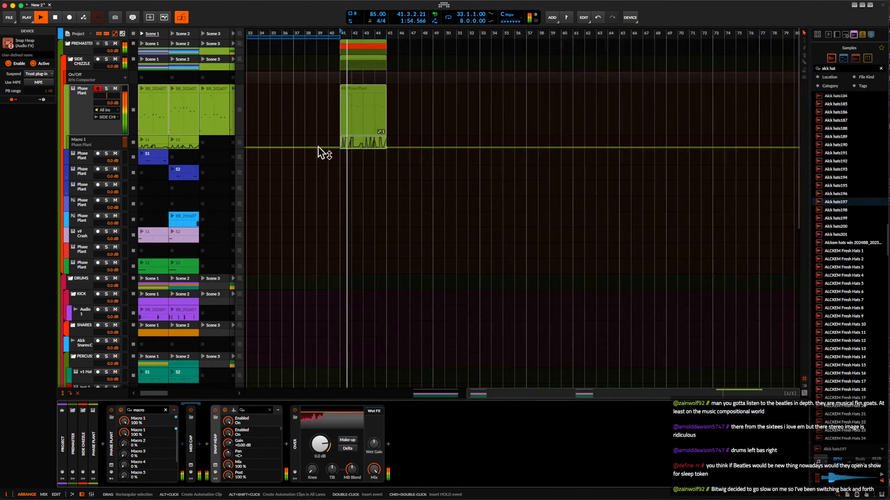
left_click(355, 90)
left_click(91, 113)
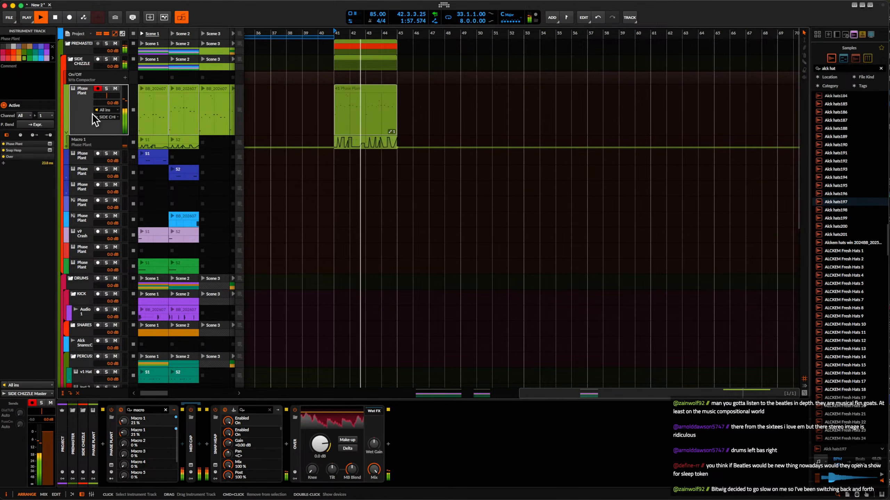
scroll(359, 128, "down", 3)
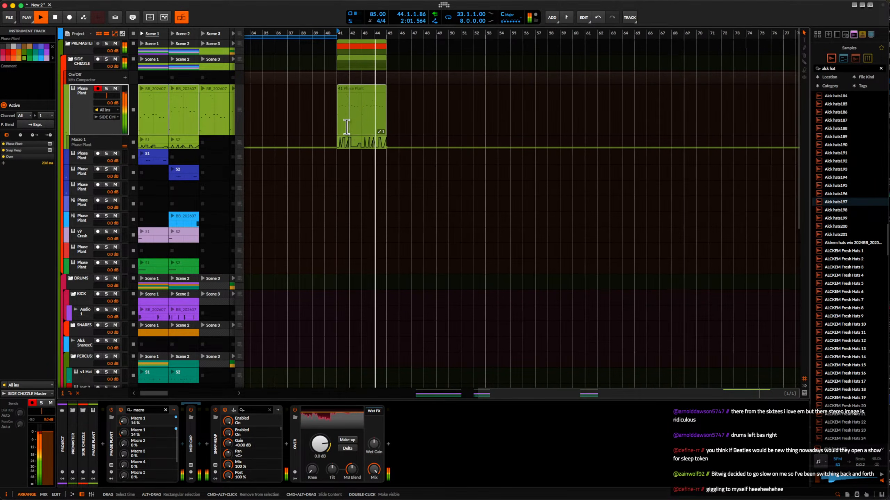
scroll(359, 128, "up", 2)
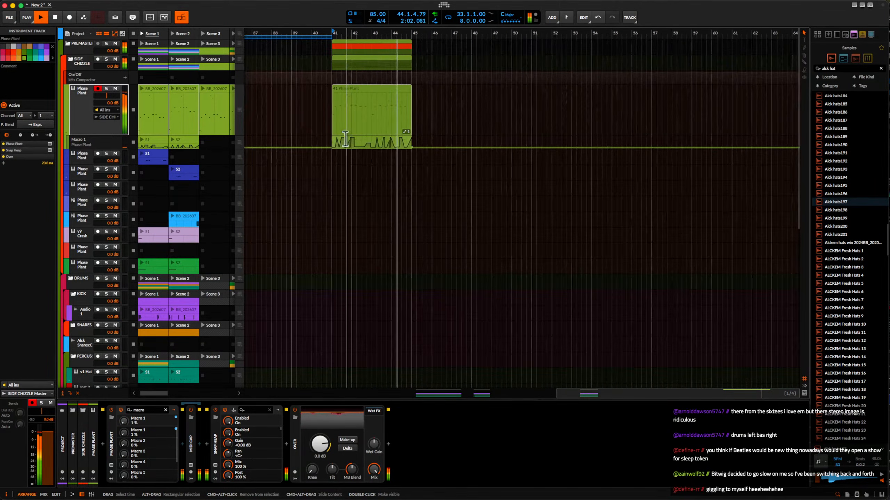
Insert Fuse Compressor between Snap Heap and Over on the upper Phase Plant track.
left_click(286, 444)
type("fuse")
left_click(401, 286)
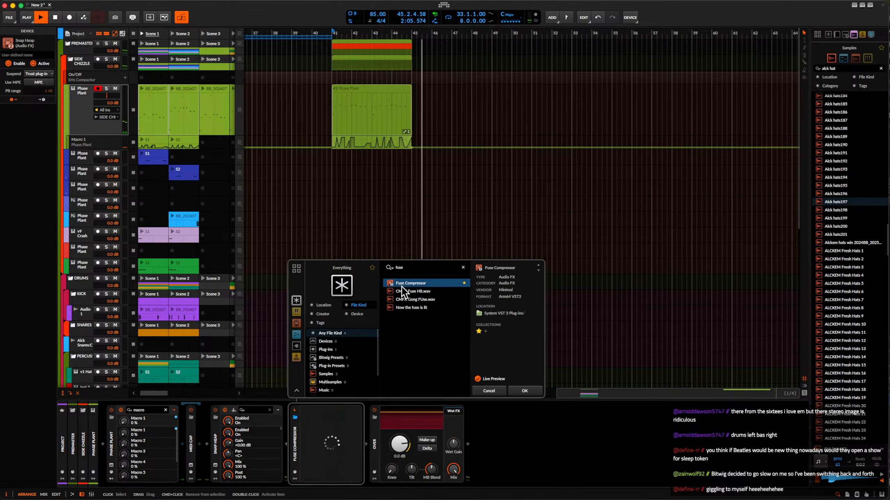
left_click(526, 392)
Select the four-bar Phase Plant range at bar 41 and set it as the arranger loop.
key("space")
key("space")
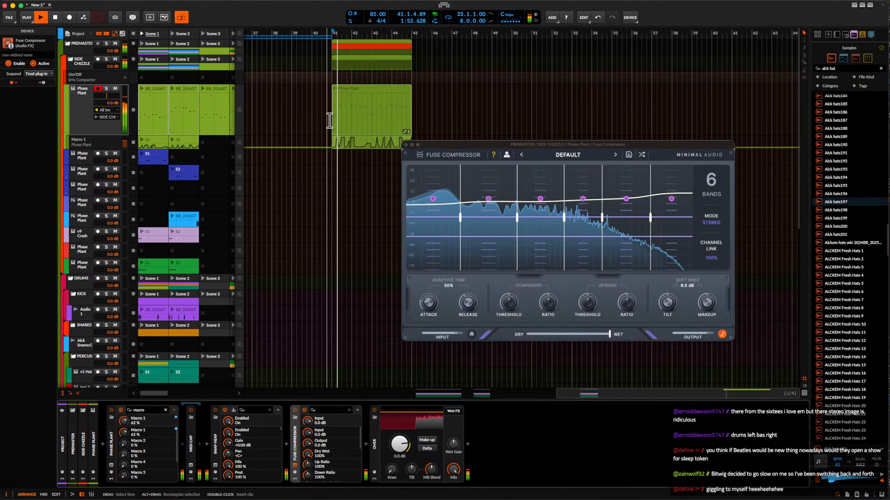
left_click_drag(329, 119, 361, 120)
key("space")
left_click(329, 123)
key("space")
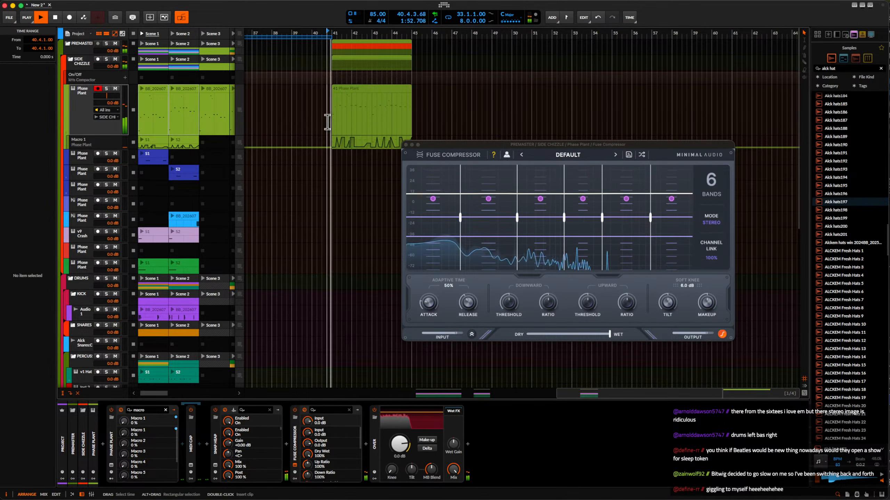
key("space")
left_click_drag(329, 123, 410, 123)
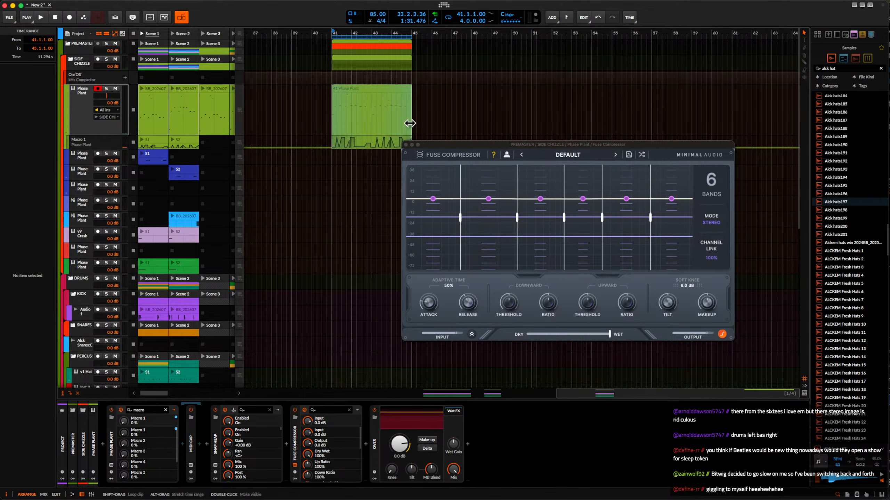
Play the loop, place its Rolling Sampler capture in the arranger at bar 52, and move the clip onto Audio 2.
key("space")
key("space")
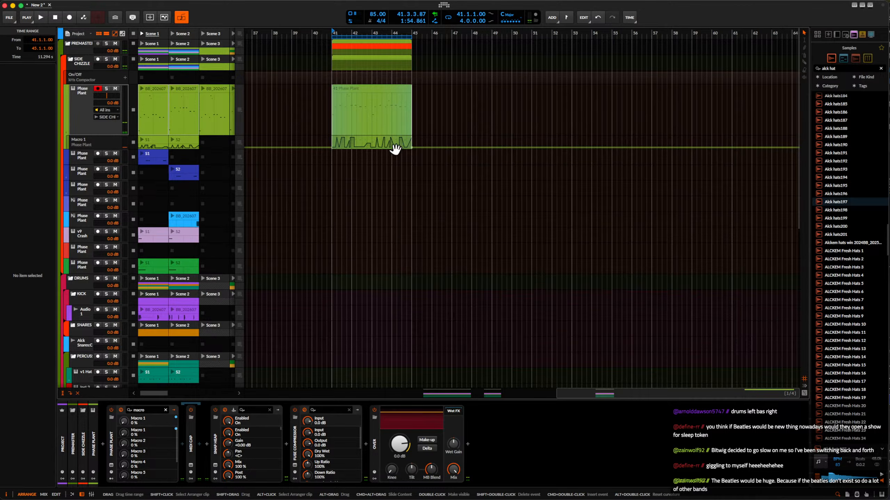
key("super+alt+w")
left_click_drag(518, 155, 635, 154)
left_click_drag(549, 126, 561, 123)
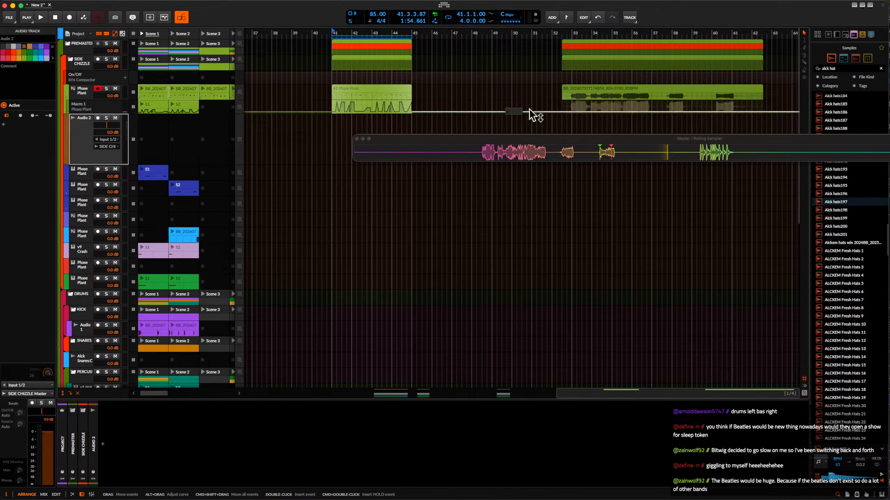
left_click(601, 98)
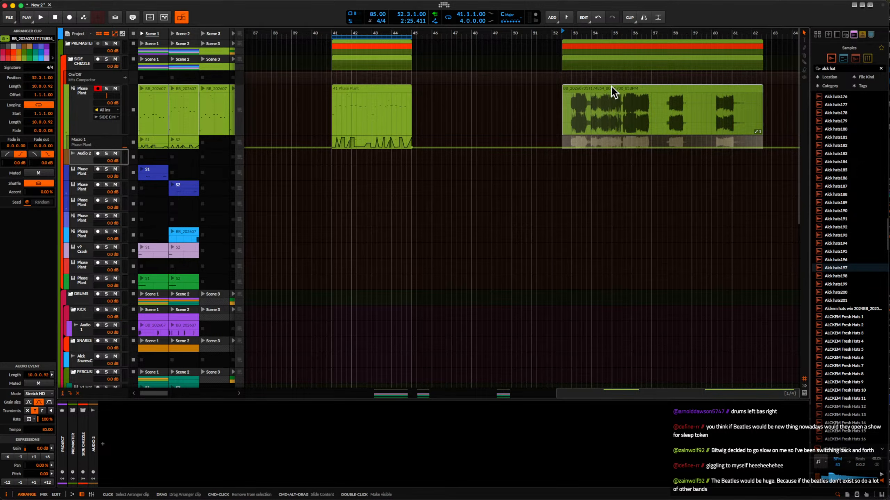
left_click_drag(609, 89, 611, 168)
Reopen Snap Heap on the upper Phase Plant track and look through its user presets folder.
left_click(364, 95)
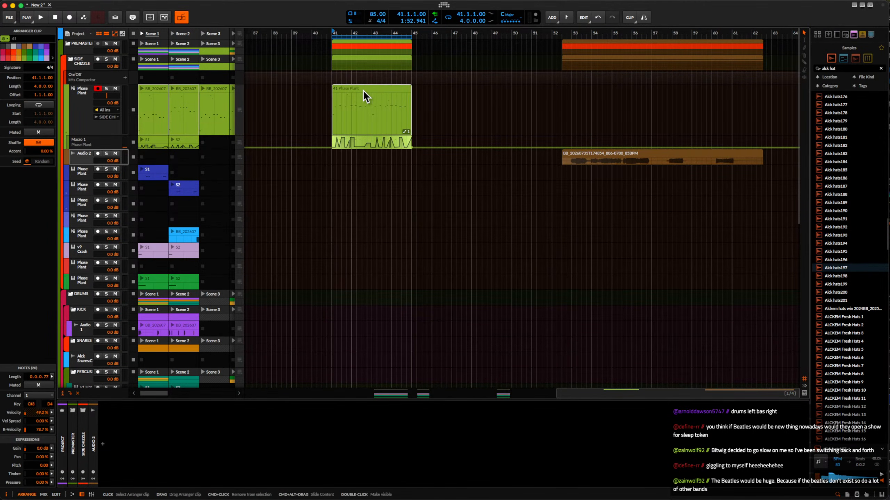
left_click(78, 109)
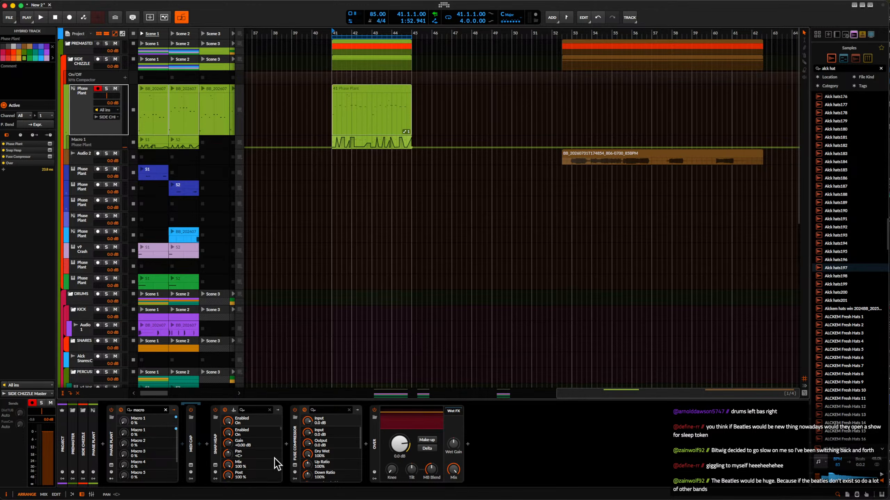
left_click(215, 465)
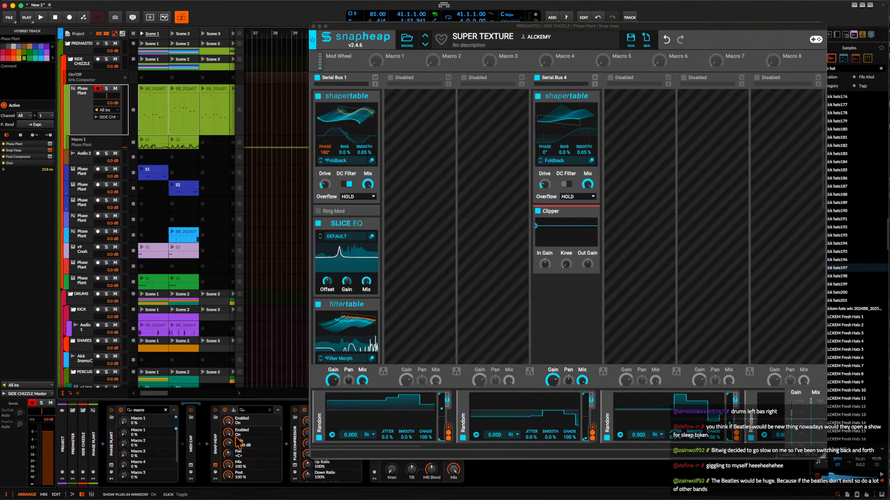
left_click(406, 42)
left_click(346, 78)
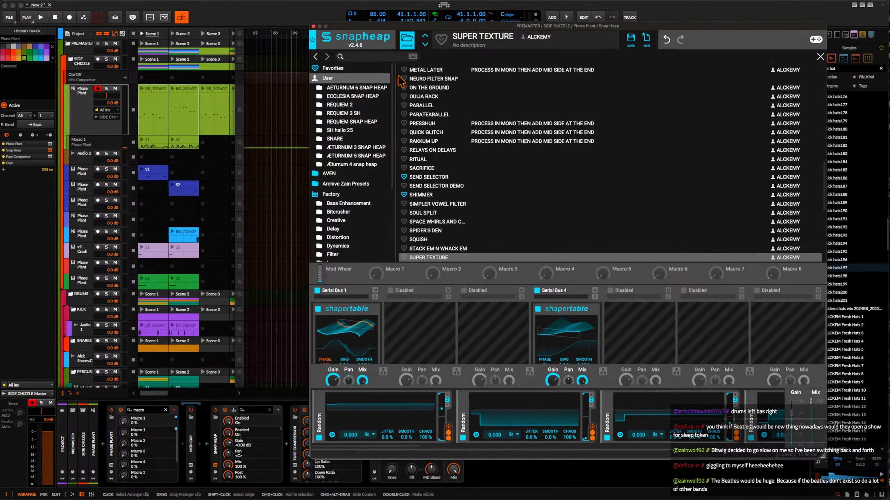
scroll(433, 85, "up", 15)
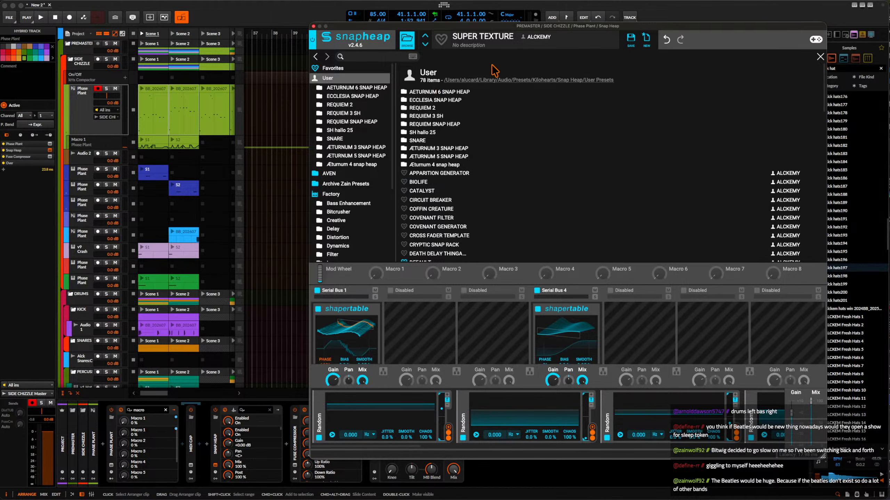
left_click(493, 82)
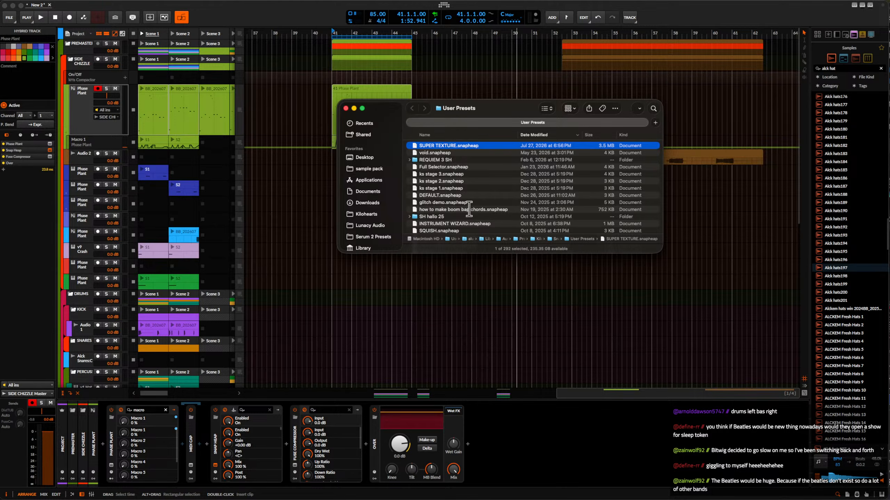
Search Snap Heap's presets for "ull" and load Full Selector.
left_click(216, 465)
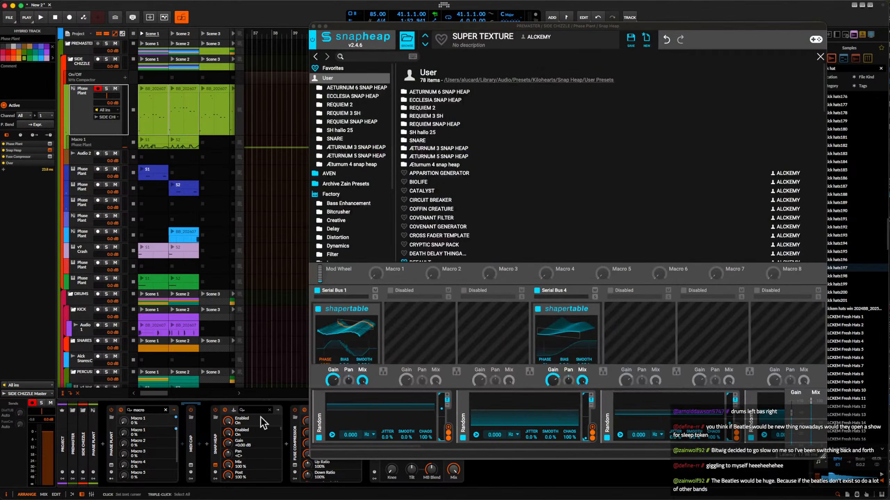
left_click(377, 56)
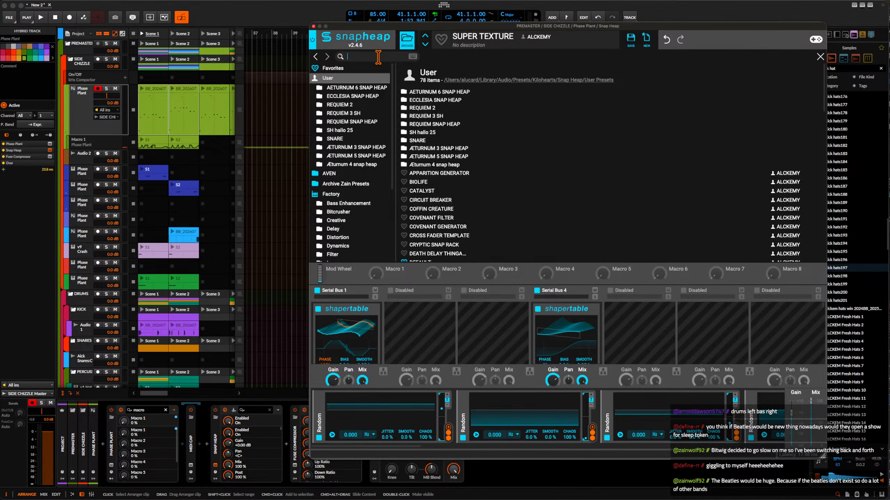
type("ull")
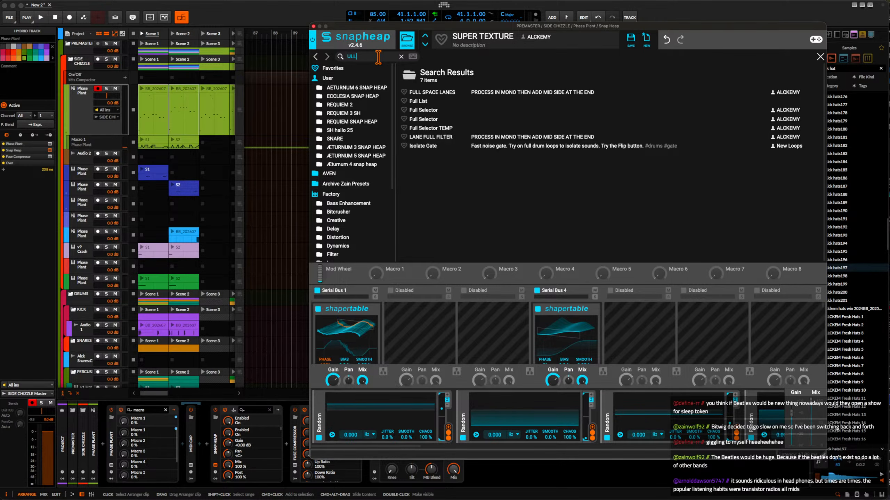
left_click(434, 110)
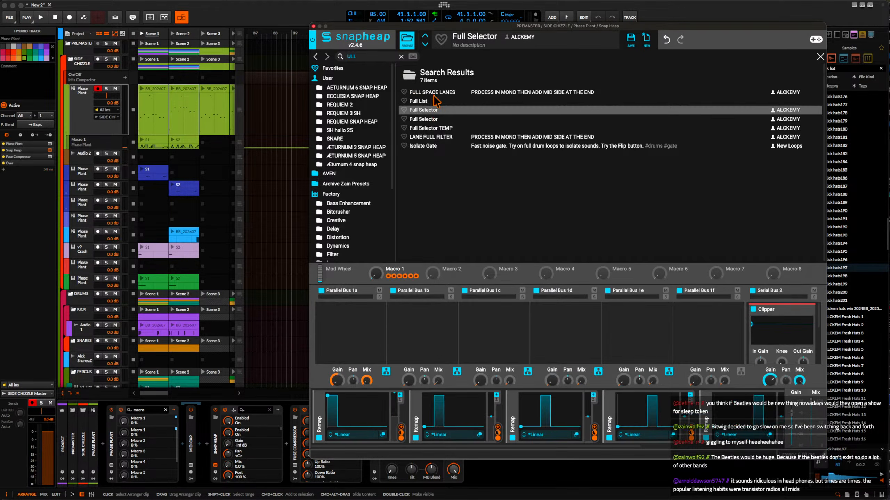
left_click(407, 40)
Load the void preset into Snap Heap and play the loop through it.
left_click(407, 39)
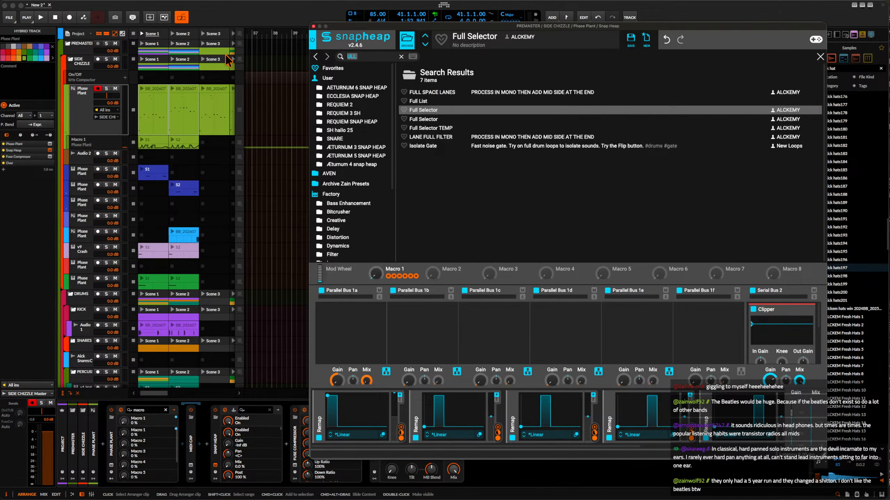
type("void")
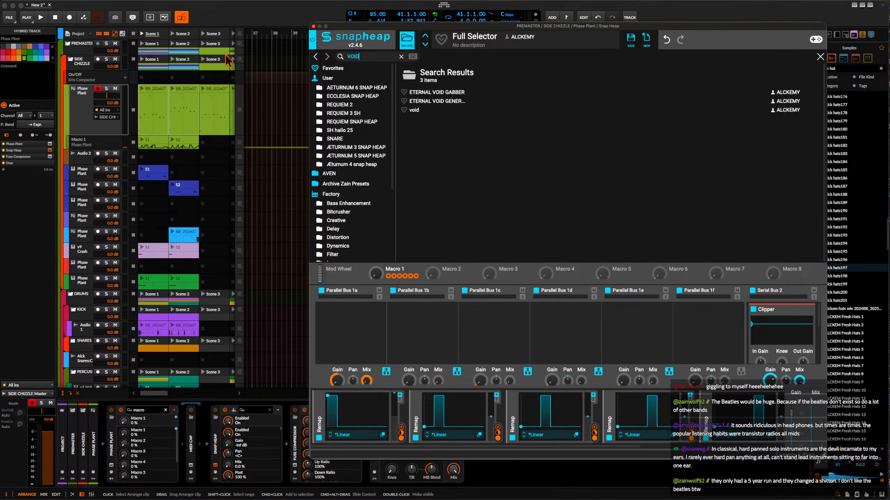
left_click(415, 111)
left_click(407, 39)
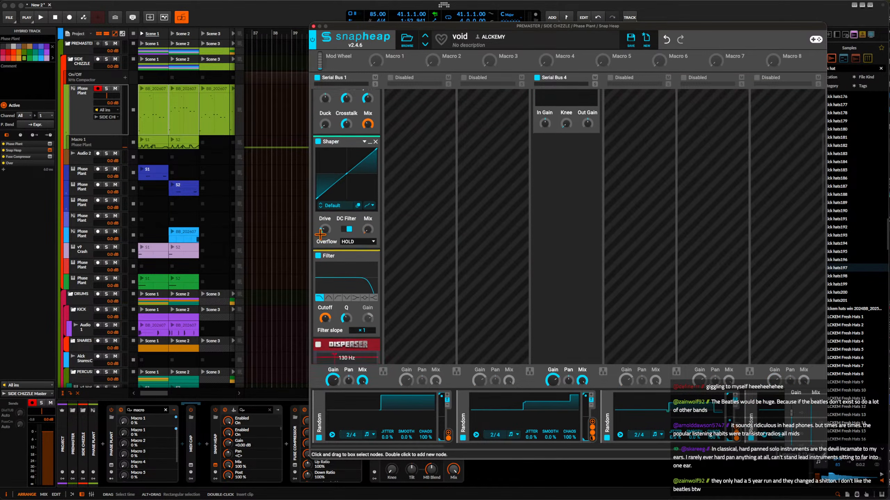
scroll(319, 234, "down", 1)
key("space")
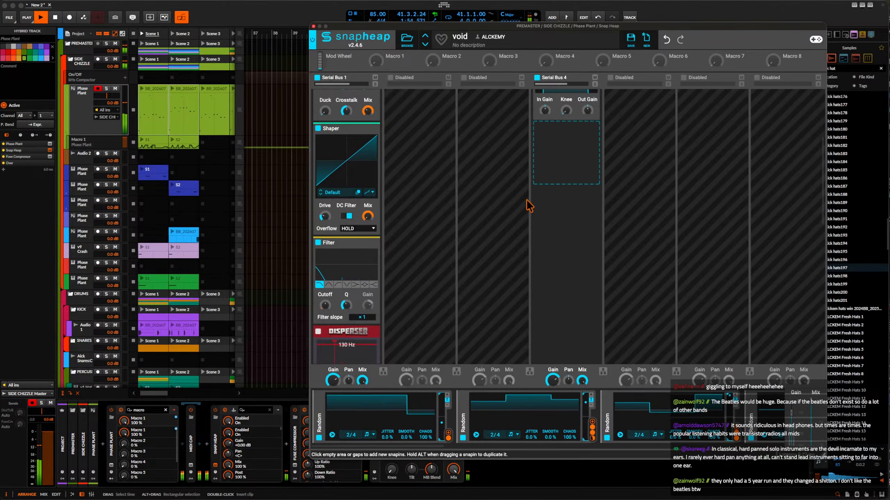
Close Snap Heap, insert BEAM between Snap Heap and Fuse Compressor, and move its window up over the arranger.
left_click(314, 26)
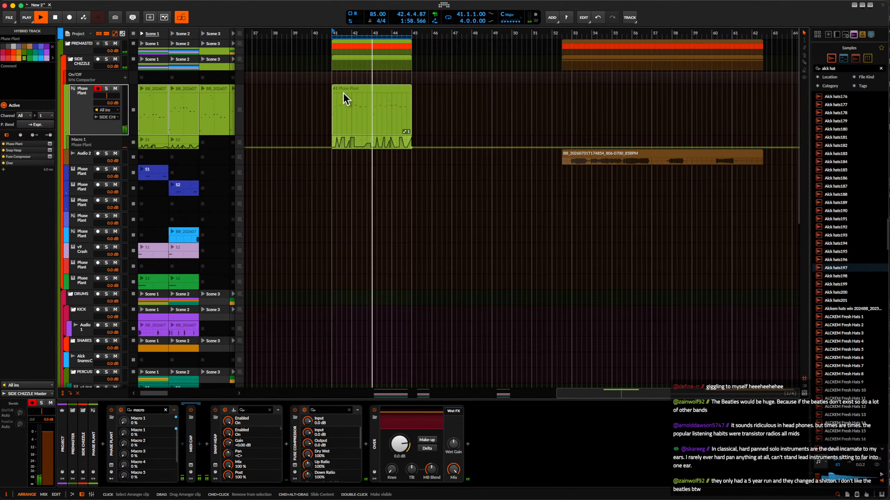
left_click(330, 109)
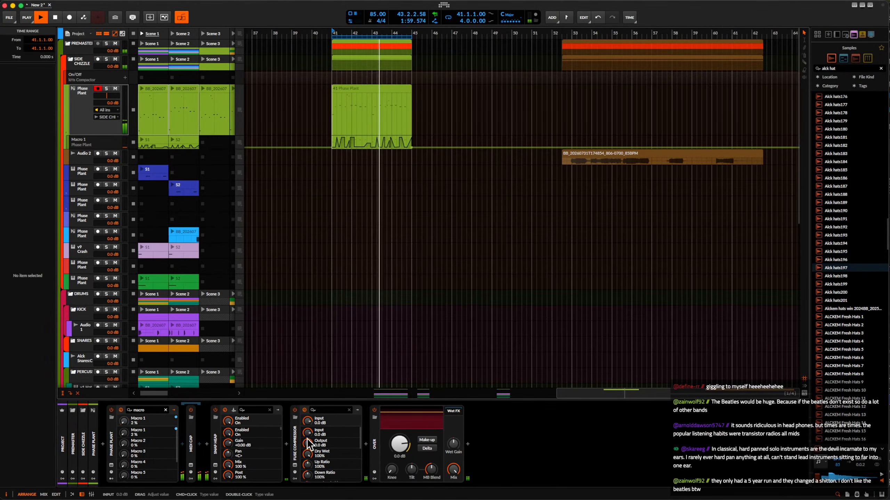
left_click(286, 446)
type("beam")
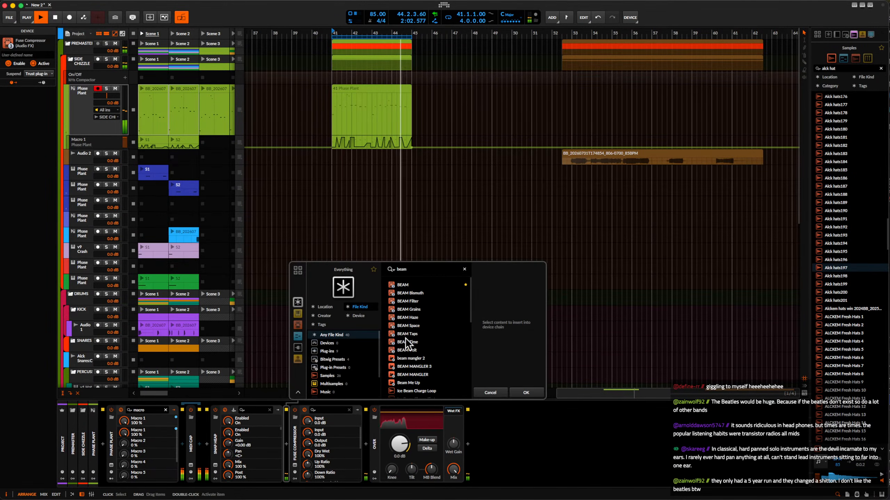
left_click(404, 286)
left_click(525, 392)
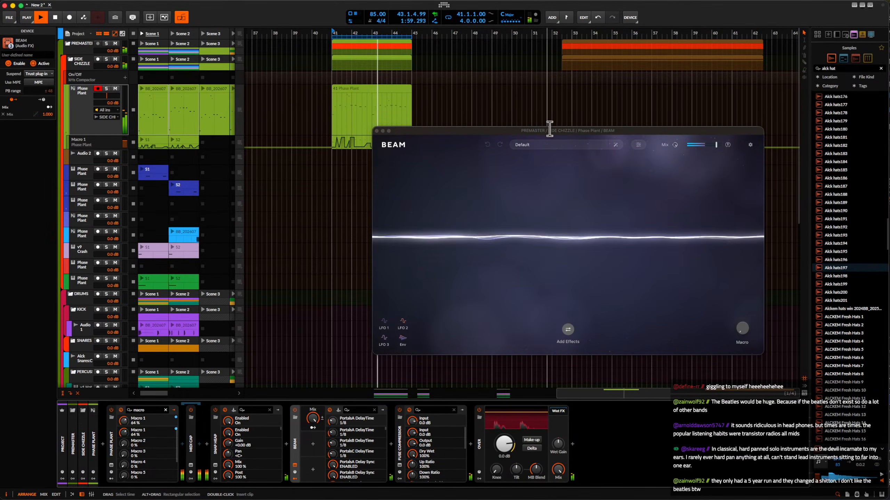
left_click_drag(549, 129, 483, 153)
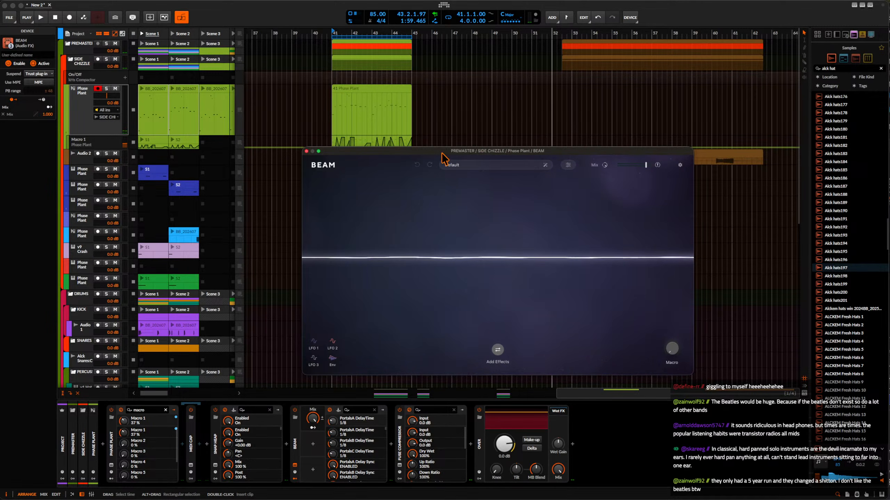
left_click_drag(439, 151, 434, 96)
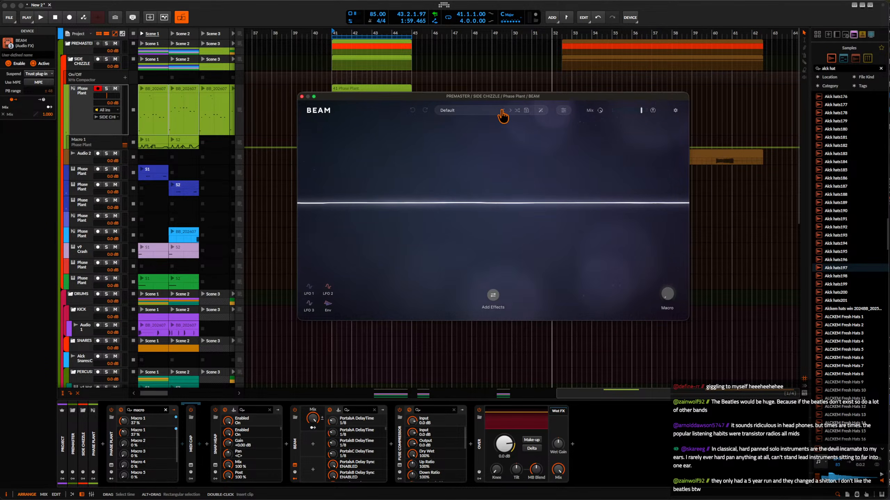
Play the loop through a newly generated BEAM preset and turn on make-up in Over with a -3.7 dB clipping threshold.
left_click(539, 111)
key("space")
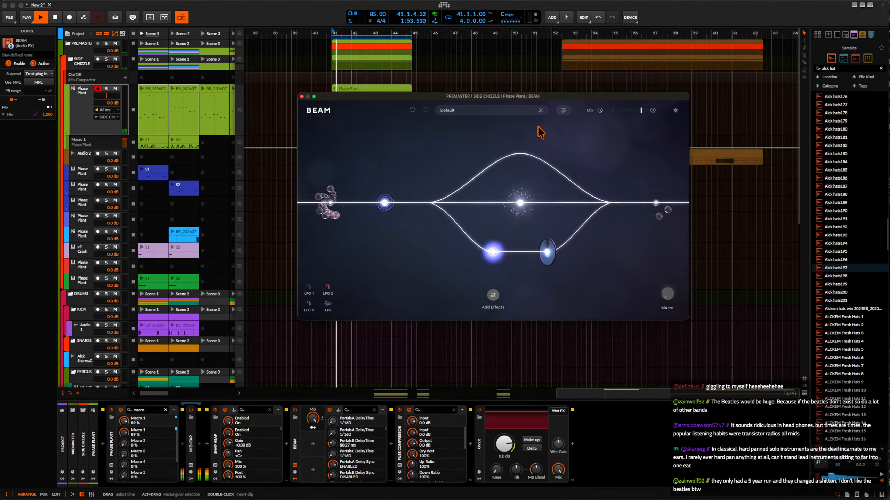
left_click(531, 440)
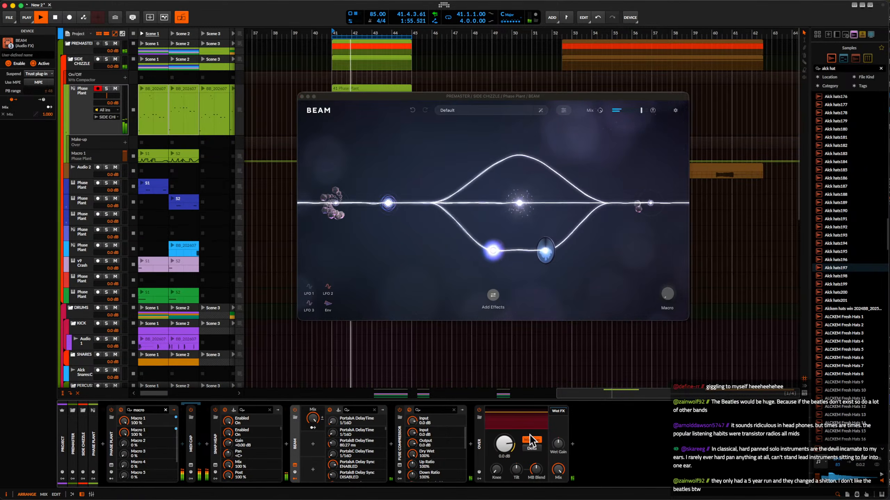
left_click_drag(505, 444, 504, 450)
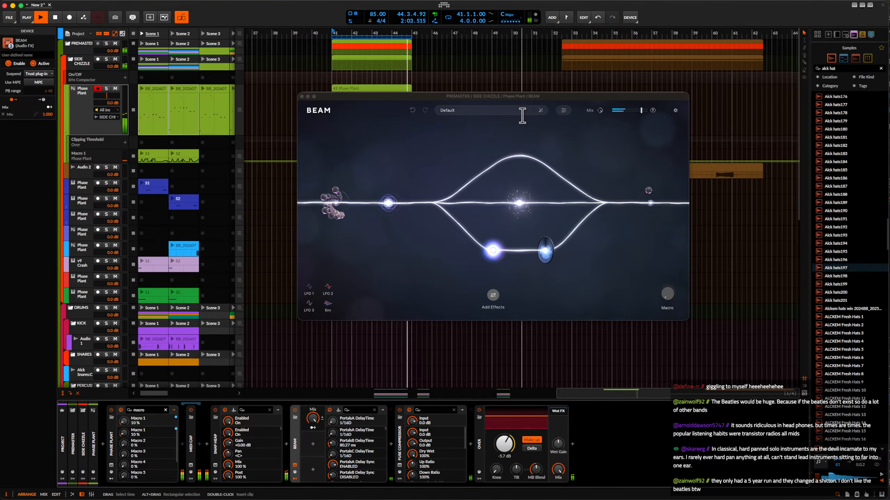
Audition a series of newly generated BEAM presets while the loop plays.
left_click(540, 111)
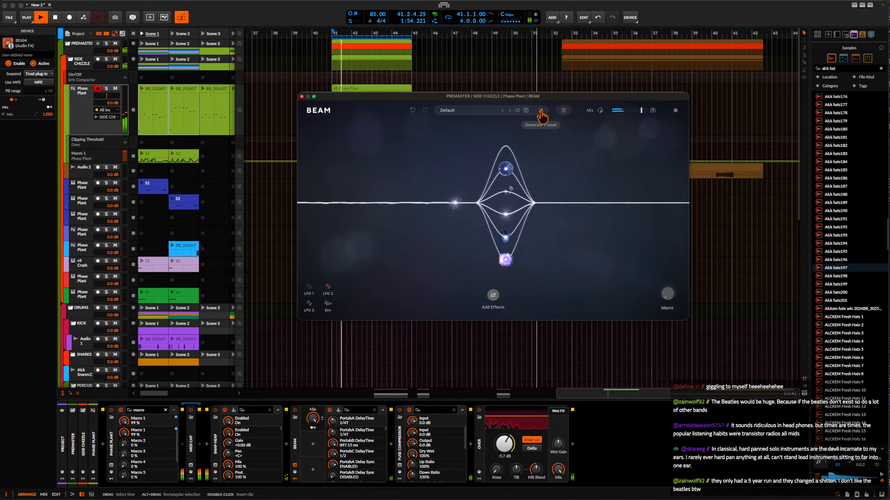
left_click(541, 111)
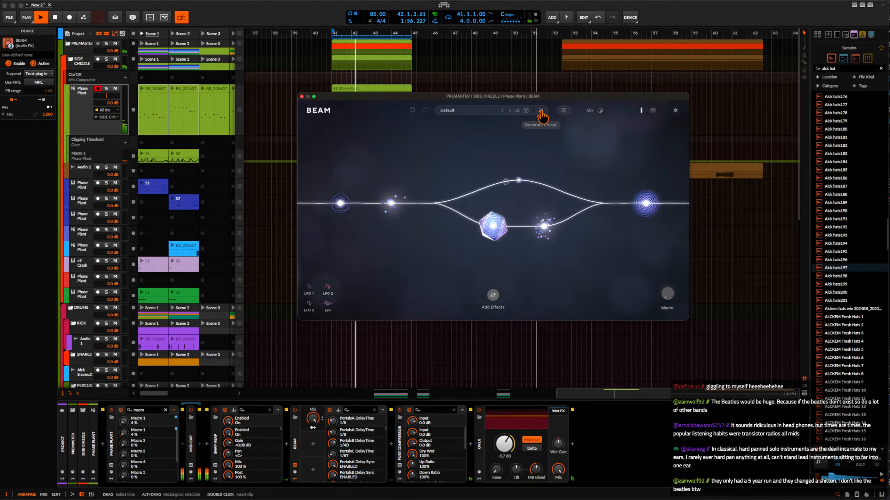
left_click(541, 112)
left_click(542, 113)
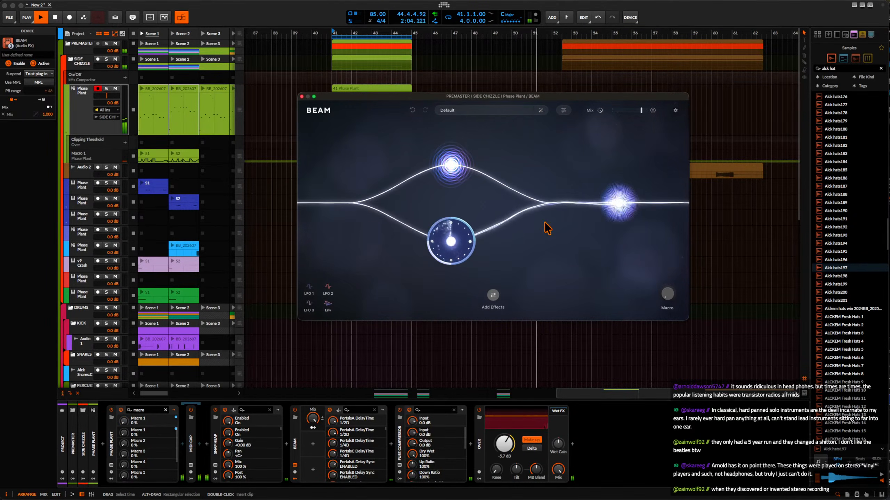
left_click(541, 111)
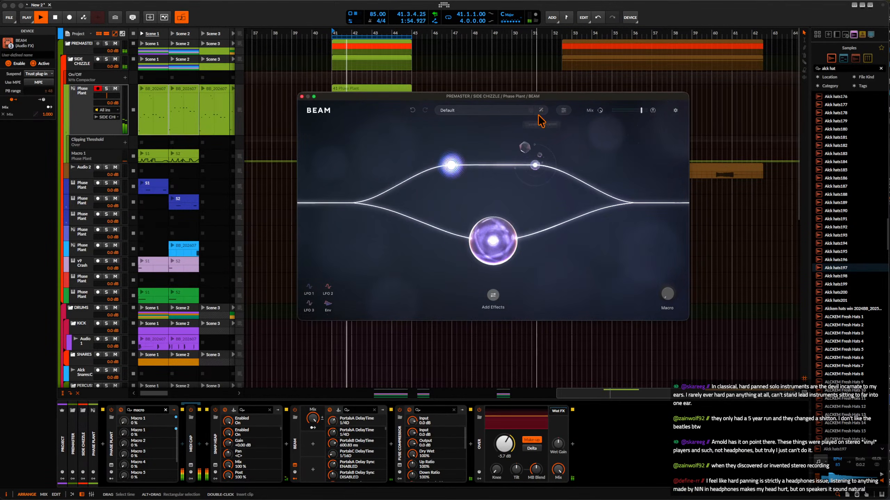
left_click(543, 113)
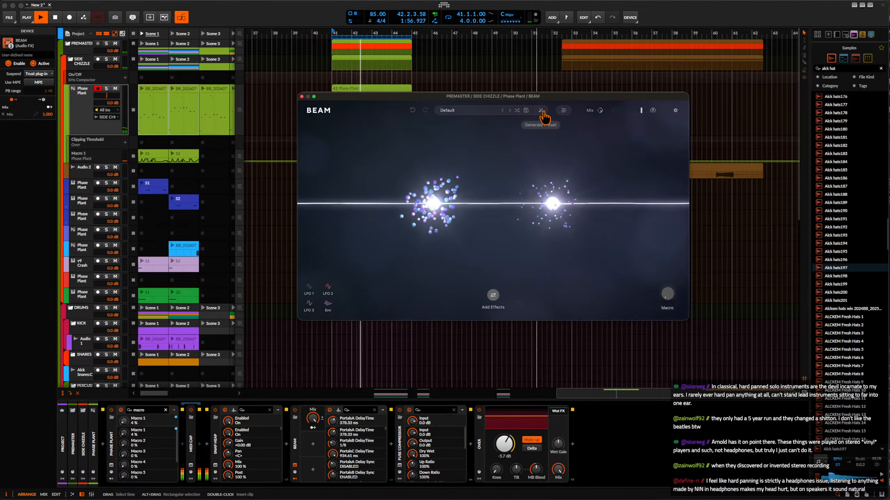
left_click(543, 113)
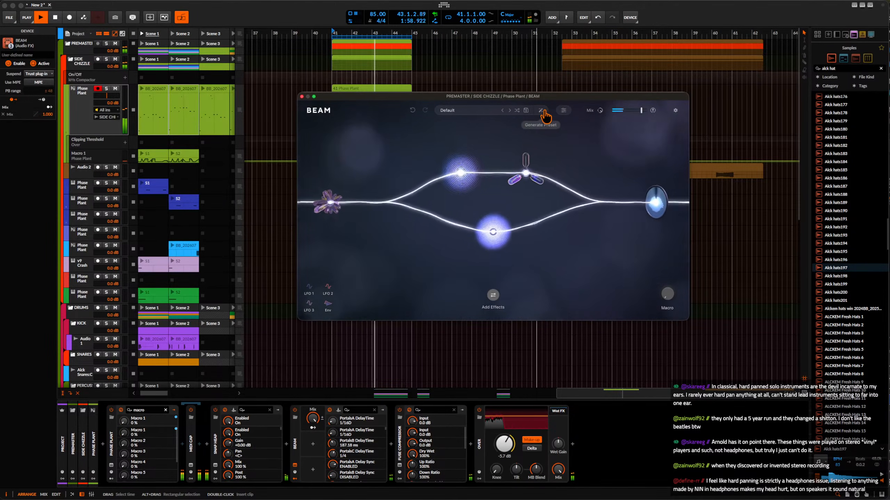
left_click(543, 113)
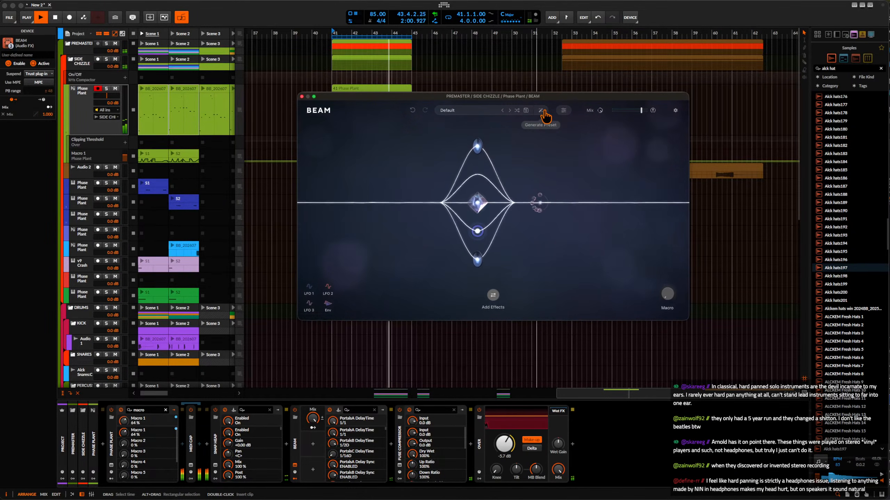
left_click(544, 113)
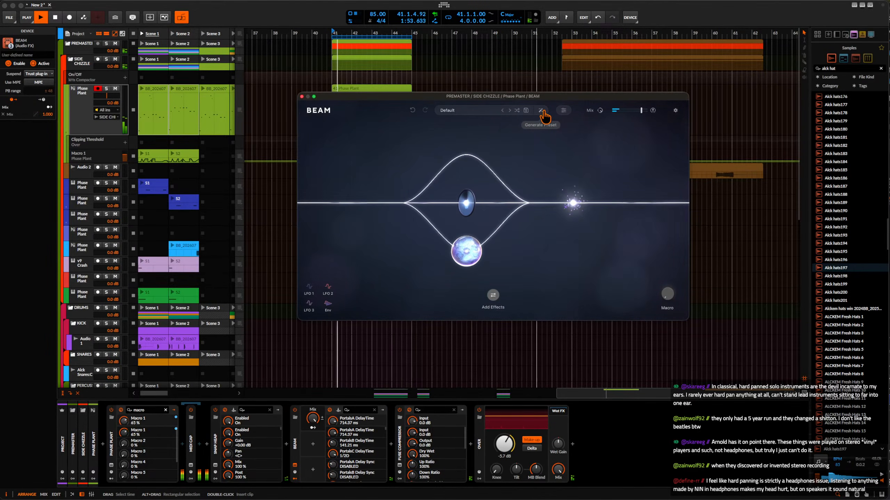
left_click(544, 113)
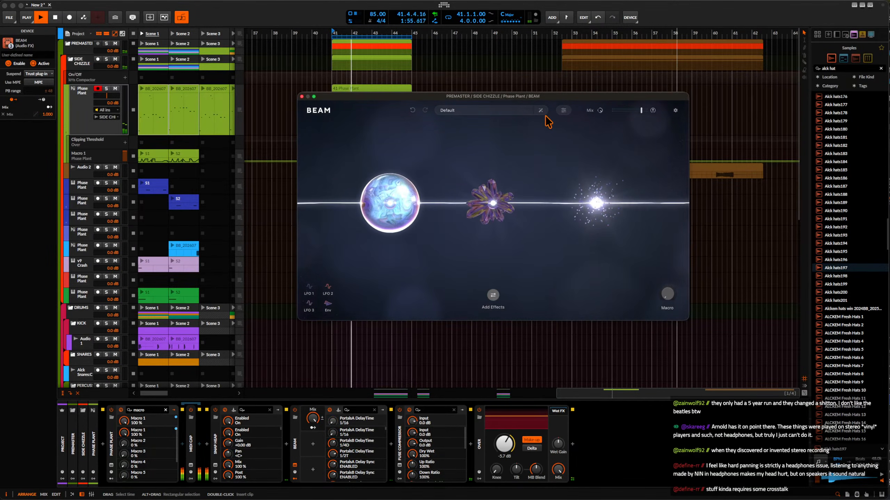
left_click(543, 113)
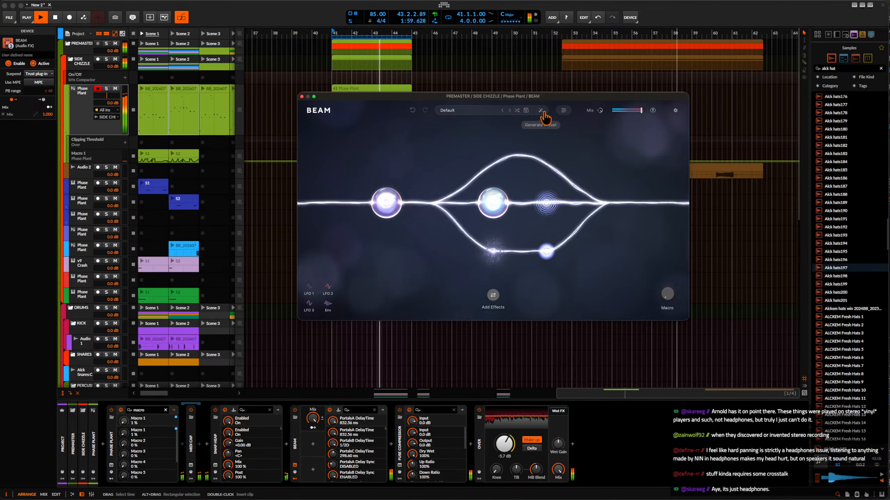
left_click(543, 113)
left_click(543, 113)
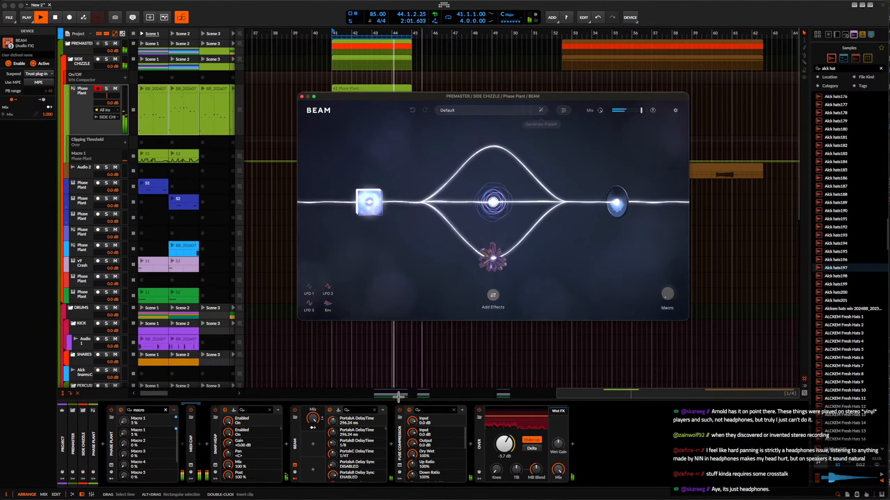
Bypass Snap Heap, generate one more BEAM preset and close the BEAM window.
left_click(215, 411)
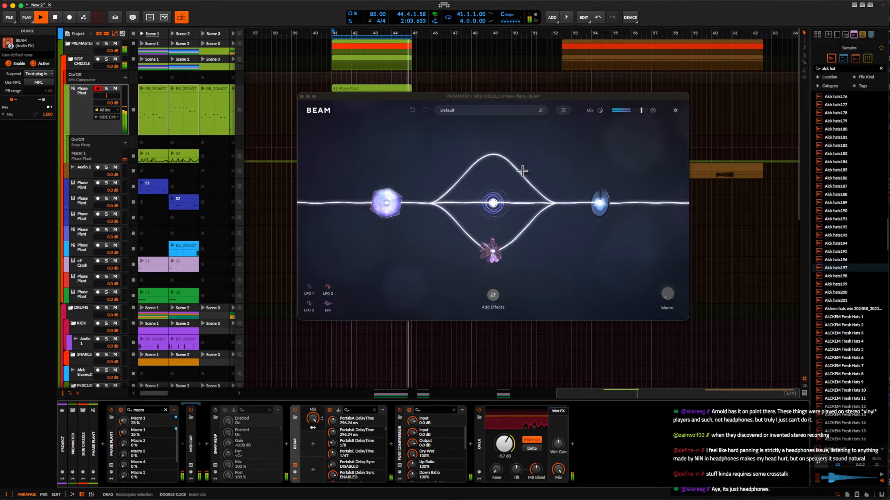
left_click(543, 113)
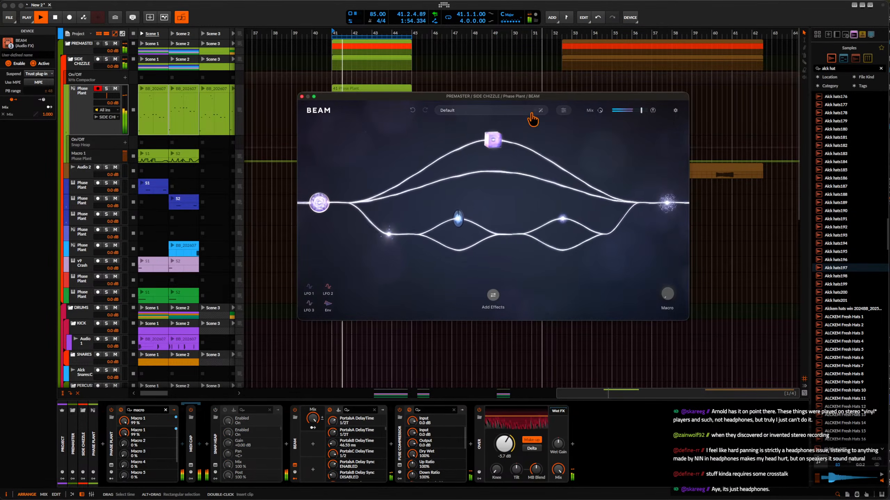
left_click(301, 96)
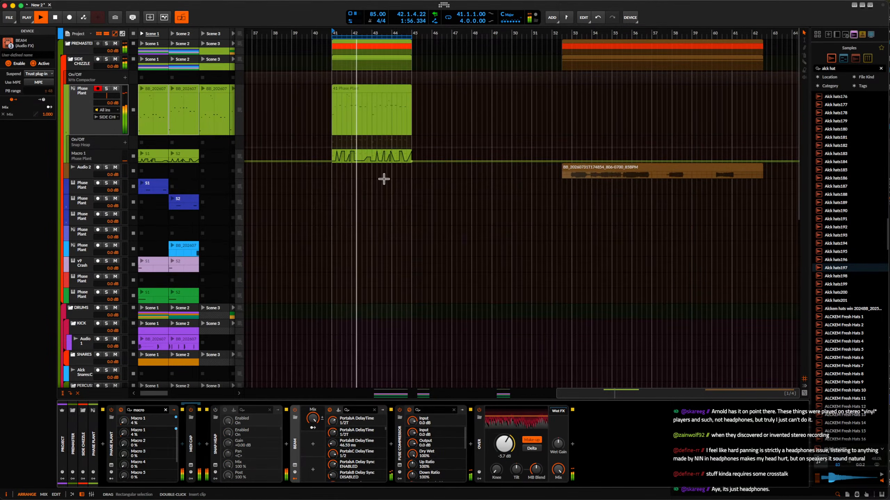
Place the Rolling Sampler capture of the BEAM-processed loop on the upper Phase Plant track at about bar 62.
key("super+alt+p")
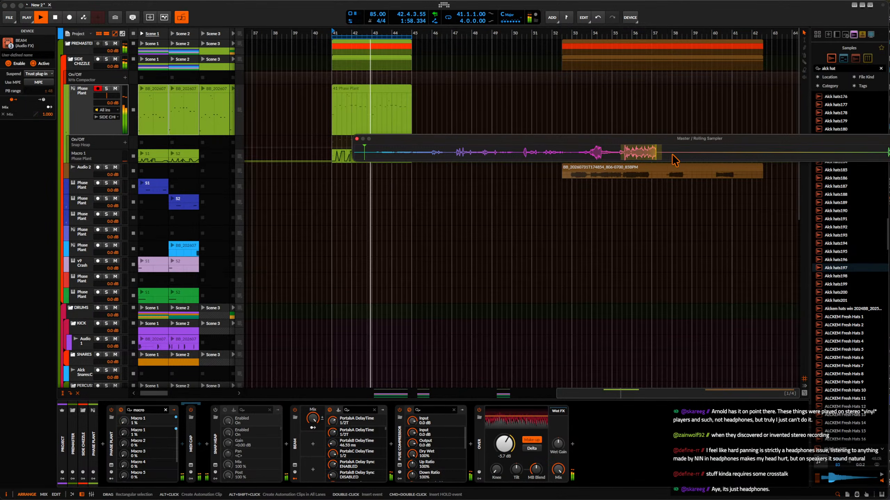
left_click_drag(640, 161, 761, 114)
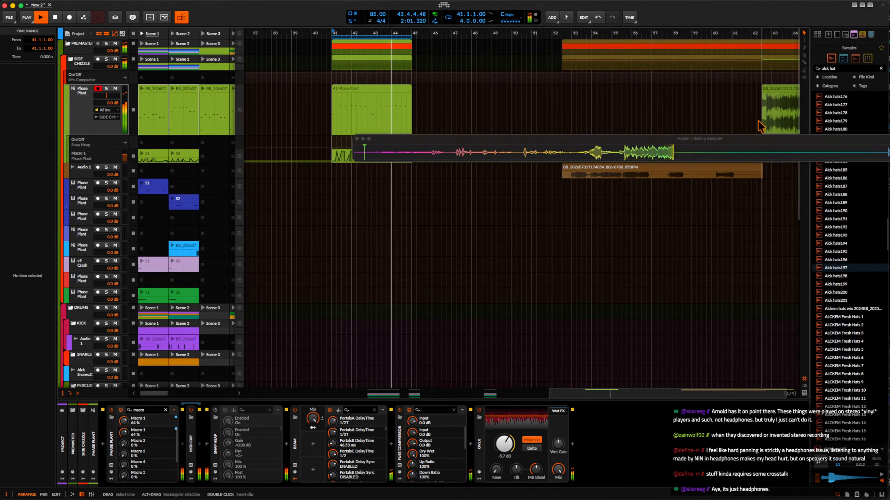
left_click(357, 139)
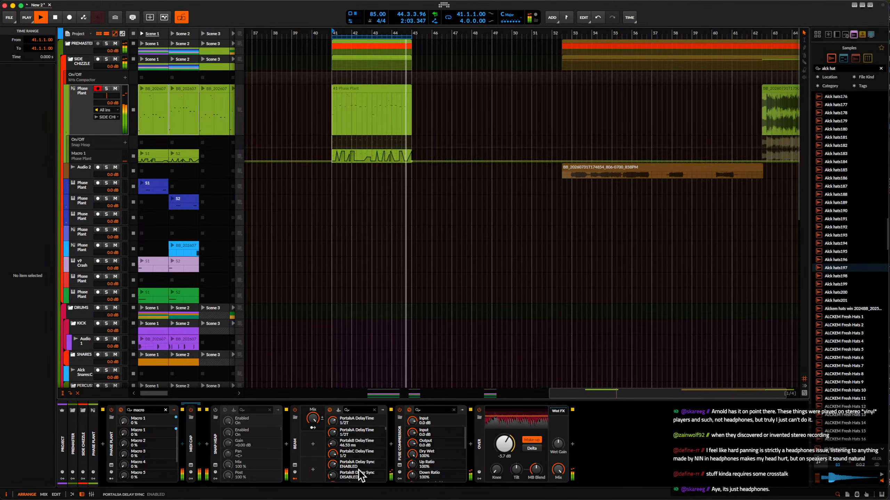
Bypass BEAM on the upper Phase Plant track and stop playback.
left_click(295, 466)
left_click(295, 466)
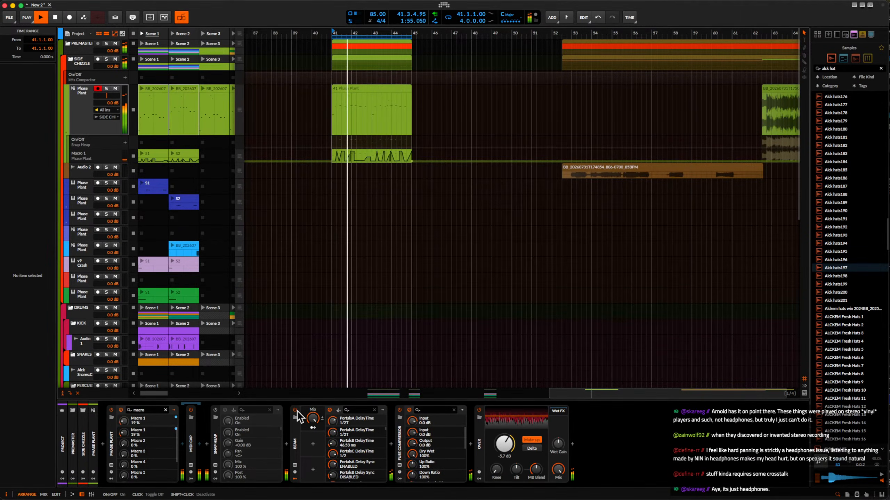
key("space")
Select the time range from bar 58 to bar 75 around the new capture on the upper Phase Plant track.
scroll(439, 197, "down", 3)
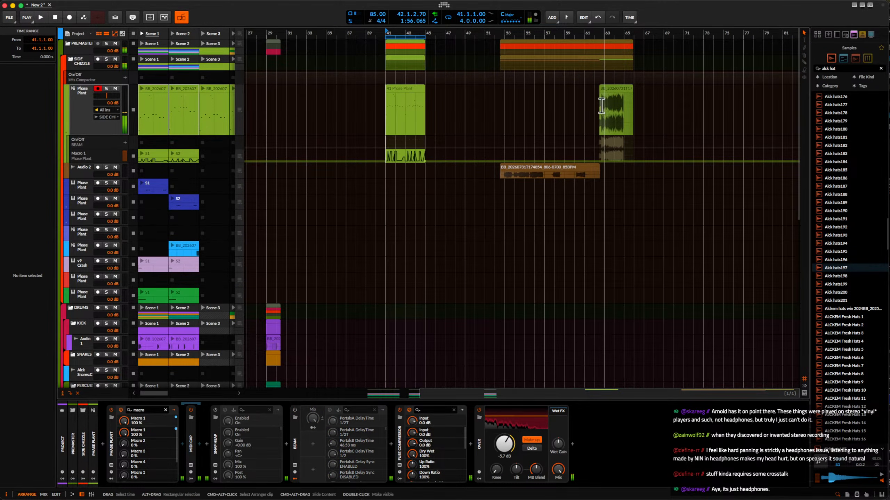
left_click_drag(554, 106, 723, 154)
scroll(492, 149, "down", 4)
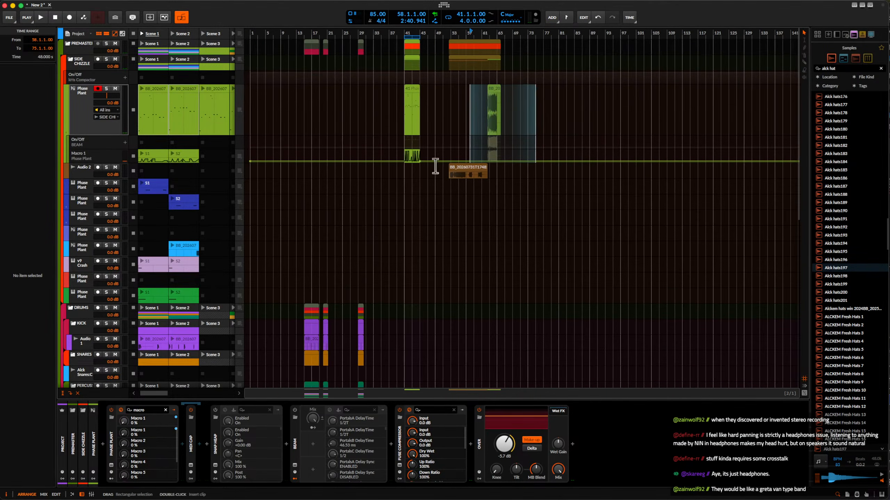
Look through the launcher clips across the scenes from Scene 1 to Scene 7.
scroll(155, 86, "down", 1)
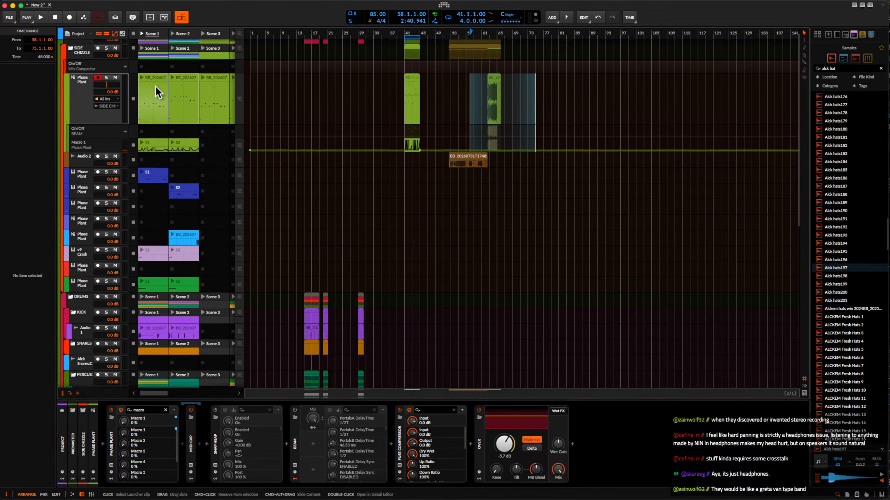
scroll(171, 112, "right", 3)
scroll(171, 112, "left", 3)
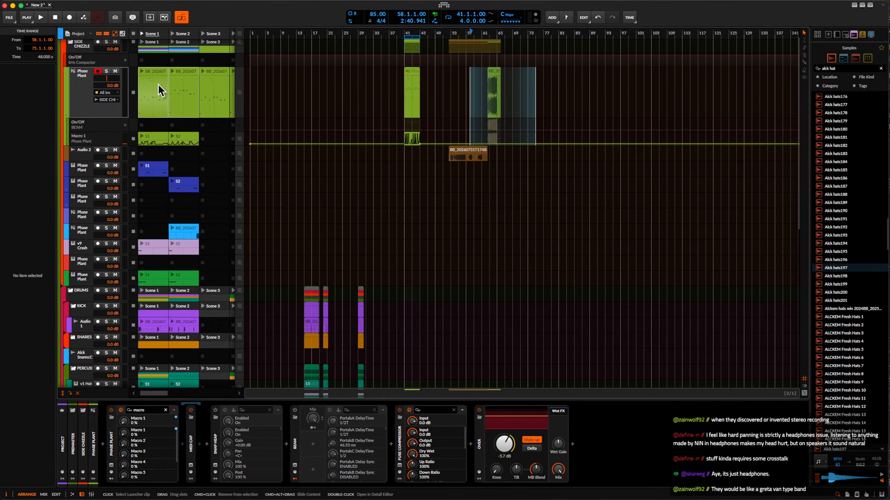
scroll(166, 149, "right", 3)
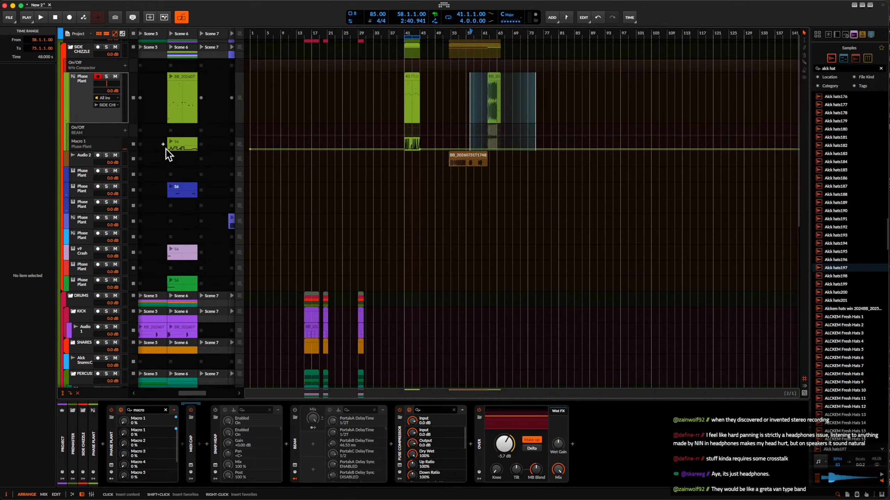
scroll(165, 149, "left", 3)
scroll(207, 173, "right", 3)
scroll(207, 172, "up", 1)
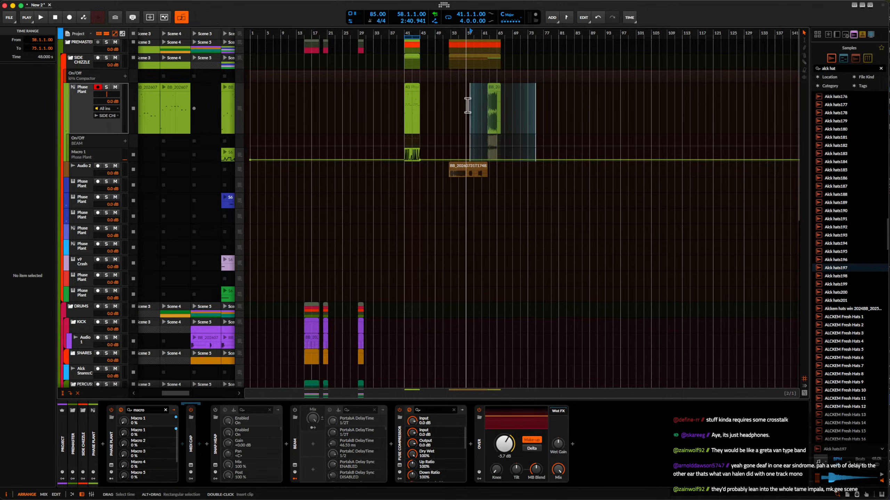
Bypass Fuse Compressor, select the upper Phase Plant track and collapse its automation lanes.
left_click(400, 410)
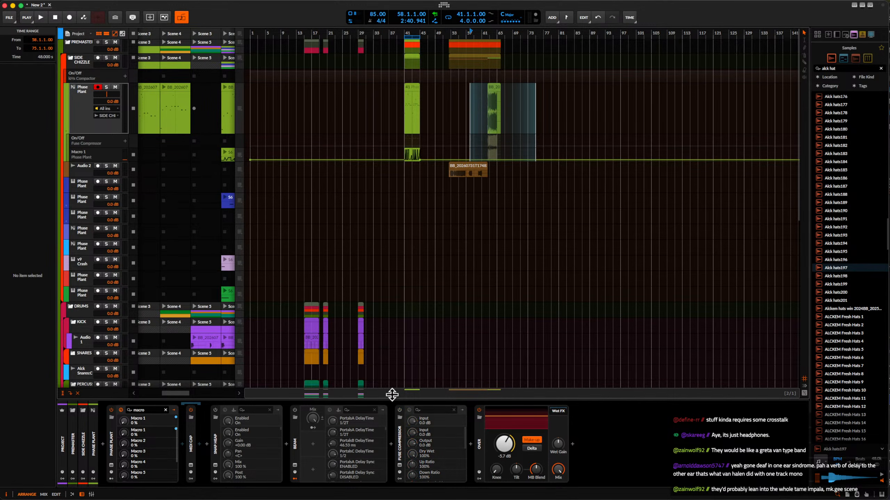
left_click(85, 105)
left_click(66, 131)
scroll(186, 117, "left", 2)
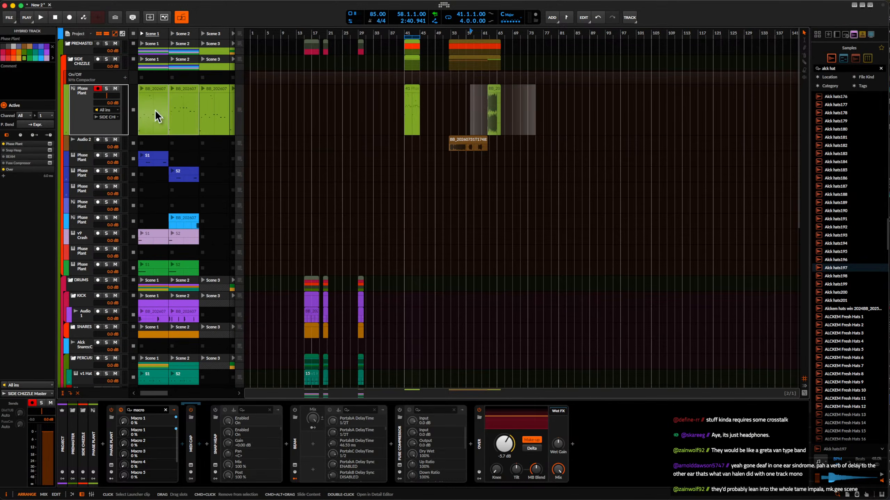
Launch Scene 1 and bypass the Over device on the upper Phase Plant track, keeping that track selected.
left_click(154, 33)
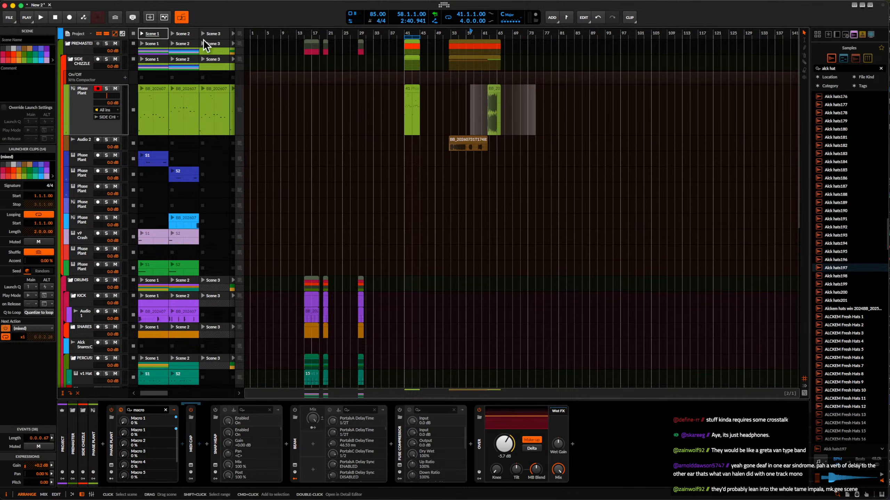
left_click(141, 34)
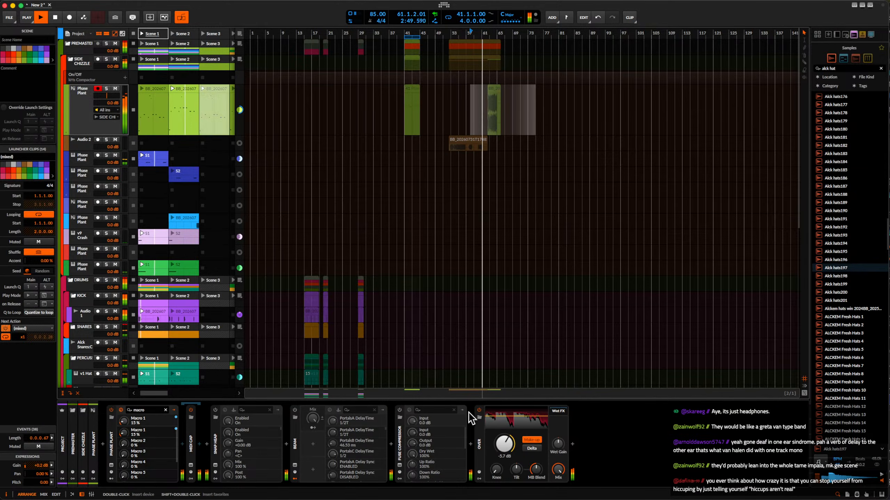
left_click(479, 410)
left_click(63, 92)
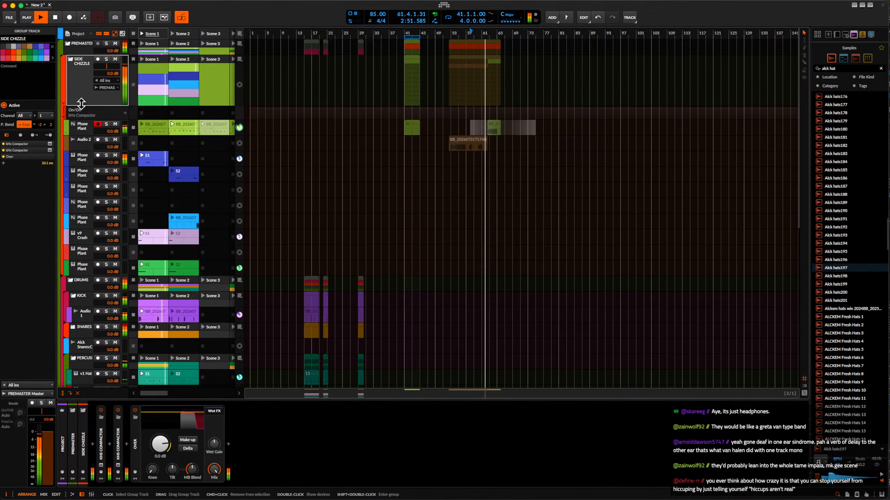
left_click(79, 123)
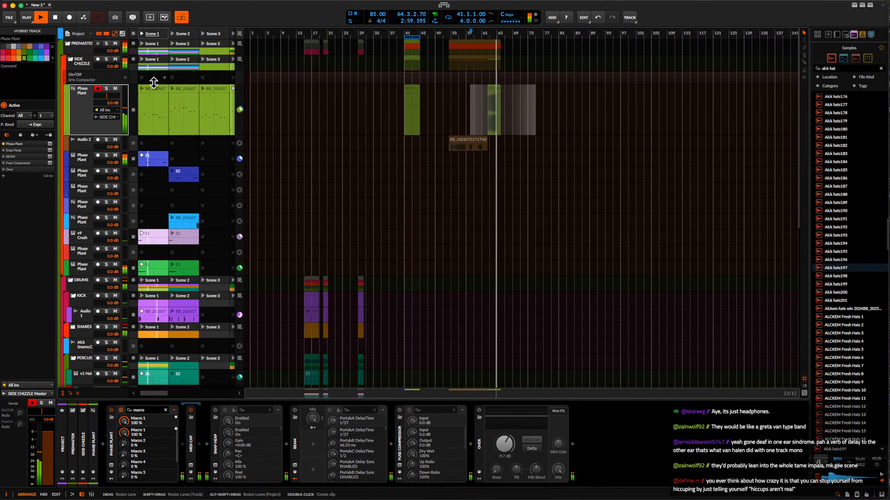
Launch Scene 2 and select the upper Phase Plant track's Scene 2 clip.
left_click(173, 33)
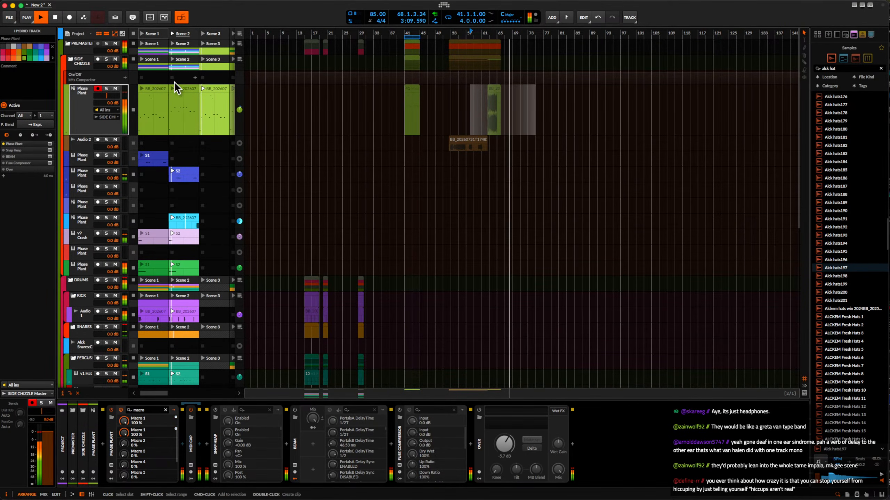
left_click(180, 91)
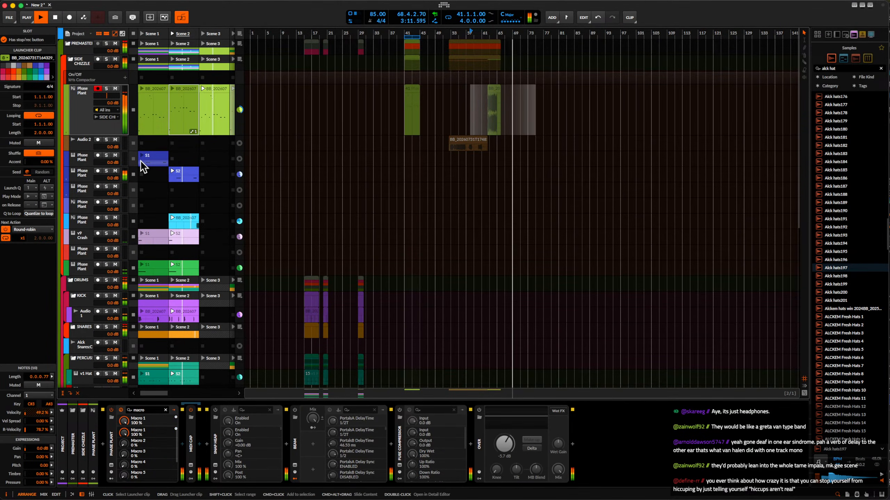
scroll(140, 160, "down", 1)
scroll(151, 178, "up", 1)
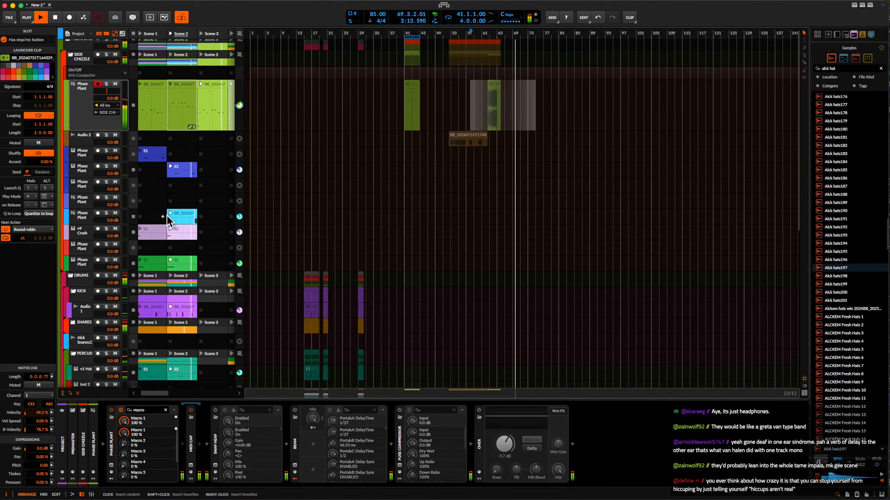
Try a copy of the opening note at 1.2.3.00 in the v9 Crash Scene 2 clip and play it back.
key("space")
double_click(183, 228)
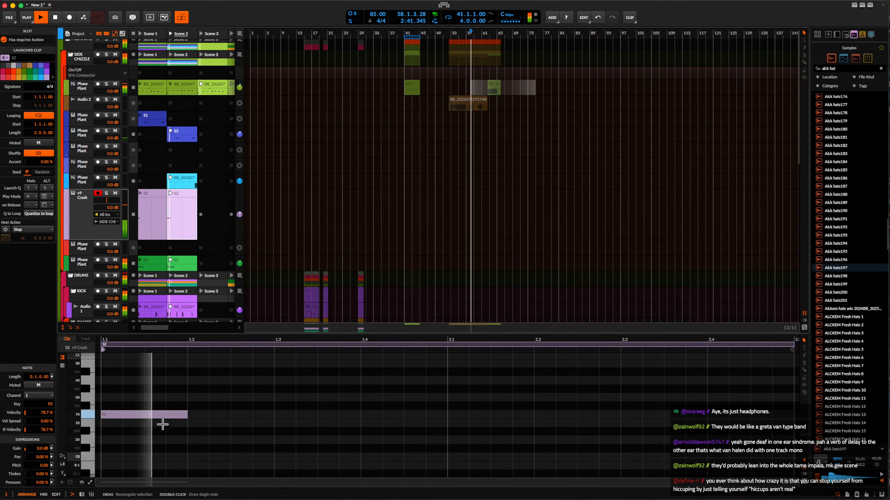
key("space")
left_click_drag(145, 417, 240, 419)
key("space")
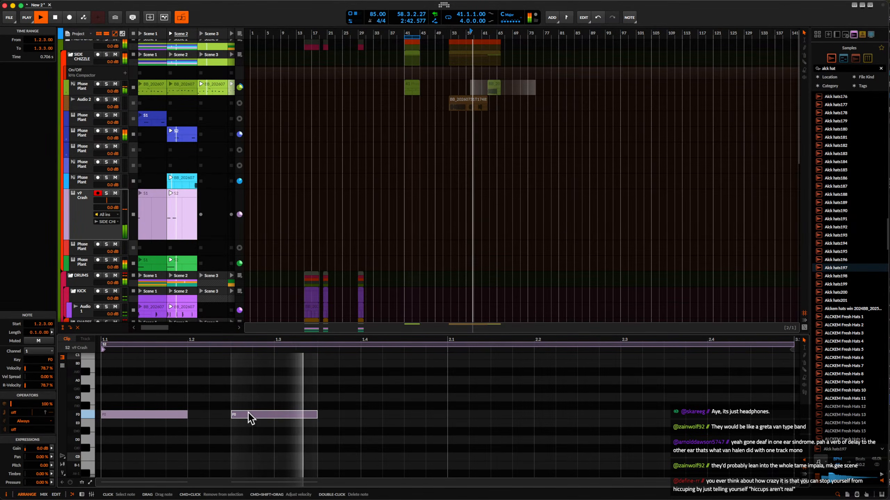
key("space")
key("space")
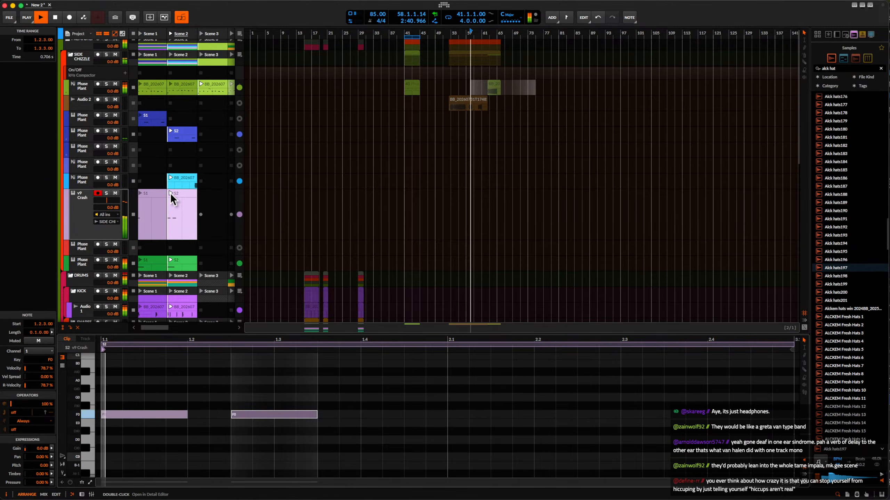
Solo the v9 Crash track, stop playback and undo the copied crash note.
left_click(106, 193)
key("space")
key("super+z")
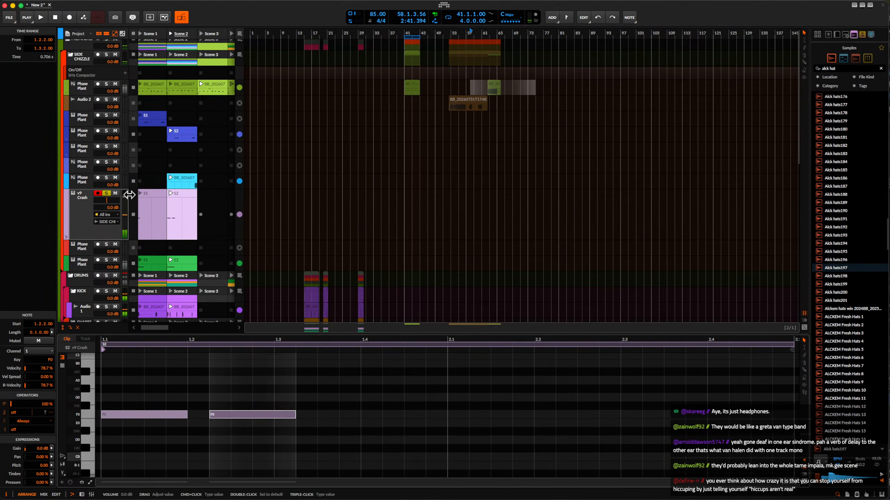
key("super+z")
Open the green Phase Plant track's Scene 2 clip and copy its opening note to 1.2.3.00.
scroll(172, 183, "up", 1)
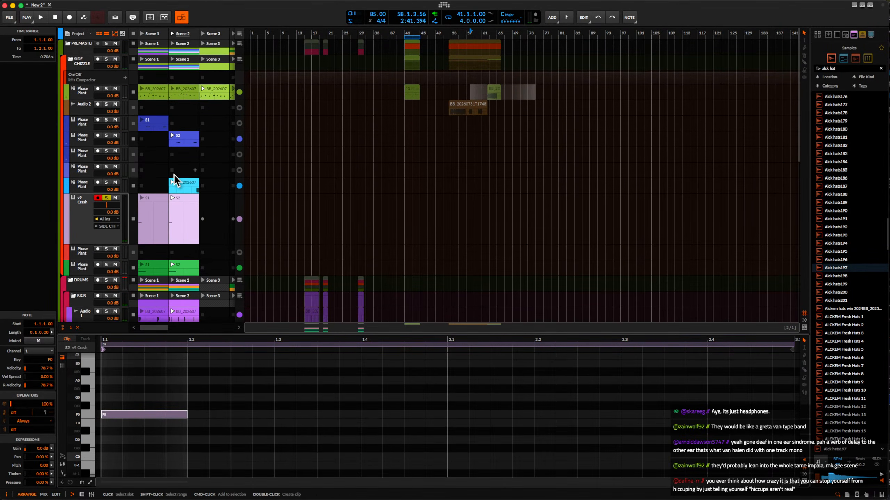
scroll(180, 156, "down", 3)
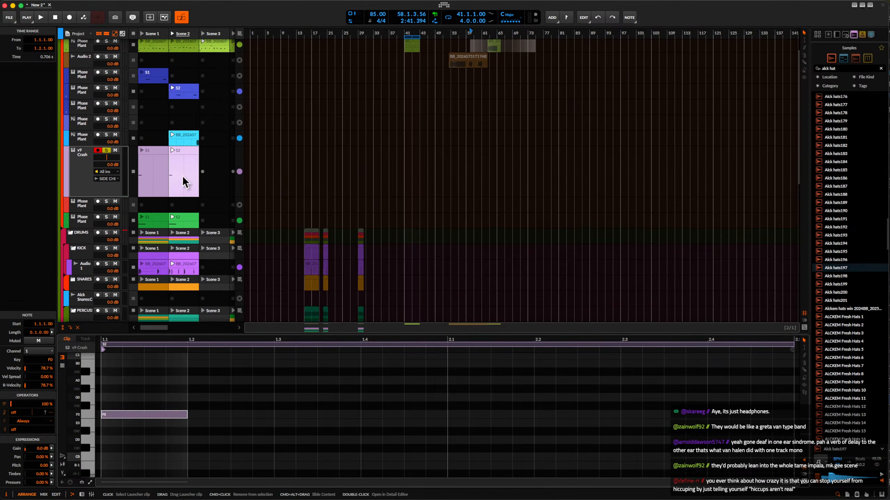
left_click(187, 210)
left_click(173, 221)
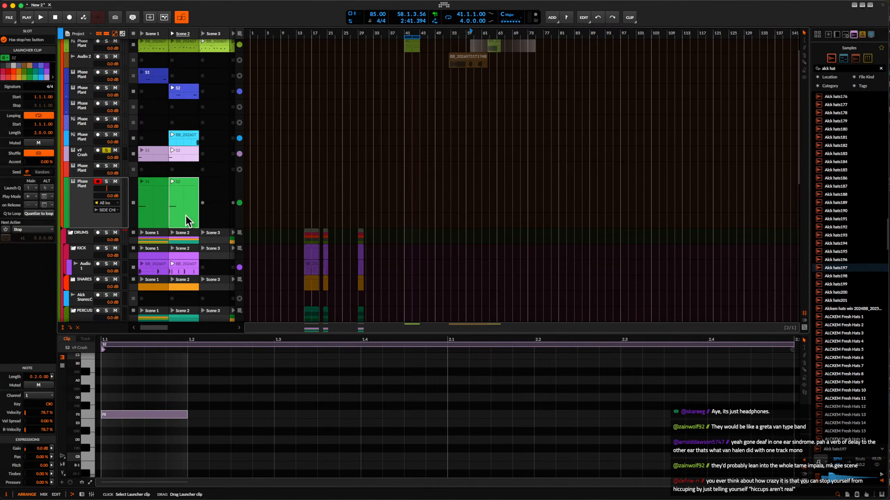
left_click_drag(263, 402, 186, 400)
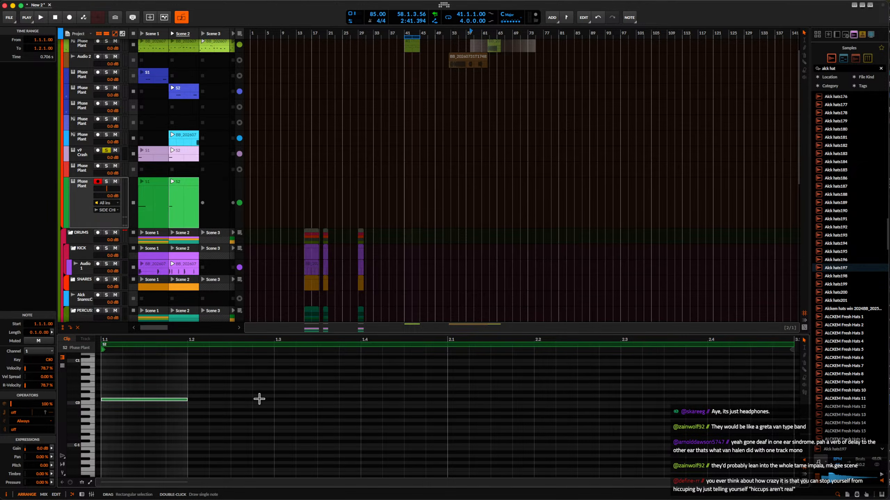
double_click(244, 399)
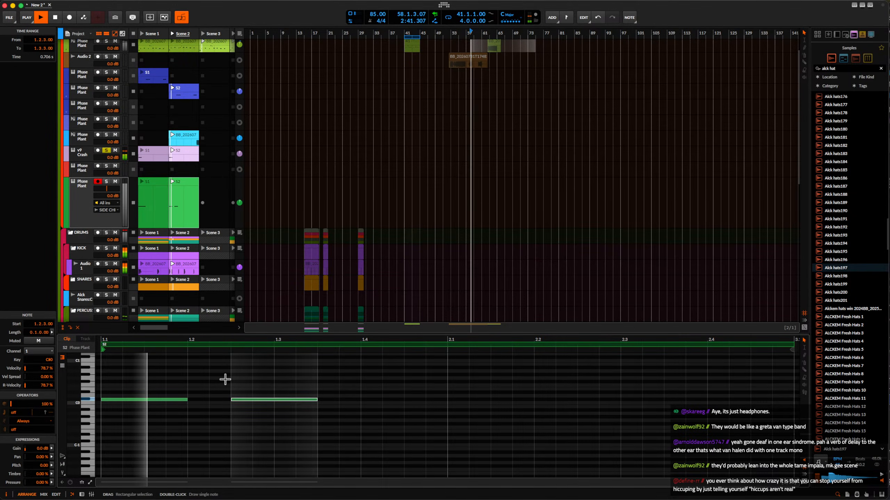
Solo the green Phase Plant track and audition its two-note Scene 2 clip.
left_click(106, 181)
key("space")
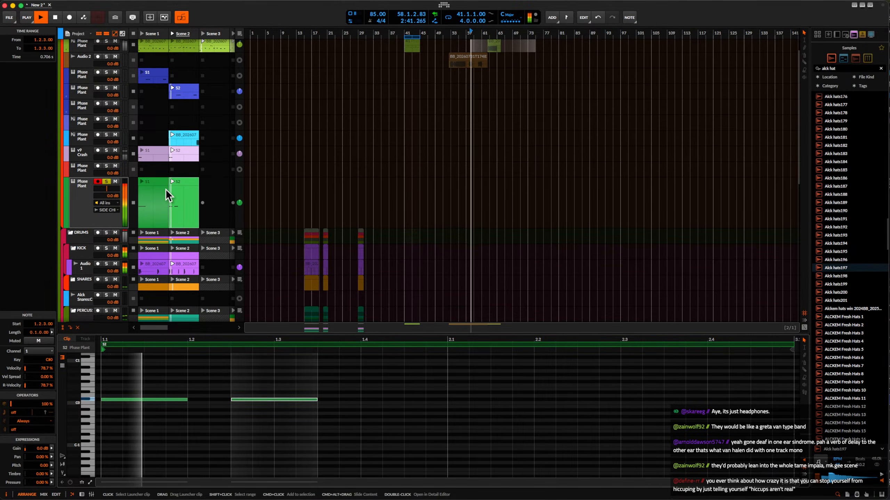
key("space")
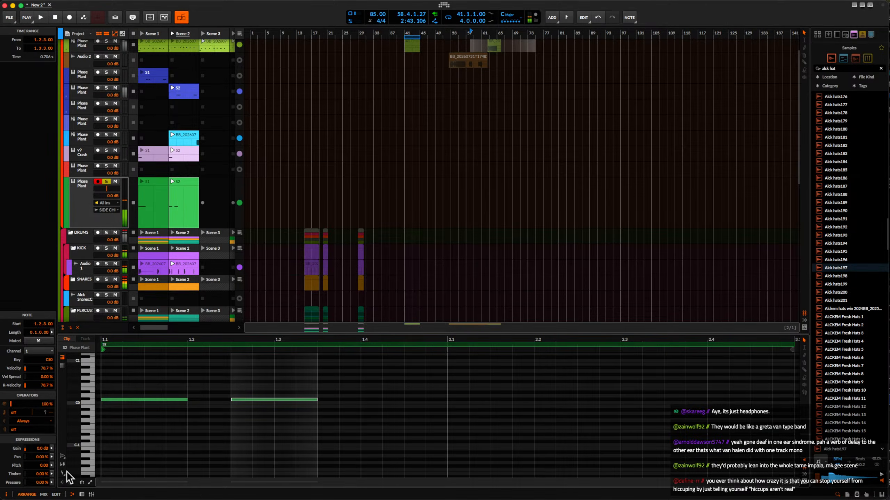
Draw a falling pitch curve on the copied note, passing through 0.00 mid-note and ending at -15.00, and play it back.
left_click(274, 399)
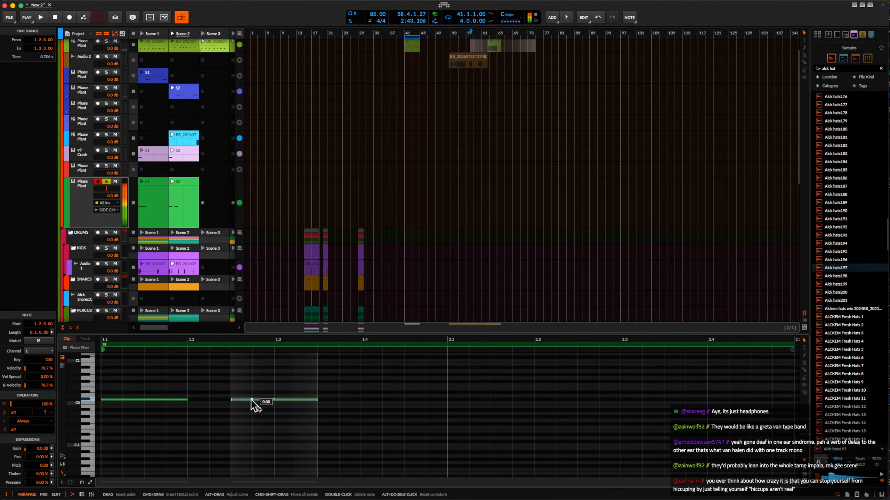
left_click_drag(250, 399, 248, 375)
left_click_drag(317, 400, 317, 452)
key("space")
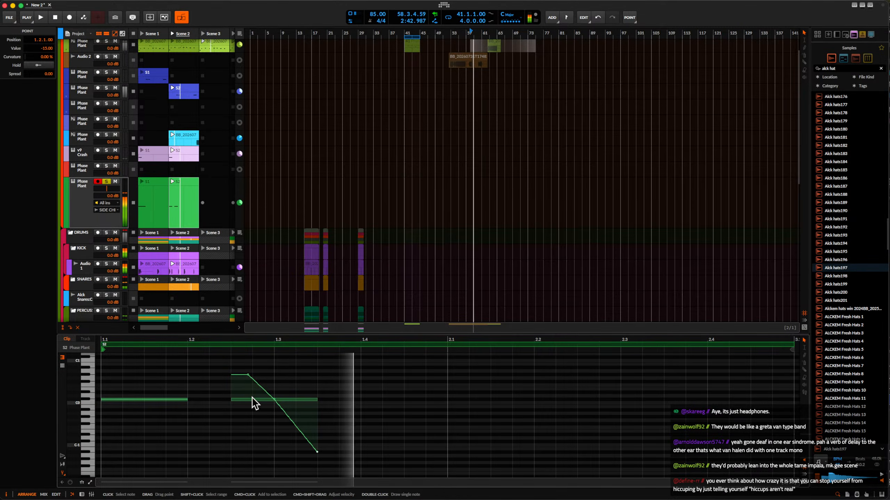
key("space")
Set the pitch curve's end point to -3.00 and its start point to 2.00 at the very beginning of the note.
left_click_drag(317, 452, 318, 409)
key("space")
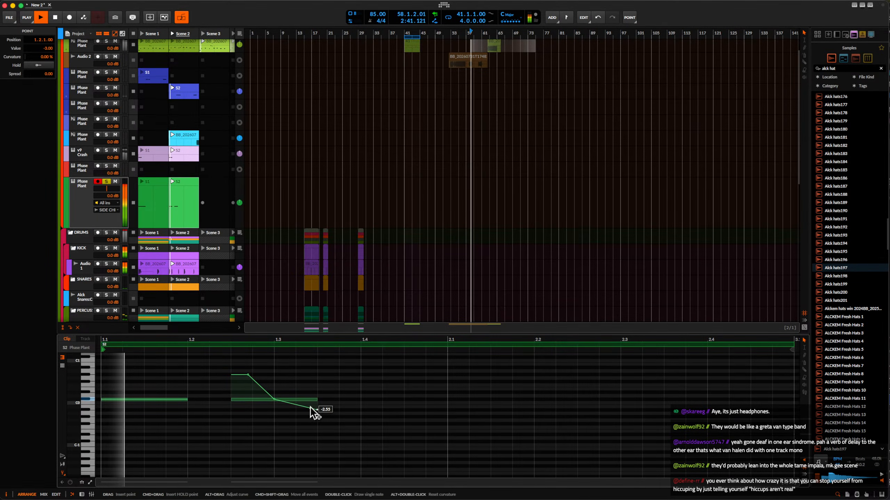
key("space")
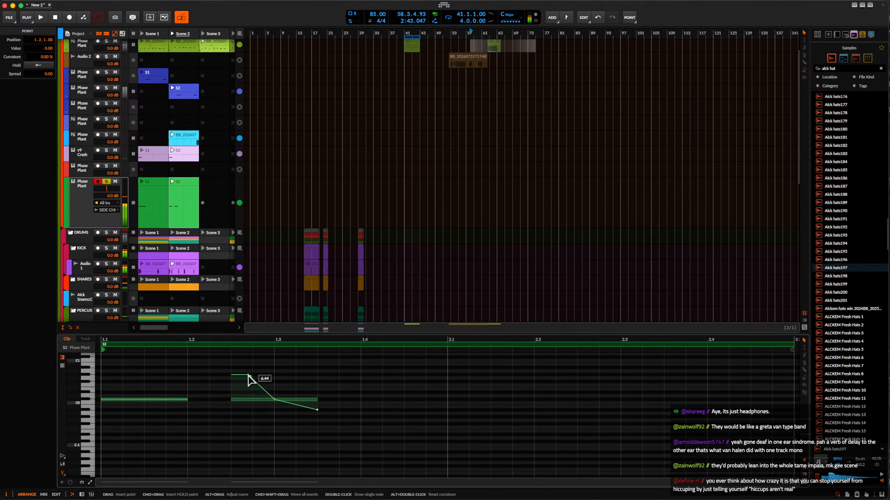
left_click_drag(248, 375, 231, 375)
key("space")
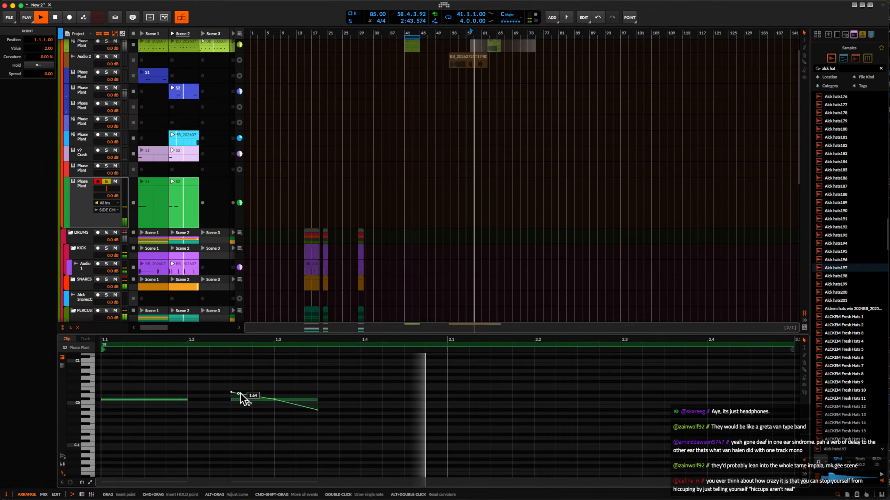
left_click_drag(231, 379, 232, 392)
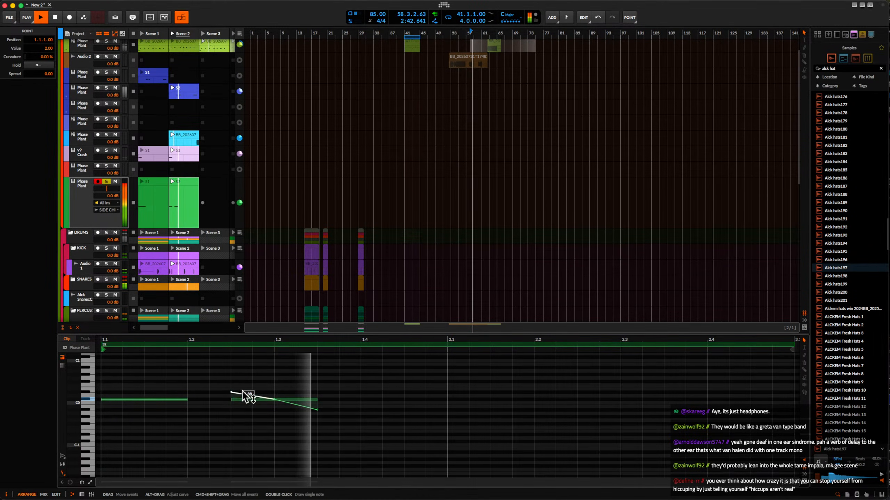
Replay the pitch bend, unsolo the green Phase Plant track and restart playback of the full scene.
key("space")
key("space")
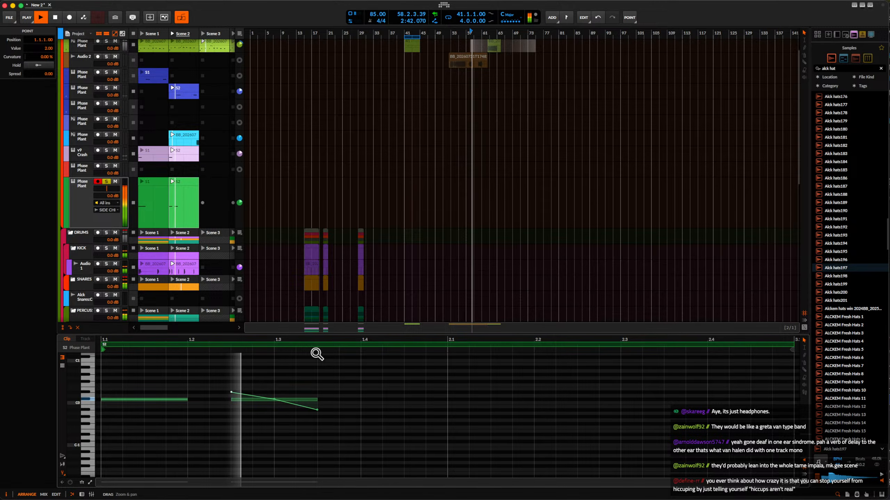
key("space")
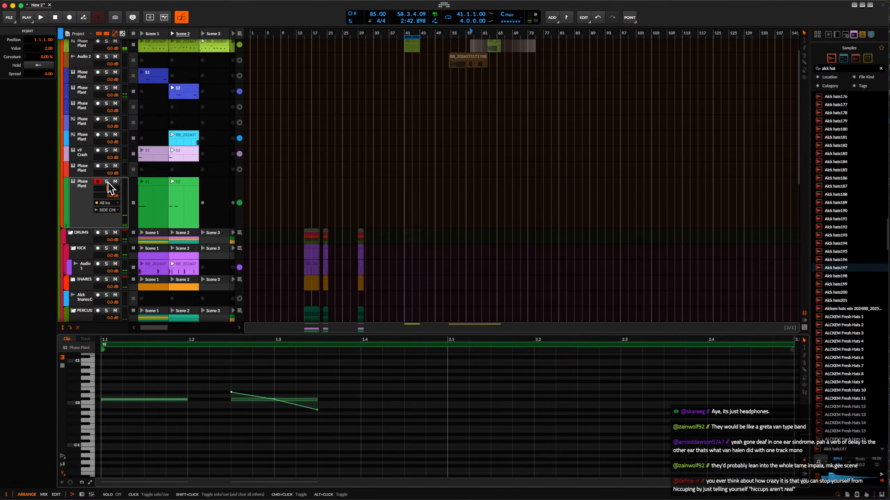
key("space")
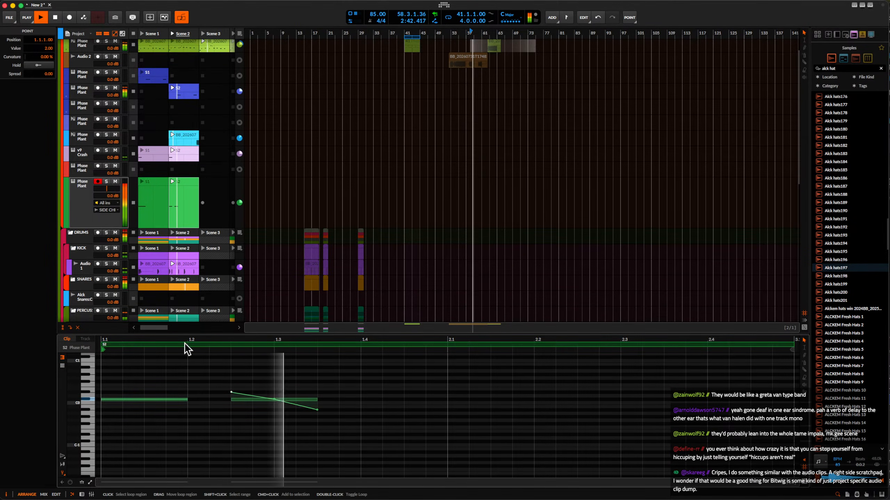
In the blue Phase Plant Scene 2 clip, delete the first of the three adjacent notes and extend the last of them to 1.4.4.00.
left_click(179, 90)
scroll(279, 438, "down", 5)
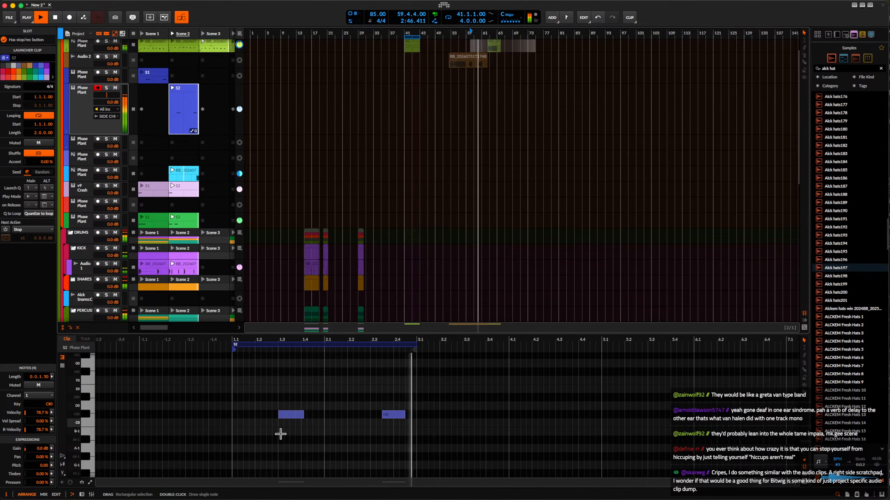
scroll(280, 413, "up", 5)
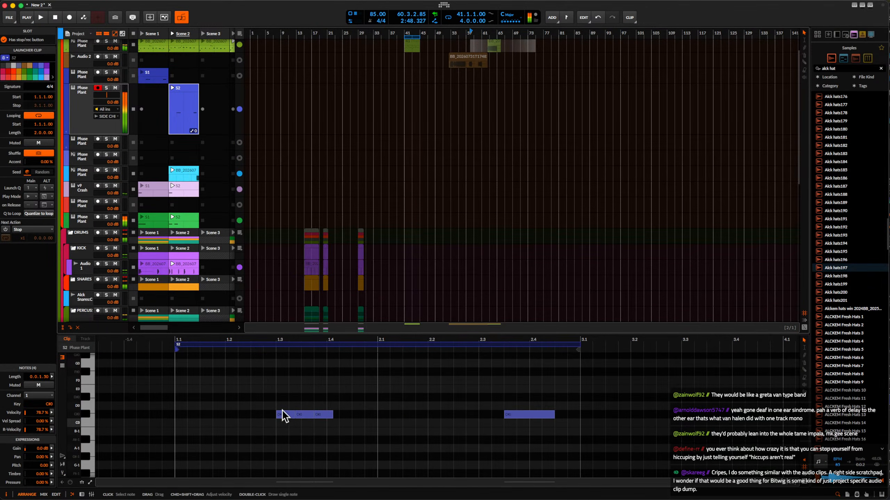
double_click(284, 415)
key("space")
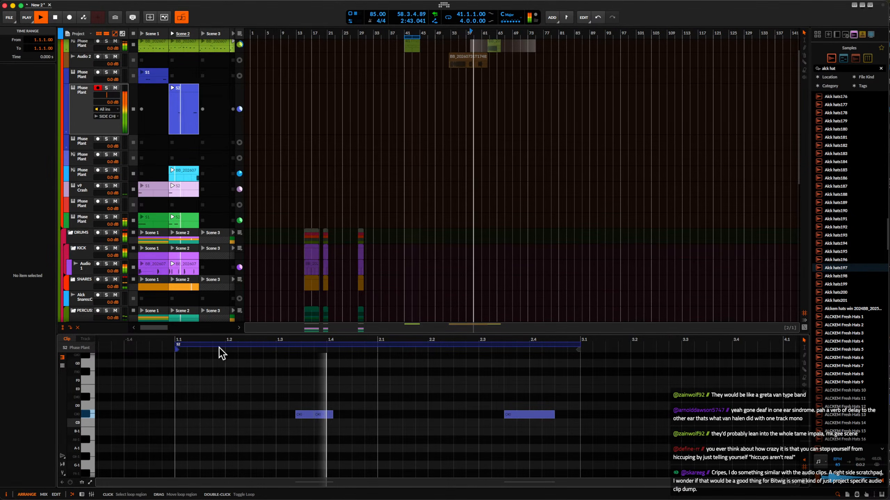
left_click_drag(332, 415, 364, 414)
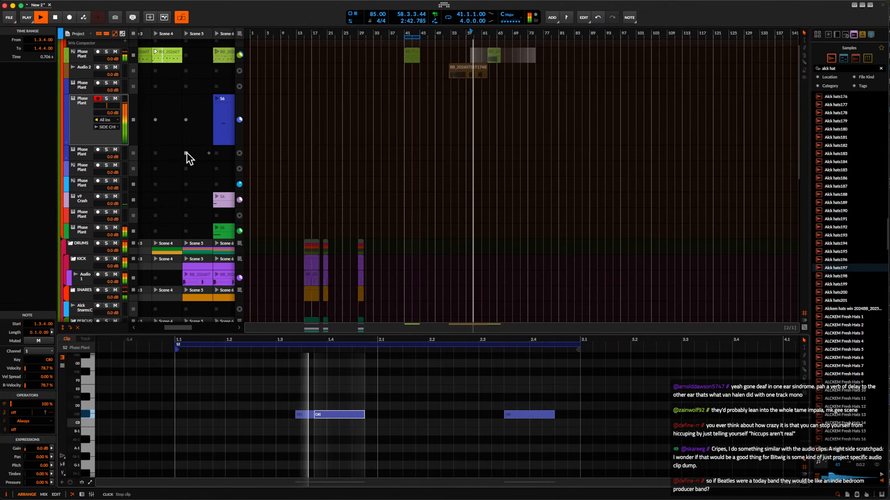
Look over the launcher clips as far as Scene 8 and select the blue Phase Plant track holding the edited S2 clip.
scroll(186, 152, "up", 2)
scroll(186, 153, "right", 5)
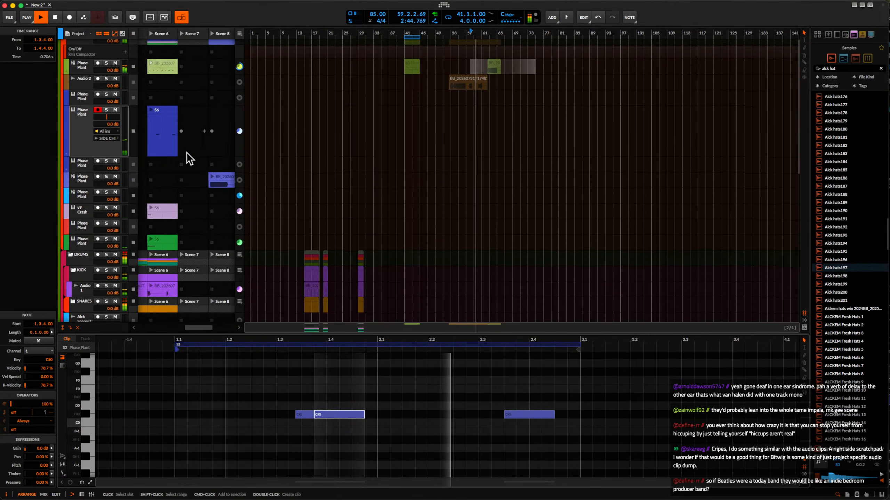
scroll(186, 153, "left", 5)
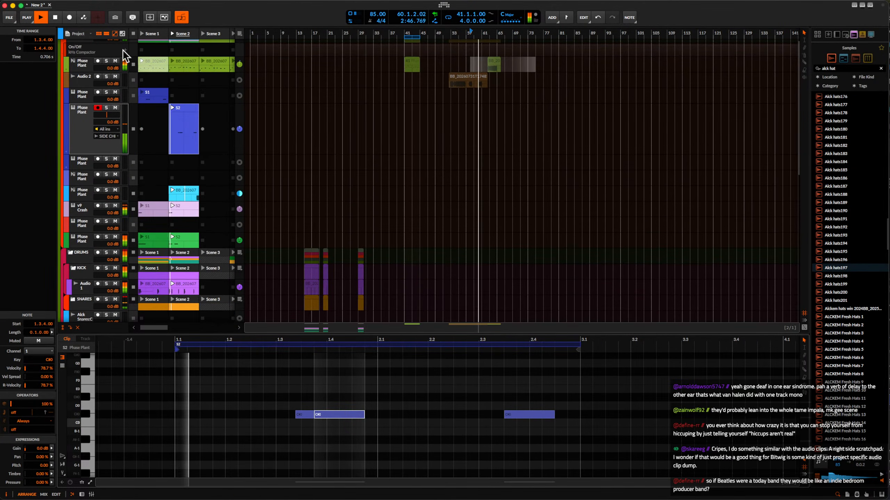
left_click(98, 34)
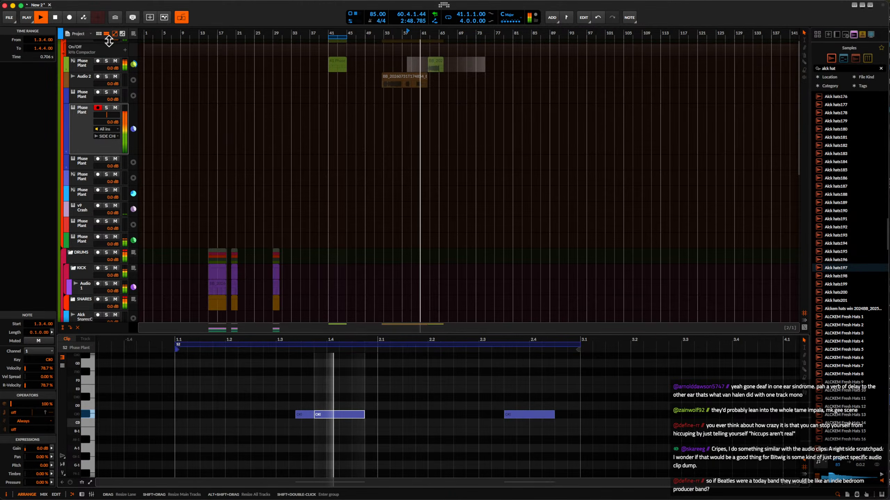
key("l")
left_click(76, 135)
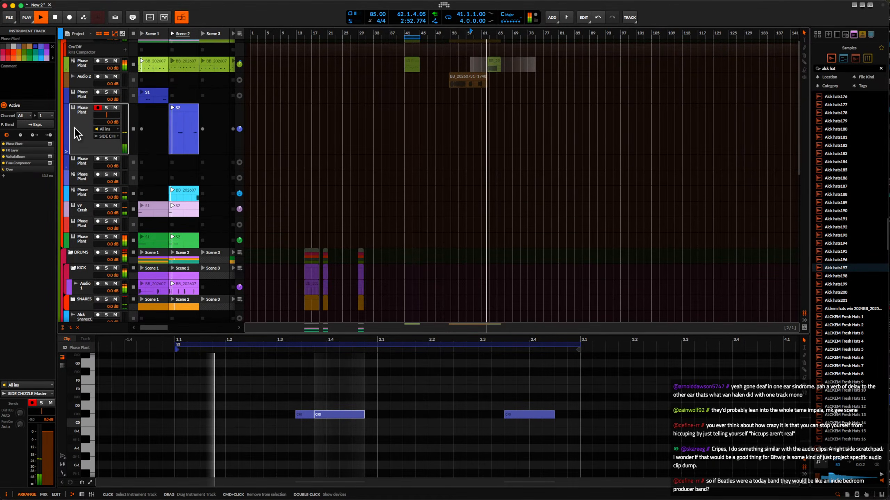
Show the device chain of the blue Phase Plant track holding the S2 clip and of the Audio 4 track in the percussion group.
scroll(86, 136, "down", 2)
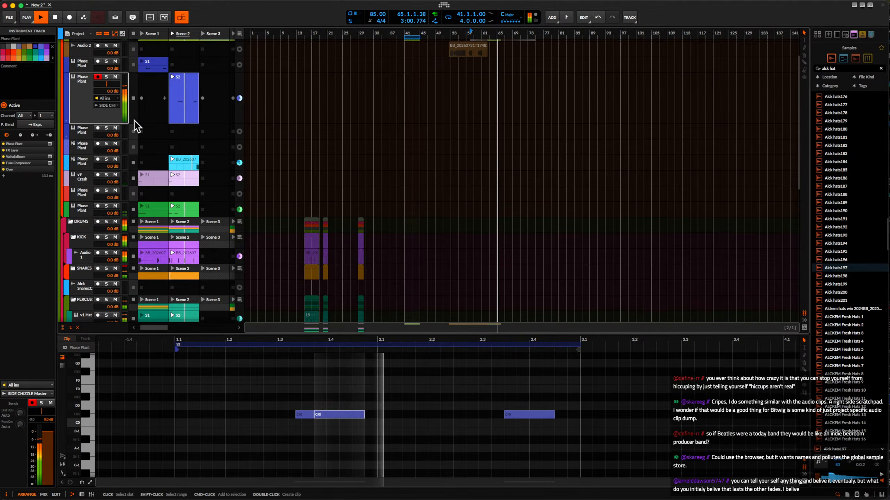
double_click(86, 111)
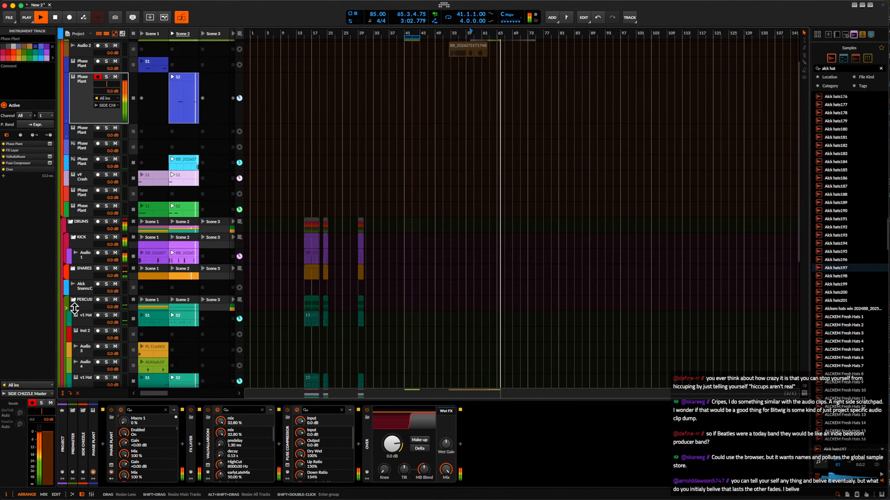
left_click(85, 363)
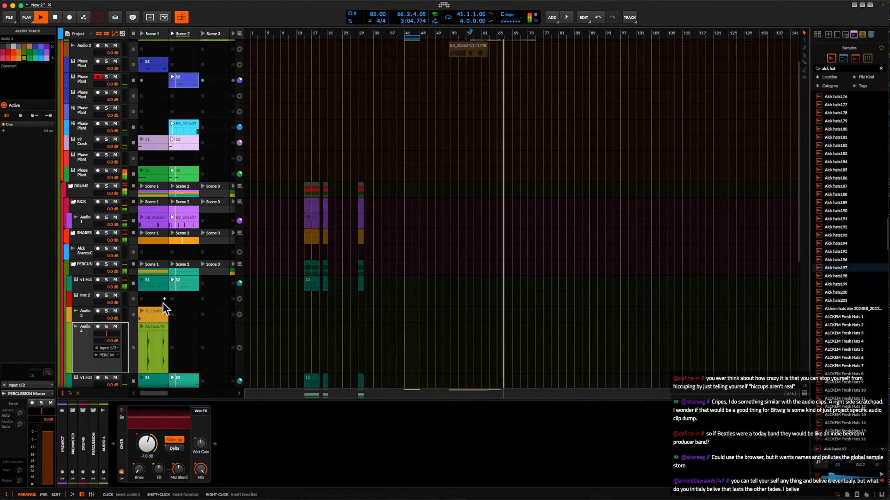
scroll(270, 261, "up", 3)
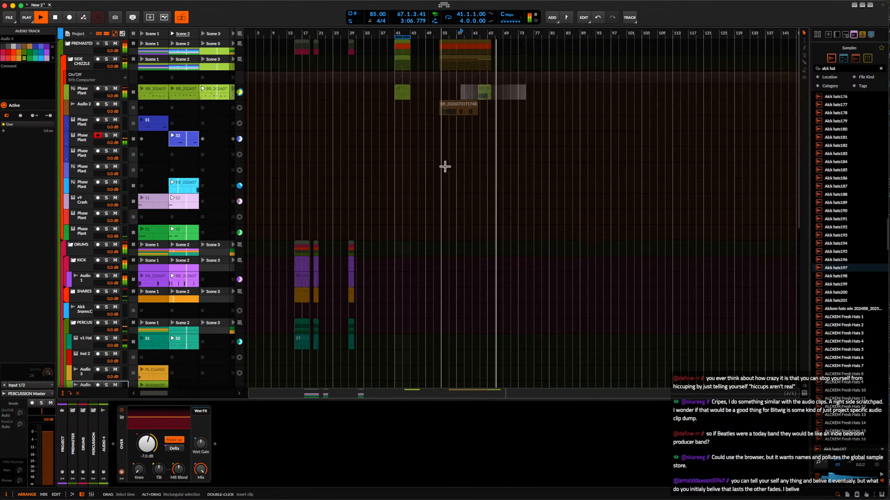
Move all arranger clips far along the timeline so that the earliest starts around bar 197, leaving the opening bars empty.
scroll(452, 151, "up", 4)
scroll(453, 151, "down", 7)
scroll(452, 151, "down", 1)
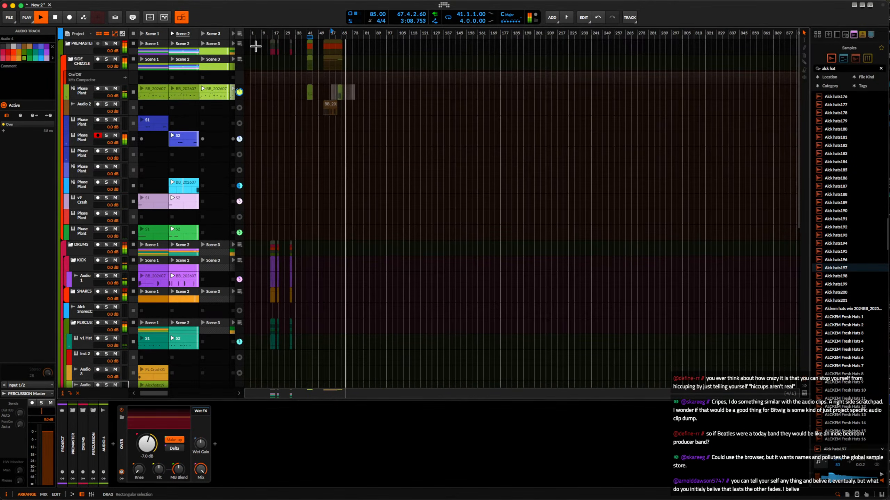
left_click_drag(256, 46, 559, 316)
left_click_drag(444, 383, 530, 64)
left_click(293, 54)
scroll(293, 55, "up", 4)
scroll(293, 55, "down", 4)
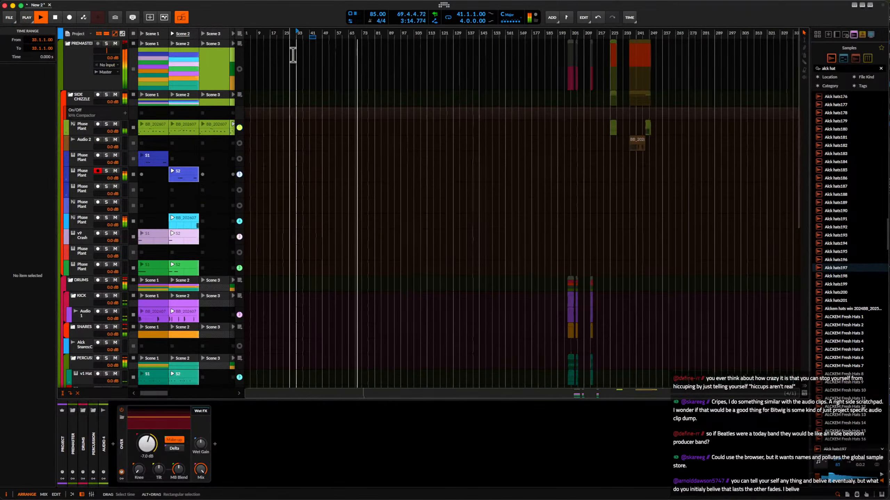
Stop playback, select the PREMASTER group and save the project as "clip launcher exercise" in the Projects folder.
key("space")
left_click(84, 66)
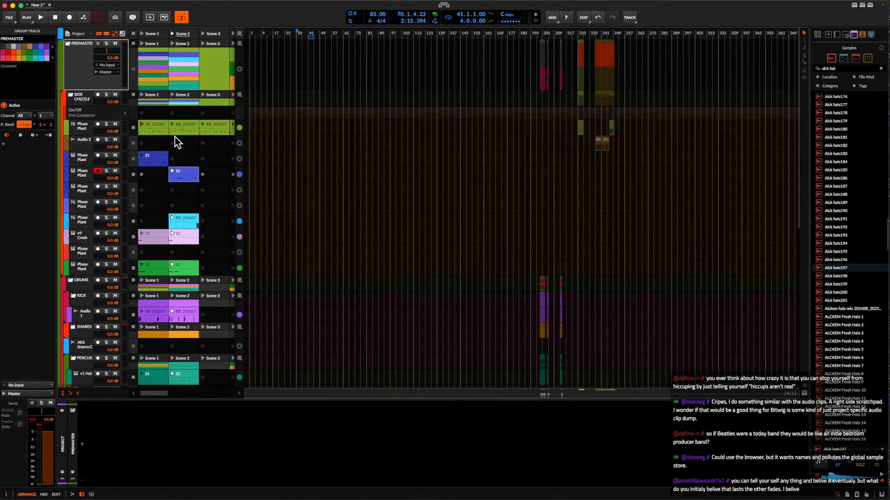
key("super+s")
left_click(497, 274)
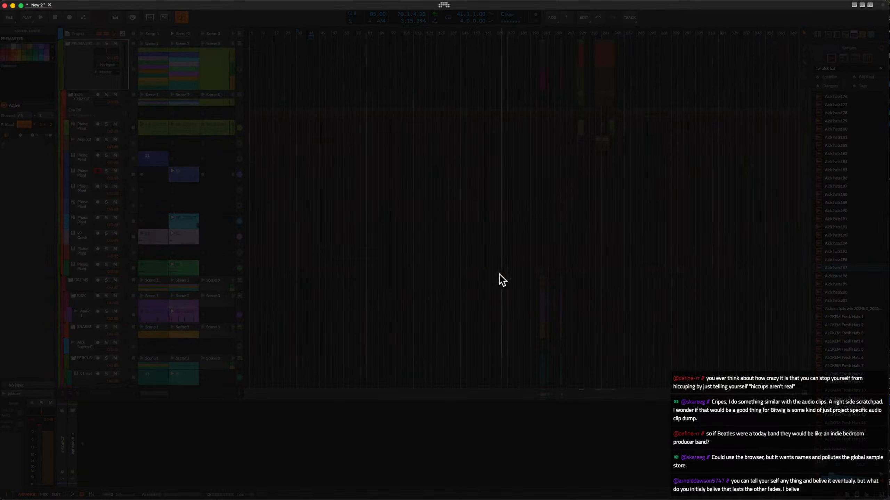
type("clip launcher e")
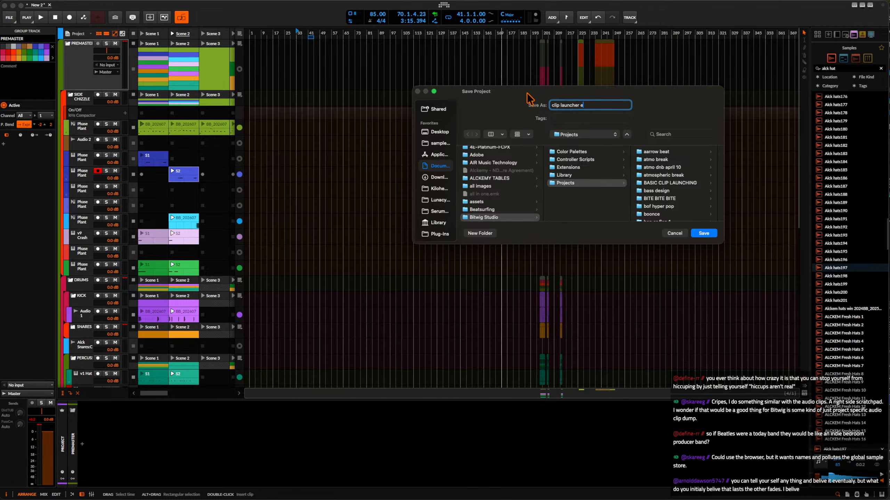
type("xercise")
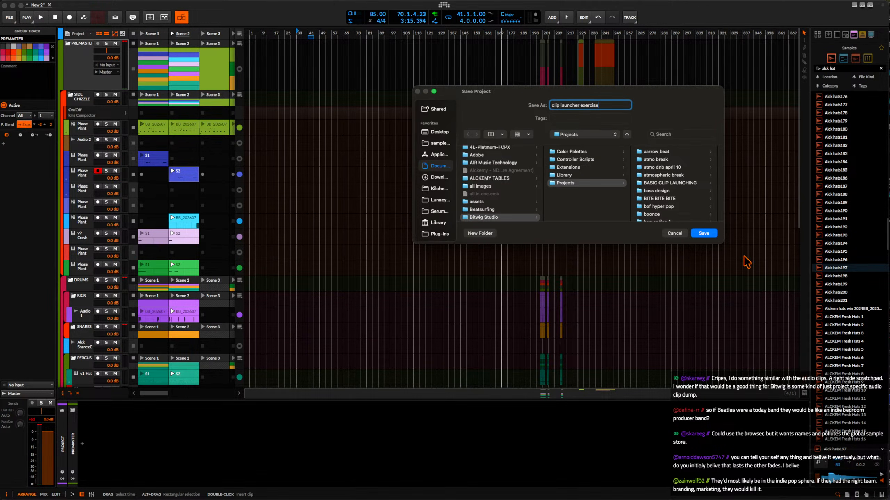
left_click(704, 234)
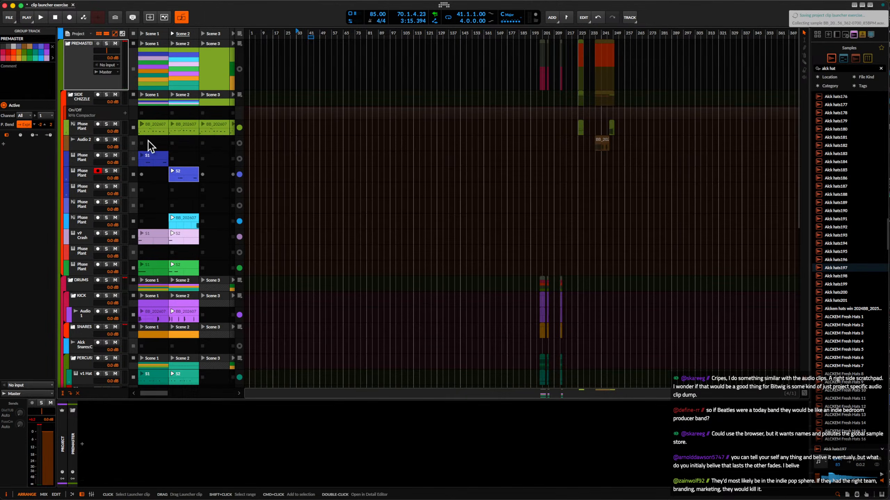
Look over the launcher scenes up to Scene 7 and the emptied stretch of the arranger timeline.
scroll(145, 135, "down", 3)
scroll(143, 128, "down", 10)
scroll(143, 128, "up", 12)
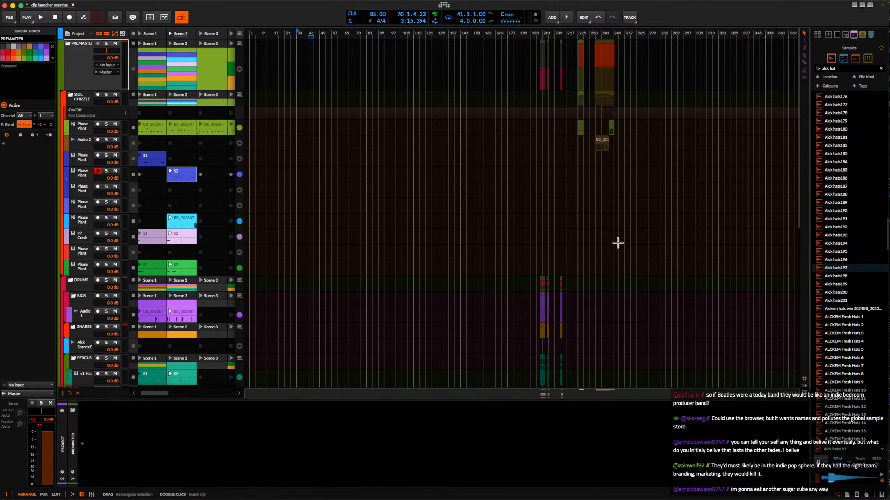
scroll(469, 192, "down", 5)
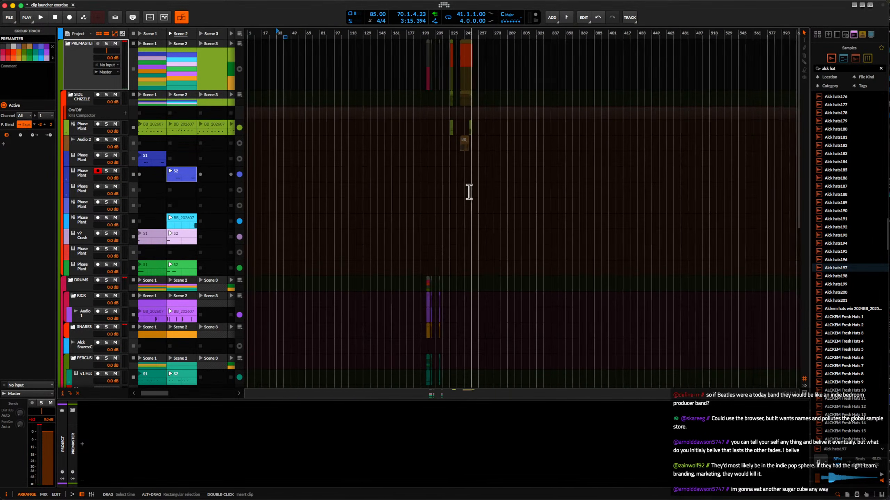
scroll(357, 192, "down", 4)
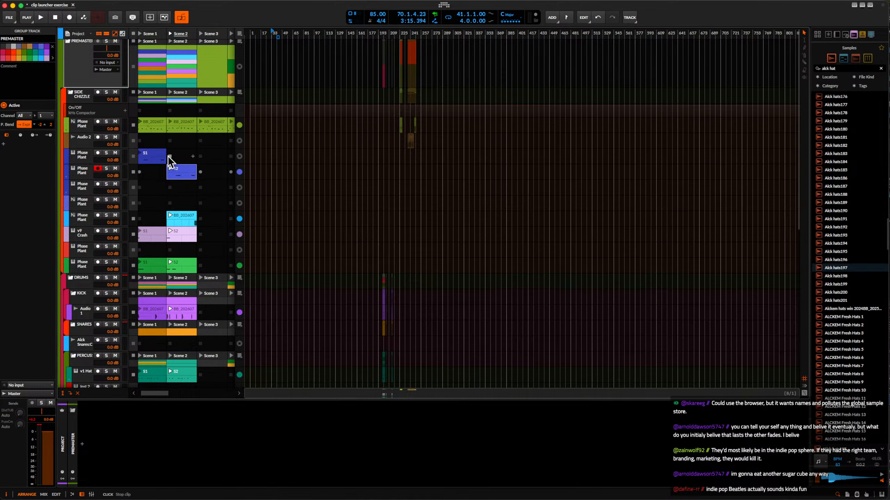
scroll(174, 150, "down", 1)
scroll(171, 149, "up", 1)
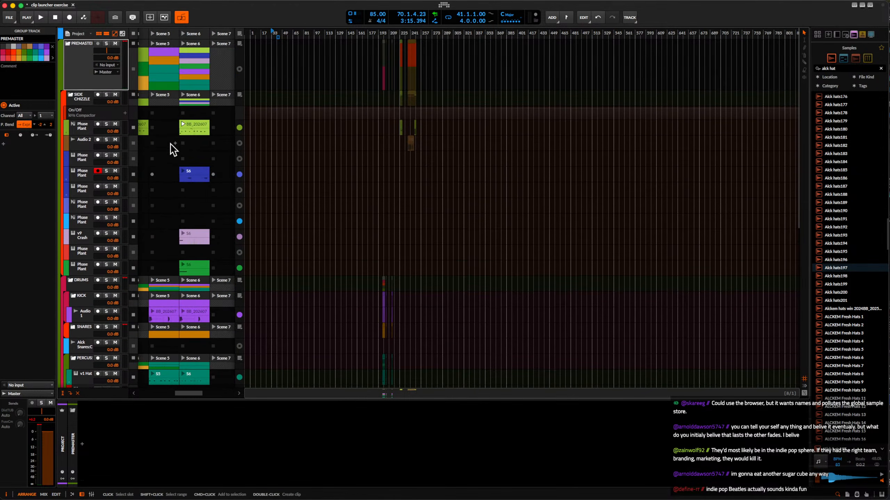
scroll(204, 192, "right", 5)
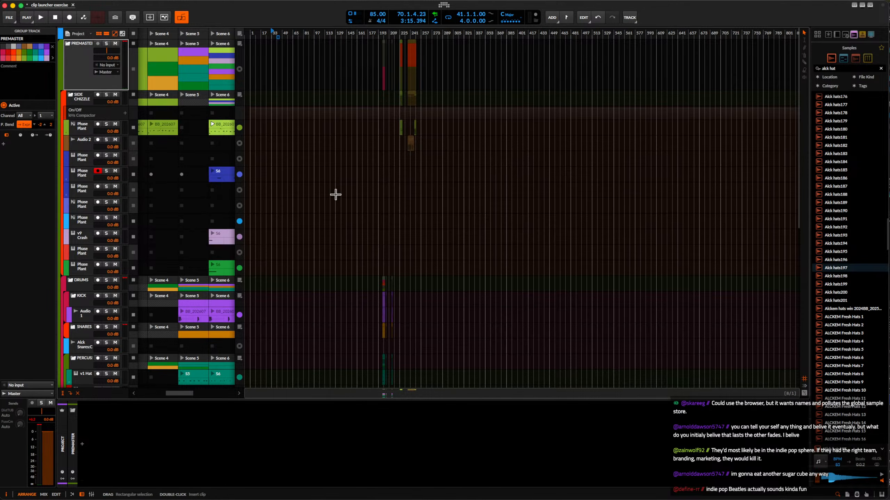
Mark the empty arranger range from bar 41 to bar 513 across the blue tracks, clear the selection and switch to the streaming software.
left_click_drag(278, 157, 592, 228)
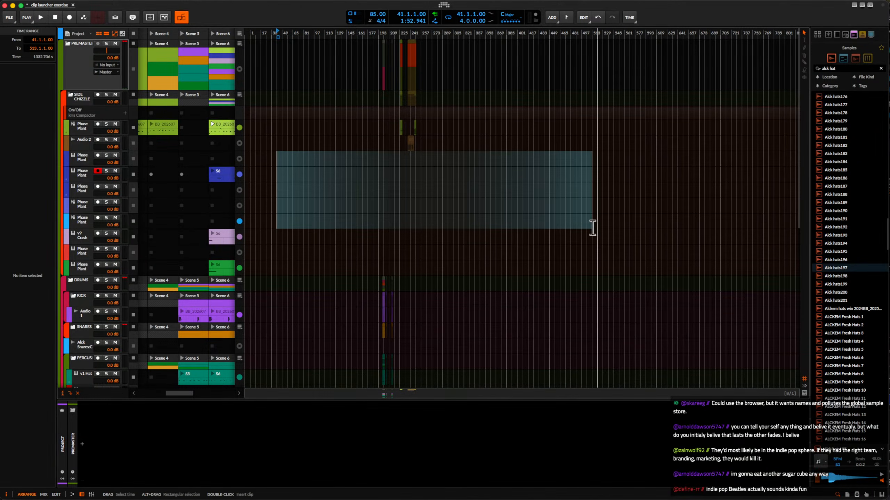
left_click(410, 213)
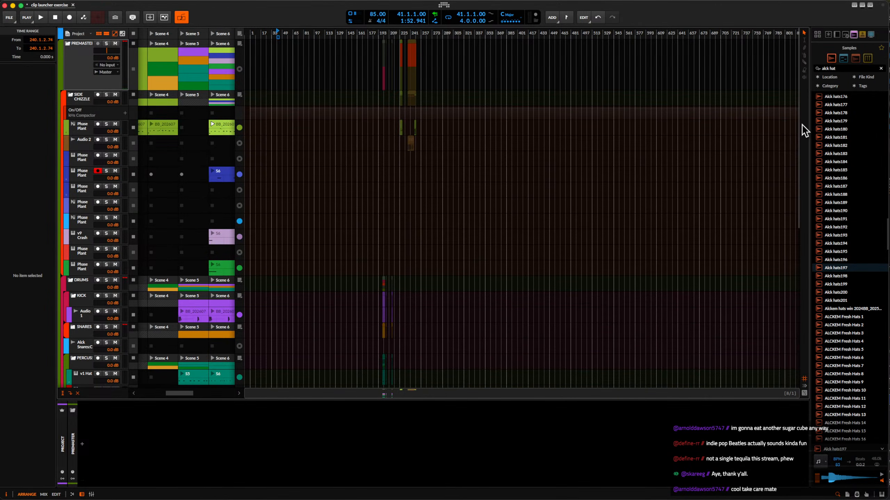
key("super+Tab")
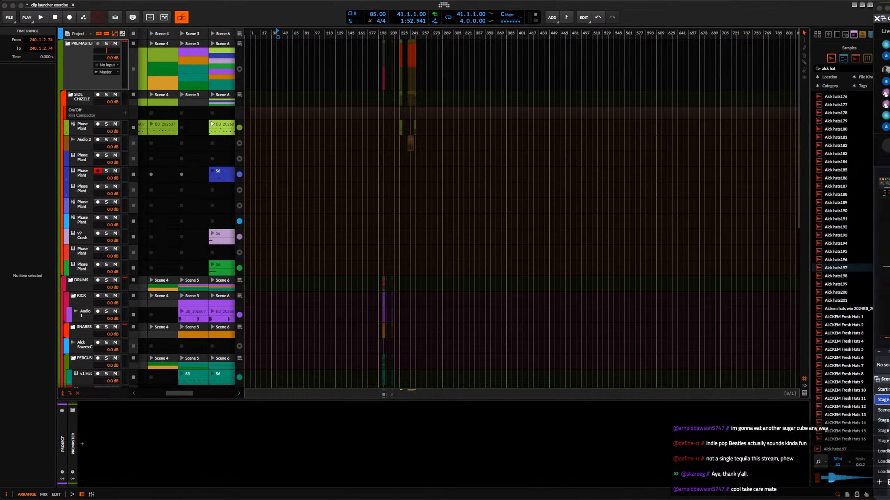